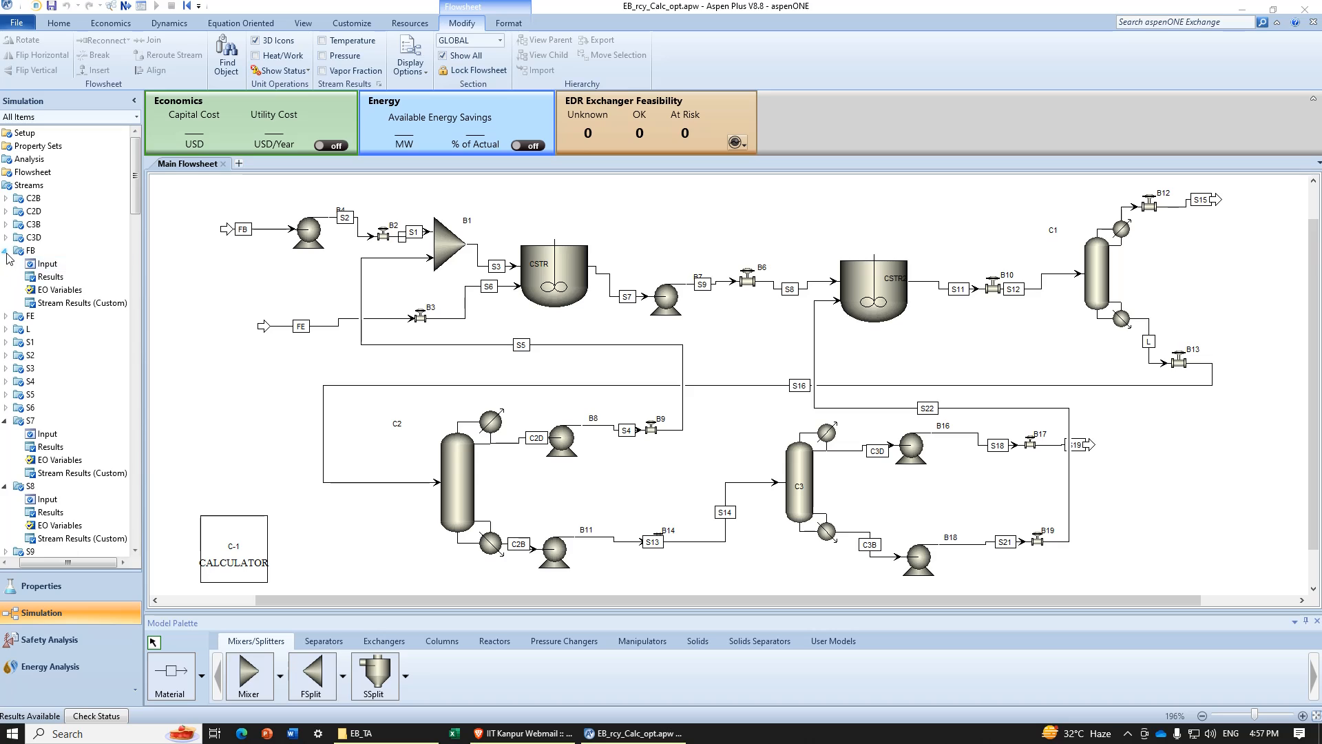
# Step: Collapse the expanded stream and block entries in the simulation navigation tree
pyautogui.click(5, 368)
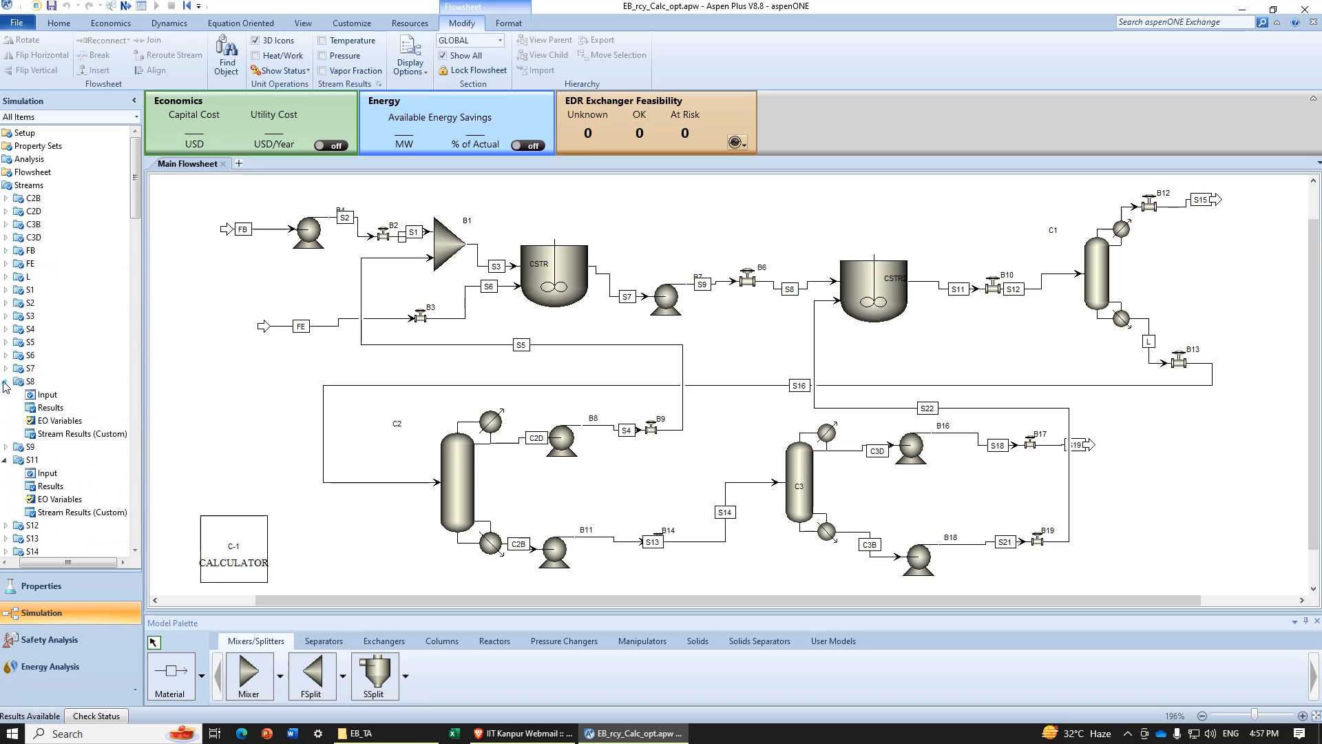
pyautogui.click(5, 381)
pyautogui.click(5, 407)
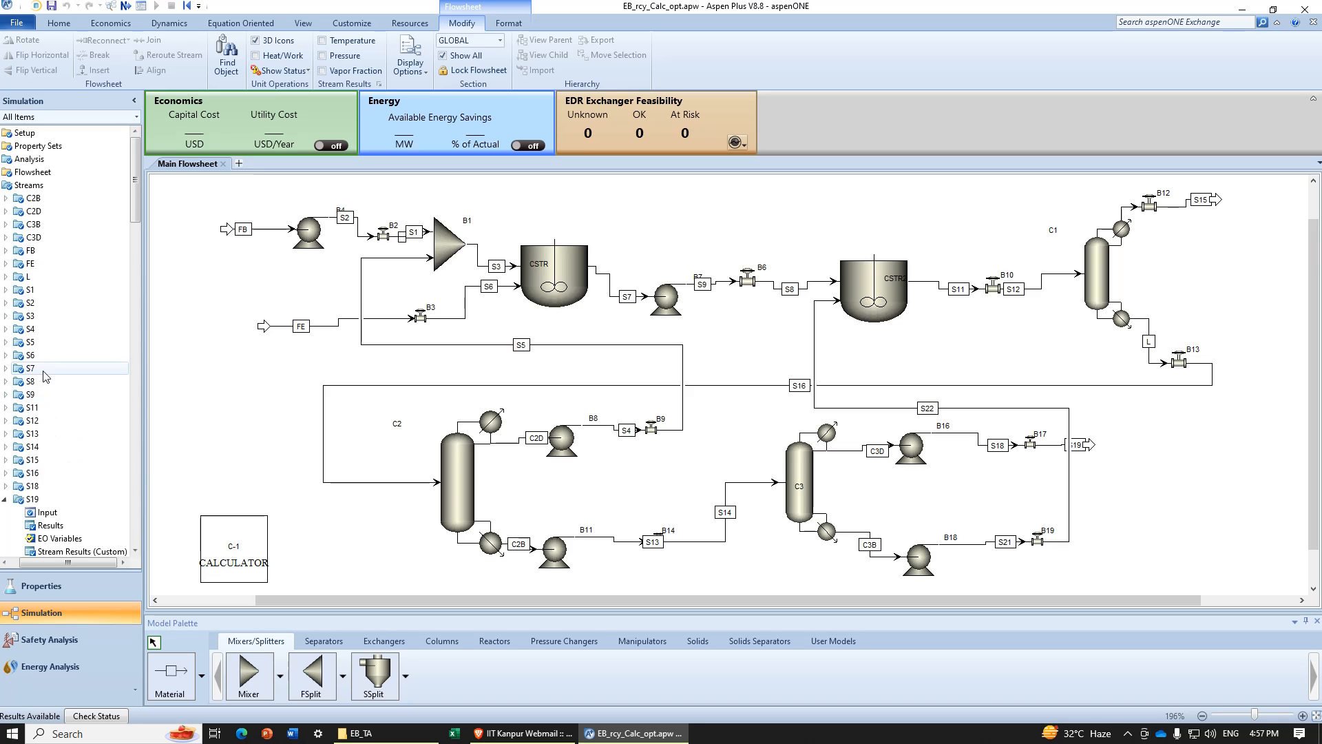
pyautogui.doubleClick(28, 186)
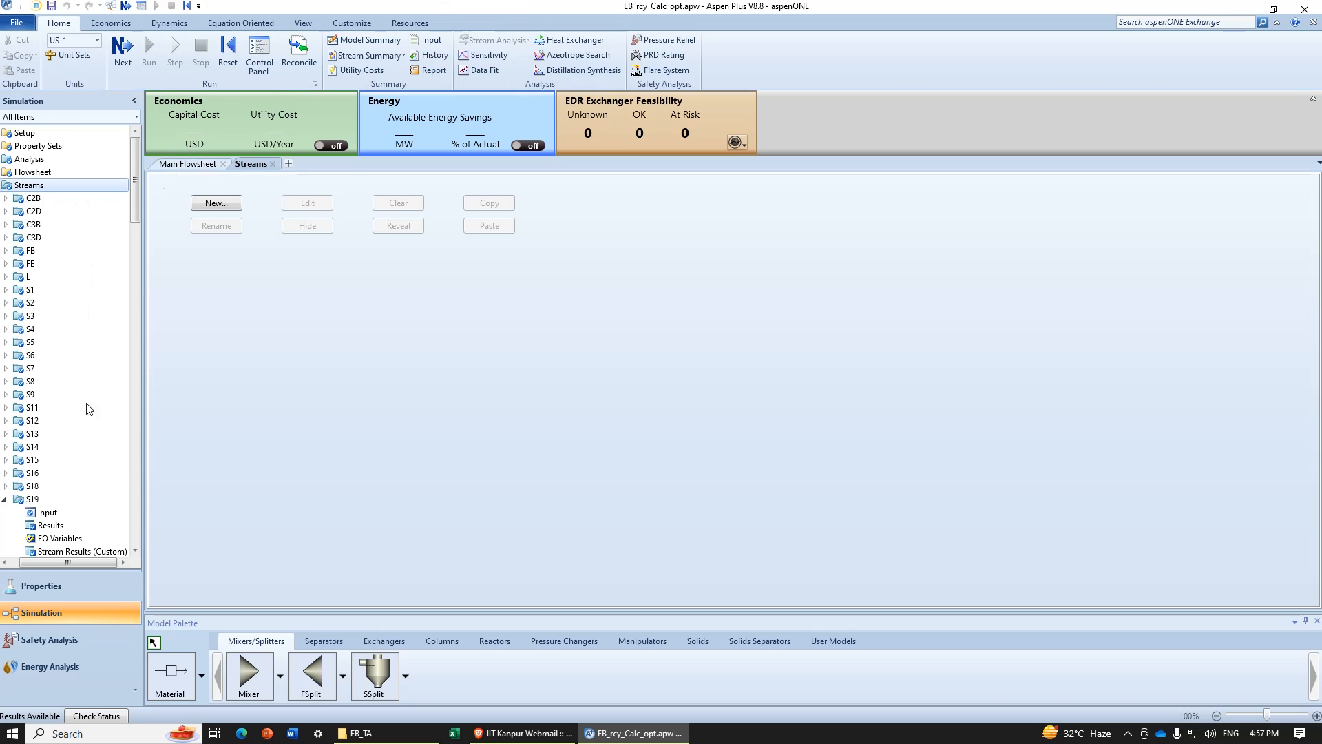
pyautogui.click(191, 164)
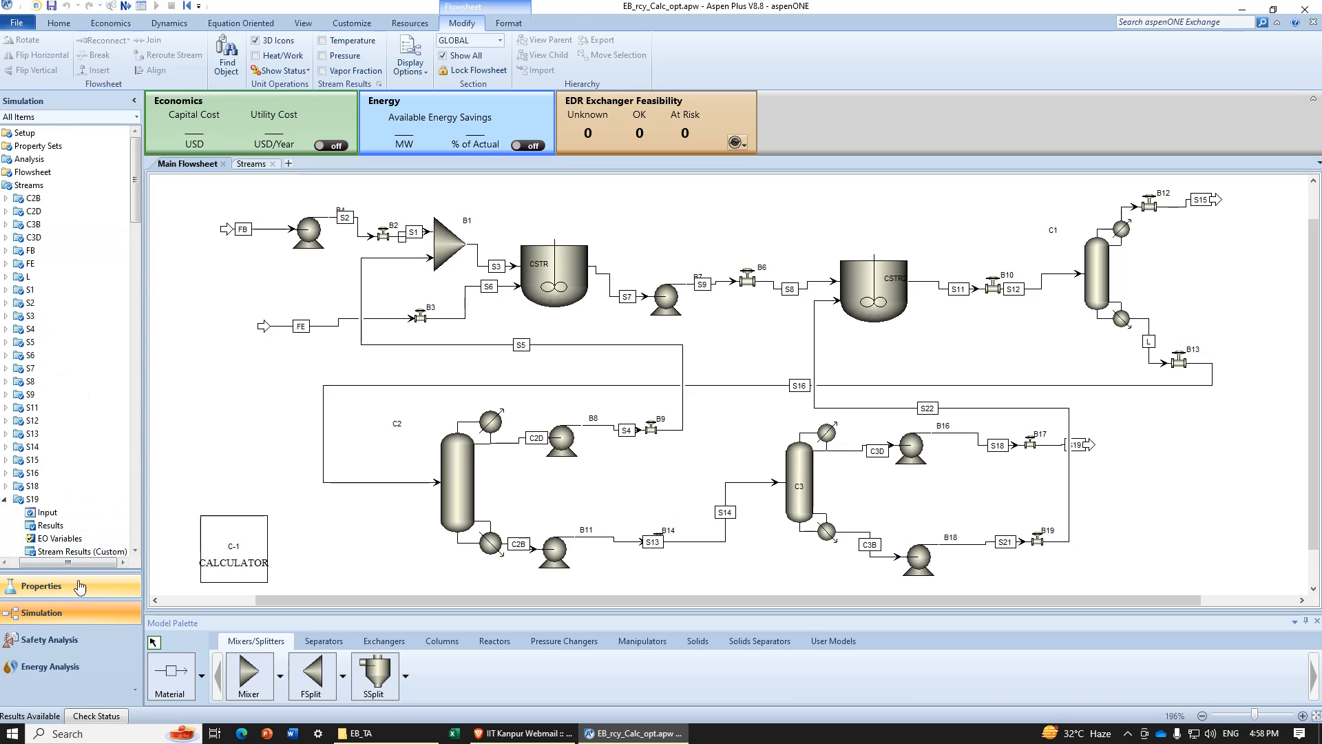
pyautogui.click(5, 562)
pyautogui.click(4, 185)
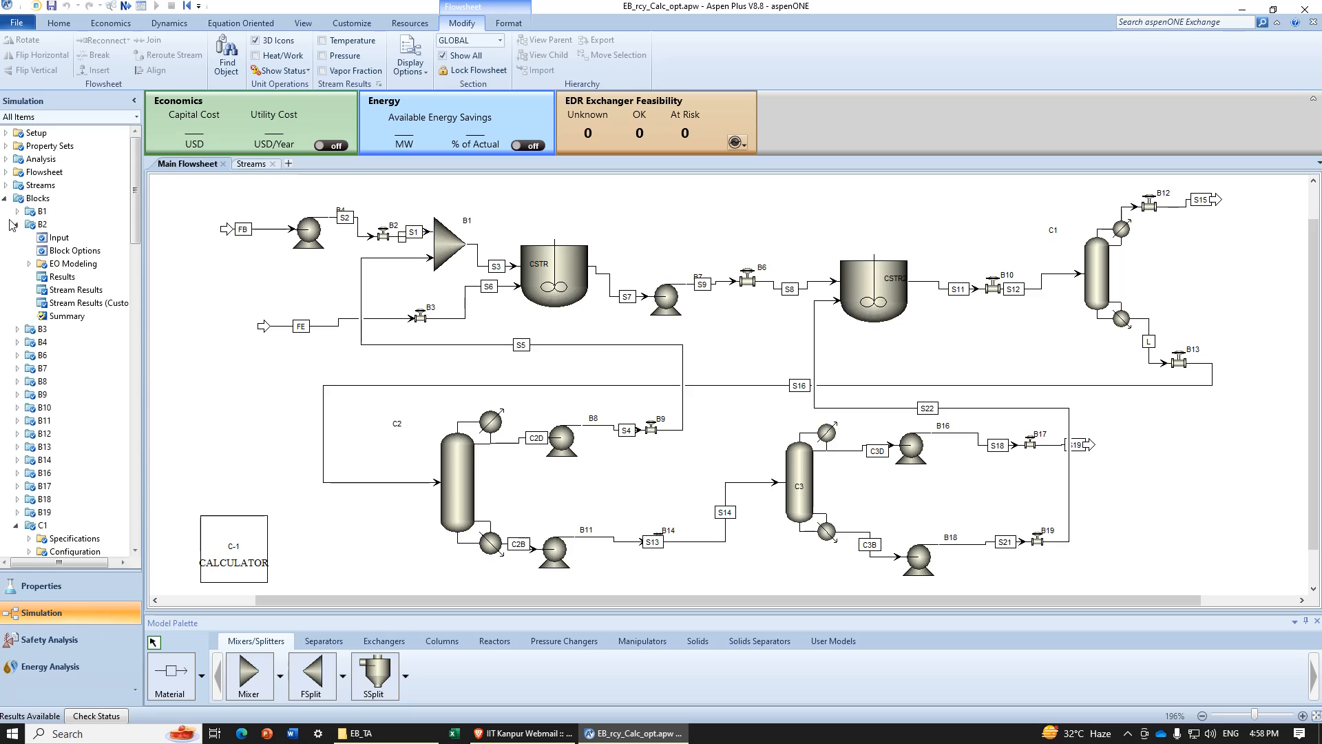
pyautogui.click(4, 199)
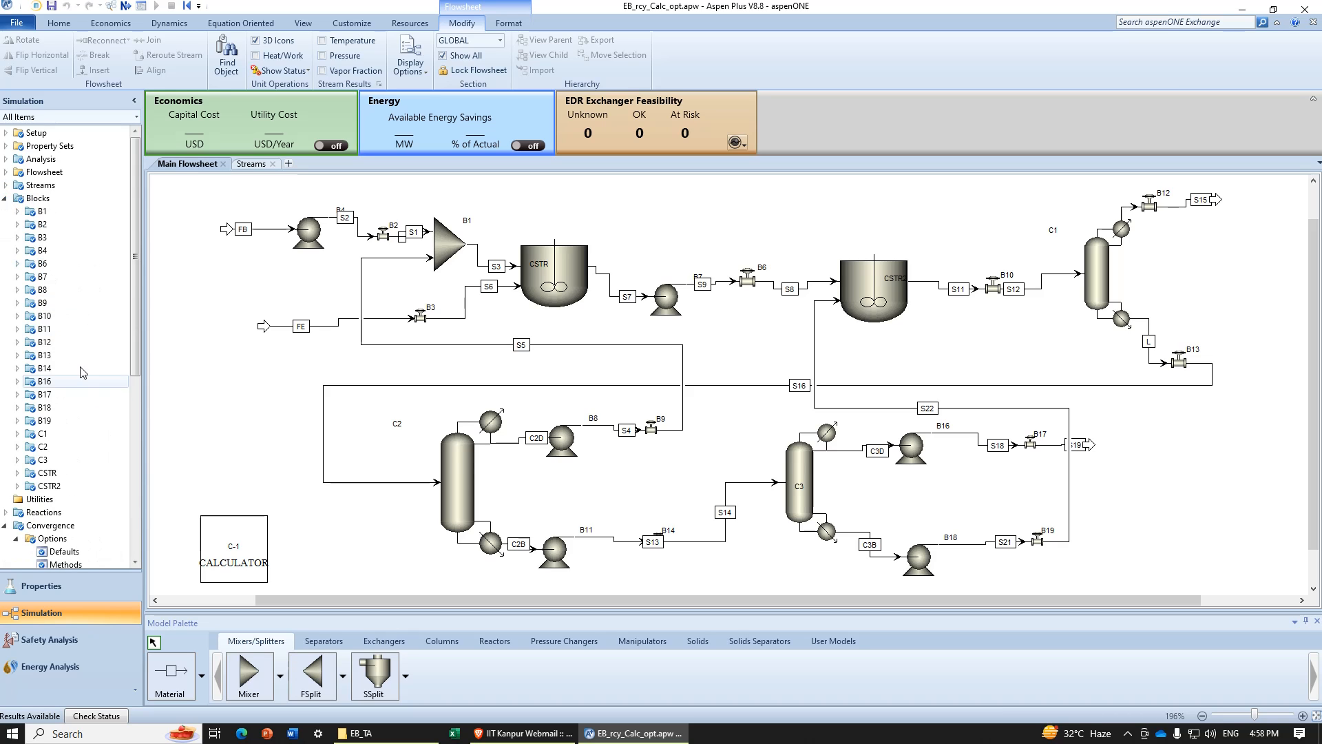
# Step: Include hydraulic parameters in the analysis report of column C1
pyautogui.click(17, 434)
pyautogui.moveTo(135, 303); pyautogui.dragTo(135, 376)
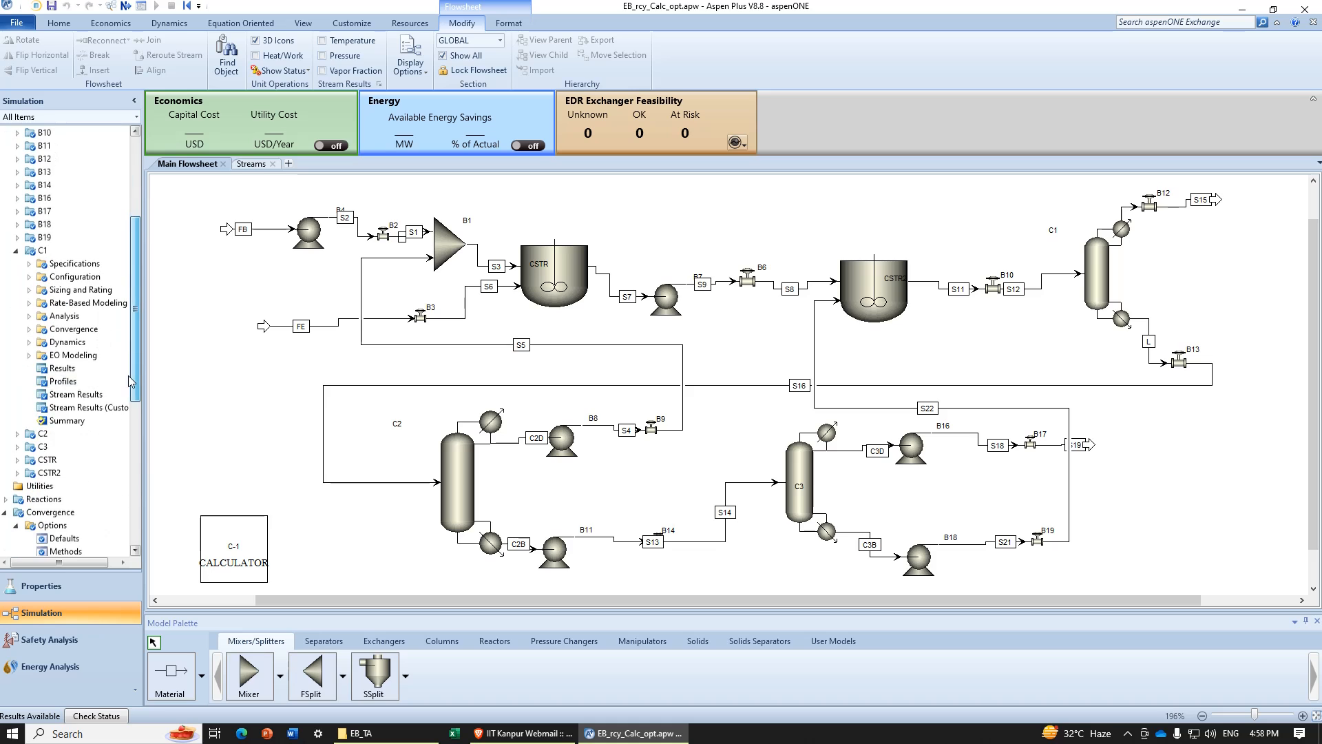
pyautogui.click(27, 316)
pyautogui.doubleClick(73, 356)
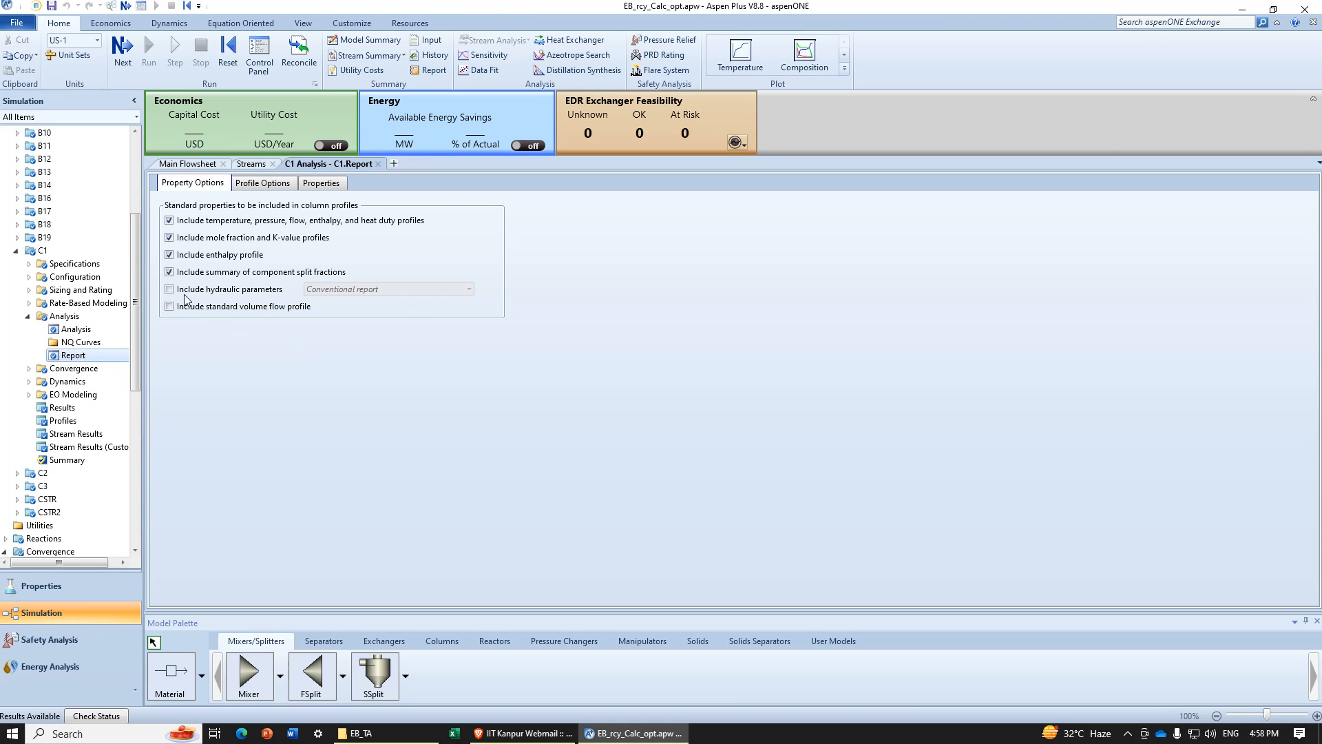
pyautogui.click(186, 293)
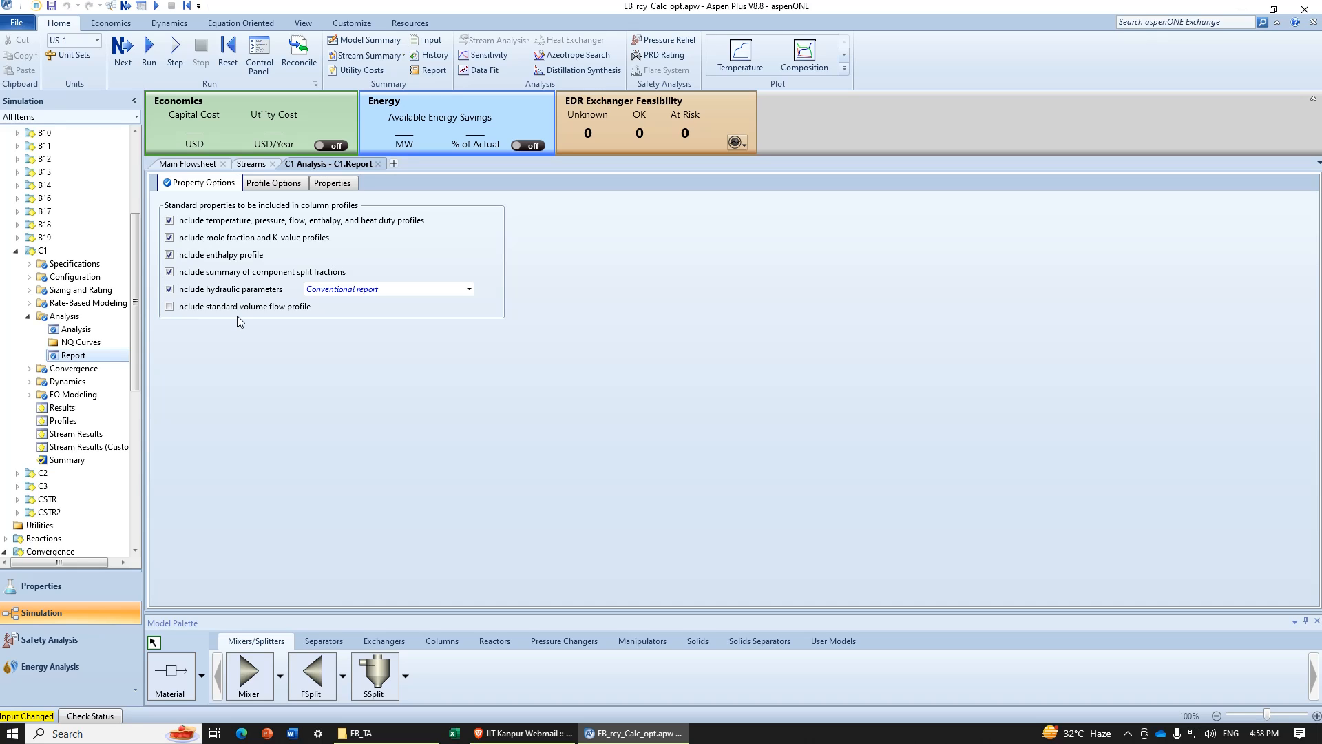
# Step: Include hydraulic parameters in the analysis report of column C2
pyautogui.click(16, 251)
pyautogui.click(16, 263)
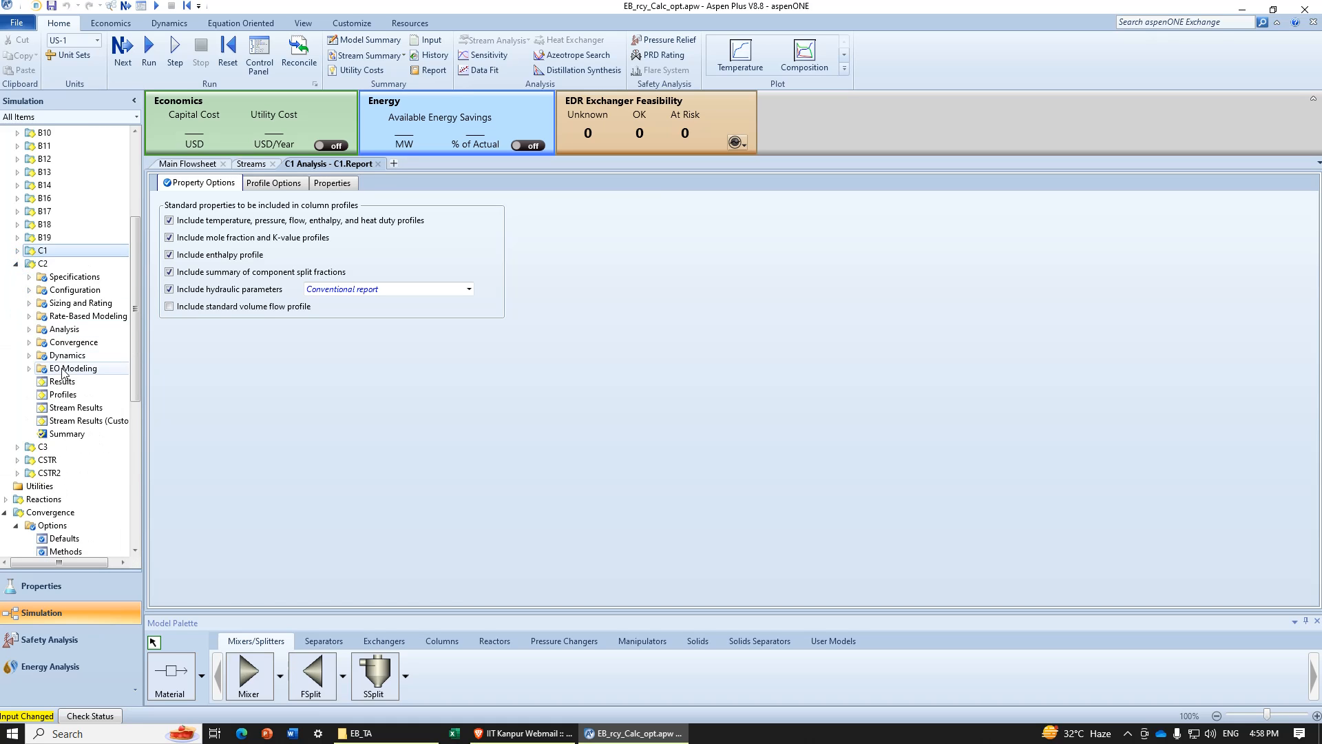
pyautogui.click(29, 329)
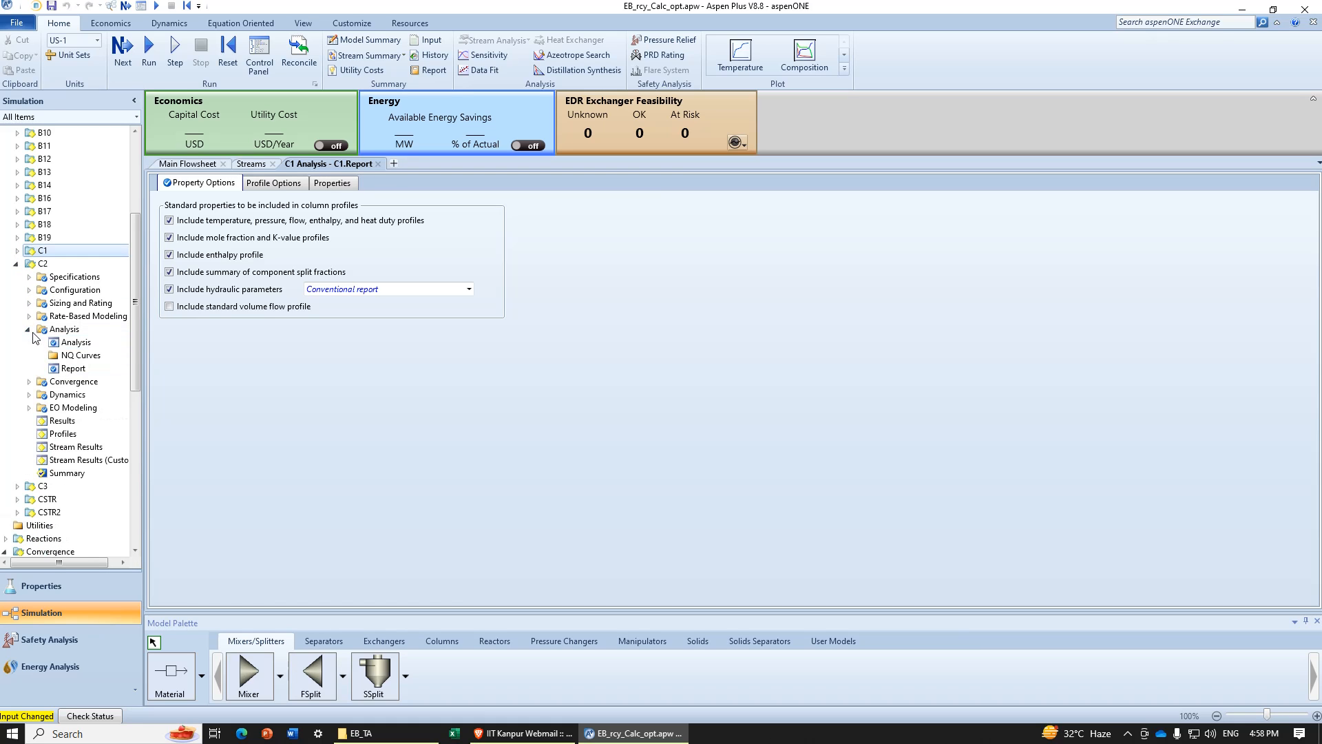
pyautogui.click(73, 368)
pyautogui.click(169, 290)
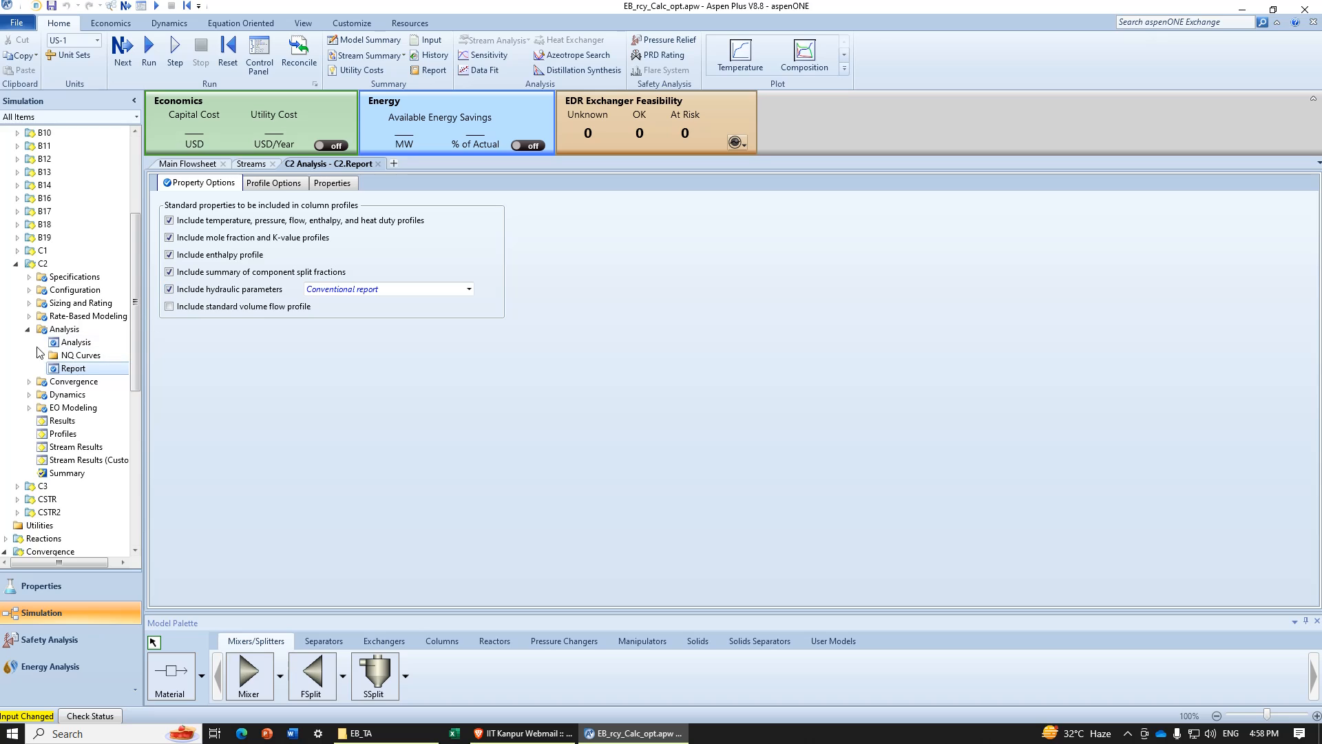
# Step: Include hydraulic parameters in the analysis report of column C3
pyautogui.click(28, 330)
pyautogui.click(17, 447)
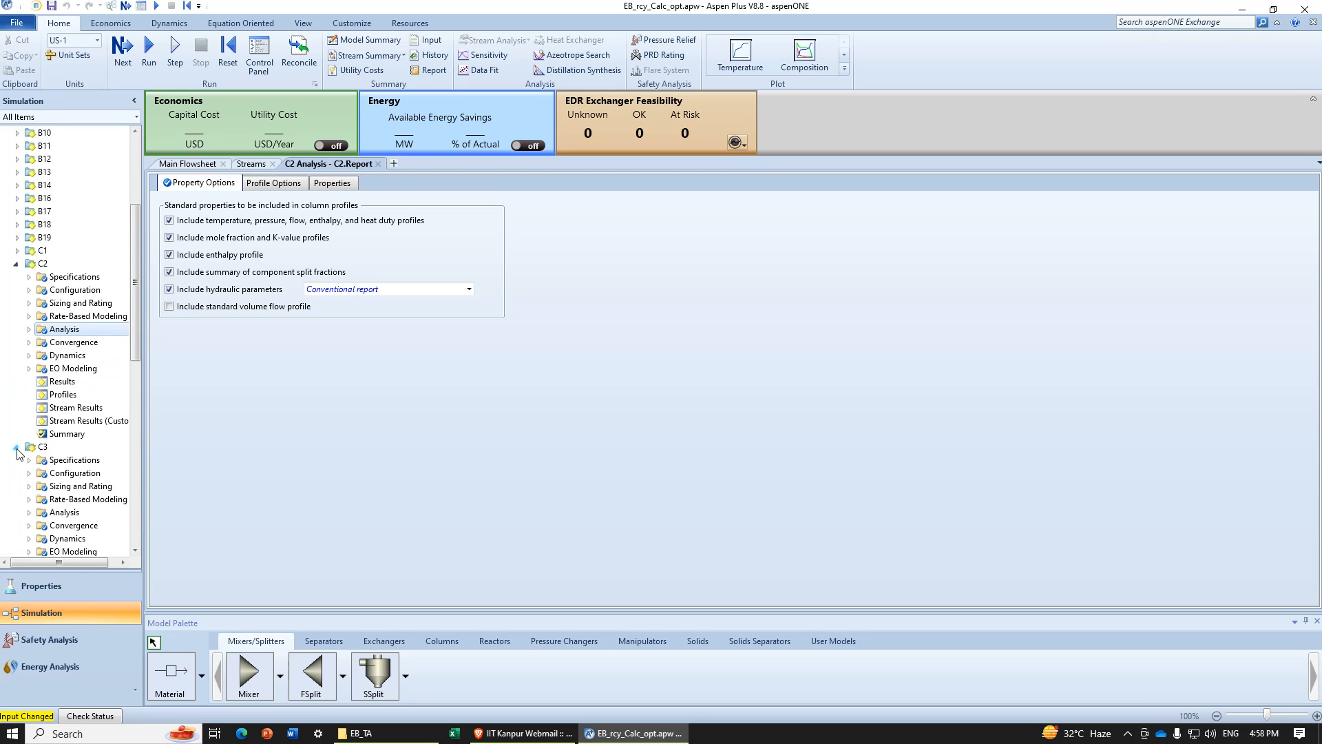
pyautogui.scroll(-3, 28, 438)
pyautogui.click(28, 413)
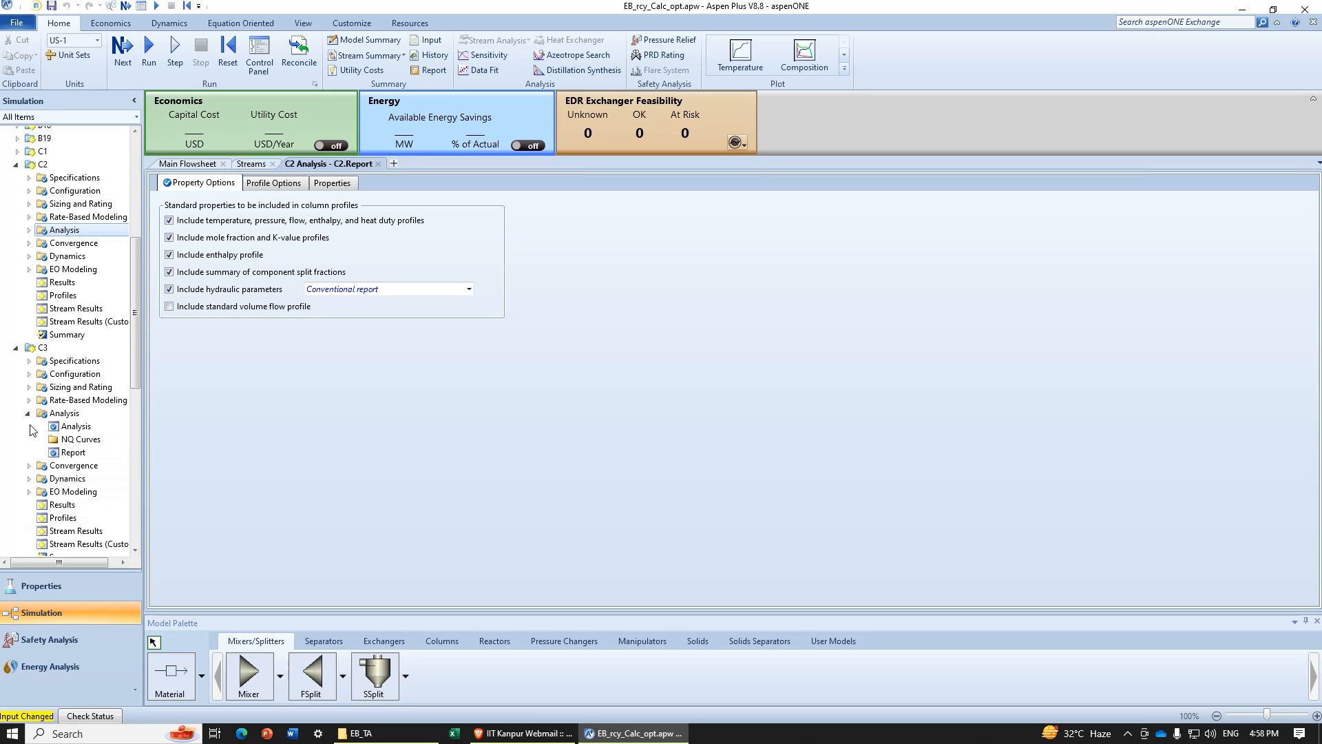
pyautogui.click(73, 452)
pyautogui.click(169, 289)
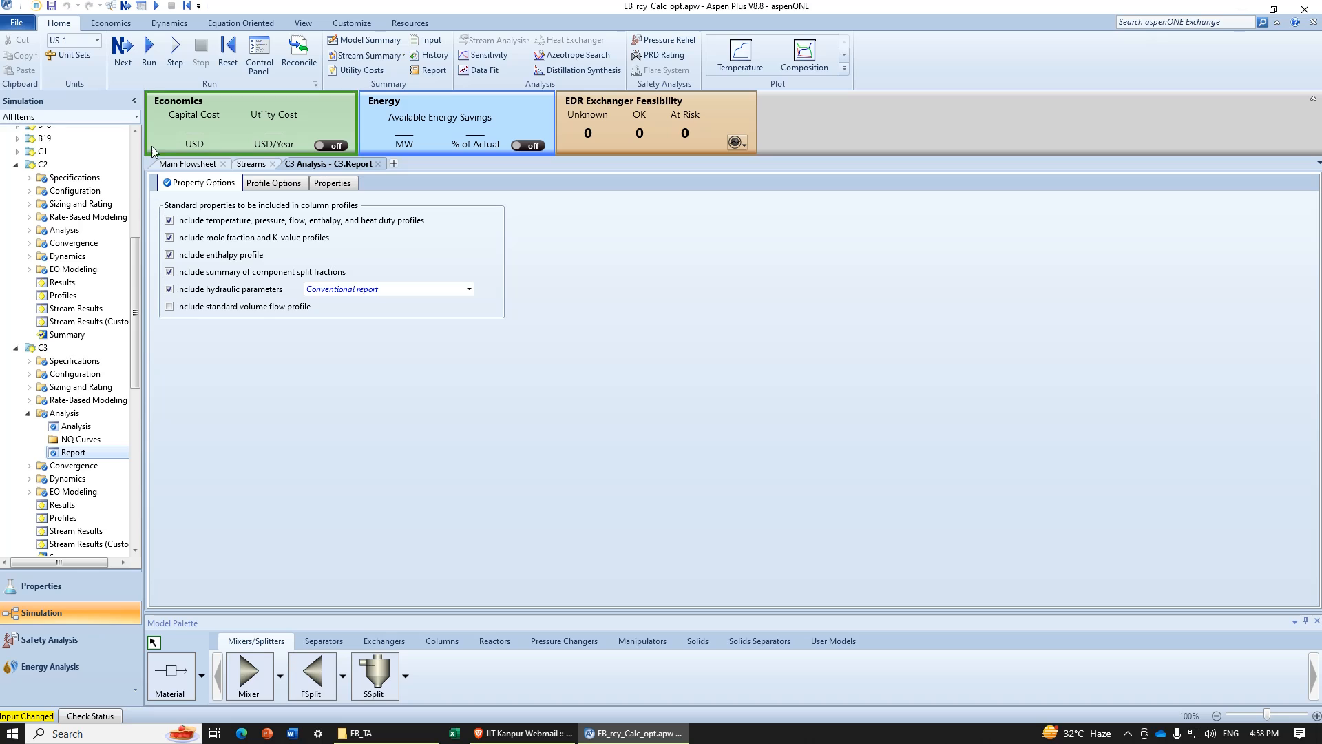
# Step: Run the simulation and examine the stage-by-stage hydraulics profile of column C3
pyautogui.click(149, 51)
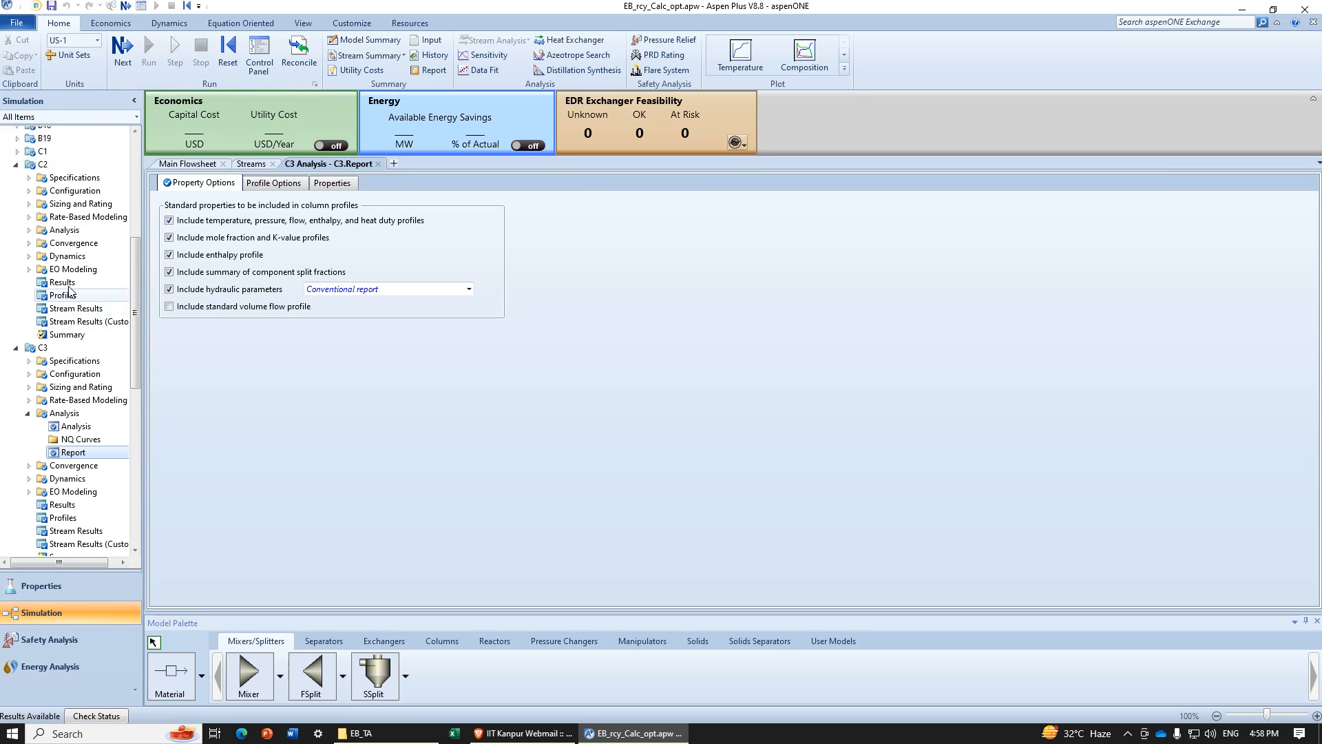
pyautogui.scroll(-1, 59, 384)
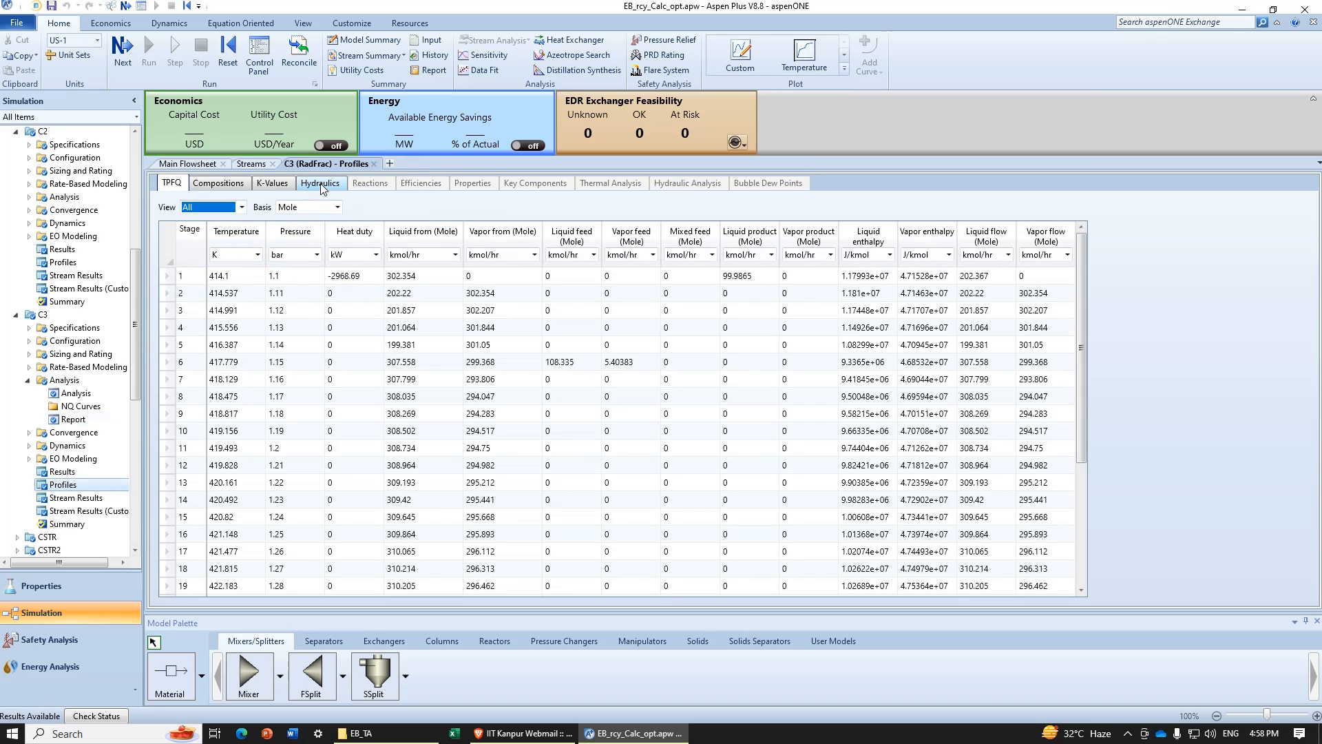
pyautogui.click(319, 185)
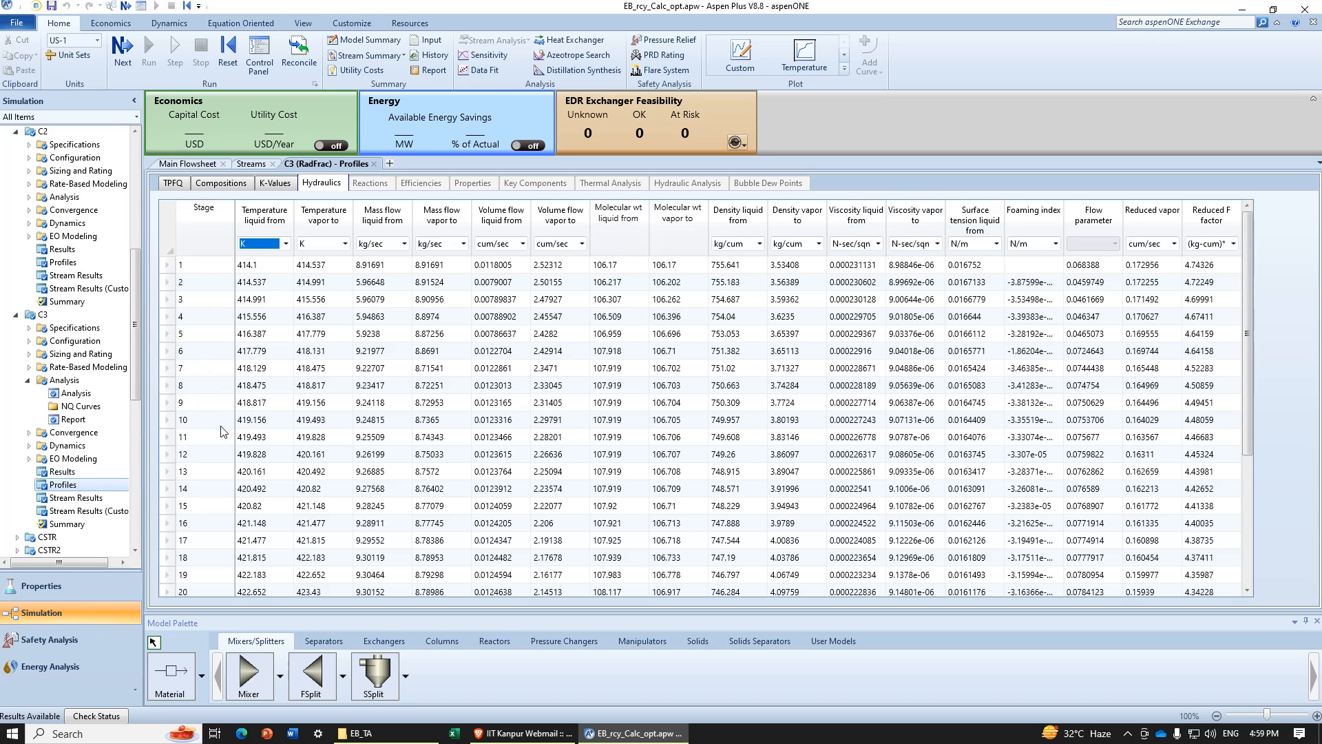
pyautogui.scroll(-5, 221, 434)
pyautogui.scroll(5, 223, 462)
# Step: Create tray sizing section 1 for column C1
pyautogui.scroll(6, 67, 400)
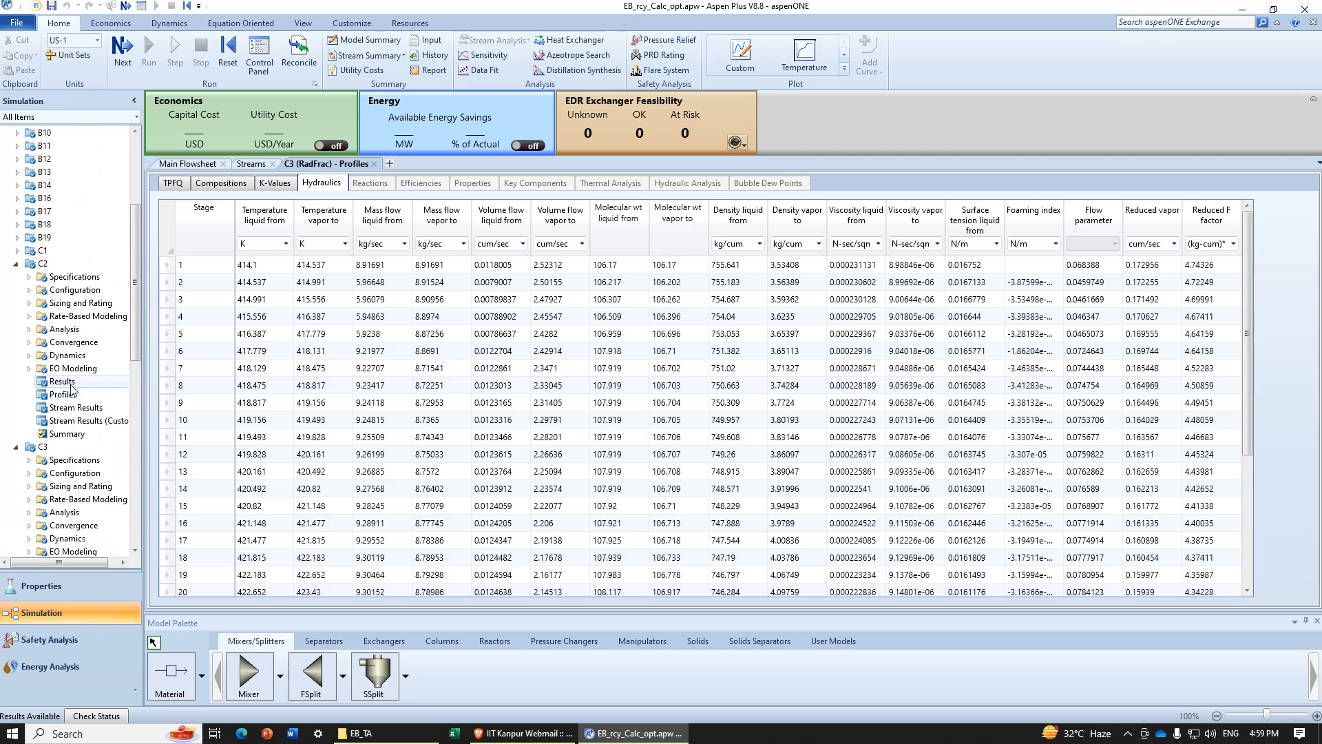
pyautogui.scroll(-1, 66, 400)
pyautogui.click(16, 316)
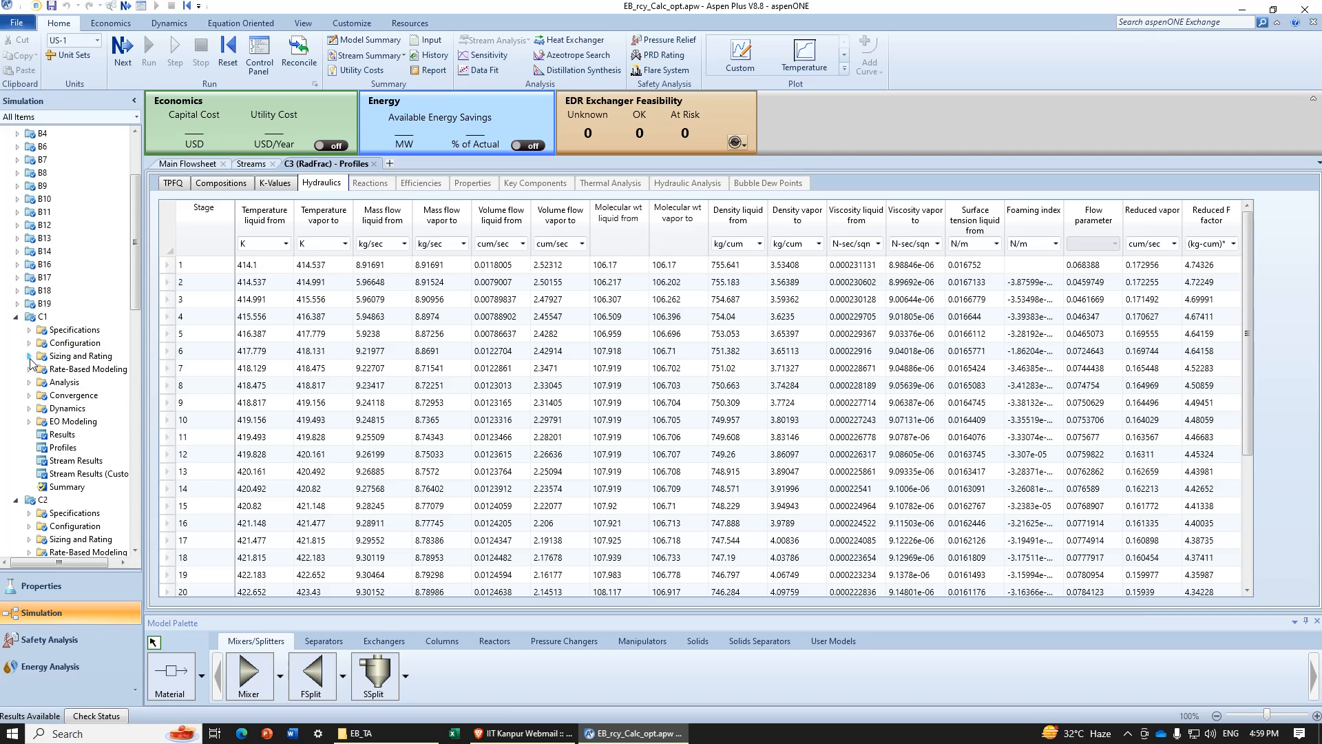
pyautogui.click(29, 356)
pyautogui.click(76, 370)
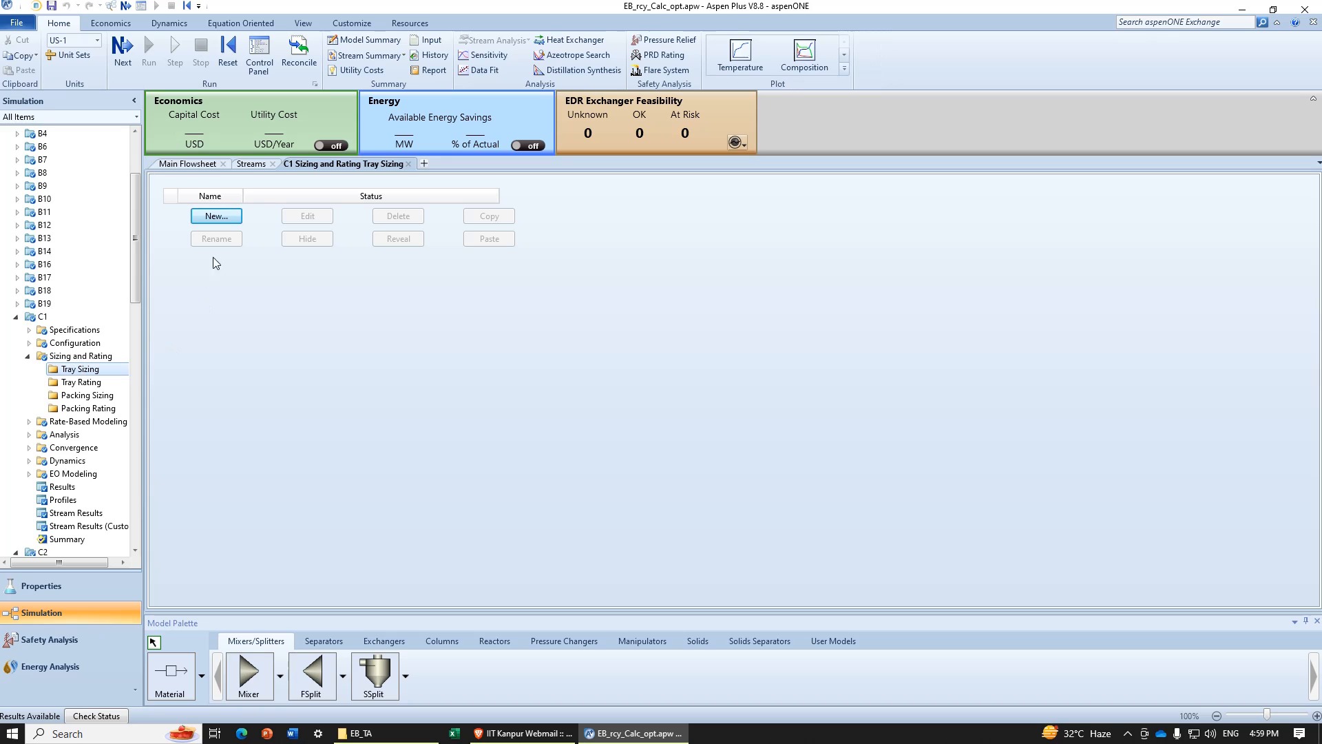
pyautogui.click(216, 216)
pyautogui.click(651, 394)
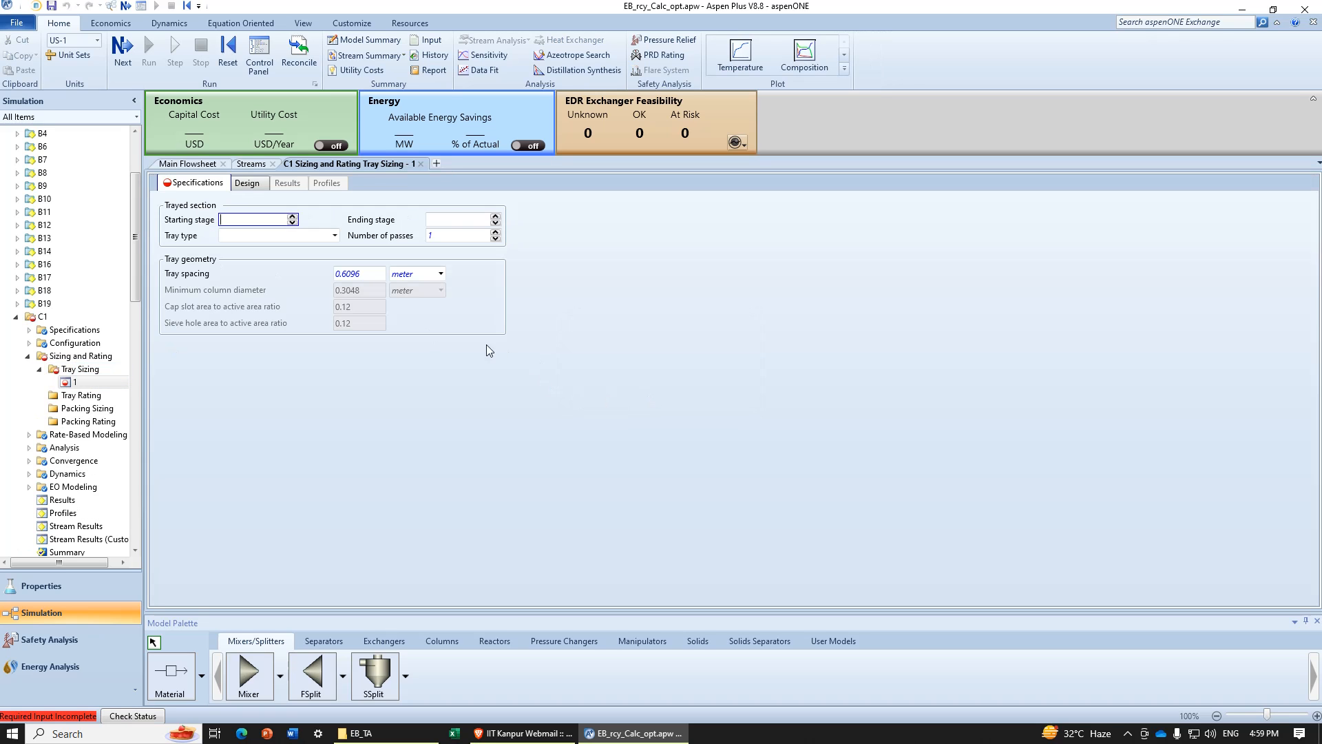
# Step: Define C1's trayed section from starting stage 2 to ending stage 10 with Sieve trays
pyautogui.click(658, 231)
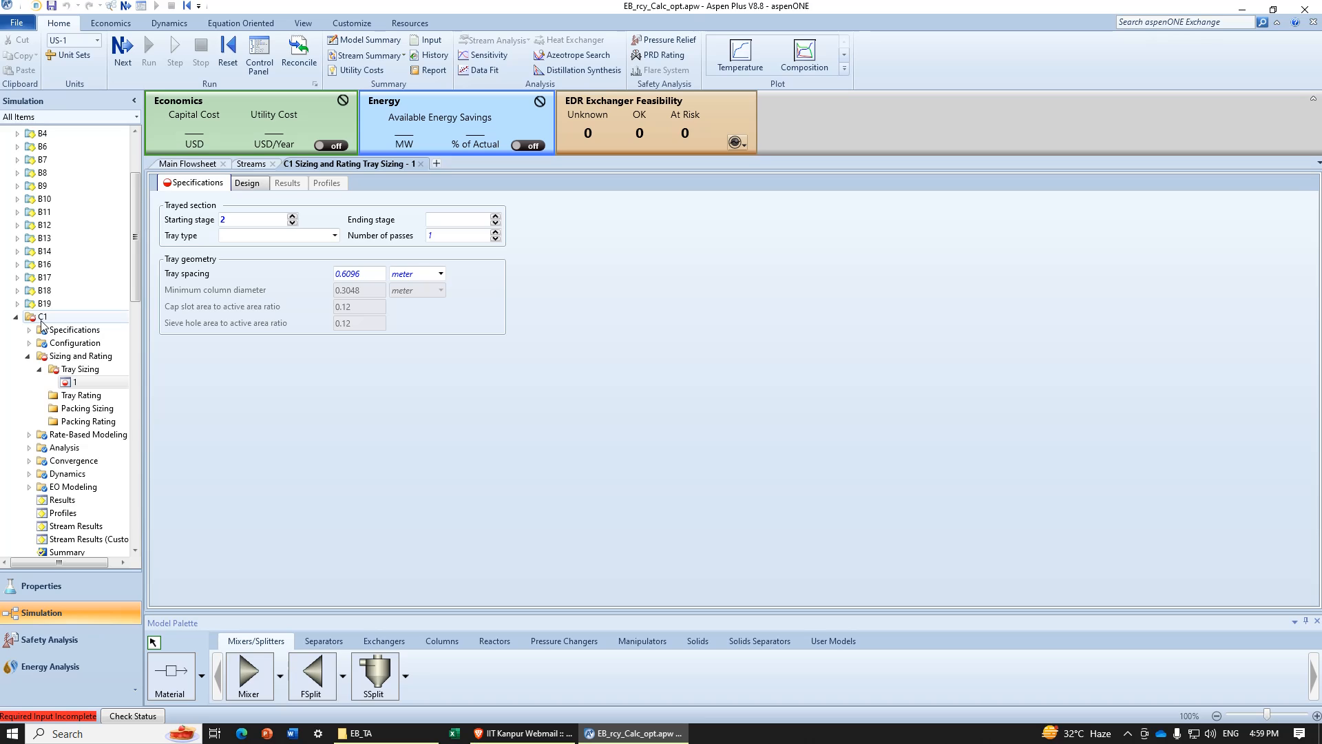
pyautogui.click(443, 224)
pyautogui.write('10')
pyautogui.click(880, 273)
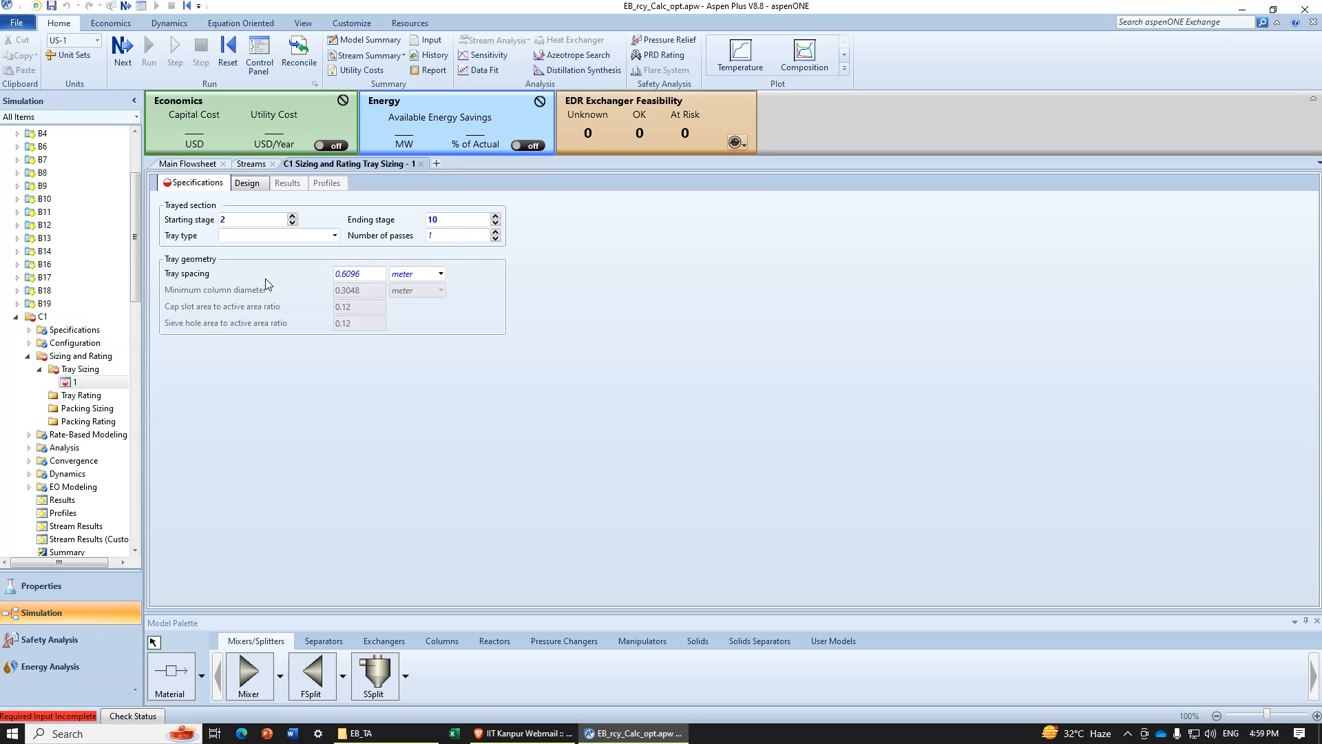
pyautogui.click(335, 236)
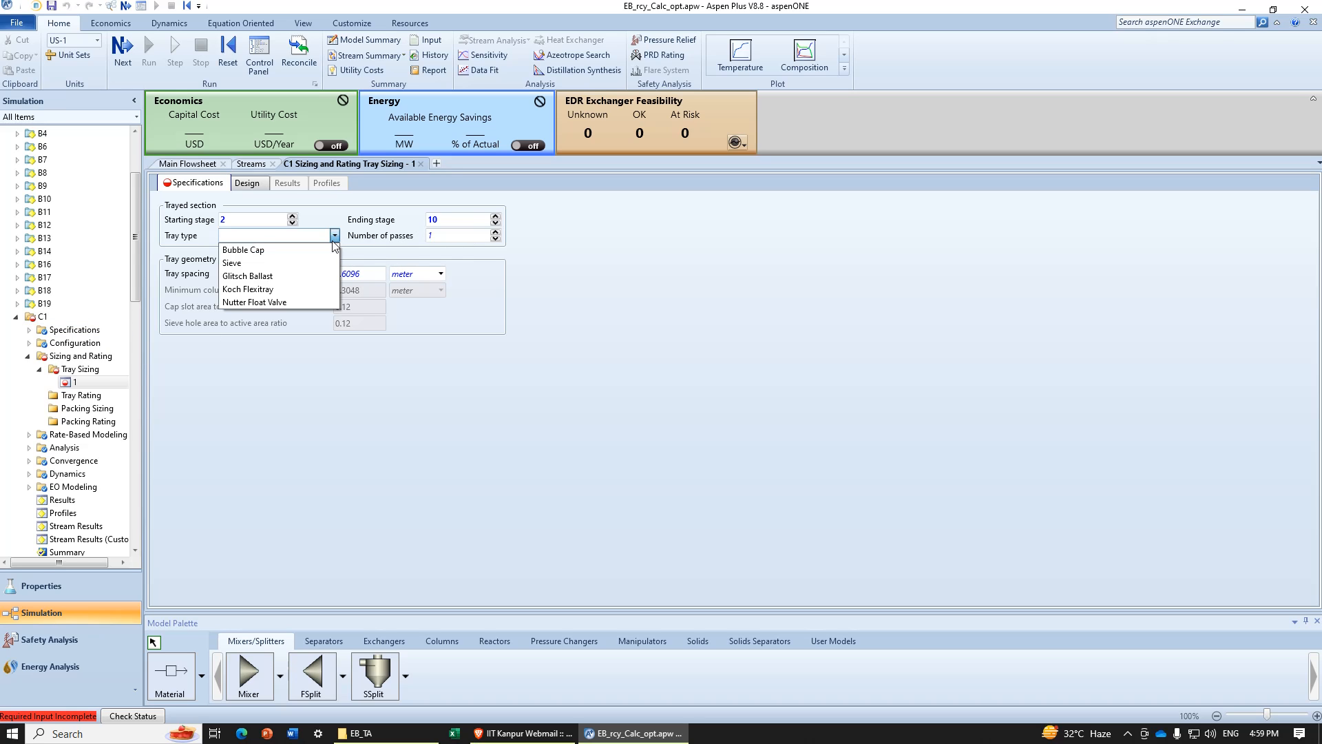
pyautogui.click(320, 263)
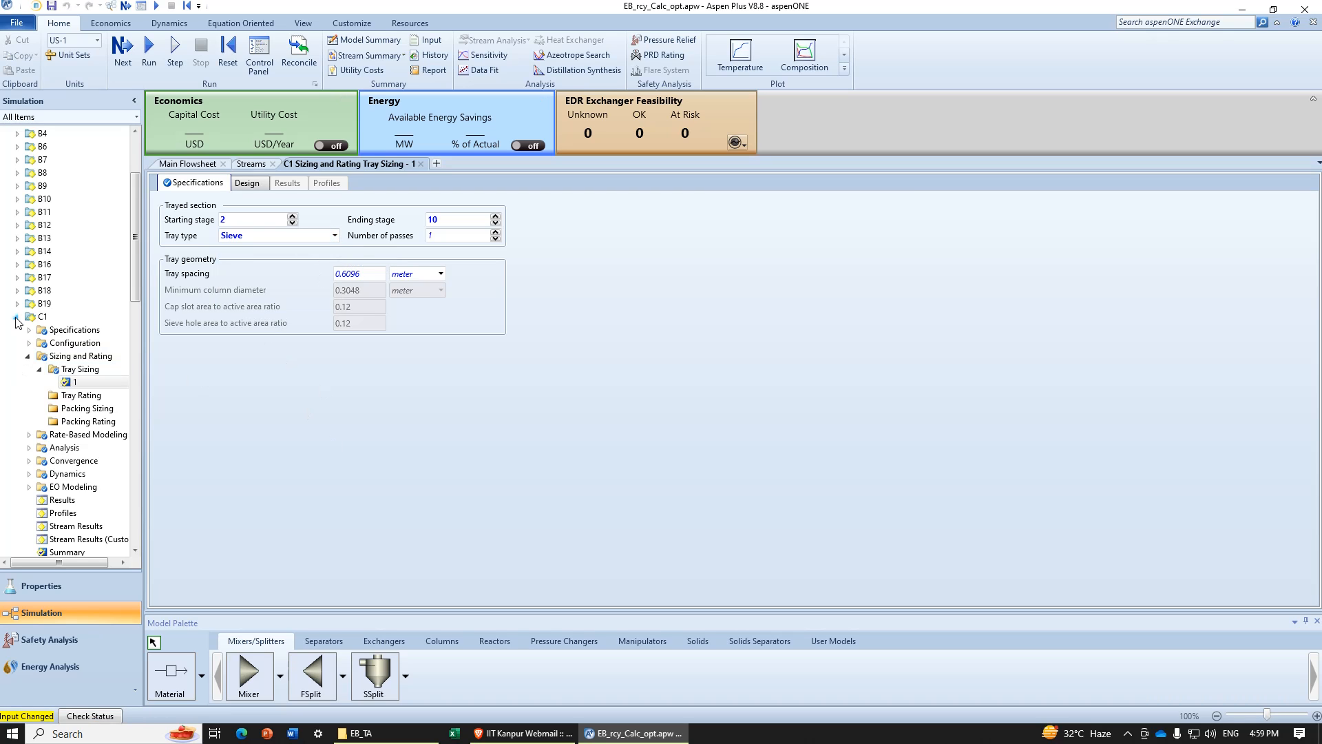
# Step: Create tray sizing section 1 for column C2
pyautogui.click(28, 356)
pyautogui.scroll(-3, 67, 413)
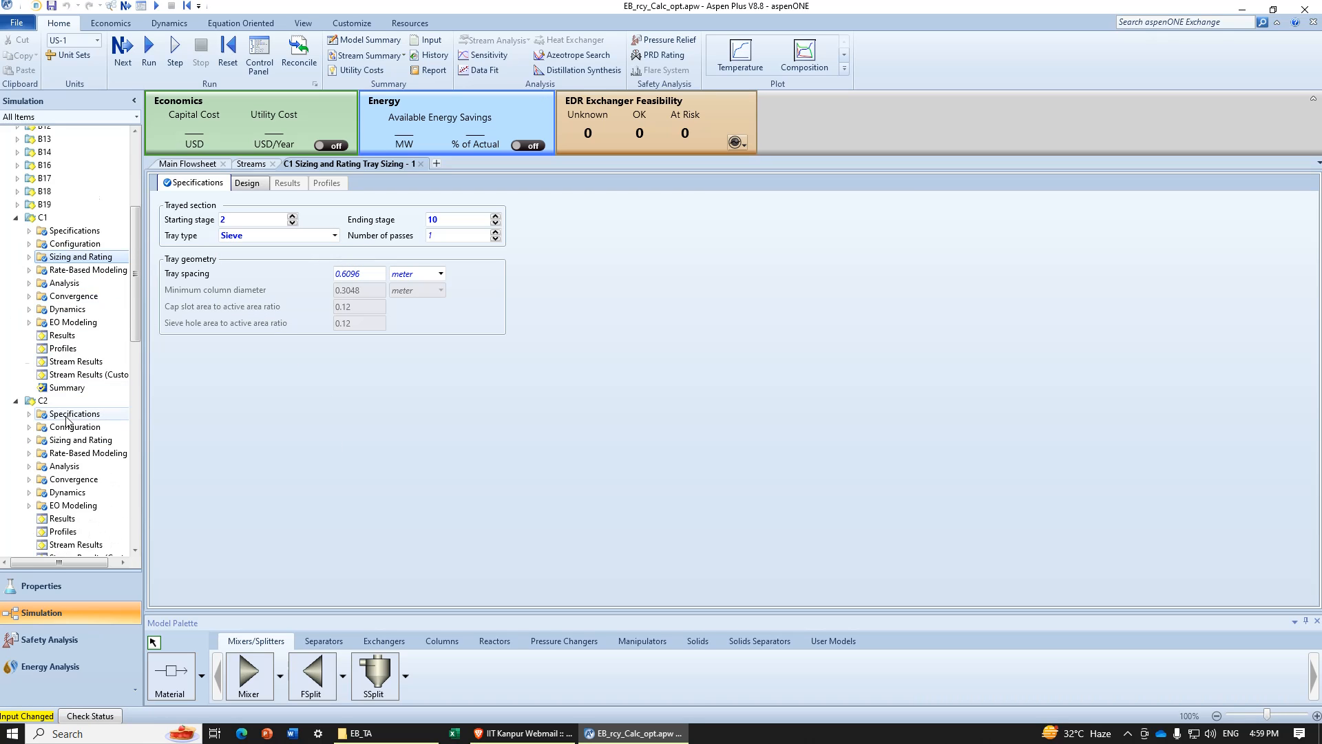
pyautogui.scroll(-1, 66, 420)
pyautogui.click(28, 407)
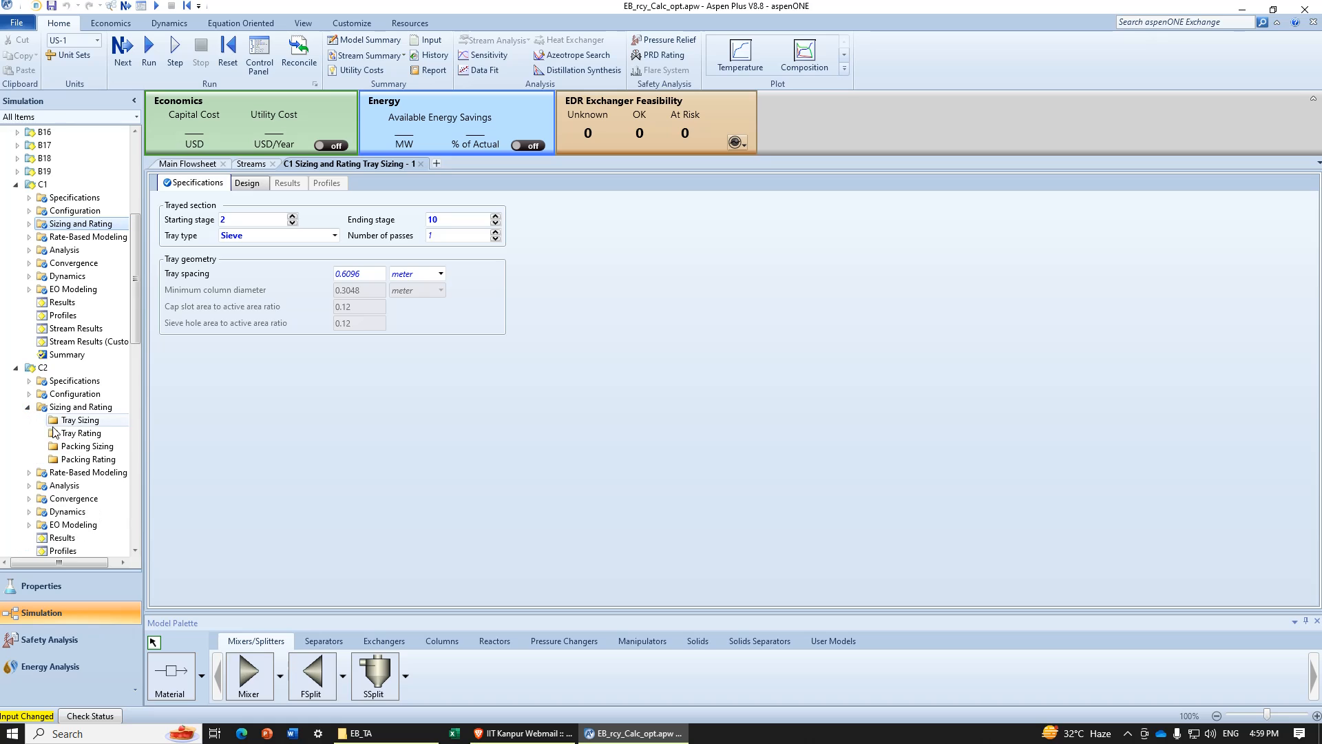
pyautogui.click(76, 421)
pyautogui.click(216, 216)
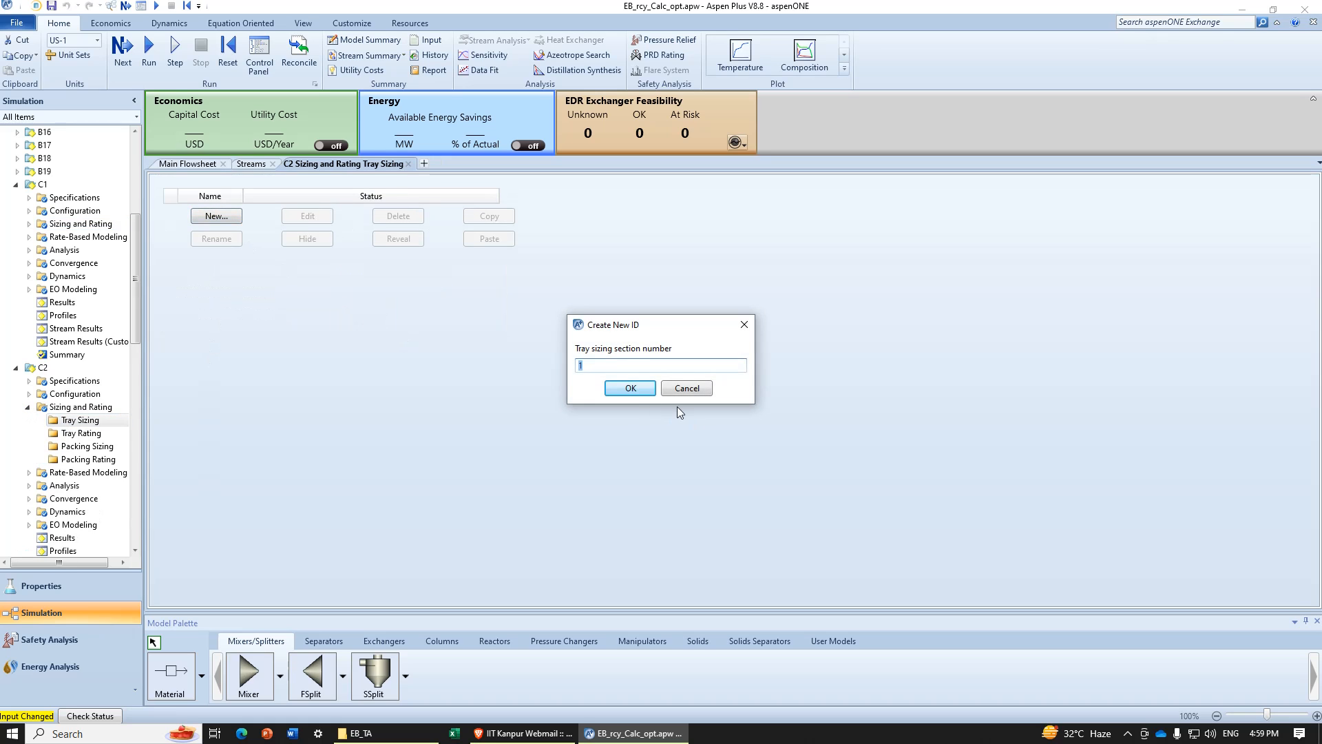
pyautogui.press('Return')
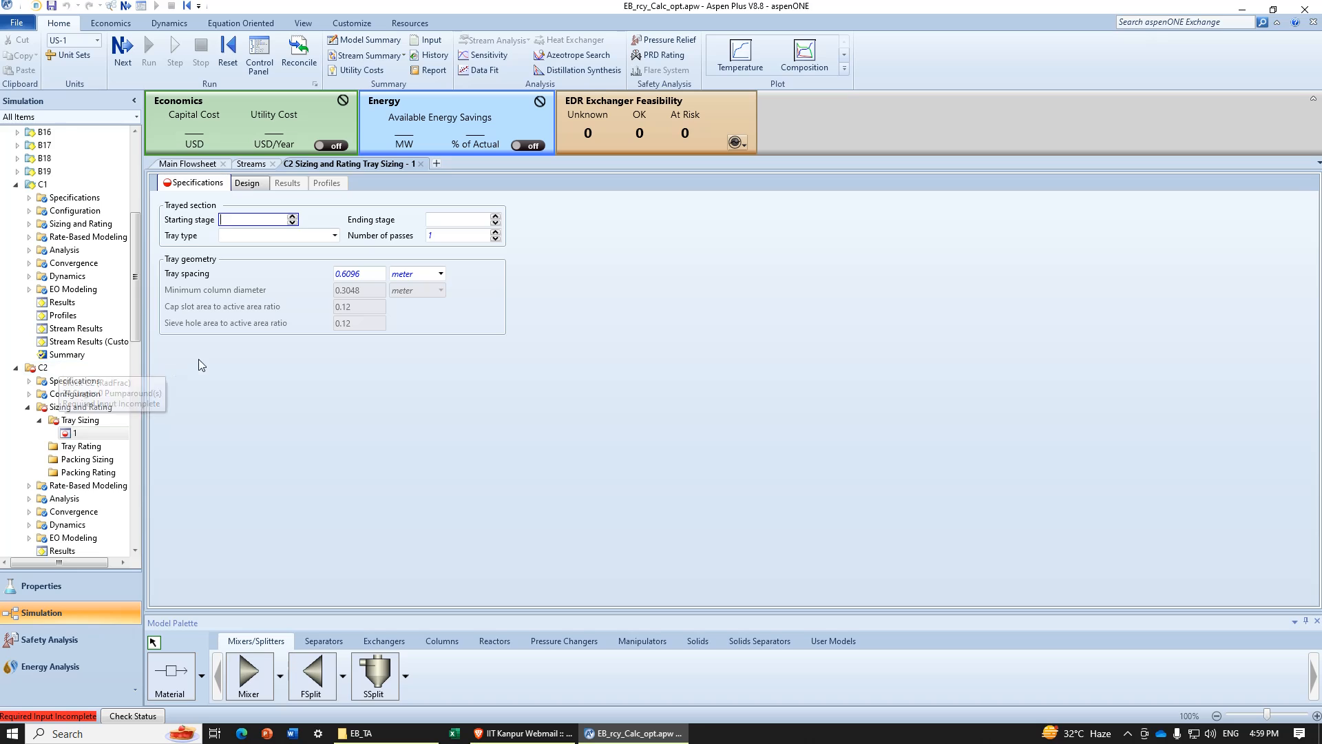
# Step: Define C2's trayed section from starting stage 2 to ending stage 23 with Sieve trays
pyautogui.write('2')
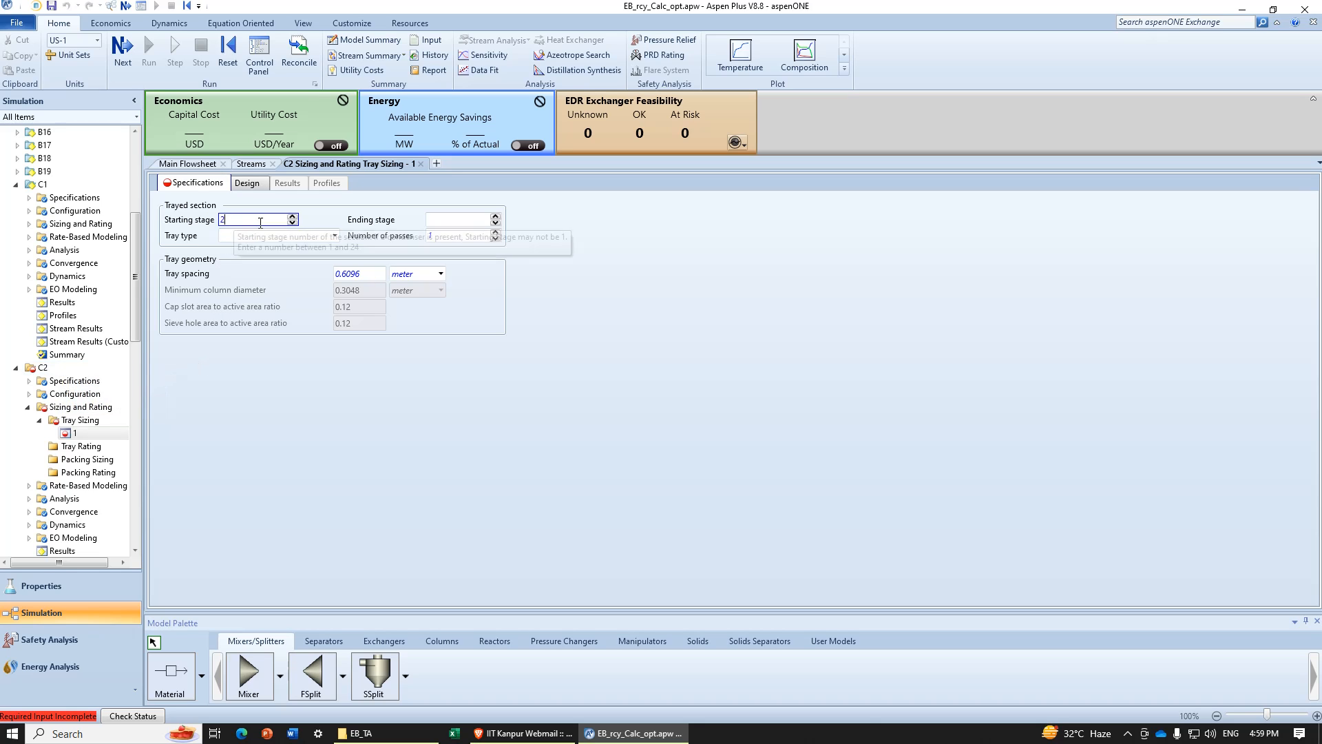
pyautogui.click(454, 217)
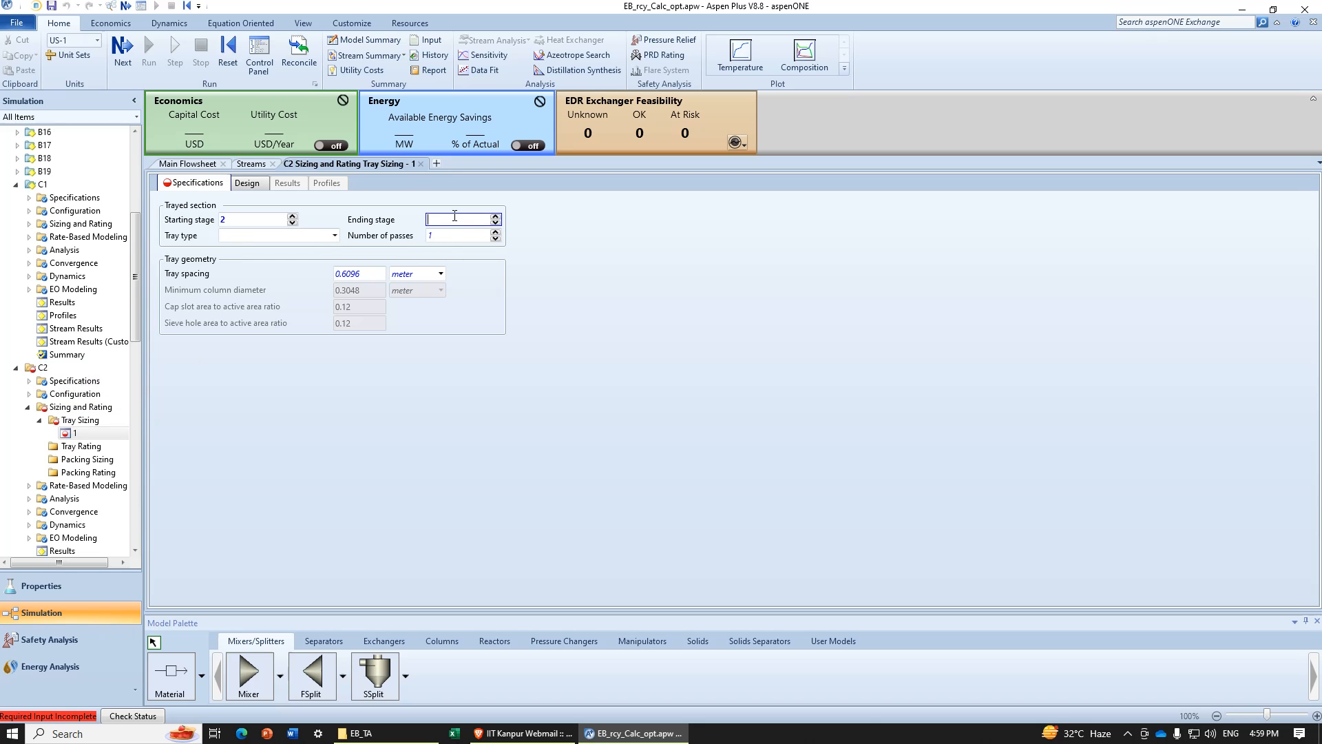
pyautogui.click(334, 235)
pyautogui.click(301, 259)
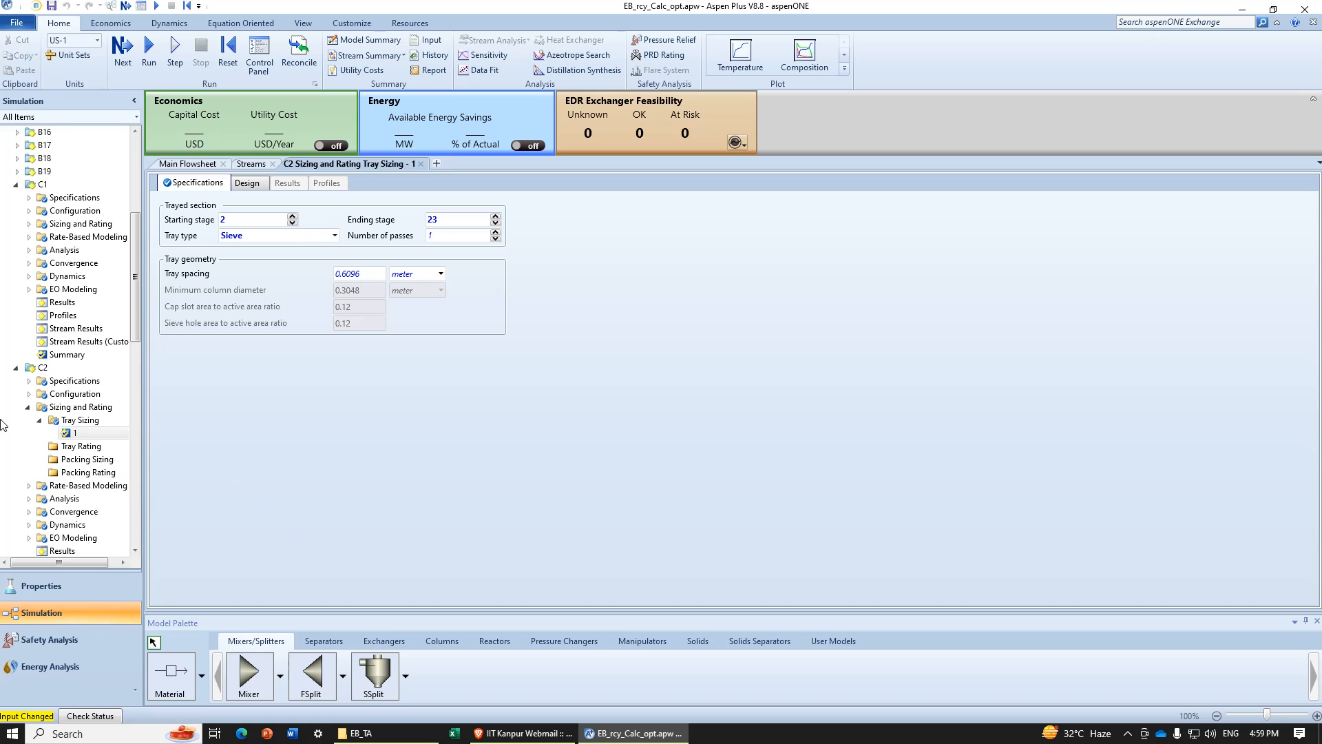
# Step: Create tray sizing section 1 for column C3
pyautogui.click(28, 407)
pyautogui.scroll(-3, 27, 440)
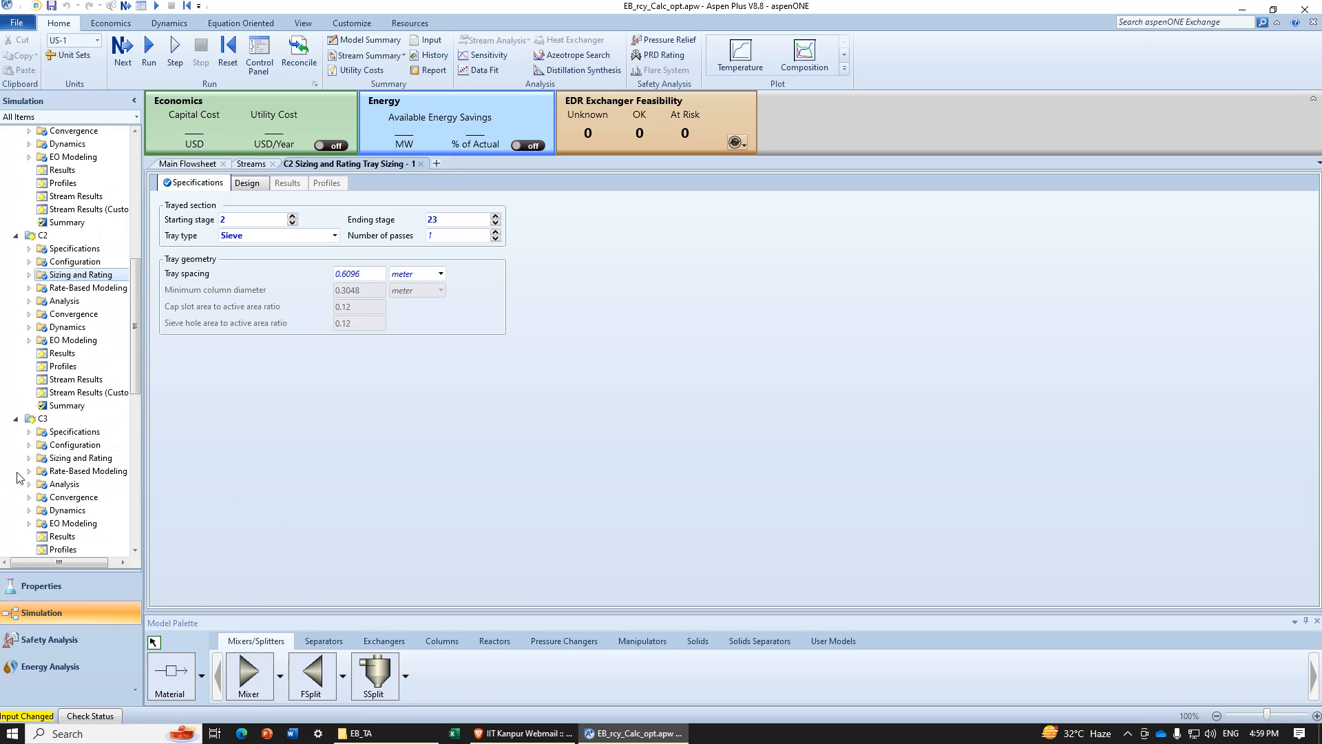
pyautogui.click(29, 458)
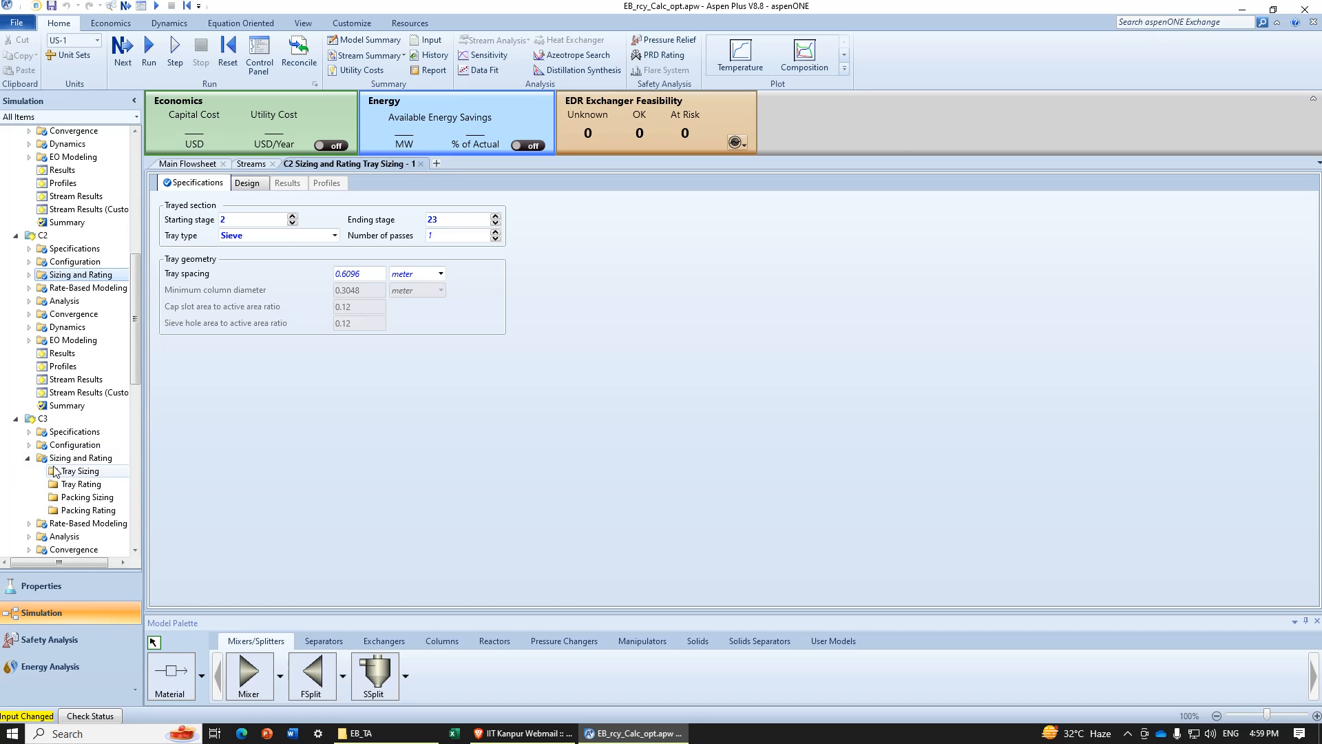
pyautogui.click(59, 472)
pyautogui.click(216, 215)
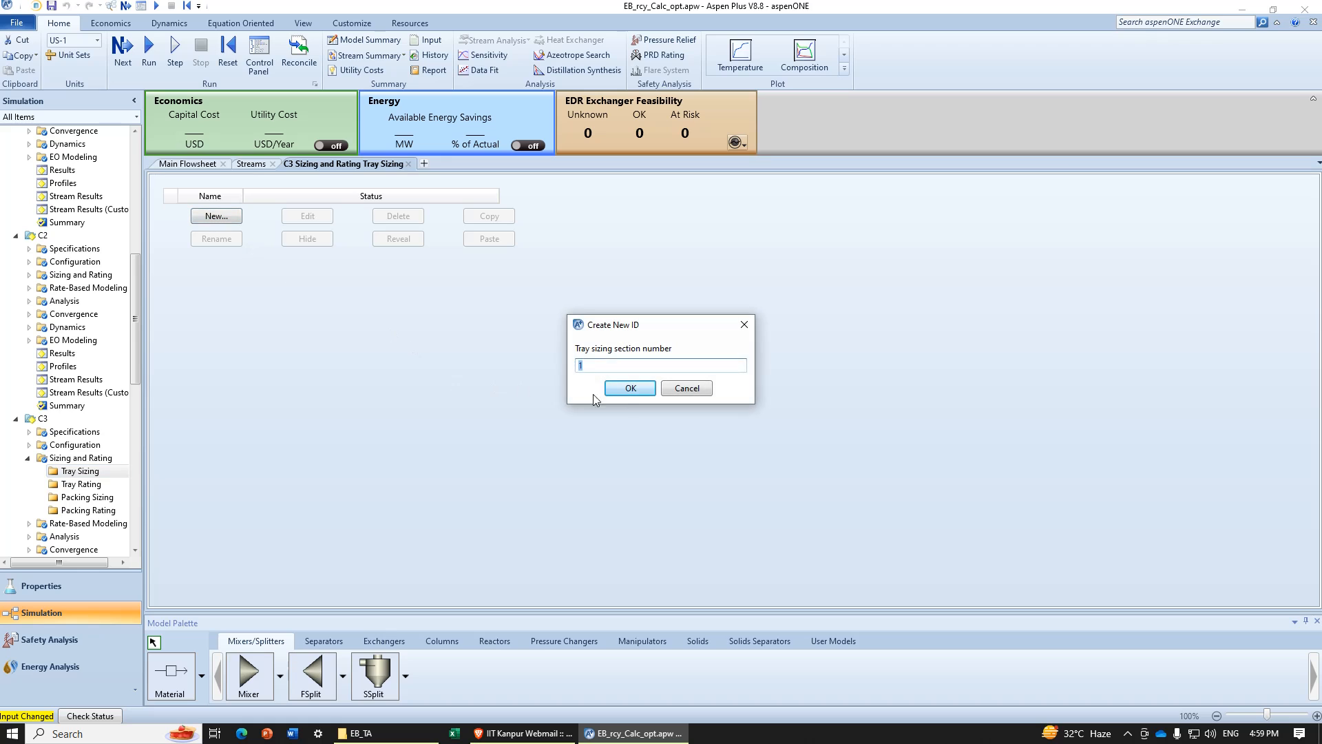
pyautogui.click(628, 388)
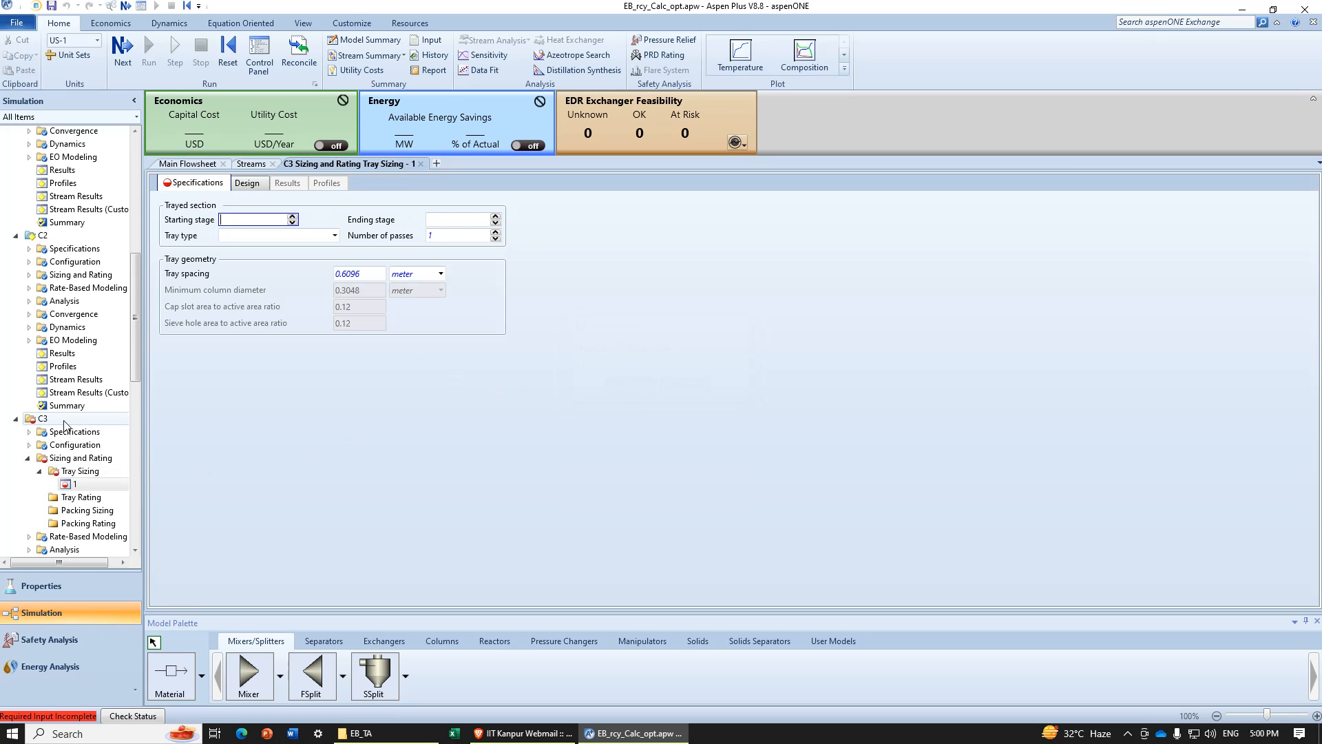
# Step: Define C3's trayed section from starting stage 2 to ending stage 28 with Sieve trays
pyautogui.click(231, 220)
pyautogui.write('2')
pyautogui.click(461, 220)
pyautogui.write('2')
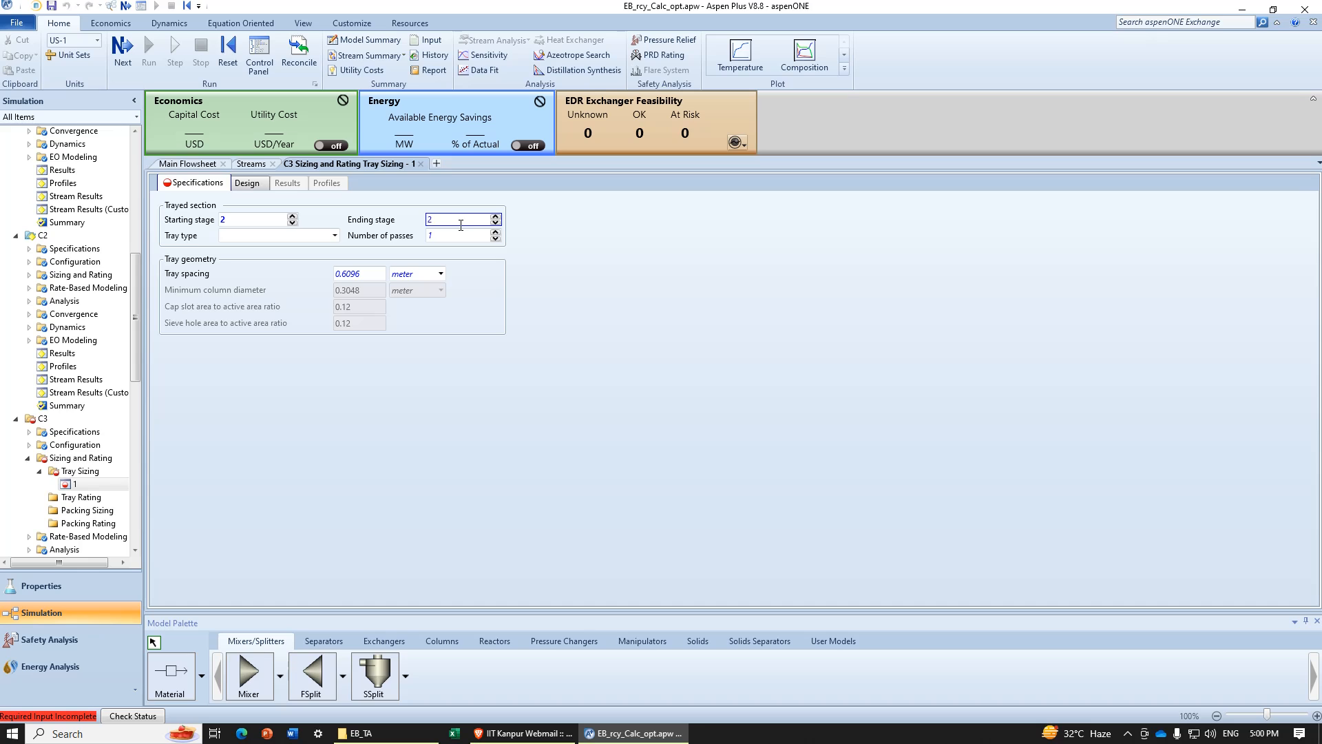
pyautogui.click(307, 235)
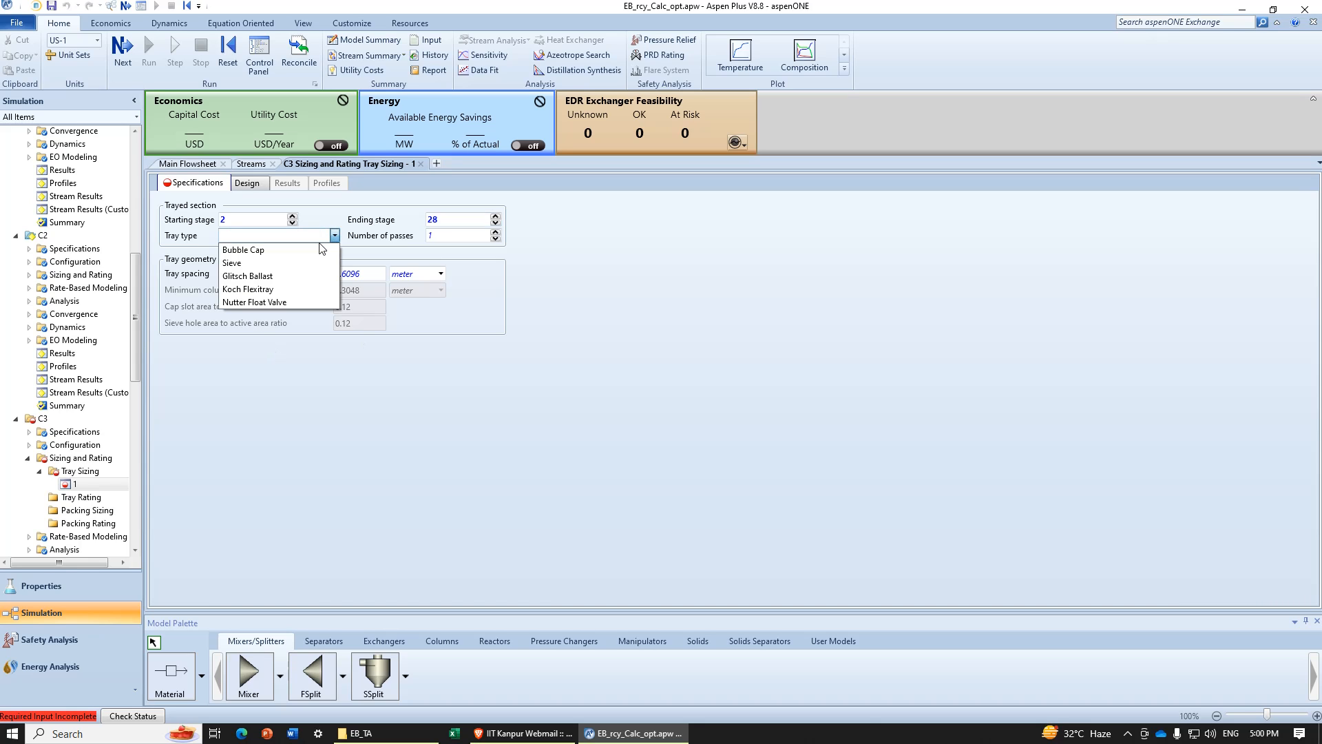
pyautogui.click(310, 260)
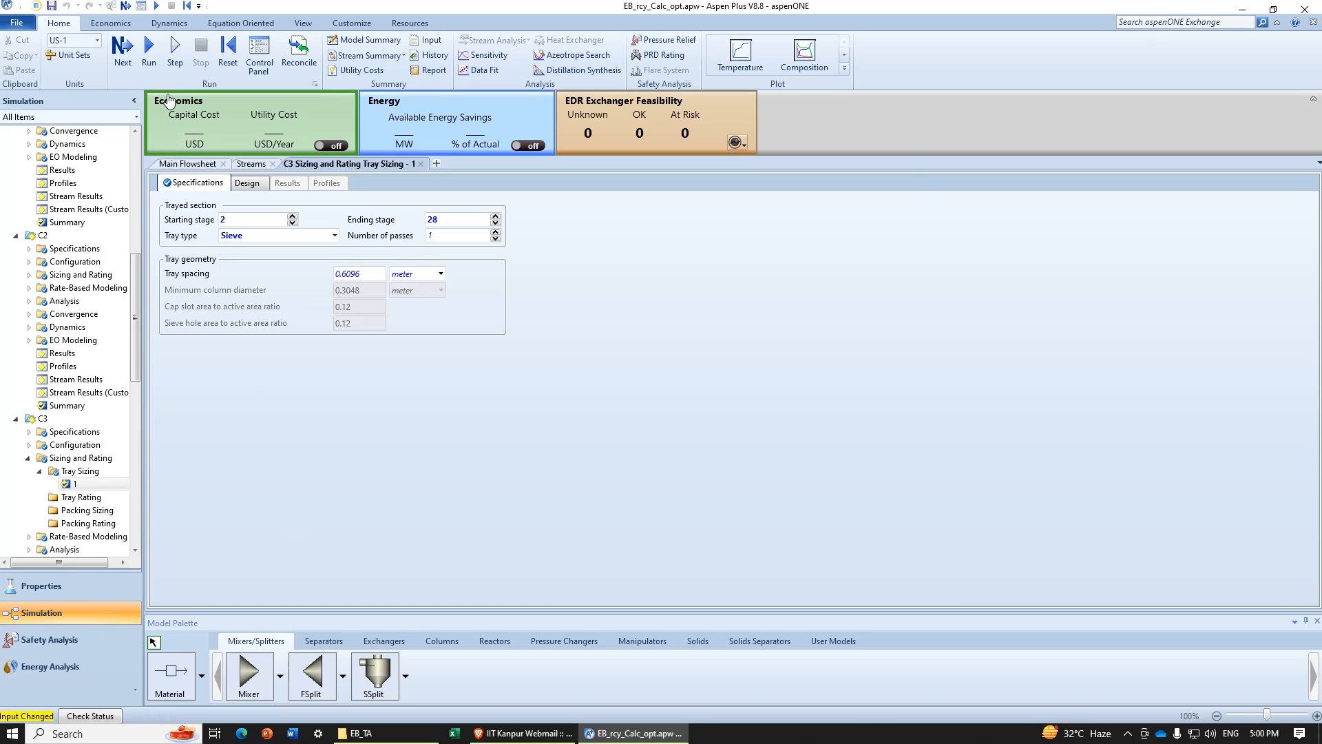
# Step: Run the simulation and check the column diameter in C3's tray sizing results
pyautogui.click(149, 49)
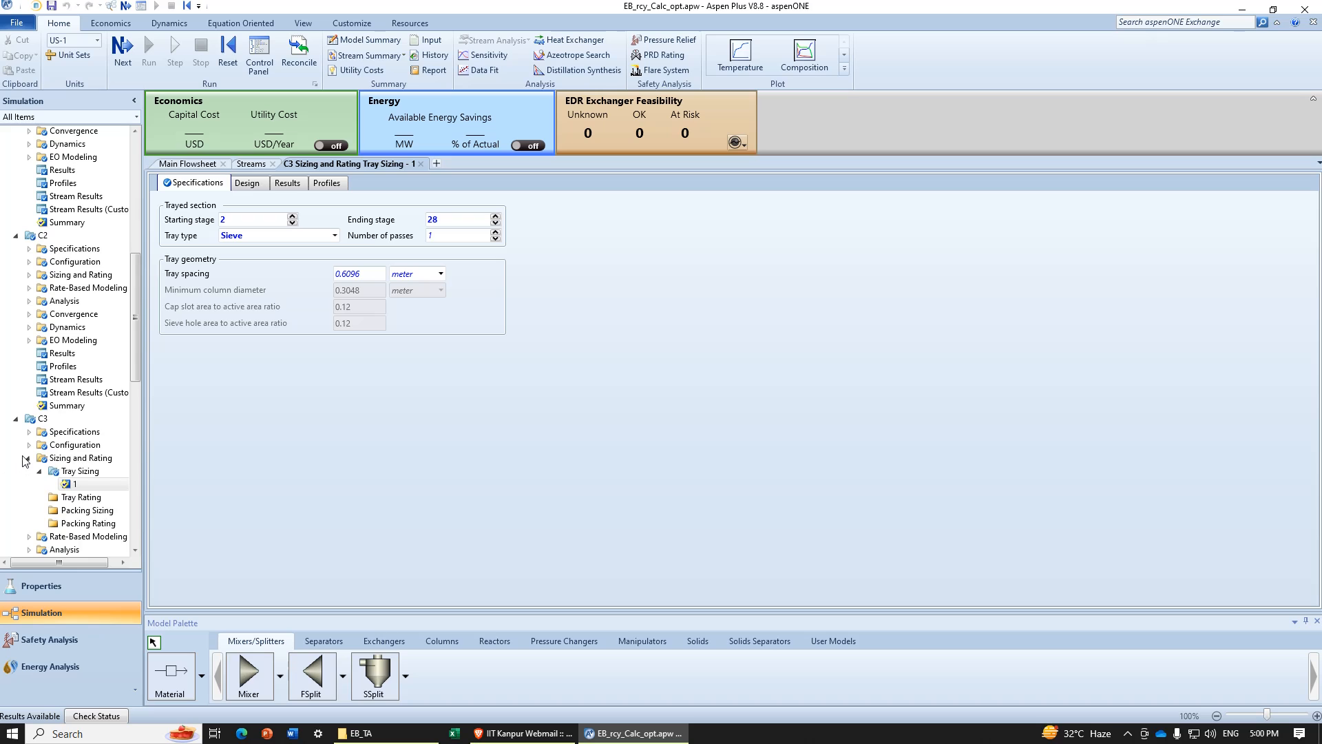
pyautogui.click(27, 458)
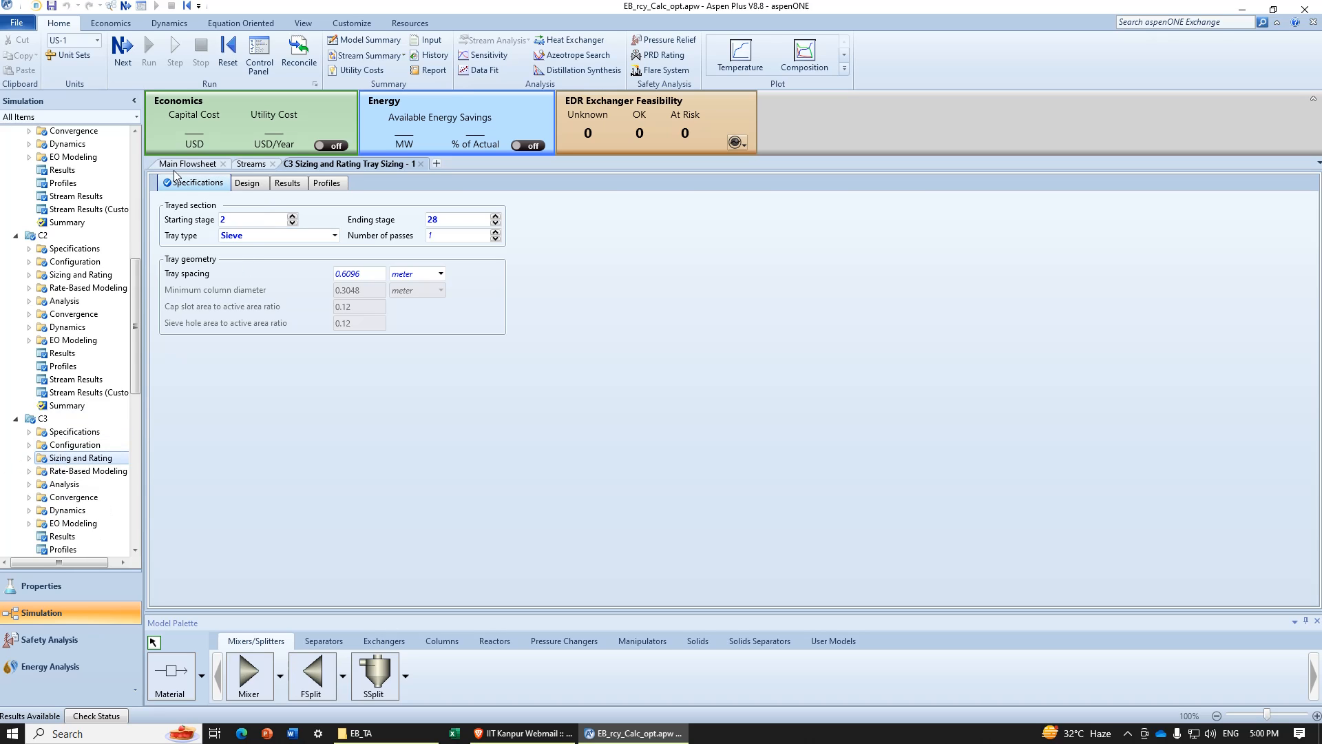
pyautogui.click(282, 185)
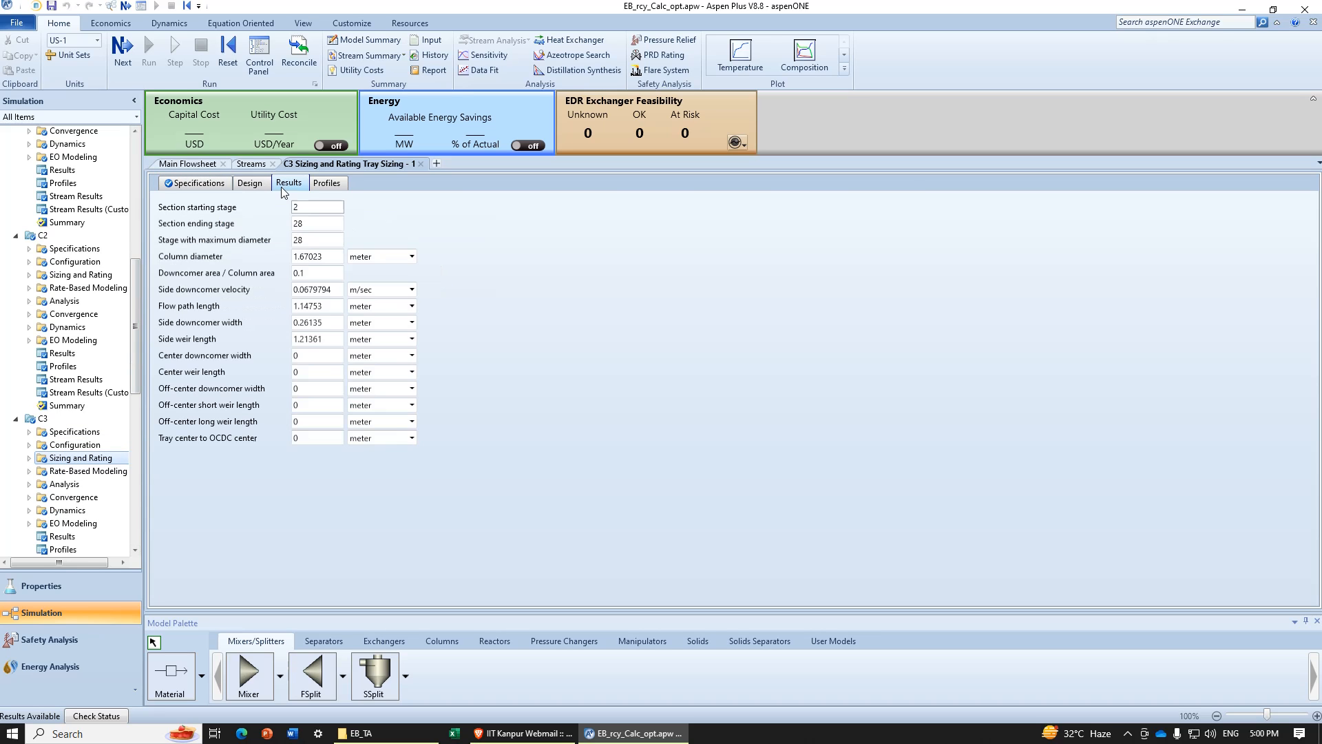
pyautogui.click(327, 260)
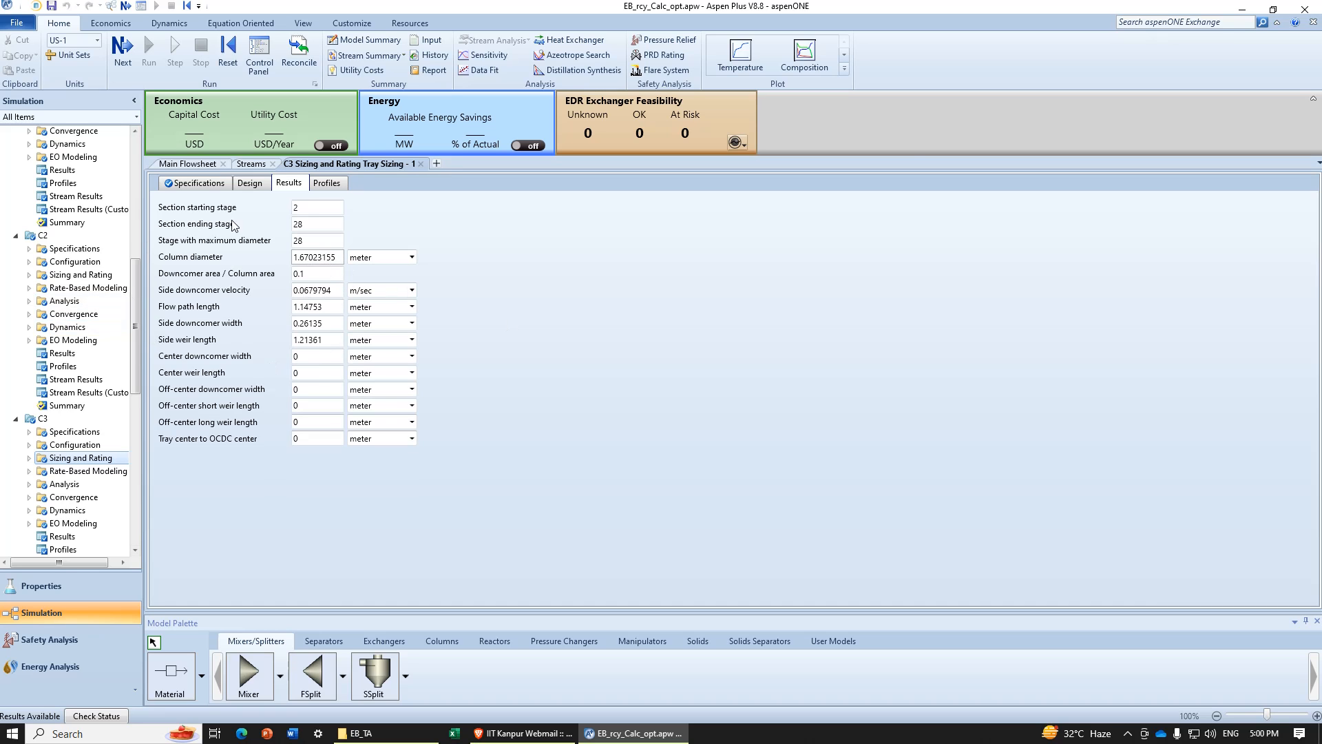
# Step: Review the main flowsheet and open the hydraulics profile of column C1
pyautogui.click(186, 168)
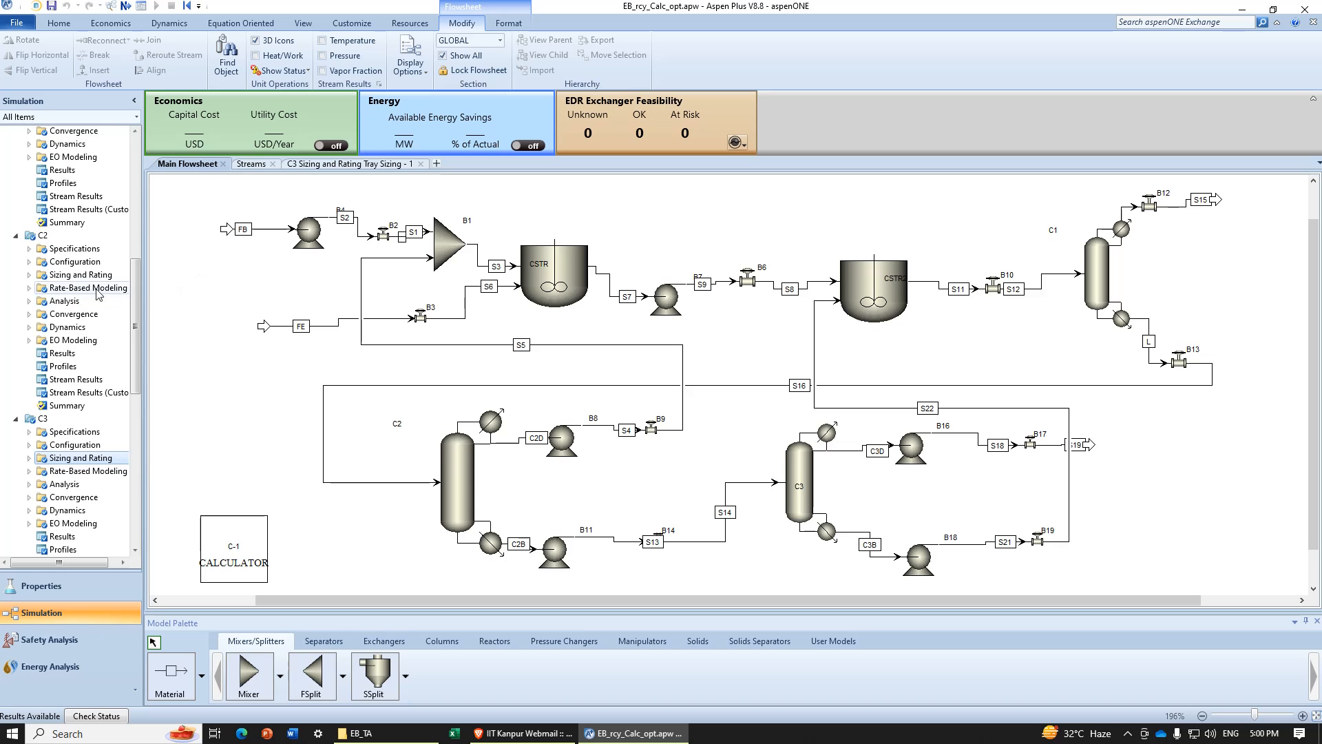
pyautogui.scroll(2, 98, 294)
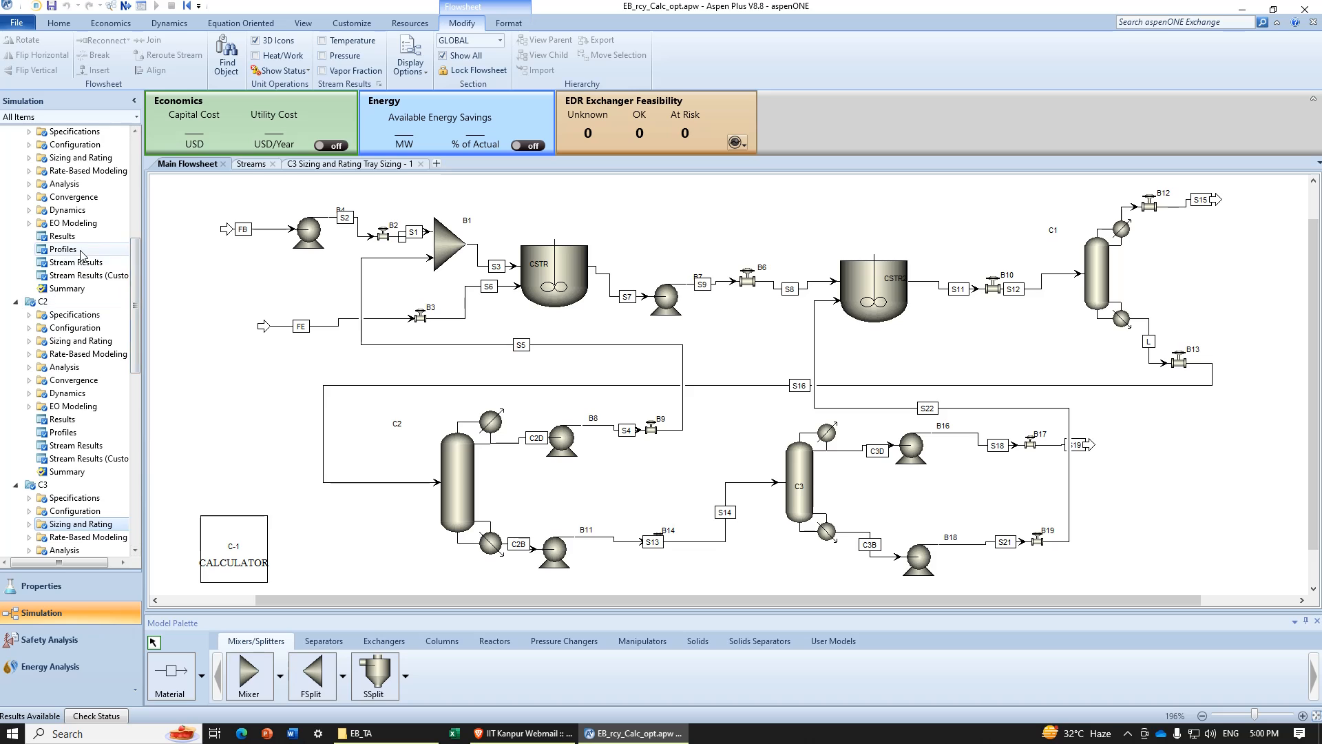
pyautogui.scroll(3, 82, 255)
pyautogui.scroll(-1, 82, 255)
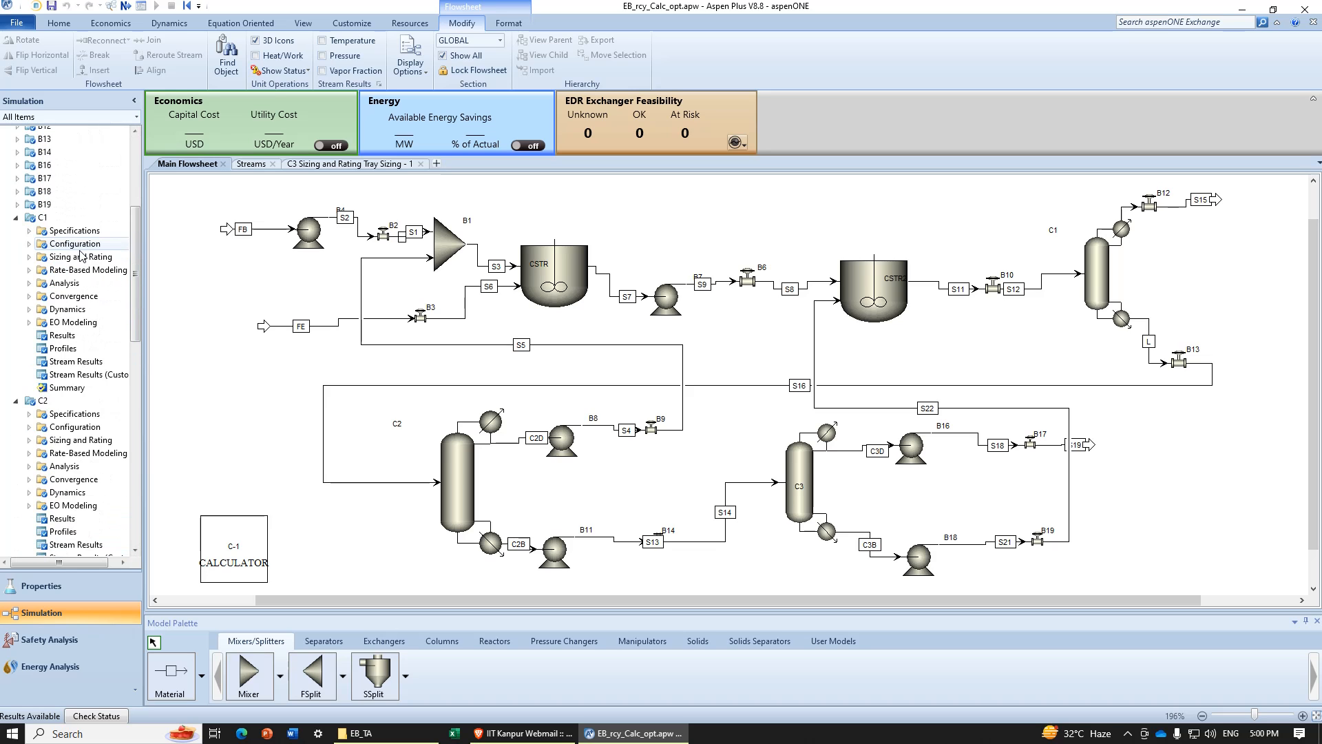
pyautogui.doubleClick(64, 348)
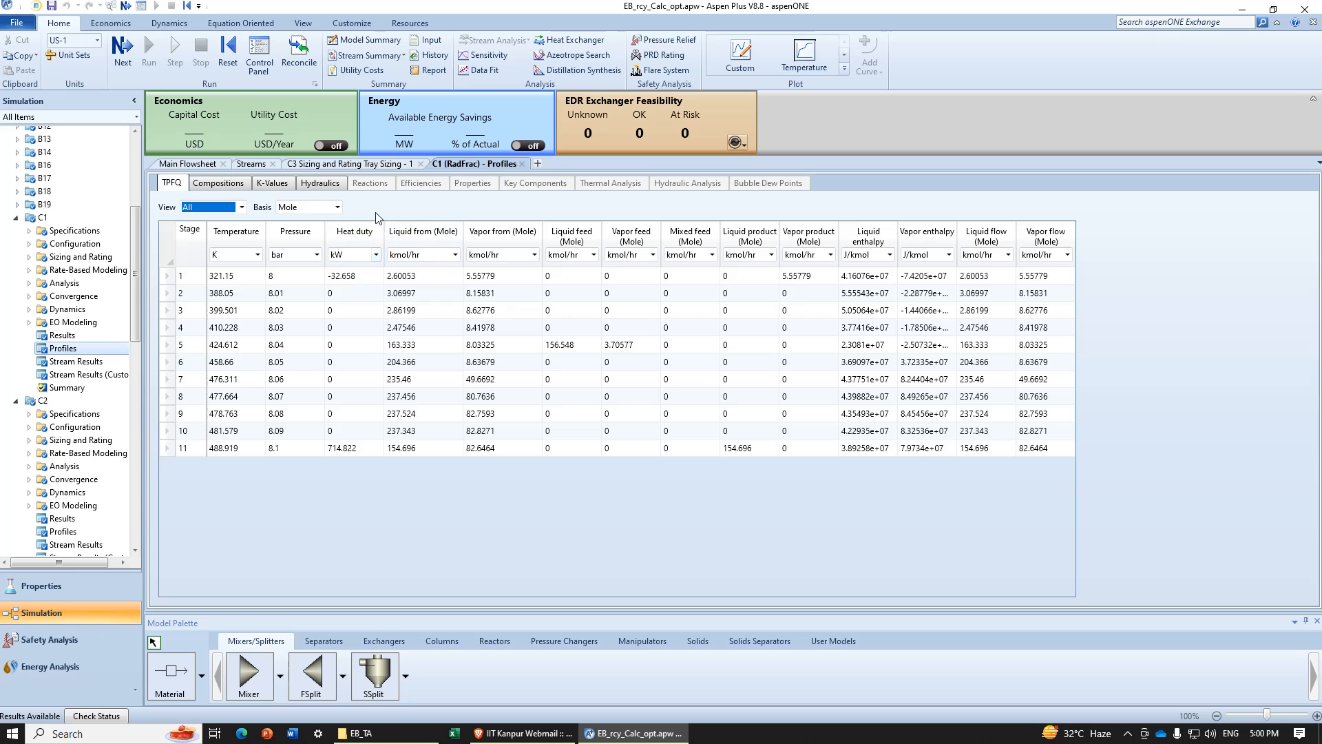
pyautogui.click(319, 183)
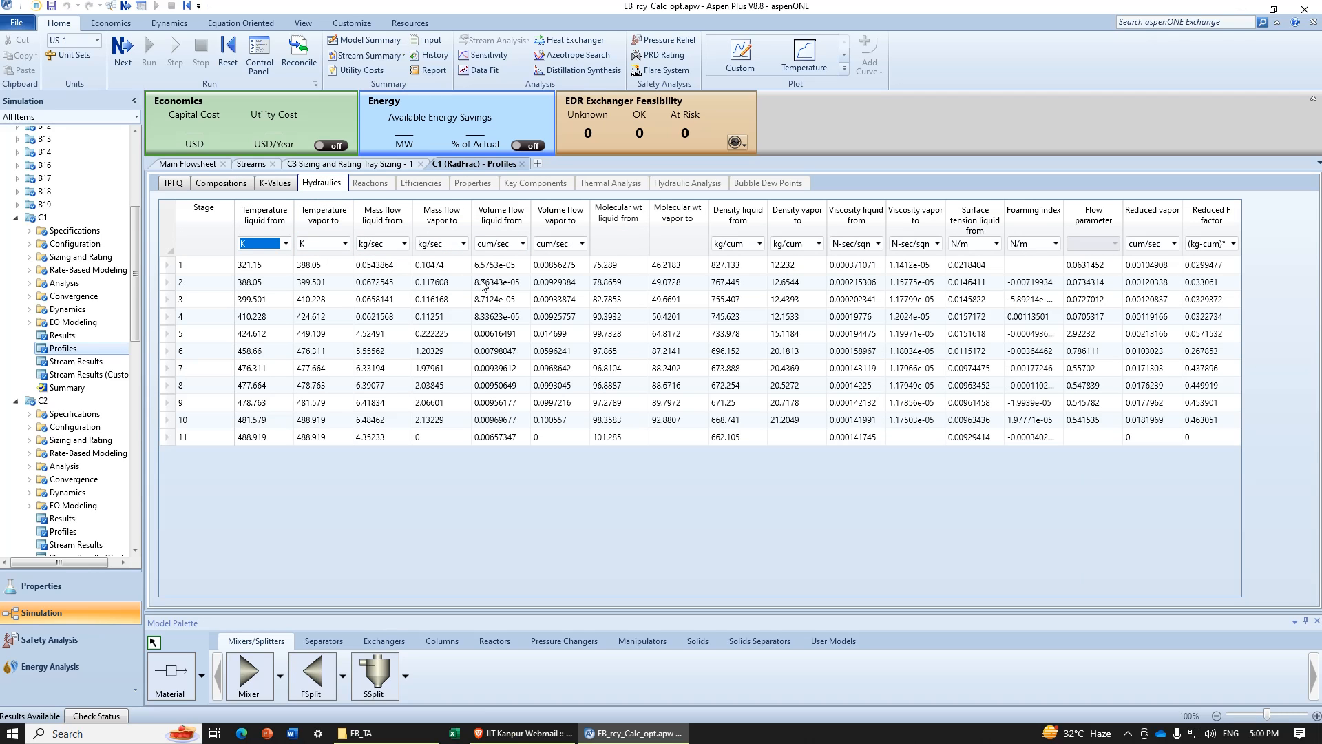
# Step: Display C1's liquid volume flow in cum/min and inspect the values for stages 1 and 10
pyautogui.click(523, 244)
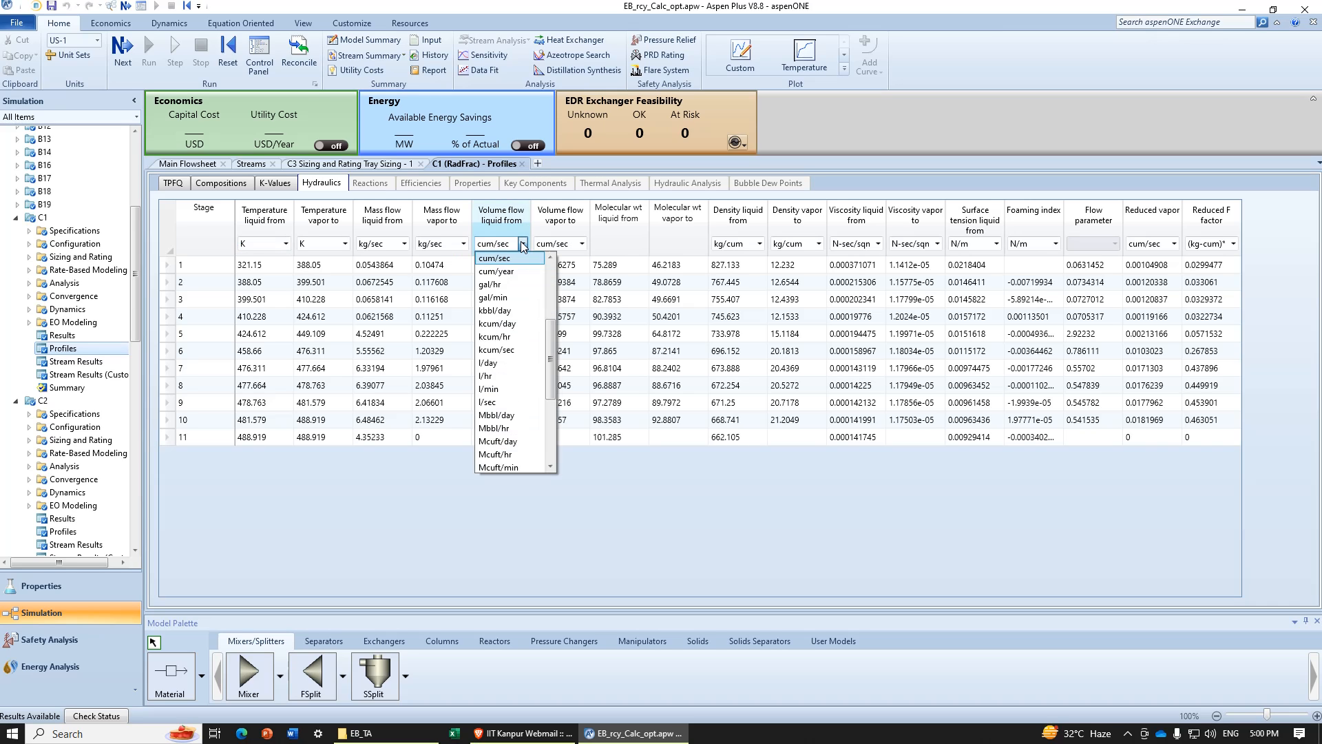
pyautogui.scroll(2, 523, 269)
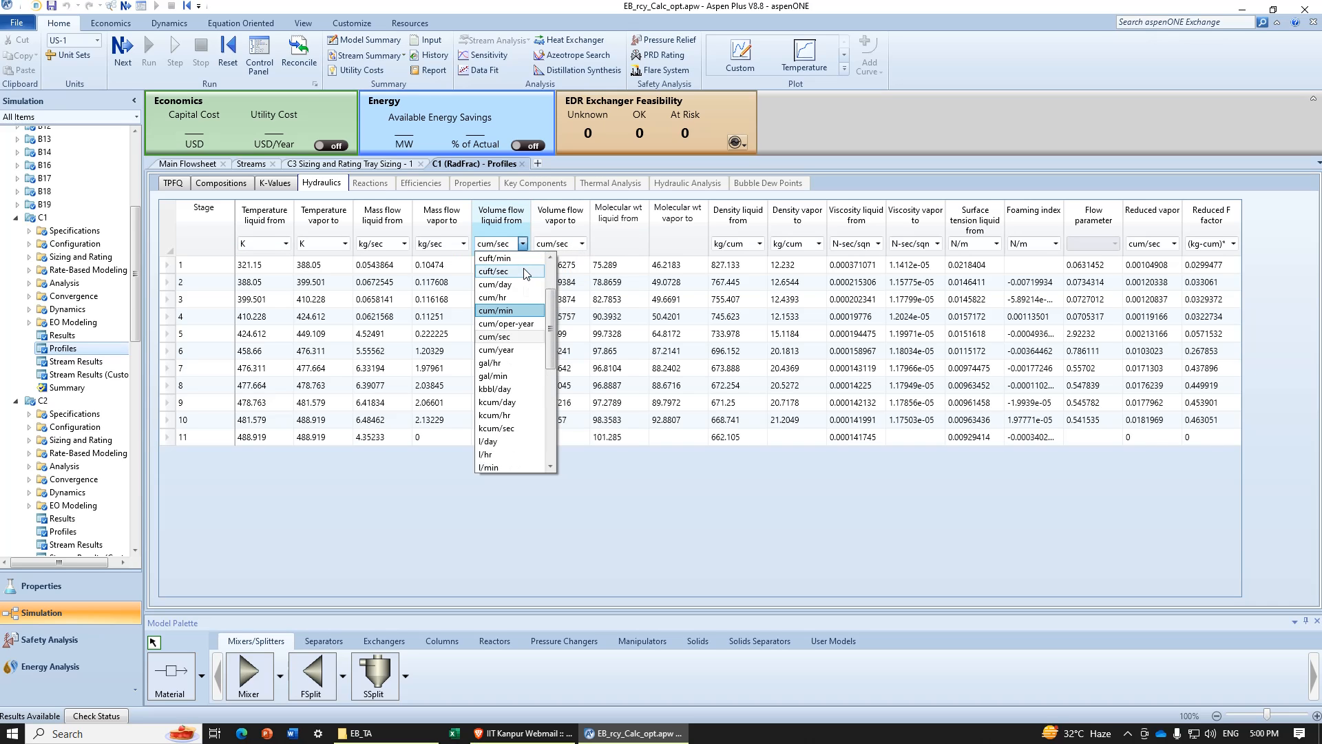
pyautogui.scroll(1, 525, 272)
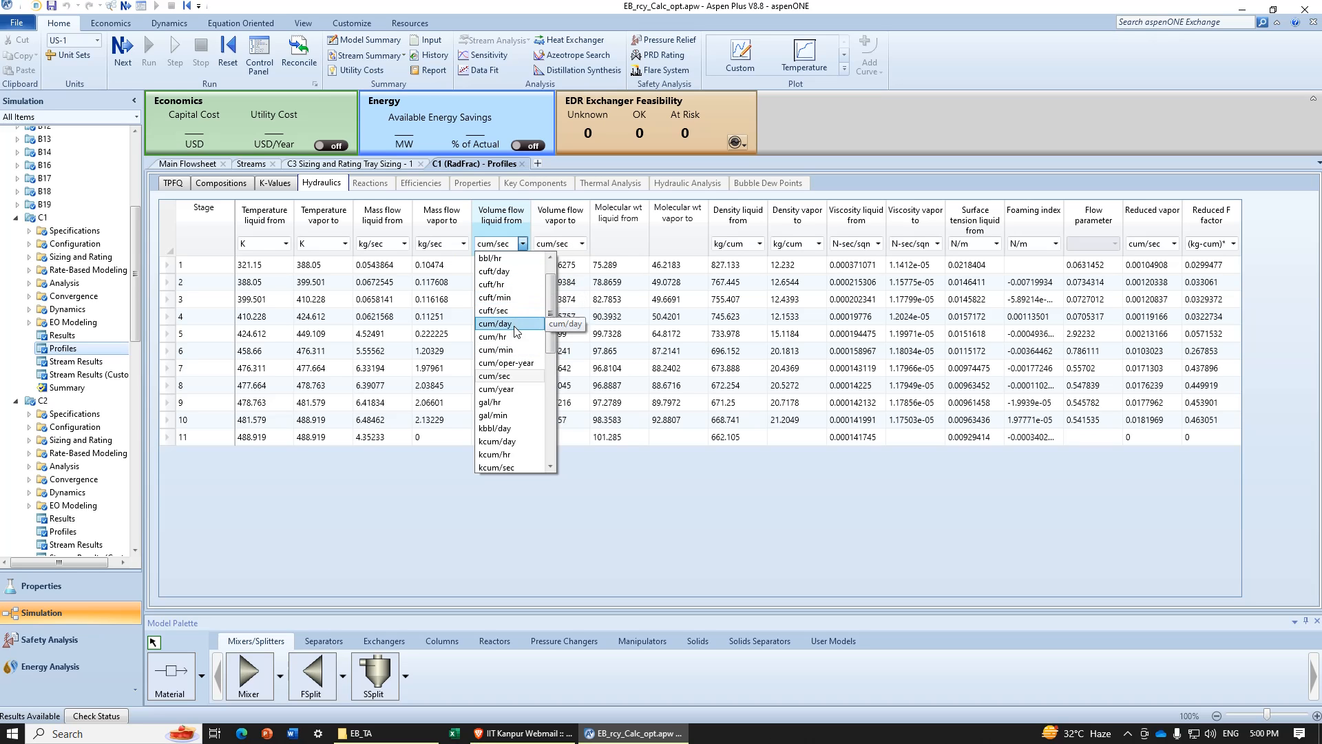
pyautogui.click(520, 349)
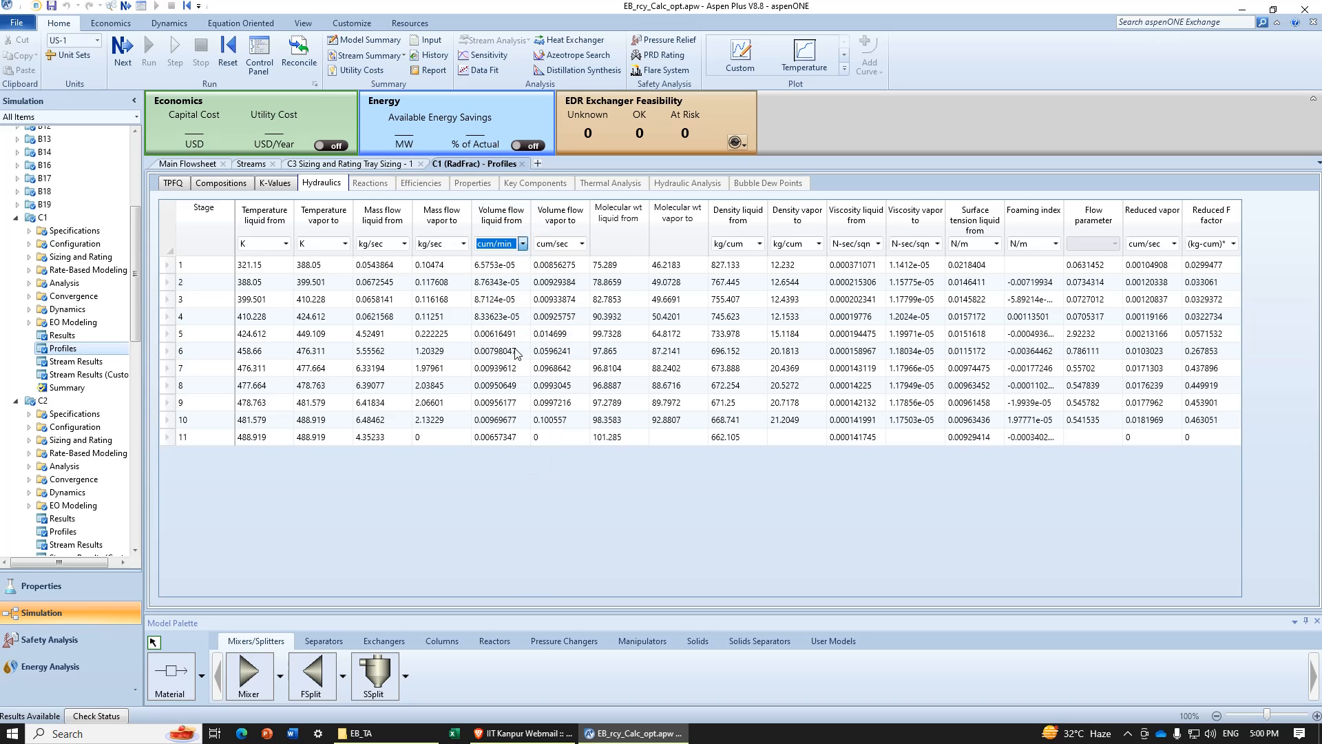
pyautogui.click(526, 486)
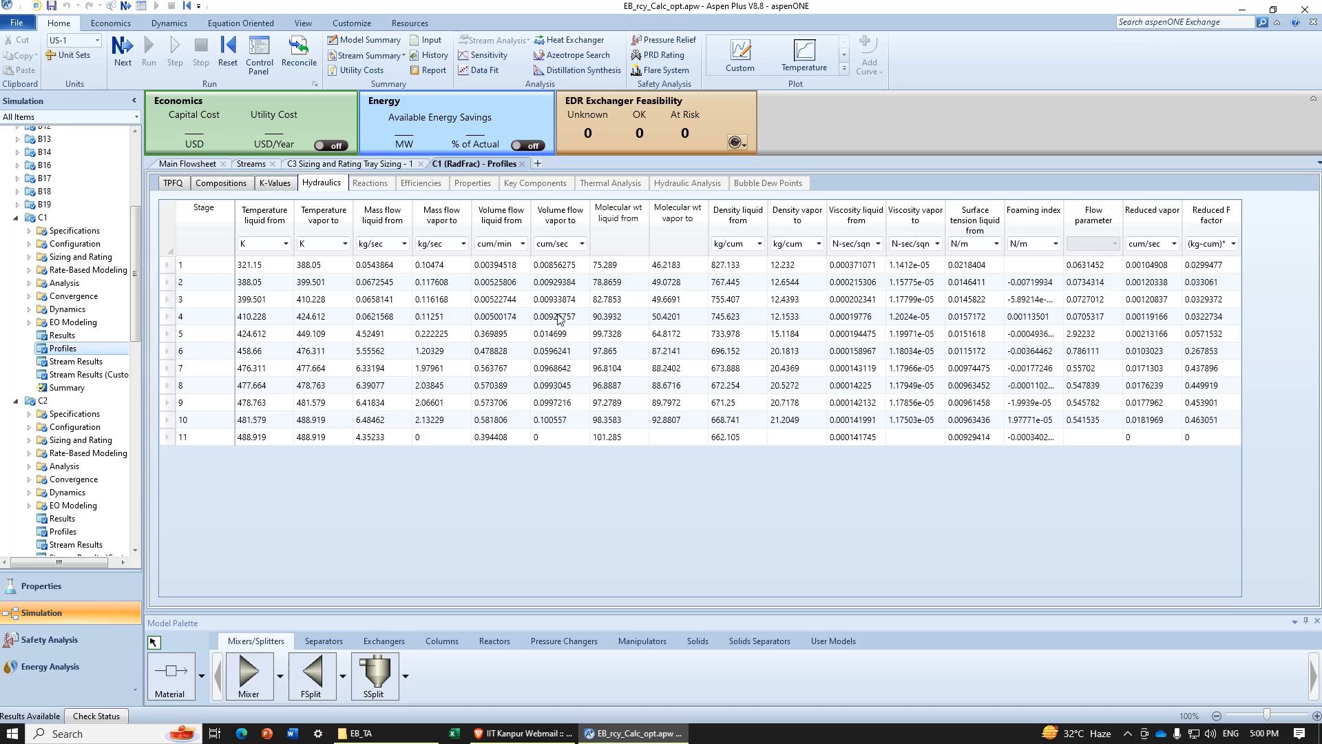
pyautogui.click(494, 269)
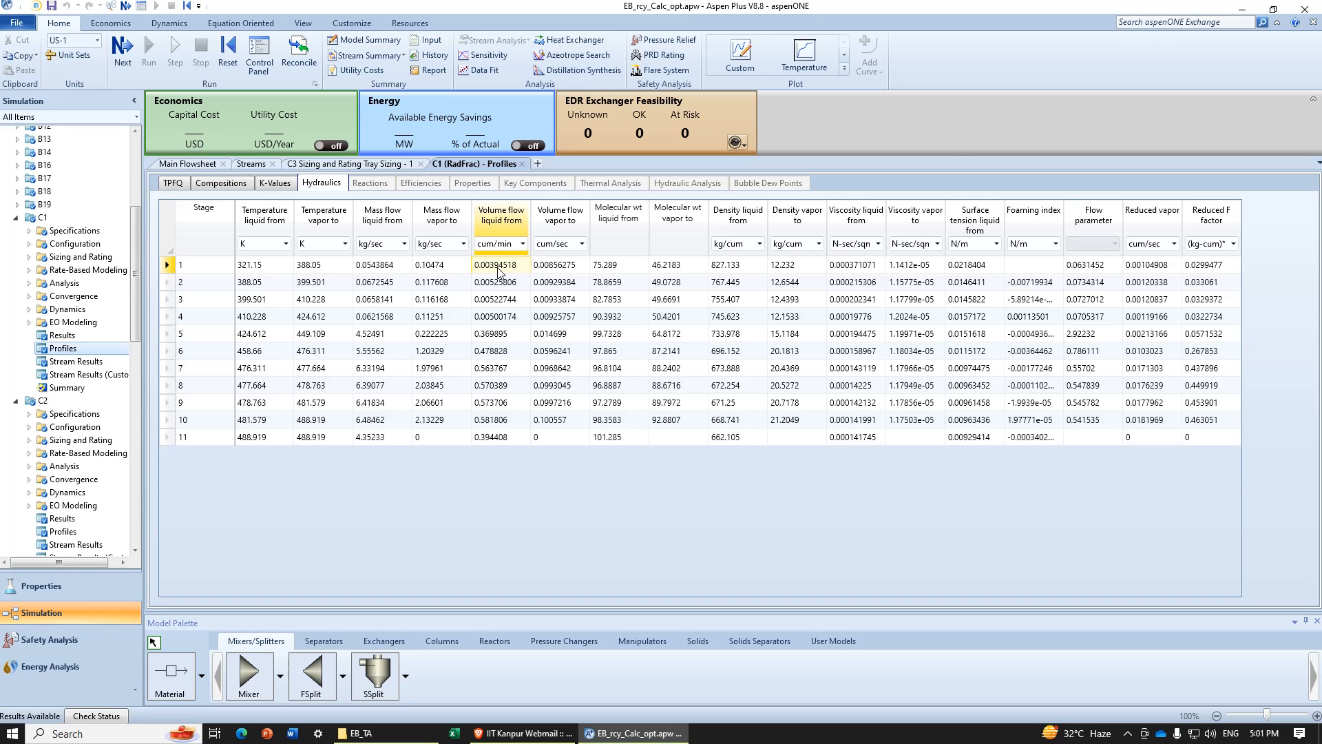
pyautogui.click(493, 422)
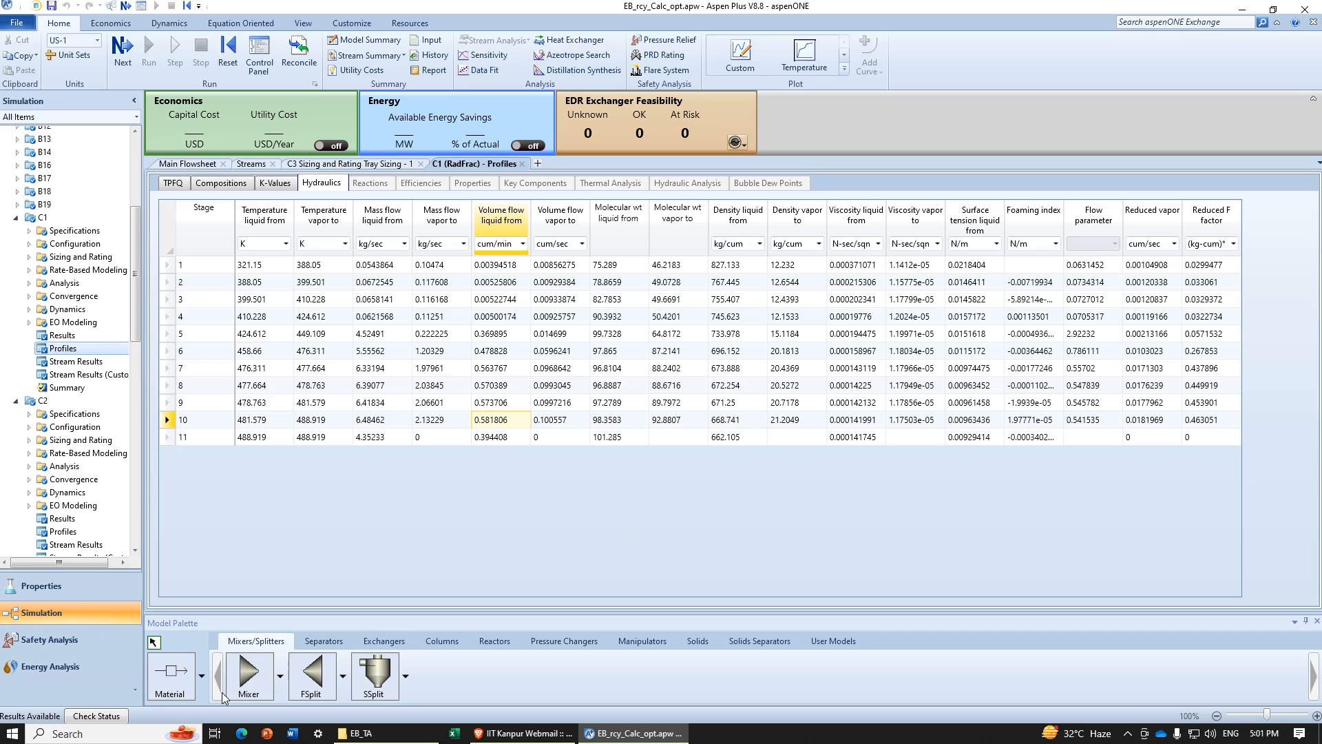
# Step: Open the Windows Calculator and move it clear of C1's liquid volume flow column
pyautogui.click(67, 734)
pyautogui.write('ca')
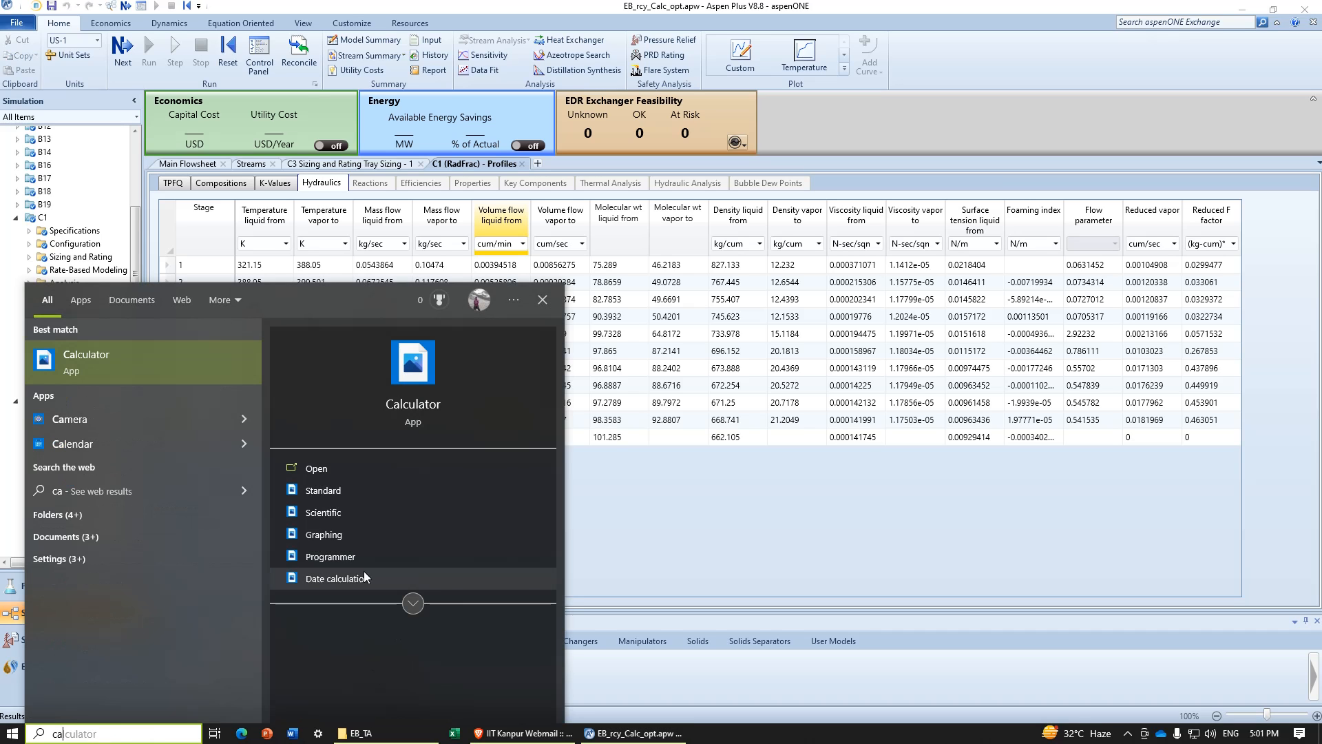
pyautogui.click(356, 475)
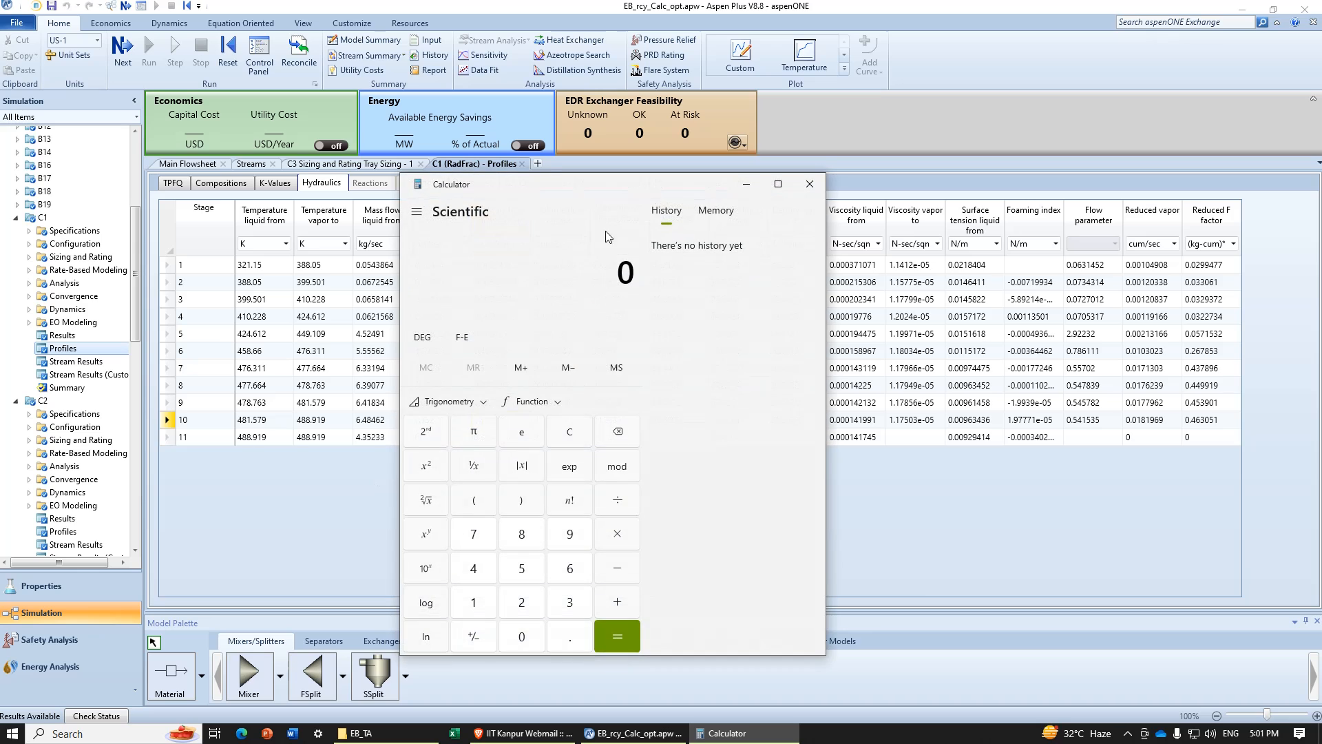
pyautogui.moveTo(592, 195); pyautogui.dragTo(944, 204)
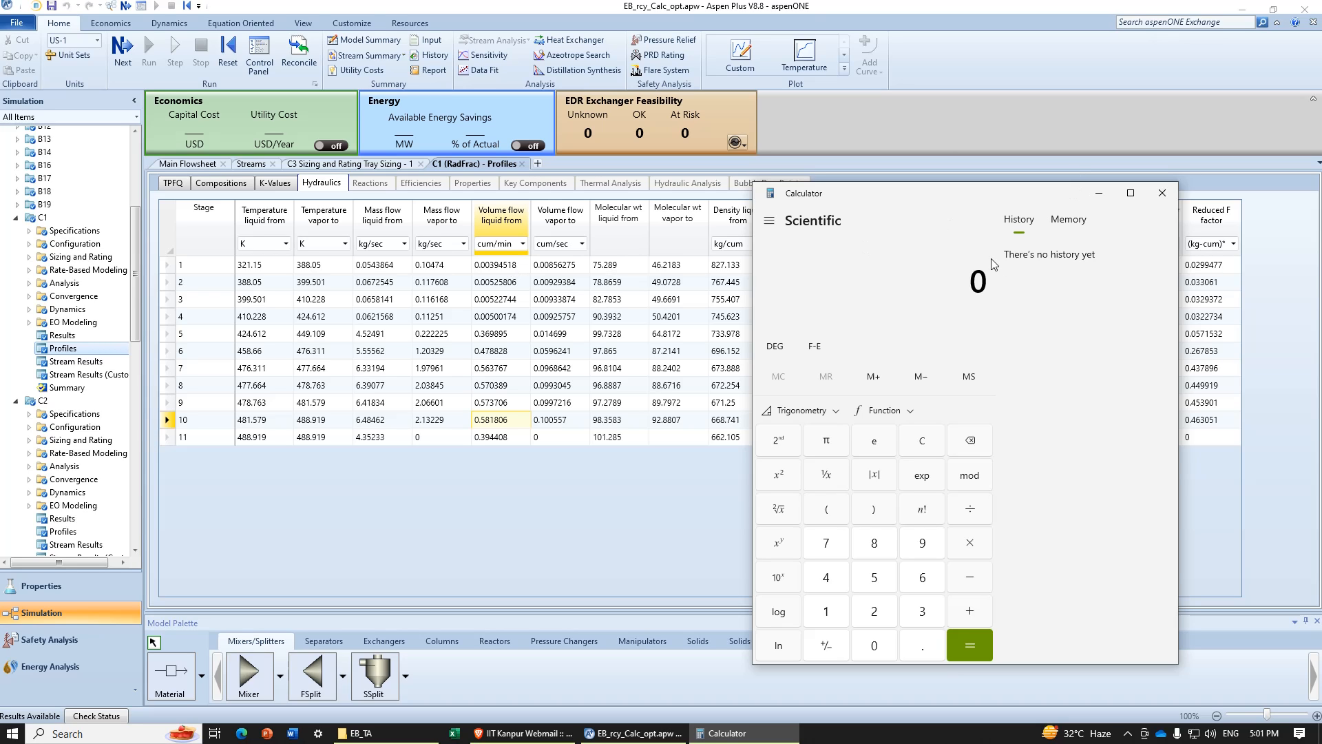
# Step: Multiply C1's stage 1 liquid volume flow, 0.00394518, by 10 in Calculator
pyautogui.write('.0039')
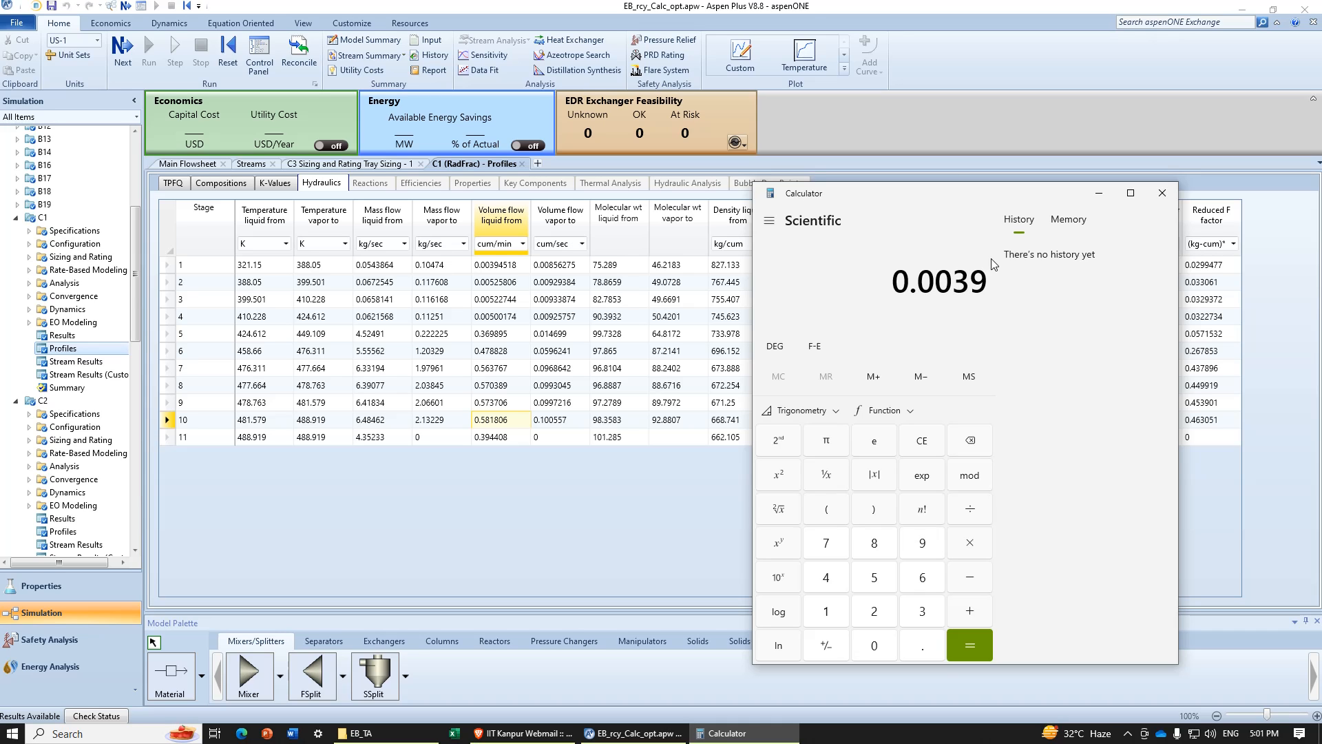
pyautogui.write('4')
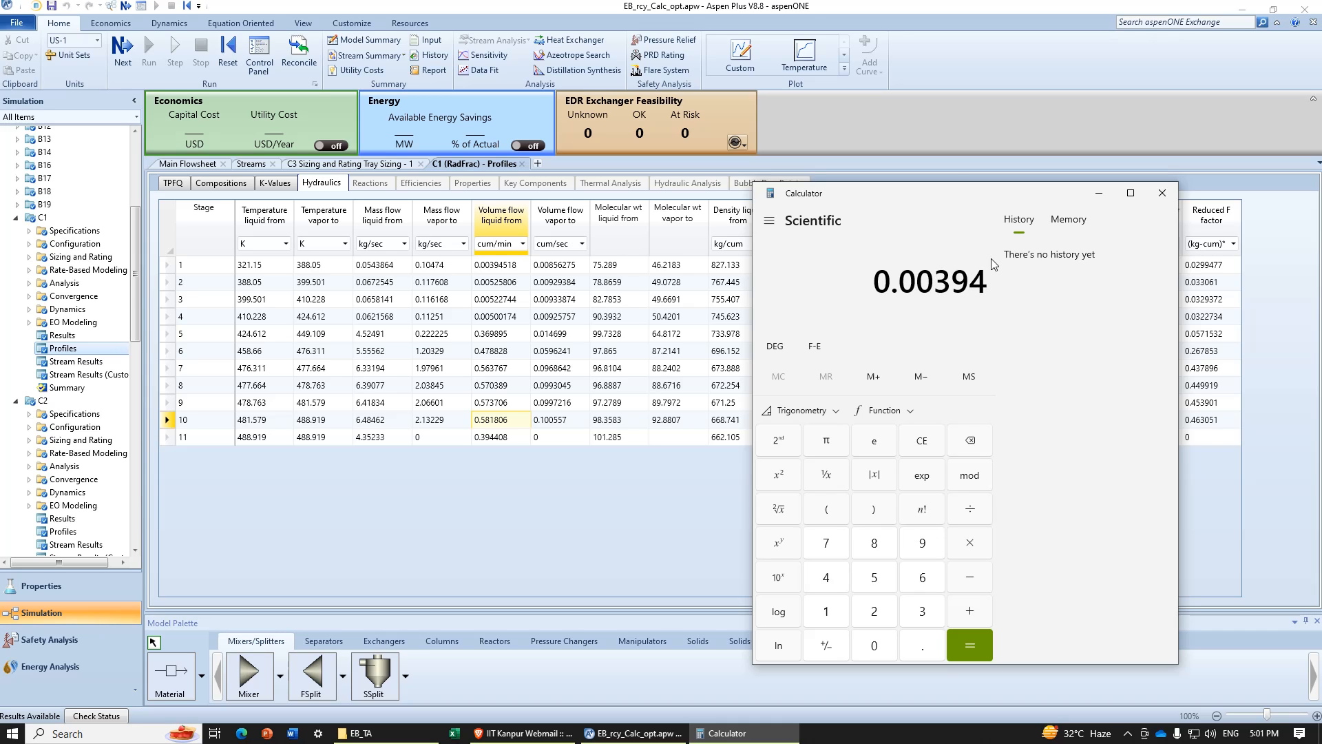
pyautogui.write('518*1')
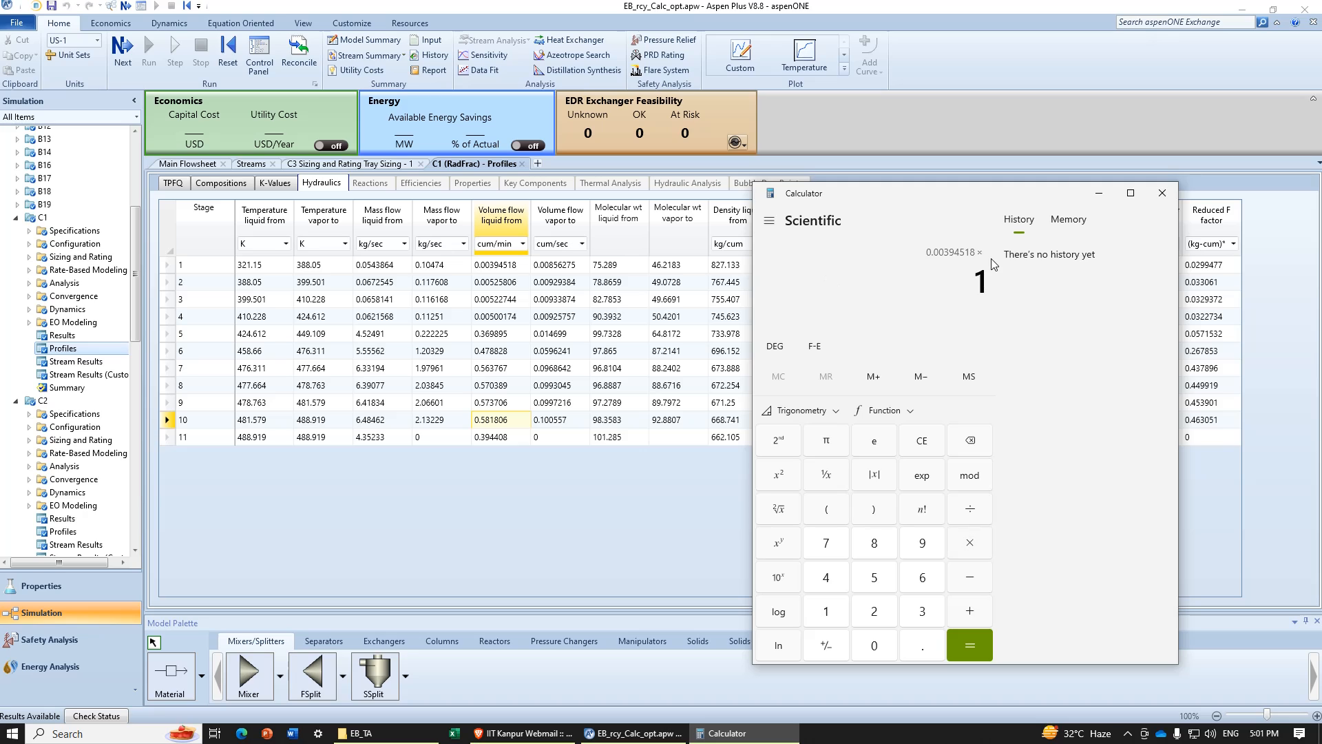
pyautogui.write('0')
pyautogui.press('Return')
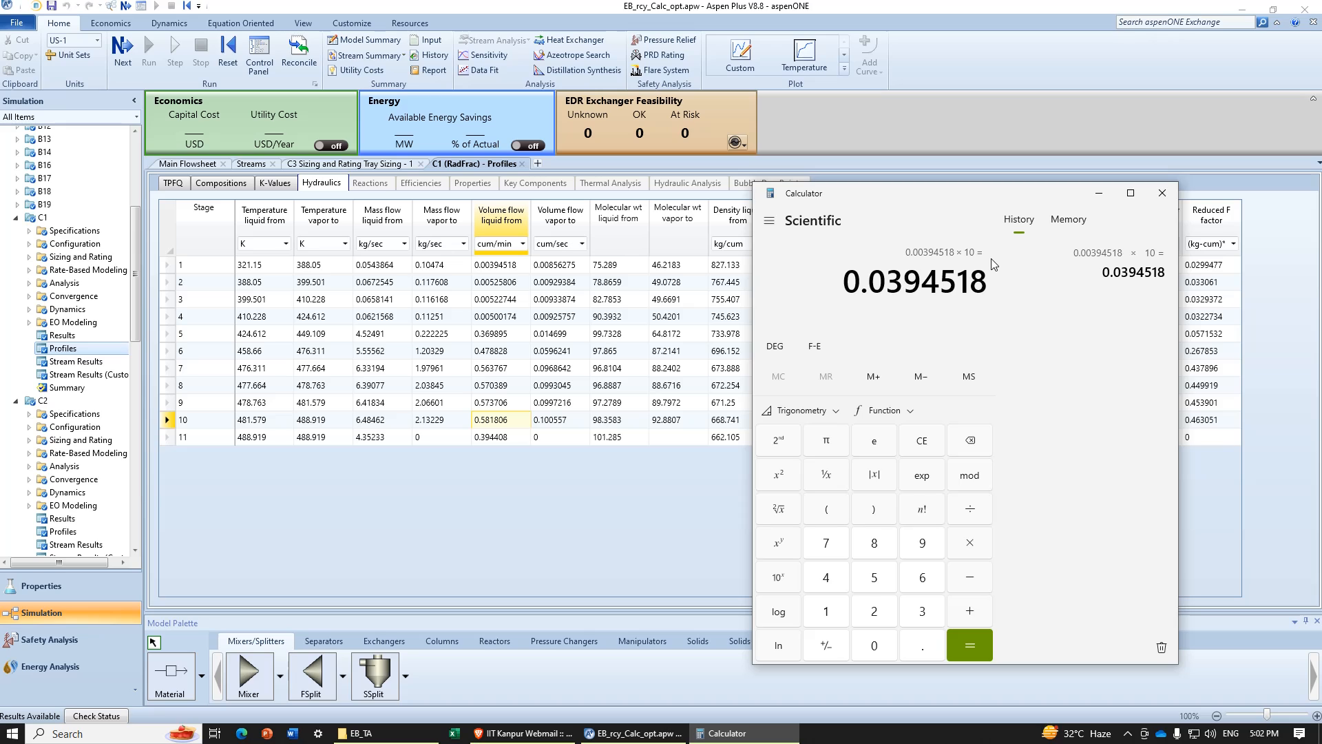
# Step: Multiply the calculated volume by 2 and divide the product by π
pyautogui.click(974, 543)
pyautogui.click(873, 613)
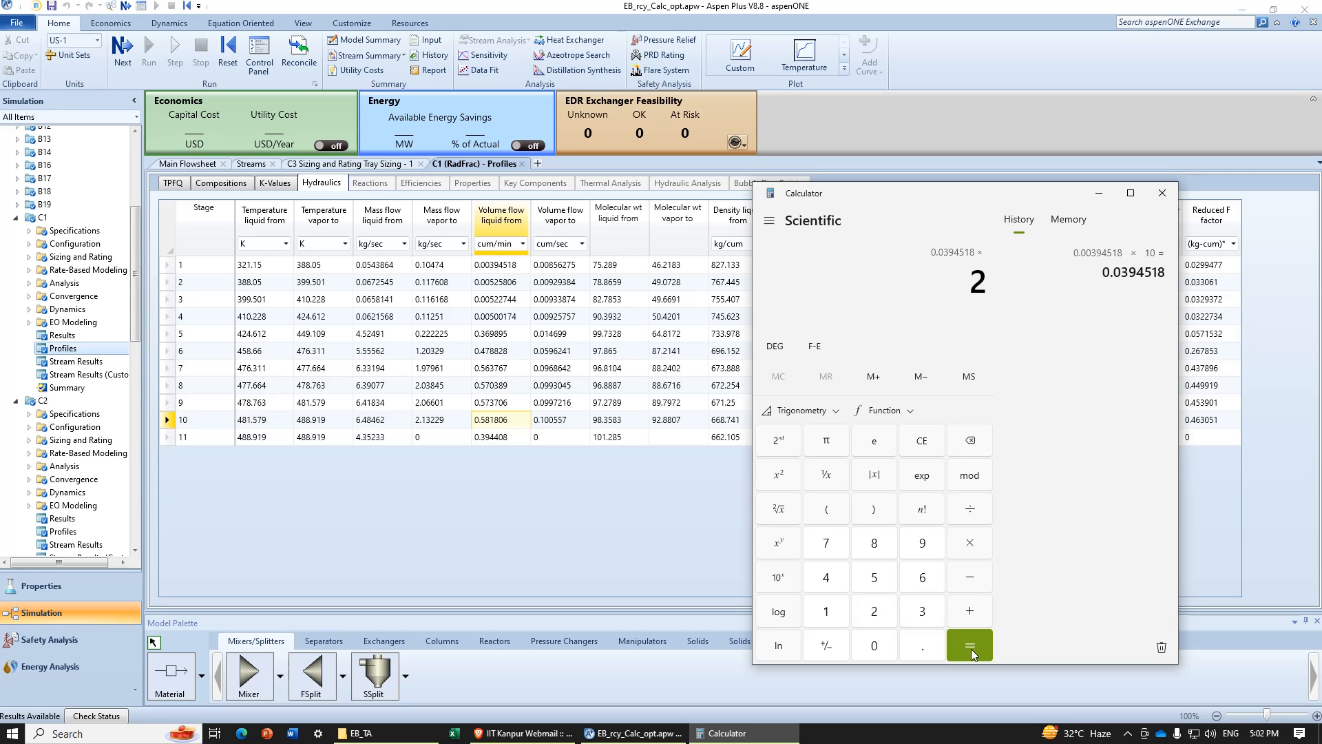
pyautogui.click(970, 645)
pyautogui.click(971, 510)
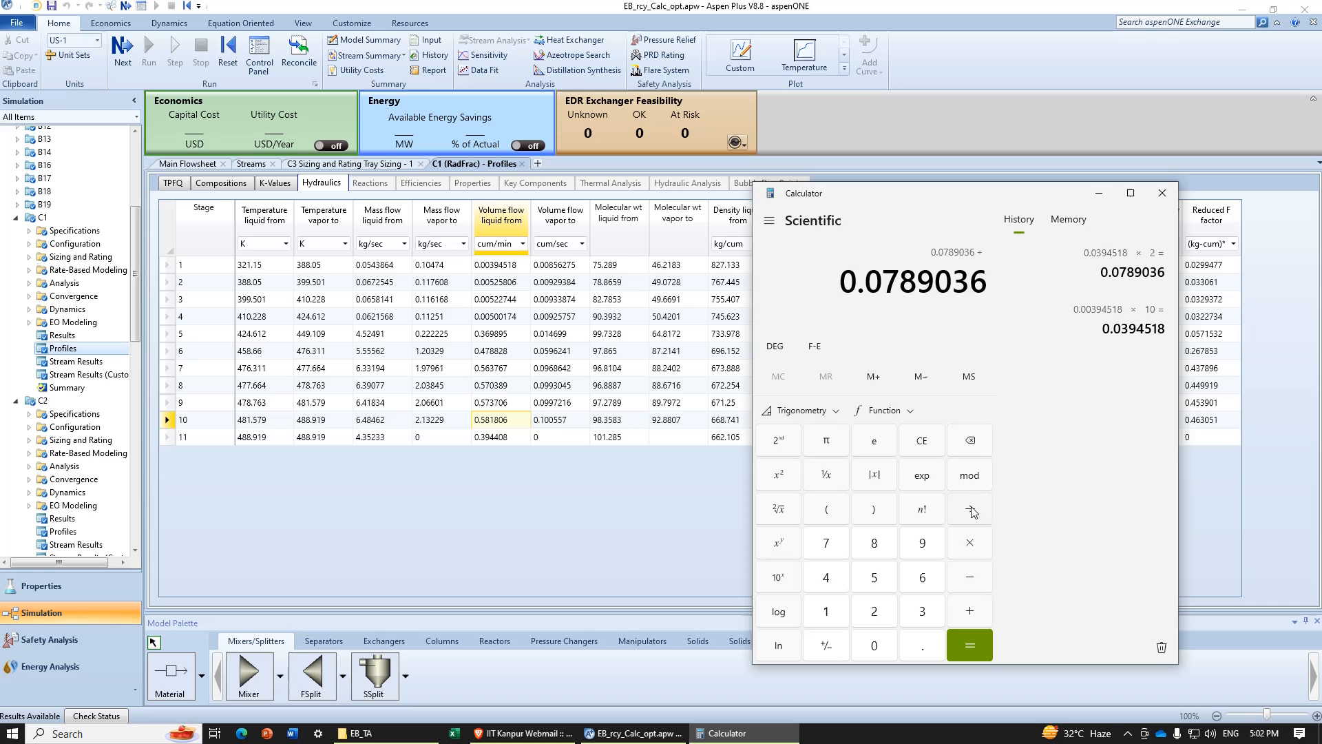
pyautogui.click(835, 443)
pyautogui.click(971, 646)
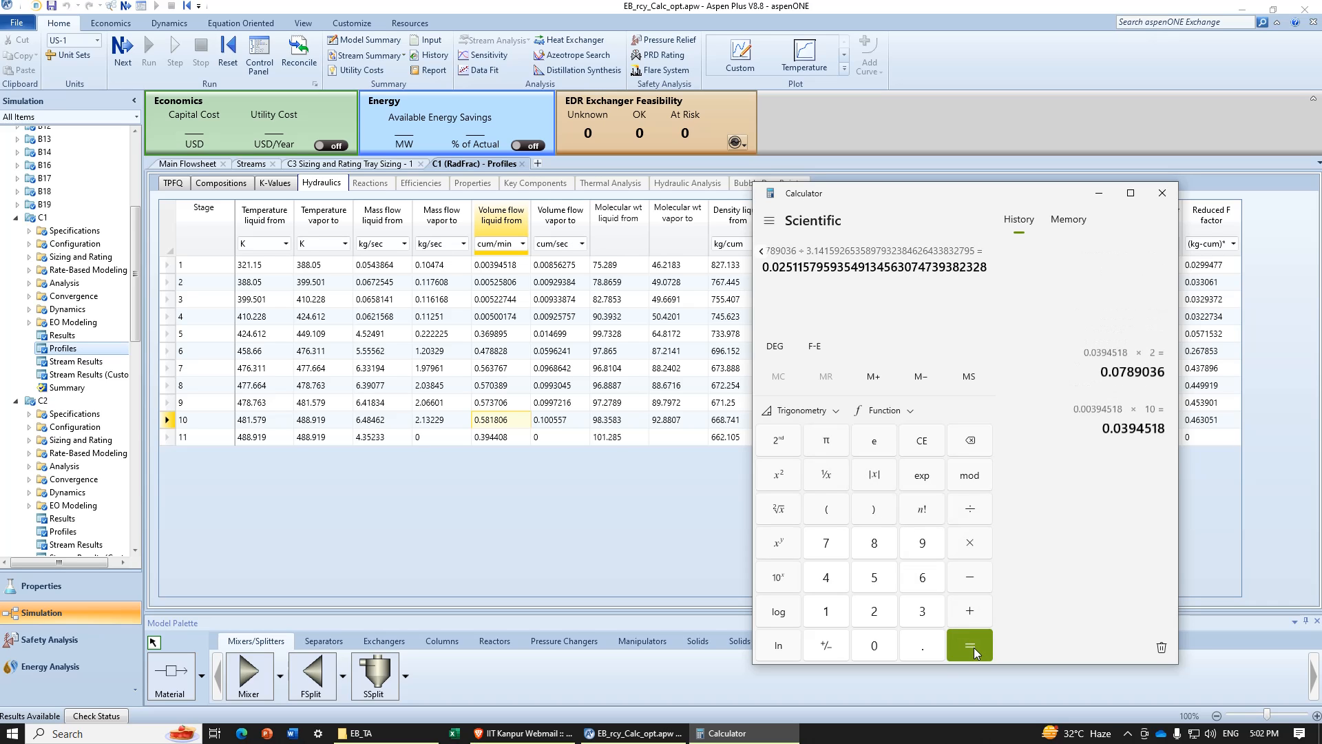
# Step: Raise the quotient for C1's stage 1 volume to the power of 1÷3 in Calculator
pyautogui.click(791, 547)
pyautogui.click(827, 509)
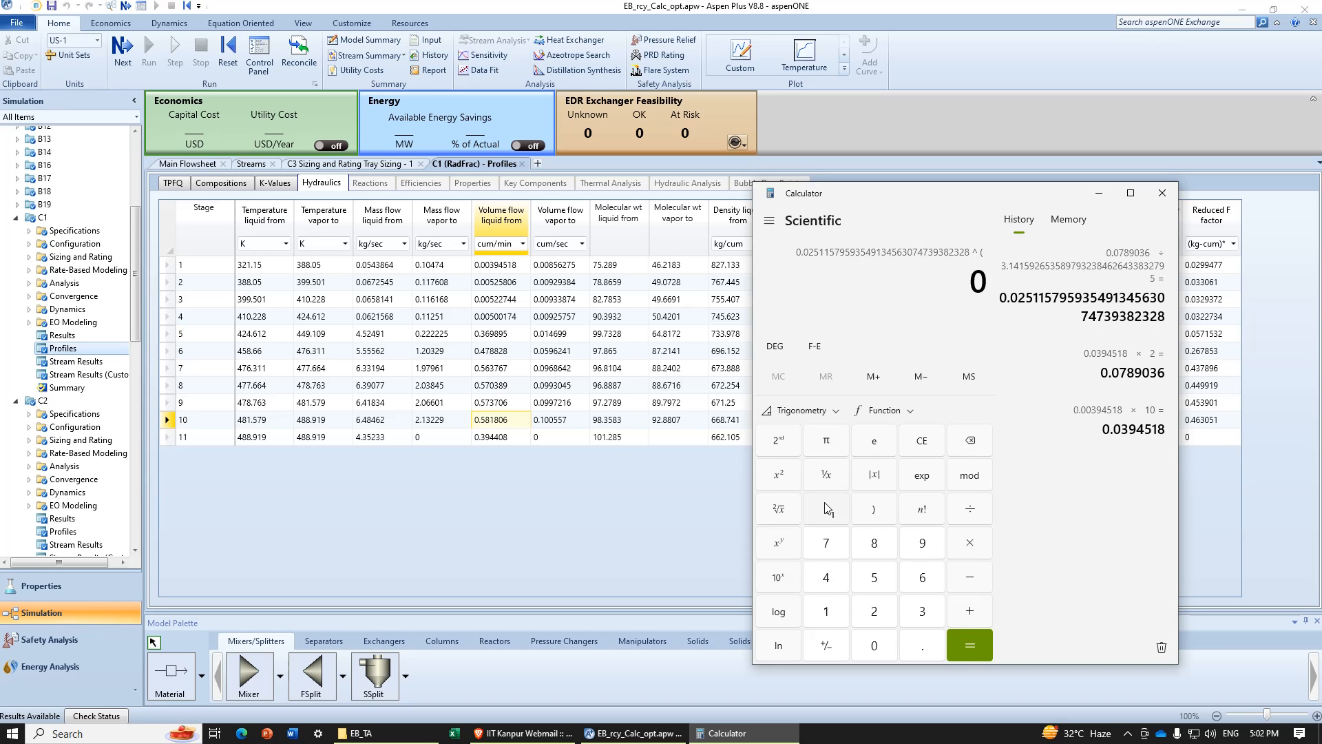
pyautogui.click(838, 612)
pyautogui.click(977, 515)
pyautogui.click(936, 613)
pyautogui.click(876, 511)
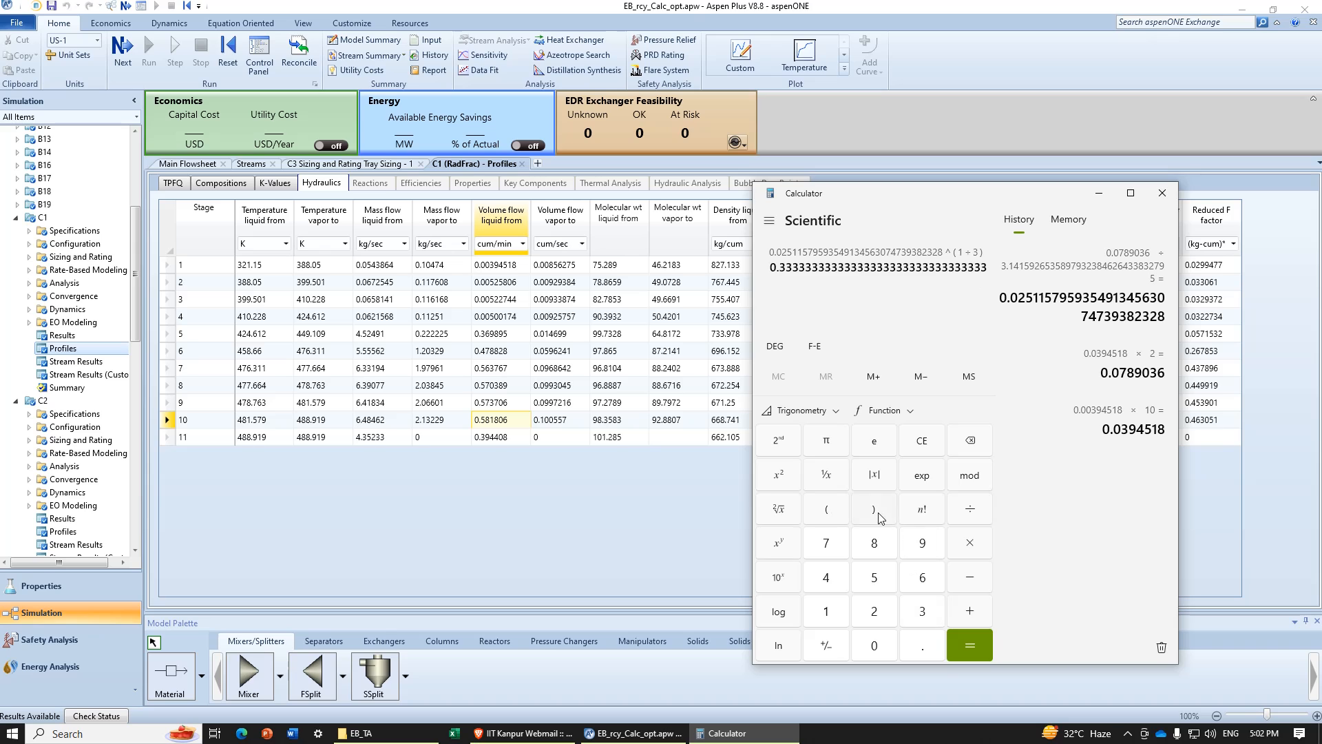
pyautogui.click(971, 644)
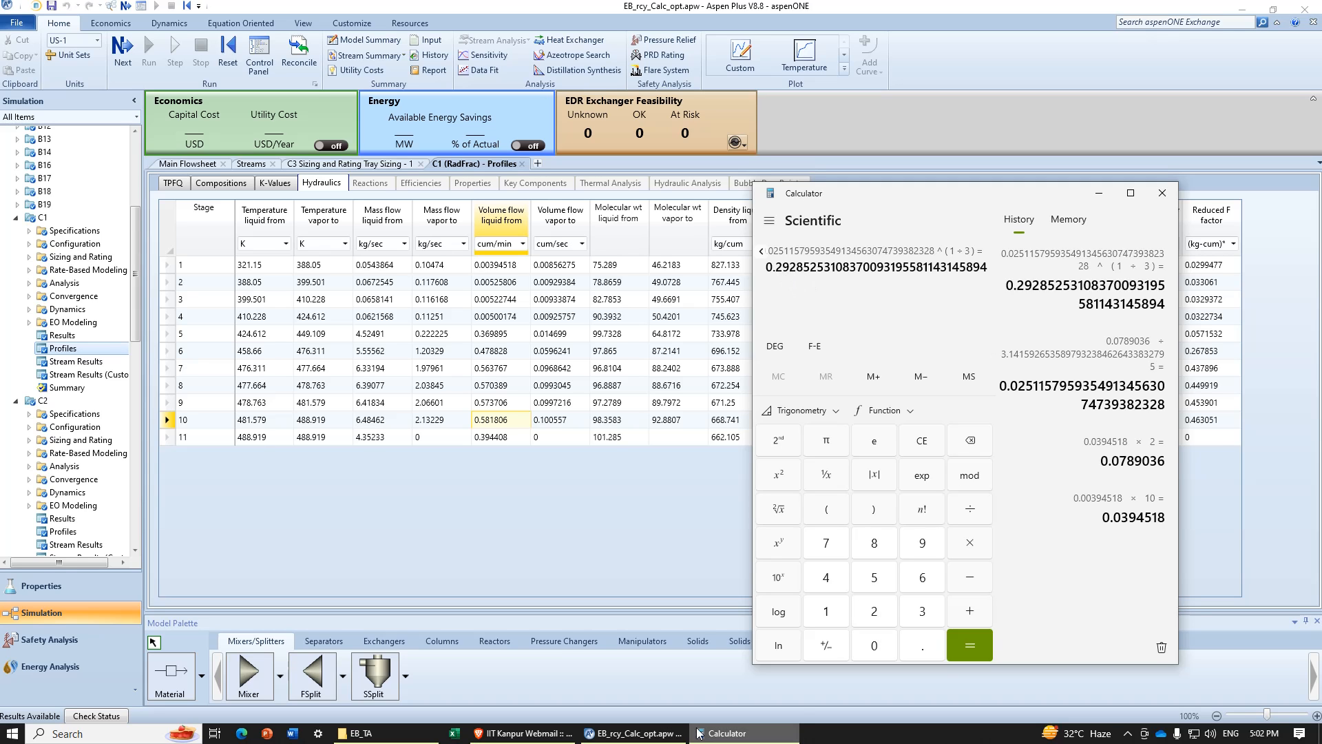
# Step: Open Notepad and start a C1 list with the entries Dc=0.3, Ds= and D= on separate lines
pyautogui.click(120, 737)
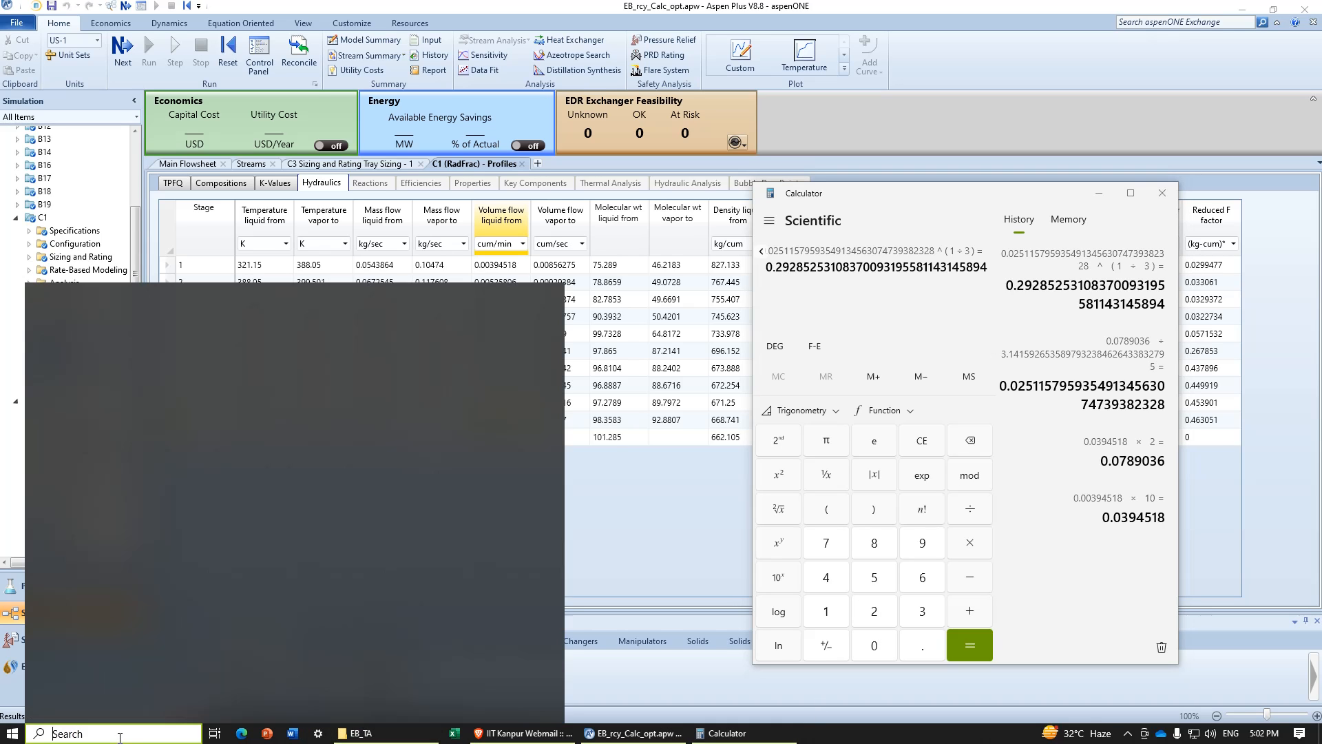
pyautogui.write('note')
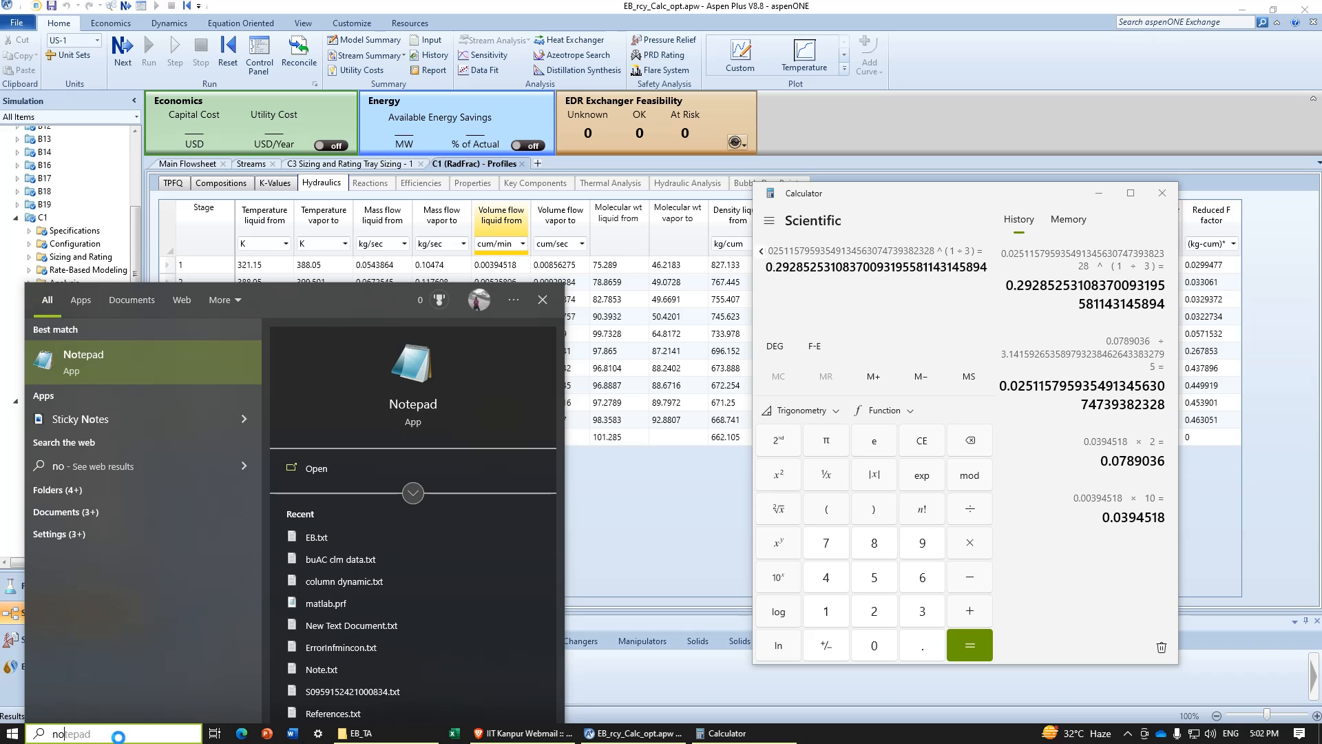
pyautogui.click(338, 469)
pyautogui.moveTo(539, 245); pyautogui.dragTo(458, 269)
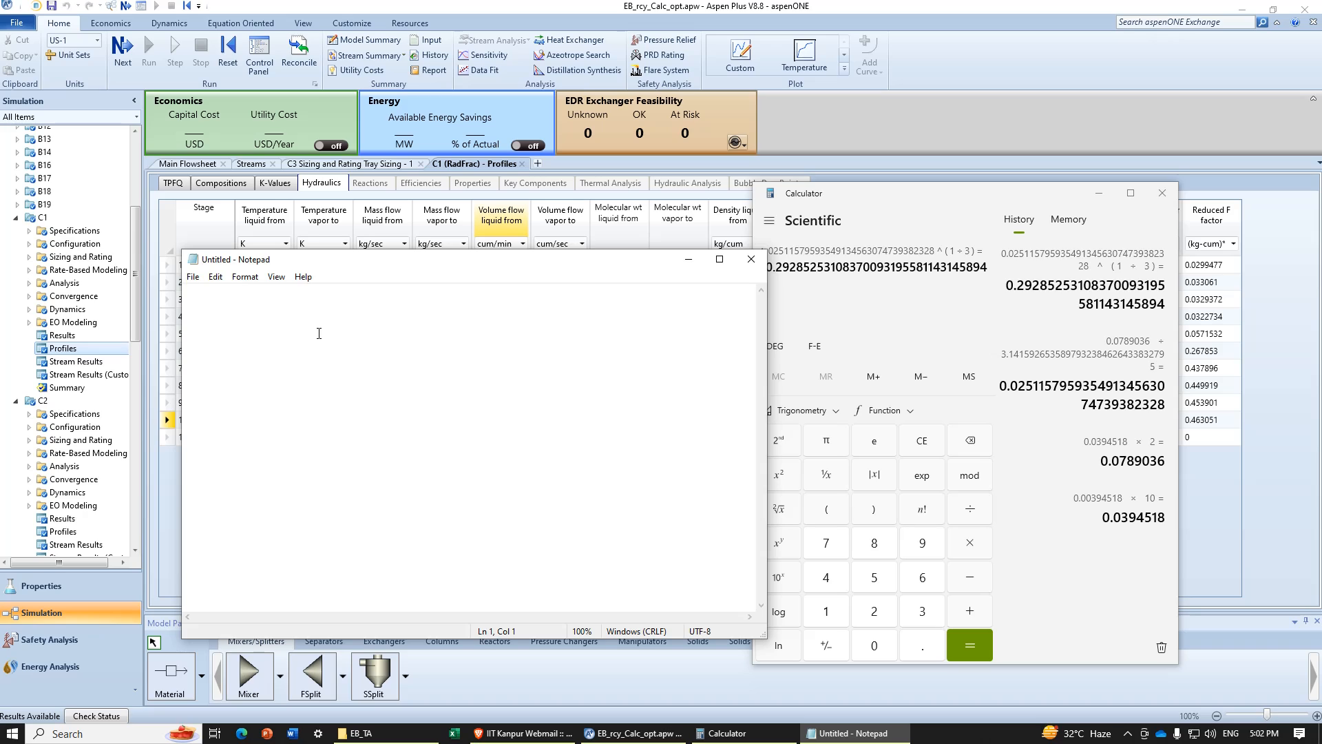
pyautogui.write('C1 Dc=0.3 Ds= D=')
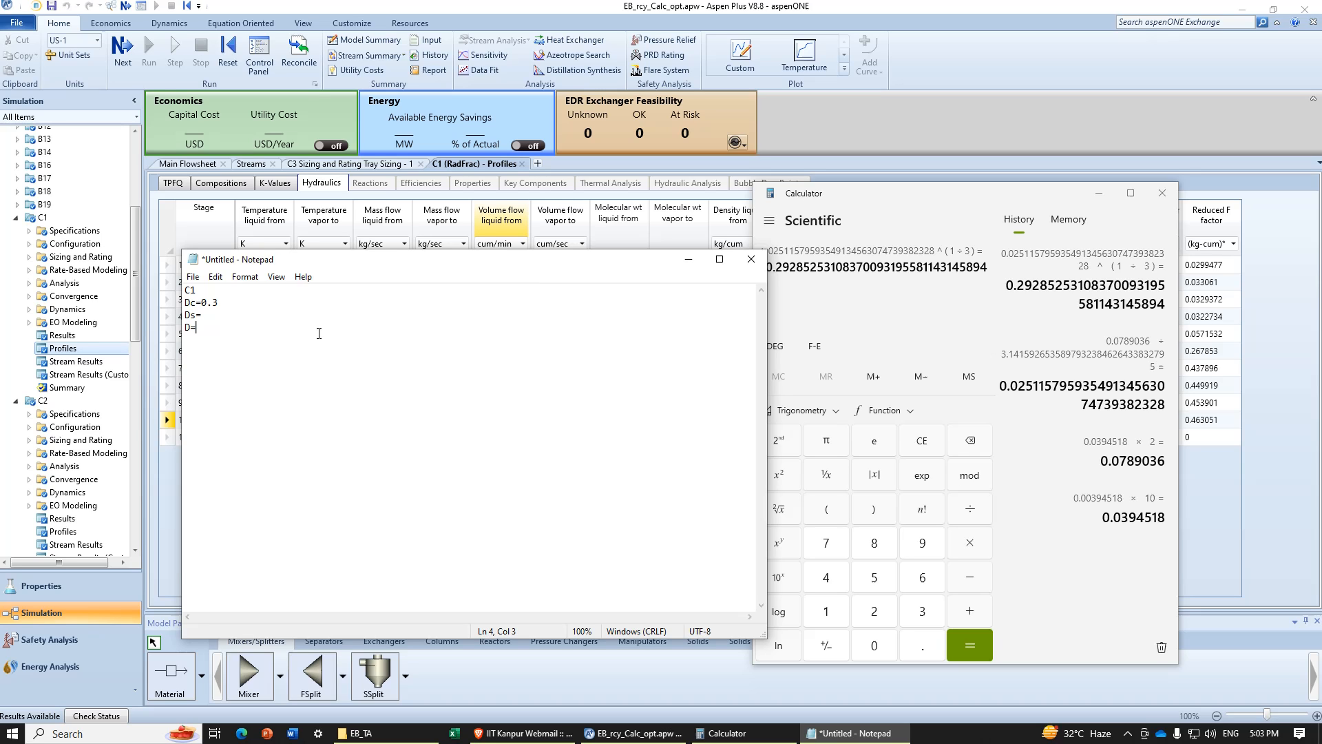
# Step: Move the Notepad window clear of C1's liquid volume flow column in the hydraulics table
pyautogui.click(761, 180)
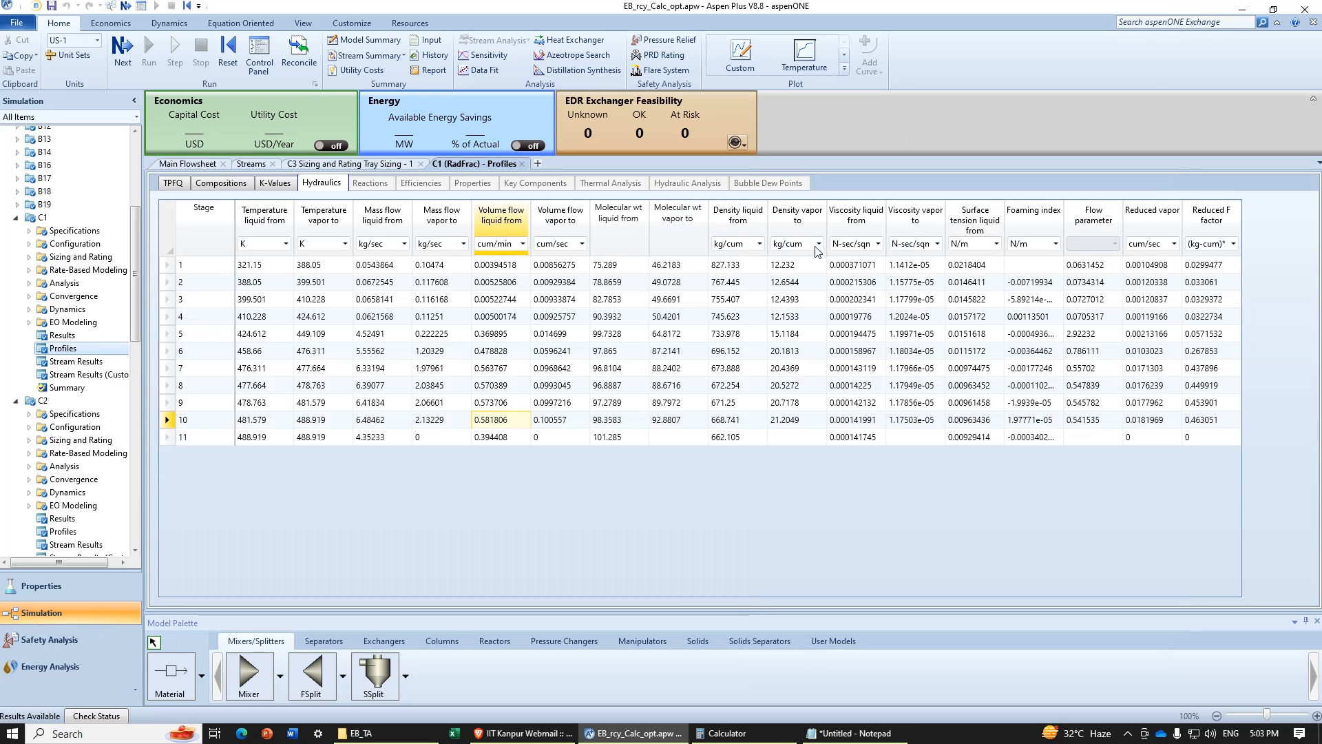
pyautogui.click(833, 734)
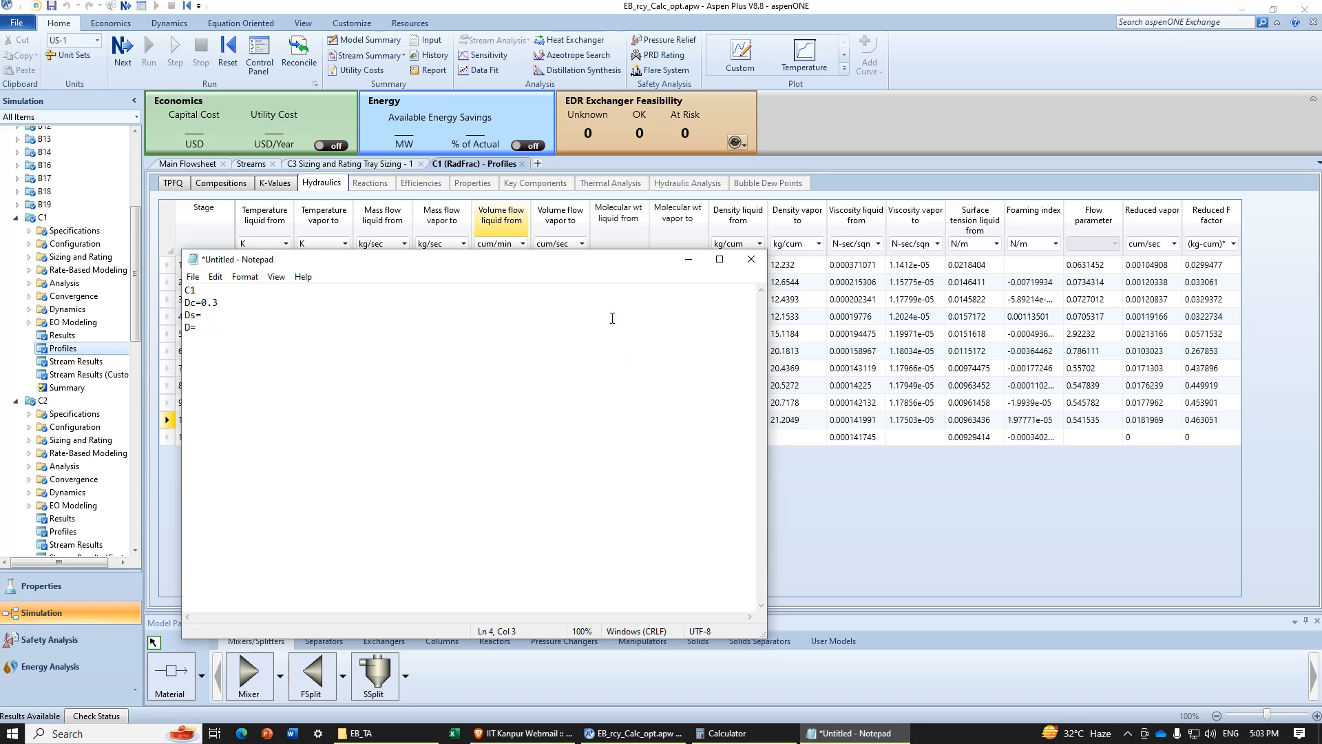
pyautogui.moveTo(570, 265); pyautogui.dragTo(1012, 249)
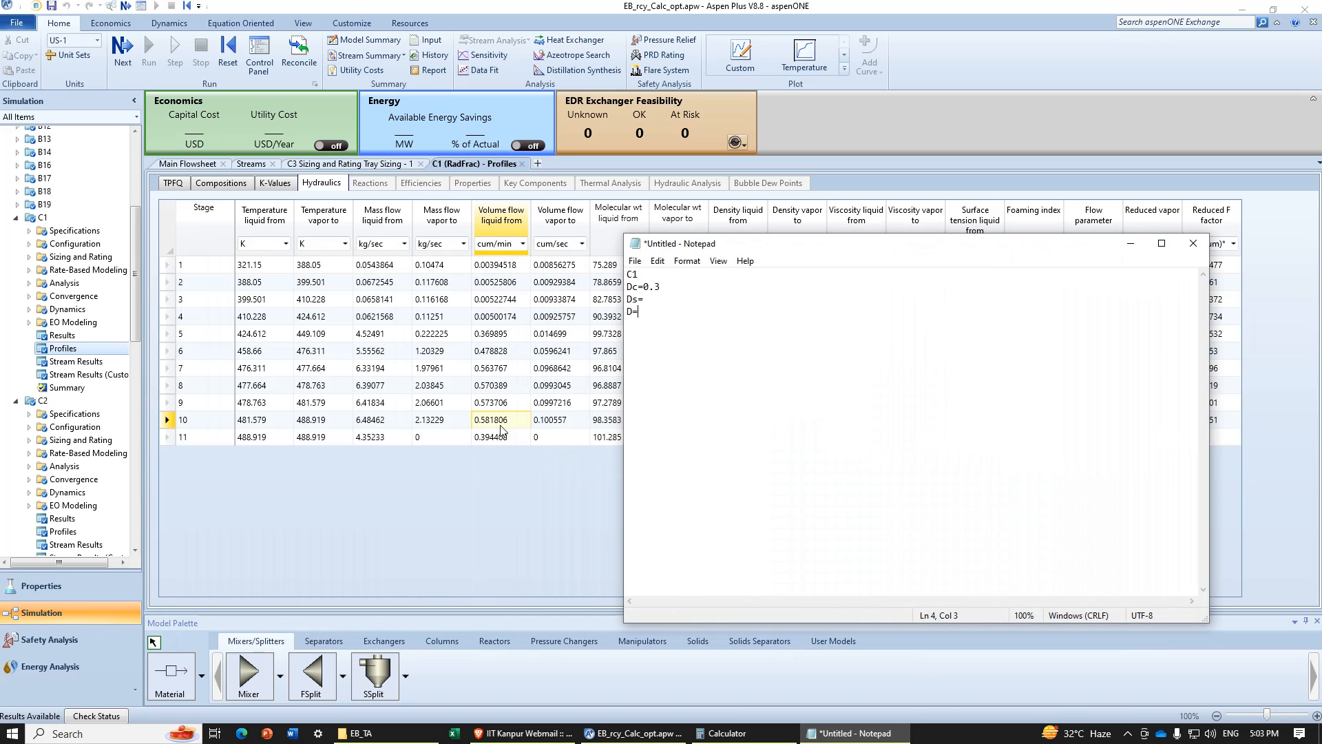
# Step: In Calculator, multiply C1's stage 10 liquid volume flow, 0.581806, by 20 and divide the product by π
pyautogui.click(727, 734)
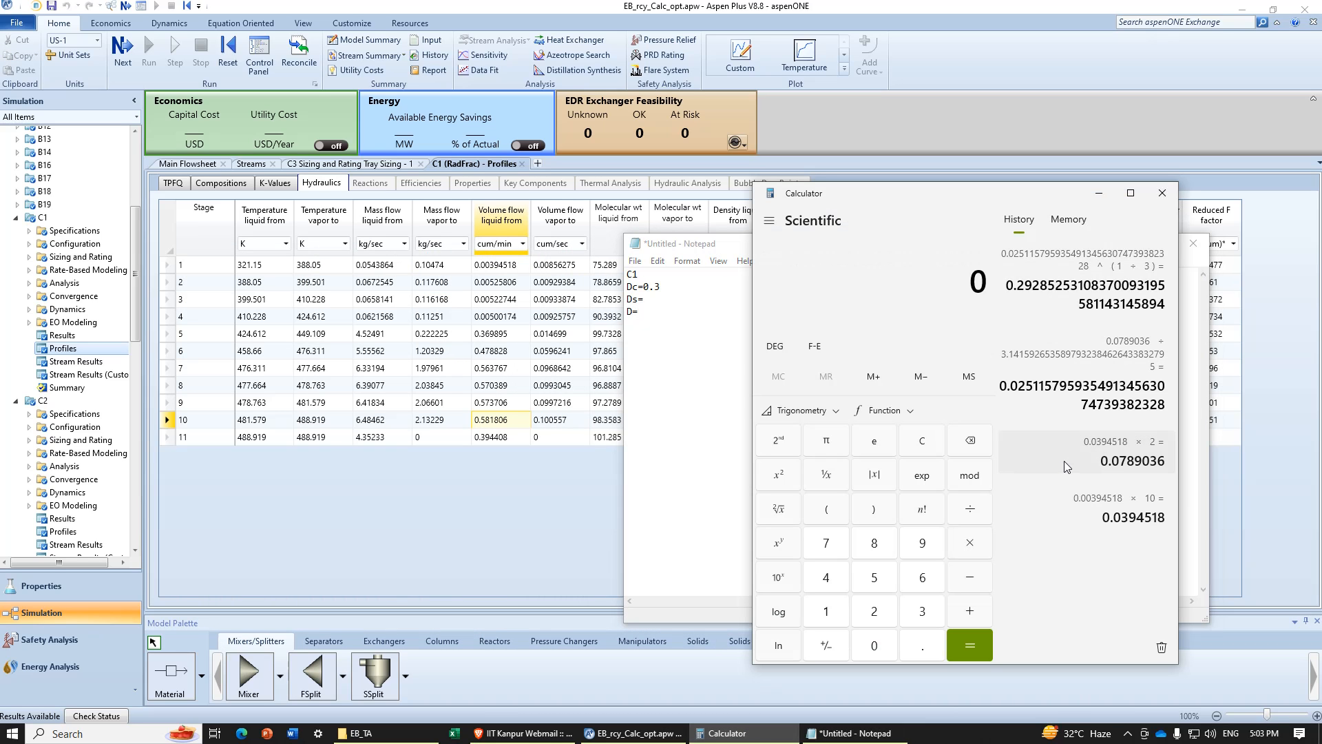
pyautogui.write('0.581')
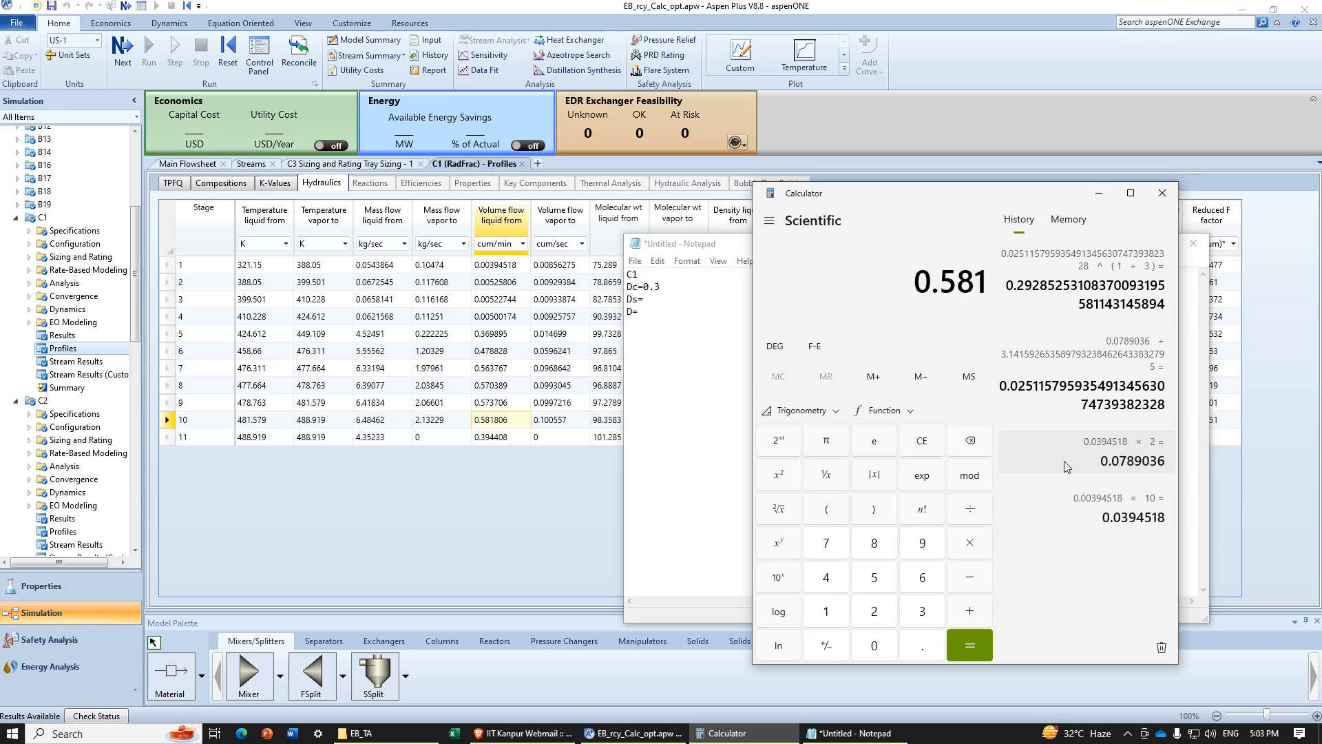
pyautogui.write('806*20')
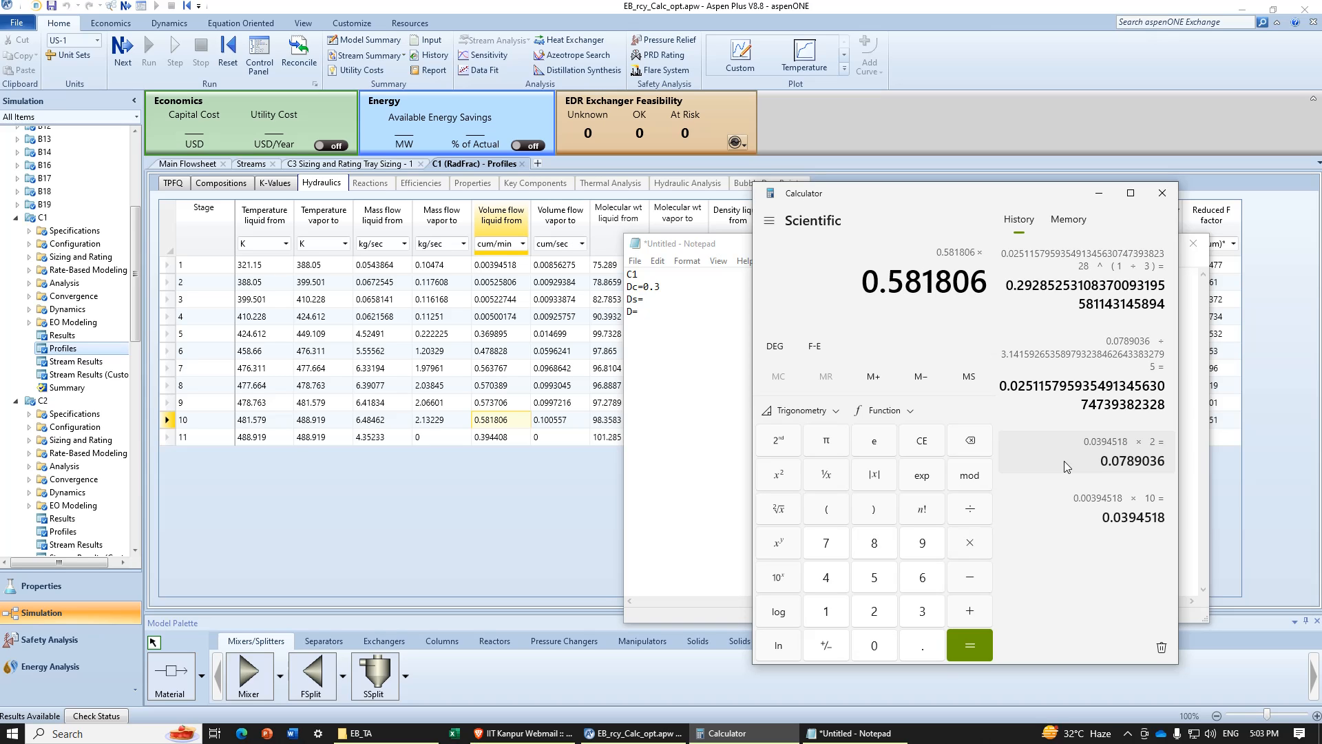
pyautogui.press('Return')
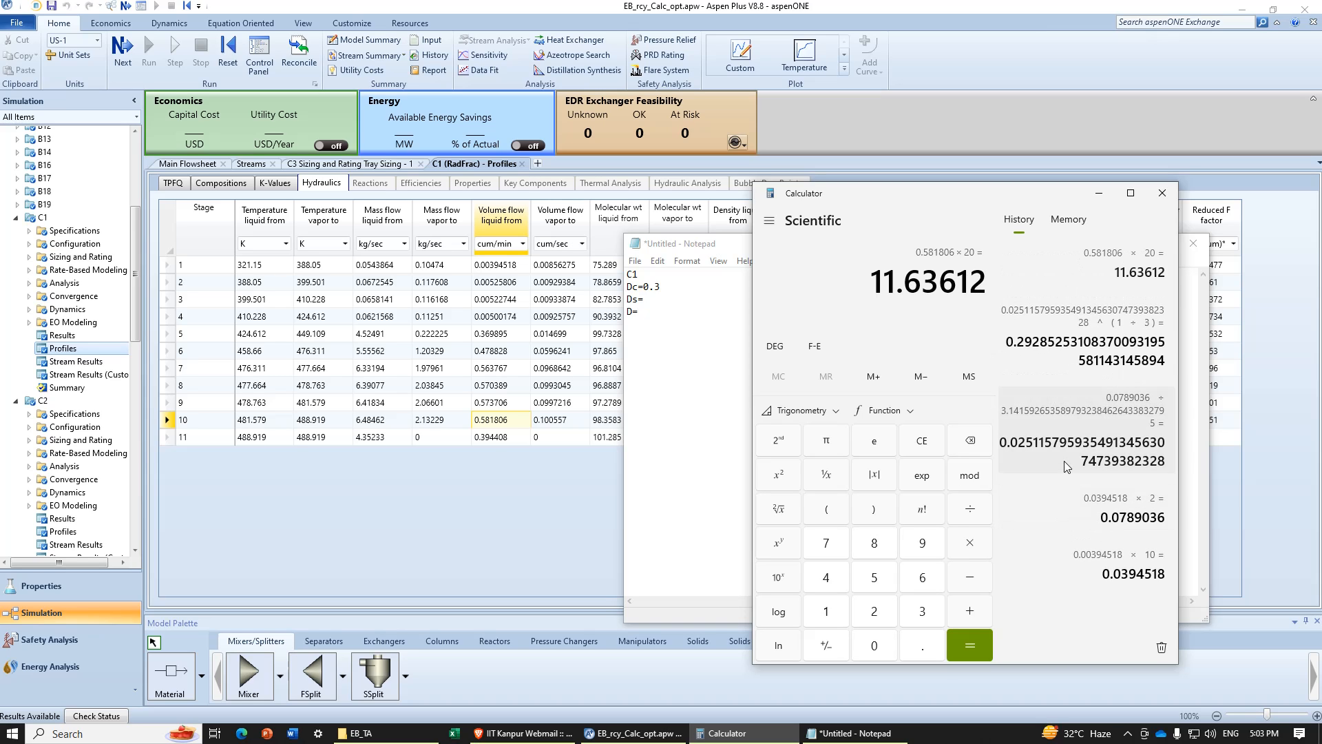
pyautogui.write('/')
pyautogui.click(826, 441)
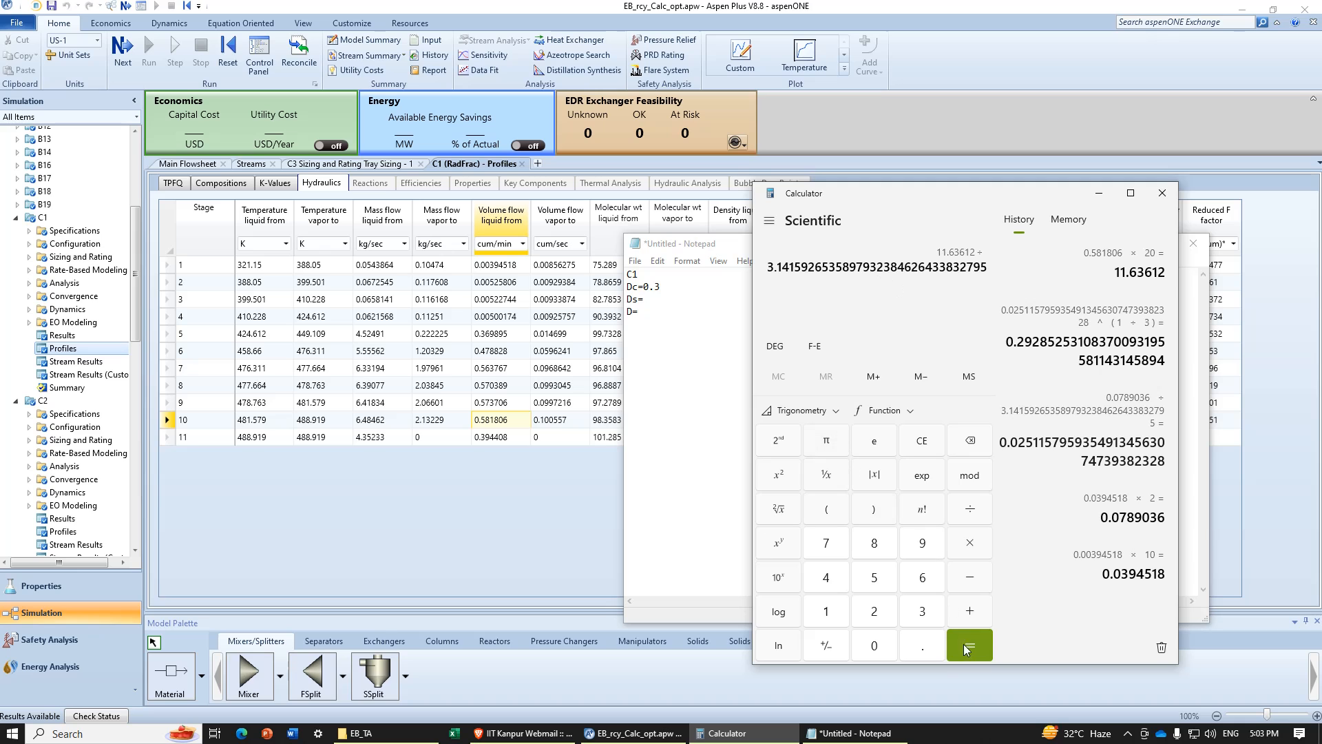
pyautogui.click(970, 645)
# Step: Raise the quotient for C1's stage 10 flow to the power of 1÷3
pyautogui.click(778, 544)
pyautogui.click(827, 509)
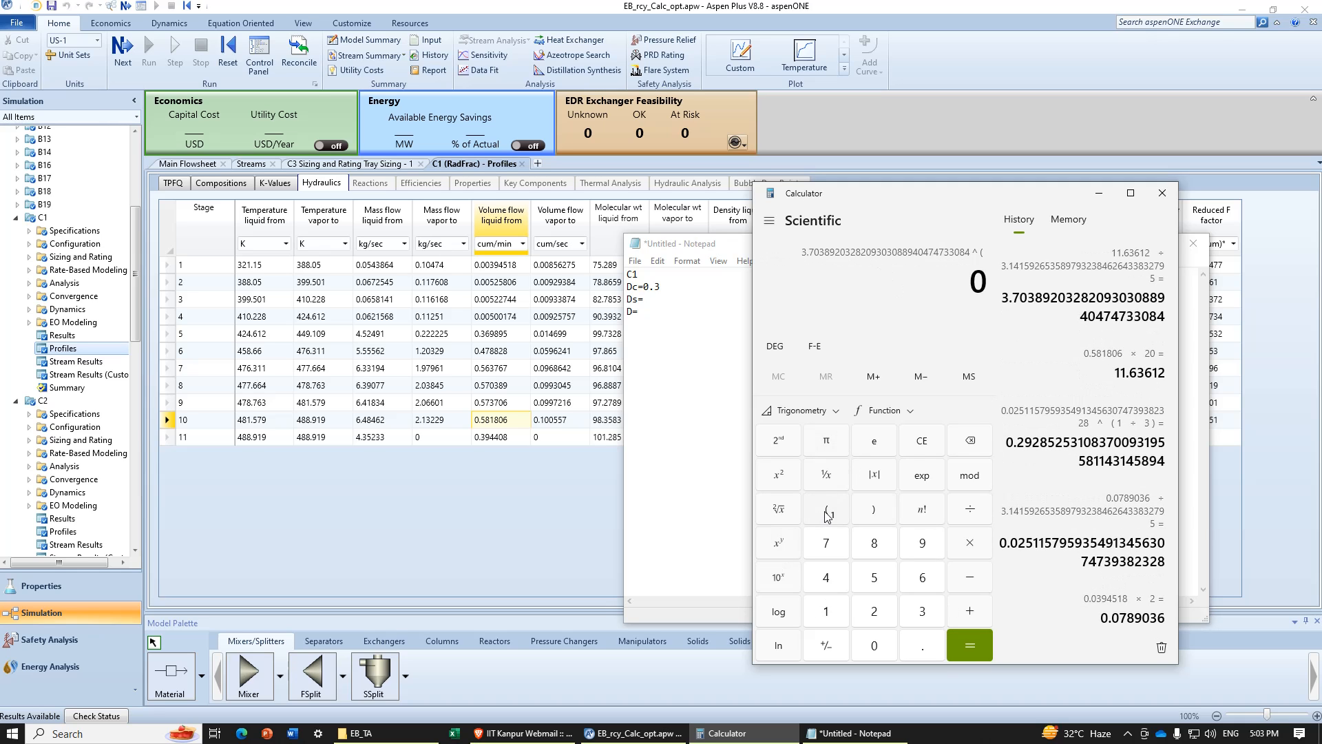
pyautogui.click(827, 612)
pyautogui.click(970, 508)
pyautogui.click(923, 612)
pyautogui.click(874, 509)
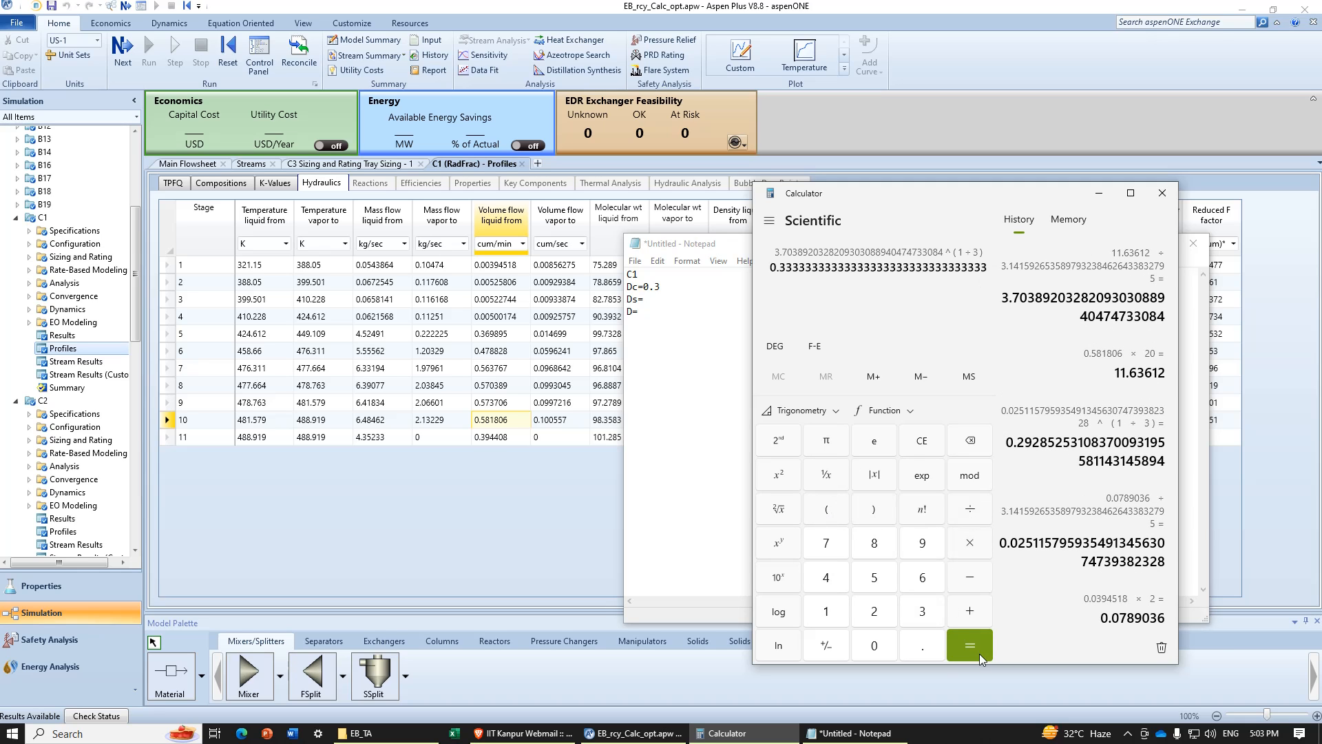
pyautogui.click(970, 646)
# Step: Check the calculated sump diameter and record it in the Notepad list as Ds=1.55 for C1
pyautogui.click(727, 413)
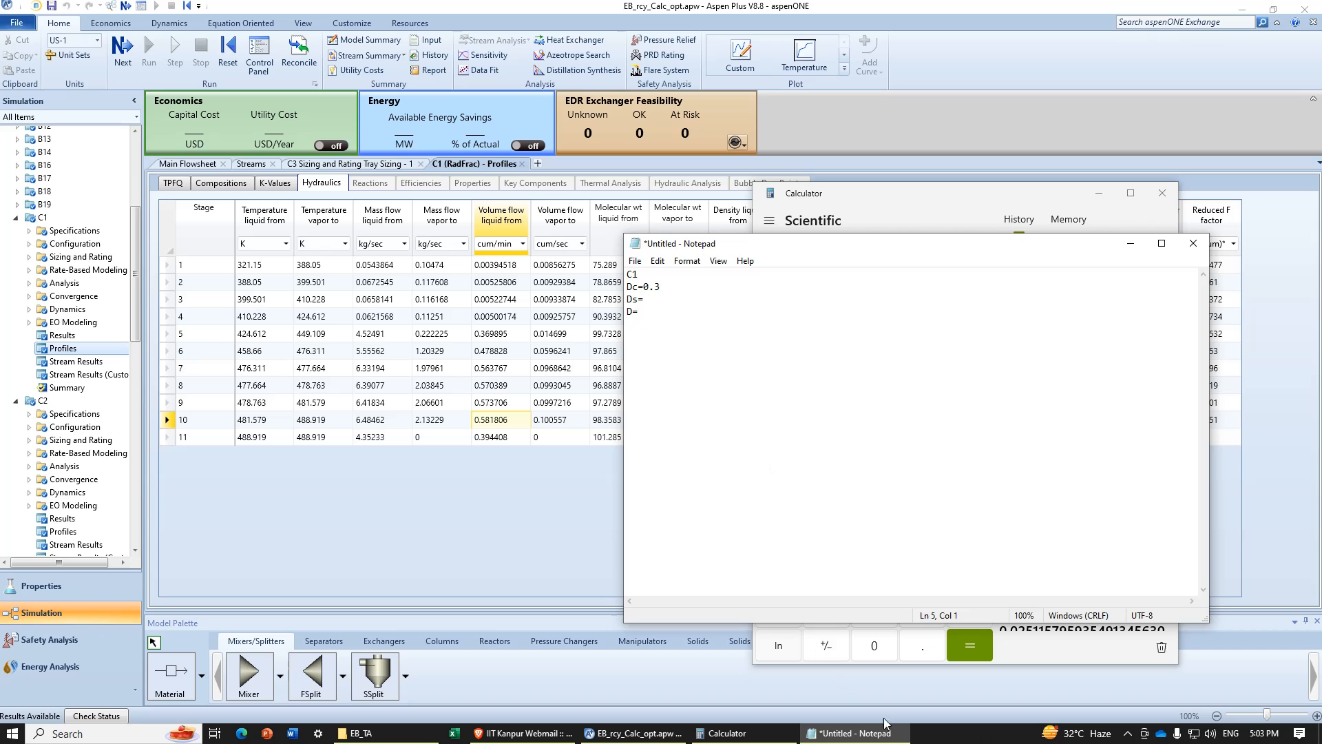
pyautogui.click(724, 734)
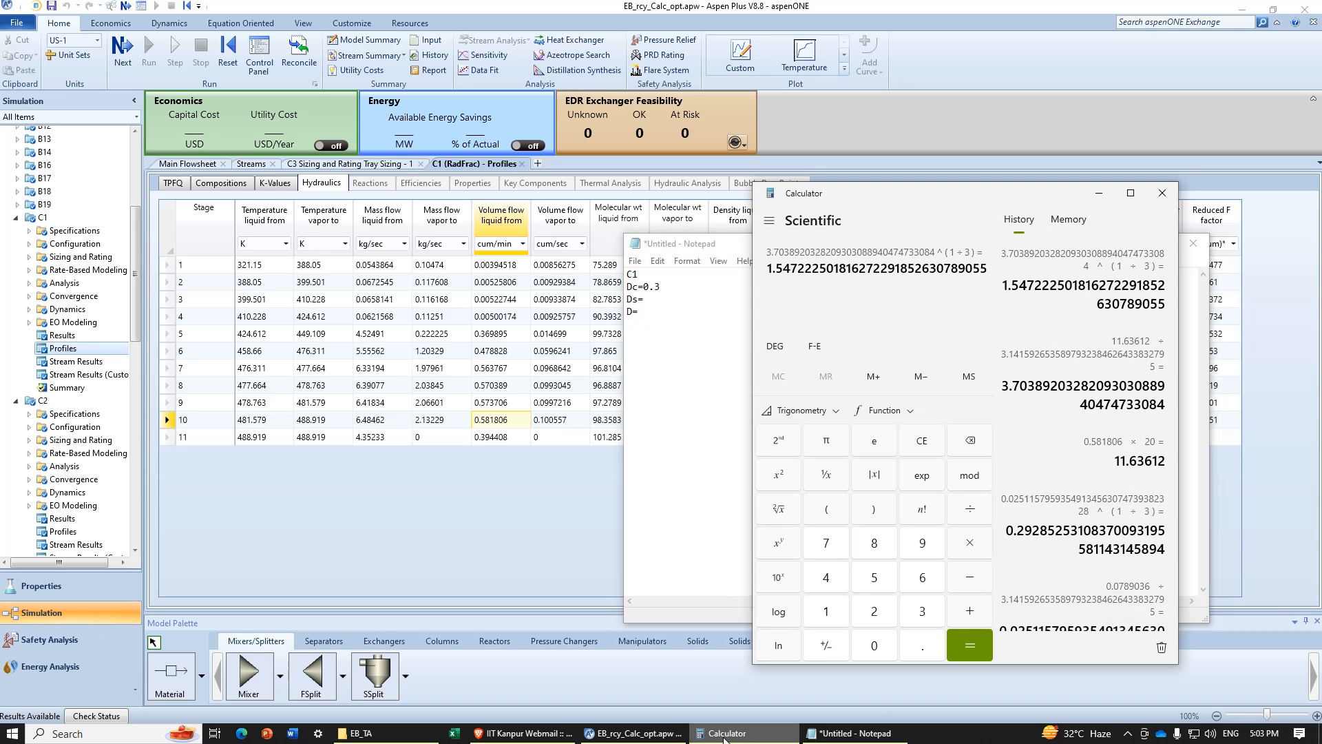
pyautogui.click(667, 312)
pyautogui.write('1.55')
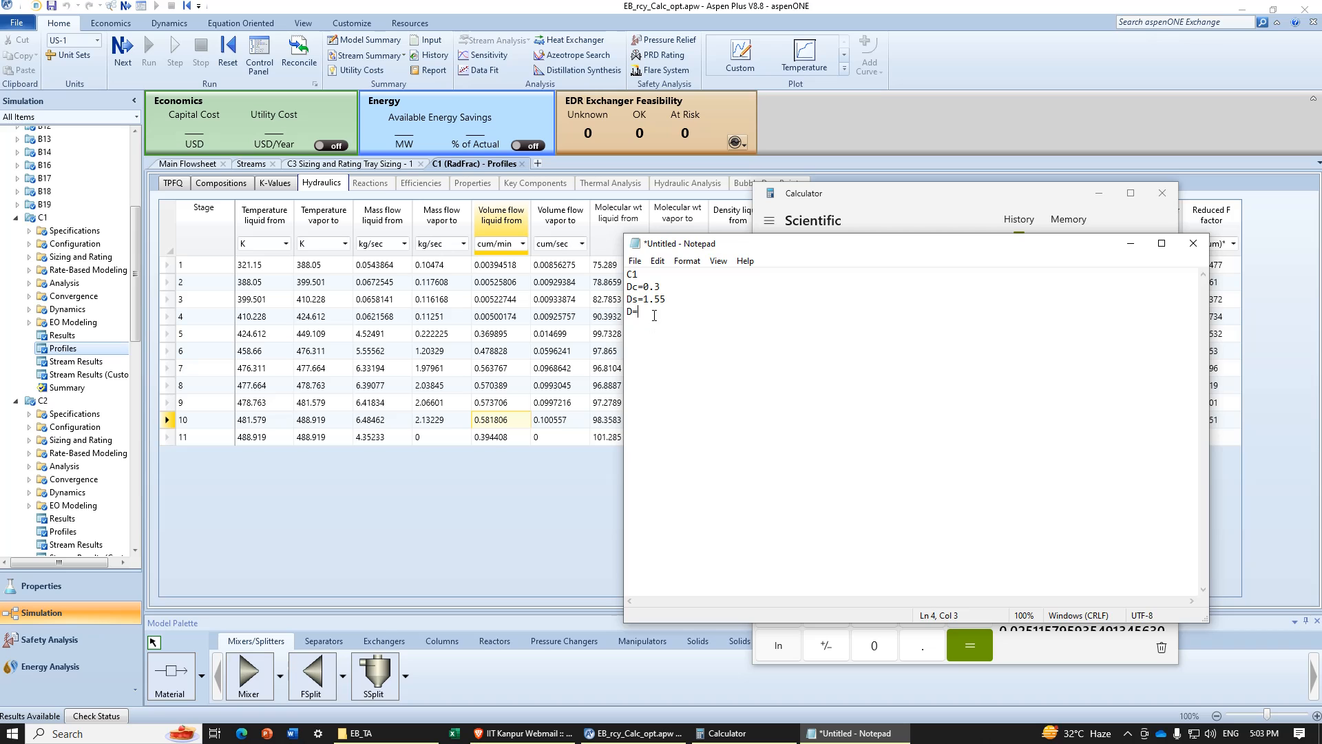
# Step: Open the results of C1's tray sizing 1 and record the column diameter in Notepad as D=0.65
pyautogui.click(29, 258)
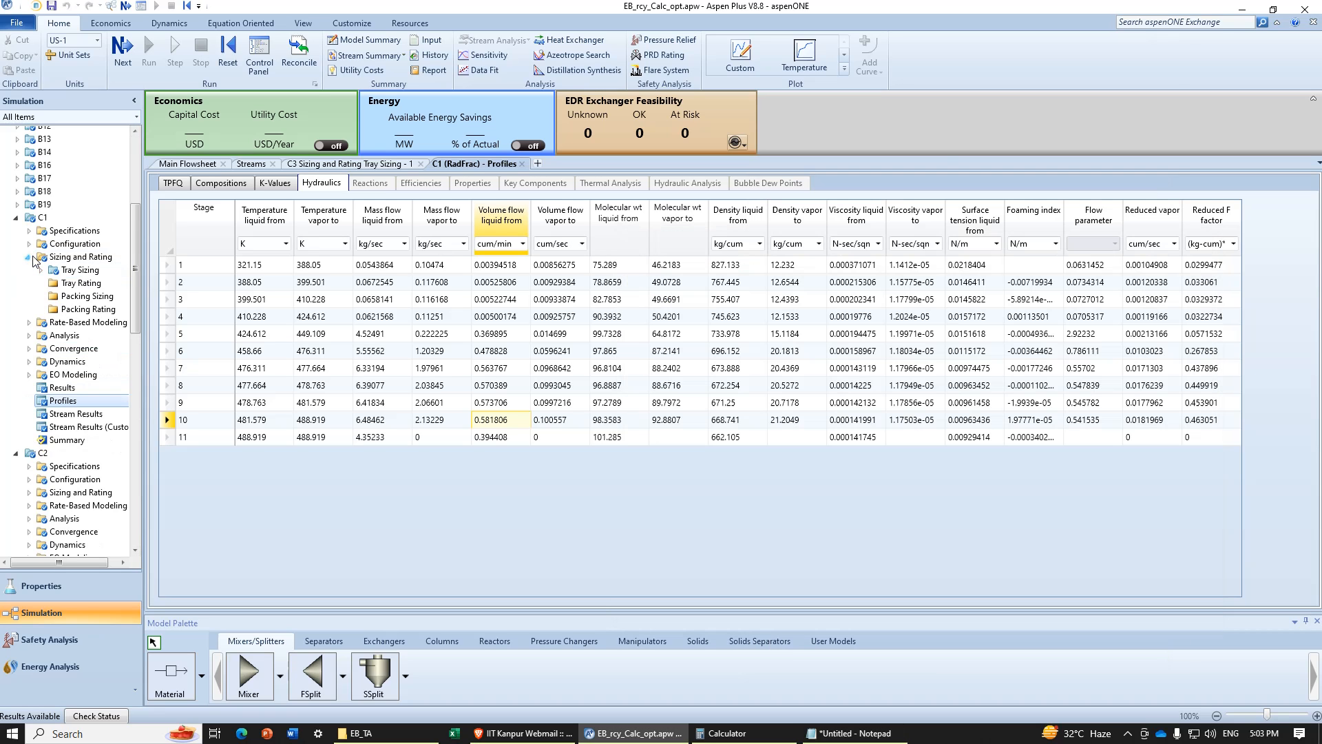
pyautogui.doubleClick(79, 270)
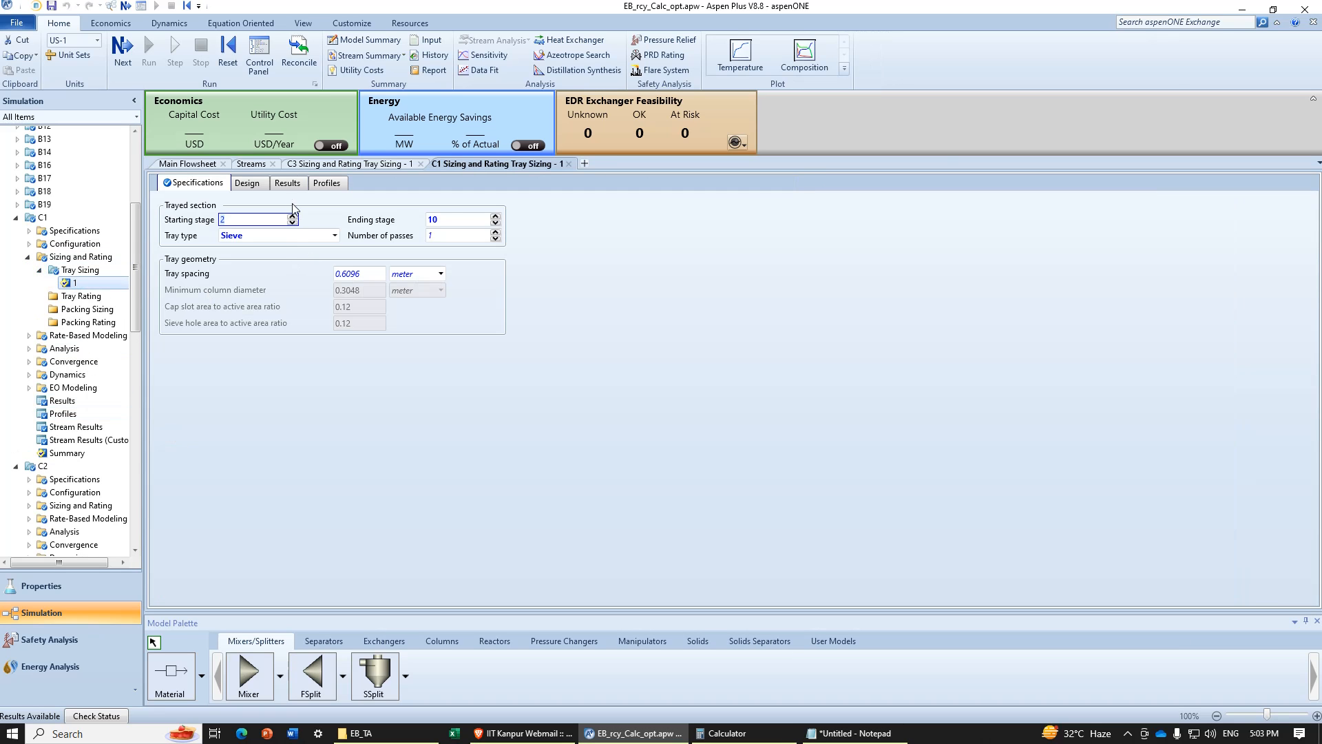
pyautogui.click(289, 184)
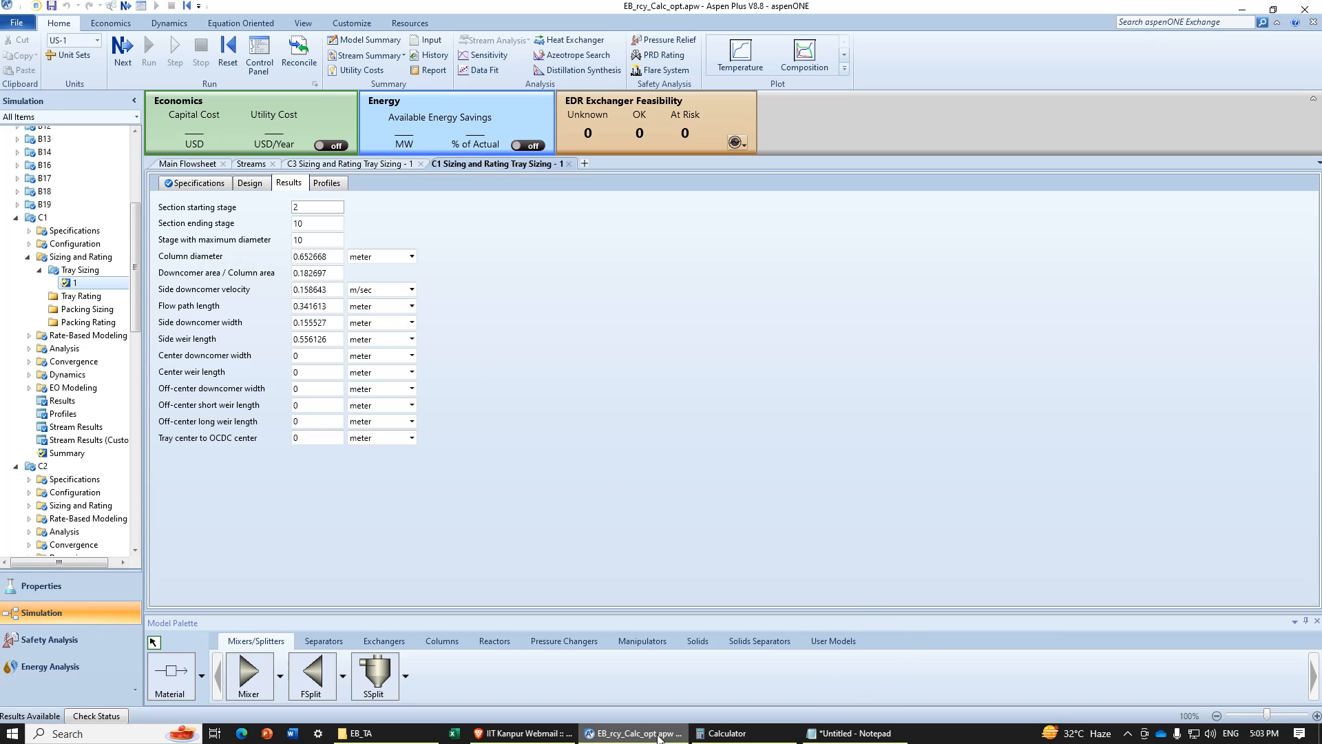
pyautogui.click(854, 733)
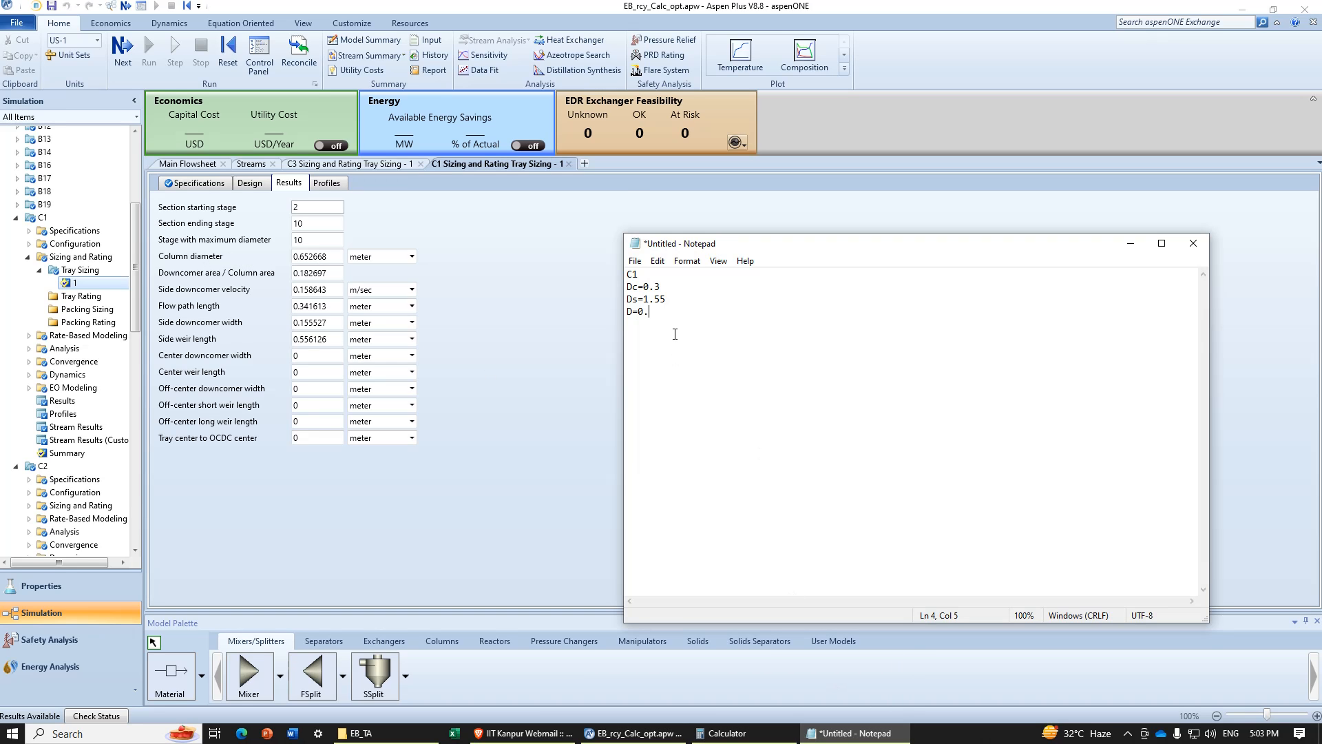
pyautogui.write('65')
# Step: Add a C2 list beside the C1 entries in Notepad with the blank entries Dc=, Ds= and D=
pyautogui.click(699, 274)
pyautogui.press('Tab')
pyautogui.write('C2')
pyautogui.write('Dc=')
pyautogui.write('s=')
pyautogui.write('D=')
# Step: Open C2's hydraulics profile and display its liquid volume flow in cum/min
pyautogui.click(16, 218)
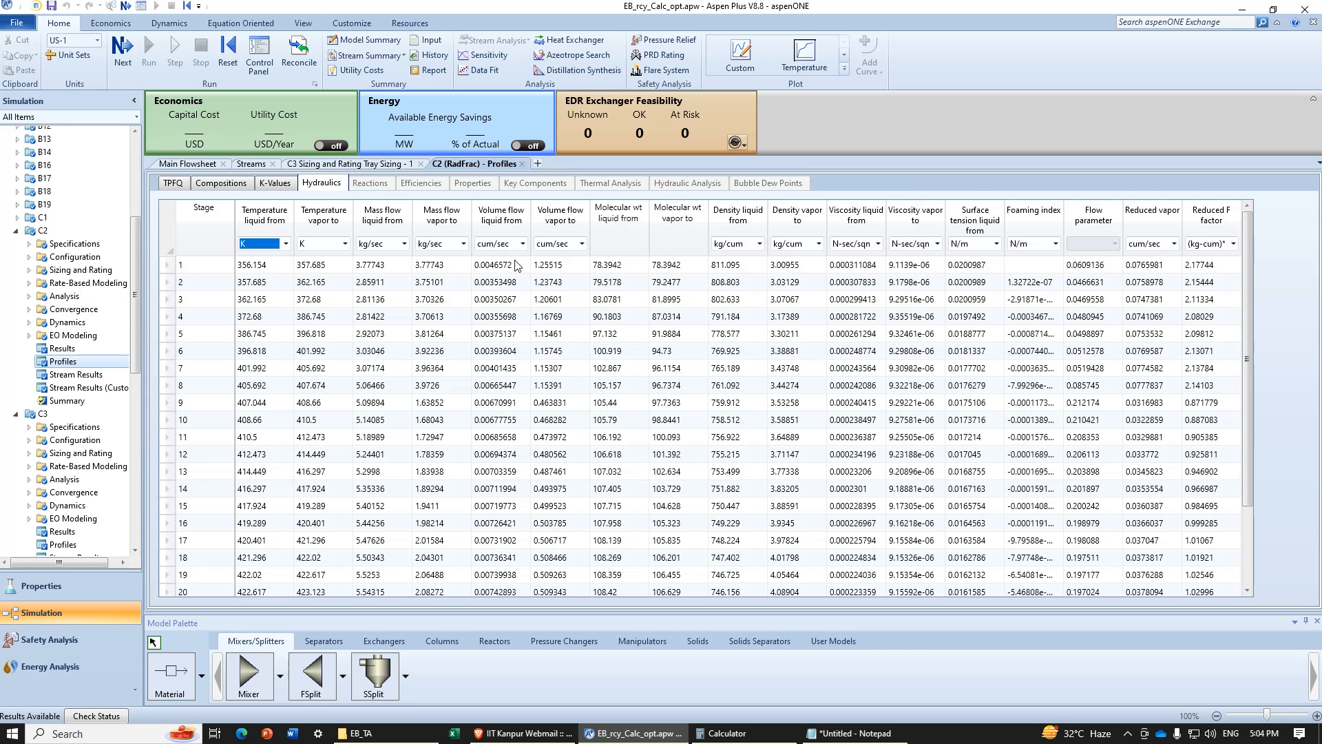
pyautogui.click(523, 244)
pyautogui.scroll(2, 522, 283)
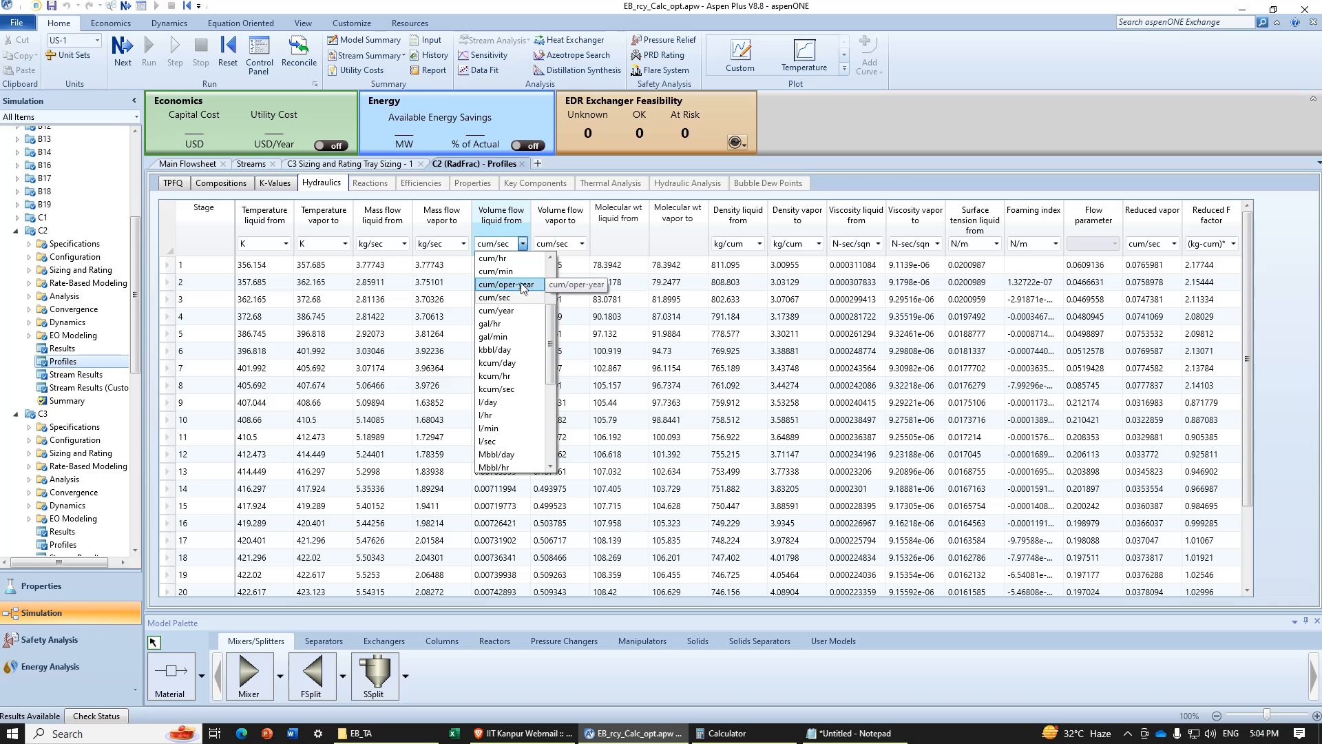
pyautogui.click(518, 282)
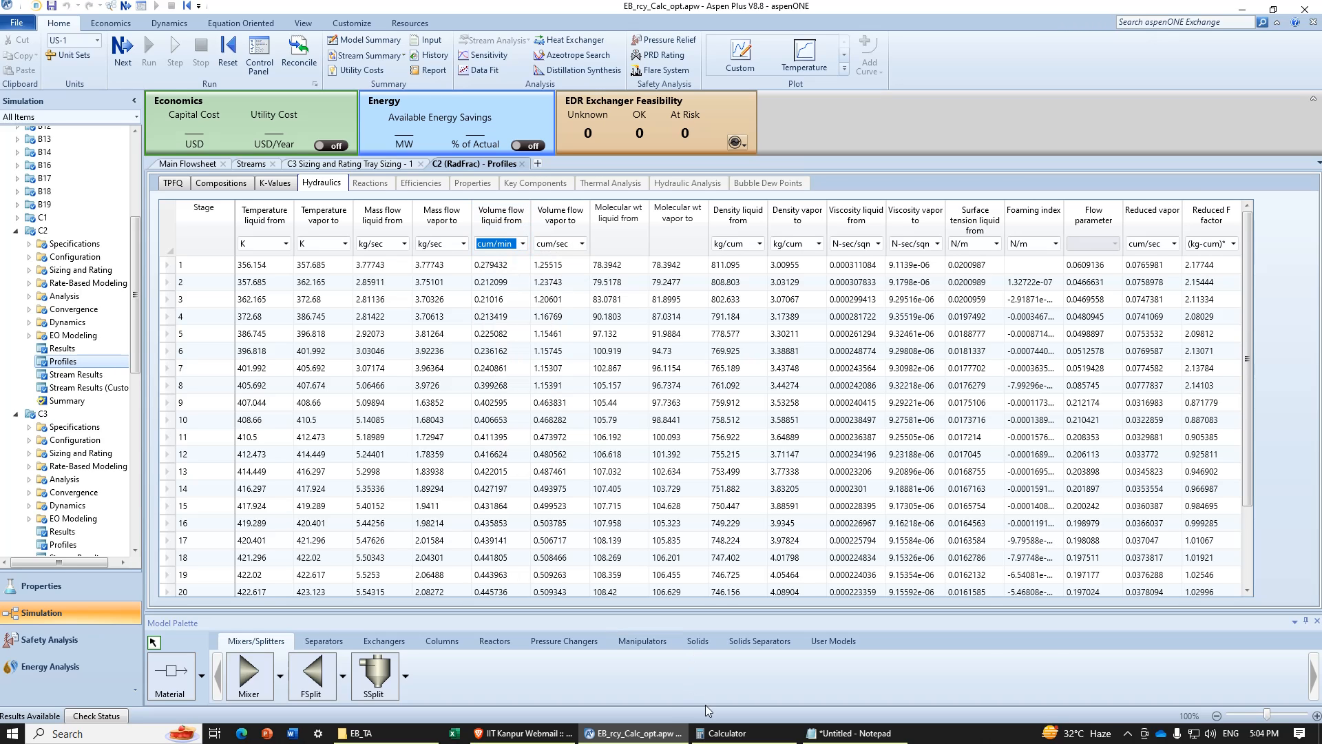
# Step: In Calculator, multiply C2's stage 1 liquid volume flow, 0.279432, by 20 and divide the product by π
pyautogui.click(719, 733)
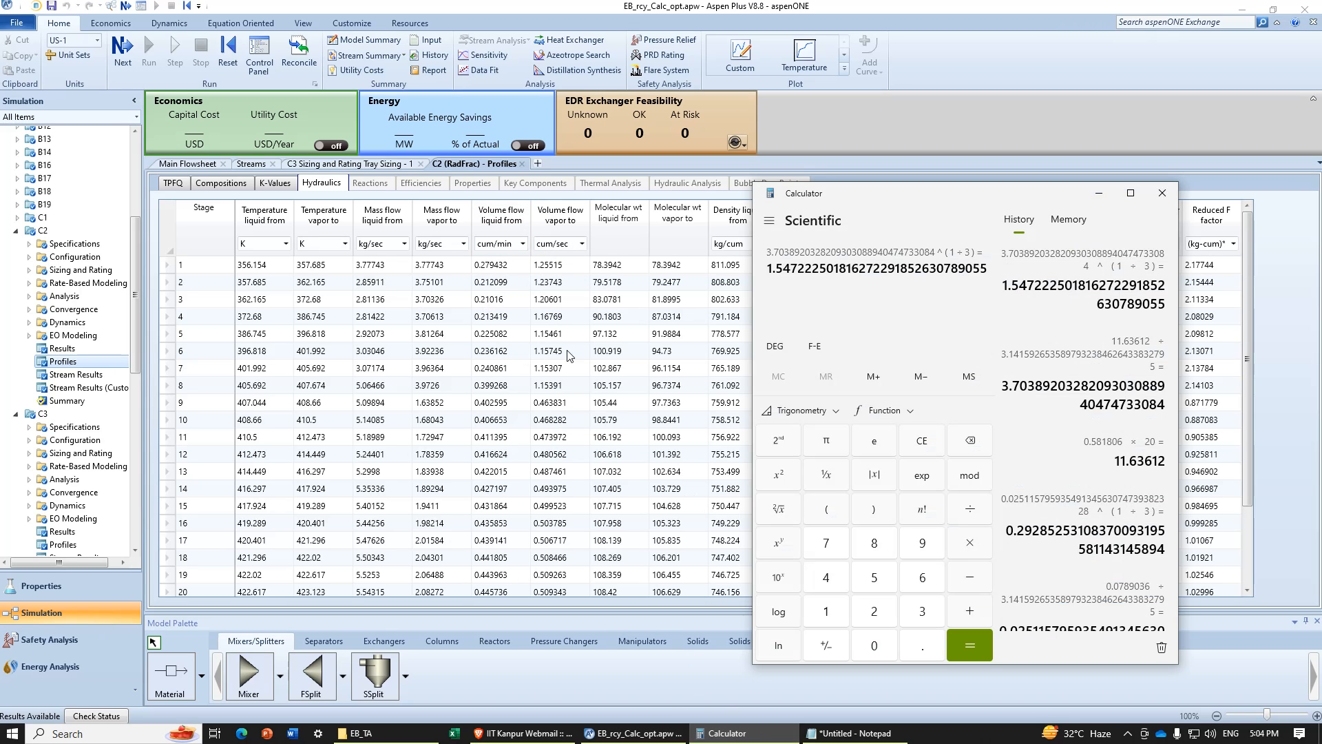
pyautogui.press('Escape')
pyautogui.write('0.27')
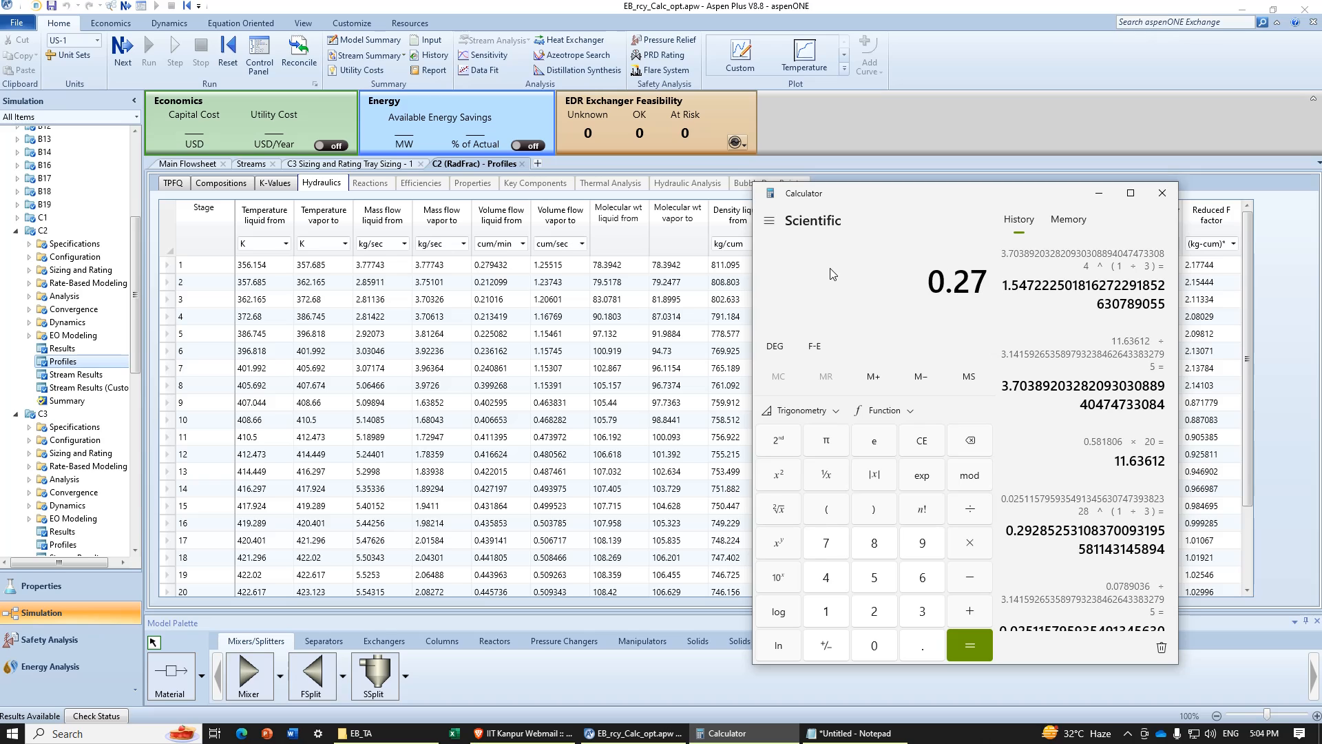
pyautogui.write('9432')
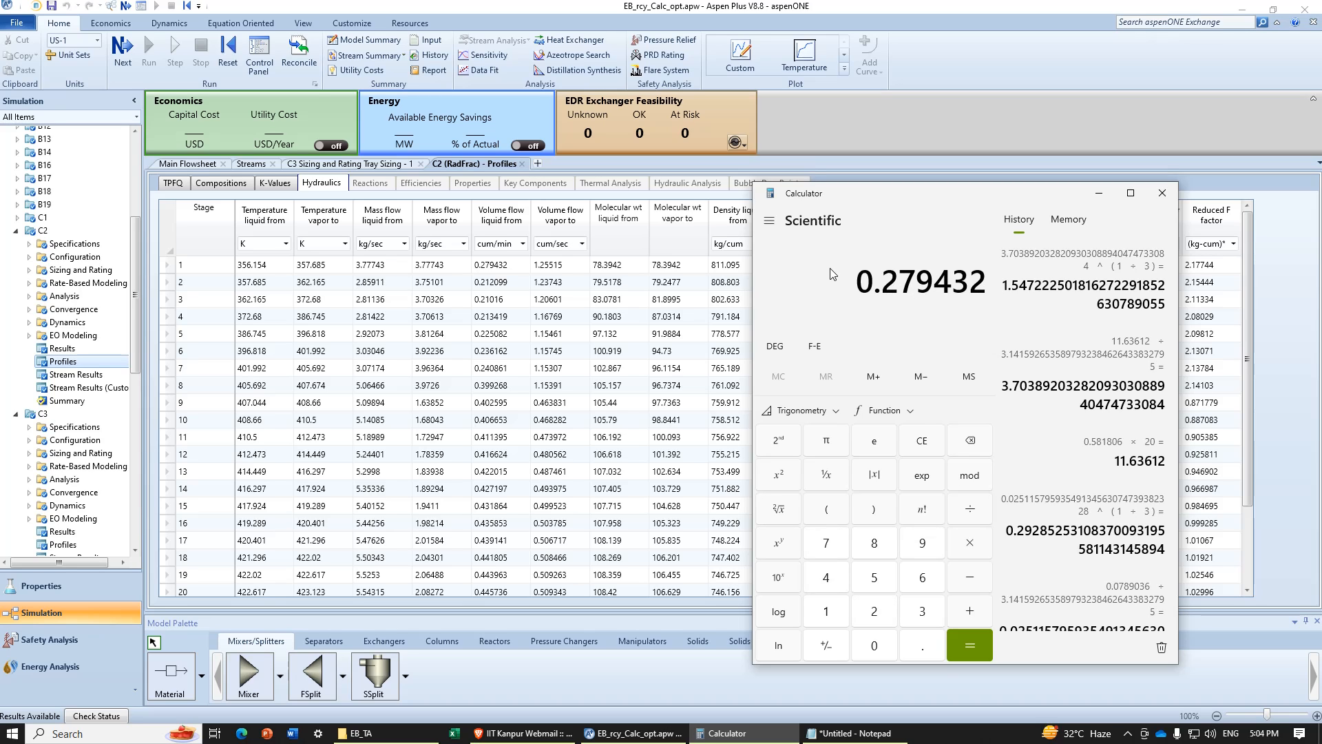
pyautogui.write('*20/')
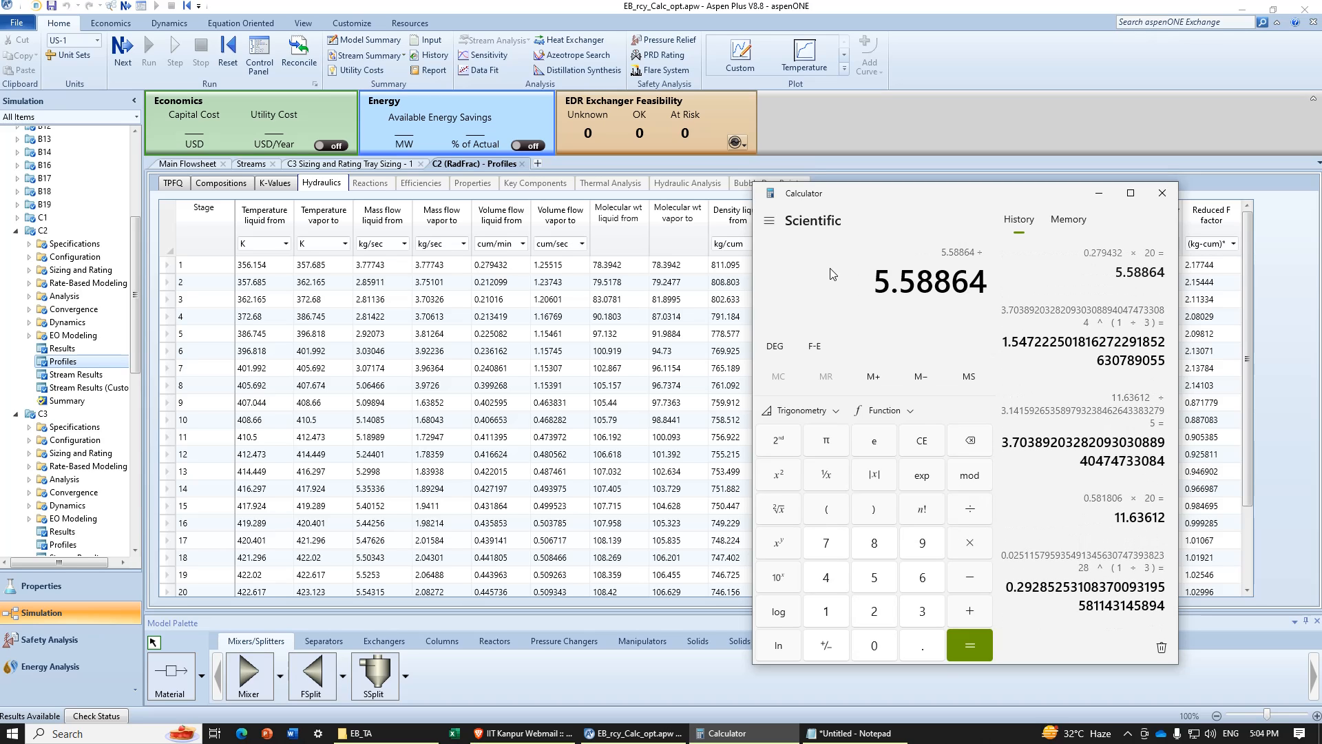
pyautogui.click(833, 442)
pyautogui.press('Return')
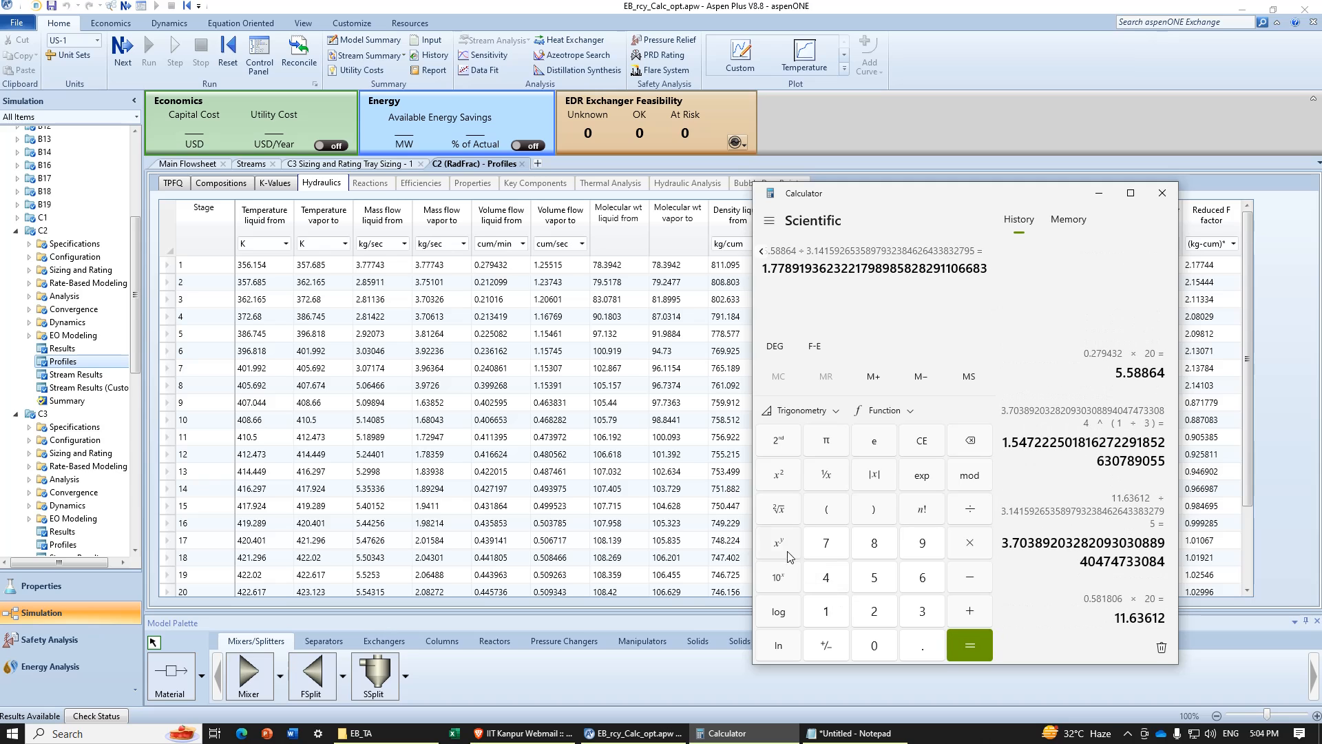
# Step: Raise the quotient for C2's stage 1 flow to the power of 1÷3 and return to the Notepad list
pyautogui.write('^(')
pyautogui.click(830, 598)
pyautogui.click(969, 509)
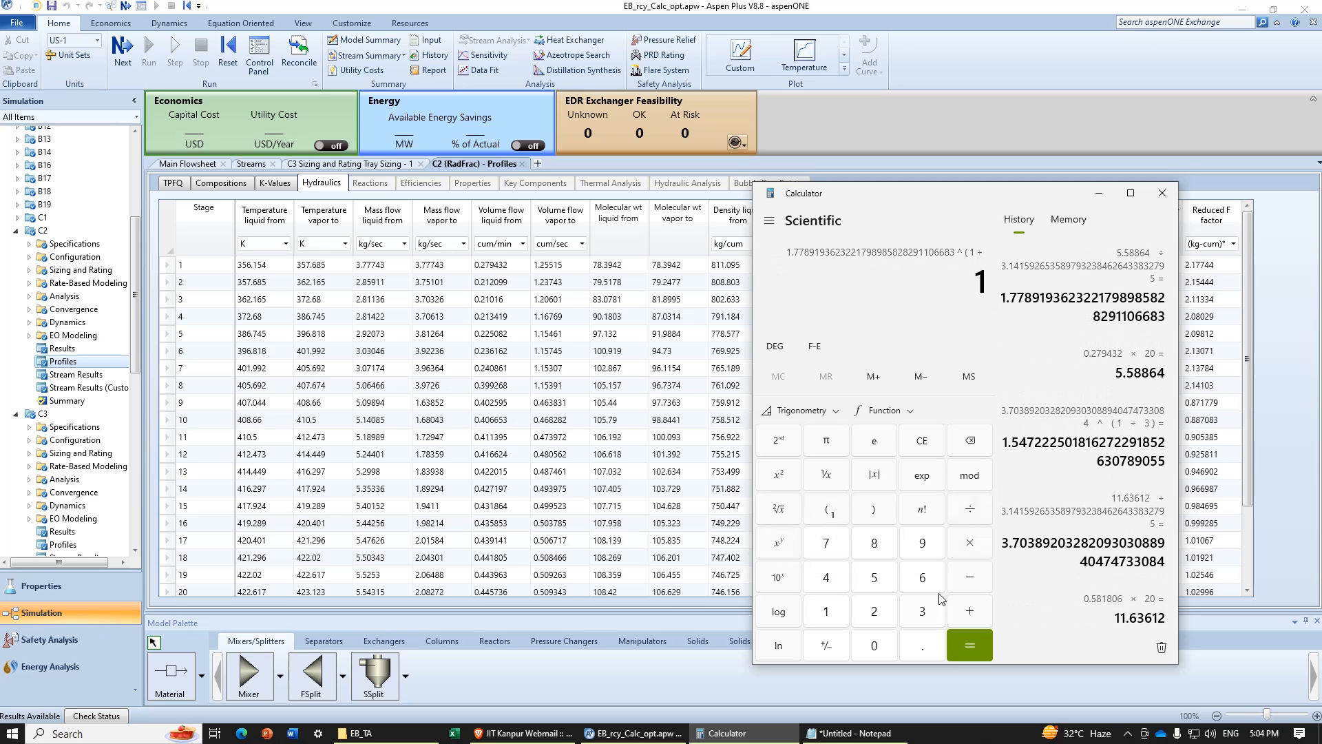
pyautogui.click(927, 606)
pyautogui.click(874, 509)
pyautogui.click(973, 643)
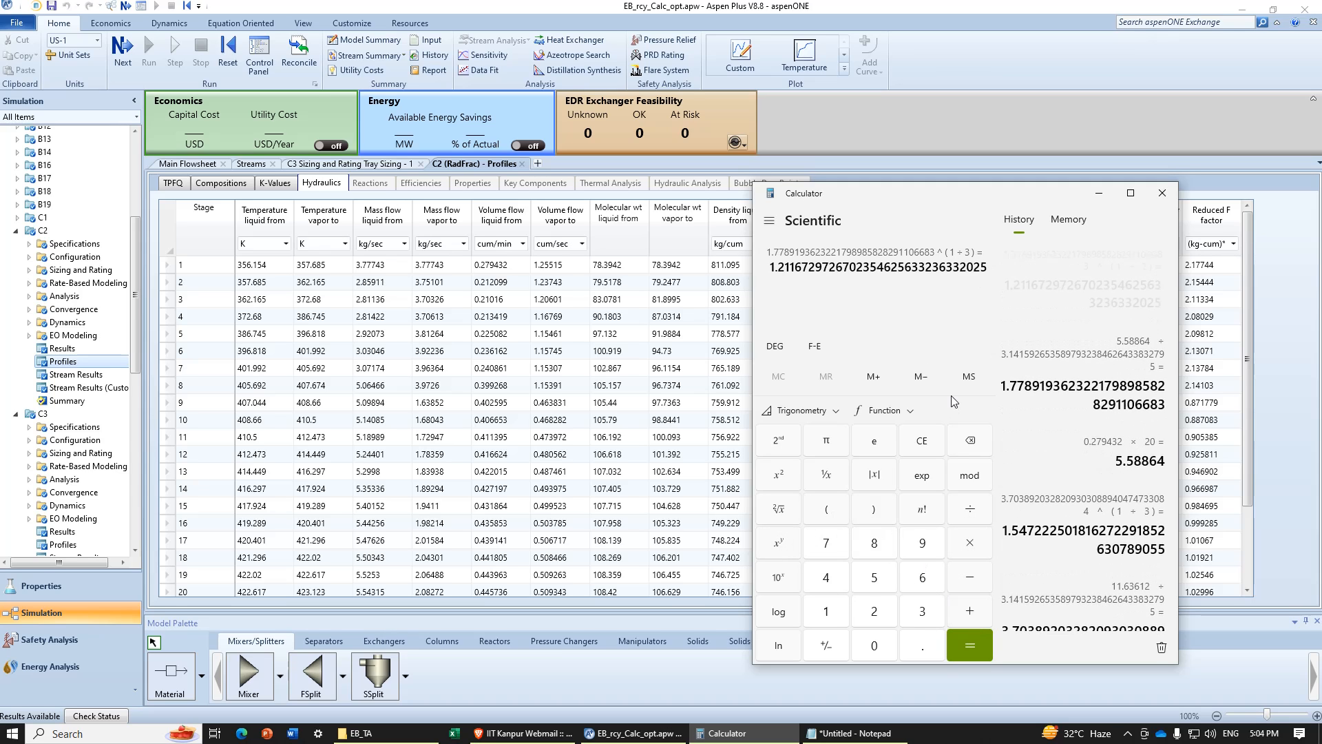
pyautogui.click(851, 733)
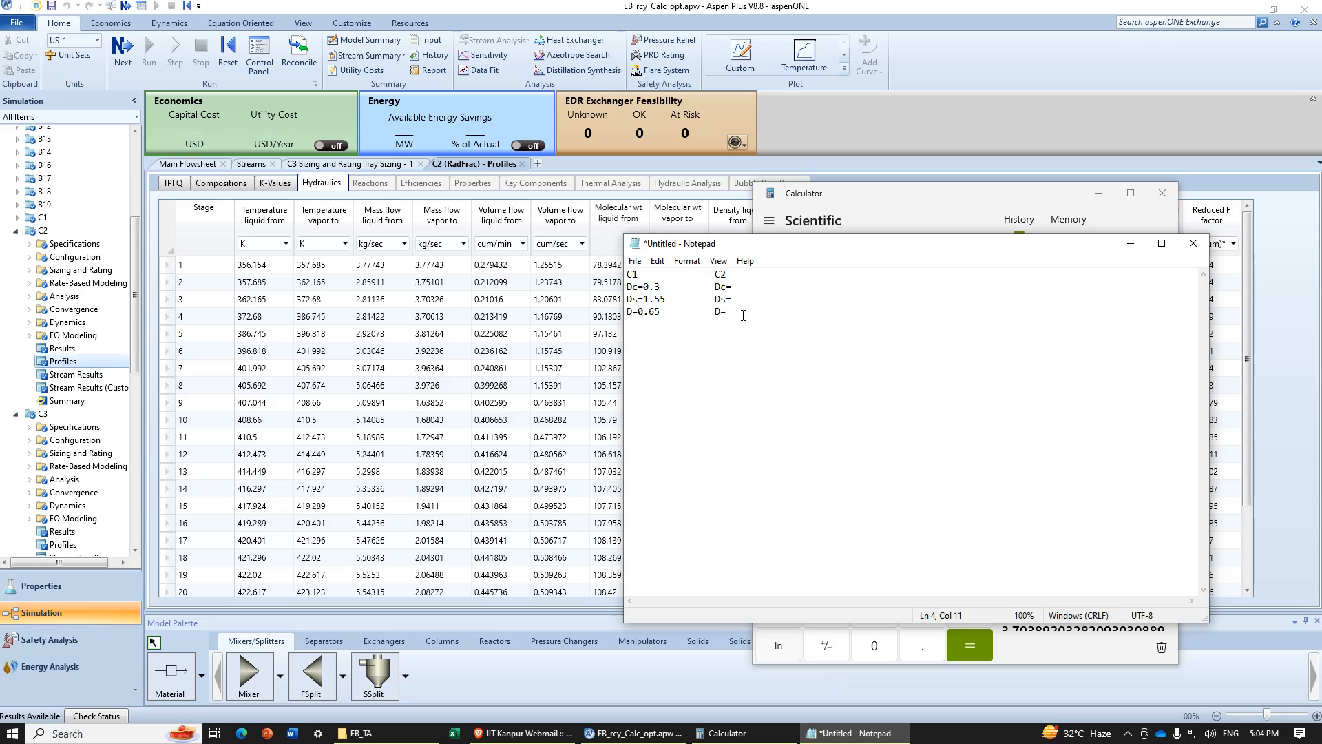
# Step: Record C2's Dc as 1.21 in Notepad and bring the last stages of its hydraulics table into view
pyautogui.write('.21')
pyautogui.moveTo(917, 250); pyautogui.dragTo(923, 313)
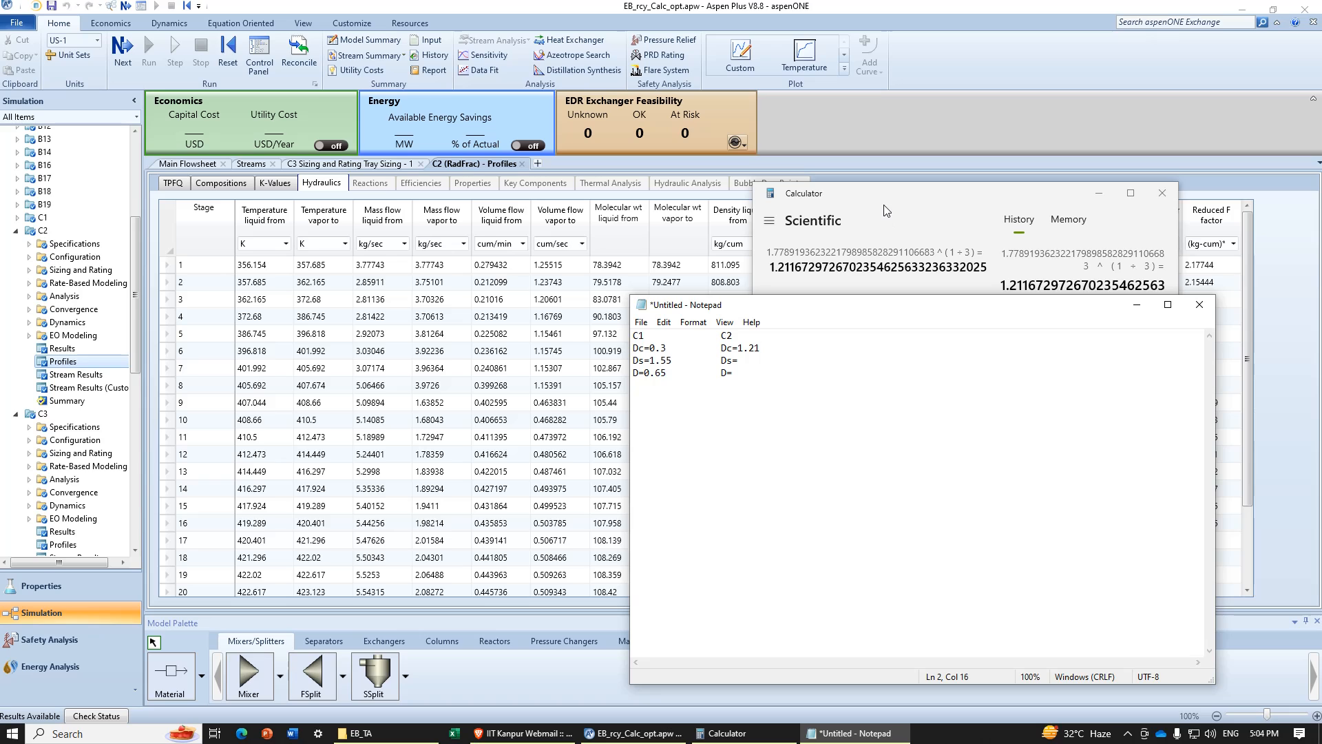
pyautogui.scroll(-1, 474, 354)
pyautogui.scroll(-1, 474, 354)
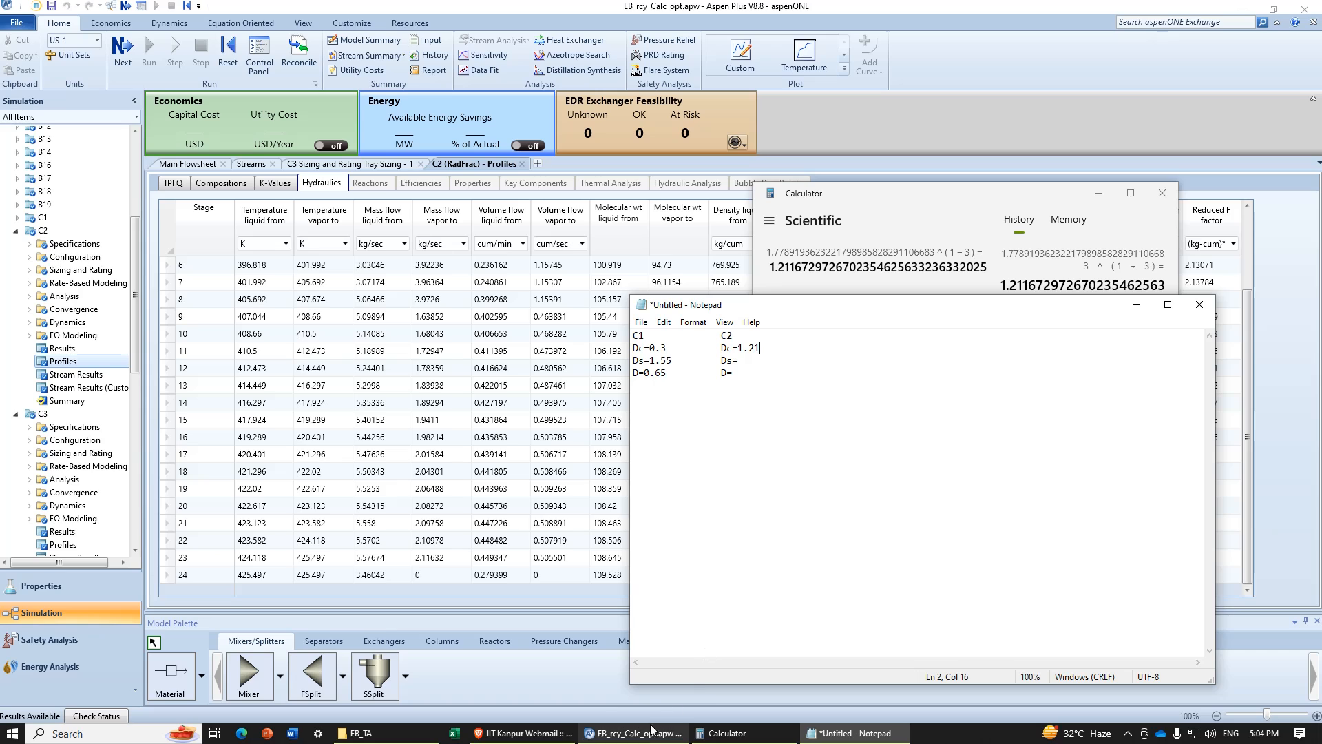
# Step: In Calculator, multiply C2's stage 23 liquid volume flow, 0.449347, by 20 and divide the product by π
pyautogui.click(728, 734)
pyautogui.write('0.')
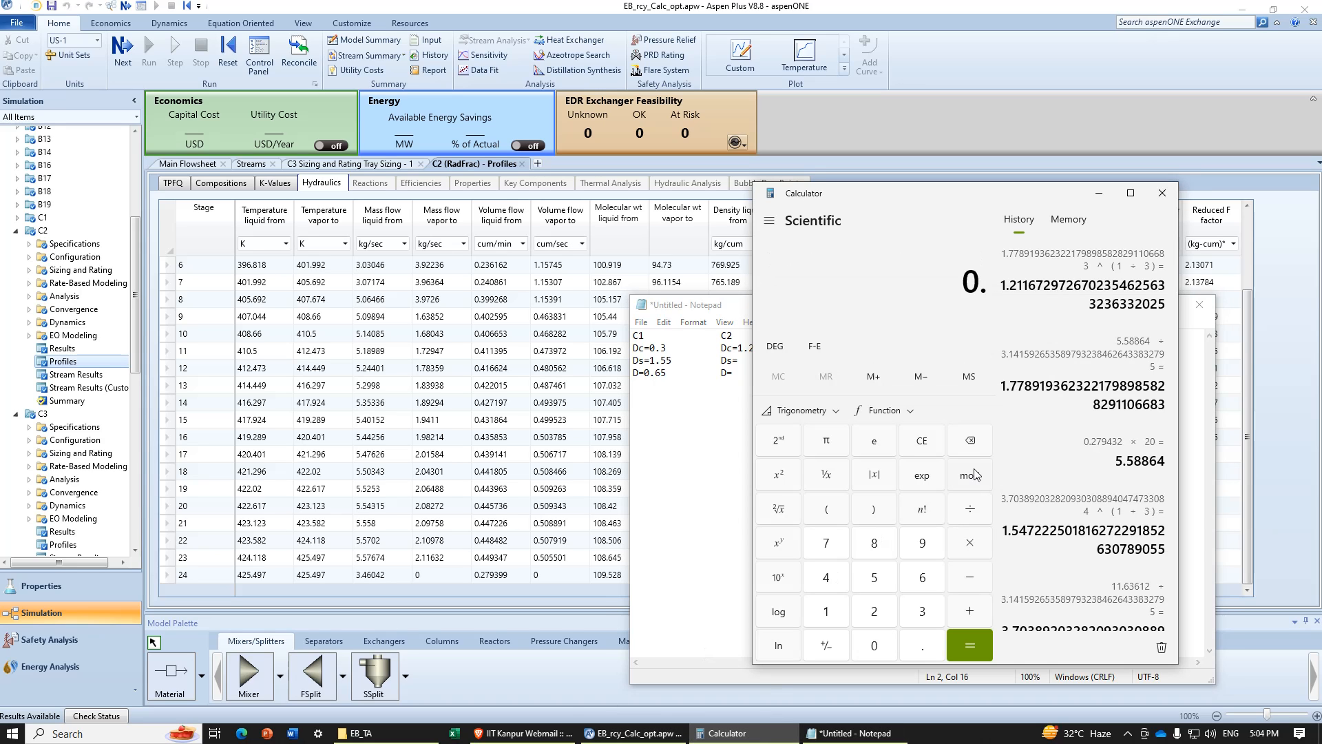
pyautogui.write('449347*20')
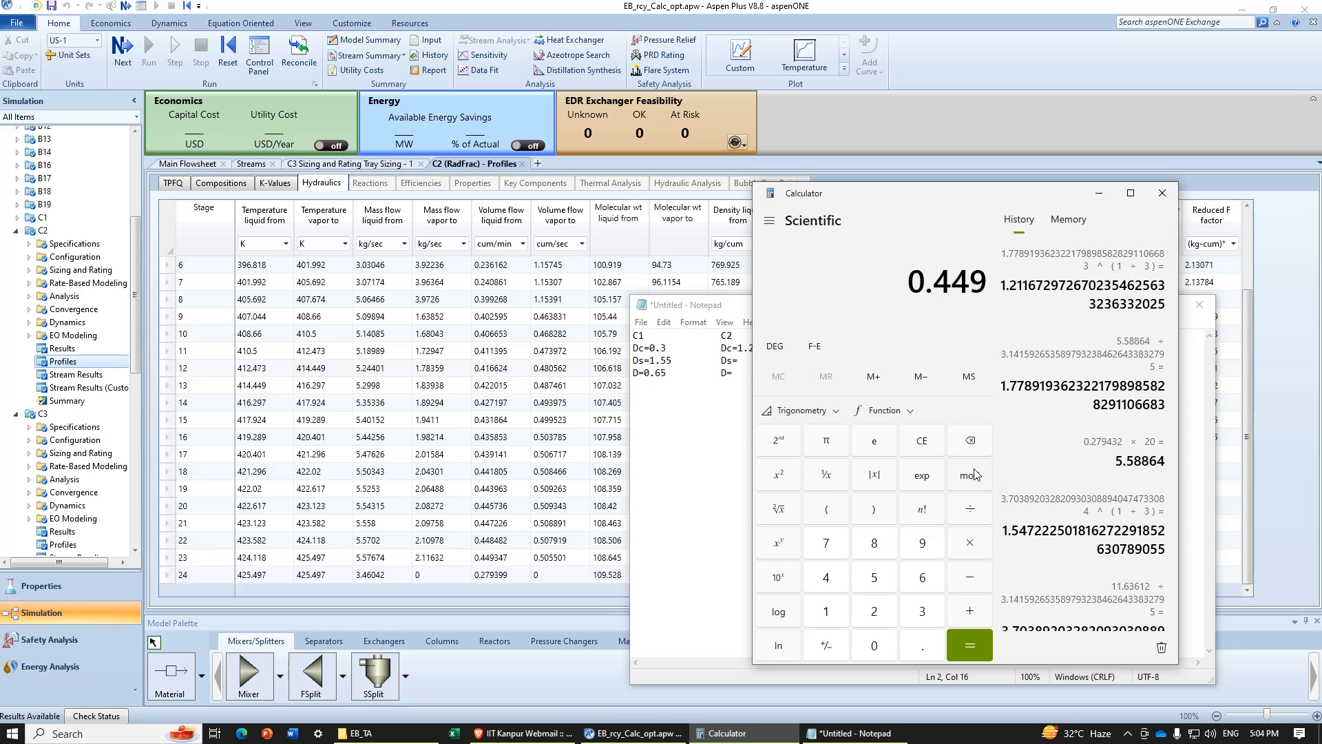
pyautogui.press('Return')
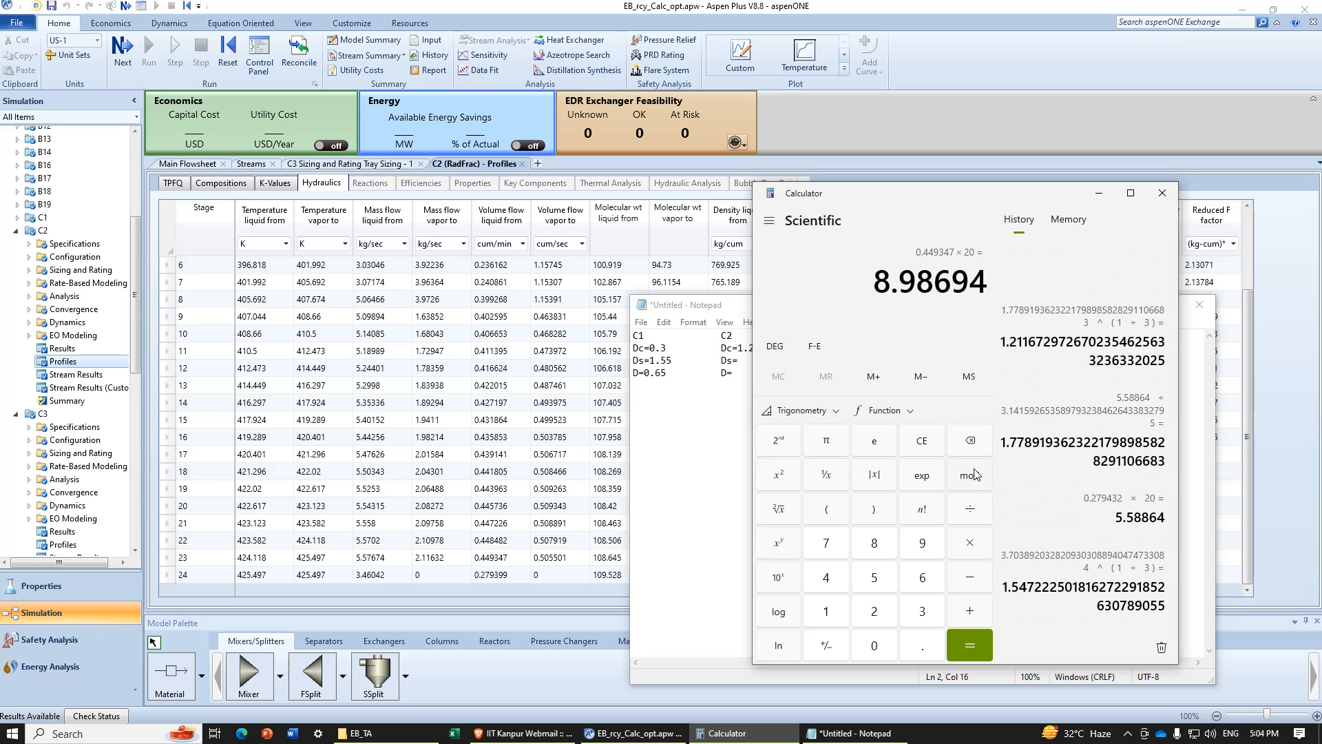
pyautogui.write('/p')
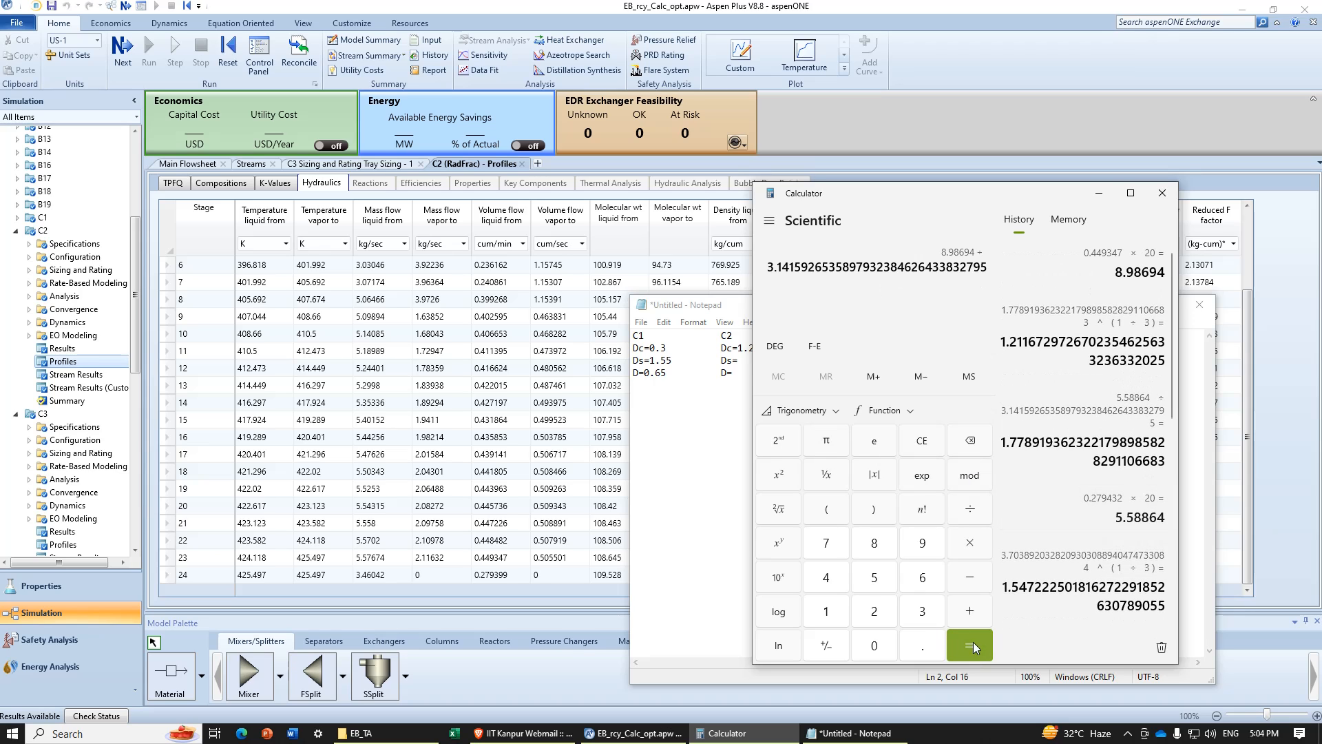
pyautogui.click(973, 645)
# Step: Raise the quotient for C2's stage 23 flow to the power of 1÷3 and record Ds=1.42 under C2 in Notepad
pyautogui.click(777, 541)
pyautogui.click(829, 512)
pyautogui.click(840, 609)
pyautogui.click(962, 514)
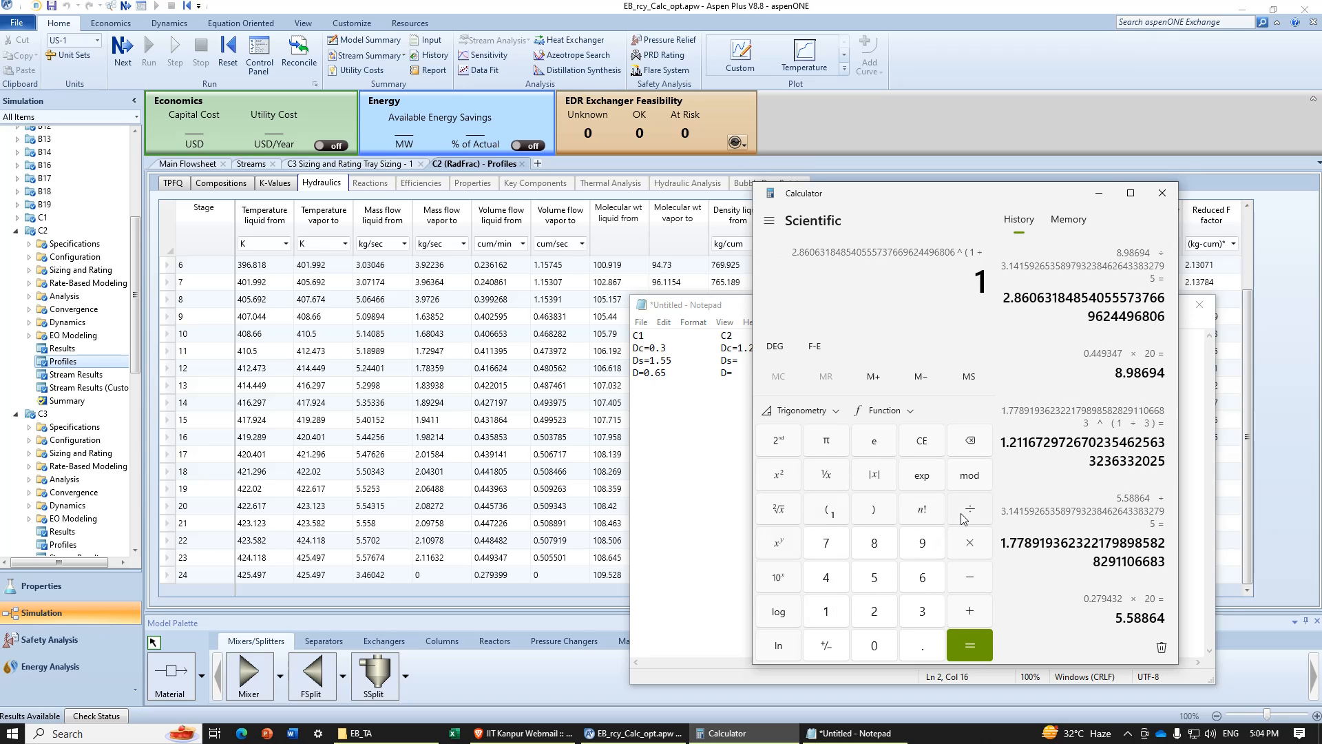
pyautogui.click(923, 615)
pyautogui.click(874, 510)
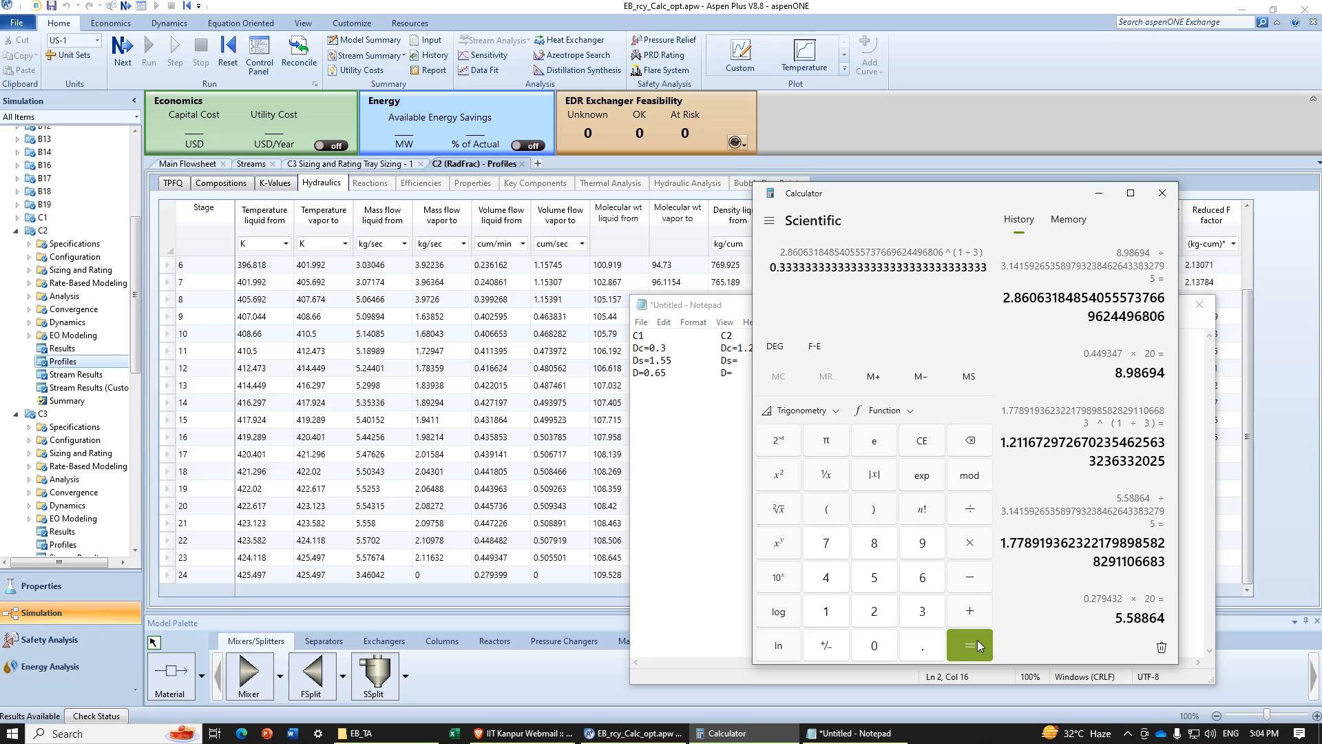
pyautogui.click(977, 639)
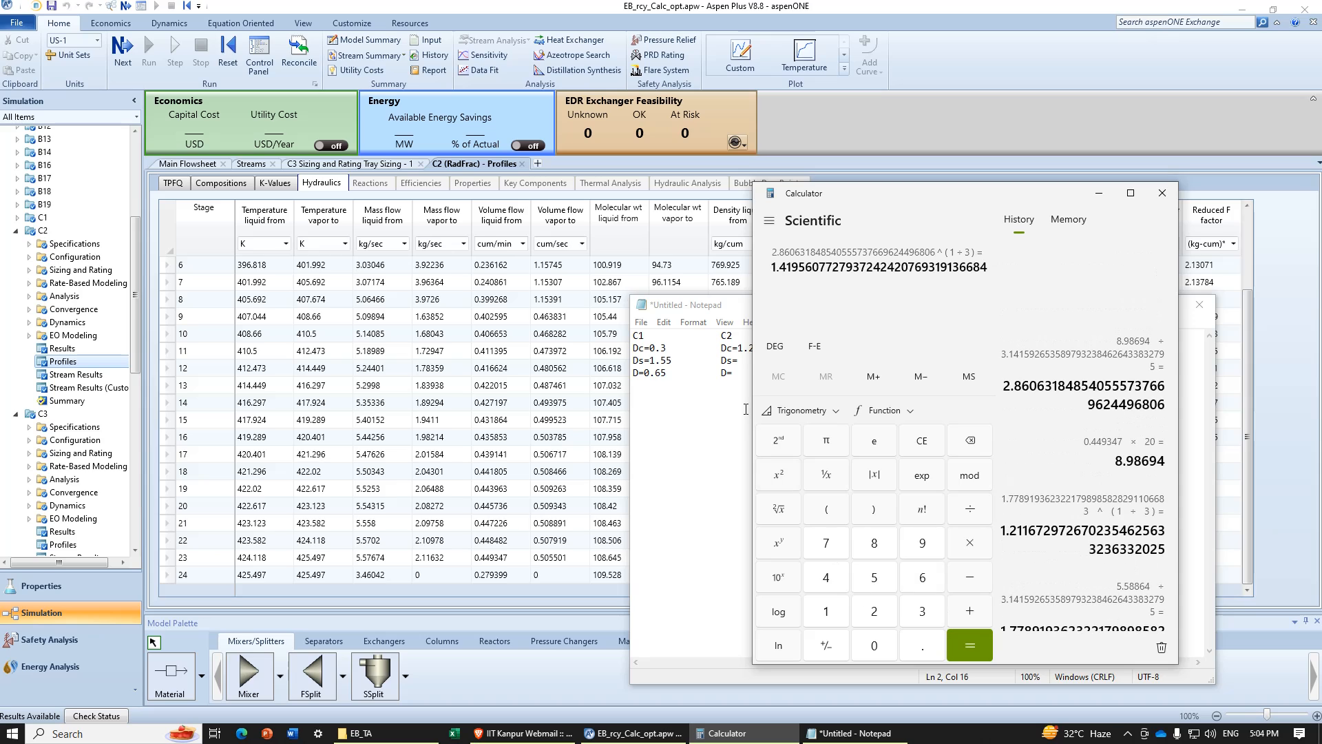
pyautogui.click(745, 363)
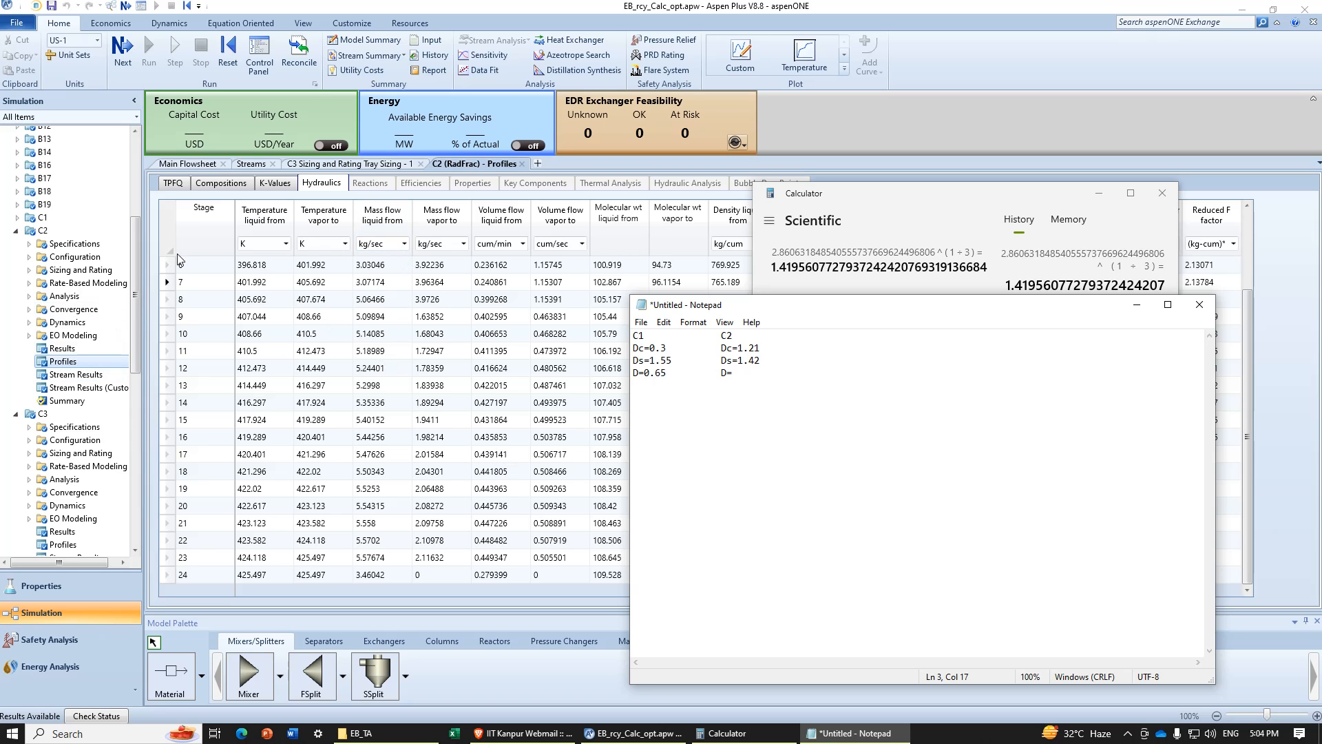
# Step: Open the results of C2's tray sizing 1 and record the column diameter in Notepad as D=1.1
pyautogui.click(30, 273)
pyautogui.click(39, 283)
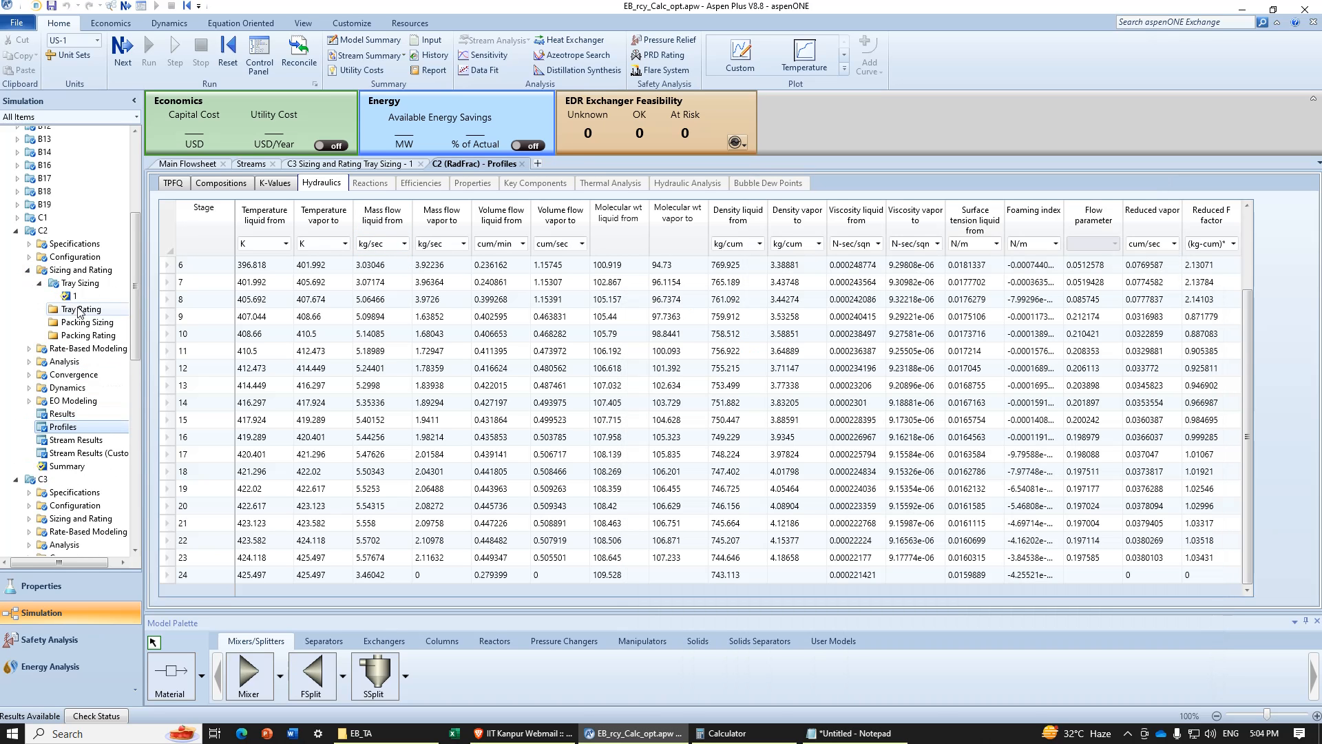
pyautogui.click(74, 296)
pyautogui.click(287, 183)
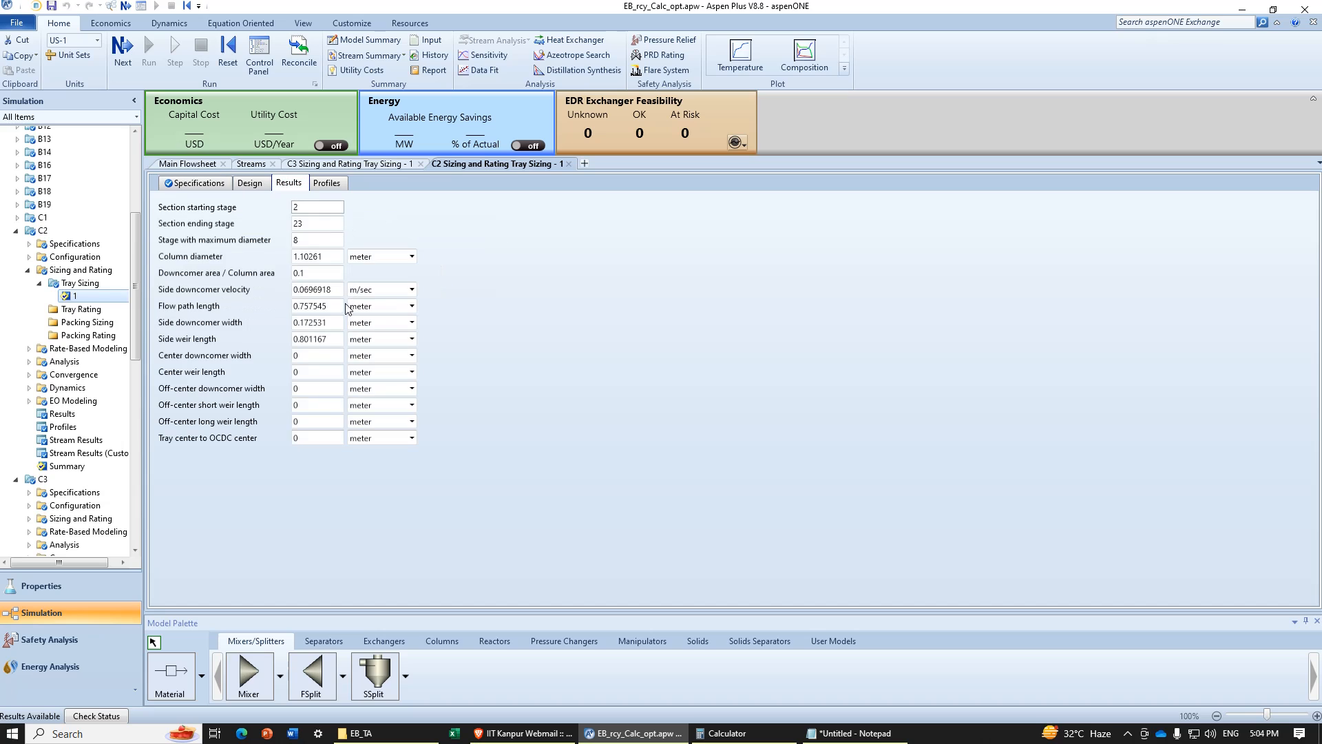
pyautogui.click(726, 732)
pyautogui.click(848, 732)
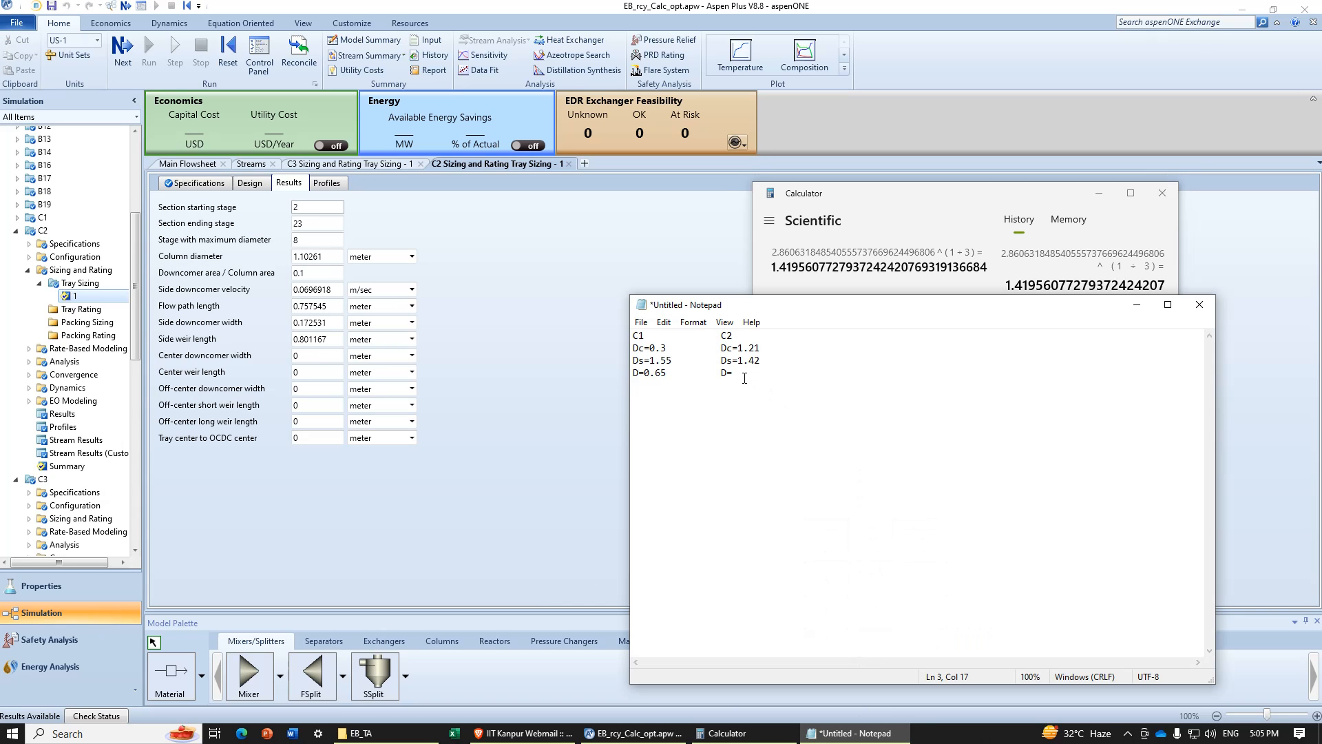
pyautogui.write('.3')
# Step: Add a C3 list beside the C2 entries in Notepad with the blank entries Dc=, Ds= and D=
pyautogui.write('C3')
pyautogui.press('Down')
pyautogui.press('Tab')
pyautogui.write('Ds')
# Step: Open C3's hydraulics profile in Aspen Plus and display its liquid volume flow in cum/min
pyautogui.click(15, 230)
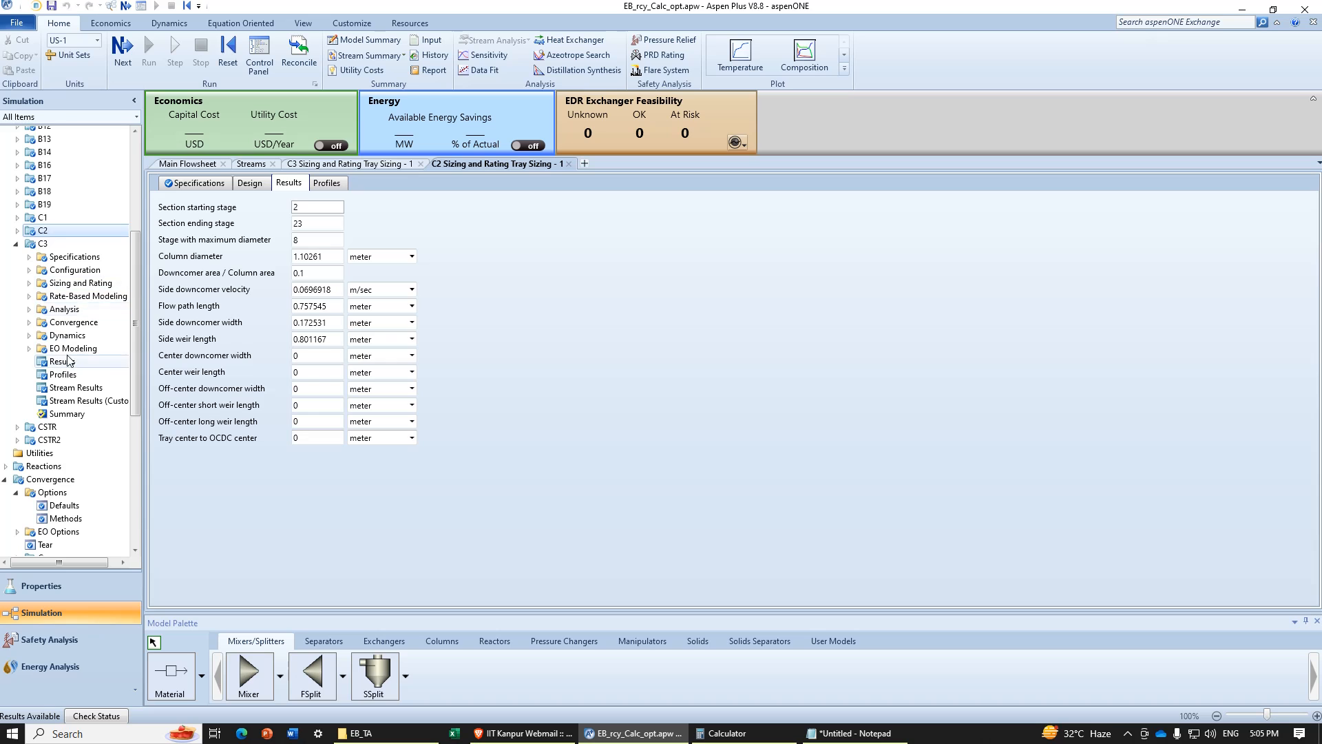
pyautogui.click(63, 374)
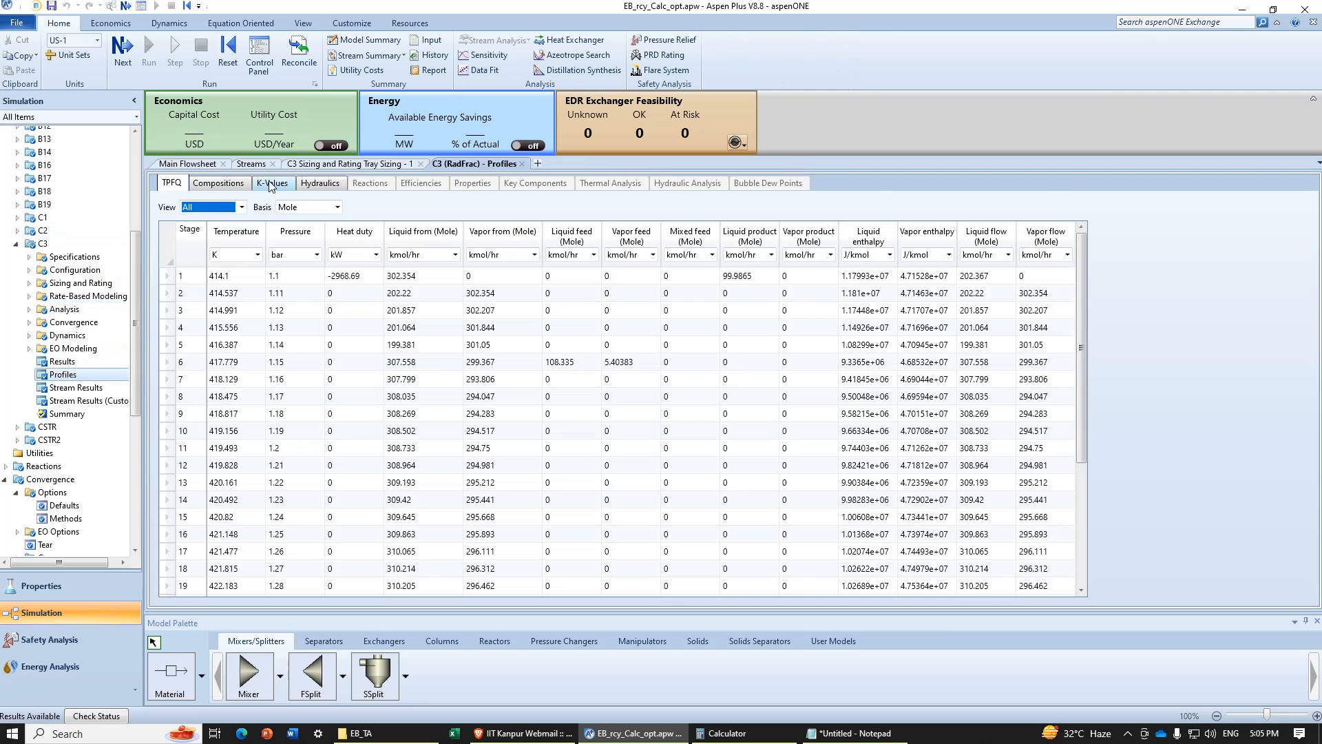
pyautogui.click(323, 184)
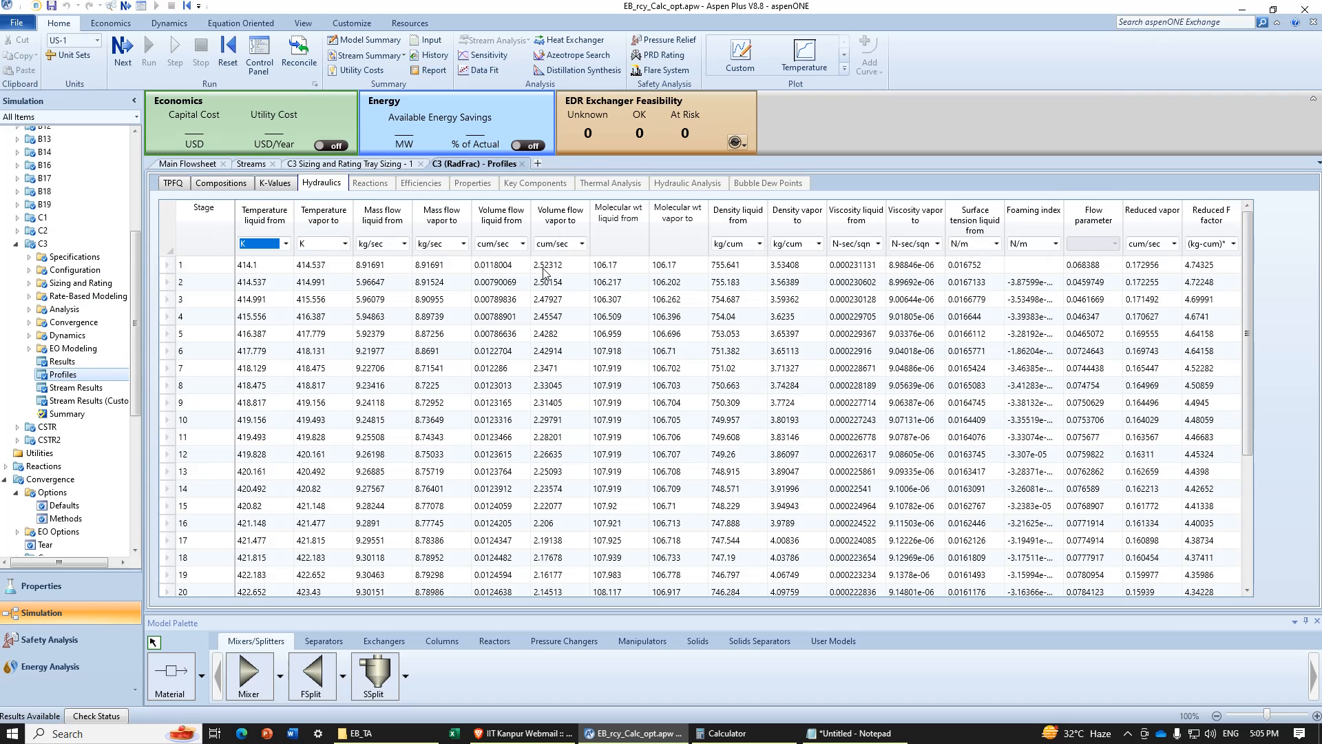
pyautogui.click(522, 243)
pyautogui.click(521, 273)
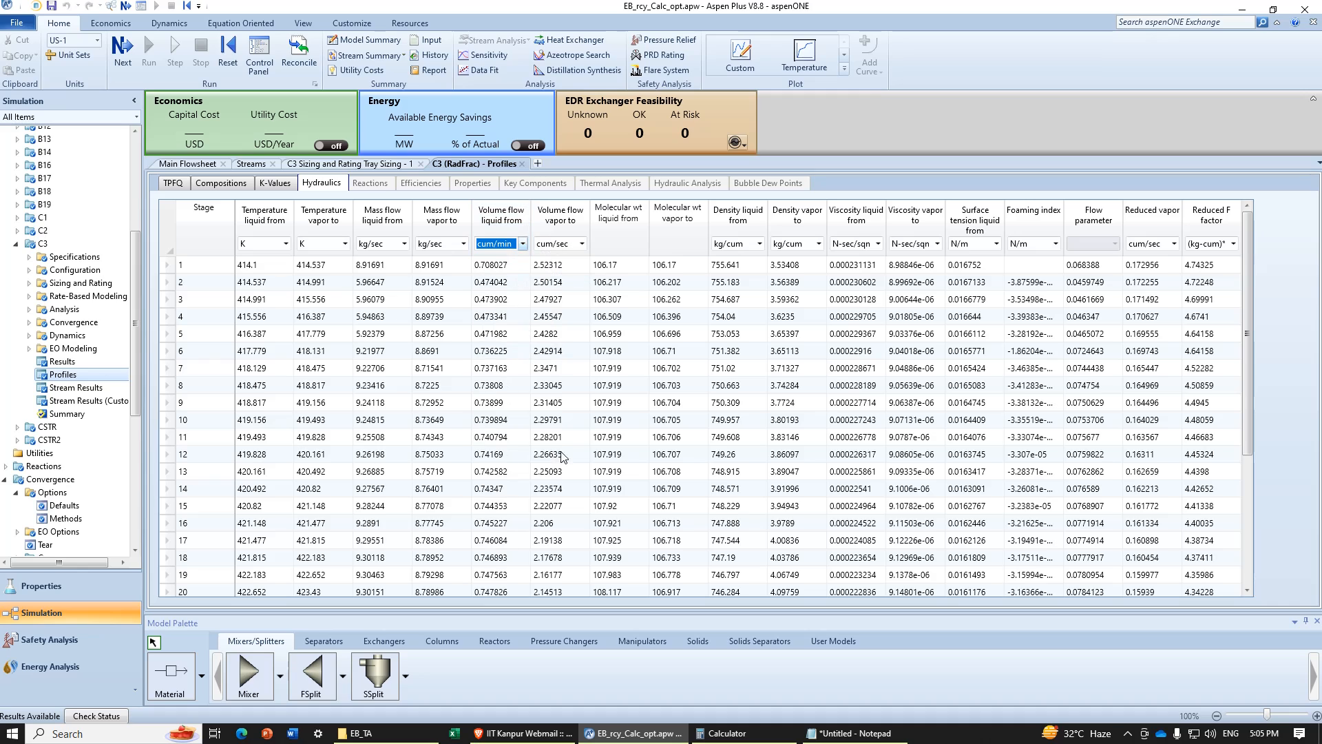
# Step: In Calculator, multiply C3's stage 1 liquid volume flow, 0.708027, by 20 and divide the product by π
pyautogui.click(748, 734)
pyautogui.write('0.70')
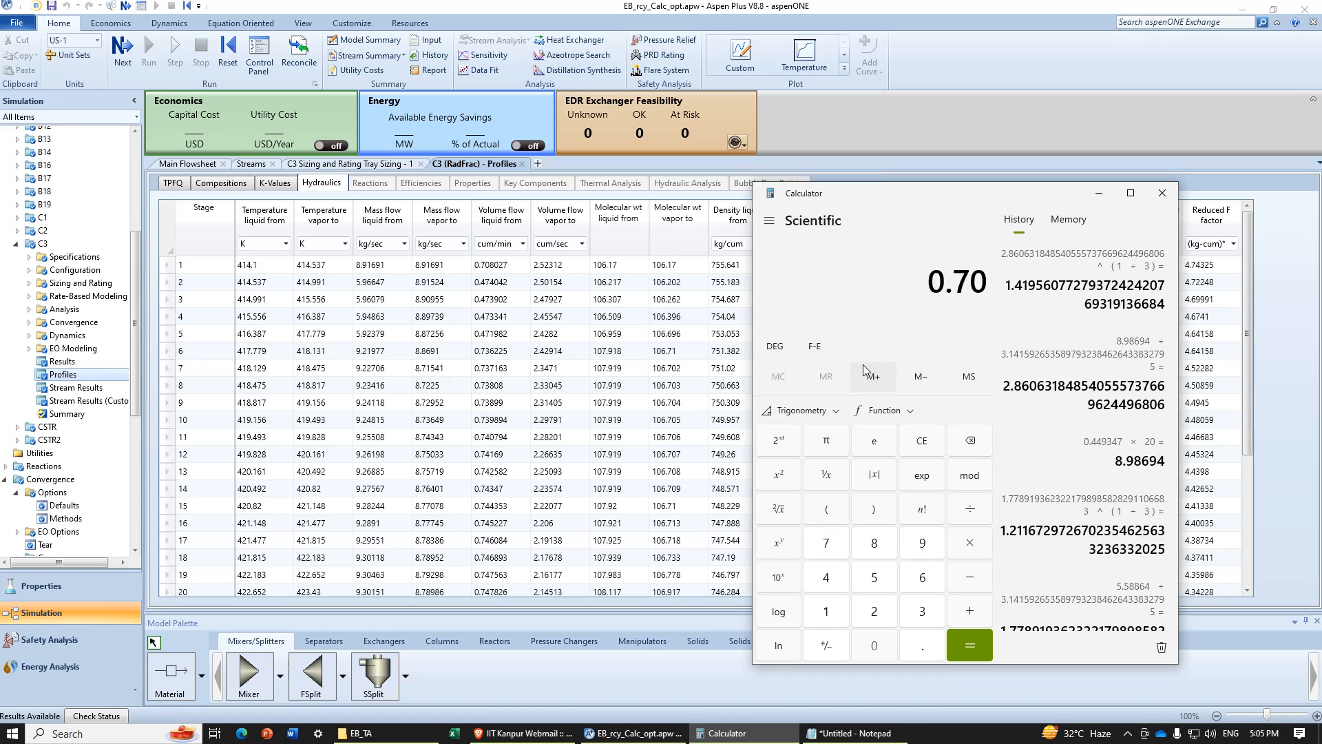
pyautogui.write('8027')
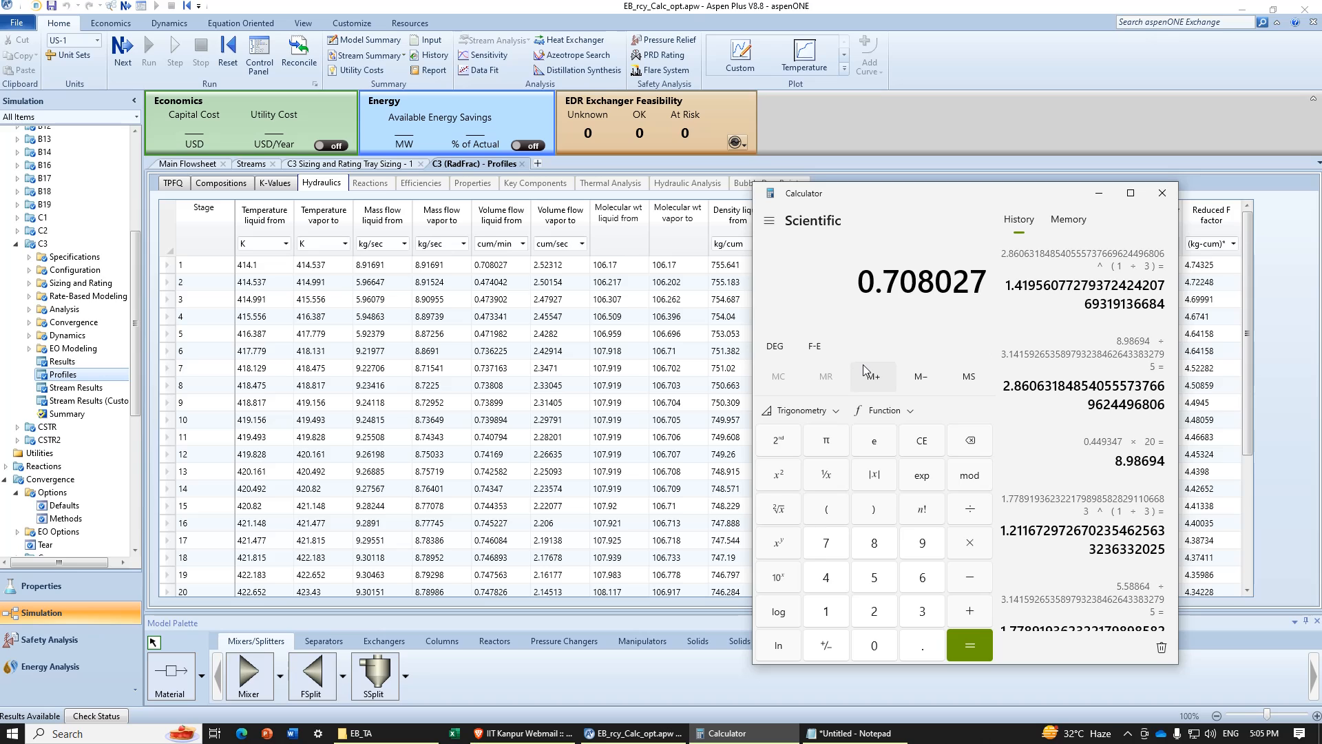
pyautogui.write('*20')
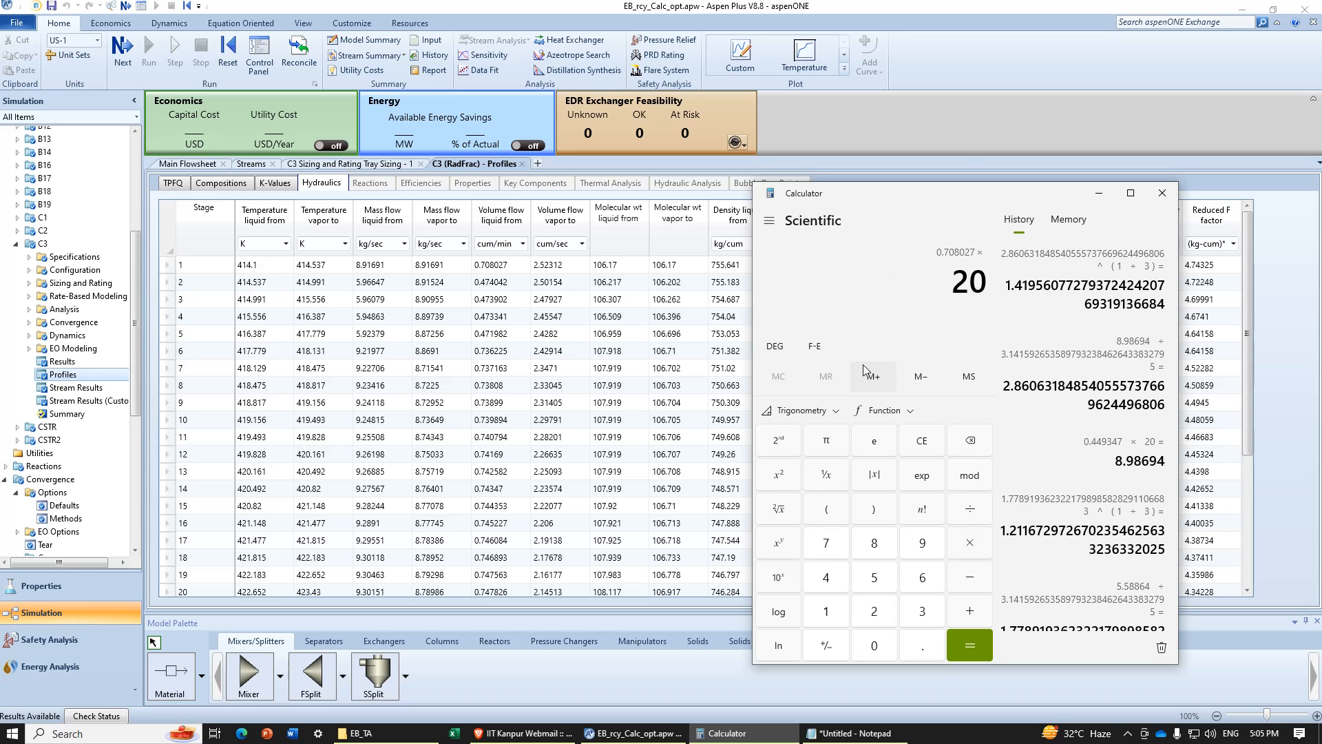
pyautogui.press('Return')
pyautogui.write('/')
pyautogui.click(827, 446)
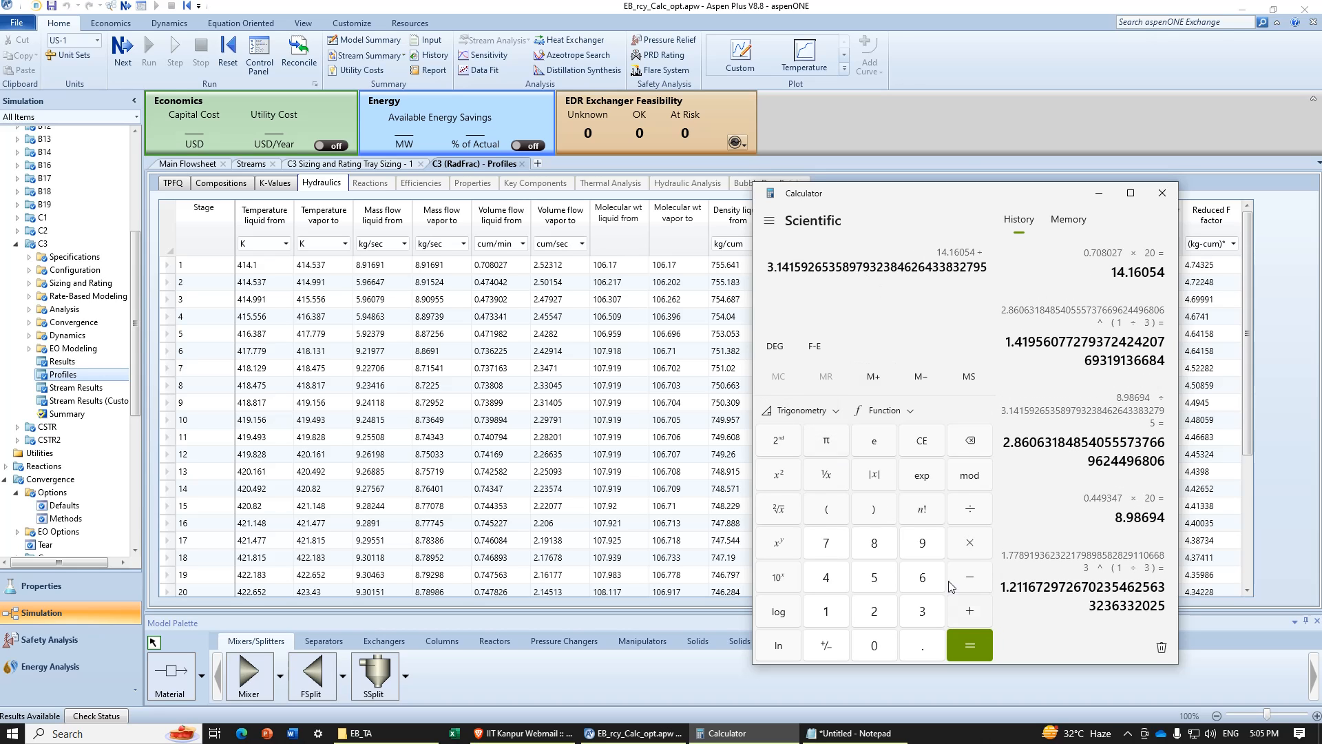
pyautogui.click(978, 643)
# Step: Raise the quotient for C3's stage 1 flow to the power of 1÷3 and record Dc=1.652 under C3 in Notepad
pyautogui.click(792, 541)
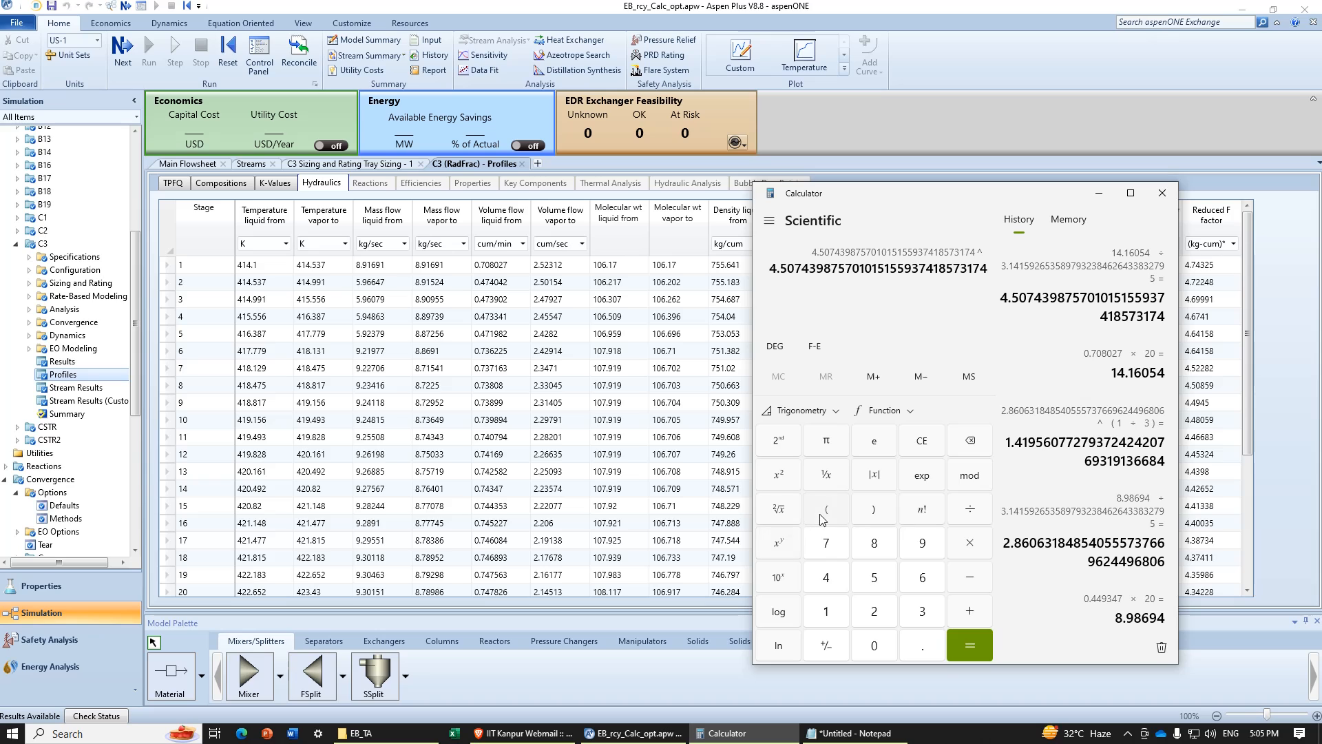
pyautogui.click(819, 515)
pyautogui.click(830, 610)
pyautogui.click(969, 508)
pyautogui.click(922, 611)
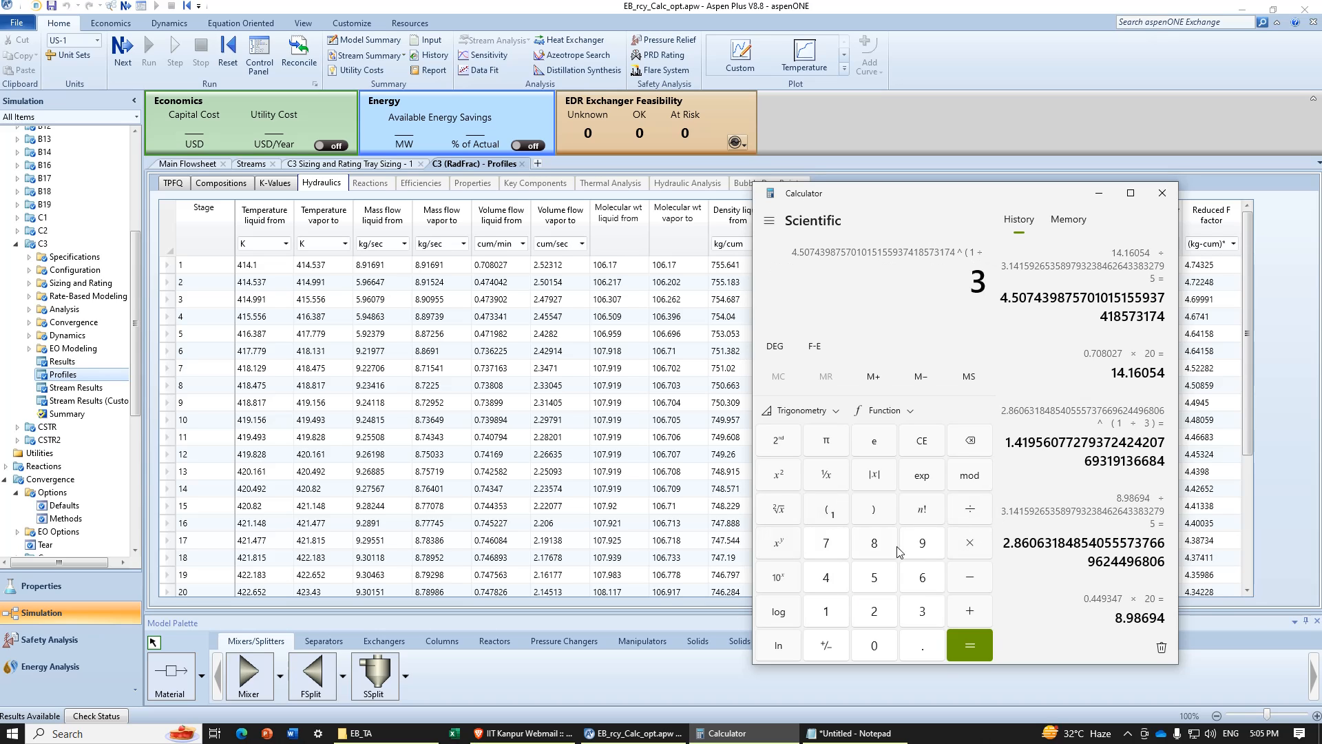
pyautogui.click(874, 509)
pyautogui.click(966, 638)
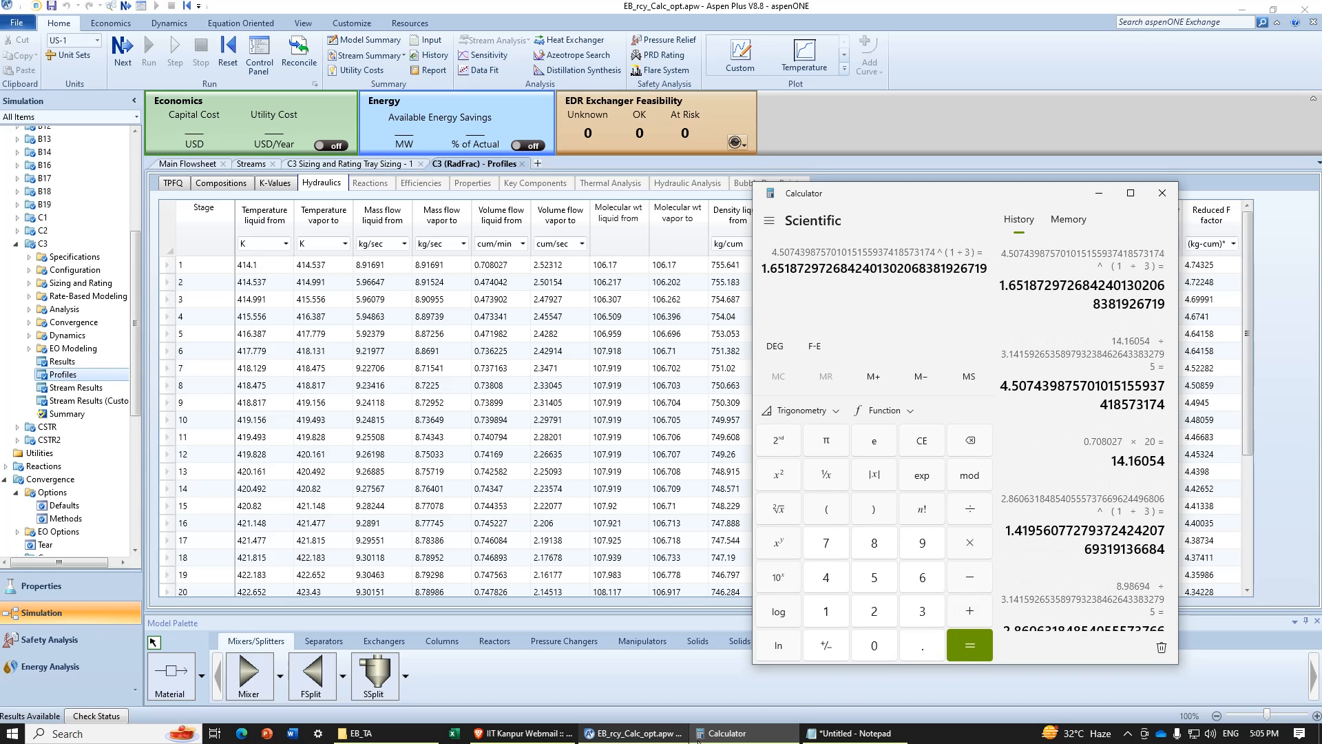
pyautogui.click(848, 734)
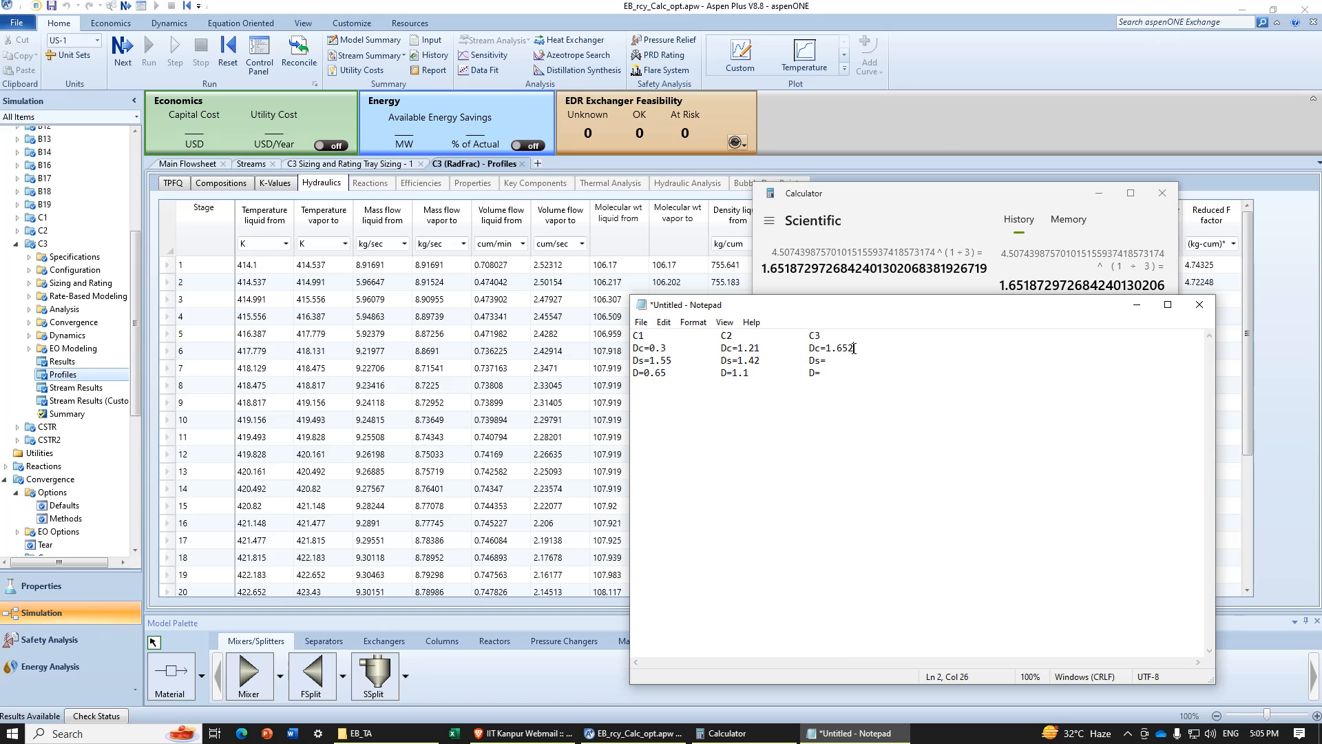
# Step: In Calculator, multiply C3's stage 28 liquid volume flow, 0.893659, by 20 and divide the product by π
pyautogui.scroll(-2, 470, 349)
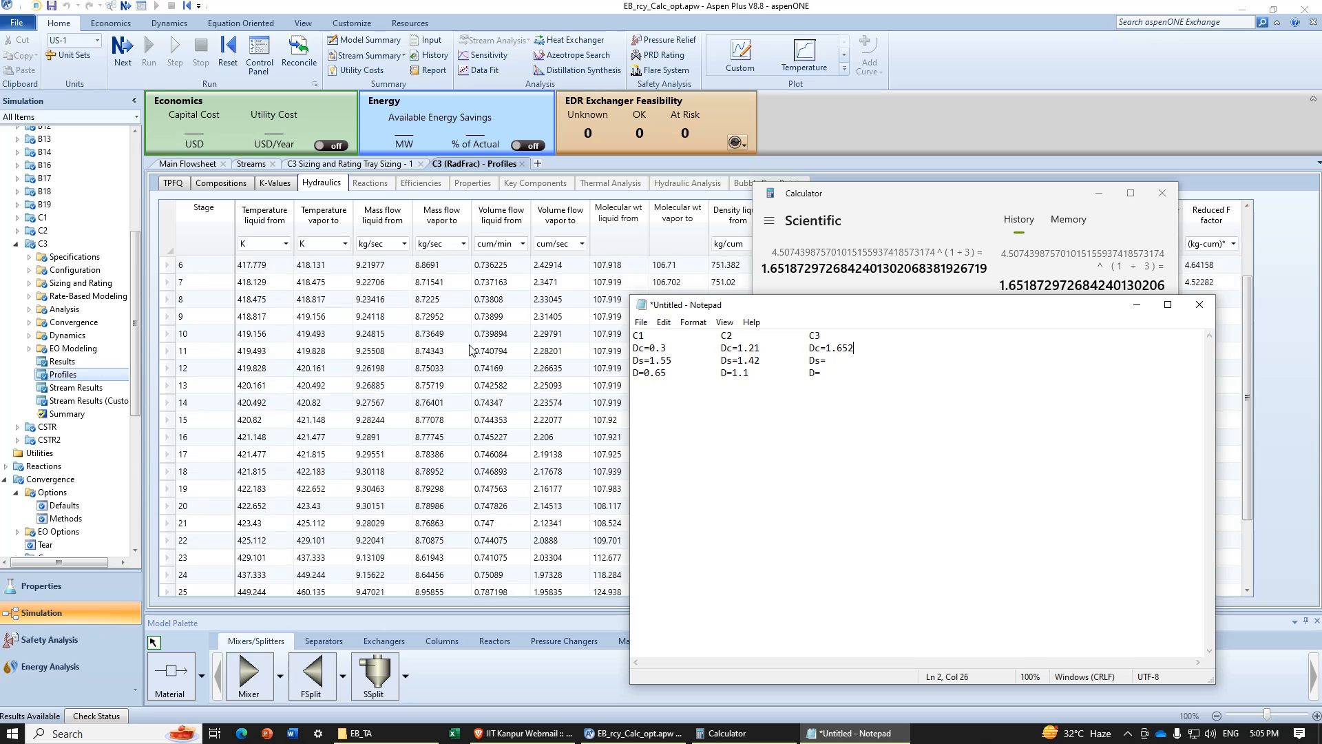
pyautogui.scroll(-2, 471, 349)
pyautogui.click(849, 207)
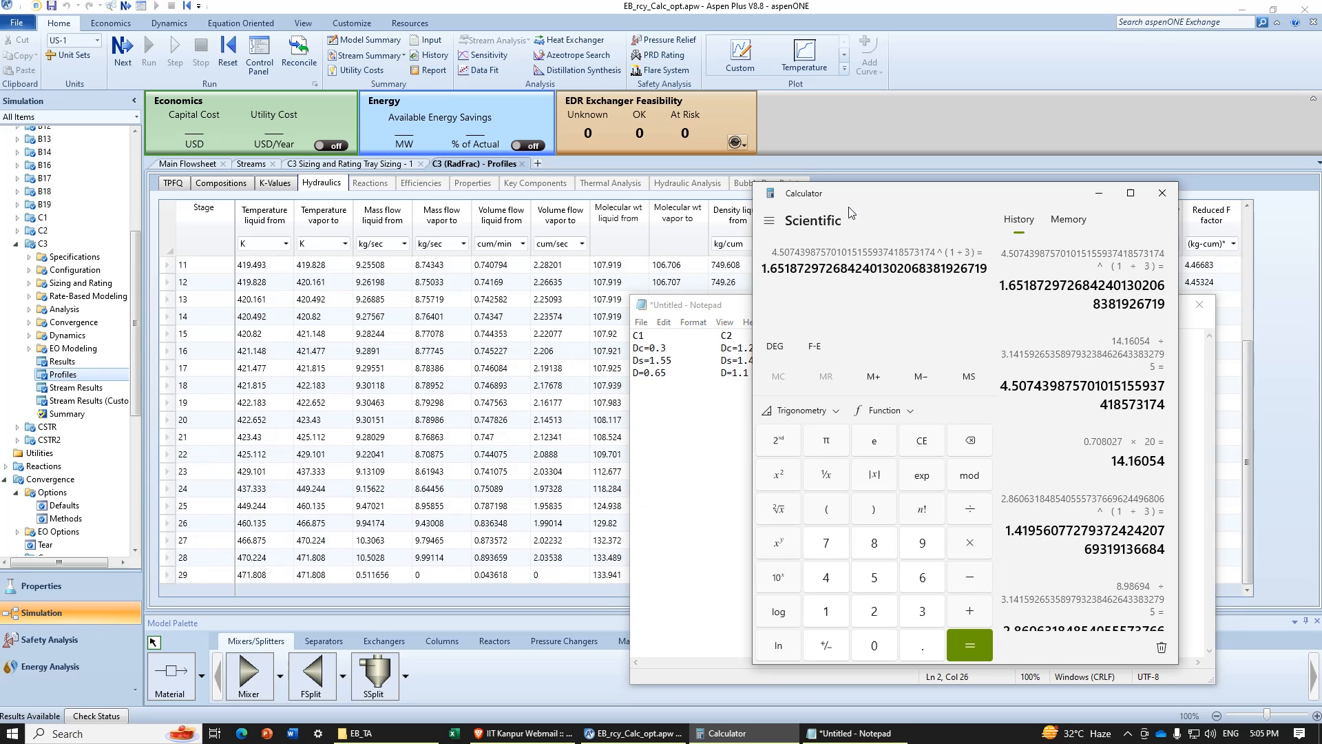
pyautogui.write('0.89')
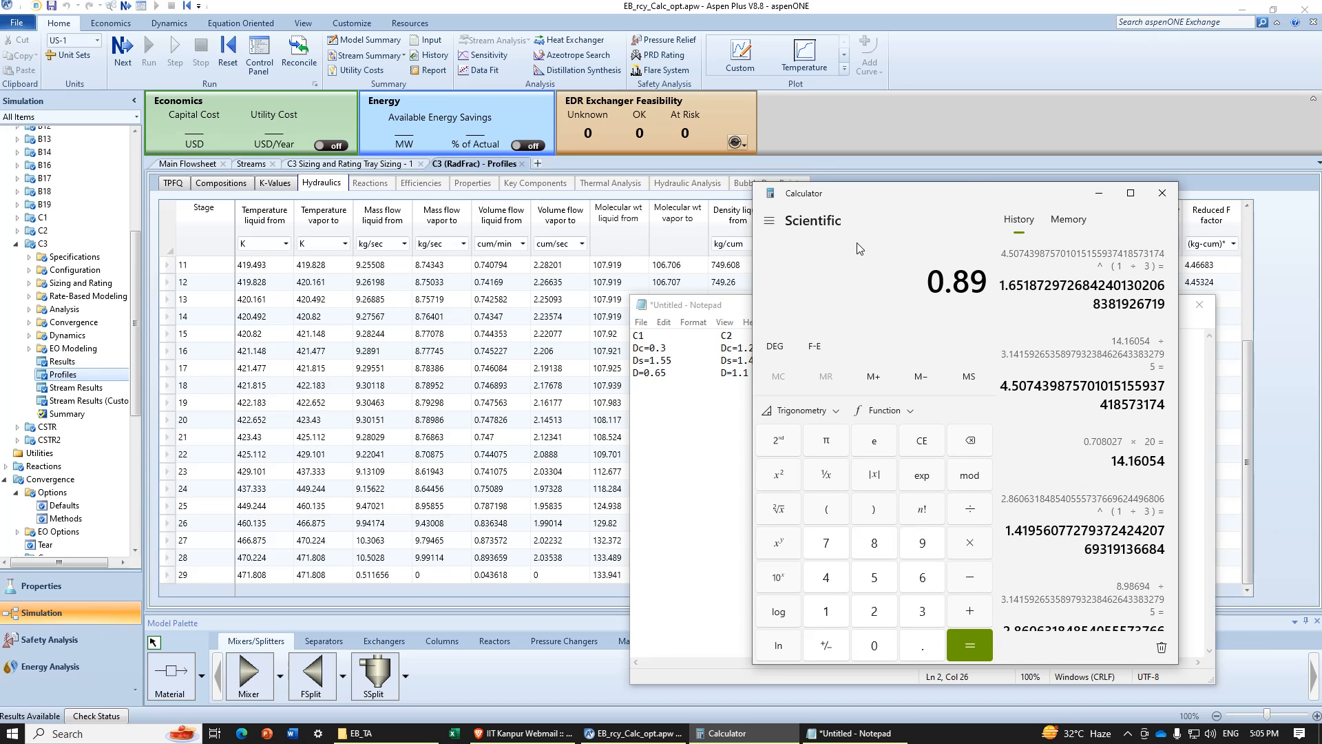
pyautogui.write('36')
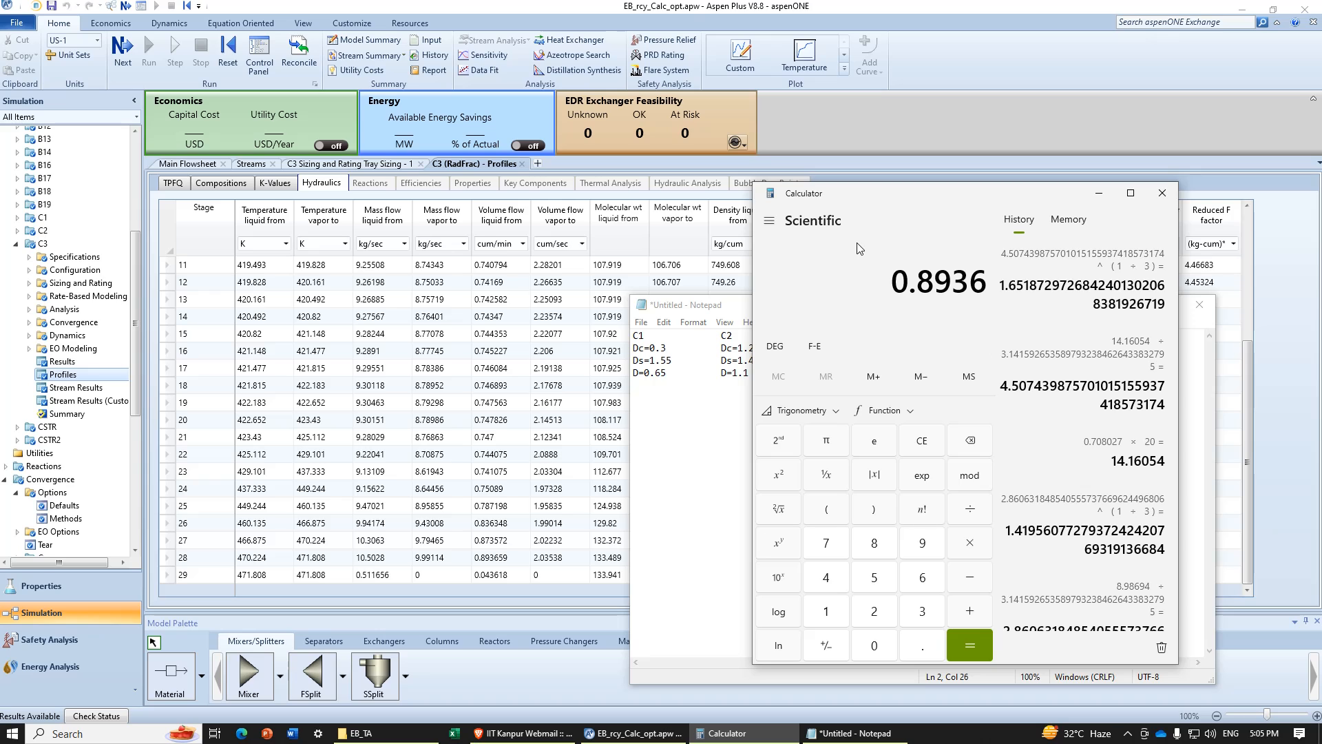
pyautogui.write('59*2')
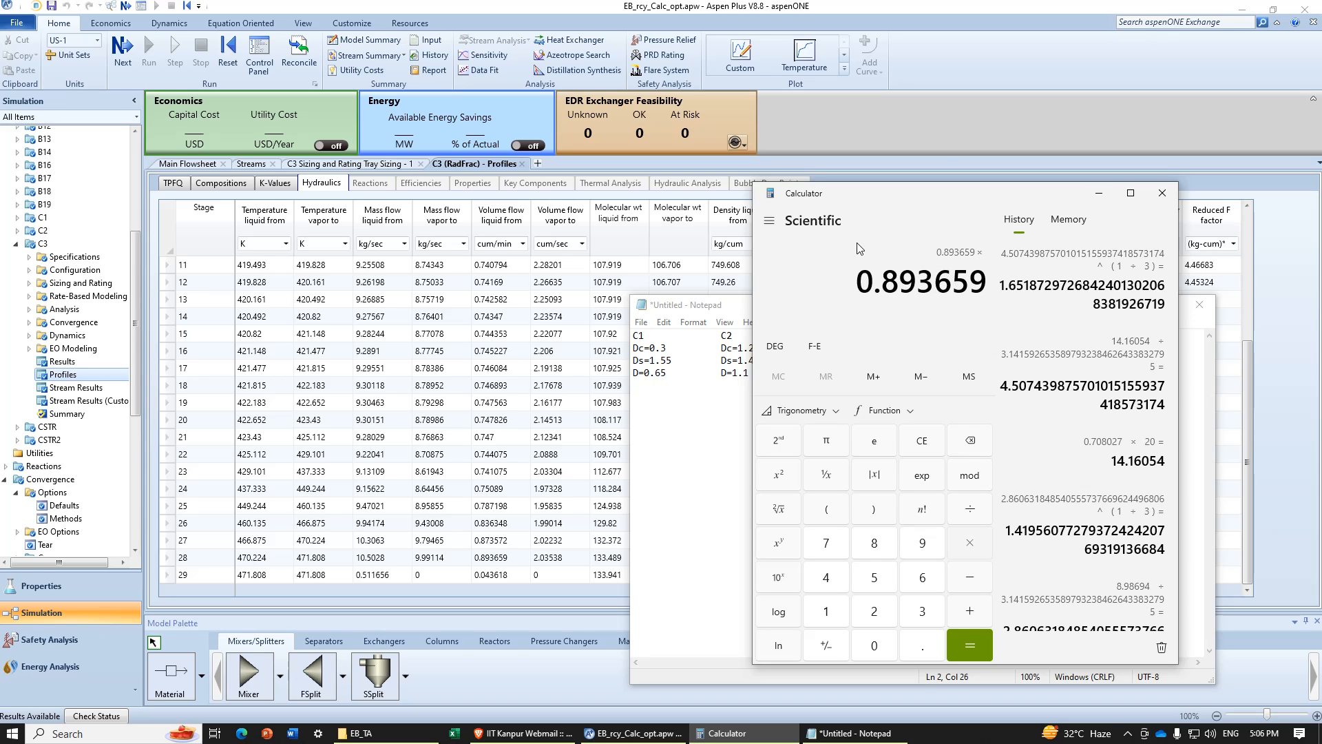
pyautogui.write('0=/')
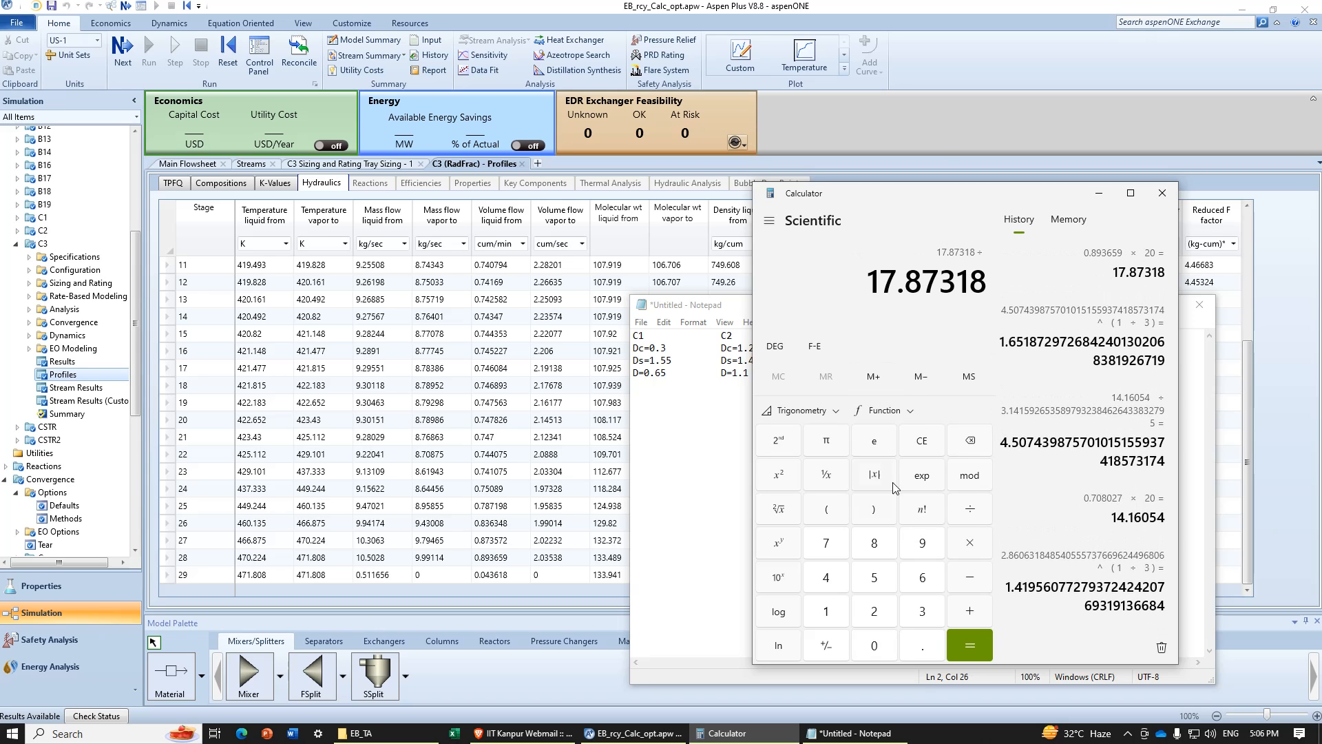
pyautogui.click(827, 444)
# Step: Raise the quotient for C3's stage 28 flow to the power of 1÷3 and record Ds=1.79 under C3 in Notepad
pyautogui.write('=^(')
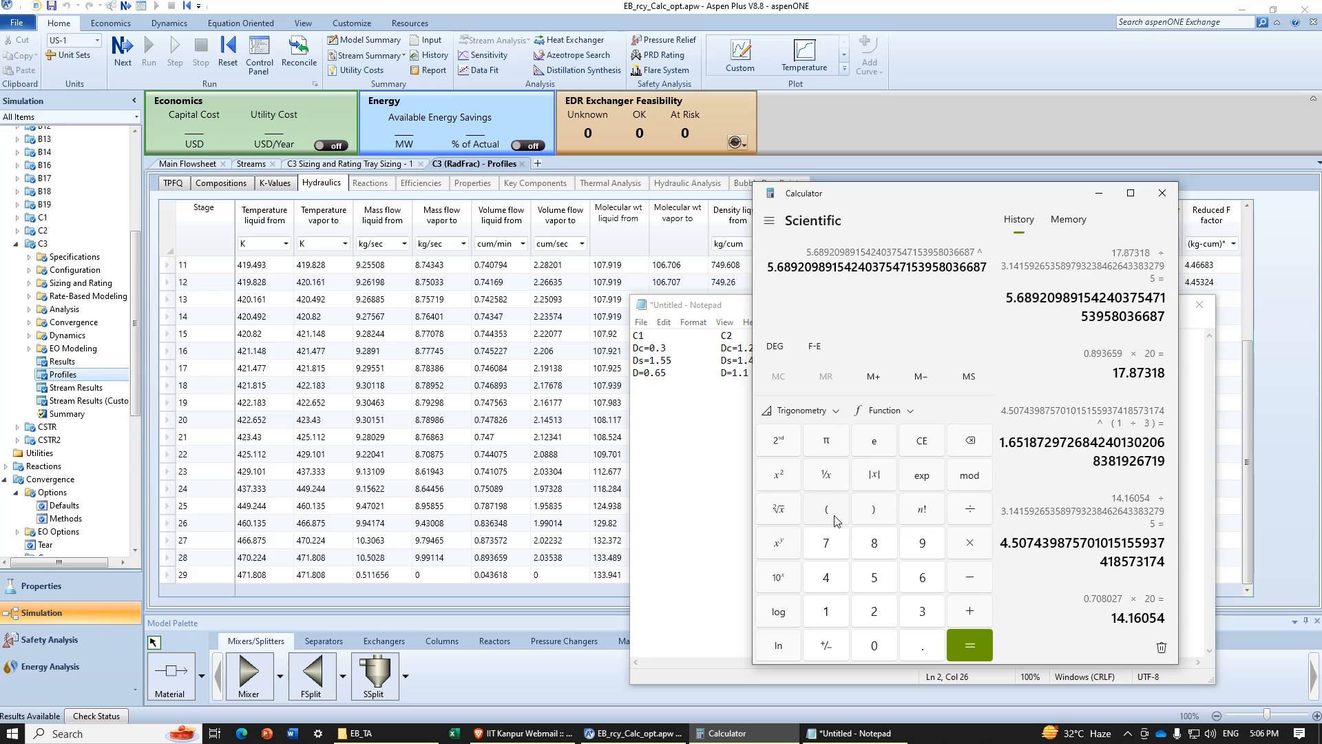
pyautogui.write('1/3)')
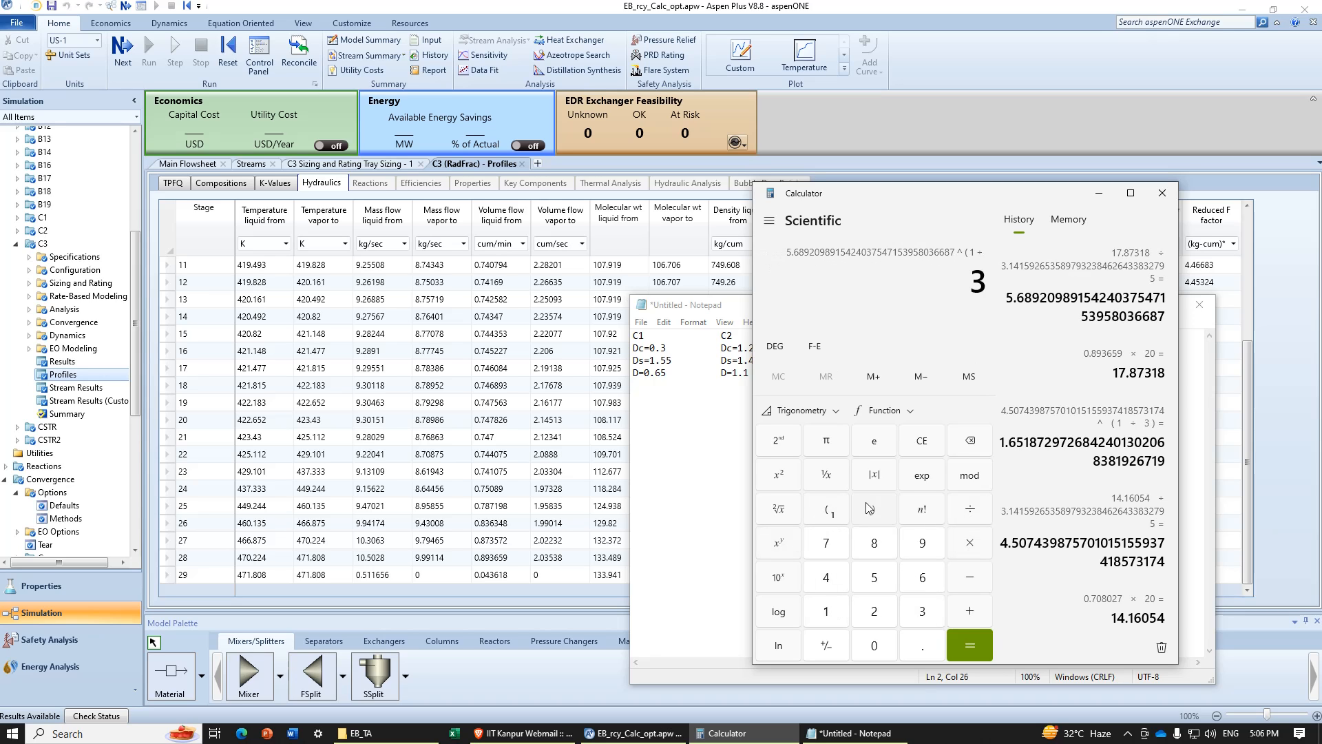
pyautogui.click(969, 647)
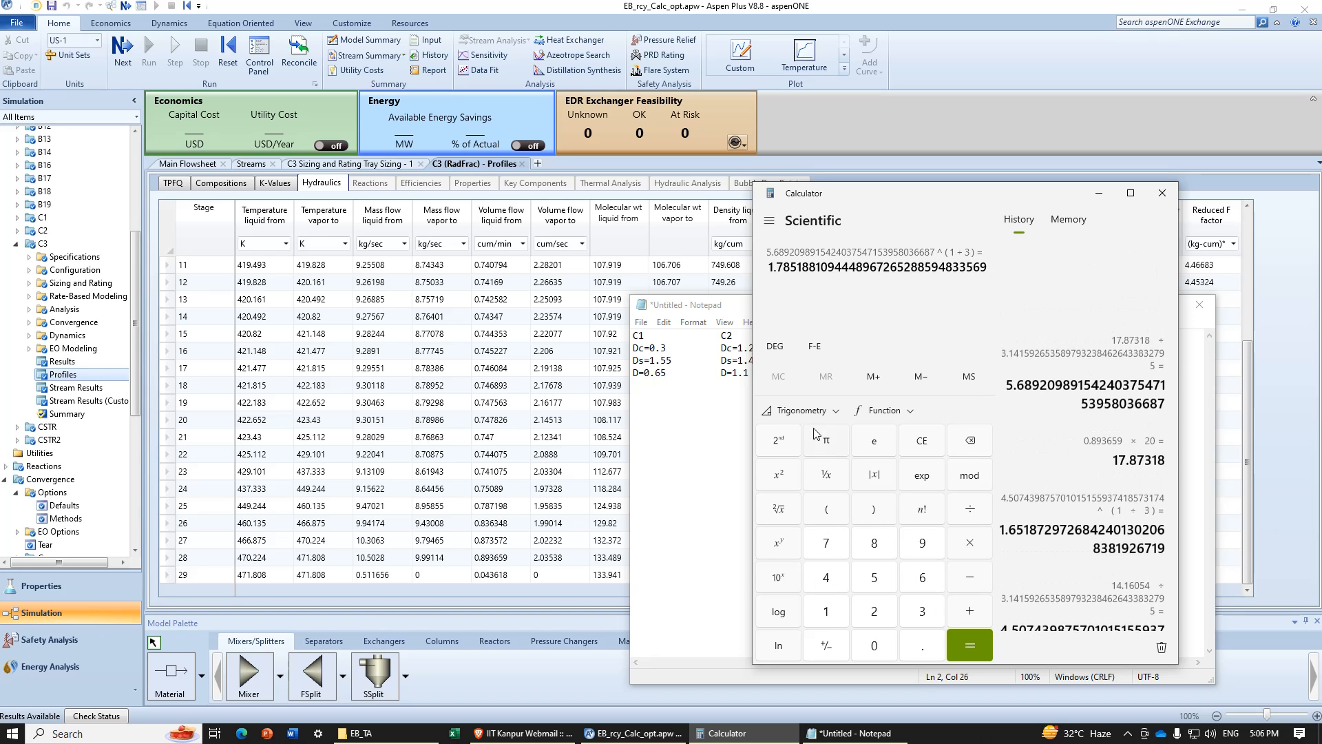
pyautogui.click(729, 433)
pyautogui.click(843, 363)
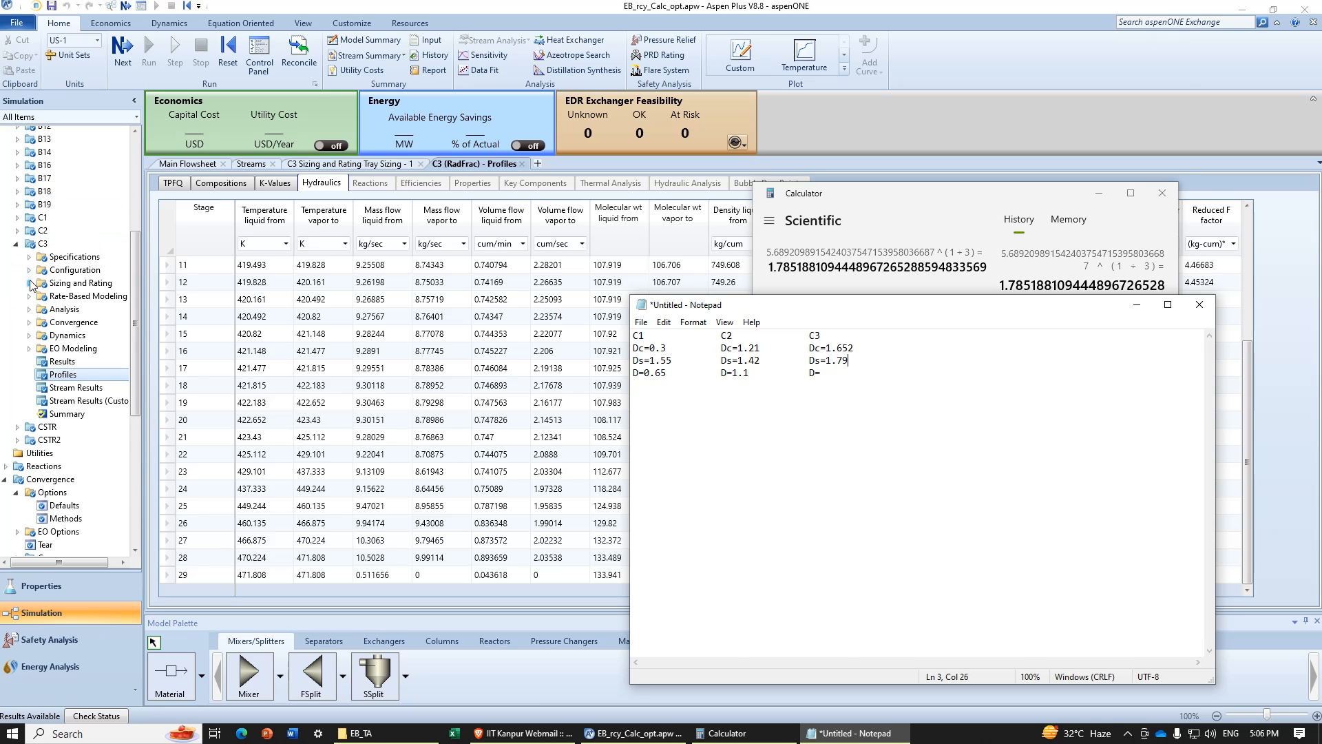
# Step: Open C3's tray sizing section 1 results and record the column diameter as D=1.67 under C3 in Notepad
pyautogui.click(29, 283)
pyautogui.click(39, 296)
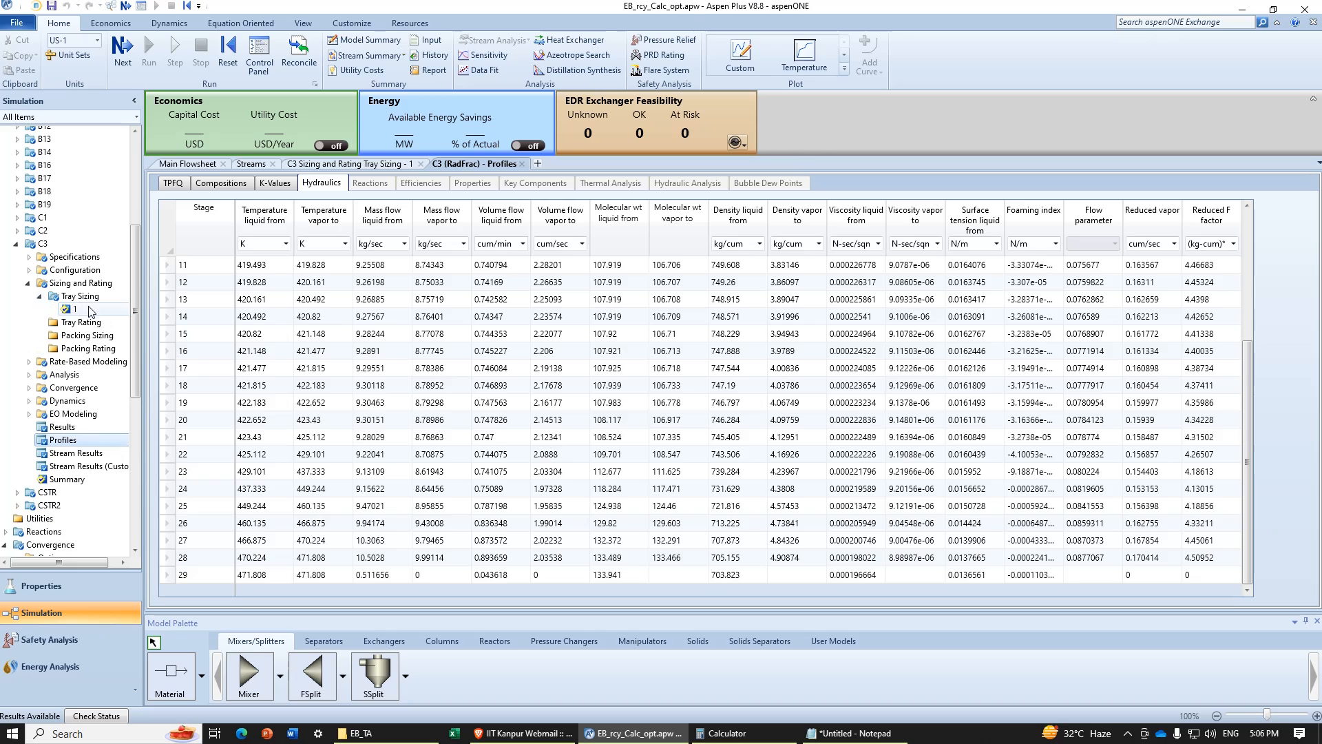
pyautogui.doubleClick(73, 309)
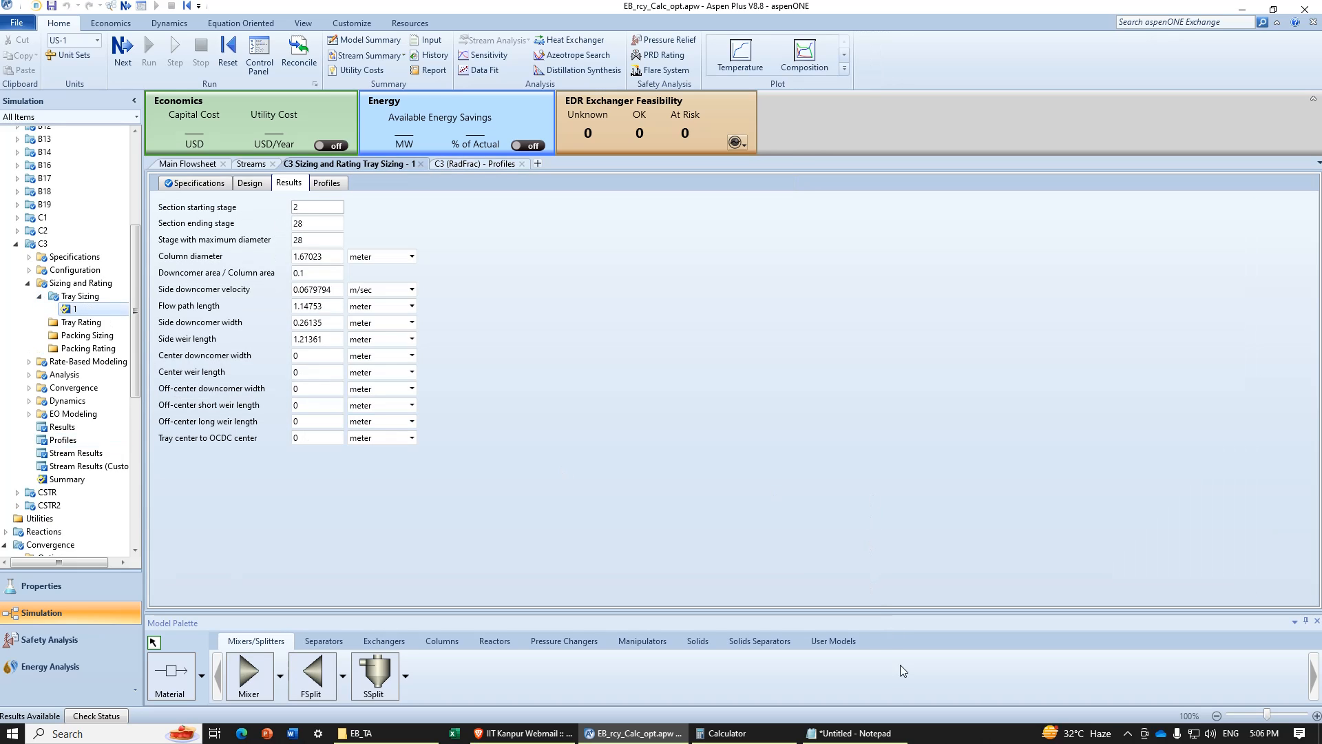
pyautogui.click(772, 734)
pyautogui.click(839, 734)
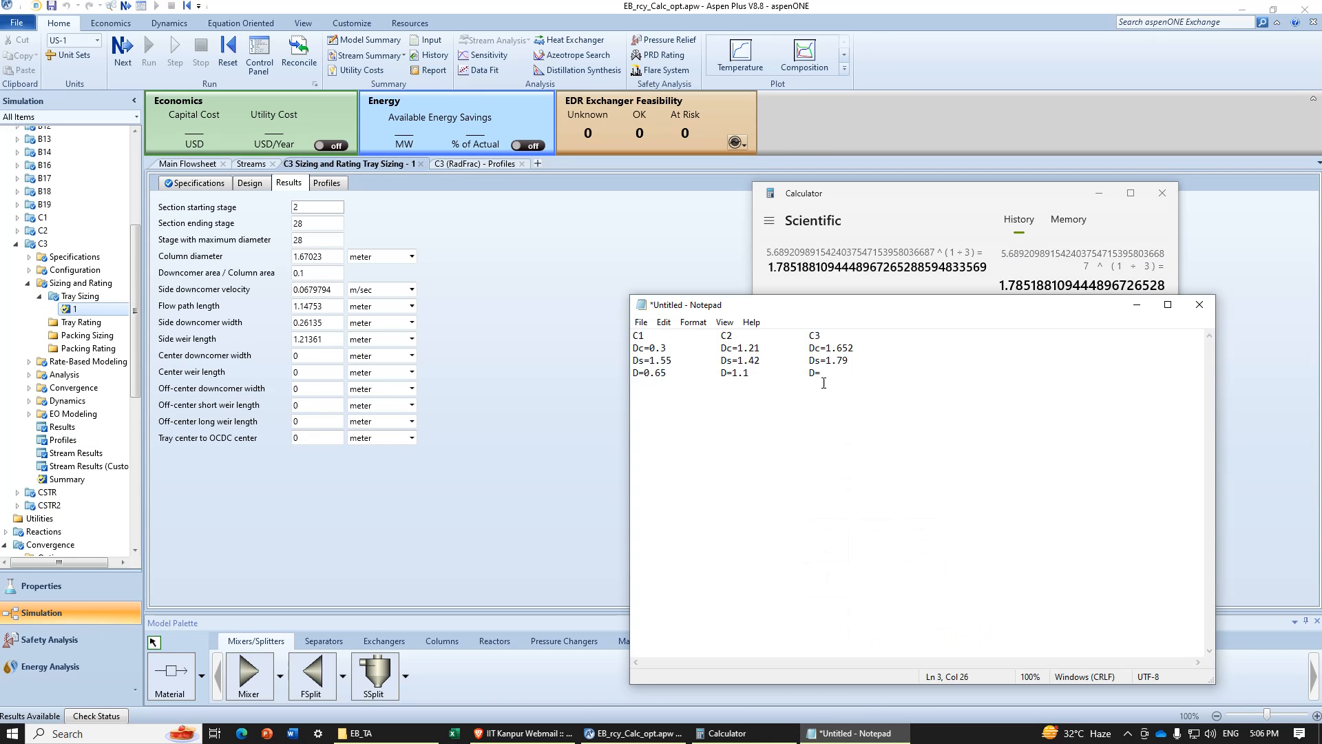
pyautogui.write('.6')
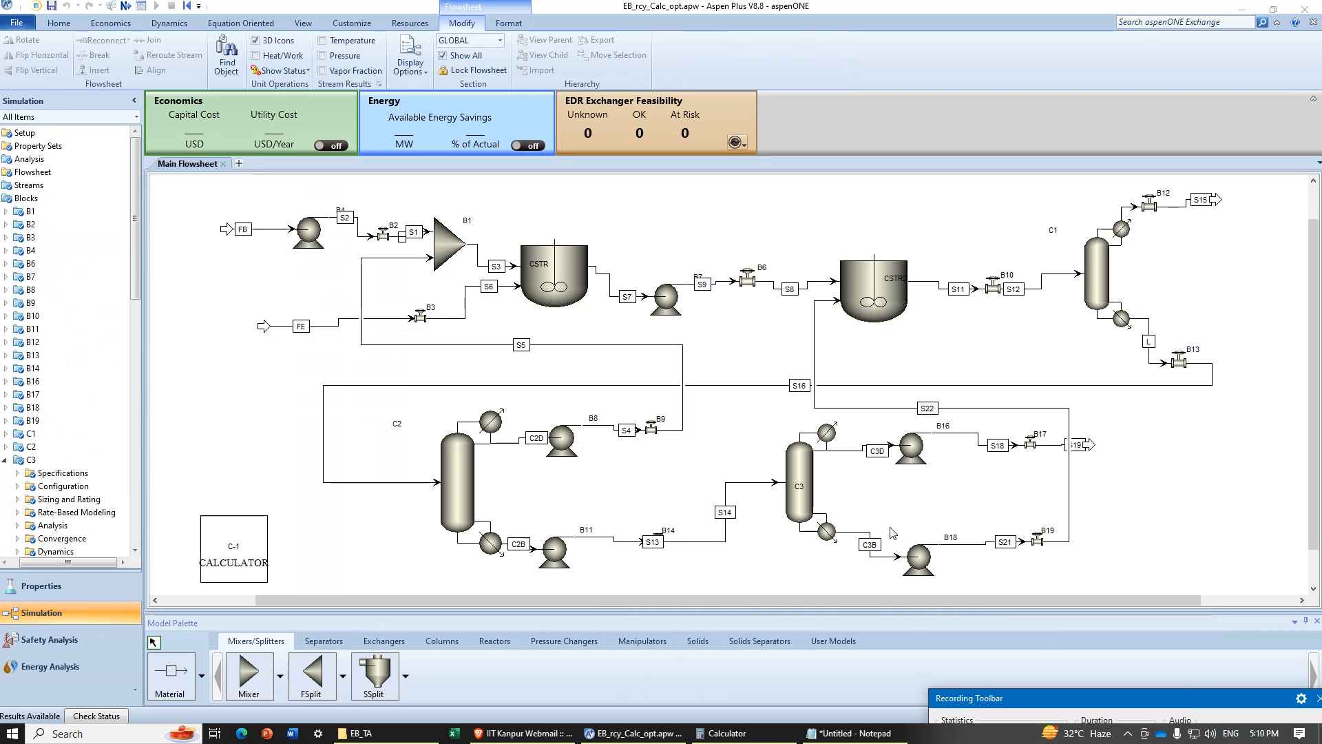
# Step: Open the CSTR block's specifications, and in Calculator multiply its reactor volume, 200, by 2 and divide the product by π
pyautogui.click(568, 277)
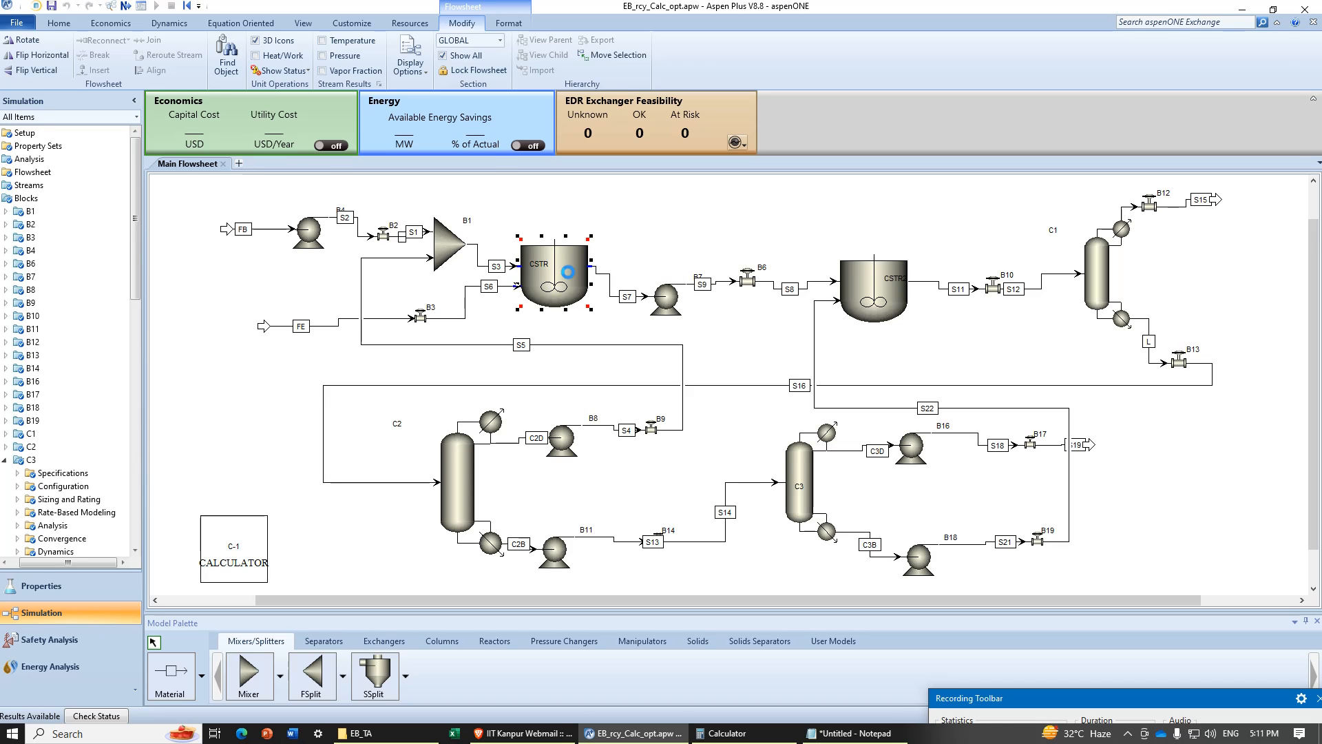
pyautogui.doubleClick(568, 277)
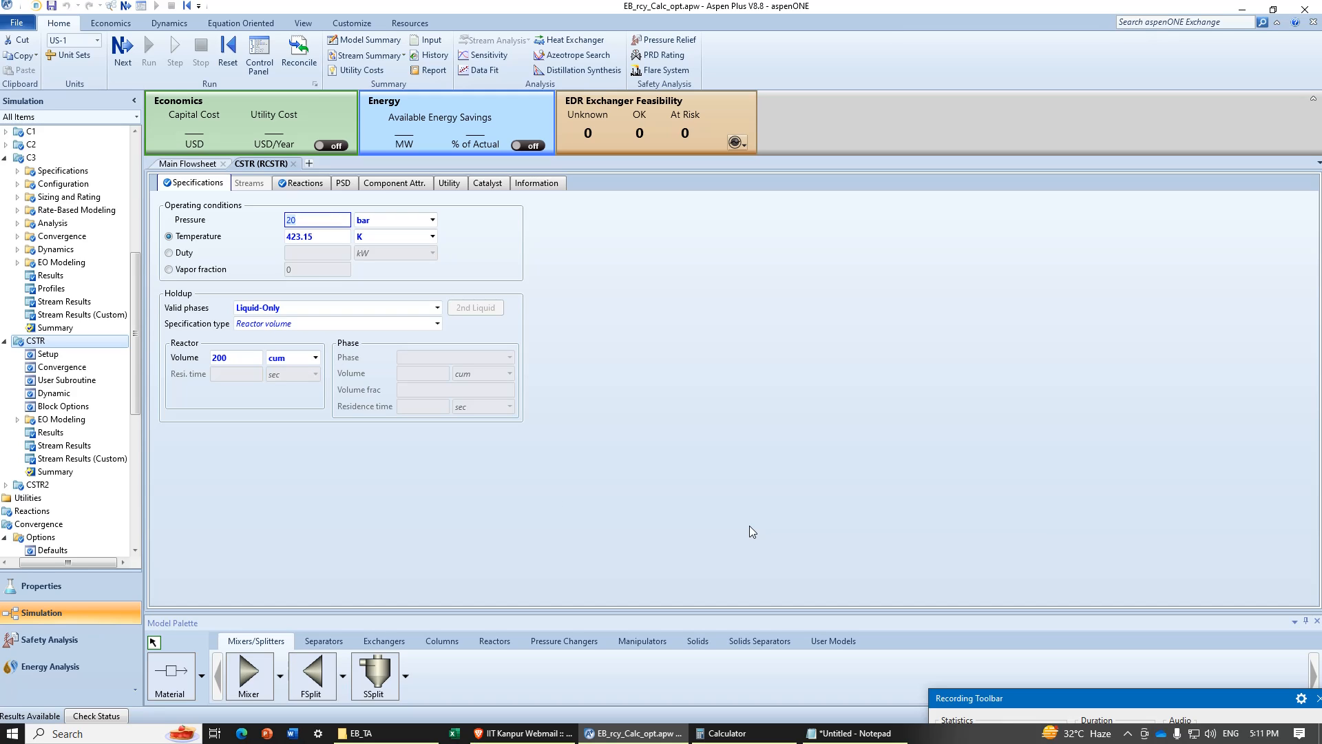
pyautogui.click(720, 733)
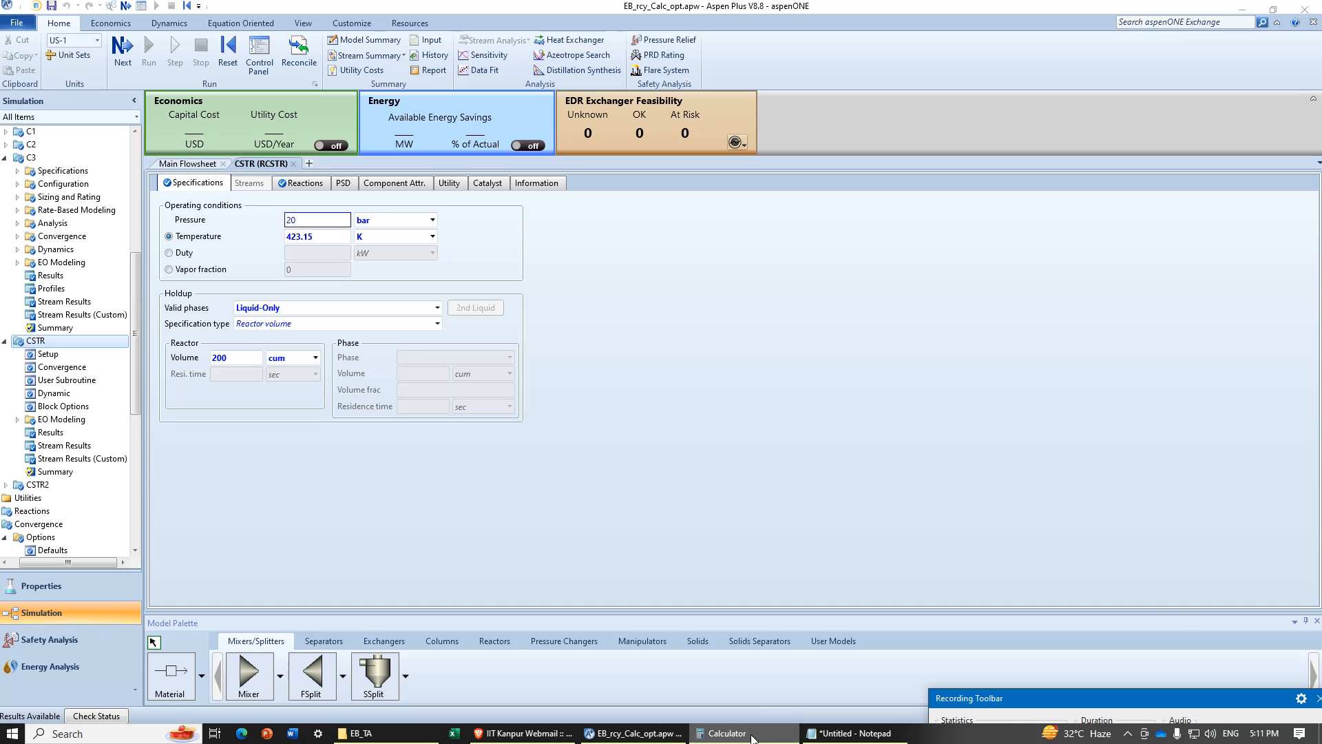
pyautogui.write('200')
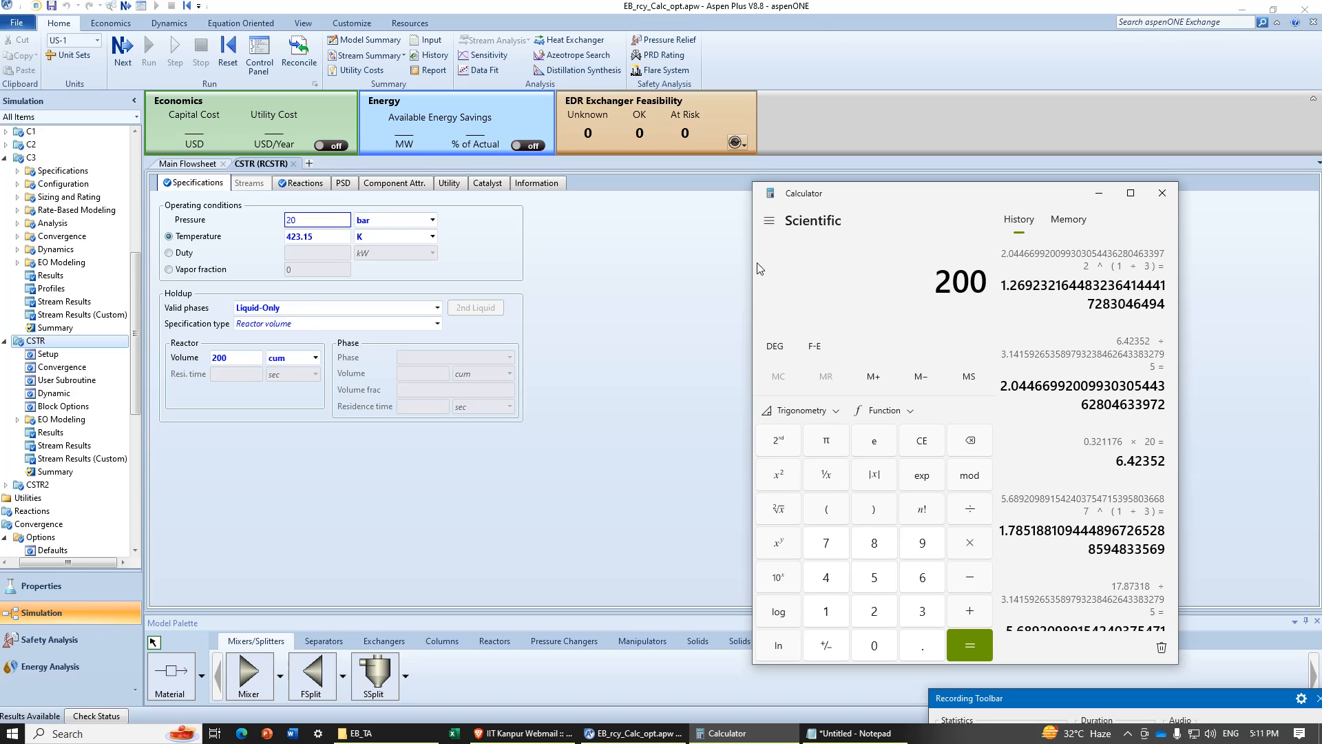
pyautogui.write('*2')
pyautogui.press('Return')
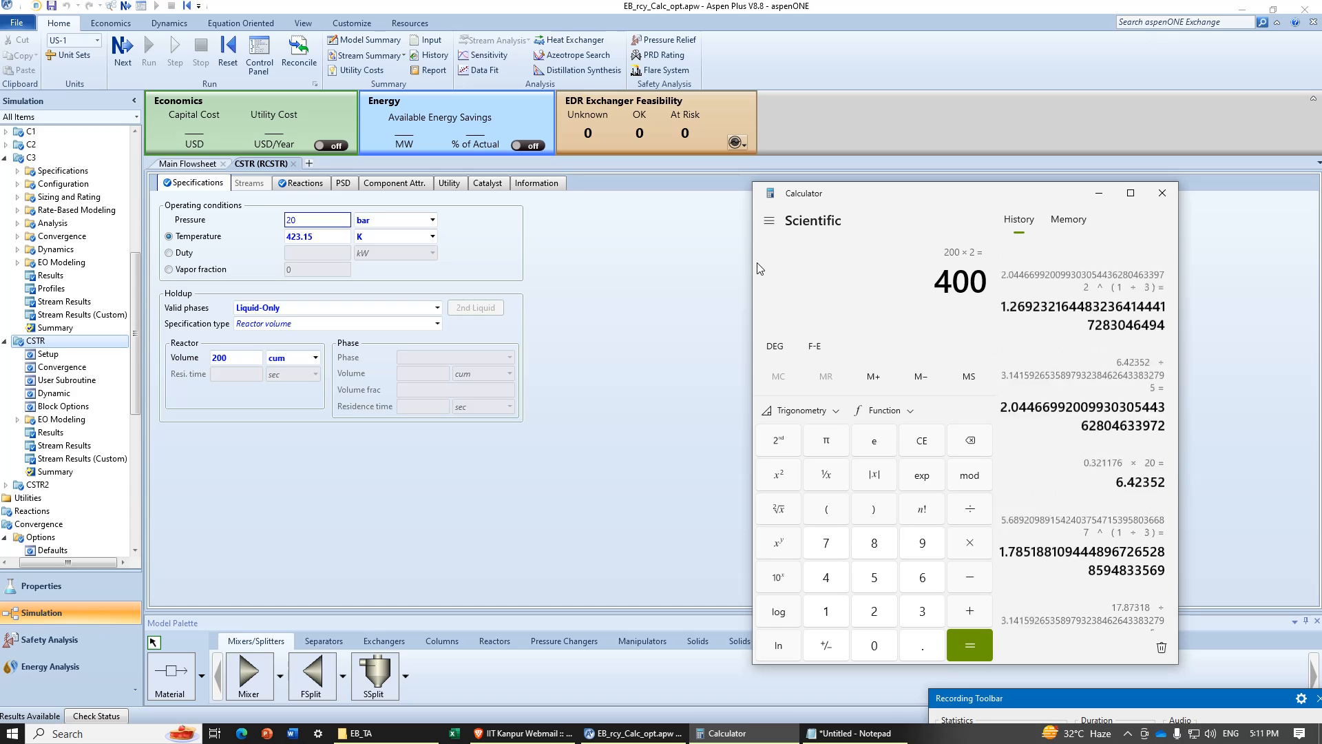
pyautogui.write('/')
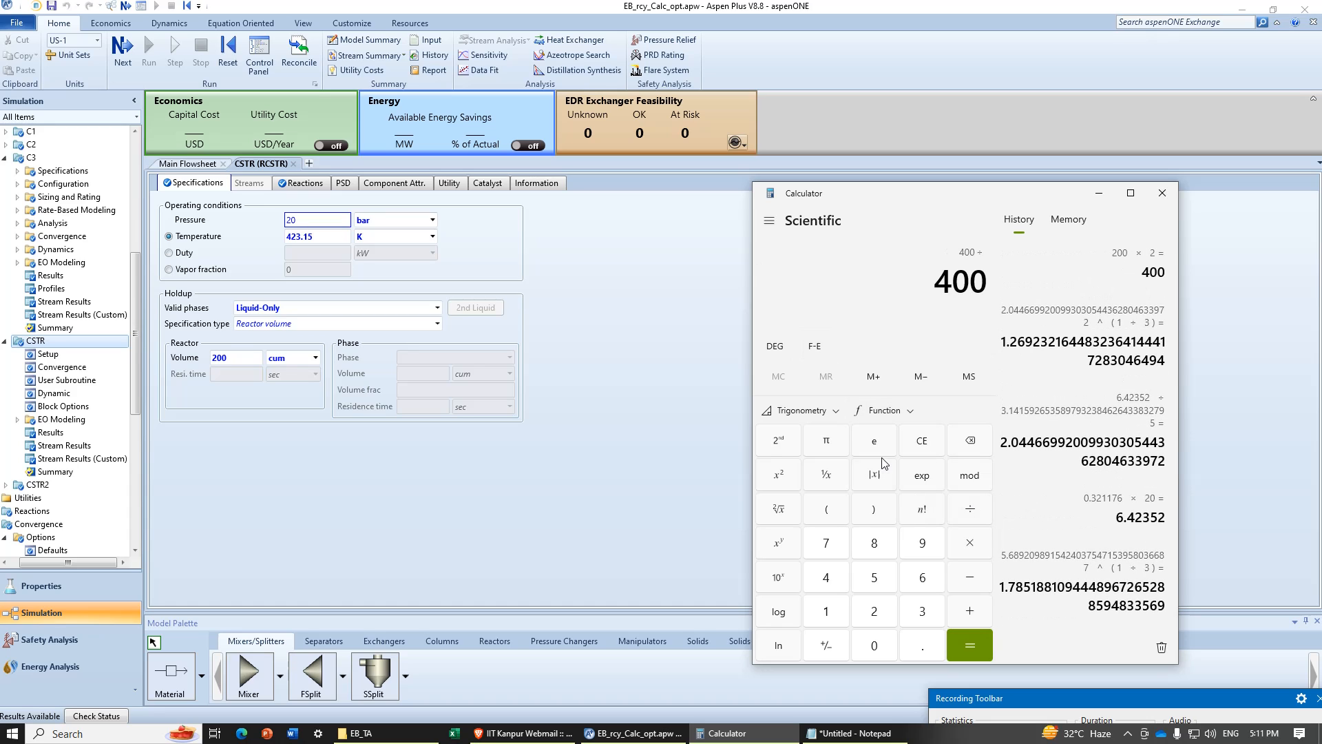
pyautogui.click(832, 446)
pyautogui.click(954, 629)
# Step: Raise the quotient for the CSTR volume to the power of 1÷3 in Calculator
pyautogui.click(792, 555)
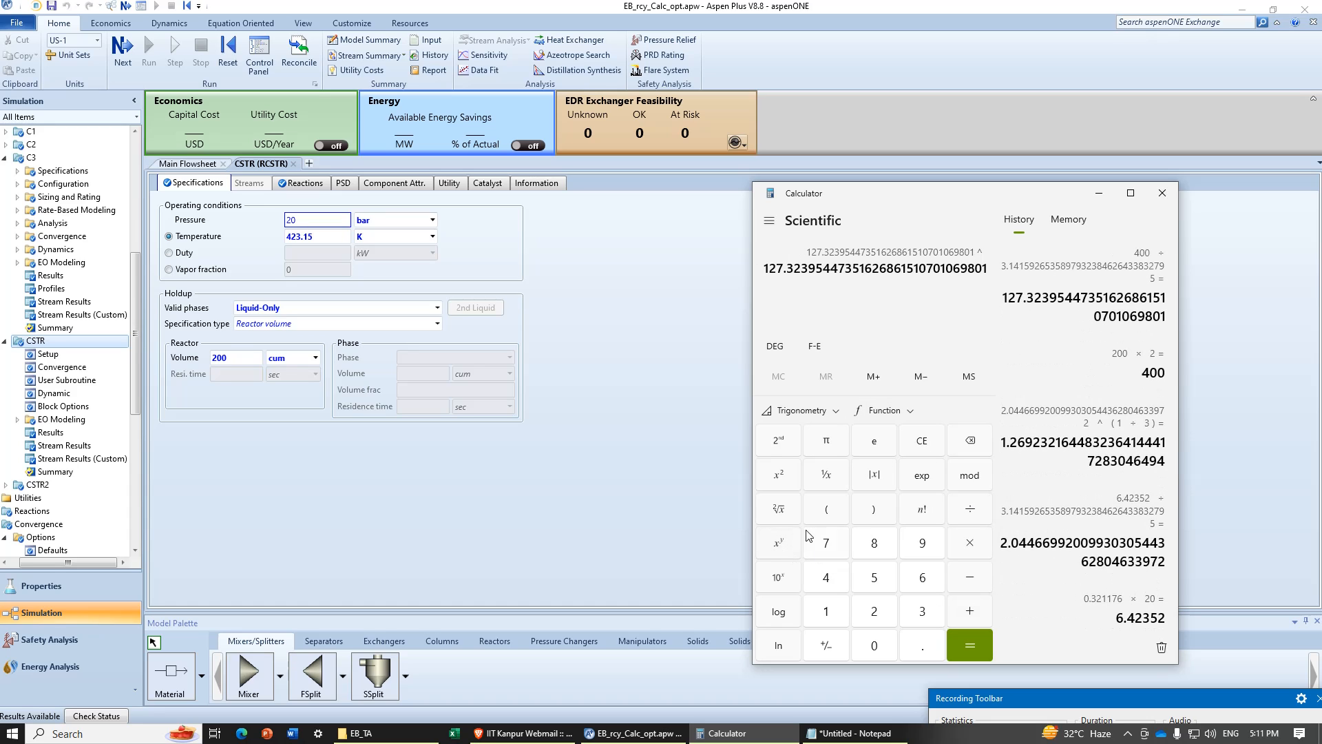
pyautogui.click(838, 511)
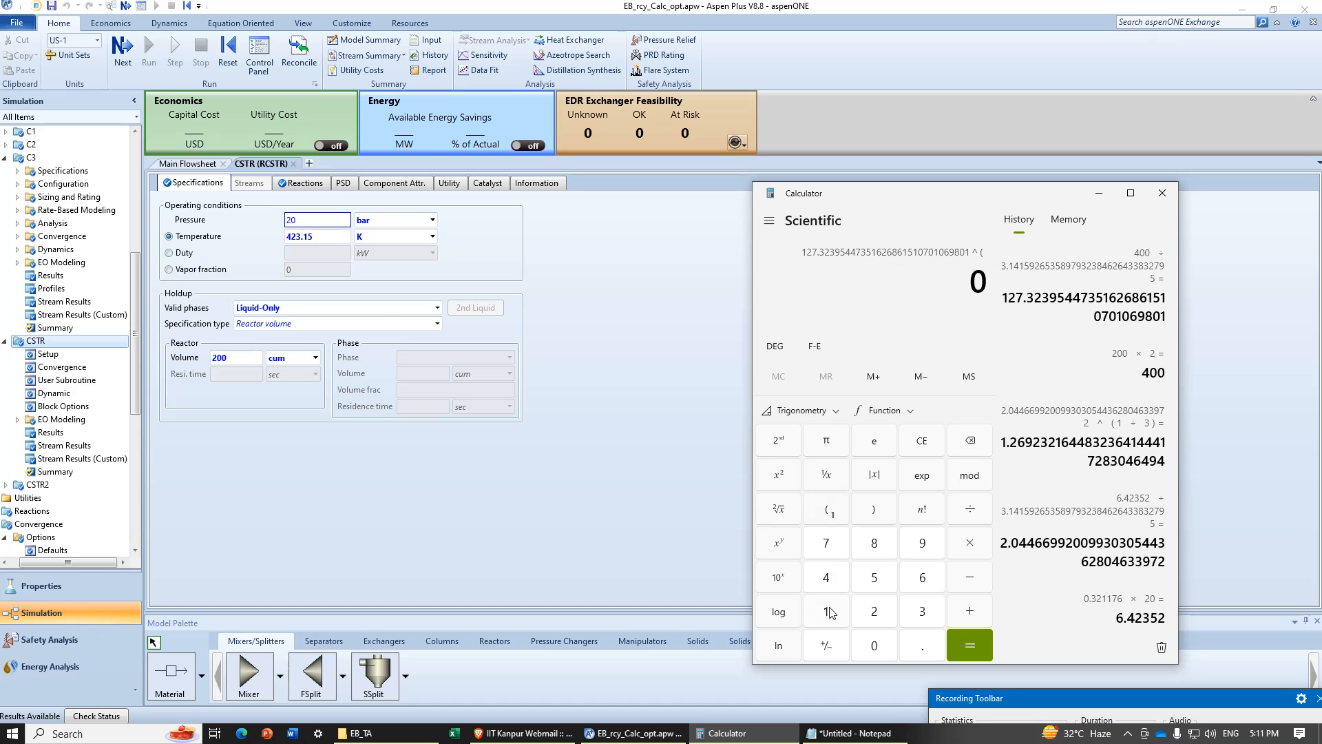
pyautogui.click(832, 613)
pyautogui.click(971, 513)
pyautogui.click(923, 611)
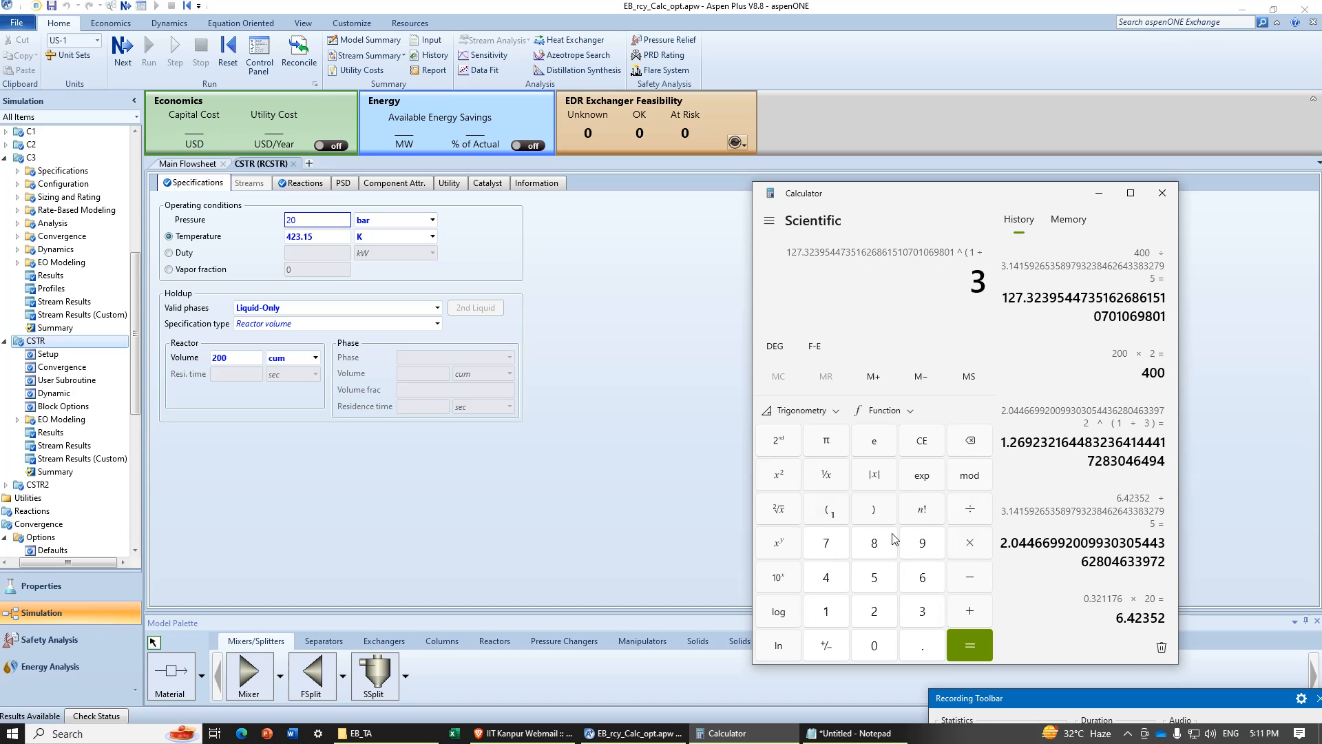
pyautogui.click(874, 509)
pyautogui.click(972, 647)
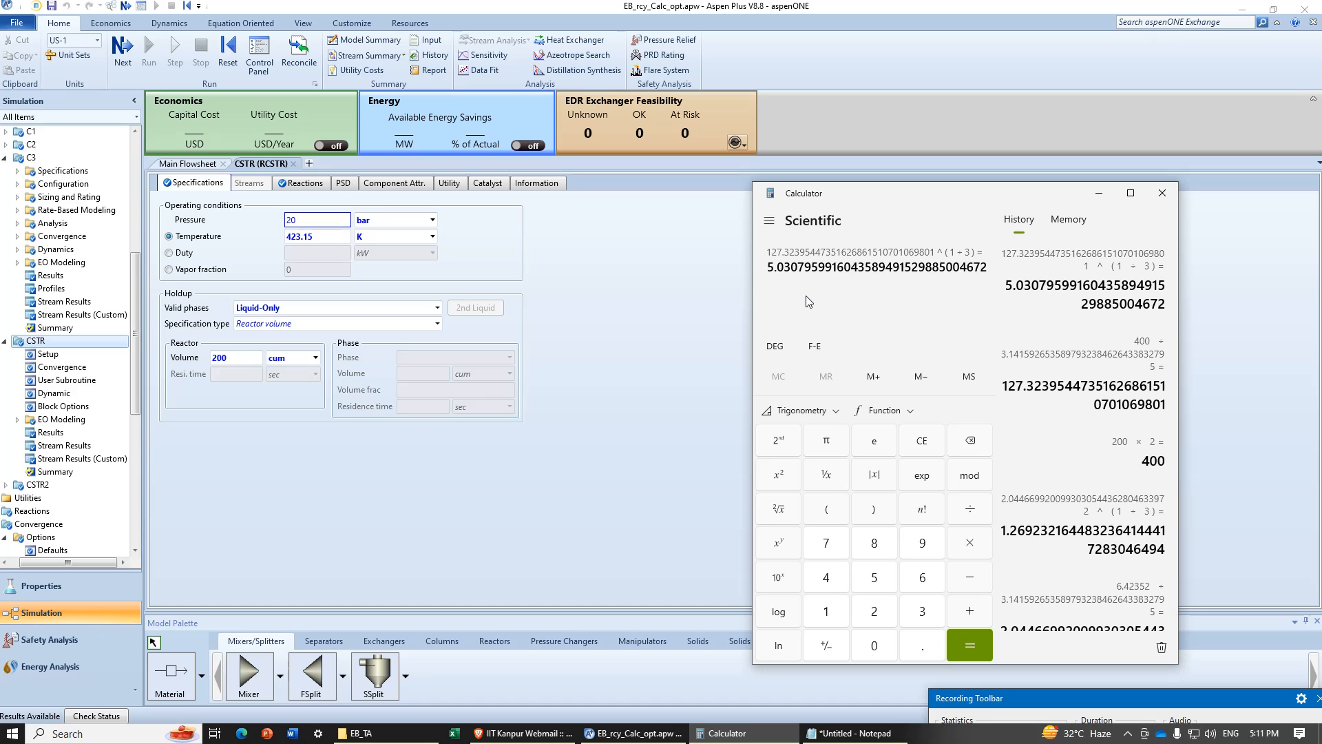
# Step: Record D=5.03 under a CSTR heading in Notepad, and minimize Notepad and Calculator
pyautogui.click(854, 733)
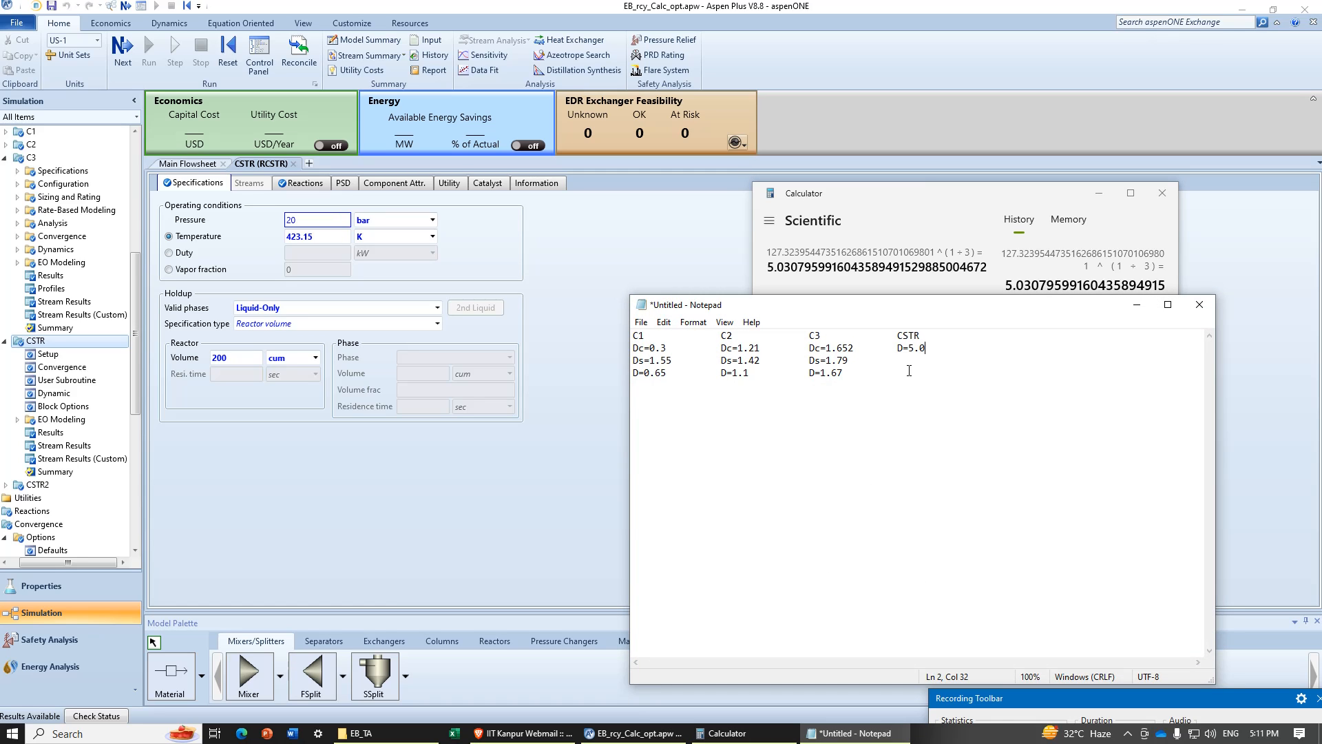
pyautogui.write('D=5.03')
pyautogui.click(1134, 307)
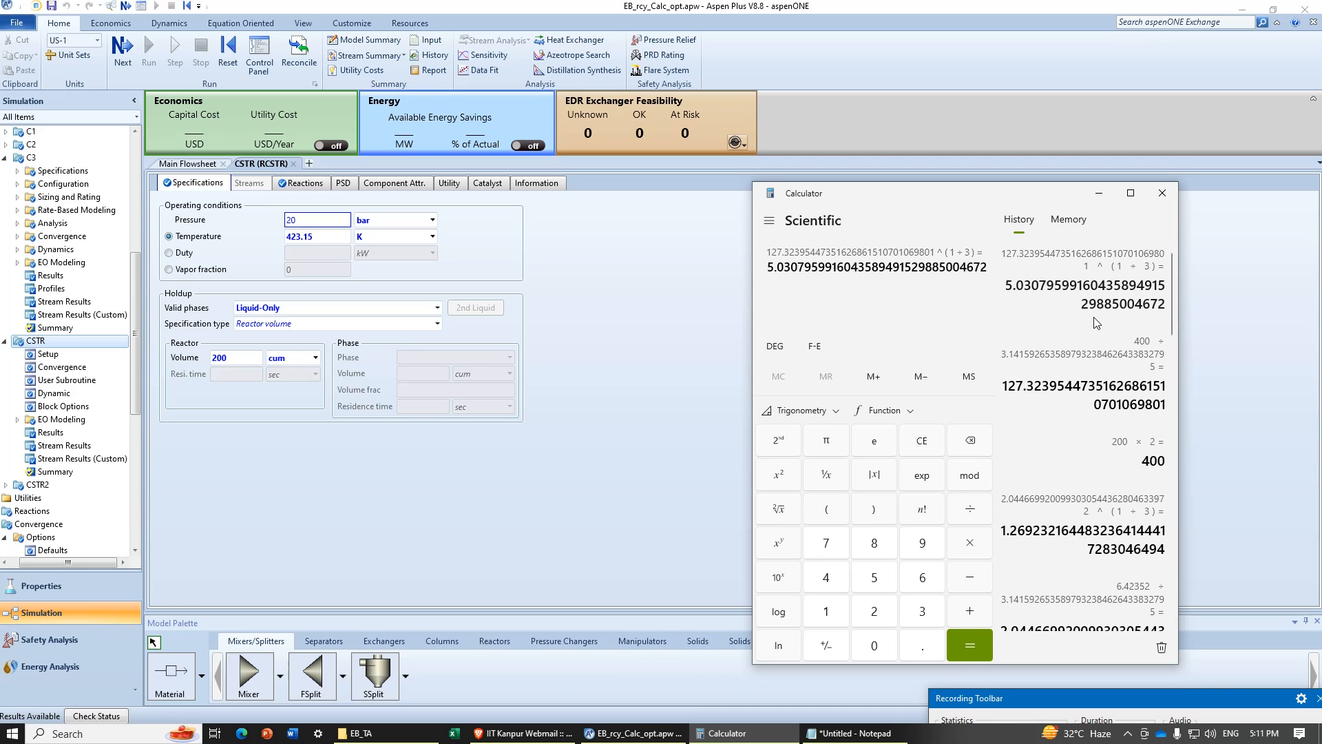
pyautogui.click(1099, 193)
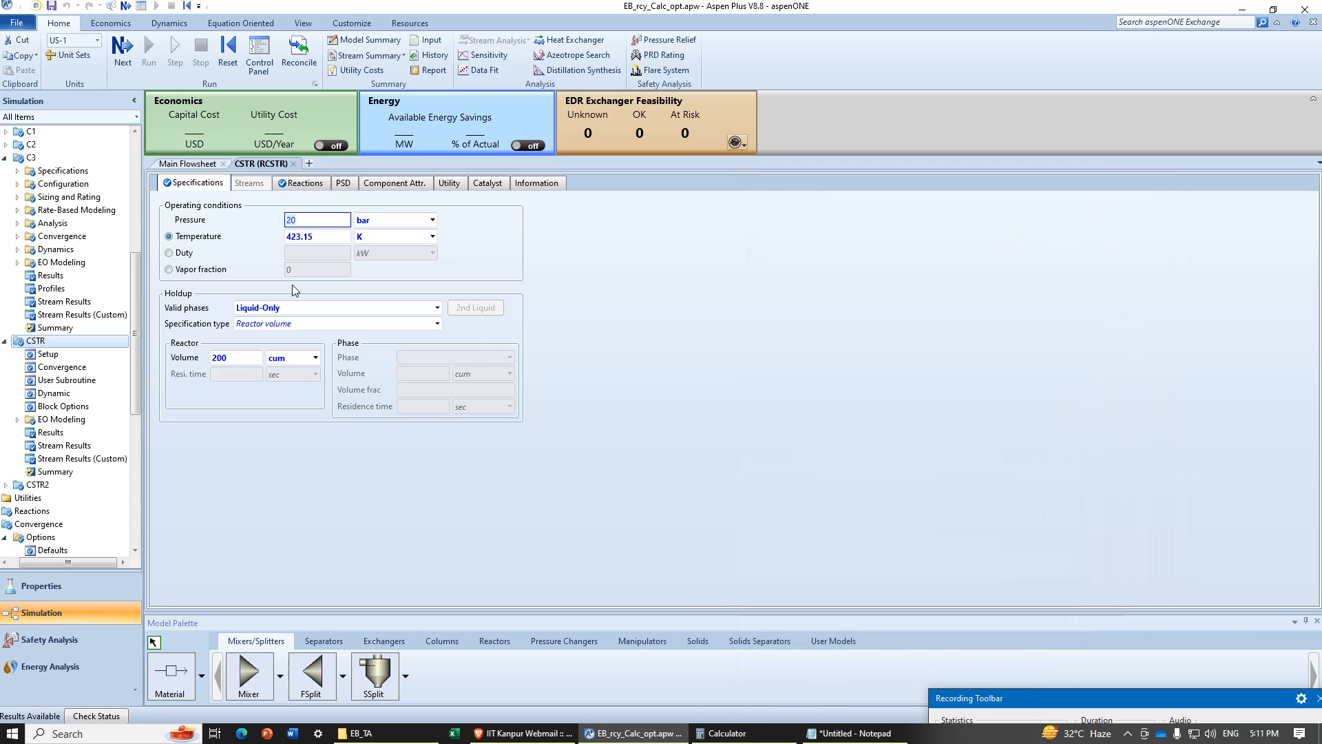
# Step: Close the CSTR form and turn on Dynamic Mode for the simulation
pyautogui.click(294, 164)
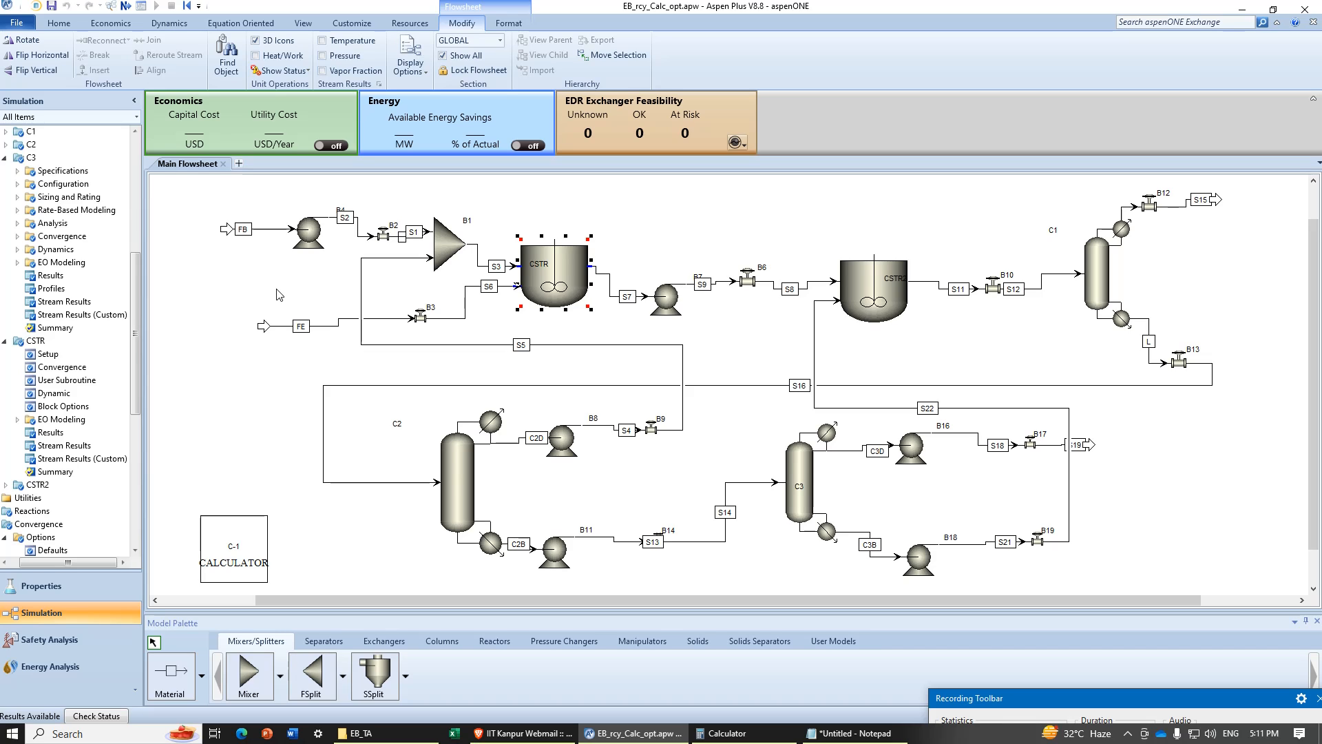
pyautogui.moveTo(1094, 709); pyautogui.dragTo(1087, 633)
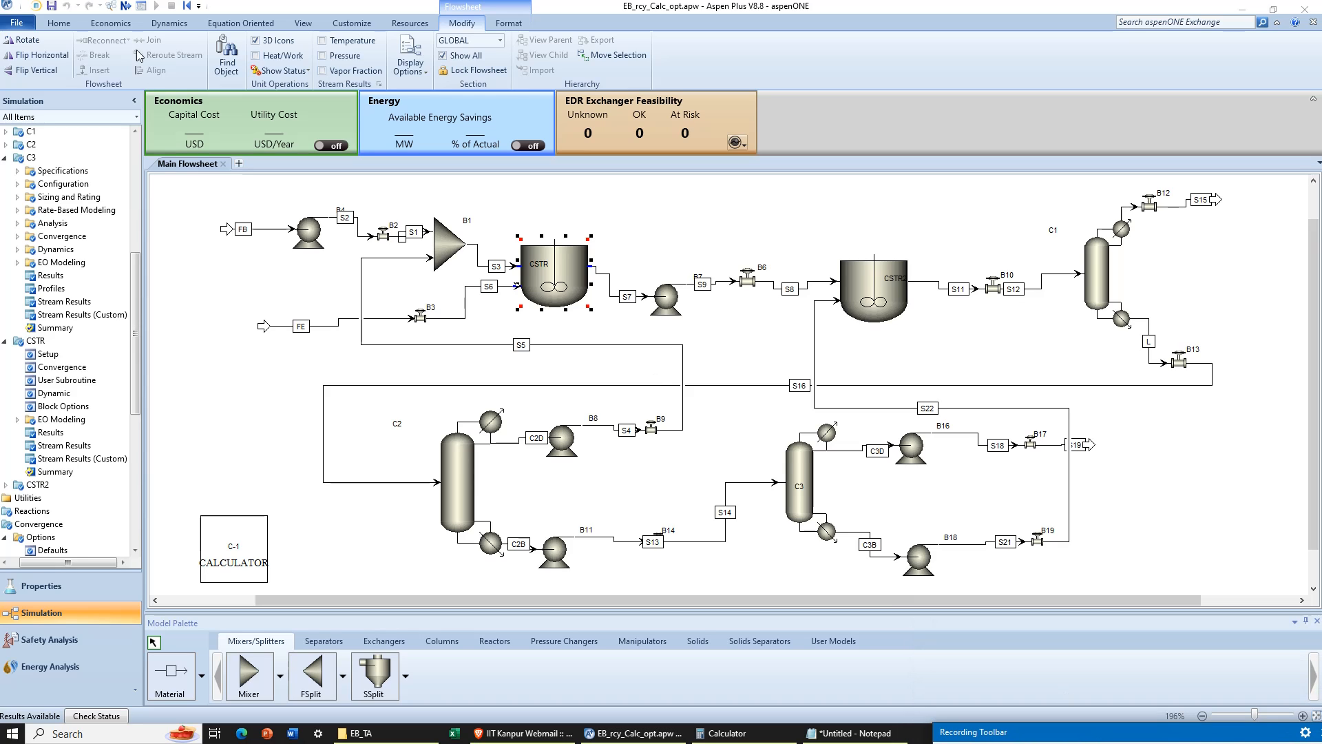
pyautogui.click(169, 24)
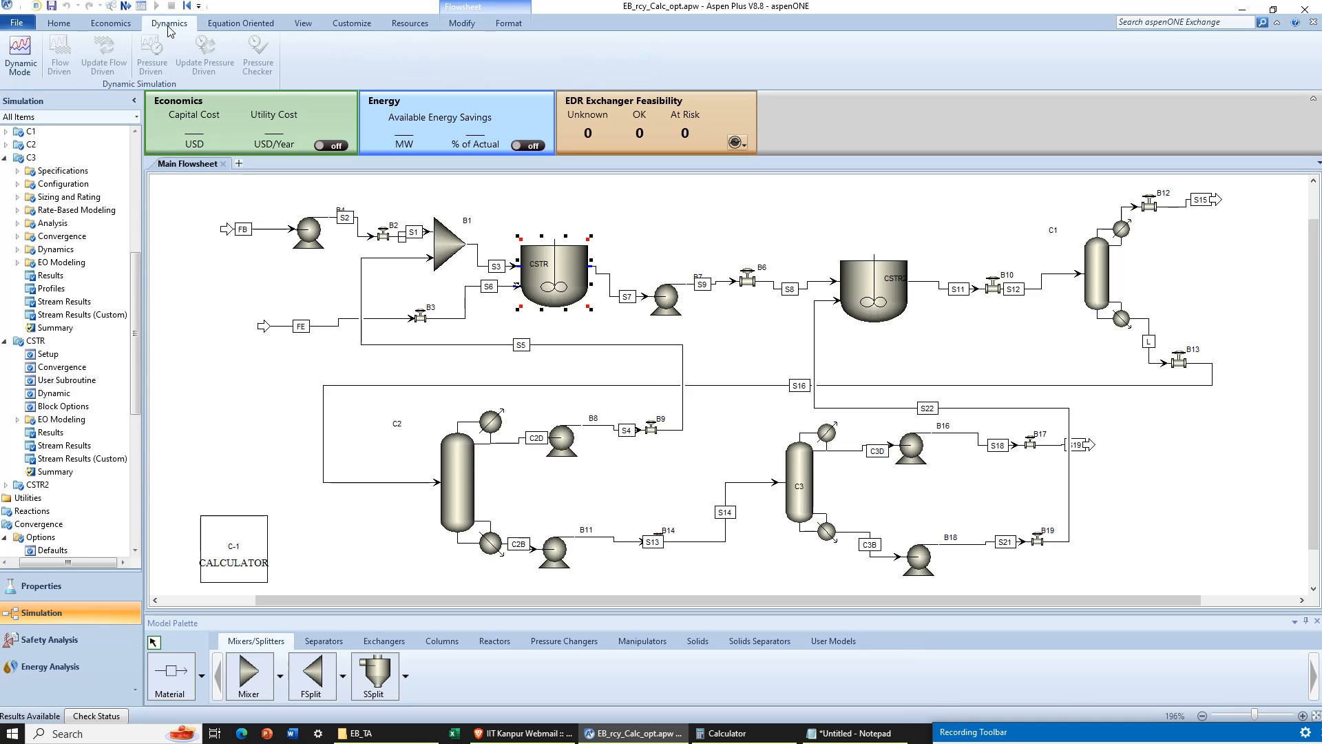
pyautogui.click(16, 53)
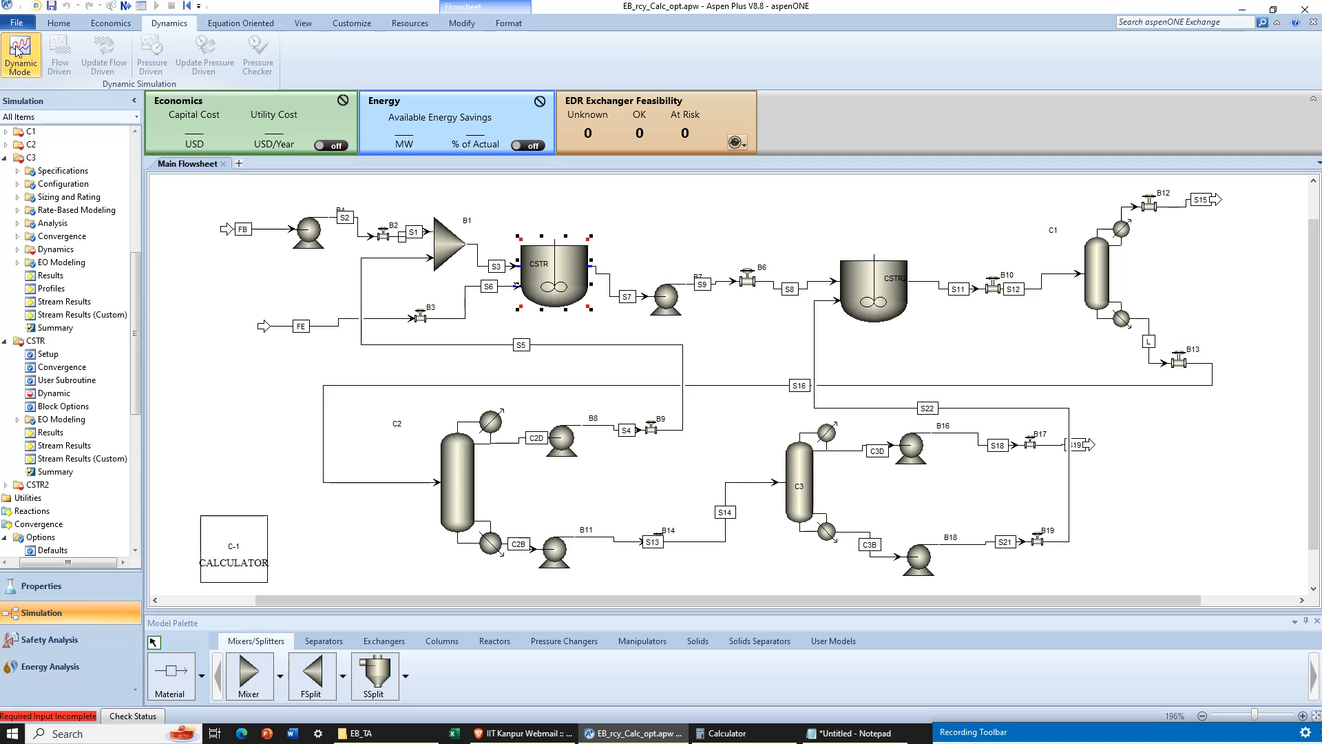
# Step: Find column C1 among the blocks and open its Dynamics form
pyautogui.scroll(2, 102, 277)
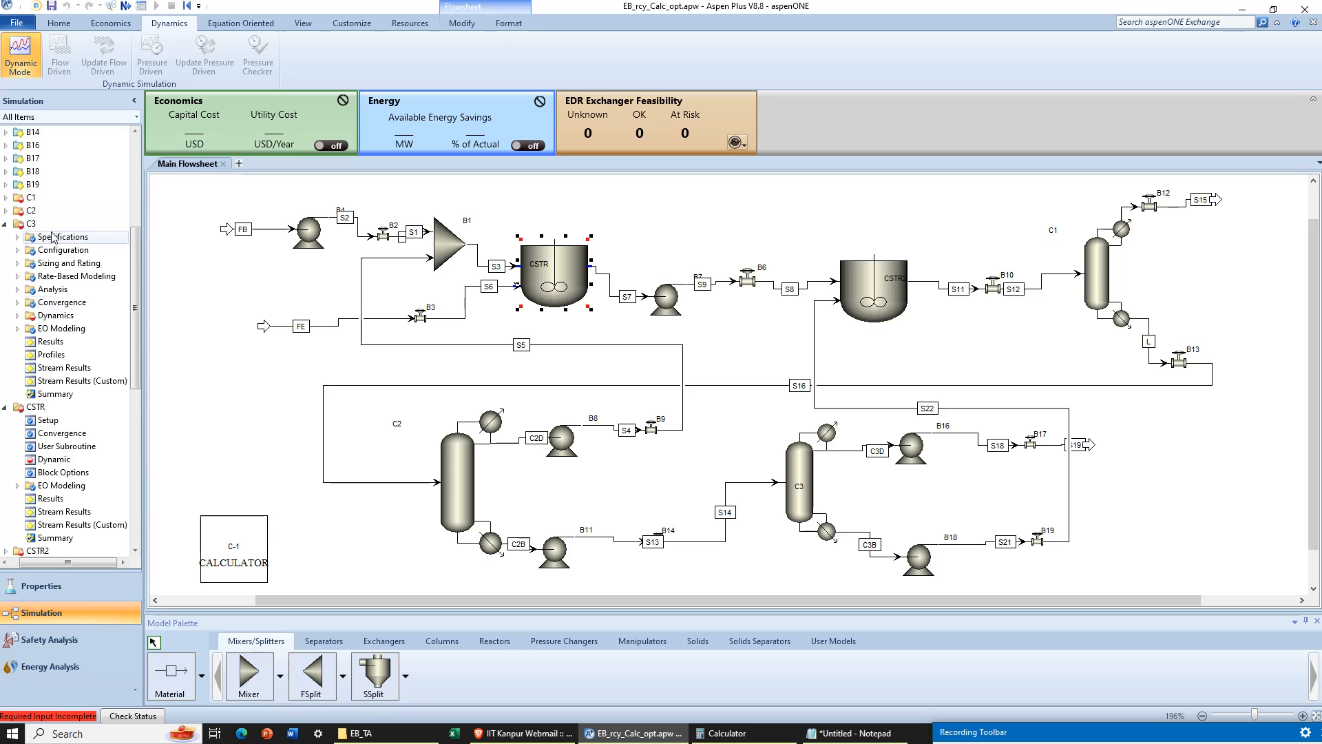
pyautogui.scroll(-1, 62, 369)
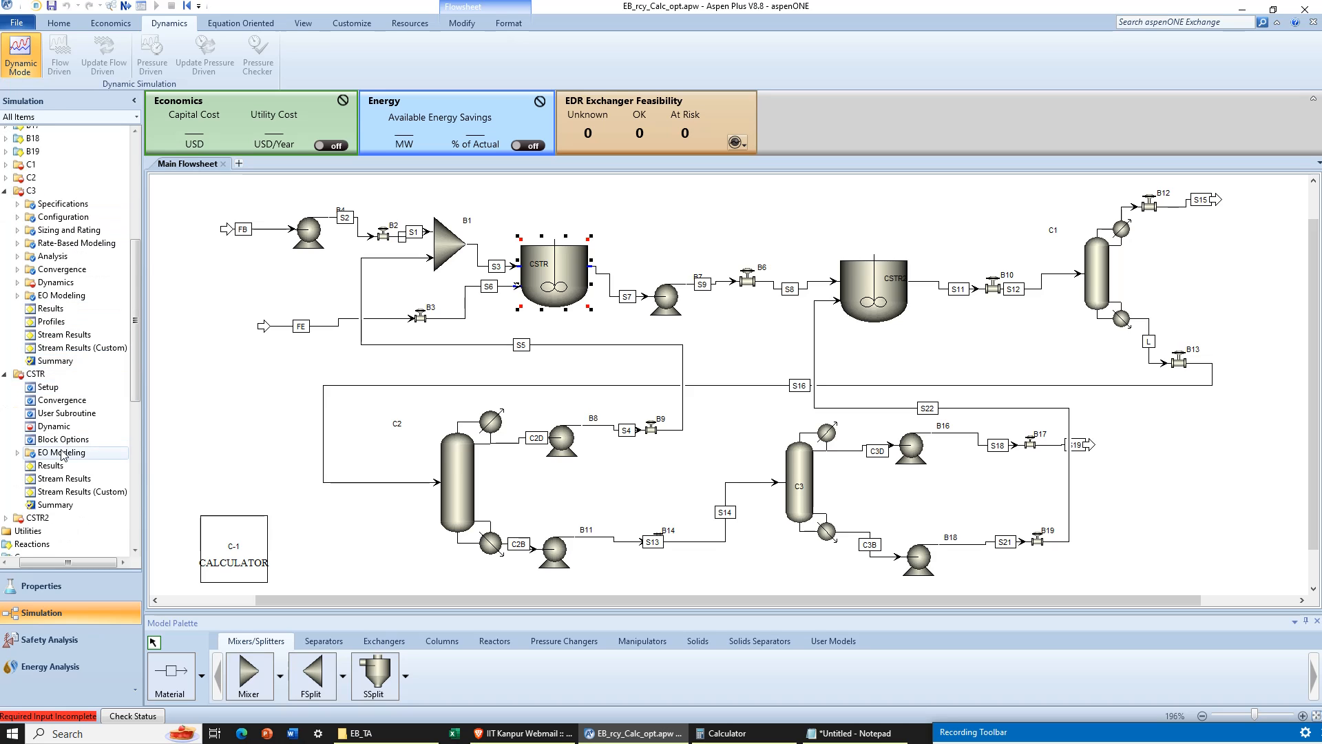
pyautogui.scroll(-1, 62, 455)
pyautogui.scroll(-4, 43, 498)
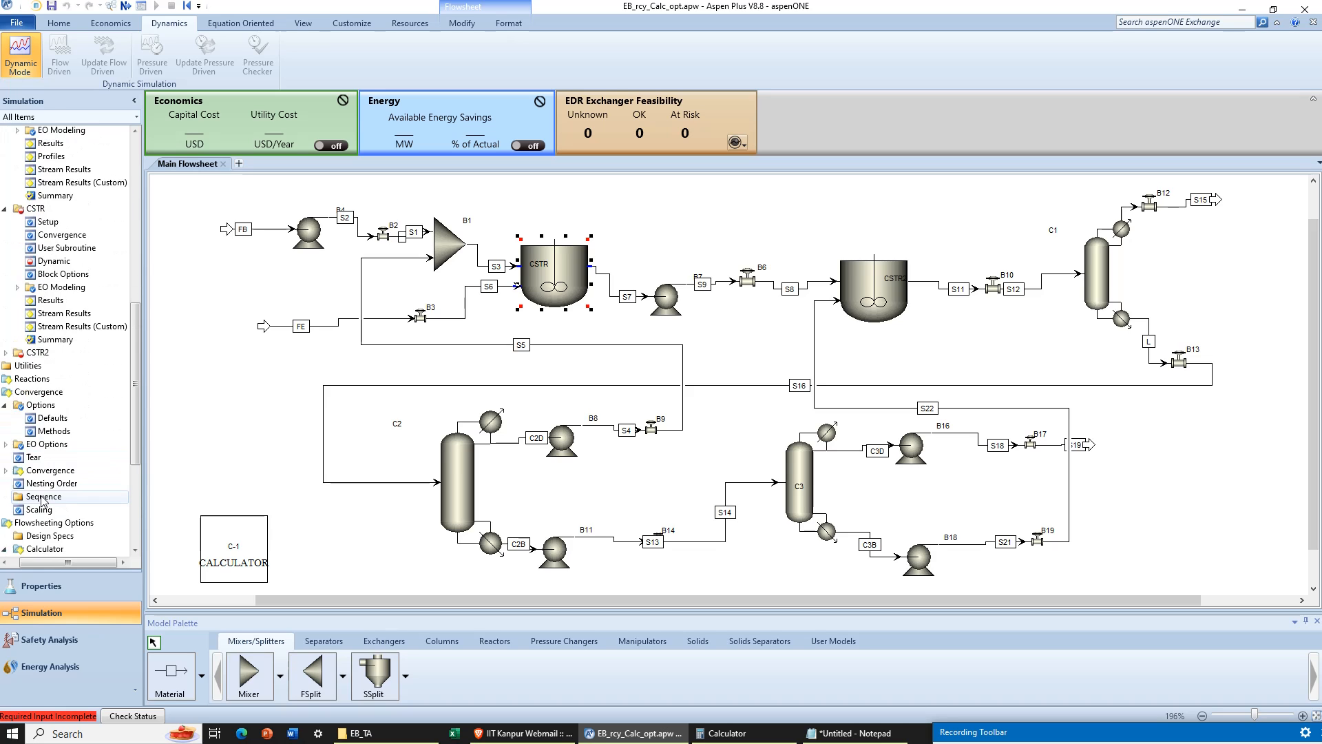
pyautogui.scroll(8, 43, 498)
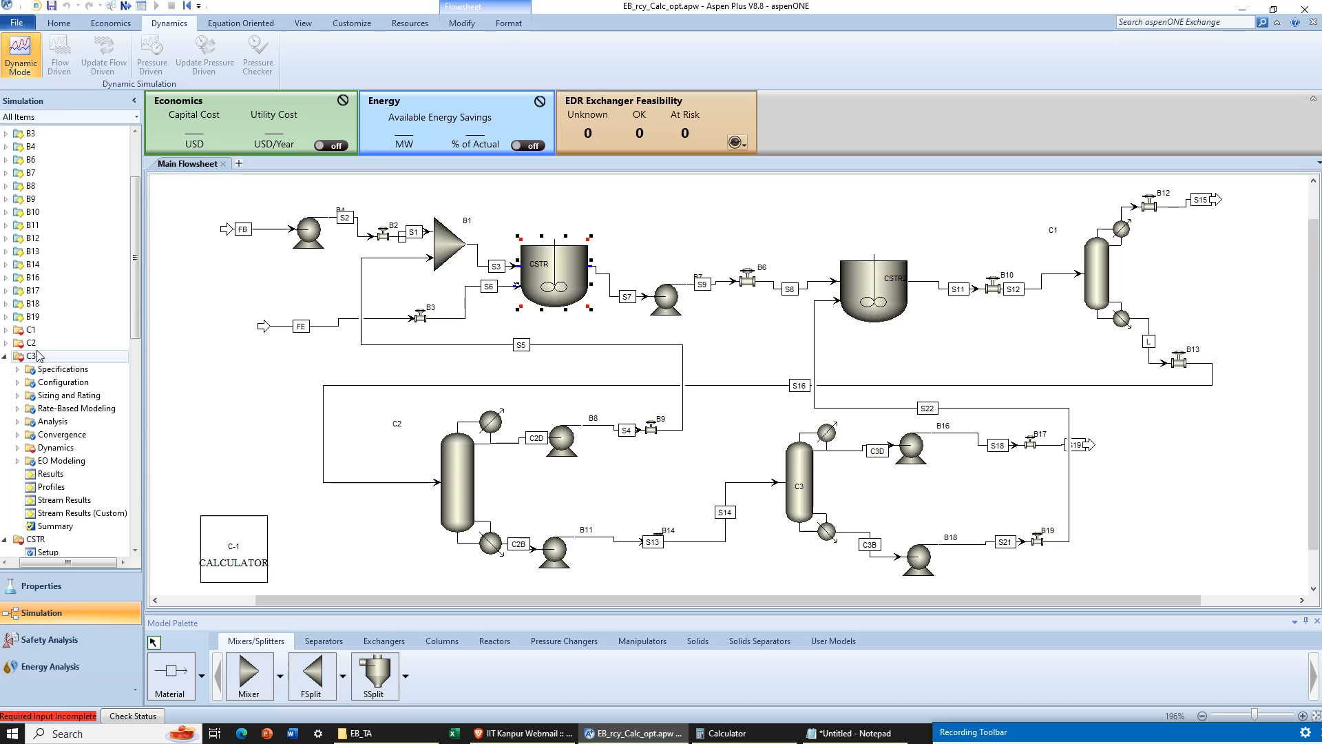
pyautogui.click(6, 330)
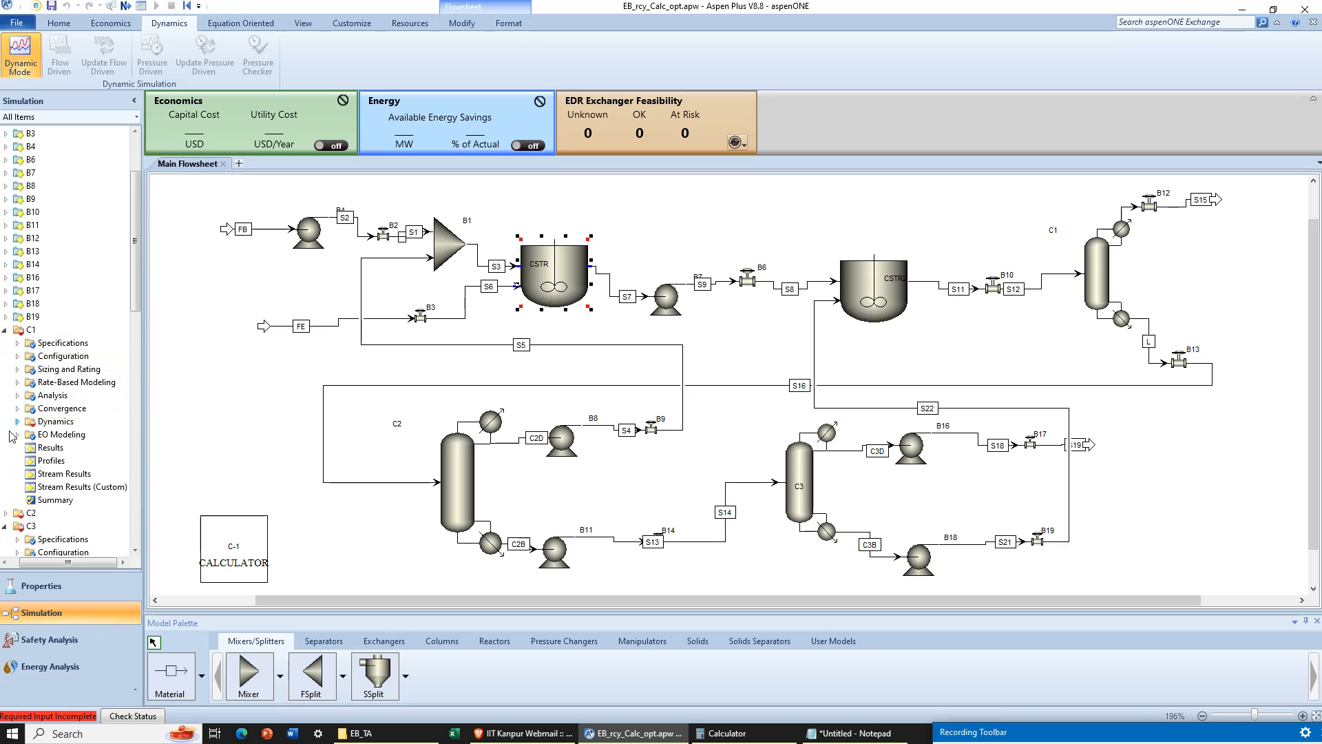
pyautogui.click(17, 421)
pyautogui.click(67, 435)
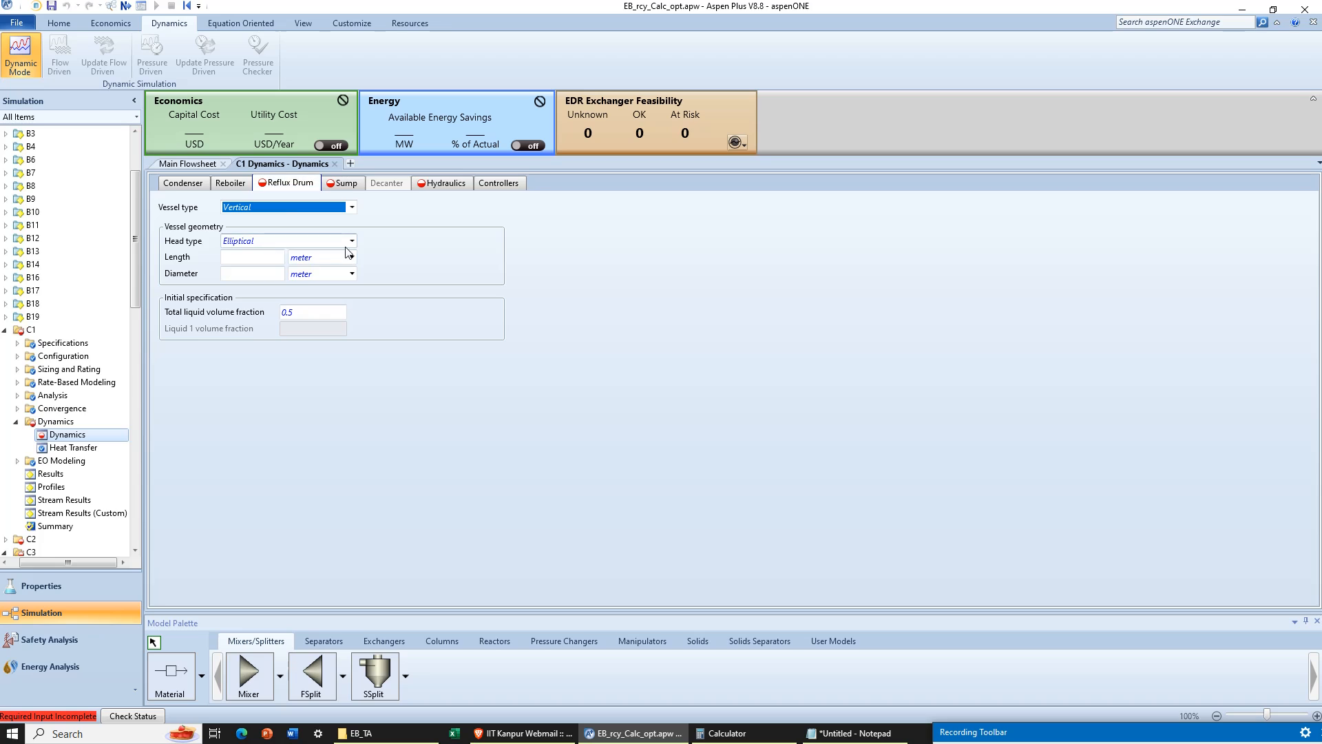
# Step: Set C1's reflux drum vessel type to Vertical and its head type to Flat
pyautogui.click(352, 209)
pyautogui.click(244, 218)
pyautogui.click(350, 209)
pyautogui.click(336, 221)
pyautogui.click(358, 209)
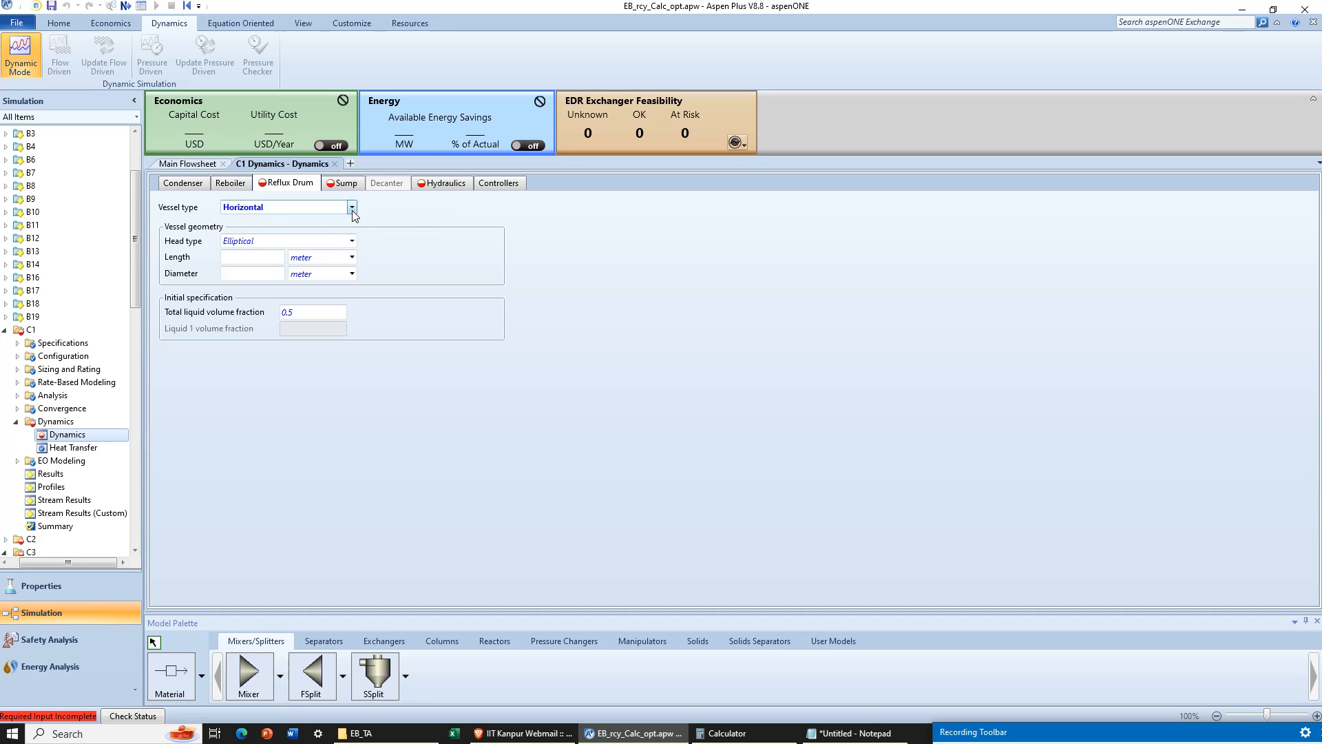
pyautogui.click(352, 208)
pyautogui.click(334, 236)
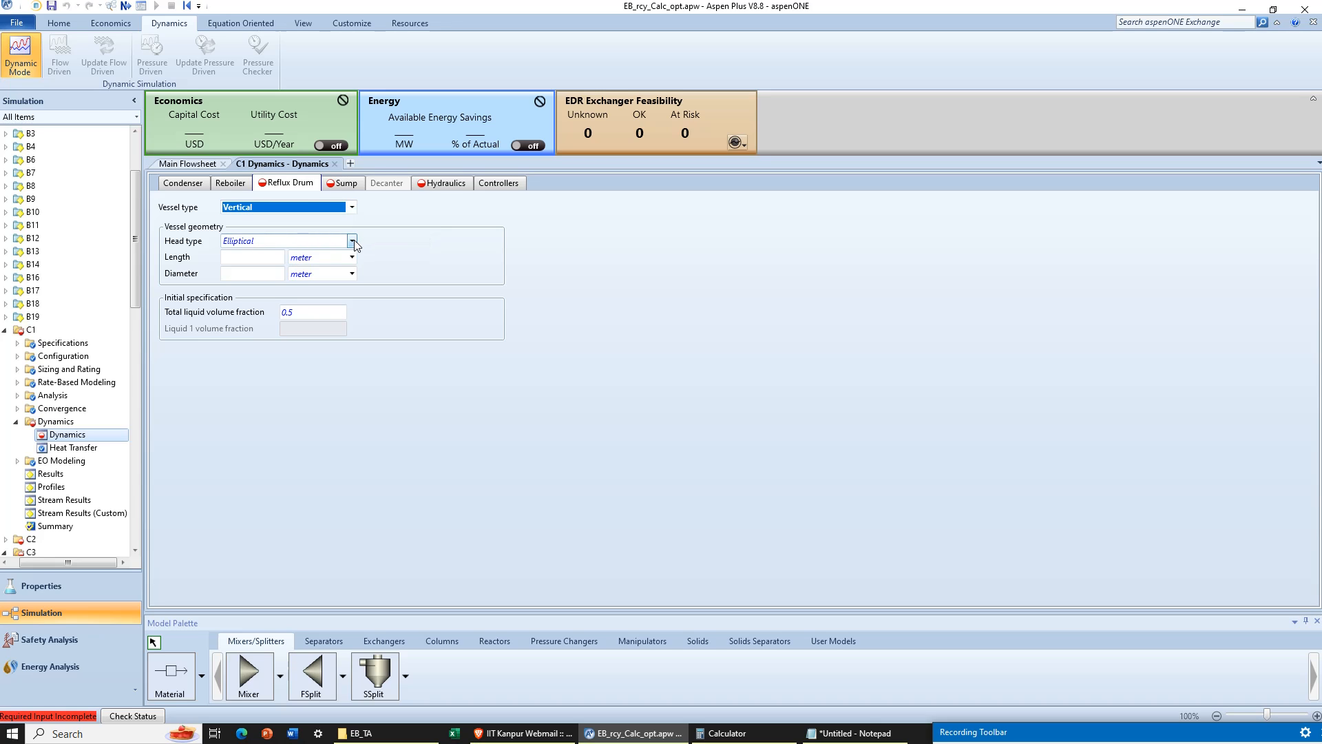
pyautogui.click(352, 241)
pyautogui.click(265, 281)
# Step: Set C1's reflux drum diameter to 0.3 meter, using the Dc value noted in Notepad, and fill in its length
pyautogui.click(263, 260)
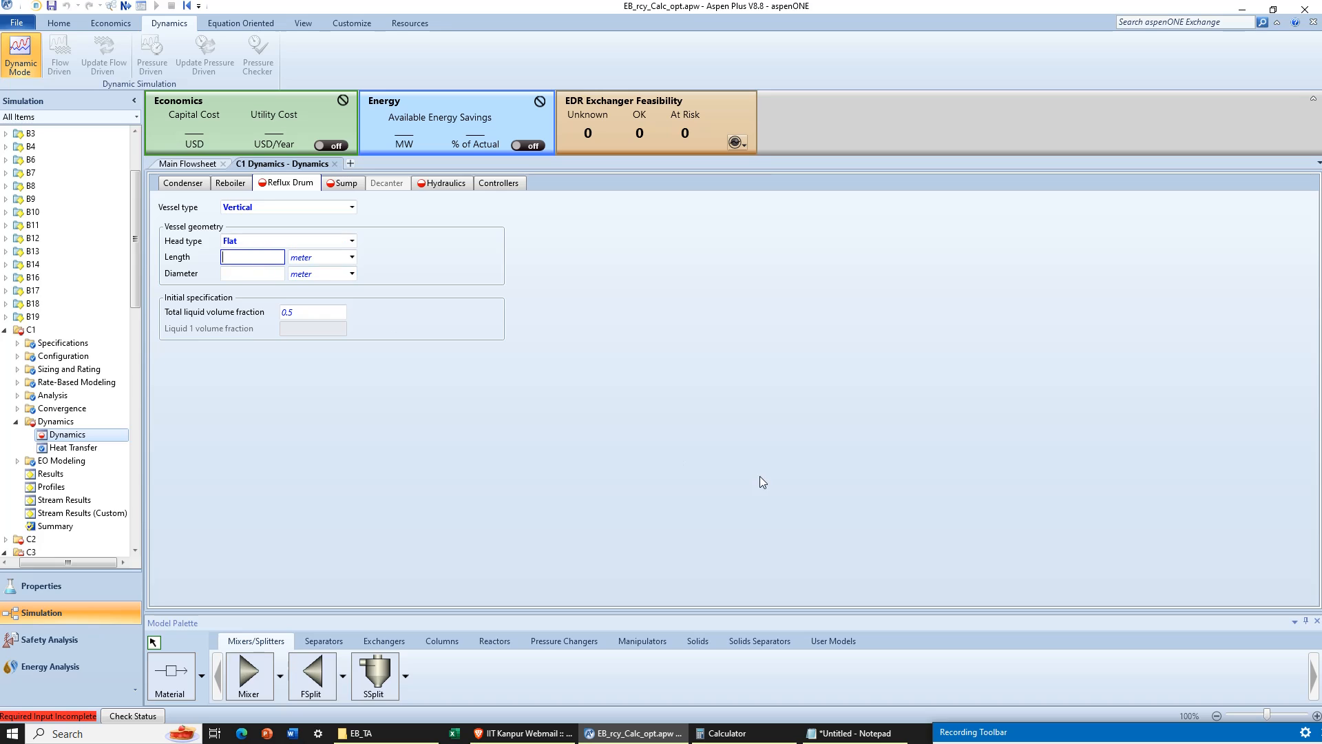
pyautogui.click(843, 732)
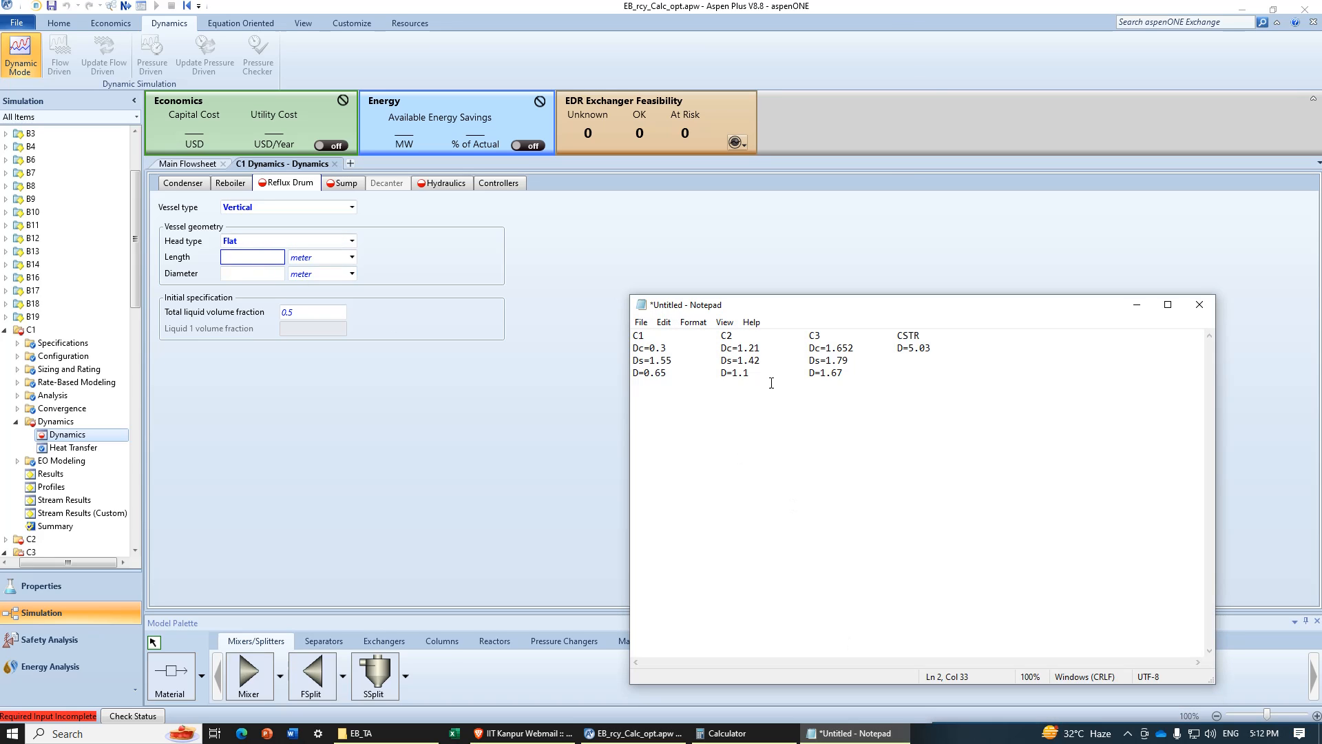
pyautogui.click(252, 277)
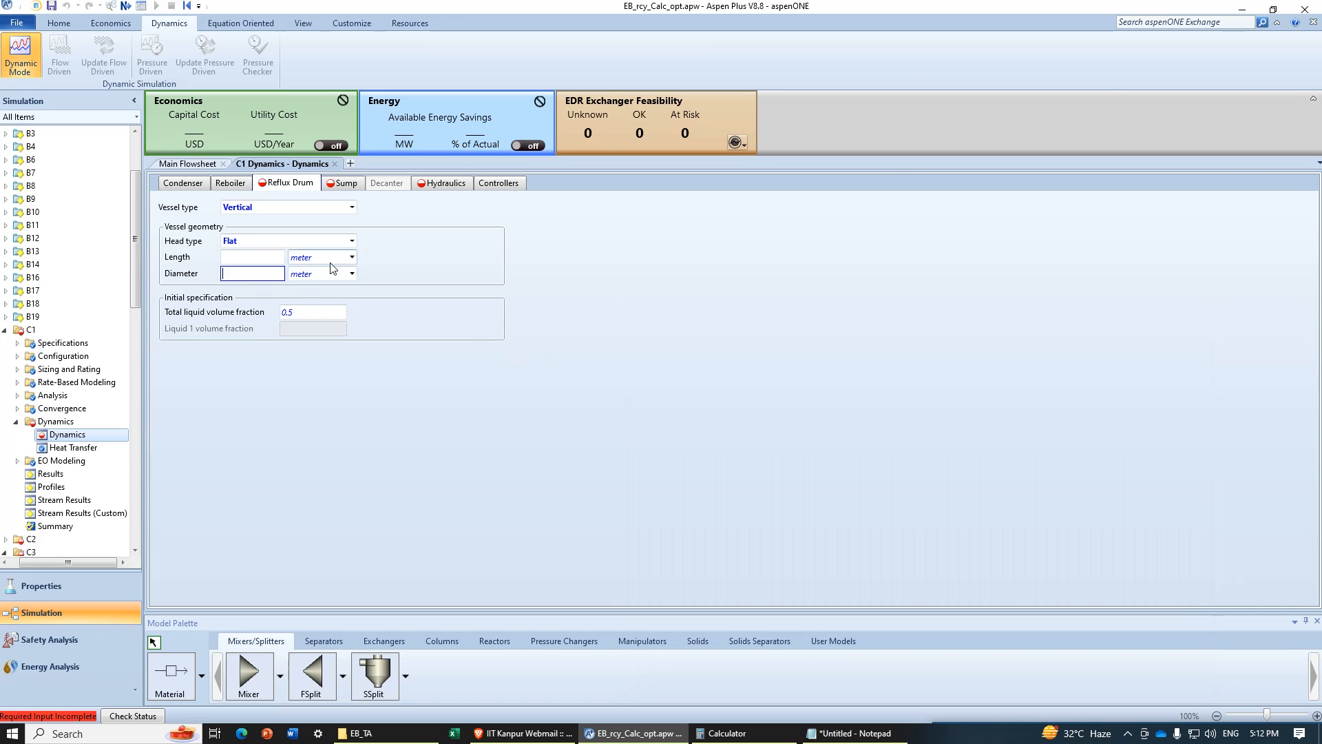
pyautogui.write('0.3')
pyautogui.click(254, 257)
pyautogui.click(641, 398)
# Step: Give C1's sump a Flat head, a diameter of 1.55 meter from the Ds value noted in Notepad, and a height of 3.1 meter
pyautogui.click(353, 187)
pyautogui.click(347, 219)
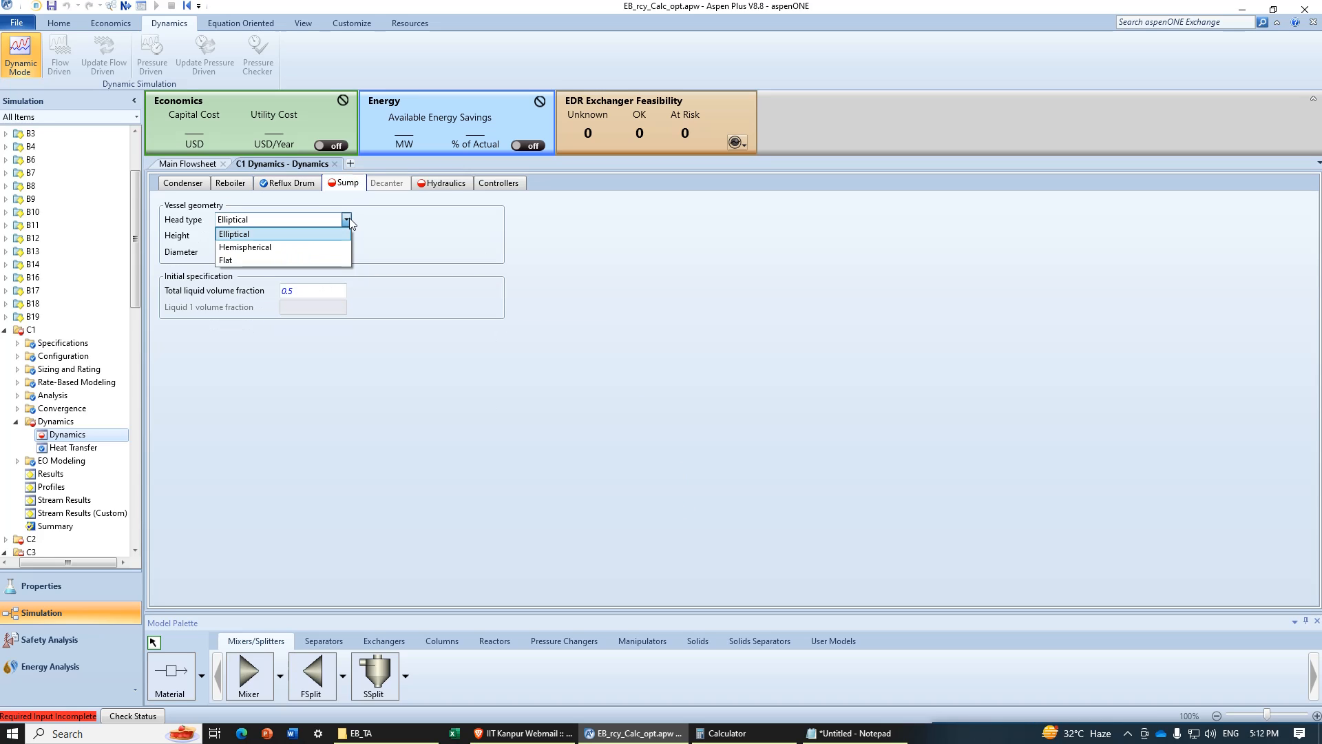
pyautogui.click(289, 259)
pyautogui.click(252, 236)
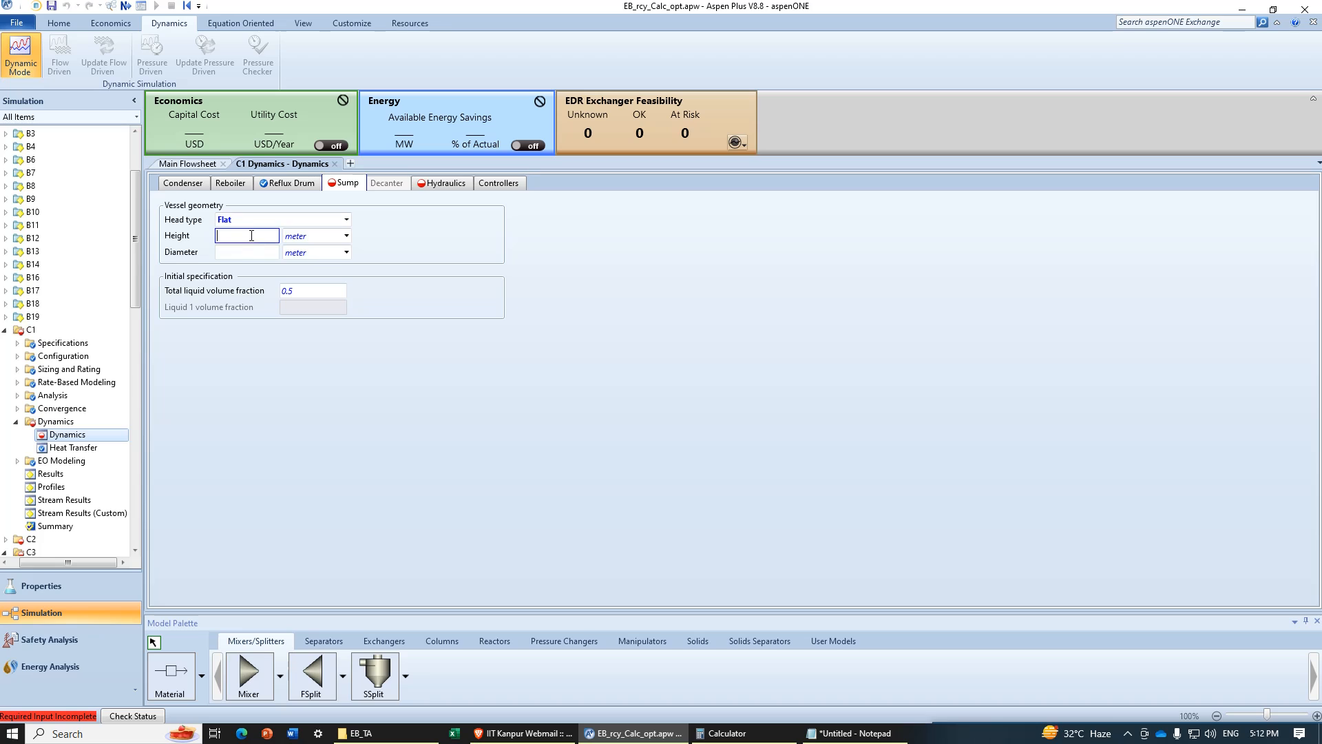
pyautogui.click(238, 259)
pyautogui.click(876, 734)
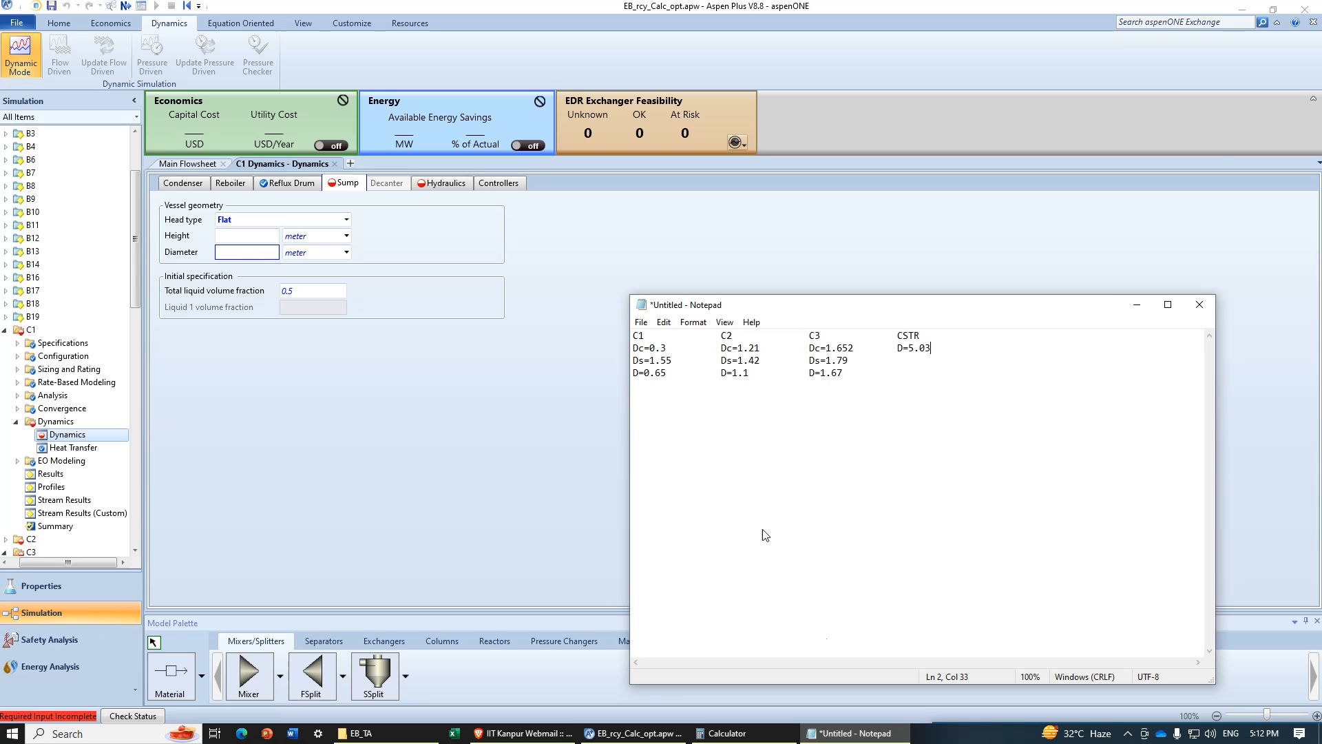
pyautogui.click(239, 252)
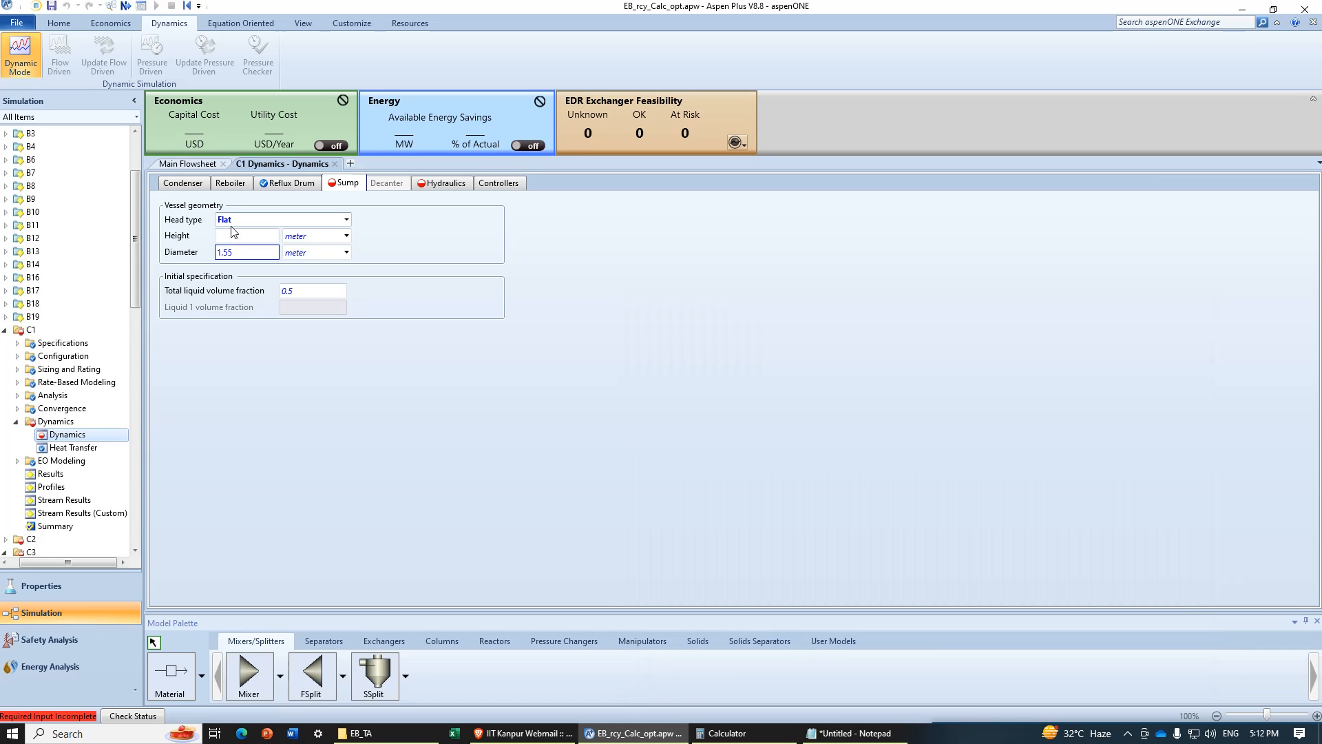
pyautogui.click(241, 236)
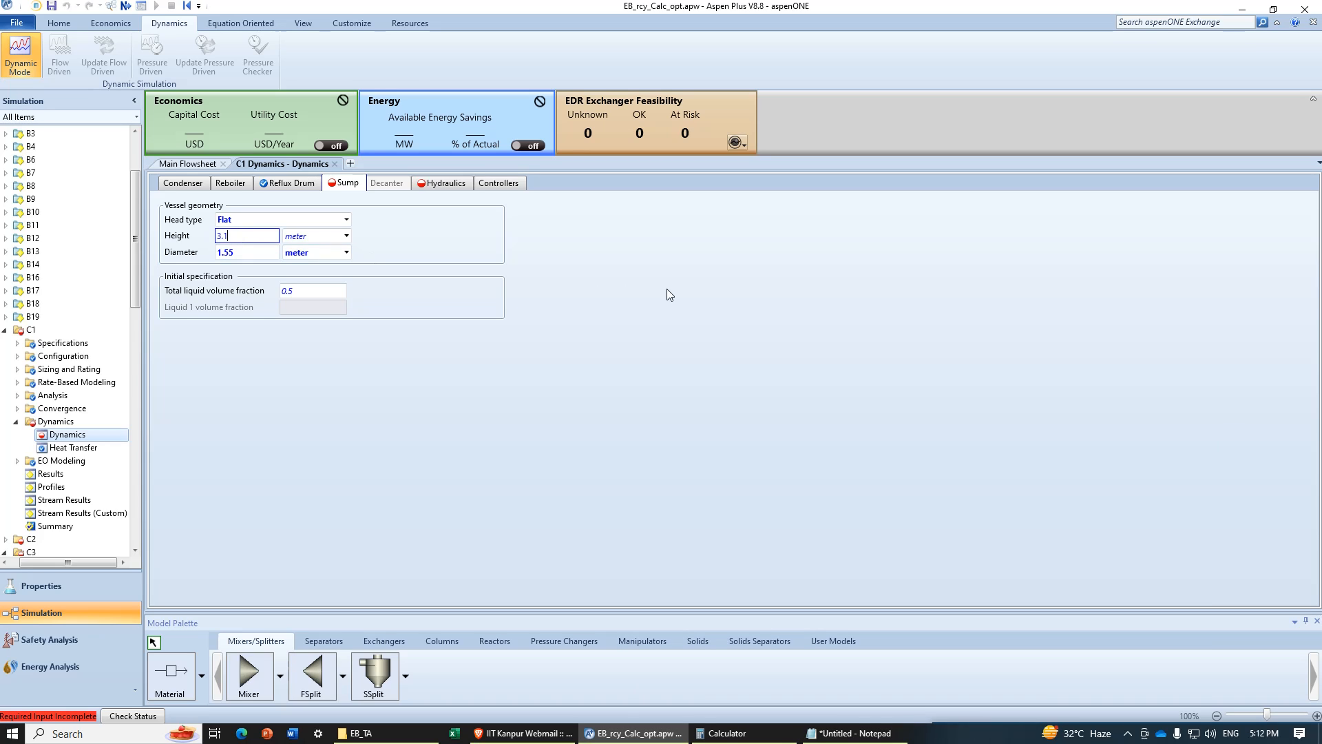
pyautogui.write('3.1')
pyautogui.press('Return')
# Step: Define C1's simple tray hydraulics for stages 2 to 10 with a tray diameter of 0.65 meter, as noted in Notepad
pyautogui.click(433, 185)
pyautogui.click(194, 328)
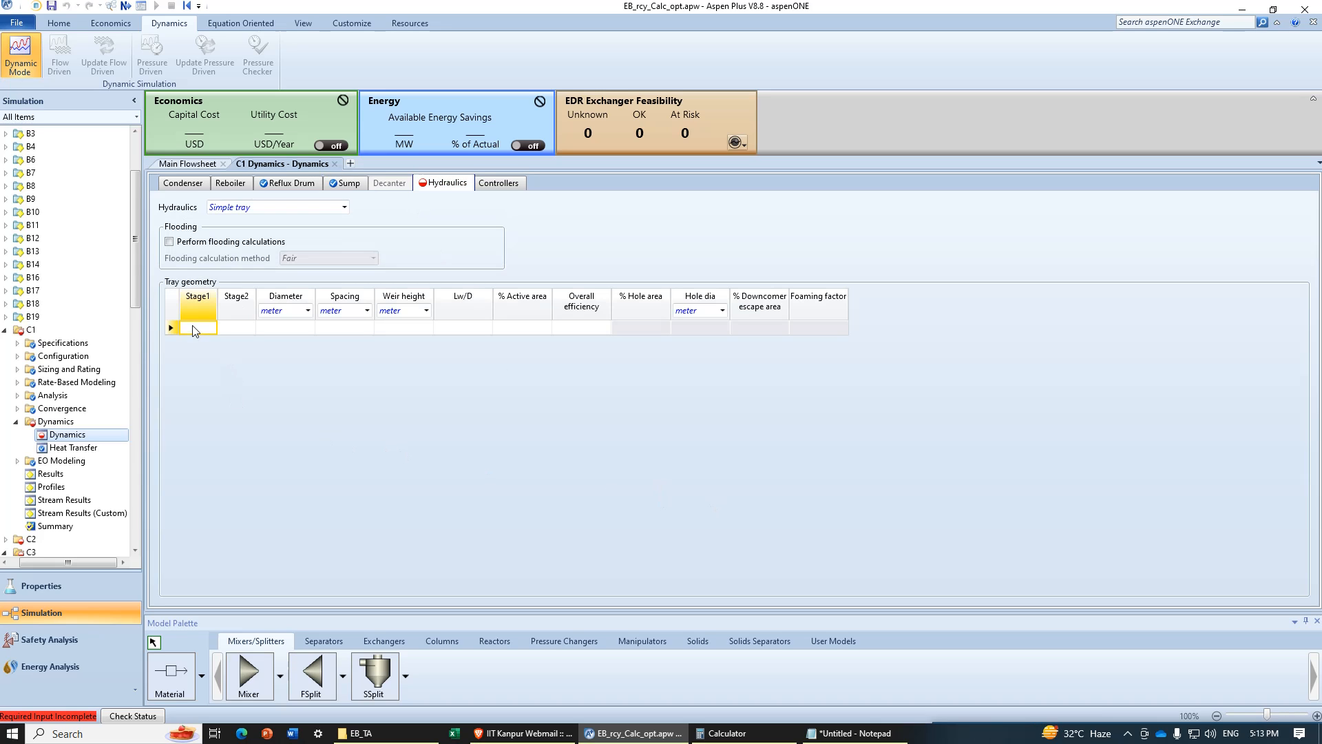
pyautogui.write('2')
pyautogui.press('Return')
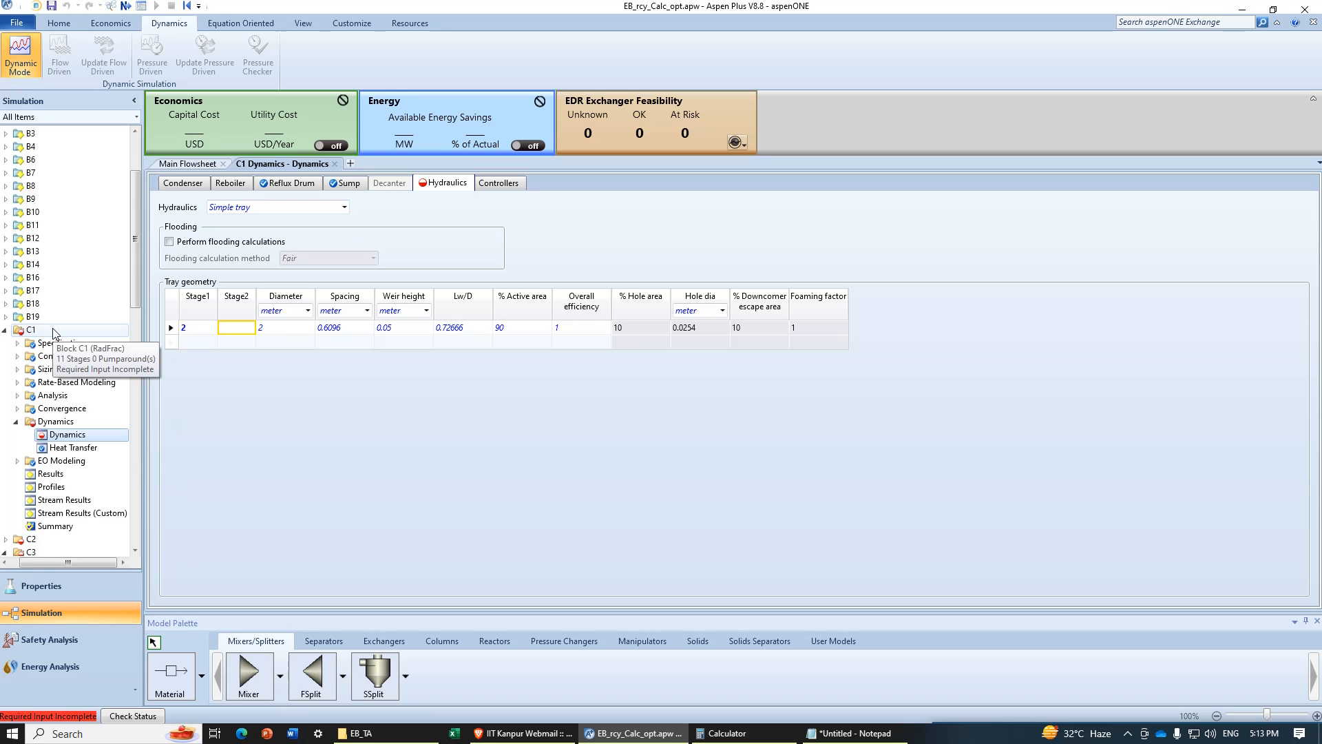
pyautogui.write('10')
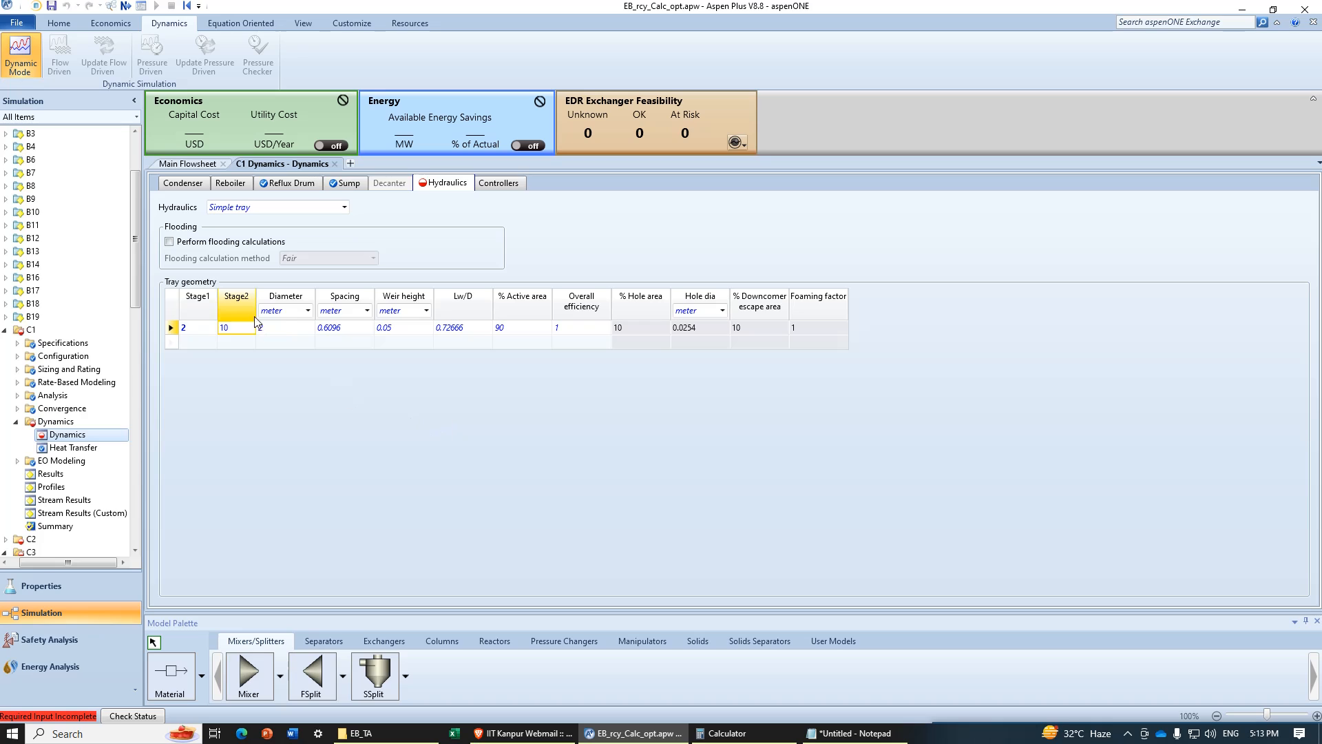
pyautogui.click(259, 324)
pyautogui.click(861, 737)
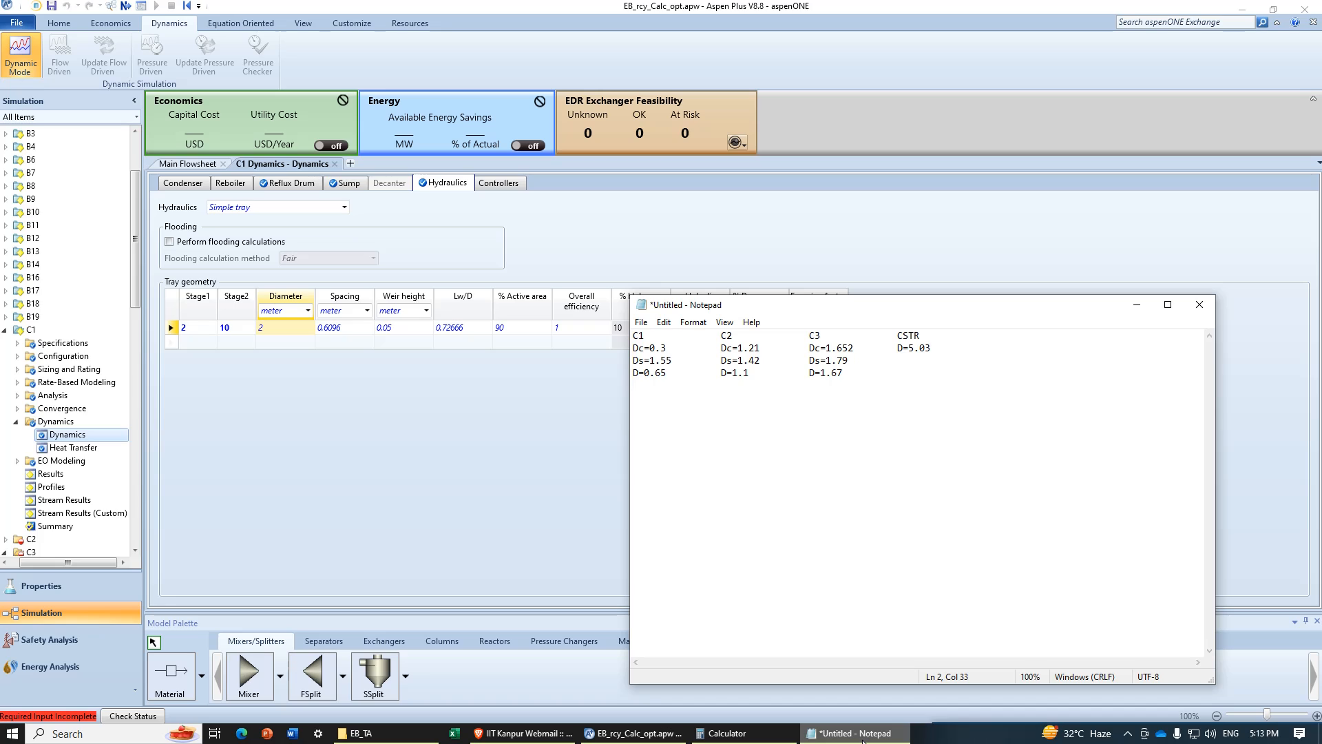
pyautogui.click(861, 735)
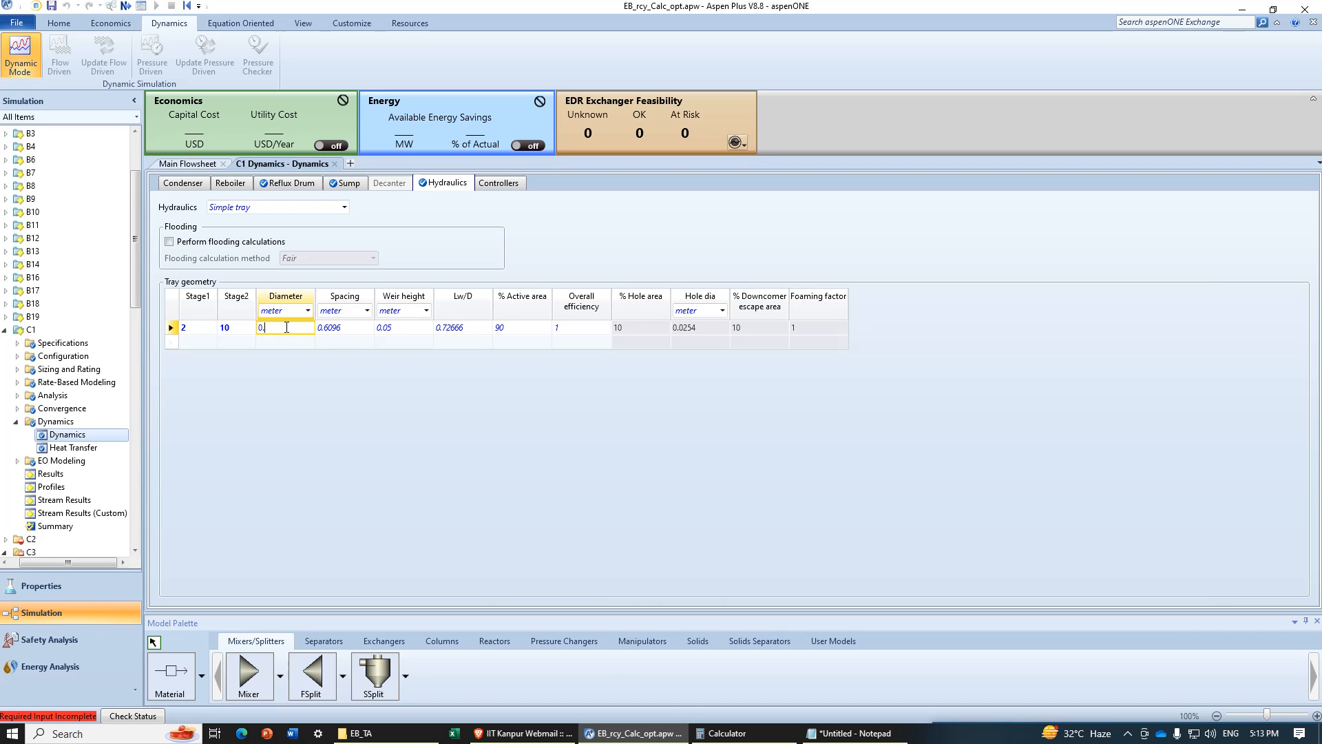
pyautogui.press('Return')
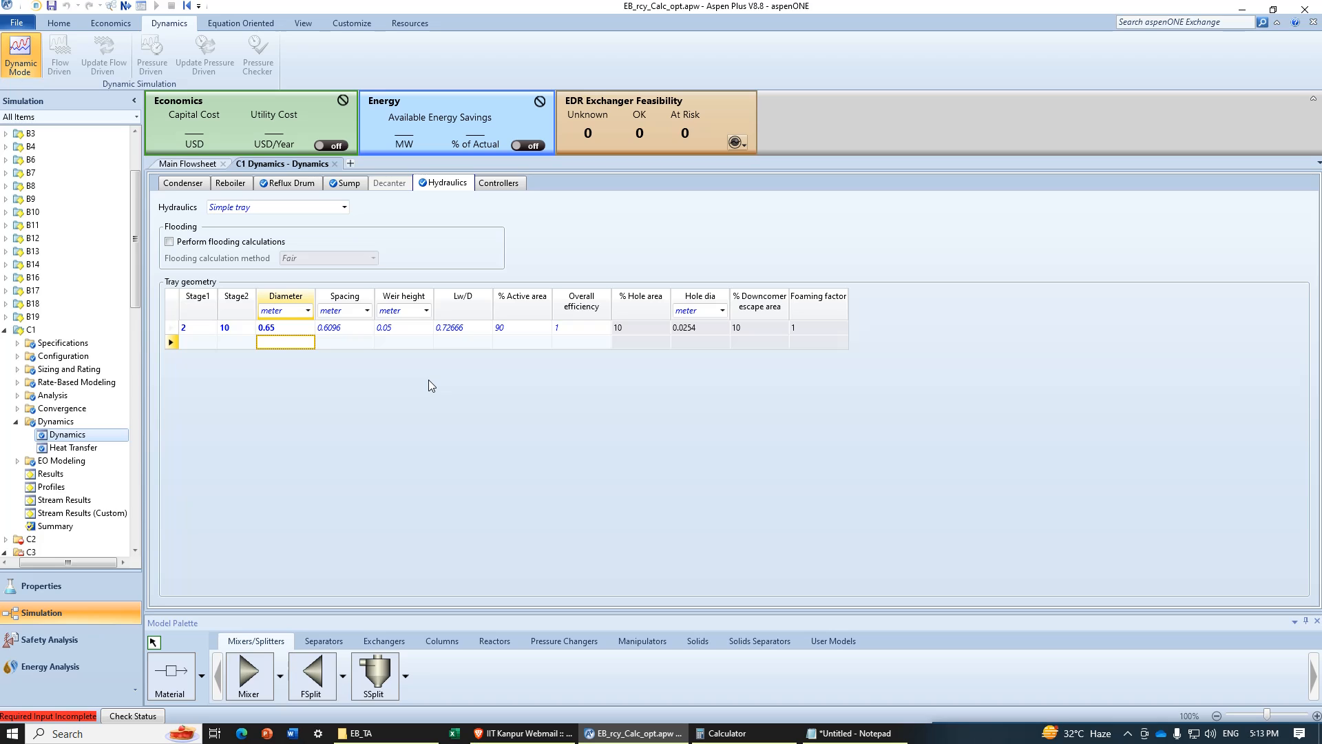
# Step: Collapse C1's Dynamics folder and open the Dynamics form of column C2
pyautogui.click(16, 422)
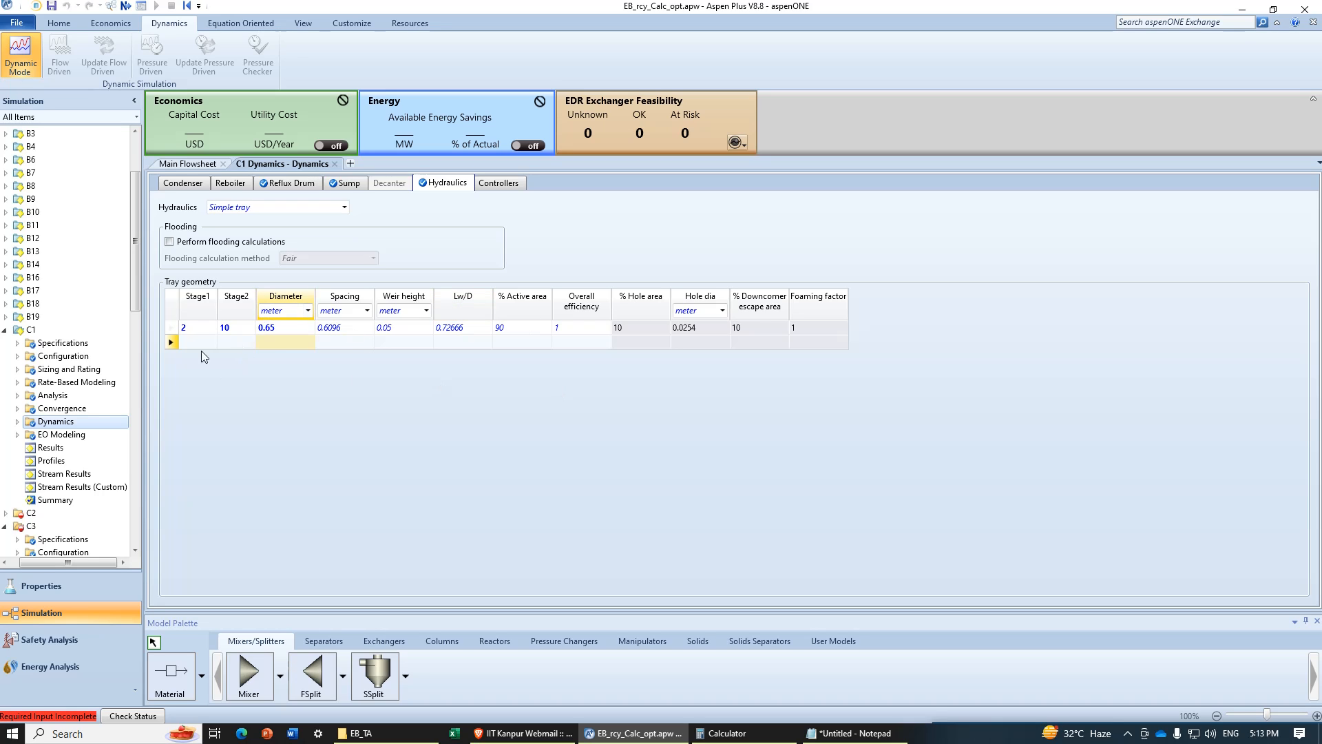
pyautogui.scroll(-1, 6, 513)
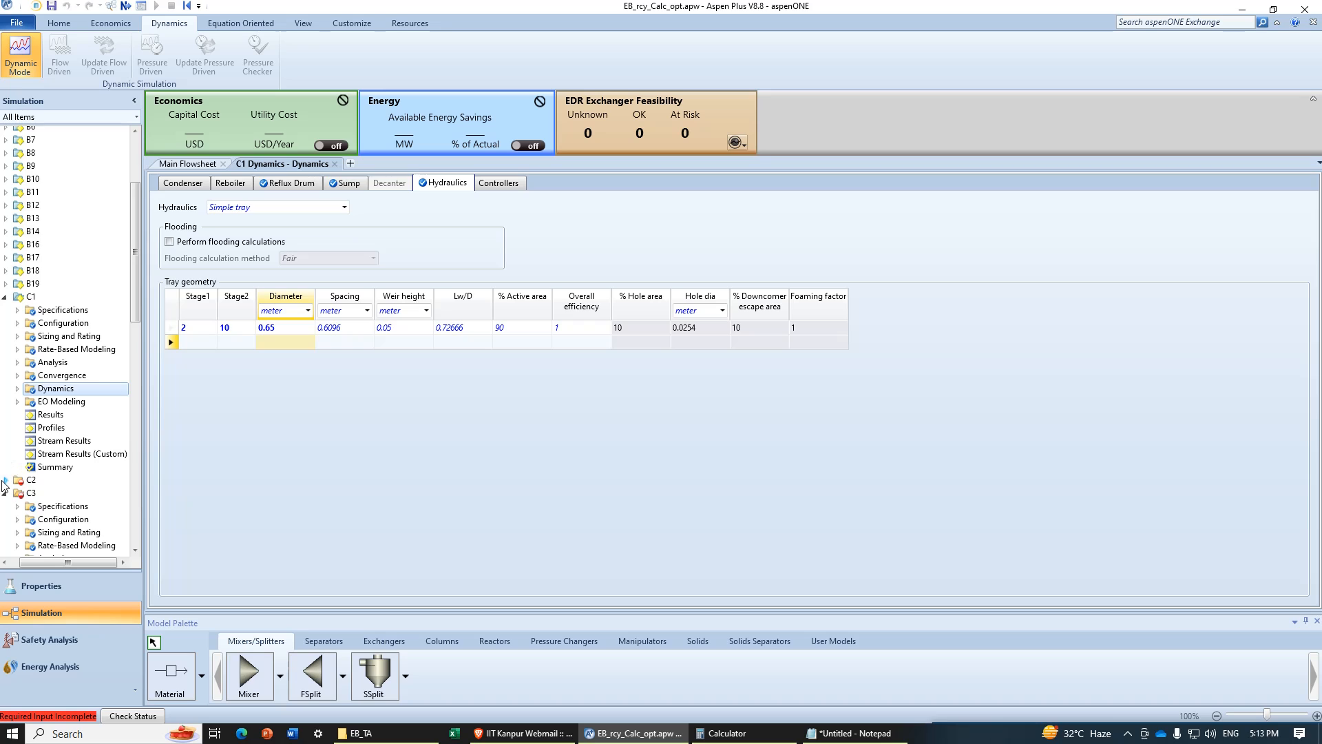
pyautogui.click(5, 480)
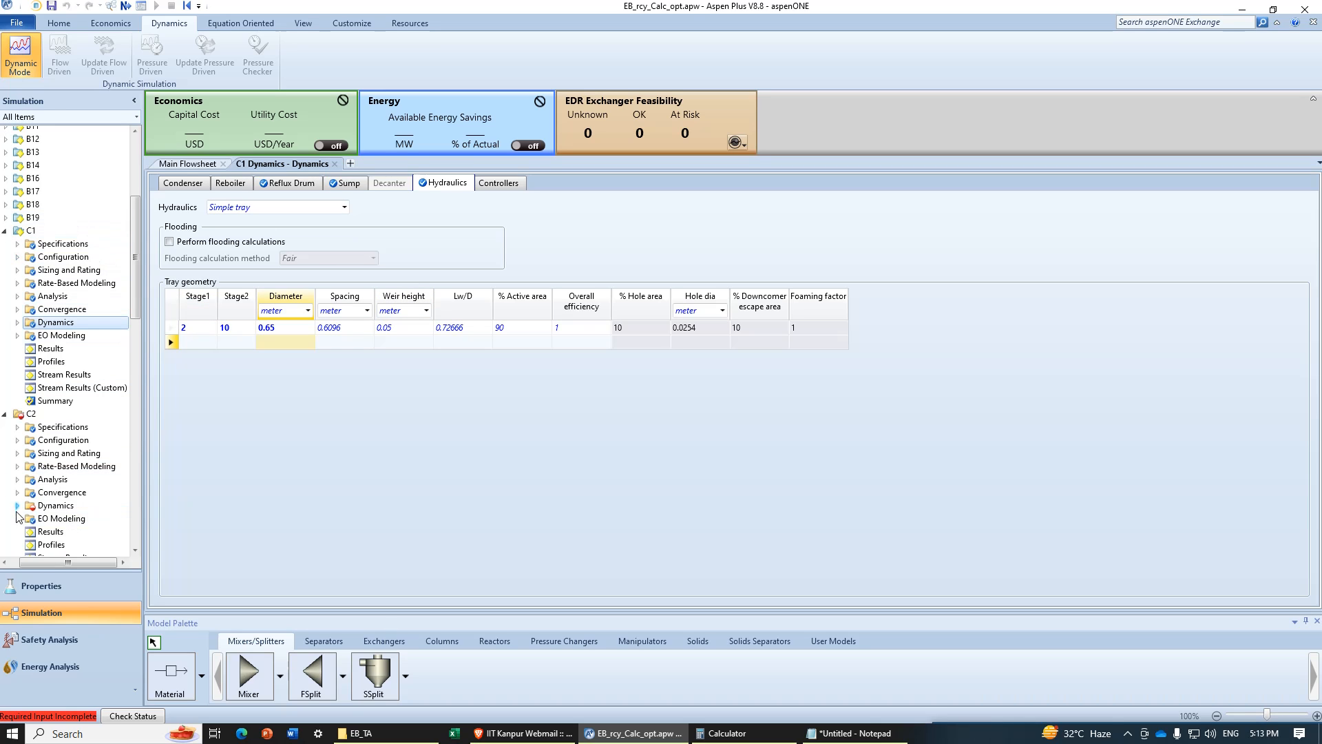
pyautogui.click(18, 505)
pyautogui.doubleClick(67, 518)
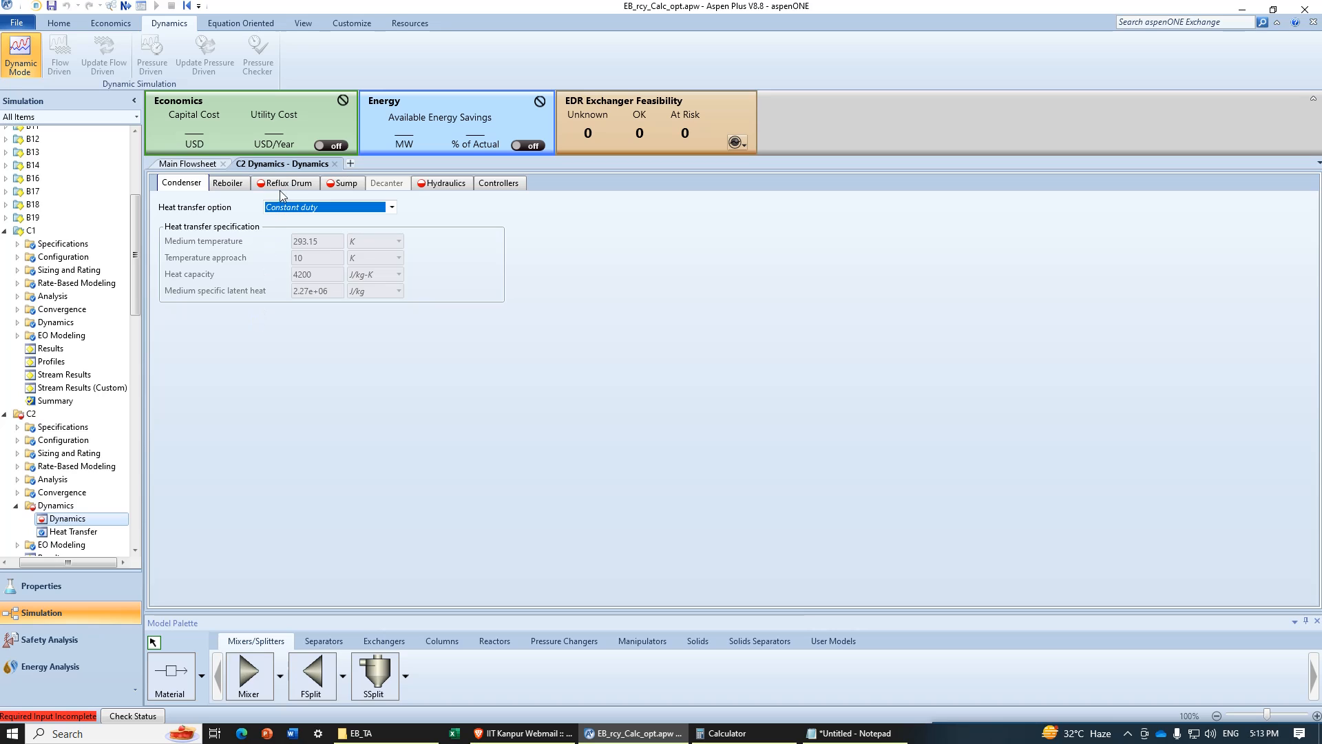
# Step: Give C2's reflux drum a Flat head, a diameter of 1.21 meter from the Dc value in Notepad, and a length of 2.4 meter
pyautogui.click(280, 187)
pyautogui.click(352, 241)
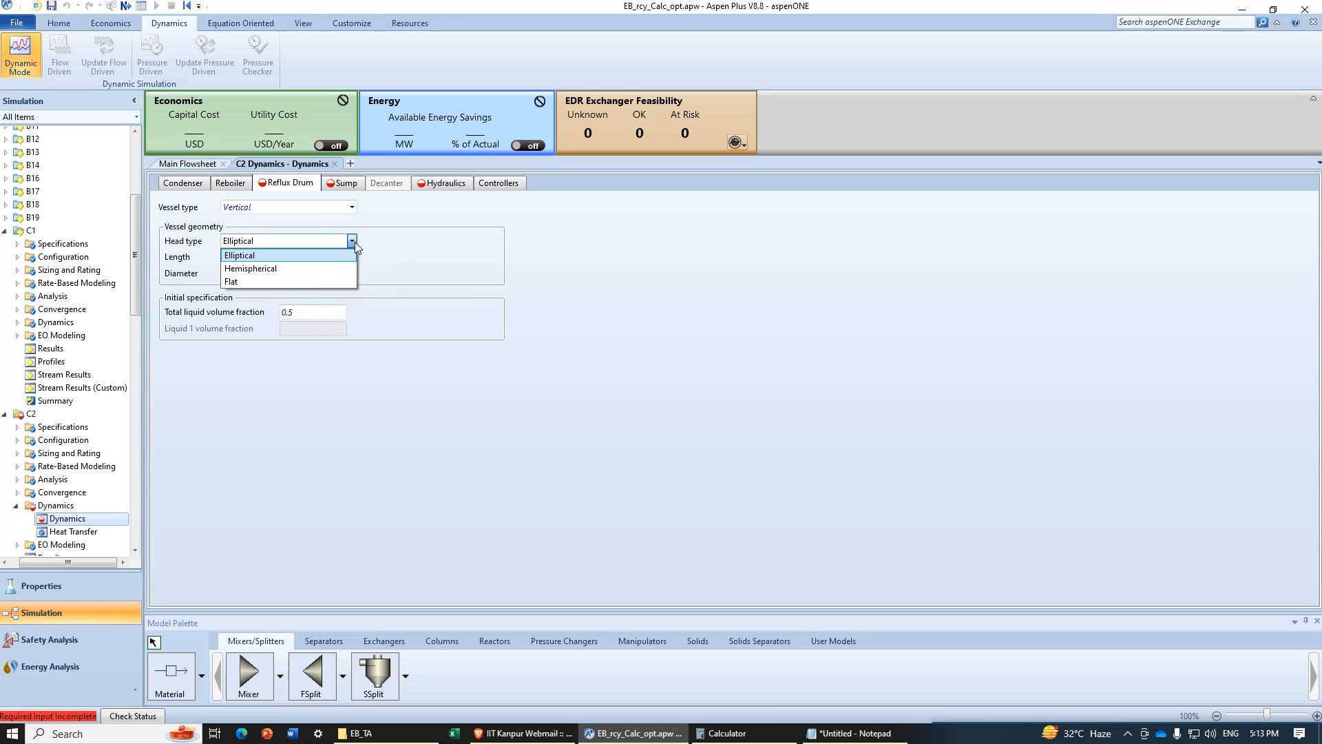
pyautogui.click(255, 281)
pyautogui.click(253, 274)
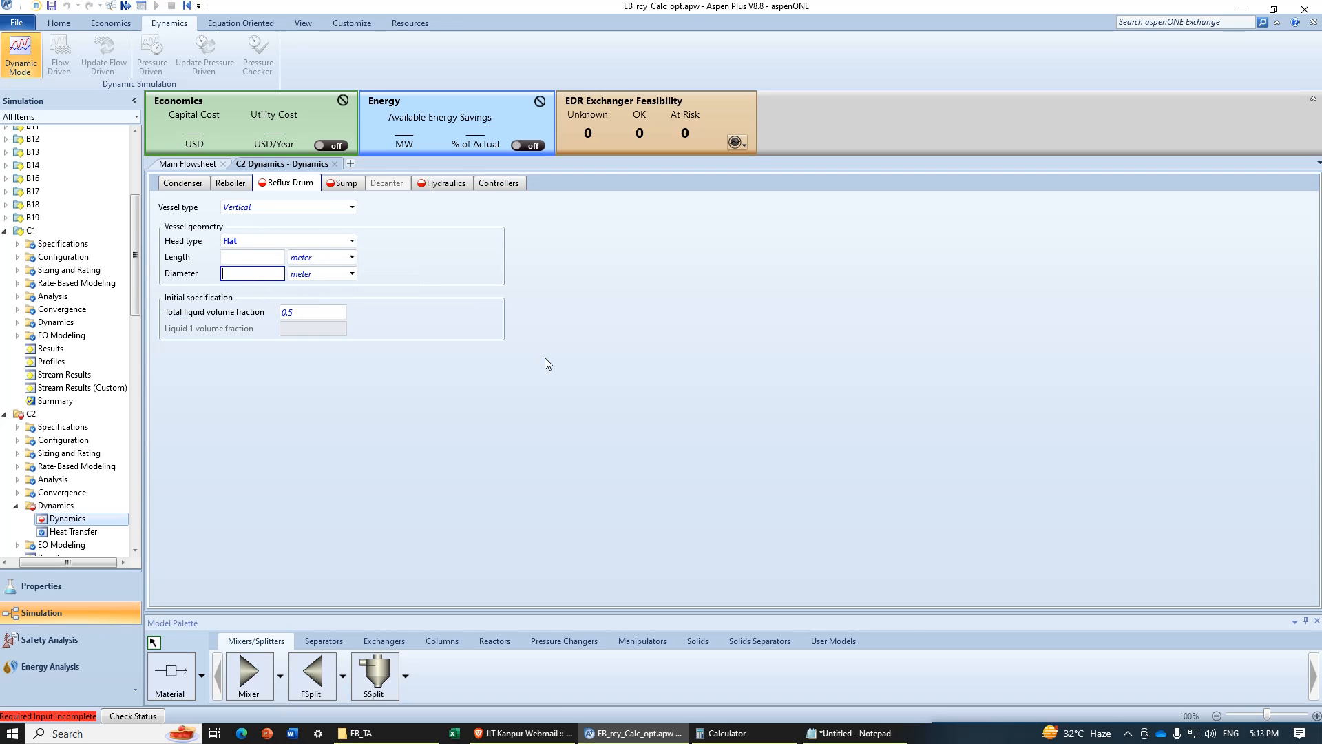
pyautogui.click(866, 736)
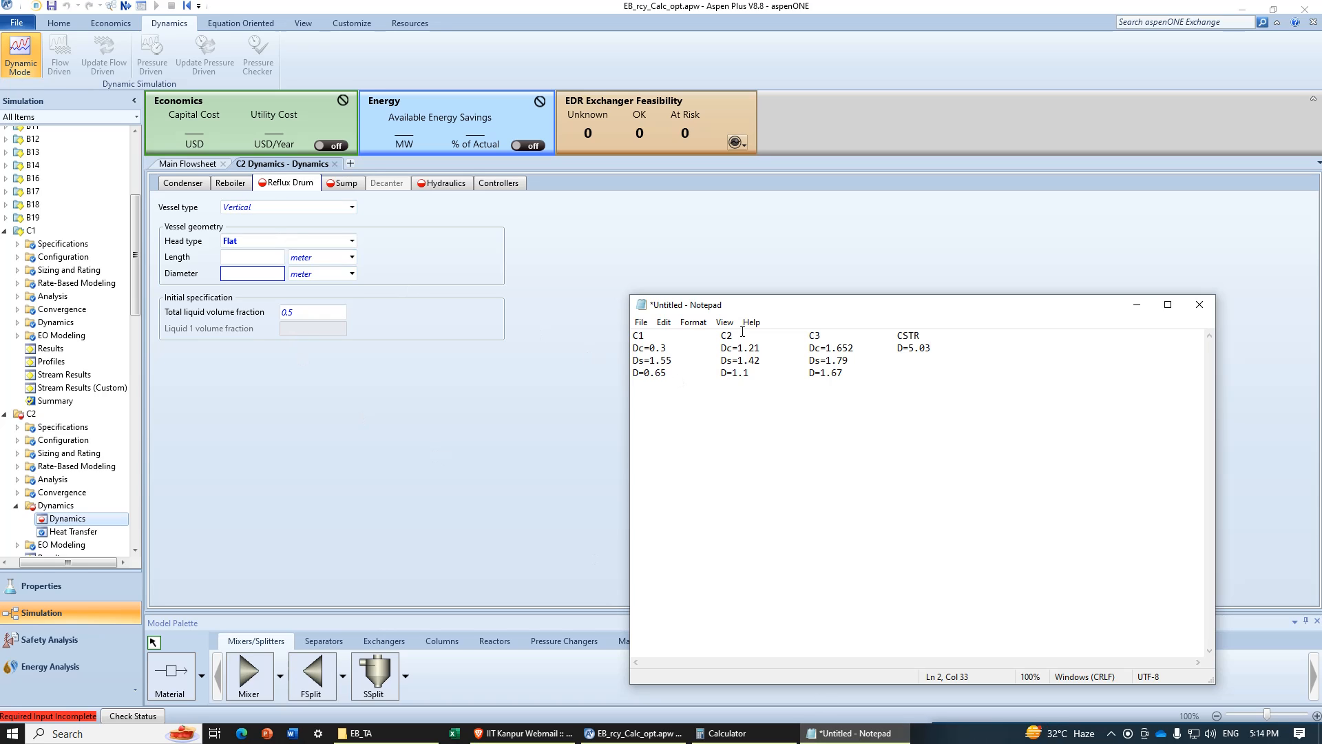
pyautogui.click(249, 269)
pyautogui.write('1.21')
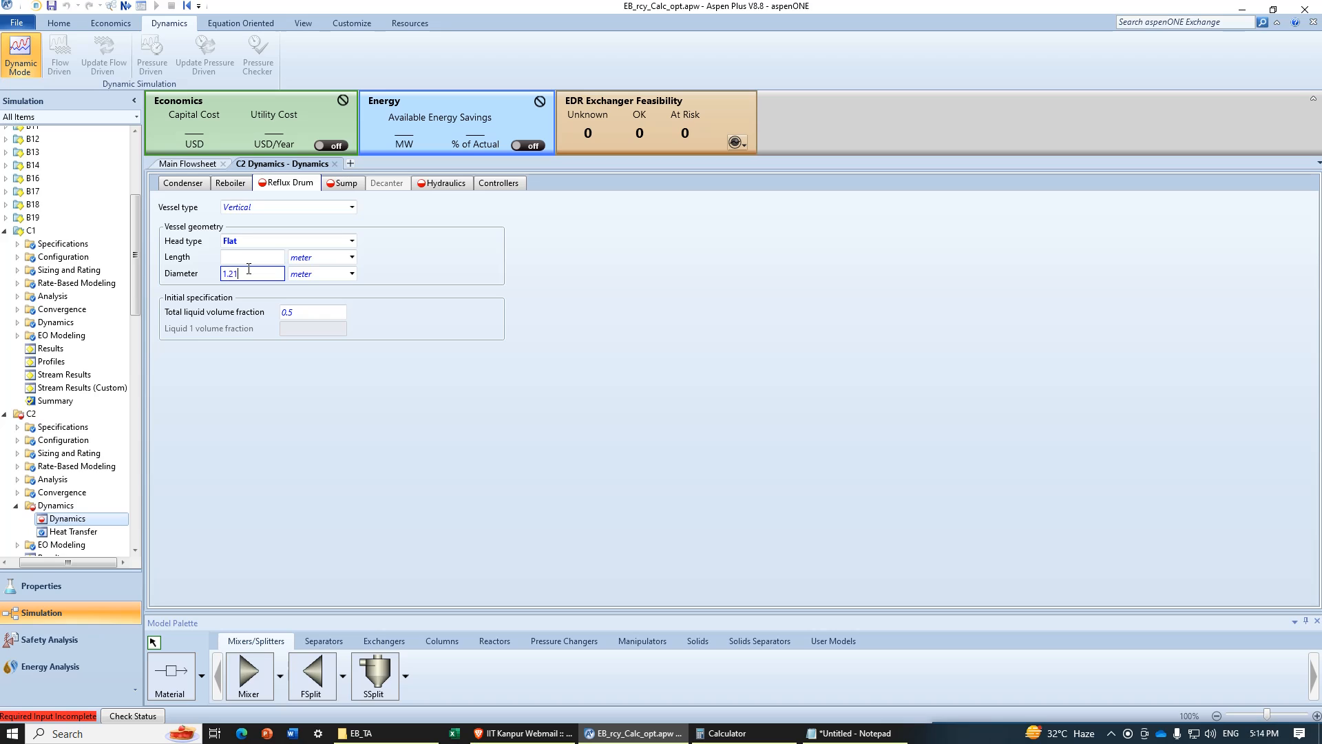
pyautogui.click(232, 258)
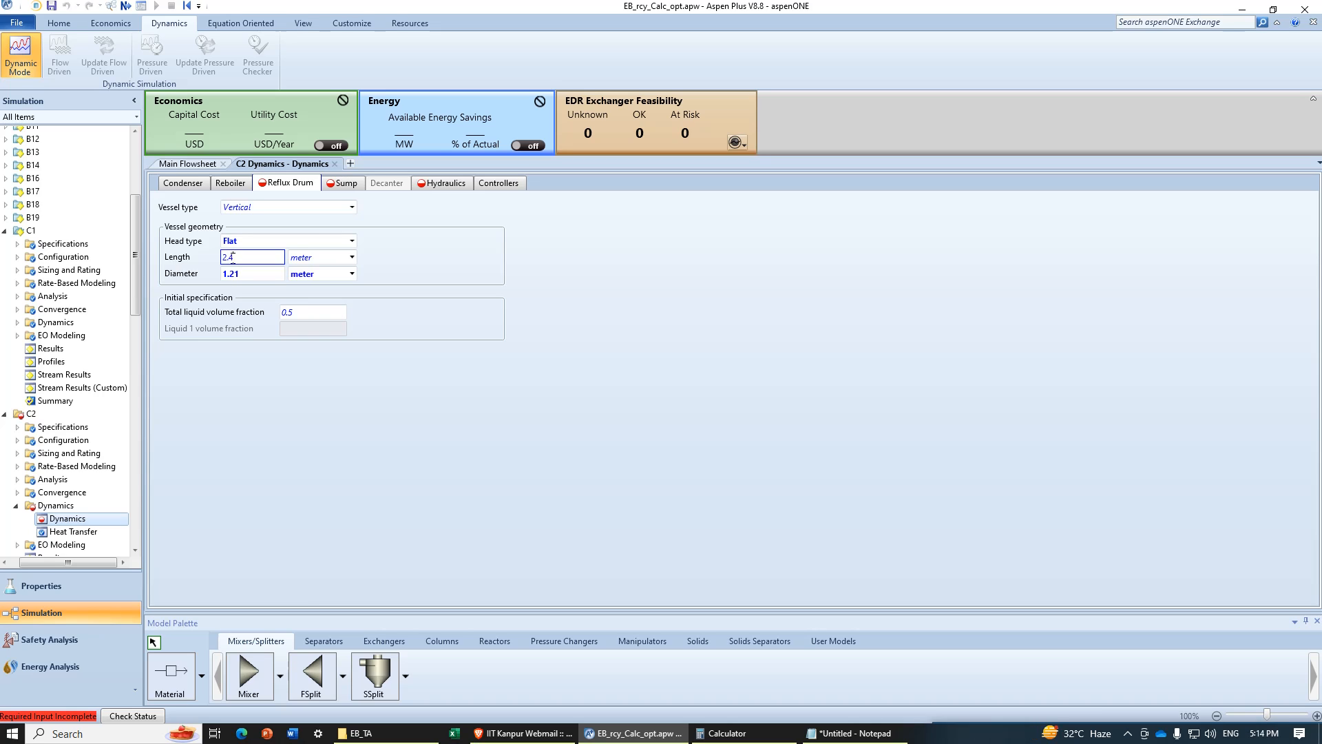
pyautogui.write('2.4')
# Step: Give C2's sump a Flat head and a diameter of 1.42 meter from the Ds value in Notepad, and fill in its height
pyautogui.click(344, 183)
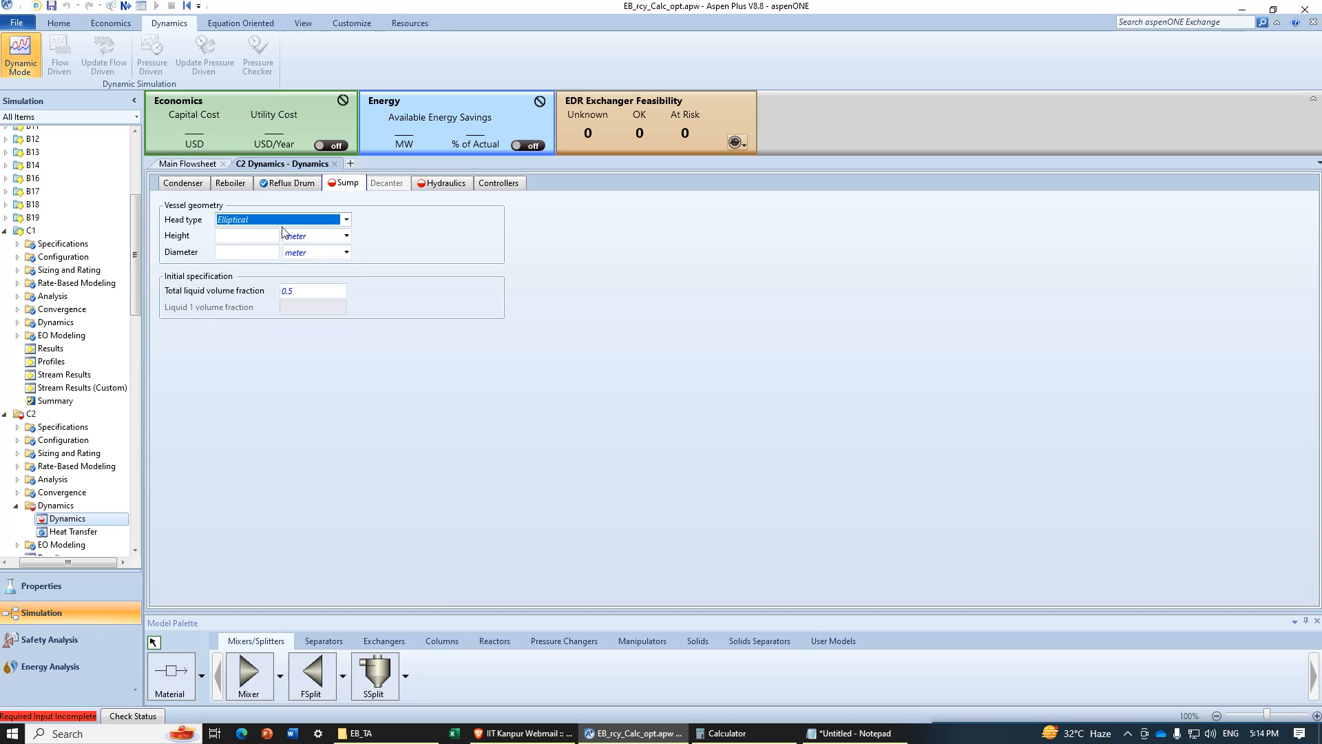
pyautogui.click(281, 221)
pyautogui.click(255, 260)
pyautogui.click(241, 253)
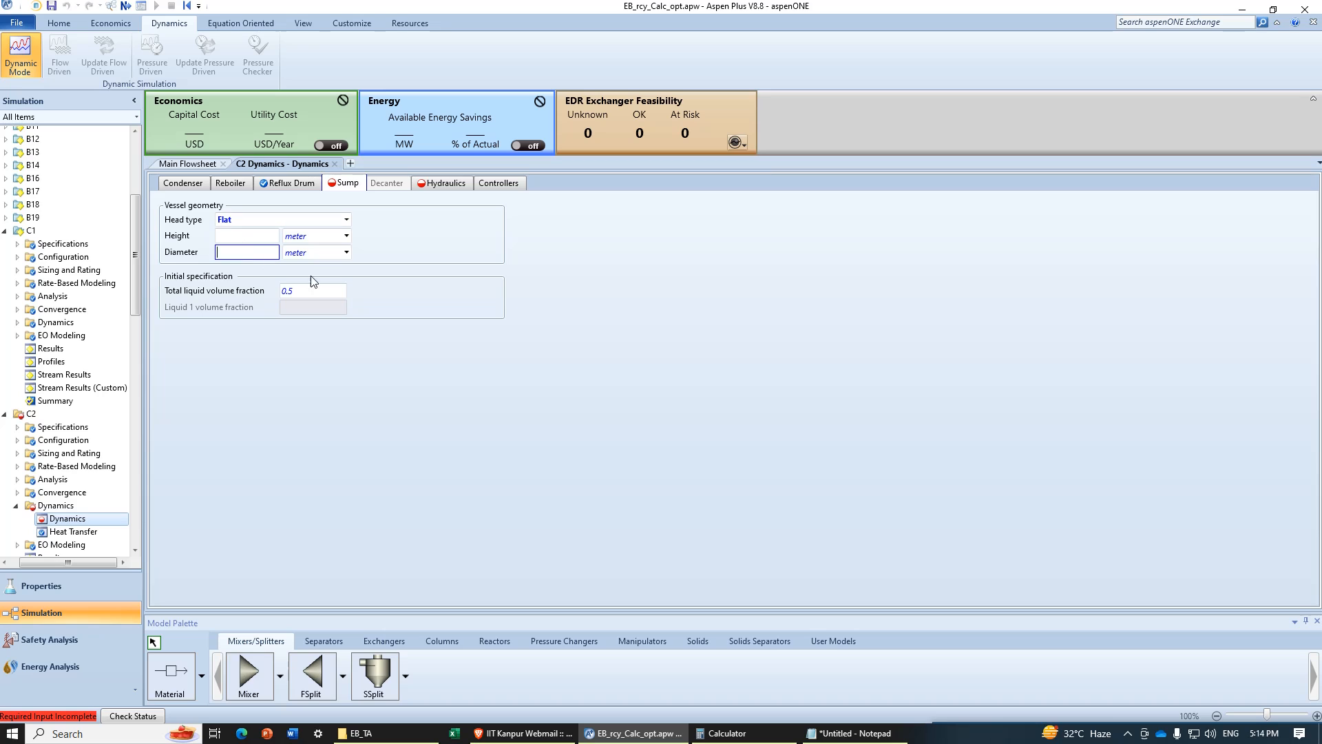
pyautogui.click(847, 734)
pyautogui.click(844, 734)
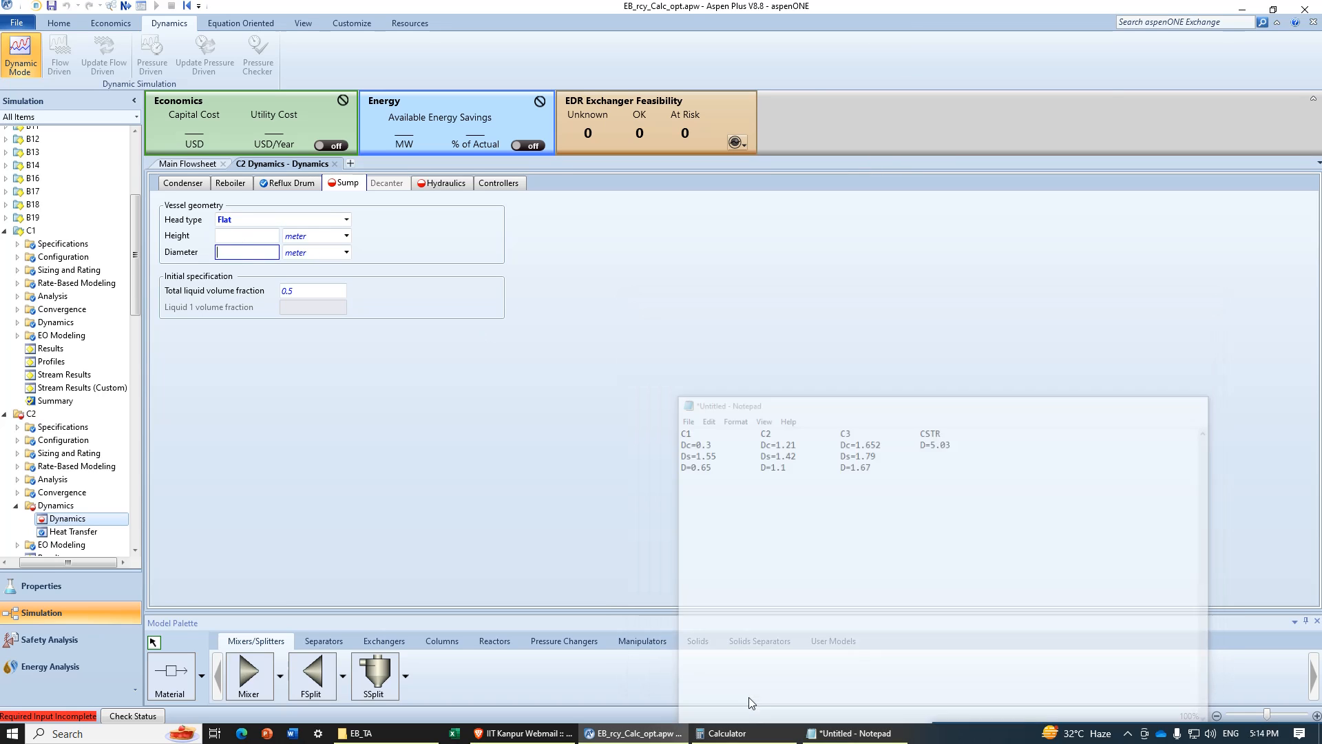
pyautogui.write('1.42')
pyautogui.click(226, 236)
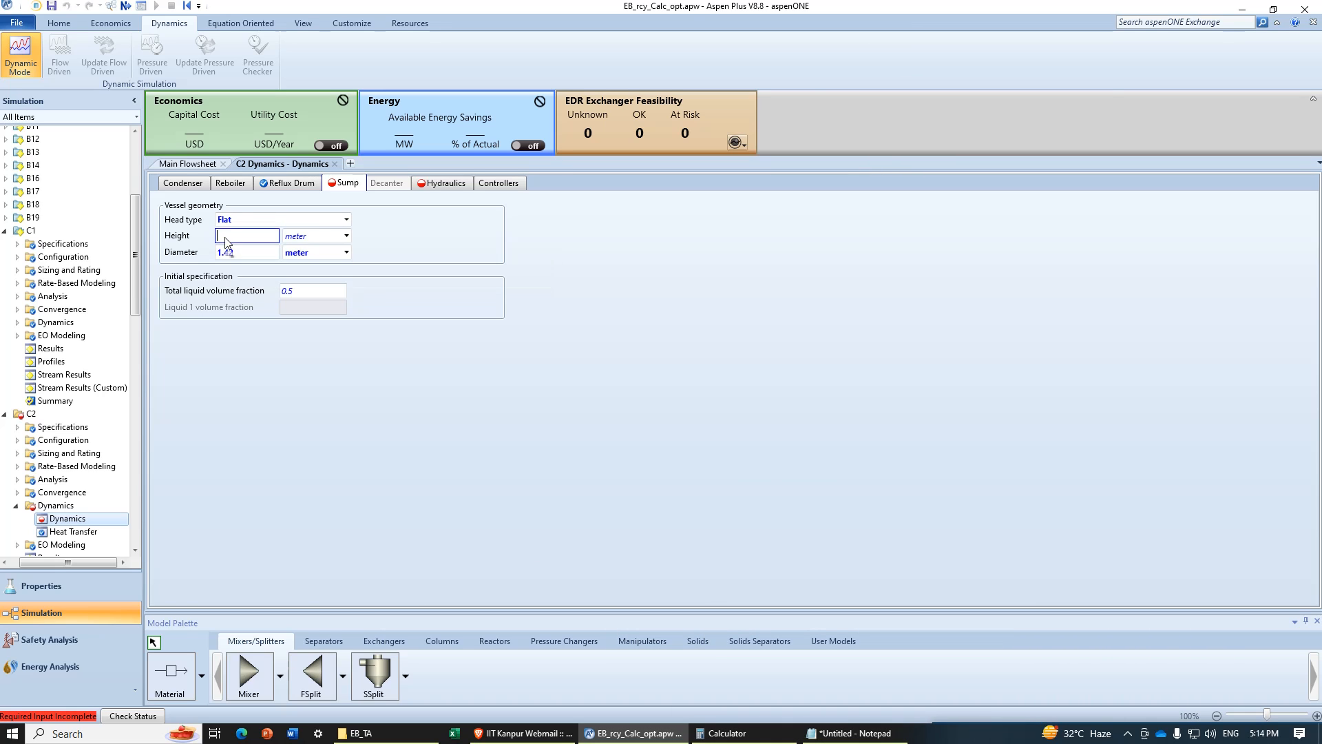
pyautogui.press('Return')
# Step: Define C2's simple tray hydraulics for stages 2 to 23 with a tray diameter of 1.1 meter, as noted in Notepad
pyautogui.click(438, 182)
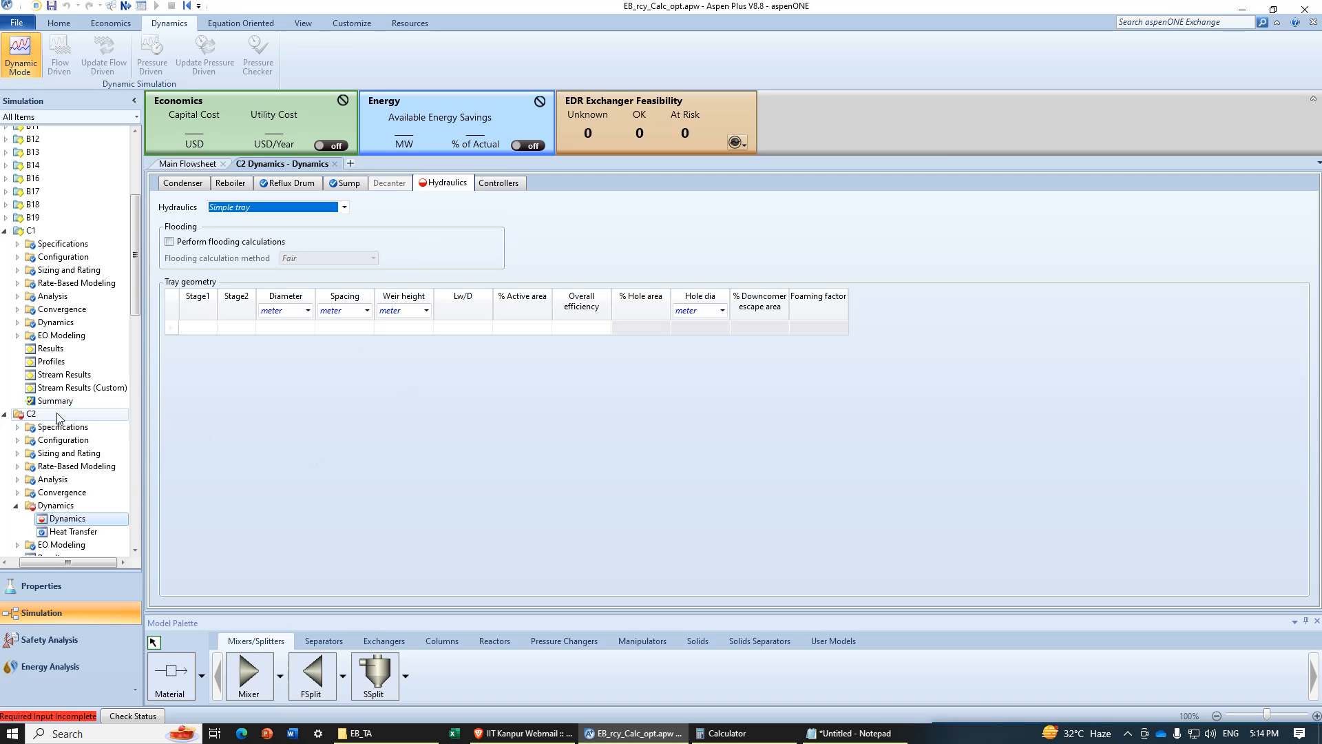
pyautogui.click(199, 329)
pyautogui.write('2')
pyautogui.click(231, 328)
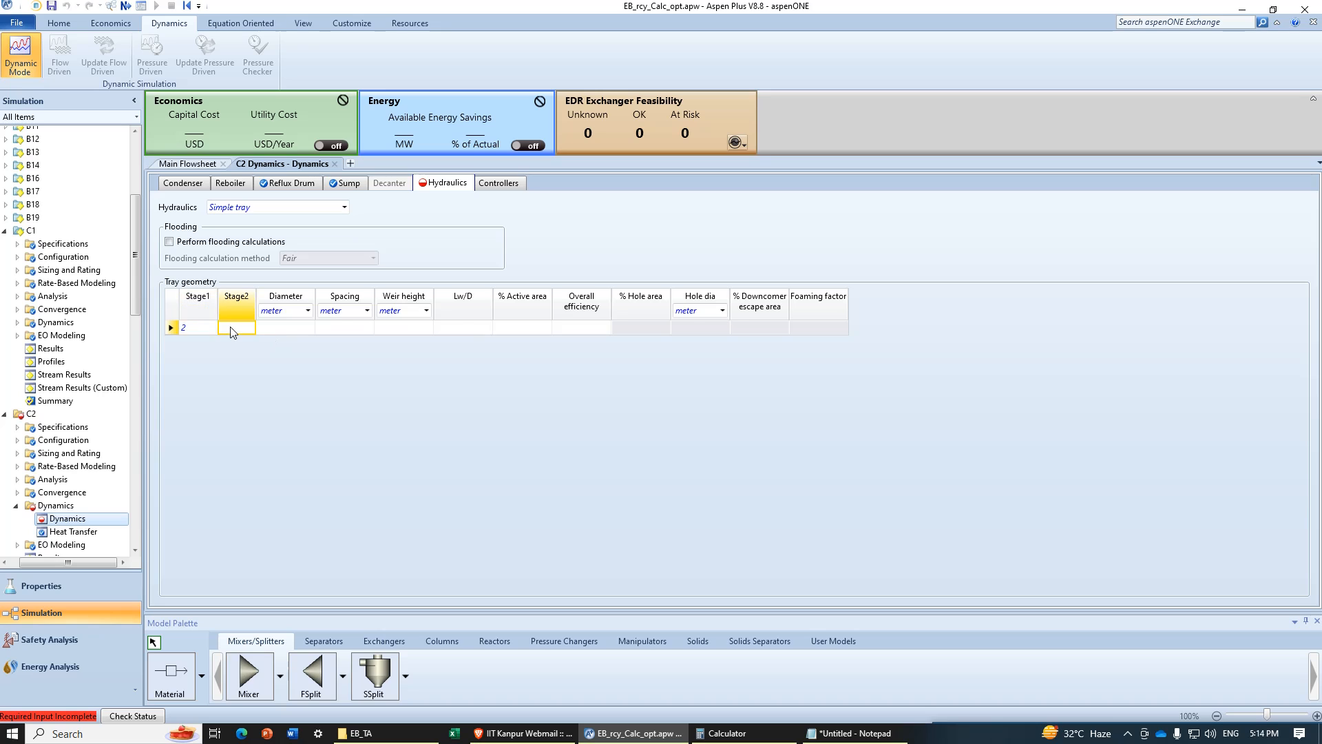
pyautogui.write('23')
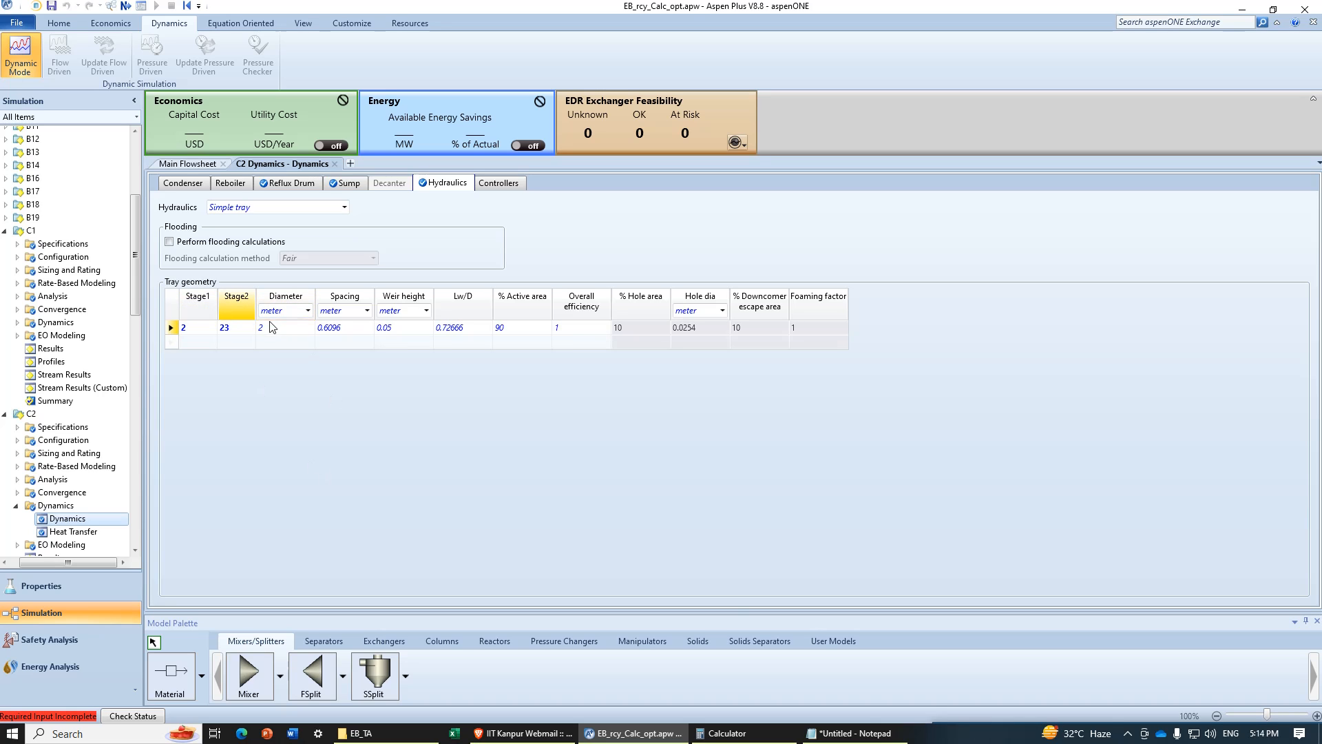
pyautogui.click(269, 328)
pyautogui.click(851, 735)
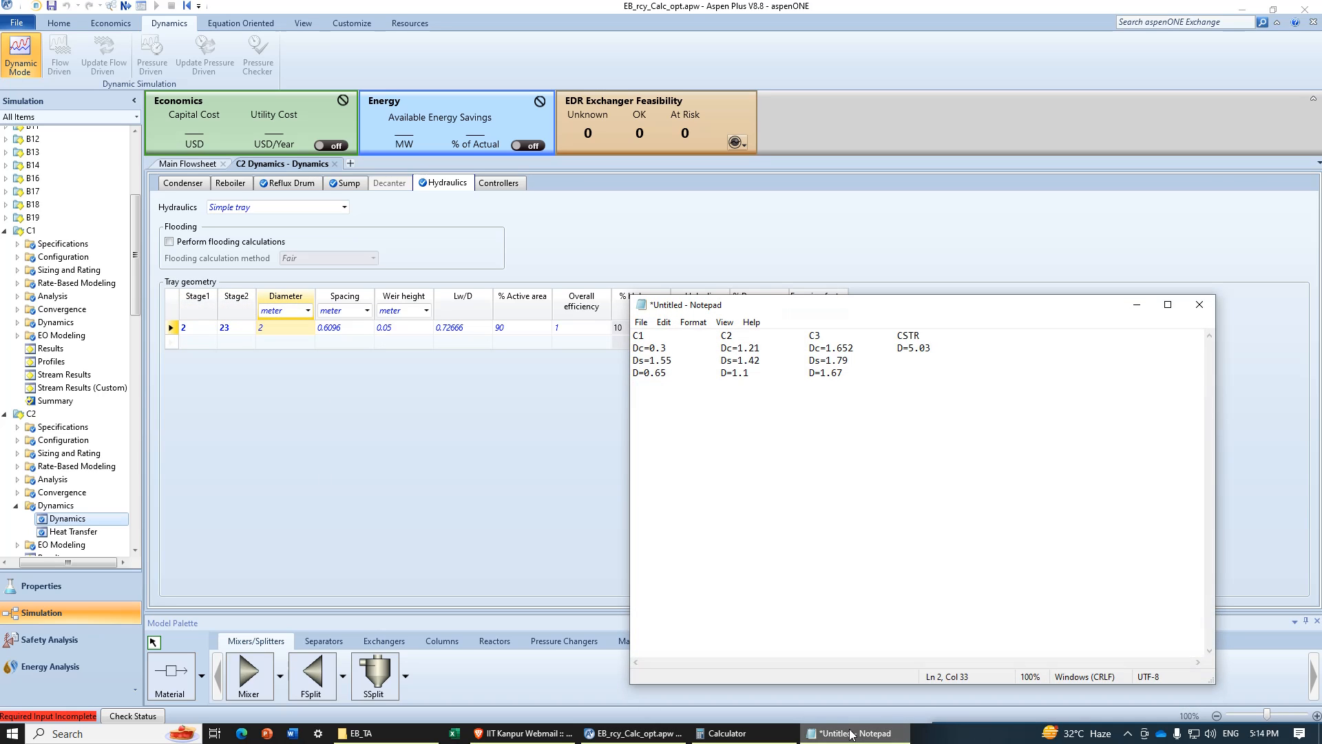
pyautogui.click(851, 735)
pyautogui.write('1.1')
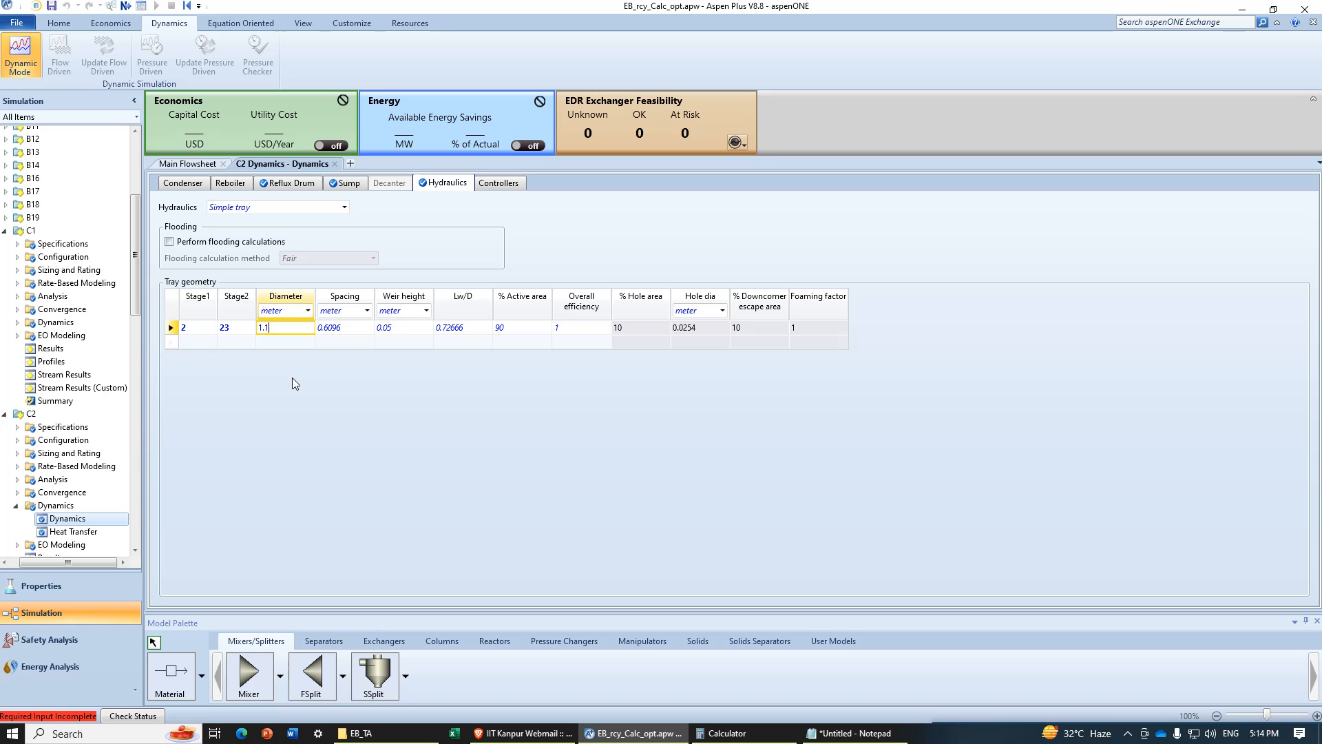
pyautogui.click(292, 383)
# Step: Find column C3 among the blocks and open its Dynamics form
pyautogui.scroll(-3, 83, 415)
pyautogui.scroll(-4, 83, 415)
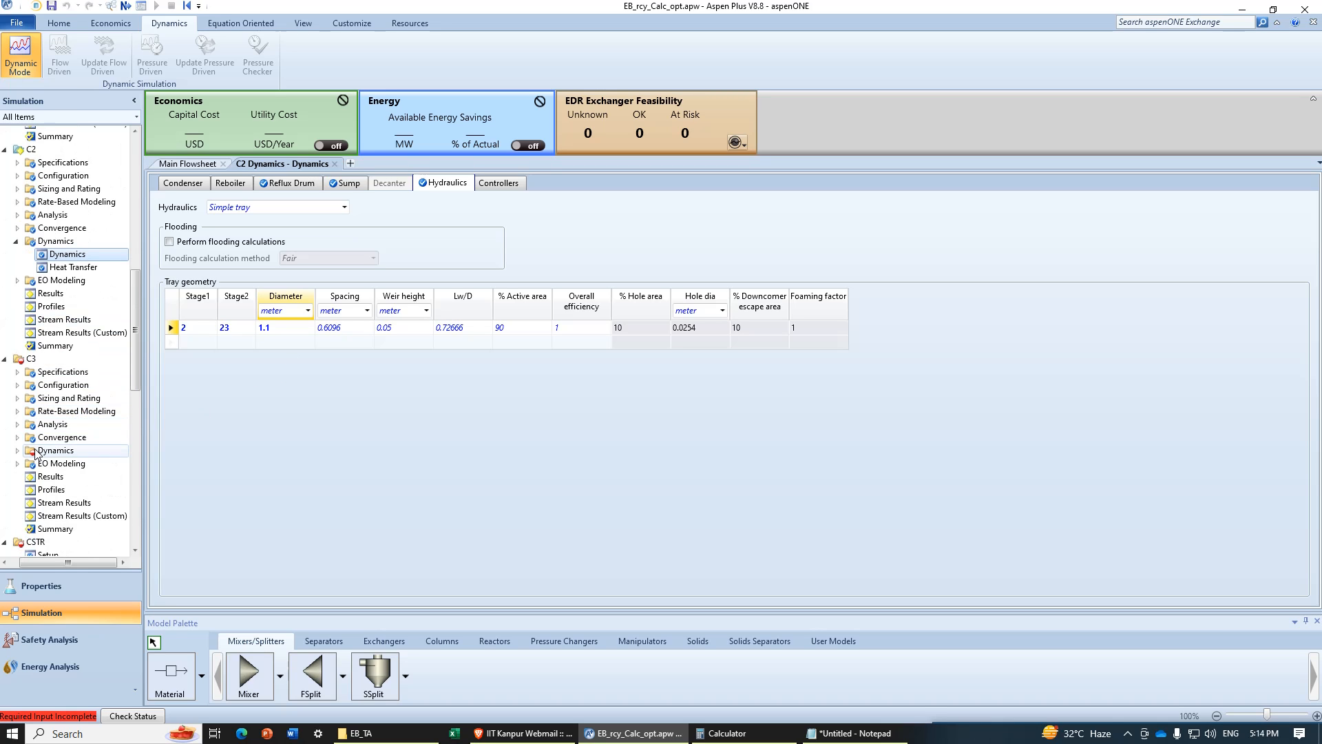
pyautogui.click(18, 451)
pyautogui.click(68, 464)
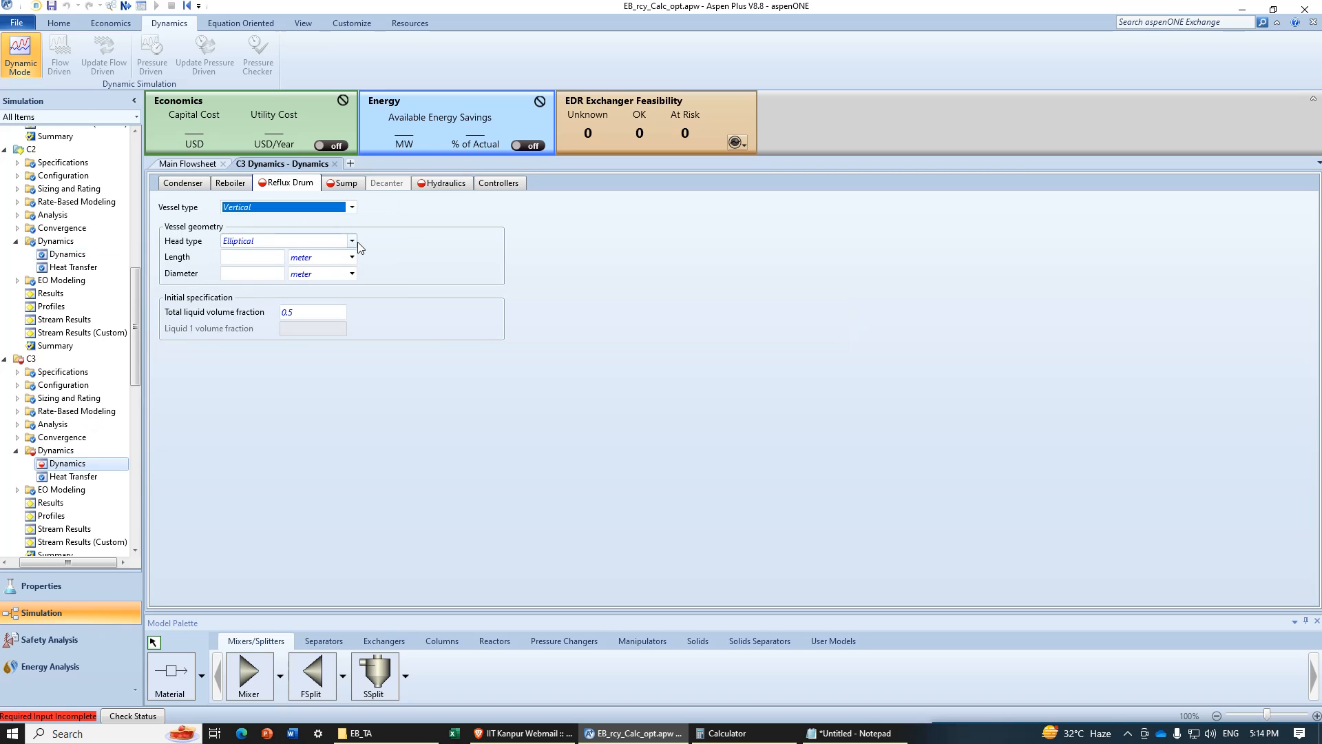
# Step: Give C3's reflux drum a Flat head, a diameter of 1.652 meter from the Dc value in Notepad, and a length of 3.304 meter
pyautogui.click(353, 241)
pyautogui.click(331, 282)
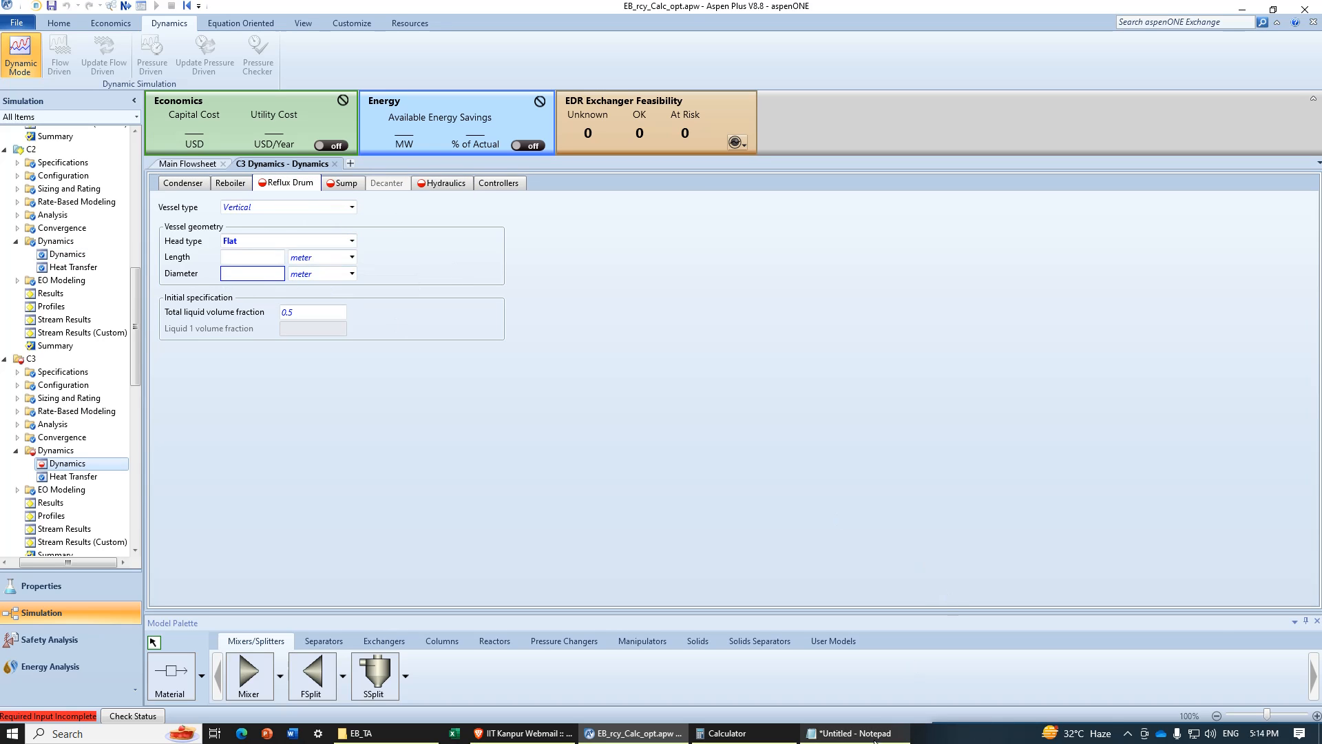
pyautogui.click(854, 733)
pyautogui.click(854, 733)
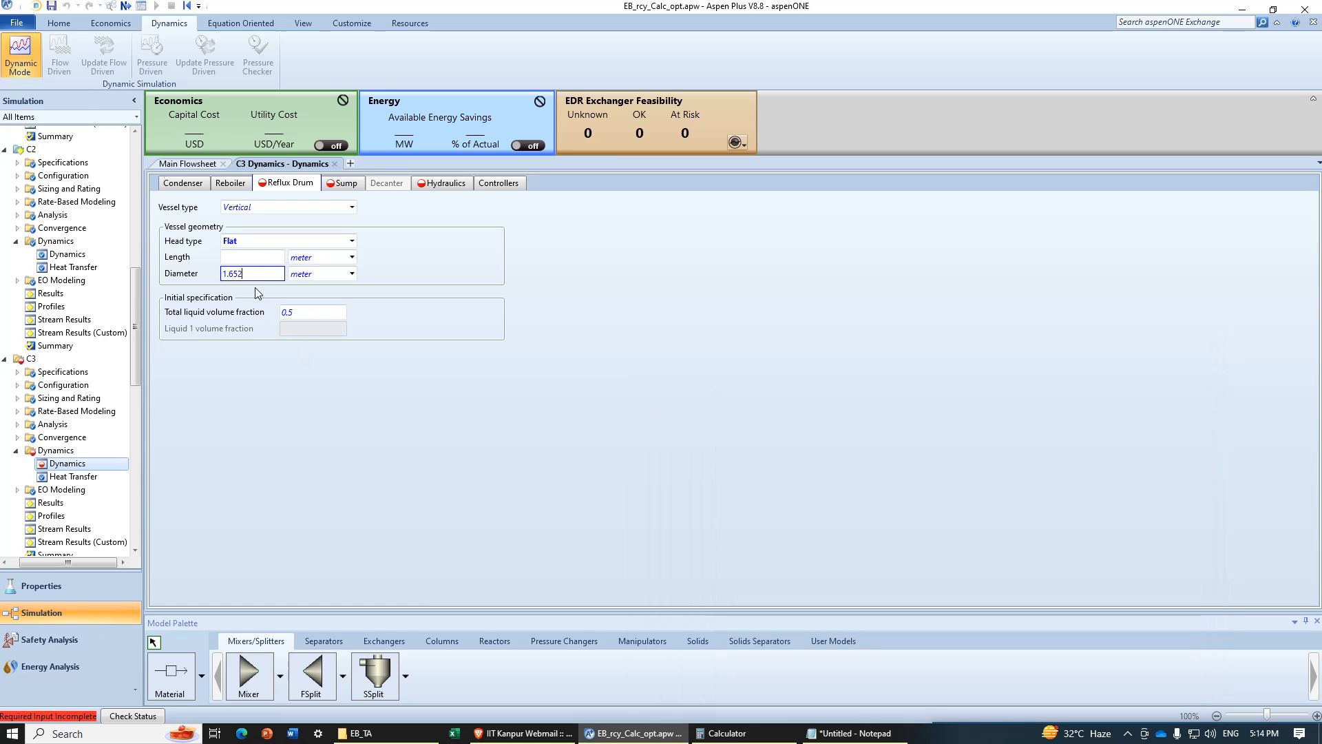
pyautogui.click(251, 257)
pyautogui.write('3')
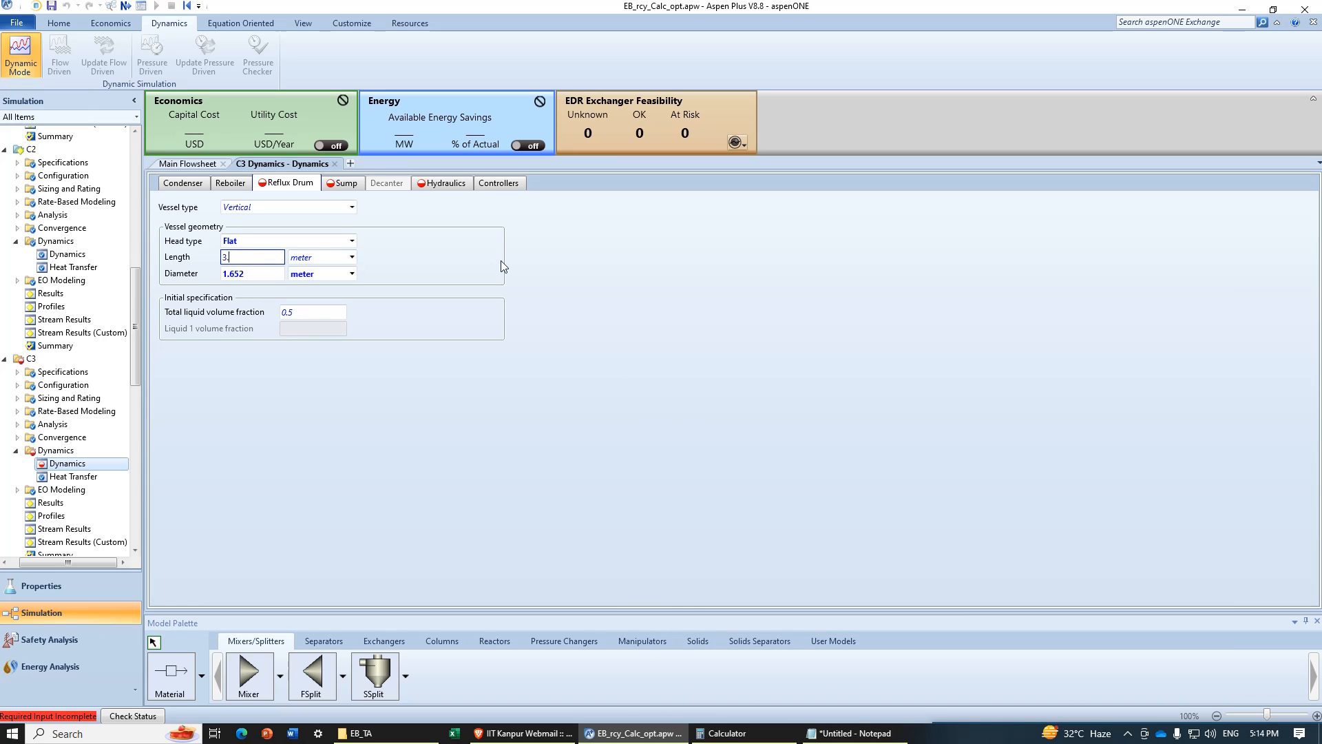
pyautogui.write('.304')
pyautogui.press('Return')
# Step: Give C3's sump a Flat head, a diameter of 1.79 meter from the Ds value in Notepad, and a height of 3.58 meter
pyautogui.click(348, 184)
pyautogui.click(292, 220)
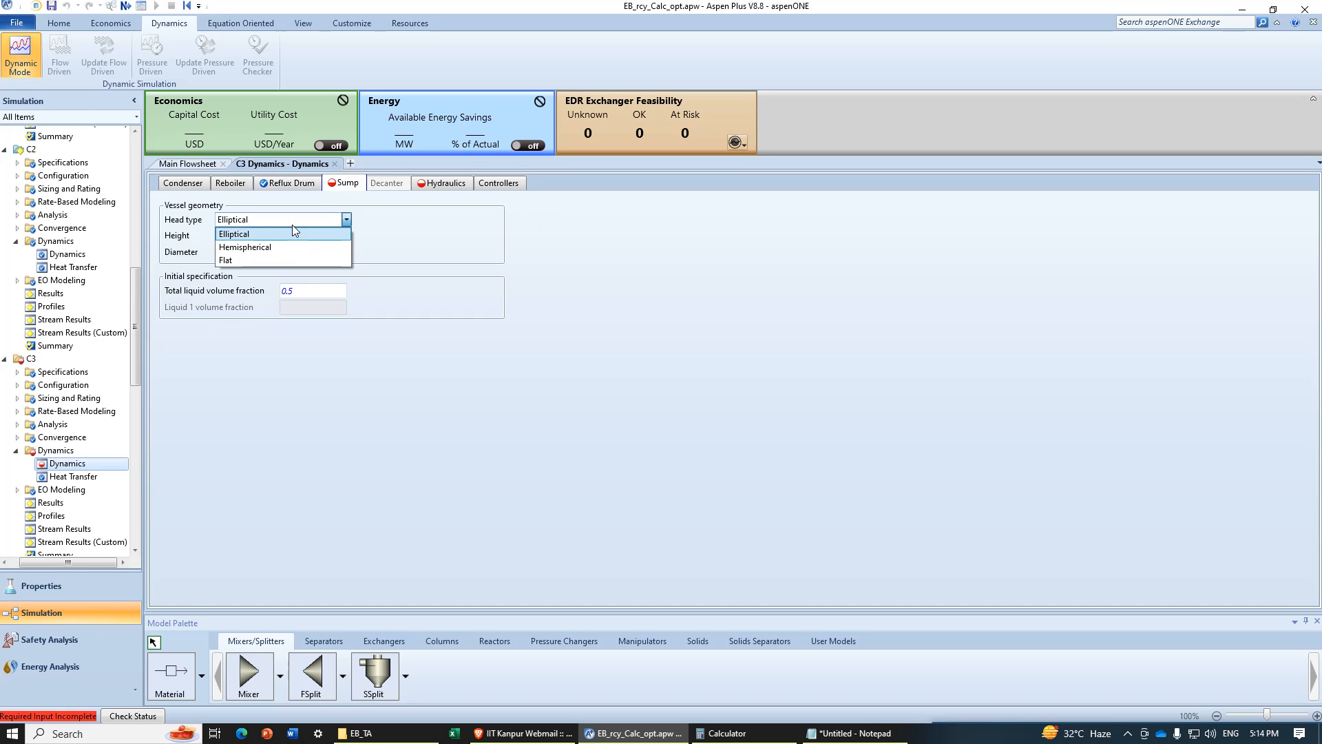
pyautogui.click(262, 260)
pyautogui.click(243, 258)
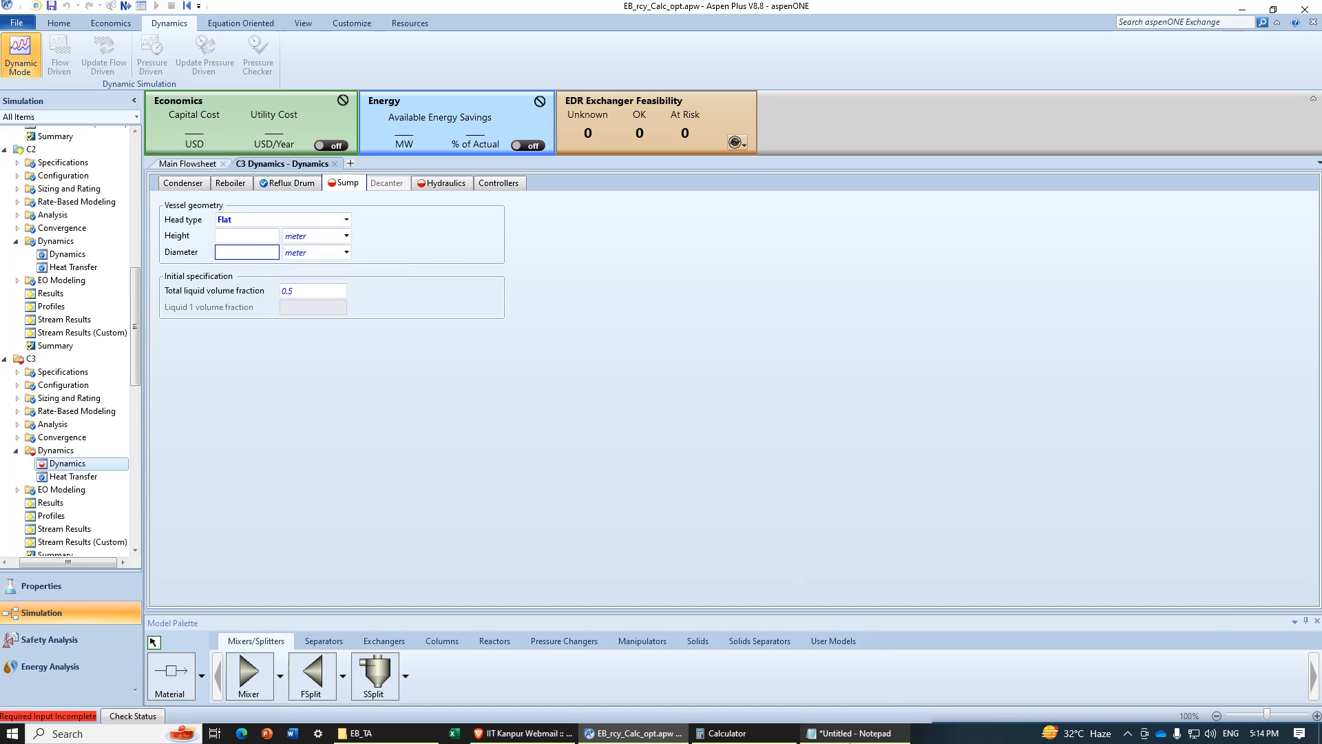
pyautogui.click(854, 733)
pyautogui.click(850, 742)
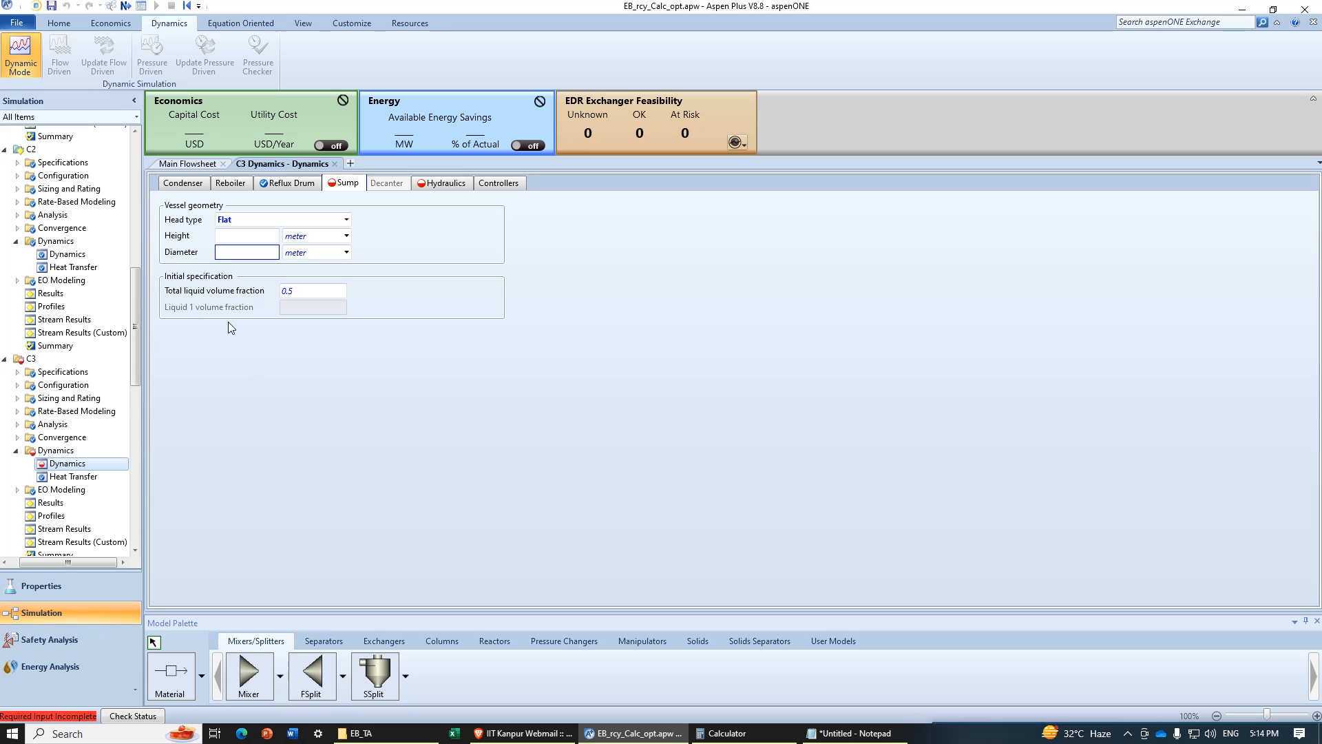
pyautogui.write('1.79')
pyautogui.click(254, 237)
pyautogui.write('3.58')
pyautogui.press('Return')
# Step: Define C3's simple tray hydraulics for stages 2 to 28 with a tray diameter of 1.67 meter, as noted in Notepad
pyautogui.click(442, 183)
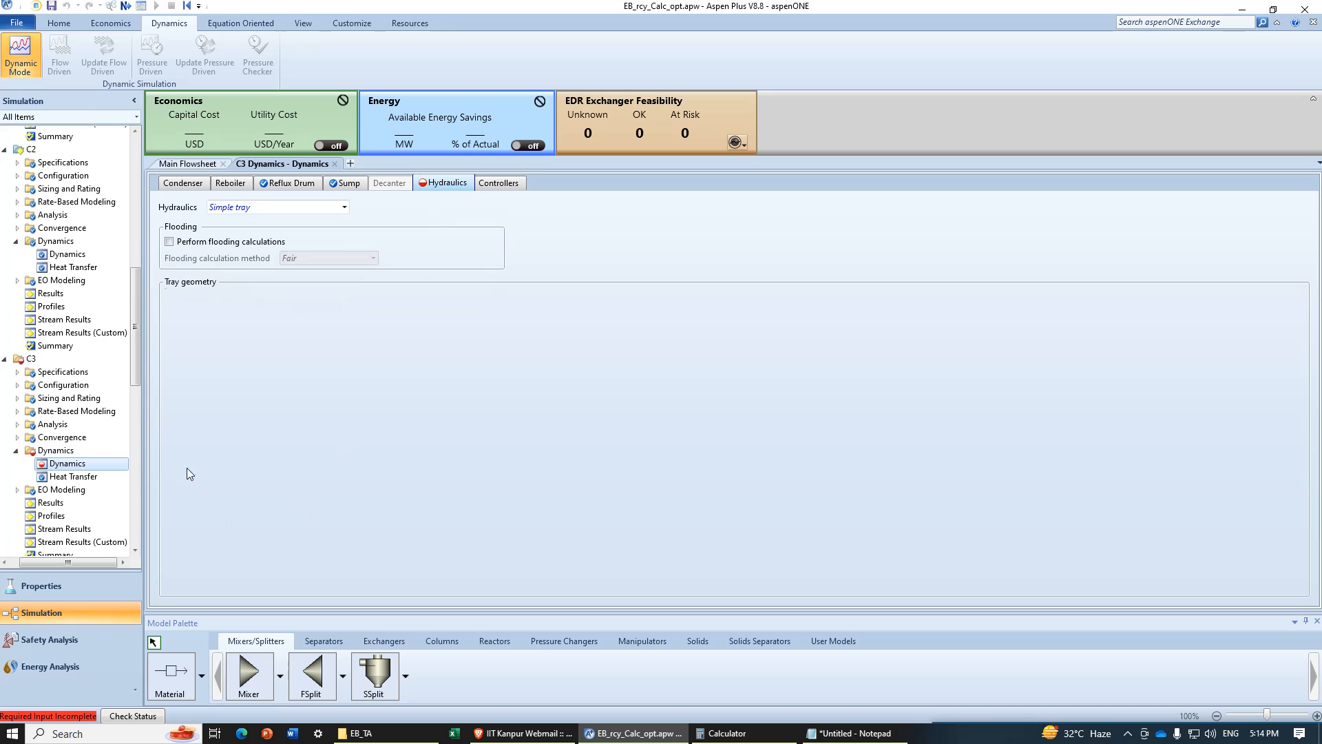
pyautogui.click(198, 329)
pyautogui.write('2')
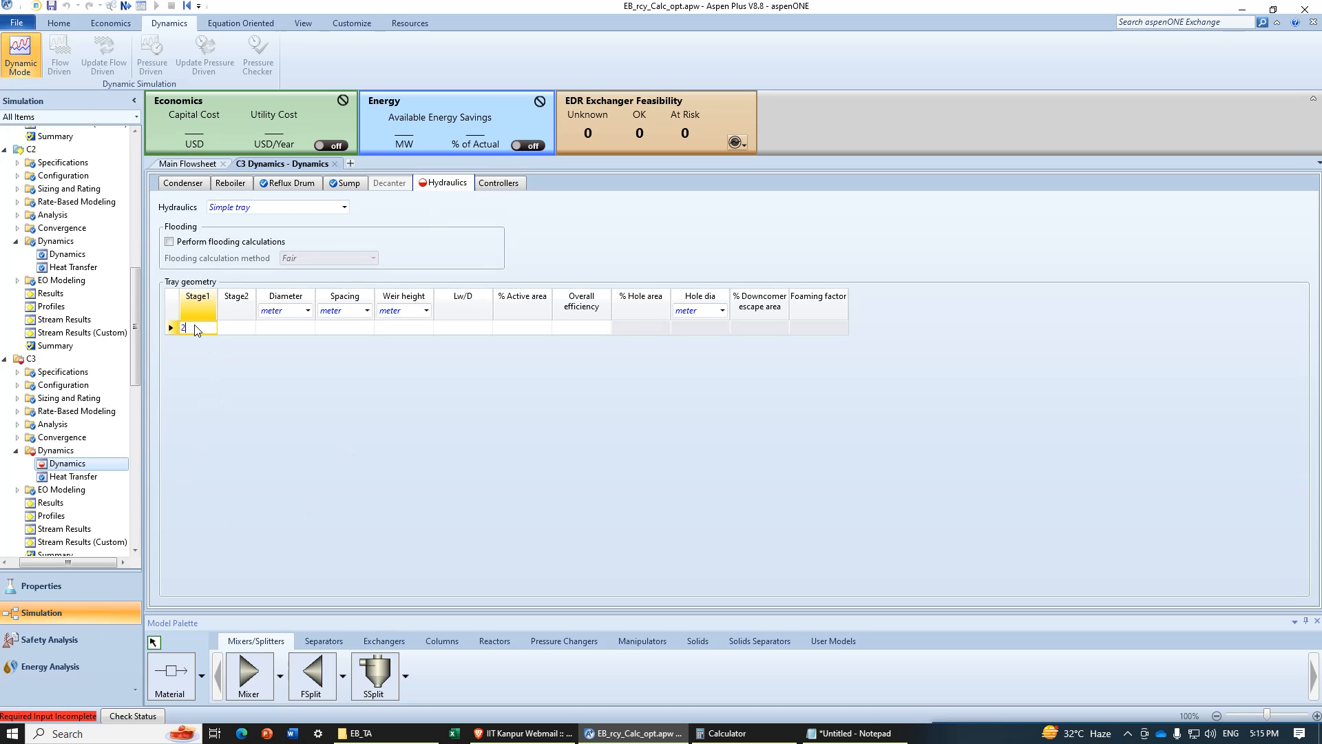
pyautogui.click(240, 326)
pyautogui.write('28')
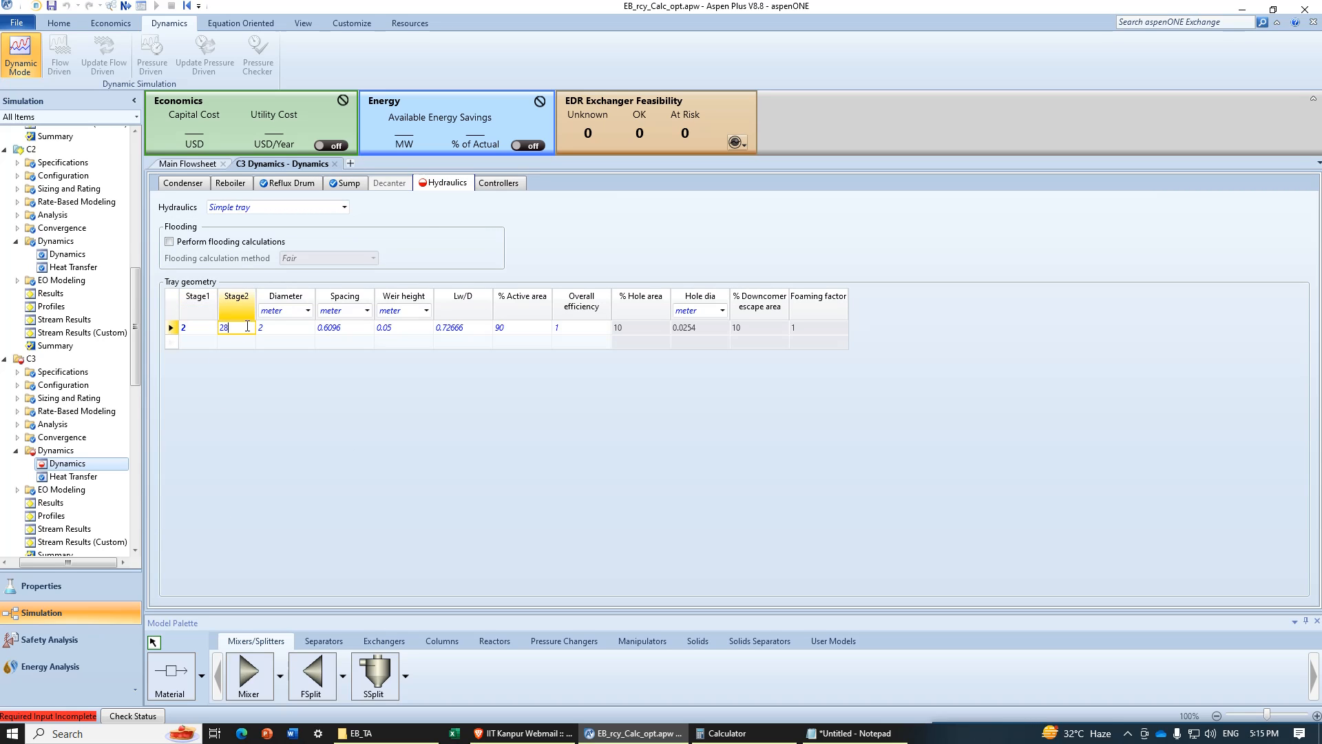
pyautogui.press('Tab')
pyautogui.click(860, 734)
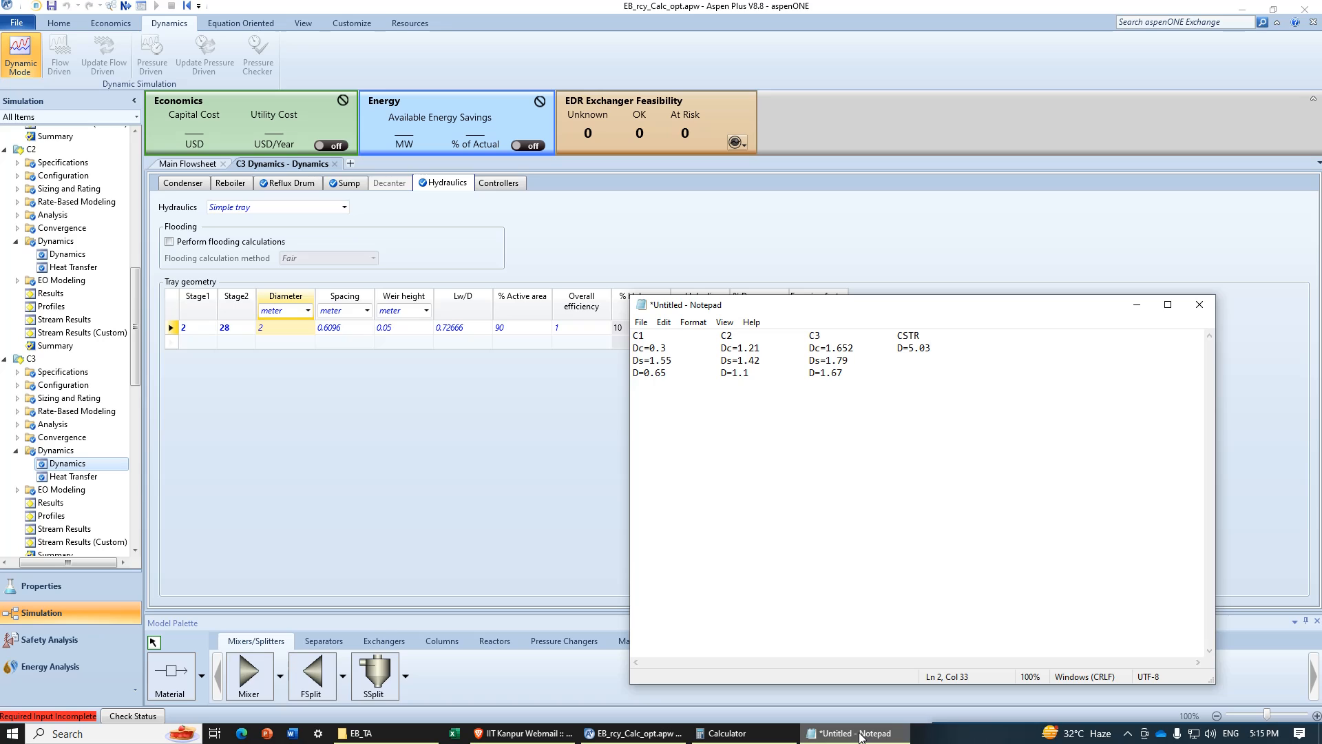
pyautogui.click(861, 736)
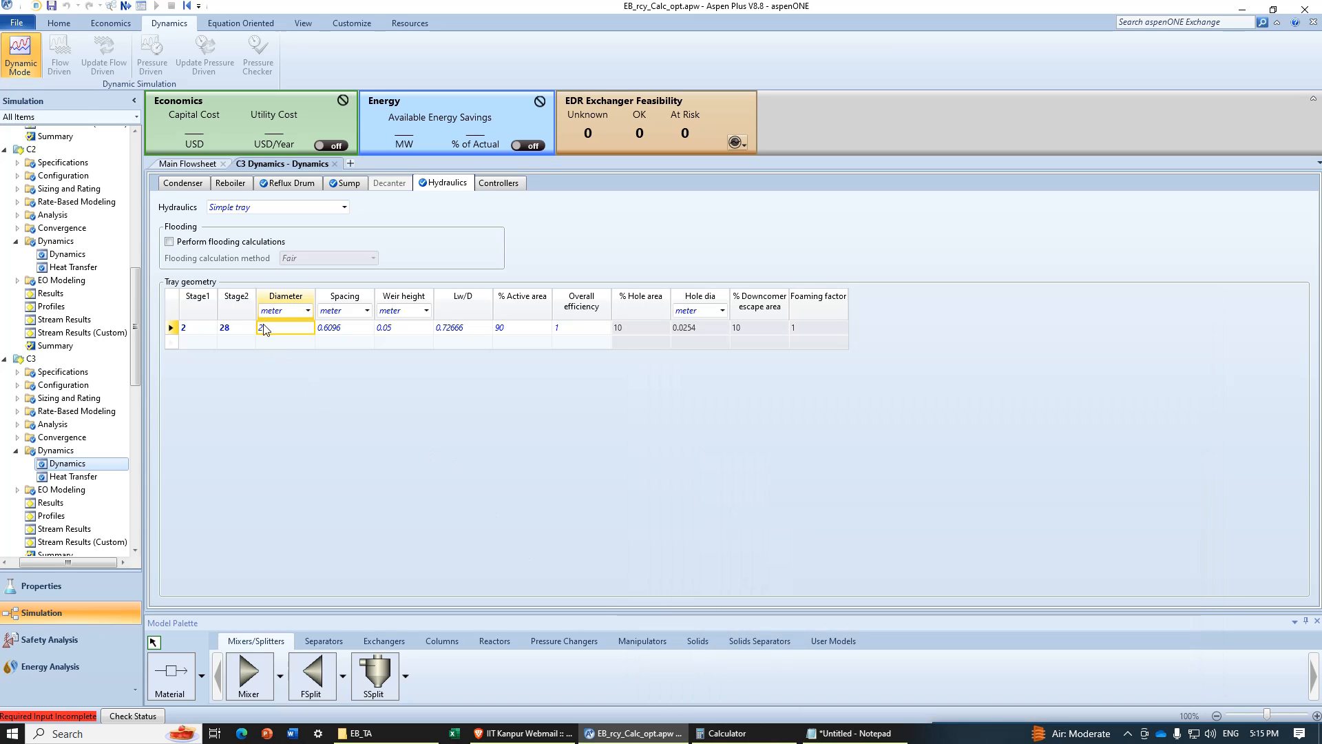
pyautogui.write('1.67')
pyautogui.press('Return')
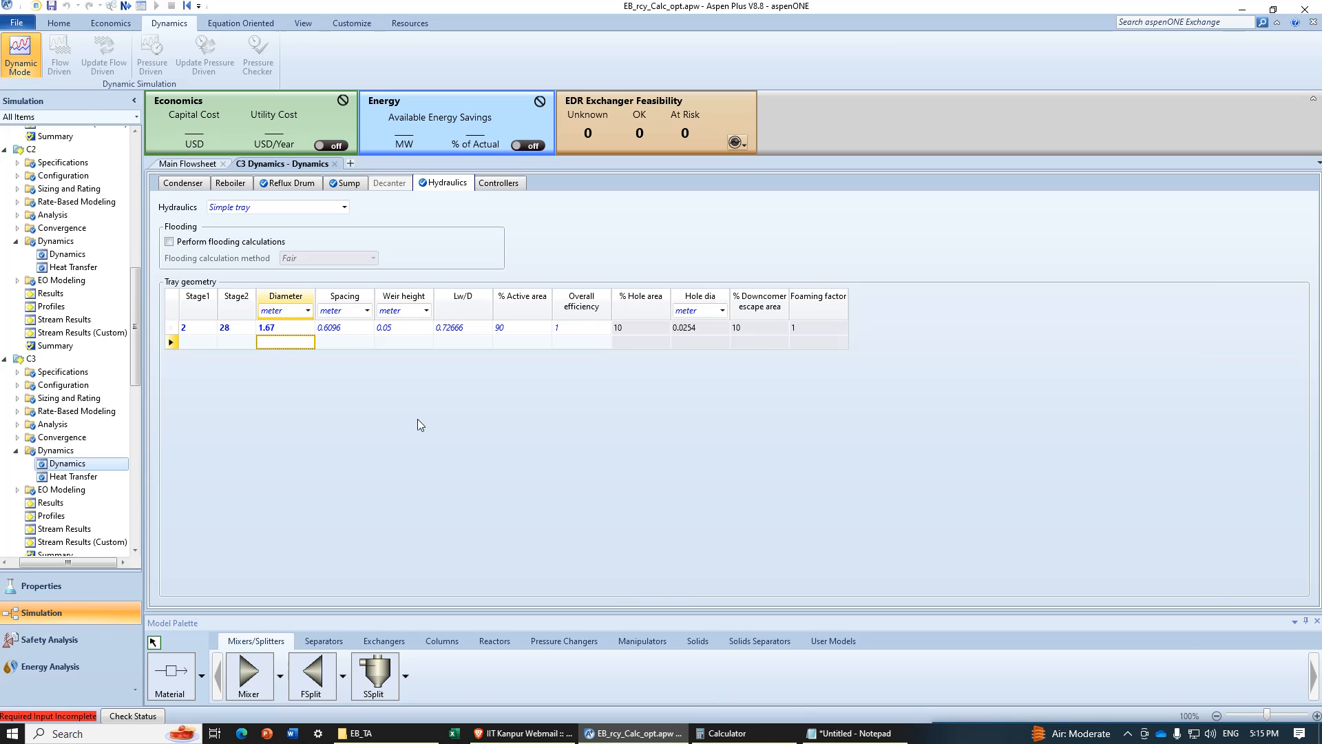
# Step: Give the CSTR block's dynamic vessel a Flat head and a diameter of 5.03 meter from the CSTR value in Notepad
pyautogui.click(16, 451)
pyautogui.scroll(-4, 29, 451)
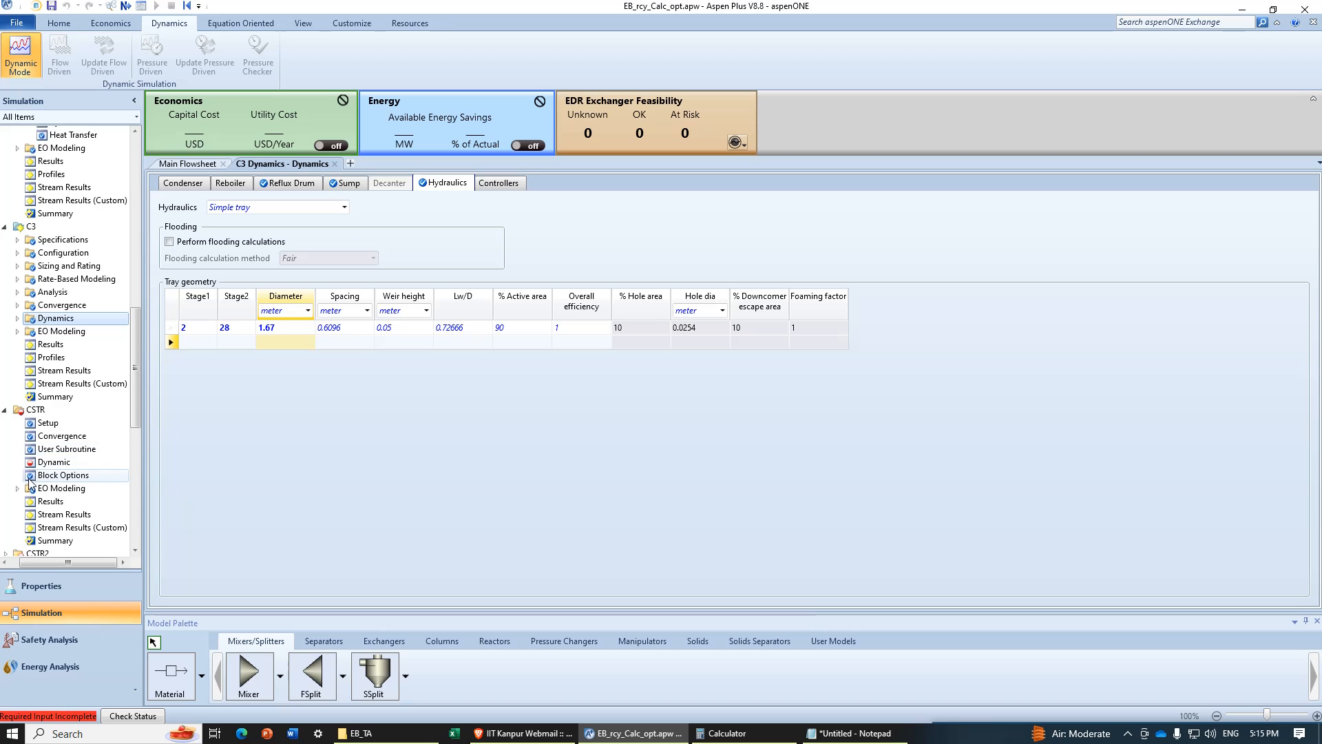
pyautogui.click(32, 462)
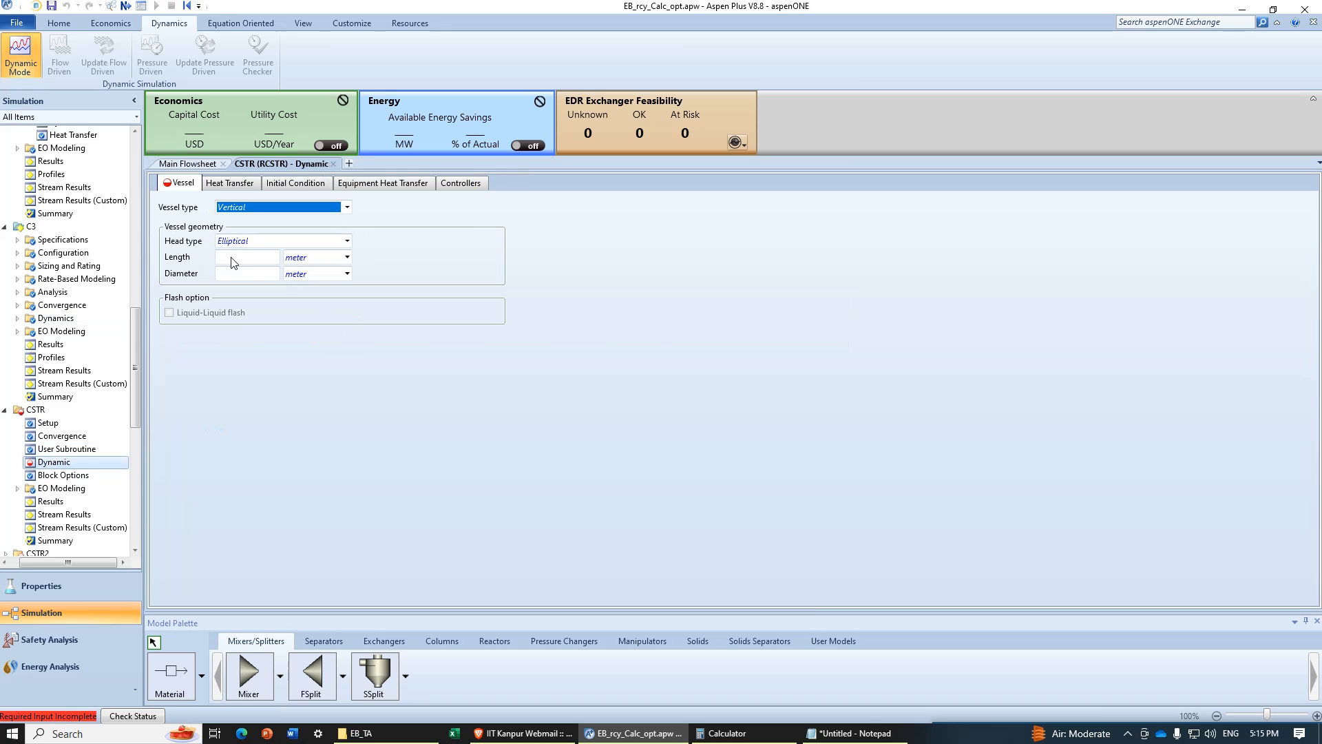
pyautogui.press('Tab')
pyautogui.click(347, 241)
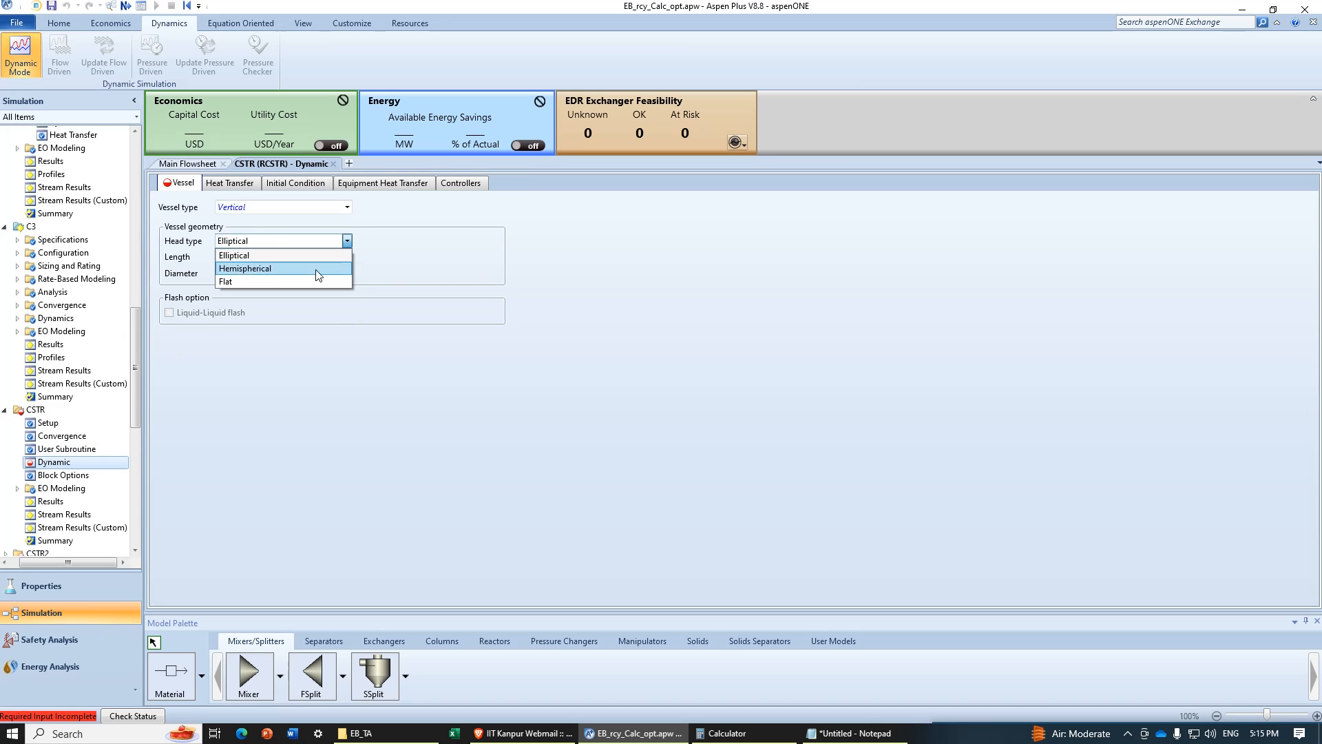
pyautogui.click(233, 273)
pyautogui.click(834, 736)
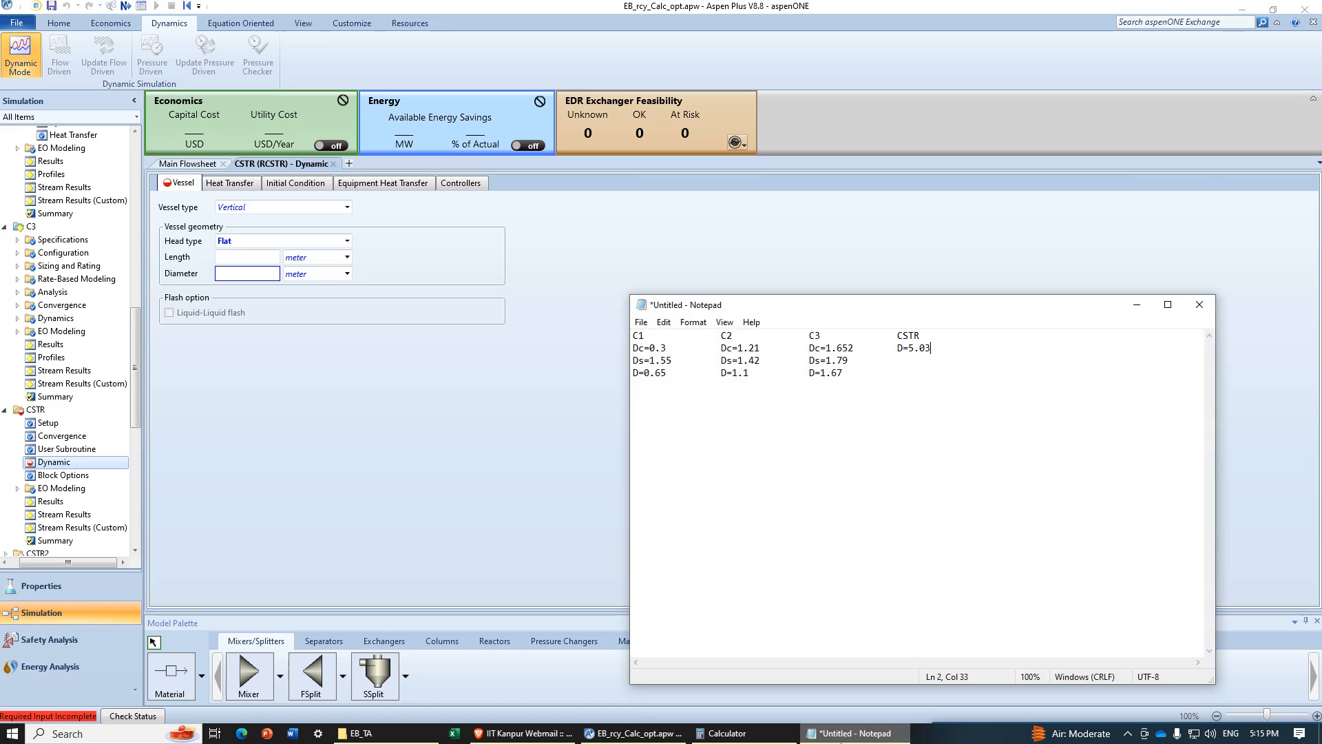
pyautogui.click(279, 376)
pyautogui.write('5.03')
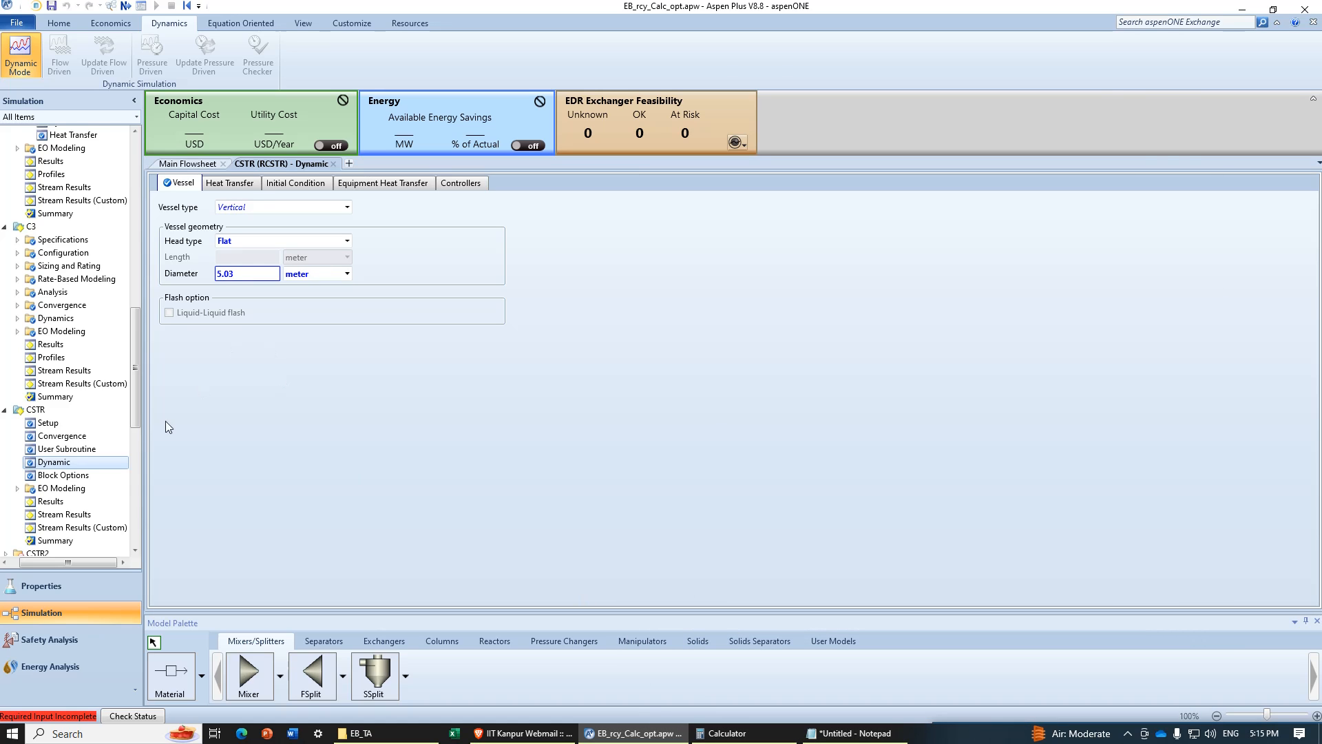
# Step: Give the CSTR2 block's dynamic vessel a Flat head and a diameter of 5.03 meter
pyautogui.scroll(-4, 81, 465)
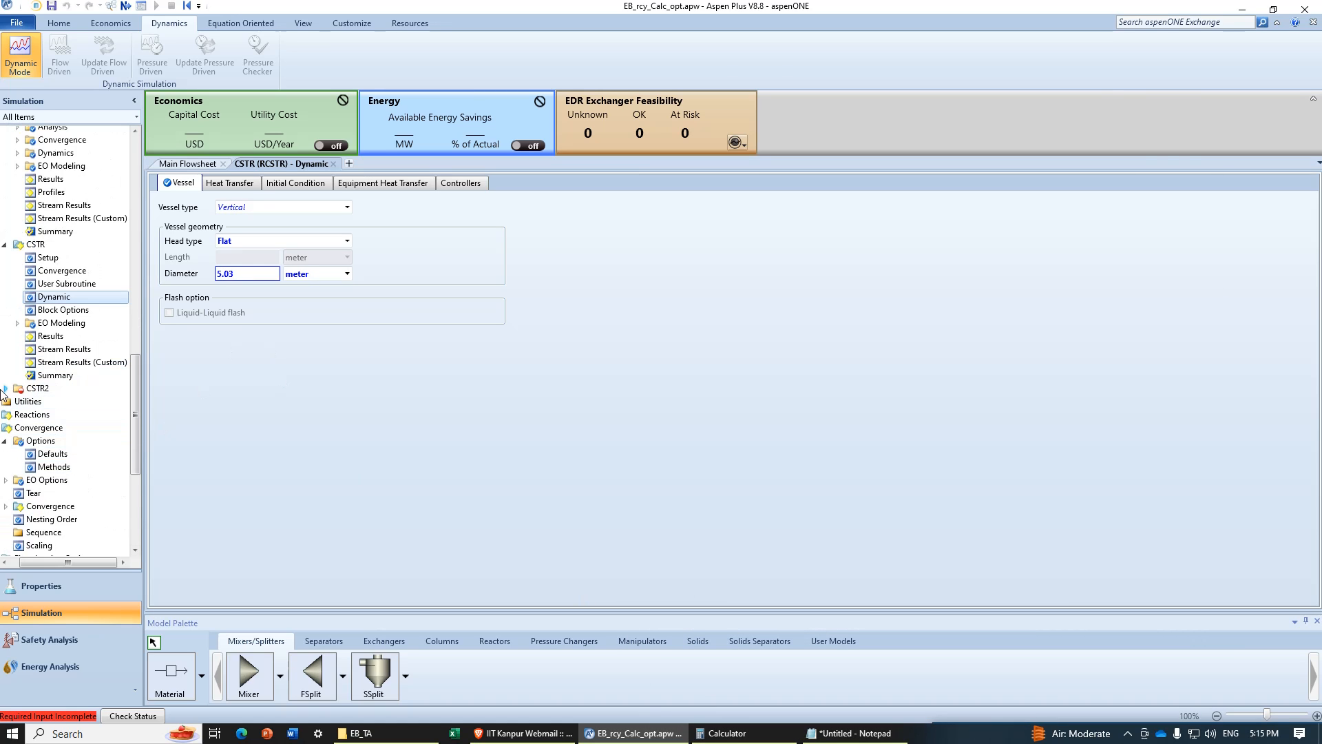
pyautogui.click(5, 388)
pyautogui.click(54, 441)
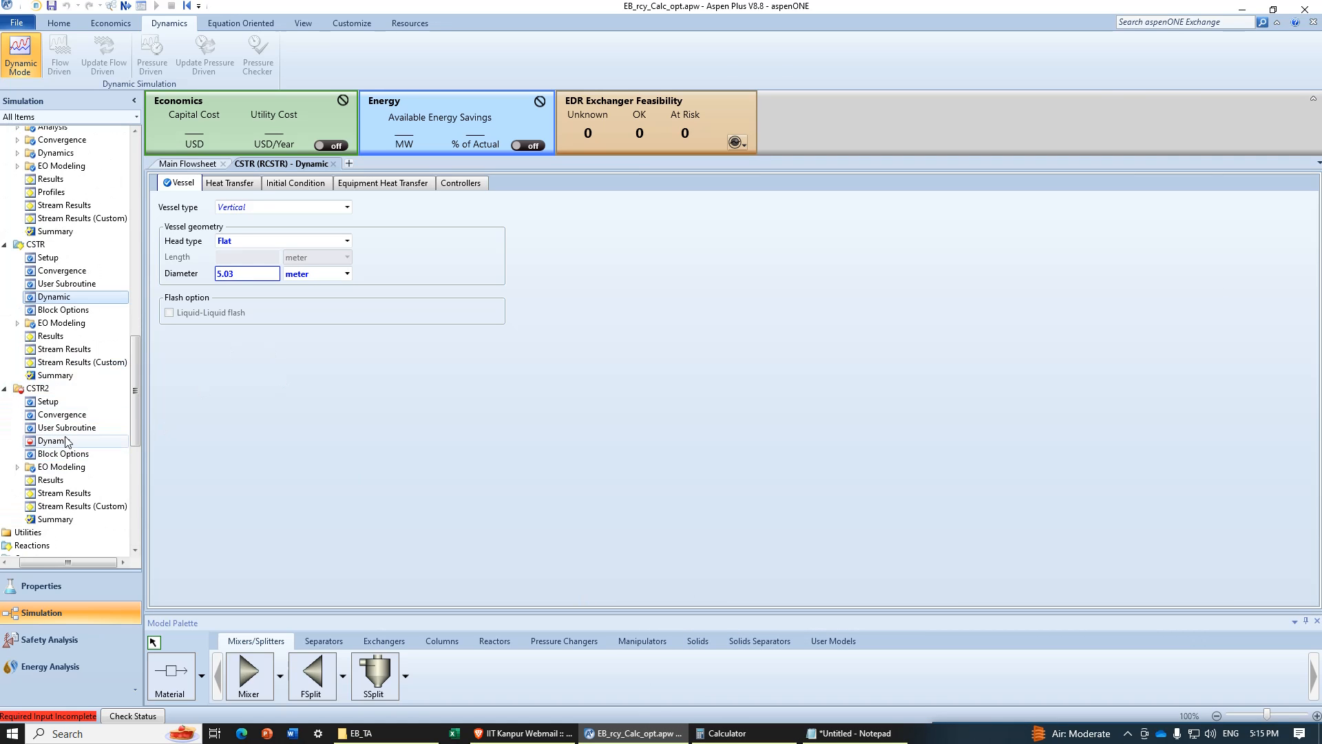
pyautogui.click(347, 240)
pyautogui.click(312, 283)
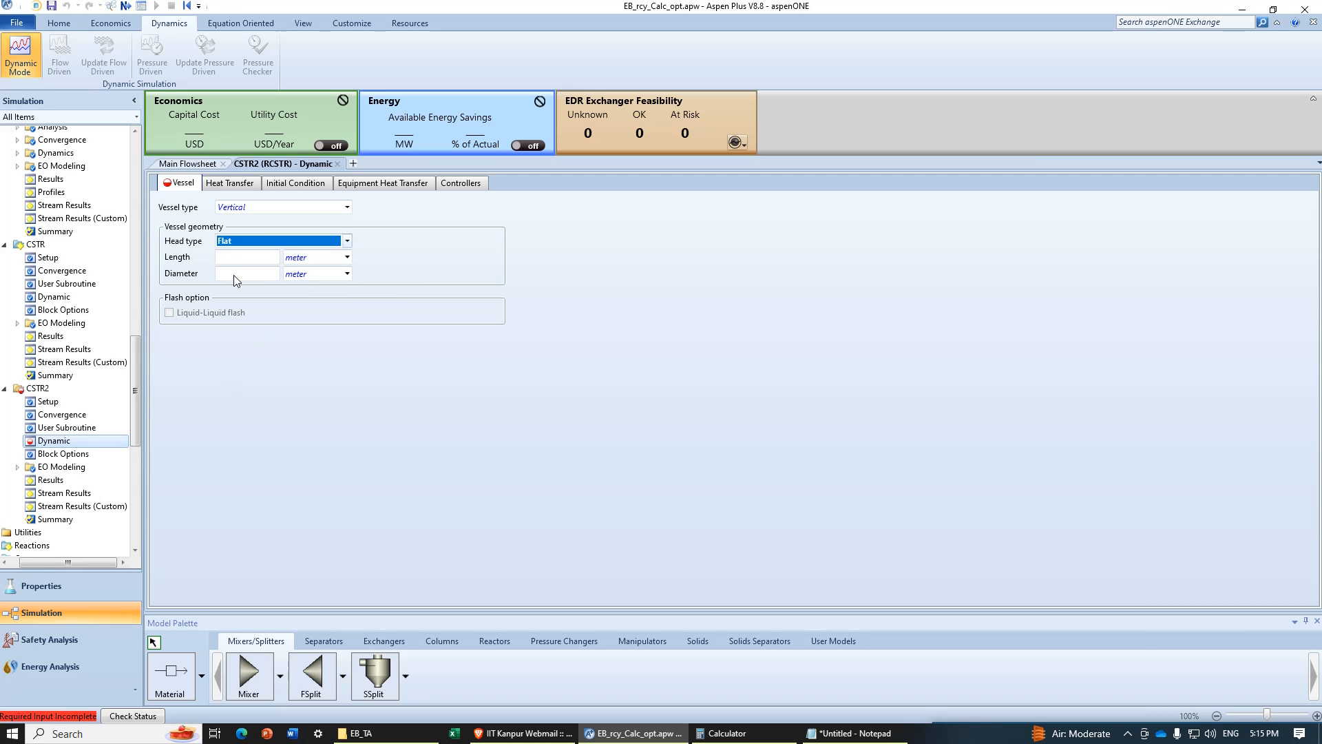
pyautogui.write('5.03')
pyautogui.press('Return')
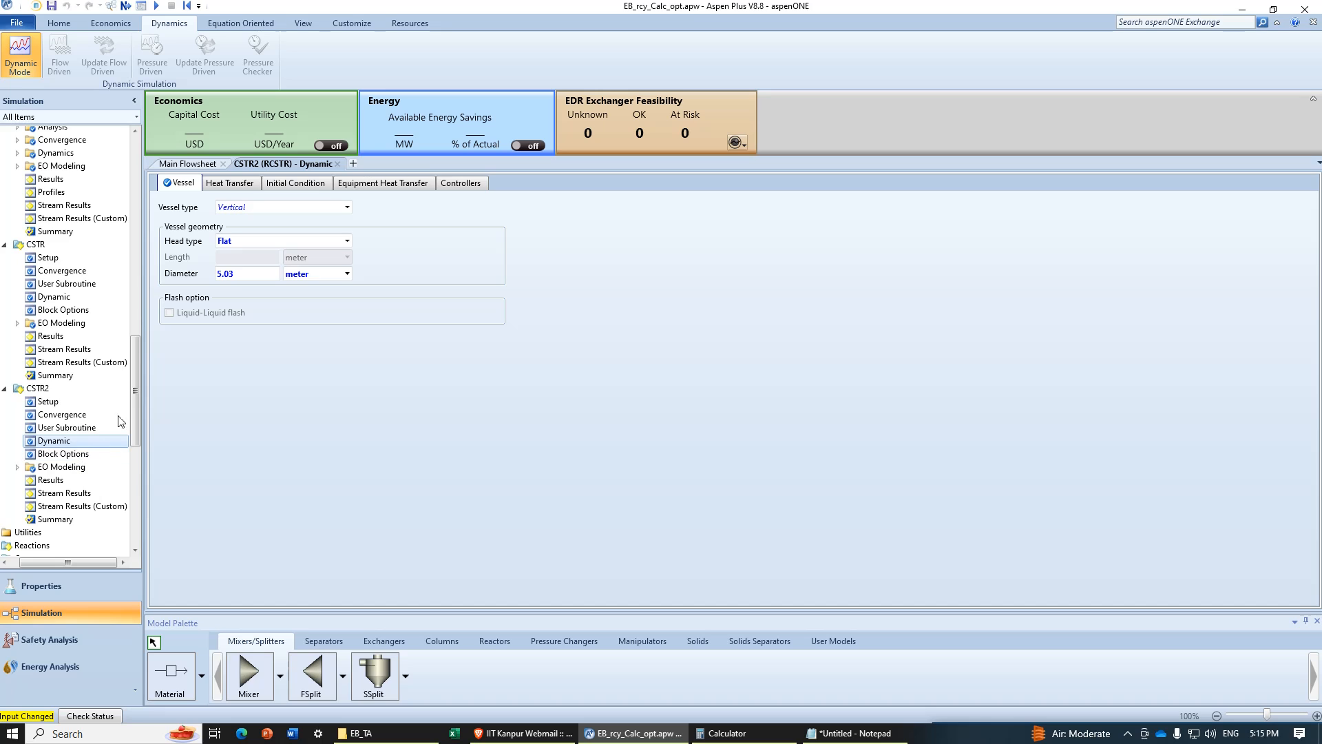
# Step: Rerun the simulation and check the flowsheet for dynamic export with the Pressure Checker
pyautogui.click(337, 164)
pyautogui.click(156, 7)
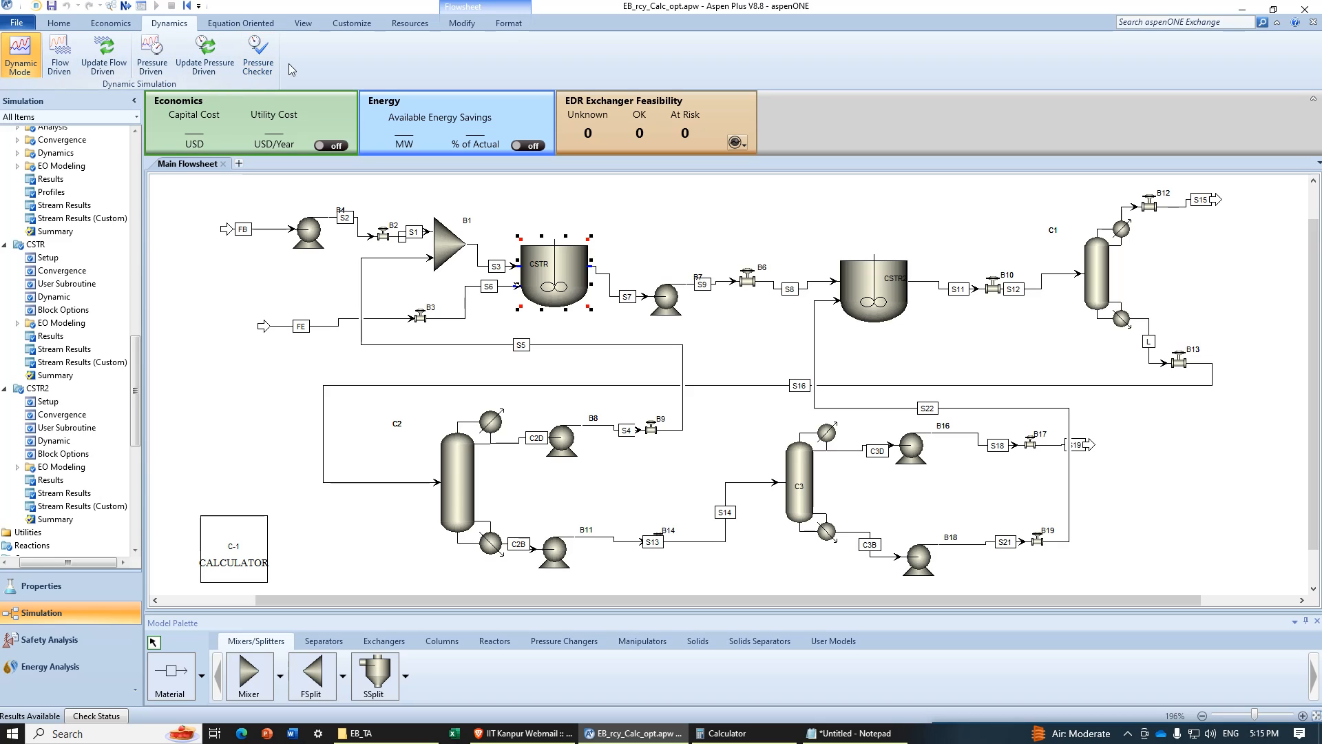
pyautogui.click(40, 60)
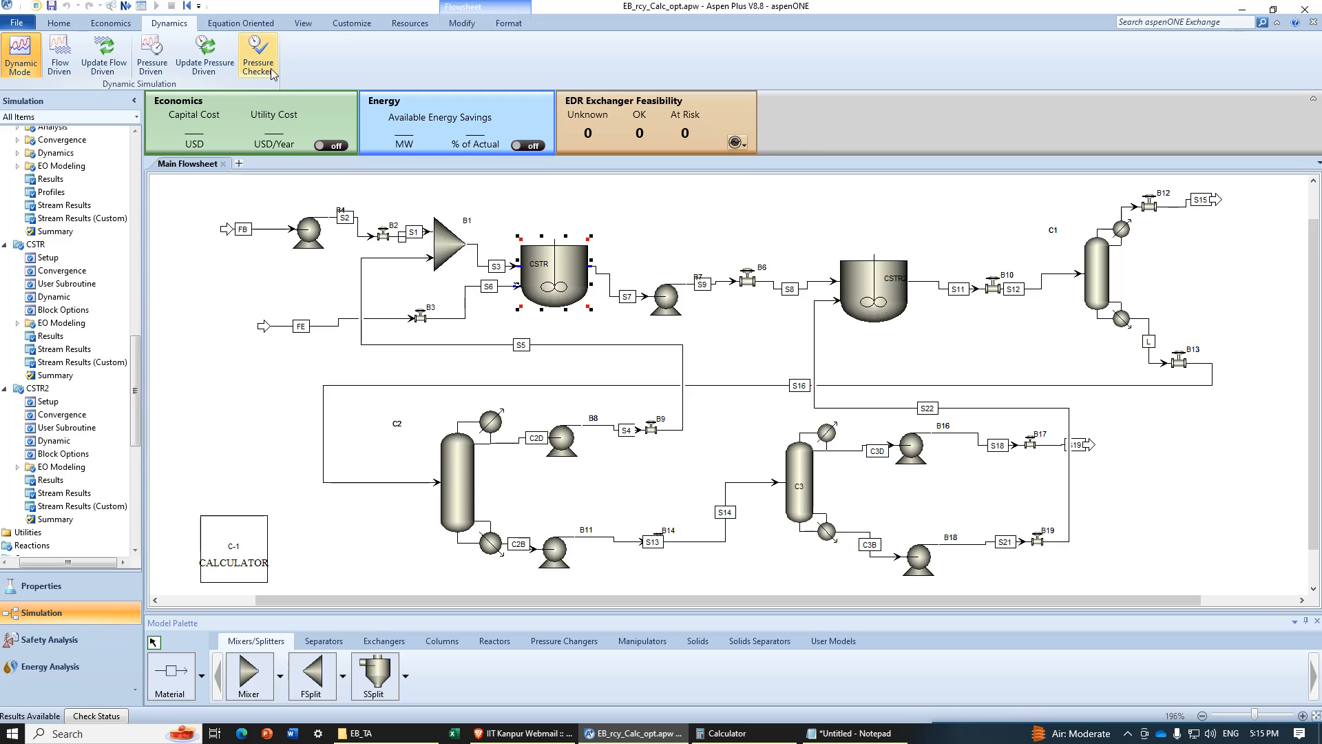
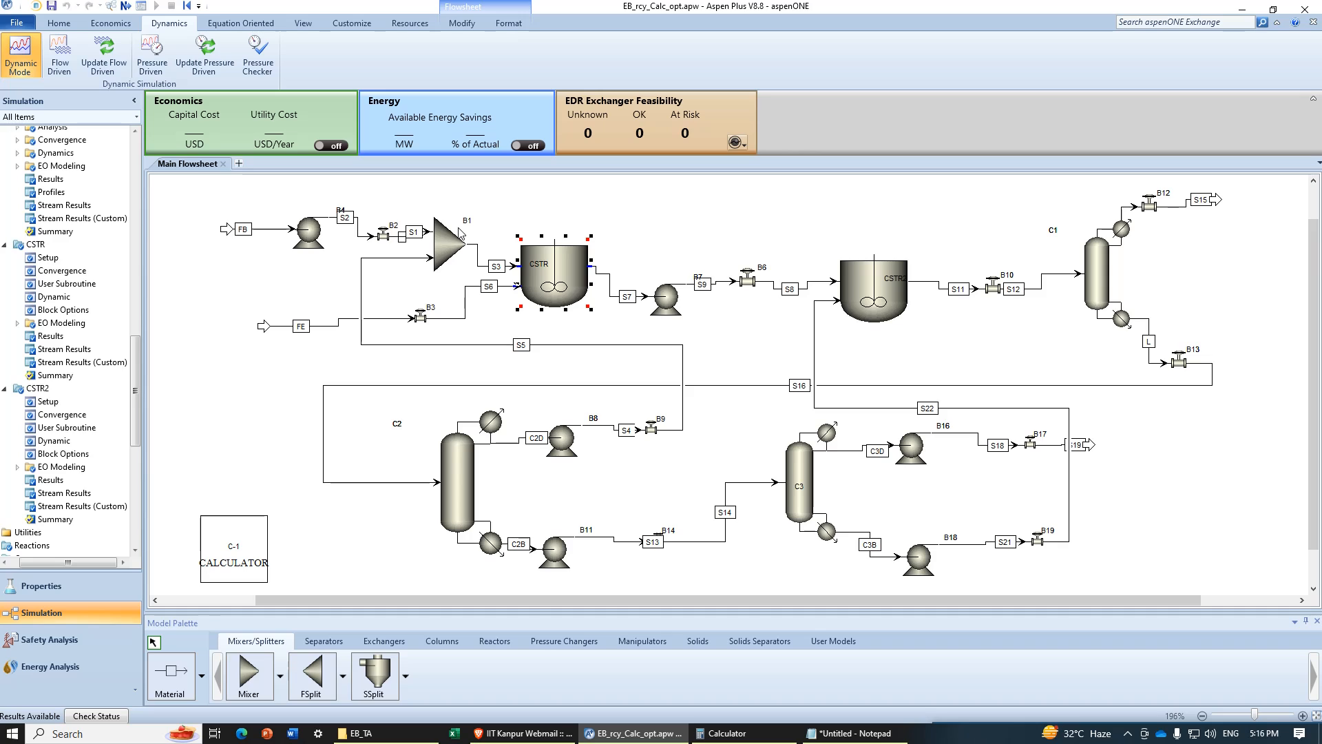
pyautogui.click(258, 53)
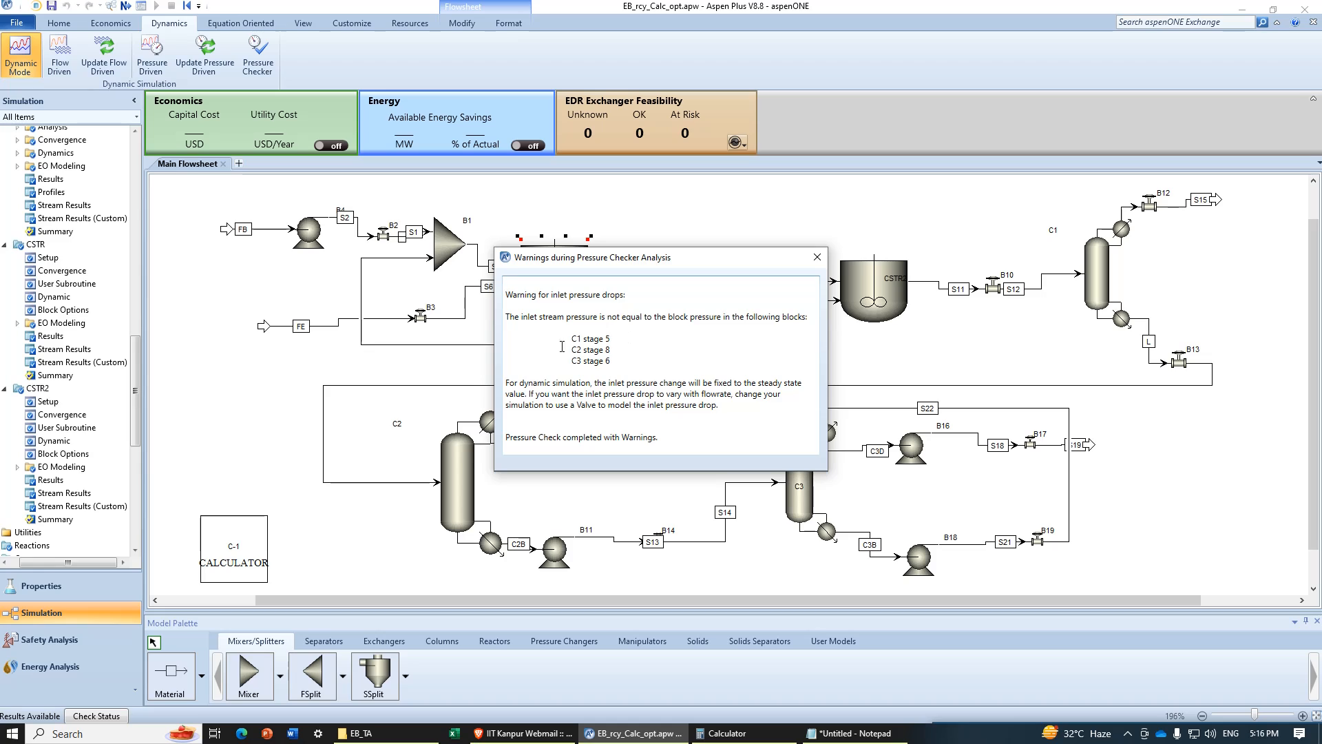
pyautogui.click(818, 259)
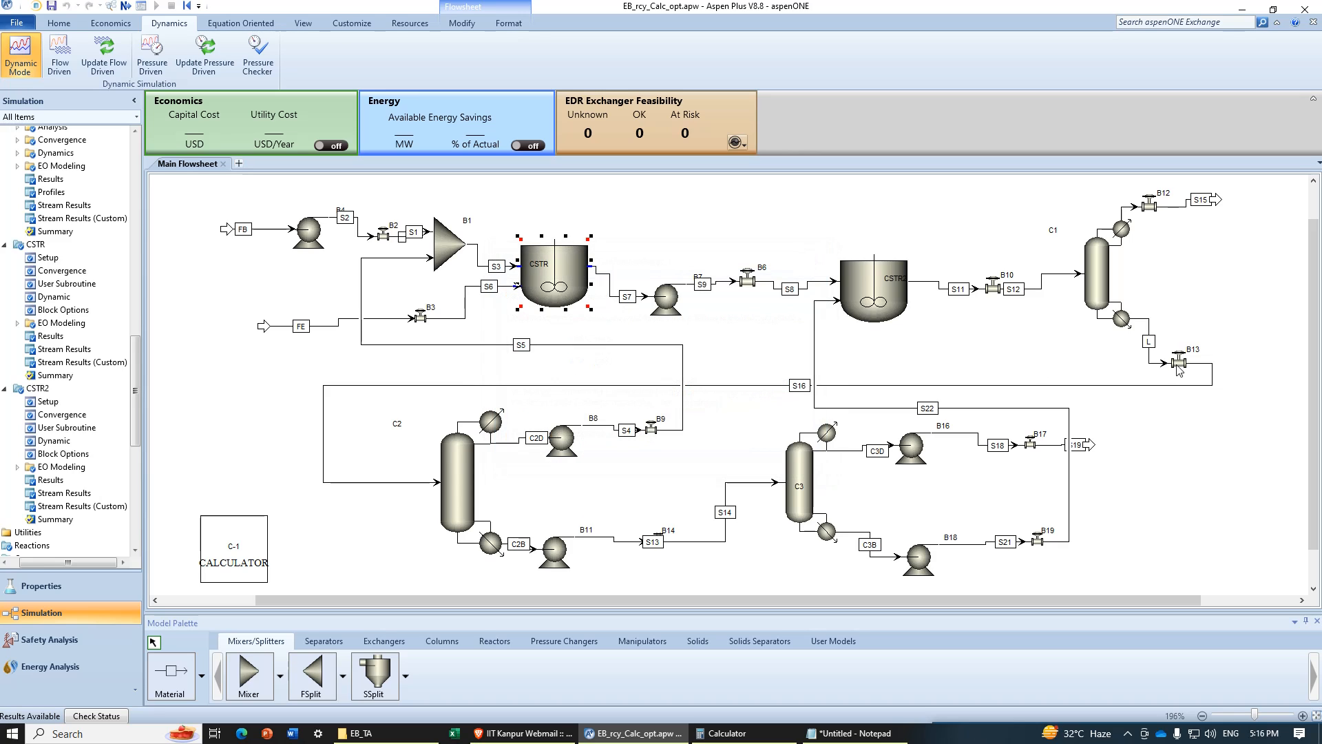
# Step: Set valve B10's outlet pressure to 8.04 bar, matching the stage 5 feed pressure in C1's profiles
pyautogui.doubleClick(1099, 286)
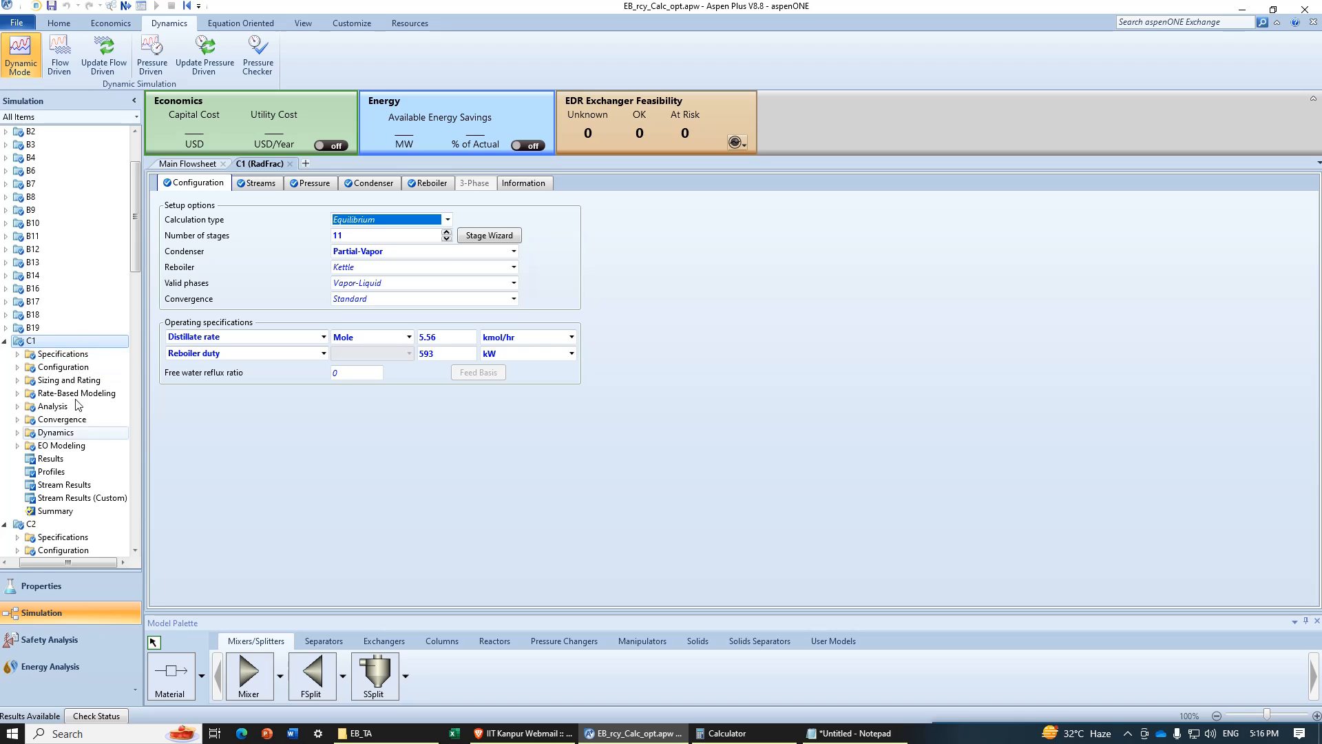
pyautogui.click(67, 472)
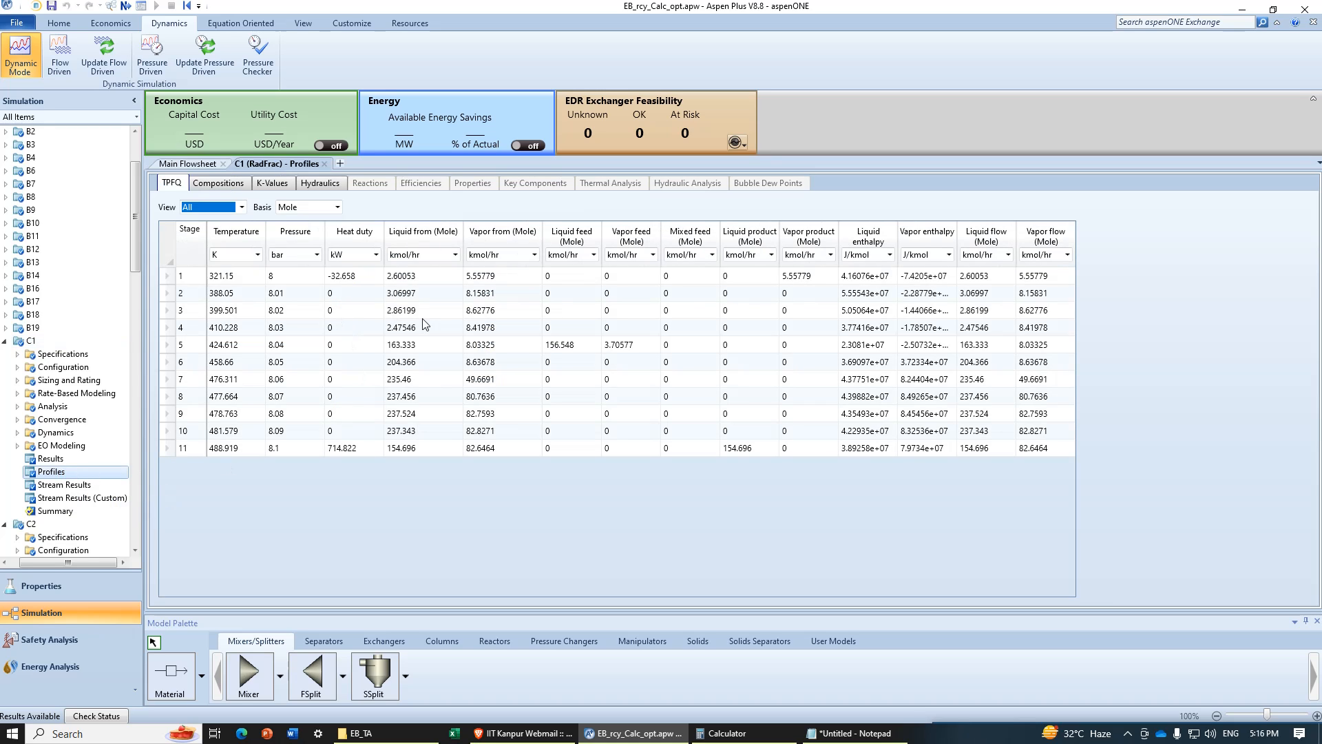
pyautogui.click(623, 347)
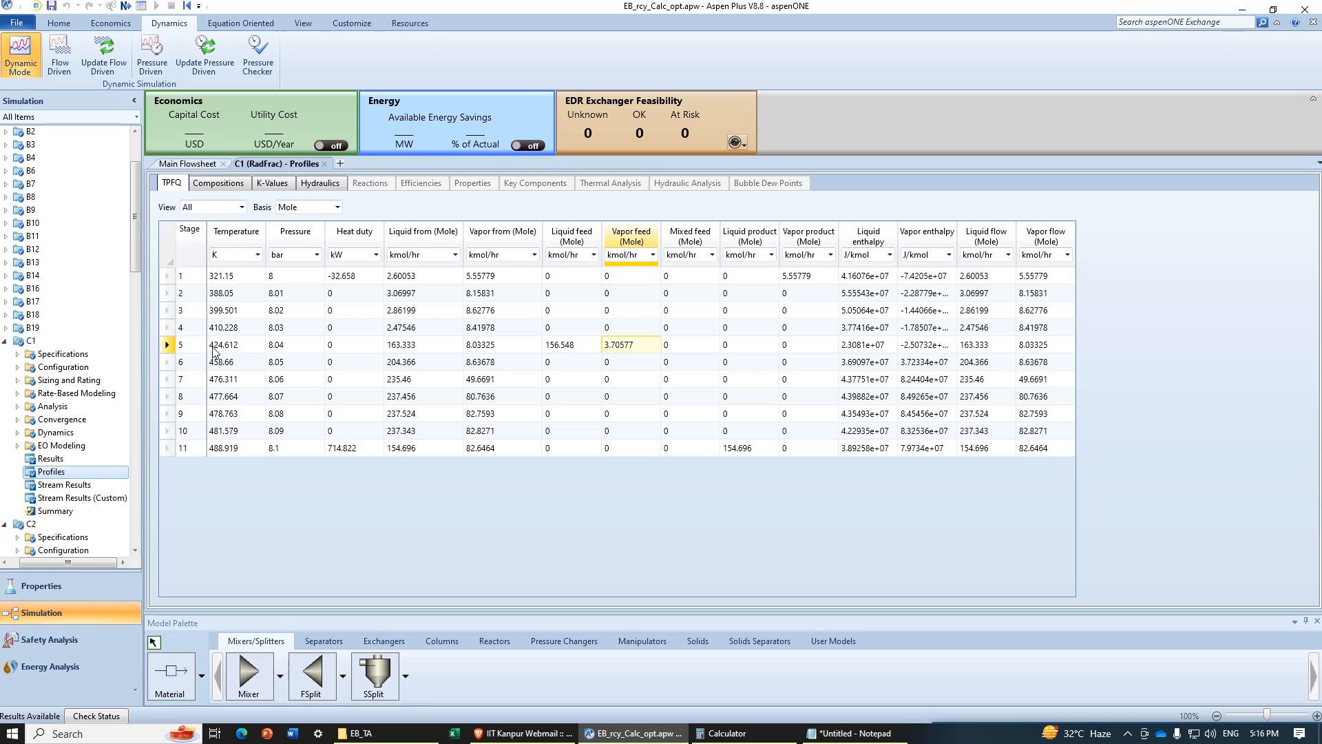
pyautogui.click(294, 350)
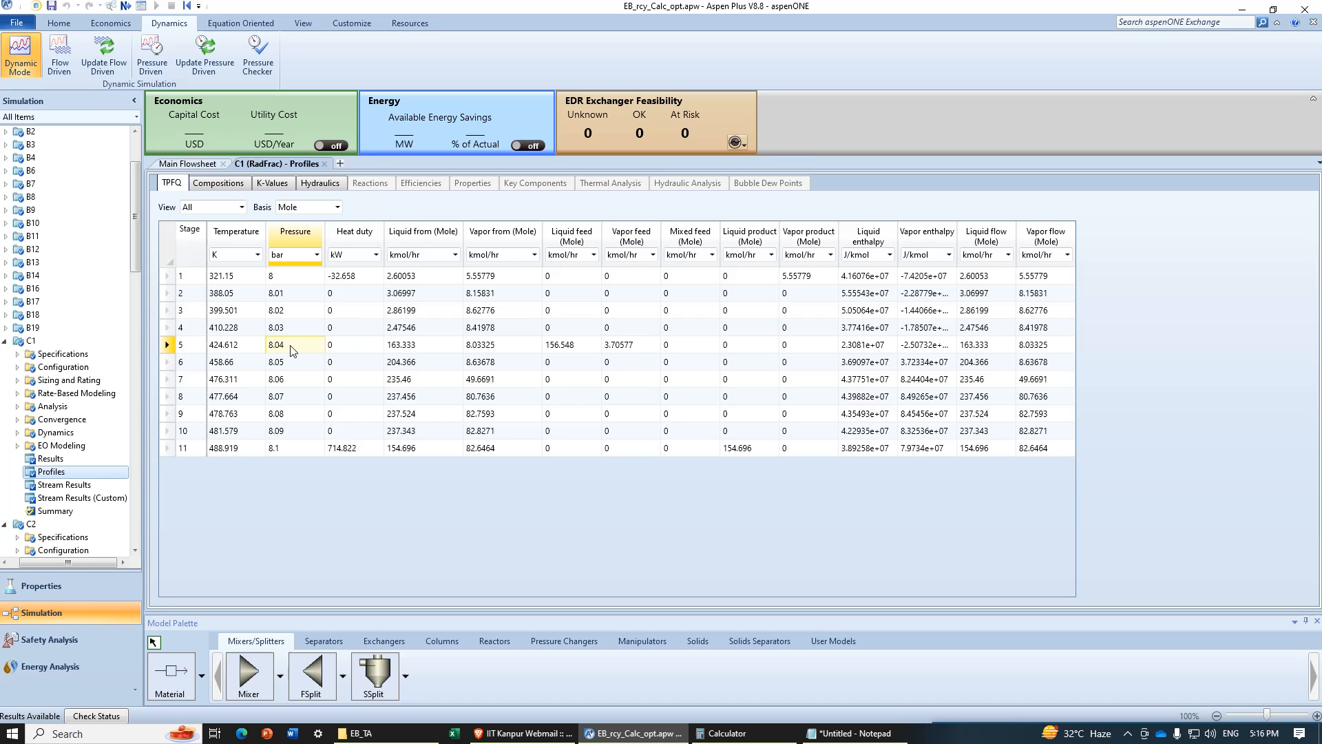
pyautogui.click(192, 163)
pyautogui.doubleClick(993, 290)
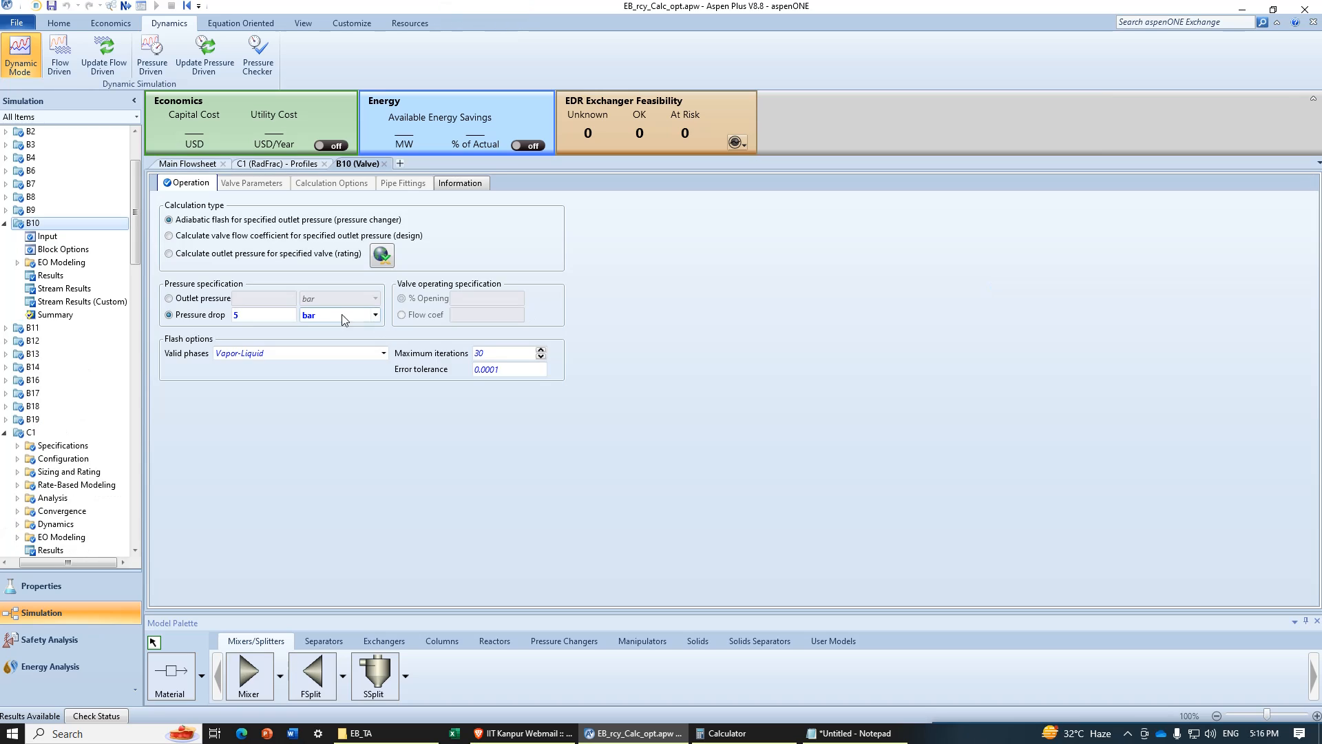
pyautogui.click(261, 300)
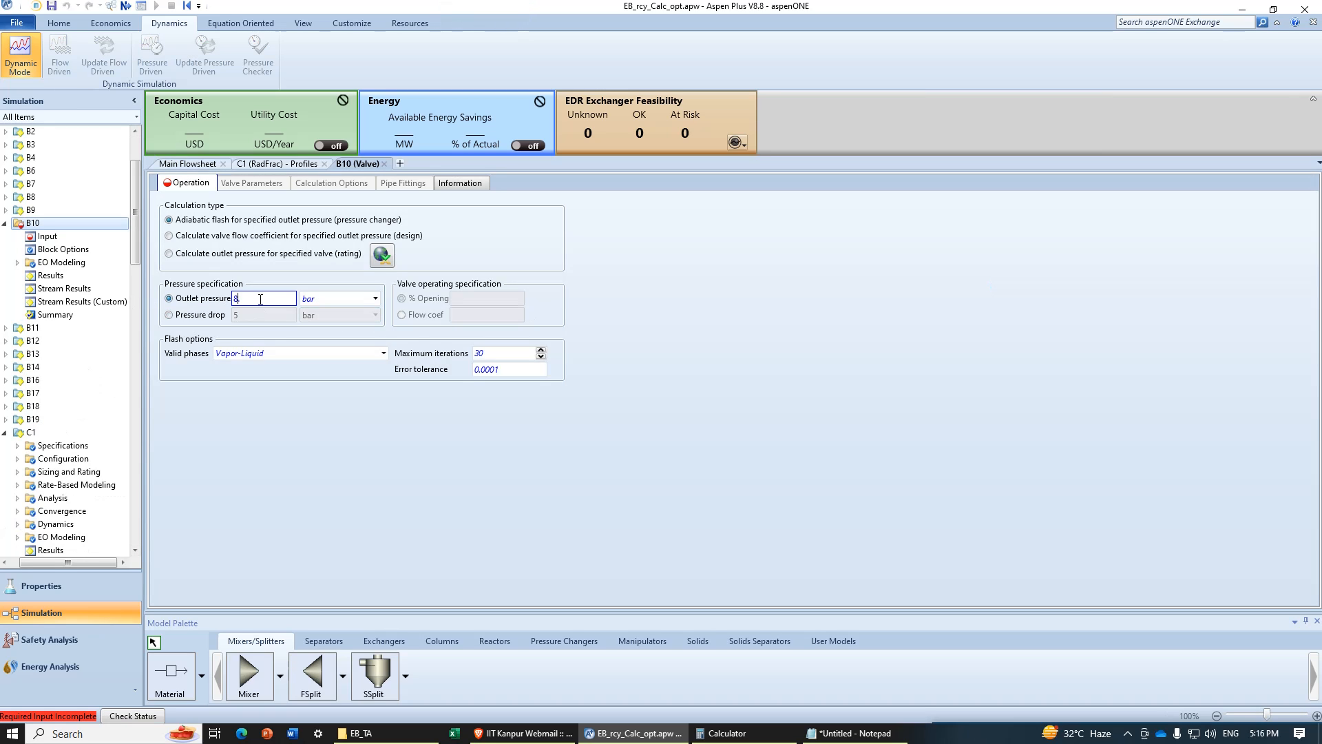
pyautogui.write('8.04')
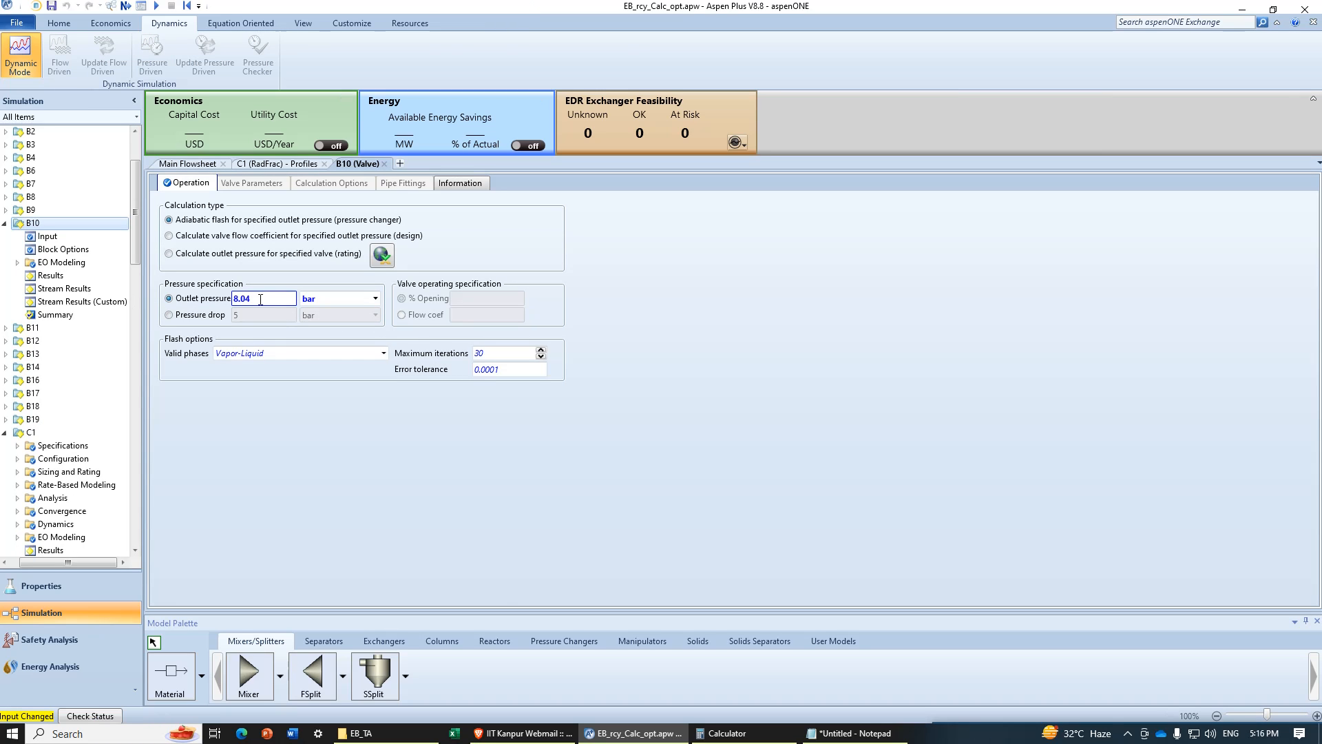
pyautogui.click(384, 164)
# Step: Set valve B13's outlet pressure to 1.17 bar, matching the stage 8 feed pressure in C2's profiles
pyautogui.doubleClick(457, 483)
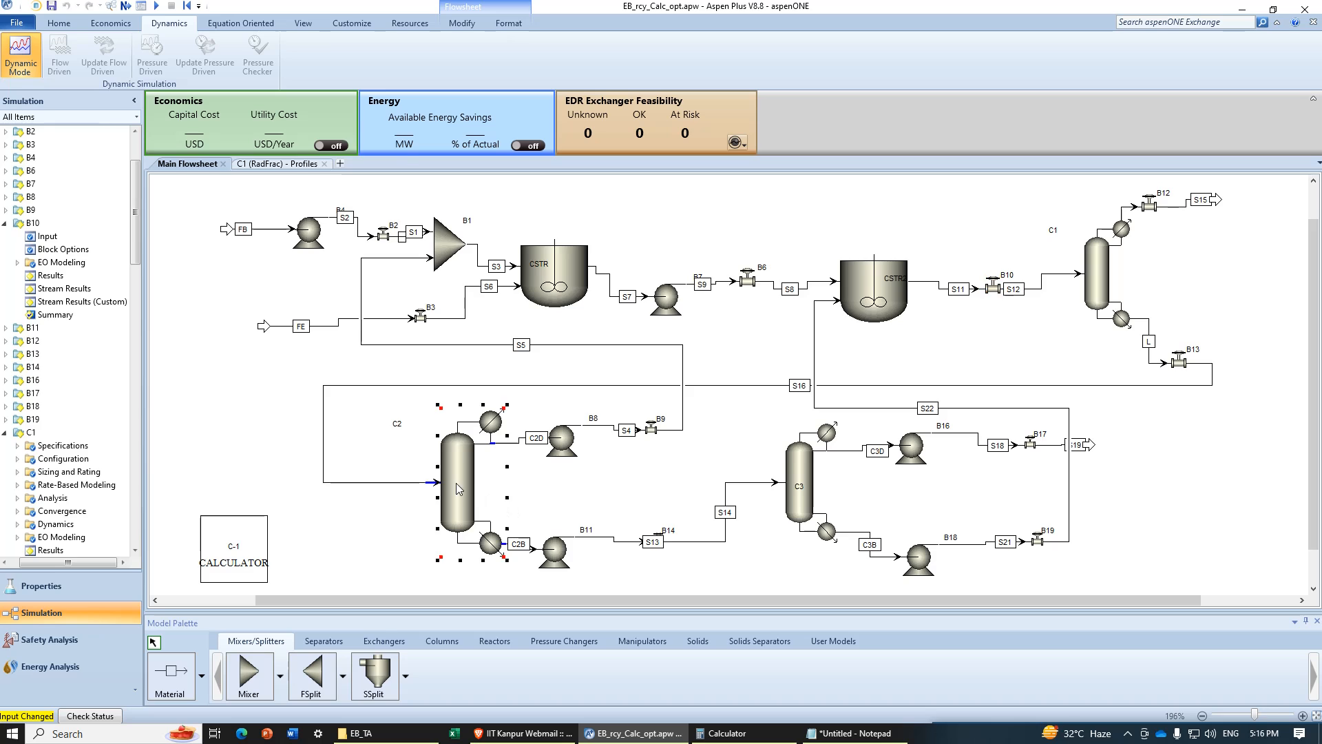
pyautogui.scroll(-1, 69, 444)
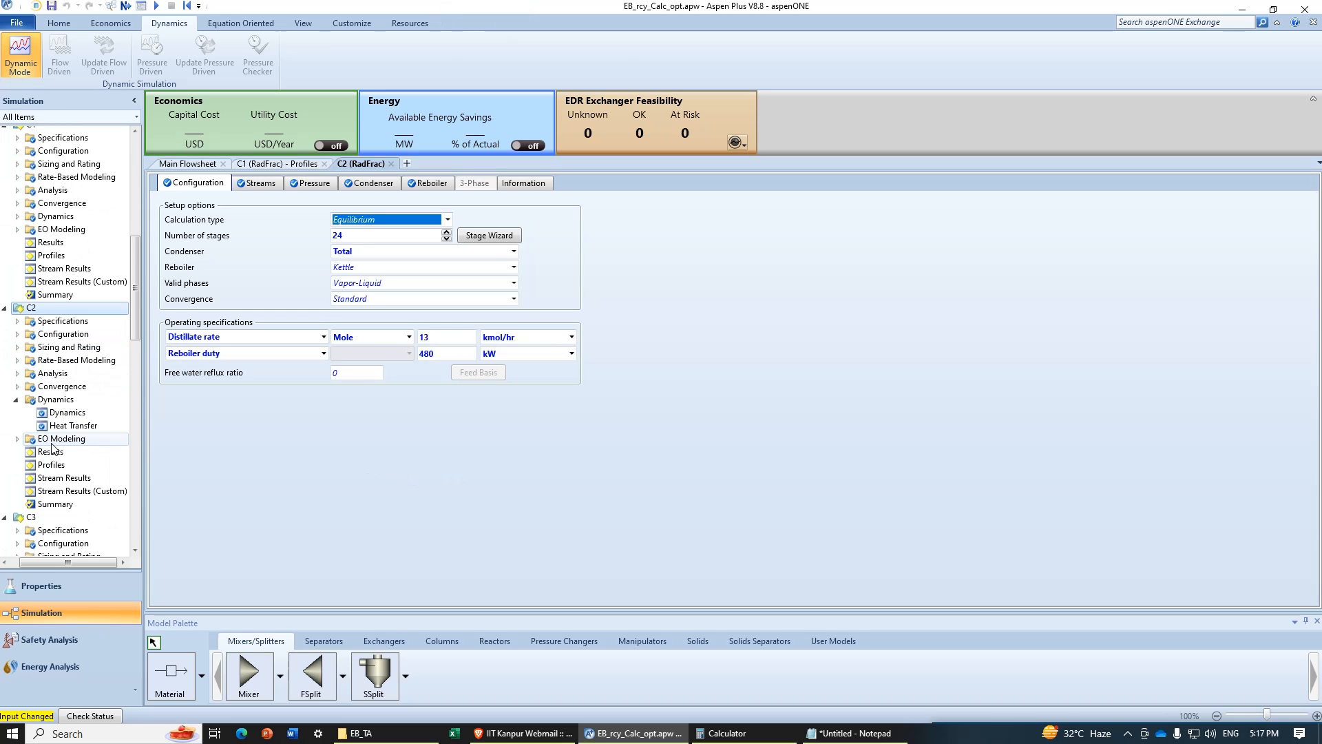
pyautogui.click(66, 462)
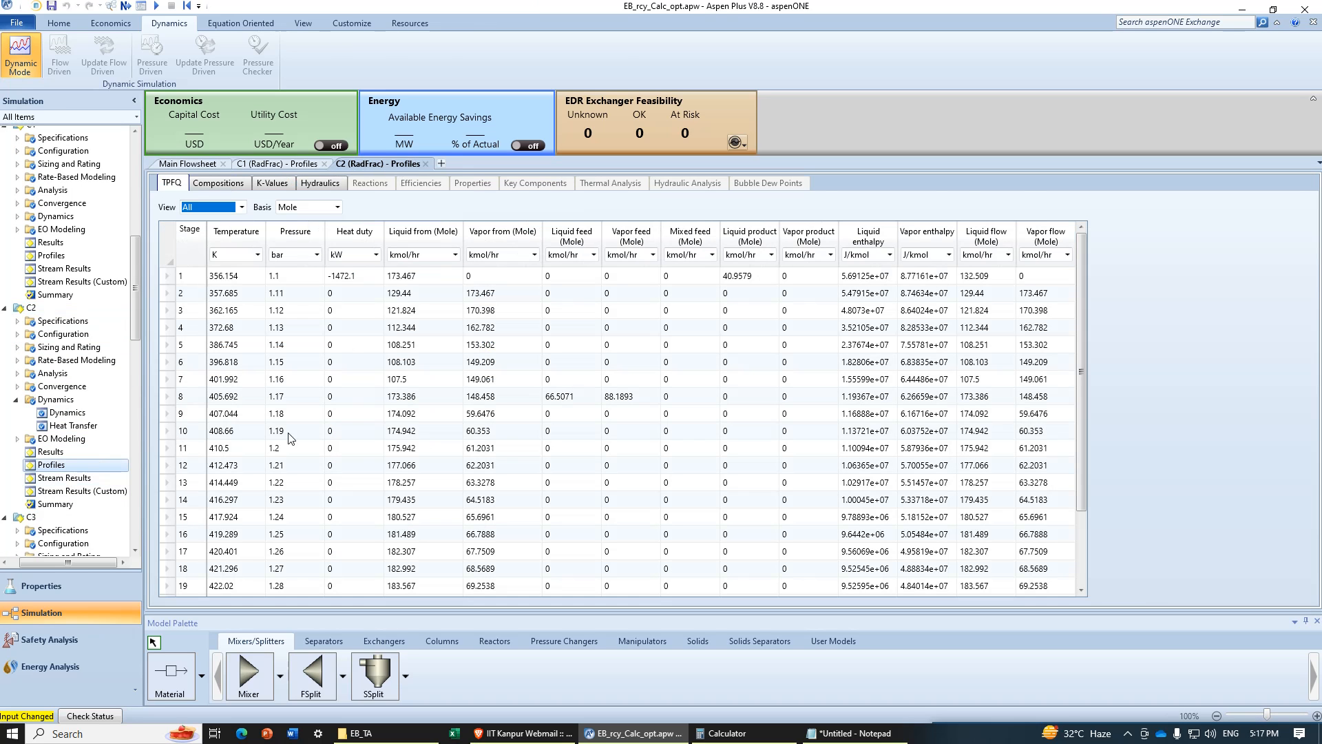
pyautogui.click(597, 402)
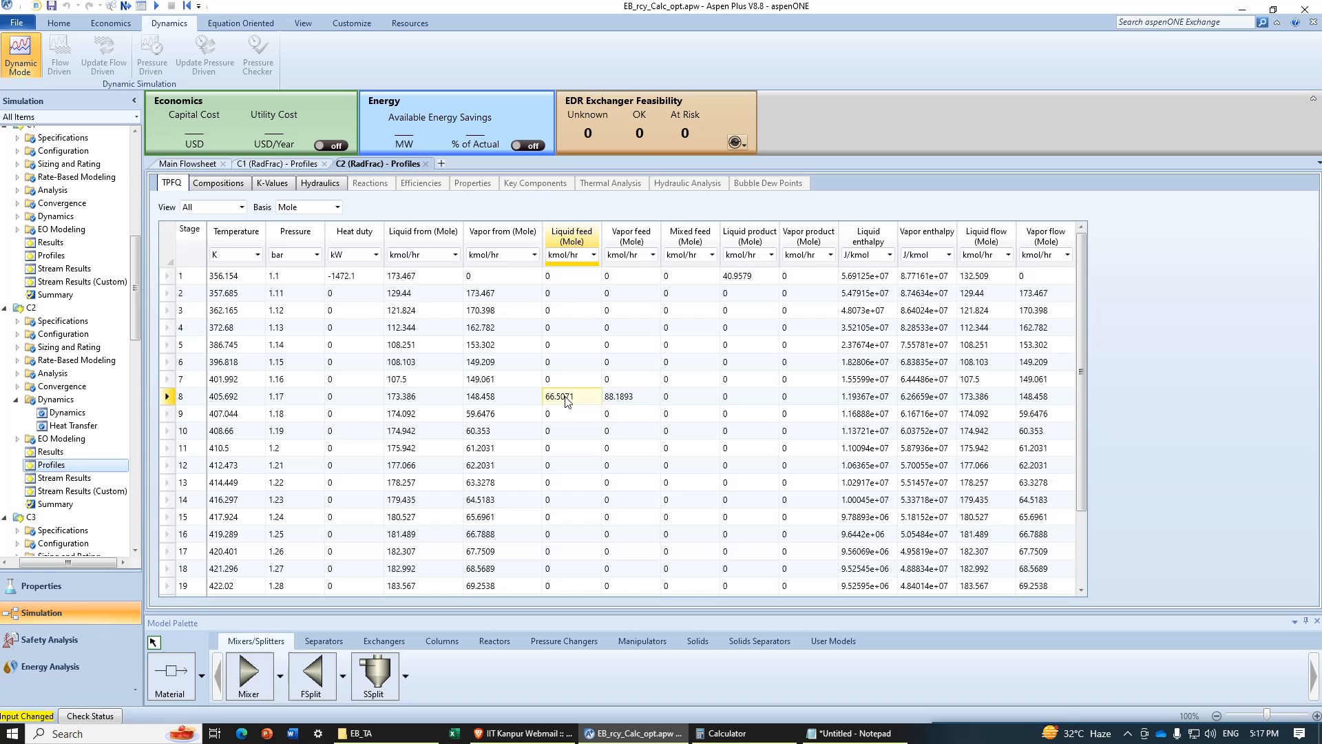
pyautogui.click(296, 400)
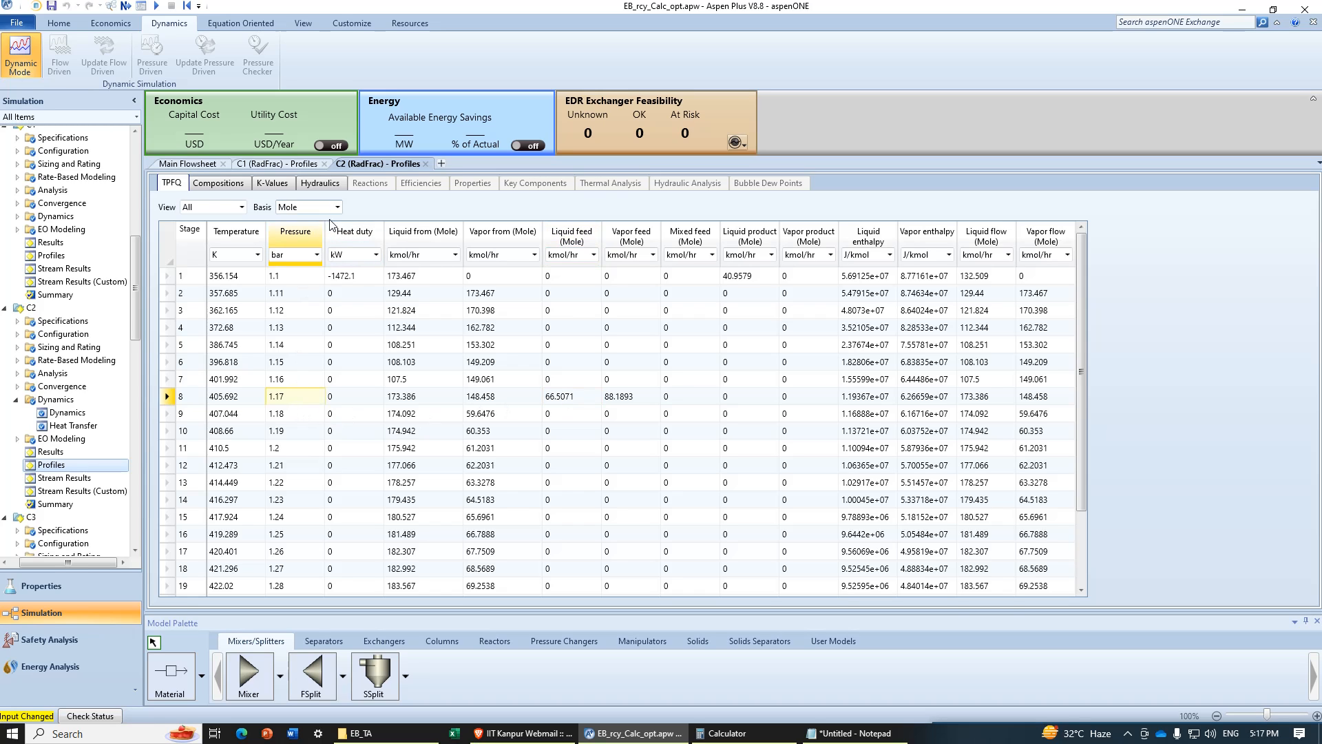
pyautogui.click(427, 164)
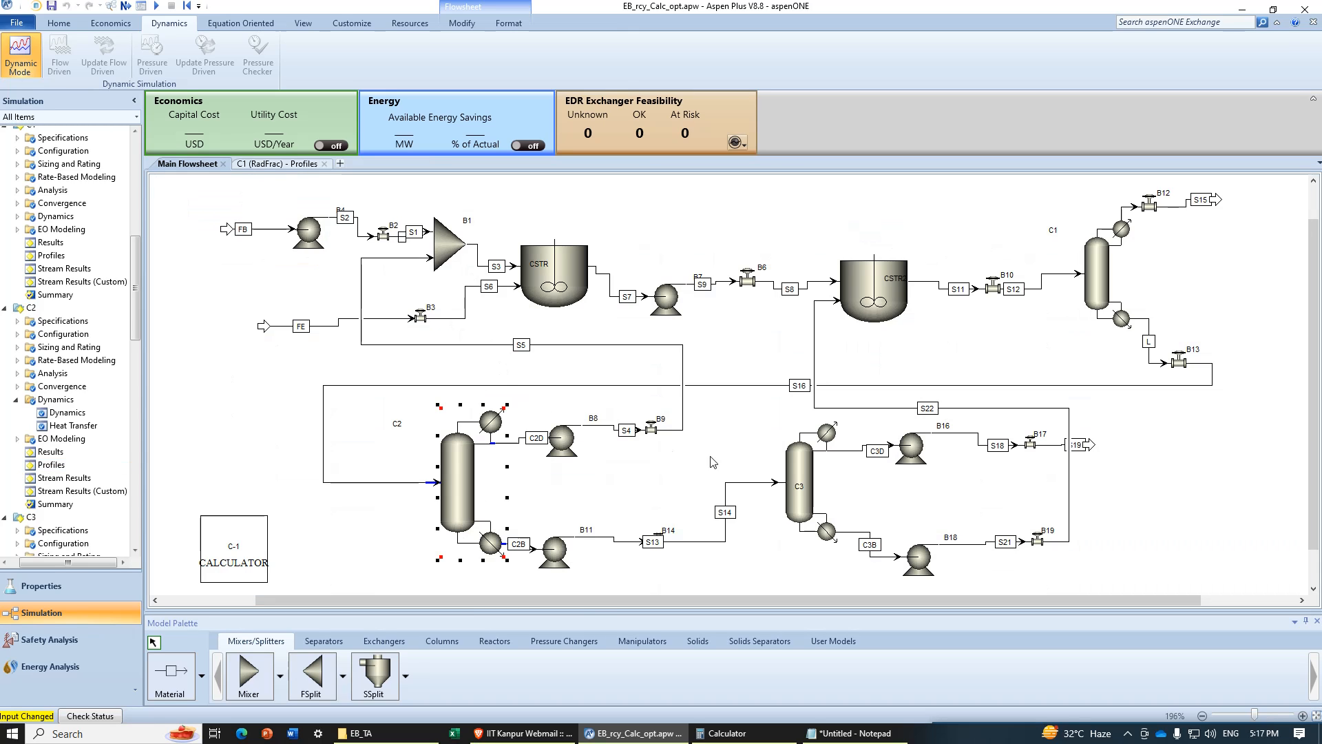
pyautogui.doubleClick(1179, 361)
pyautogui.click(195, 301)
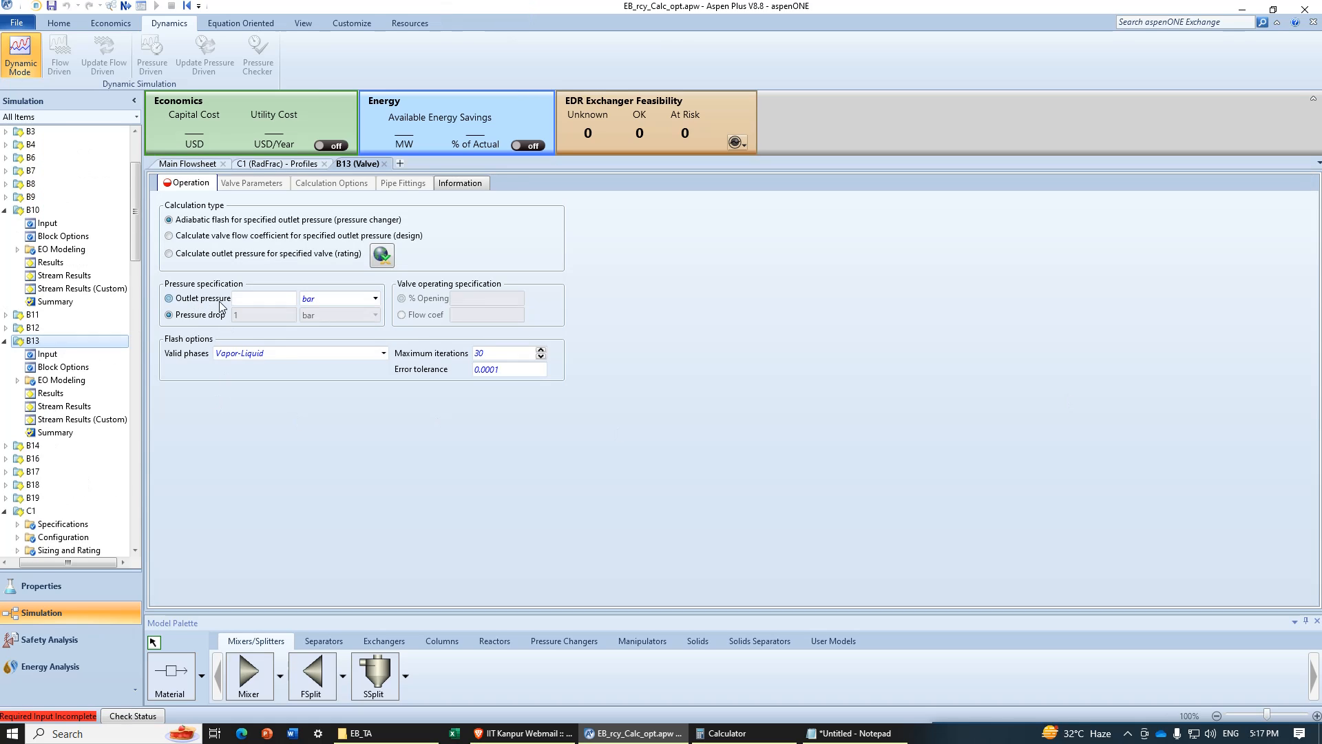
pyautogui.click(233, 302)
pyautogui.press('Return')
pyautogui.click(385, 164)
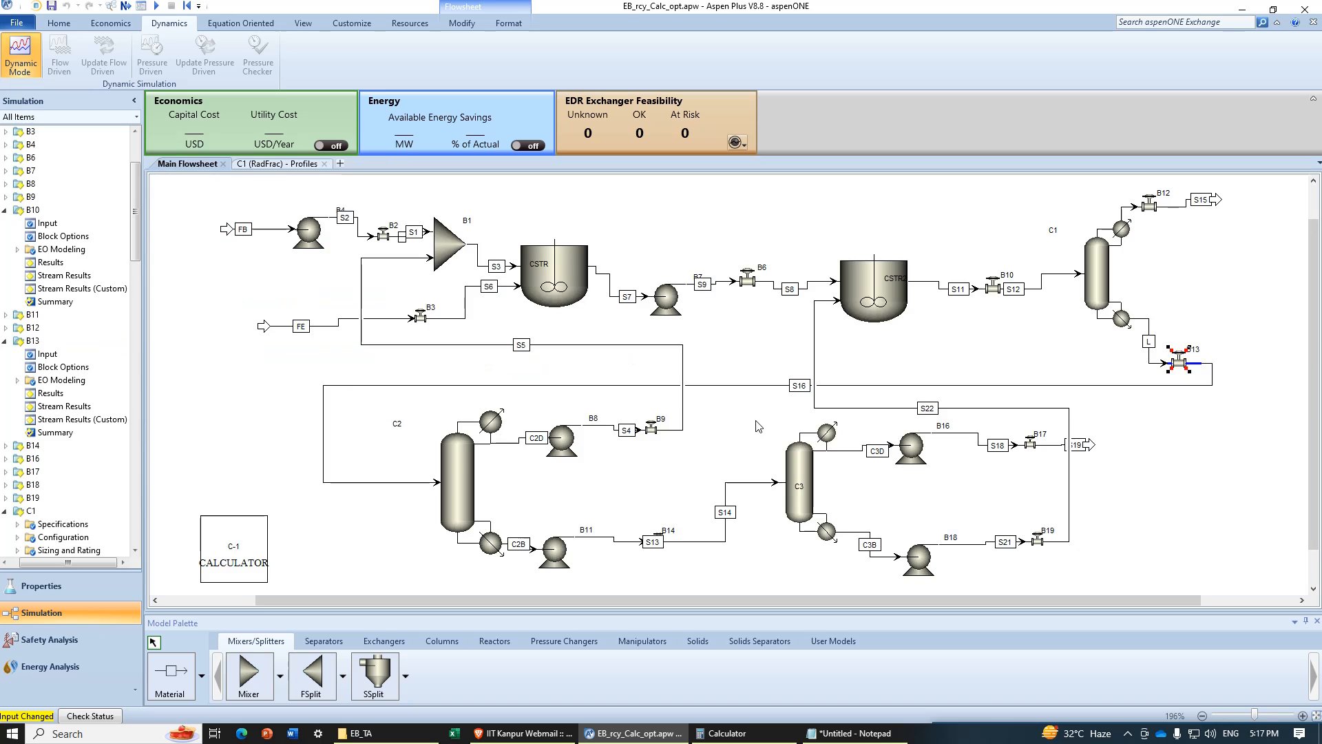
# Step: Look up the pressure at feed stage 6 in column C3's profiles
pyautogui.click(811, 474)
pyautogui.doubleClick(811, 474)
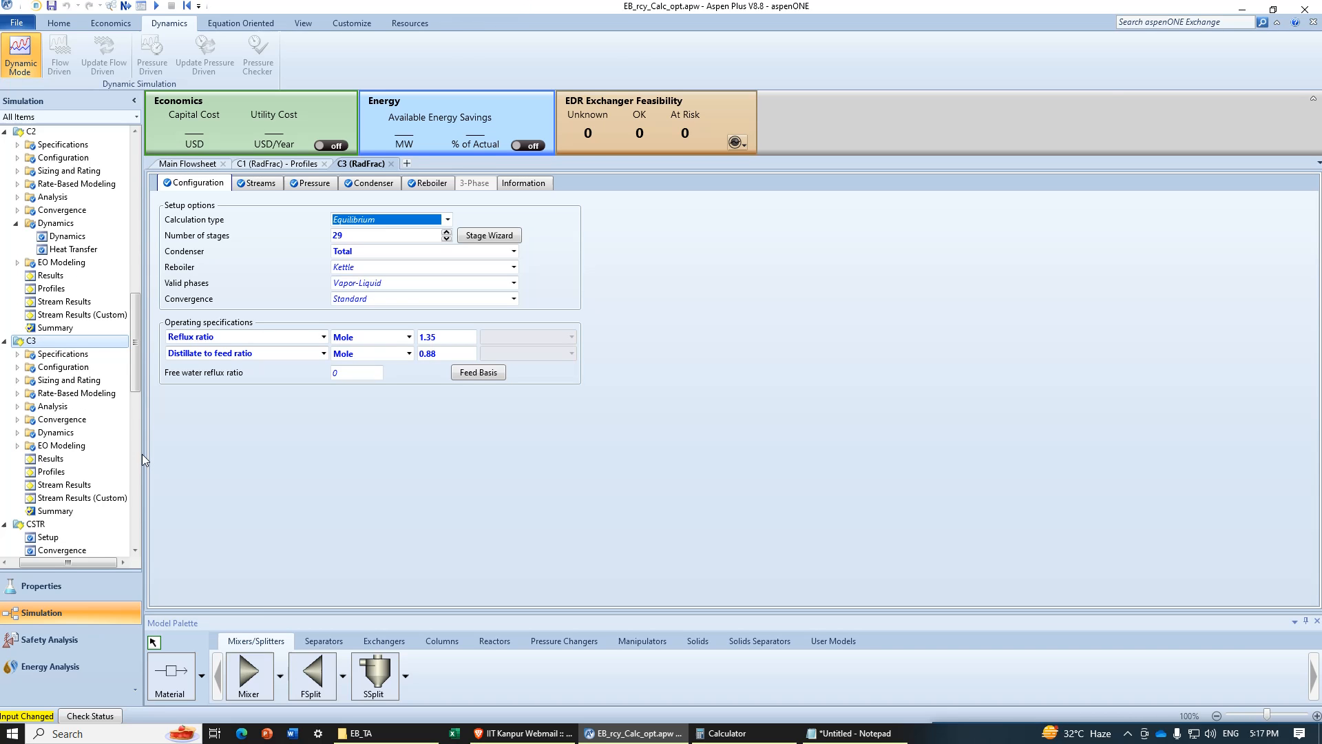
pyautogui.click(75, 468)
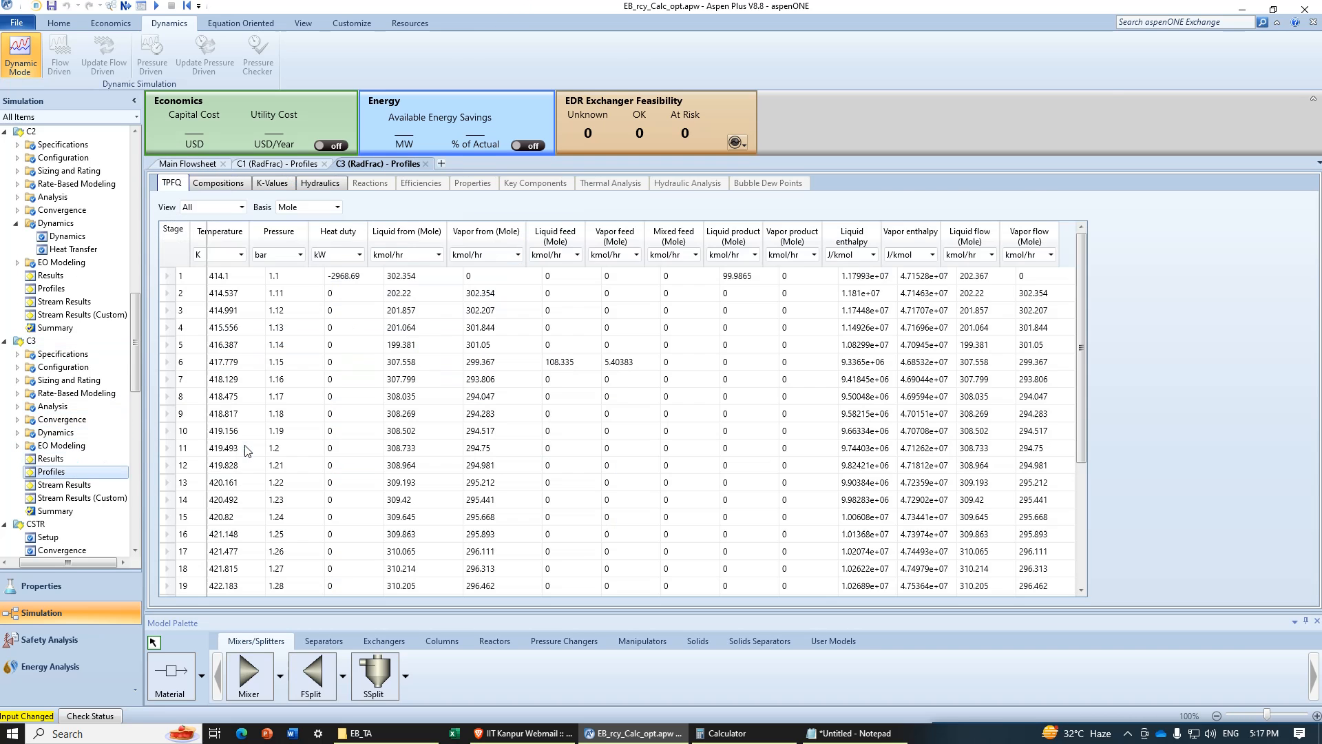
pyautogui.click(568, 365)
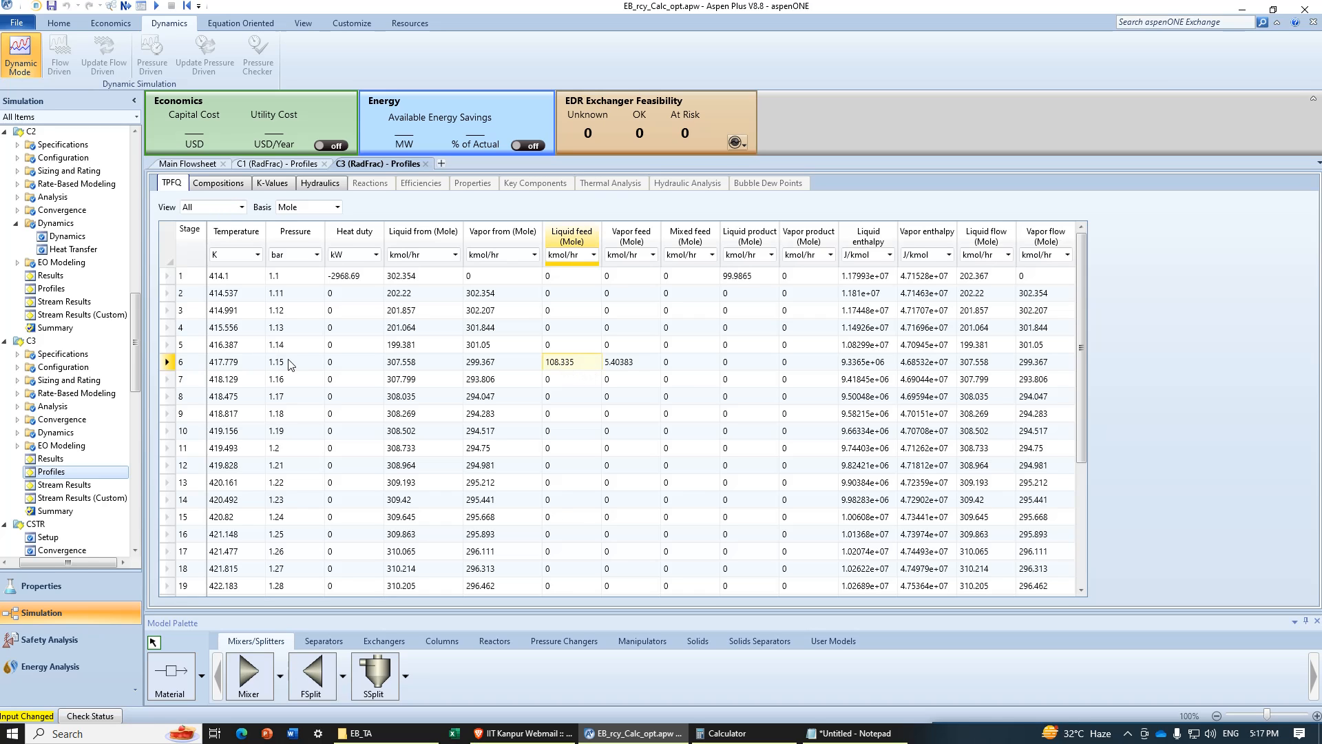
pyautogui.click(426, 164)
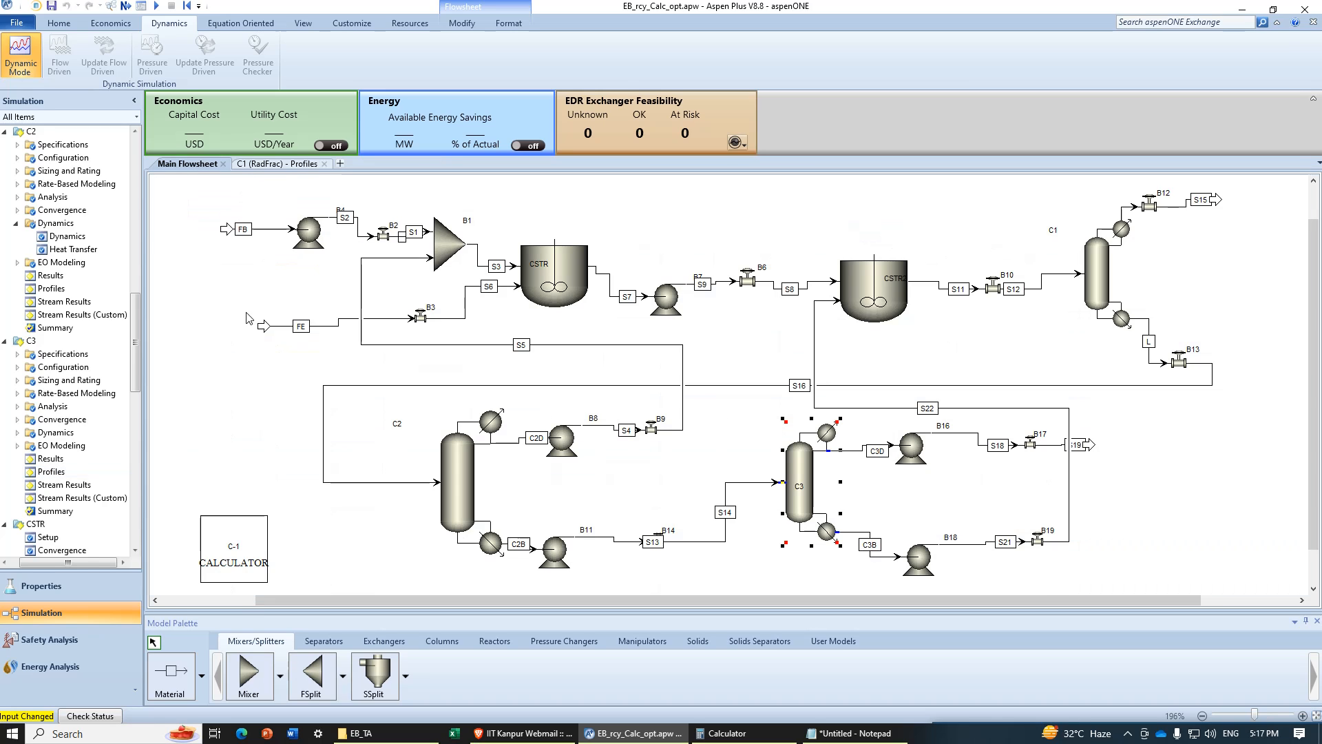
# Step: Tidy the flowsheet between C2 and C3 by spacing out valve B14 and stream S13 and placing the B11 label below its pump
pyautogui.click(651, 544)
pyautogui.moveTo(650, 542); pyautogui.dragTo(604, 535)
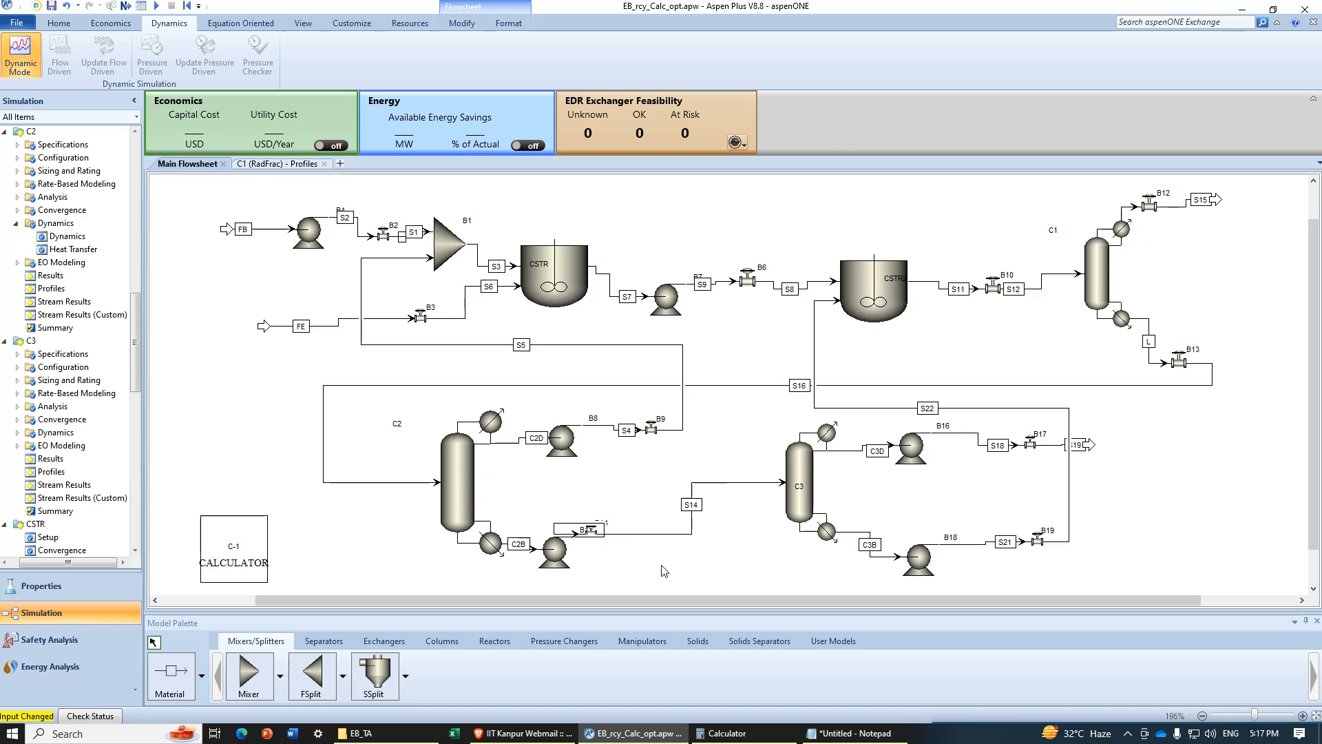
pyautogui.click(593, 535)
pyautogui.moveTo(556, 528); pyautogui.dragTo(628, 529)
pyautogui.click(633, 550)
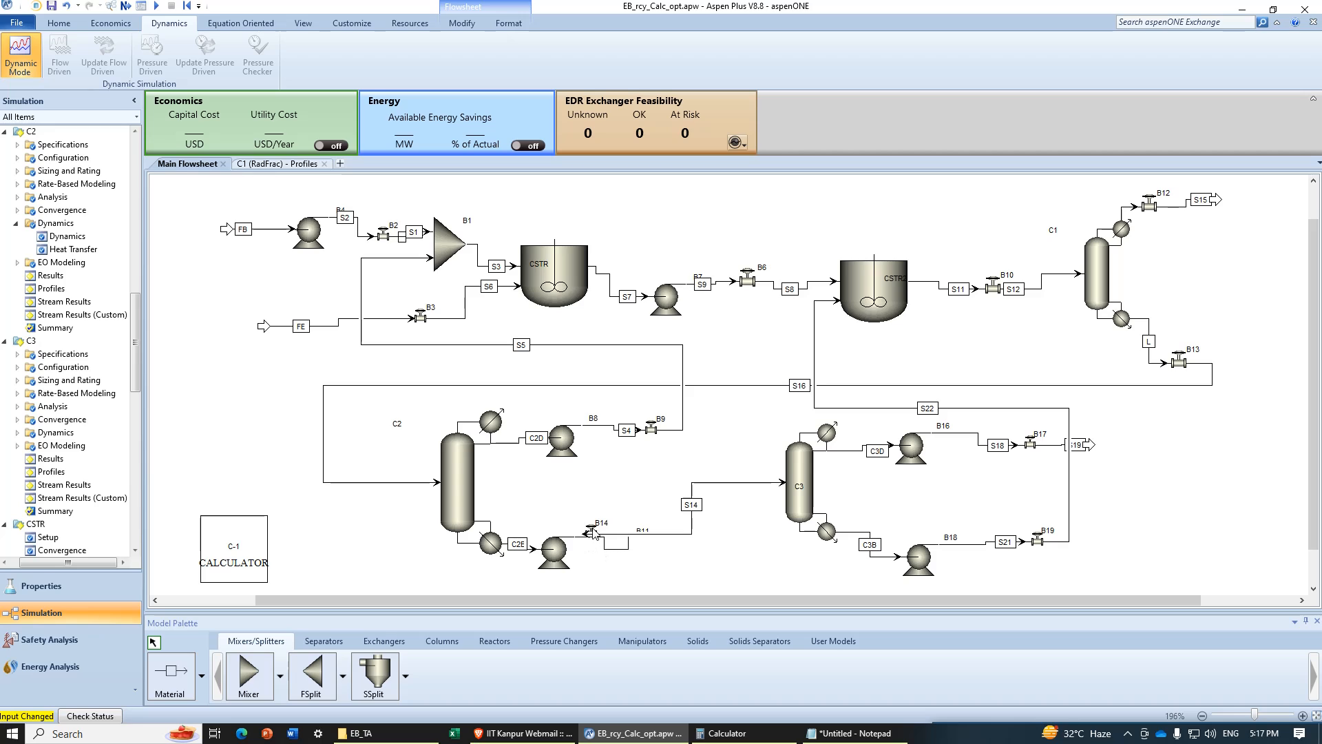
pyautogui.click(595, 533)
pyautogui.moveTo(613, 531); pyautogui.dragTo(640, 533)
pyautogui.click(628, 548)
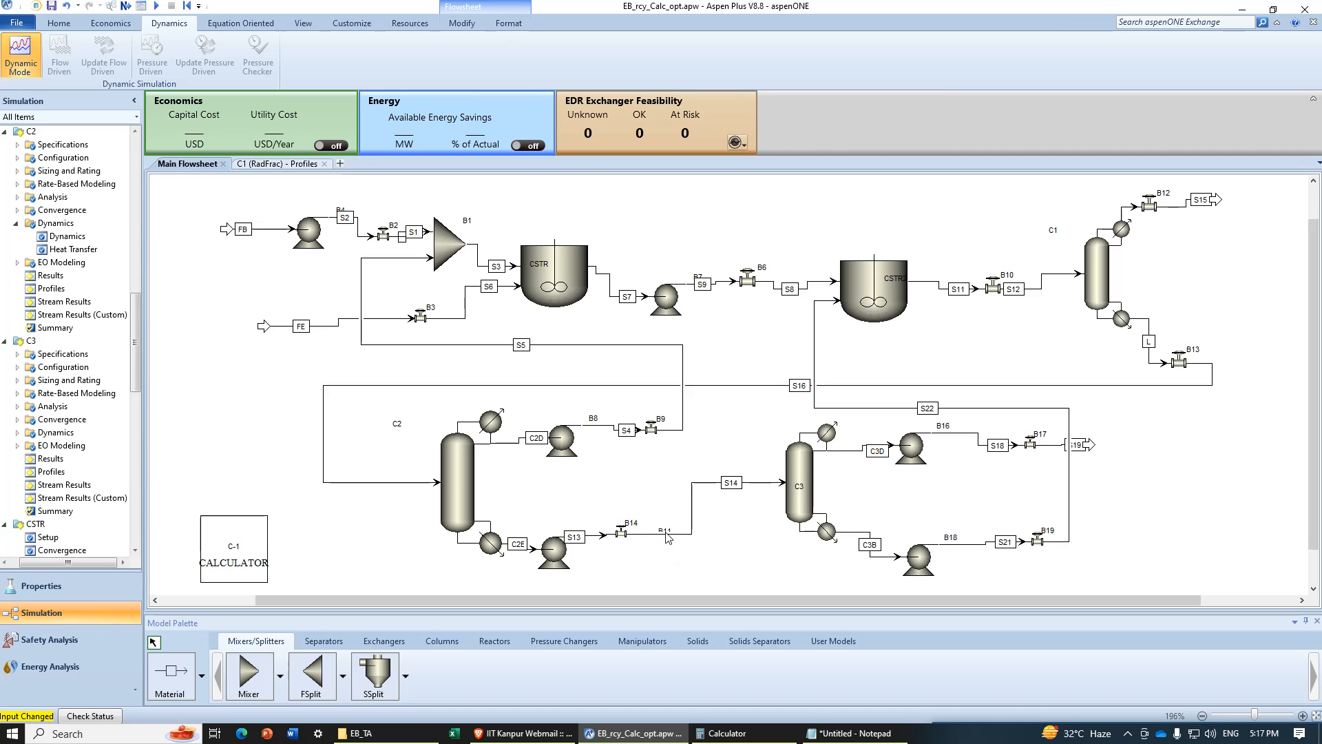
pyautogui.moveTo(666, 535); pyautogui.dragTo(555, 586)
# Step: Set valve B14's outlet pressure to 1.15 bar, matching the stage 6 feed pressure in C3's profiles
pyautogui.doubleClick(621, 536)
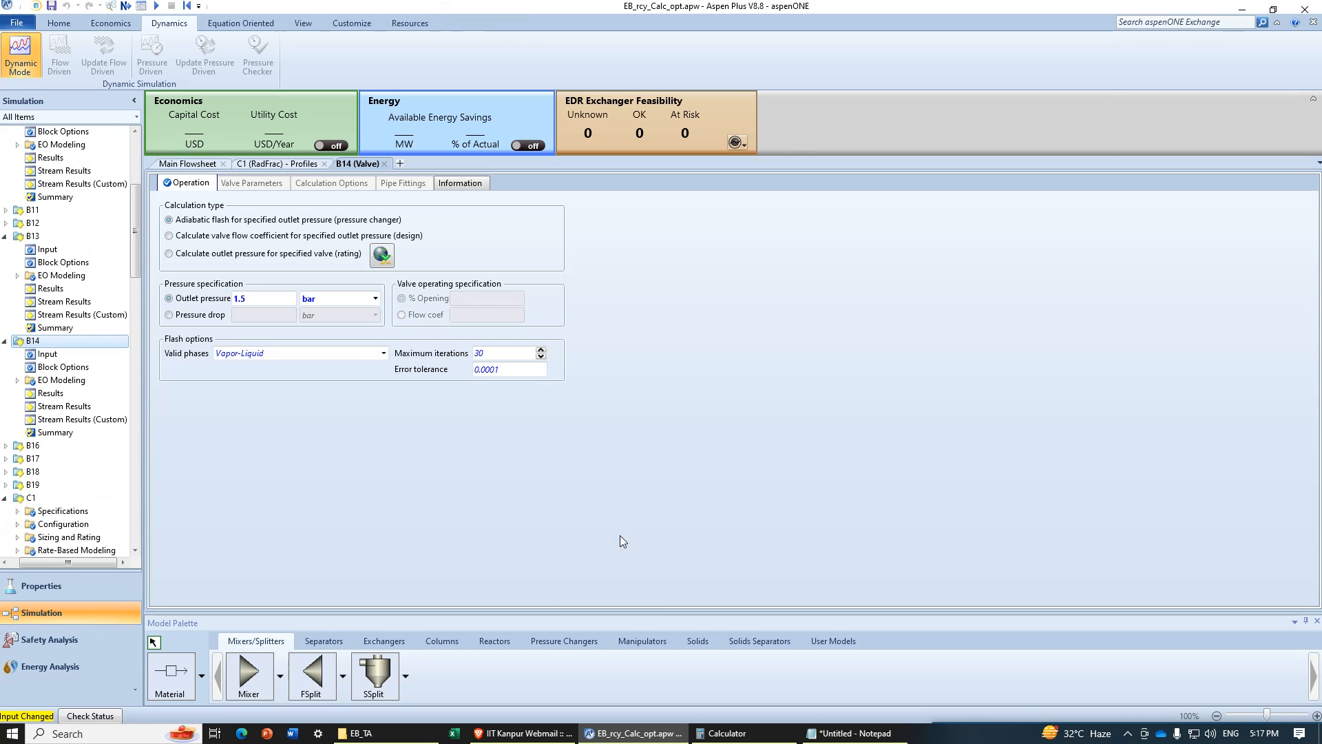
pyautogui.click(239, 294)
pyautogui.click(385, 163)
pyautogui.doubleClick(800, 499)
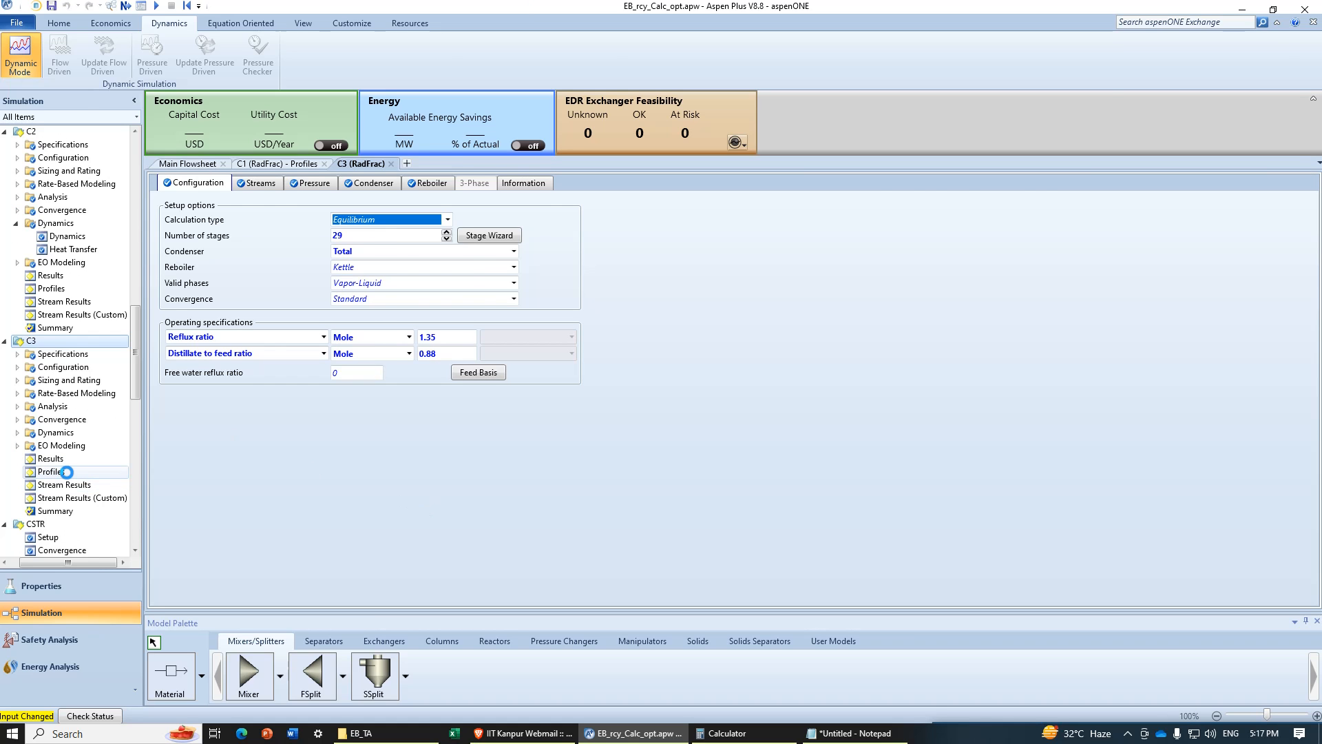
pyautogui.click(63, 472)
pyautogui.click(293, 365)
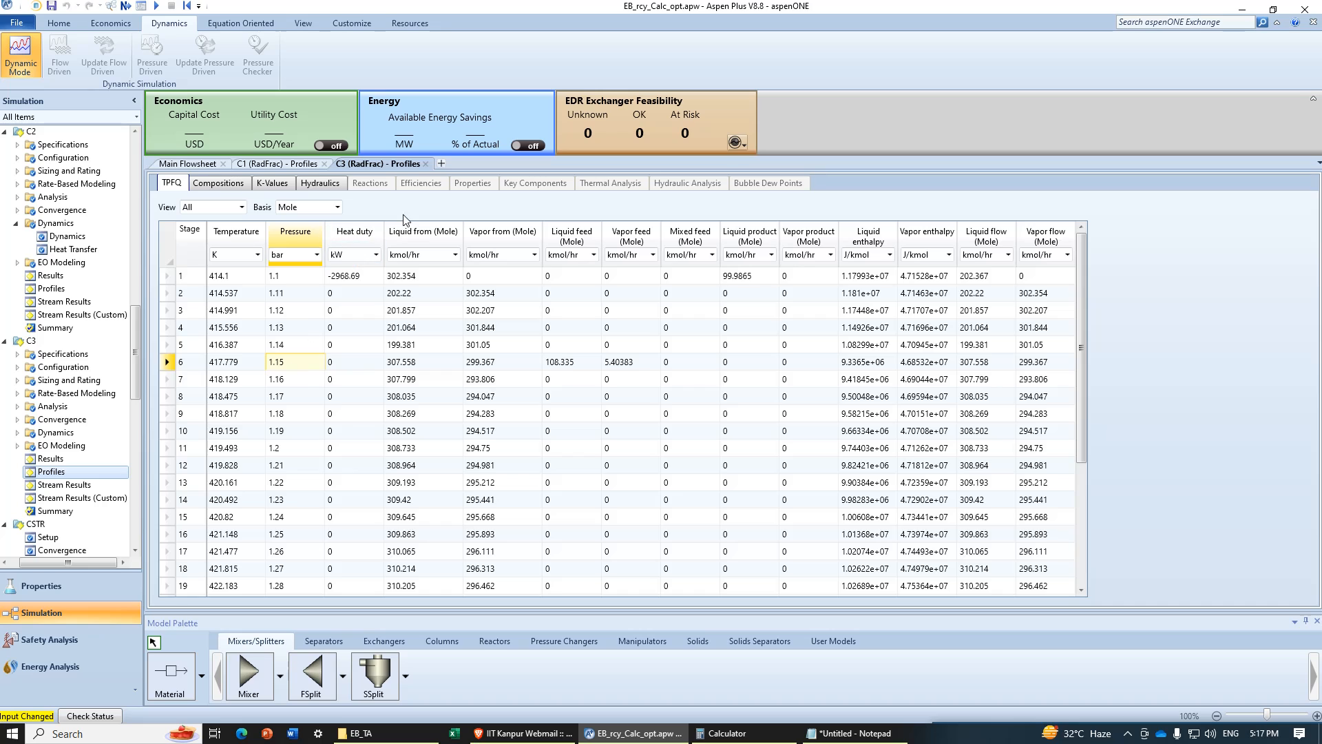
pyautogui.click(425, 163)
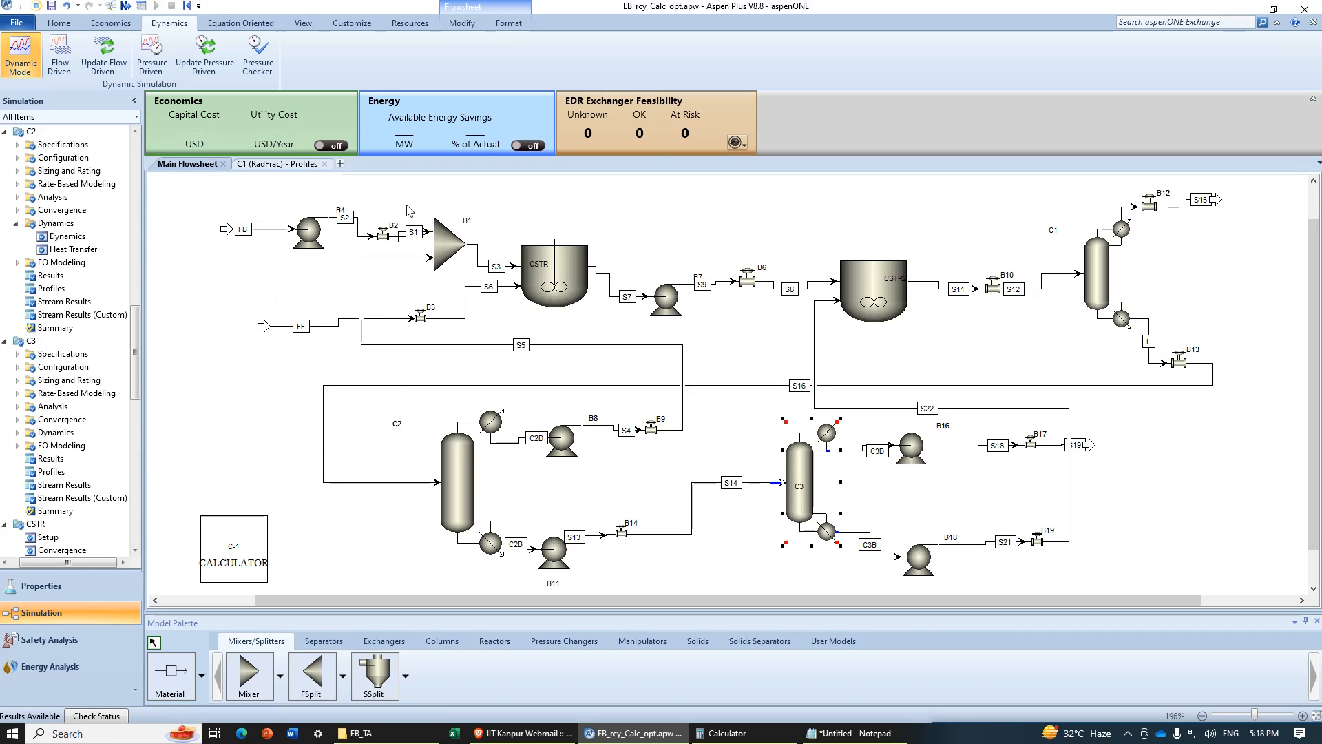
# Step: Rerun the simulation and verify the updated valve pressures with the Pressure Checker
pyautogui.click(260, 67)
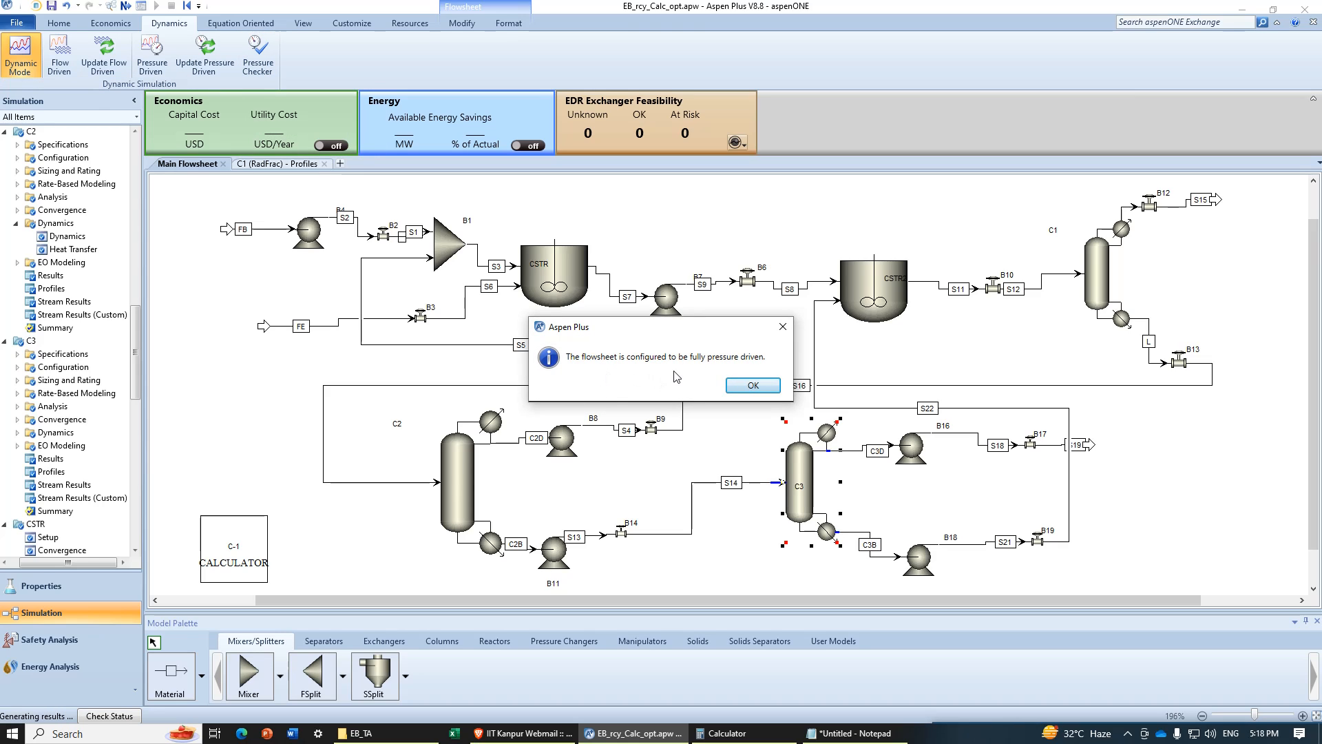
pyautogui.click(774, 385)
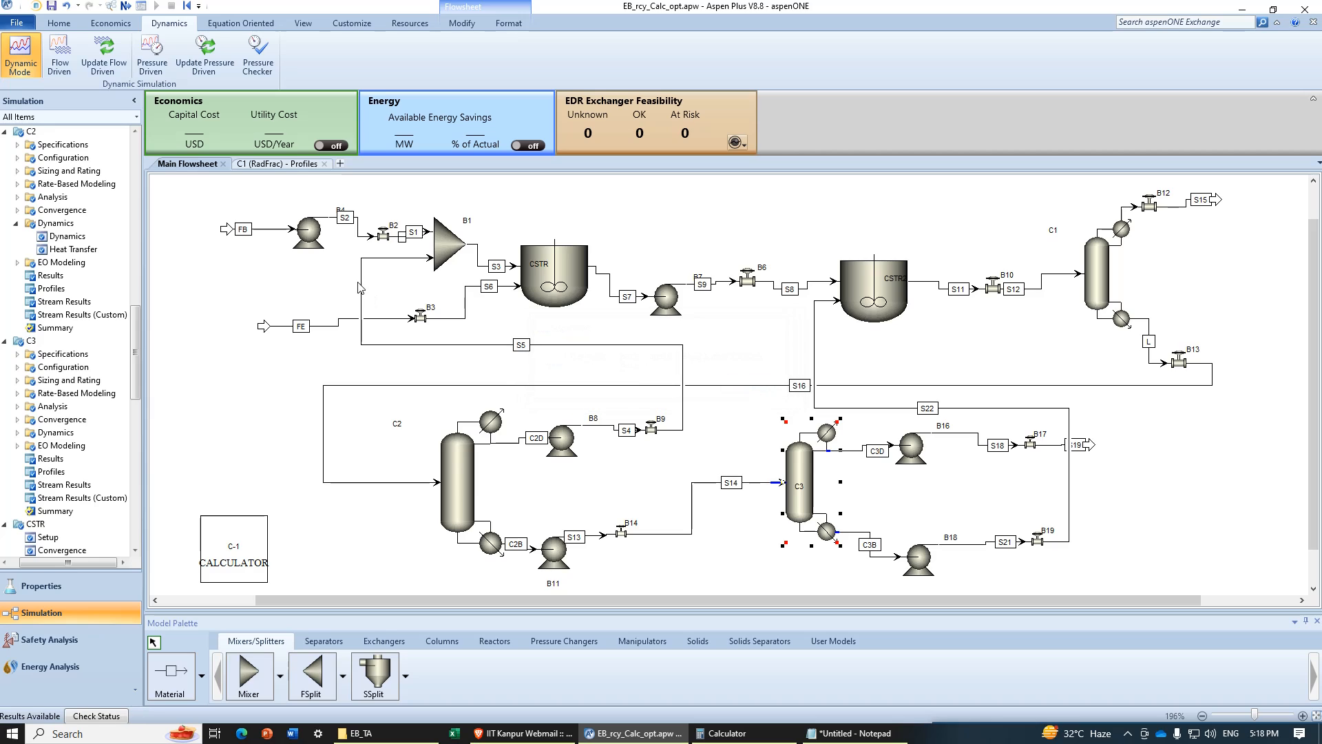
# Step: Export the pressure-driven dynamic simulation as EB_rcy_Calc_opt.dynf into a new folder named EB dynamics inside EB_TA
pyautogui.click(150, 67)
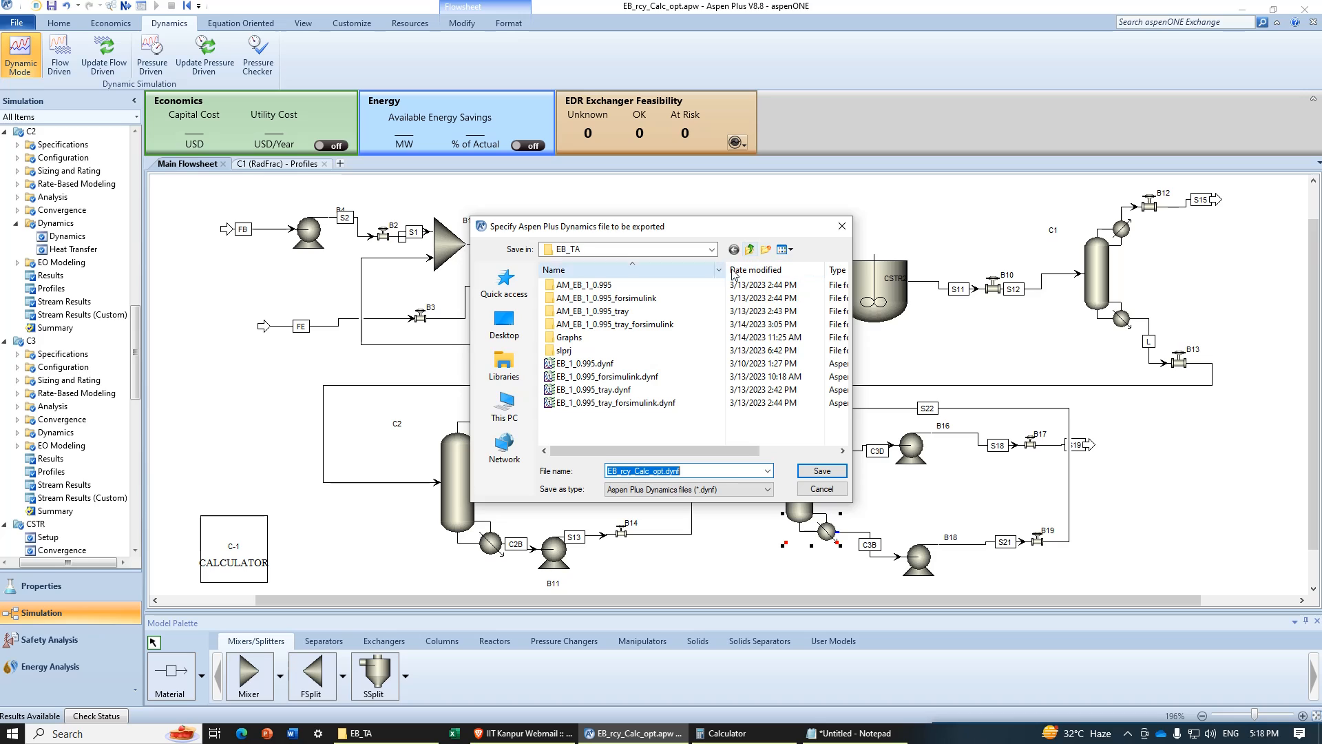
pyautogui.click(699, 421)
pyautogui.rightClick(699, 424)
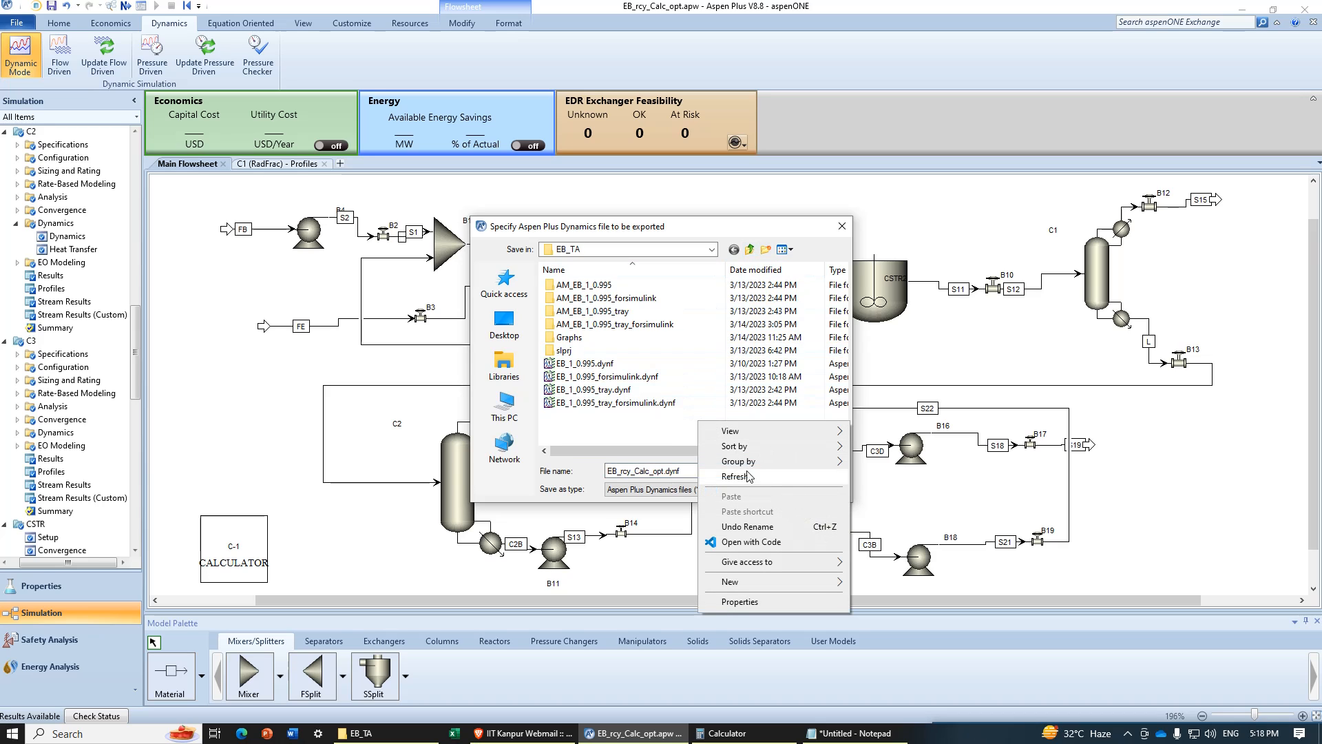
pyautogui.moveTo(783, 584)
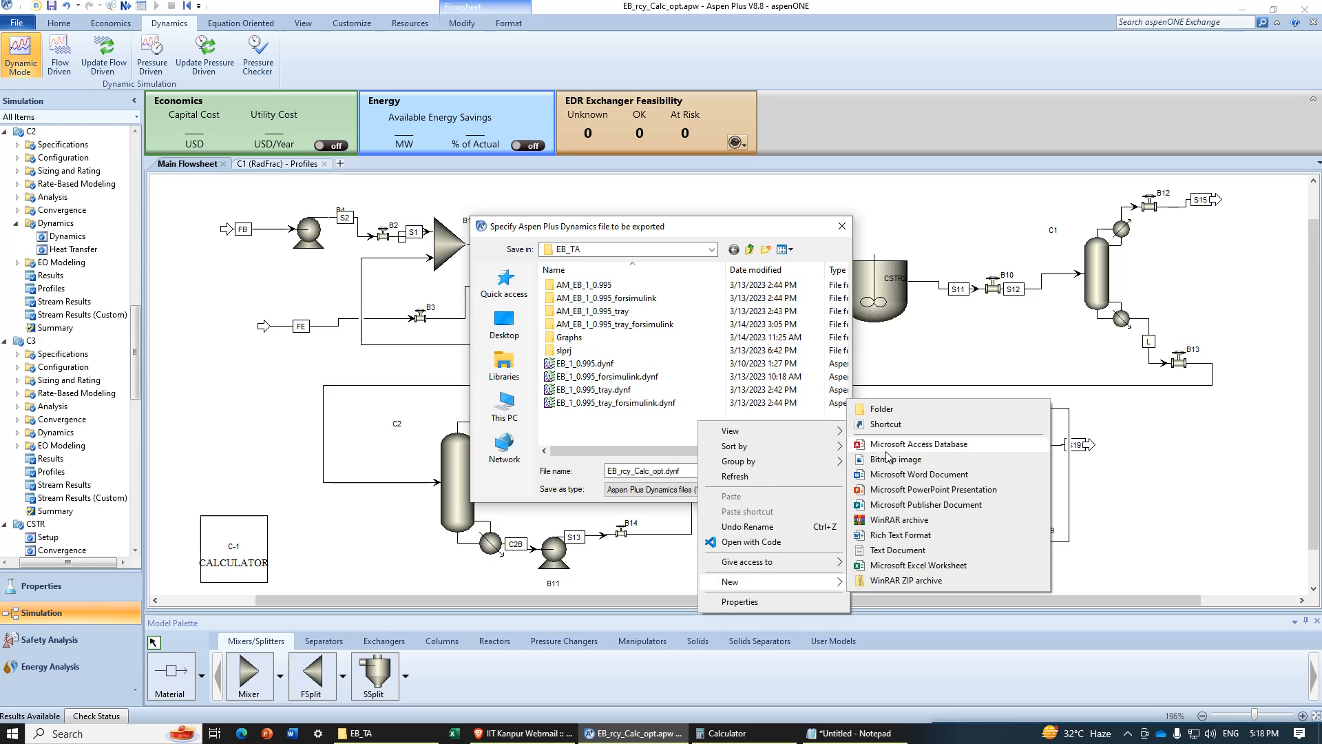
pyautogui.click(903, 412)
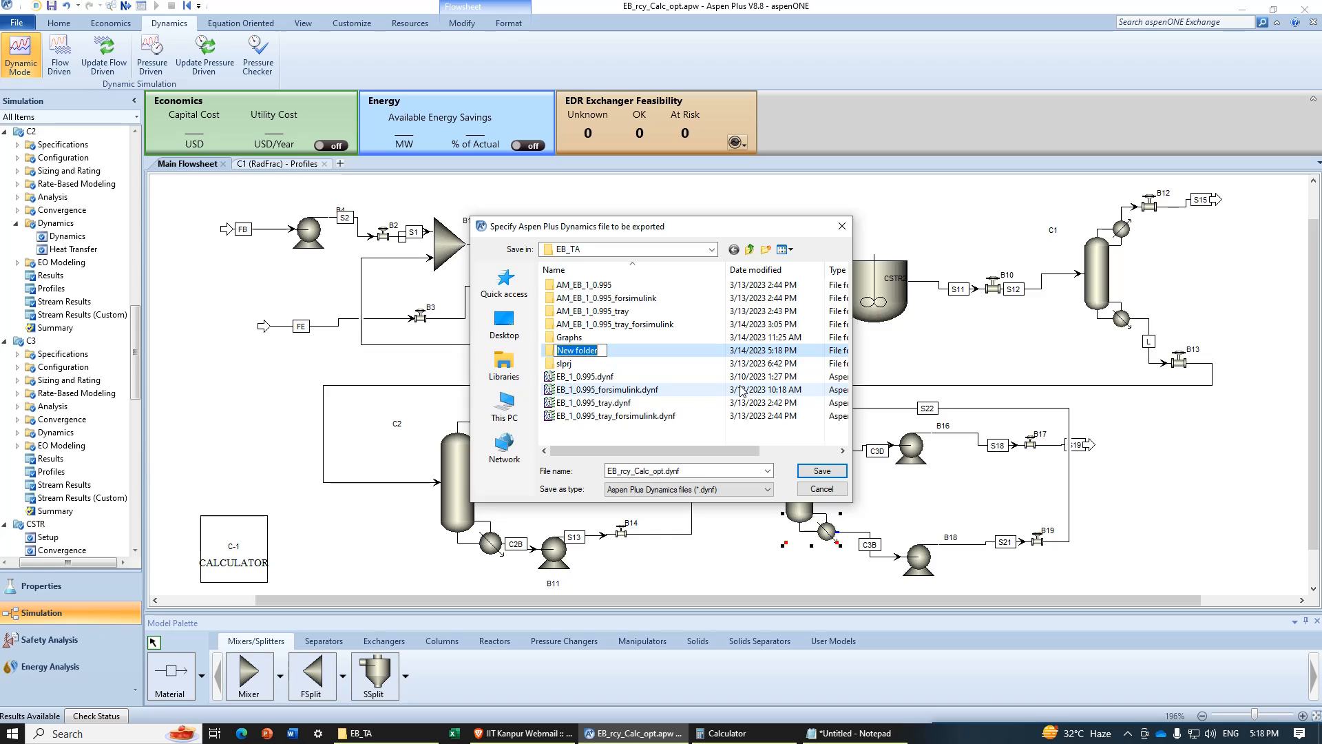
pyautogui.write('EB dynamics')
pyautogui.press('Return')
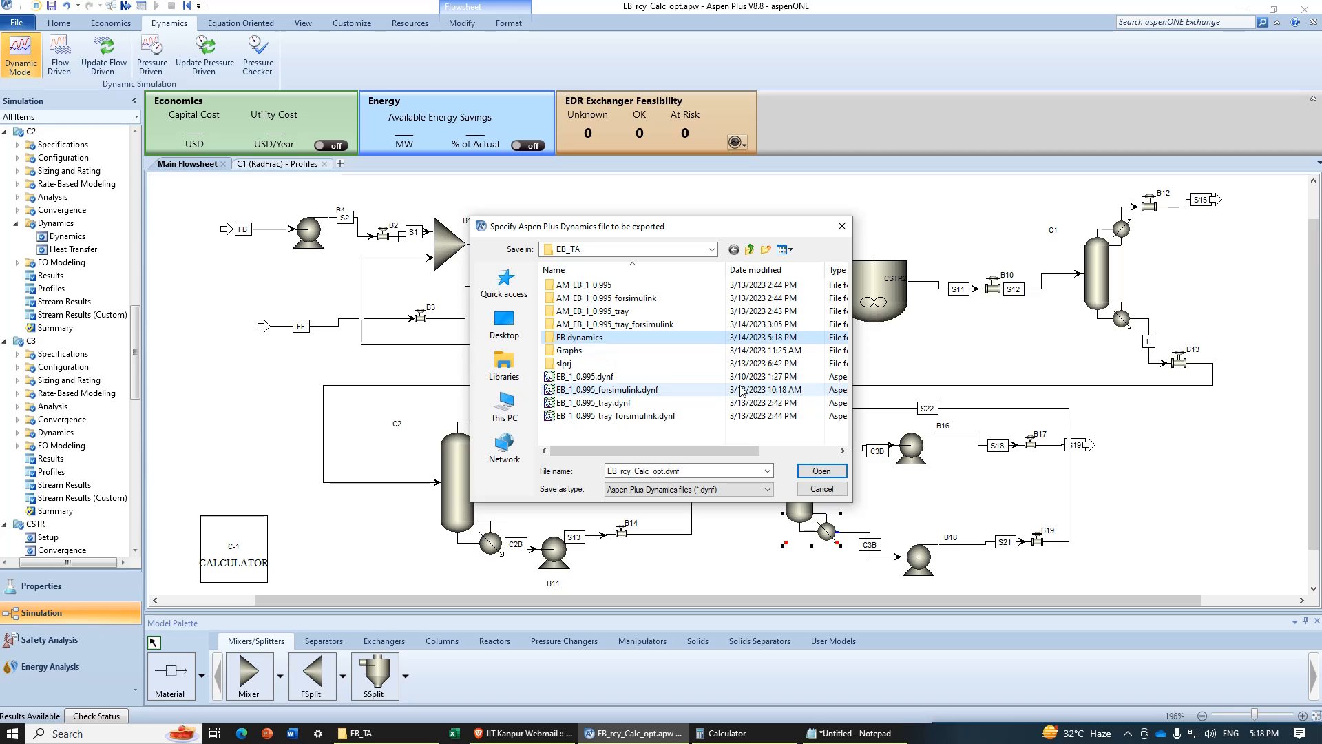
pyautogui.press('Return')
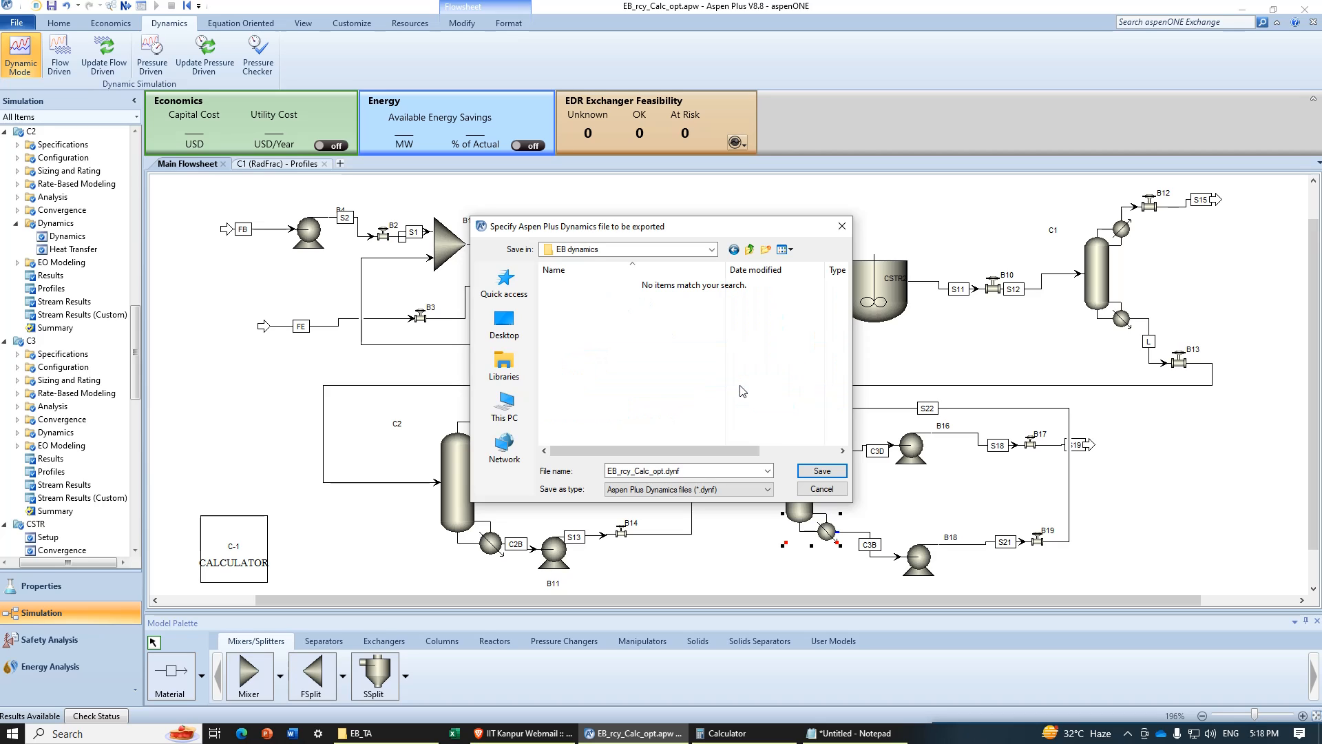
pyautogui.click(823, 470)
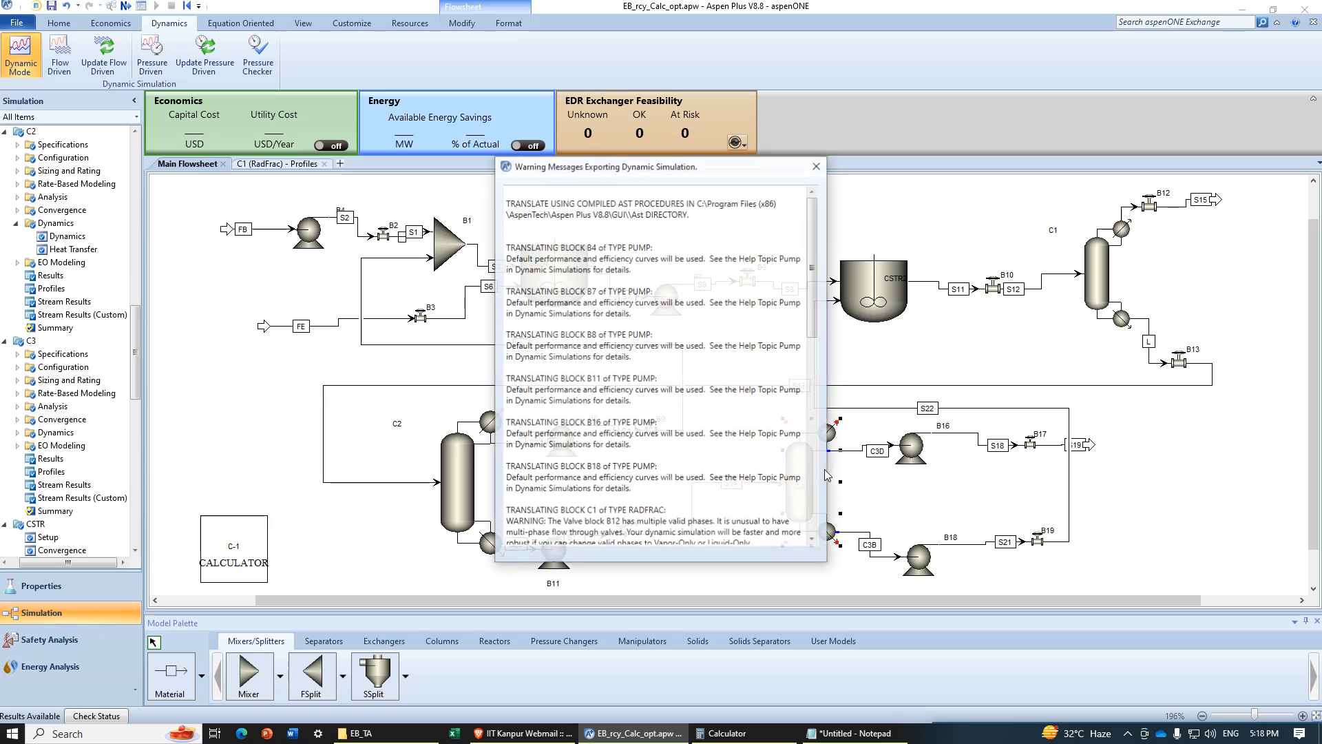
# Step: Review the dynamic export warning messages for the pumps, columns and reactors, and close them
pyautogui.scroll(-7, 601, 328)
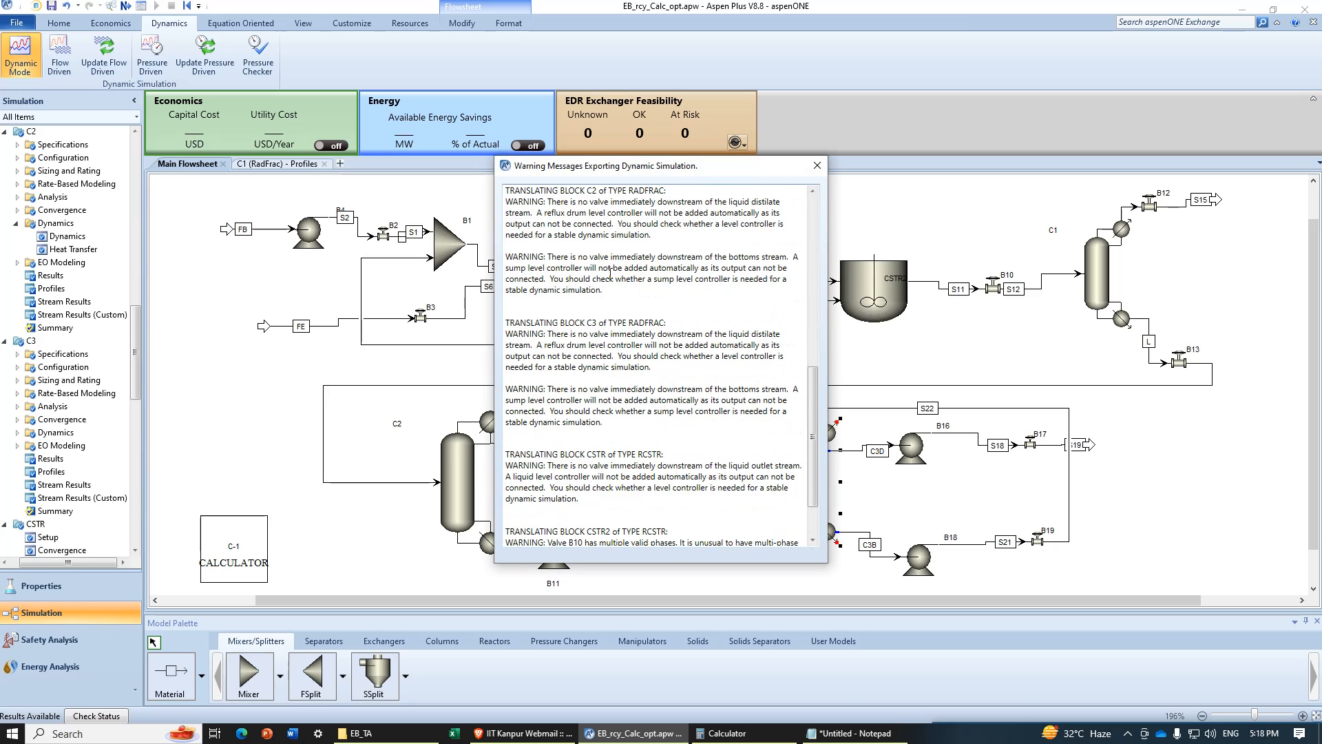
pyautogui.scroll(7, 611, 273)
pyautogui.scroll(-12, 610, 274)
pyautogui.scroll(12, 611, 274)
pyautogui.scroll(-10, 610, 273)
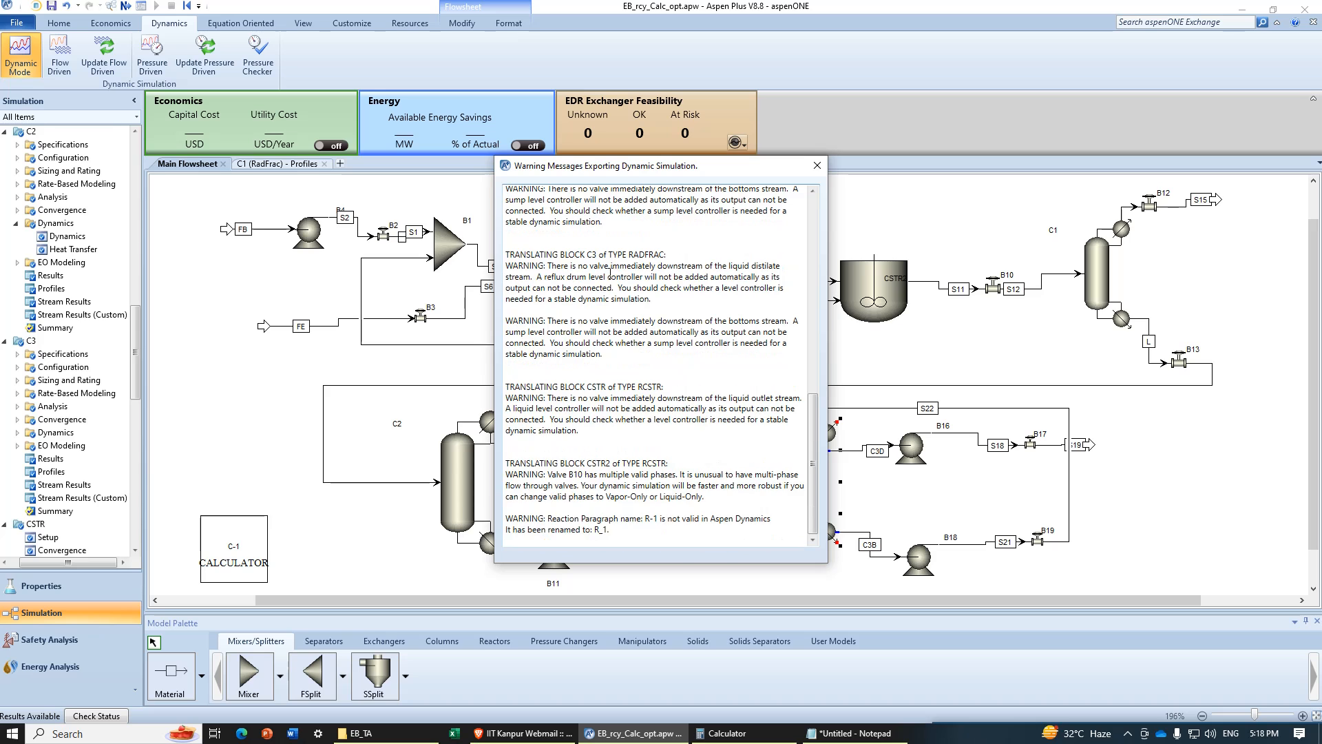
pyautogui.scroll(10, 610, 273)
pyautogui.scroll(-15, 610, 274)
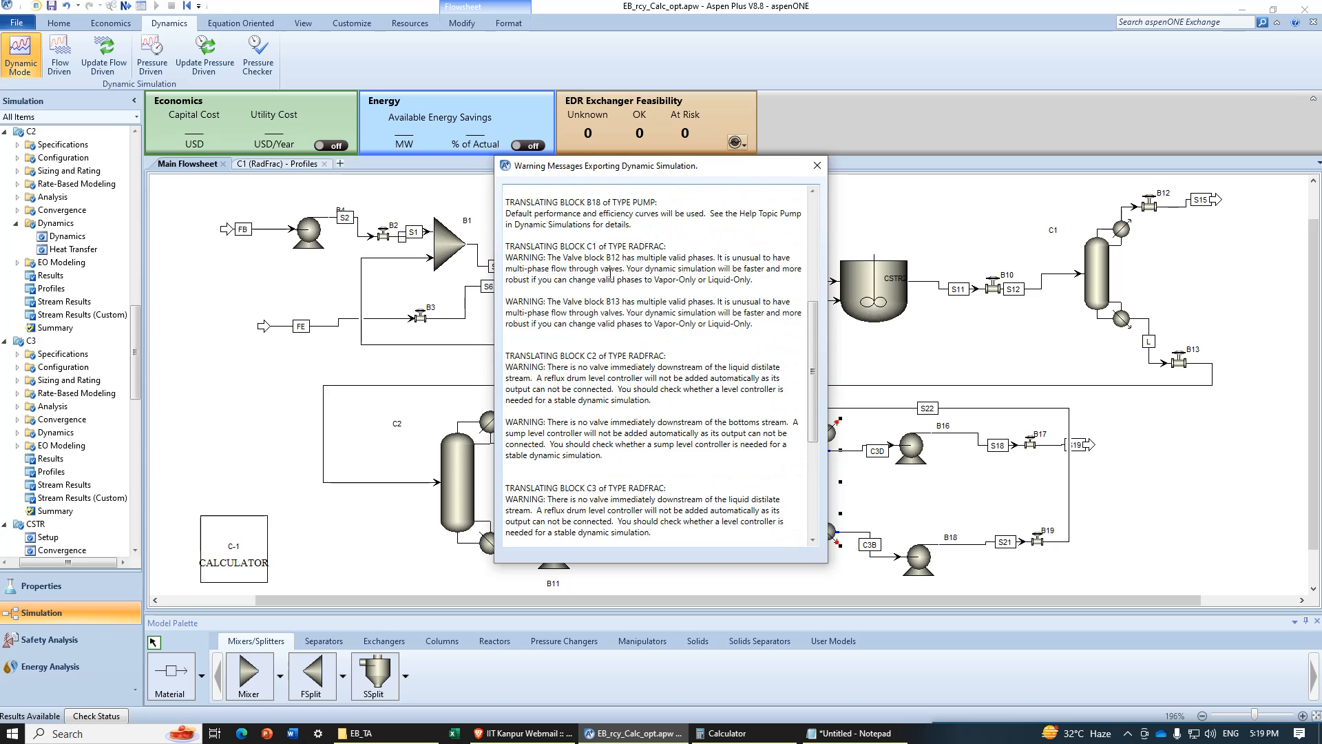
pyautogui.scroll(3, 611, 273)
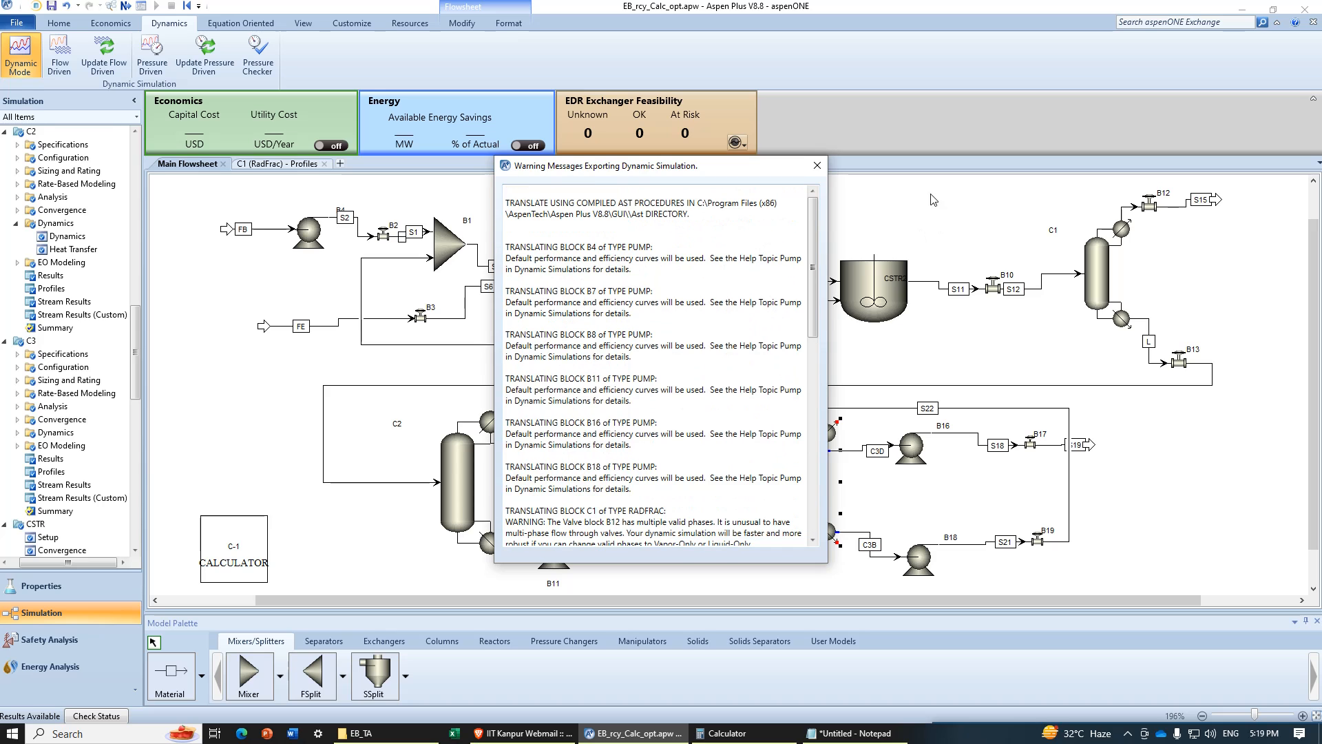
pyautogui.click(818, 166)
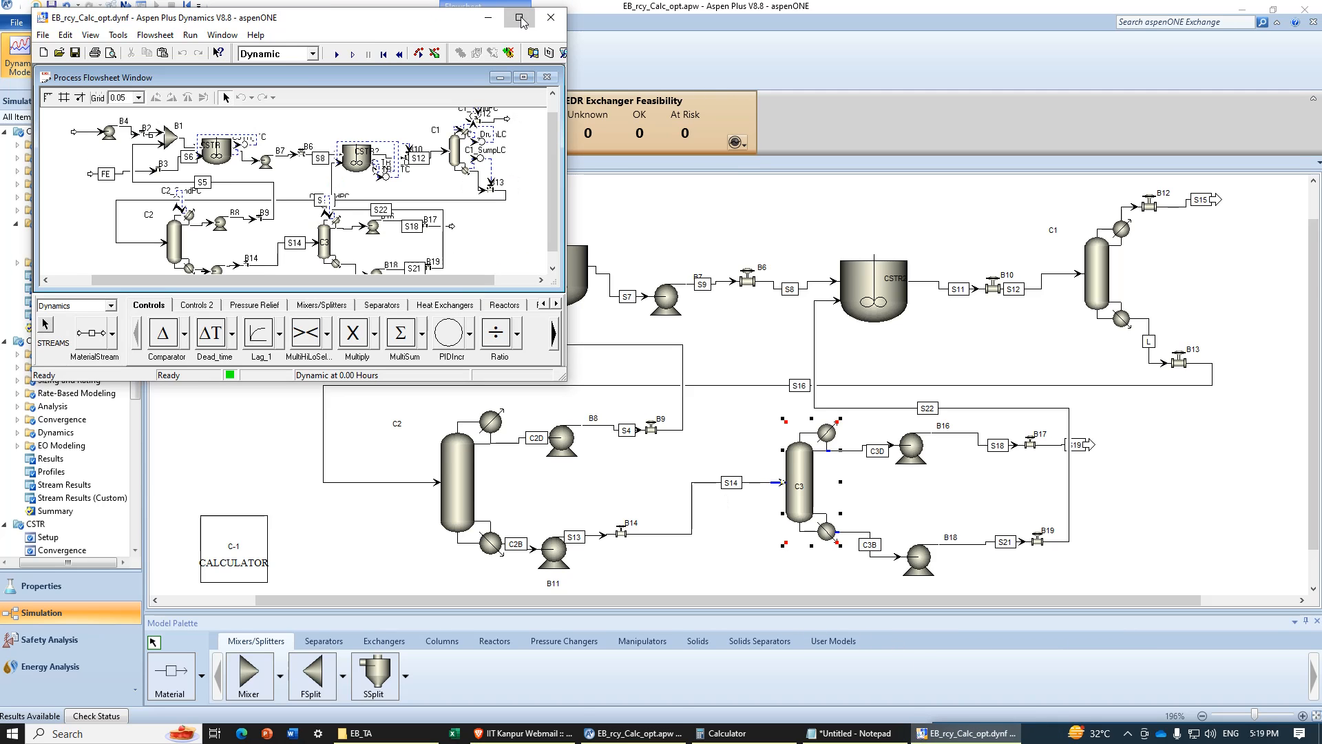
# Step: Inspect the whole exported flowsheet in a maximized Aspen Plus Dynamics window and close the program
pyautogui.click(522, 21)
pyautogui.rightClick(428, 257)
pyautogui.click(545, 297)
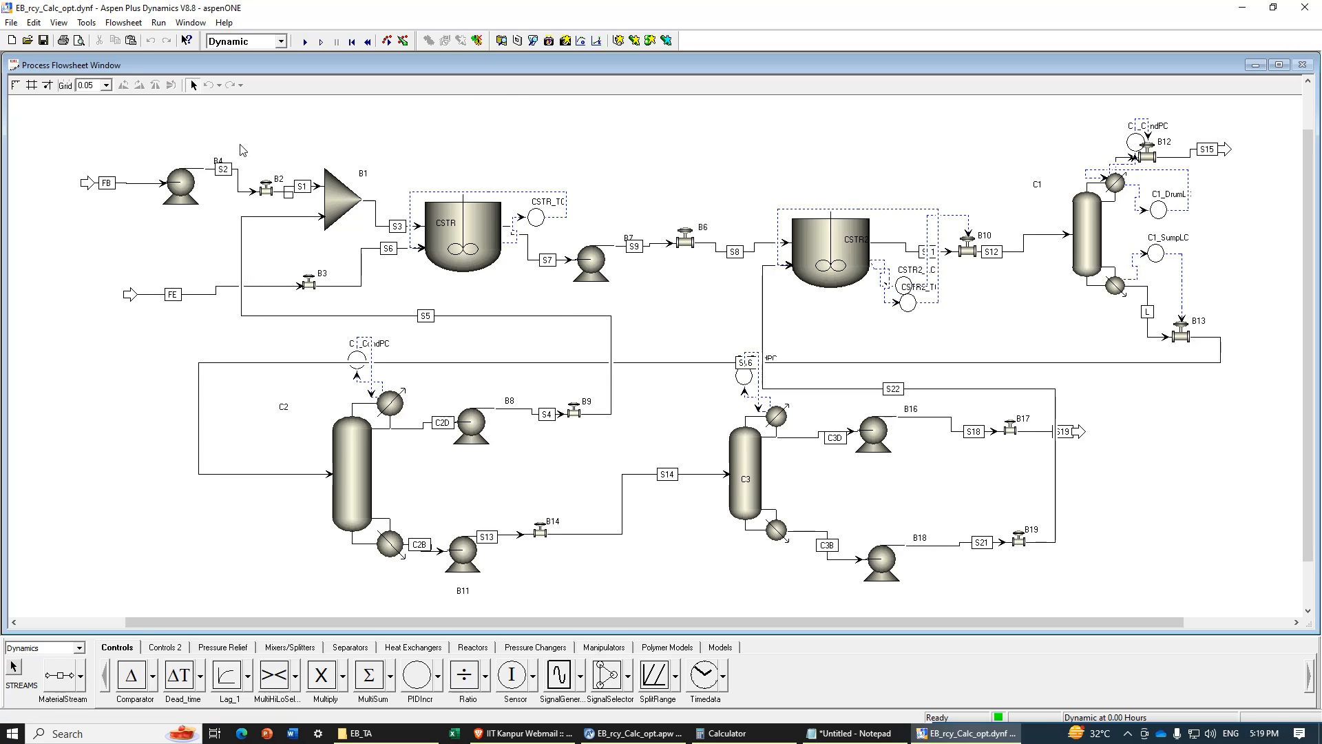
pyautogui.click(1305, 7)
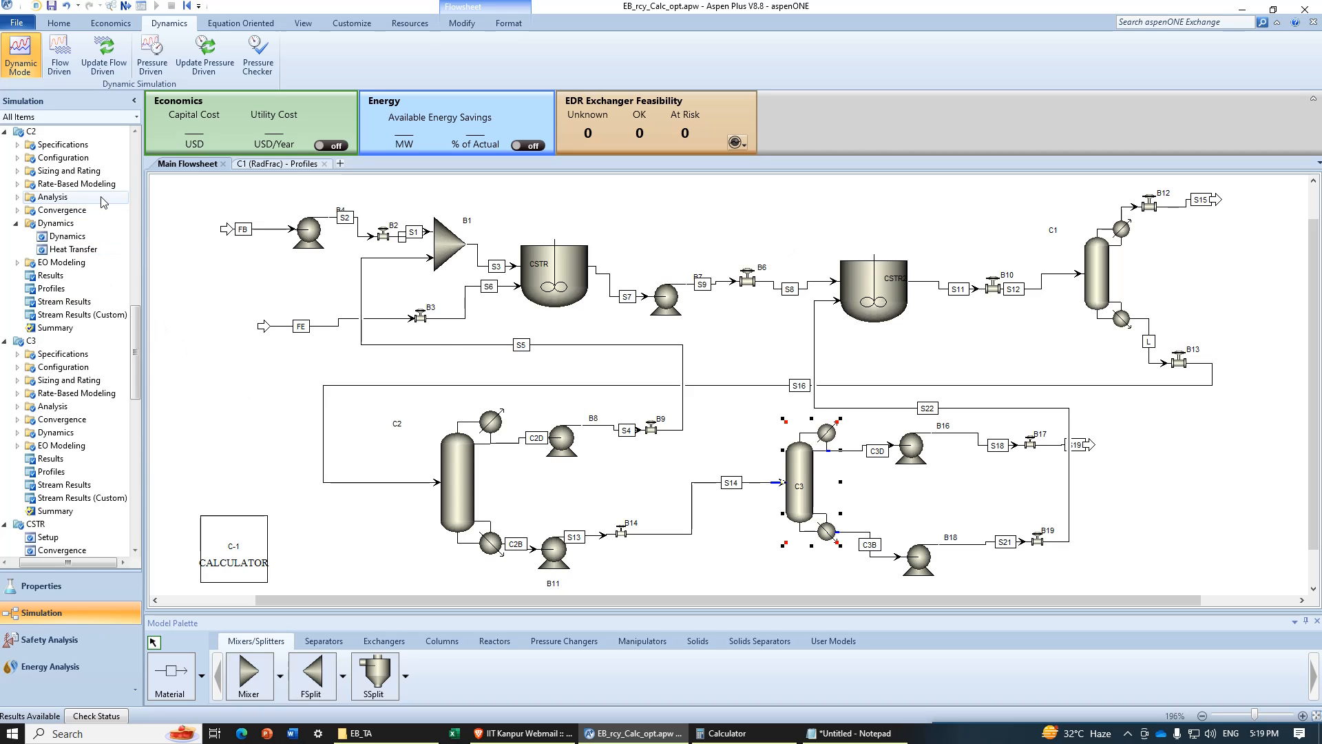
# Step: Set column C1's top-stage pressure controller to manipulate condenser duty instead of vent vapor flow rate in its dynamic specifications
pyautogui.scroll(7, 55, 225)
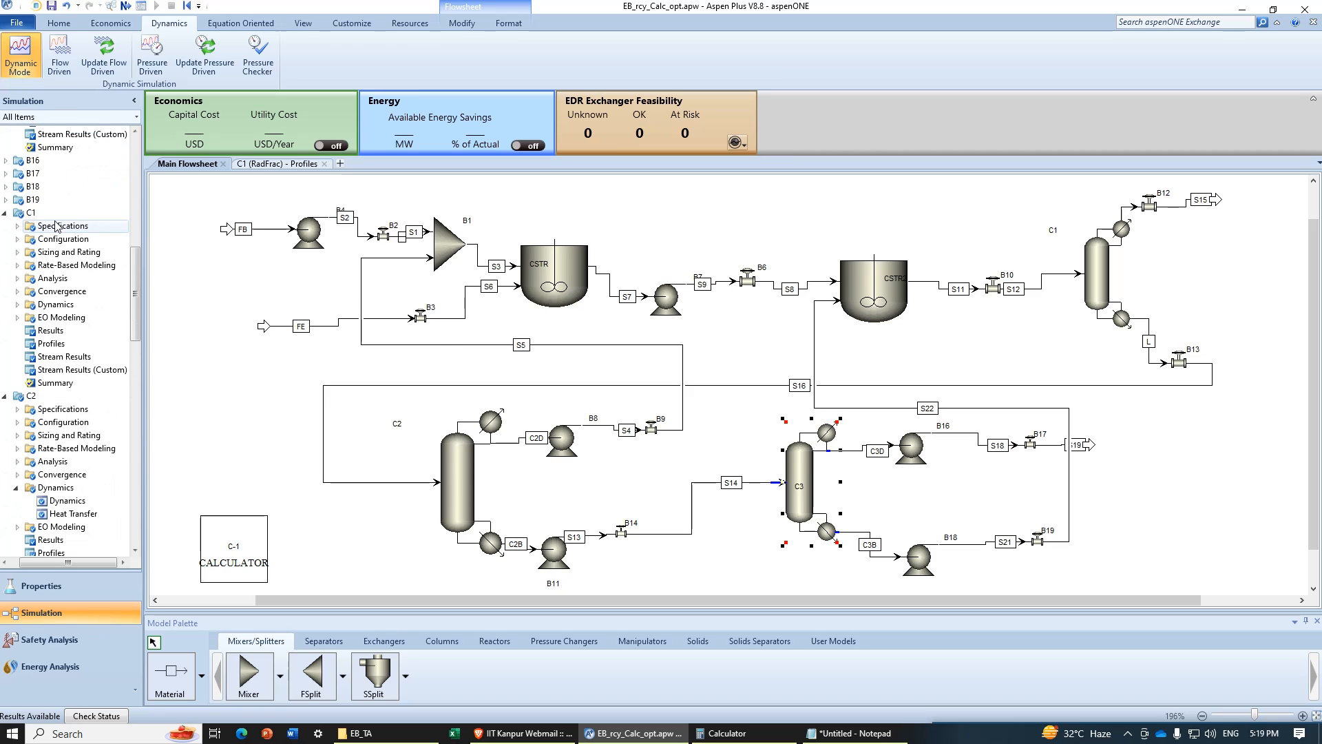
pyautogui.click(17, 304)
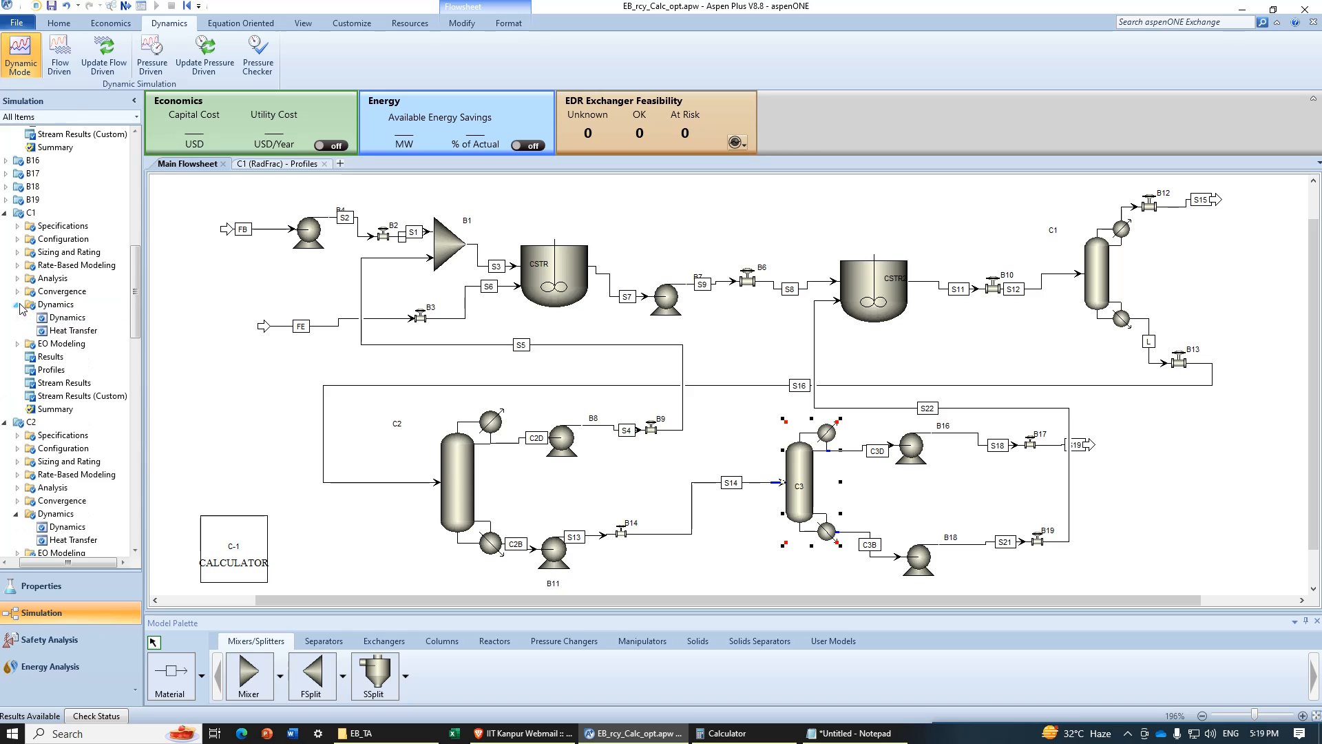
pyautogui.click(68, 317)
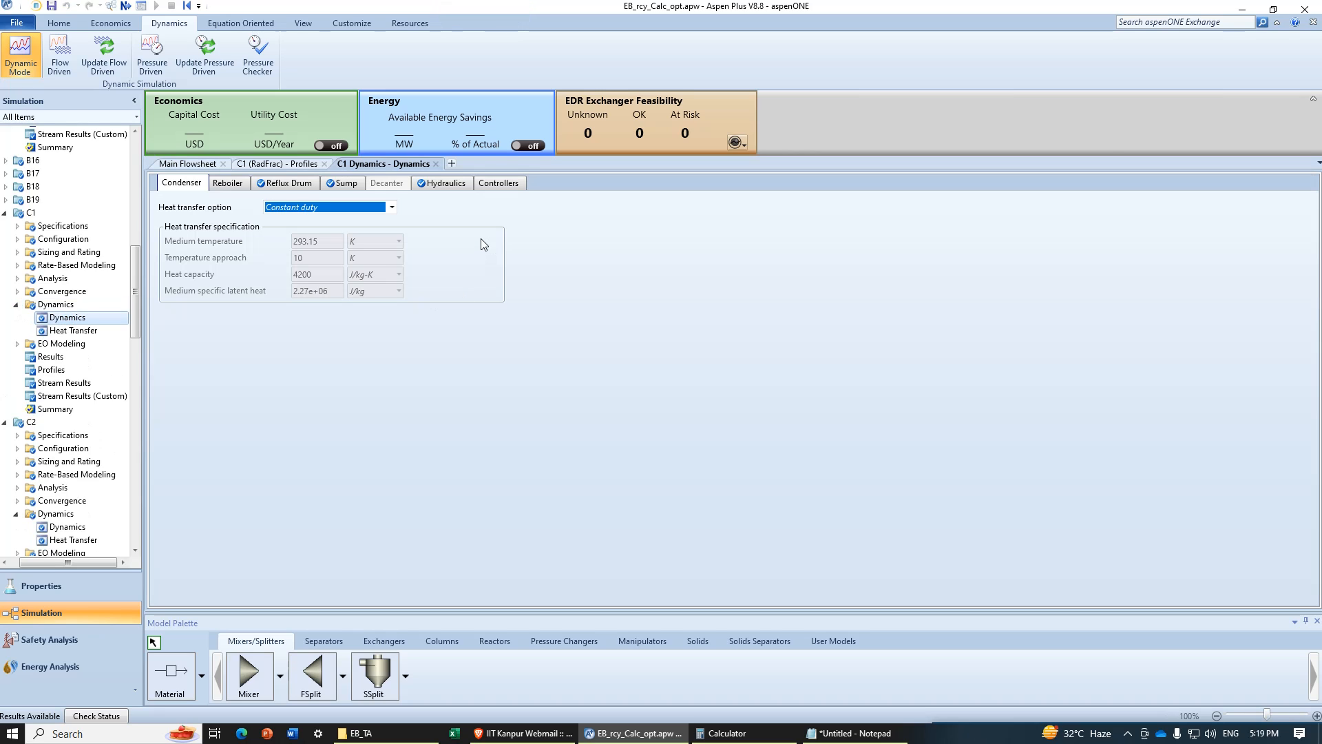
pyautogui.click(513, 185)
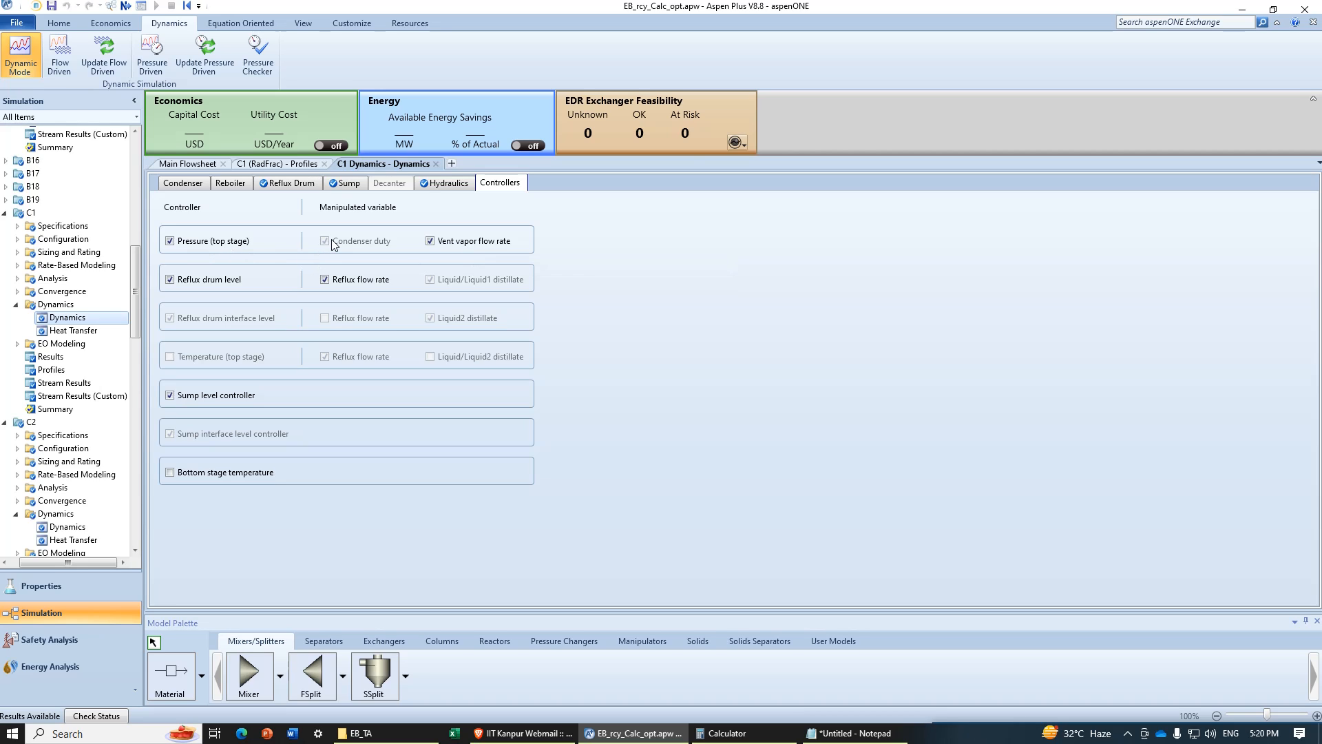
pyautogui.click(431, 241)
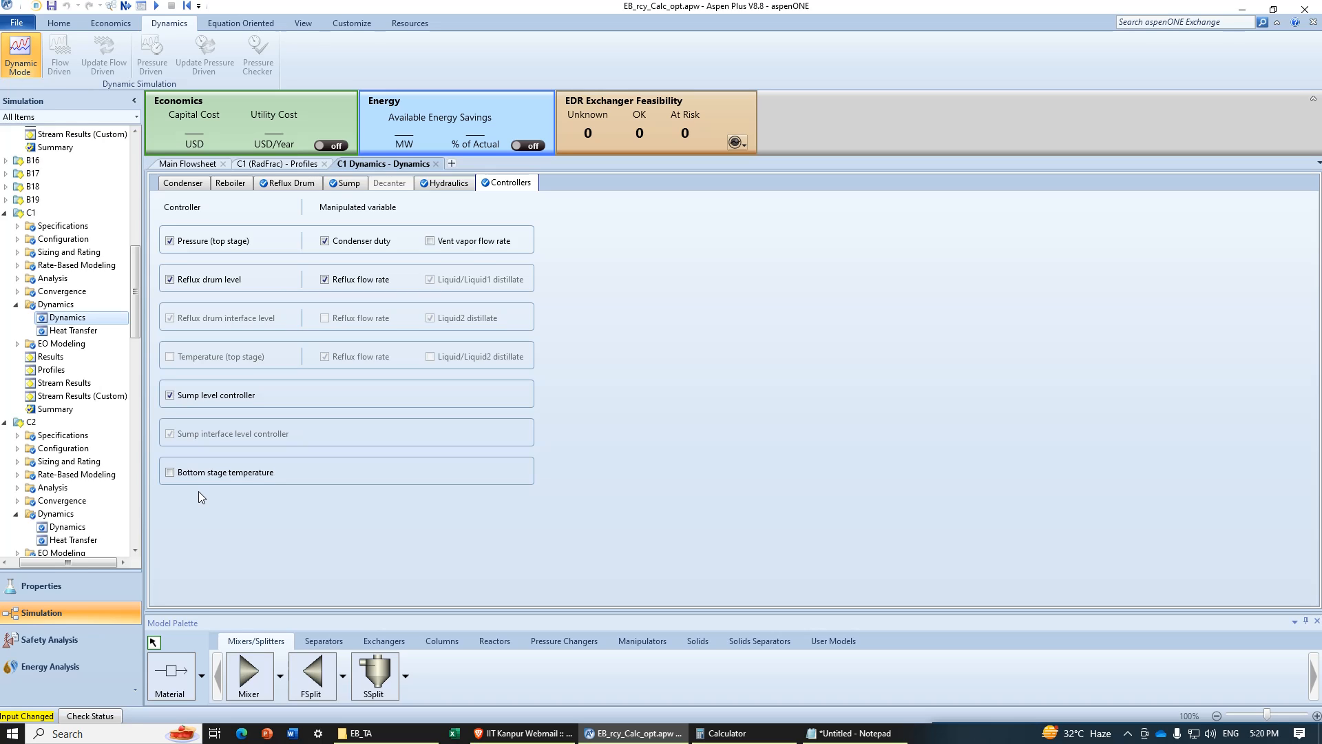
pyautogui.click(16, 304)
# Step: Compare the dynamic controller settings of column C2 with those of column C1
pyautogui.scroll(-3, 69, 396)
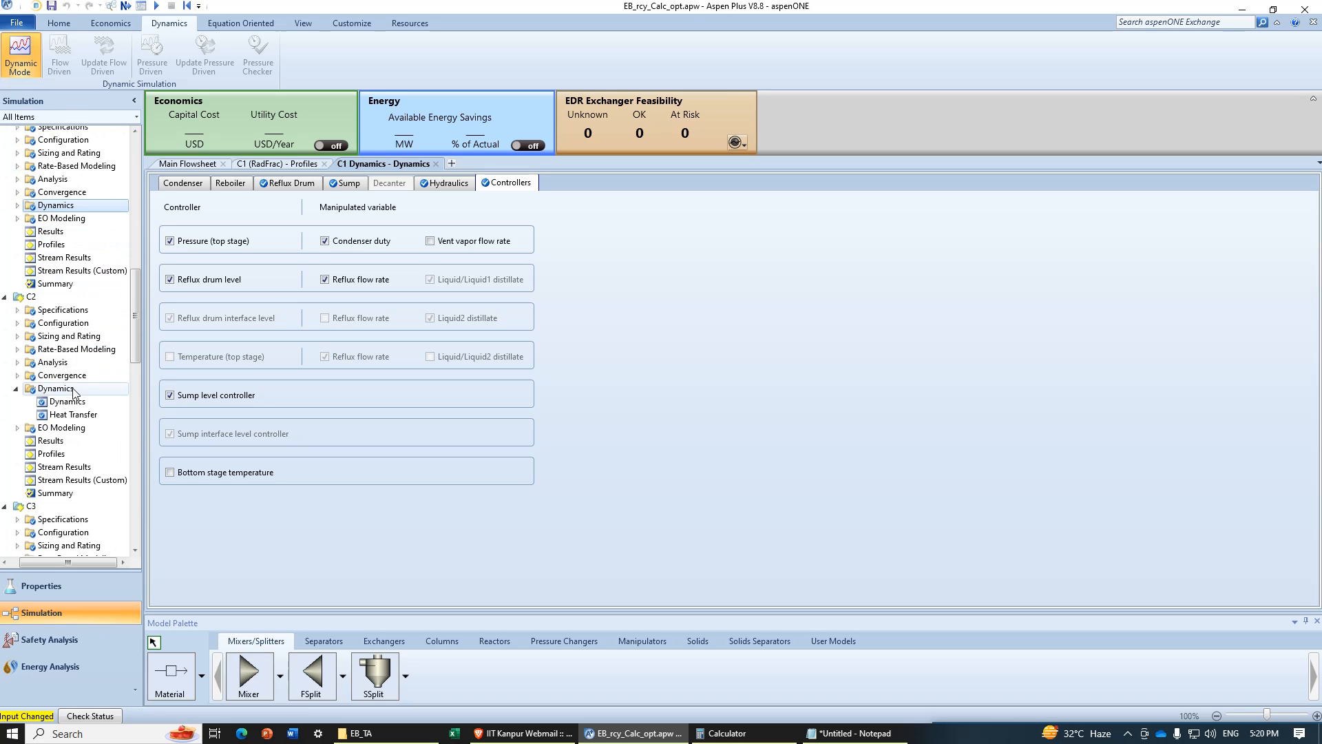
pyautogui.click(69, 402)
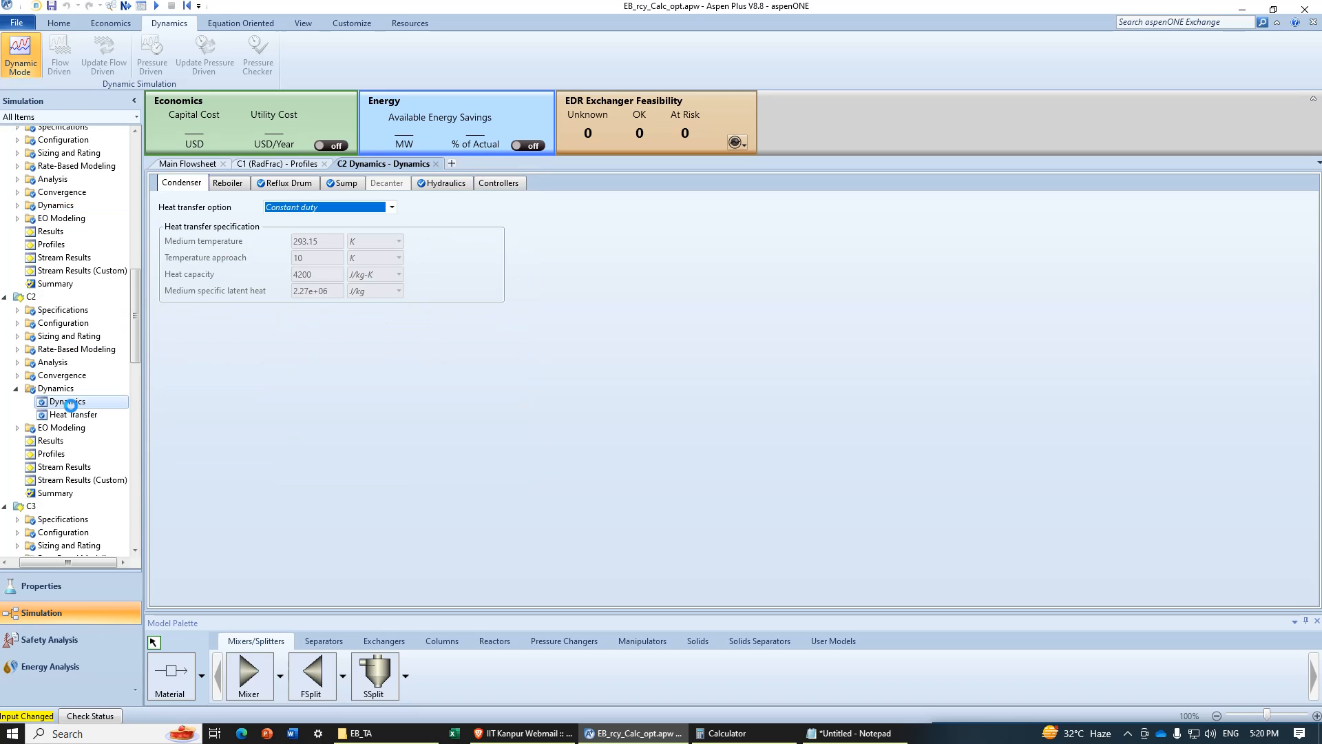
pyautogui.click(498, 184)
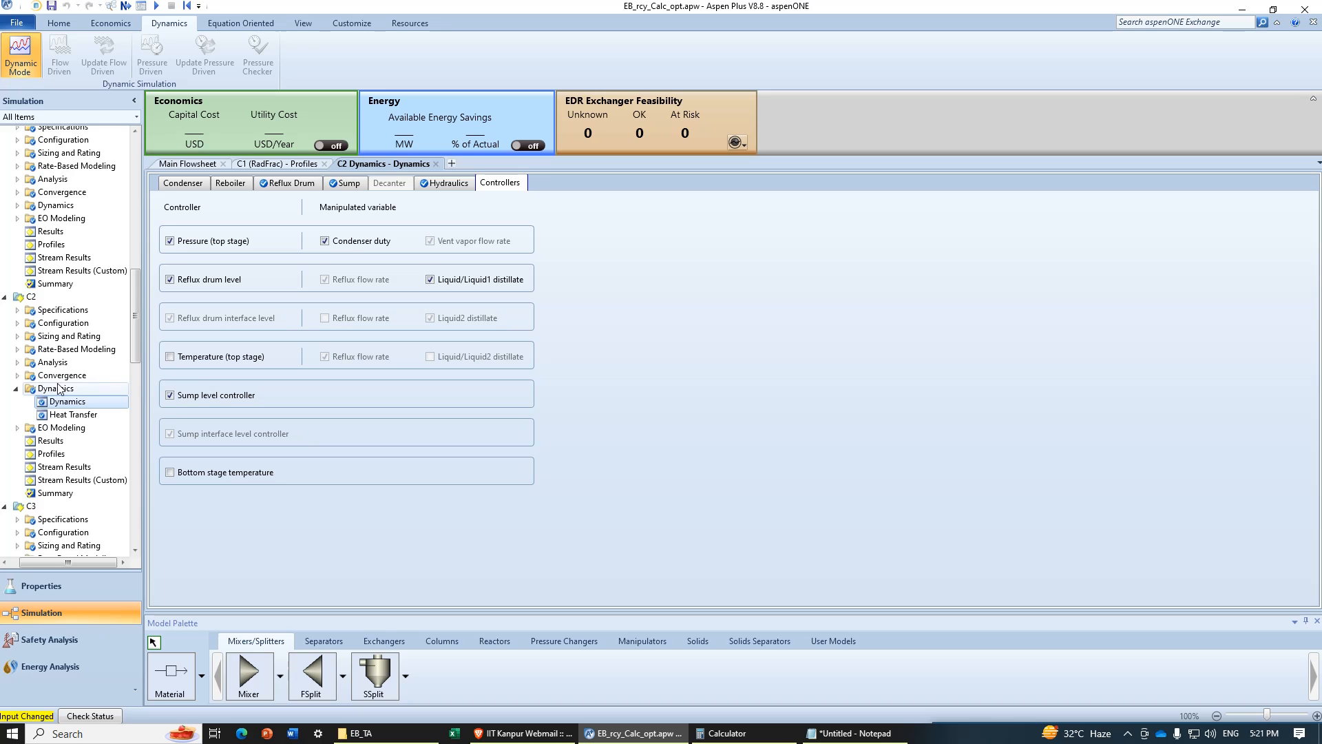
pyautogui.scroll(1, 49, 238)
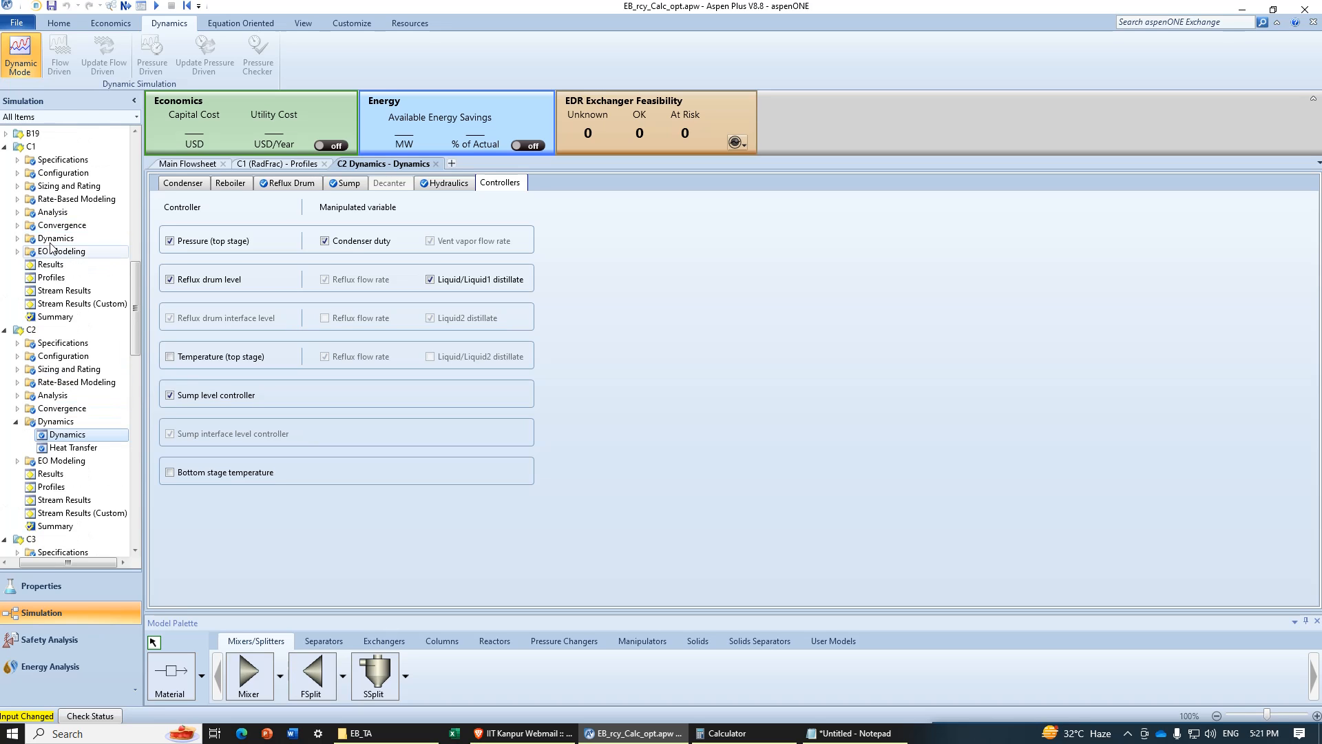
pyautogui.click(16, 238)
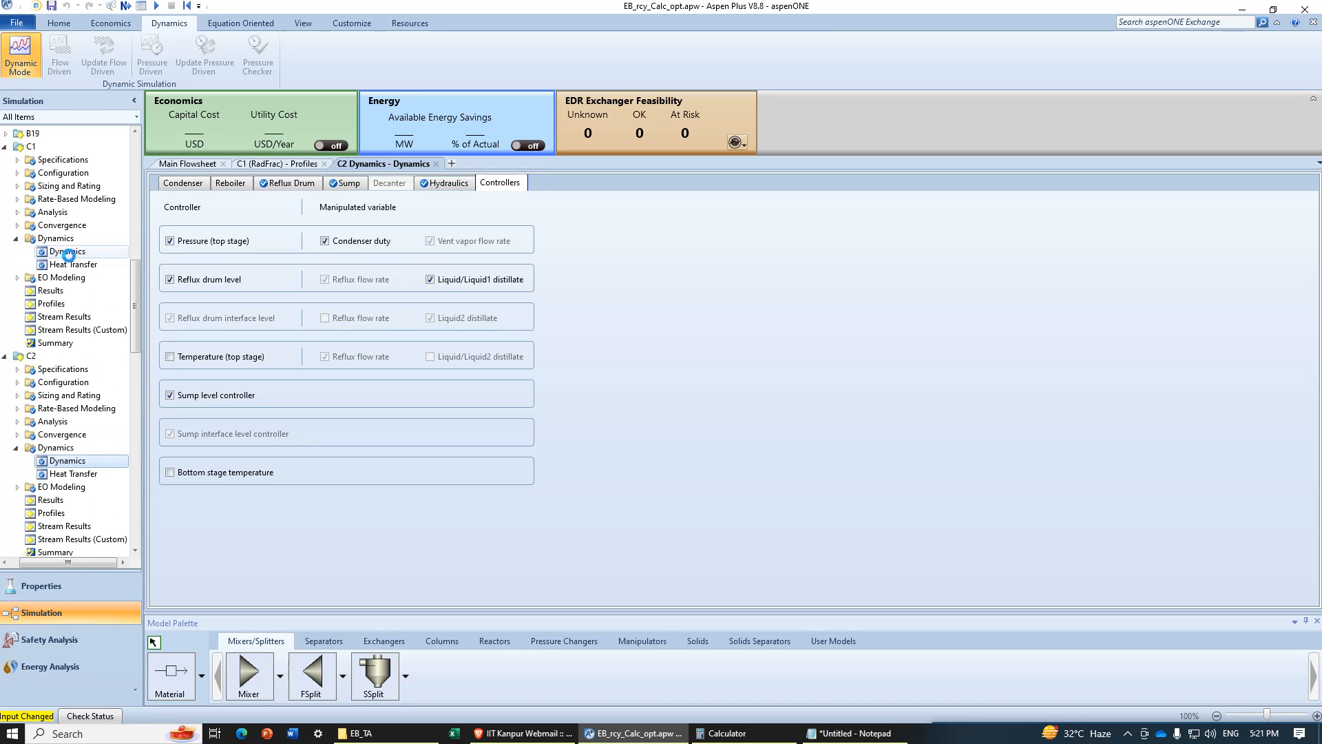
pyautogui.click(68, 252)
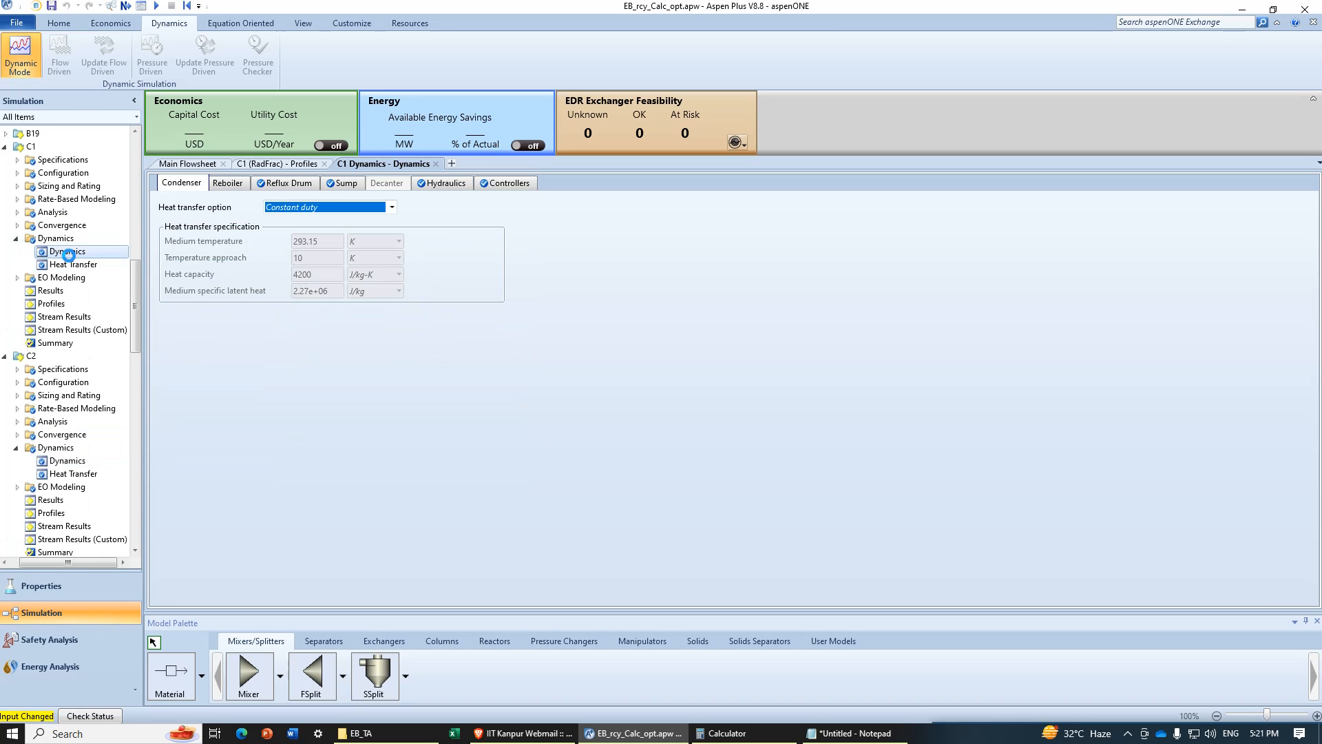
pyautogui.click(500, 184)
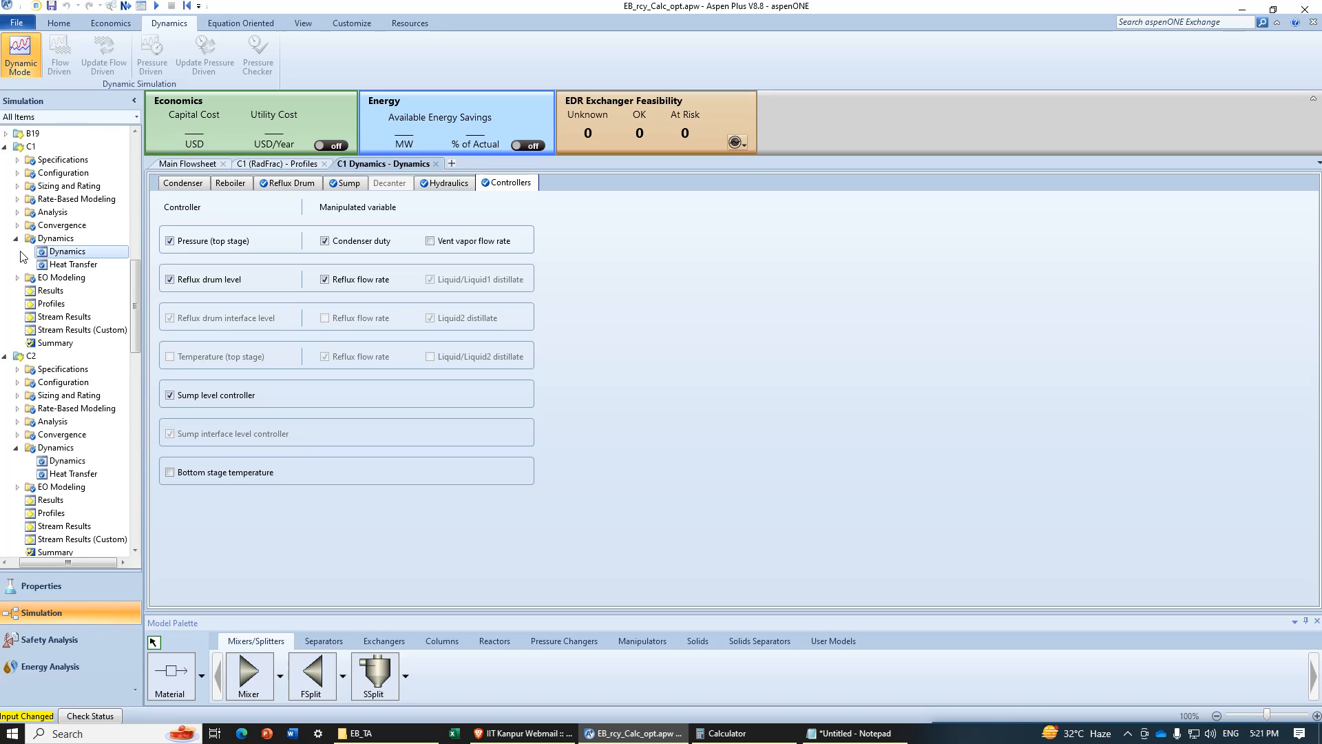
# Step: Examine the dynamic controller settings of column C3
pyautogui.scroll(-5, 21, 256)
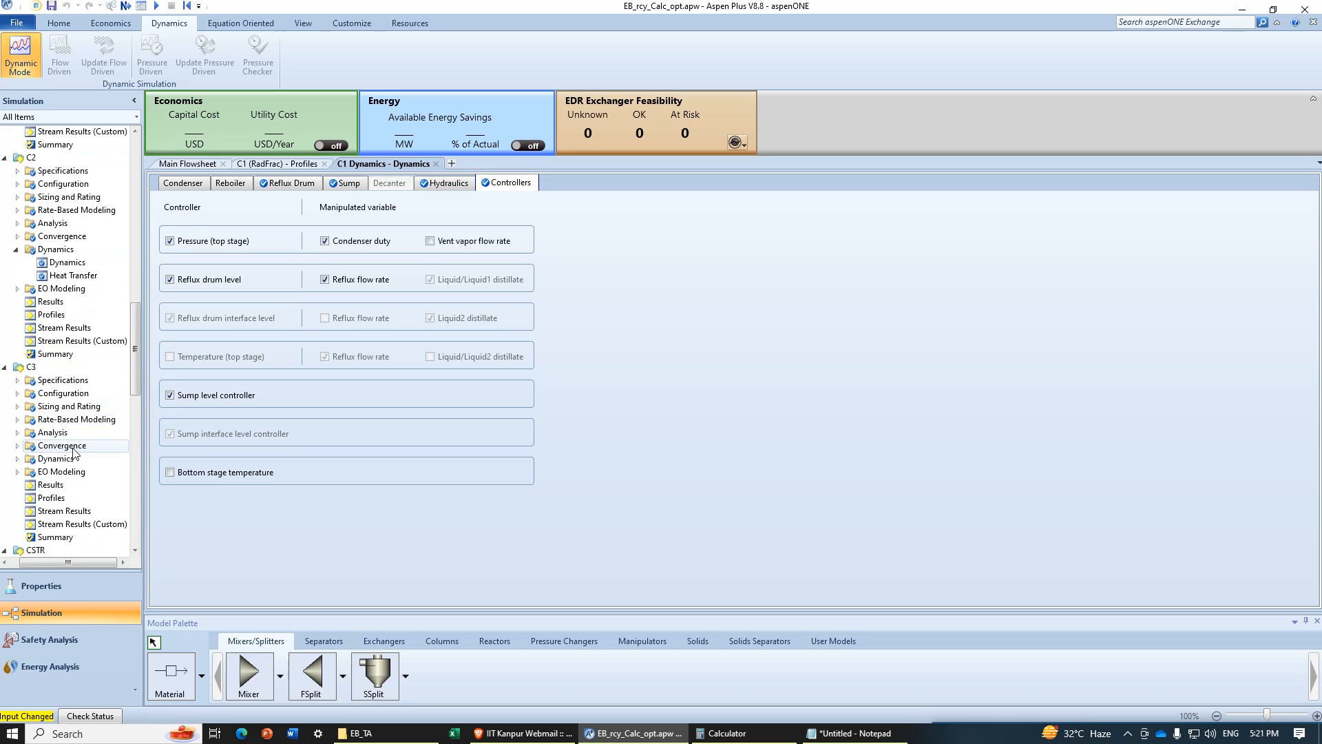
pyautogui.click(16, 458)
pyautogui.click(67, 471)
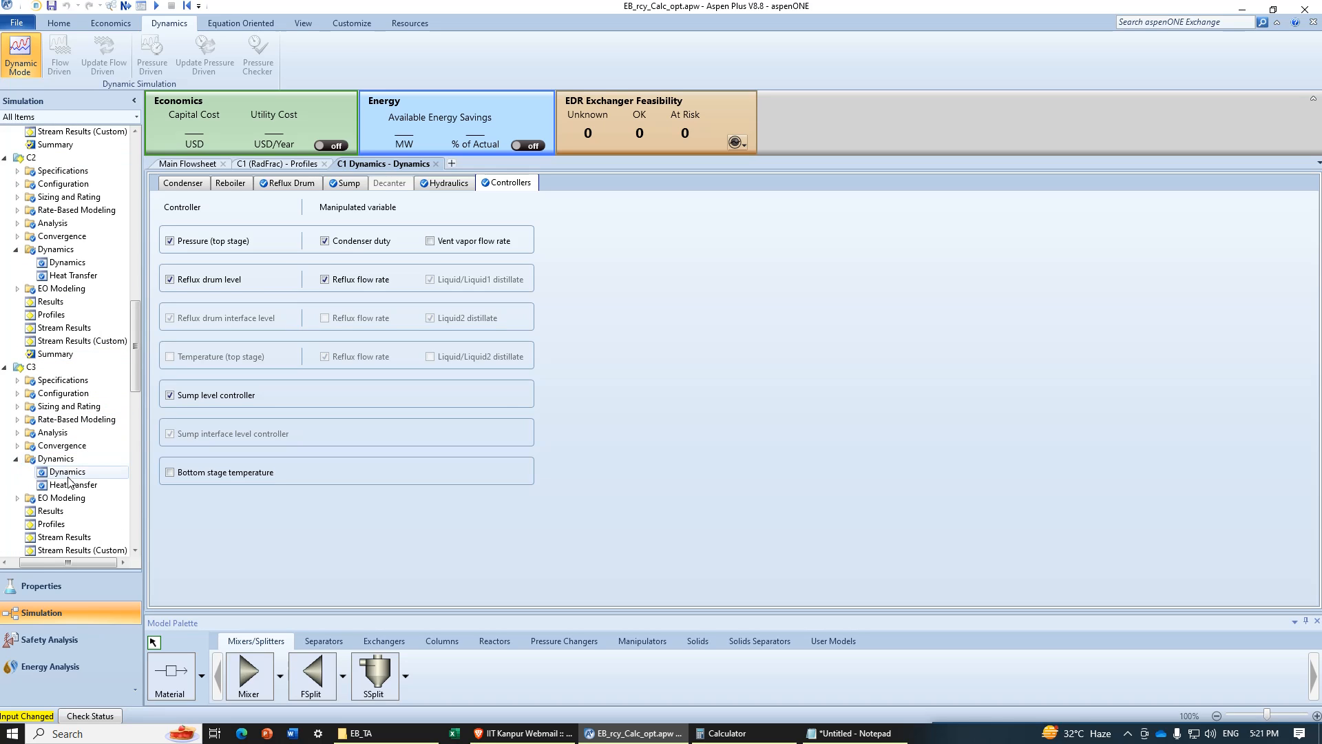
pyautogui.click(491, 186)
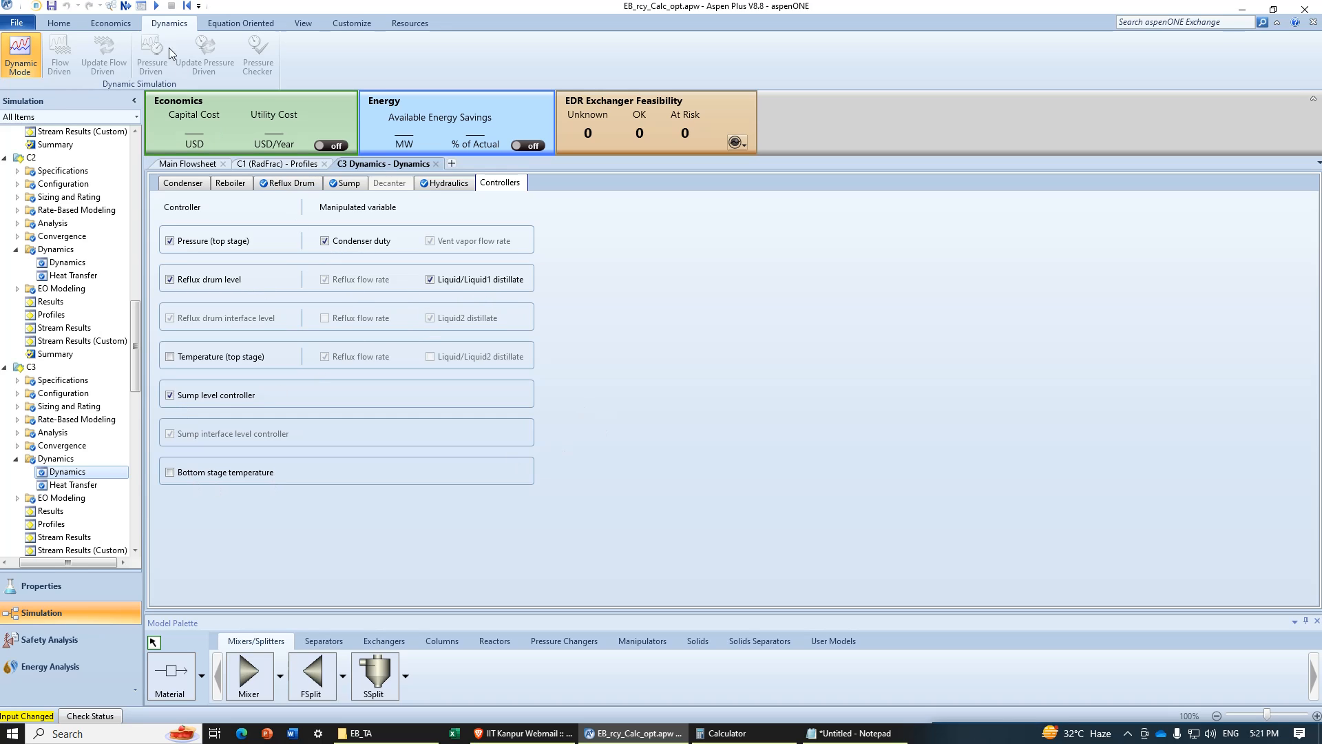
# Step: Rerun the simulation and verify the flowsheet with the Pressure Checker
pyautogui.click(158, 7)
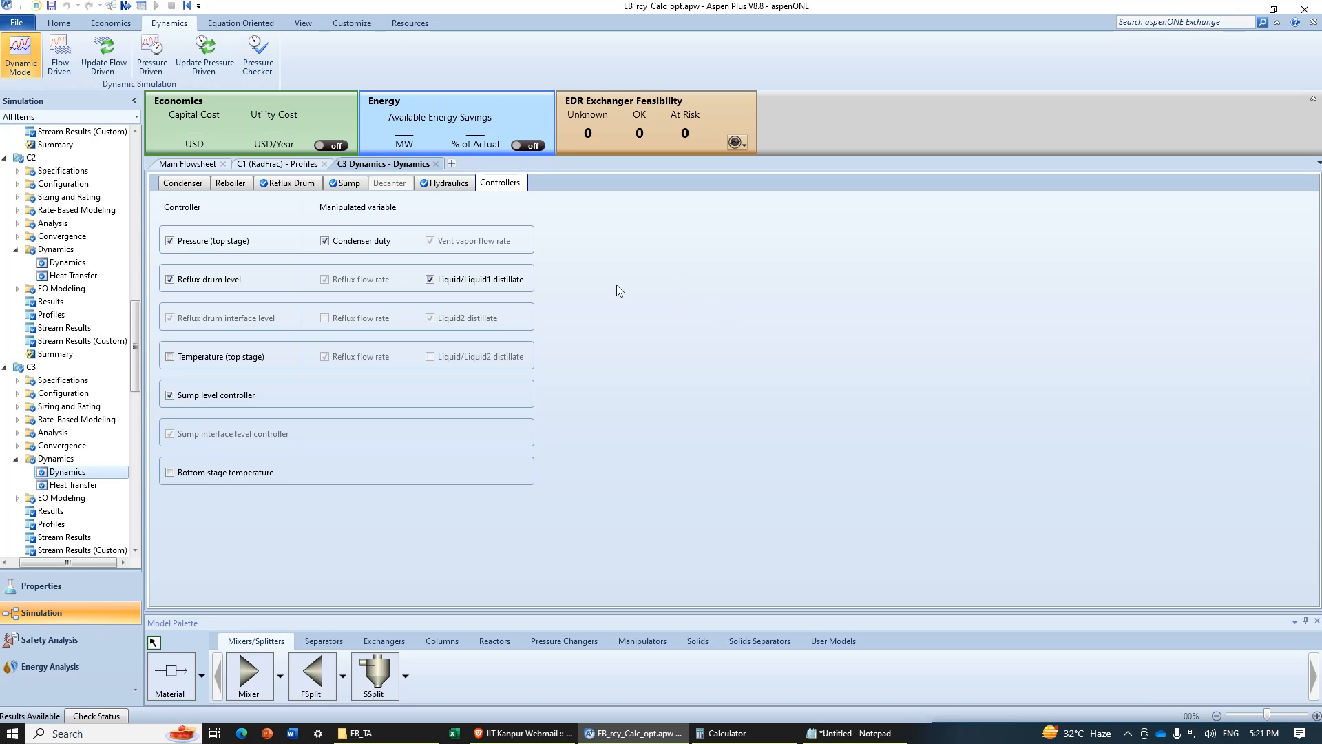
pyautogui.click(258, 67)
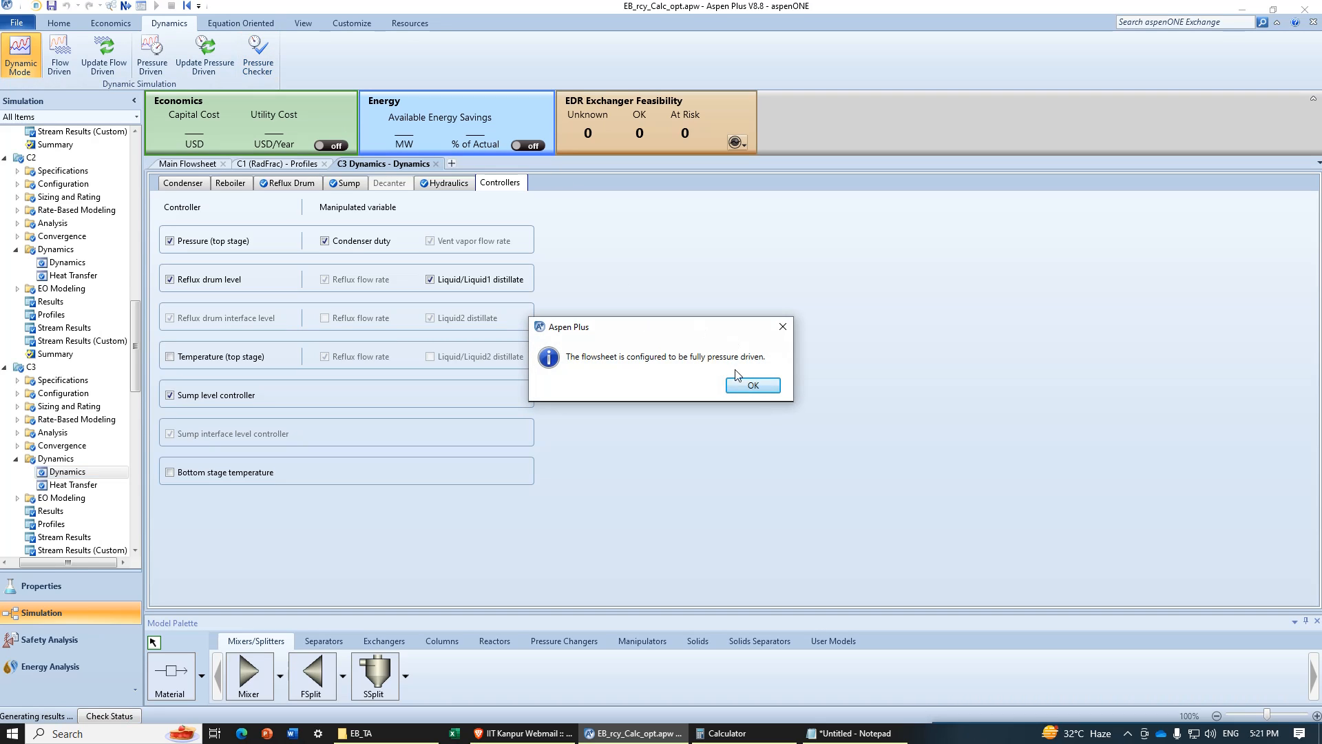
pyautogui.click(753, 385)
# Step: Export the pressure-driven dynamic simulation again as EB_rcy_Calc_opt.dynf in the EB dynamics folder, deleting and replacing the earlier file
pyautogui.click(151, 55)
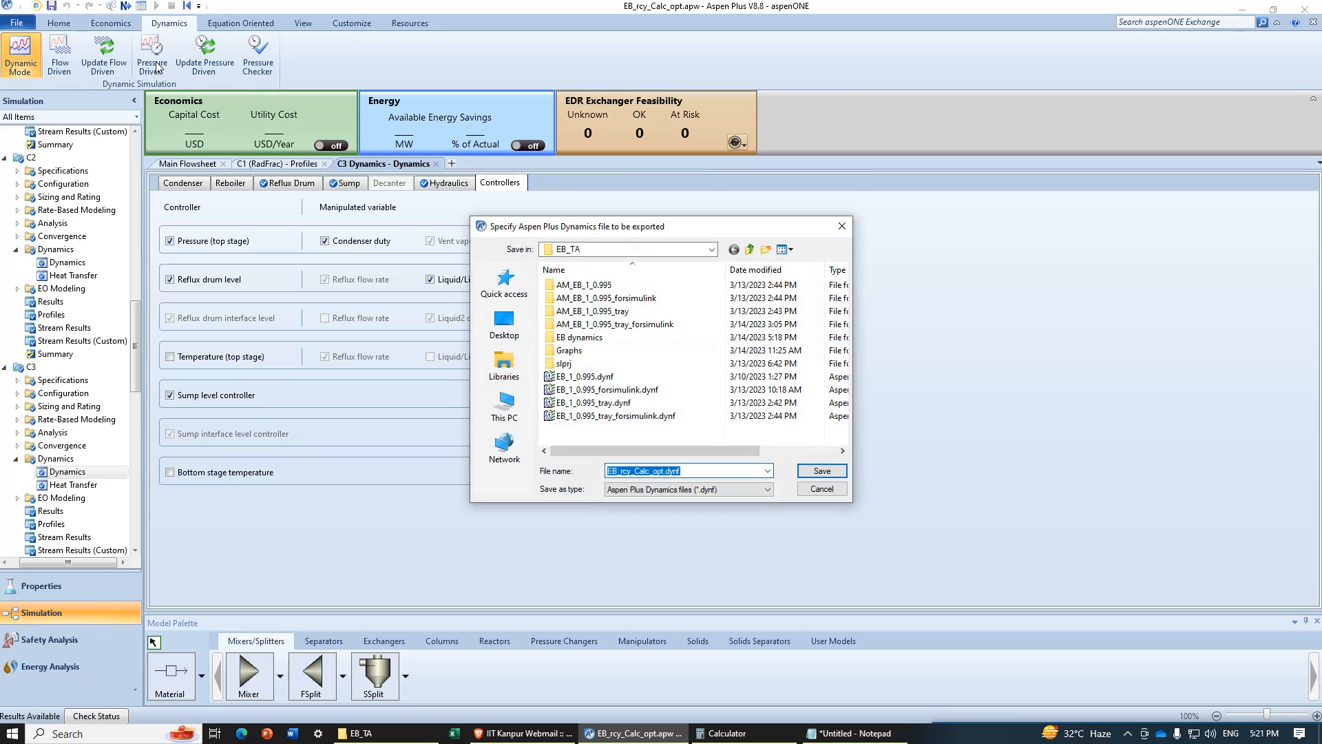
pyautogui.doubleClick(620, 338)
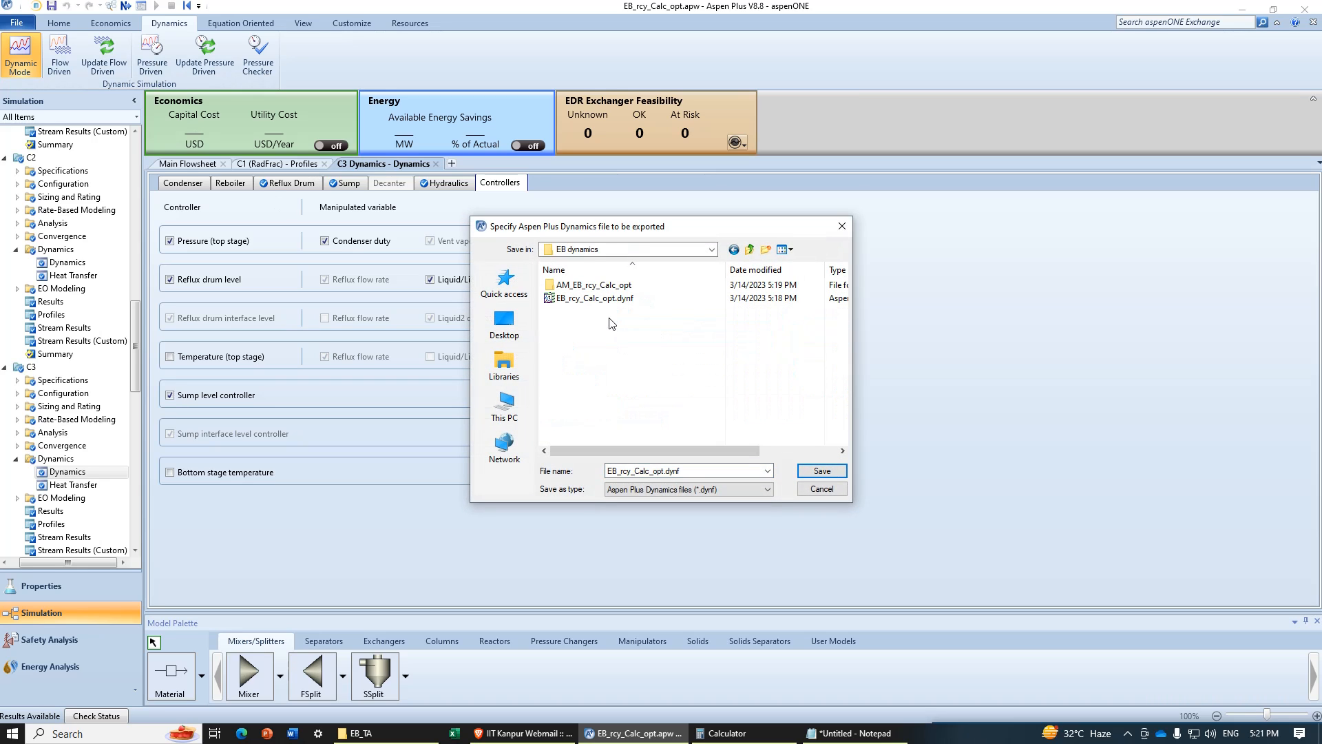
pyautogui.click(609, 301)
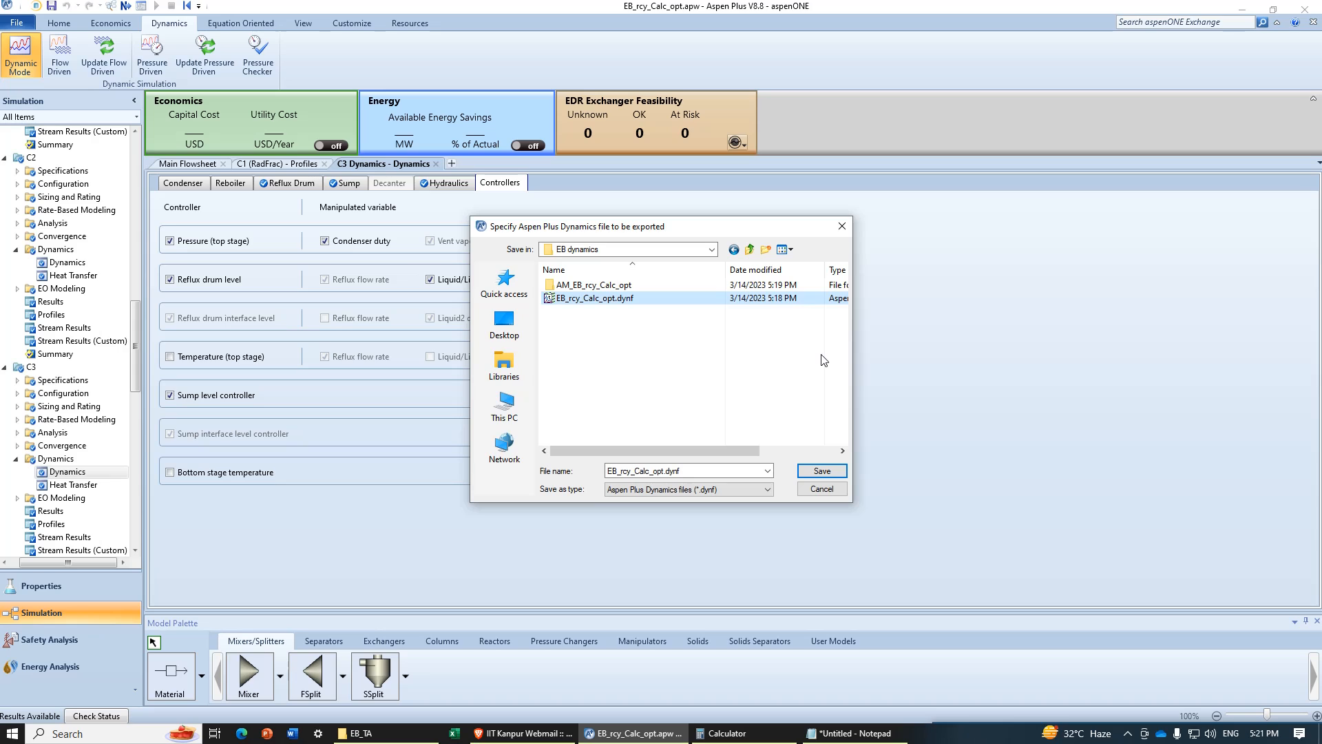
pyautogui.press('Delete')
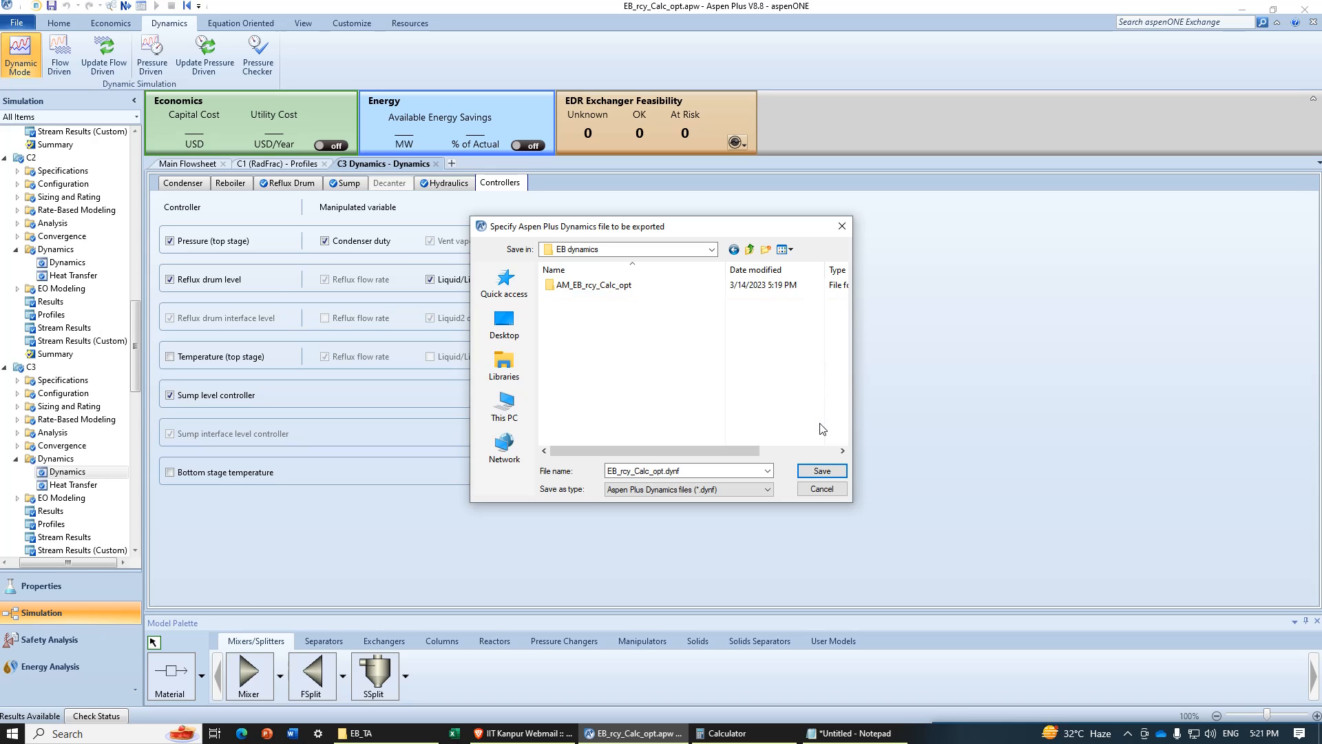
pyautogui.click(822, 468)
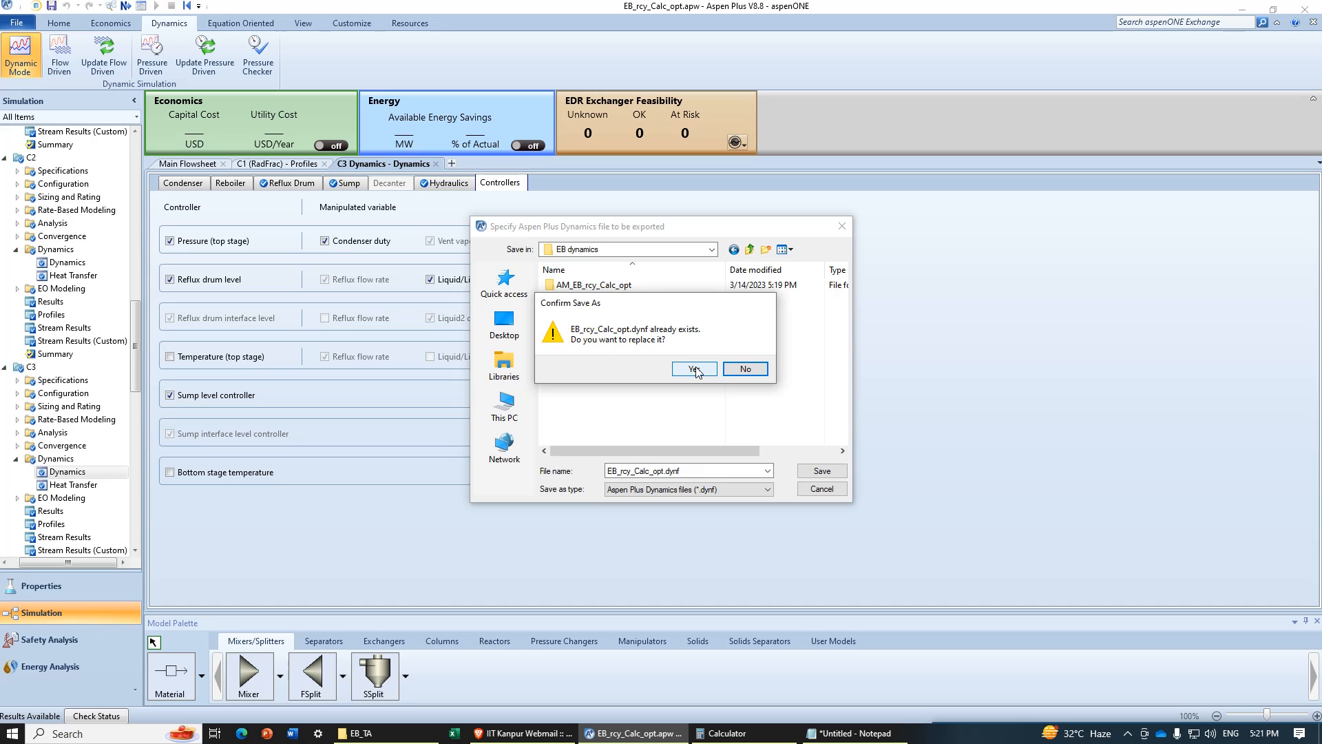
pyautogui.click(694, 370)
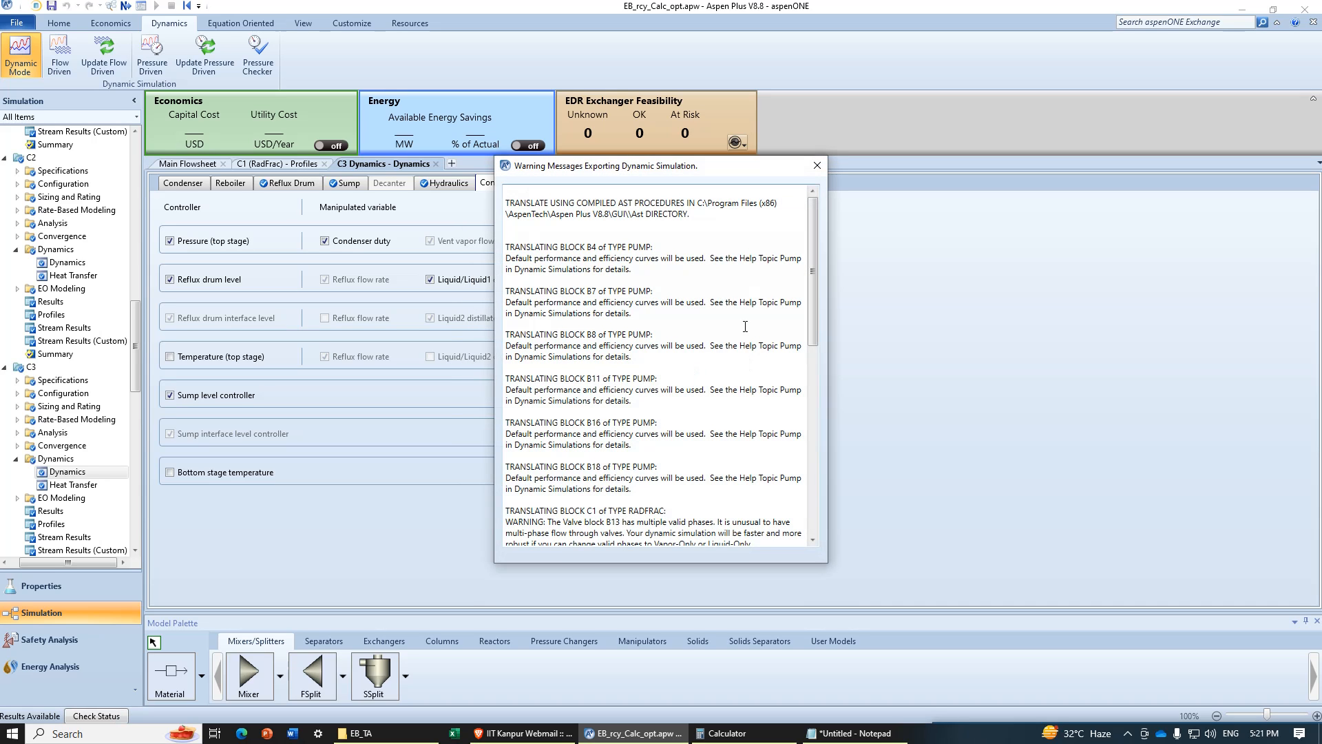
# Step: Dismiss the dynamic export warning messages and close the C3 Dynamics and C1 Profiles forms
pyautogui.click(817, 166)
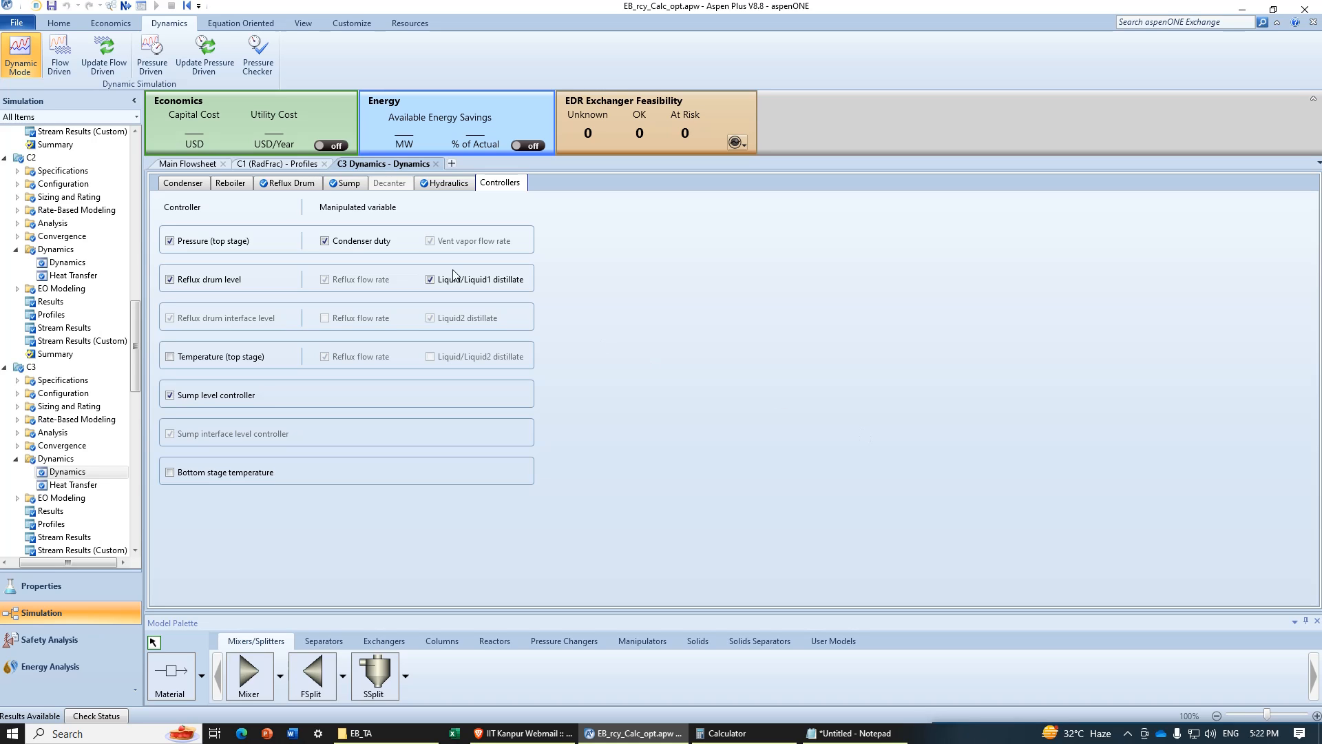
pyautogui.click(435, 164)
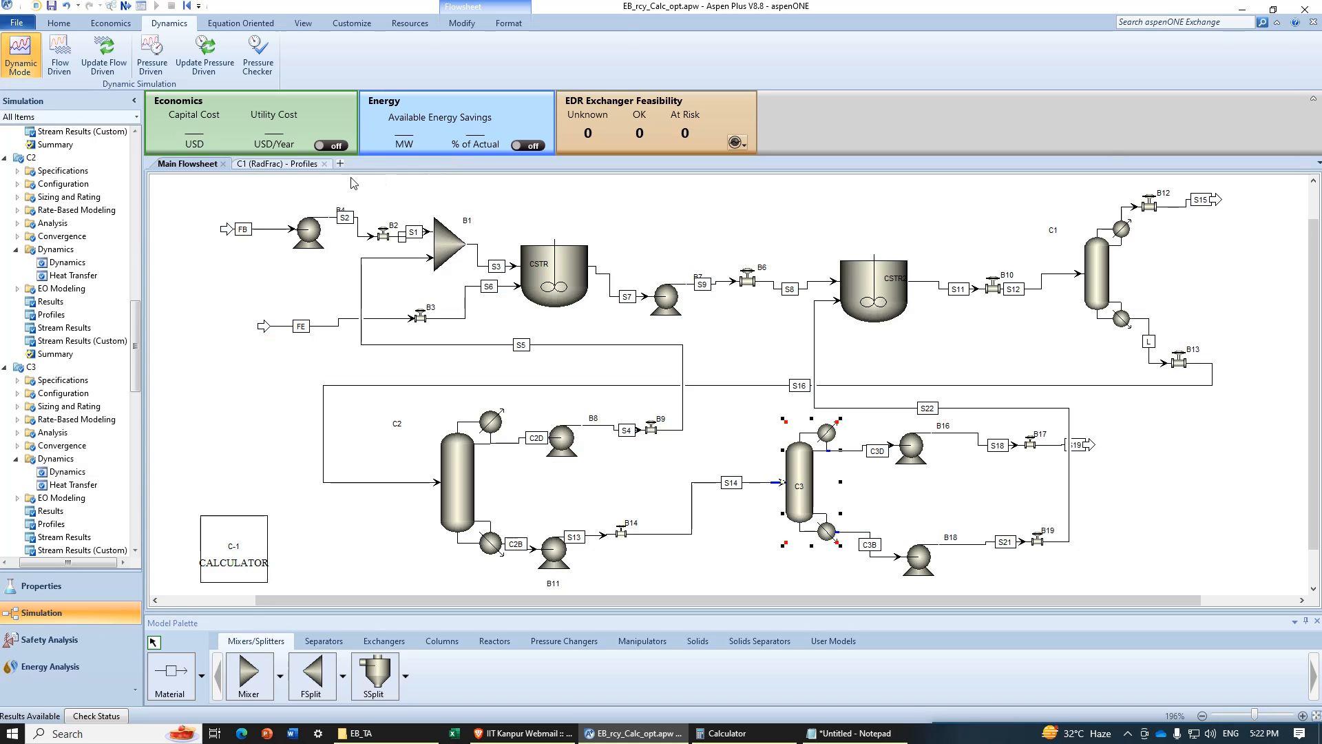
pyautogui.click(309, 165)
pyautogui.click(324, 164)
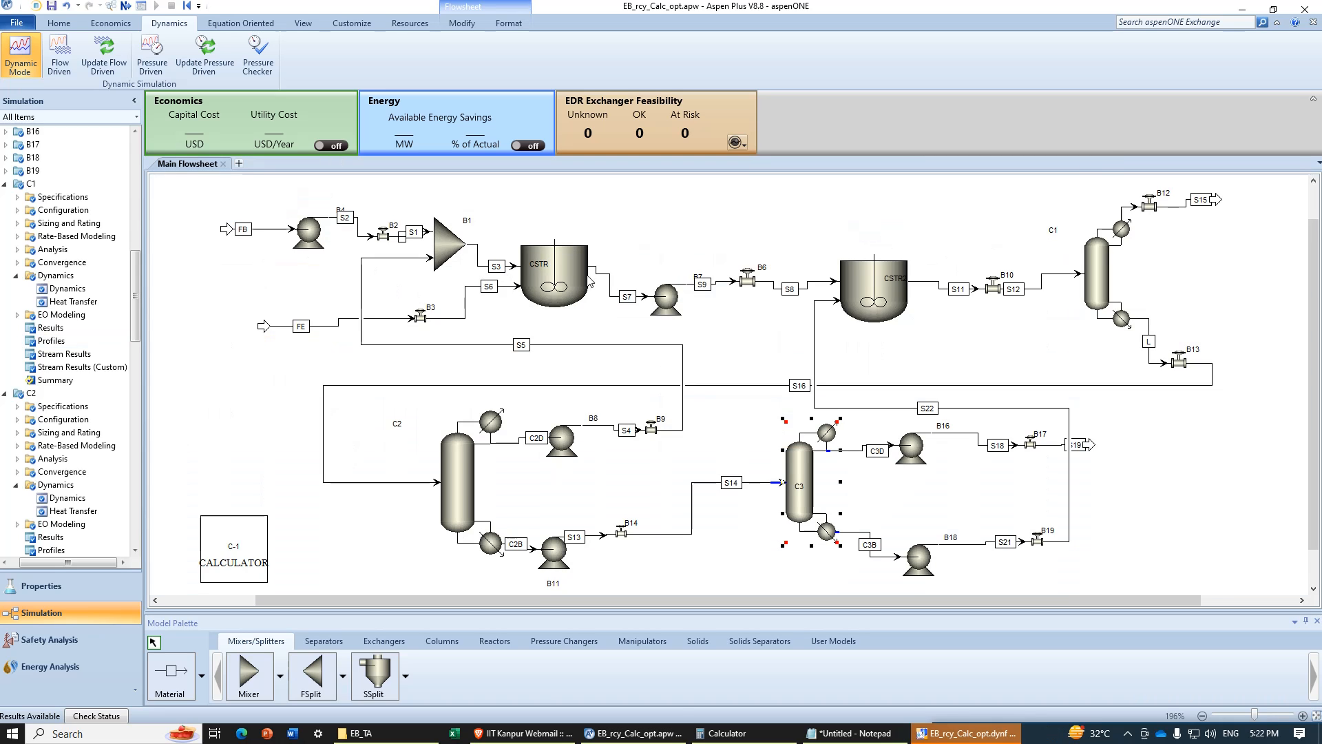
# Step: Switch to the exported EB_rcy_Calc_opt.dynf simulation in Aspen Plus Dynamics, maximize its window and fit the whole flowsheet
pyautogui.click(992, 734)
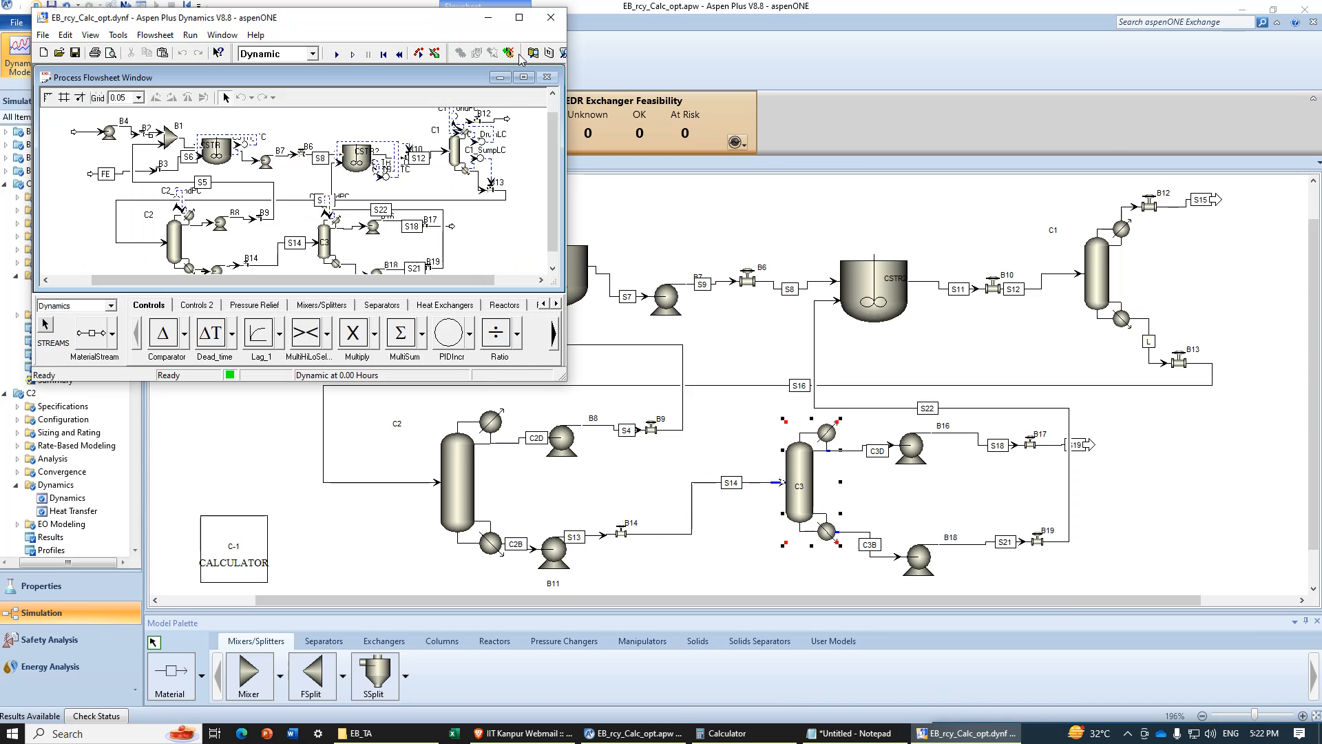
pyautogui.click(519, 17)
pyautogui.rightClick(533, 216)
pyautogui.click(576, 250)
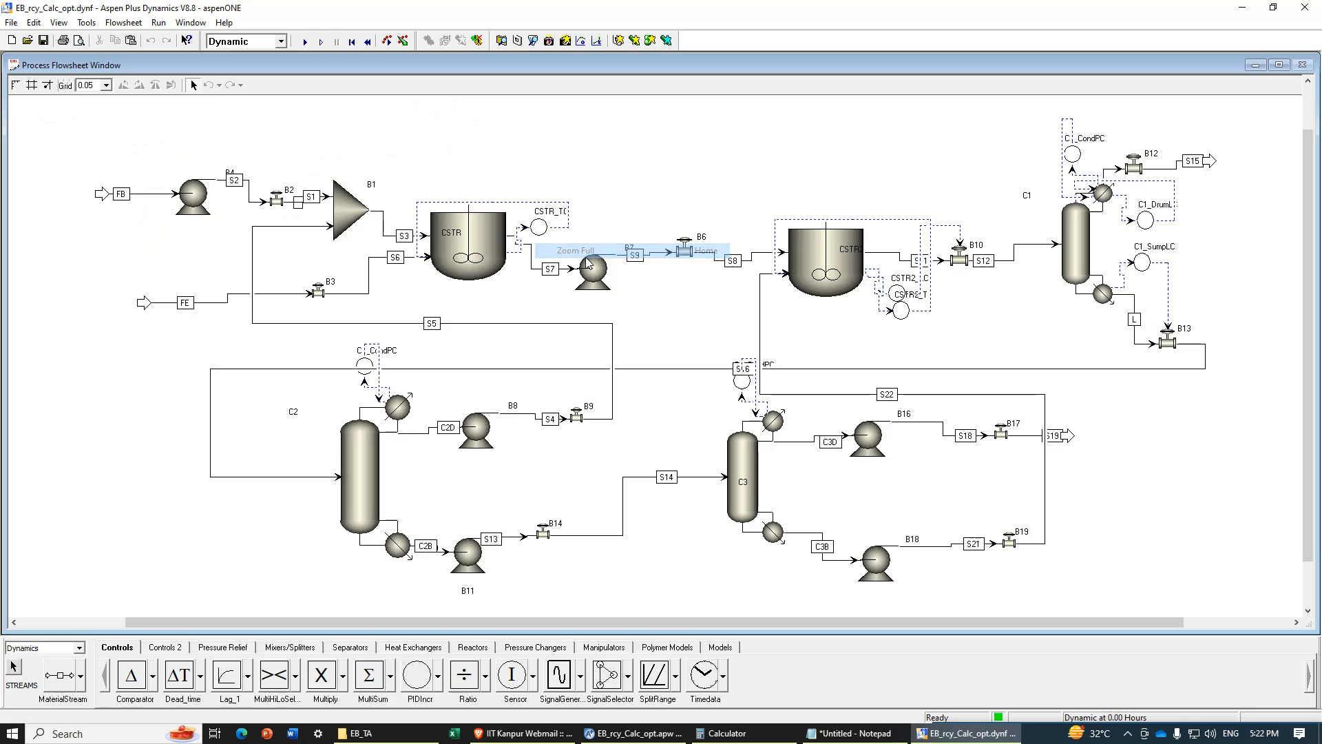
# Step: Shift the C1_CondPC, C2_CondPC and C3_CondPC controllers and labels so they no longer overlap nearby streams and signal lines
pyautogui.moveTo(1094, 141)
pyautogui.mouseDown()
pyautogui.moveTo(1116, 138)
pyautogui.moveTo(1082, 154)
pyautogui.moveTo(1093, 126)
pyautogui.mouseUp()
pyautogui.click(1107, 125)
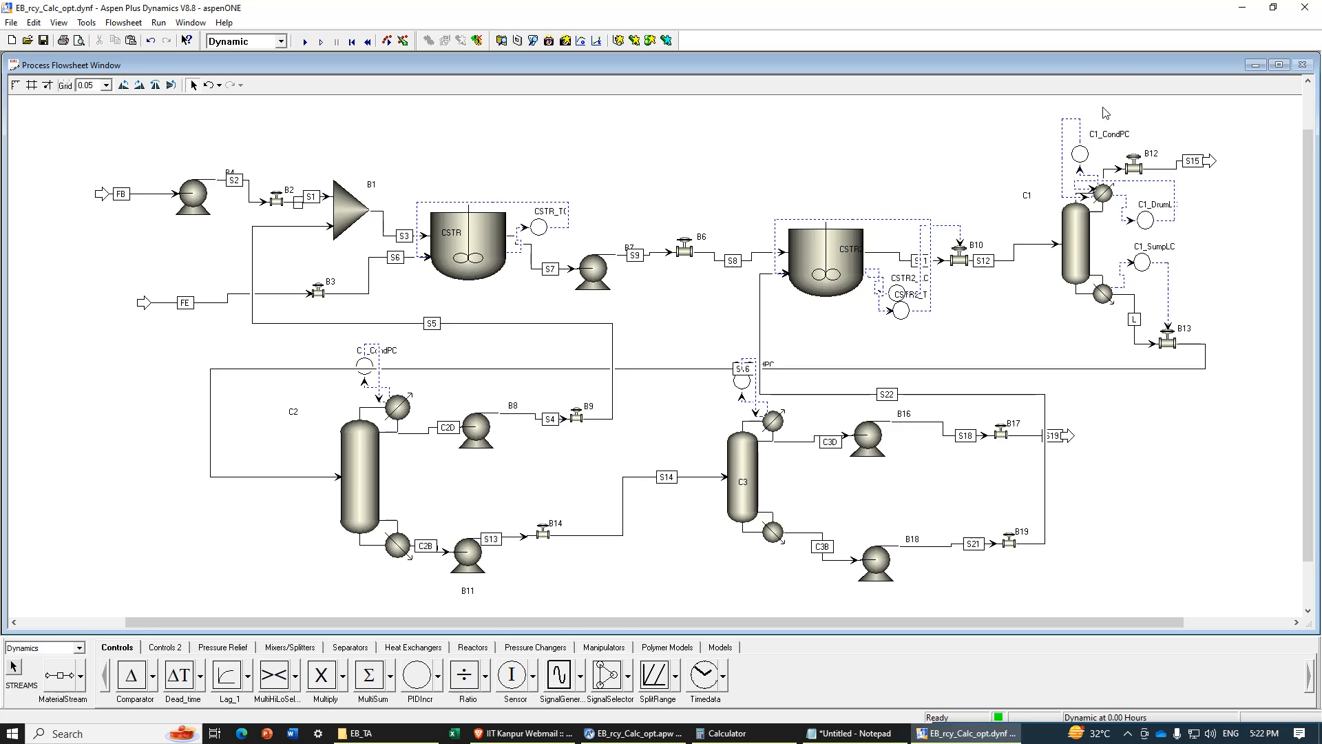
pyautogui.click(1110, 136)
pyautogui.moveTo(373, 365); pyautogui.dragTo(437, 362)
pyautogui.click(398, 369)
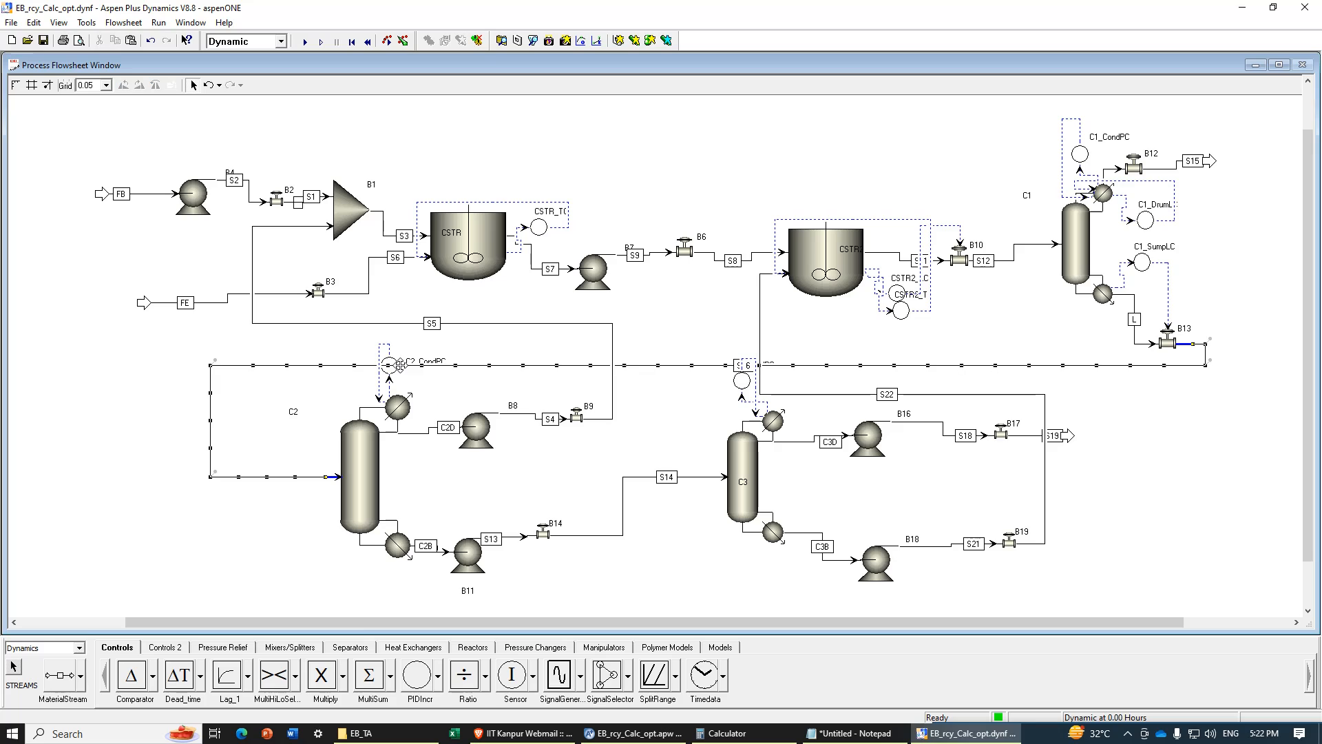
pyautogui.moveTo(469, 368); pyautogui.dragTo(471, 383)
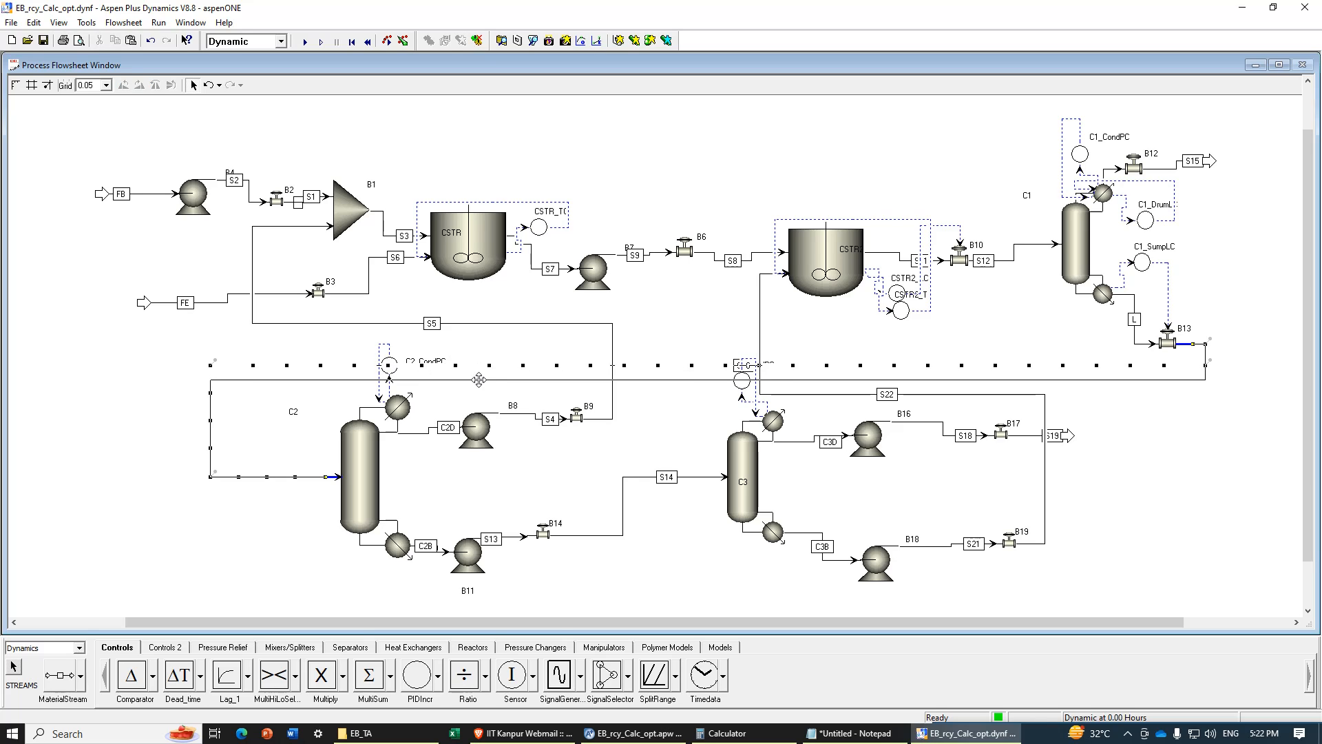
pyautogui.click(731, 326)
pyautogui.moveTo(744, 381); pyautogui.dragTo(833, 370)
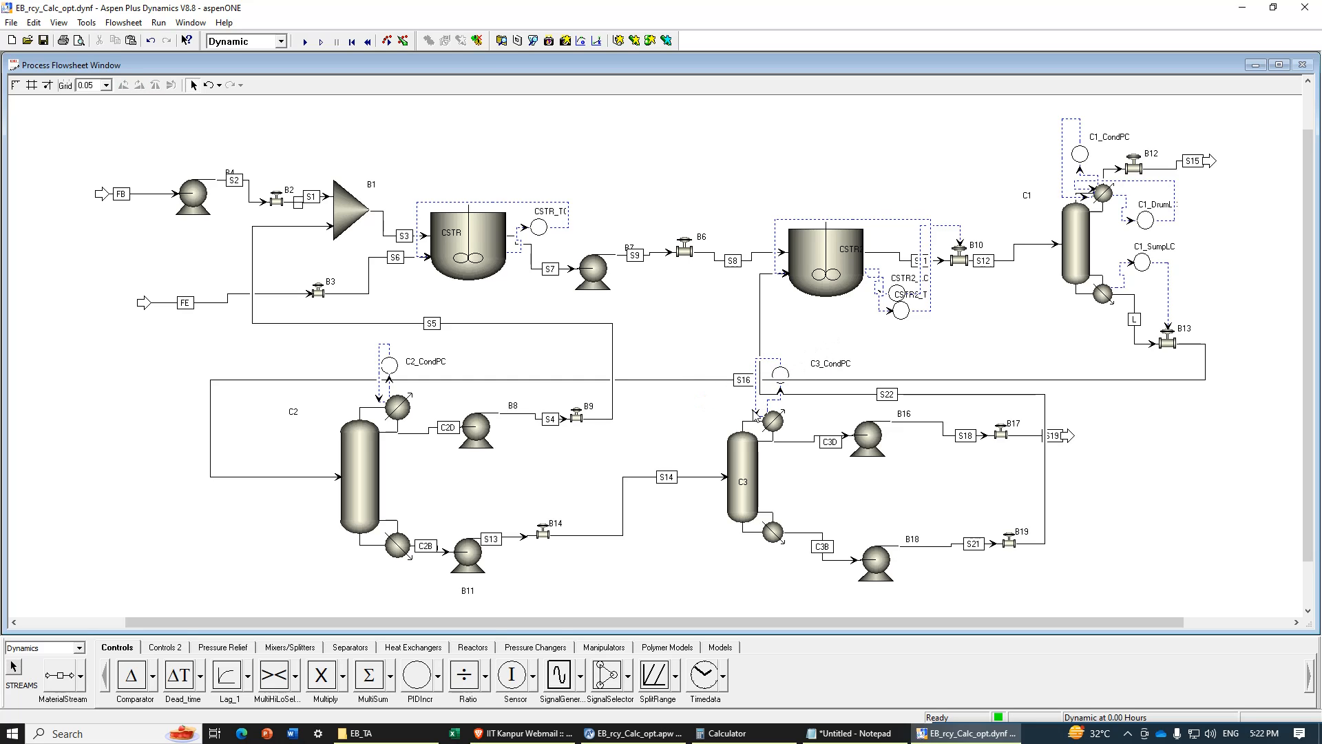
# Step: Reroute stream S16 below the C2 and C3 columns and extend the S19 outlet clear of the S22 line
pyautogui.moveTo(685, 379); pyautogui.dragTo(684, 373)
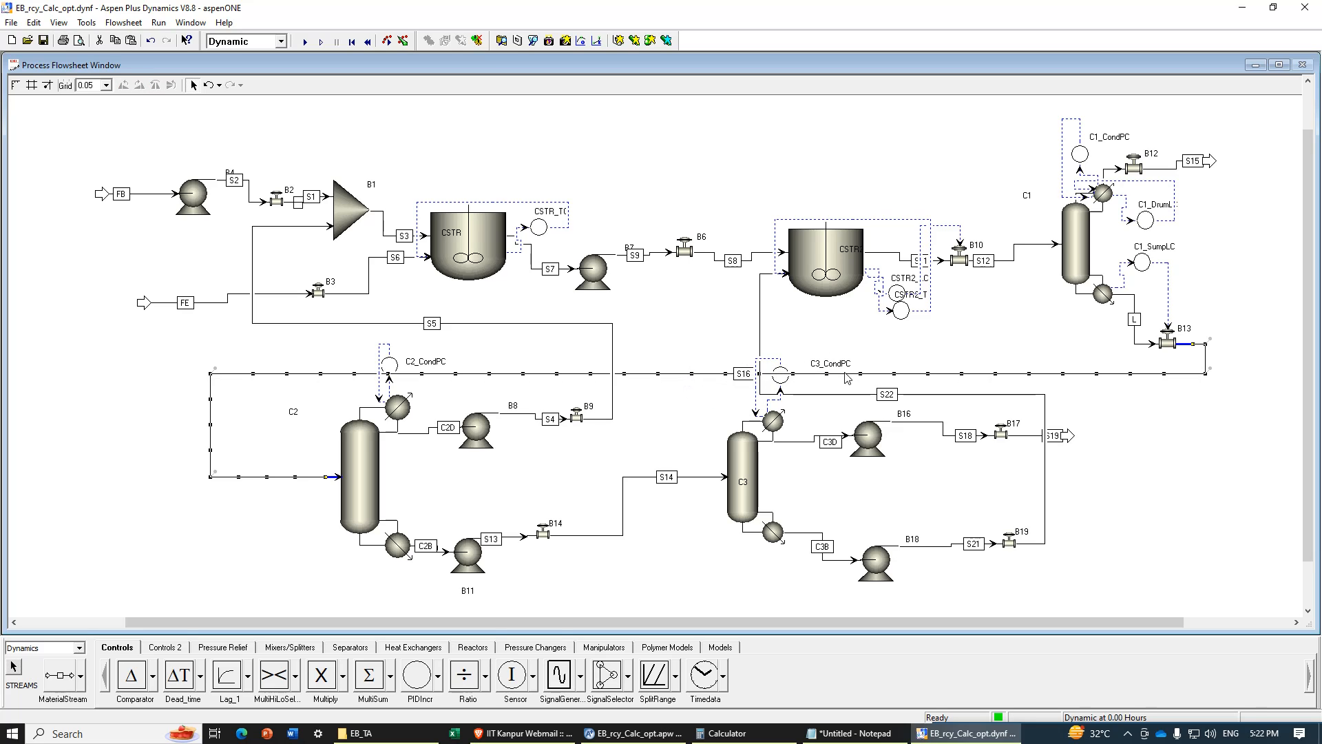
pyautogui.moveTo(849, 376); pyautogui.dragTo(862, 595)
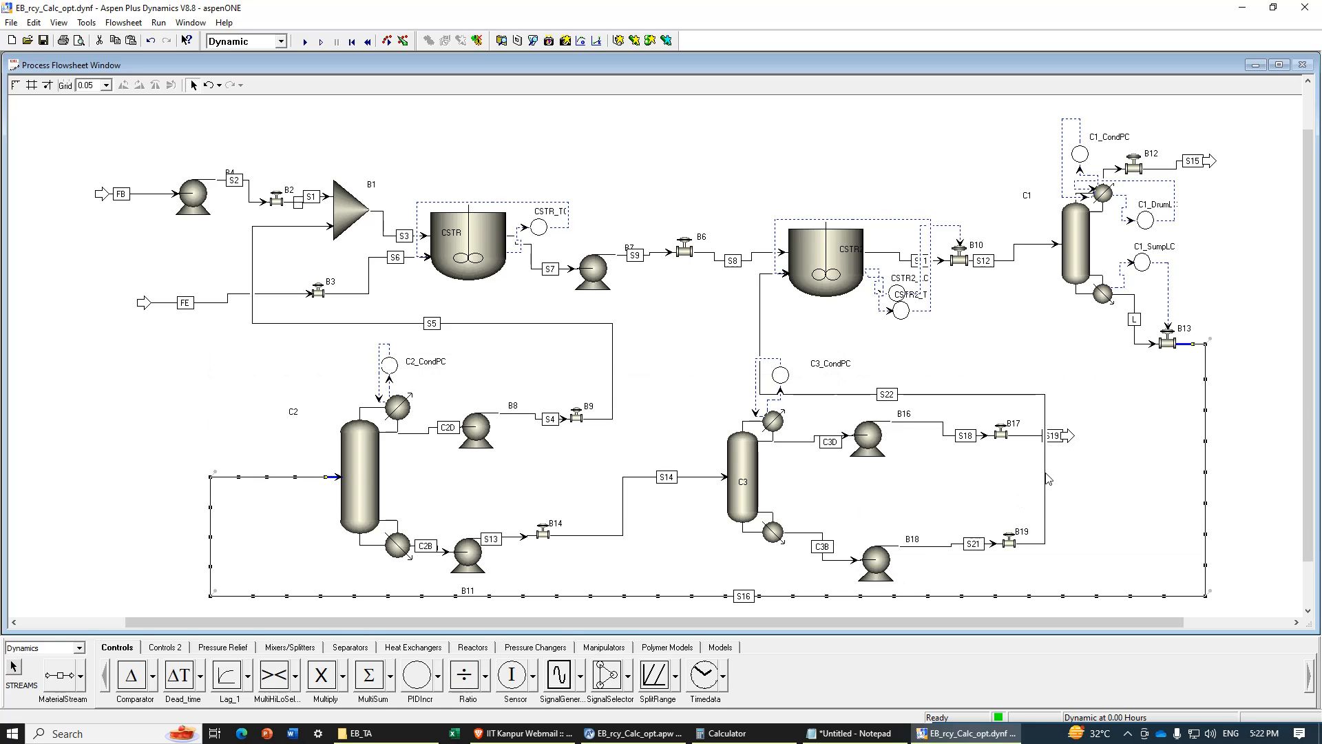
pyautogui.click(1116, 383)
pyautogui.moveTo(1070, 437)
pyautogui.mouseDown()
pyautogui.moveTo(1108, 437)
pyautogui.moveTo(1072, 436)
pyautogui.mouseUp()
pyautogui.click(1073, 403)
# Step: Move the CSTR2_LC controller above stream S11 and place the CSTR2_TC and CSTR_TC labels beneath their controllers
pyautogui.moveTo(901, 295); pyautogui.dragTo(934, 225)
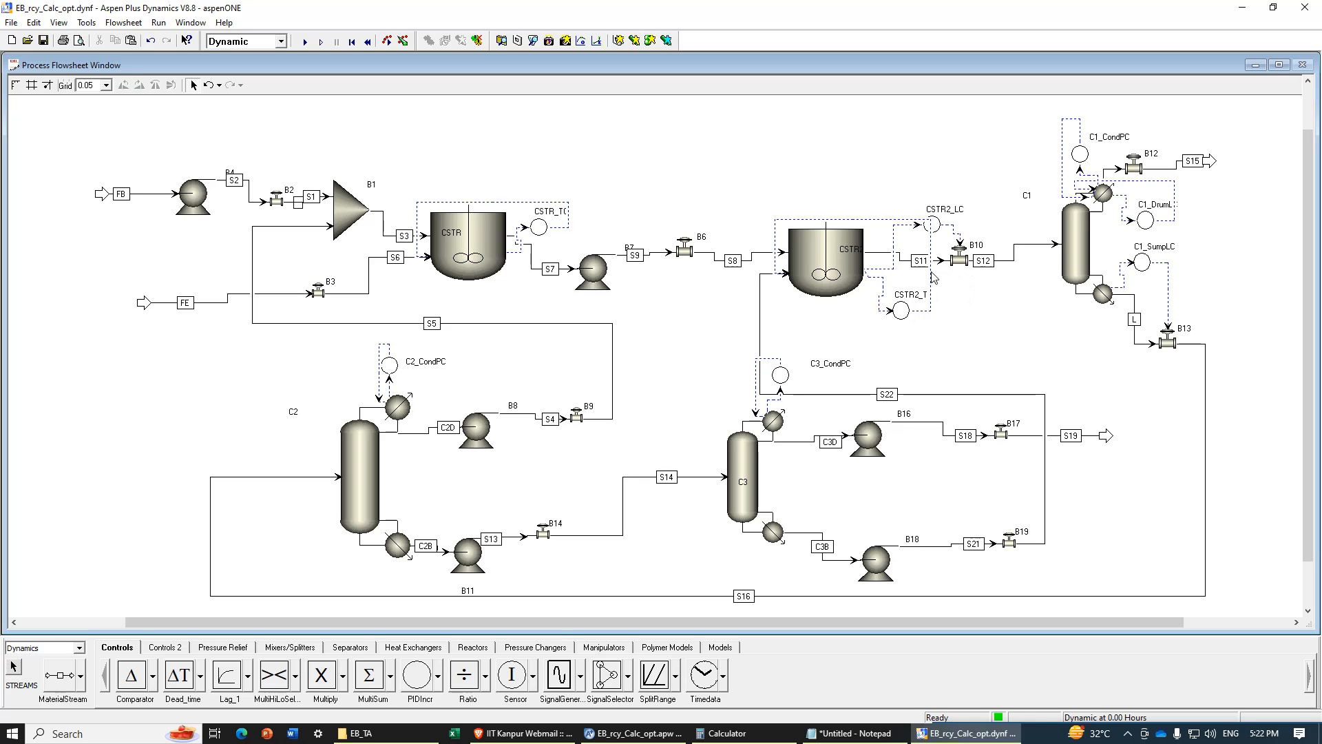
pyautogui.moveTo(932, 246); pyautogui.dragTo(922, 252)
pyautogui.moveTo(913, 296); pyautogui.dragTo(907, 327)
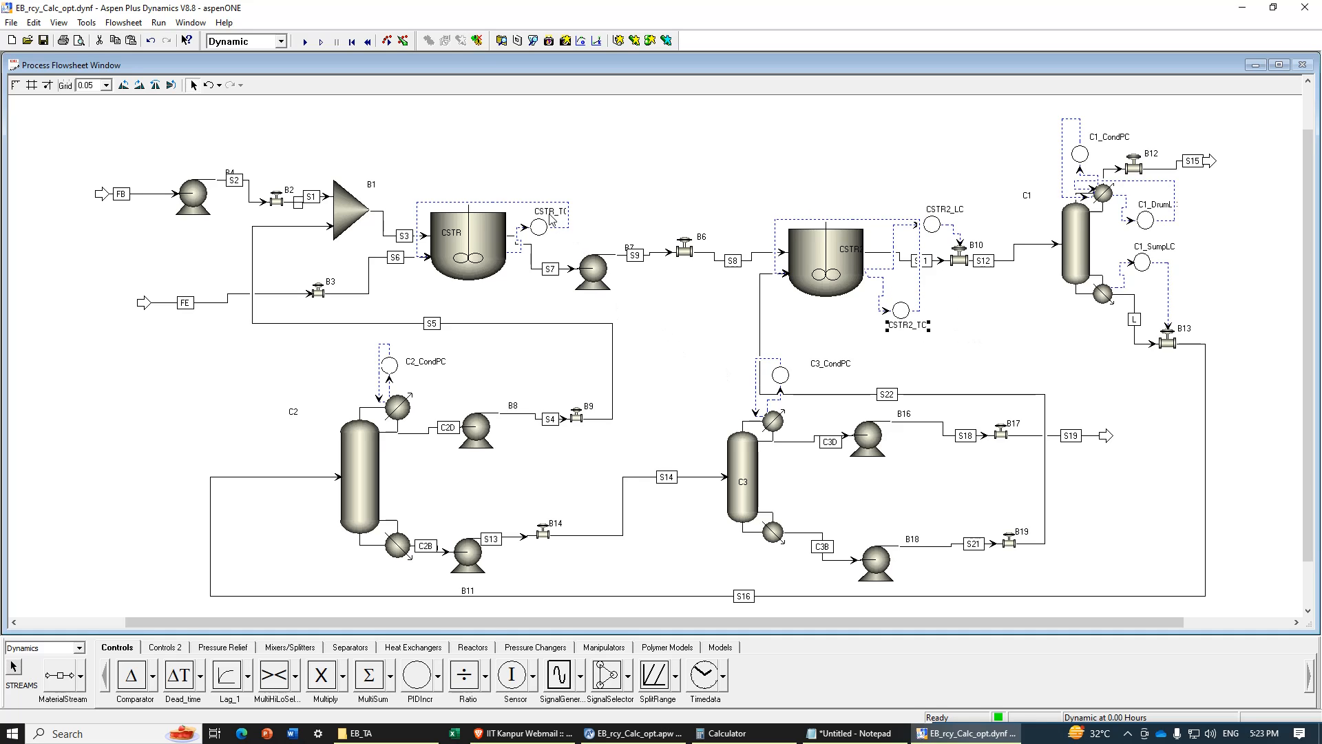
pyautogui.moveTo(551, 217); pyautogui.dragTo(552, 242)
pyautogui.click(905, 201)
pyautogui.moveTo(936, 227); pyautogui.dragTo(942, 227)
pyautogui.click(960, 279)
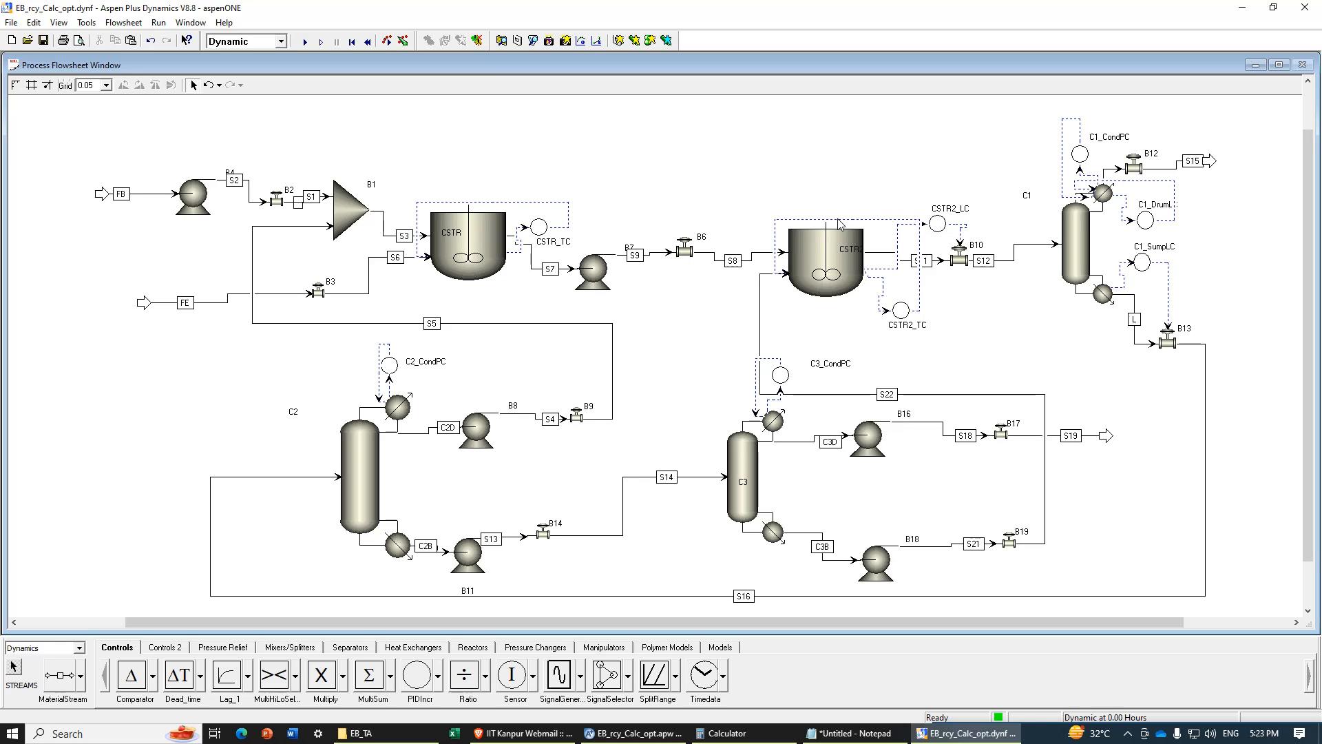
# Step: Raise the signal line above CSTR2 slightly, and reposition the C1_SumpLC controller and valve B2 for clearer spacing
pyautogui.moveTo(838, 219); pyautogui.dragTo(838, 217)
pyautogui.click(1016, 310)
pyautogui.moveTo(1149, 267); pyautogui.dragTo(1163, 288)
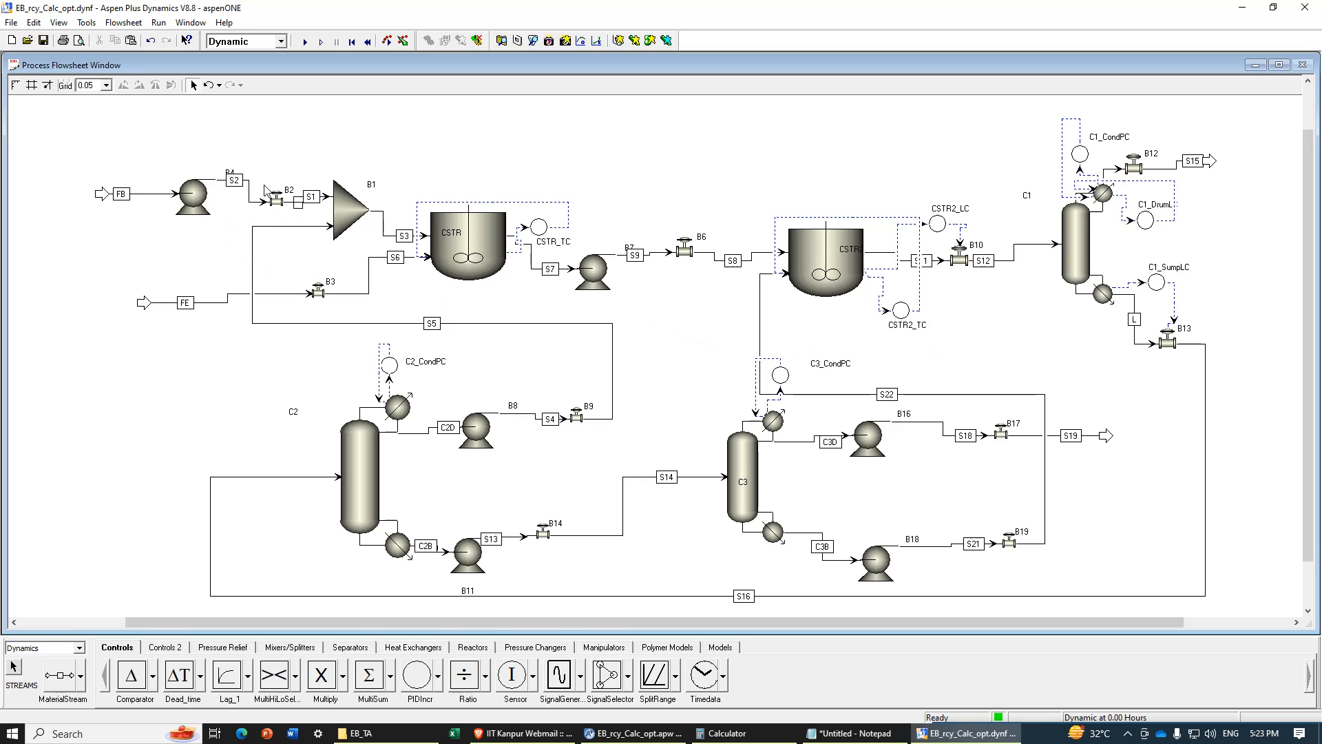
pyautogui.moveTo(280, 204); pyautogui.dragTo(273, 206)
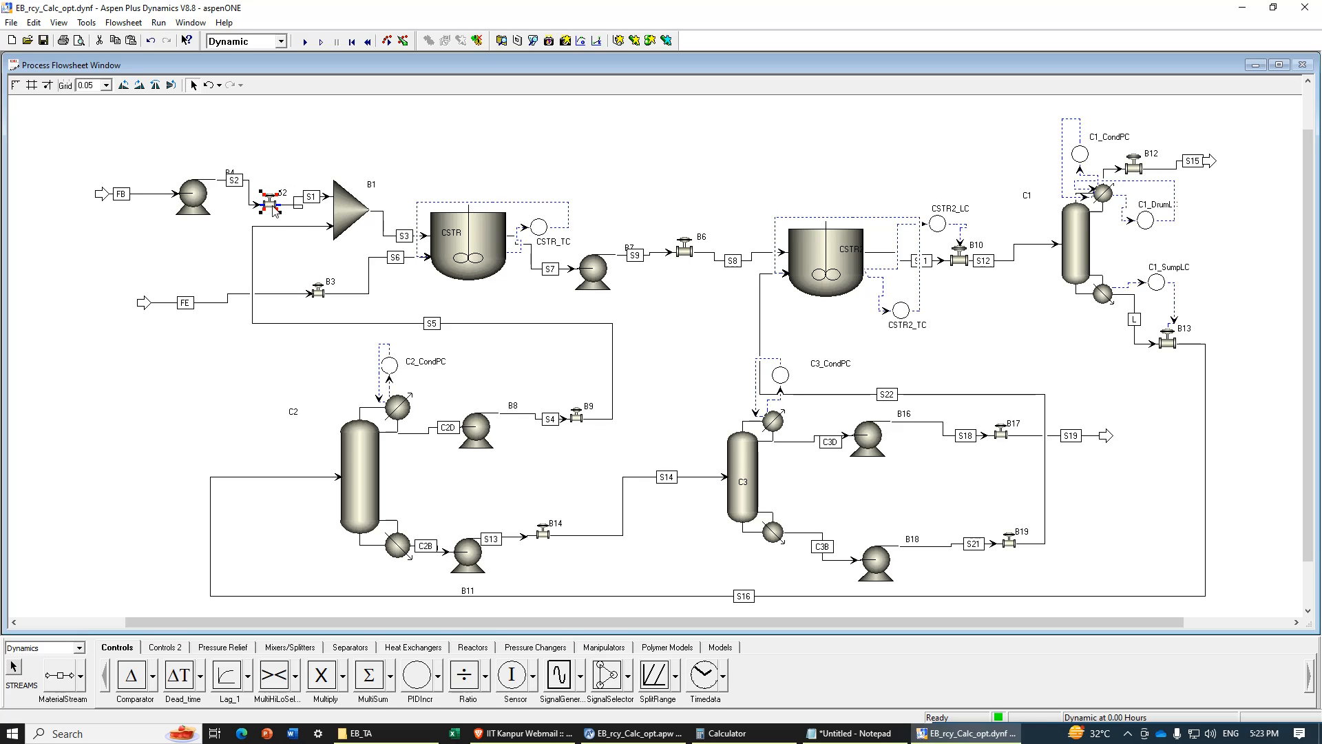
pyautogui.click(310, 197)
# Step: Place seven PIDIncr controllers on the flowsheet, one near each of valves B2, B3, B6, B9, B14, B17 and B19
pyautogui.click(425, 682)
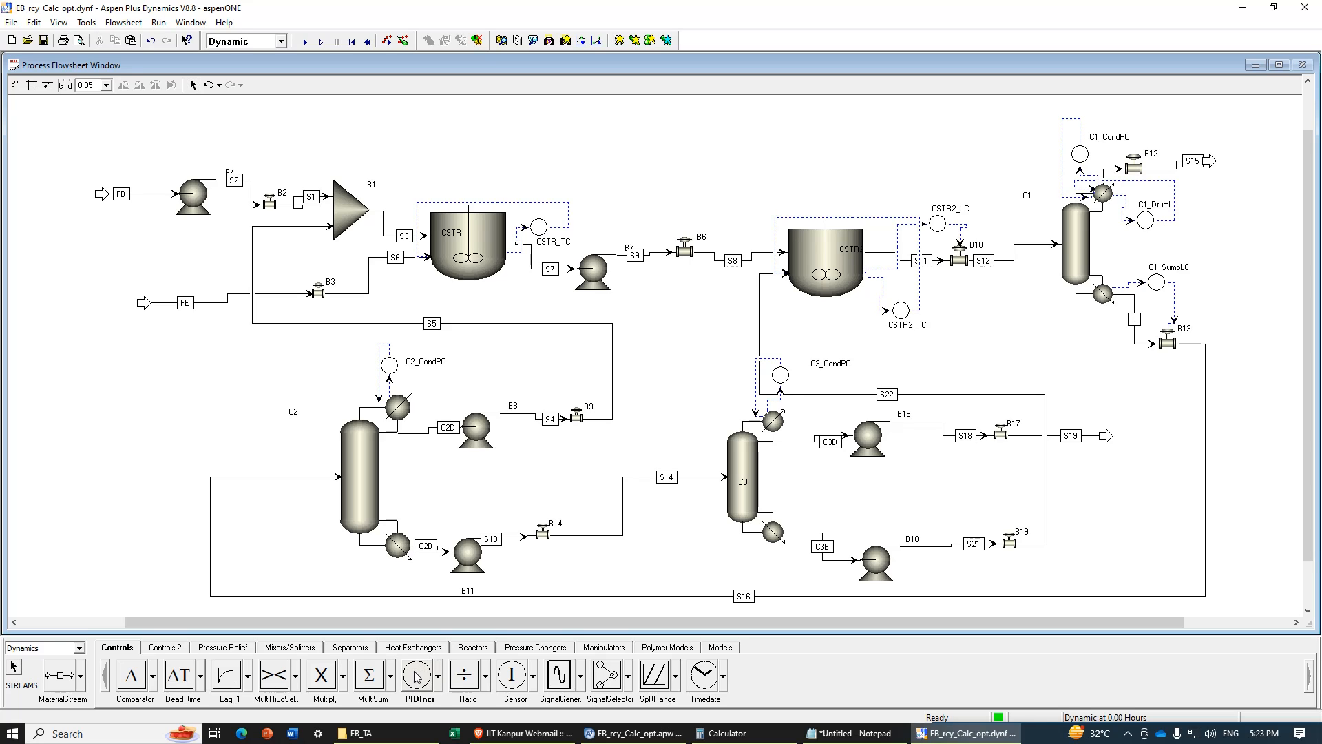
pyautogui.click(287, 164)
pyautogui.click(343, 266)
pyautogui.click(656, 225)
pyautogui.click(512, 397)
pyautogui.click(466, 517)
pyautogui.click(931, 410)
pyautogui.click(947, 522)
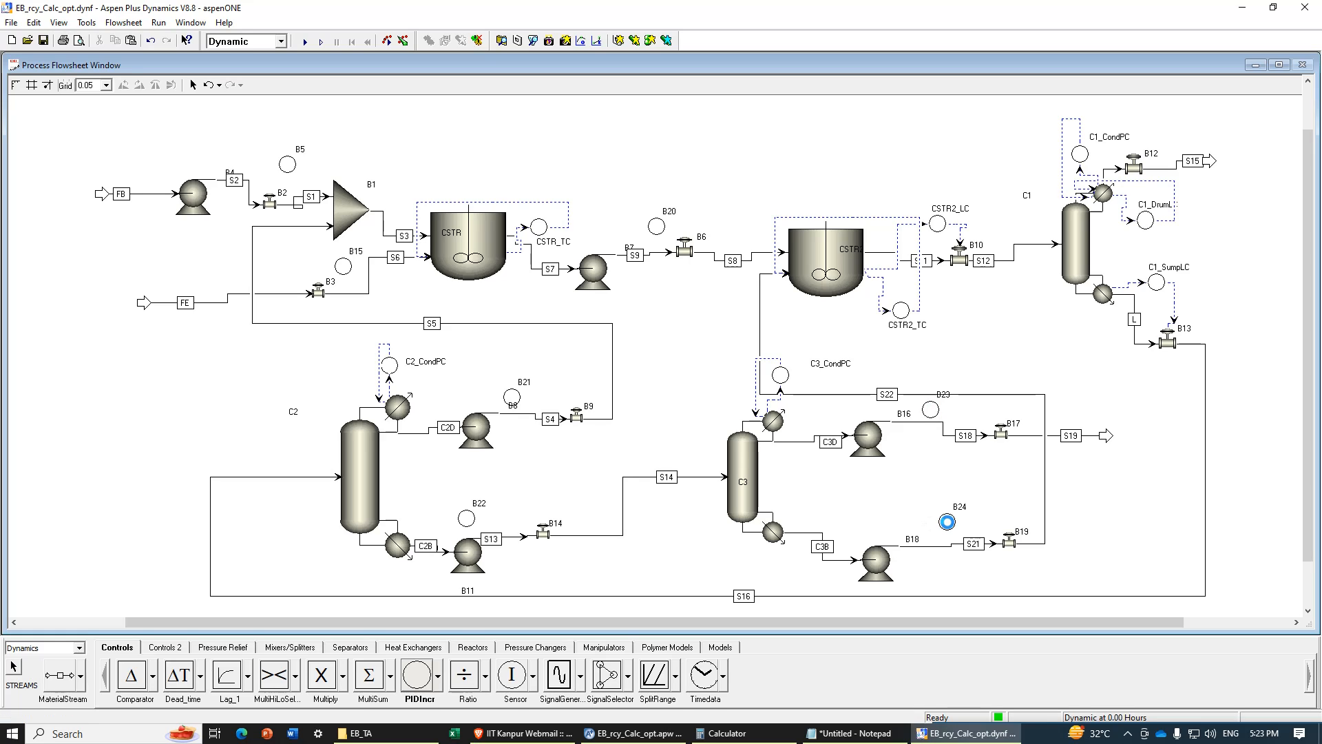
pyautogui.rightClick(1133, 501)
# Step: Move the new controller above valve B2 slightly closer and rename its block FB_FC
pyautogui.moveTo(287, 164); pyautogui.dragTo(295, 171)
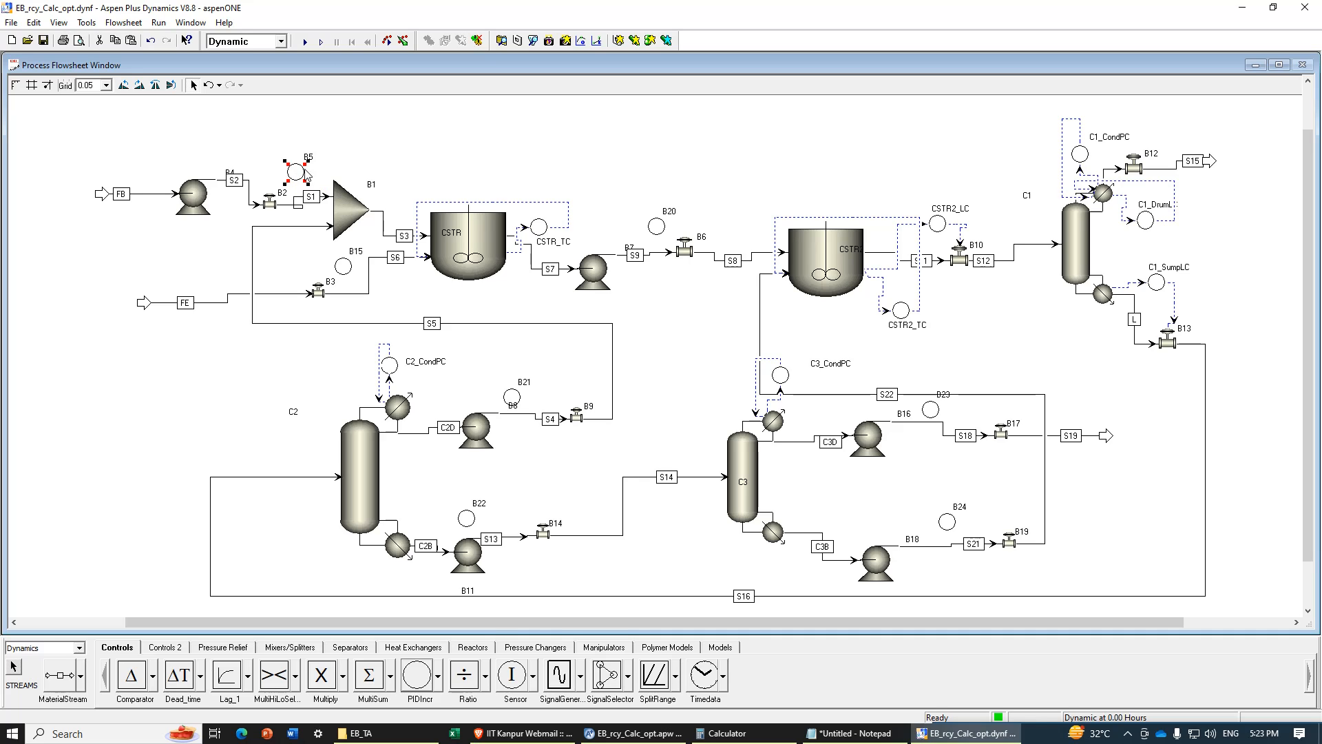
pyautogui.click(310, 159)
pyautogui.doubleClick(311, 160)
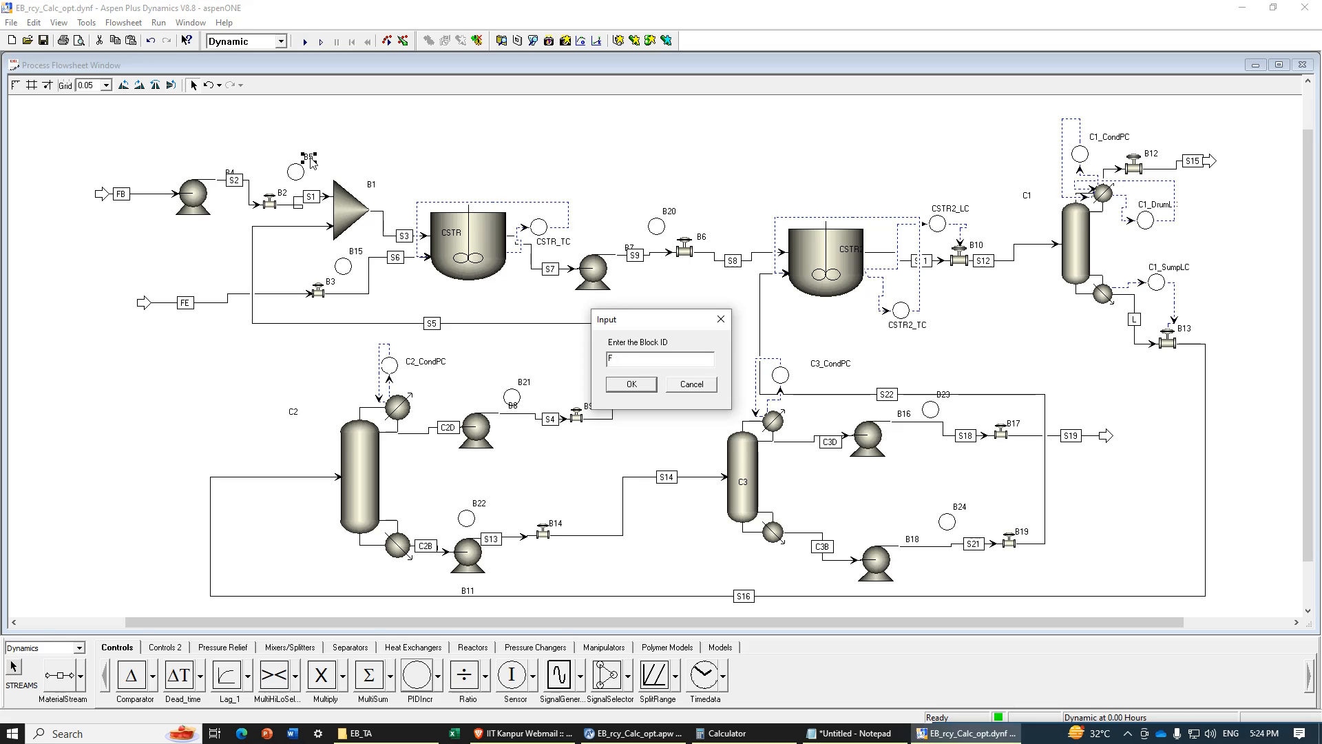
pyautogui.write('Fb')
pyautogui.press('BackSpace')
pyautogui.write('B_Fc')
pyautogui.press('BackSpace')
pyautogui.write('C')
pyautogui.click(628, 385)
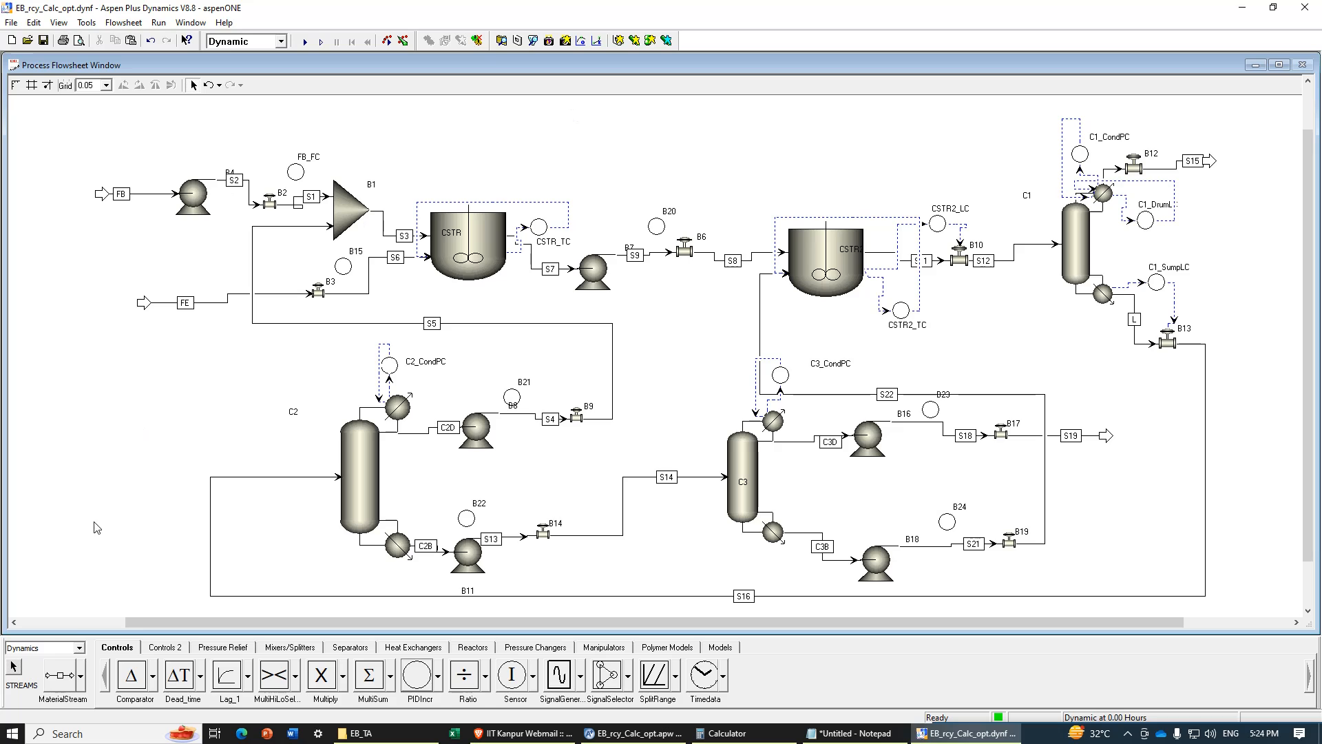
# Step: Connect a ControlSignal from stream S3's total mole flow to the FB_FC process variable (PV)
pyautogui.click(81, 675)
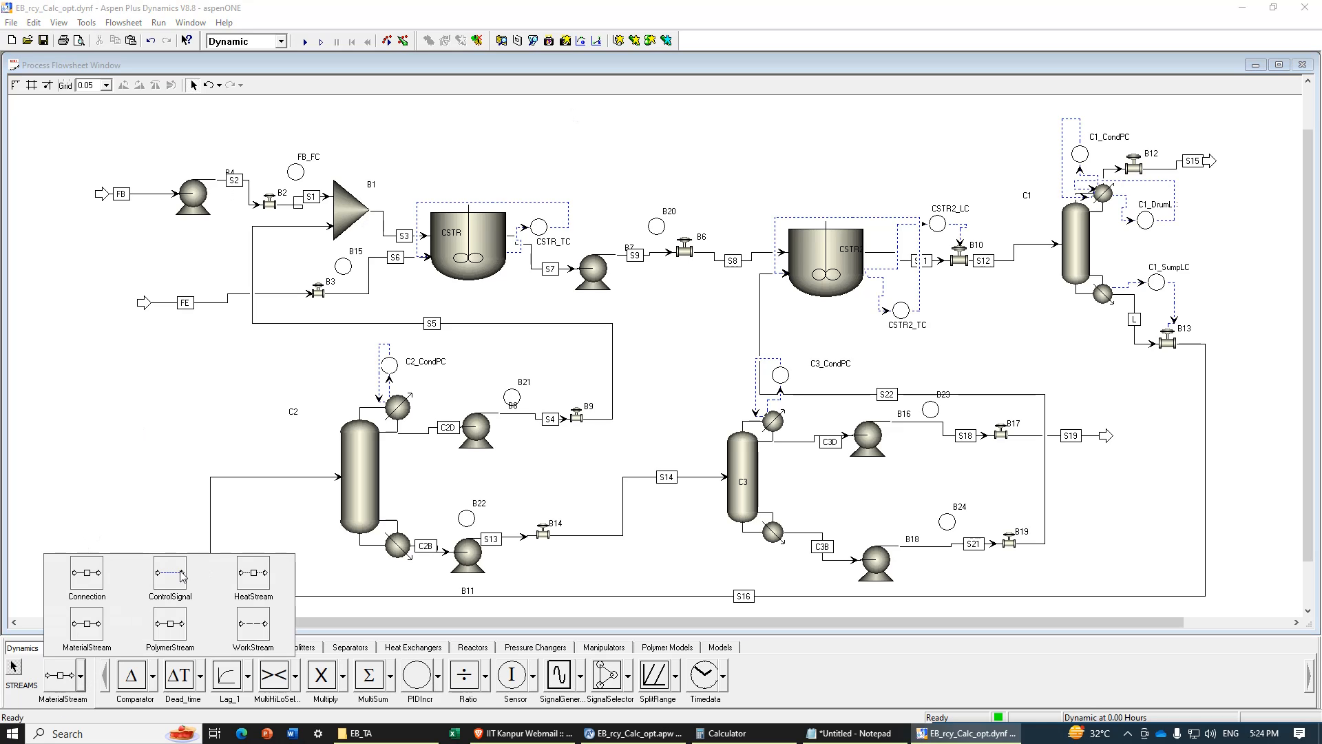
pyautogui.click(173, 574)
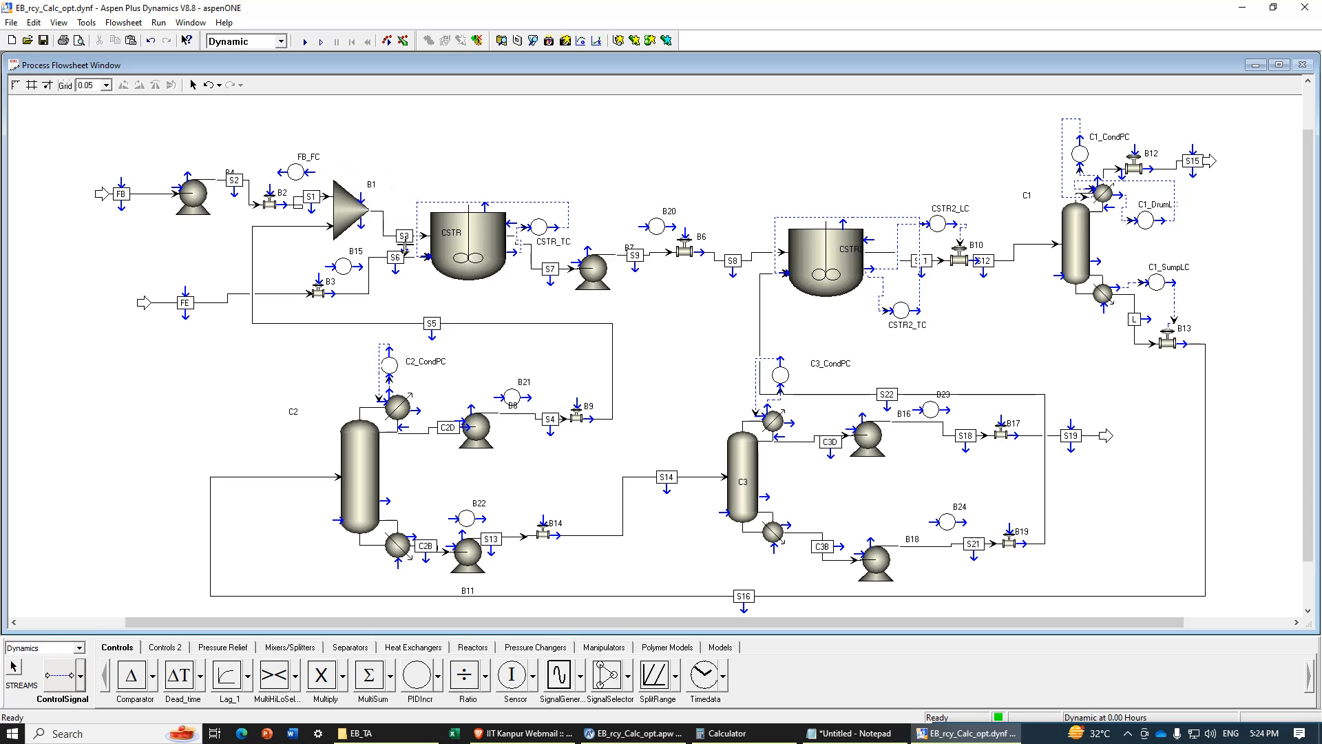
pyautogui.click(404, 225)
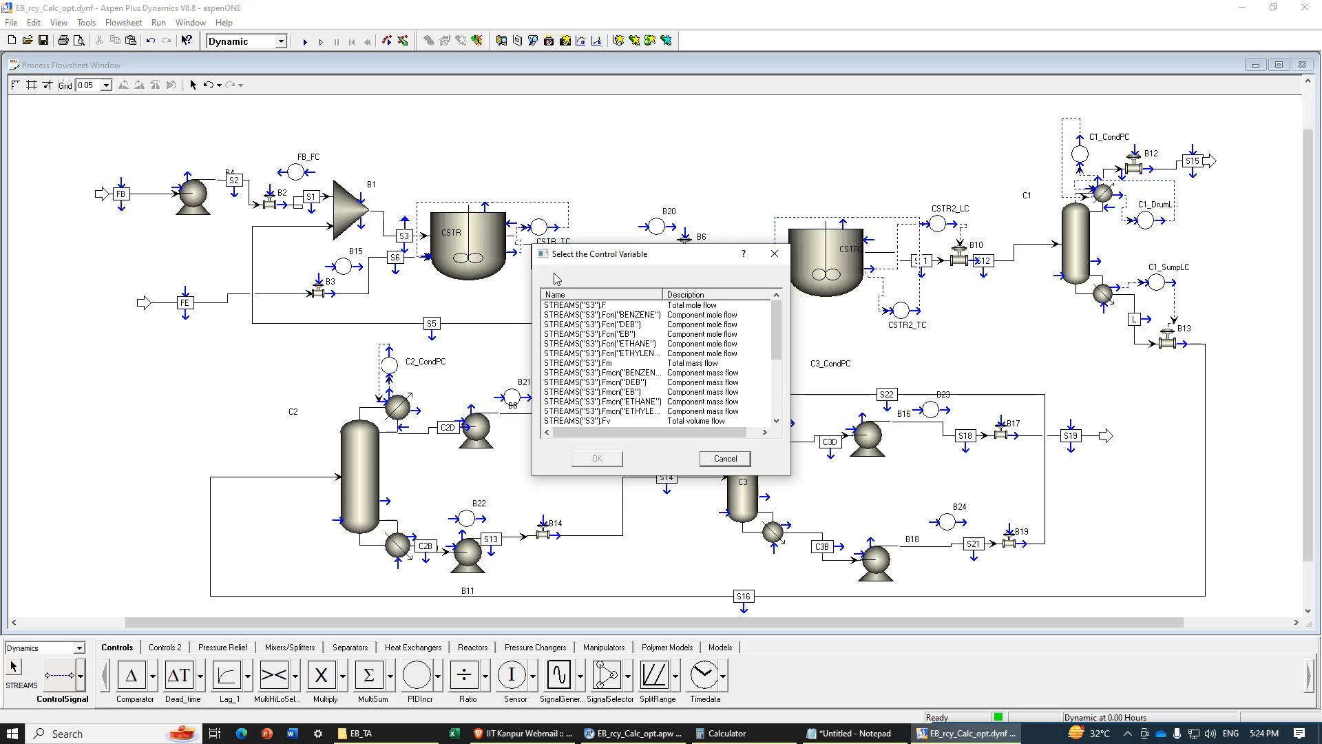
pyautogui.click(577, 306)
pyautogui.click(618, 459)
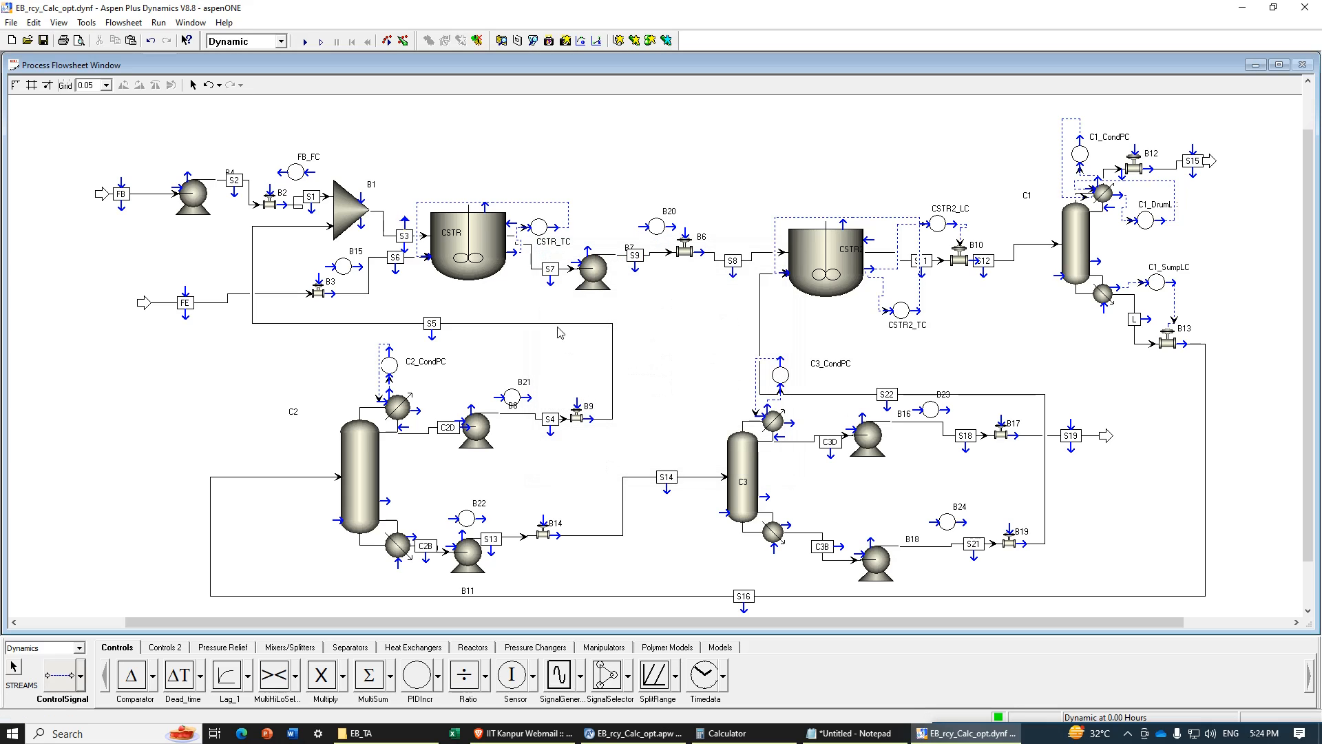
pyautogui.click(308, 171)
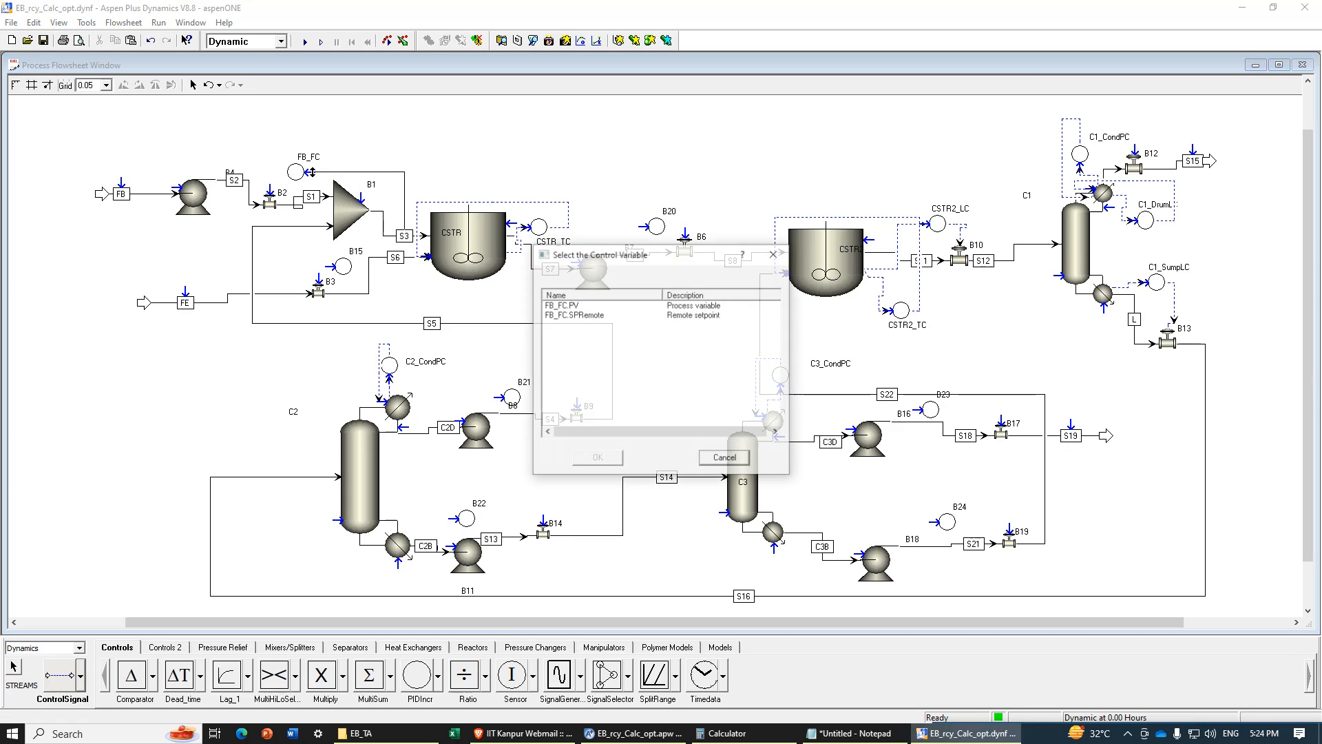
pyautogui.click(576, 307)
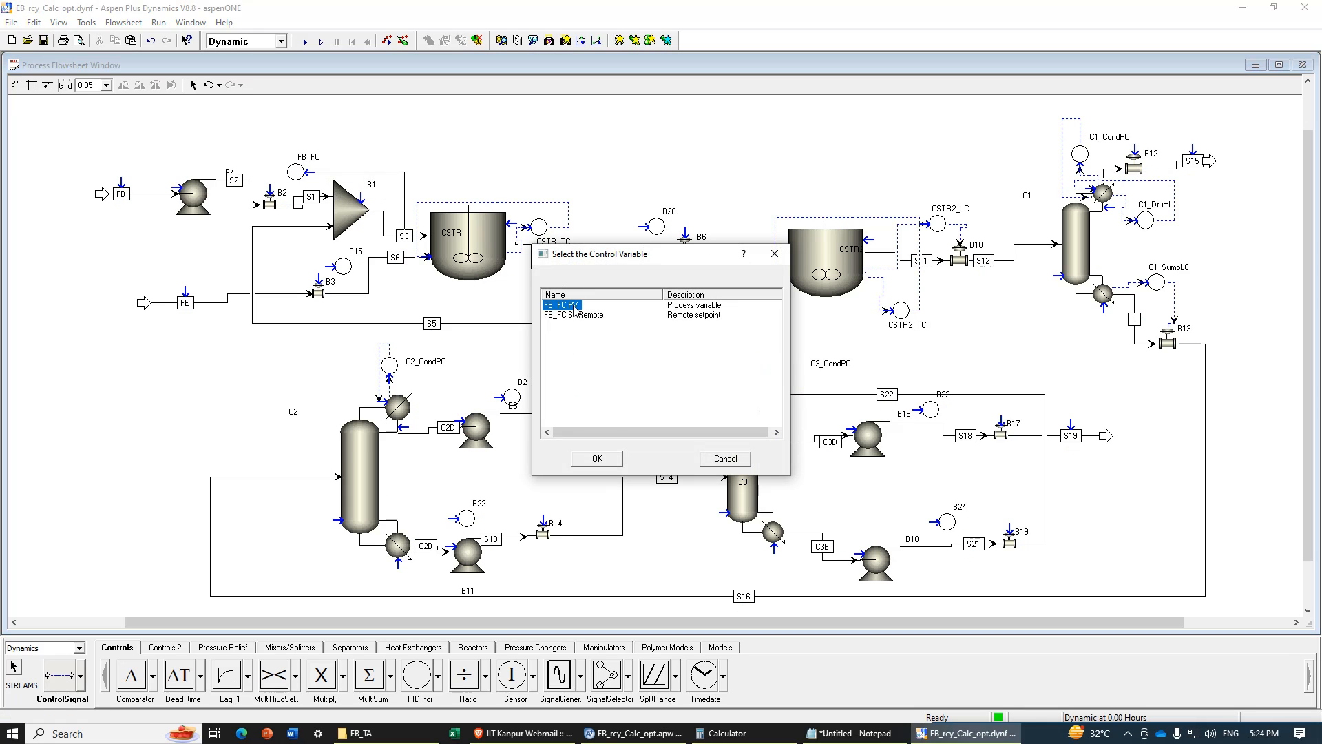
pyautogui.click(613, 459)
# Step: Connect the FB_FC controller output (OP) to valve B2 with a control signal
pyautogui.click(283, 173)
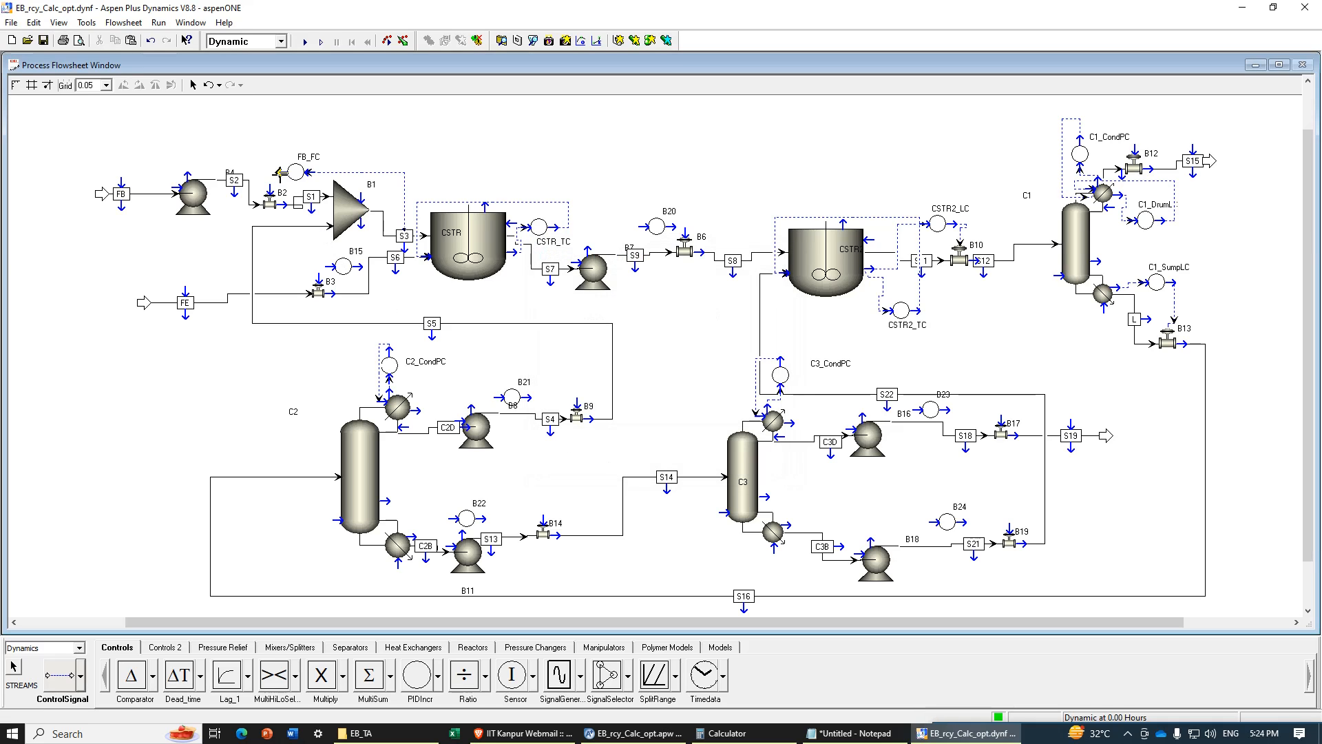
pyautogui.click(575, 306)
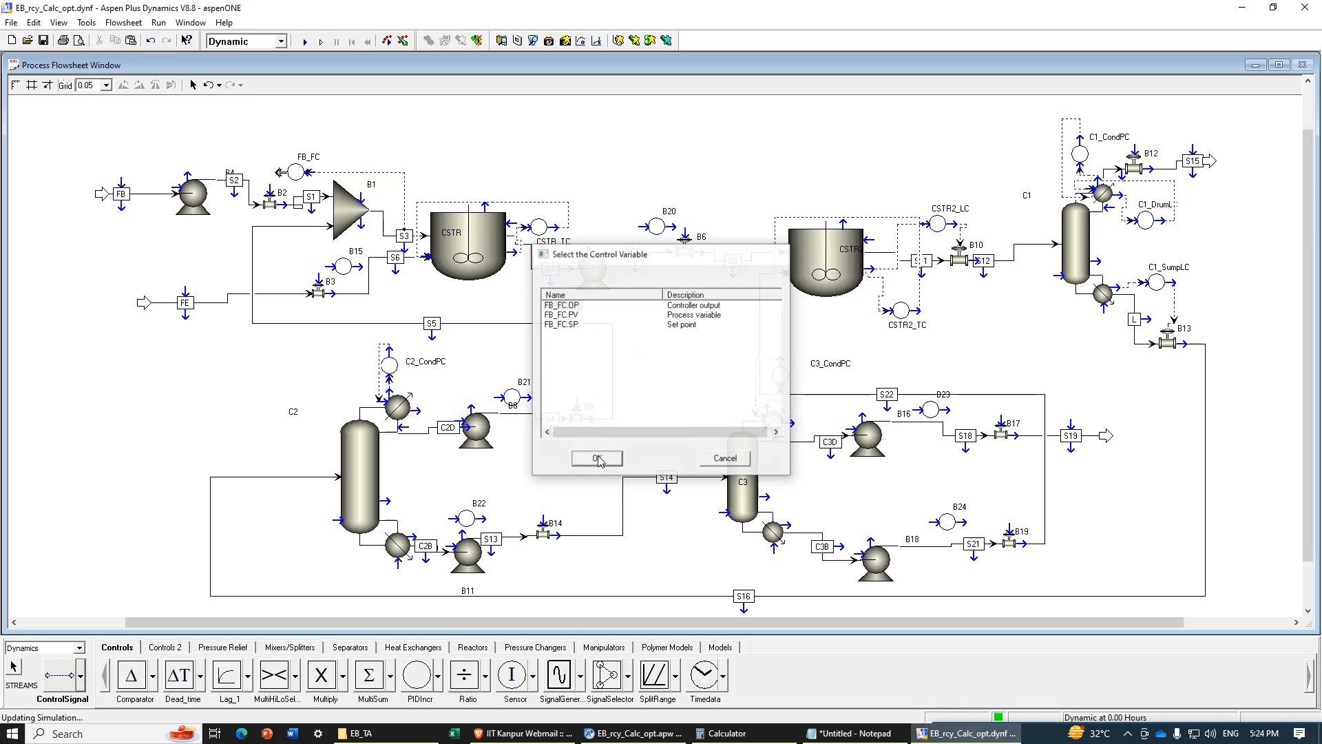
pyautogui.click(597, 459)
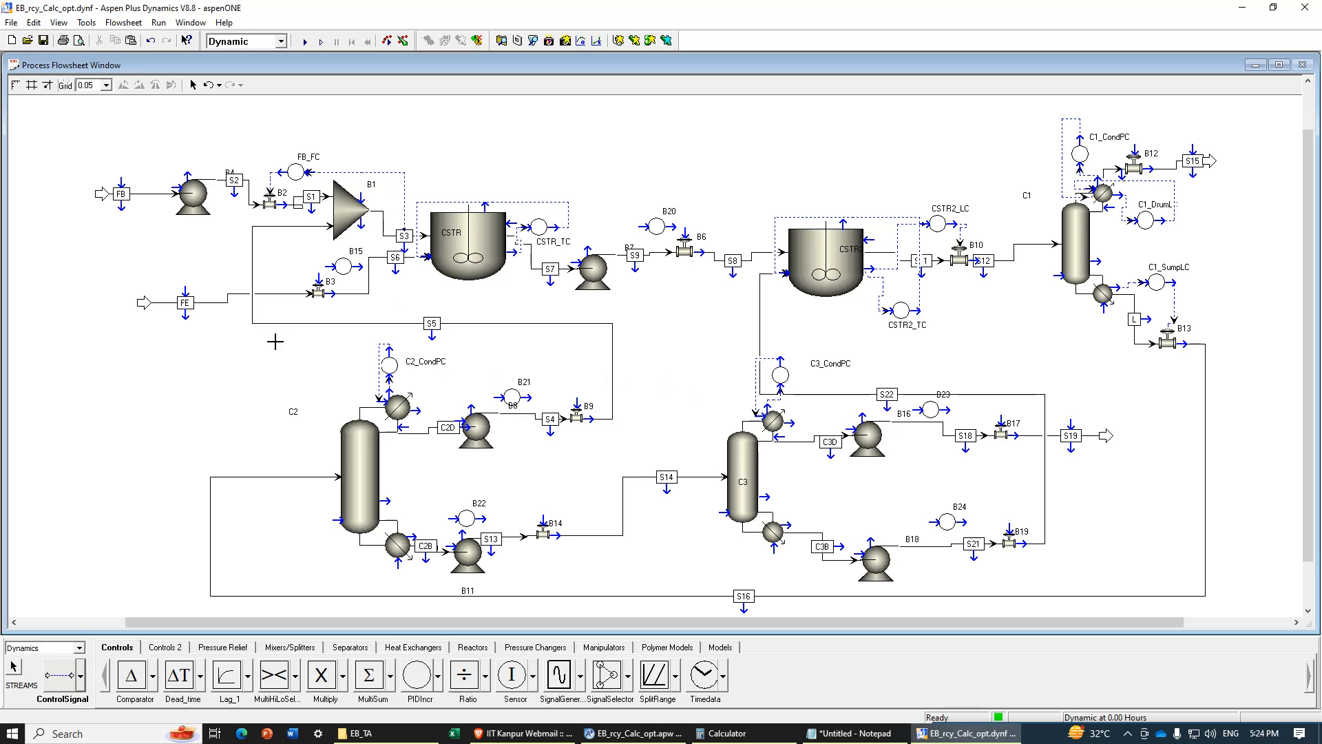
pyautogui.press('Escape')
# Step: Rename the PIDIncr controller above valve B3 as FE_FC
pyautogui.click(343, 266)
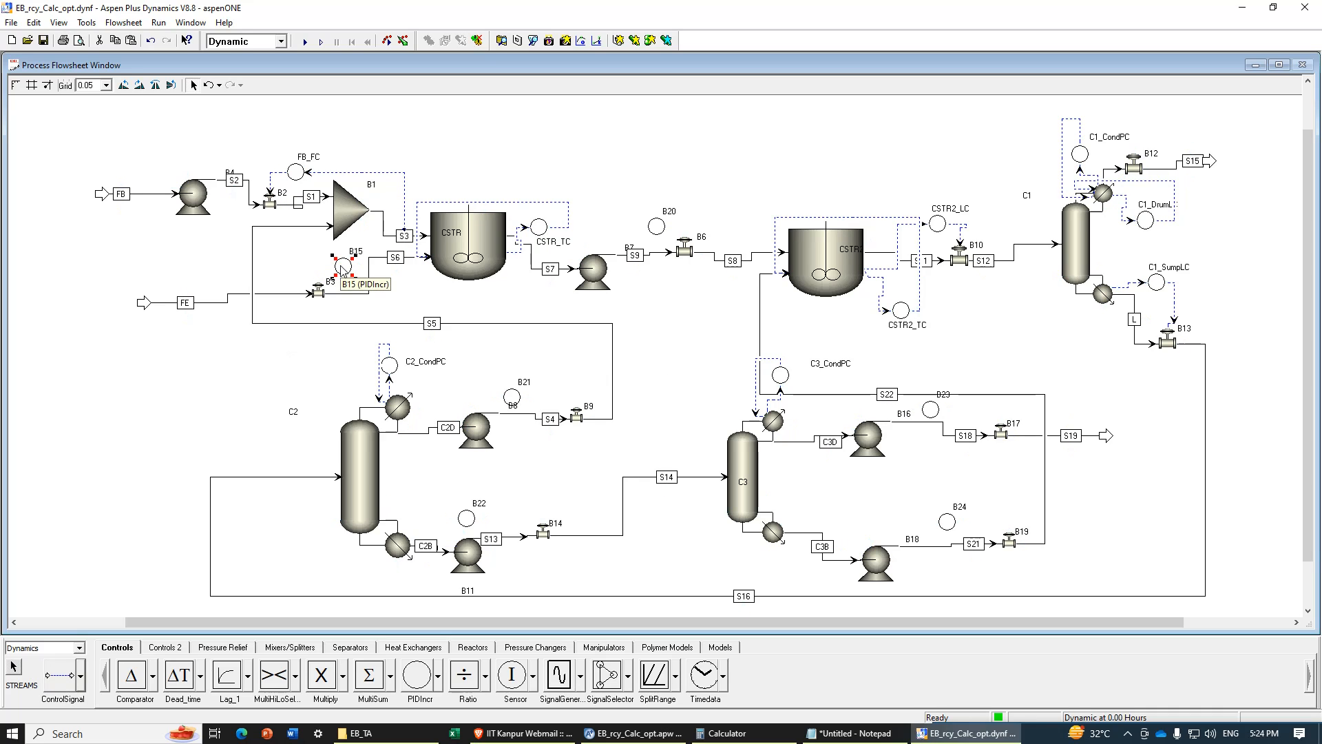
pyautogui.doubleClick(360, 256)
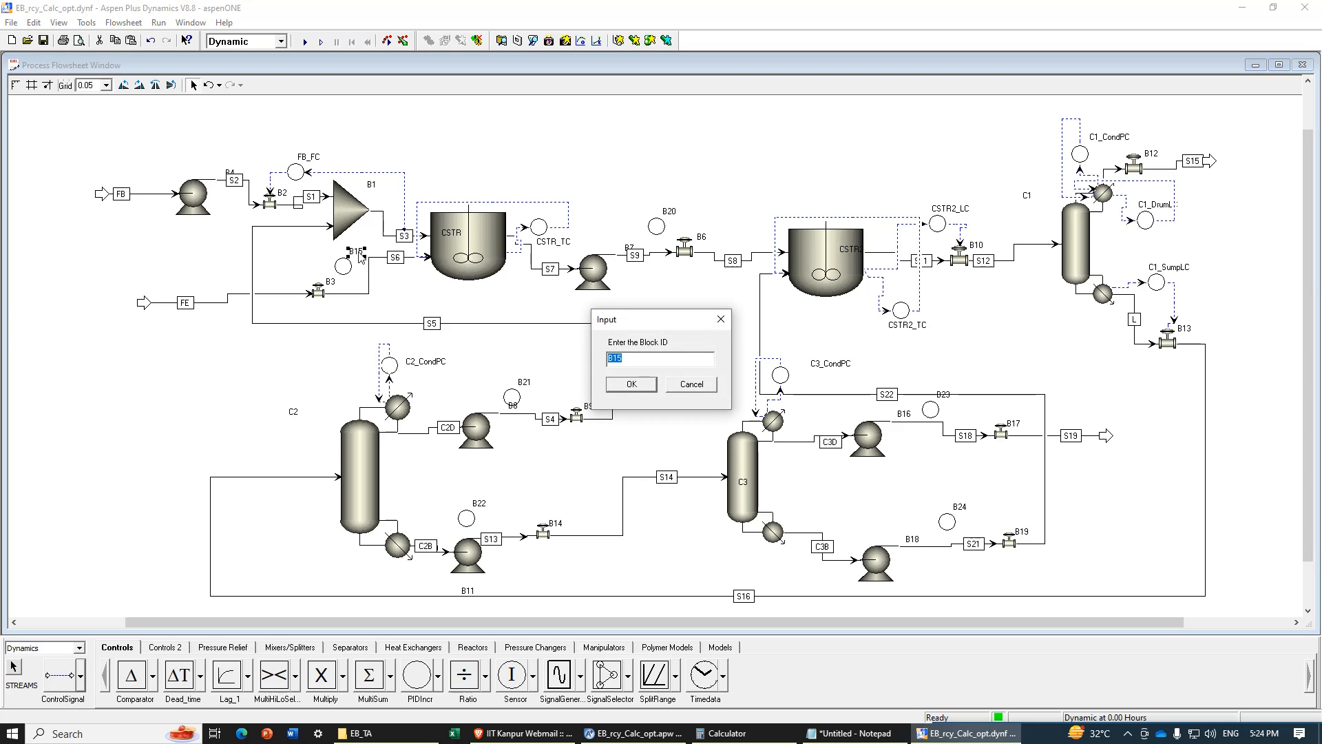
pyautogui.write('FE_FC')
pyautogui.press('Return')
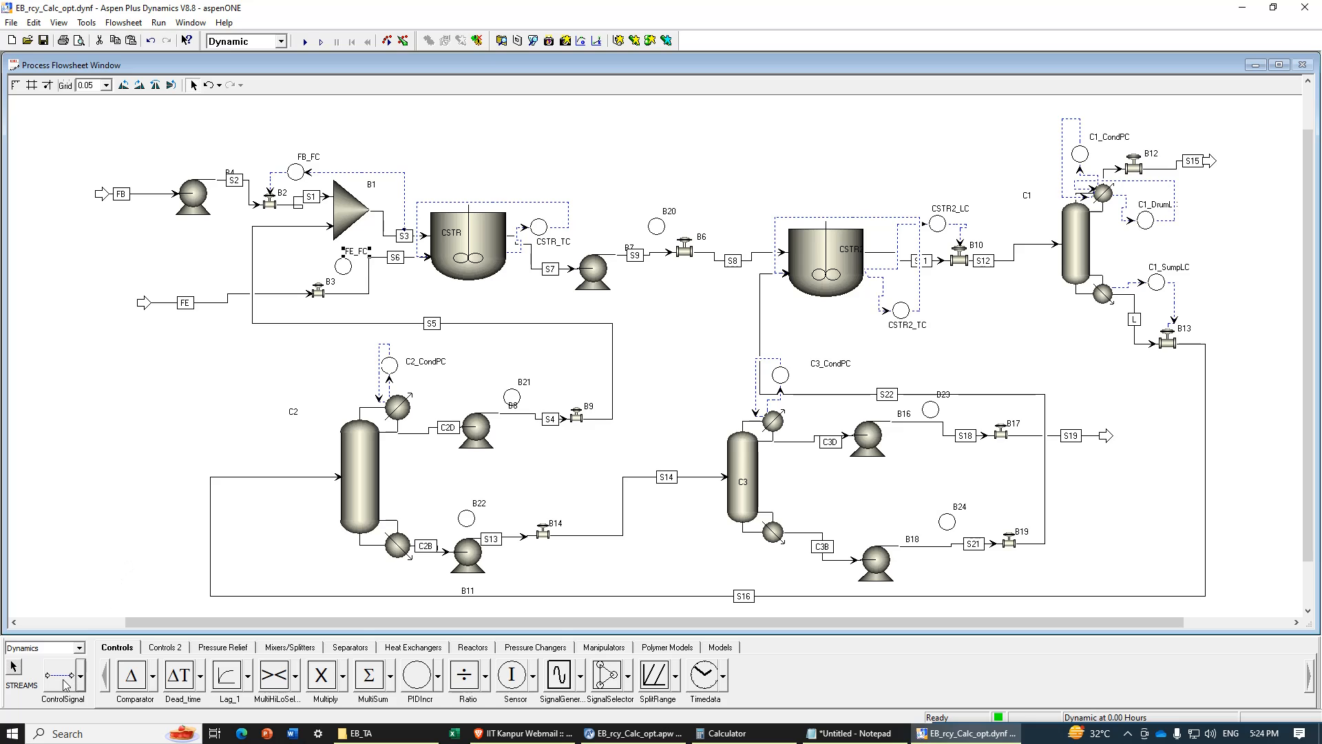
# Step: Connect a ControlSignal from stream S6's total mole flow to the FE_FC process variable (PV)
pyautogui.click(66, 682)
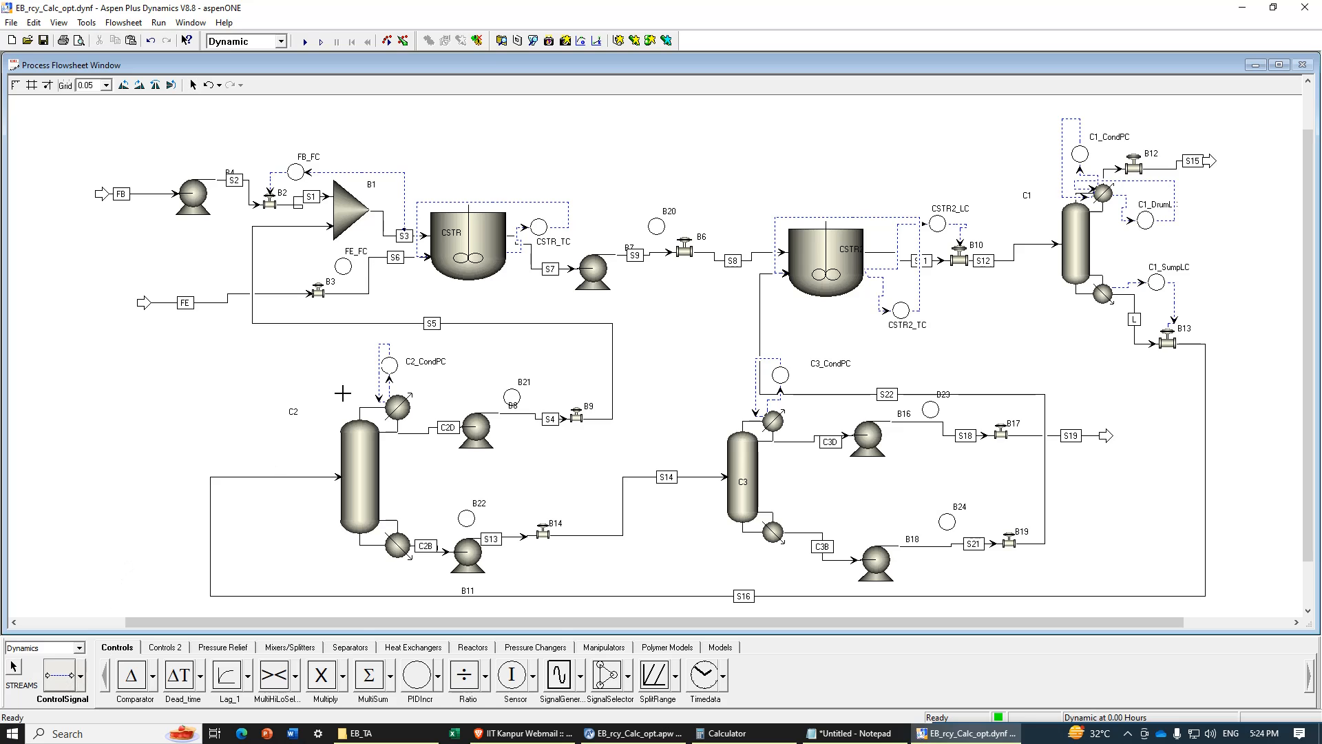
pyautogui.click(395, 270)
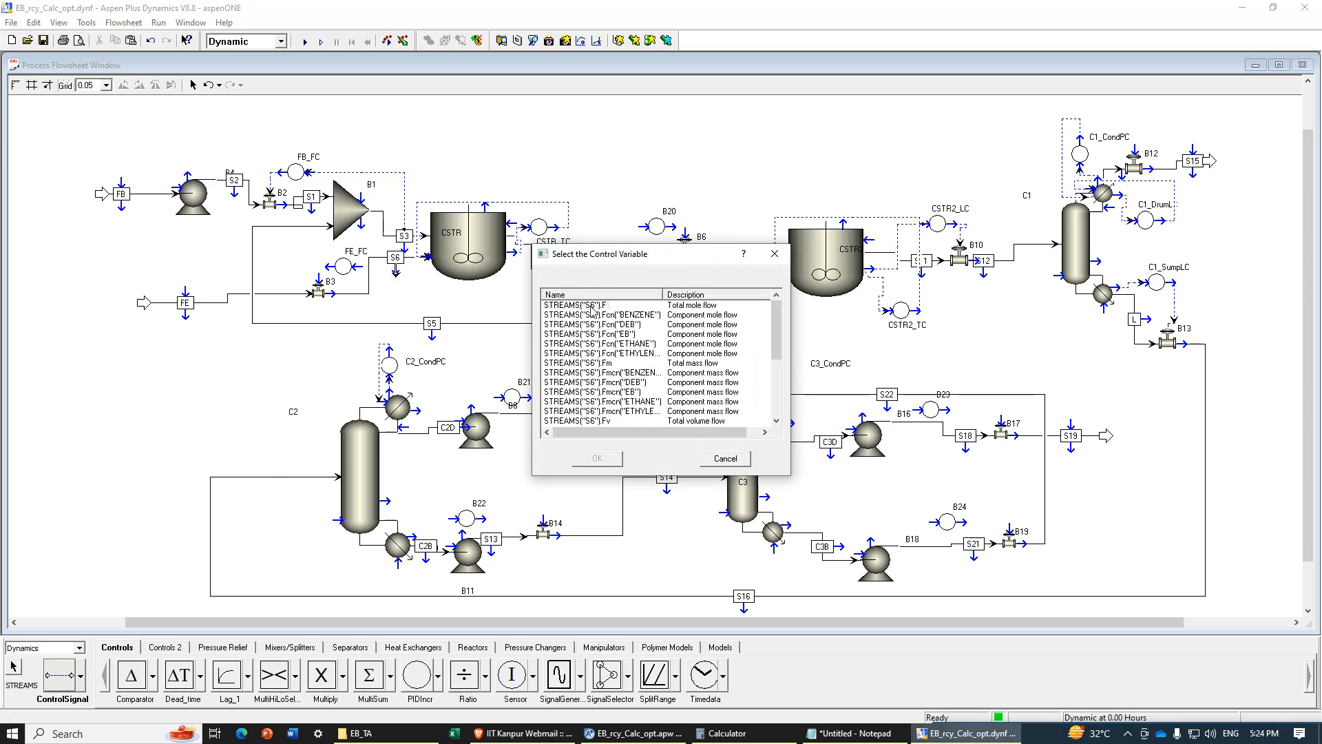
pyautogui.click(577, 305)
pyautogui.click(596, 458)
pyautogui.click(360, 272)
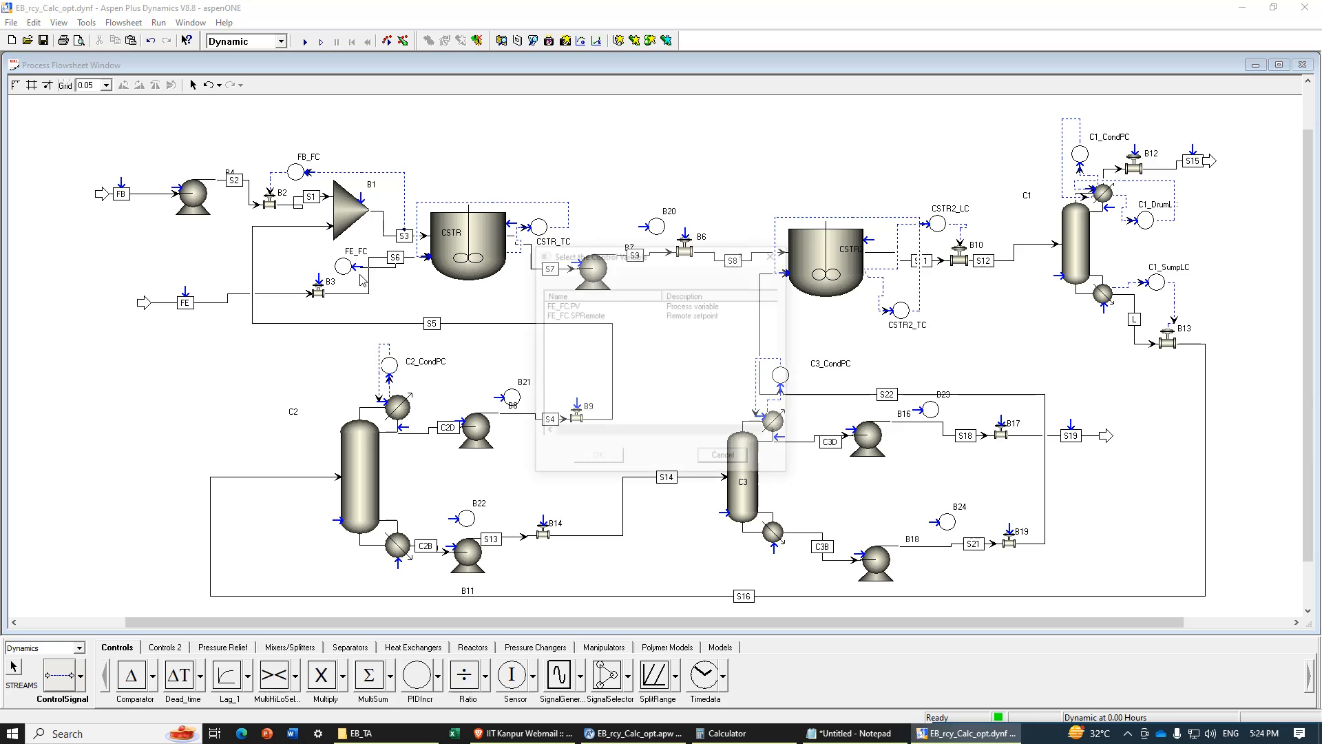
pyautogui.click(563, 306)
pyautogui.click(597, 454)
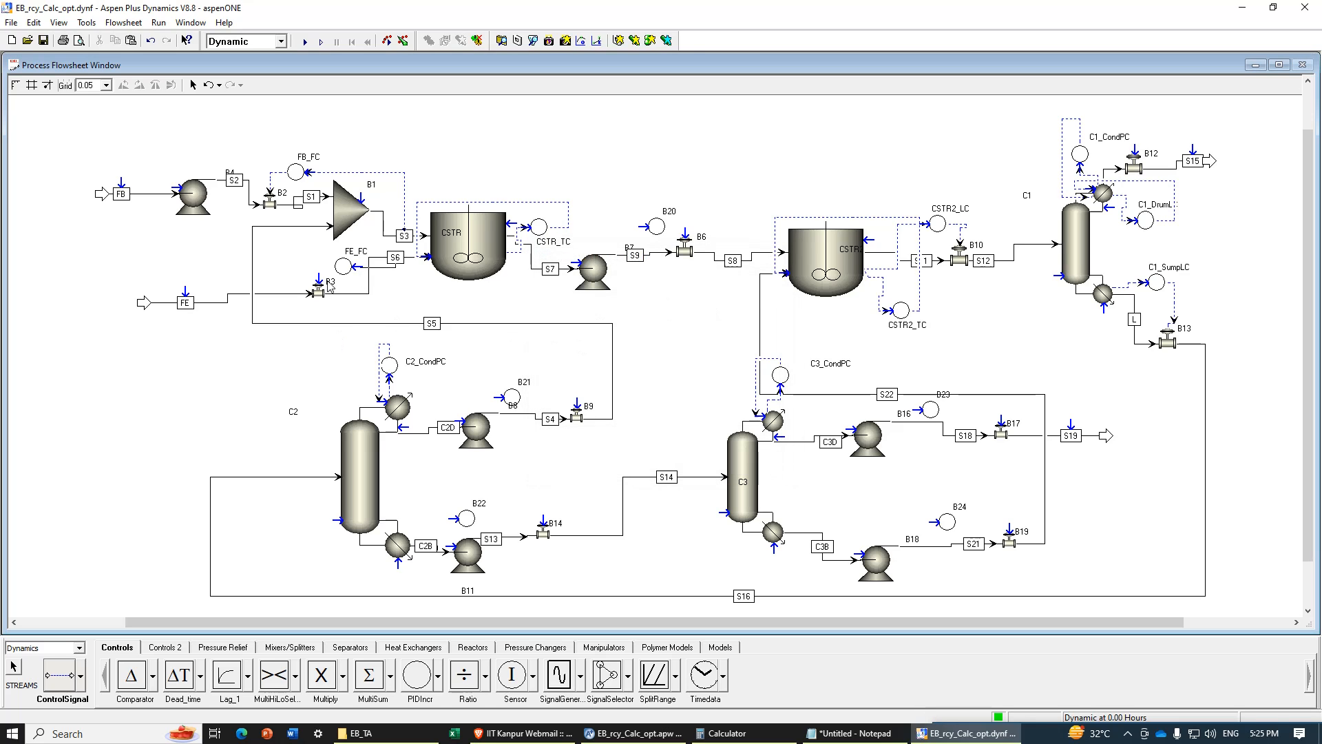
# Step: Connect the FE_FC controller output (OP) to valve B3 with a control signal
pyautogui.click(332, 268)
pyautogui.click(565, 306)
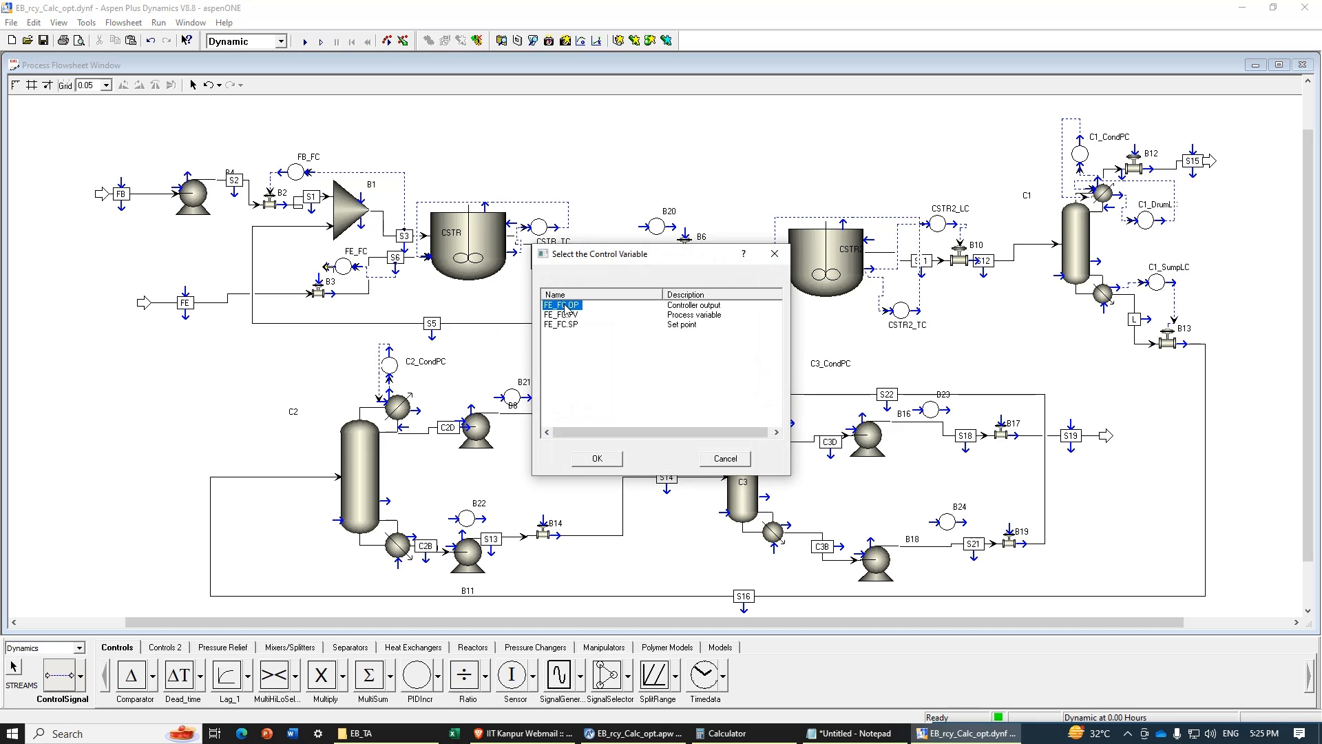
pyautogui.click(596, 459)
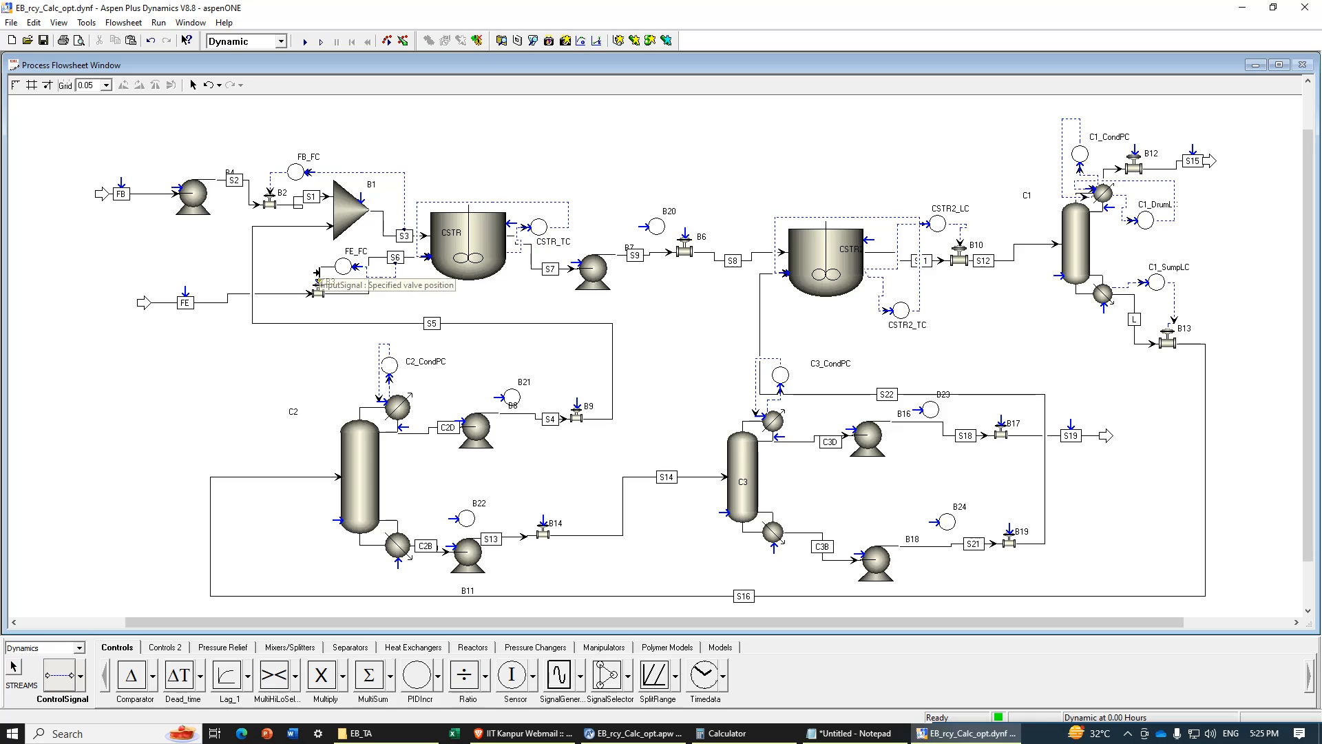
pyautogui.click(319, 288)
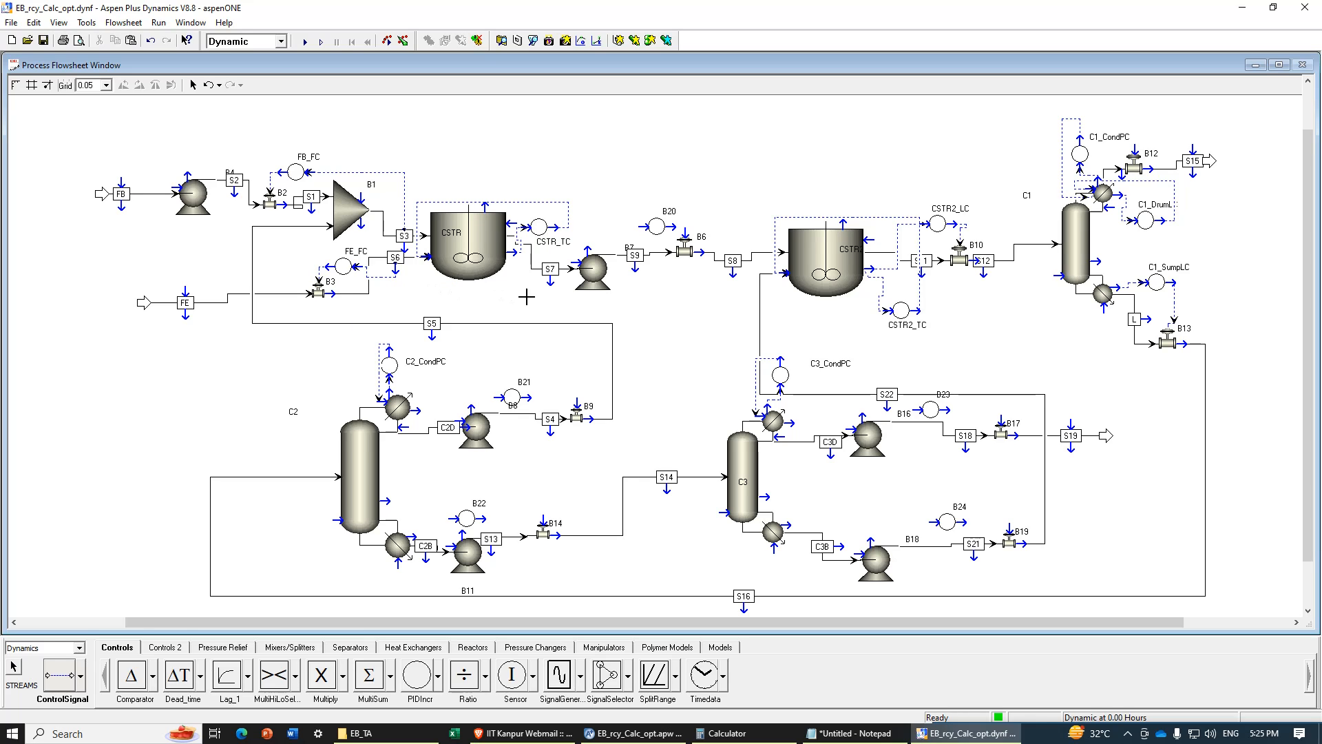
# Step: Connect a control signal from the first CSTR's liquid level to the process variable (PV) of controller B20
pyautogui.click(517, 259)
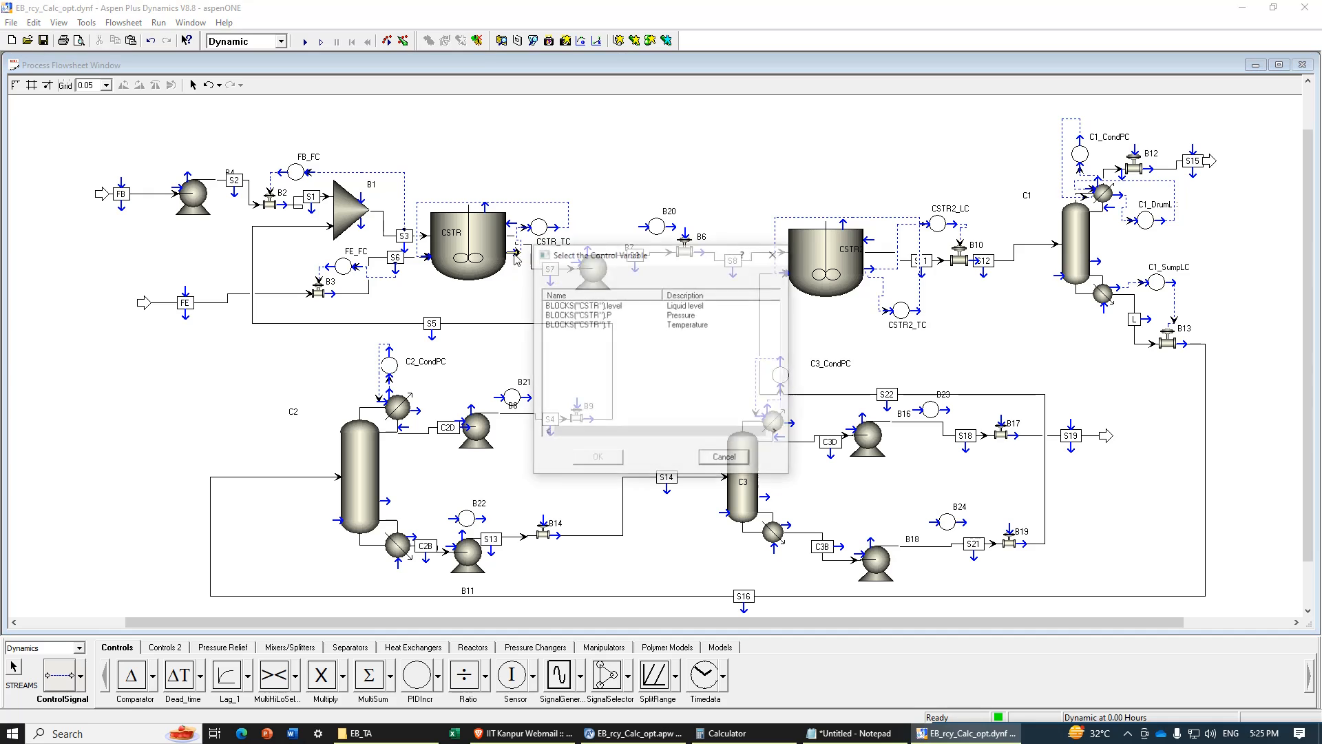
pyautogui.click(614, 307)
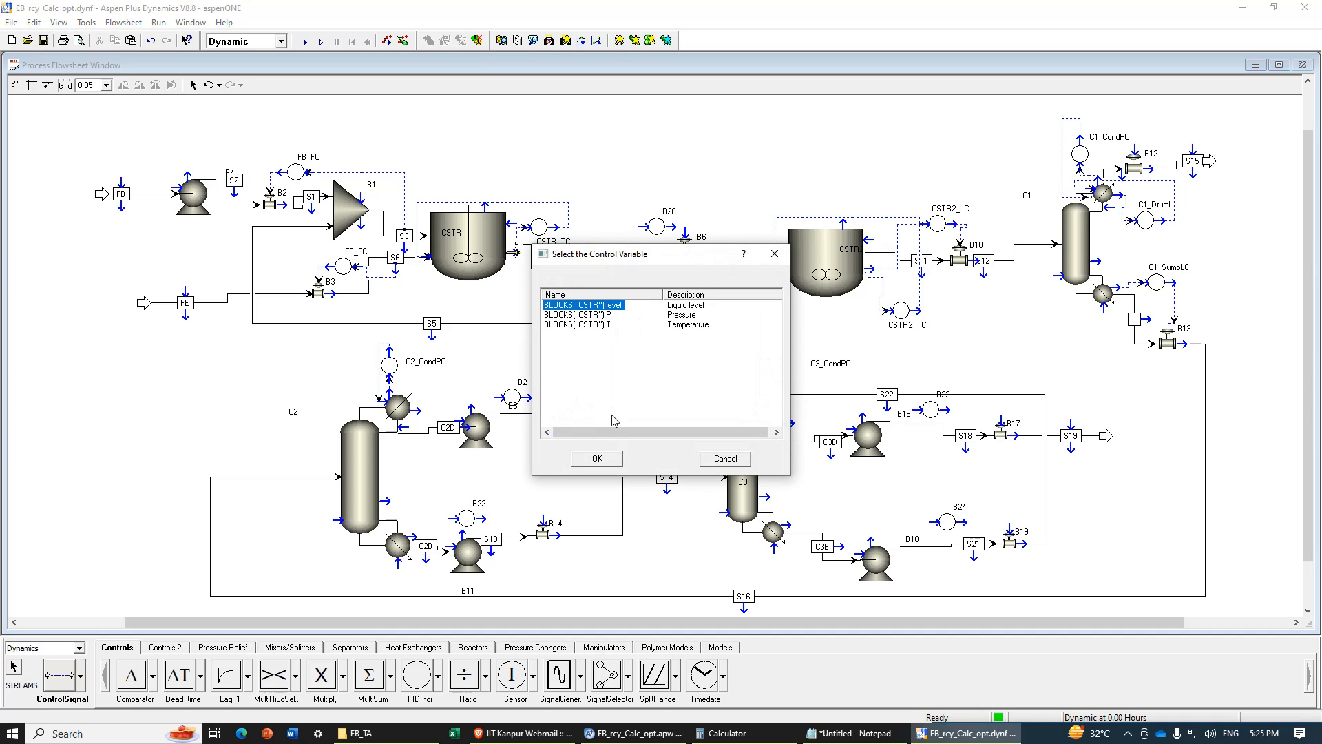
pyautogui.click(613, 459)
pyautogui.click(643, 228)
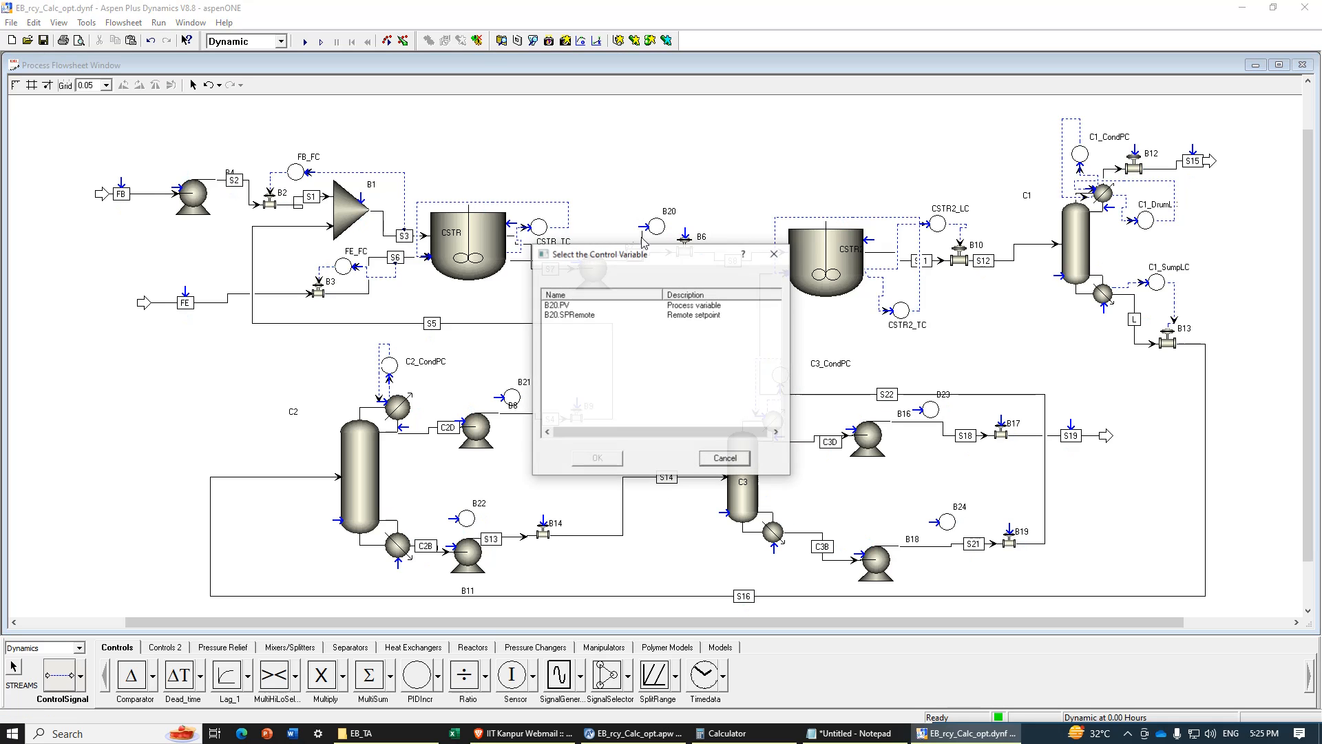
pyautogui.click(557, 305)
pyautogui.click(597, 459)
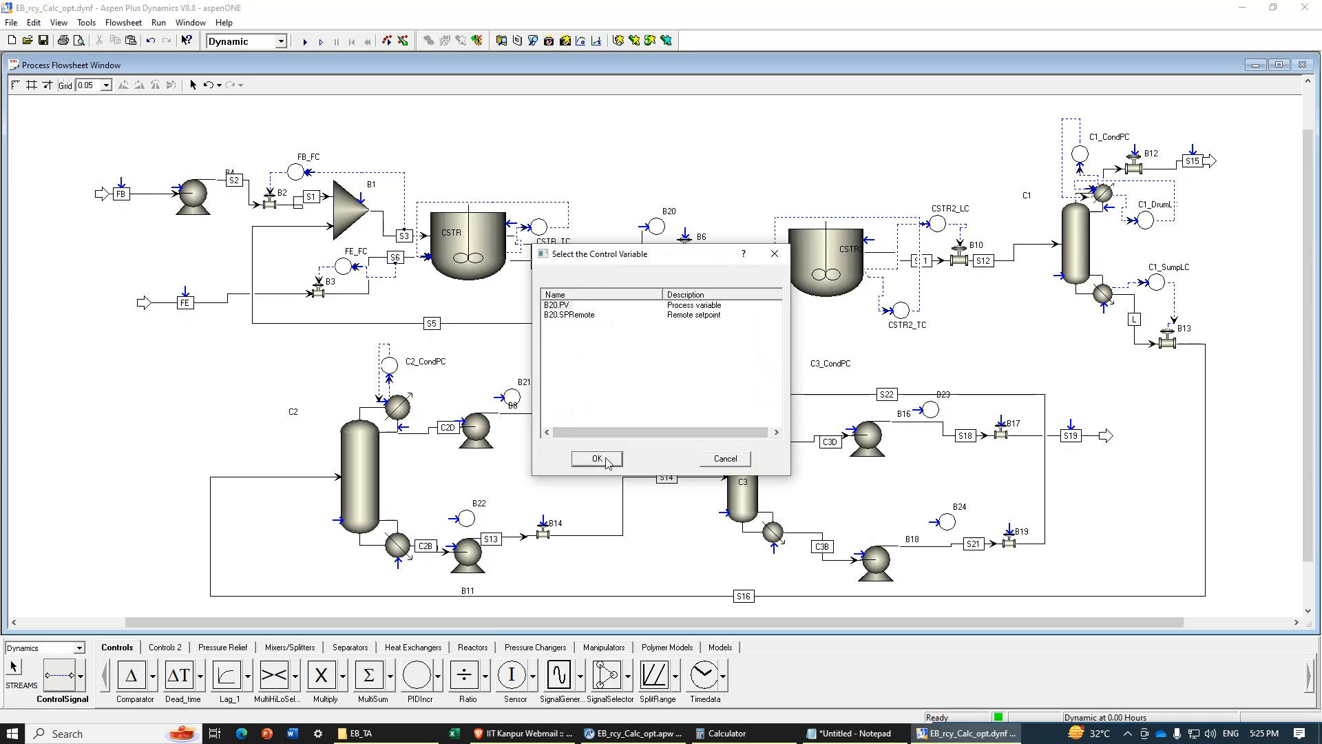
# Step: Connect the controller output (OP) of B20 to valve B6 and end signal placement
pyautogui.click(674, 226)
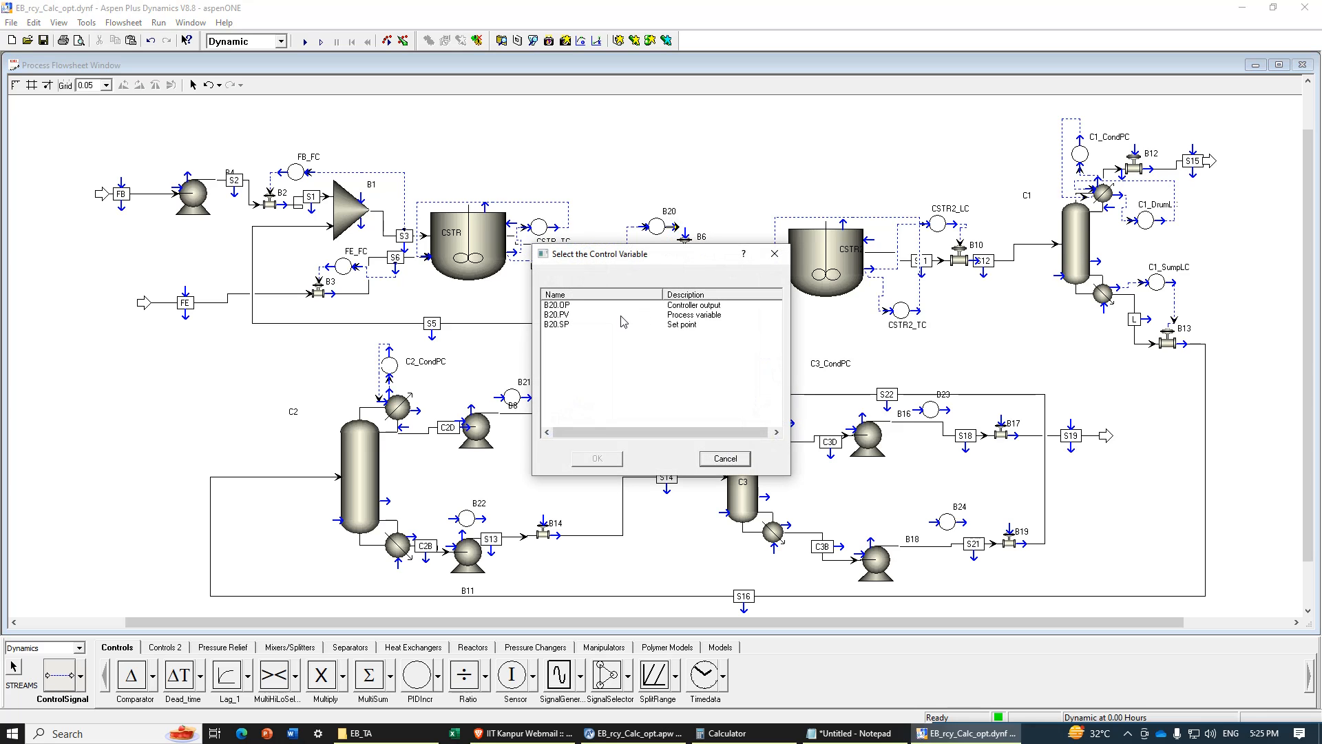
pyautogui.click(561, 306)
pyautogui.click(596, 458)
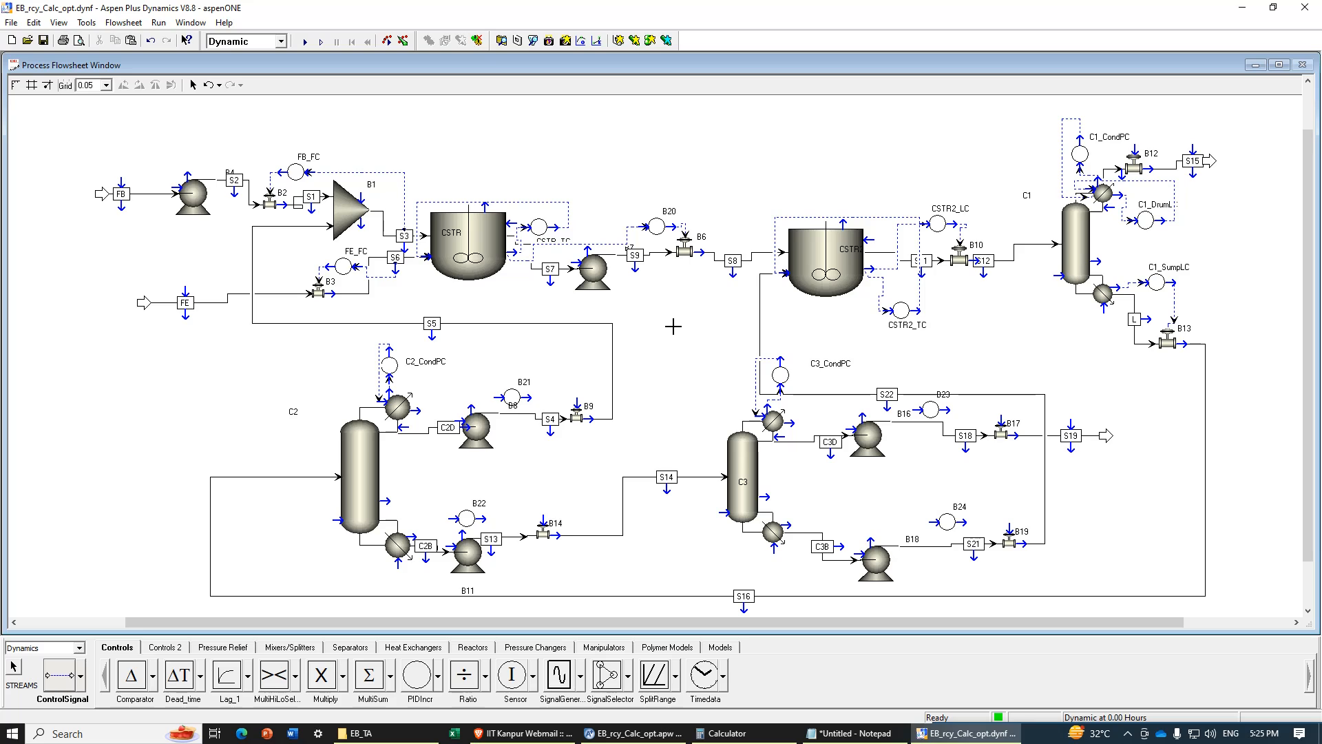
pyautogui.press('Escape')
# Step: Rename controller block B20 as CSTR_LC
pyautogui.click(672, 215)
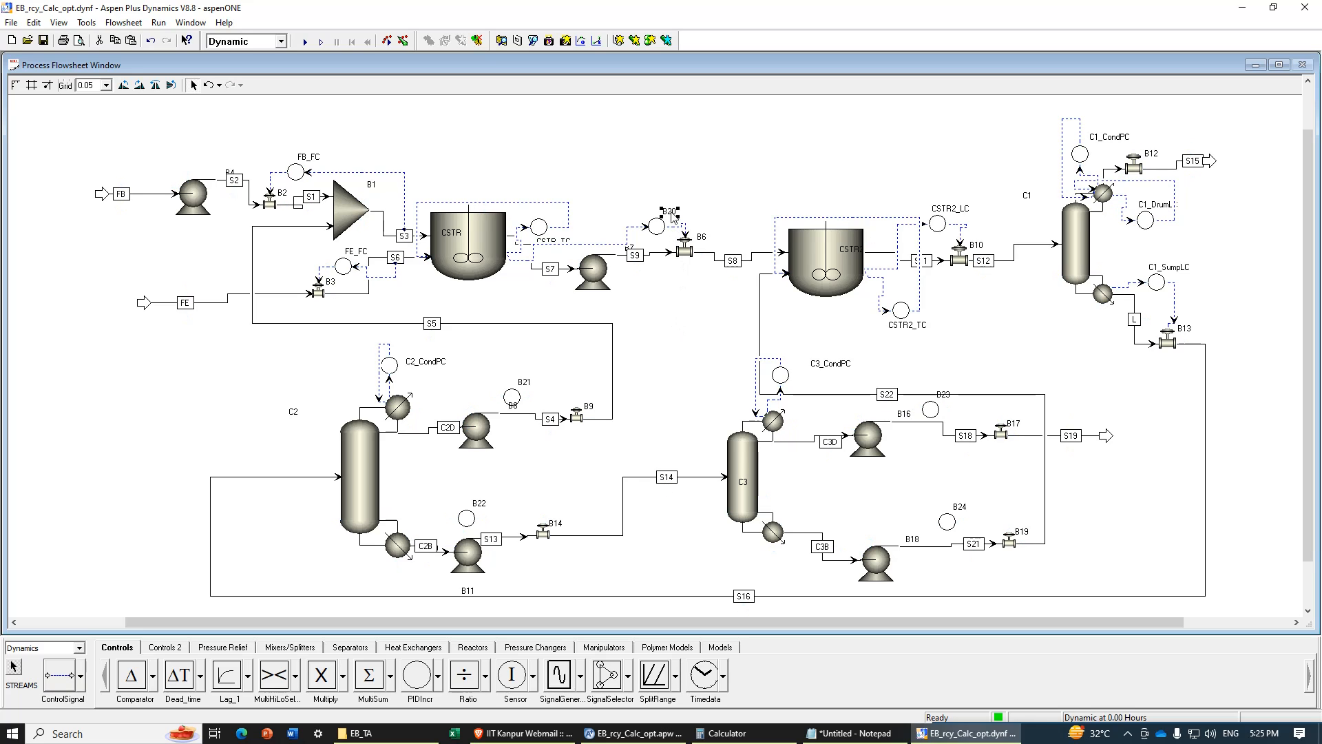
pyautogui.doubleClick(673, 218)
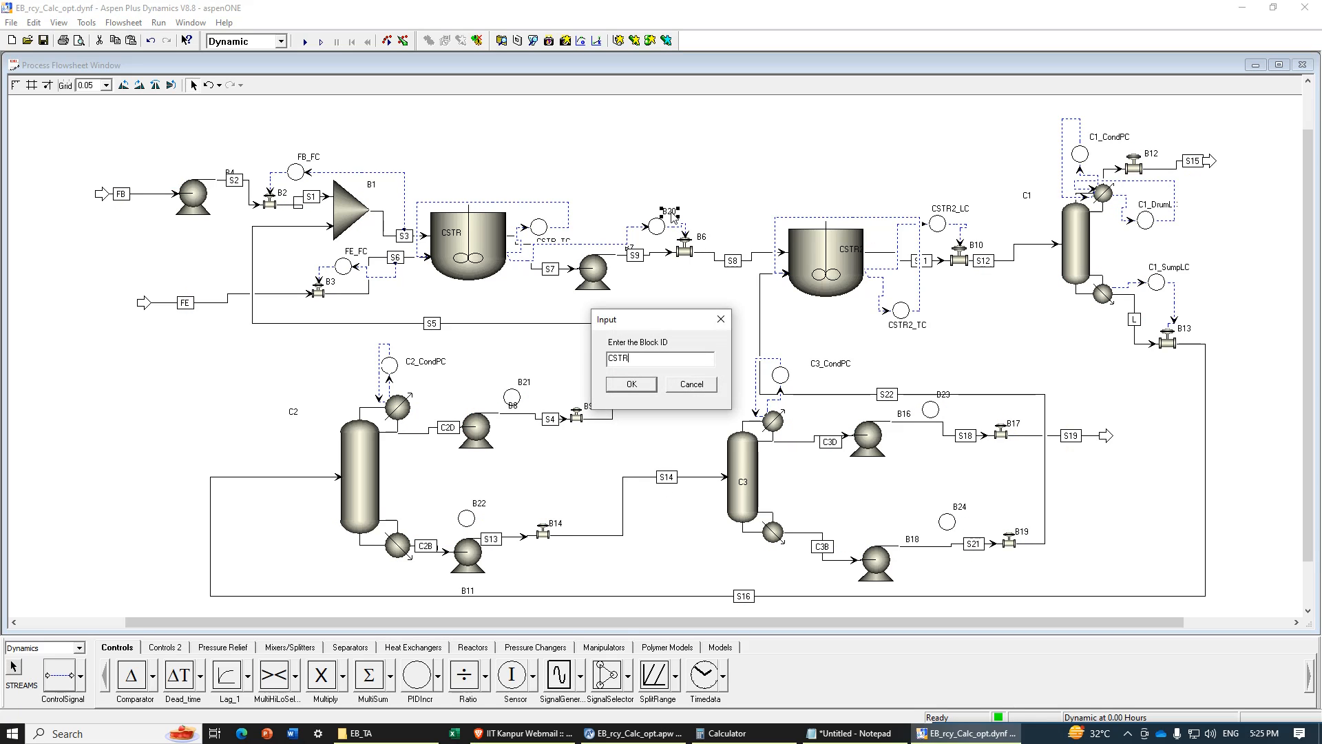
pyautogui.write('CSTR_LC')
pyautogui.click(631, 385)
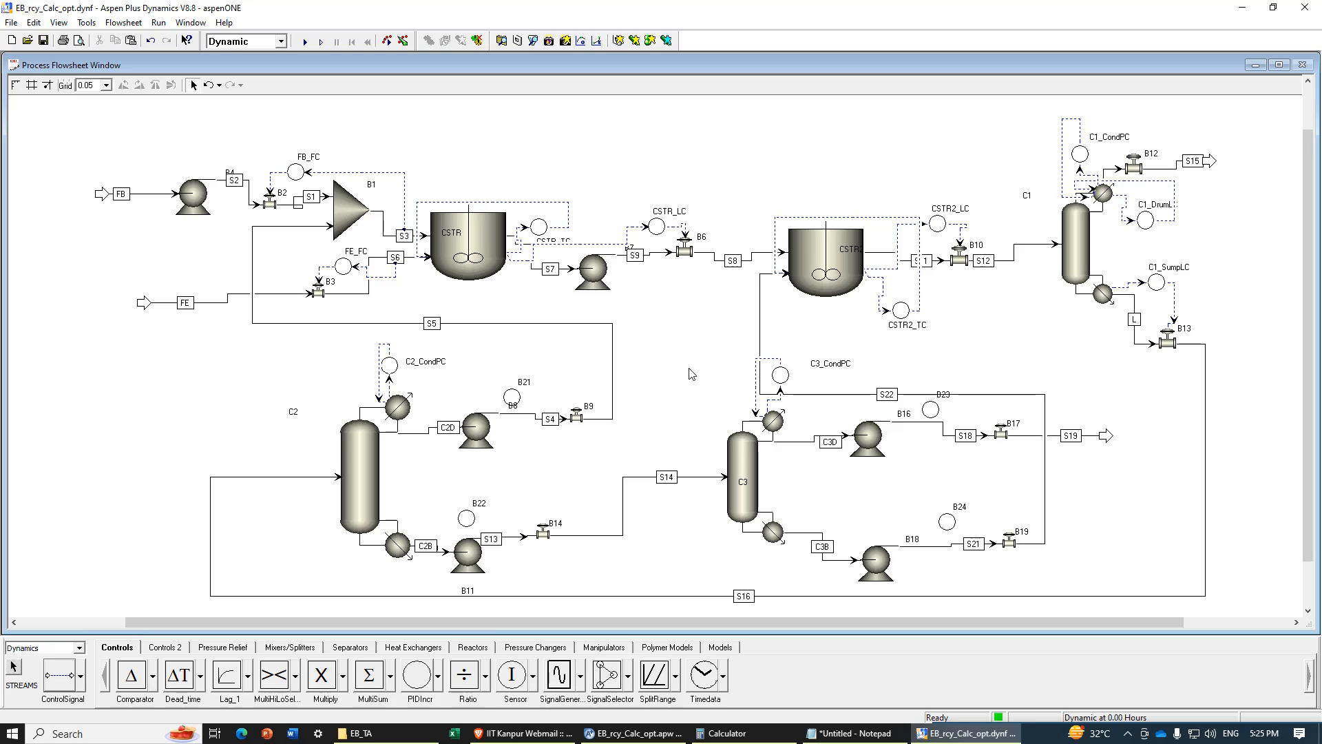
# Step: Move the B8 label below its pump and rename controller B21 as C2_DrumLC
pyautogui.moveTo(520, 405); pyautogui.dragTo(481, 460)
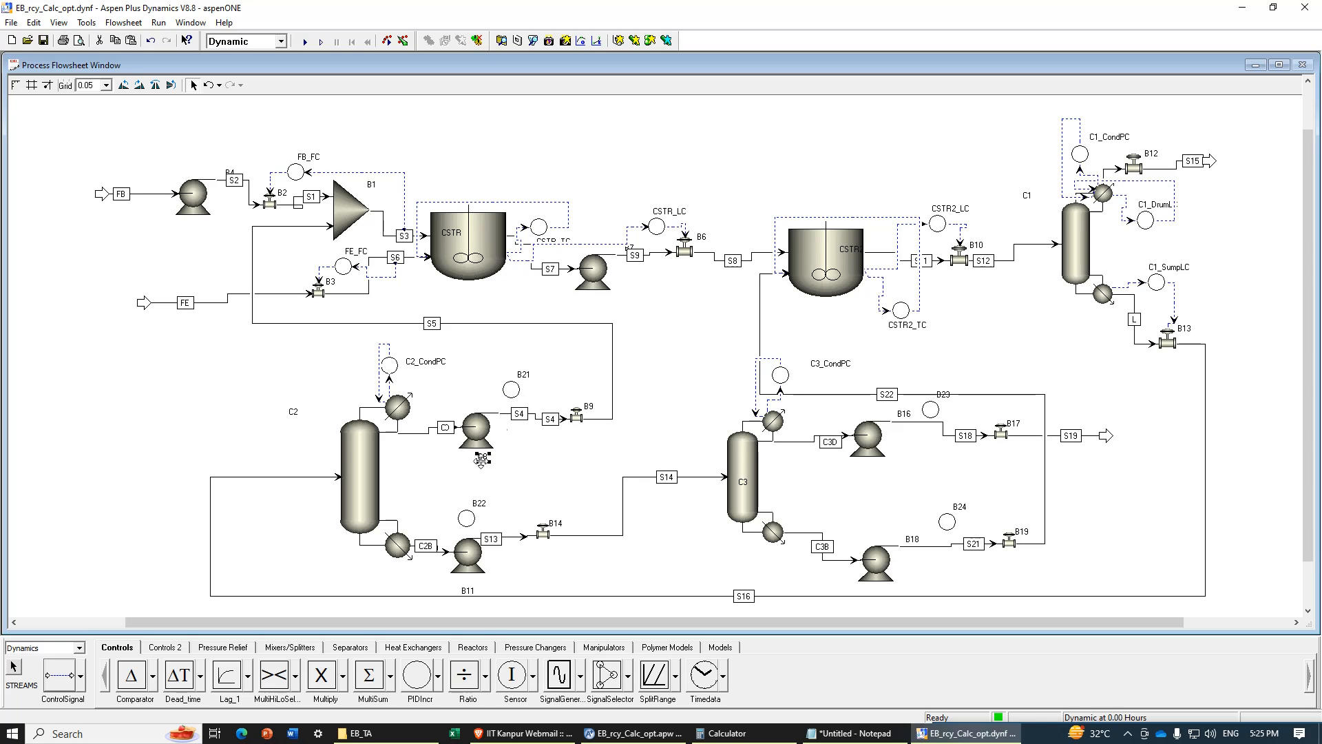
pyautogui.click(530, 378)
pyautogui.hotkey('ctrl', 'm')
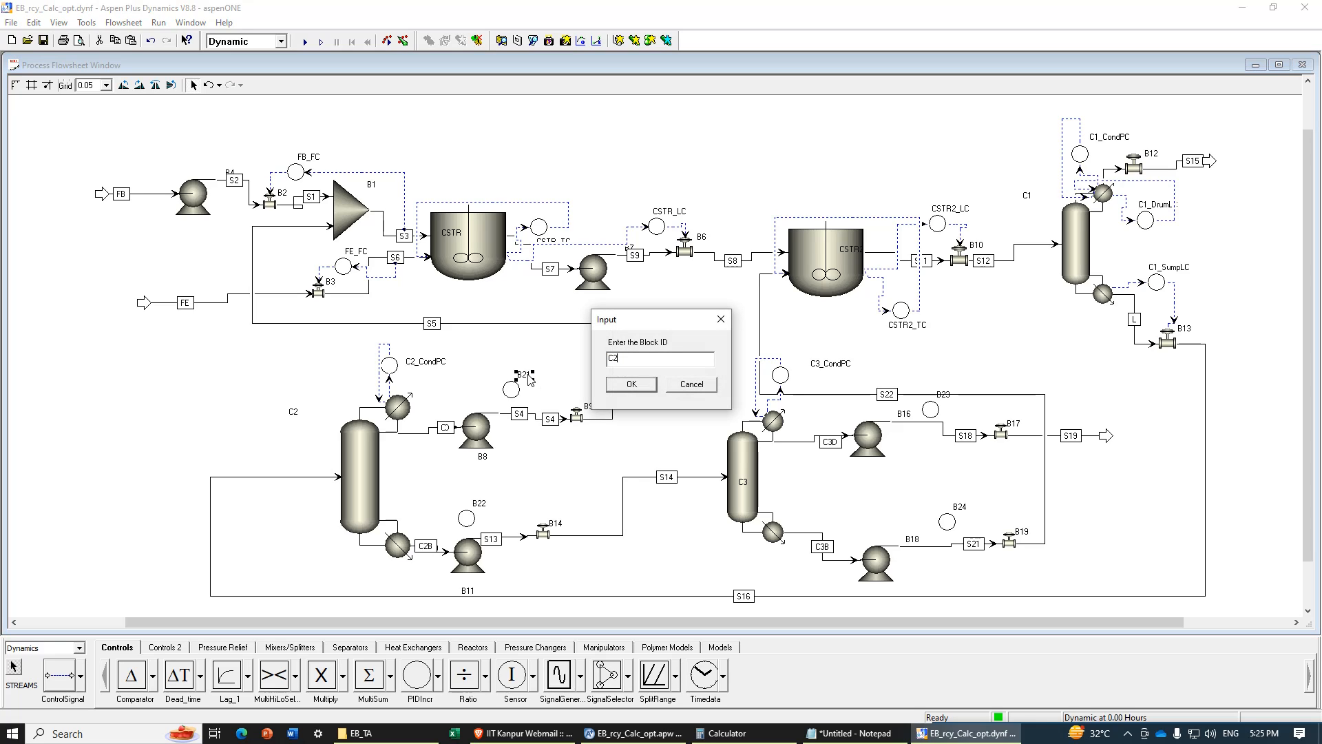
pyautogui.write('_DrumLC')
pyautogui.press('Return')
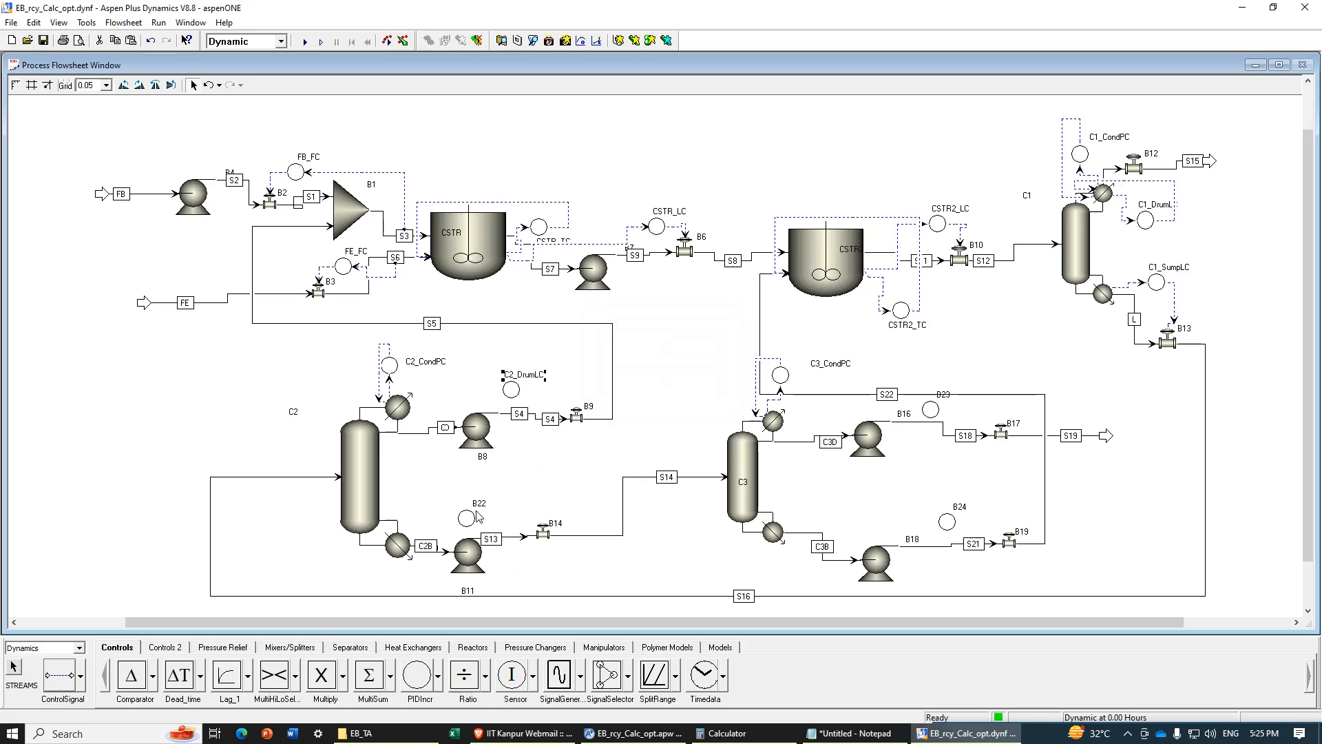
# Step: Rename controller B22 above column C2's bottoms pump as C2_SumpLC
pyautogui.click(479, 507)
pyautogui.hotkey('ctrl', 'm')
pyautogui.write('C')
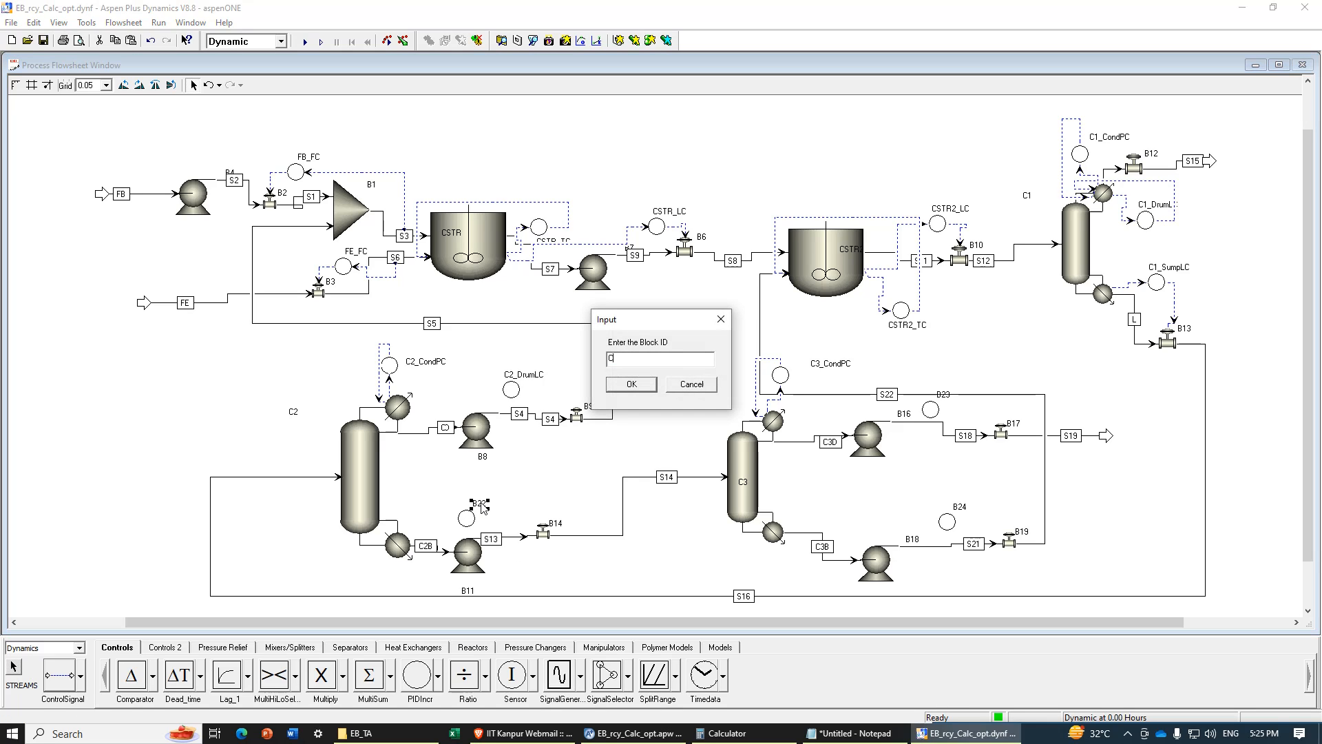
pyautogui.write('2_SumpLc')
pyautogui.press('BackSpace')
pyautogui.write('C')
pyautogui.click(629, 390)
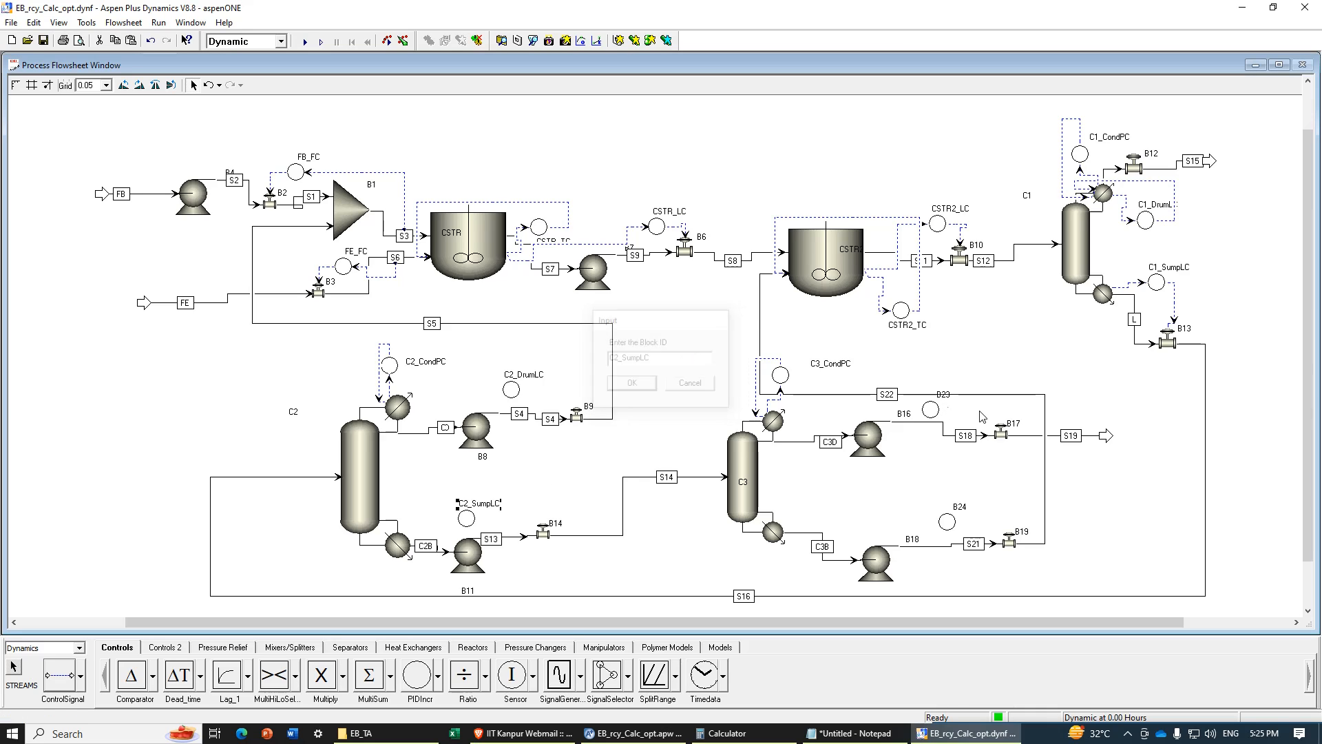
# Step: Move the B16 label below its pump and shift pump B16 slightly down to straighten its outlet stream
pyautogui.moveTo(906, 415); pyautogui.dragTo(817, 437)
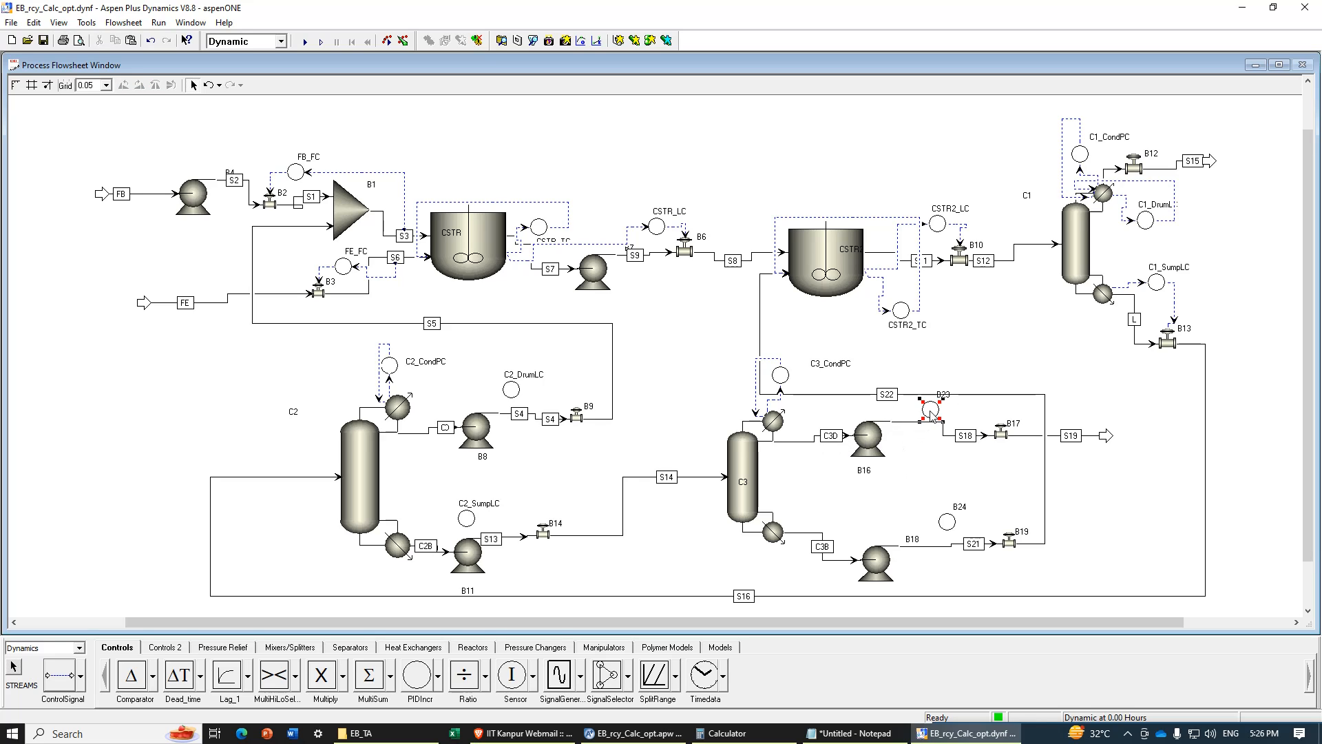
pyautogui.moveTo(931, 412); pyautogui.dragTo(926, 407)
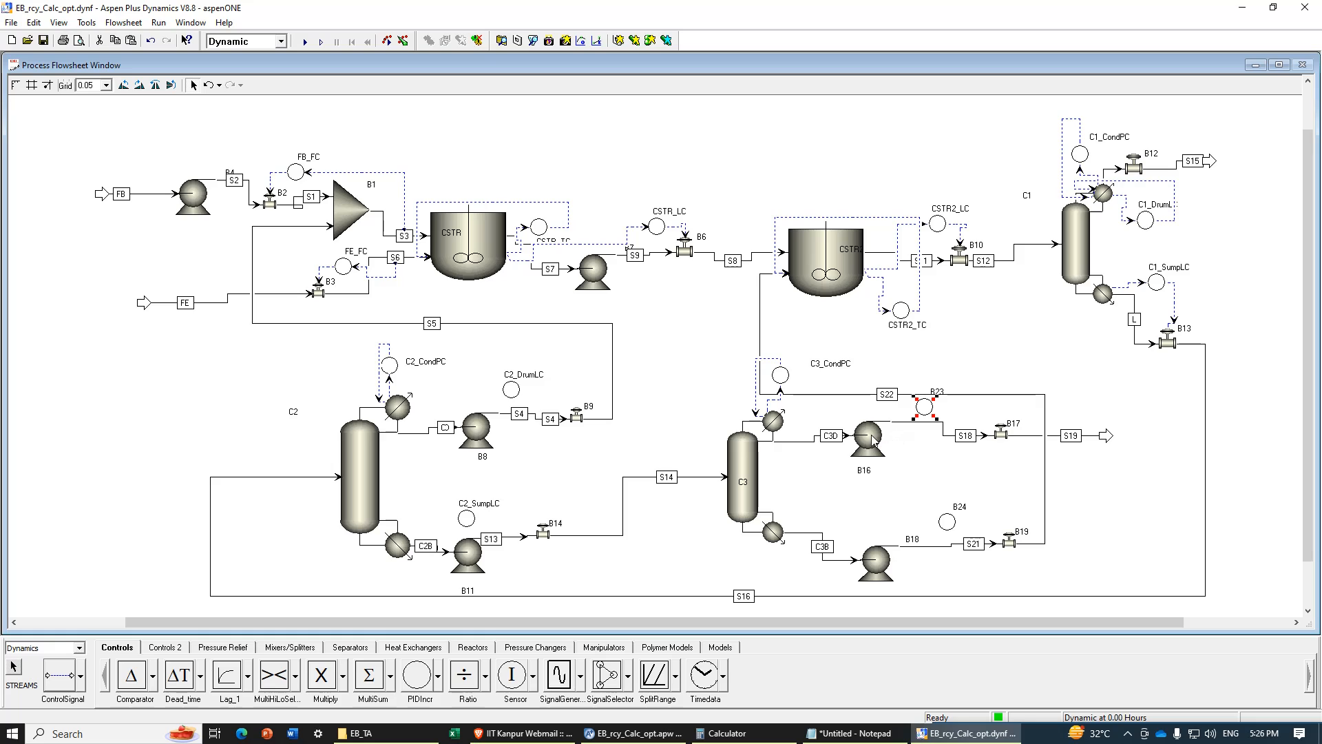
pyautogui.moveTo(873, 441); pyautogui.dragTo(875, 453)
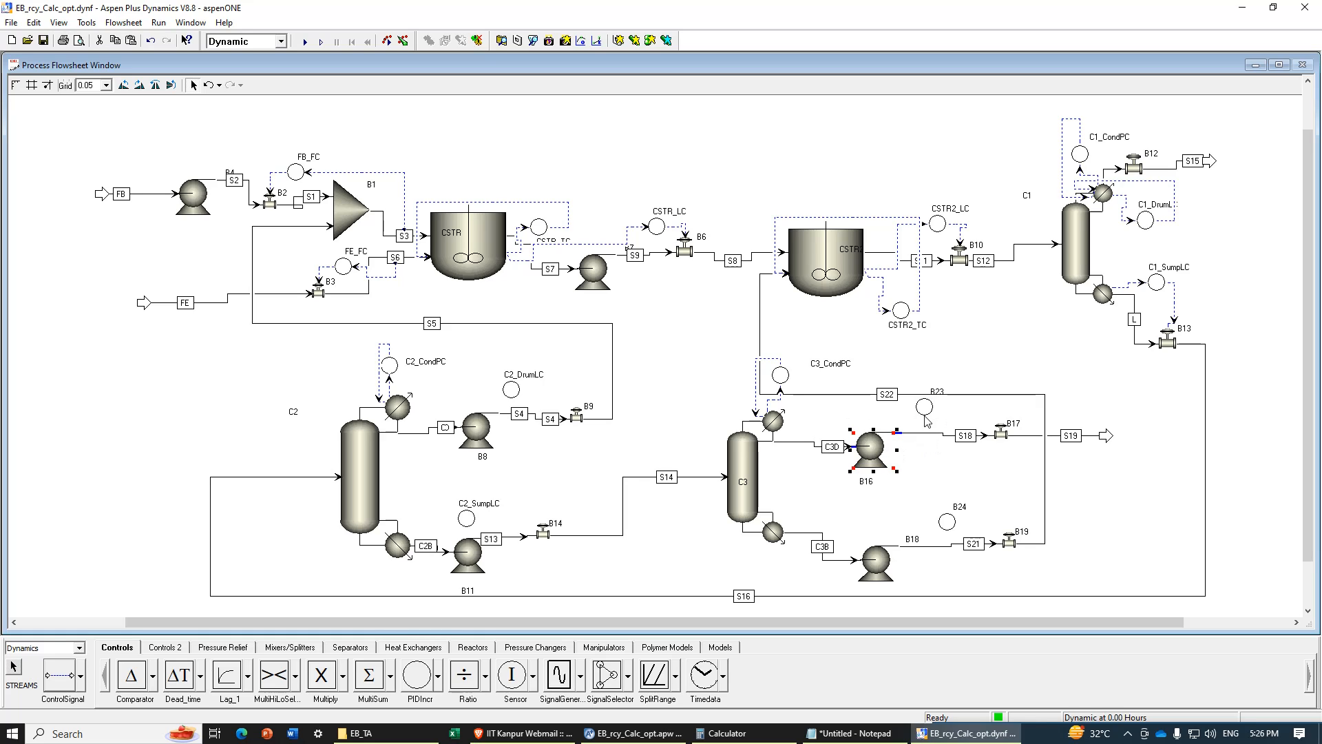
# Step: Move controller B23 slightly closer to stream S18 and rename it as C3_DrumLC
pyautogui.moveTo(925, 410); pyautogui.dragTo(928, 420)
pyautogui.hotkey('ctrl', 'm')
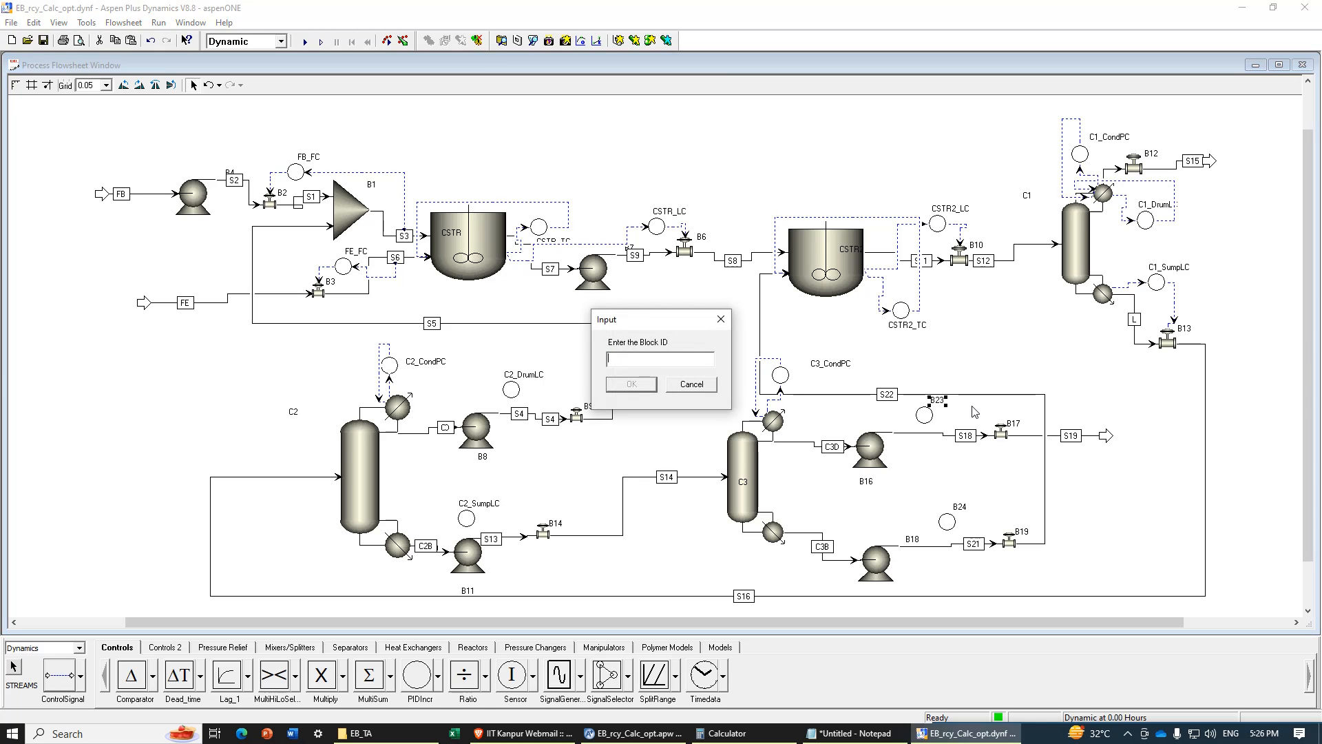
pyautogui.write('C3_DrumLC')
pyautogui.press('Return')
# Step: Move controller B24 slightly toward pump B18 and rename it as C3_SumpLc
pyautogui.moveTo(950, 523); pyautogui.dragTo(923, 524)
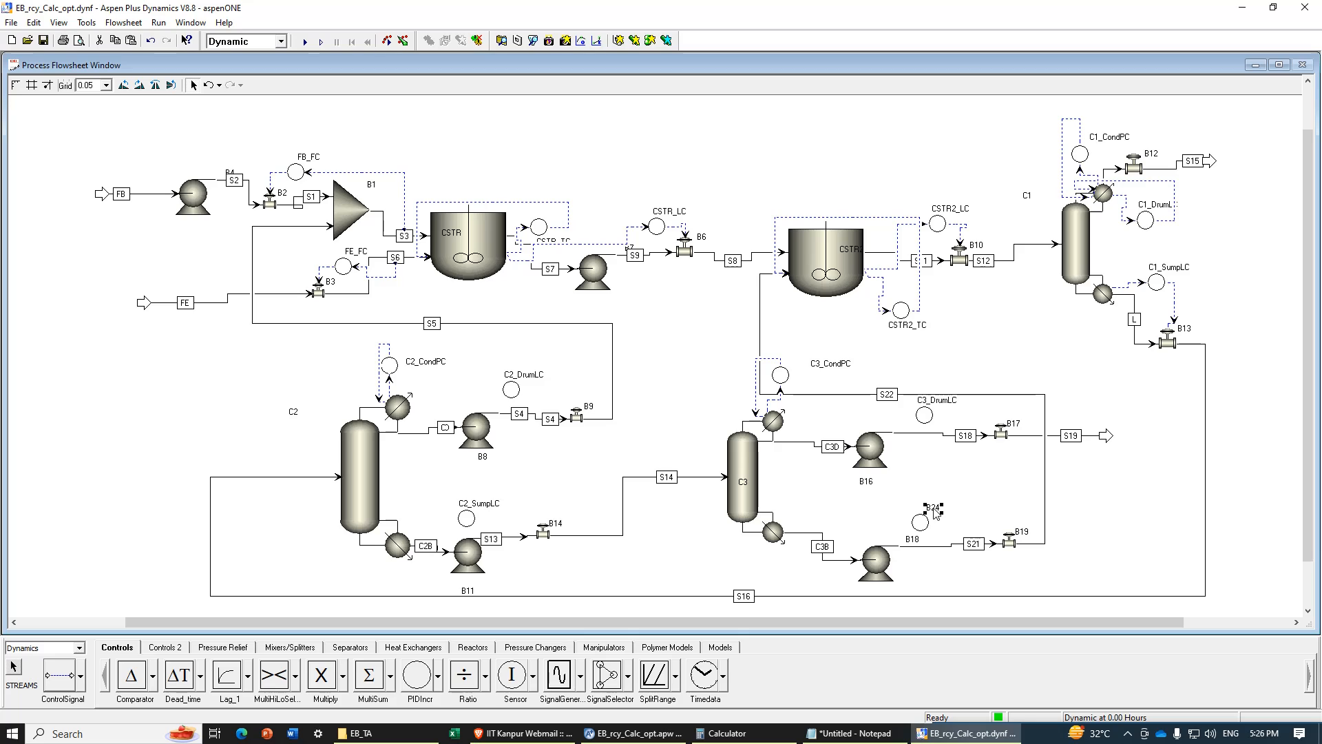
pyautogui.hotkey('ctrl', 'm')
pyautogui.write('C3')
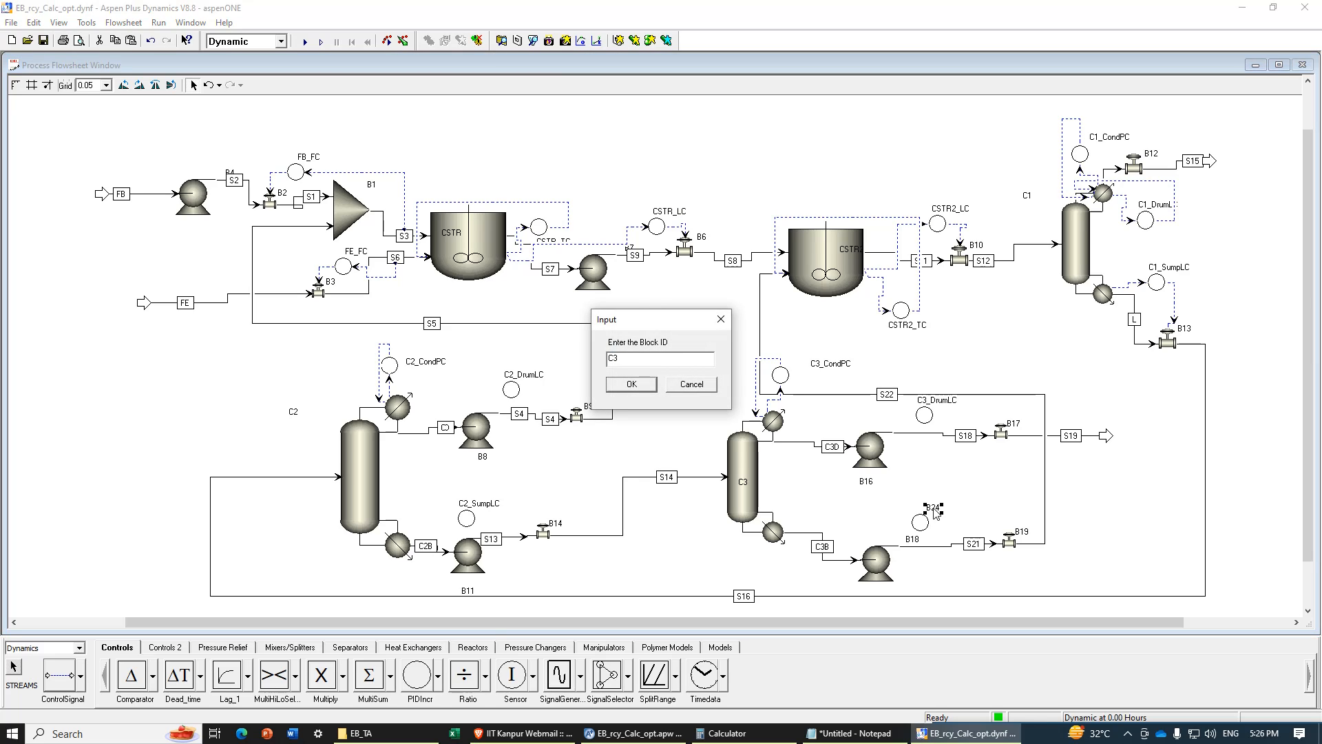
pyautogui.write('_SumpLc')
pyautogui.click(632, 384)
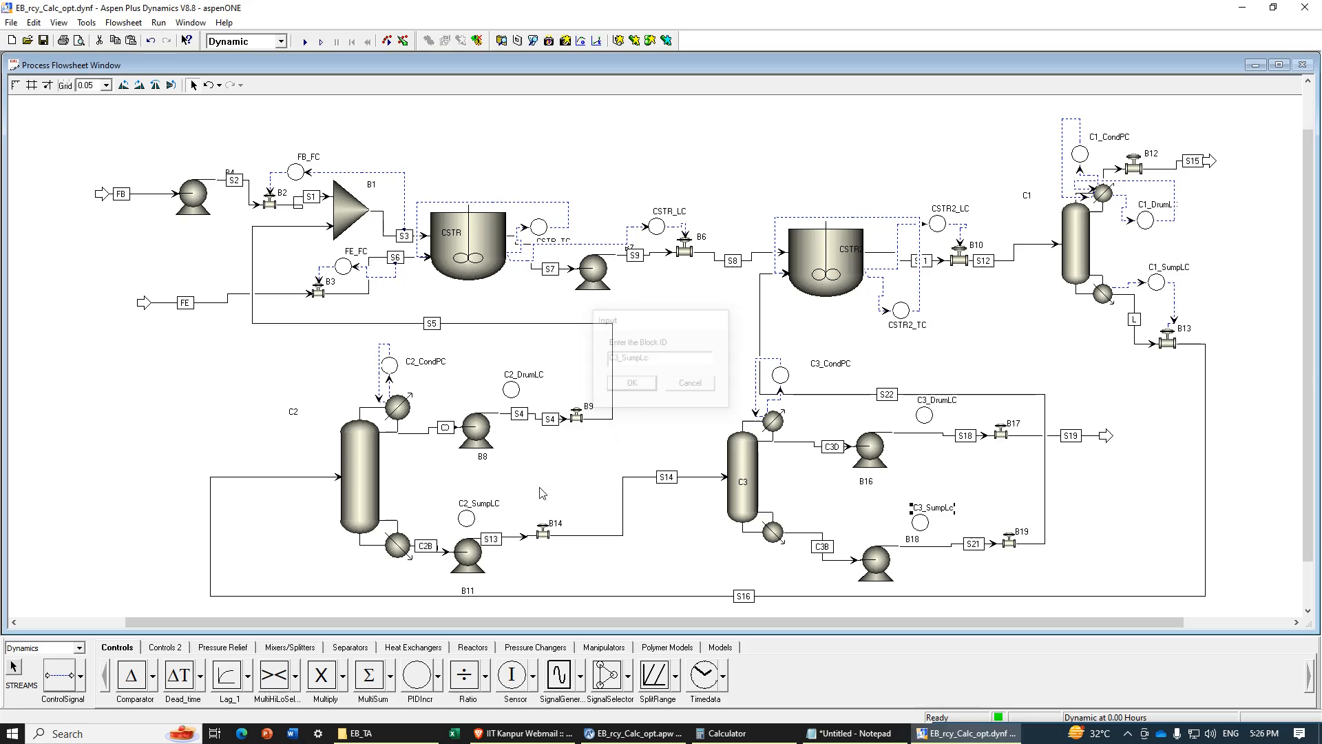
# Step: Connect a control signal from column C2's Stage(1).Level to the process variable (PV) of C2_DrumLC
pyautogui.click(67, 678)
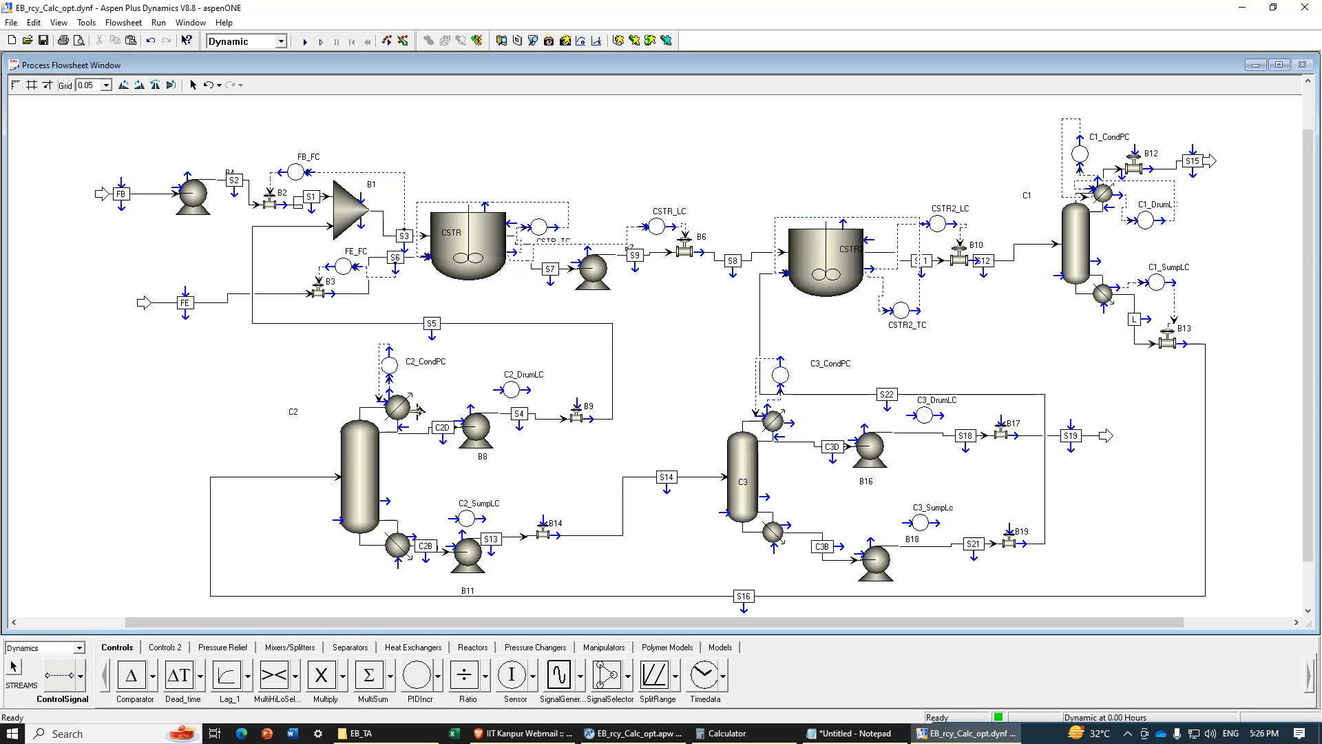
pyautogui.click(418, 410)
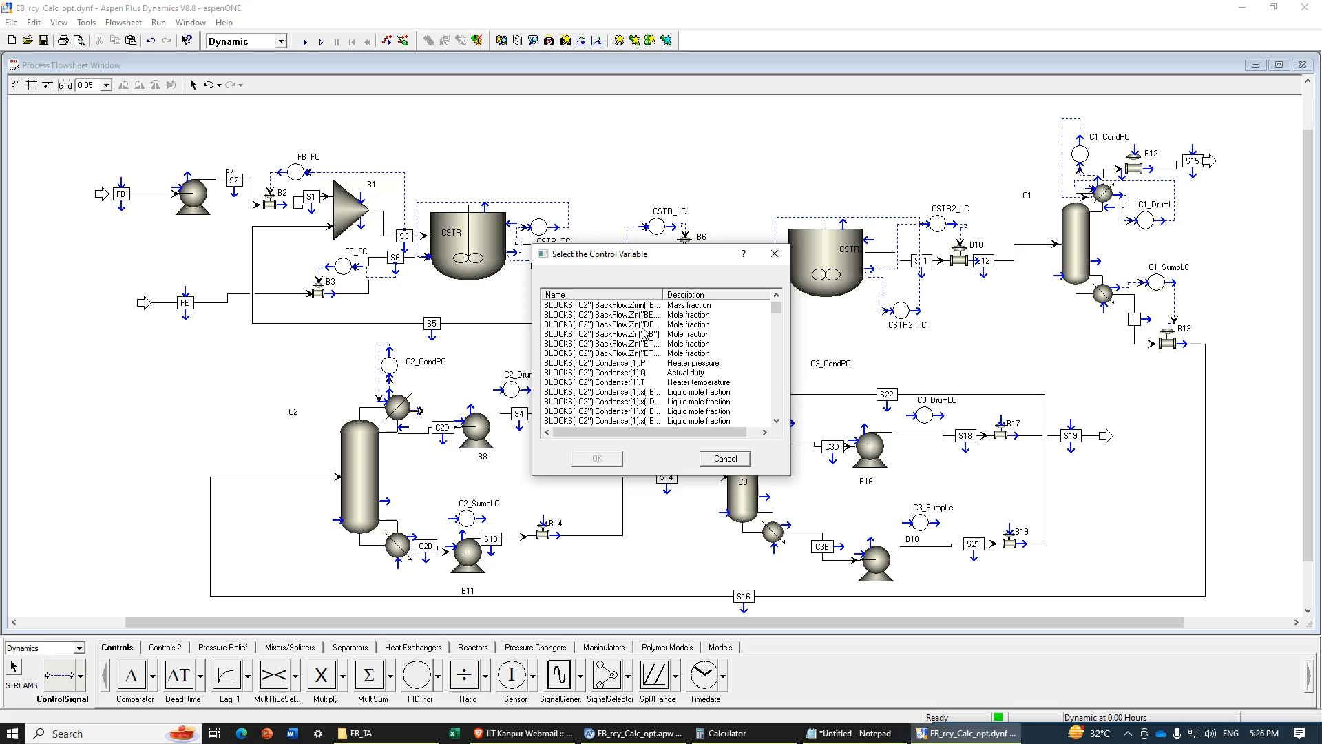
pyautogui.scroll(-5, 648, 376)
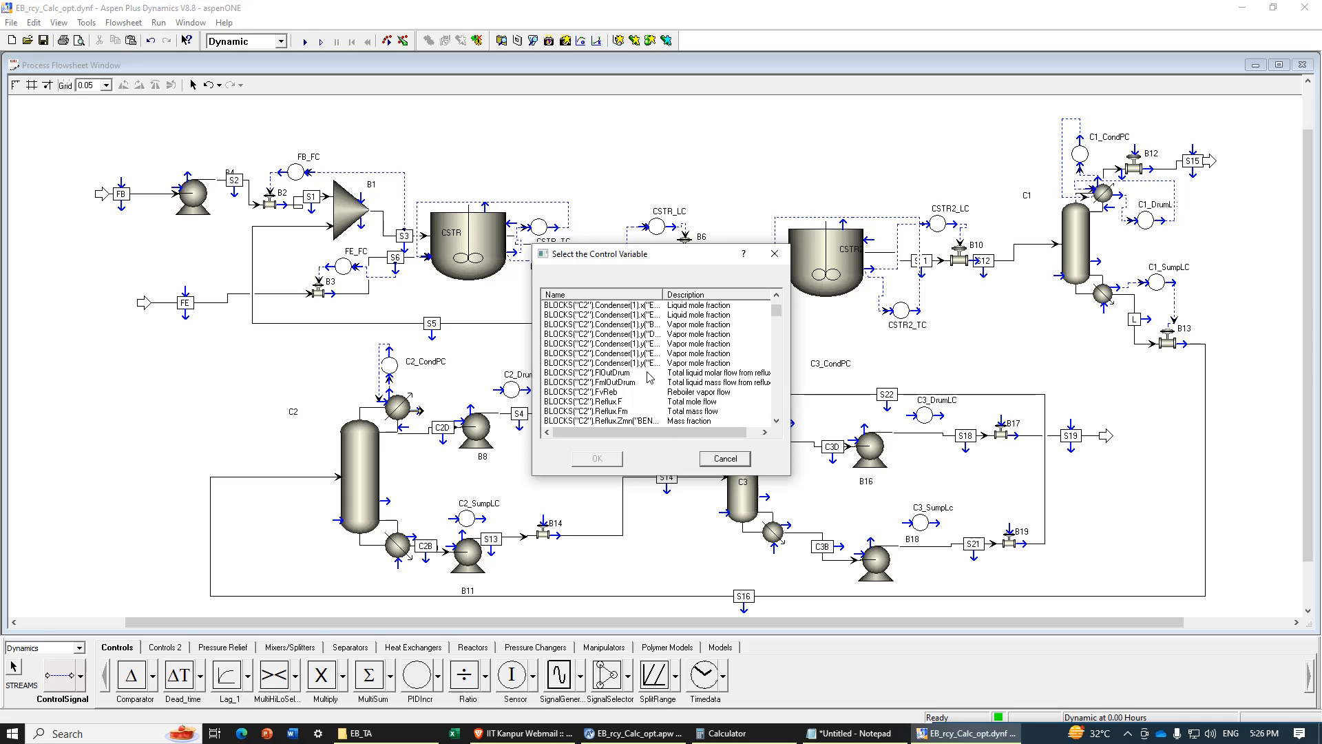
pyautogui.scroll(-4, 660, 377)
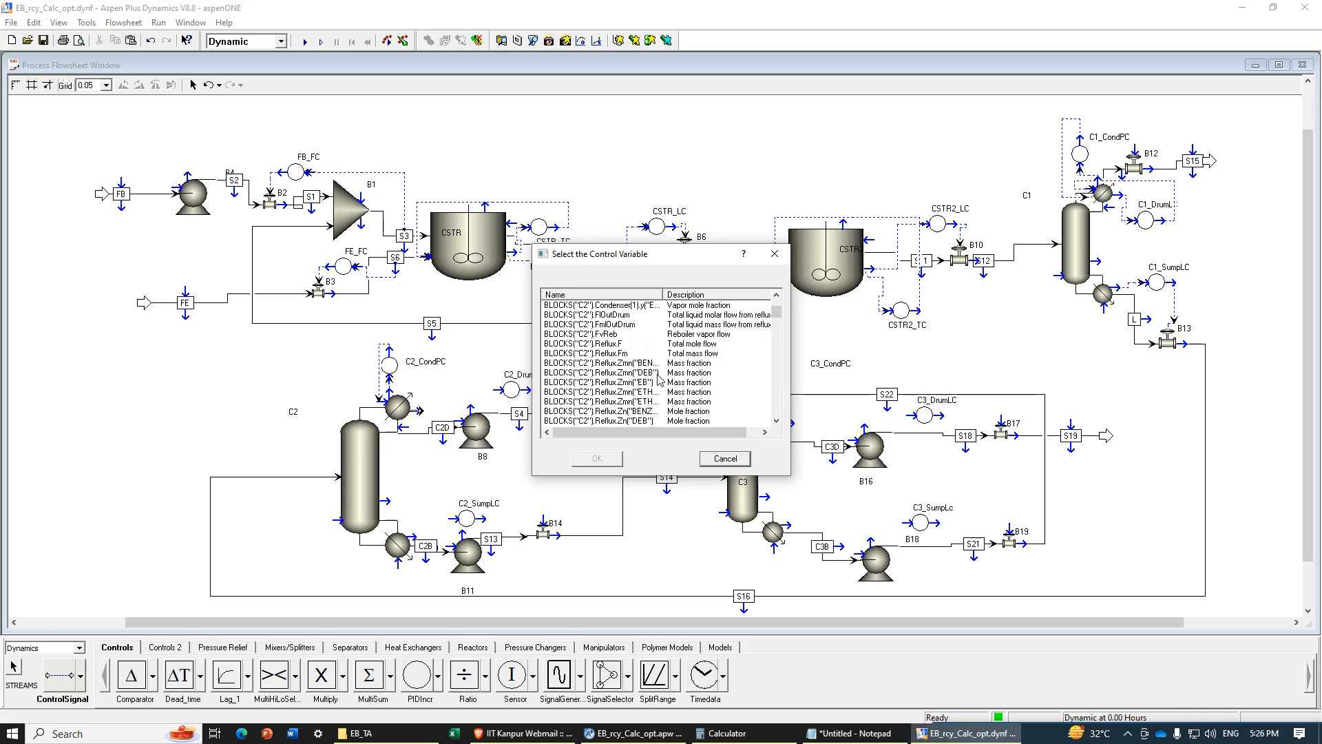
pyautogui.scroll(-2, 659, 378)
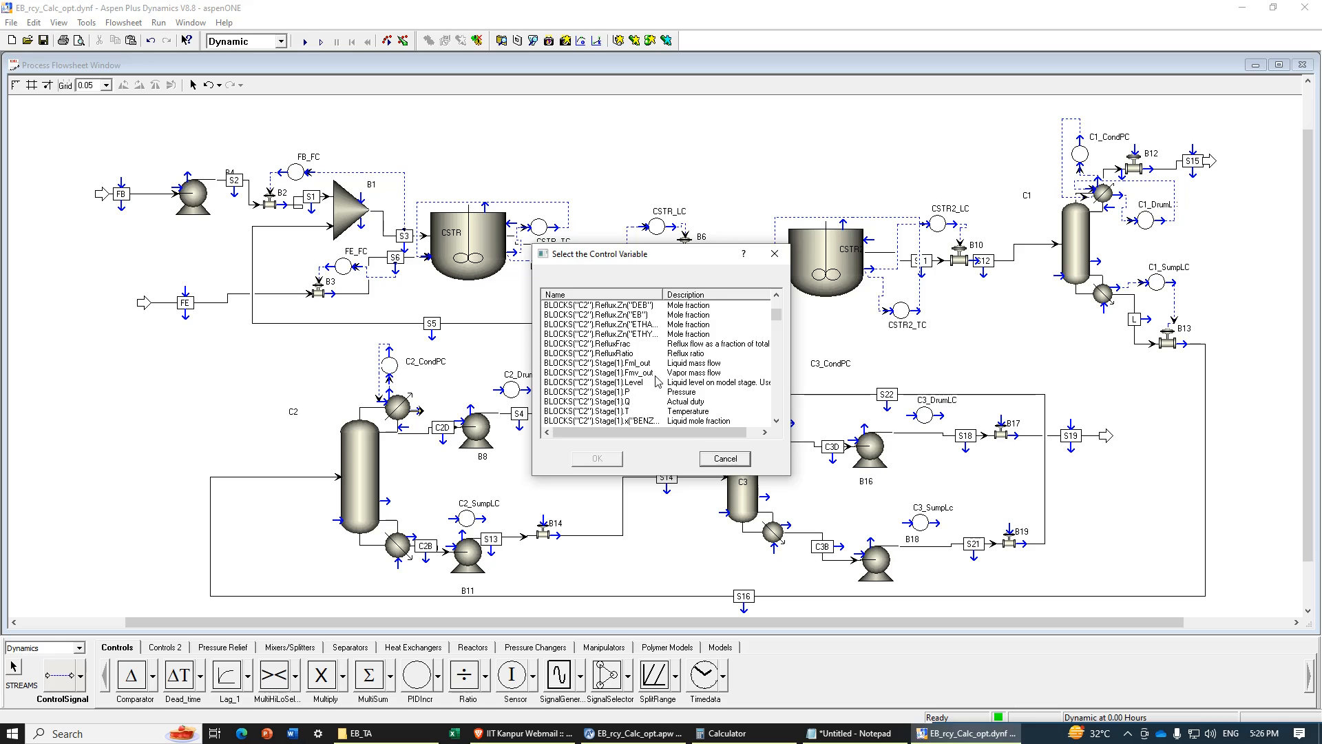
pyautogui.click(637, 382)
pyautogui.click(597, 458)
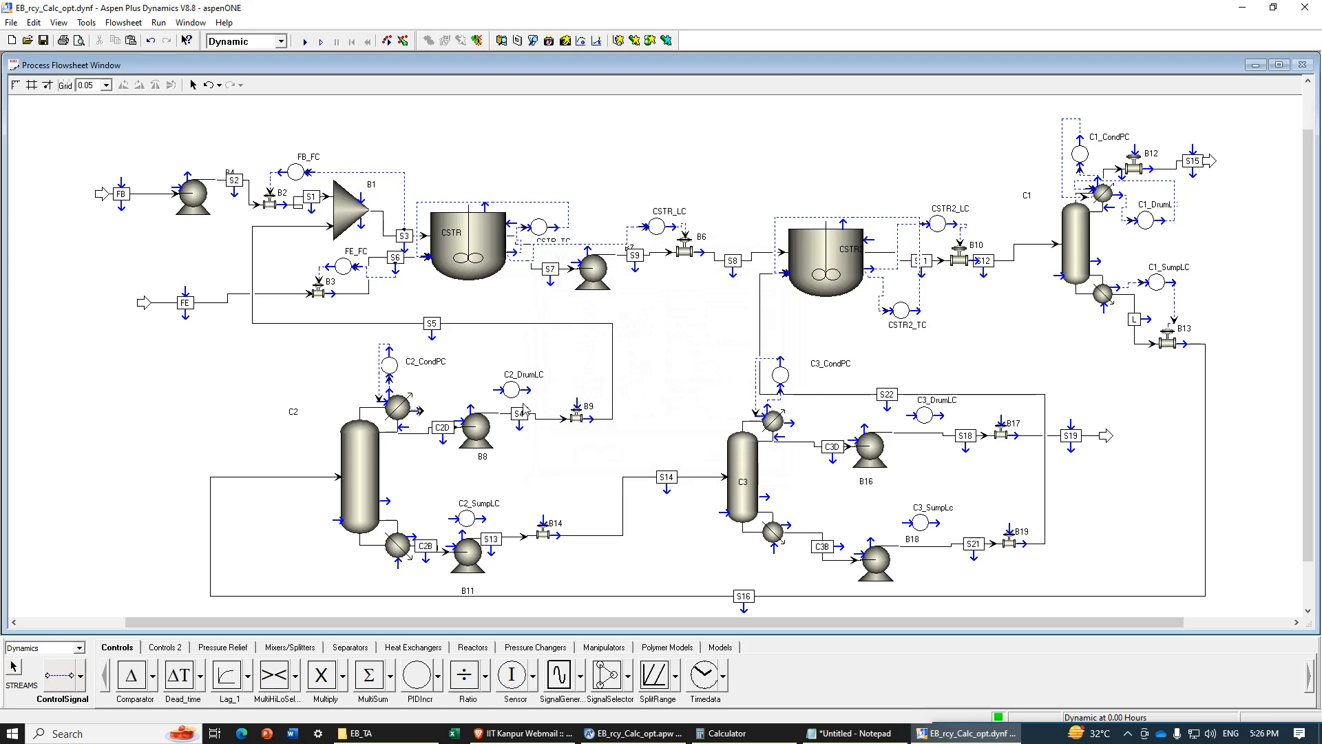
pyautogui.click(497, 391)
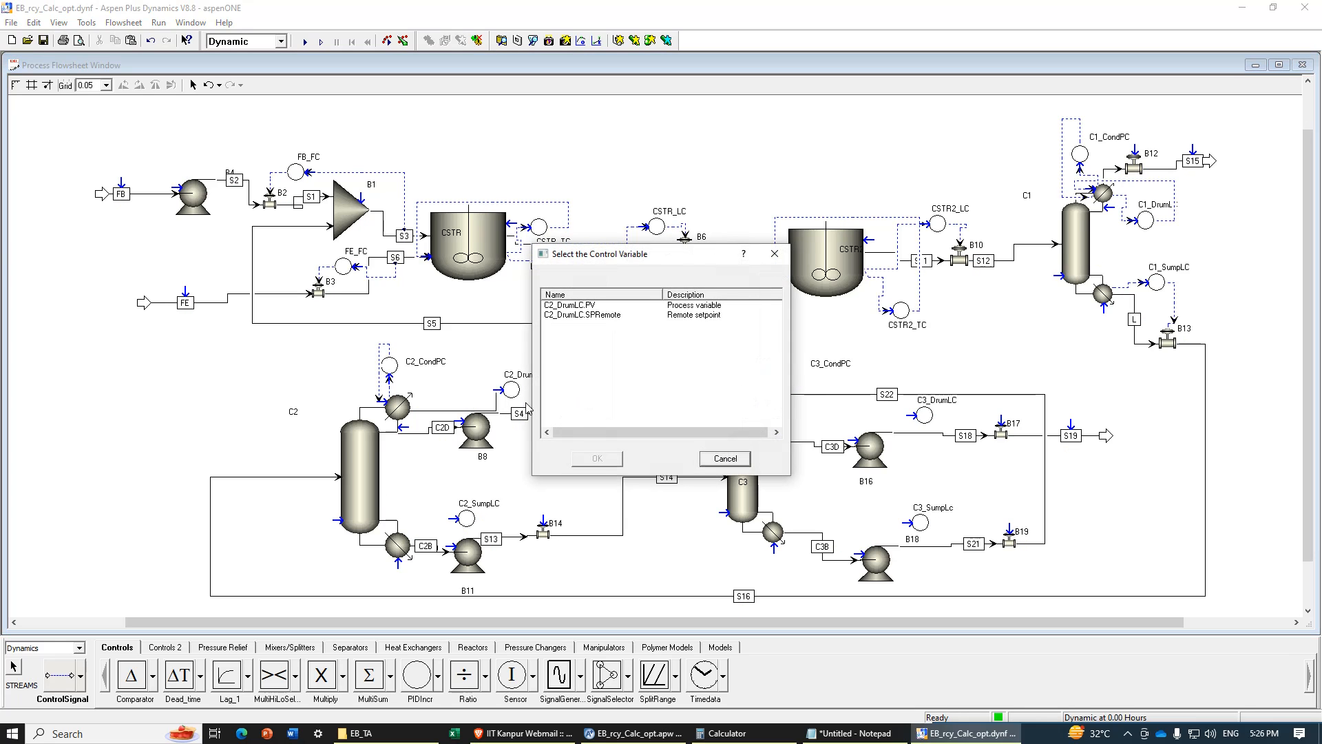
pyautogui.click(578, 307)
pyautogui.click(585, 459)
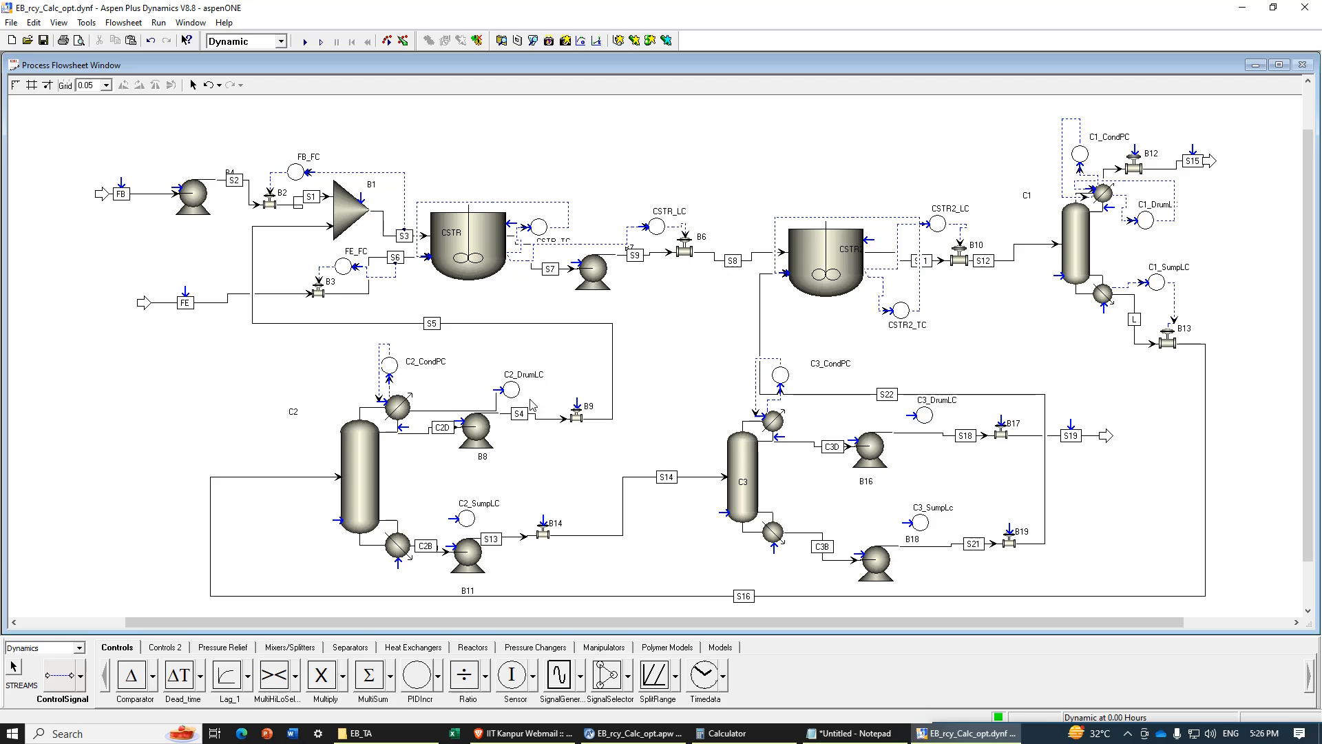
# Step: Wire the controller output (OP) of C2_DrumLC to valve B9
pyautogui.click(526, 391)
pyautogui.click(582, 306)
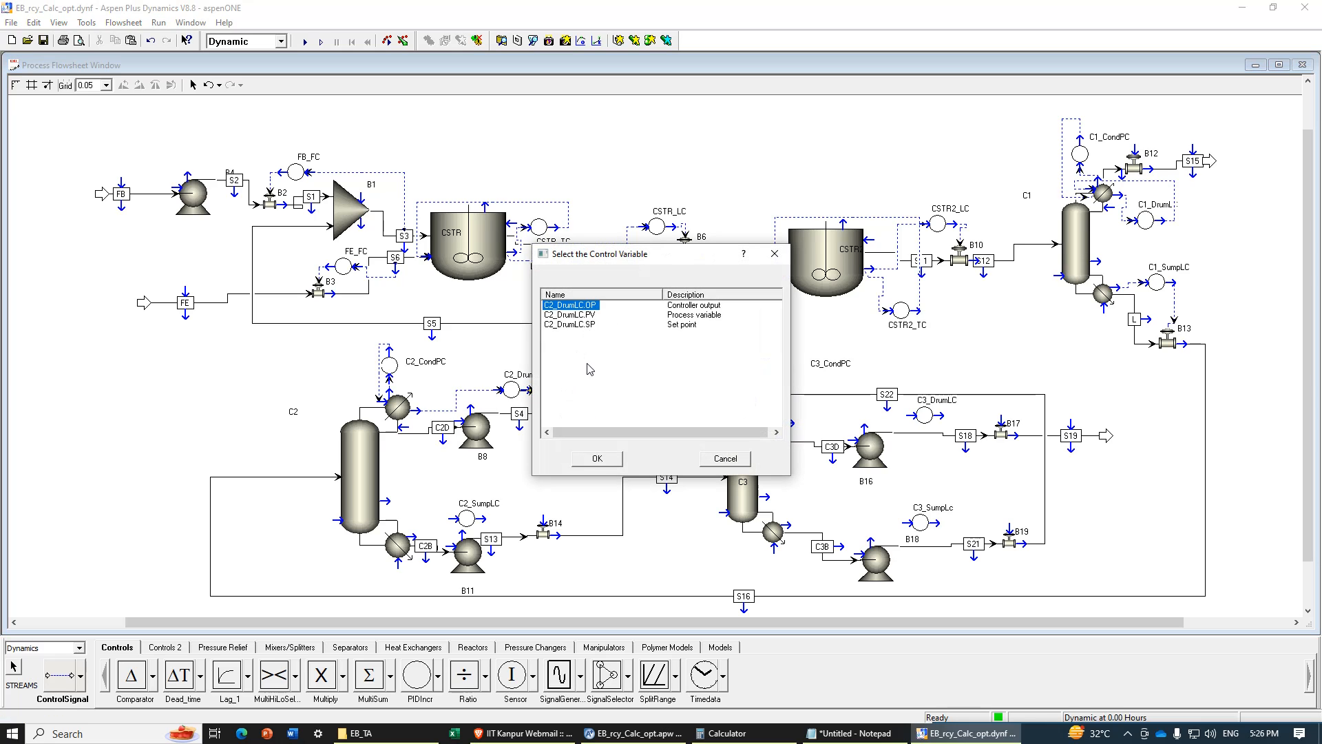
pyautogui.click(599, 456)
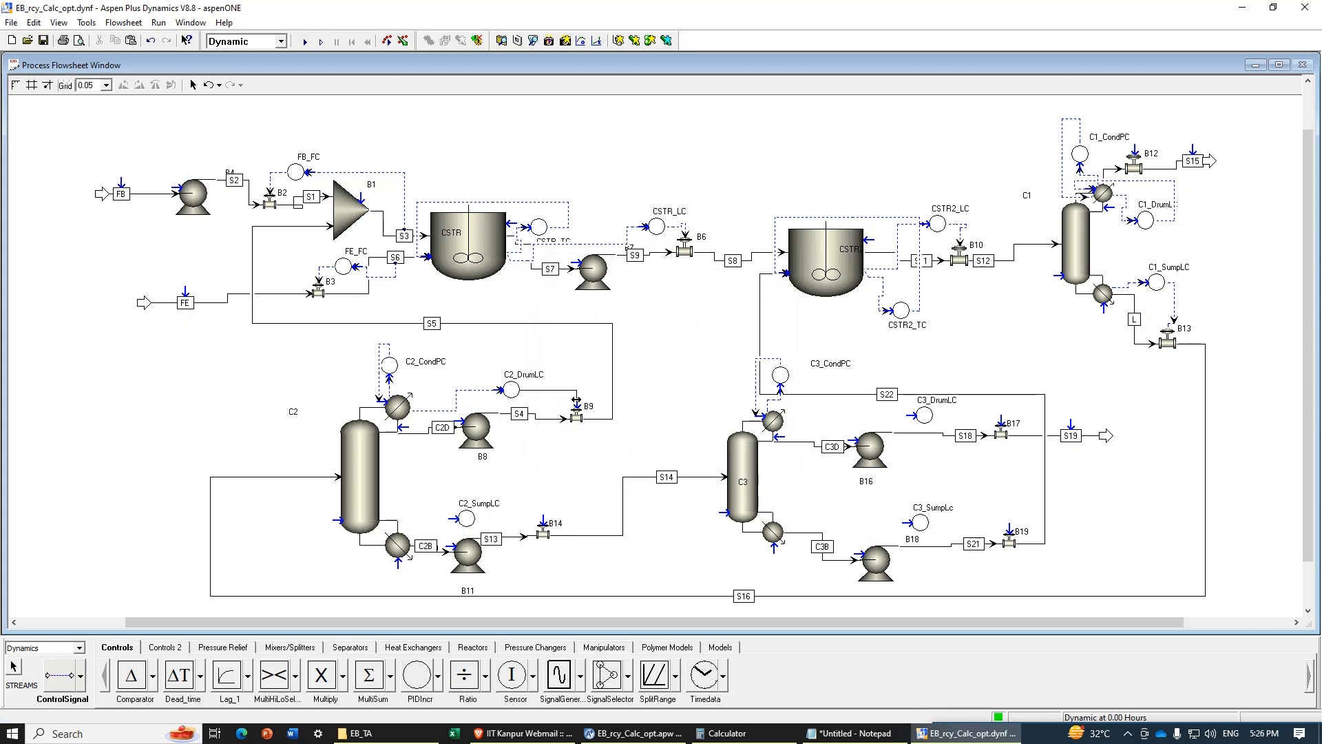
# Step: Connect column C3's Stage(1).Level to the process variable (PV) of C3_DrumLC
pyautogui.click(793, 423)
pyautogui.scroll(-8, 646, 372)
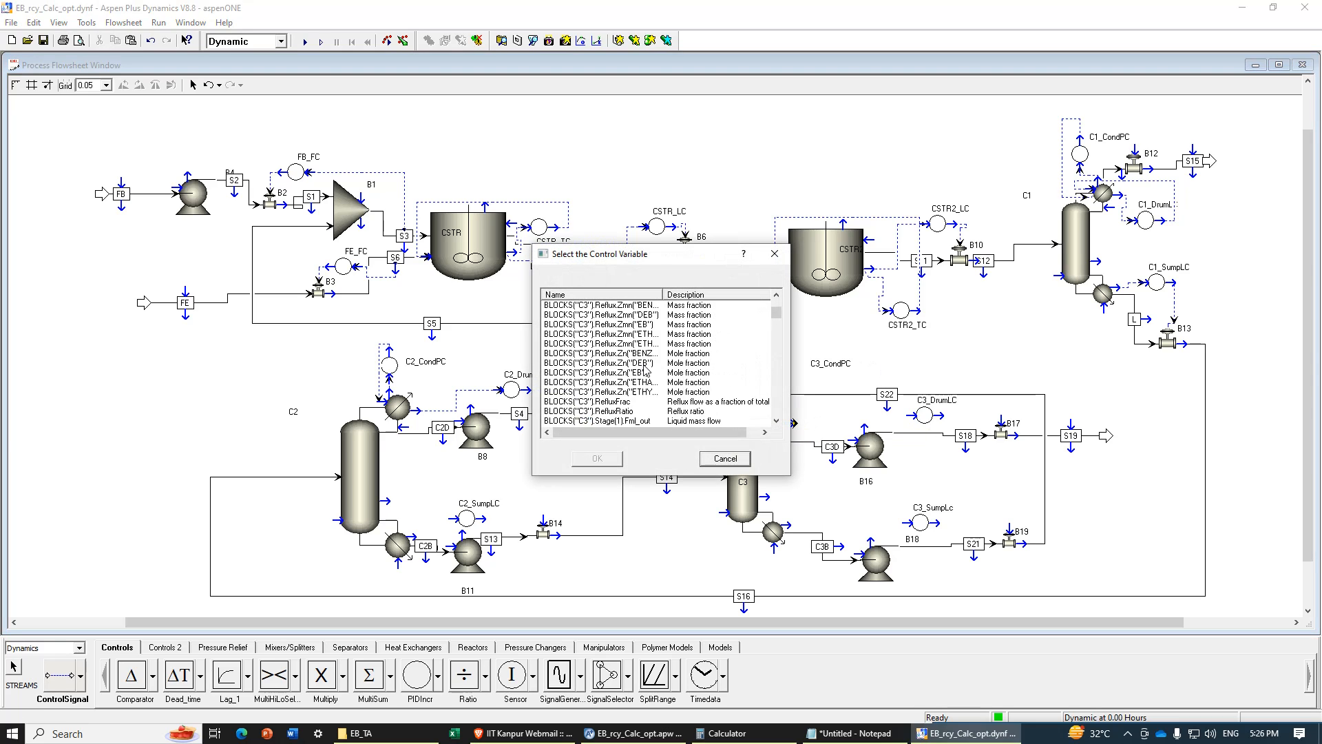
pyautogui.click(638, 362)
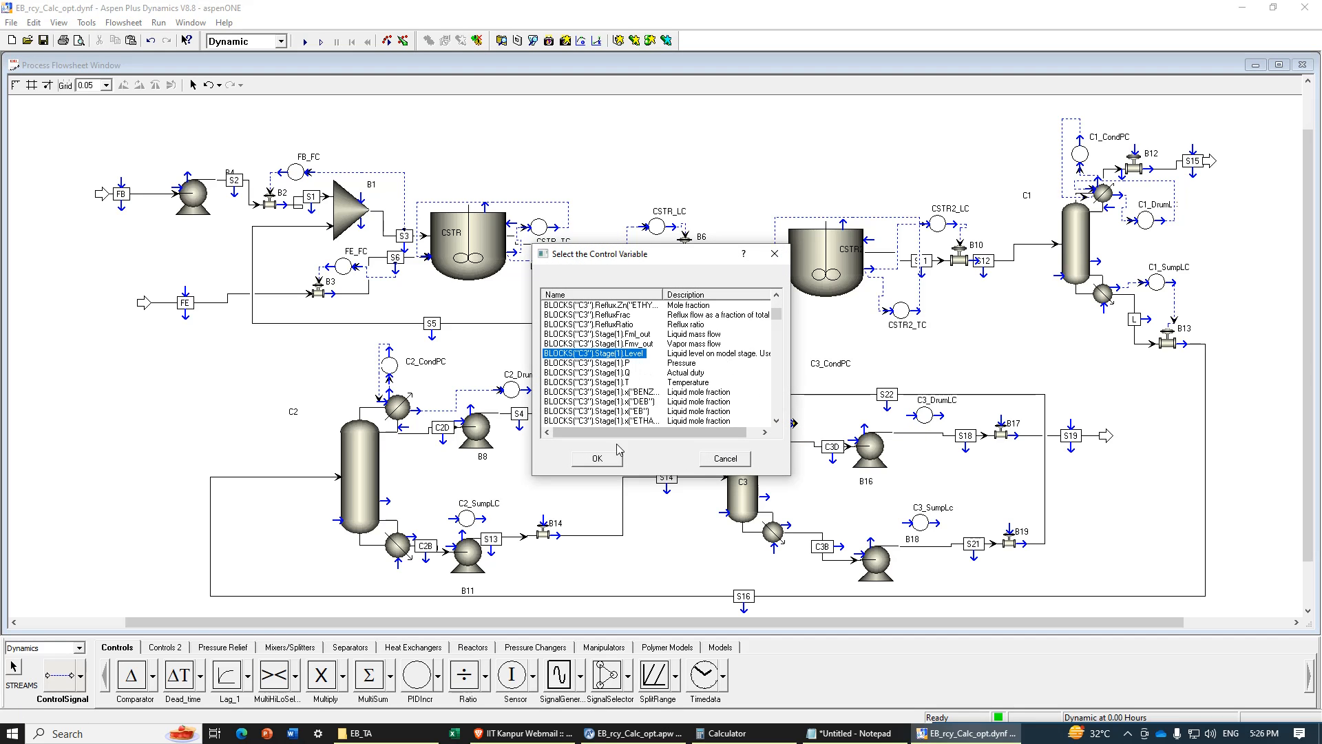
pyautogui.click(618, 458)
pyautogui.click(911, 416)
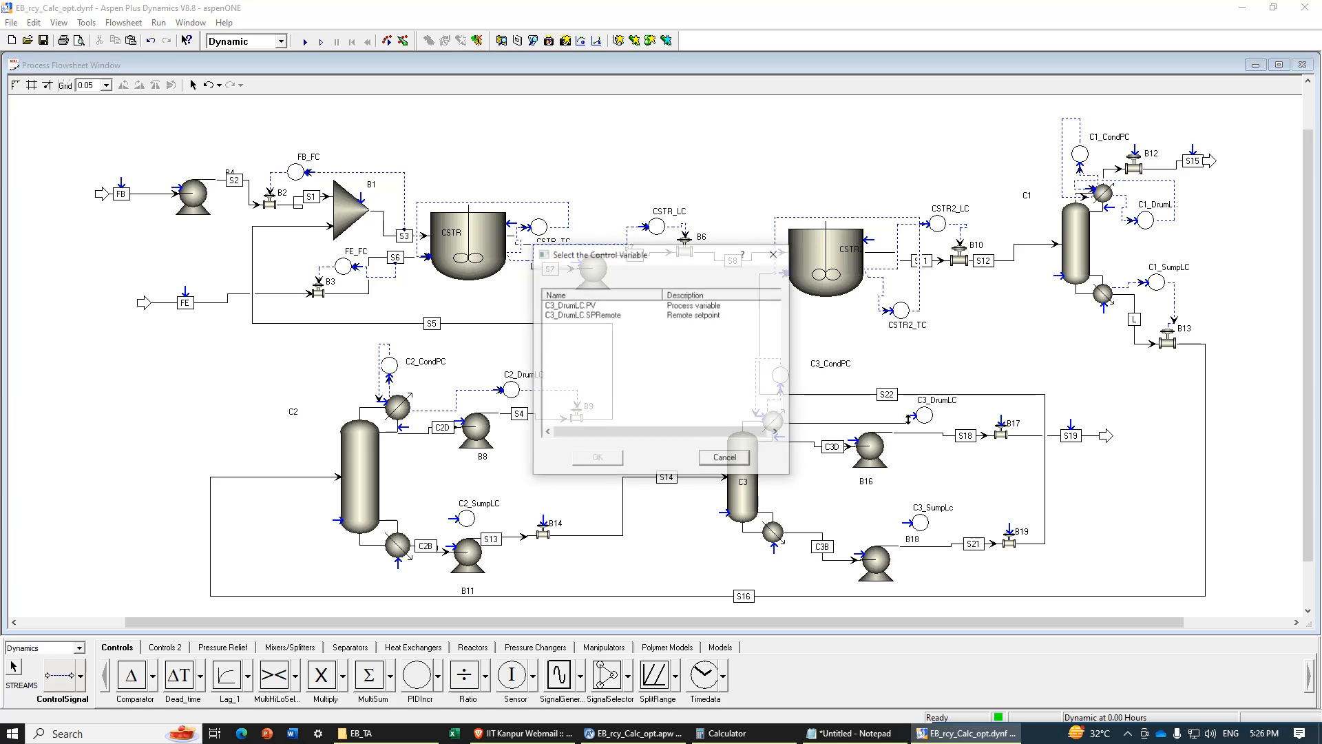
pyautogui.click(598, 305)
pyautogui.click(598, 458)
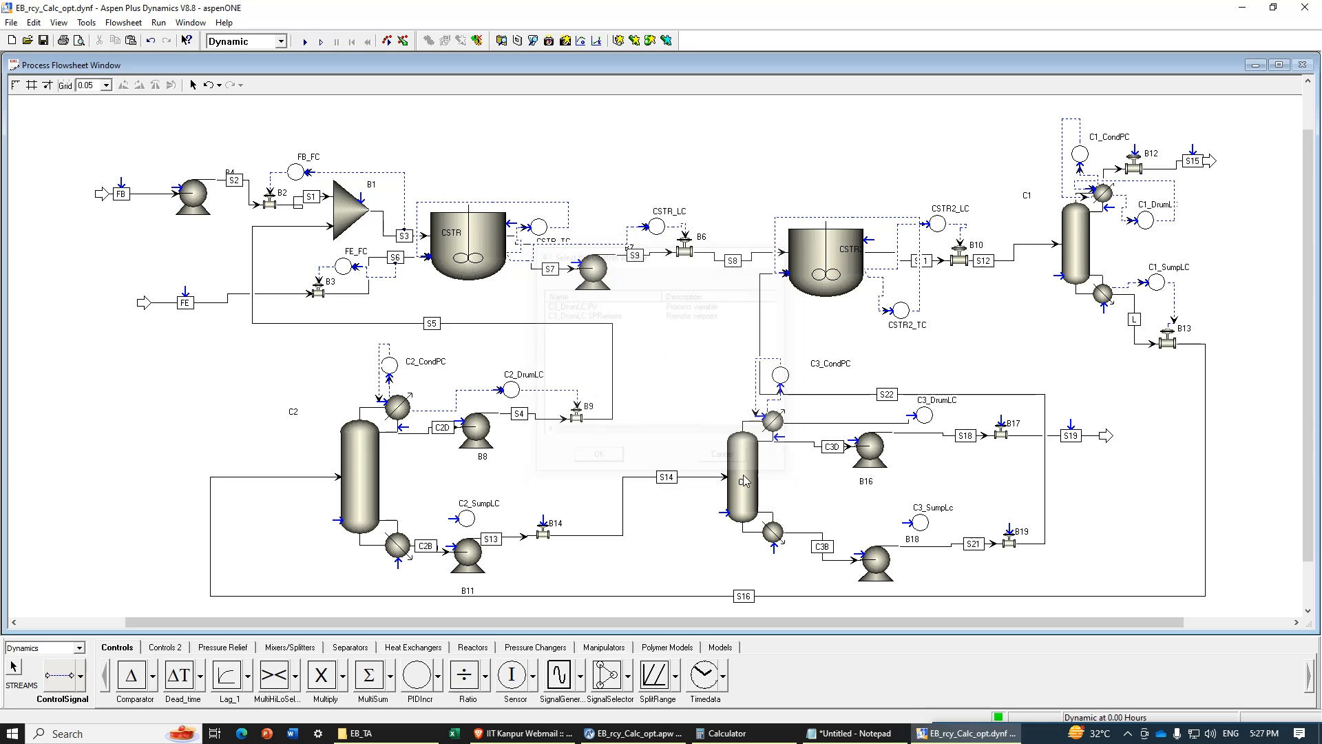
# Step: Wire the controller output (OP) of C3_DrumLC to valve B17
pyautogui.click(941, 415)
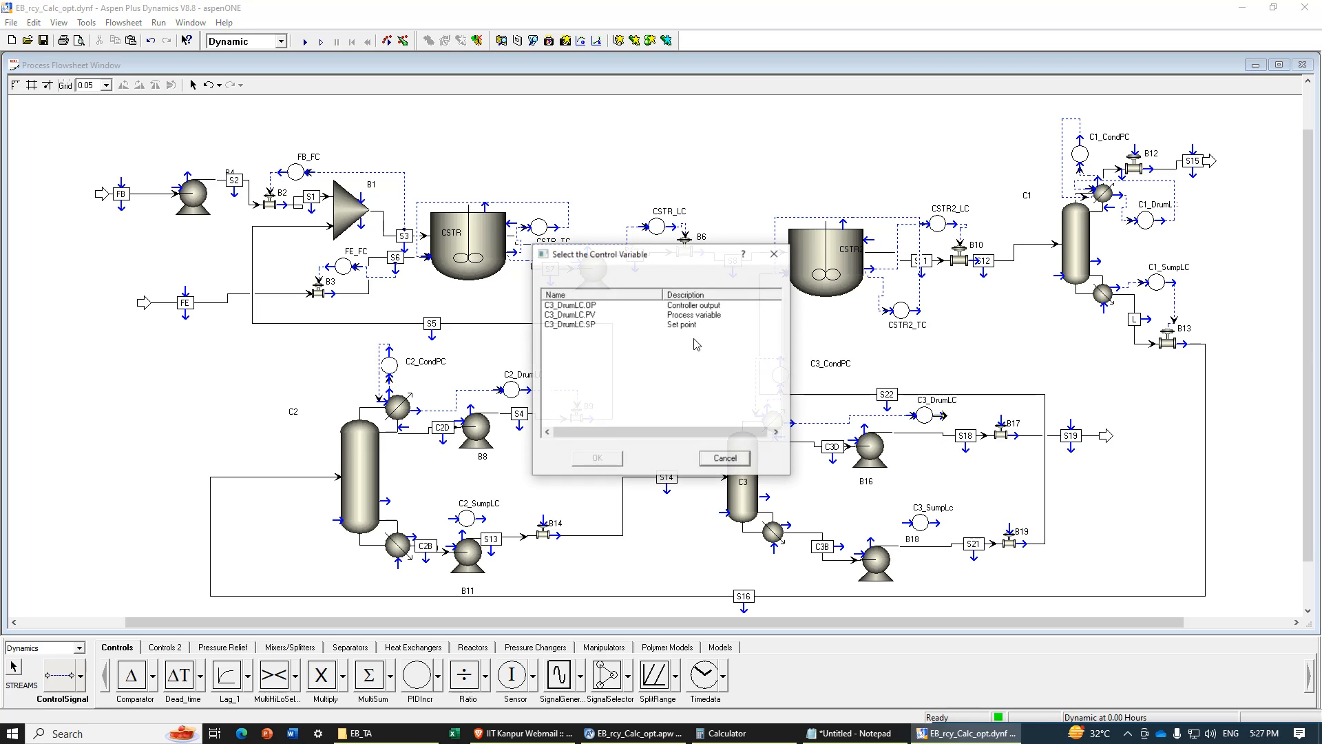
pyautogui.click(570, 305)
pyautogui.click(598, 459)
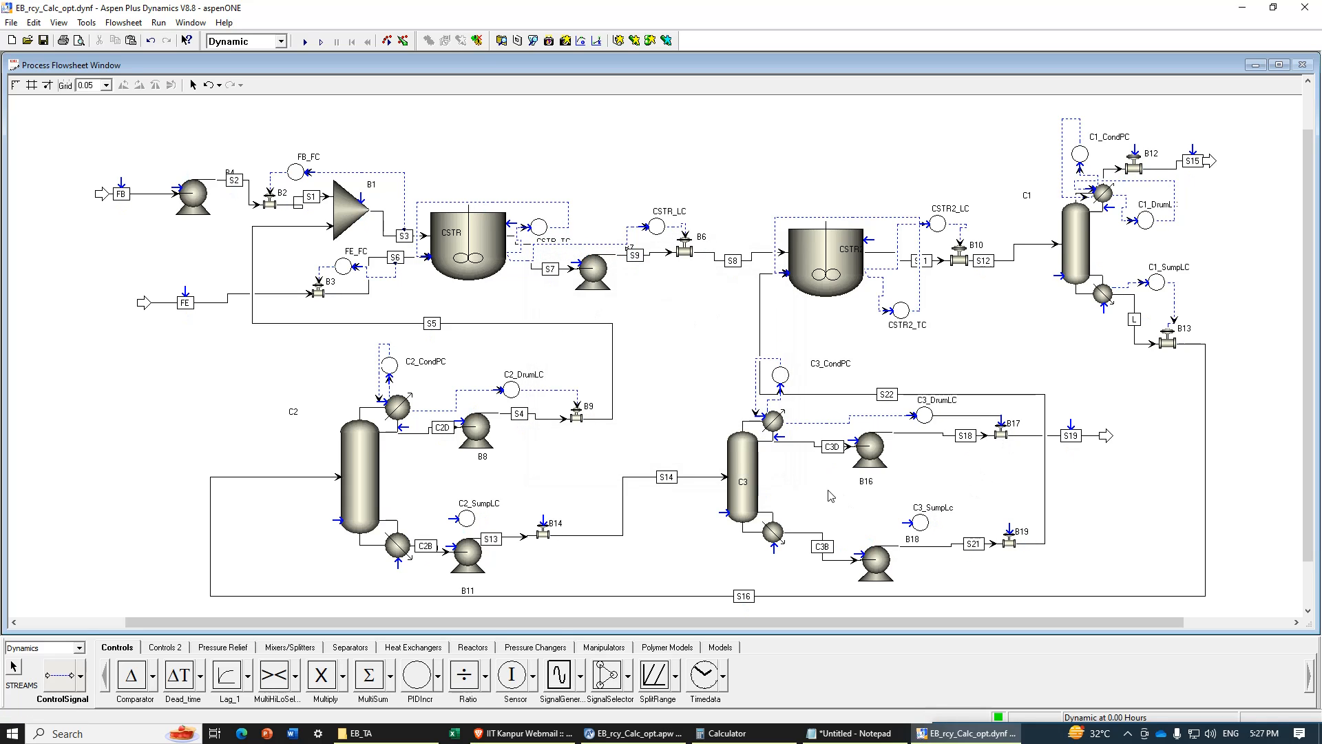
# Step: Connect column C2's SumpLevel to the process variable (PV) of C2_SumpLC
pyautogui.click(389, 503)
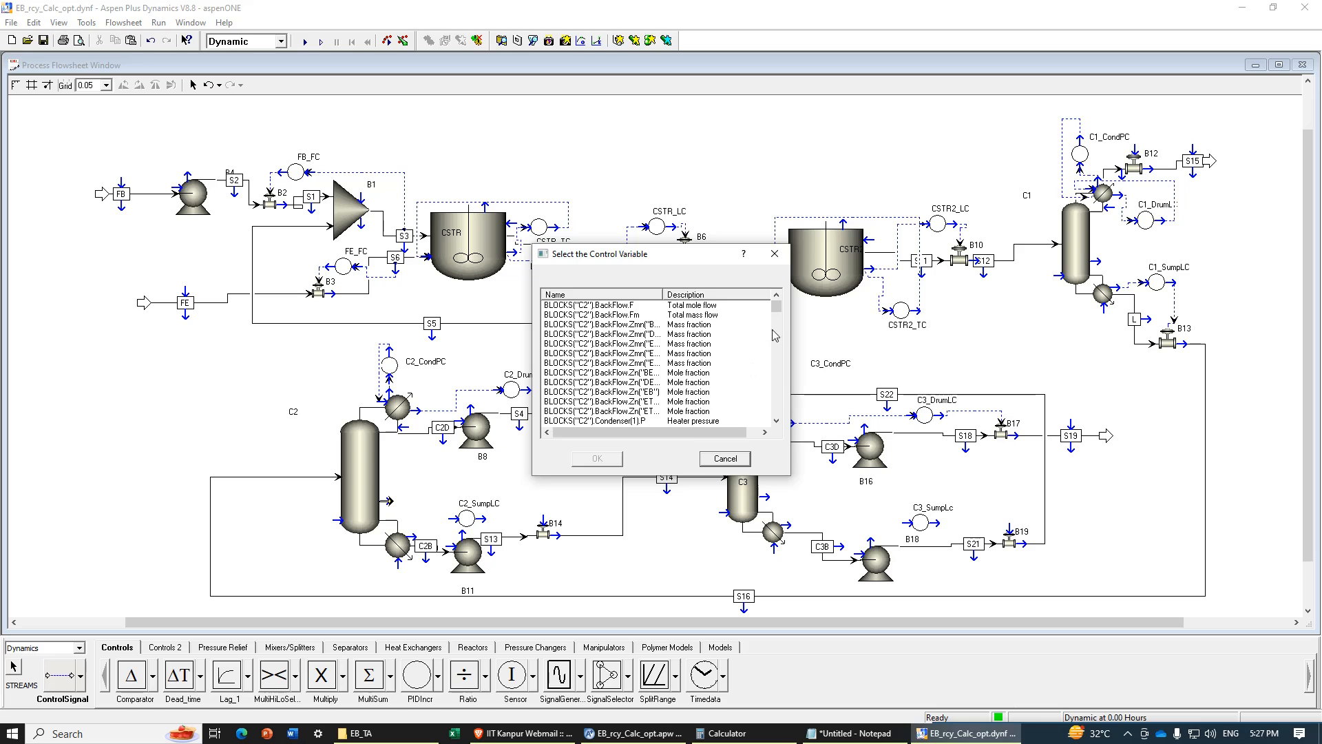
pyautogui.moveTo(776, 308); pyautogui.dragTo(777, 408)
pyautogui.click(597, 421)
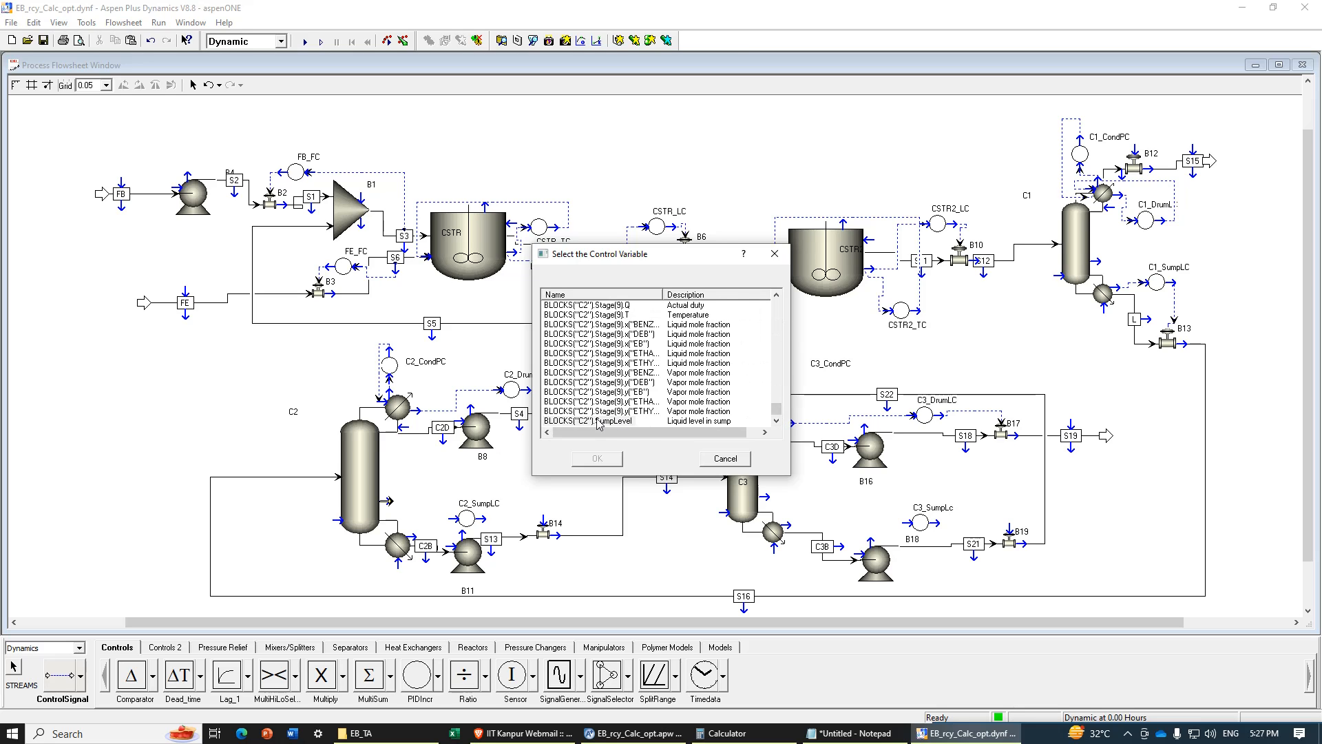
pyautogui.click(597, 458)
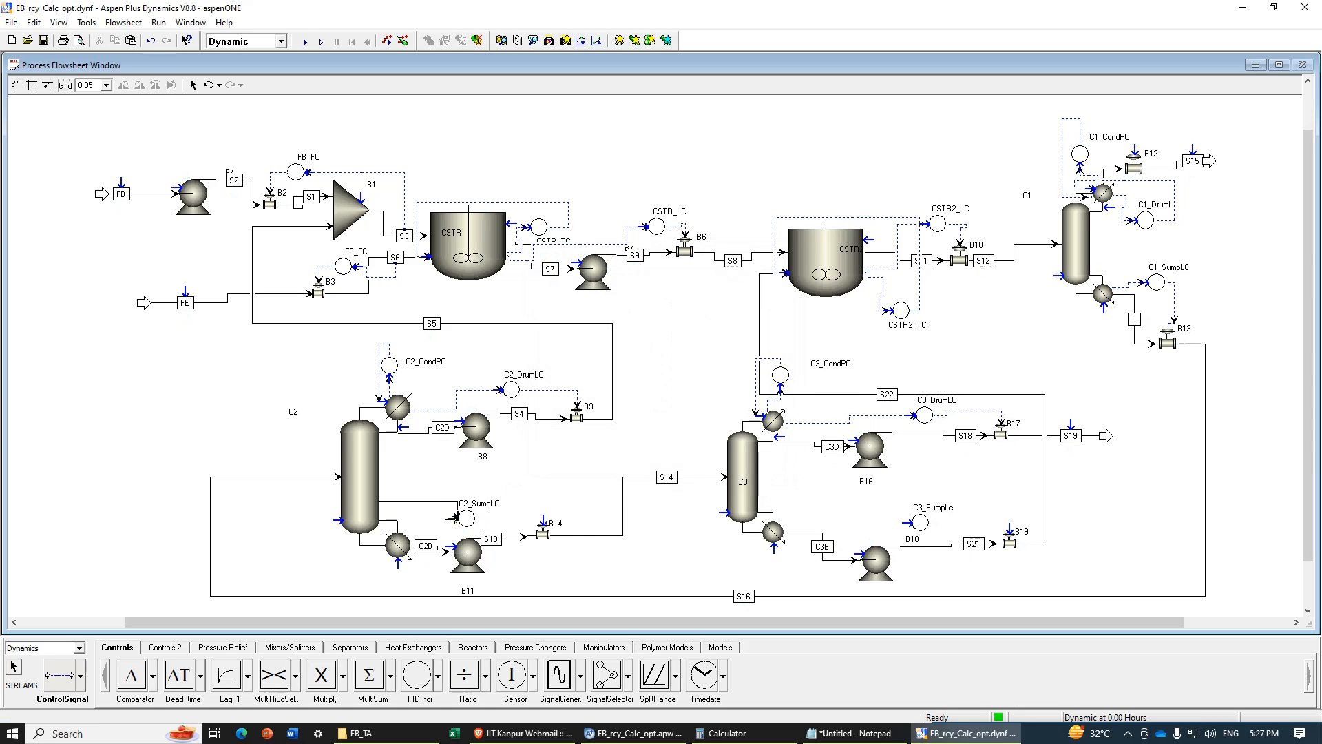
pyautogui.click(456, 518)
pyautogui.click(580, 306)
pyautogui.click(596, 458)
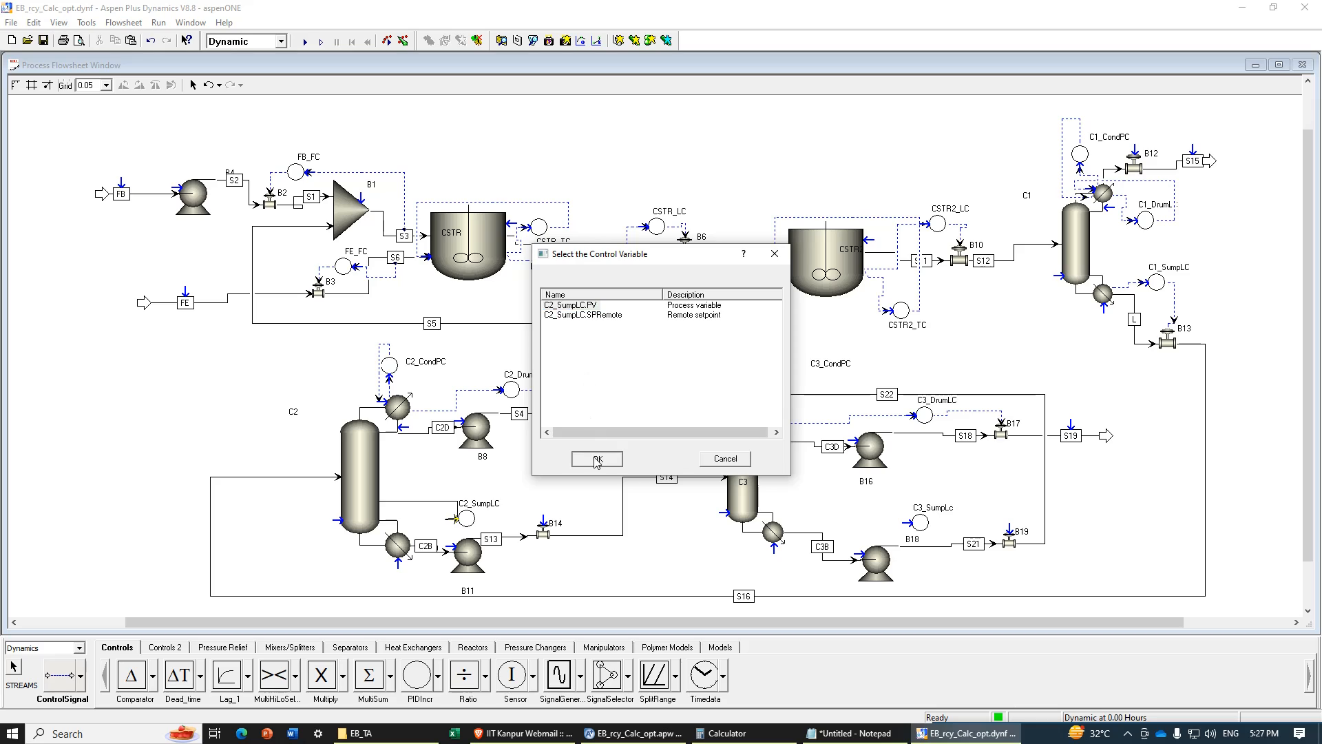
# Step: Wire the controller output (OP) of C2_SumpLC to valve B14
pyautogui.click(482, 518)
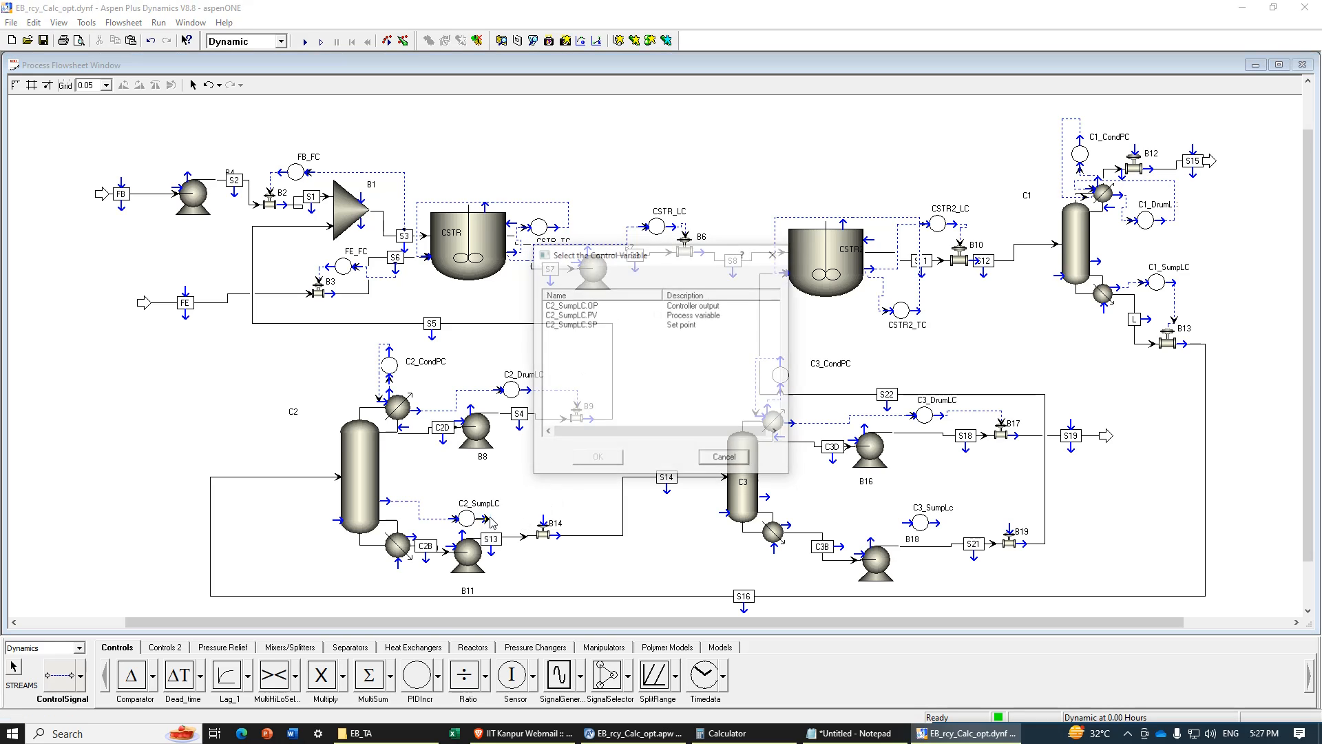
pyautogui.click(570, 305)
pyautogui.click(596, 458)
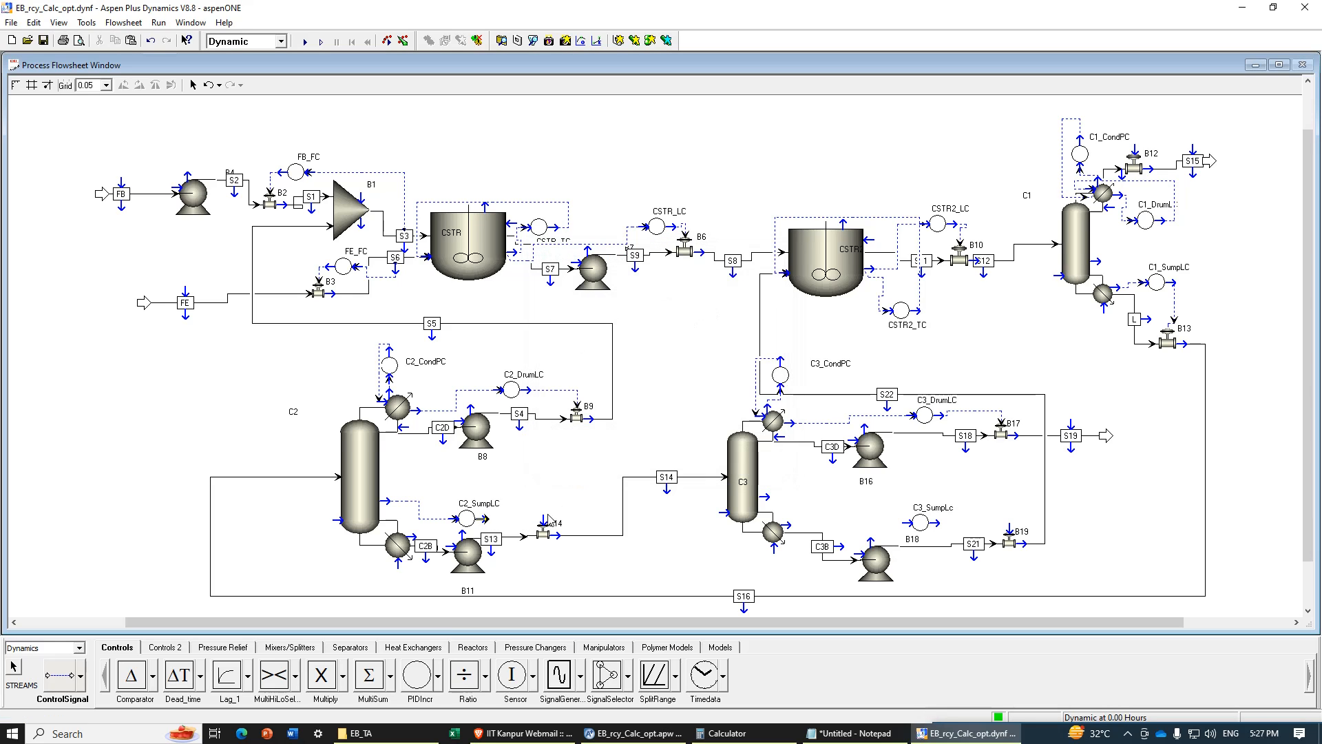
pyautogui.click(544, 517)
# Step: Connect column C3's SumpLevel to the process variable (PV) of C3_SumpLc
pyautogui.click(766, 496)
pyautogui.moveTo(774, 308); pyautogui.dragTo(777, 412)
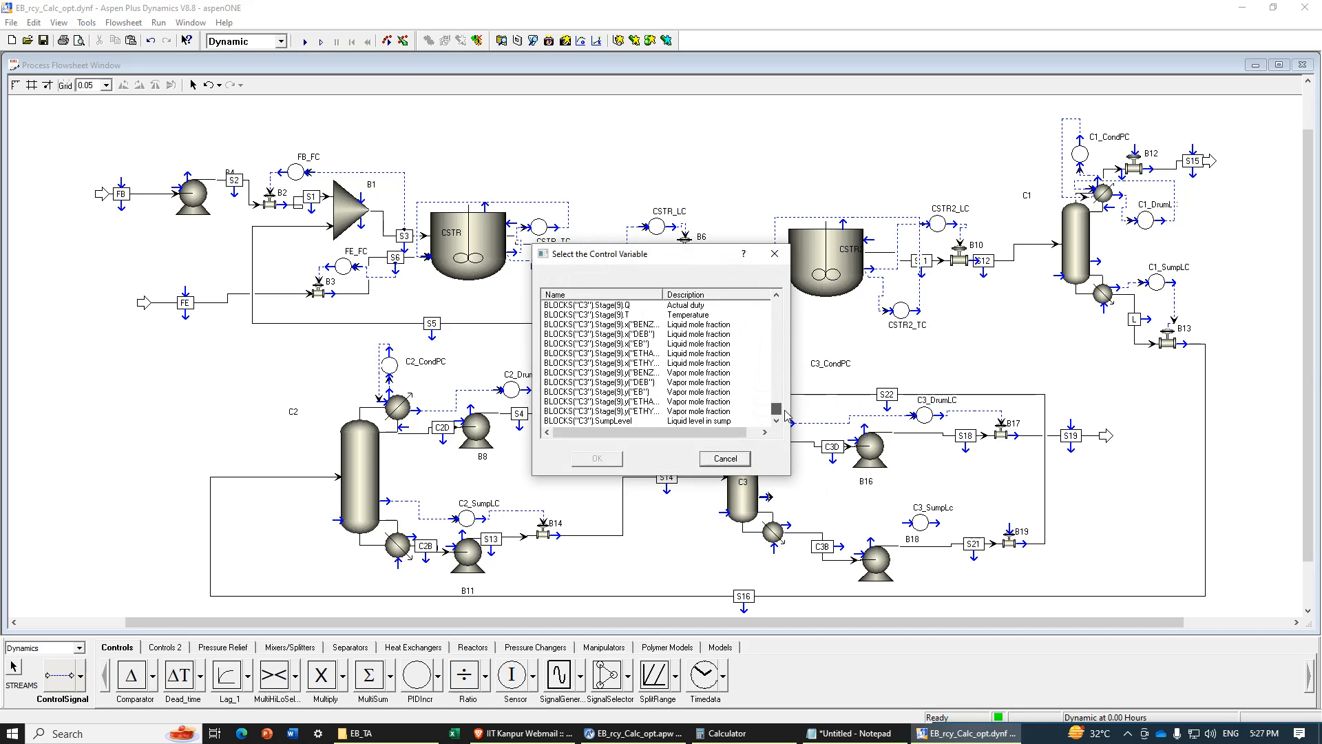
pyautogui.click(620, 421)
pyautogui.click(615, 458)
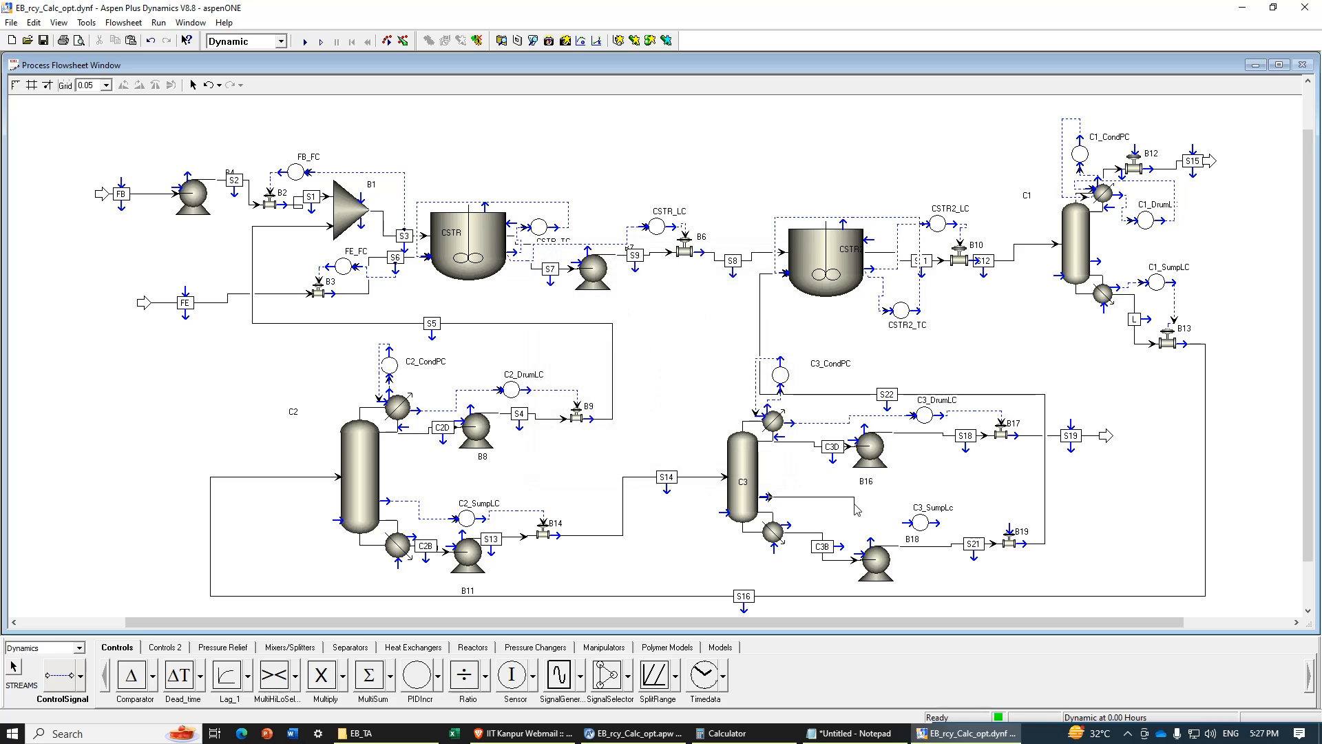
pyautogui.click(903, 521)
pyautogui.click(571, 305)
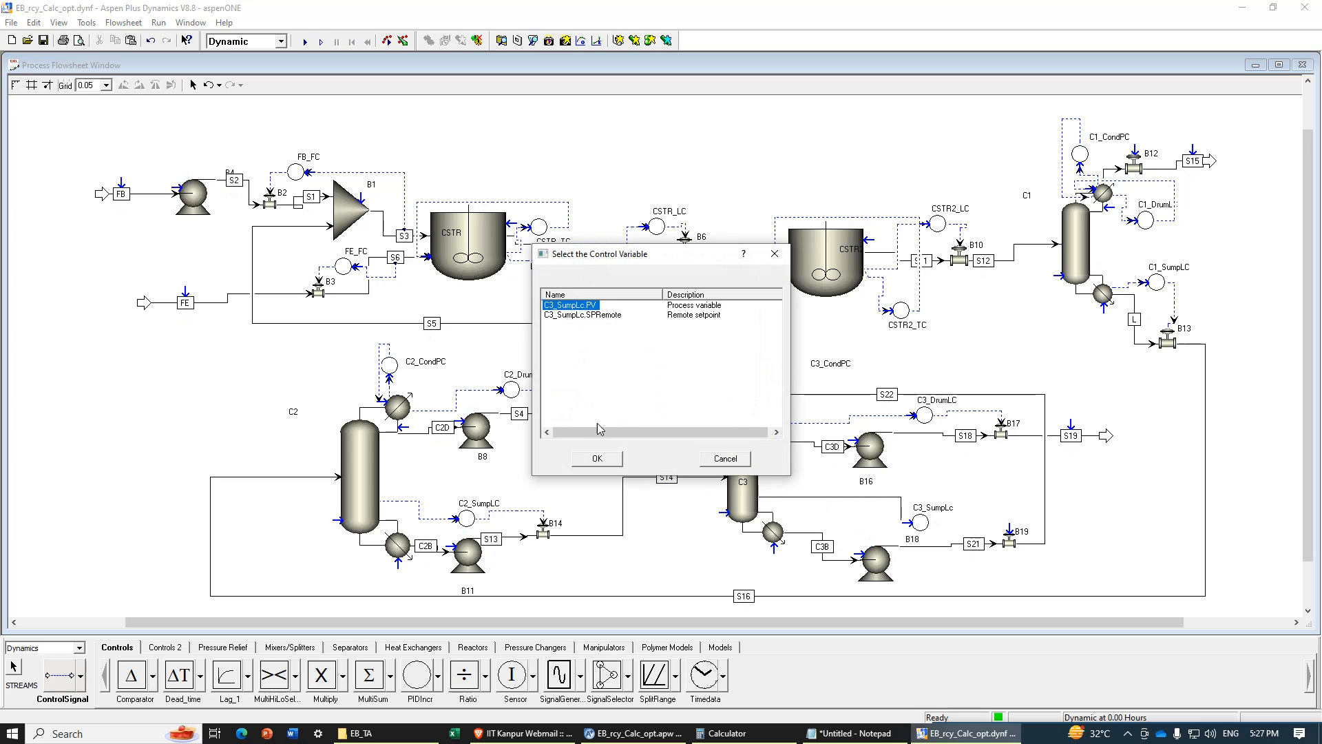
pyautogui.click(596, 458)
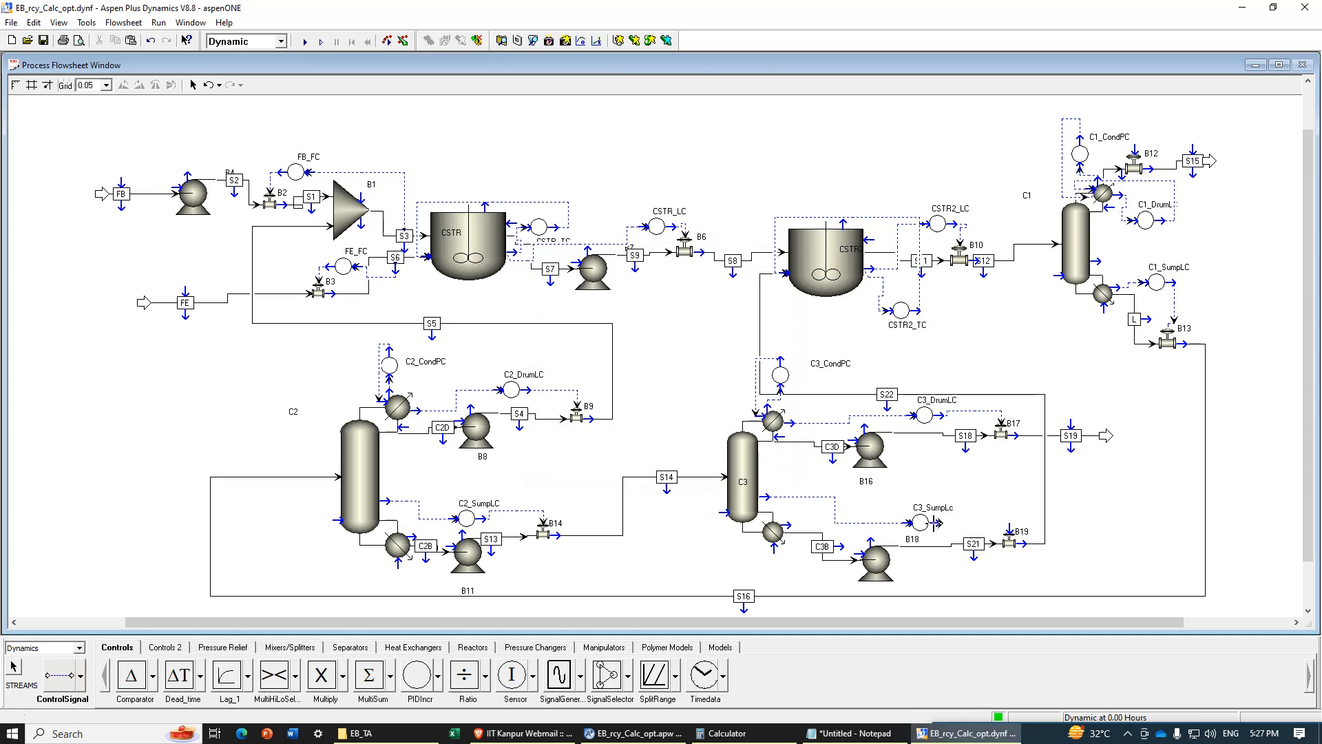
# Step: Wire the controller output (OP) of C3_SumpLc to valve B19 and leave signal-drawing mode
pyautogui.click(938, 524)
pyautogui.click(570, 305)
pyautogui.click(597, 459)
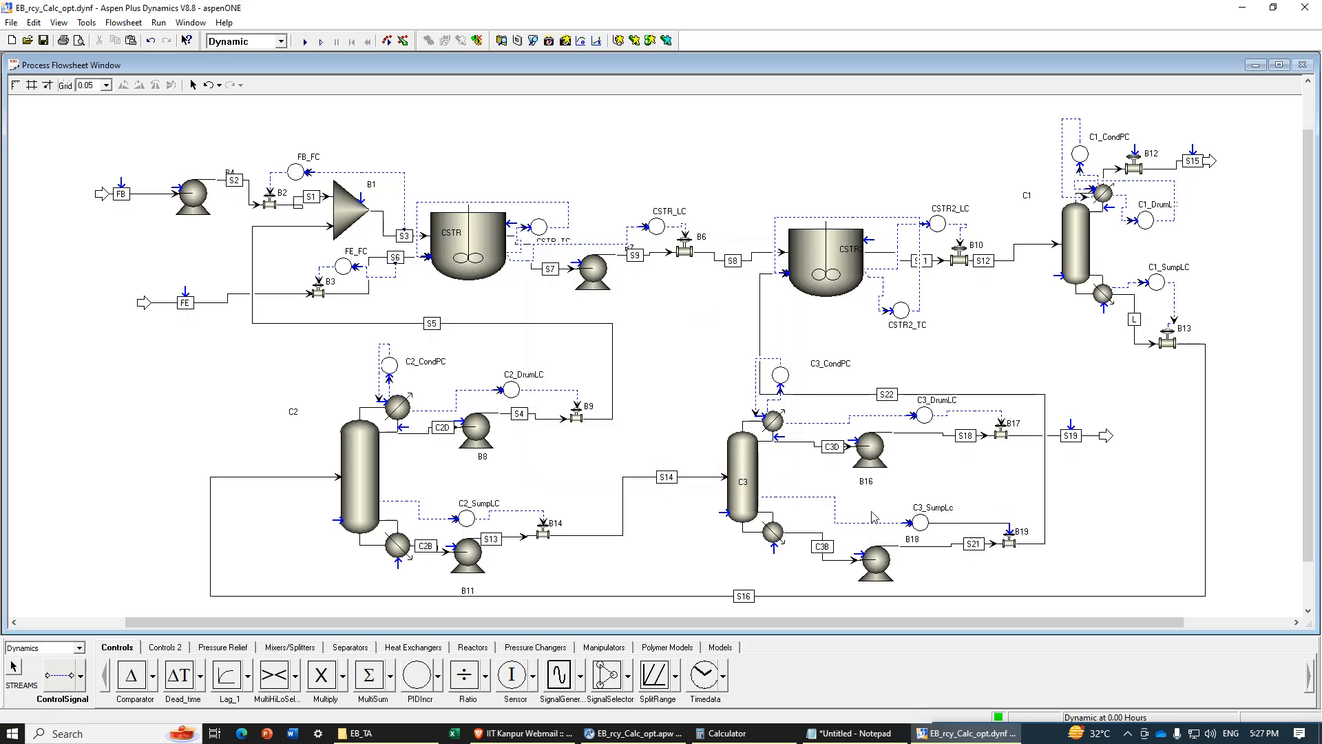
pyautogui.press('Escape')
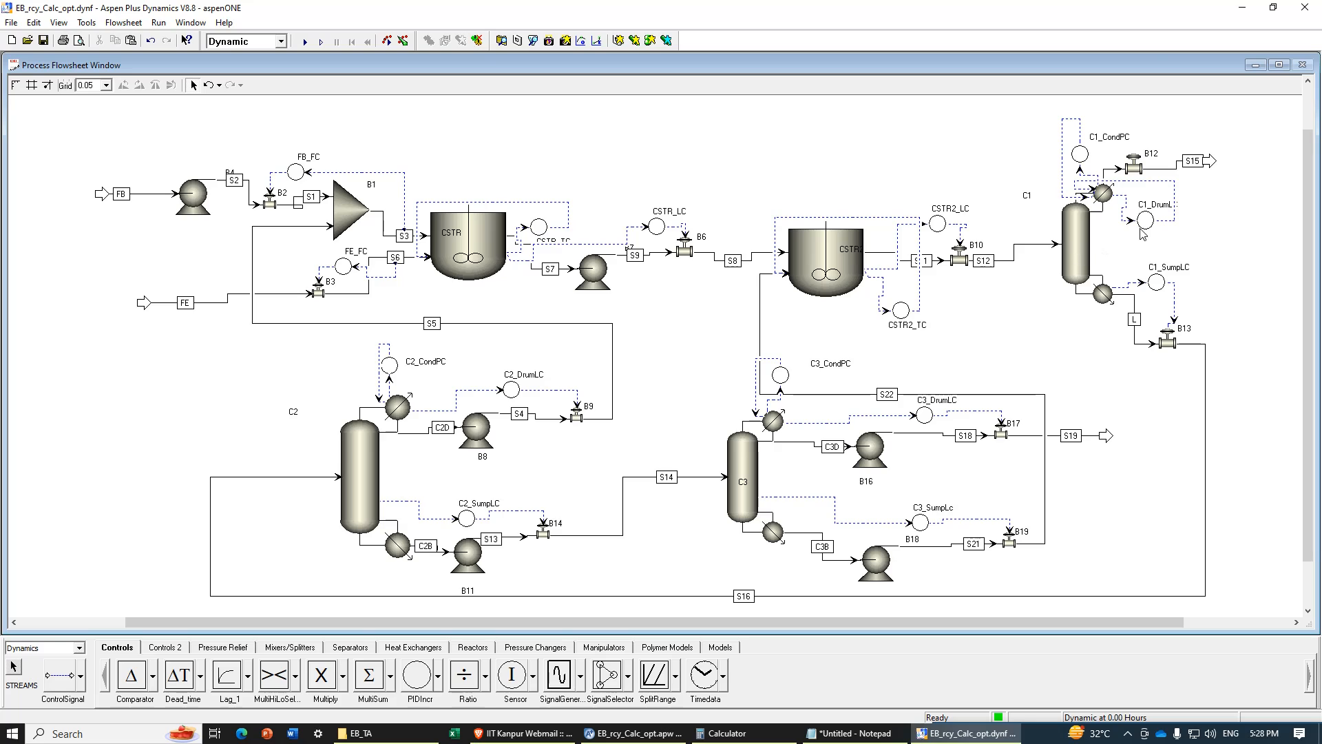
# Step: Shift the S15 product outlet, valve B12 and its label farther from column C1 to make room on the vapor line
pyautogui.moveTo(1211, 157); pyautogui.dragTo(1236, 158)
pyautogui.click(1201, 161)
pyautogui.moveTo(1133, 172); pyautogui.dragTo(1161, 172)
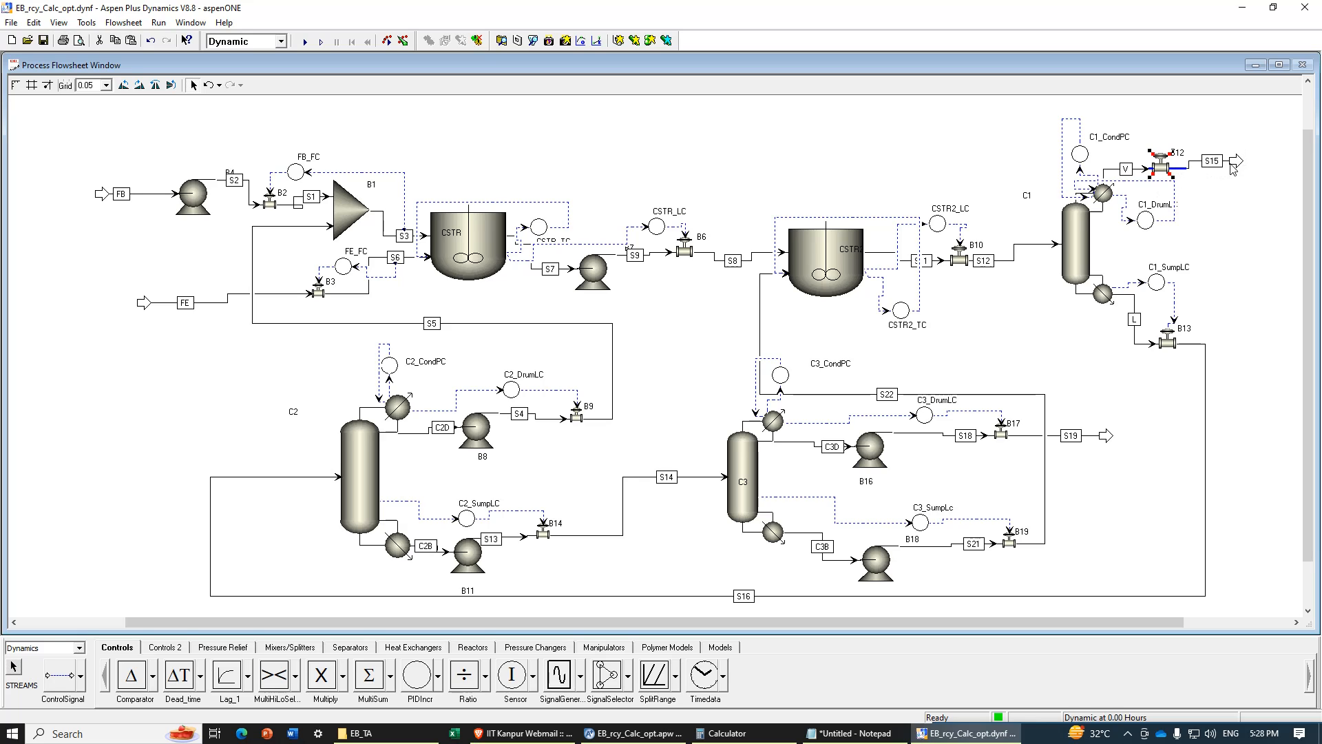
pyautogui.moveTo(1230, 165); pyautogui.dragTo(1244, 164)
pyautogui.moveTo(1161, 167); pyautogui.dragTo(1169, 168)
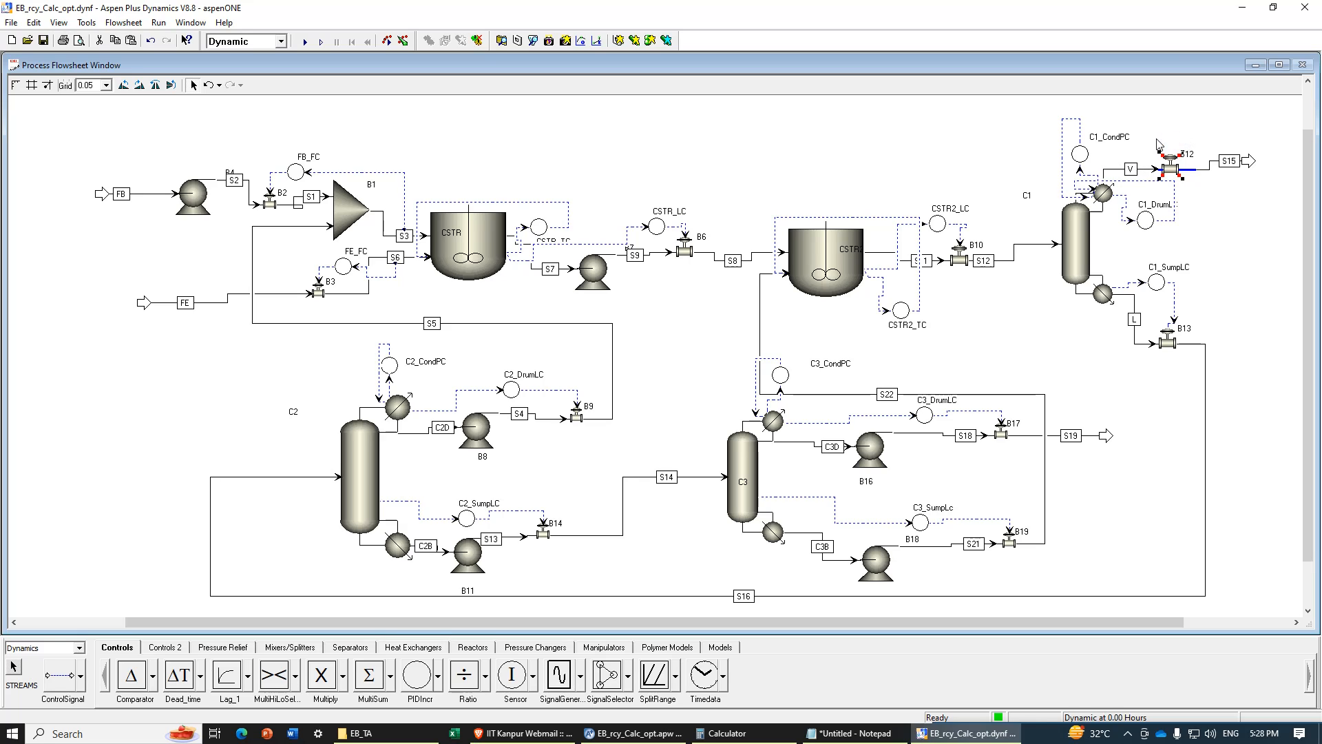
pyautogui.click(1189, 153)
# Step: Place a PIDIncr controller above stream V near valve B12 and rename it as C1_TOPTC
pyautogui.click(418, 676)
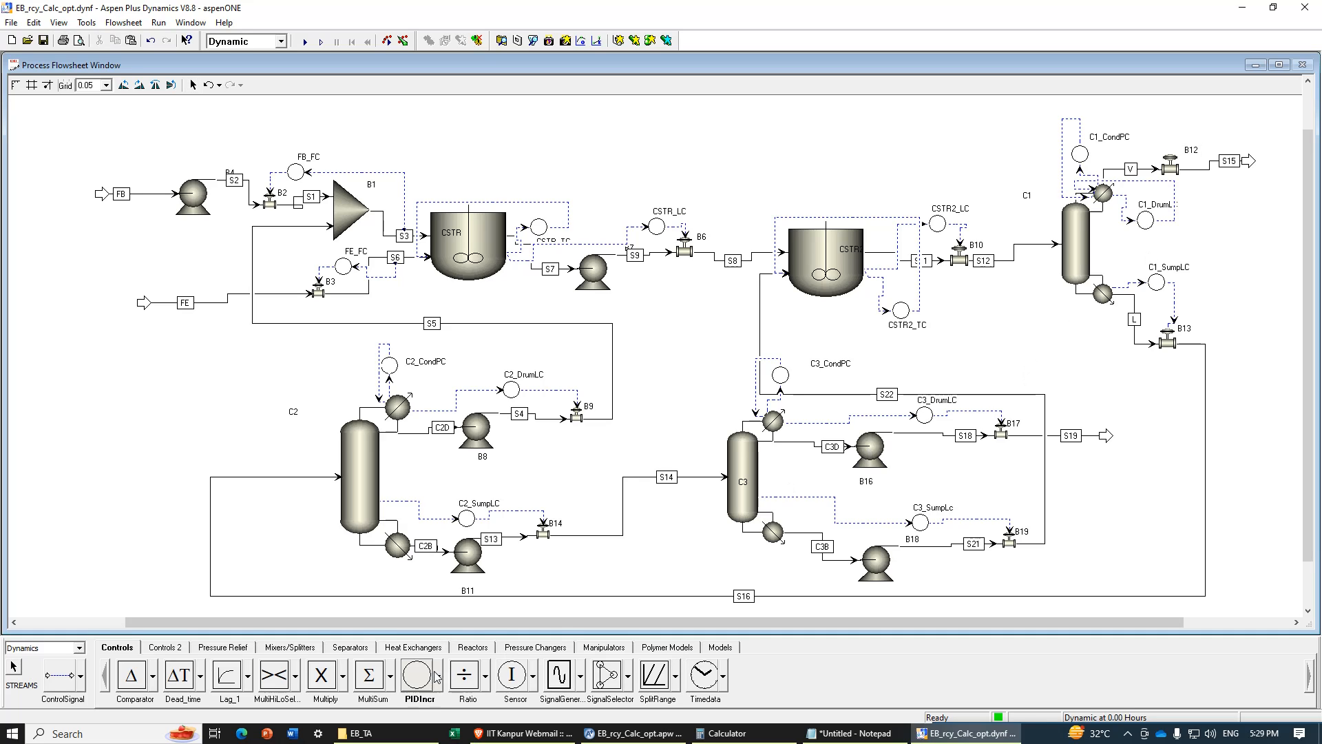
pyautogui.rightClick(1215, 253)
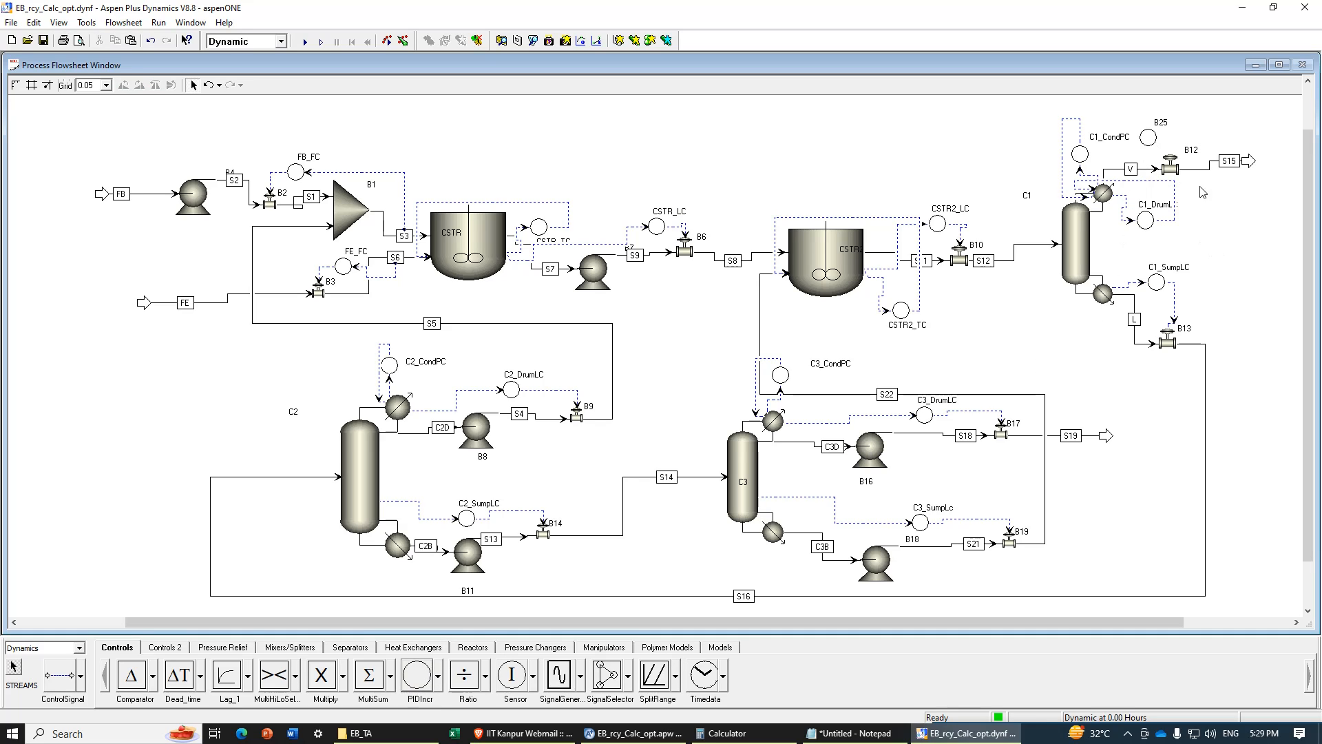
pyautogui.click(1149, 136)
pyautogui.click(1164, 127)
pyautogui.hotkey('ctrl', 'm')
pyautogui.write('C1')
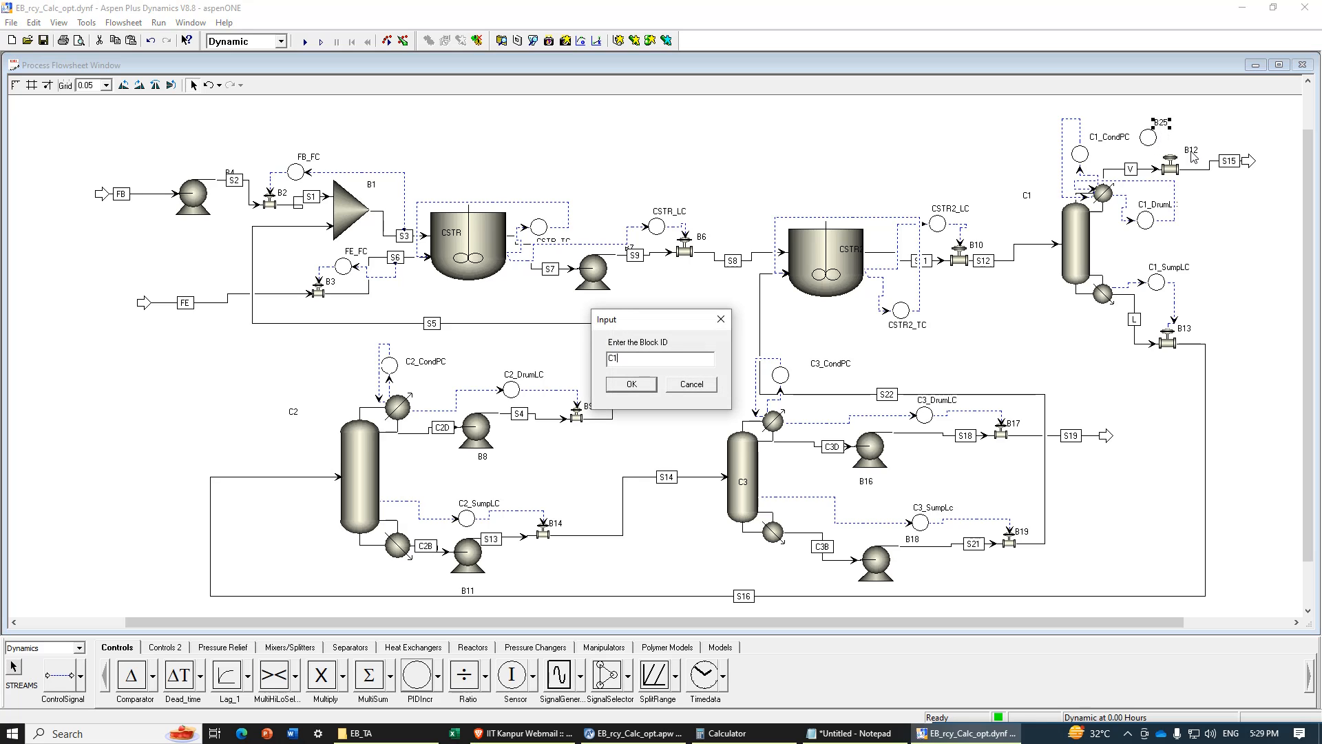
pyautogui.write('_TOPTC')
pyautogui.click(634, 386)
# Step: Connect column C1's condenser temperature, Condenser(1).T, to the process variable (PV) of C1_TOPTC
pyautogui.click(61, 675)
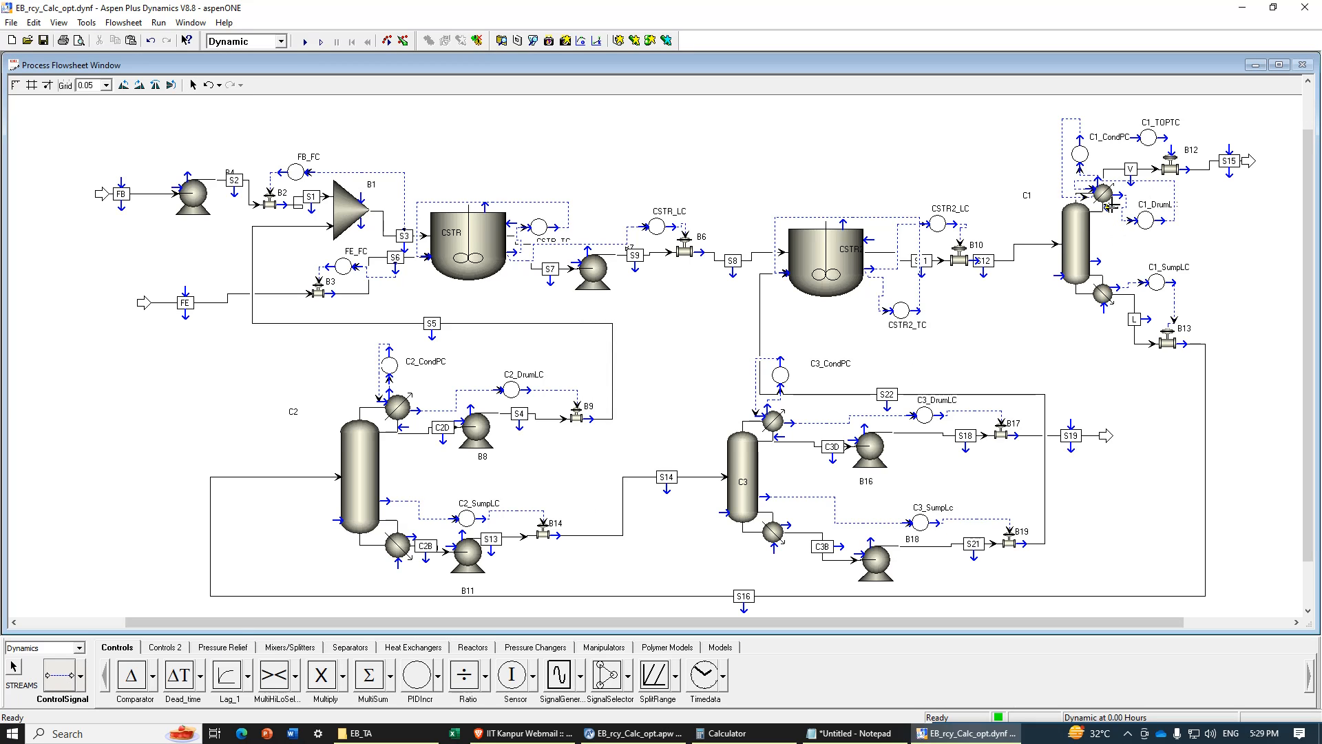
pyautogui.click(1117, 195)
pyautogui.scroll(-3, 648, 349)
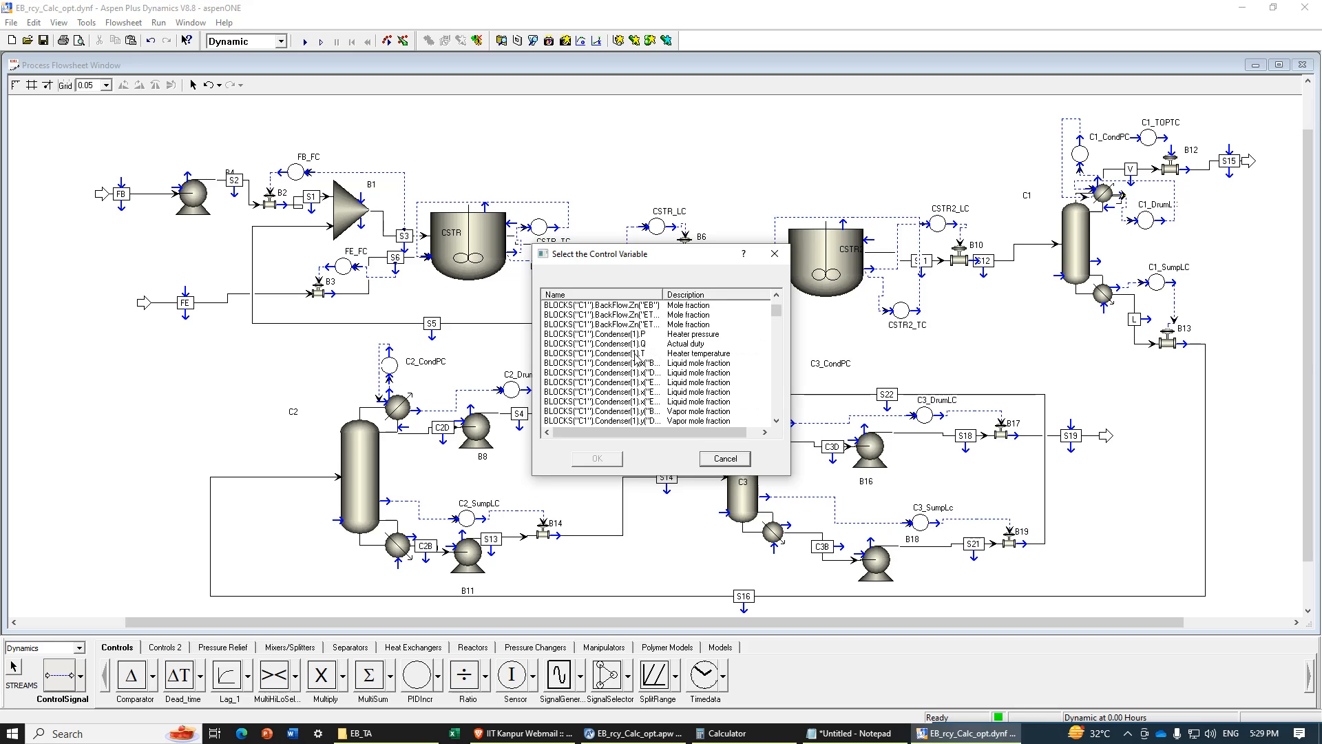
pyautogui.click(635, 353)
pyautogui.click(598, 459)
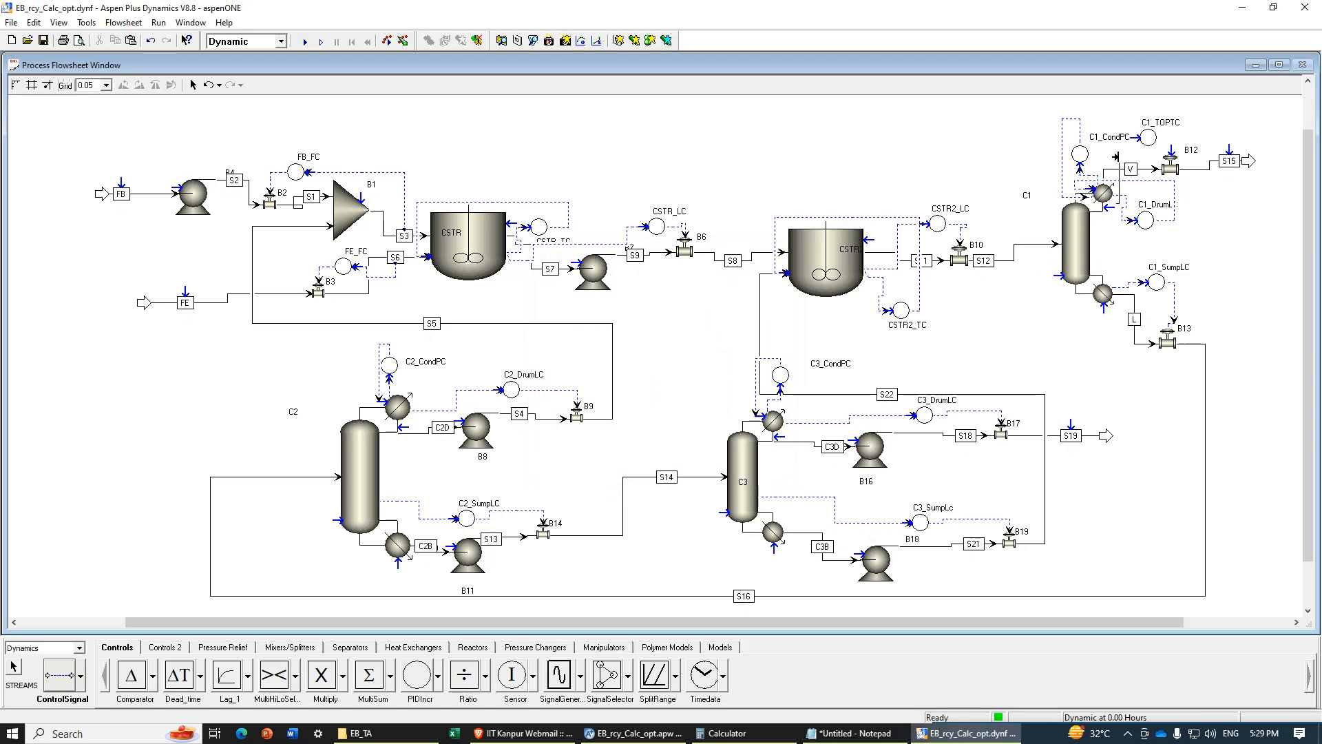
pyautogui.click(1148, 137)
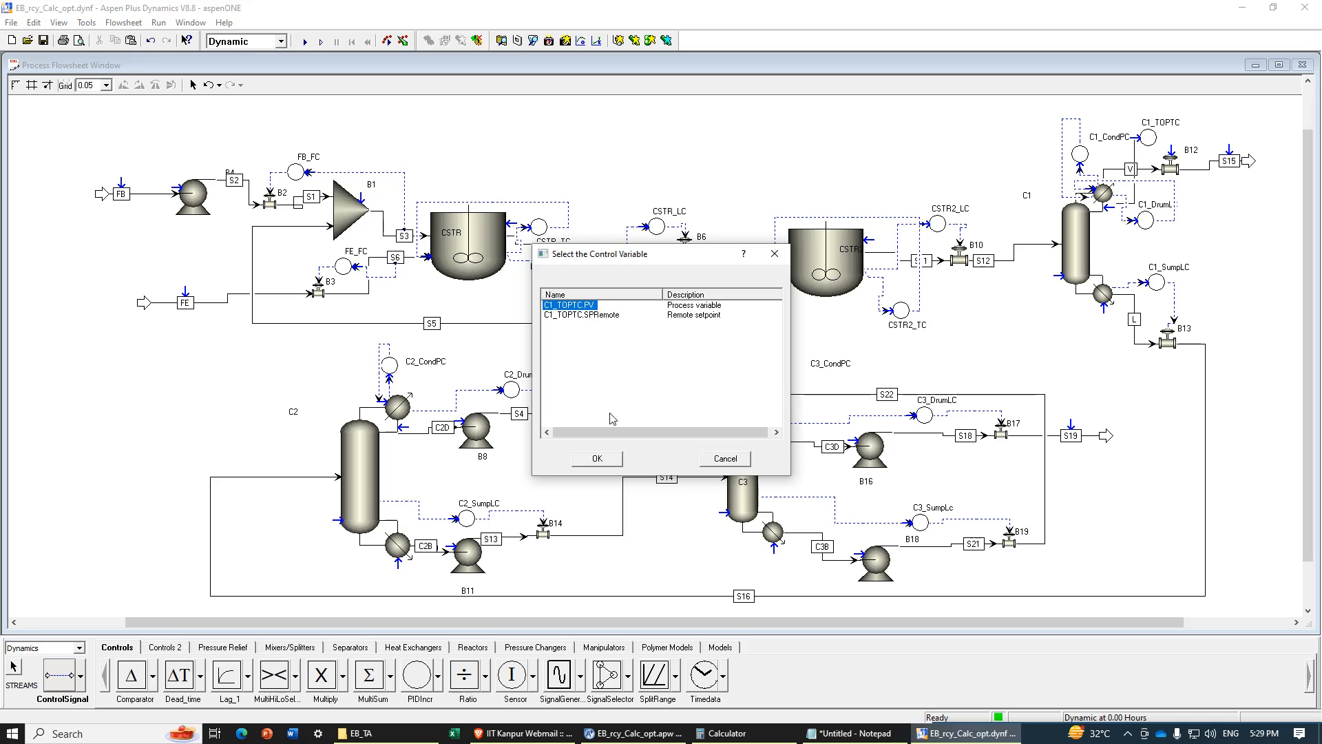
pyautogui.click(610, 460)
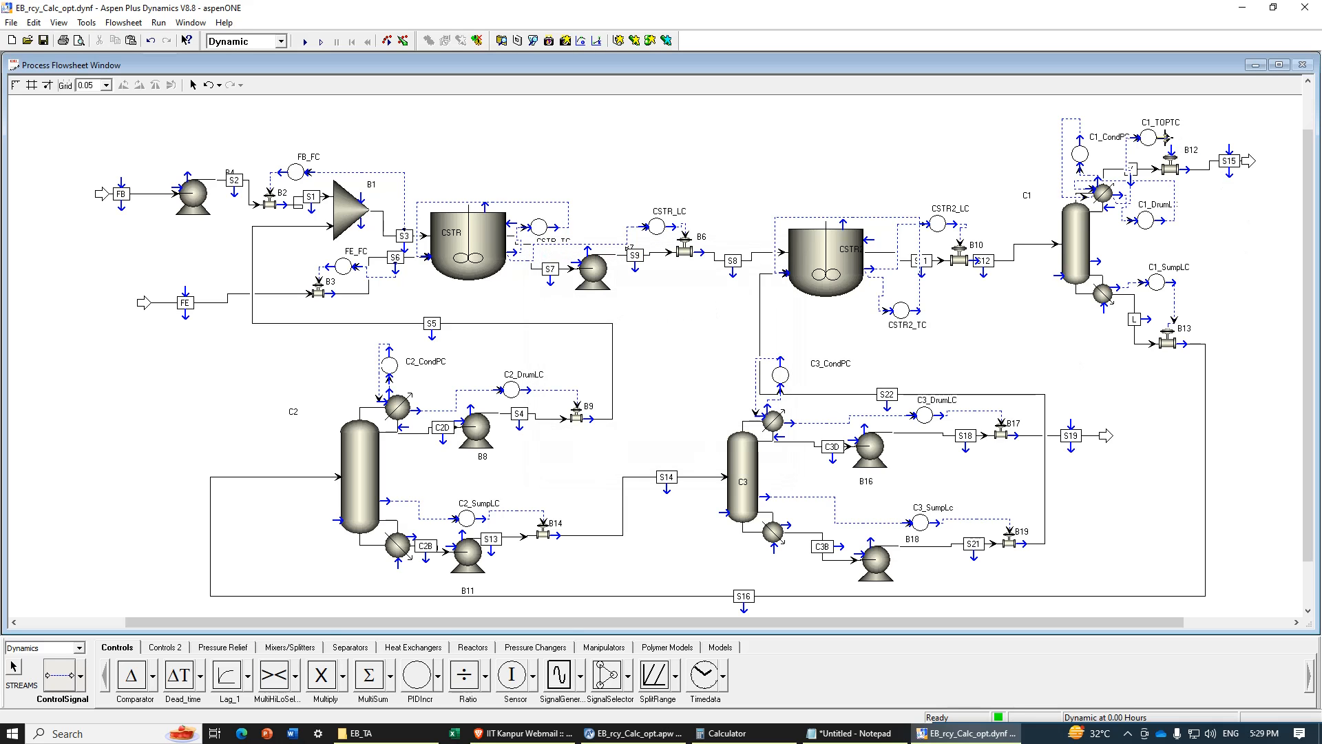
# Step: Wire the controller output (OP) of C1_TOPTC to valve B12 and leave signal-drawing mode
pyautogui.click(1167, 137)
pyautogui.click(589, 305)
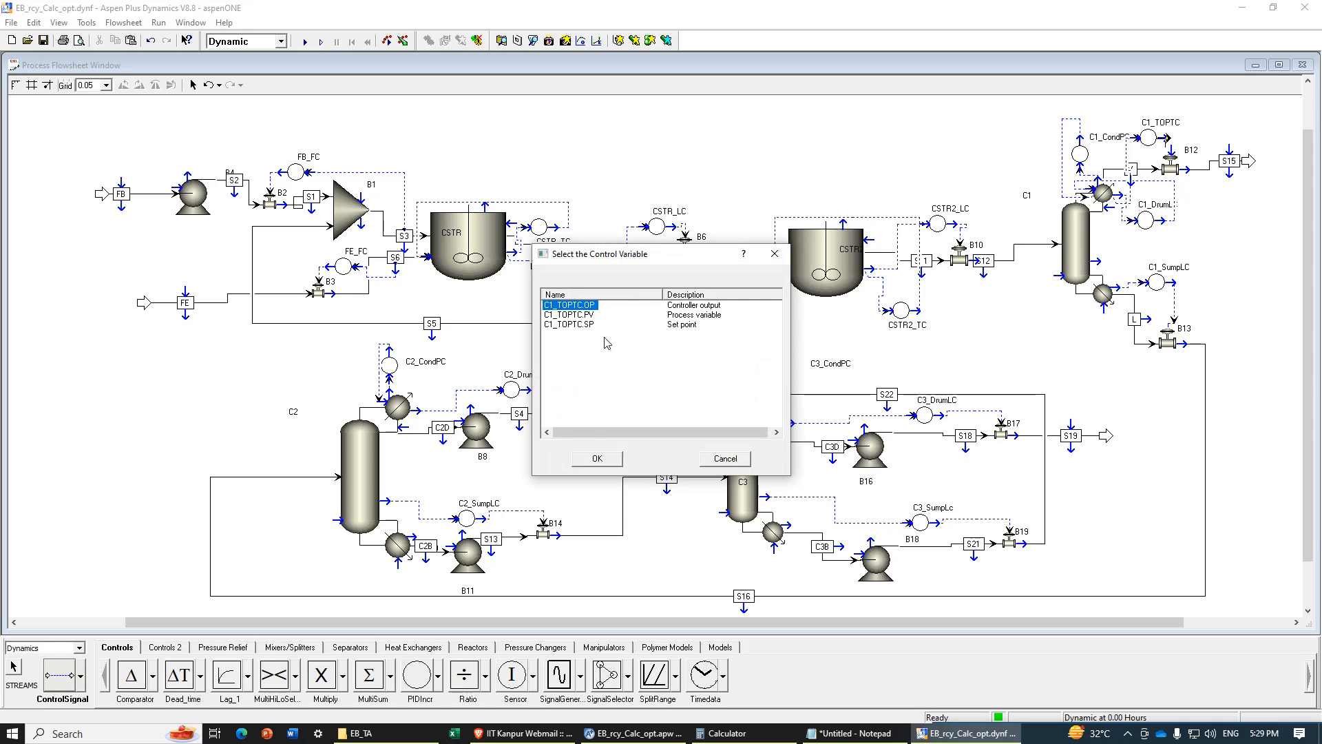
pyautogui.click(598, 459)
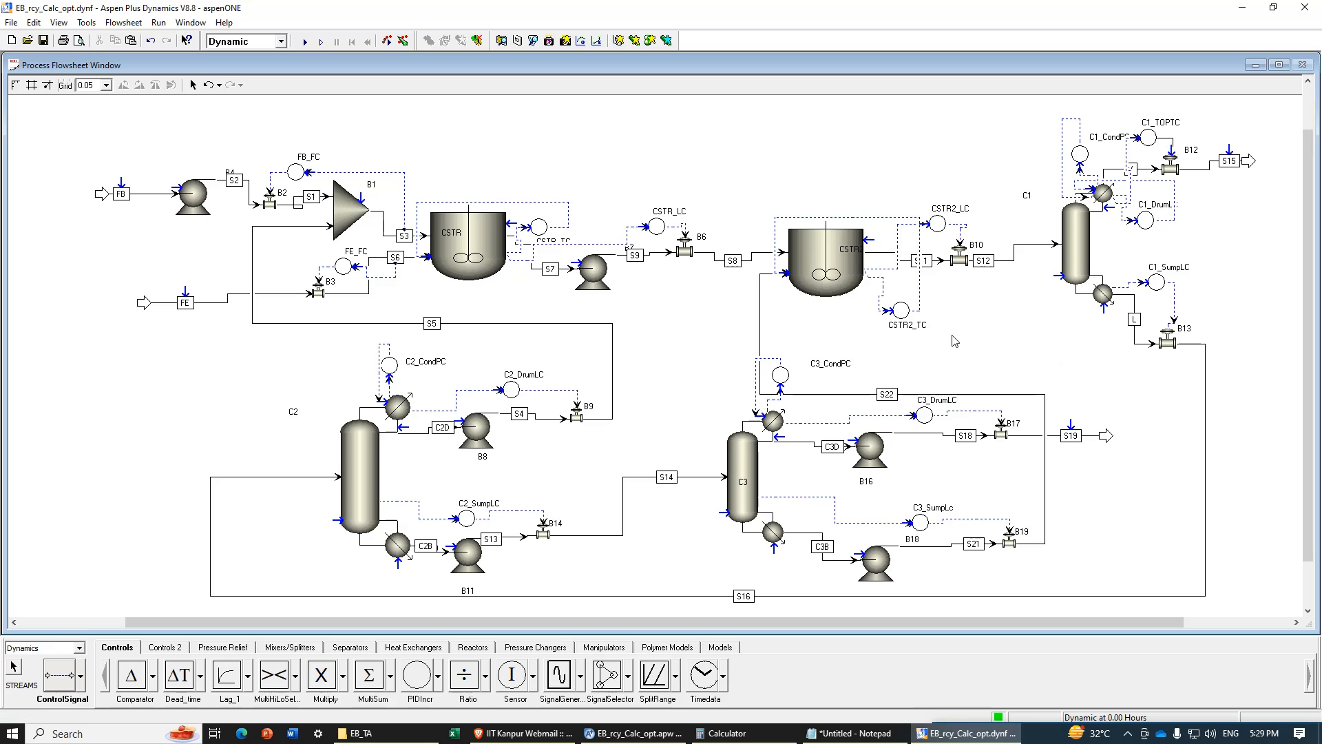
pyautogui.press('Escape')
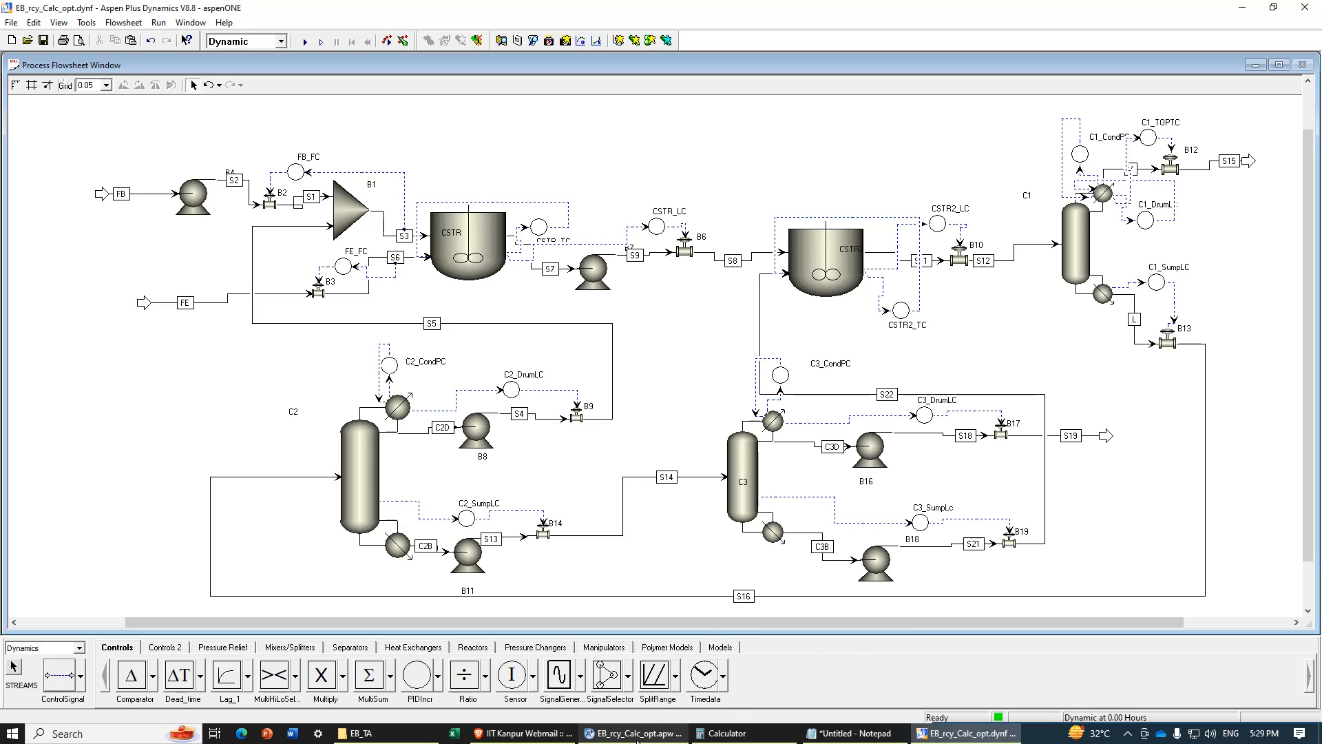
# Step: Switch to the Aspen Plus file EB_rcy_Calc_opt.apw and plot column C1's liquid mole composition profiles for all components
pyautogui.moveTo(636, 741)
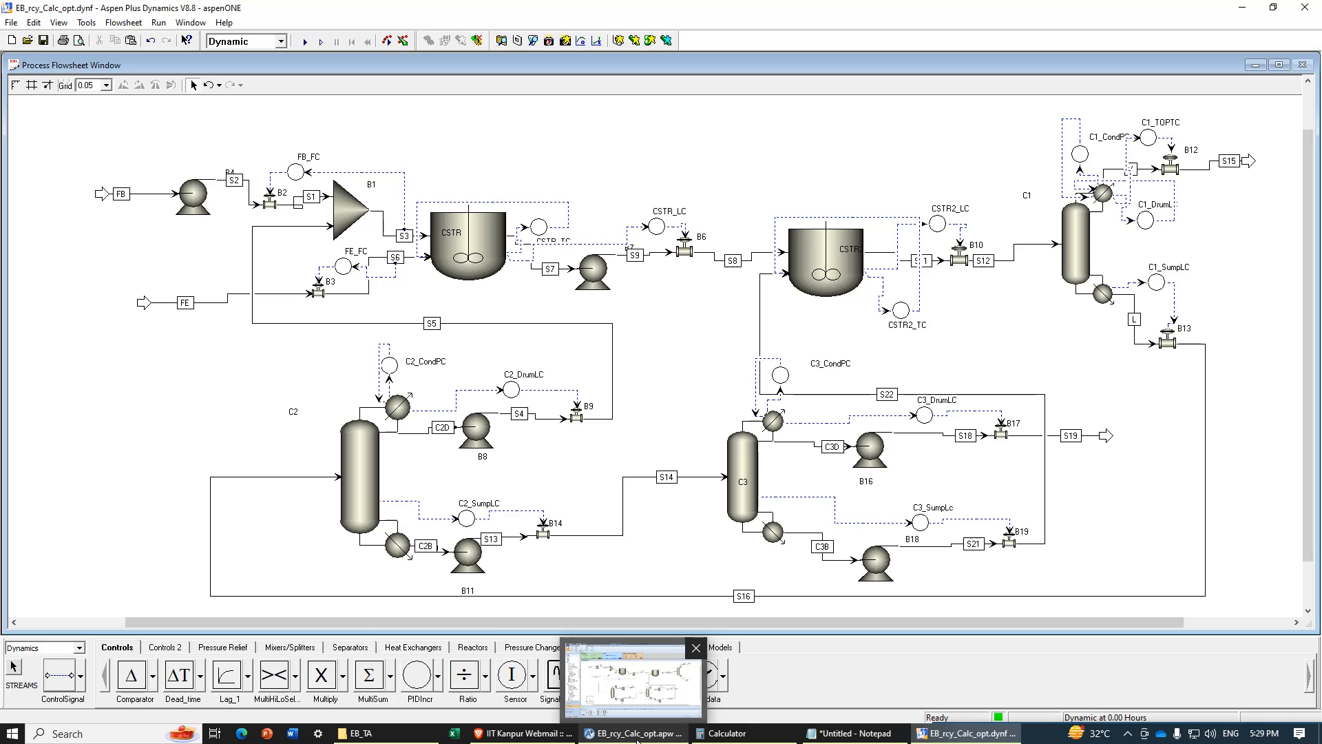
pyautogui.click(634, 733)
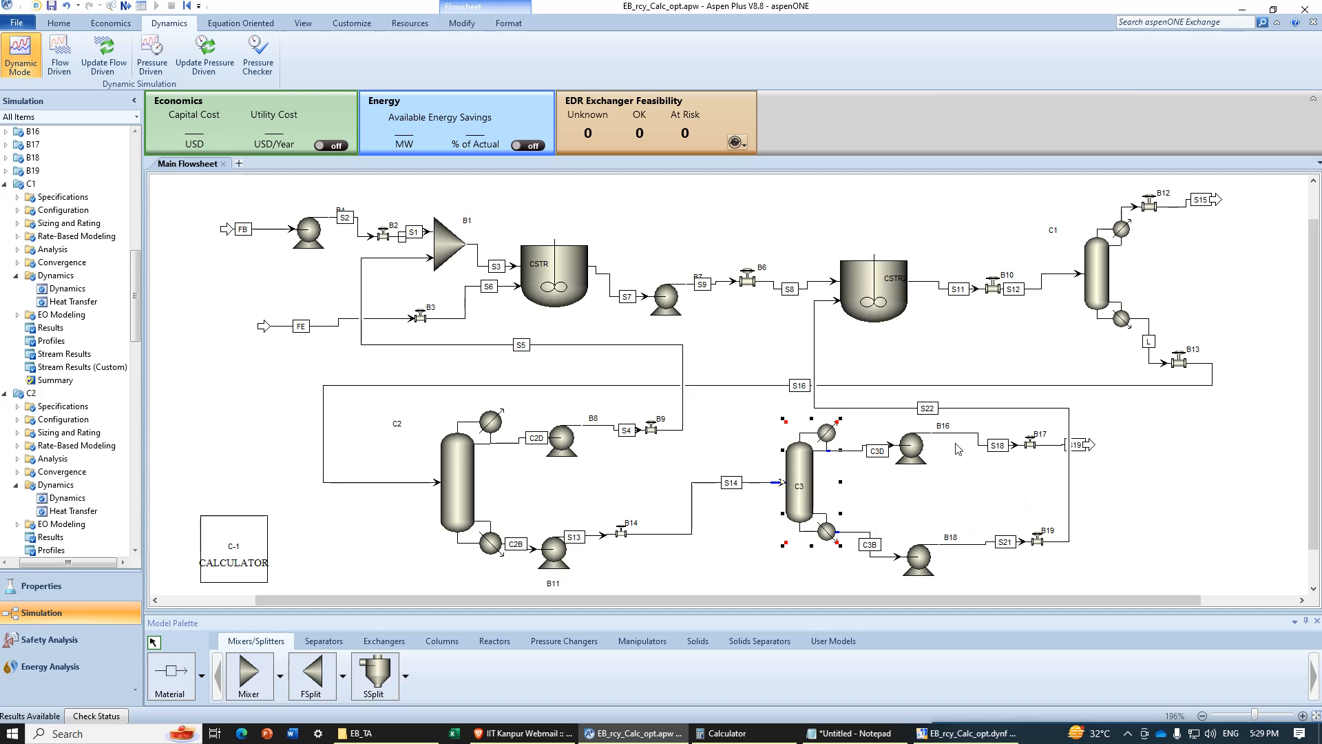
pyautogui.doubleClick(1099, 279)
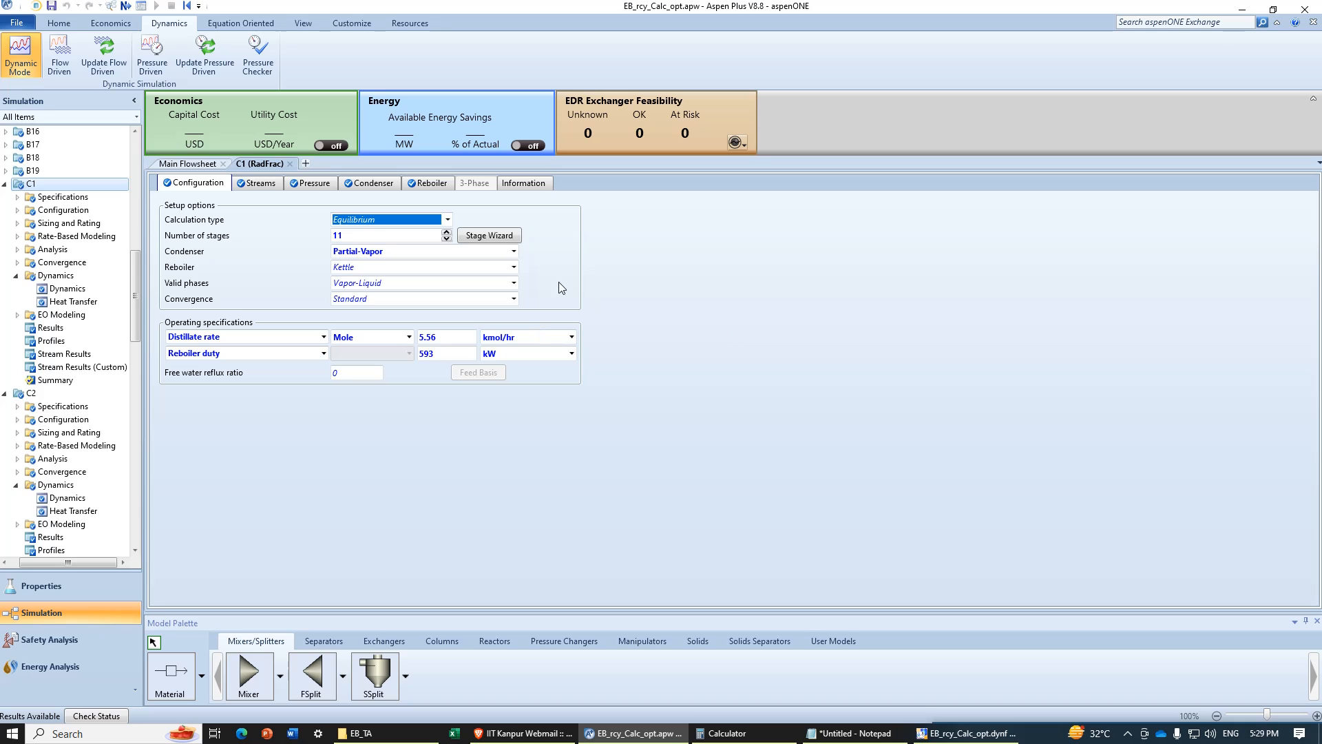
pyautogui.click(61, 26)
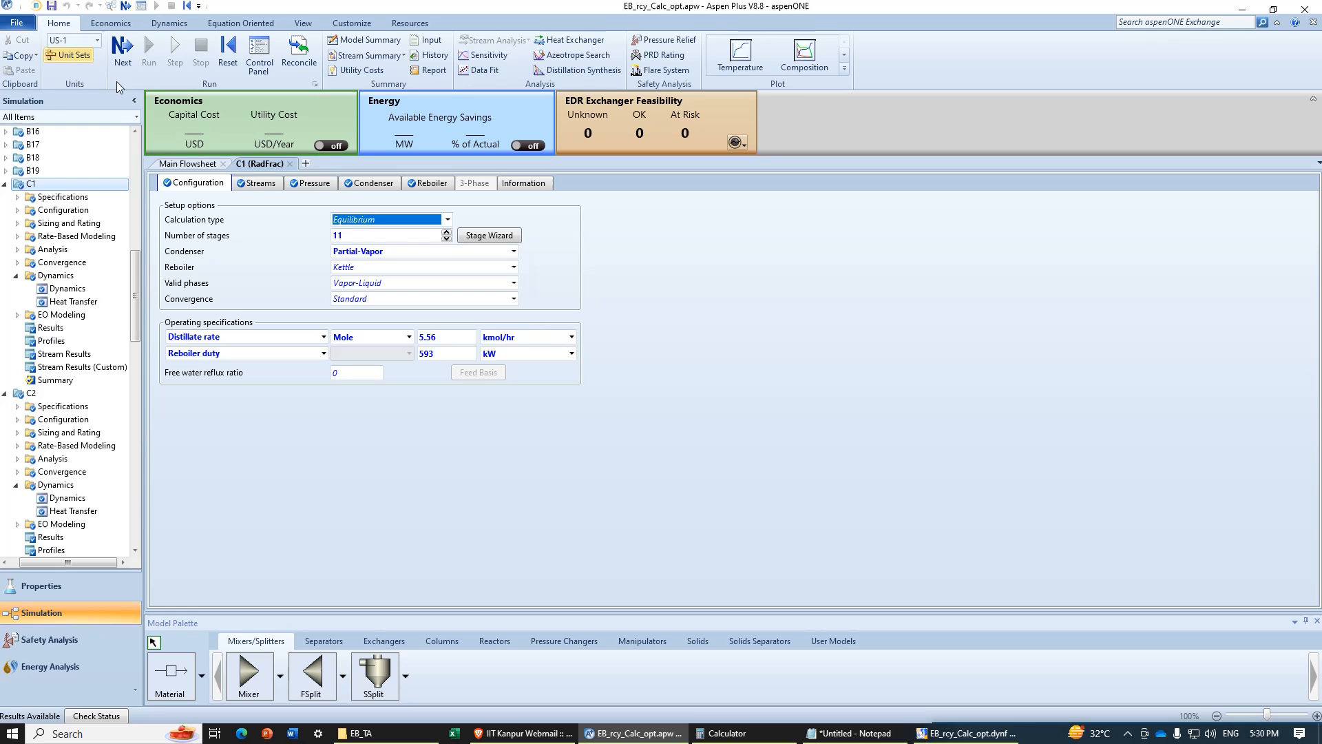
pyautogui.click(804, 66)
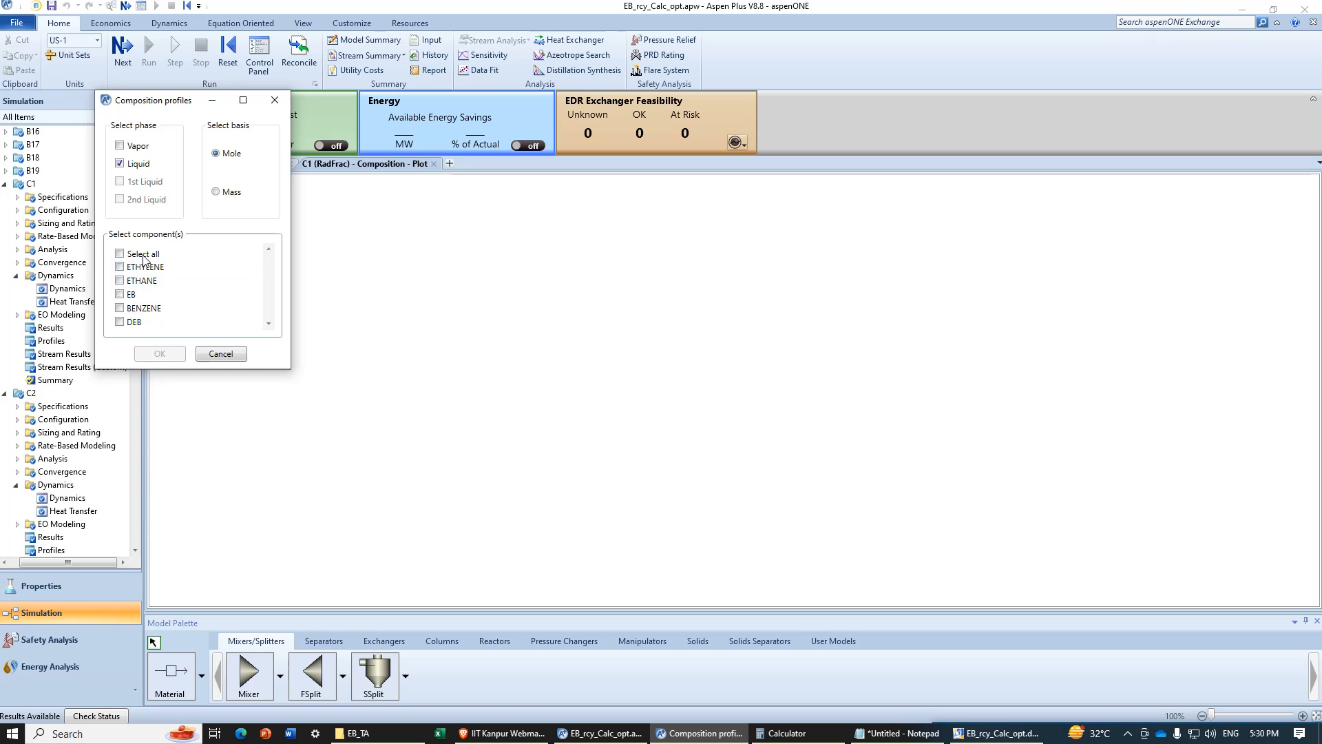
pyautogui.click(143, 256)
pyautogui.click(159, 354)
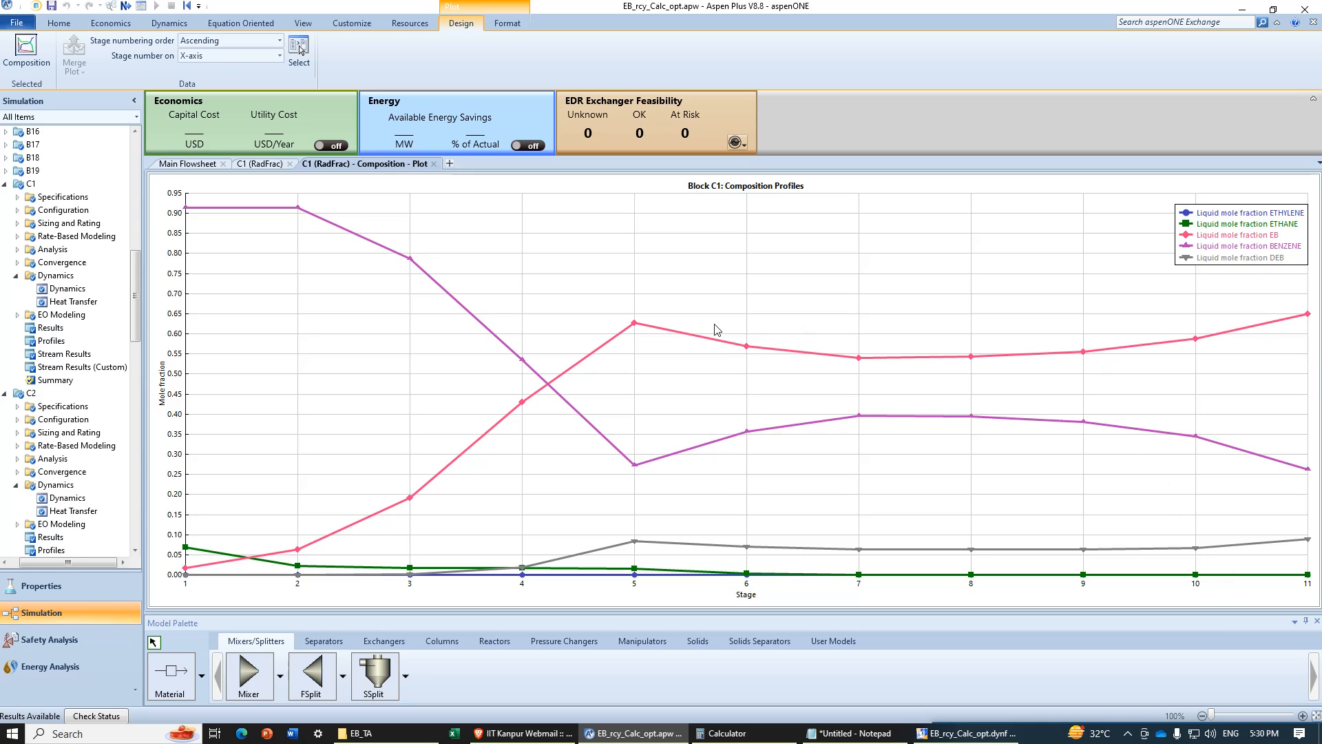
# Step: Plot column C1's temperature profile by stage and switch back to the Aspen Plus Dynamics flowsheet
pyautogui.click(255, 164)
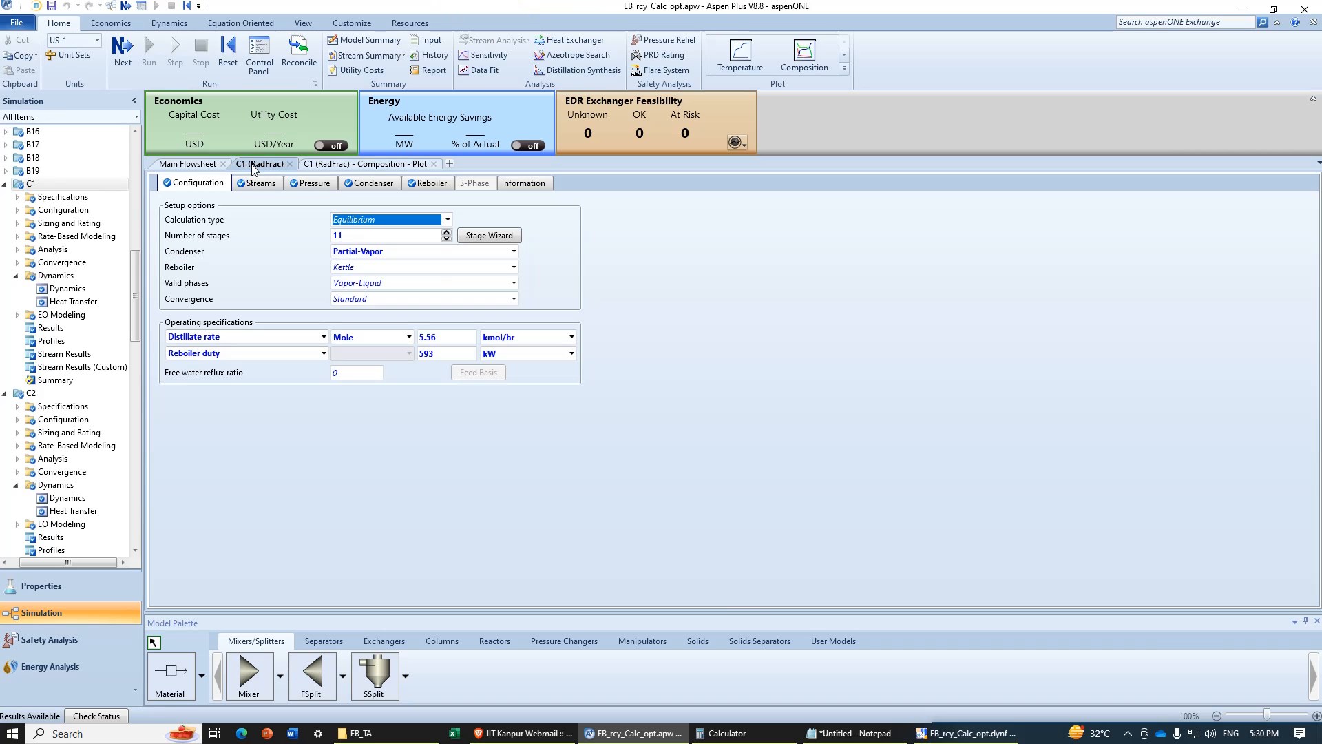
pyautogui.click(741, 57)
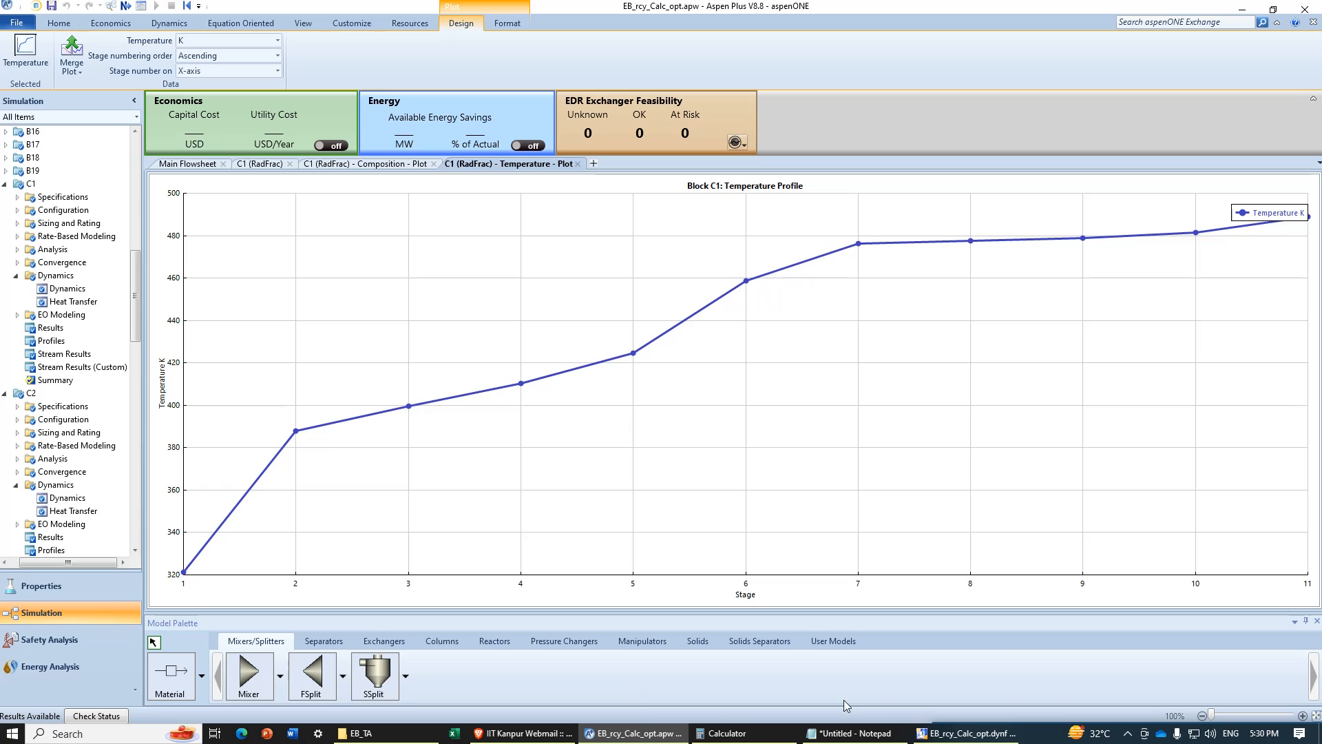
pyautogui.click(969, 737)
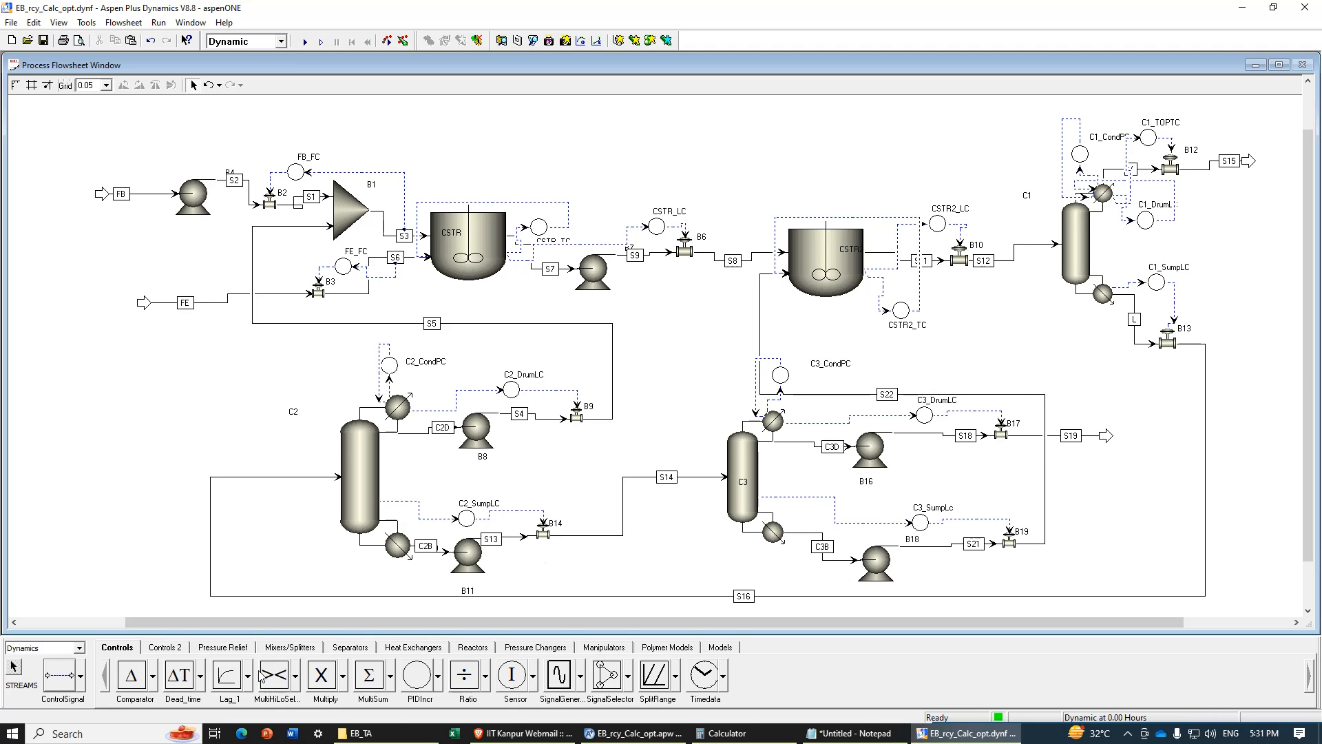
# Step: Place a PIDIncr controller and a Lag_1 block side by side below column C1, near its reboiler
pyautogui.click(434, 682)
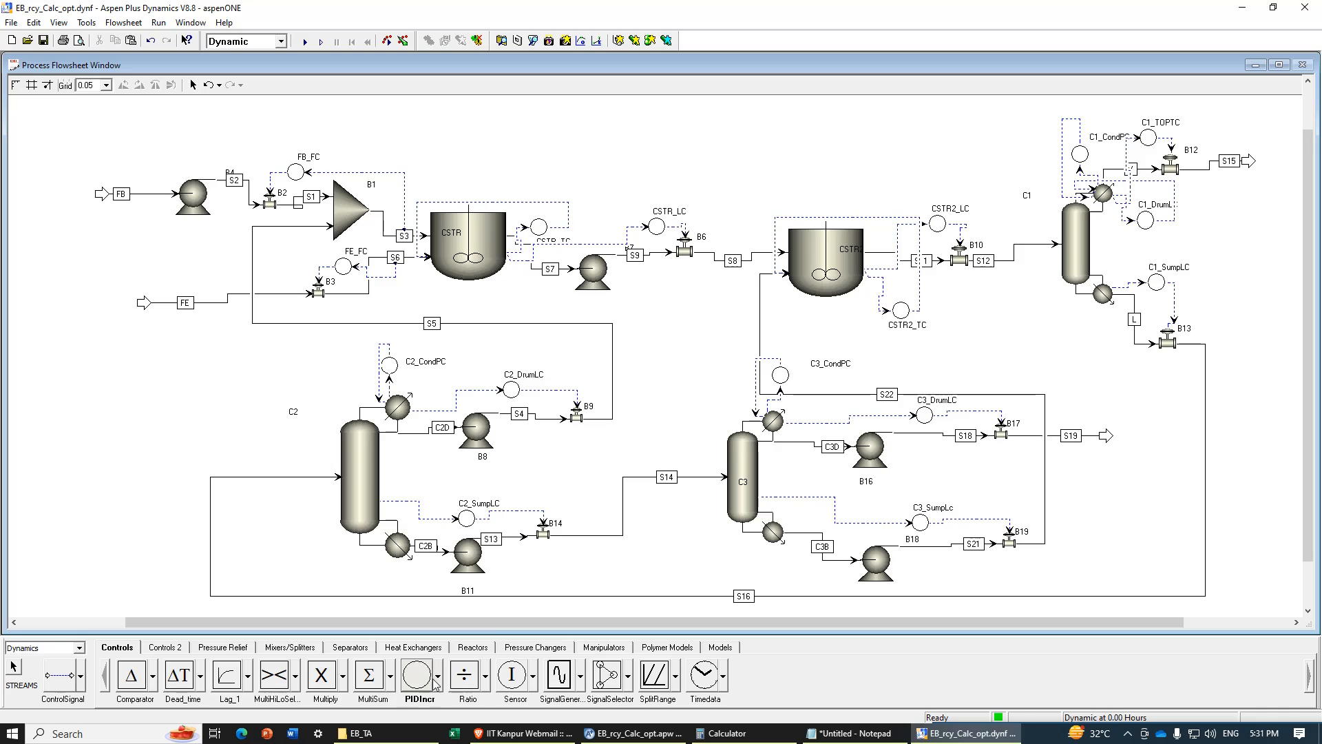
pyautogui.click(1036, 337)
pyautogui.click(227, 676)
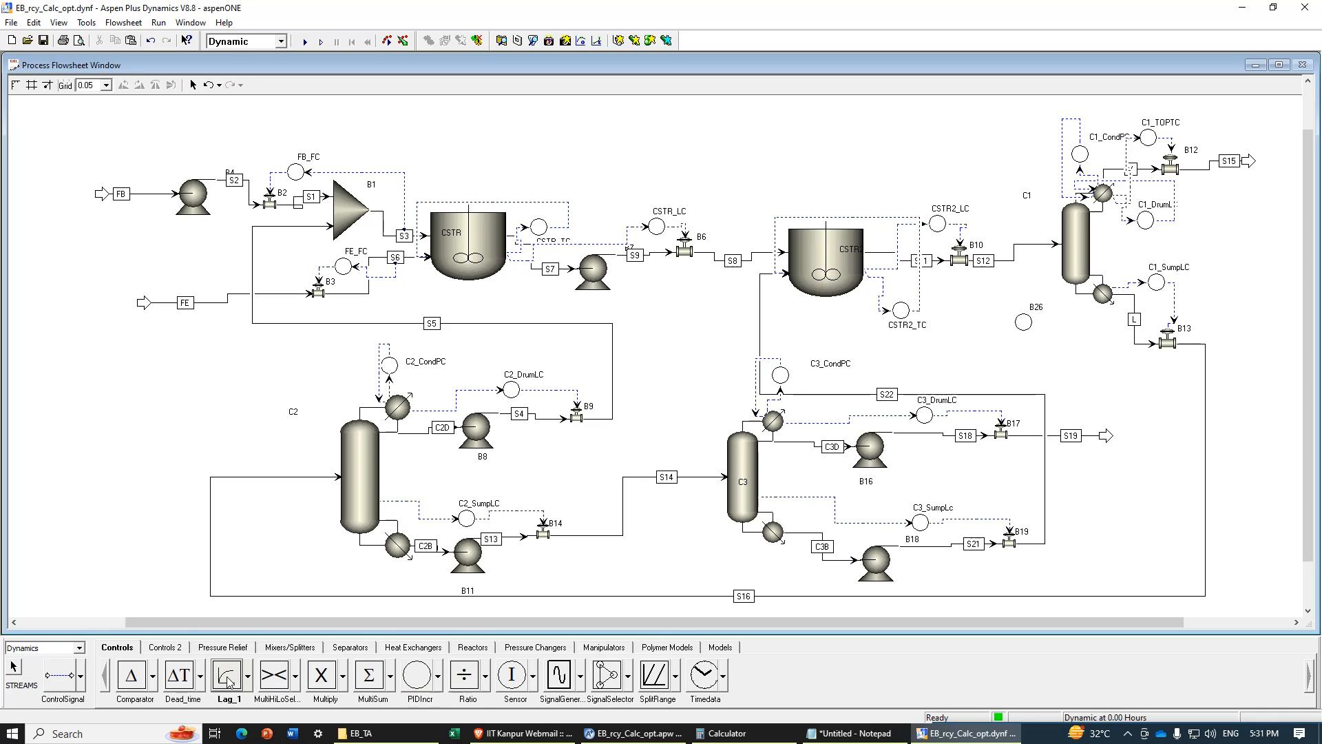
pyautogui.click(1068, 325)
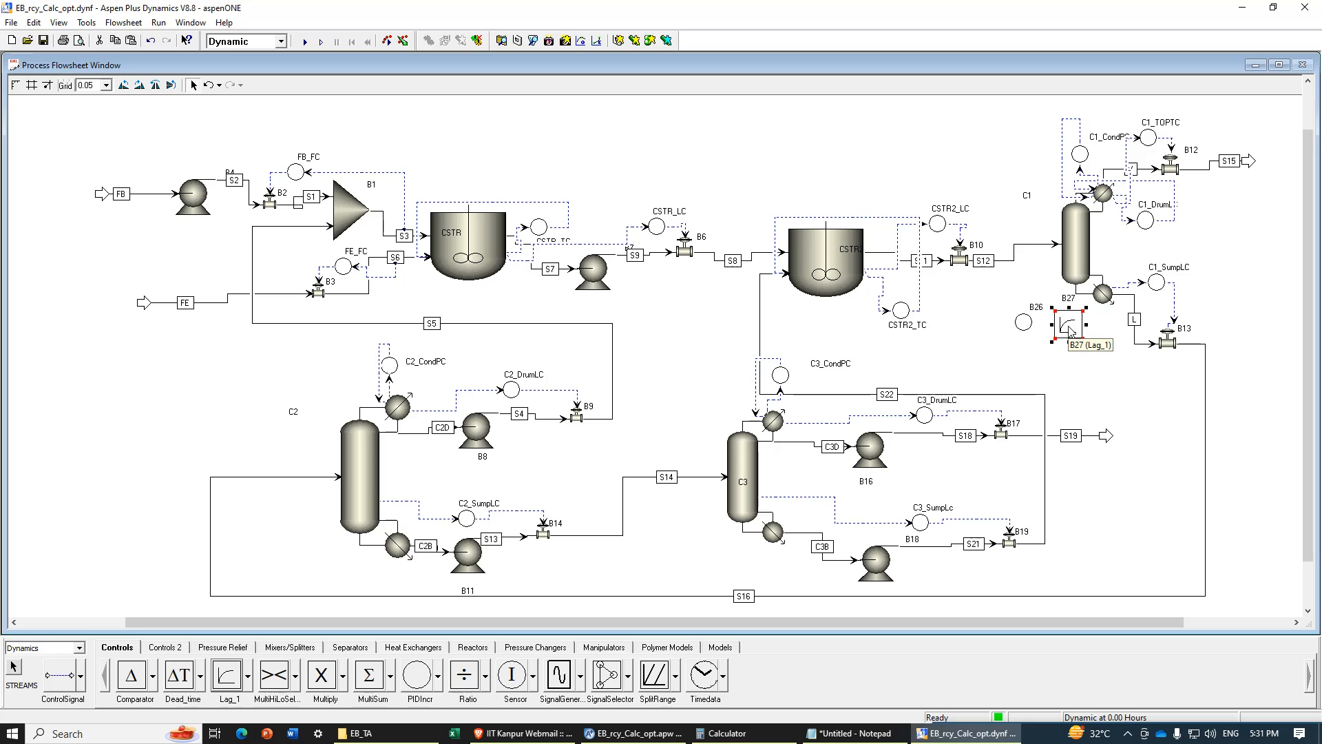
# Step: Set the Lag_1 block's time constant to 1 min in its configuration table and close the table
pyautogui.rightClick(1069, 331)
pyautogui.moveTo(1102, 349)
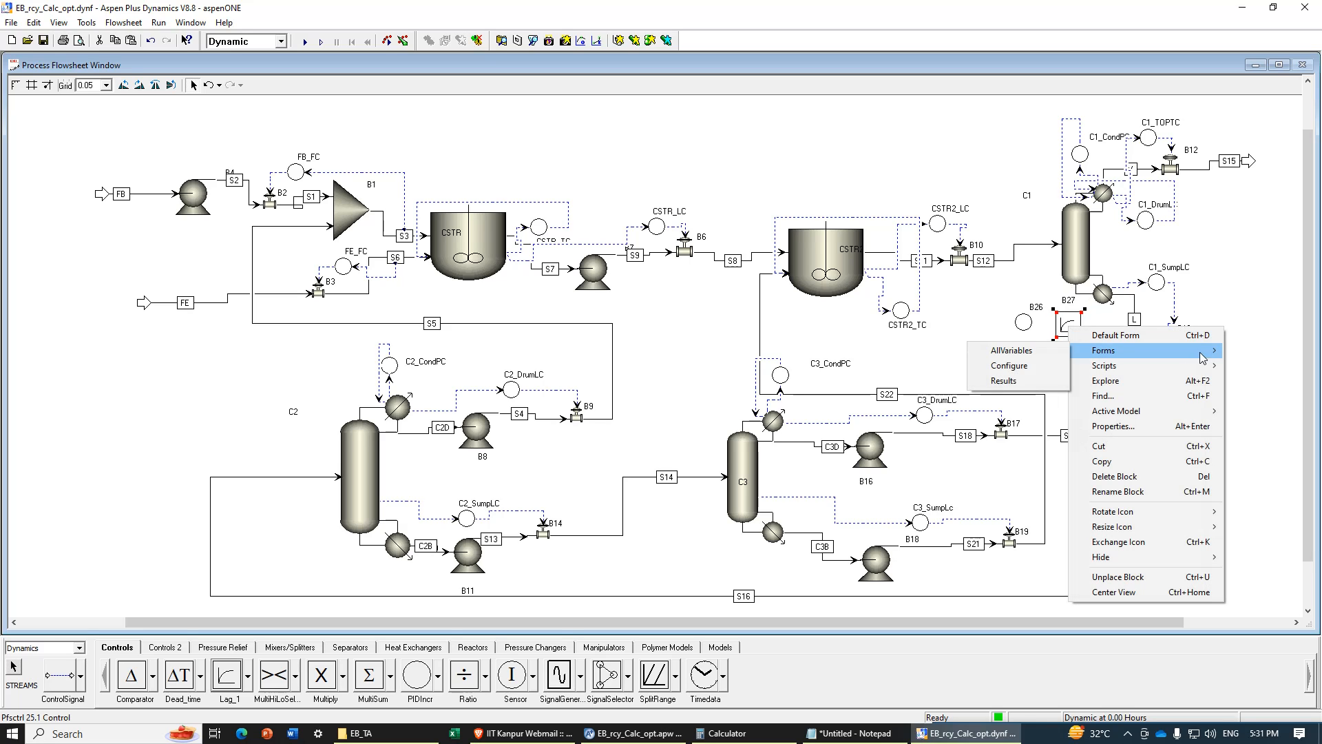
pyautogui.click(1004, 372)
pyautogui.click(234, 215)
pyautogui.write('1')
pyautogui.press('Tab')
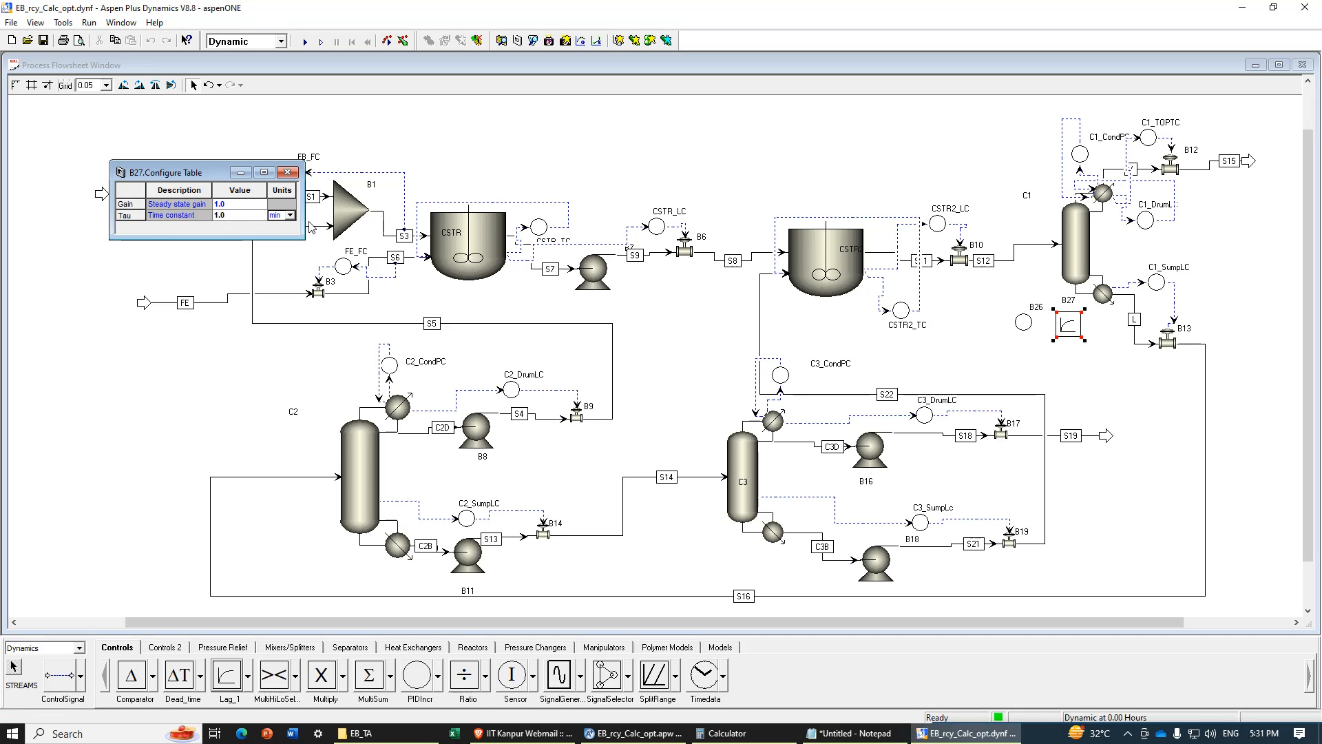
pyautogui.click(287, 172)
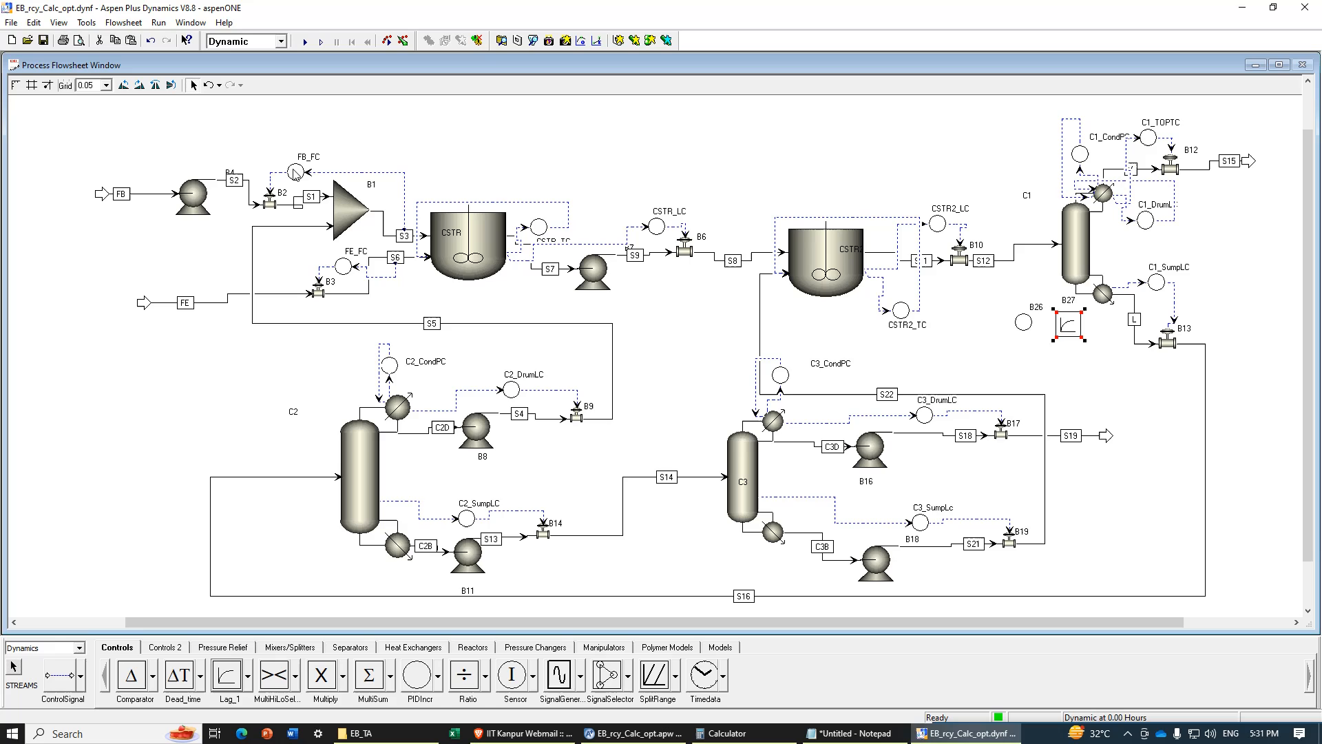
# Step: Connect column C1's stage 6 temperature, Stage(6).T, to the process variable (PV) of controller B26
pyautogui.click(63, 676)
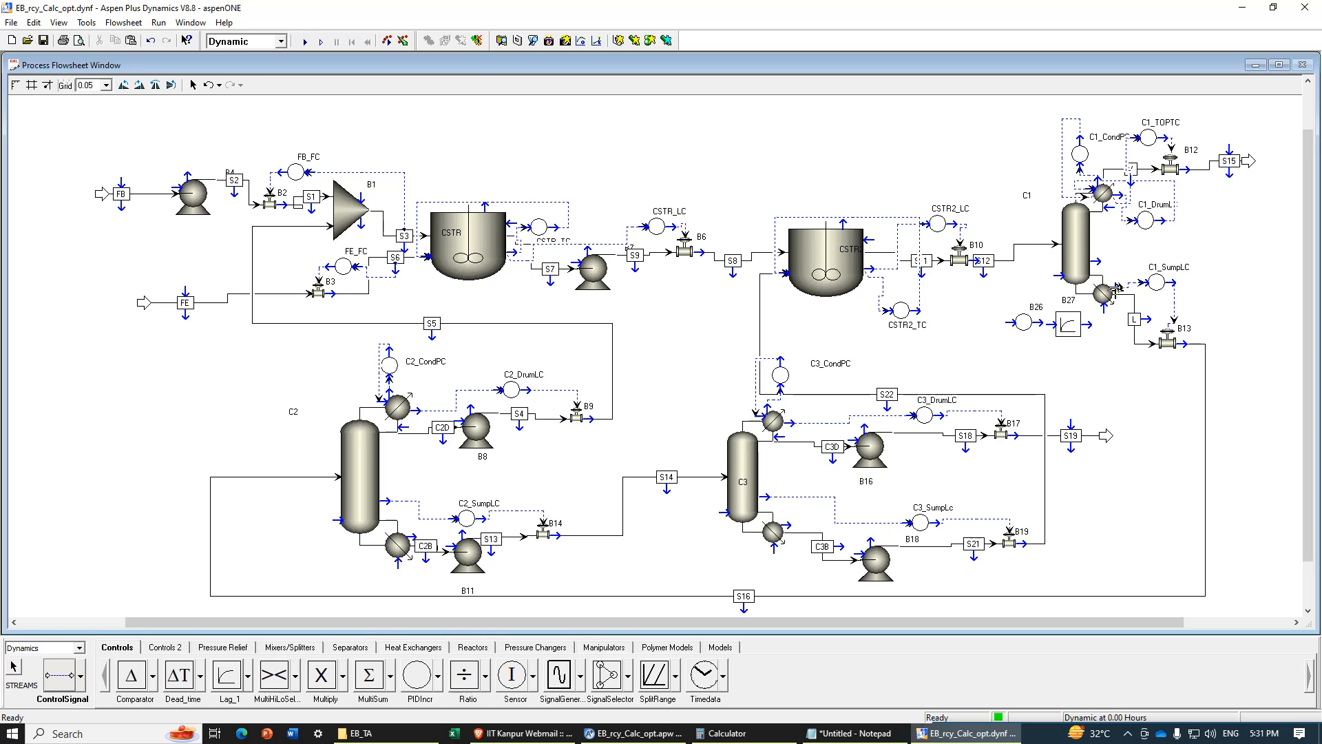
pyautogui.click(1069, 288)
pyautogui.scroll(-20, 663, 353)
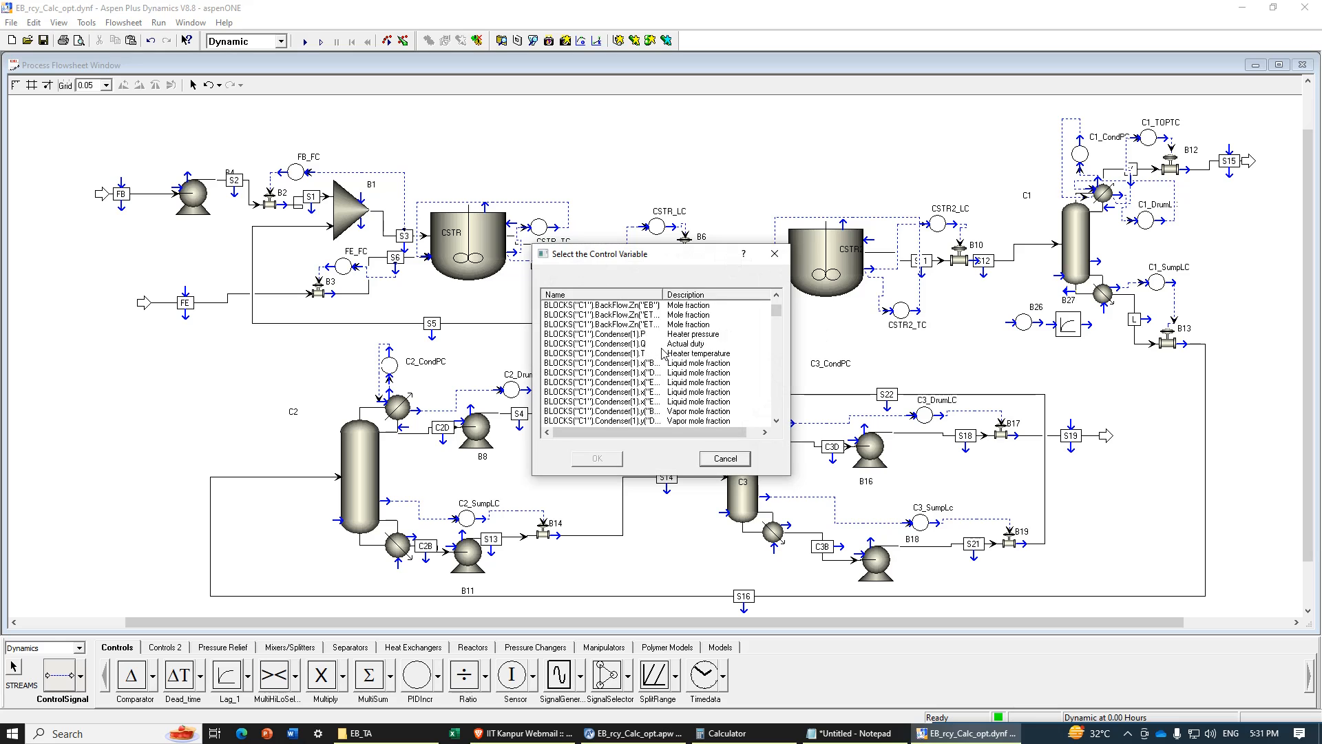
pyautogui.scroll(-20, 663, 352)
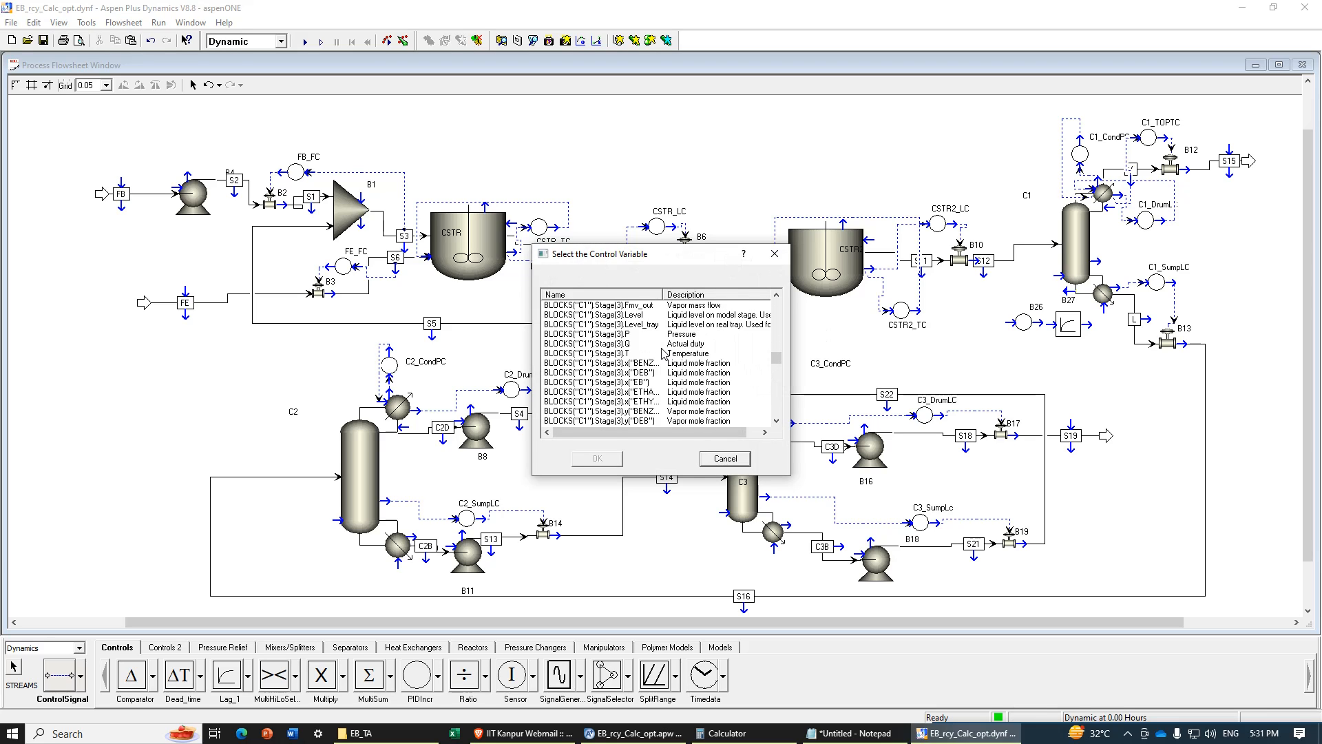
pyautogui.click(628, 382)
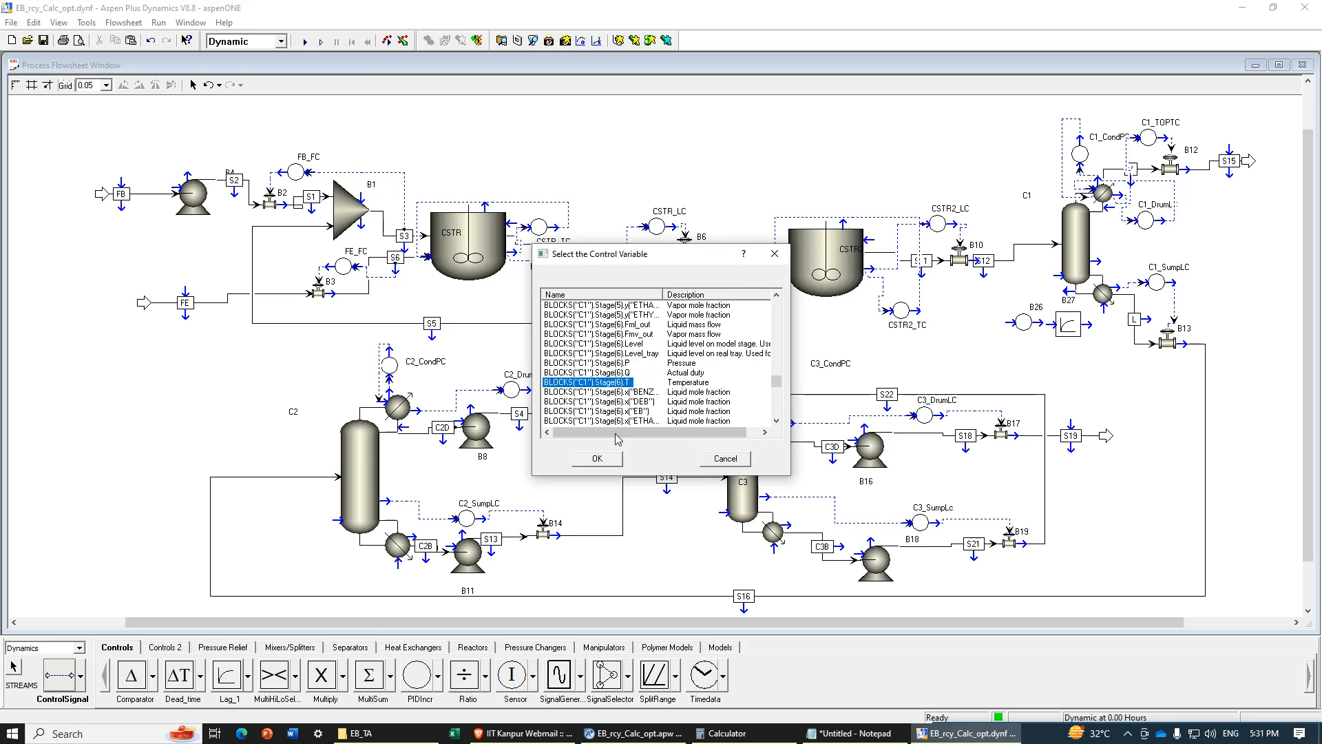
pyautogui.click(597, 458)
pyautogui.click(1005, 322)
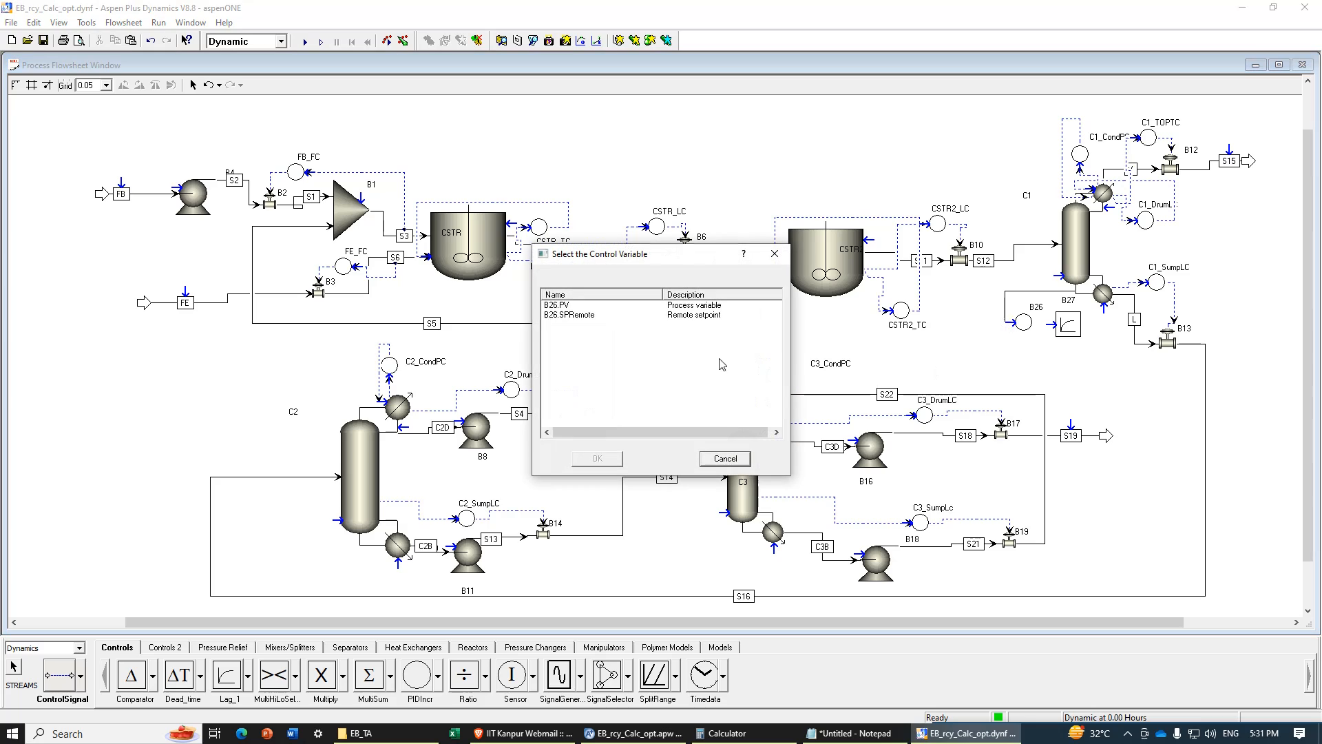
pyautogui.click(558, 303)
pyautogui.click(606, 458)
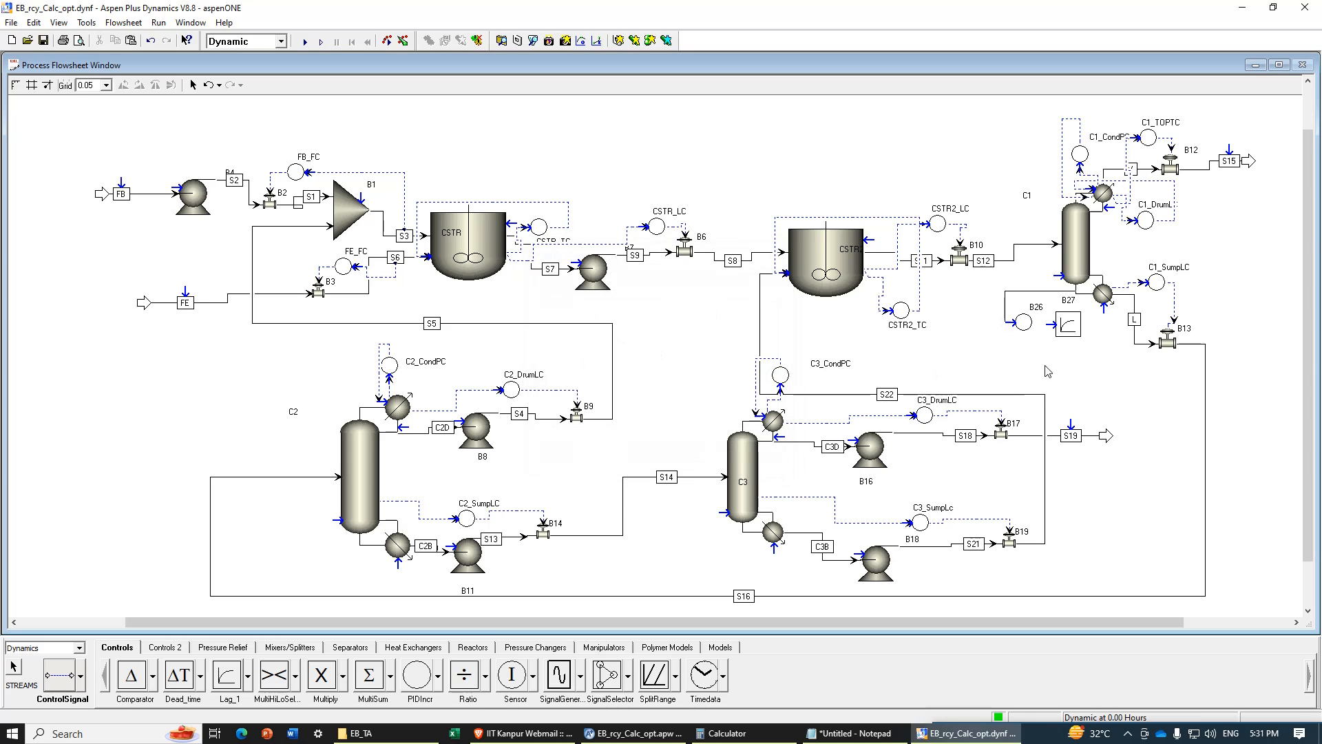
# Step: Wire the controller output (OP) of B26 through lag block B27 to column C1's specified reboiler duty, QRebR
pyautogui.click(1036, 323)
pyautogui.click(558, 305)
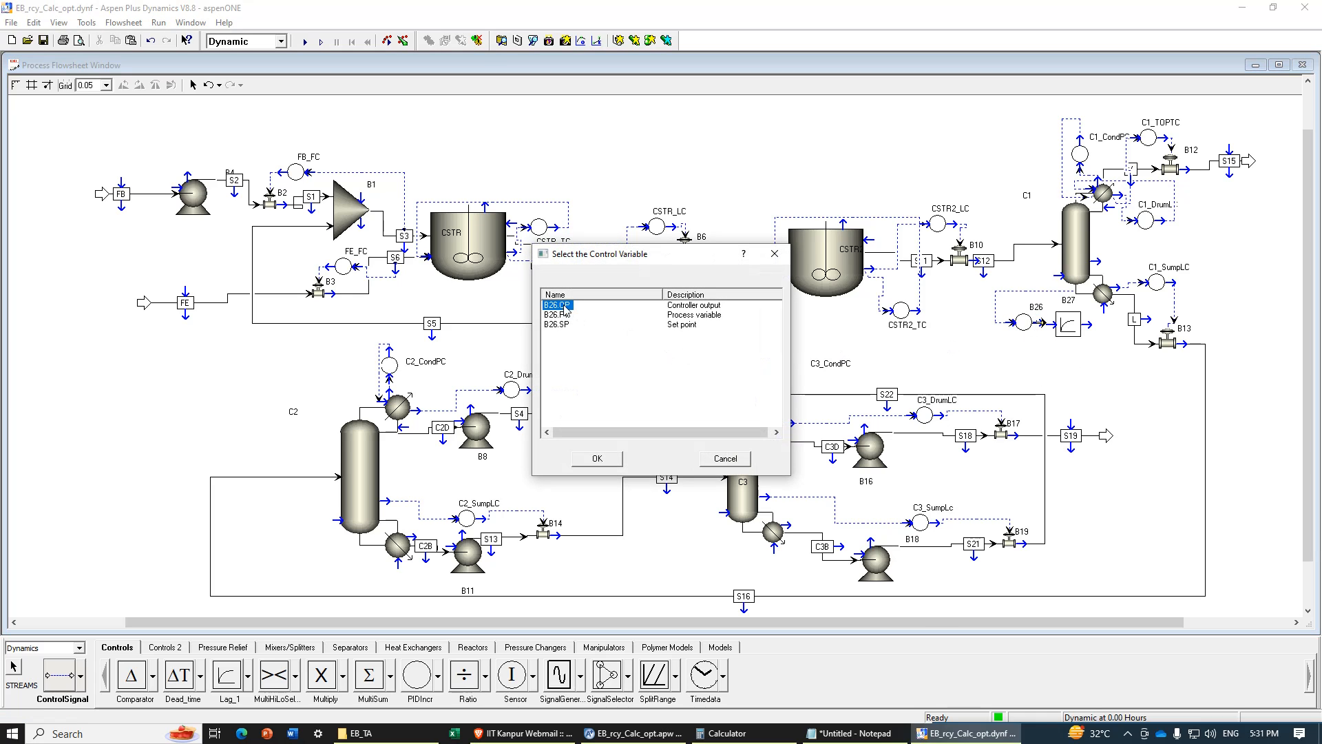
pyautogui.click(597, 458)
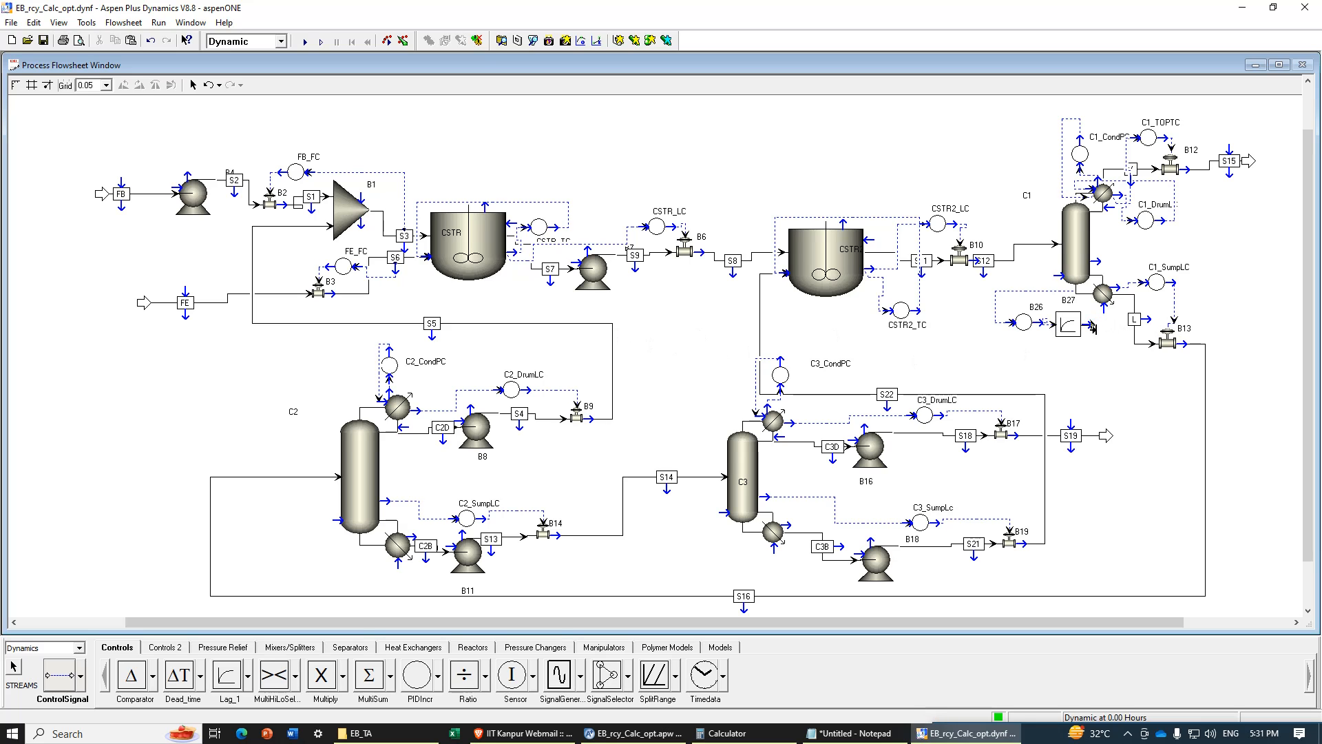
pyautogui.click(1103, 307)
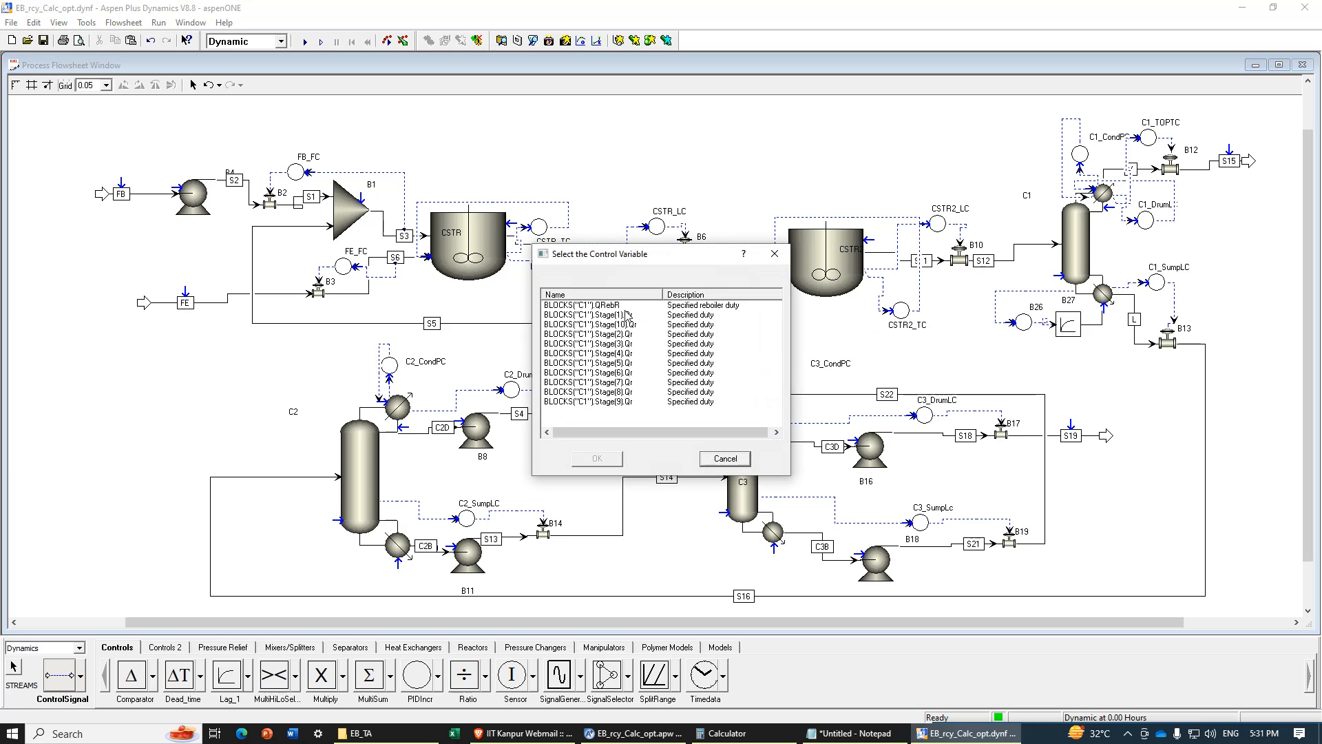
pyautogui.click(606, 459)
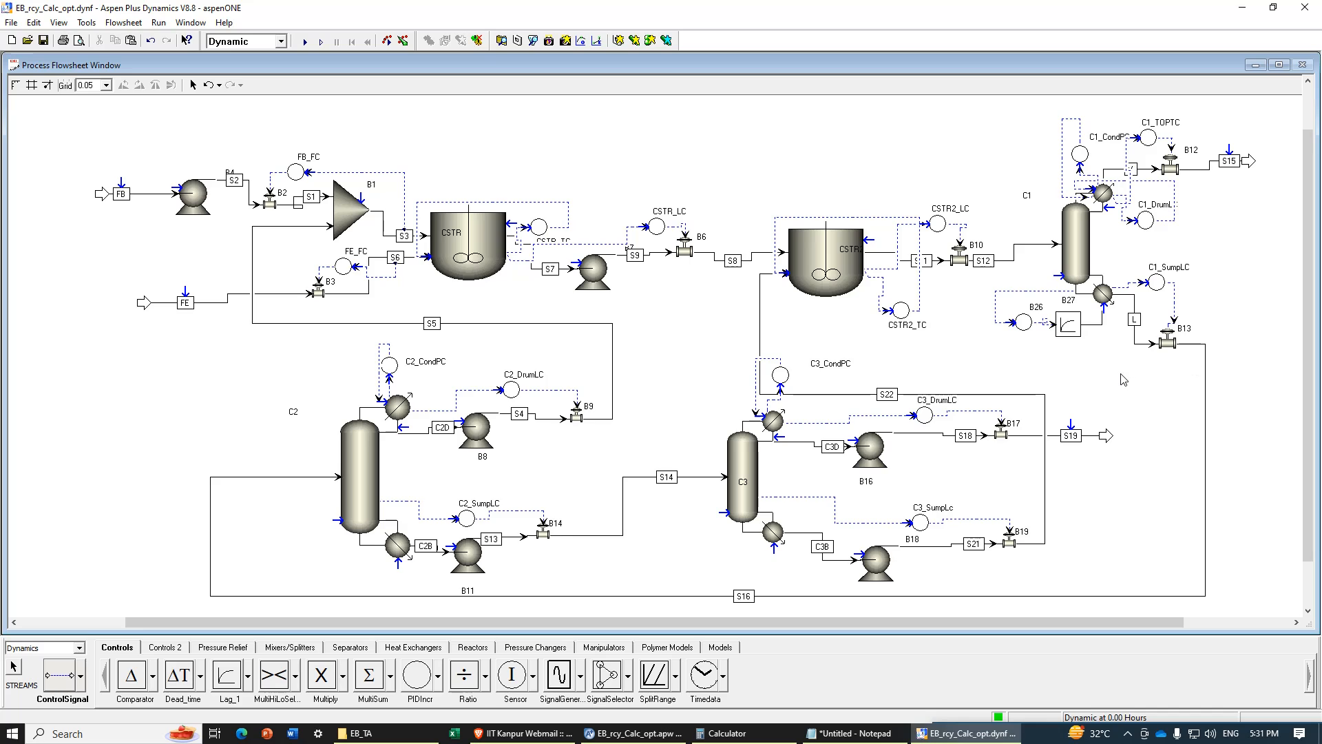
# Step: Rename controller B26 as C1_TC and move its label just below the controller symbol
pyautogui.click(1040, 314)
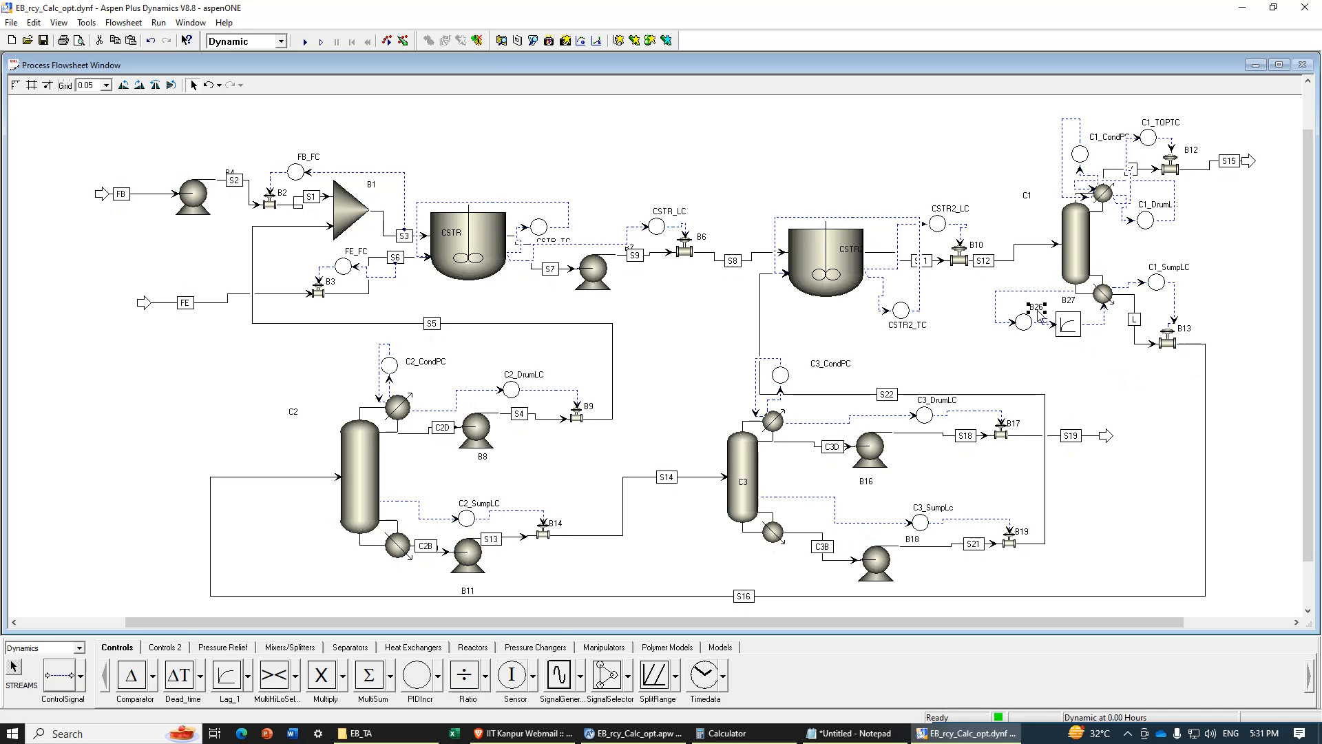
pyautogui.write('C1_TC')
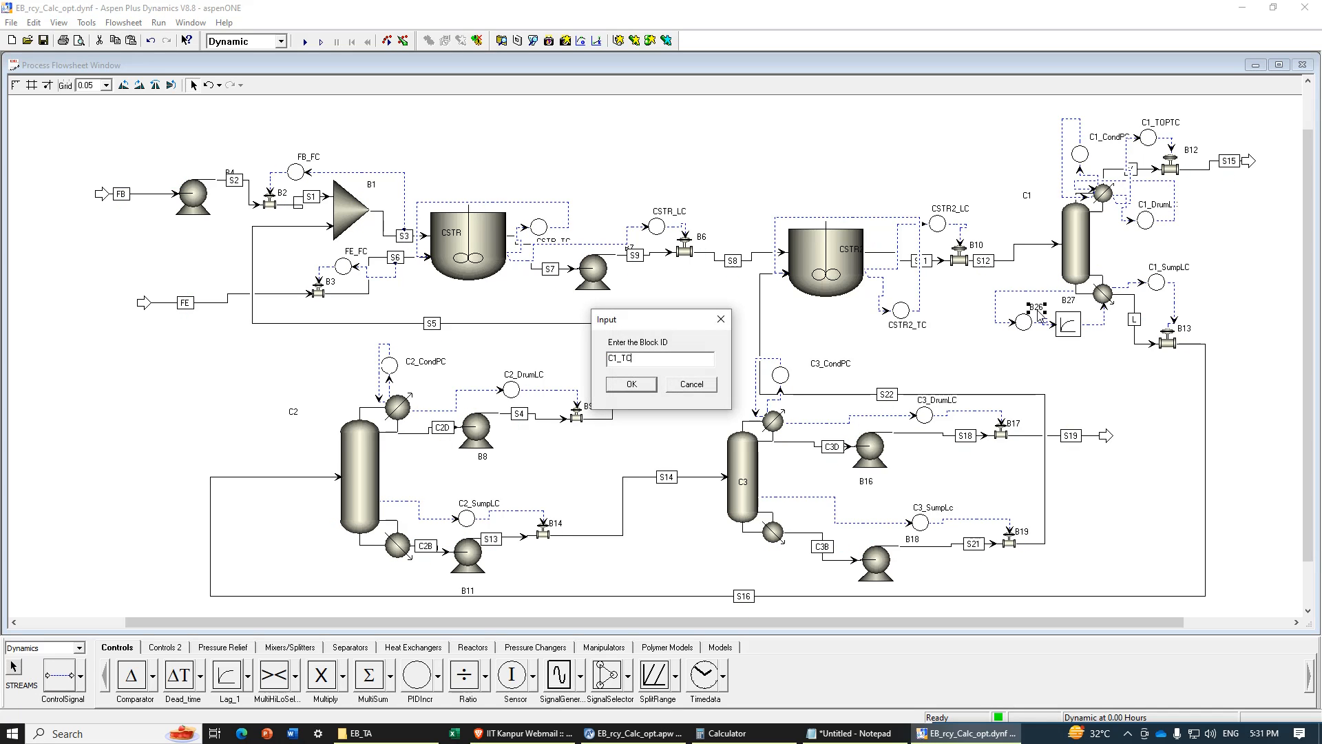
pyautogui.press('Return')
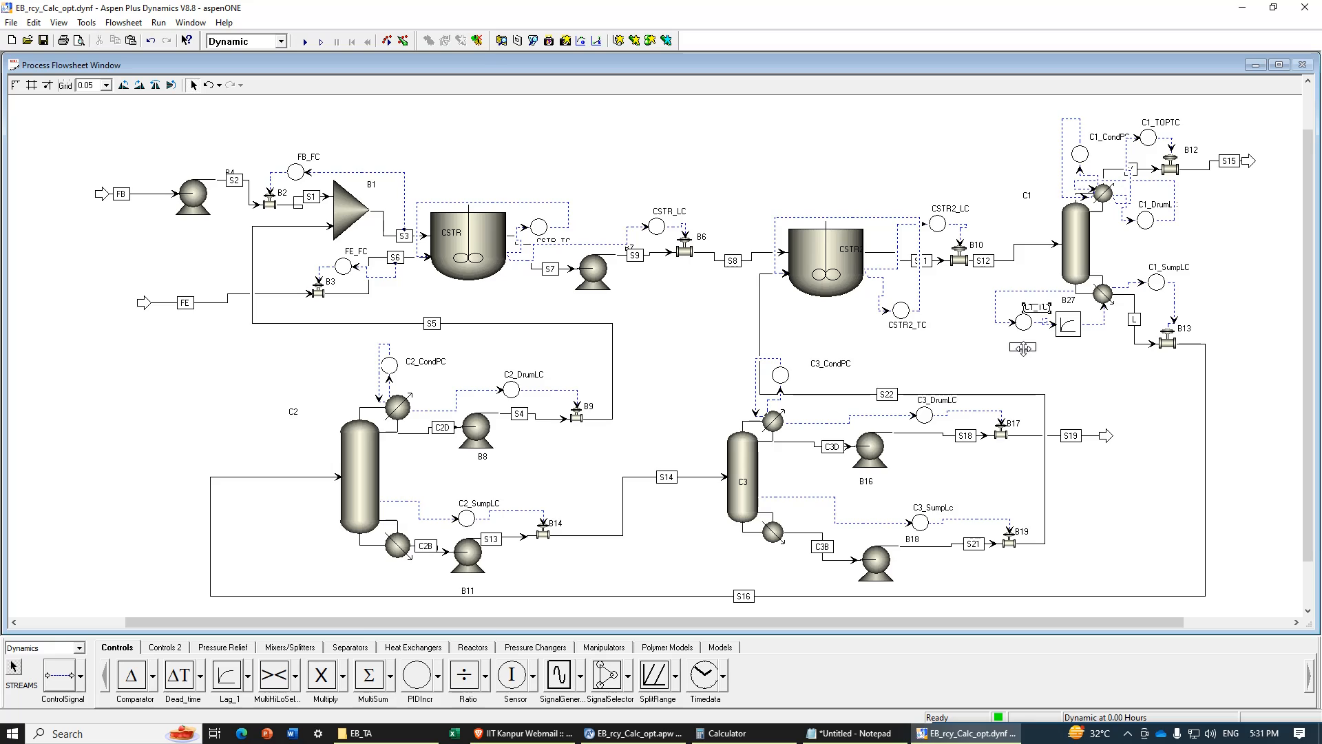
pyautogui.click(1099, 375)
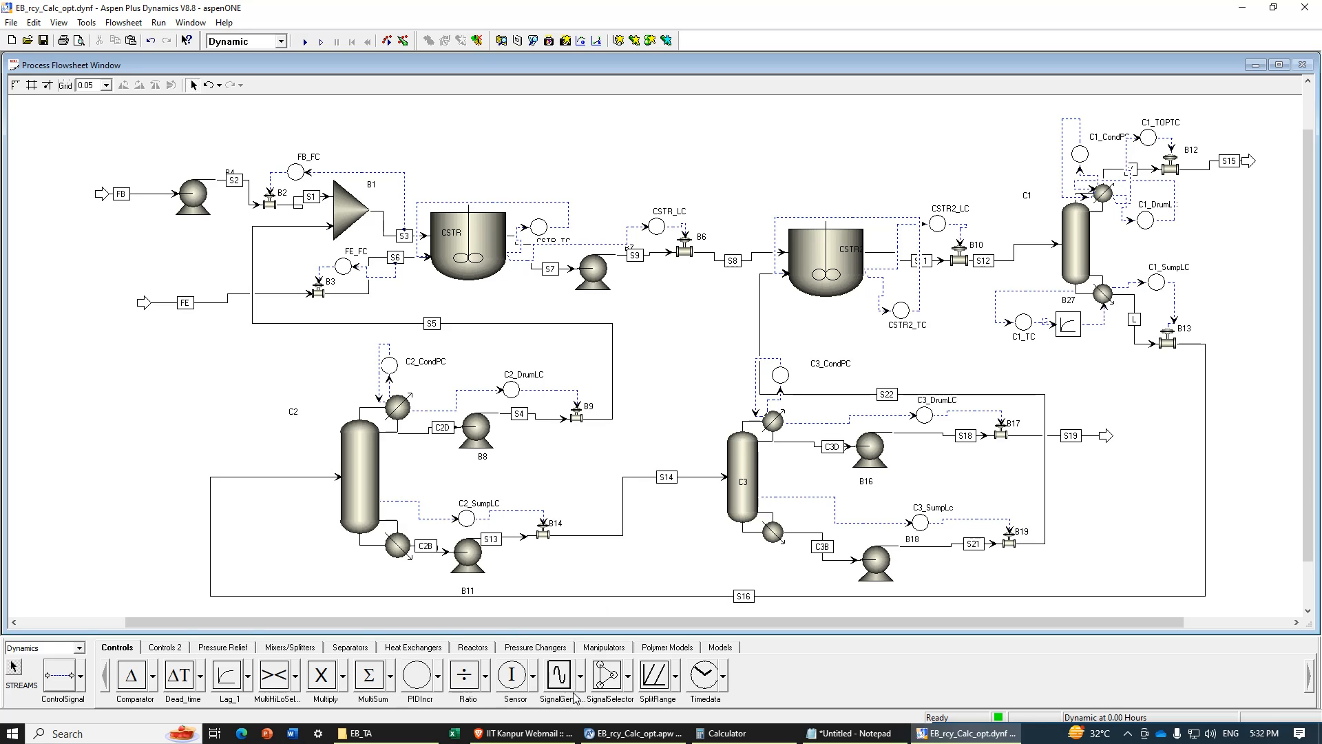
# Step: Place a small Multiply block beside the upper end of column C2, on its feed side
pyautogui.click(321, 676)
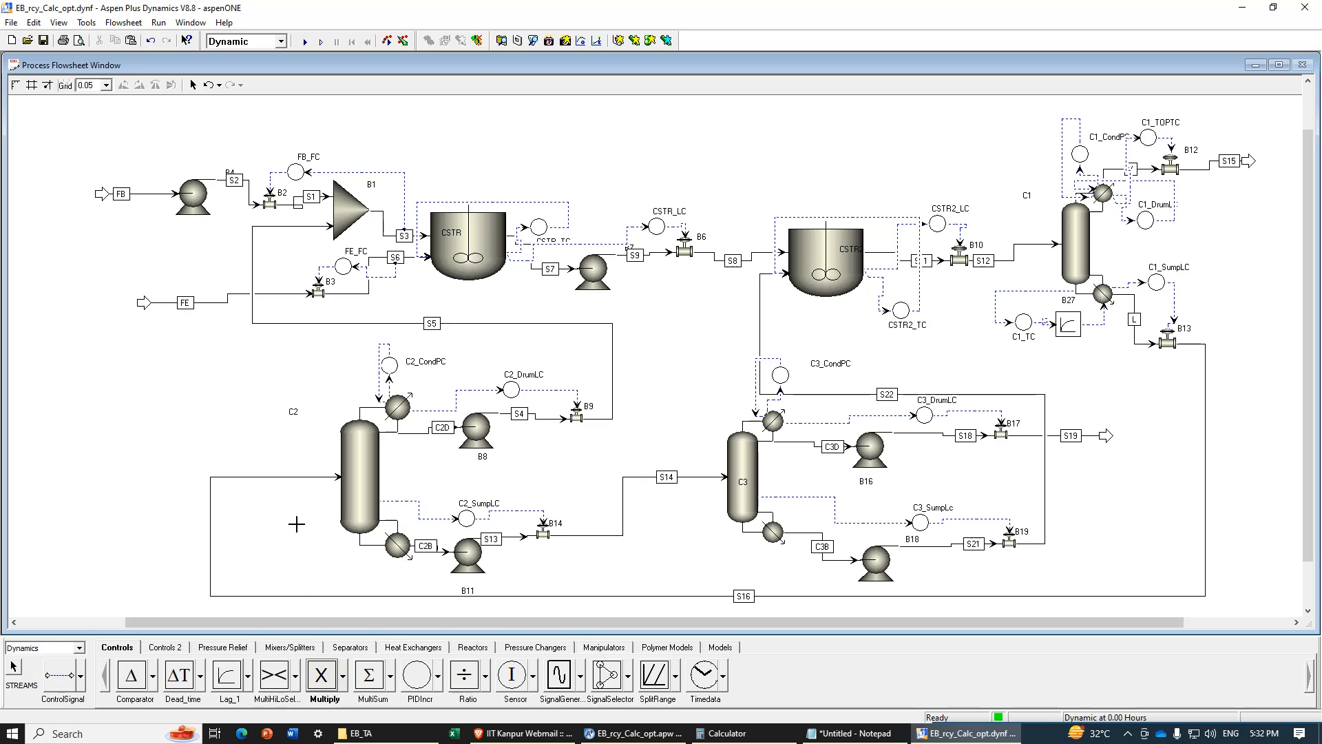
pyautogui.click(299, 429)
pyautogui.rightClick(302, 431)
pyautogui.rightClick(257, 391)
pyautogui.moveTo(296, 414); pyautogui.dragTo(359, 471)
pyautogui.click(300, 425)
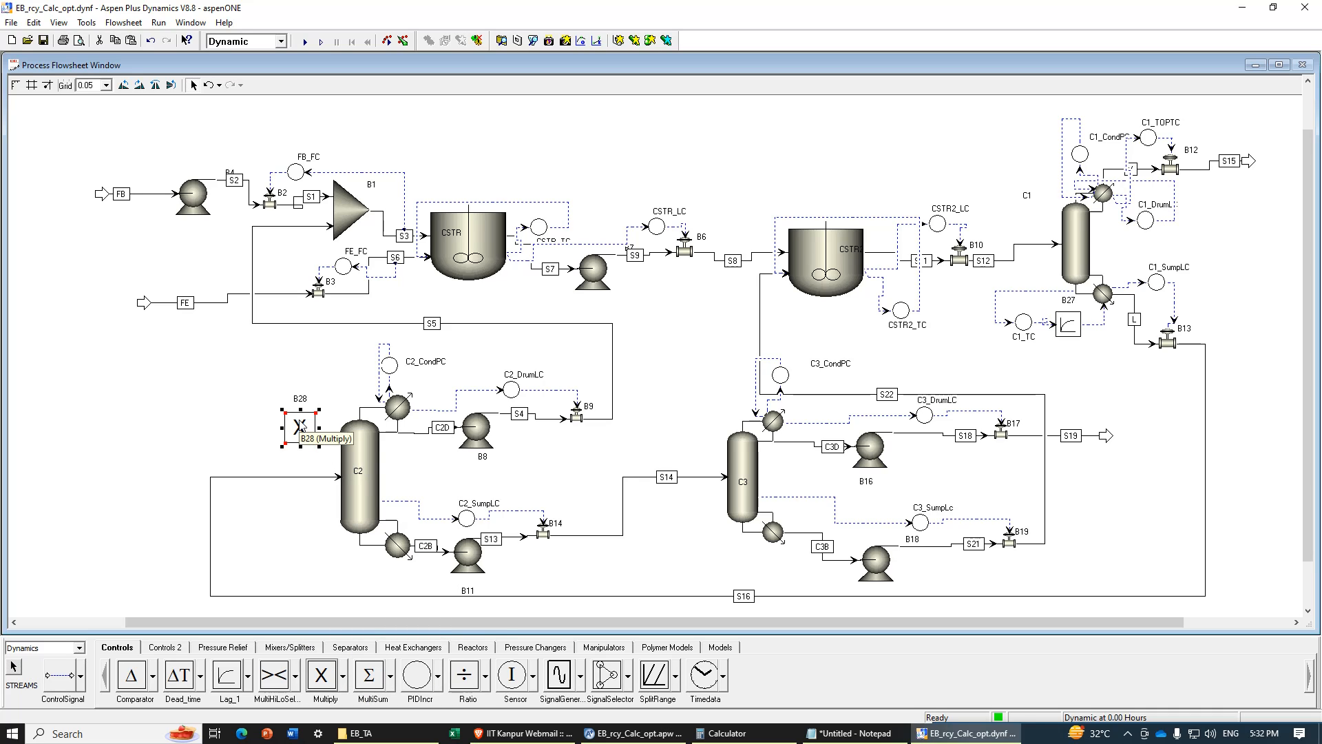
pyautogui.moveTo(301, 424); pyautogui.dragTo(311, 428)
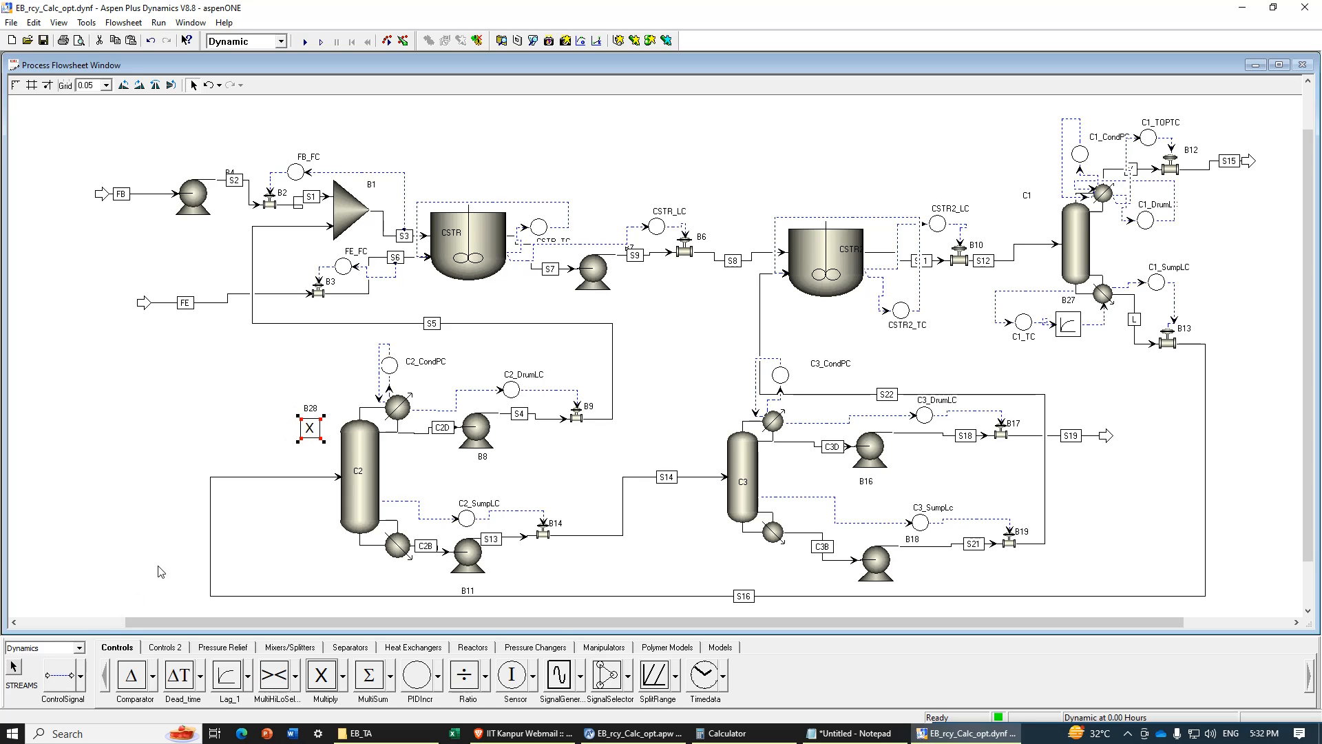
# Step: Connect stream S16's total mass flow (Fm) to Input1 of the Multiply block B28
pyautogui.click(71, 689)
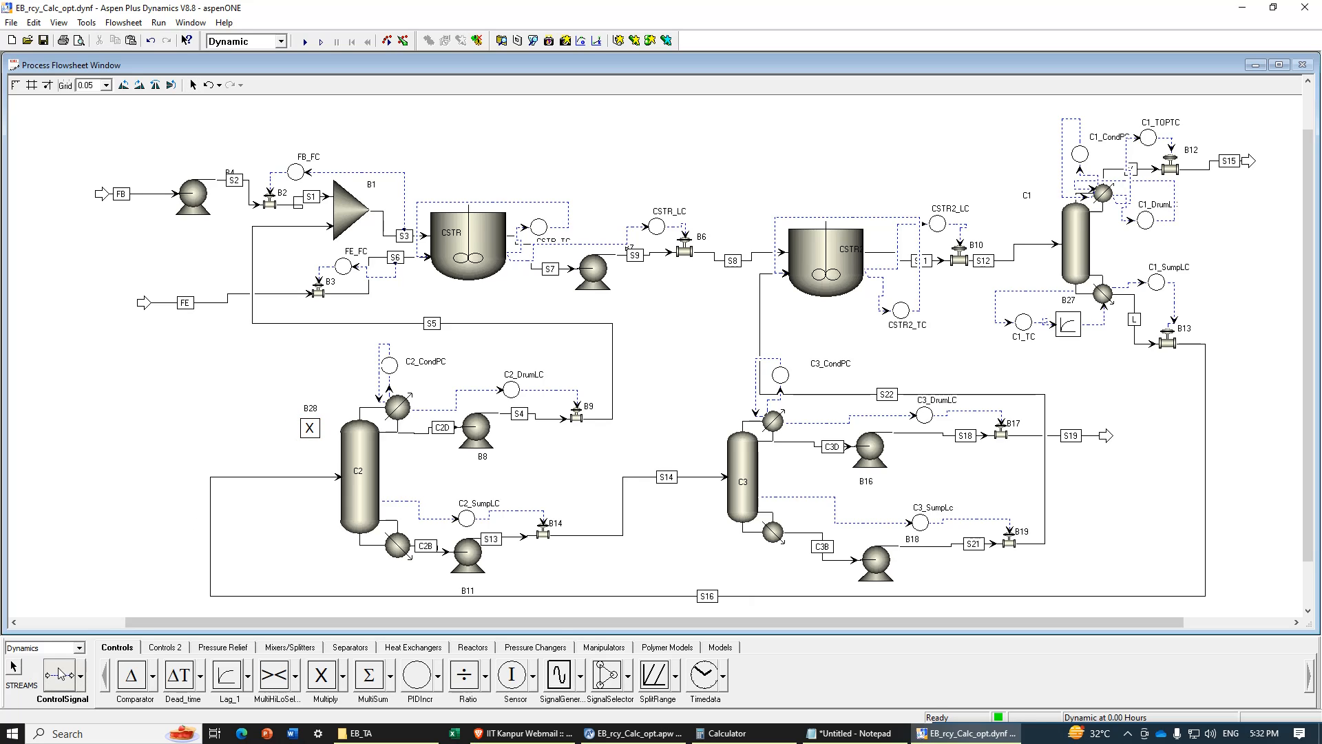
pyautogui.click(706, 608)
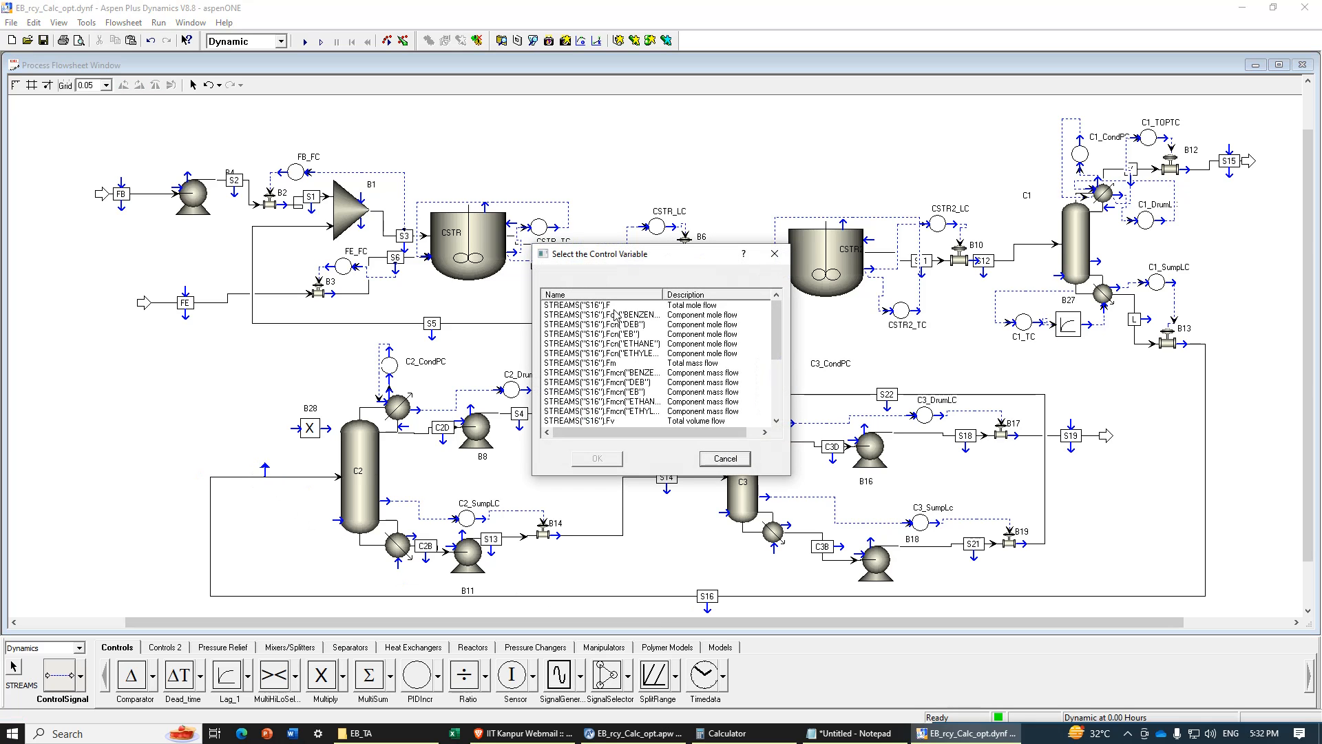
pyautogui.click(601, 305)
pyautogui.click(609, 362)
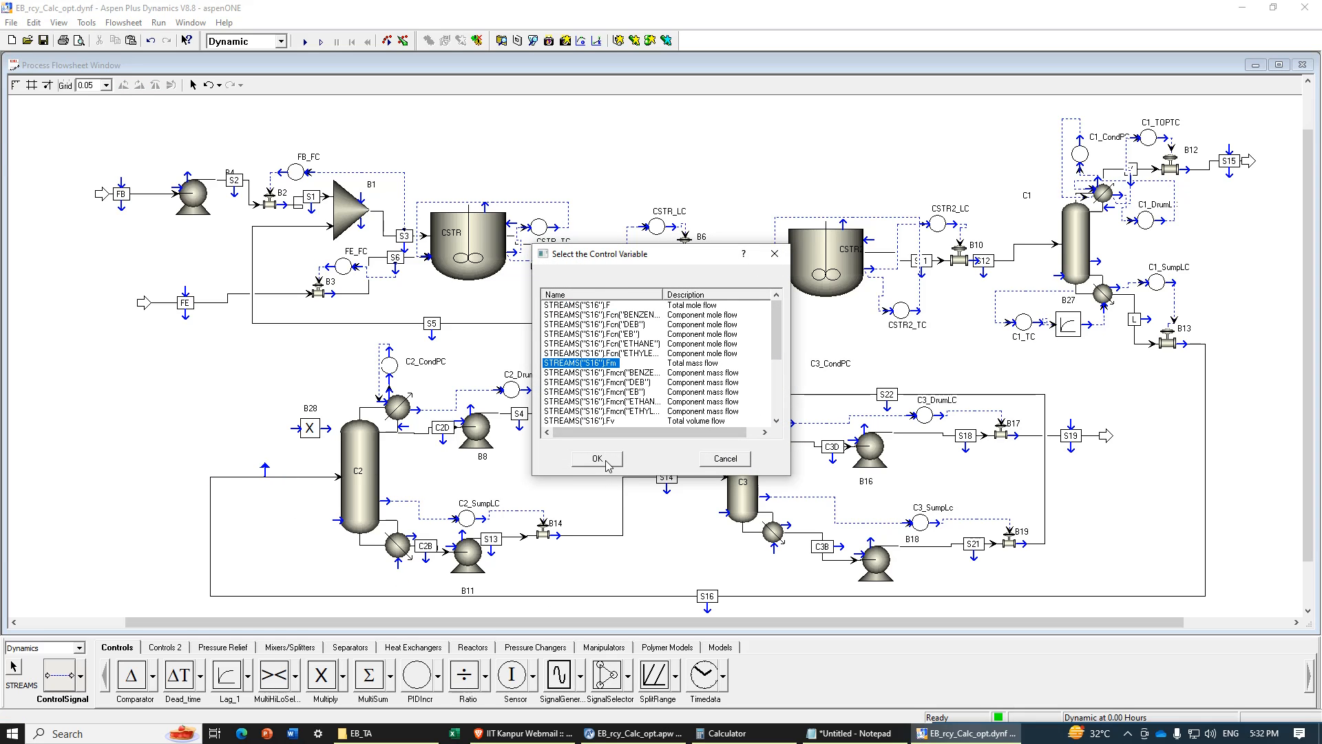
pyautogui.click(607, 460)
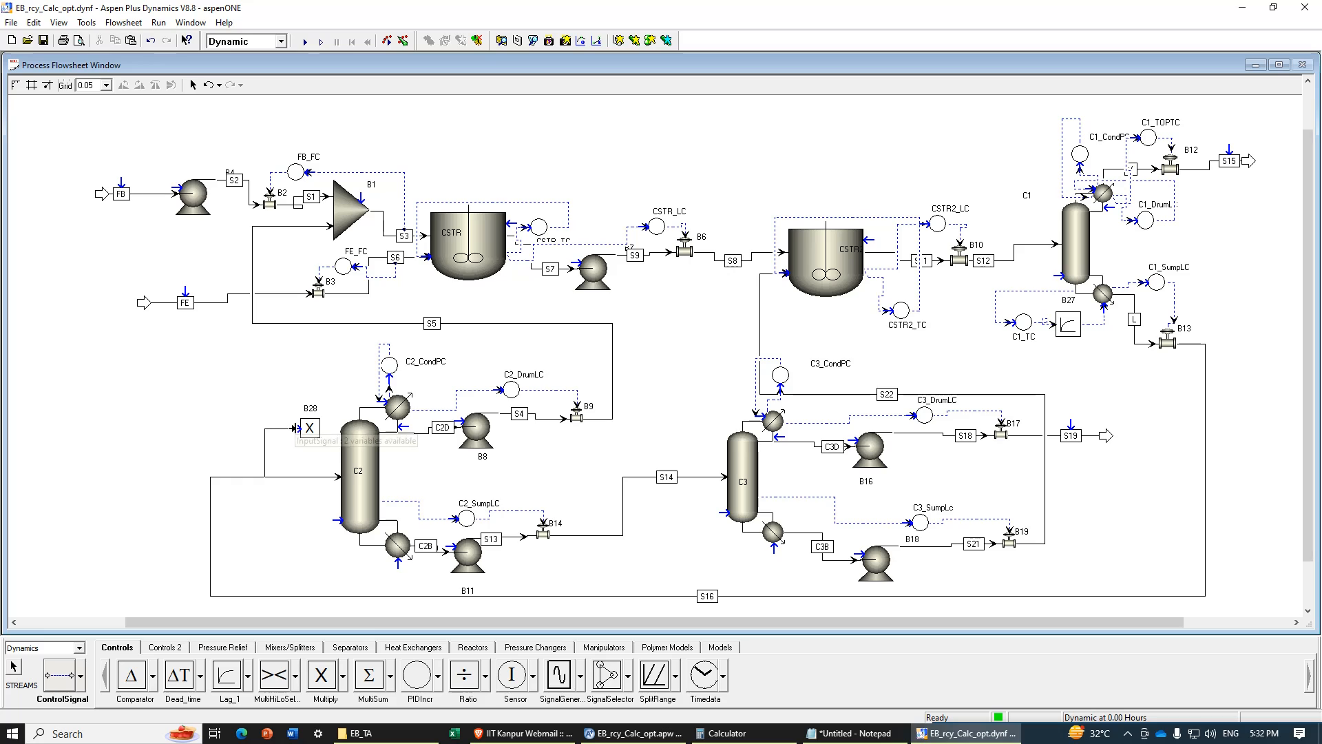
pyautogui.click(296, 427)
pyautogui.click(575, 306)
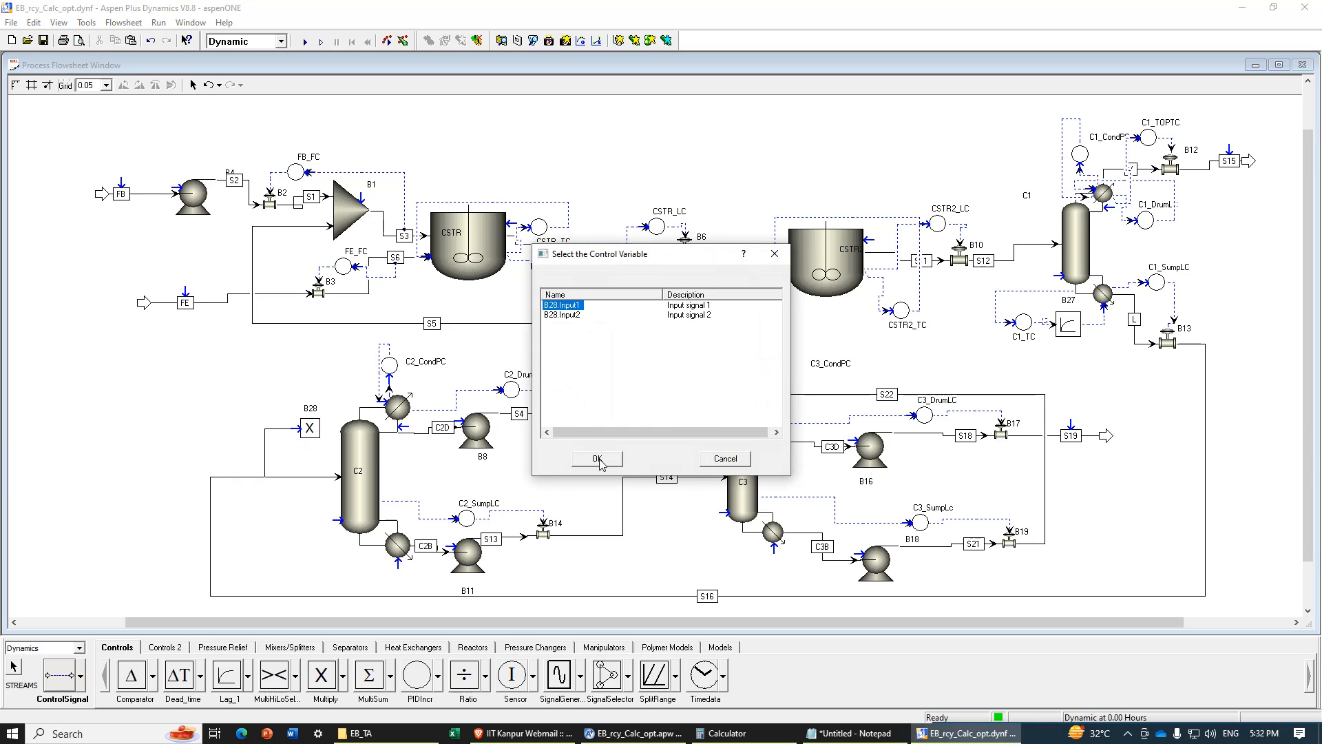
pyautogui.click(597, 458)
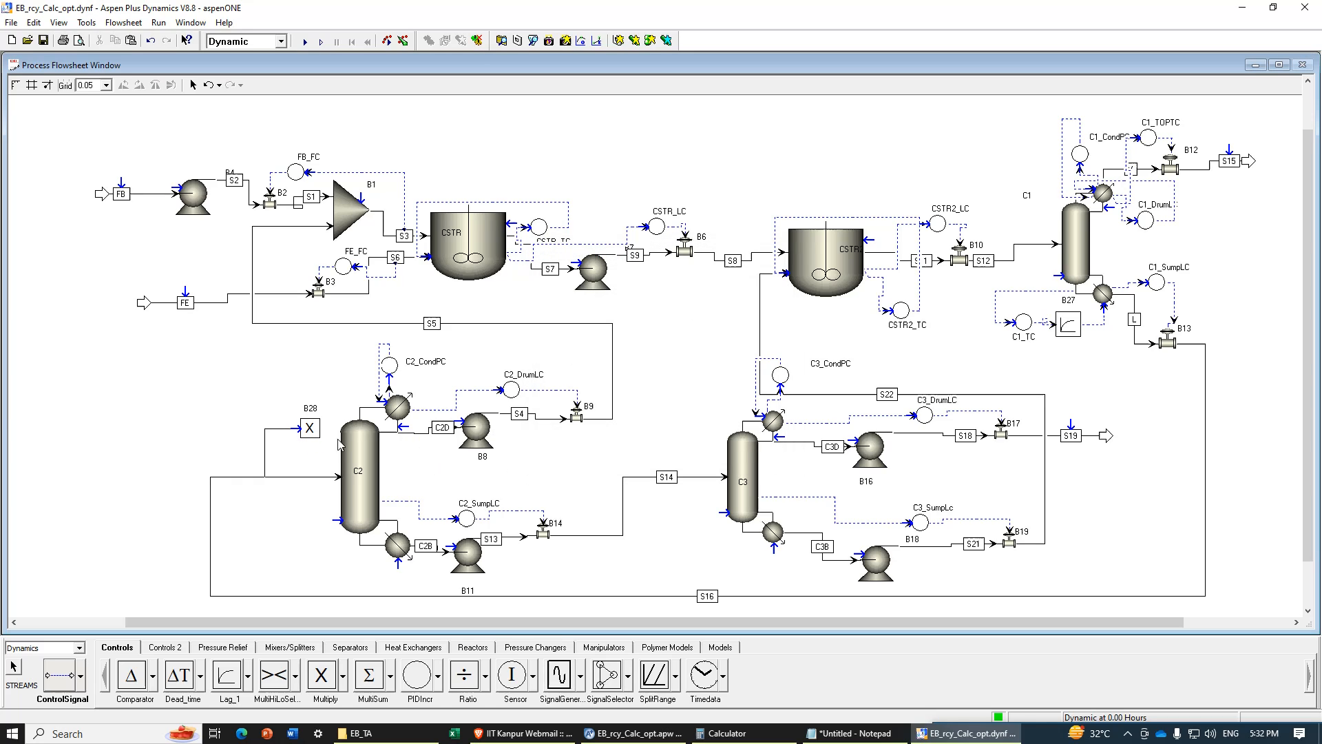
# Step: Connect the output of Multiply block B28 to column C2's specified reflux mass flow, Reflux.FmR
pyautogui.click(405, 425)
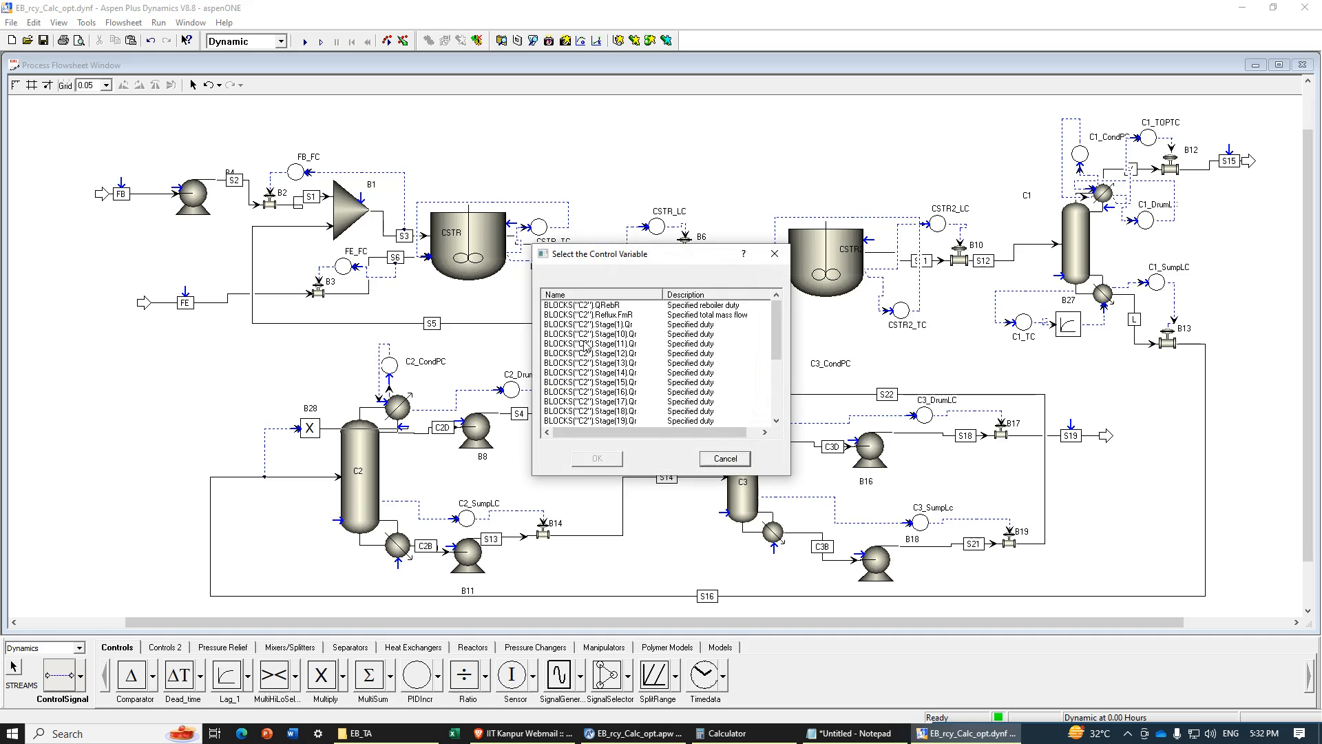
pyautogui.click(618, 316)
pyautogui.click(597, 459)
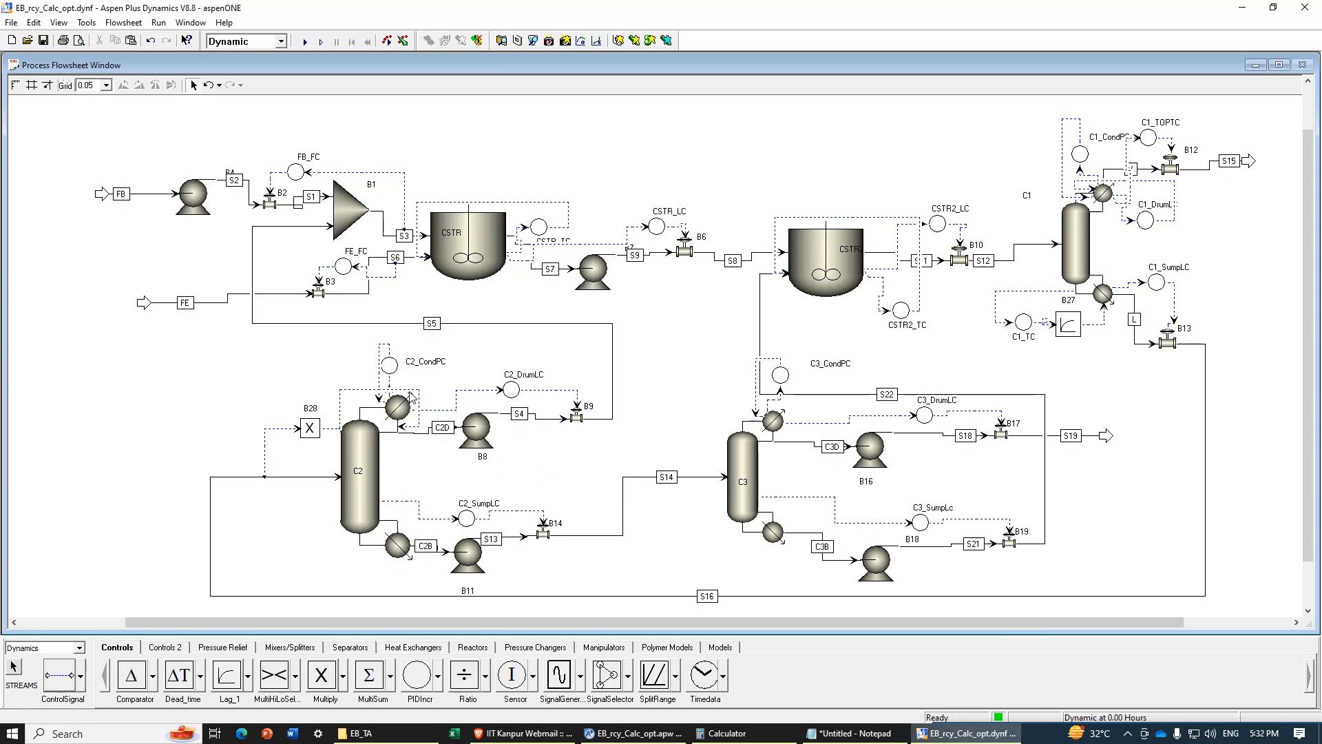
pyautogui.click(416, 427)
pyautogui.moveTo(424, 427); pyautogui.dragTo(425, 453)
# Step: Rename Multiply block B28 as L/F2 and place its label directly beside the block
pyautogui.click(312, 412)
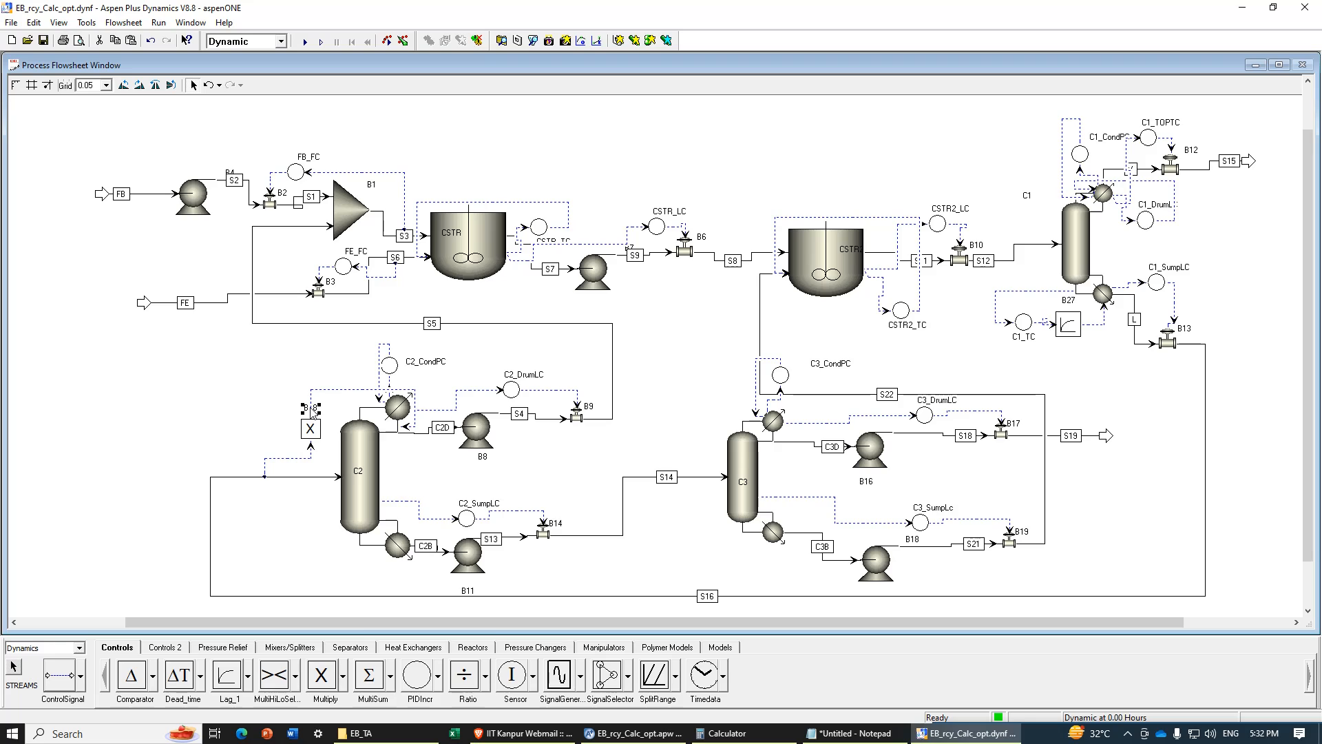
pyautogui.click(251, 428)
pyautogui.moveTo(314, 412); pyautogui.dragTo(294, 424)
pyautogui.hotkey('ctrl', 'm')
pyautogui.write('L/F2')
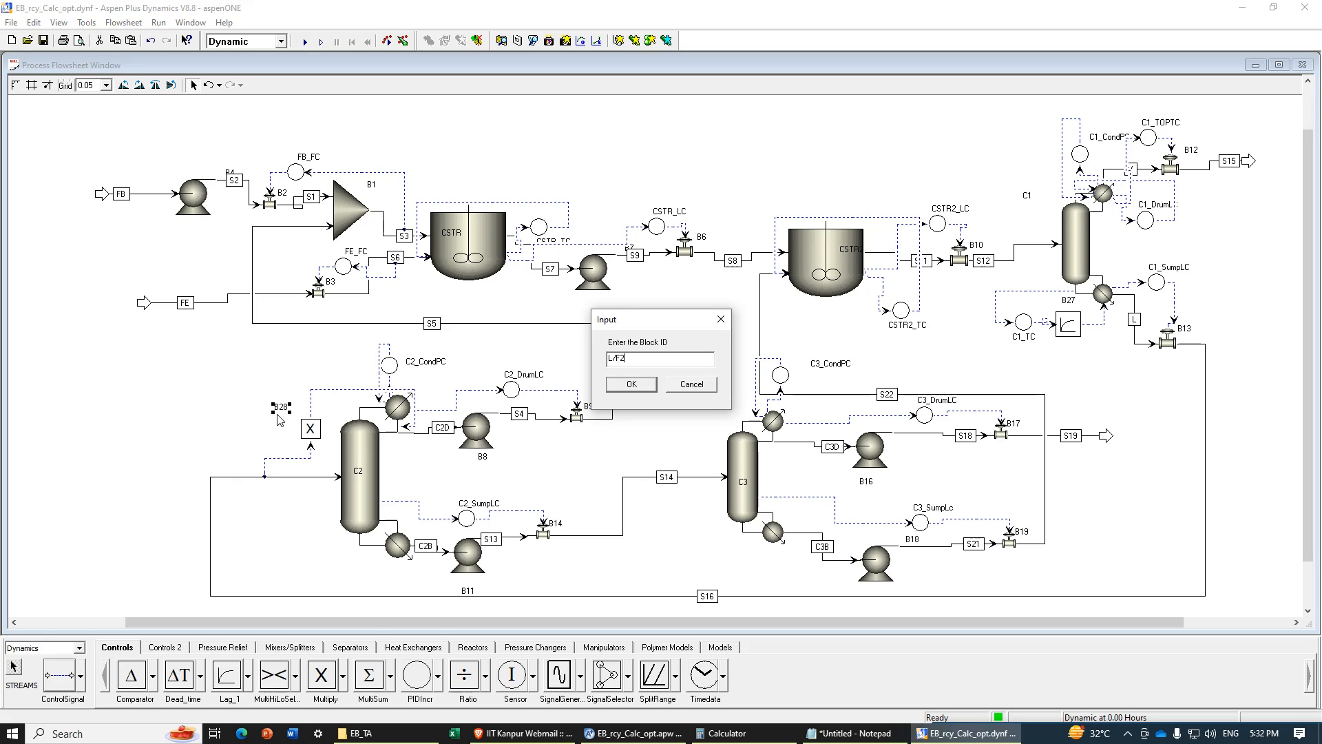
pyautogui.press('Return')
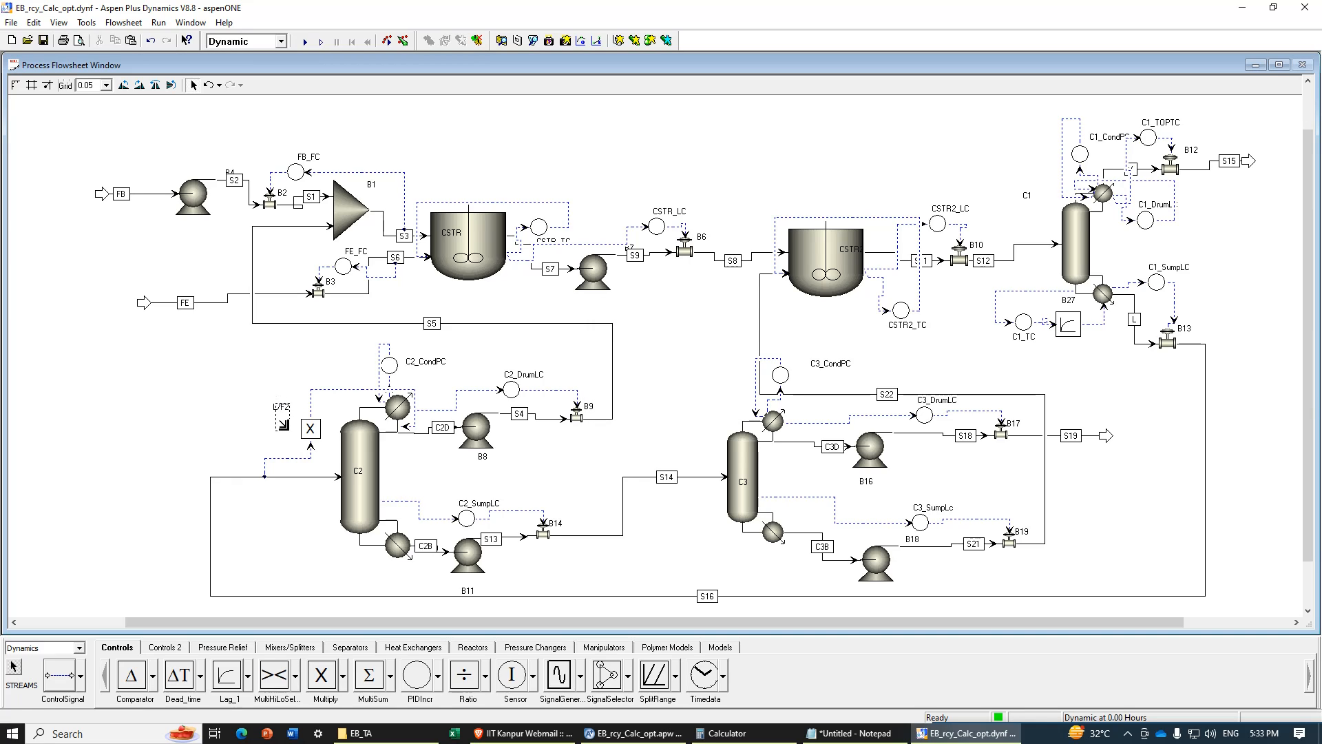
pyautogui.click(286, 422)
pyautogui.moveTo(283, 408); pyautogui.dragTo(286, 433)
# Step: Open the results table of the L/F2 block and move it clear of the block
pyautogui.click(314, 429)
pyautogui.doubleClick(316, 434)
pyautogui.moveTo(215, 186); pyautogui.dragTo(280, 222)
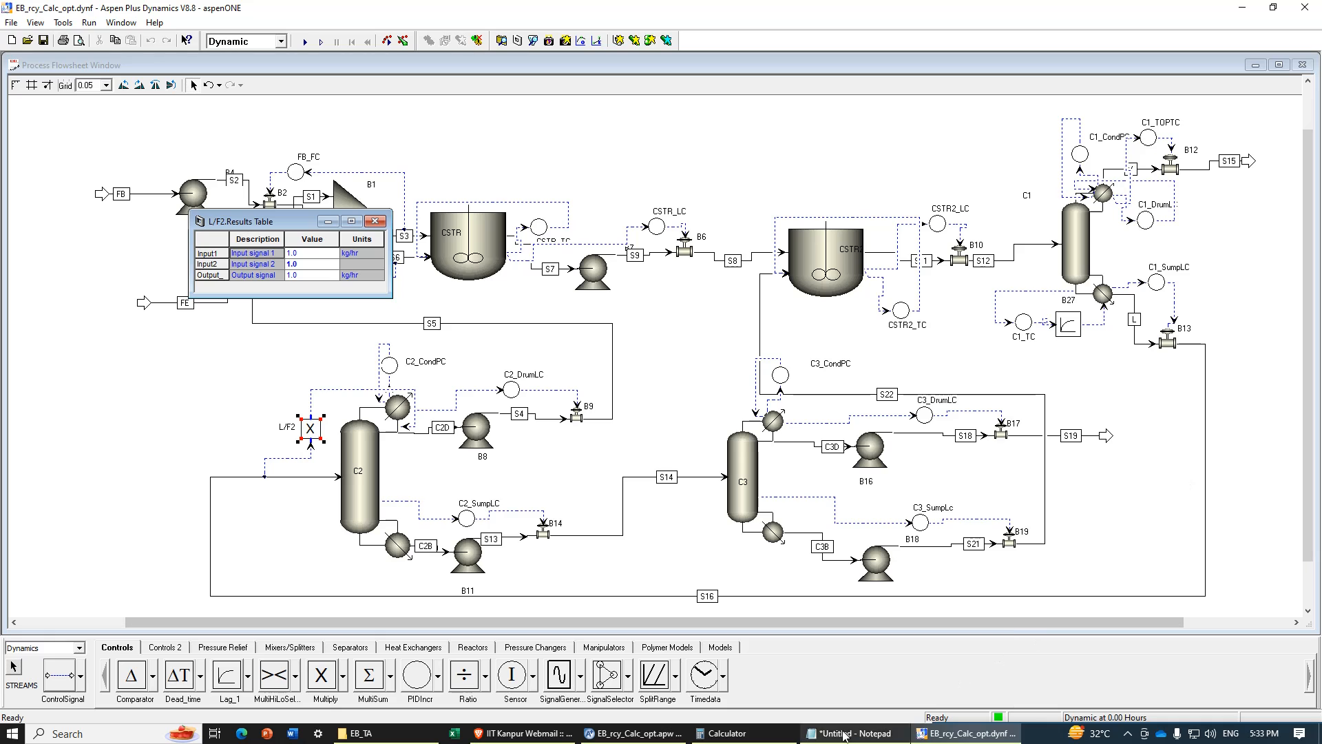
# Step: Switch to the Aspen Plus file EB_rcy_Calc_opt.apw, close the C1 temperature plot and open column C2's stream results
pyautogui.click(640, 734)
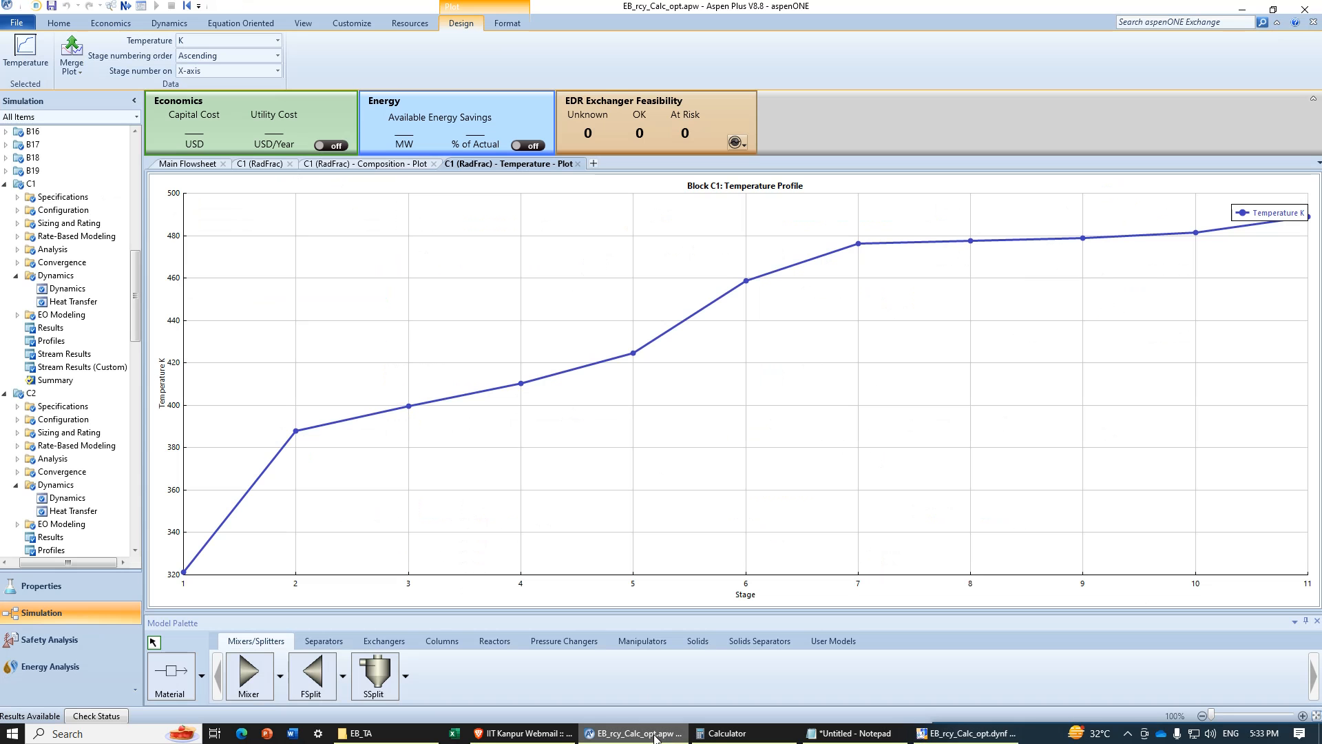
pyautogui.click(577, 164)
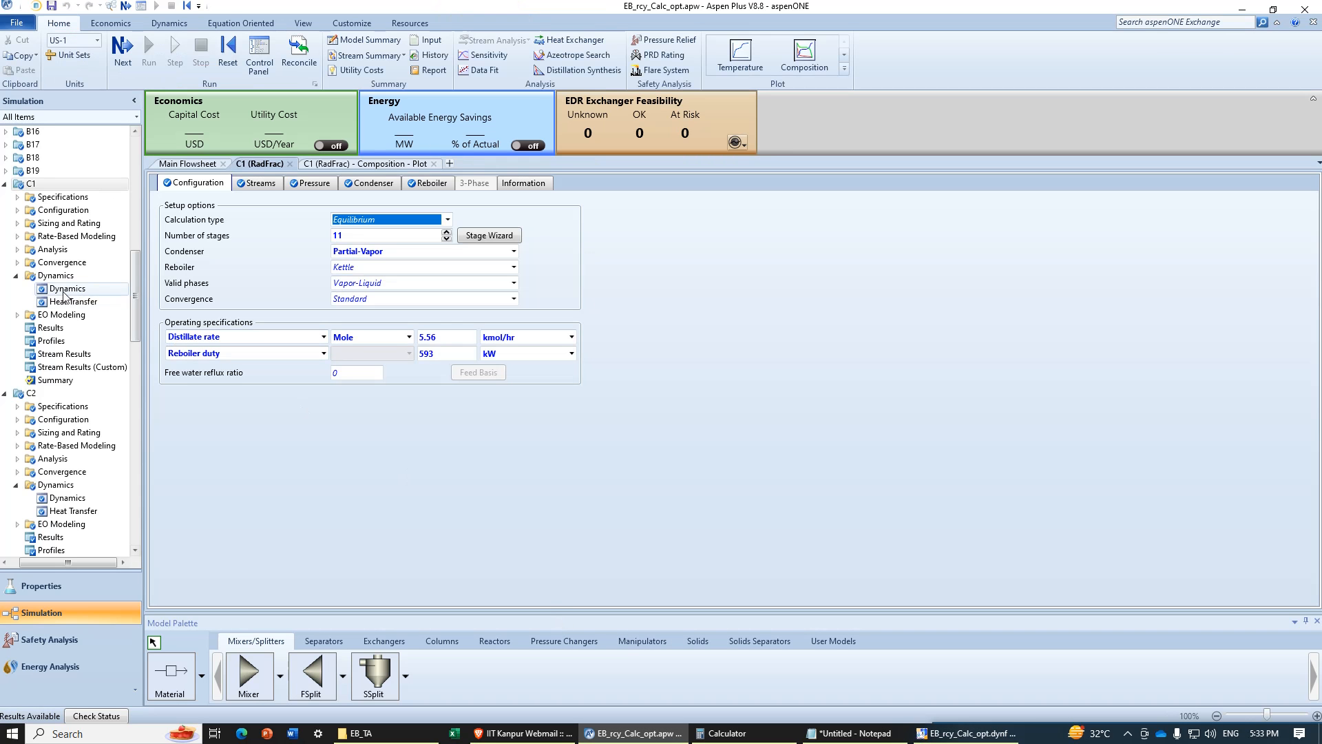
pyautogui.scroll(-3, 76, 447)
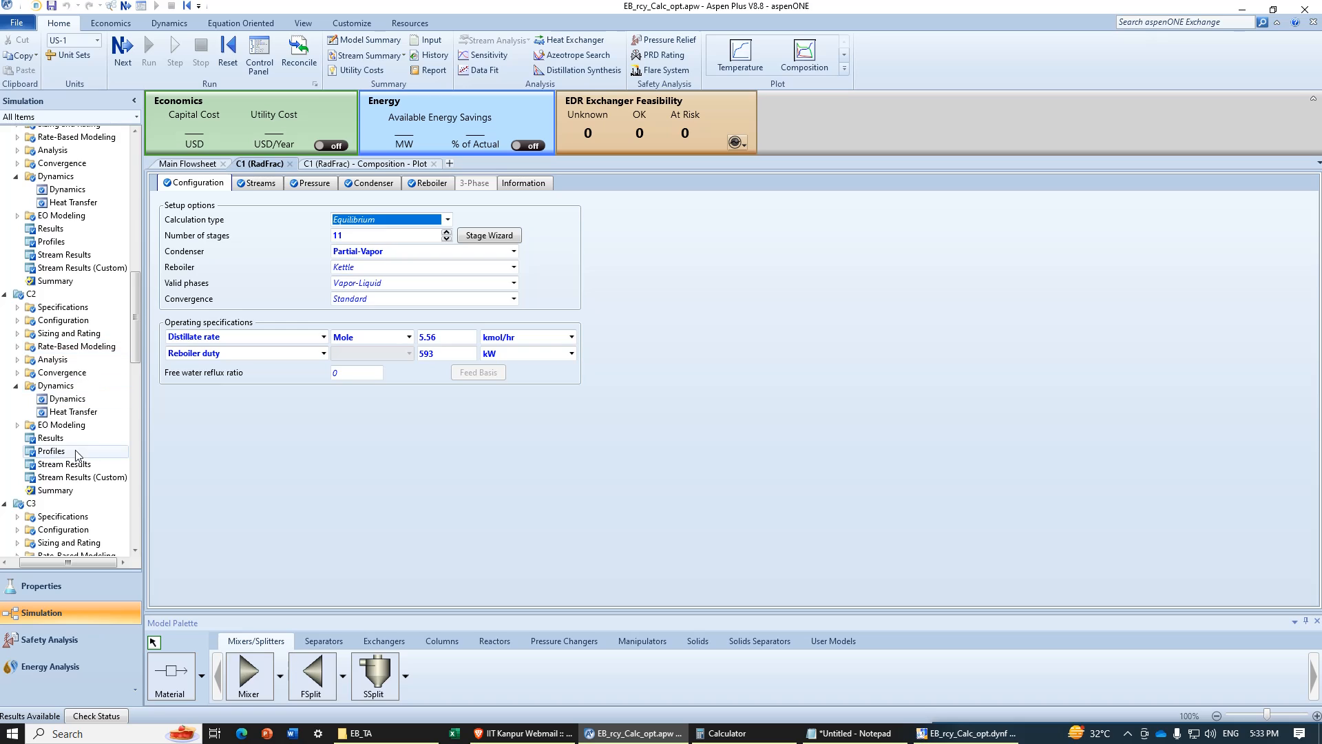
pyautogui.click(69, 464)
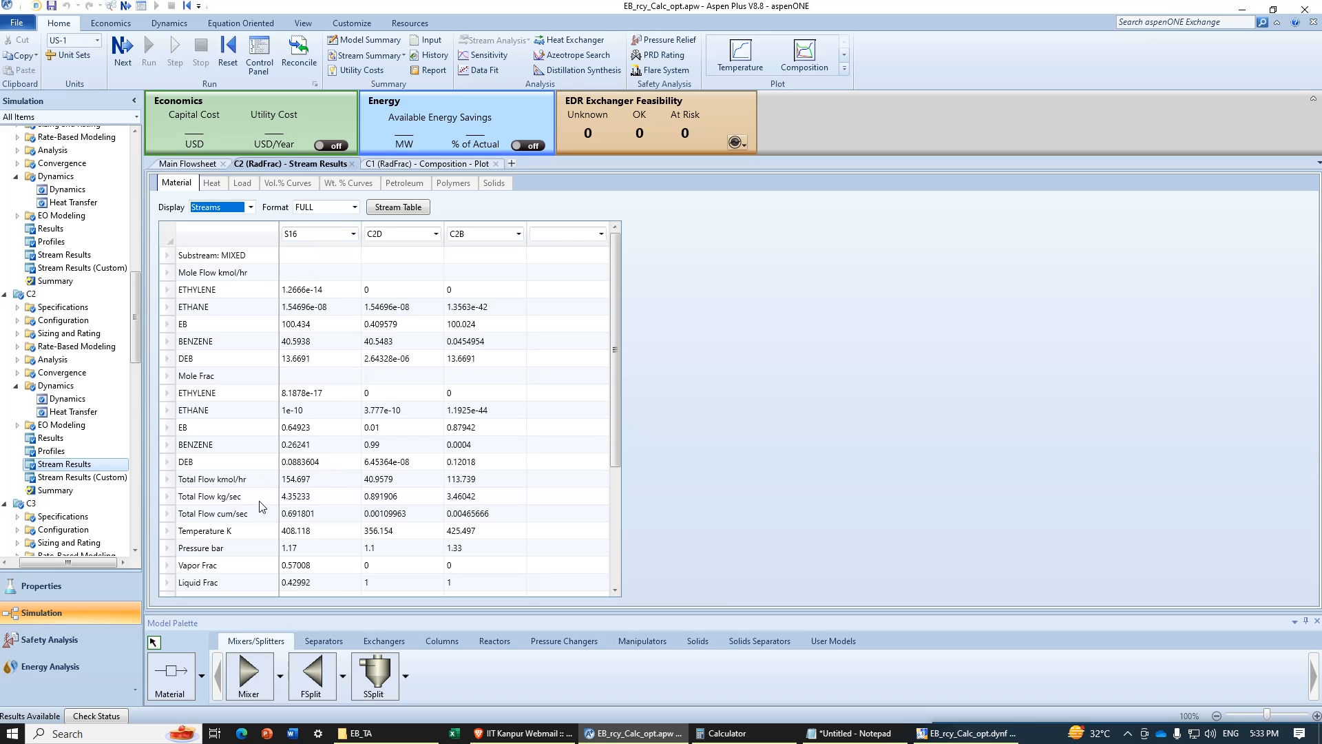
# Step: Open column C2's custom stream results, set the mass flow unit to KG/HR and select stream S16's mass flow
pyautogui.click(63, 478)
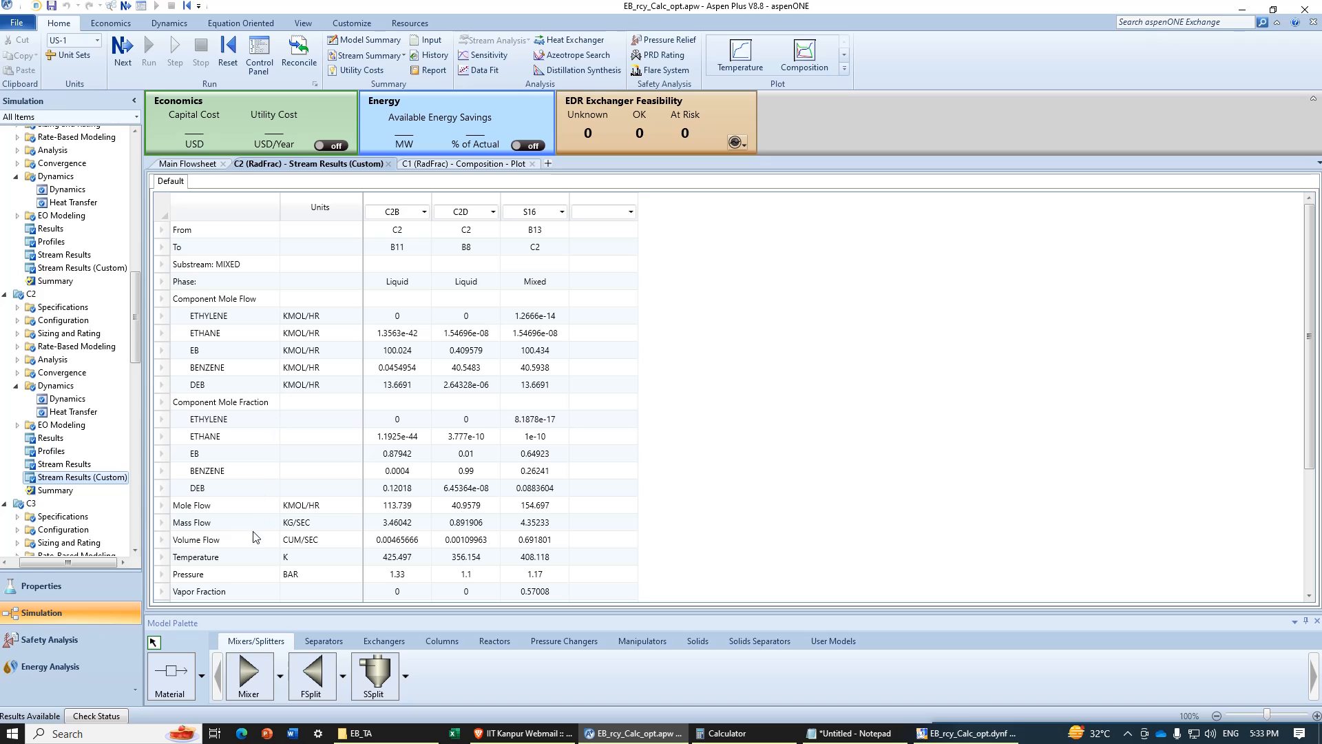
pyautogui.click(303, 523)
pyautogui.click(356, 523)
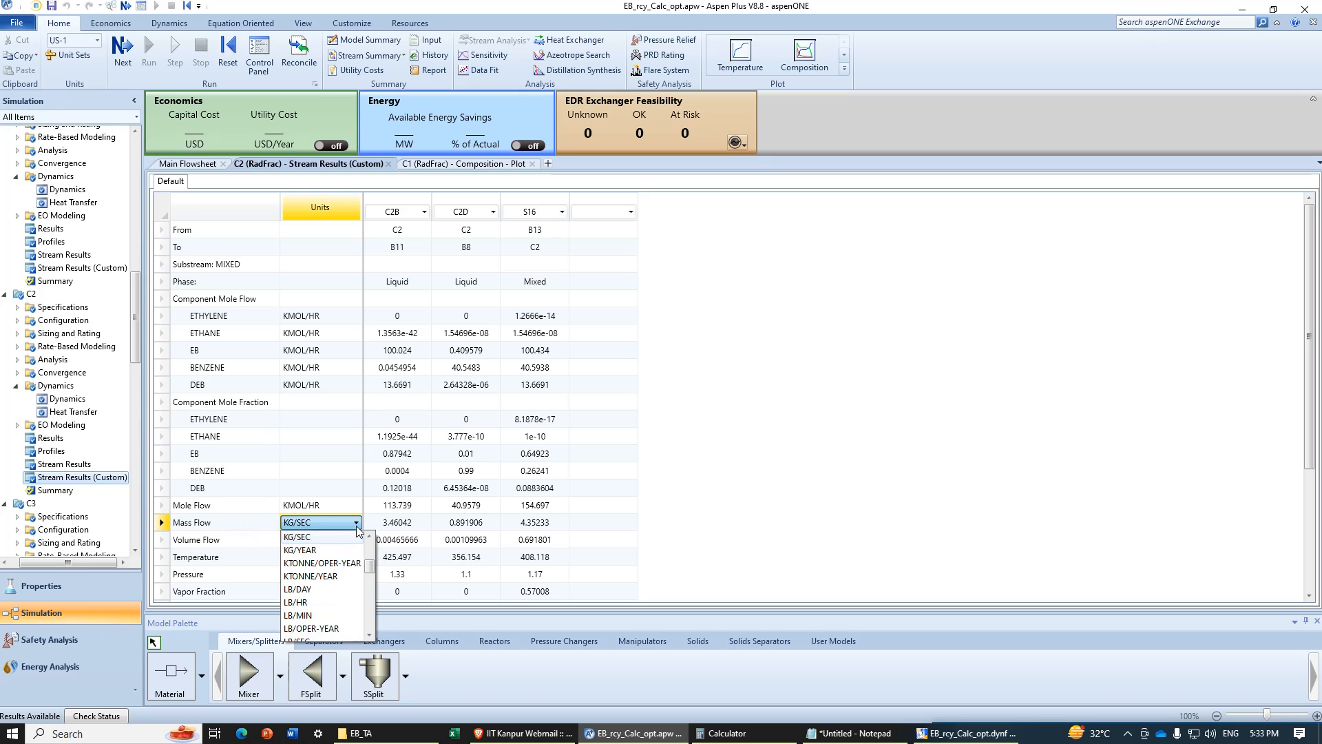
pyautogui.scroll(1, 334, 552)
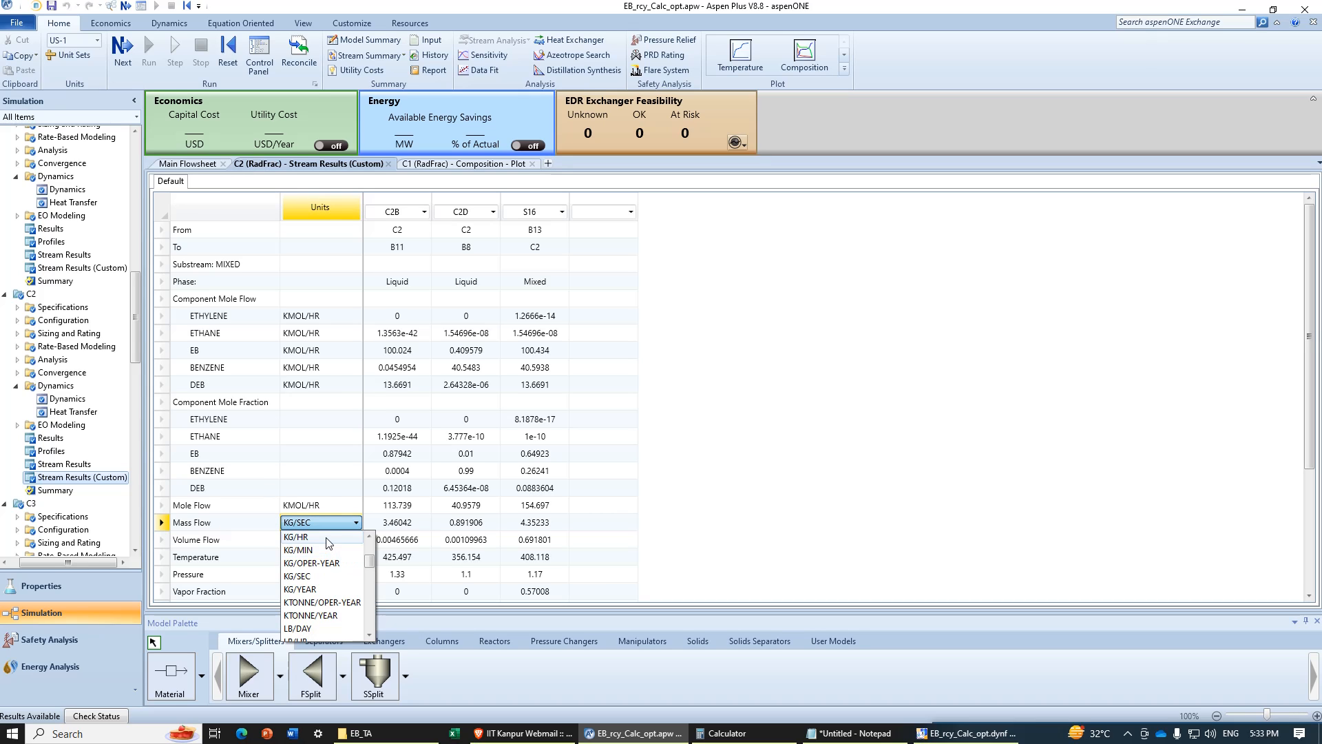
pyautogui.click(329, 537)
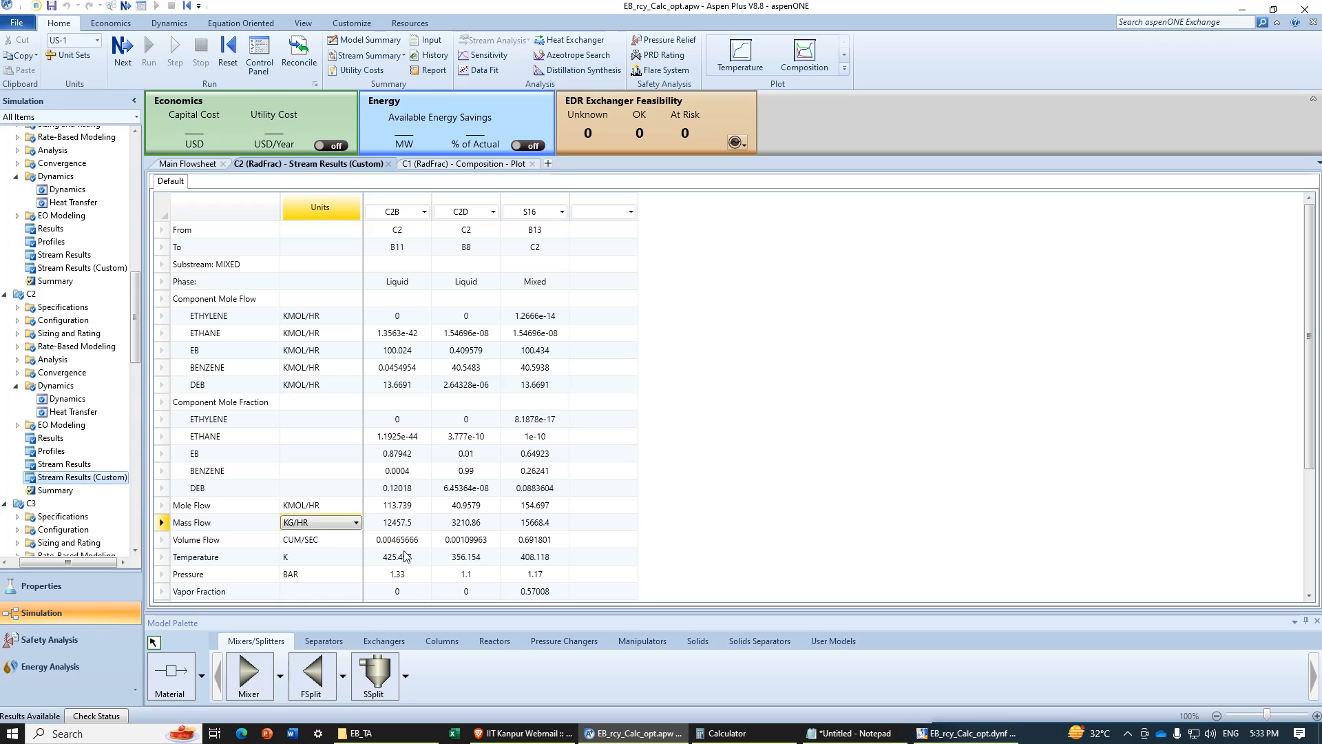
pyautogui.click(531, 529)
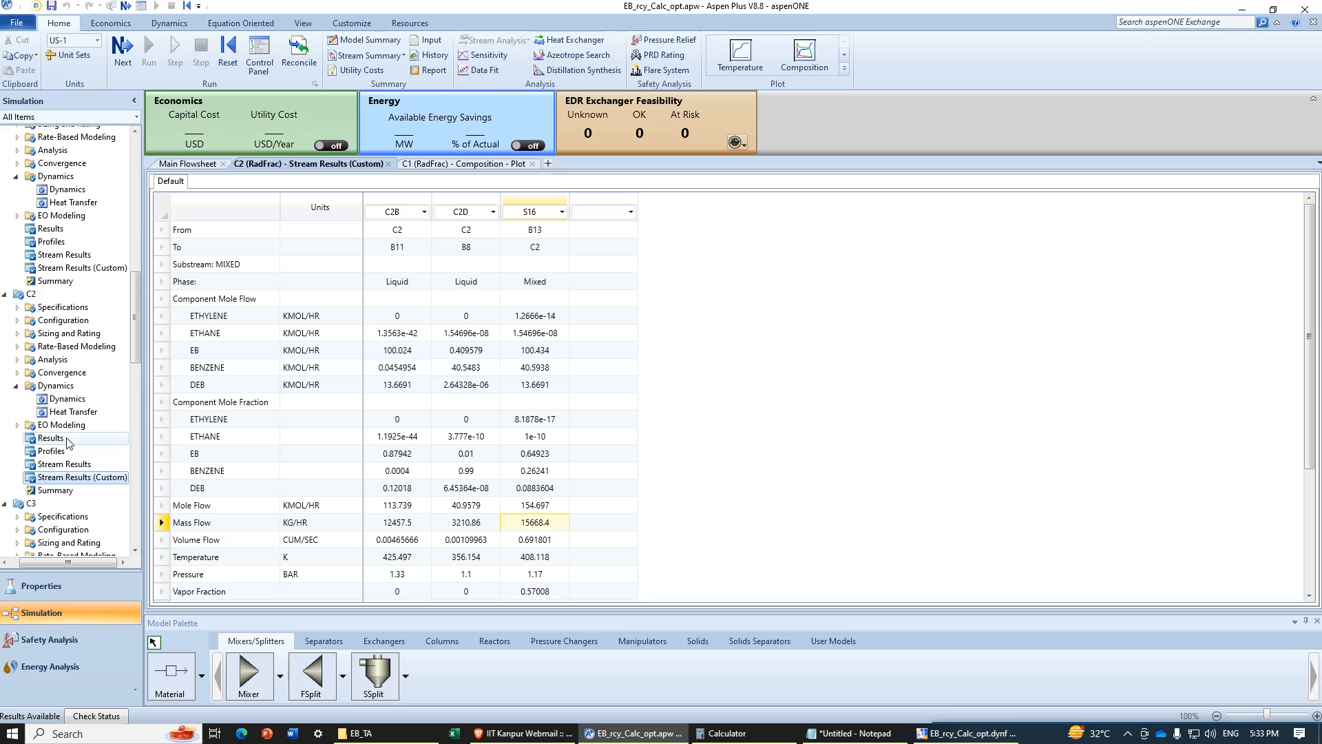
# Step: Open column C2's results summary on a Mass basis and display the reflux rate in kg/hr
pyautogui.click(728, 735)
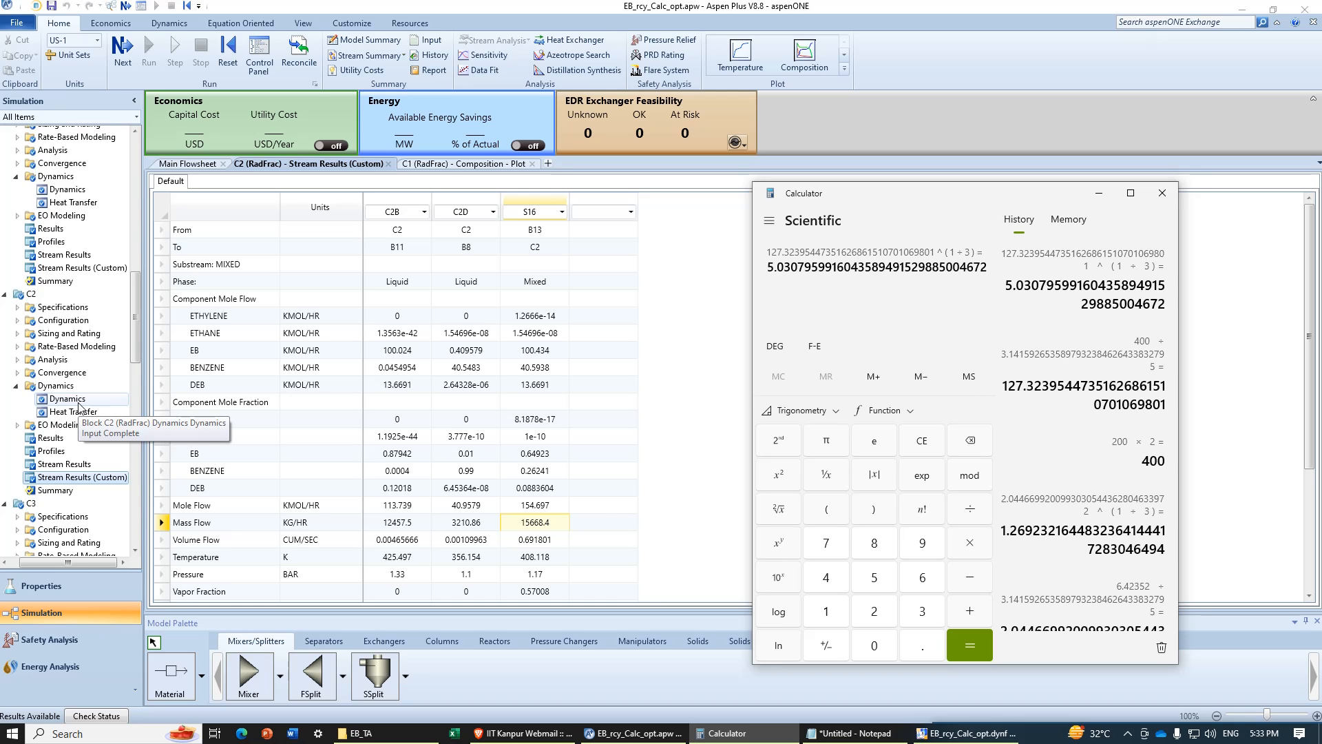
pyautogui.click(50, 438)
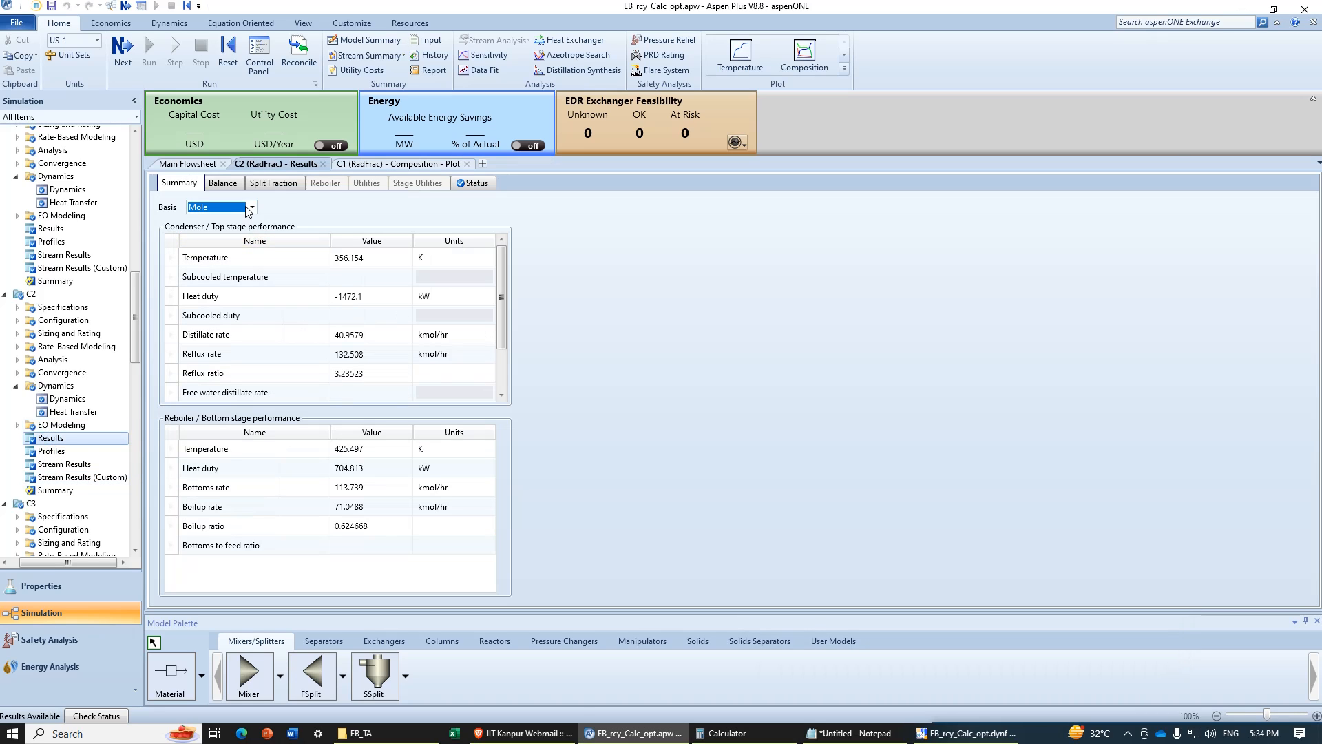
pyautogui.click(252, 207)
pyautogui.click(203, 234)
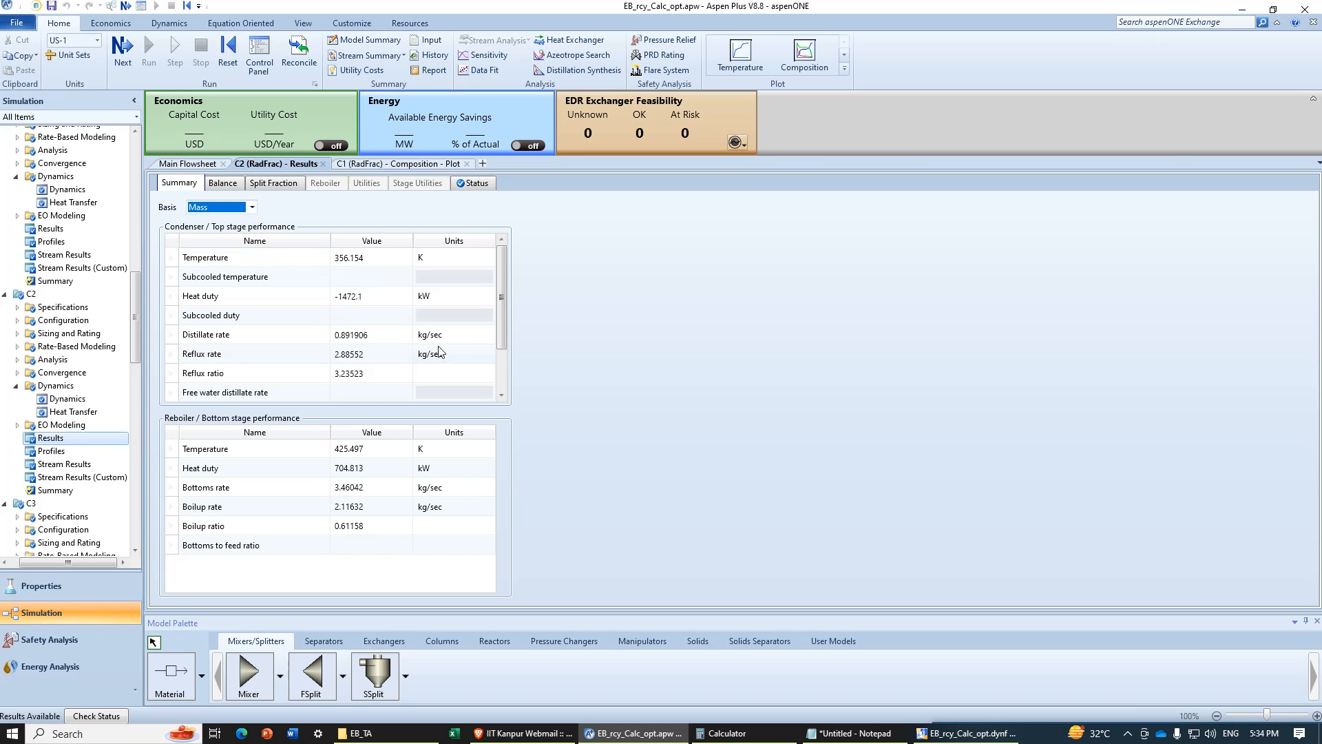
pyautogui.click(487, 354)
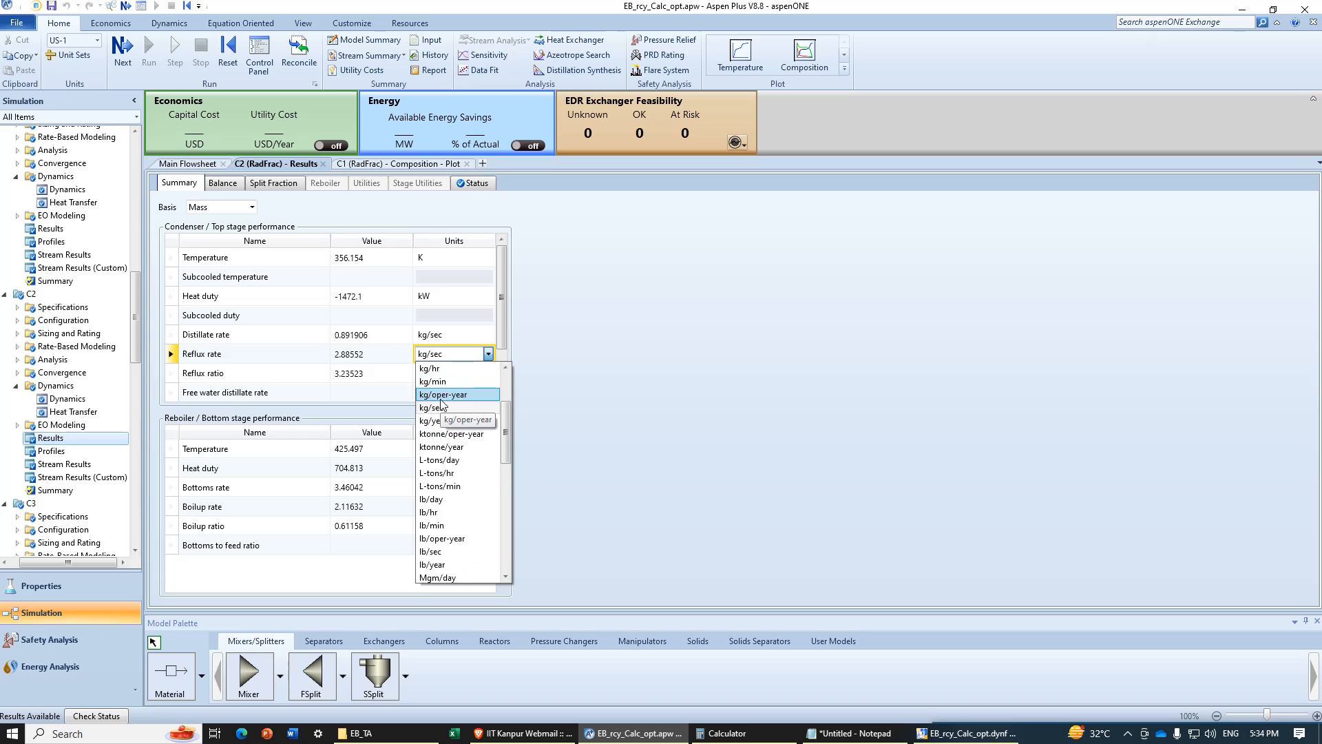
pyautogui.click(432, 369)
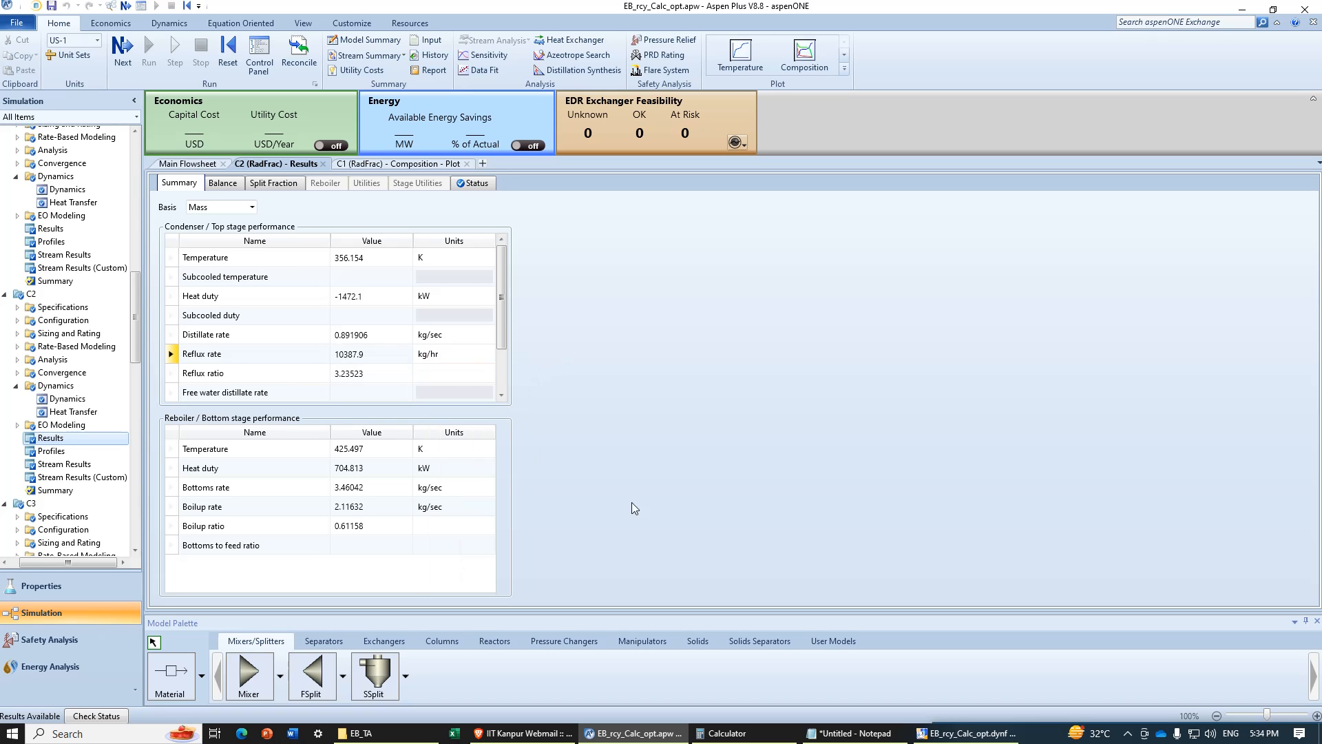
# Step: Switch to Calculator and start dividing column C2's reflux rate 10387.9 by the feed mass flow, entering 15668 so far
pyautogui.click(724, 733)
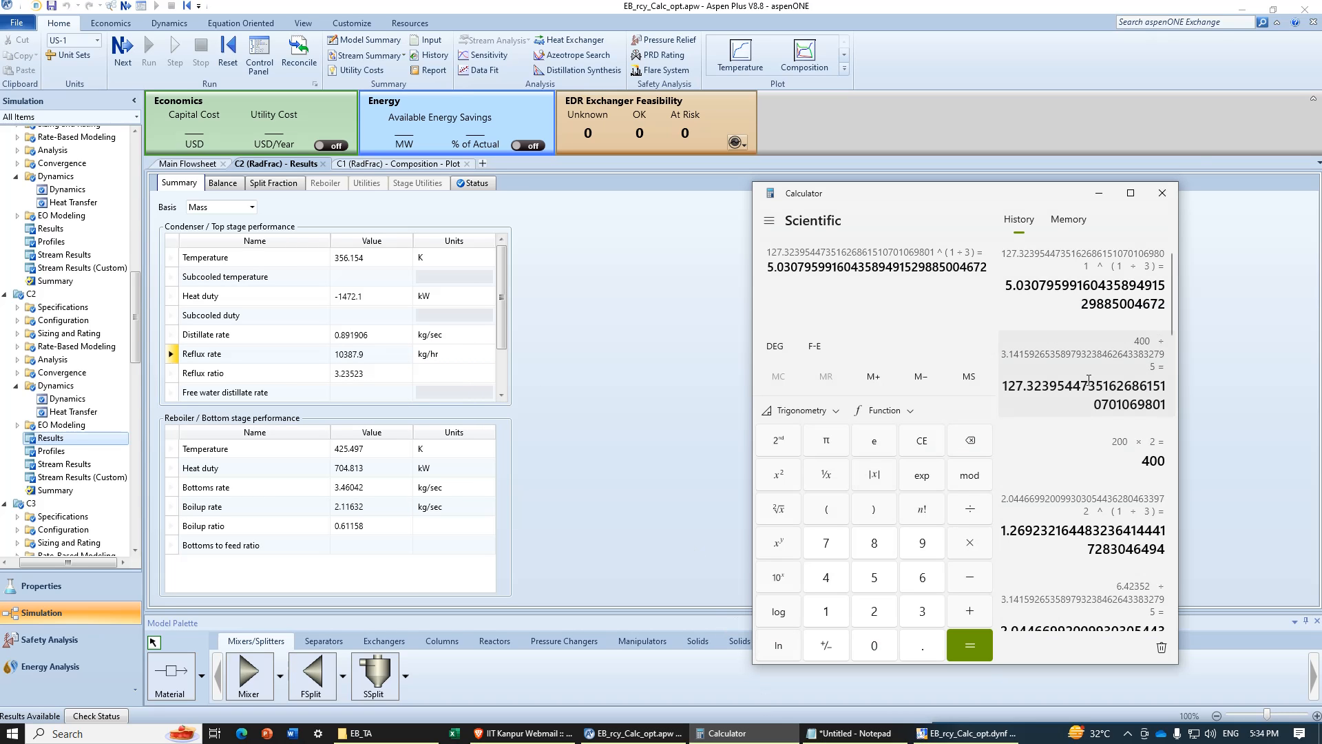
pyautogui.write('10387')
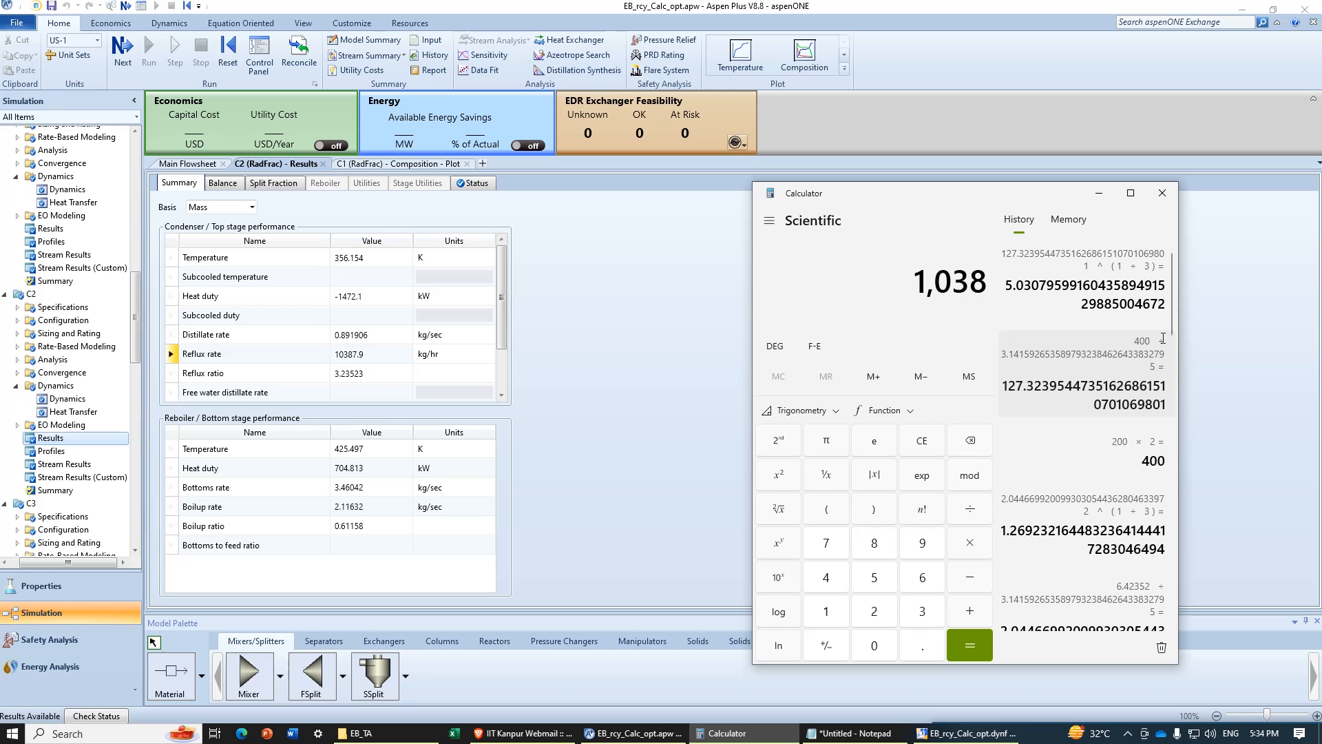
pyautogui.write('.9/15')
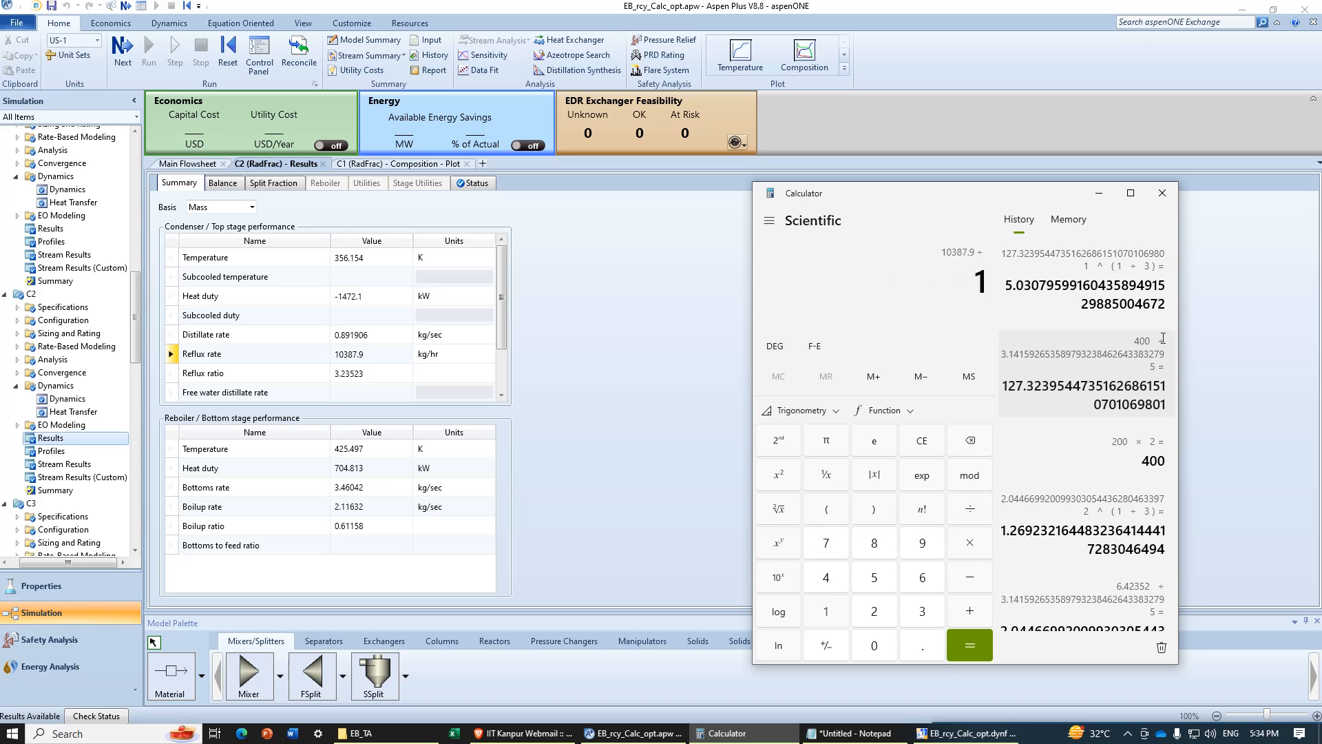
pyautogui.write('668.')
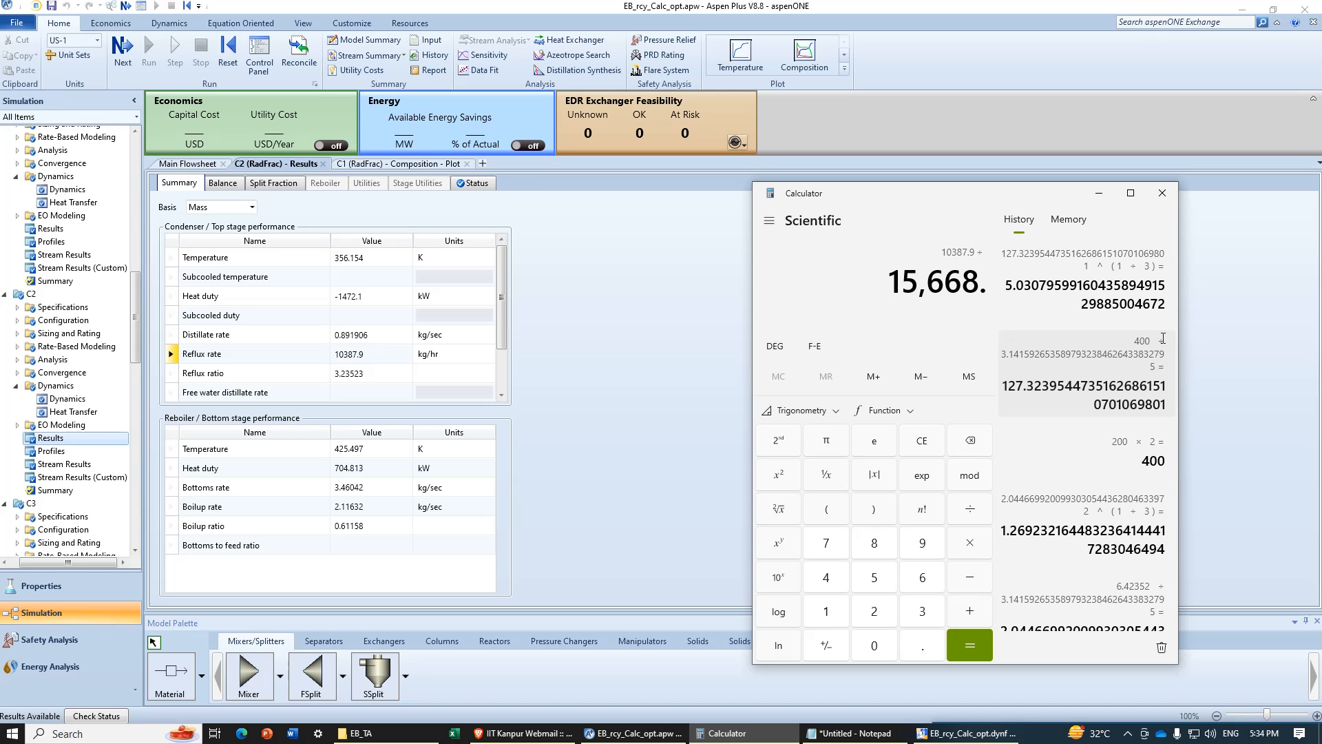
# Step: Open column C2's custom stream results in Aspen Plus and show the mass flow in KG/HR
pyautogui.click(64, 464)
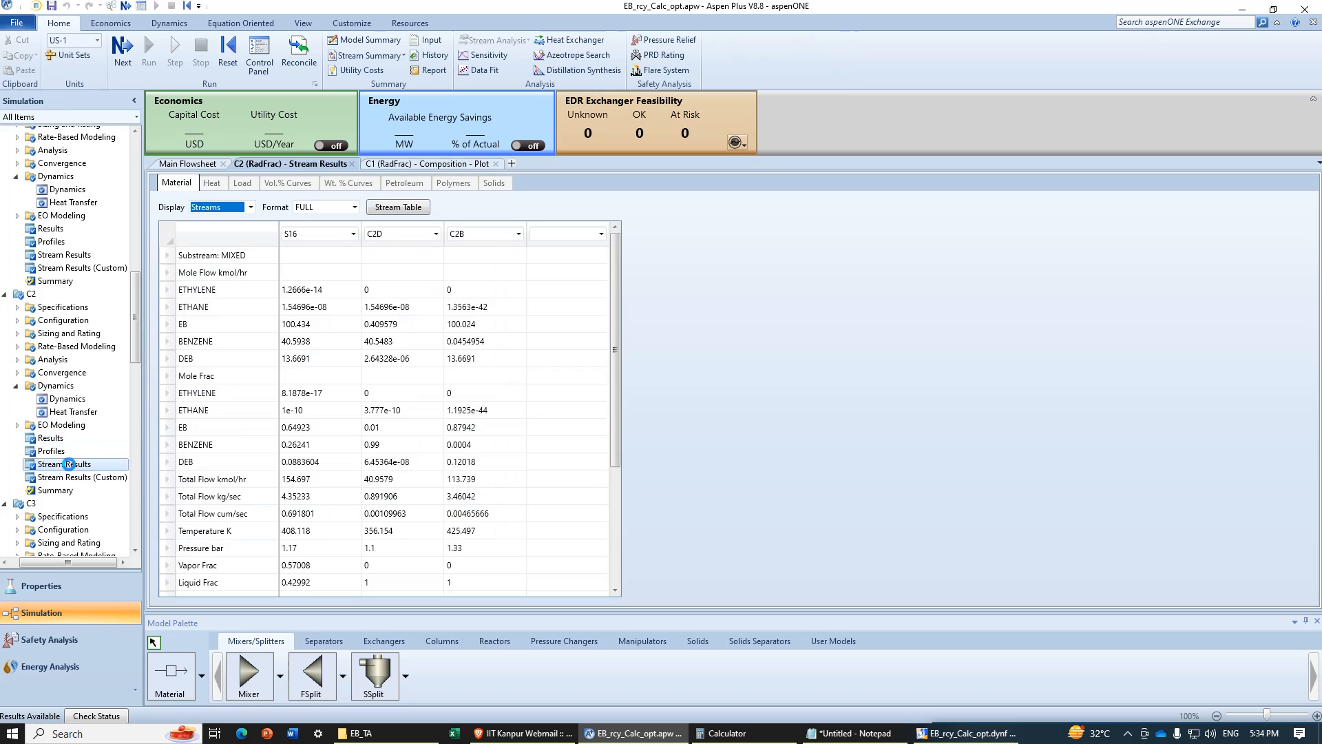
pyautogui.click(79, 476)
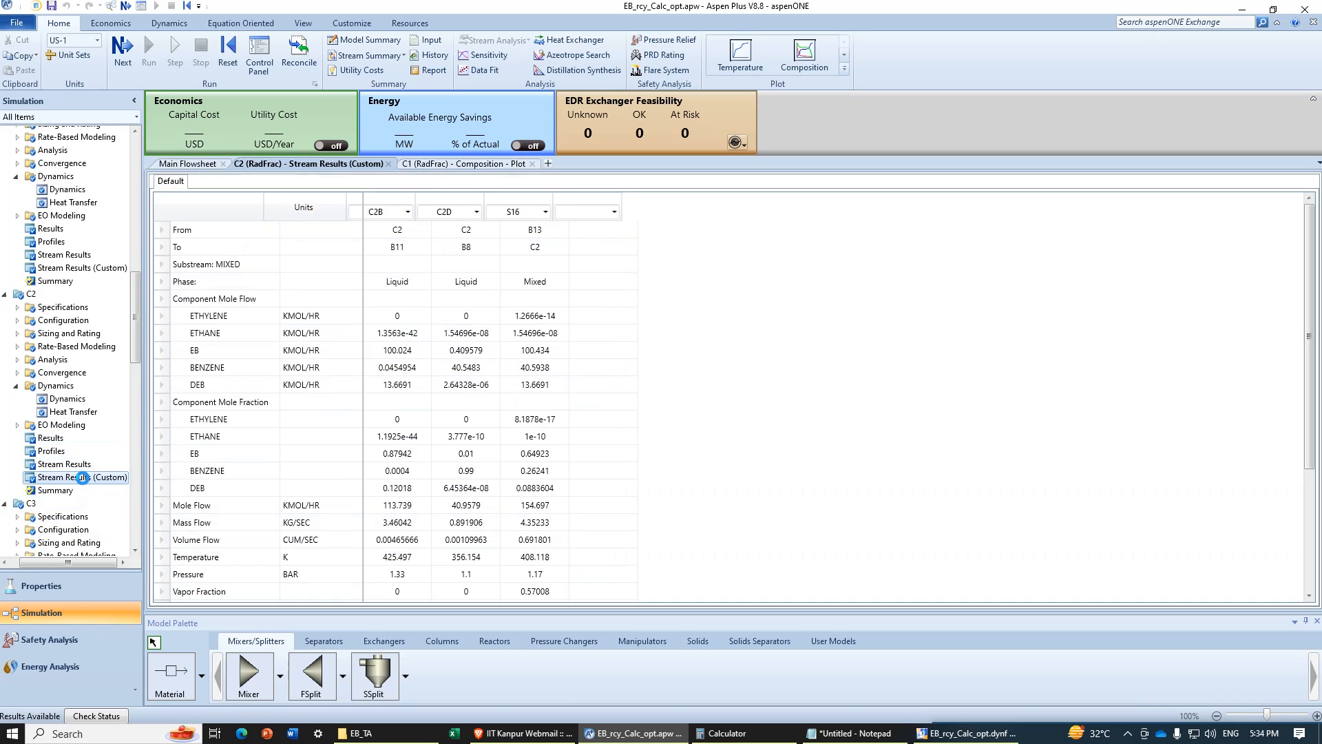
pyautogui.click(334, 524)
pyautogui.click(355, 525)
pyautogui.scroll(2, 349, 546)
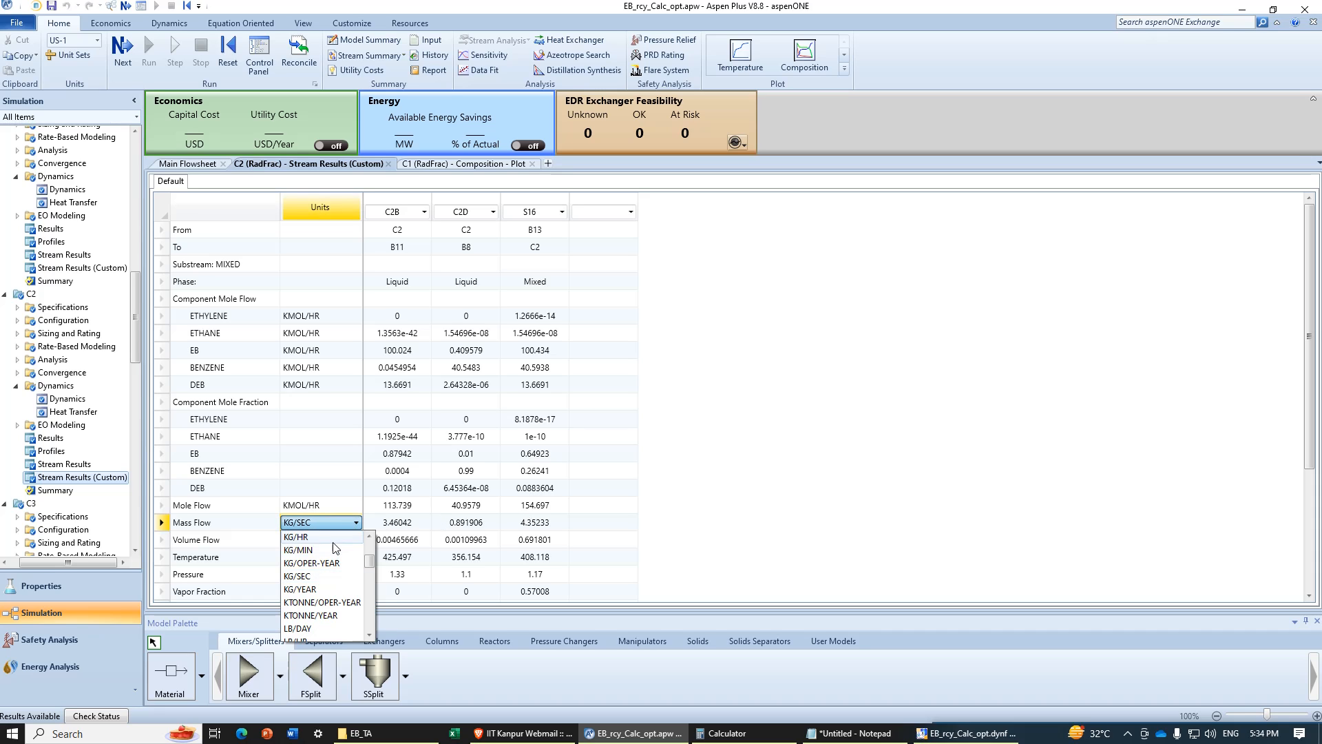
pyautogui.click(335, 548)
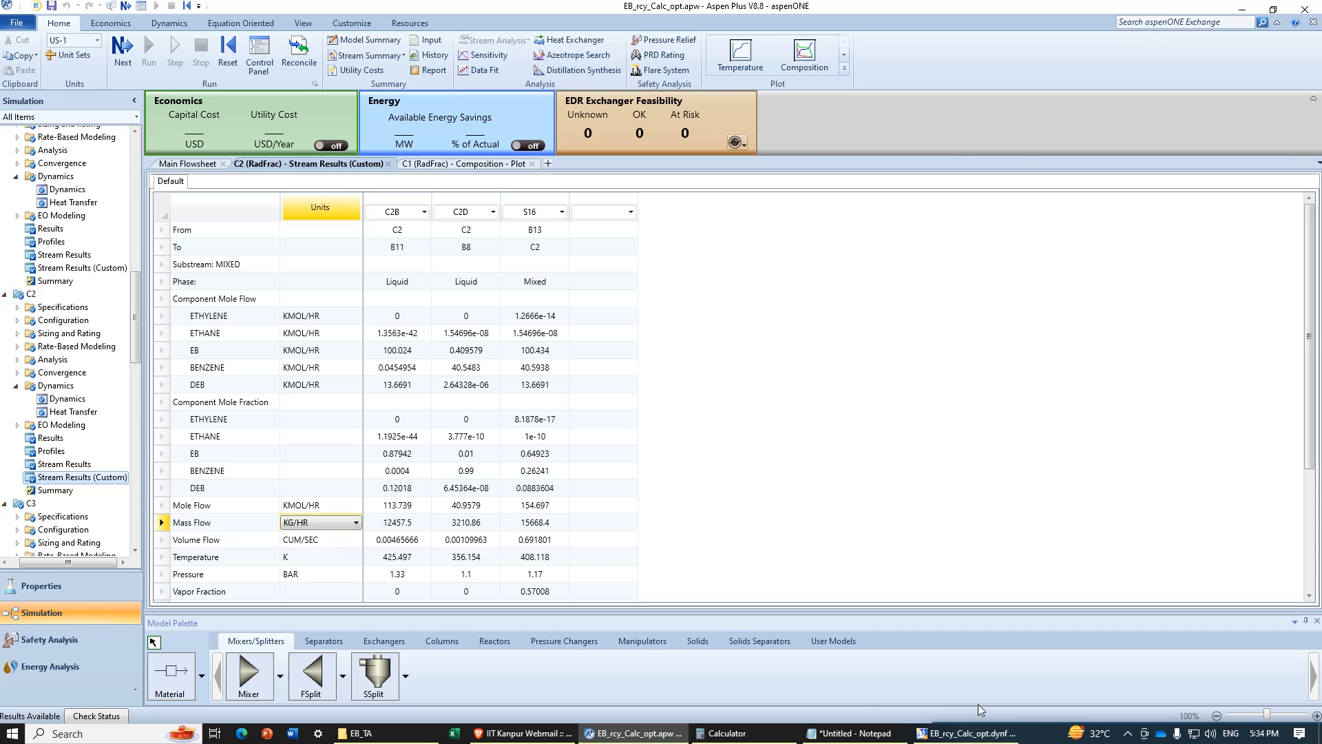
# Step: Return to Calculator, complete the divisor as 15668.4 and compute the reflux-to-feed ratio
pyautogui.click(779, 738)
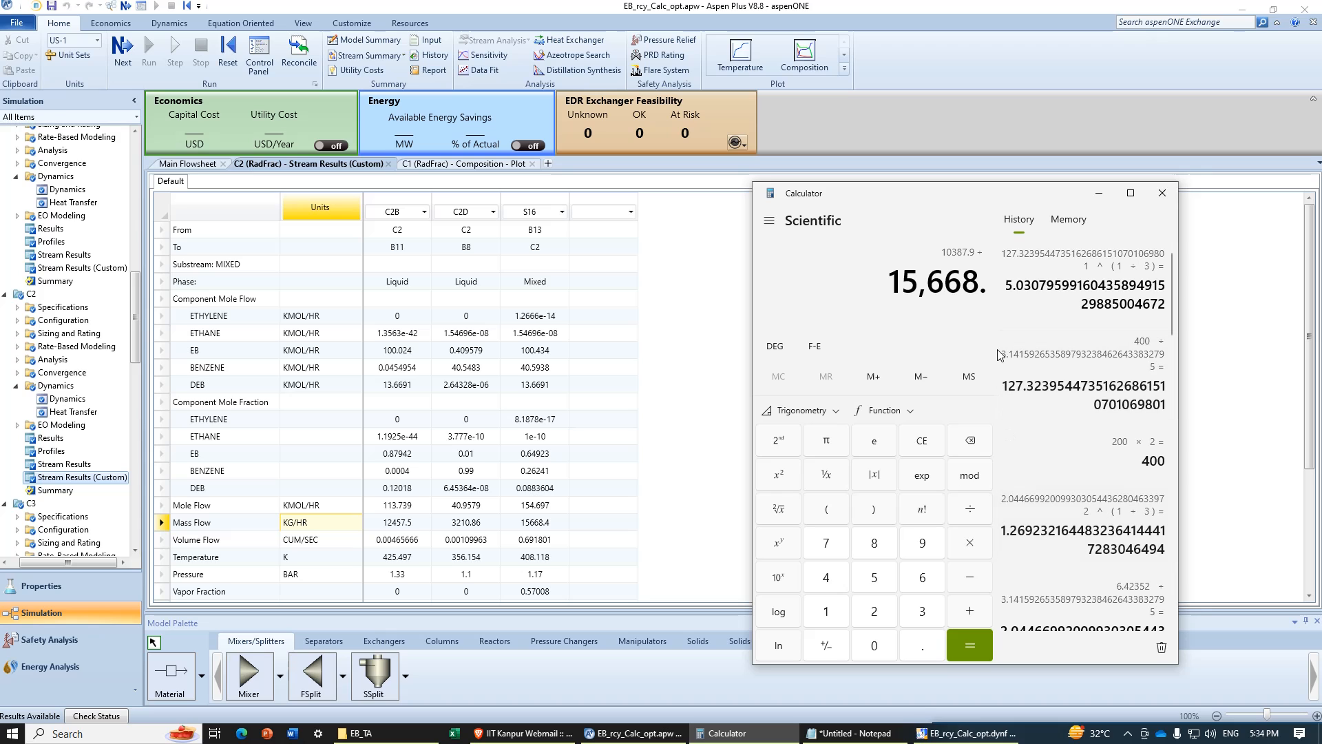
pyautogui.write('4')
pyautogui.press('Return')
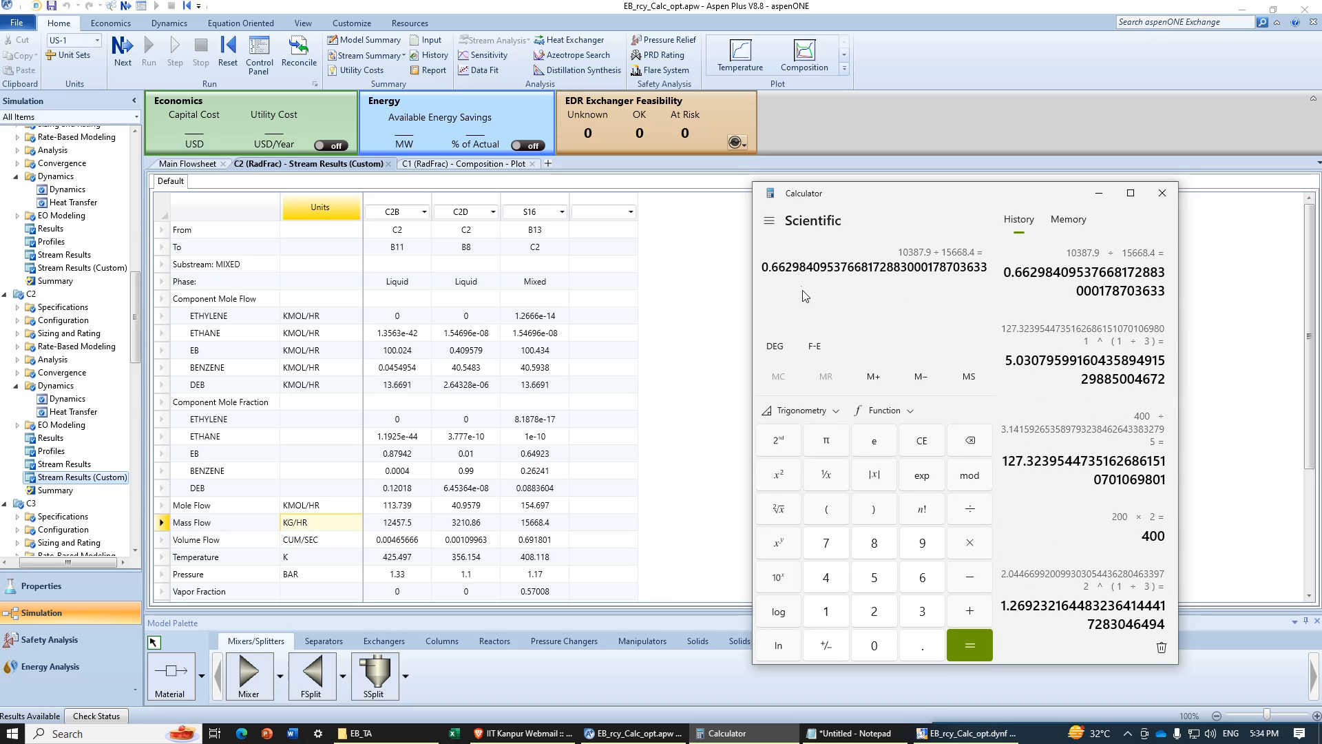
# Step: Switch to the Aspen Plus Dynamics file EB_rcy_Calc_opt.dynf, set L/F2's Input signal 2 to 0.662984 and close its results table
pyautogui.click(967, 732)
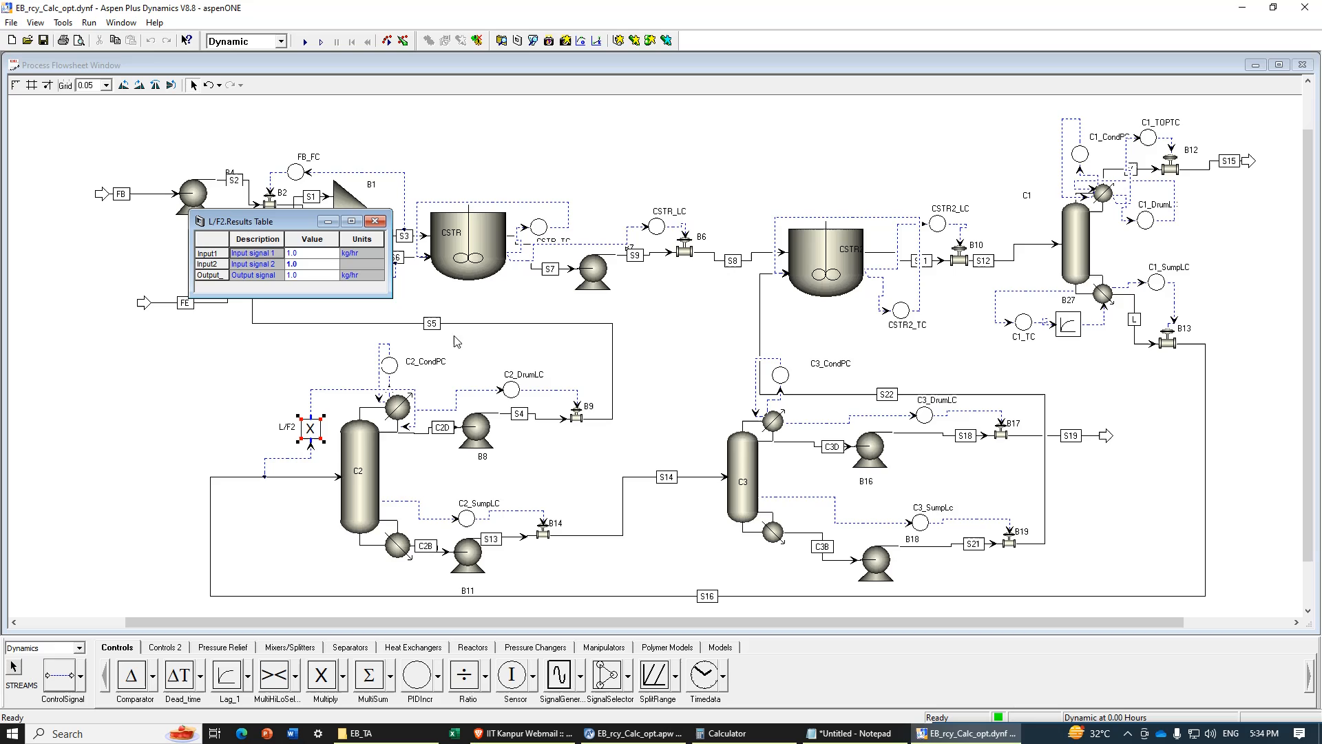
pyautogui.click(307, 266)
pyautogui.write('0.6629')
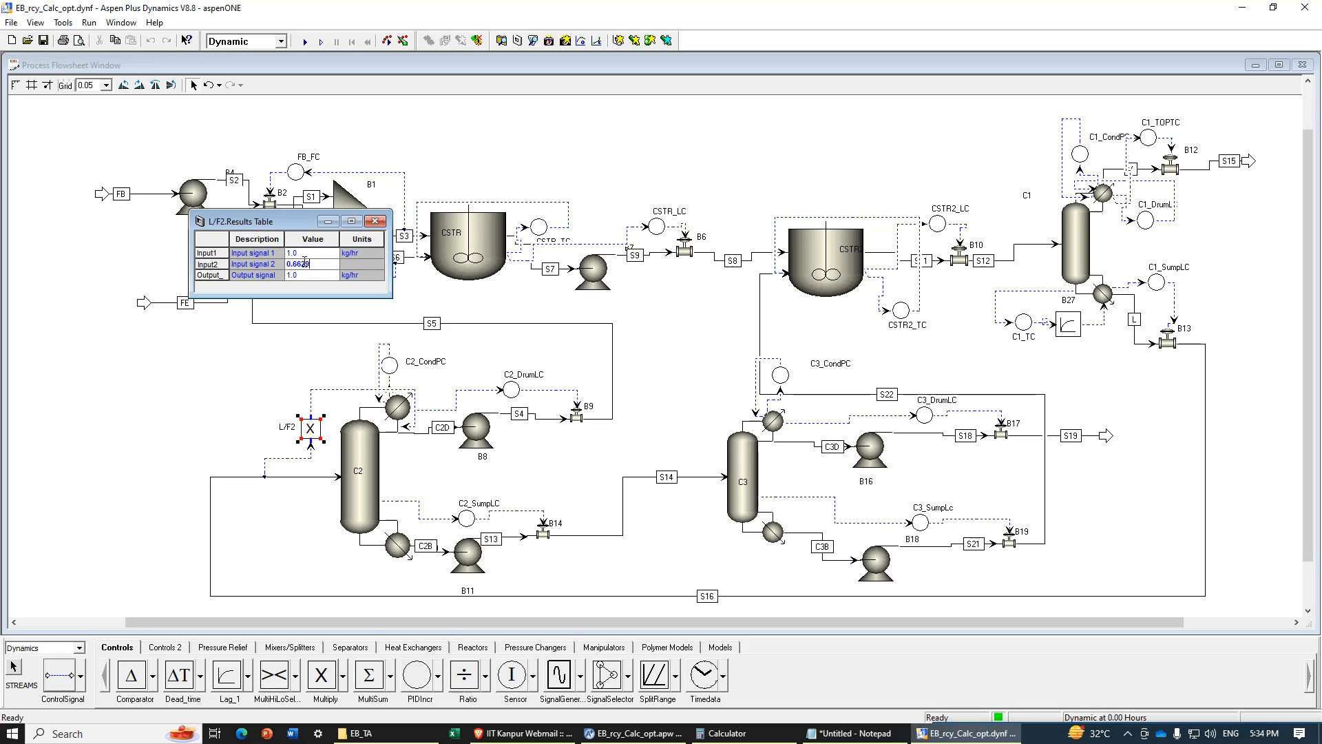
pyautogui.write('84')
pyautogui.press('Return')
pyautogui.click(380, 222)
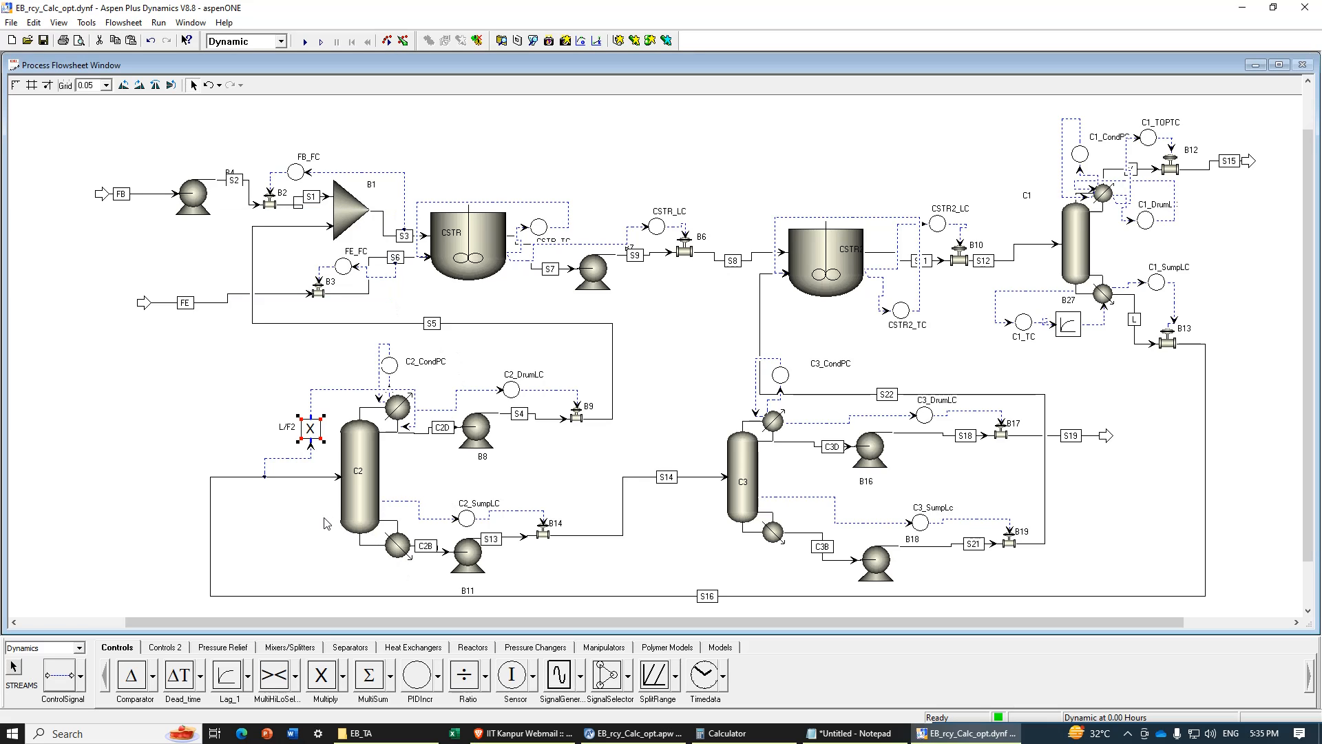
# Step: Place a PIDIncr controller and a Lag_1 block beside the base of column C2 and shrink the lag block's icon
pyautogui.click(416, 675)
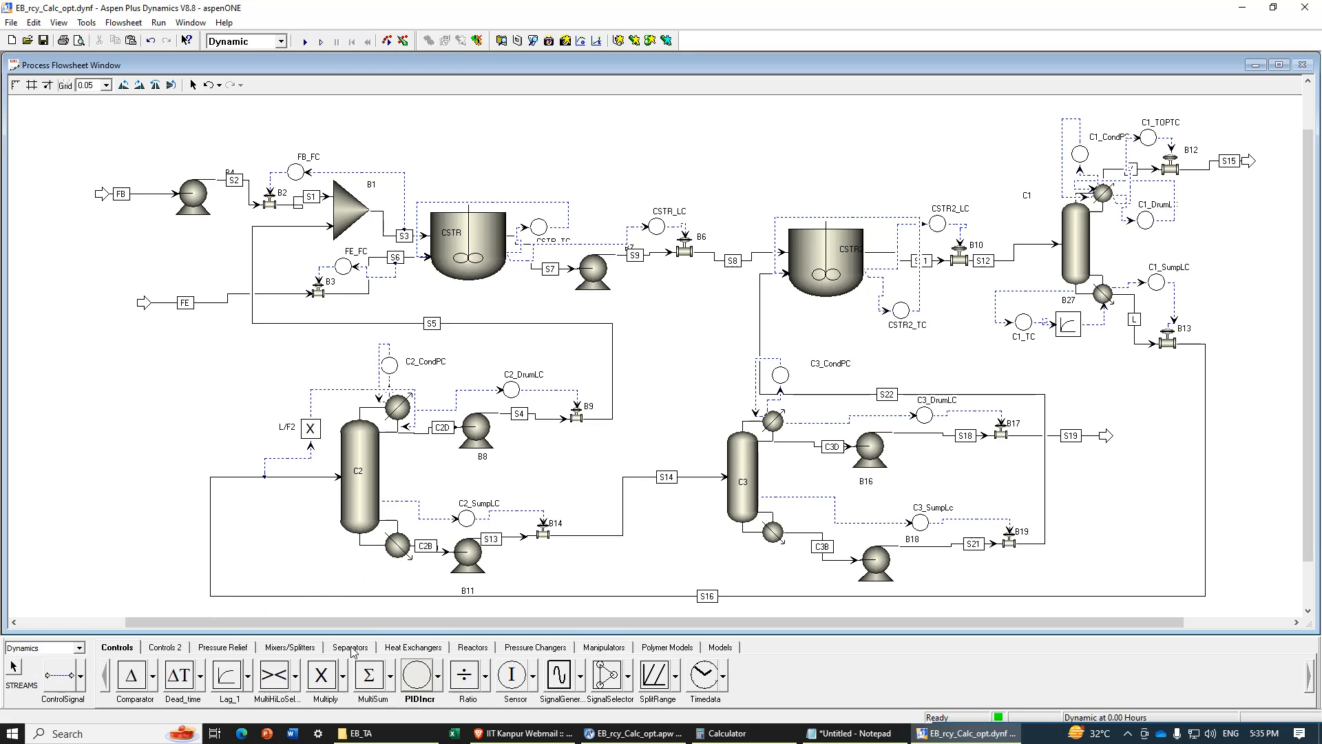
pyautogui.click(302, 555)
pyautogui.click(226, 675)
pyautogui.click(350, 569)
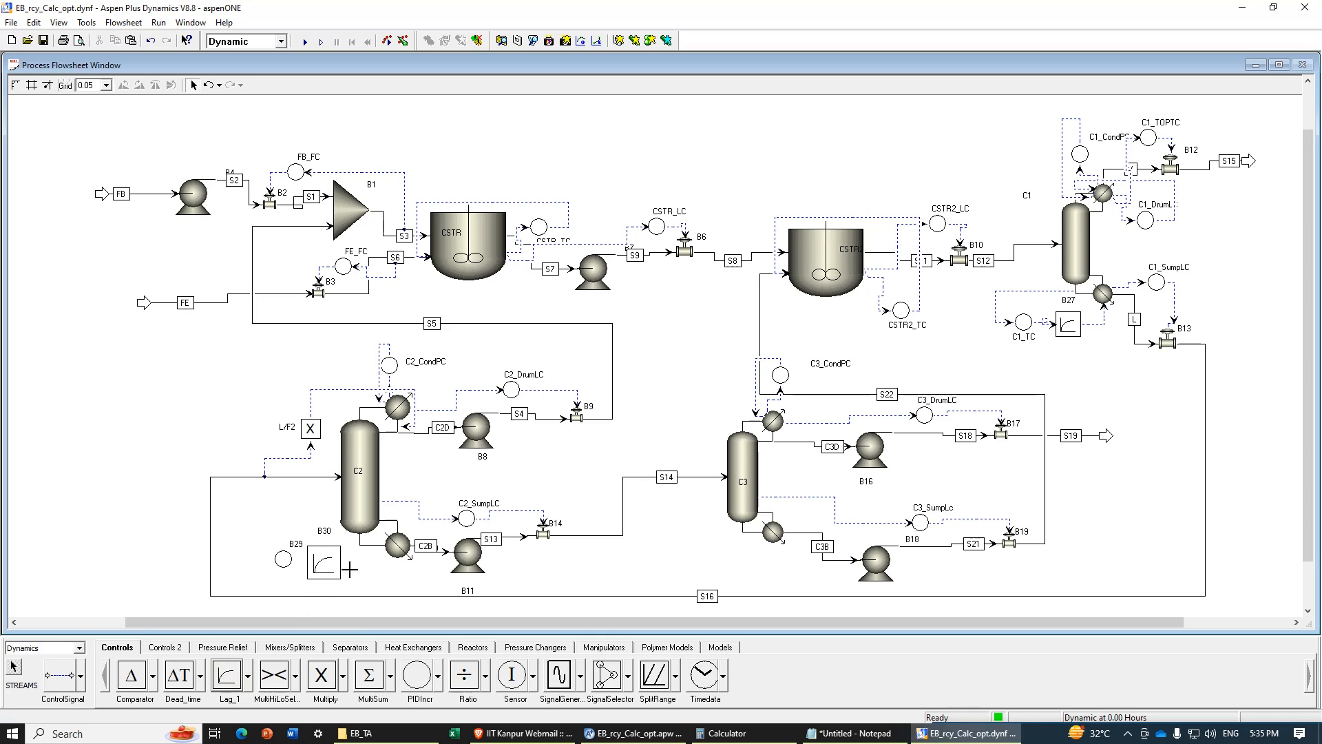
pyautogui.moveTo(329, 565); pyautogui.dragTo(335, 565)
pyautogui.press('-')
pyautogui.press('-')
pyautogui.press('-')
pyautogui.press('-')
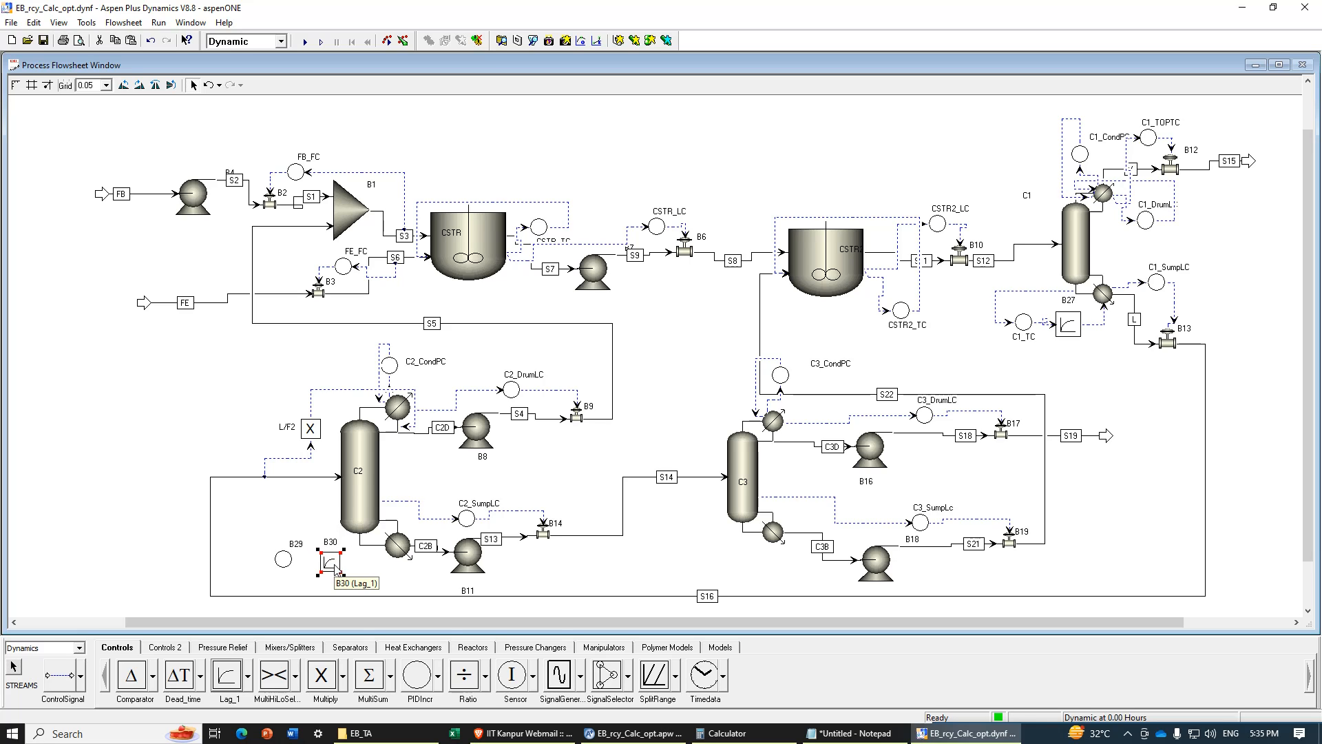
# Step: Check the gain and time constant in the new lag block's configuration table and close the table
pyautogui.rightClick(336, 567)
pyautogui.moveTo(469, 304)
pyautogui.click(531, 328)
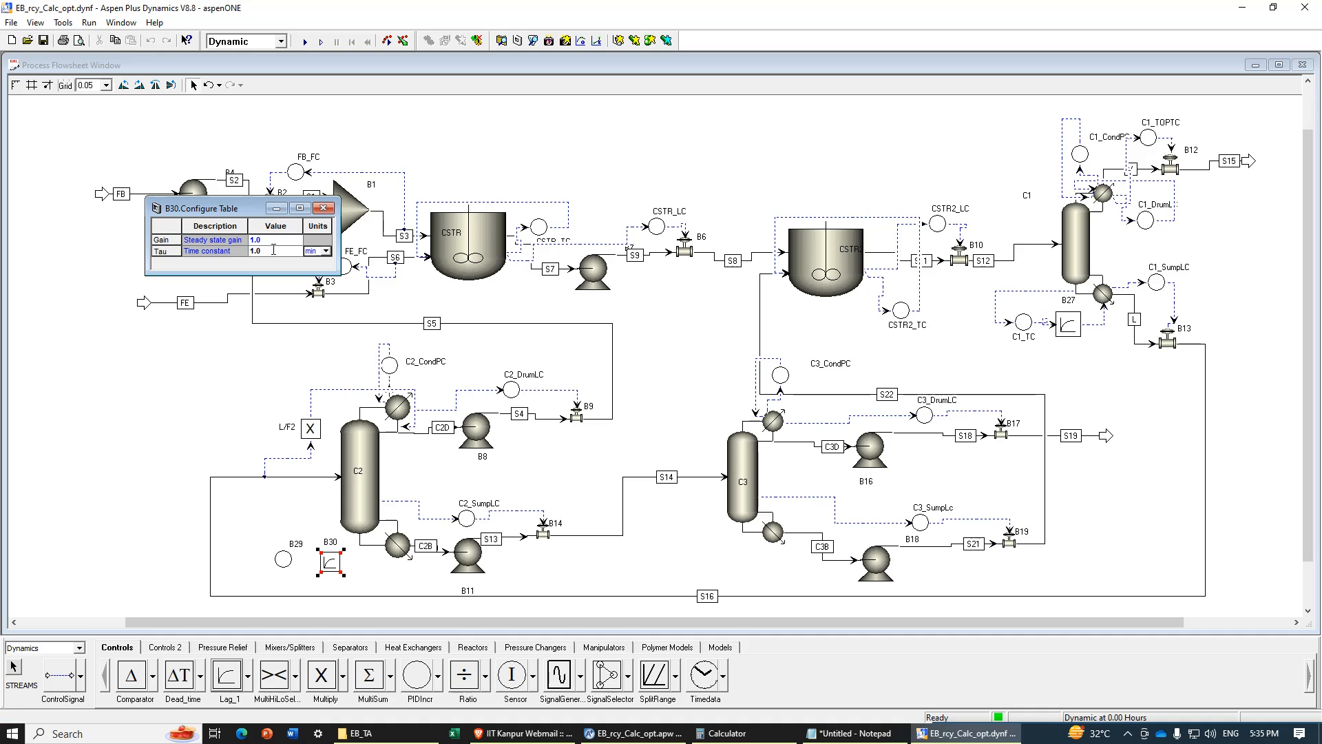
pyautogui.click(323, 208)
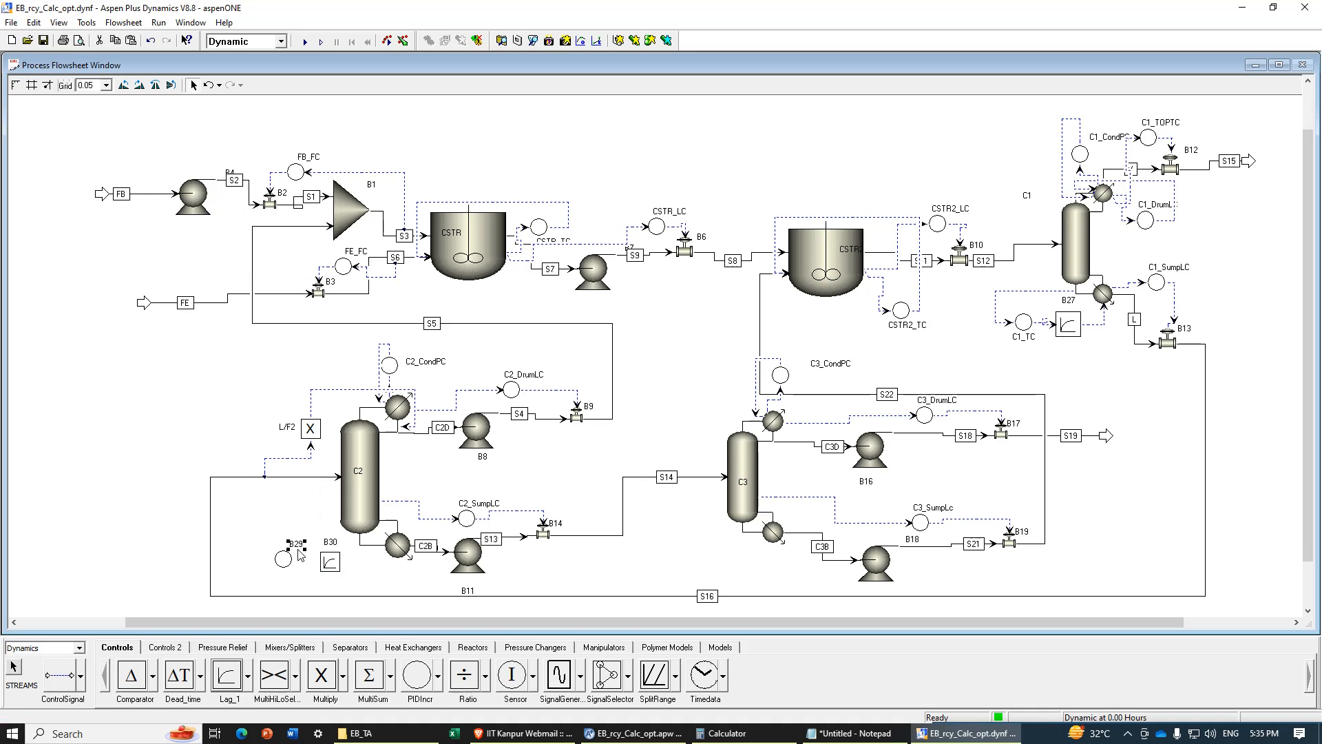
# Step: Rename the new PIDIncr controller beside column C2 as C2_TC and move its label below the controller
pyautogui.hotkey('ctrl', 'm')
pyautogui.write('c')
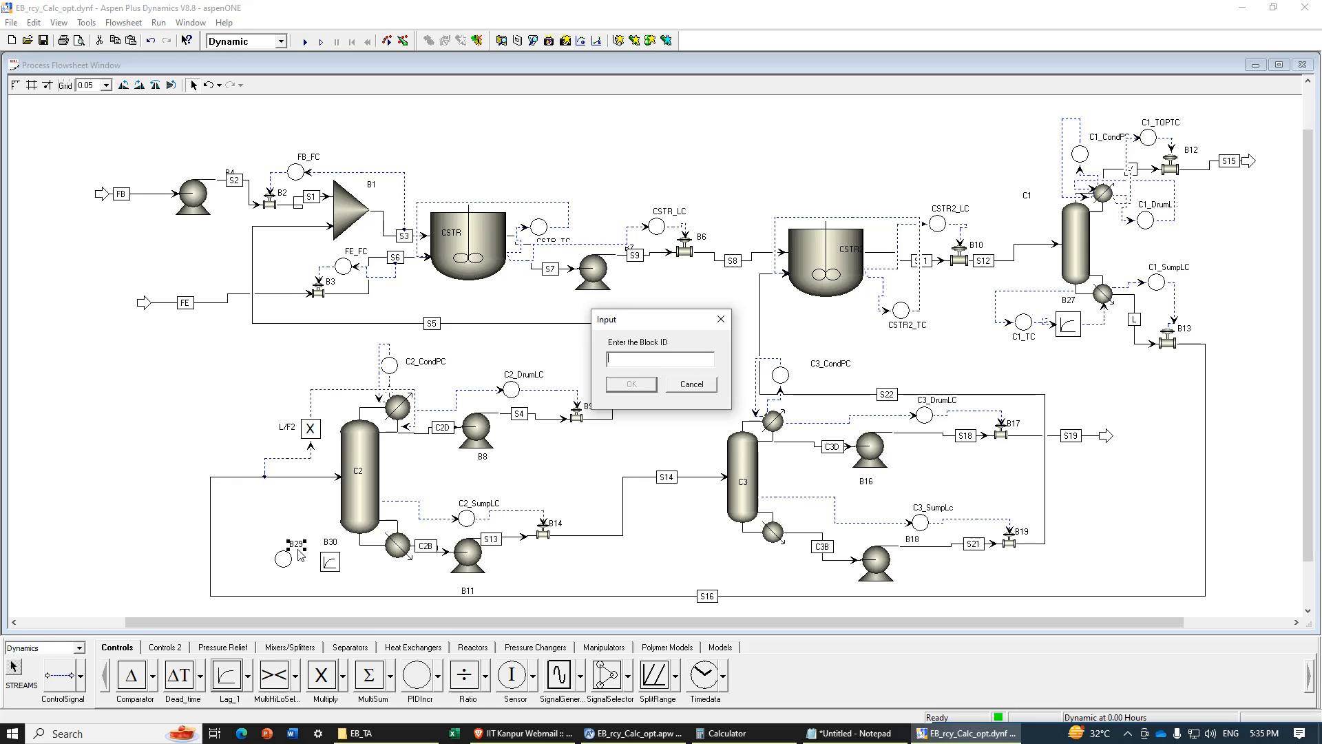
pyautogui.write('C2_TC')
pyautogui.press('Return')
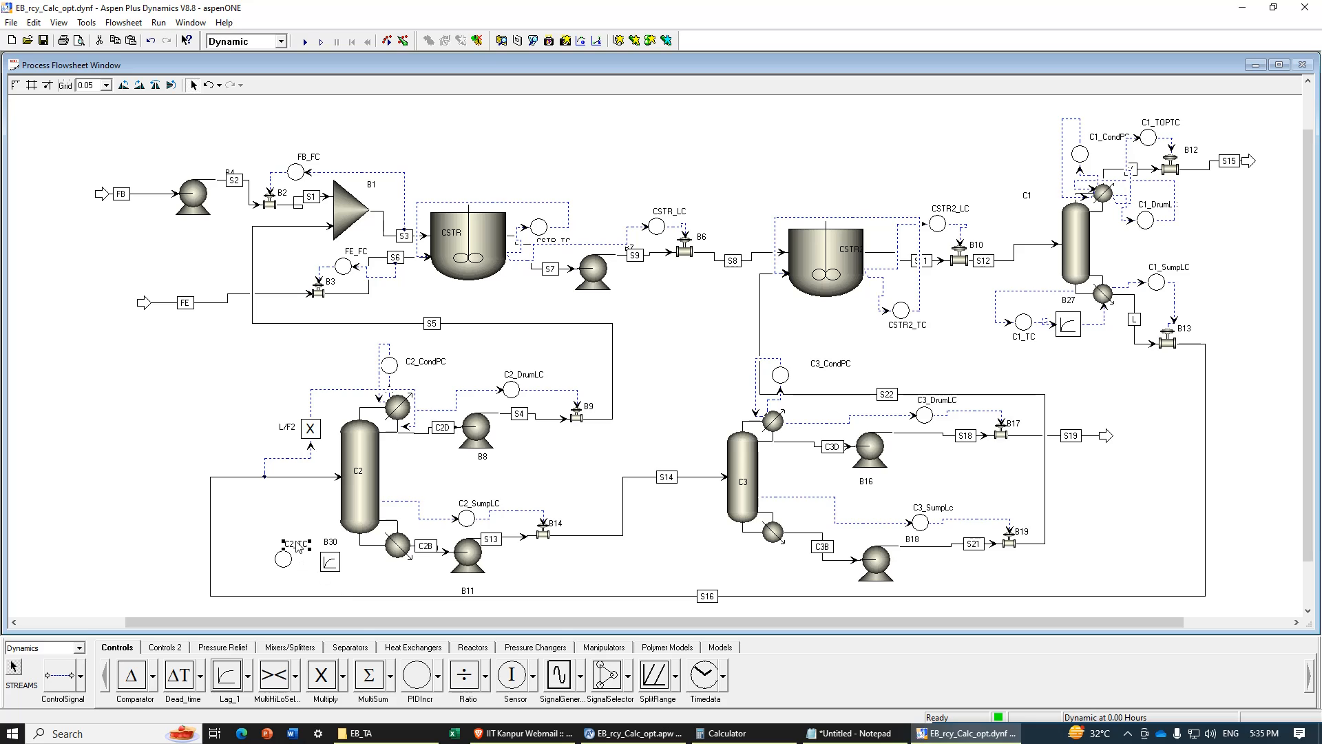
pyautogui.moveTo(298, 547); pyautogui.dragTo(289, 580)
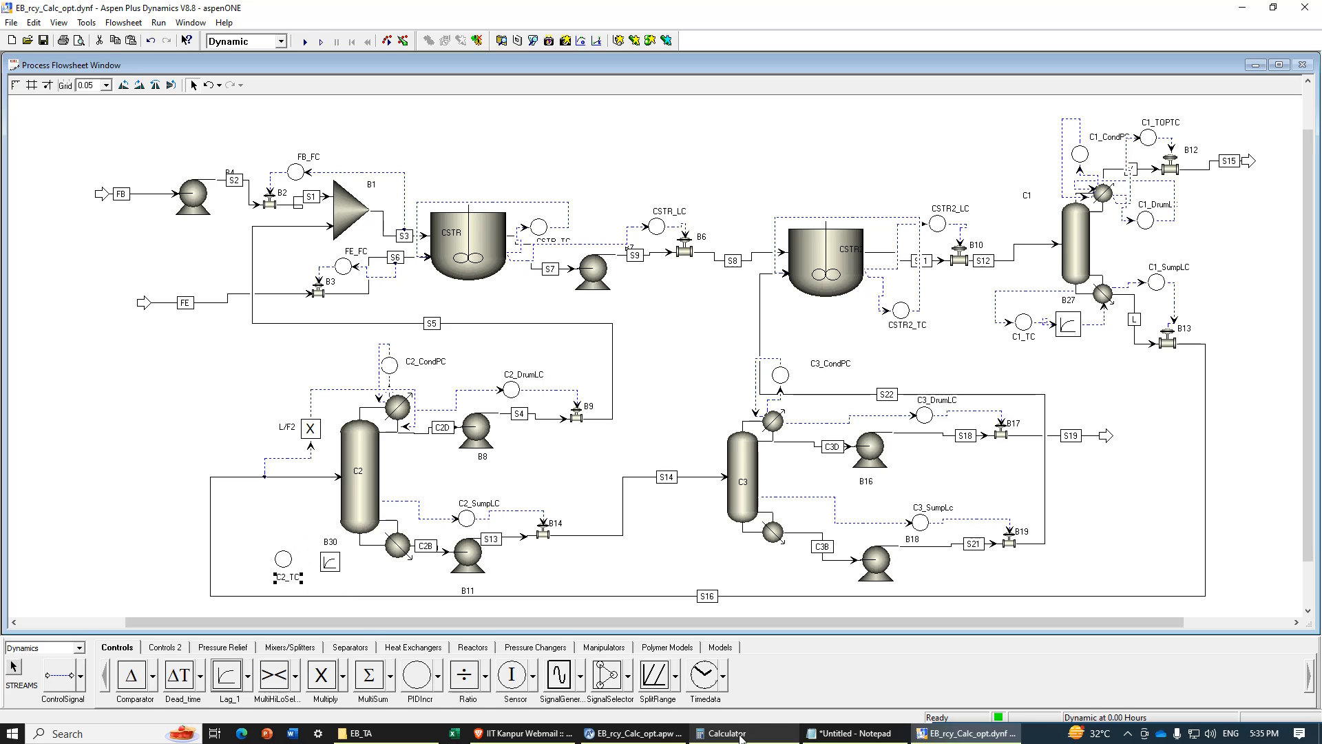
# Step: Switch to EB_rcy_Calc_opt.apw, close the C1 composition plot and plot C2's liquid mole fraction profiles for EB, BENZENE and DEB
pyautogui.click(634, 733)
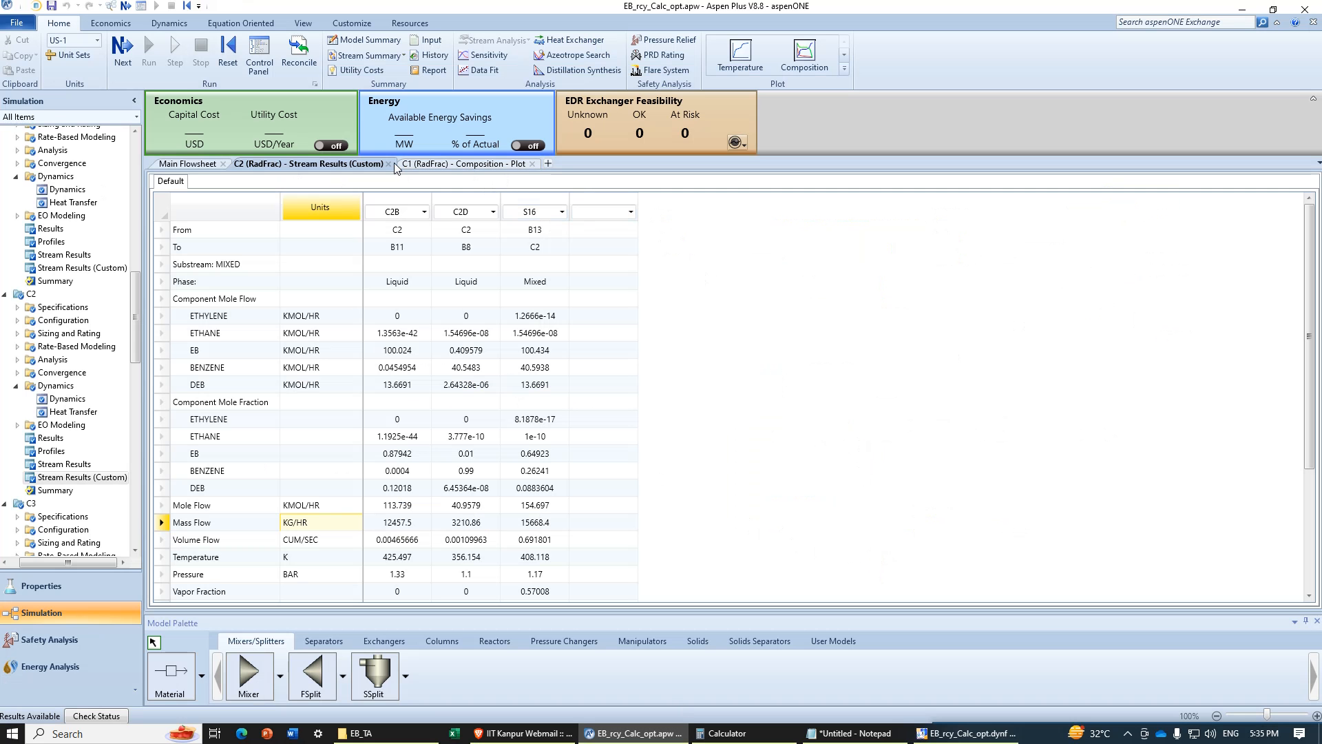
pyautogui.click(533, 166)
pyautogui.click(804, 57)
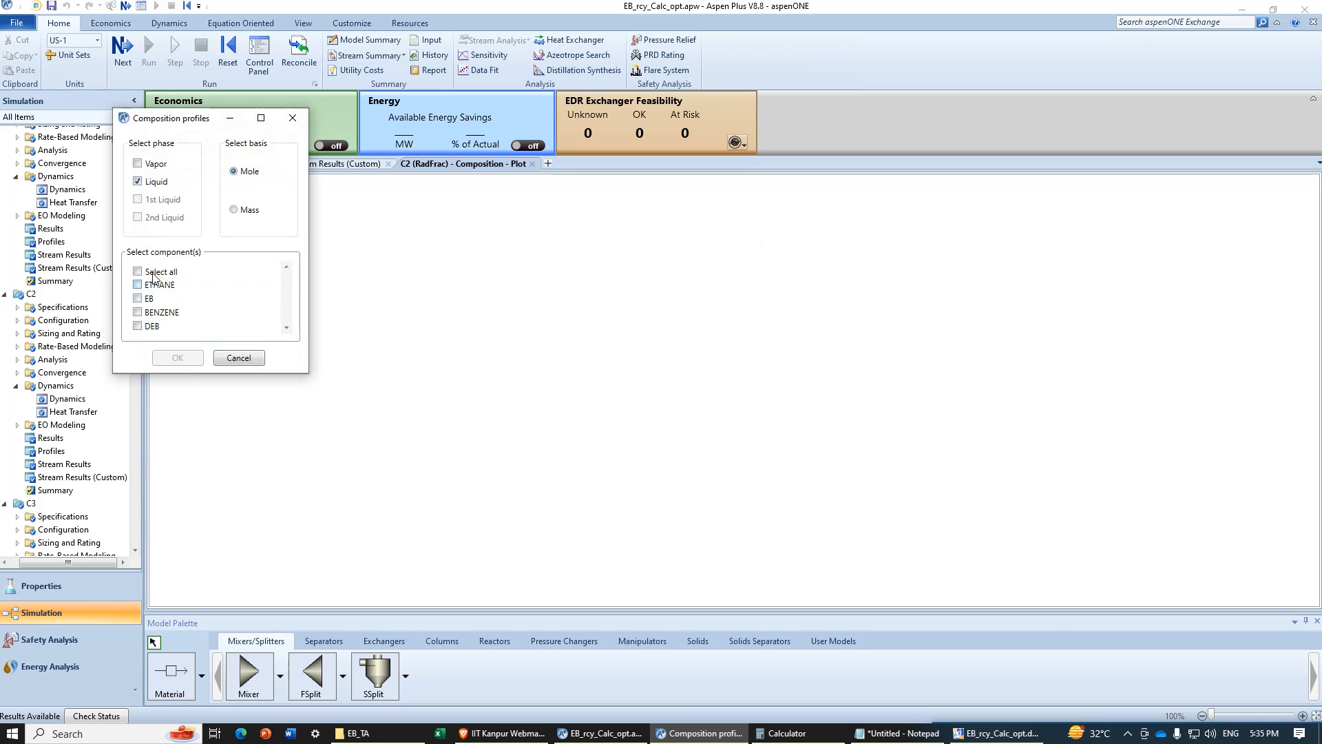
pyautogui.click(153, 286)
pyautogui.click(182, 361)
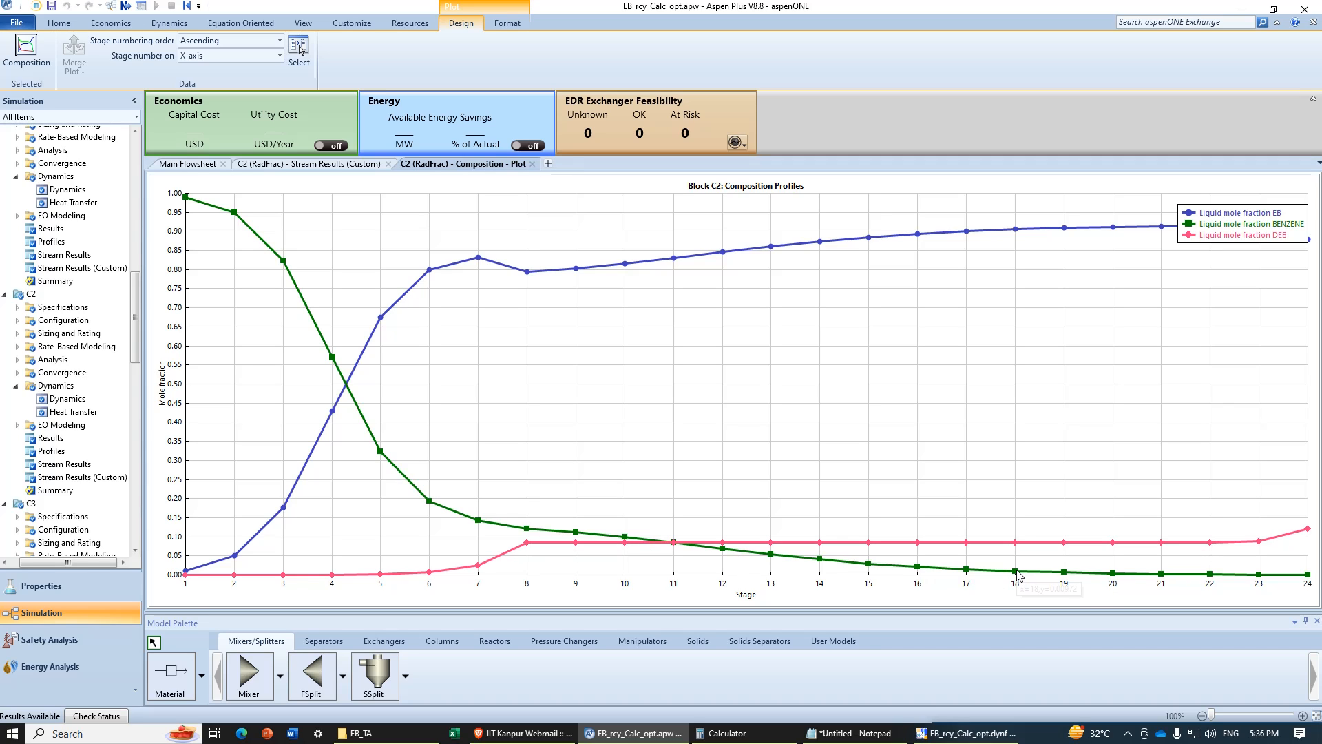
pyautogui.moveTo(1018, 574)
# Step: Plot column C2's temperature profile and move the legend clear of the curve
pyautogui.click(300, 164)
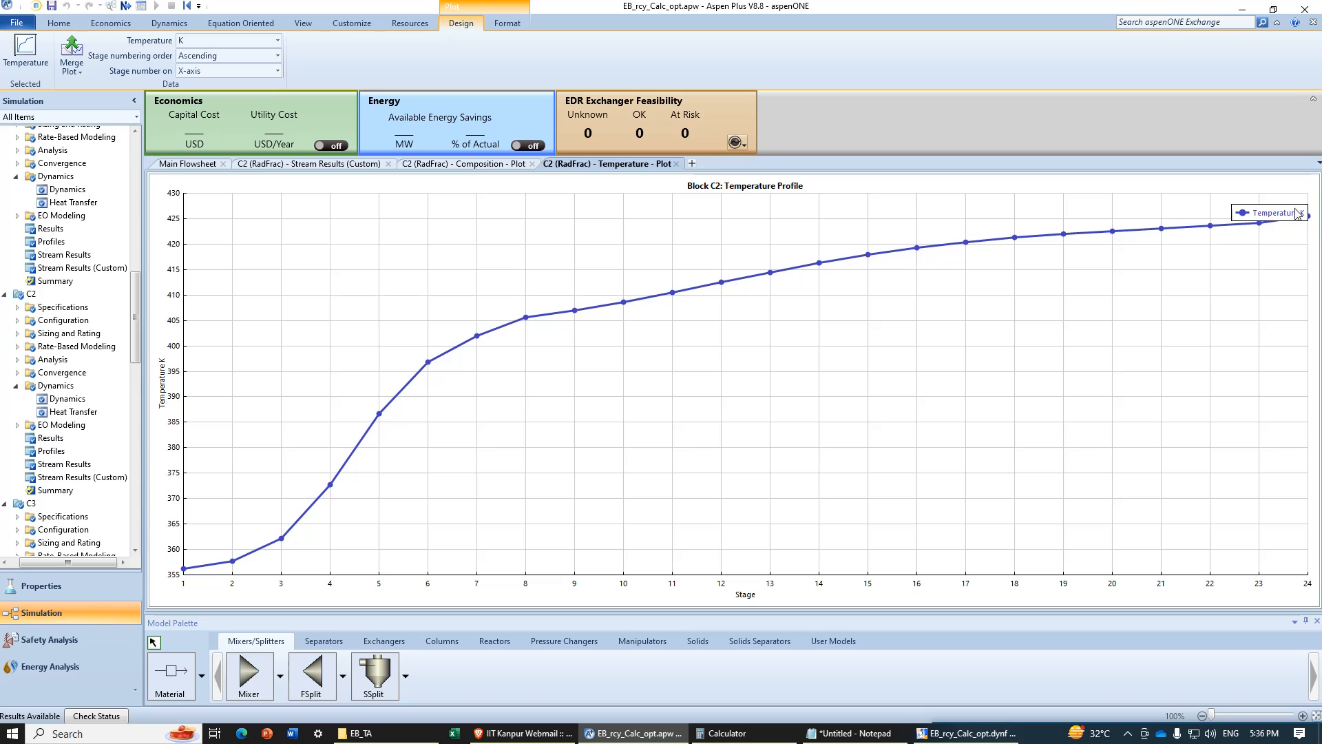
pyautogui.moveTo(1269, 217); pyautogui.dragTo(1215, 206)
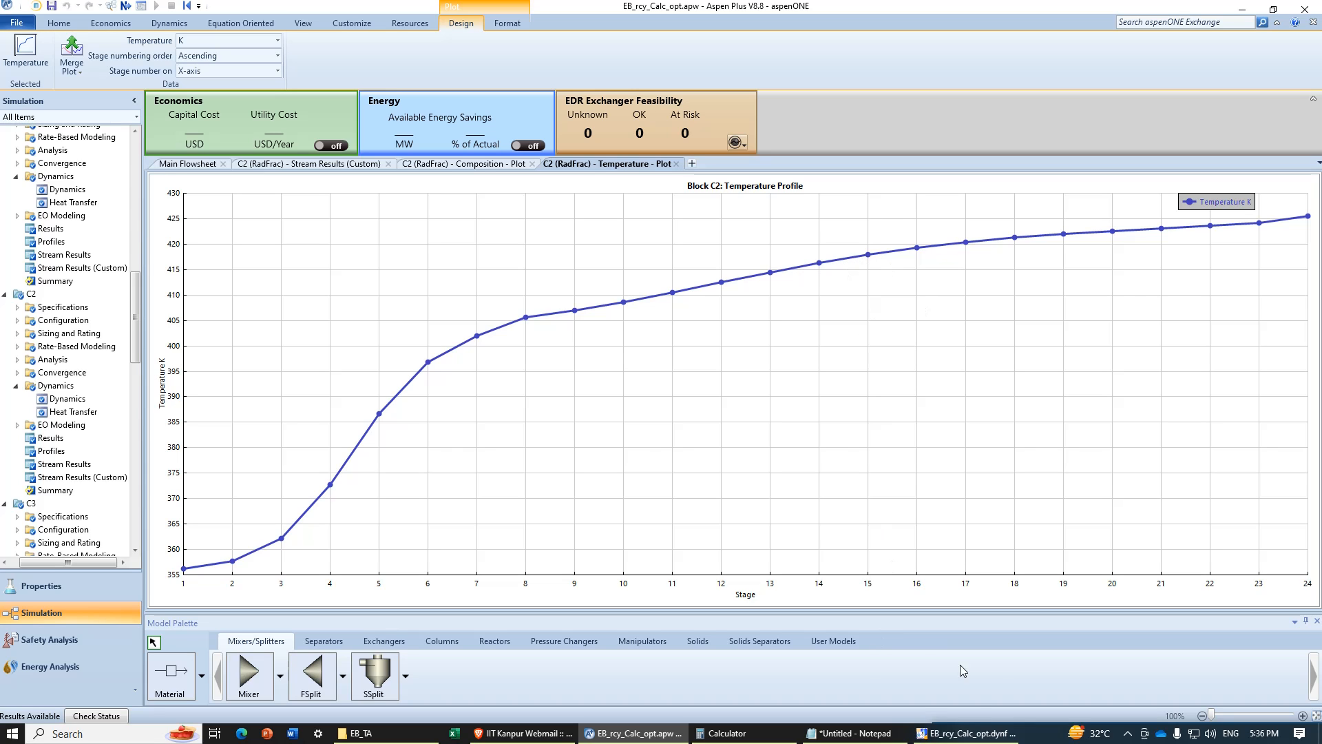
# Step: Switch back to EB_rcy_Calc_opt.dynf and connect a control signal from a column C2 stage temperature to C2_TC.PV
pyautogui.click(967, 733)
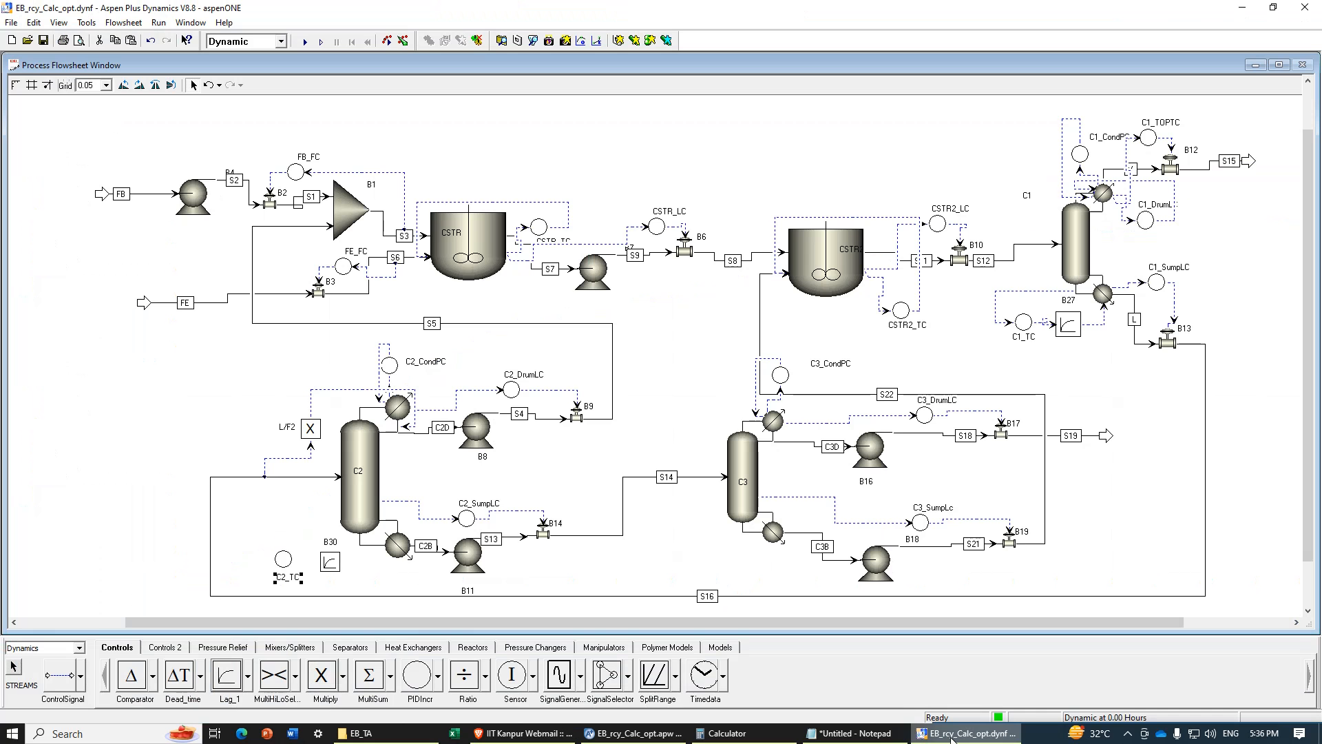
pyautogui.click(52, 689)
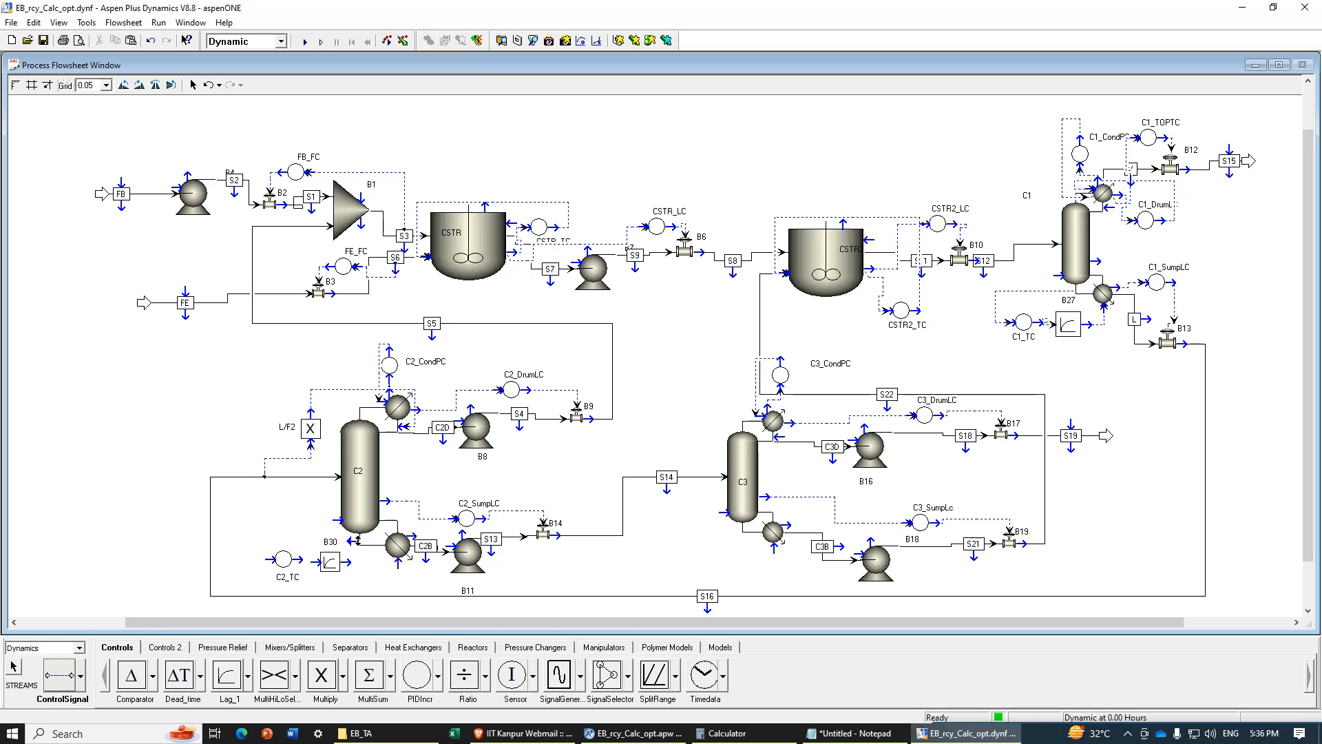
pyautogui.click(352, 541)
pyautogui.scroll(-15, 599, 379)
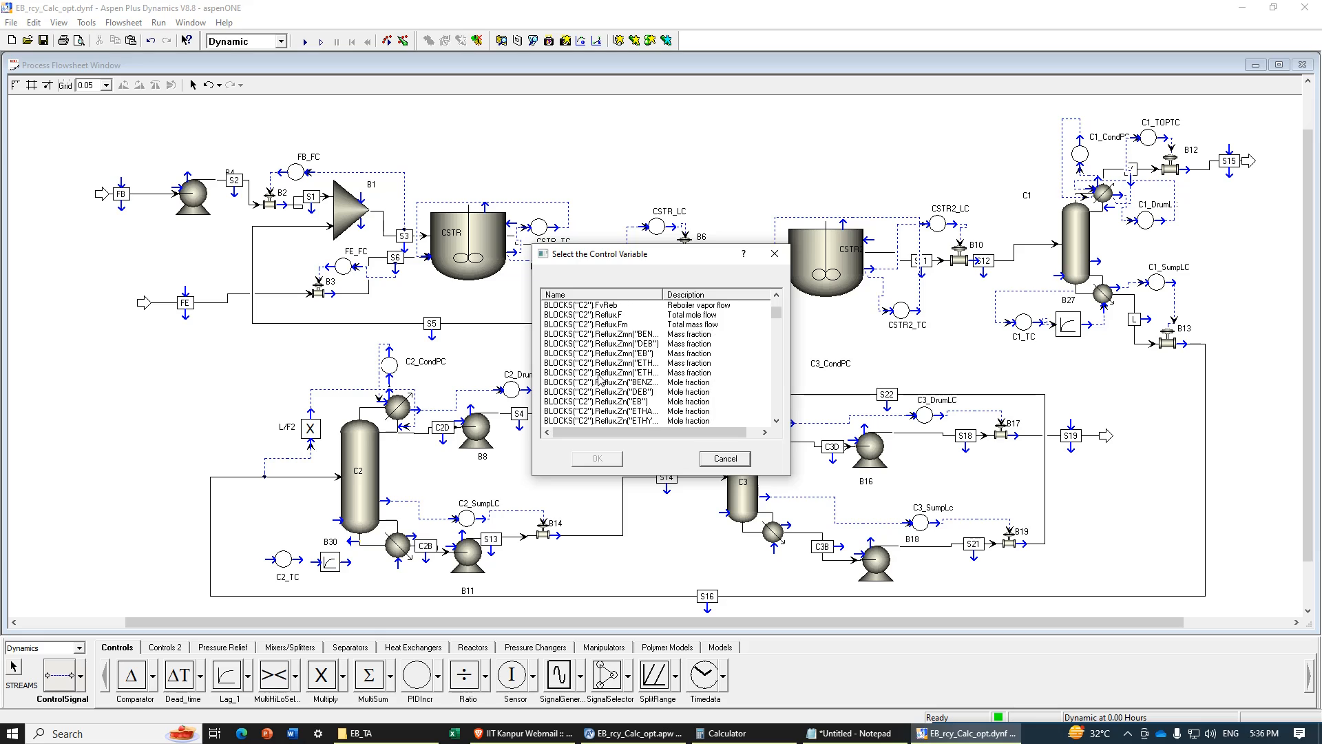
pyautogui.scroll(-20, 599, 378)
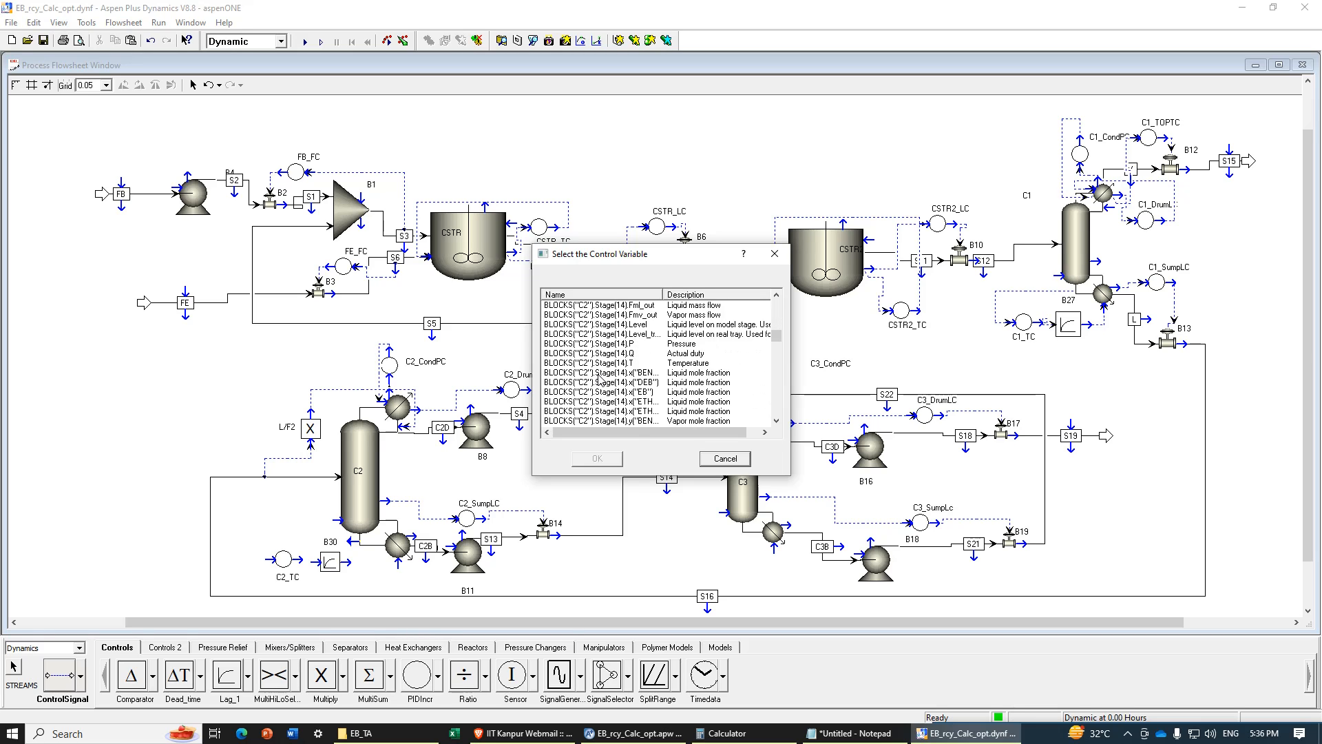
pyautogui.click(606, 334)
pyautogui.click(609, 458)
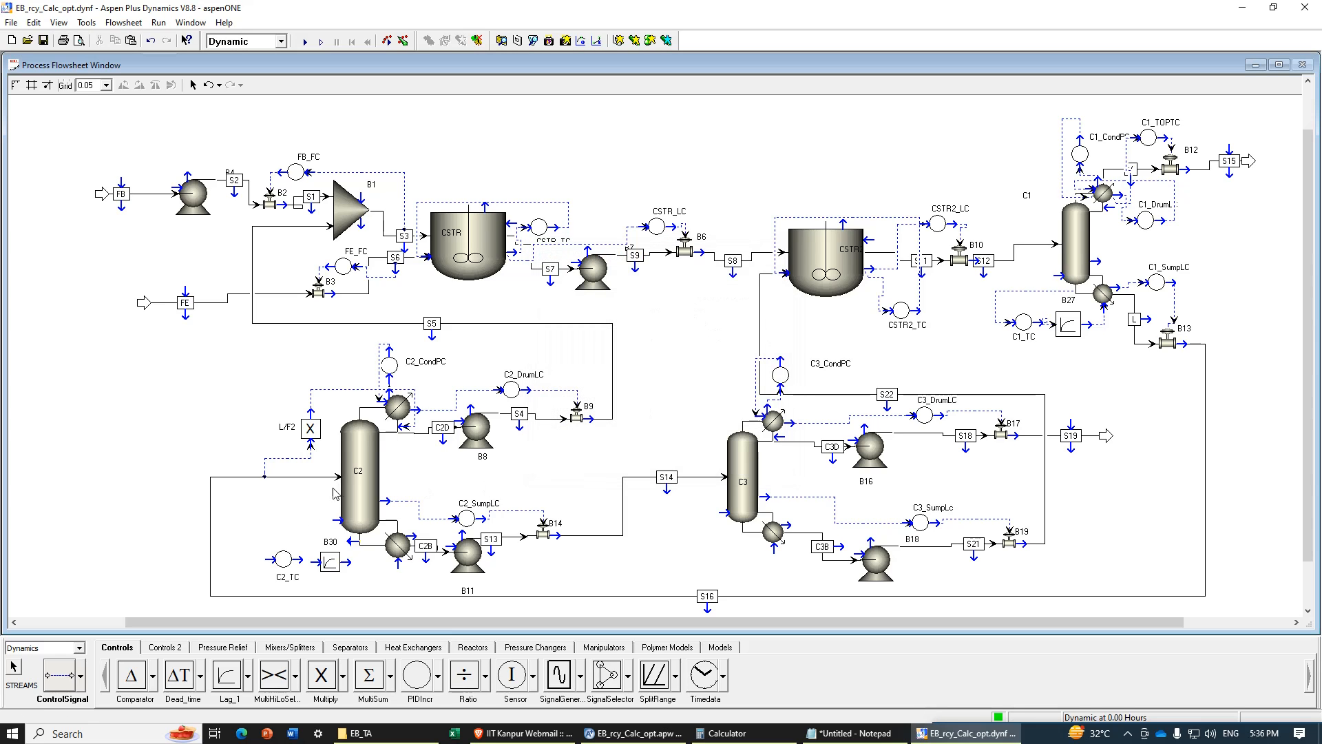
pyautogui.click(269, 558)
pyautogui.click(561, 304)
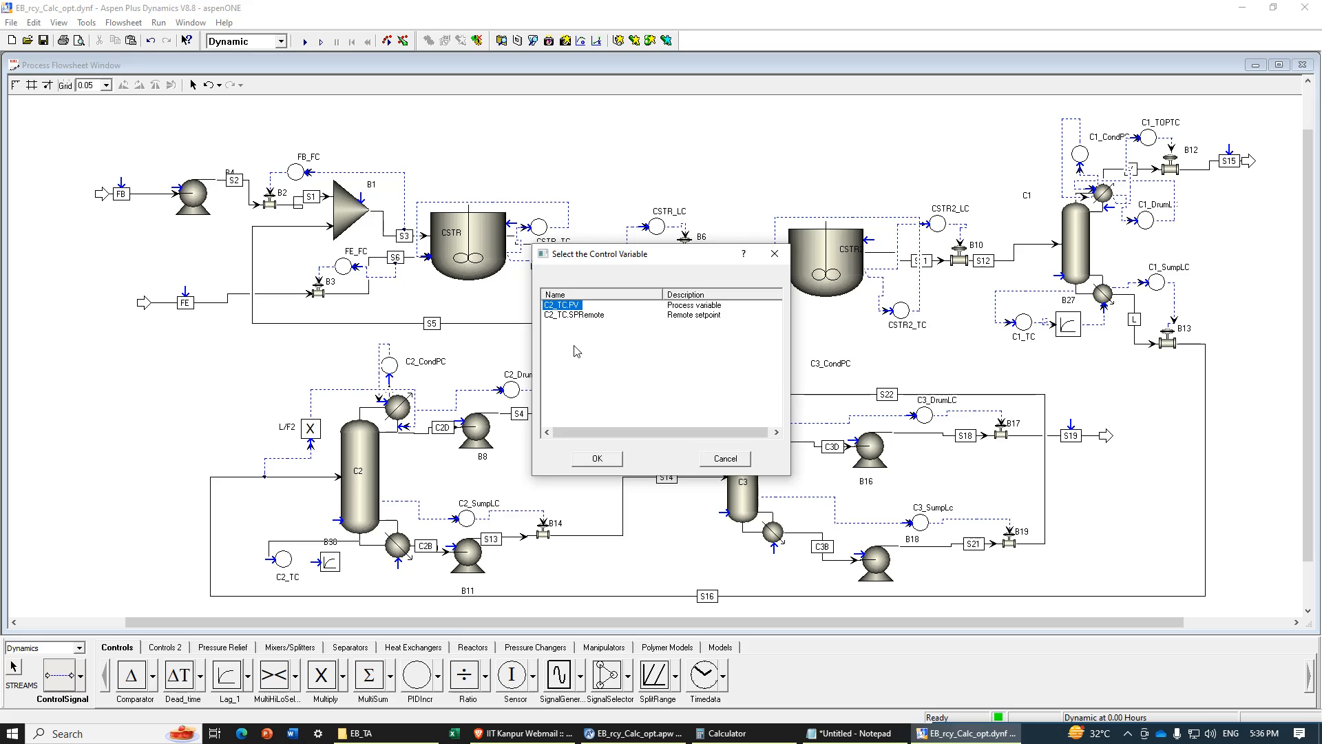
pyautogui.click(596, 459)
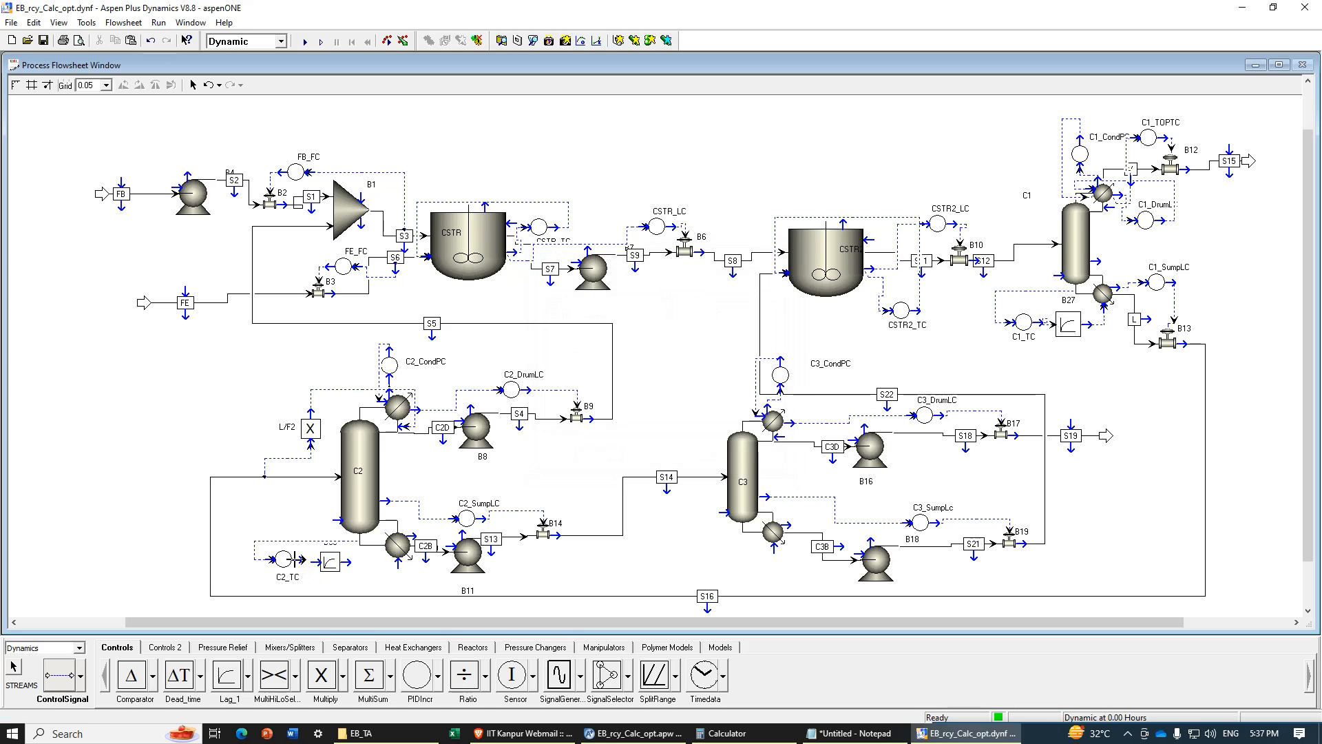
# Step: Connect C2_TC's output to the lag block beside it, and the lag block's output to column C2's reboiler duty QRebR
pyautogui.click(297, 563)
pyautogui.click(562, 305)
pyautogui.click(582, 461)
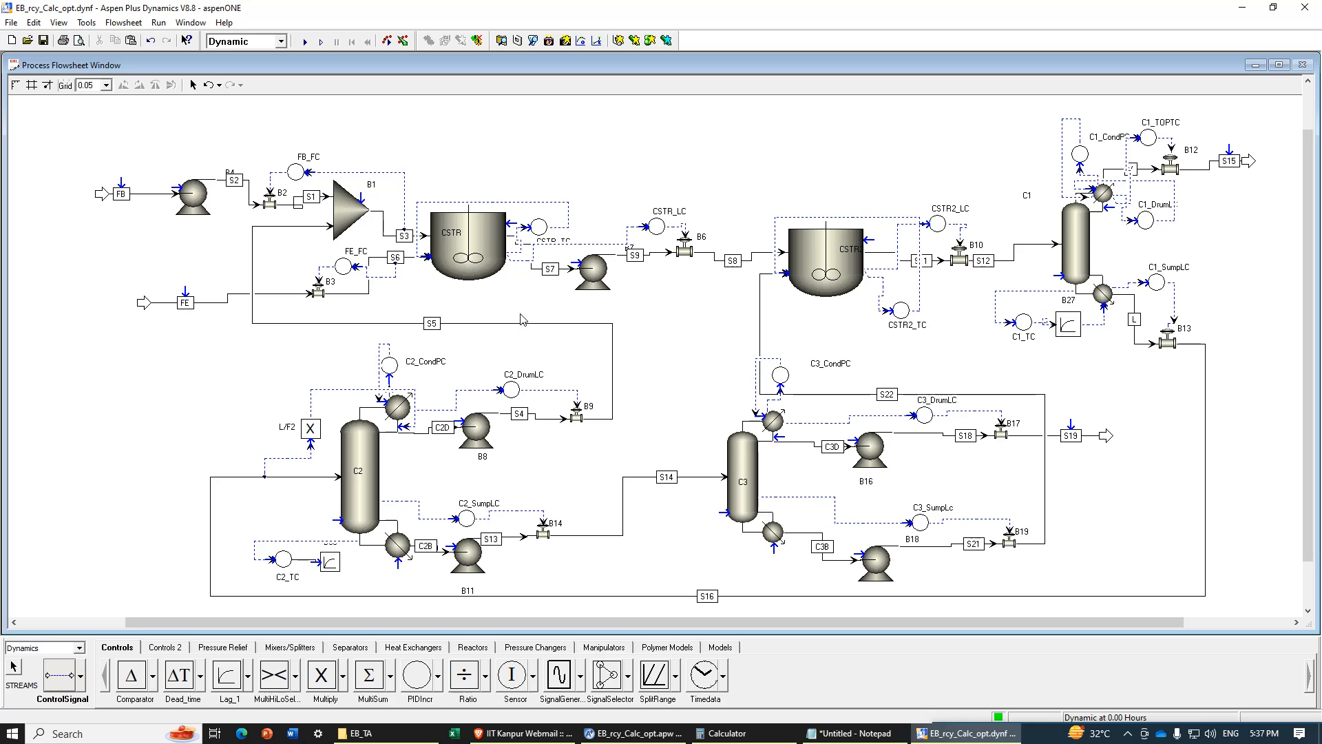
pyautogui.click(351, 562)
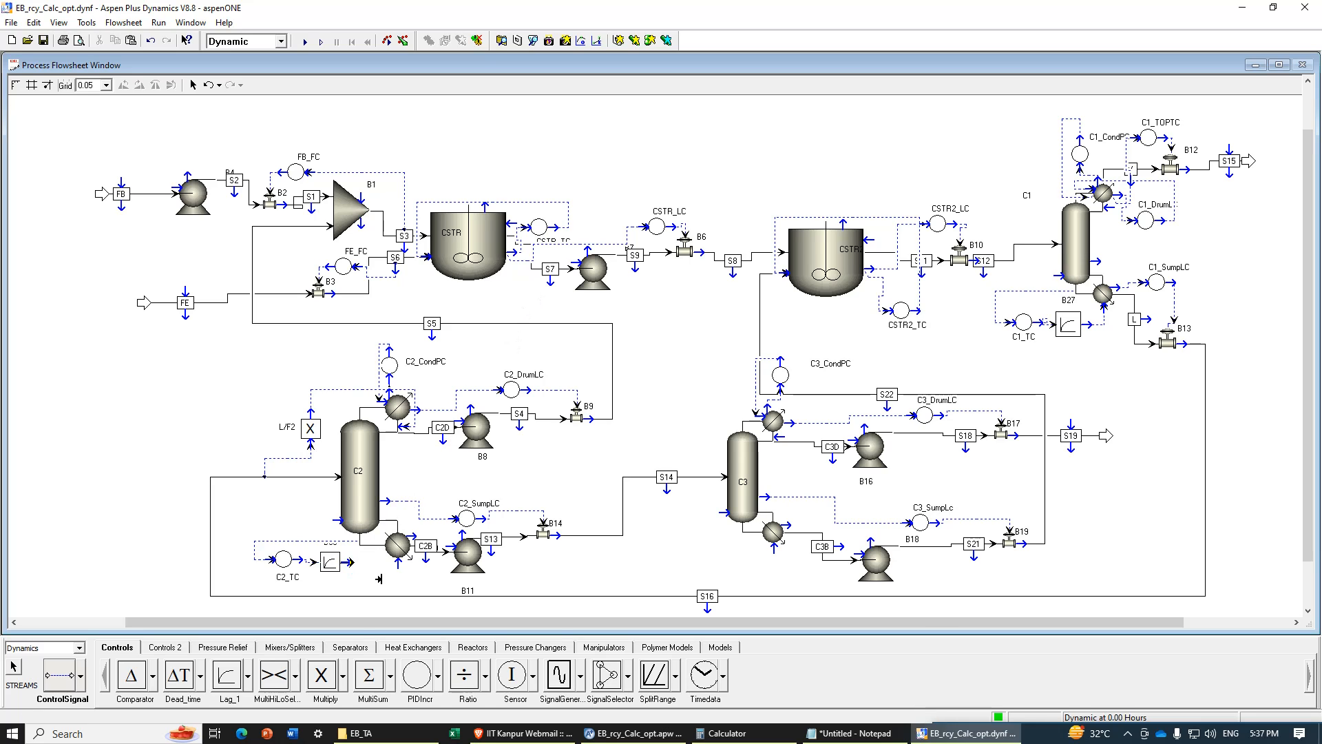
pyautogui.click(397, 561)
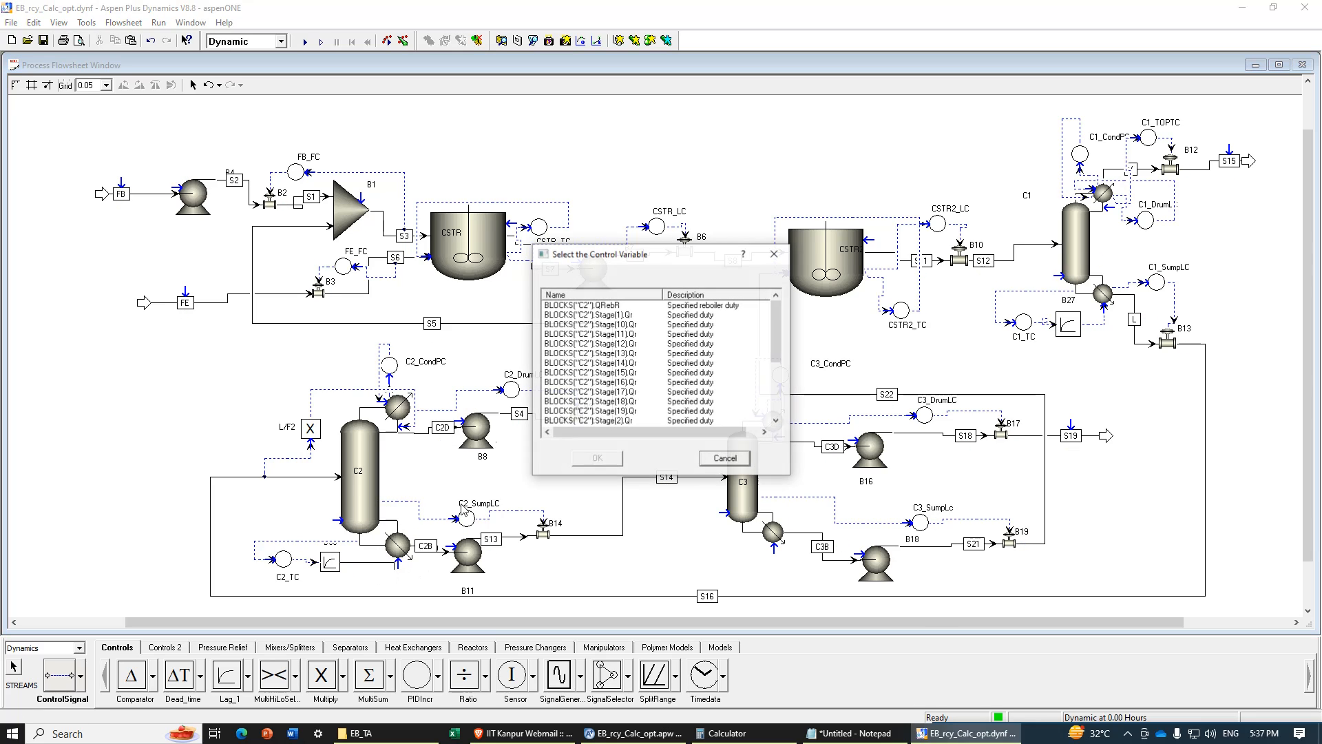
pyautogui.click(594, 305)
pyautogui.click(598, 458)
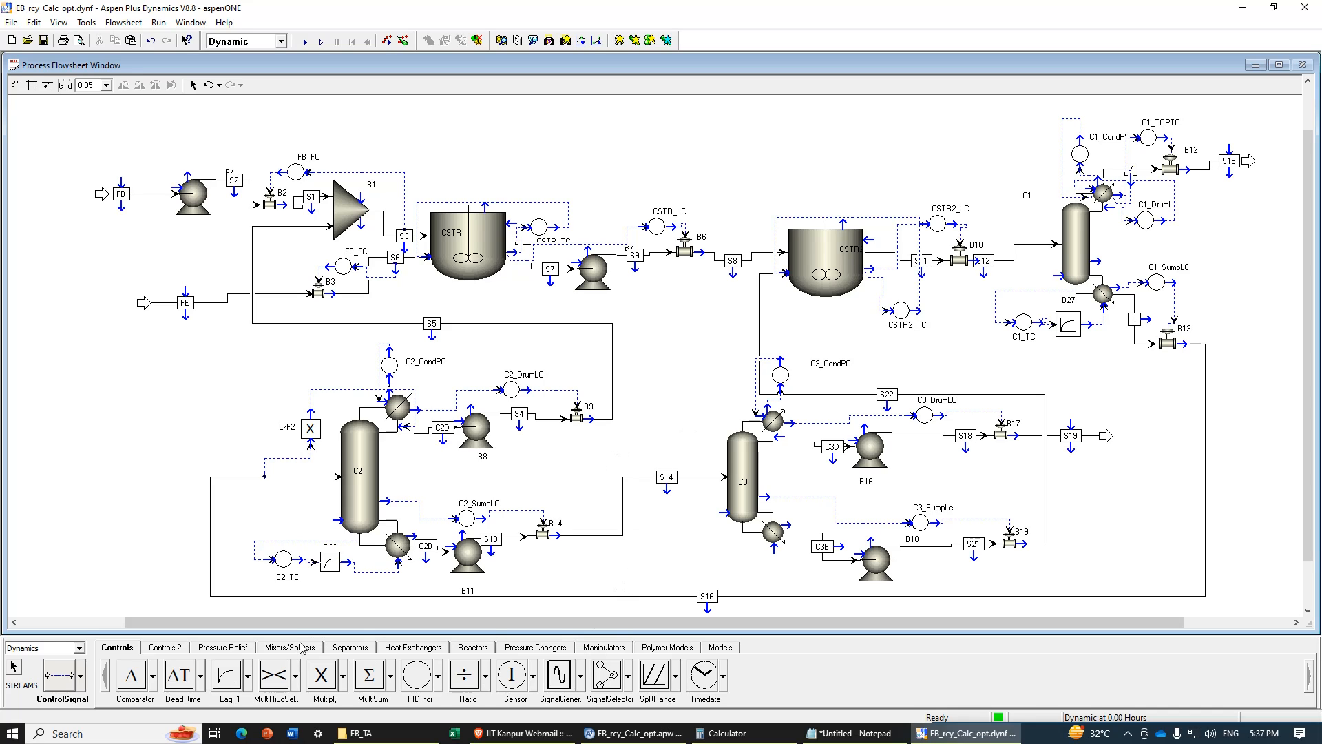
# Step: Place a Multiply block above stream S14 beside column C3 and shrink its icon to match the other control blocks
pyautogui.click(321, 674)
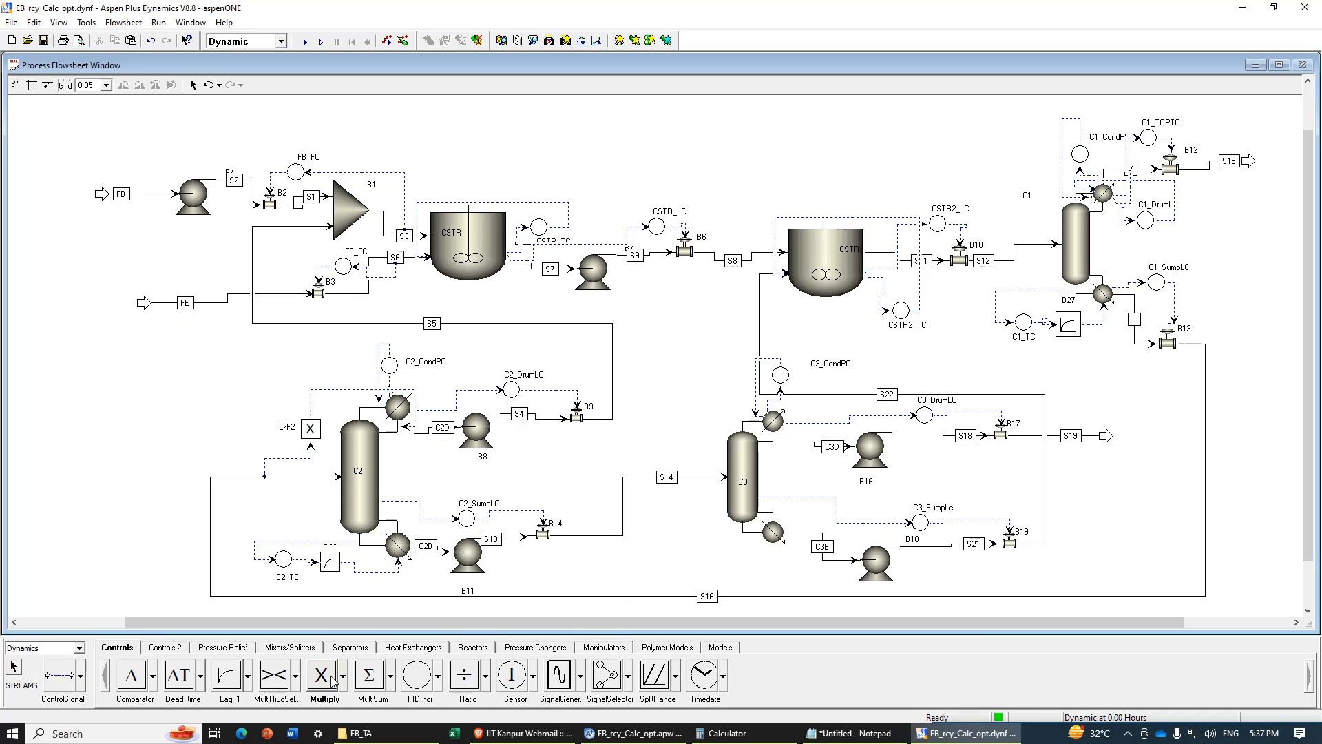
pyautogui.click(685, 448)
pyautogui.rightClick(644, 409)
pyautogui.click(687, 446)
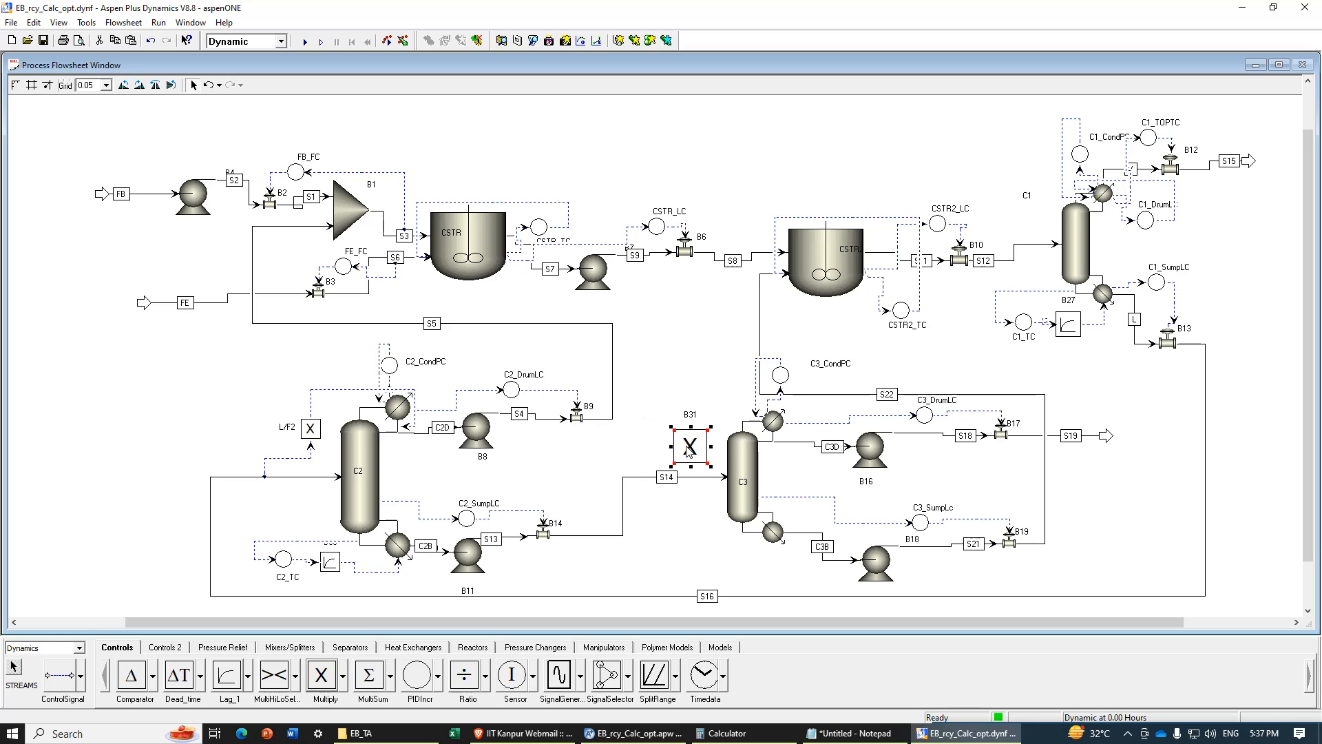
pyautogui.press('-')
pyautogui.press('-')
pyautogui.press('-')
pyautogui.press('-')
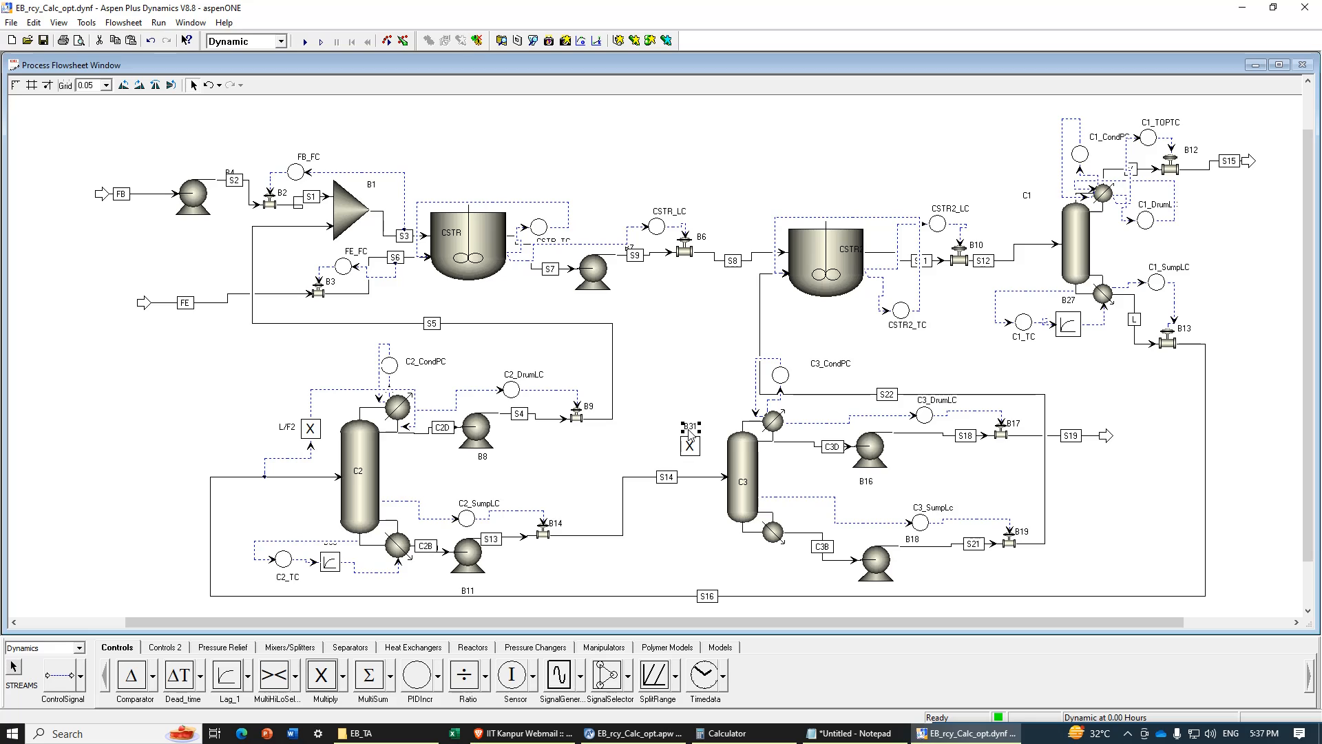
# Step: Rename the new Multiply block beside column C3 as l/f3
pyautogui.hotkey('ctrl', 'm')
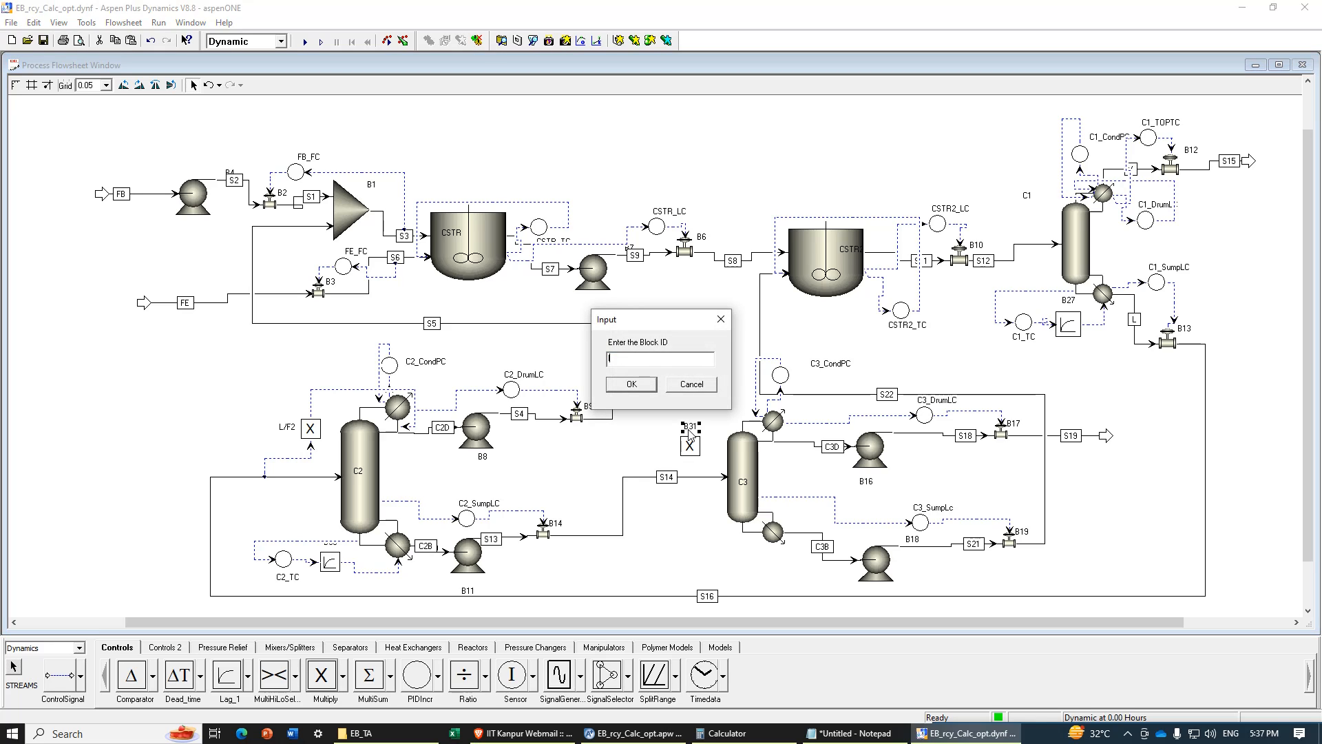
pyautogui.write('L/F')
pyautogui.press('Return')
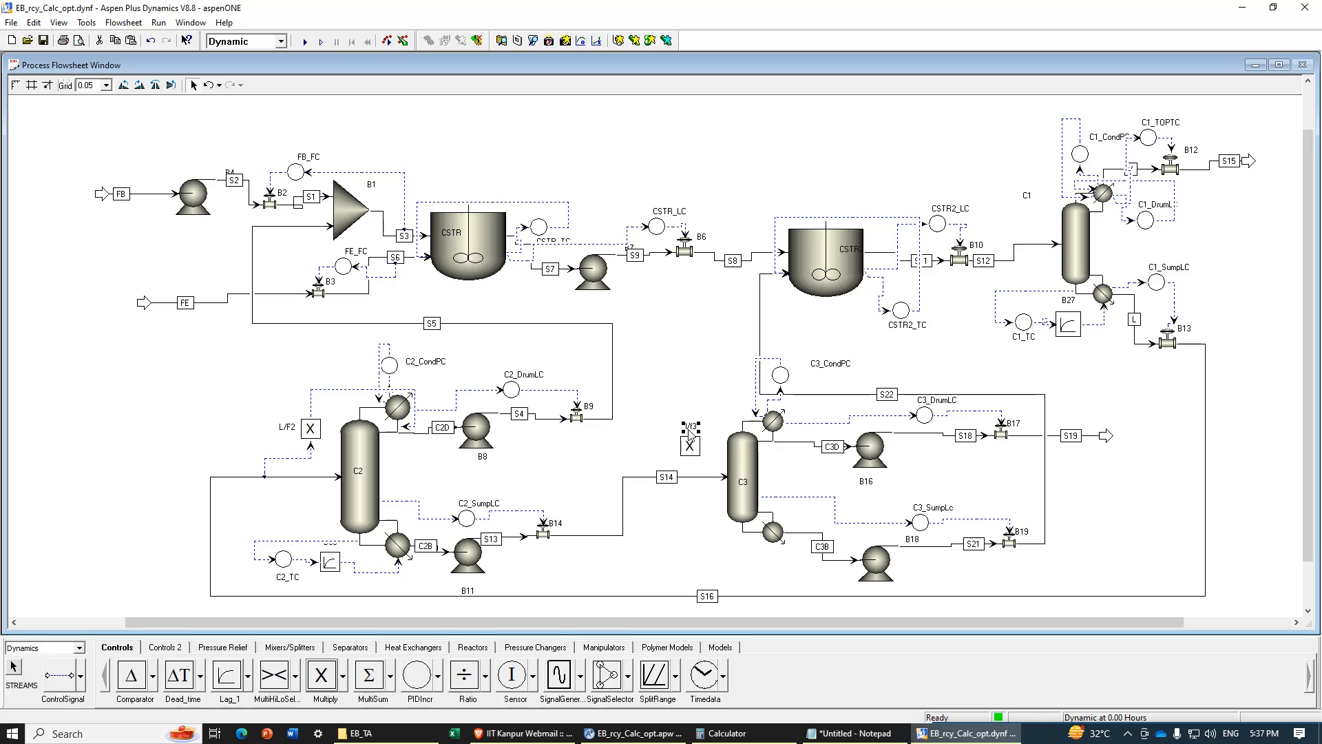
# Step: Try to rename the Multiply block beside column C3 as L/F3 in capital letters
pyautogui.doubleClick(689, 430)
pyautogui.write('L')
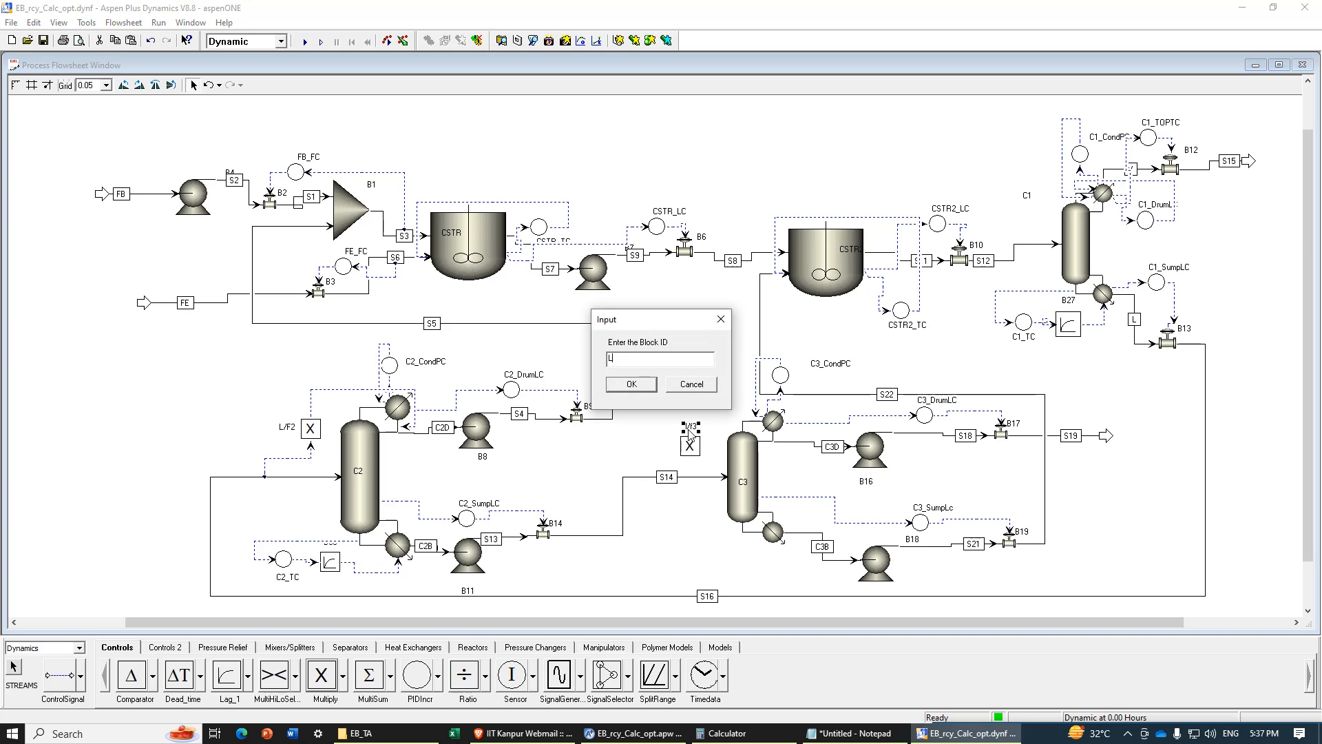
pyautogui.write('/F3')
pyautogui.press('Return')
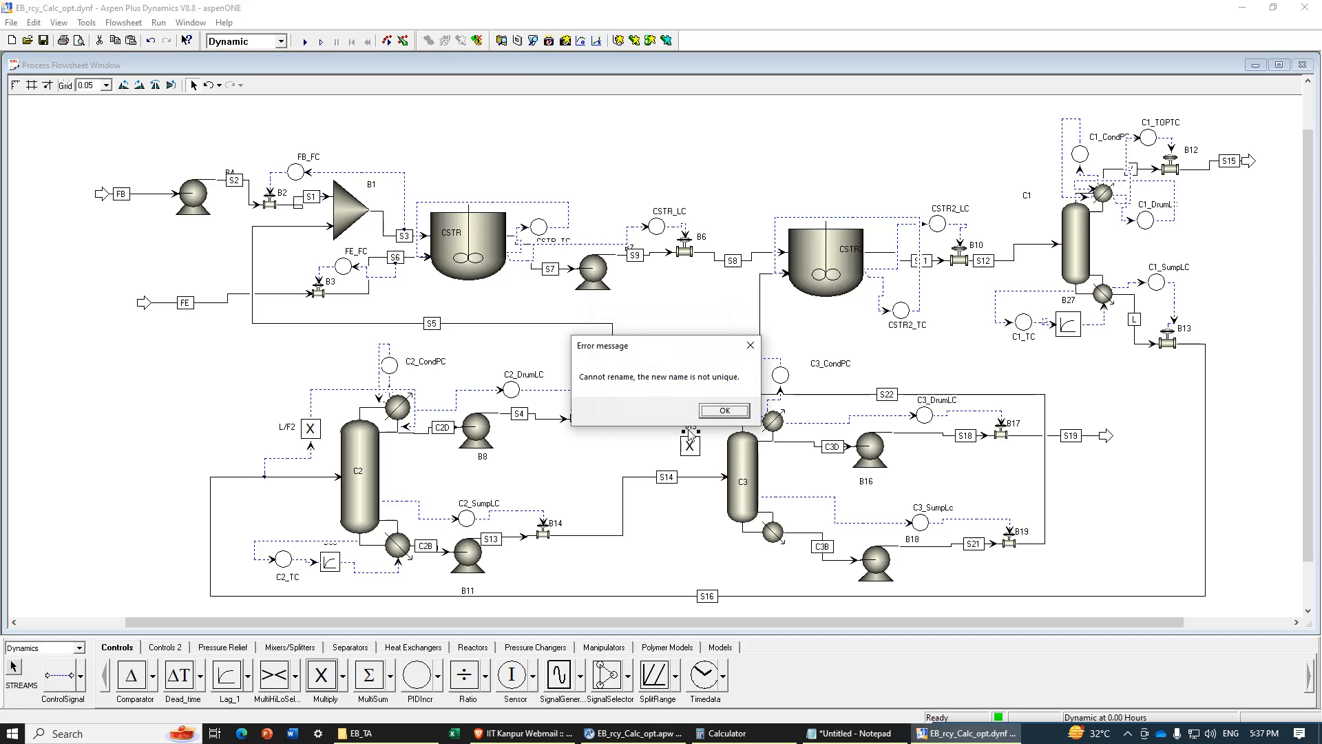
pyautogui.click(714, 412)
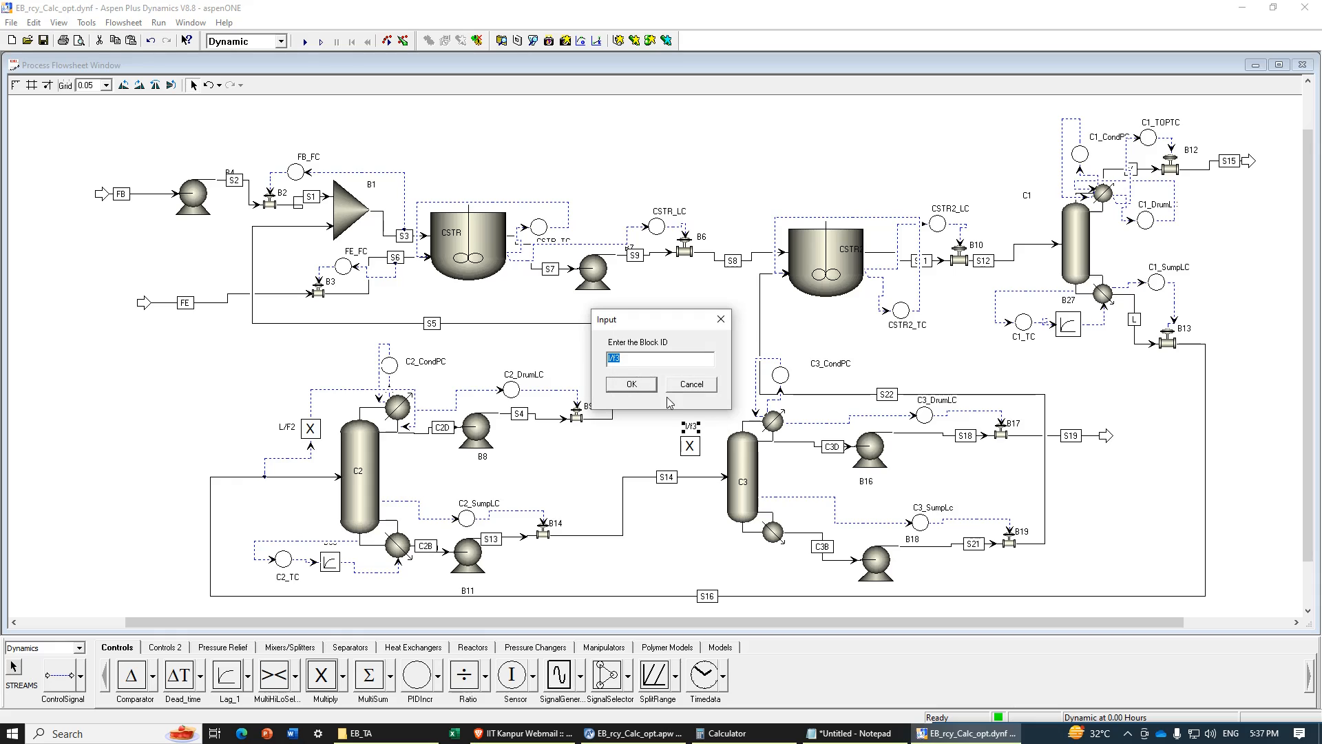
pyautogui.write('L/F')
pyautogui.click(619, 387)
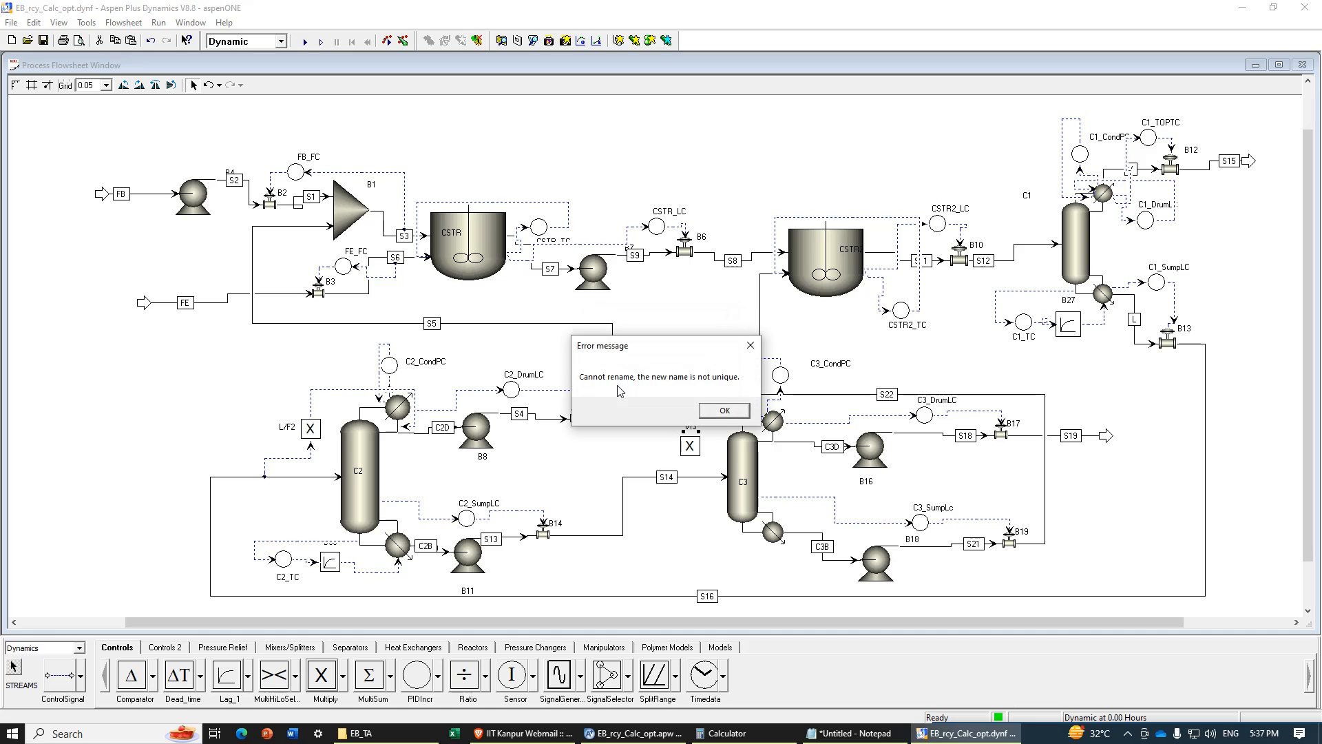
pyautogui.click(726, 410)
pyautogui.click(708, 385)
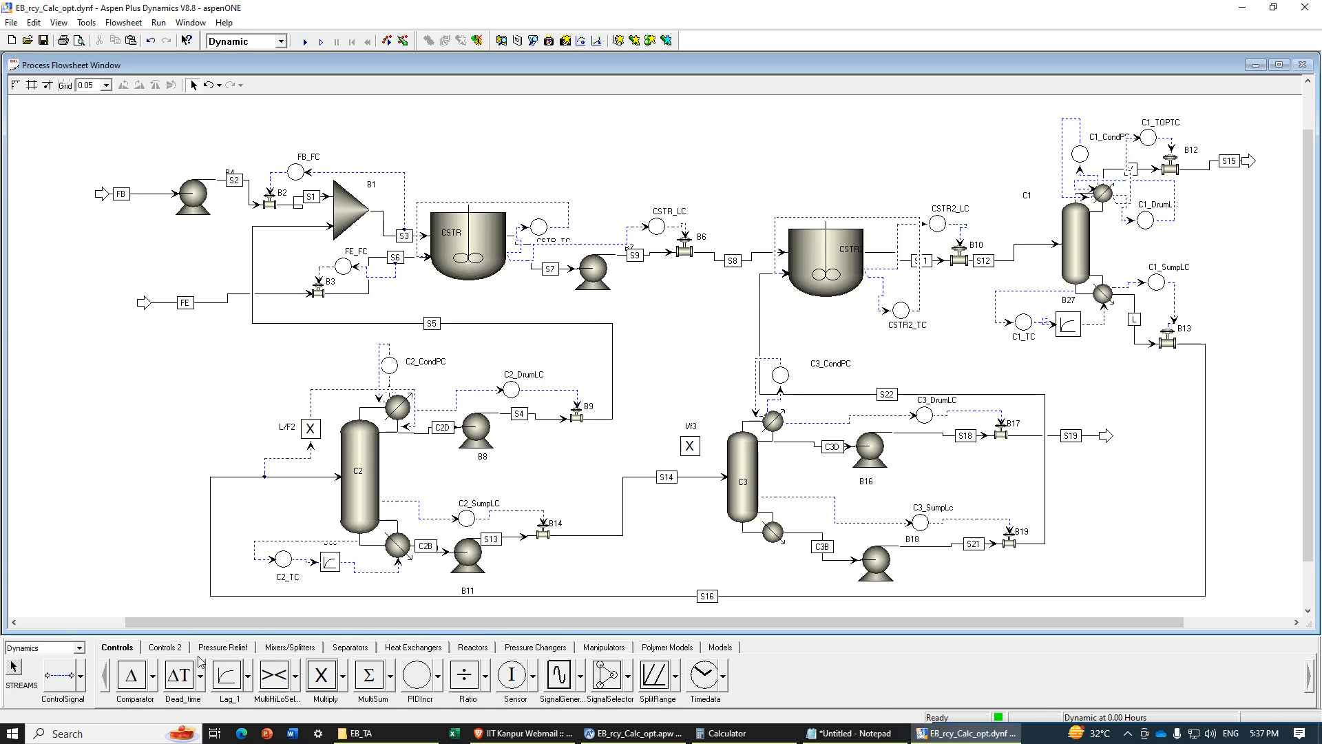
# Step: Connect a control signal from stream S14's total mass flow Fm to Input1 of the l/f3 block
pyautogui.click(59, 676)
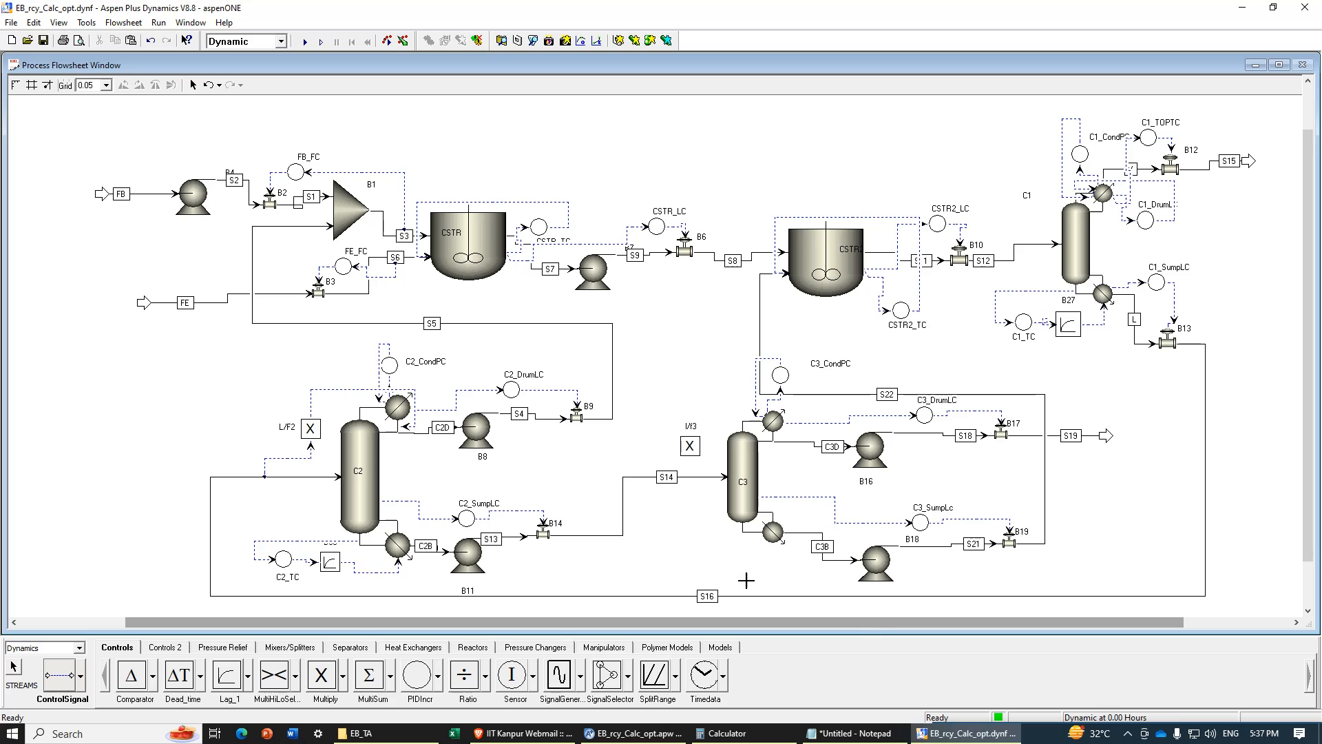
pyautogui.click(658, 475)
pyautogui.click(606, 363)
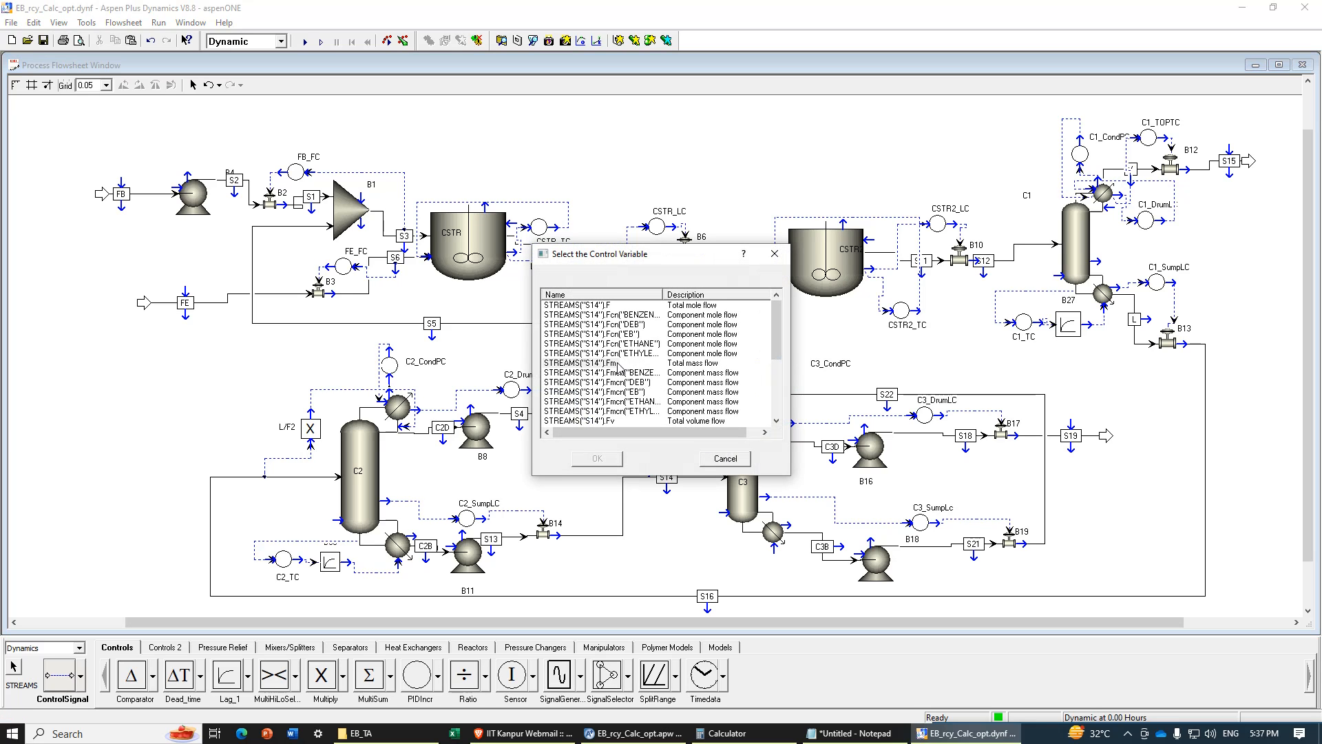
pyautogui.click(614, 462)
pyautogui.click(675, 446)
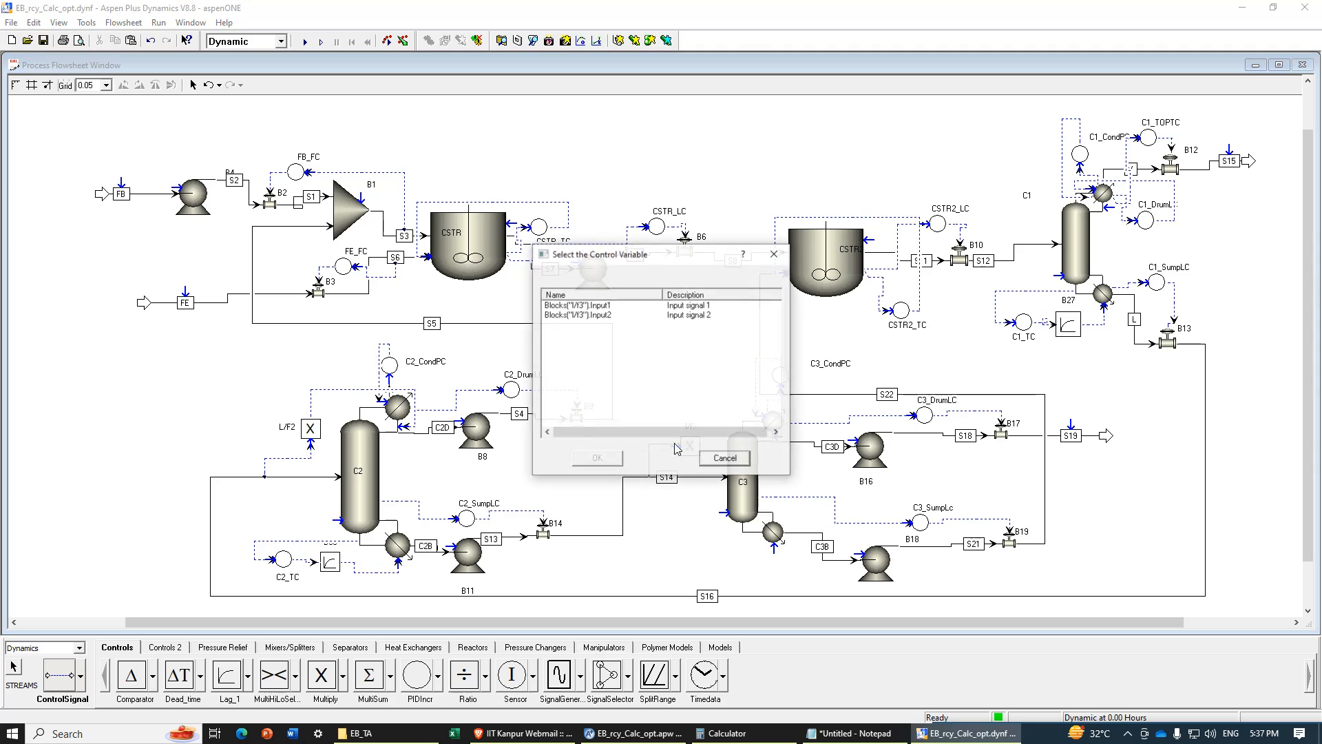
pyautogui.click(595, 305)
pyautogui.click(593, 458)
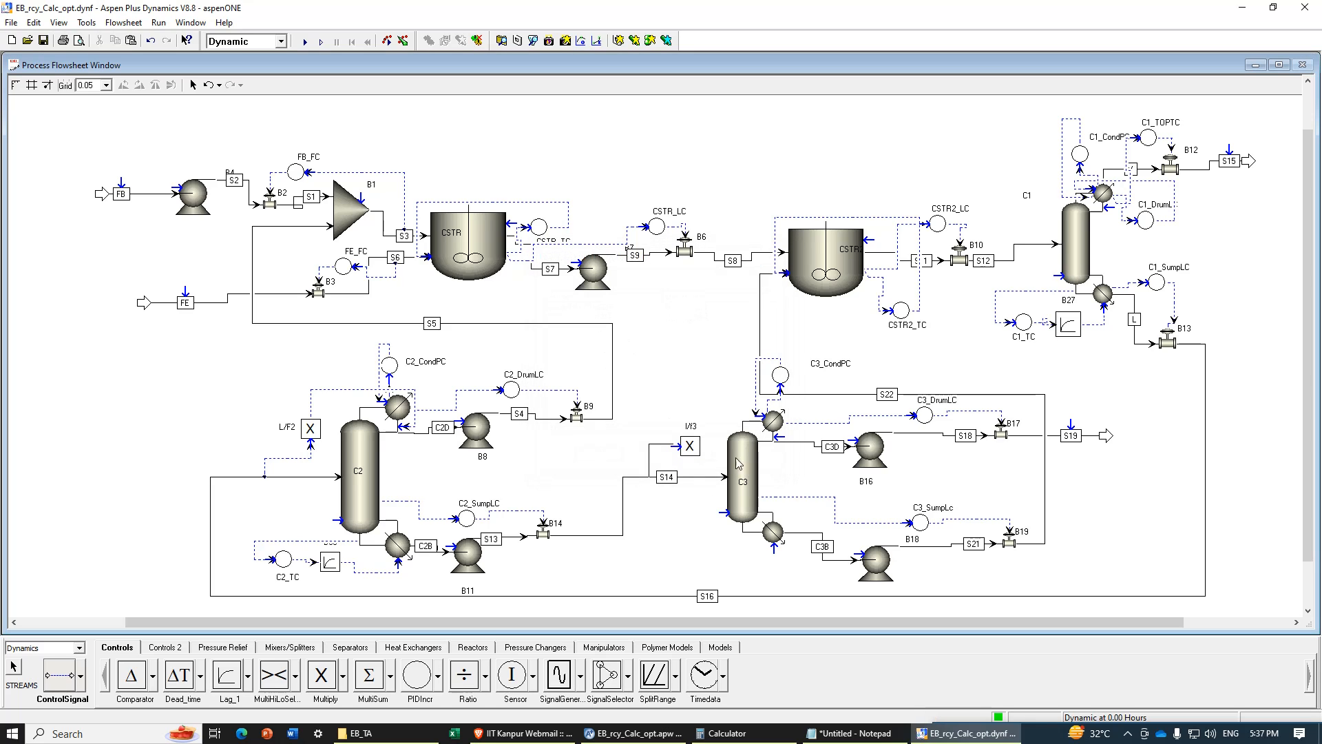
# Step: Connect the l/f3 block's output to column C3's specified reflux mass flow Reflux.FmR and finish the signal
pyautogui.click(778, 438)
pyautogui.click(613, 315)
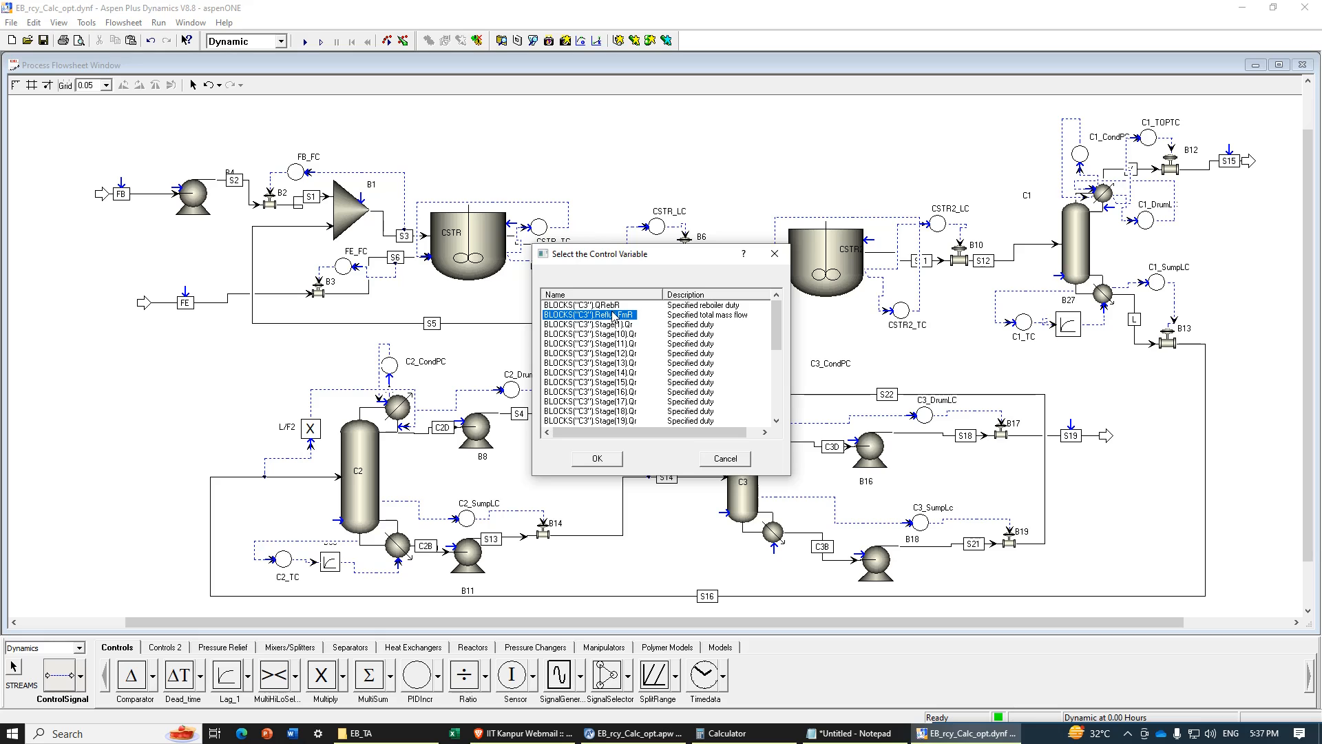
pyautogui.click(613, 458)
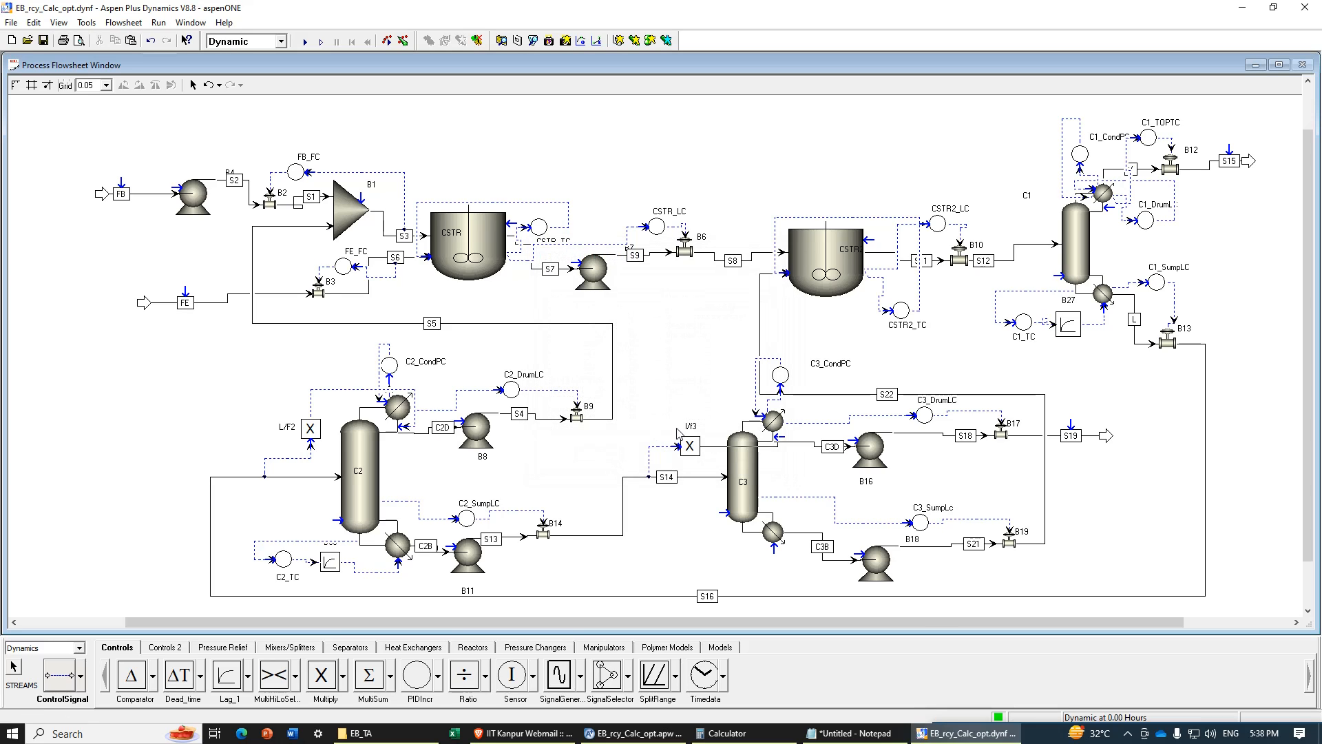
pyautogui.rightClick(688, 399)
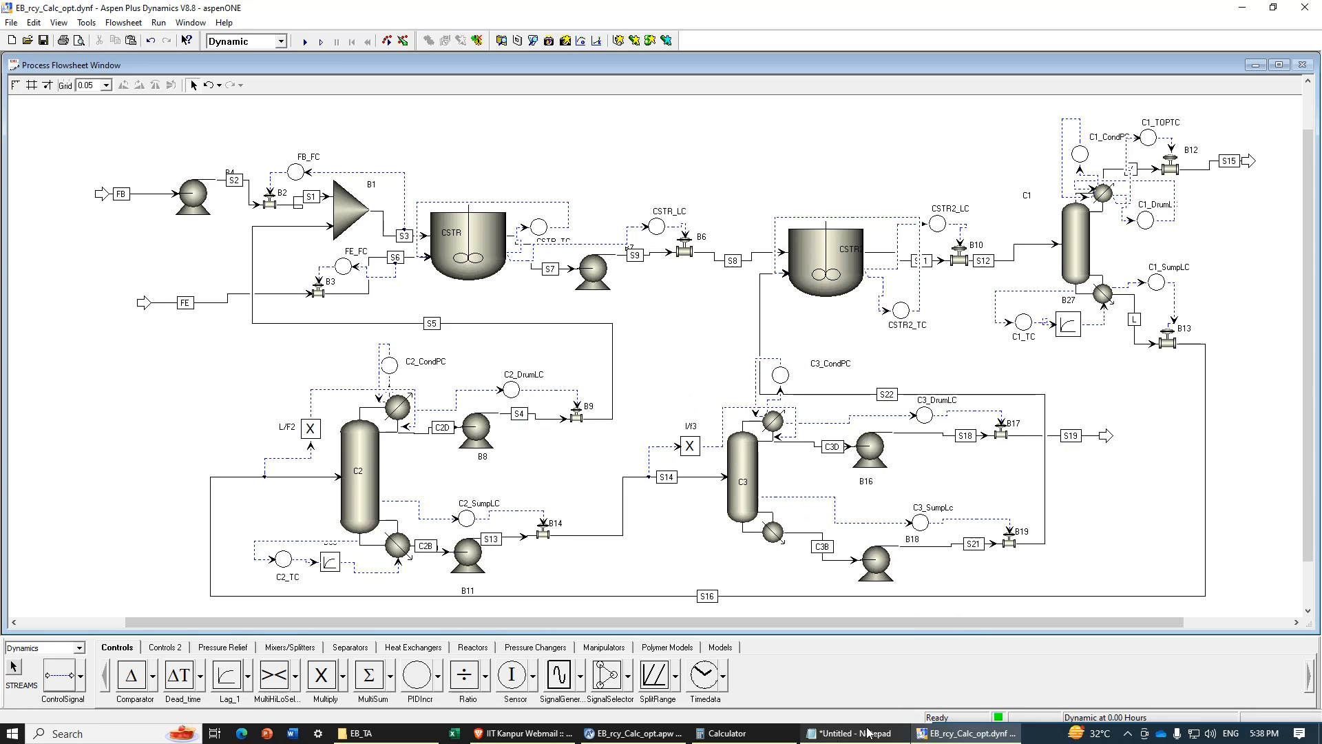
# Step: Switch to EB_rcy_Calc_opt.apw and close column C2's temperature plot, composition plot and stream results
pyautogui.click(633, 733)
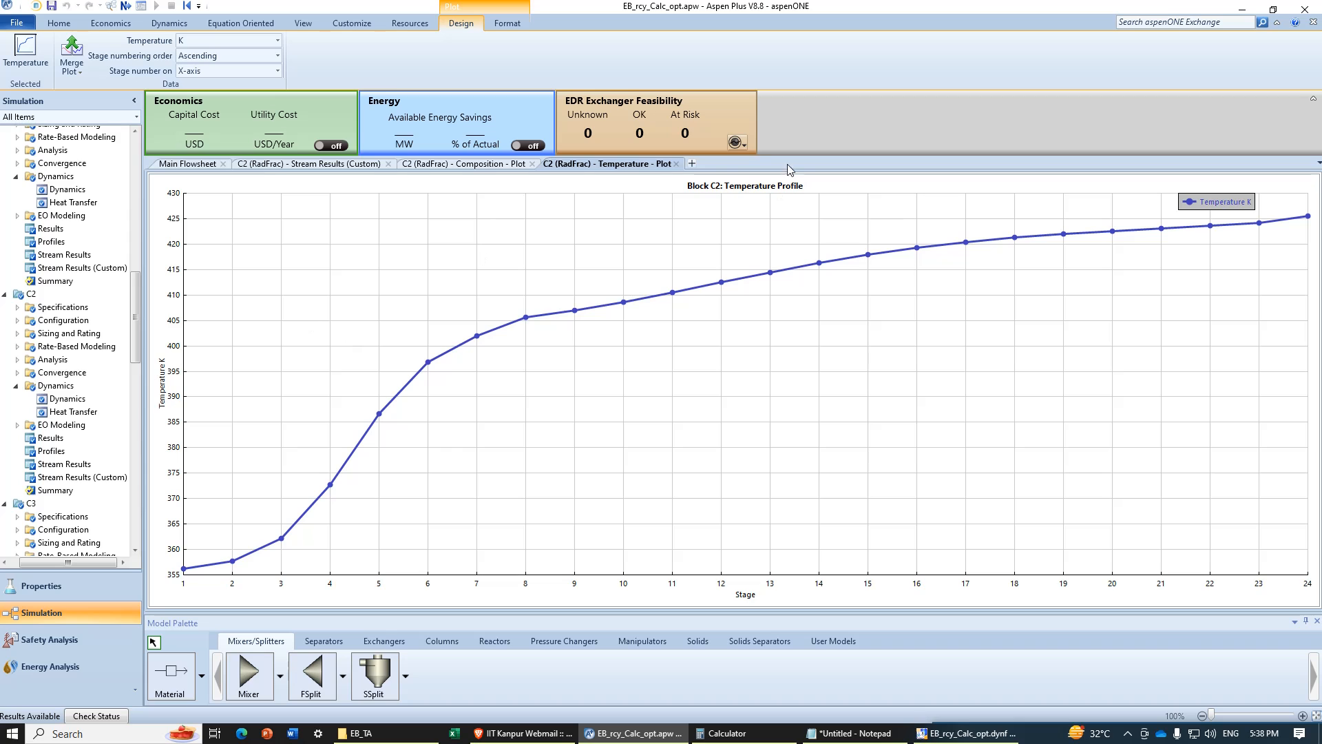
pyautogui.click(676, 164)
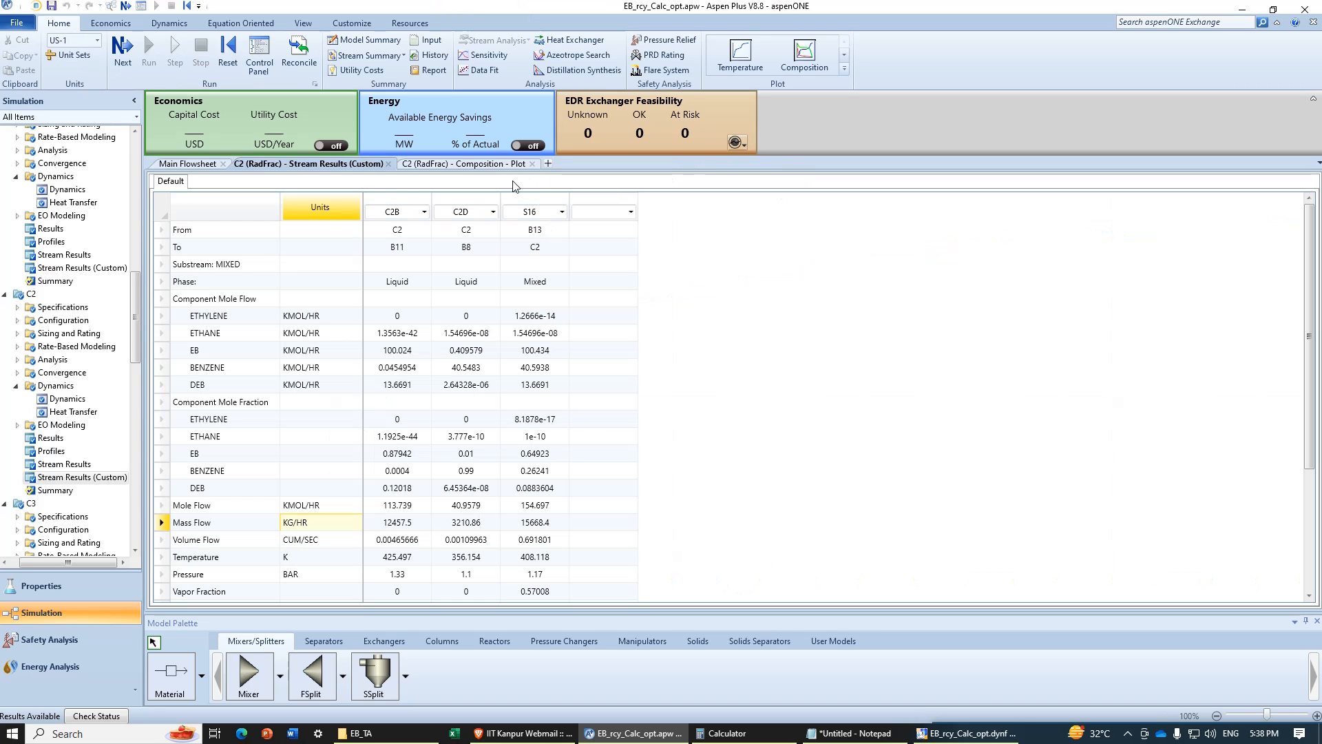
pyautogui.click(532, 164)
pyautogui.click(388, 164)
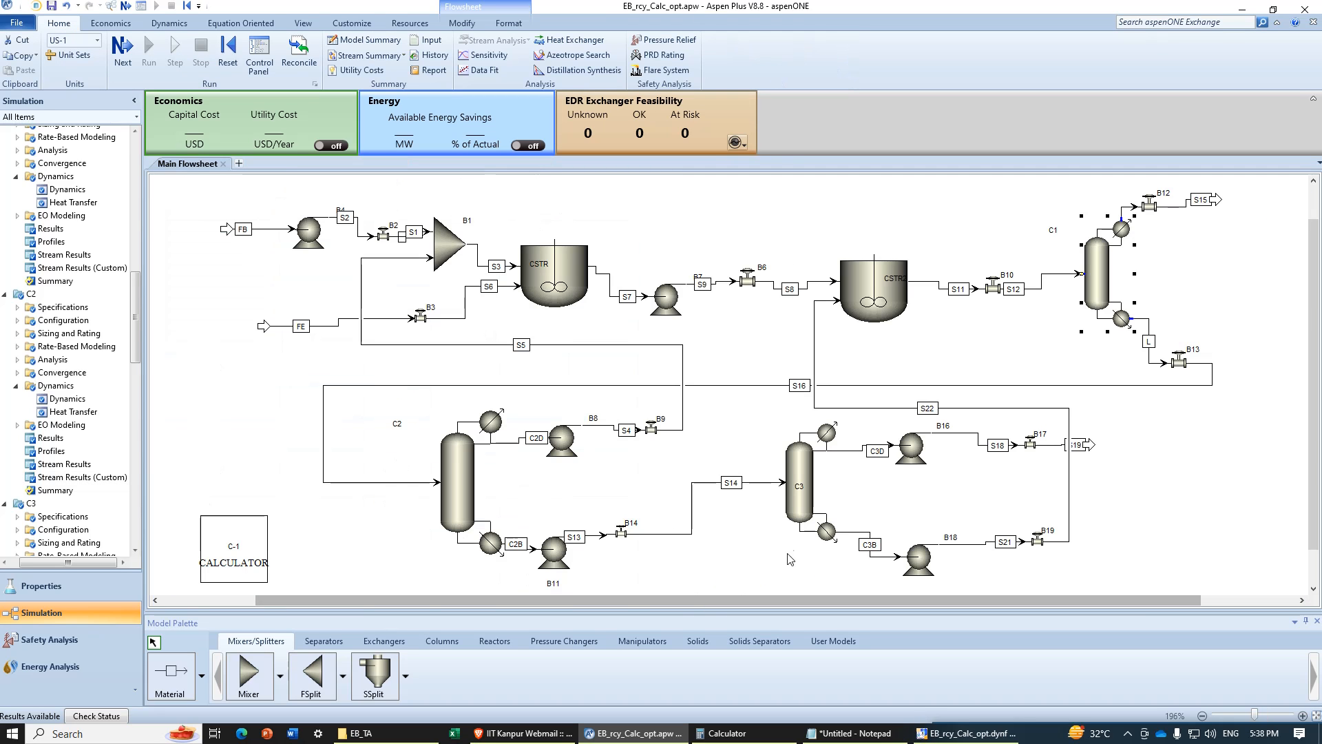
# Step: Open column C3's custom stream results, show the mass flow in KG/HR and examine the value for feed S14
pyautogui.doubleClick(808, 465)
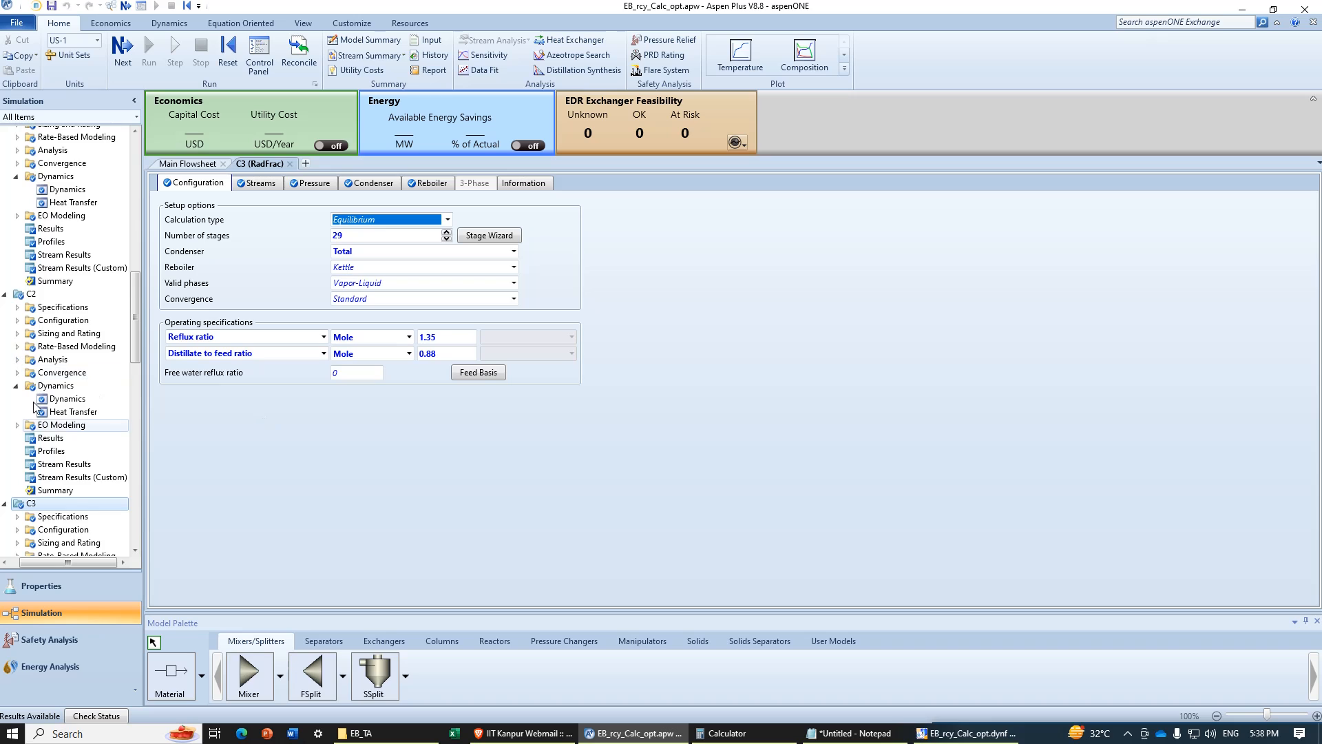
pyautogui.scroll(-7, 62, 448)
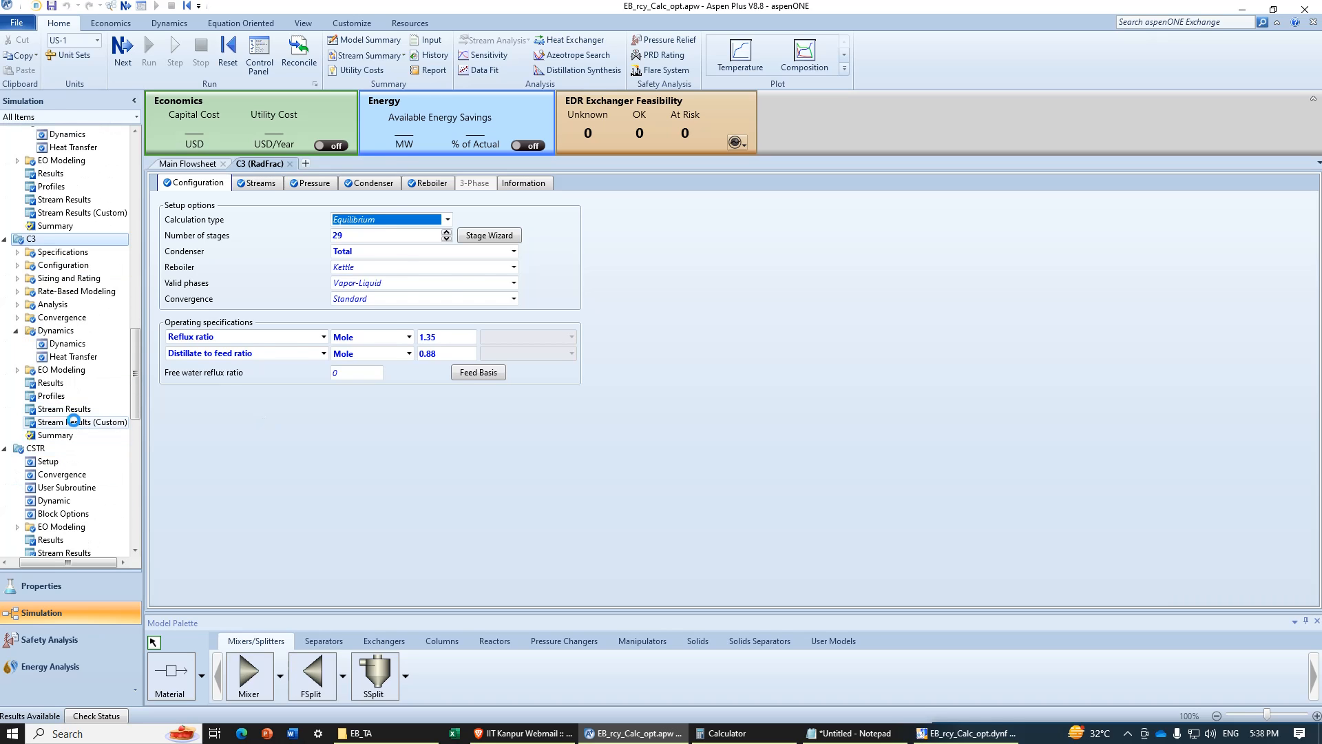
pyautogui.click(74, 422)
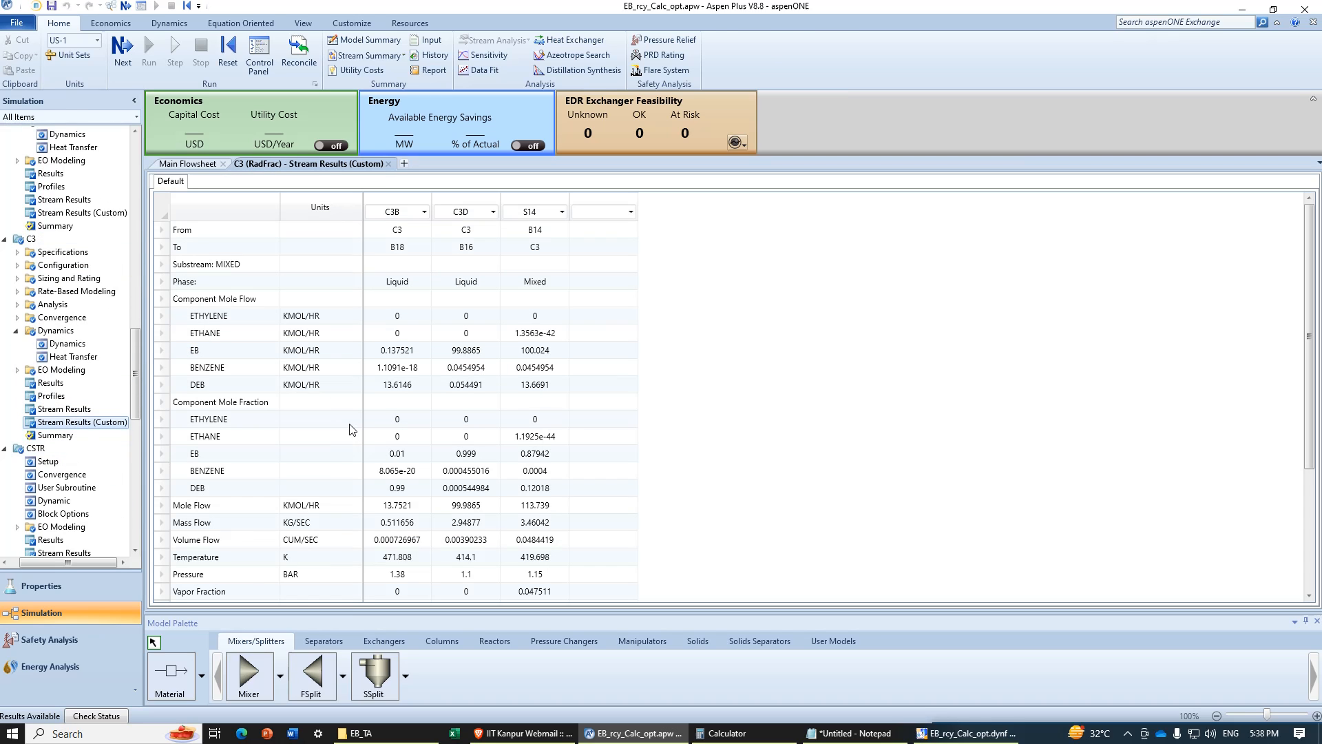
pyautogui.click(337, 522)
pyautogui.click(356, 522)
pyautogui.click(337, 544)
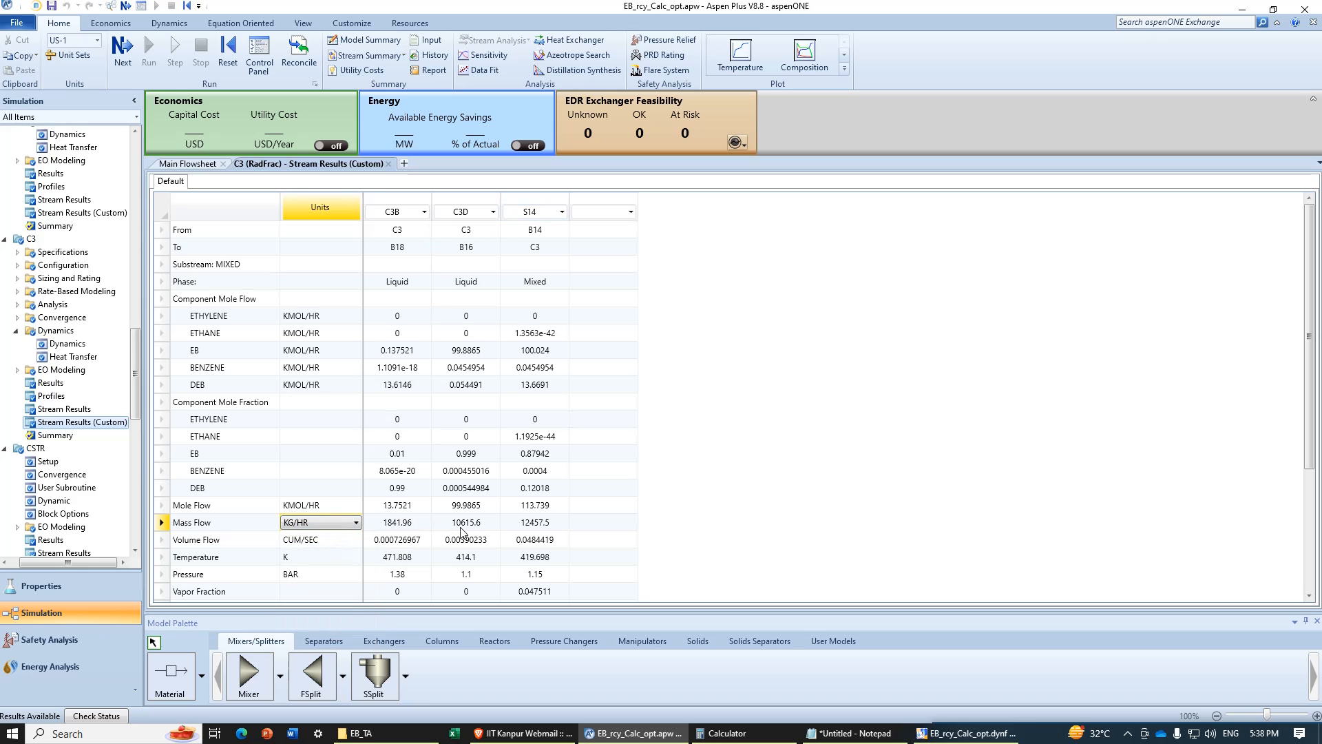
pyautogui.click(540, 526)
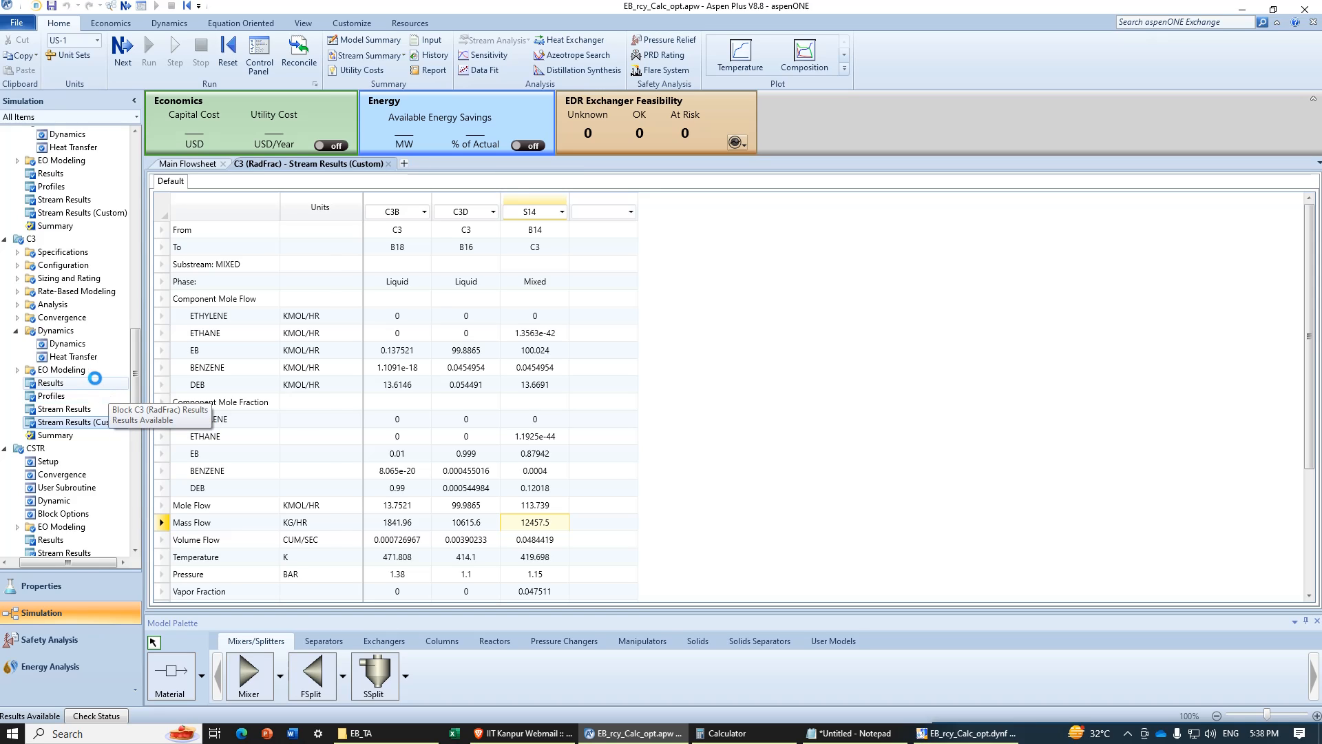
# Step: Open column C3's results summary on a Mass basis and show the reflux rate in kg/hr
pyautogui.click(91, 382)
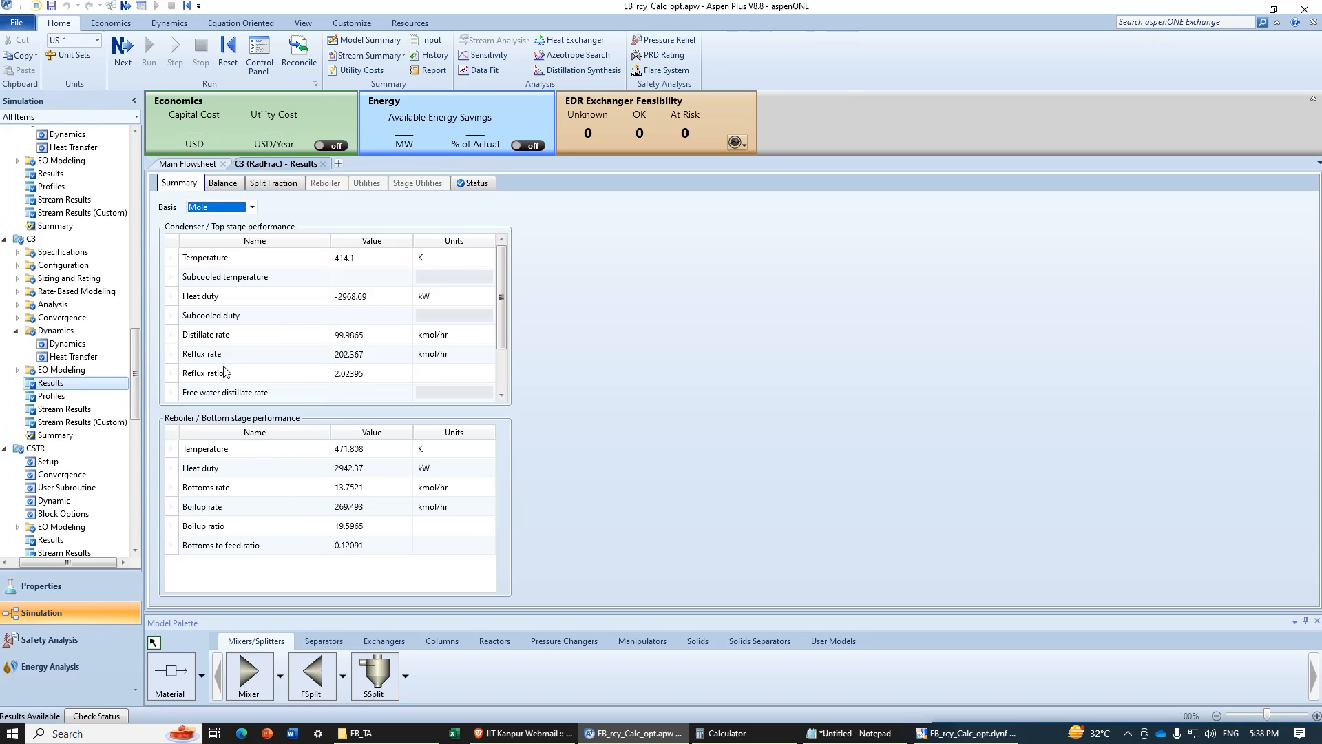
pyautogui.click(252, 207)
pyautogui.click(230, 237)
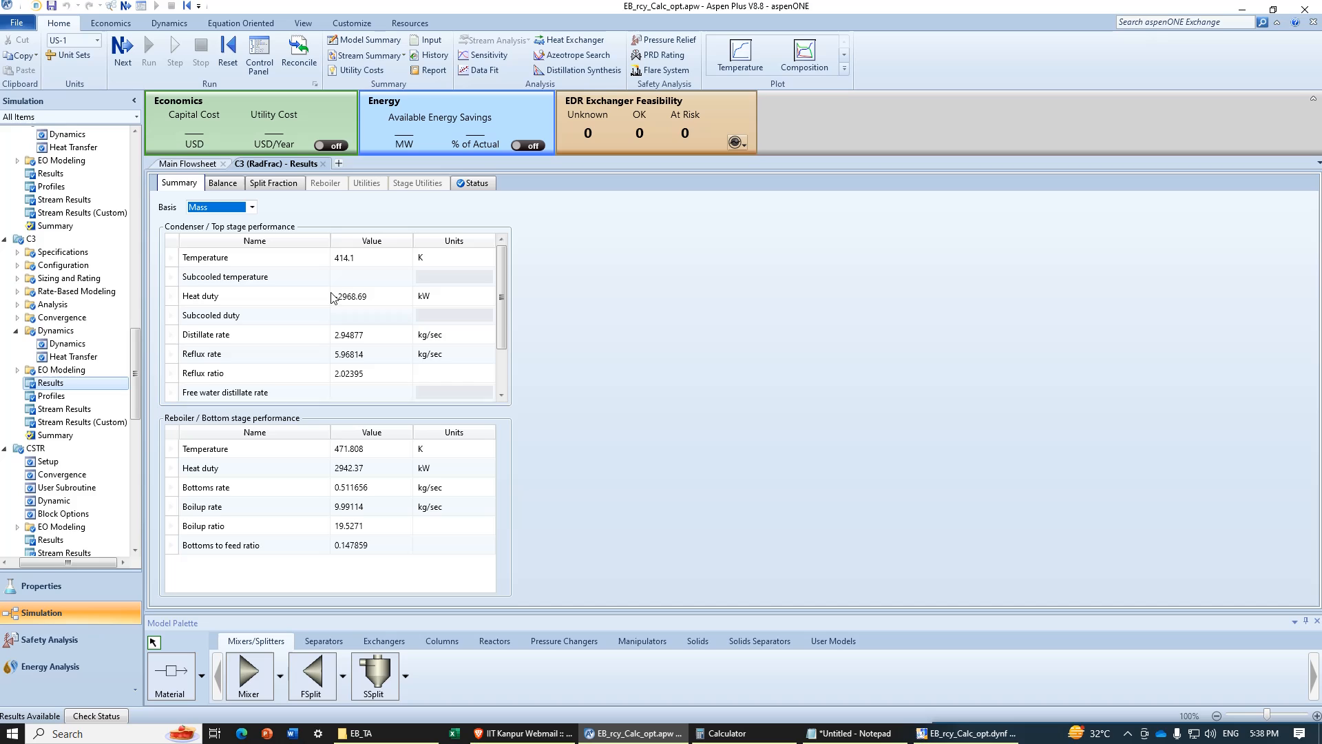
pyautogui.click(465, 354)
pyautogui.click(488, 353)
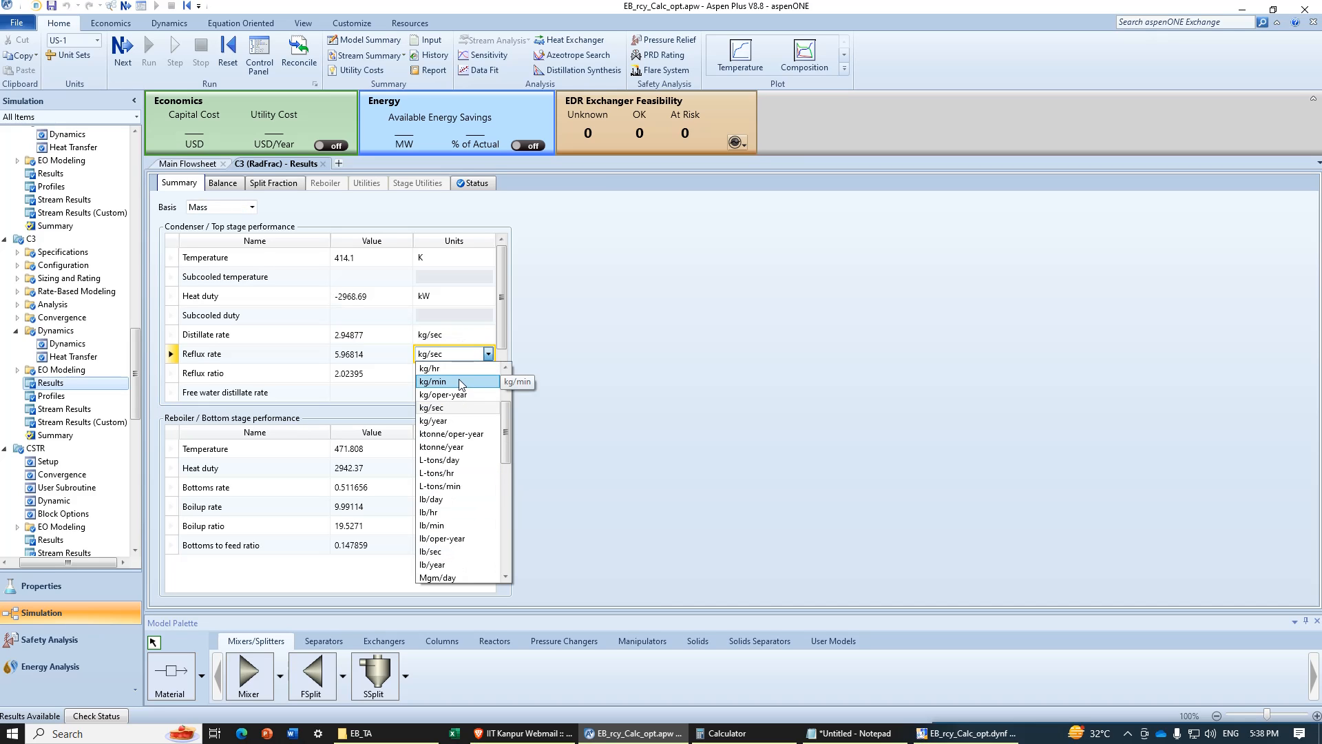
pyautogui.click(460, 369)
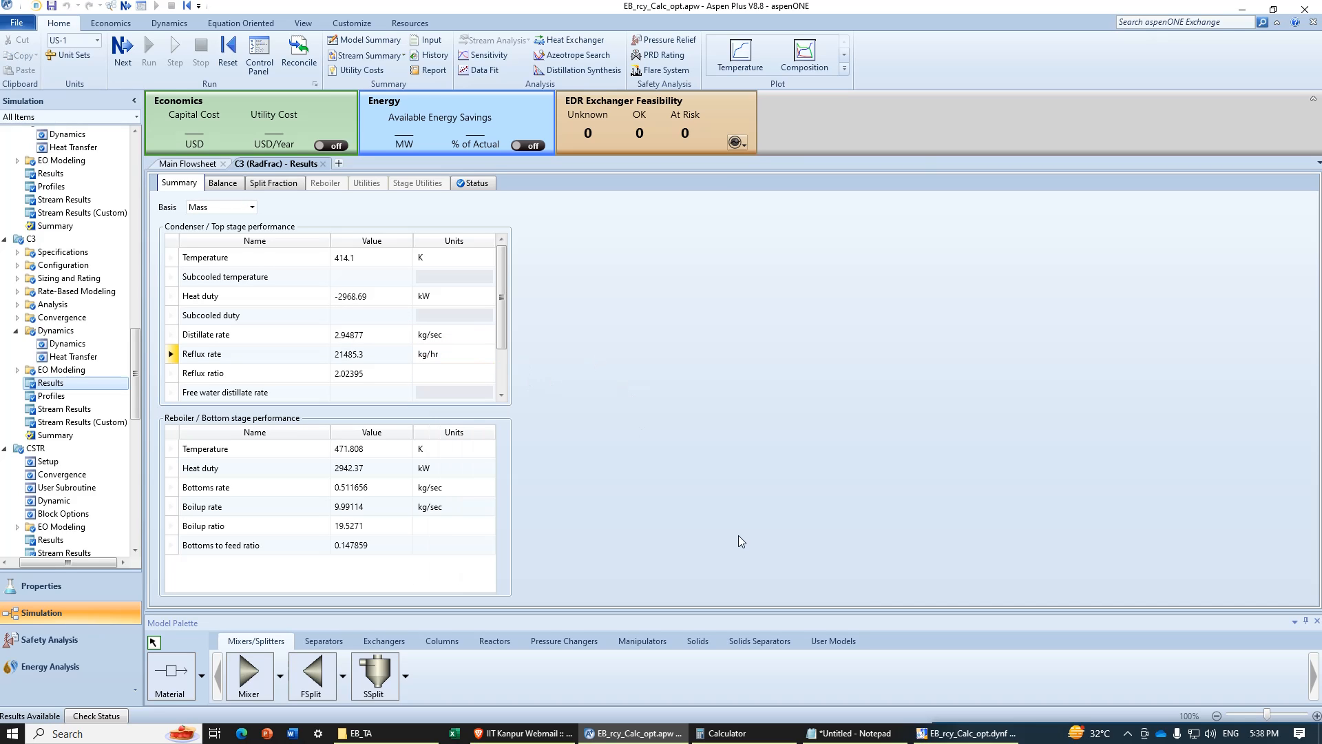
# Step: Switch to Calculator and enter the division of column C3's reflux rate by its feed as 21485.3 ÷ 12547.5
pyautogui.click(850, 733)
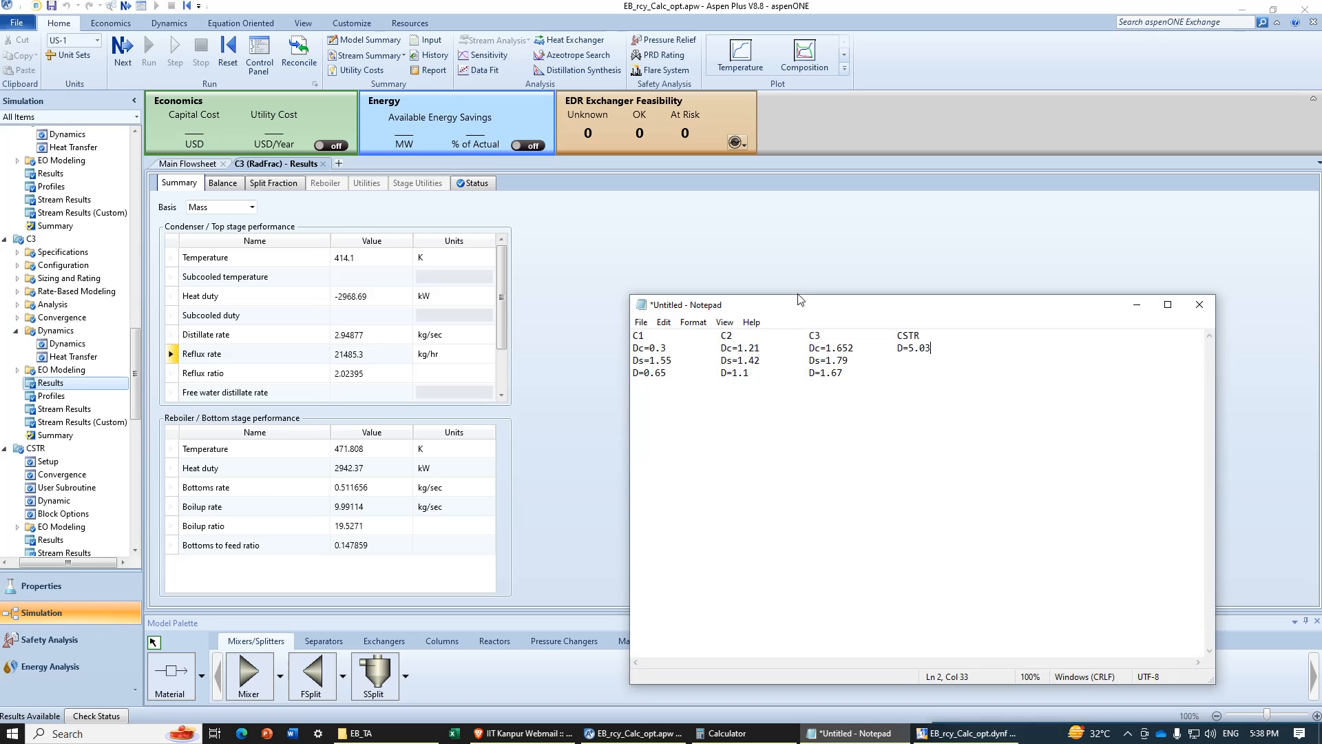
pyautogui.click(1137, 305)
pyautogui.click(723, 733)
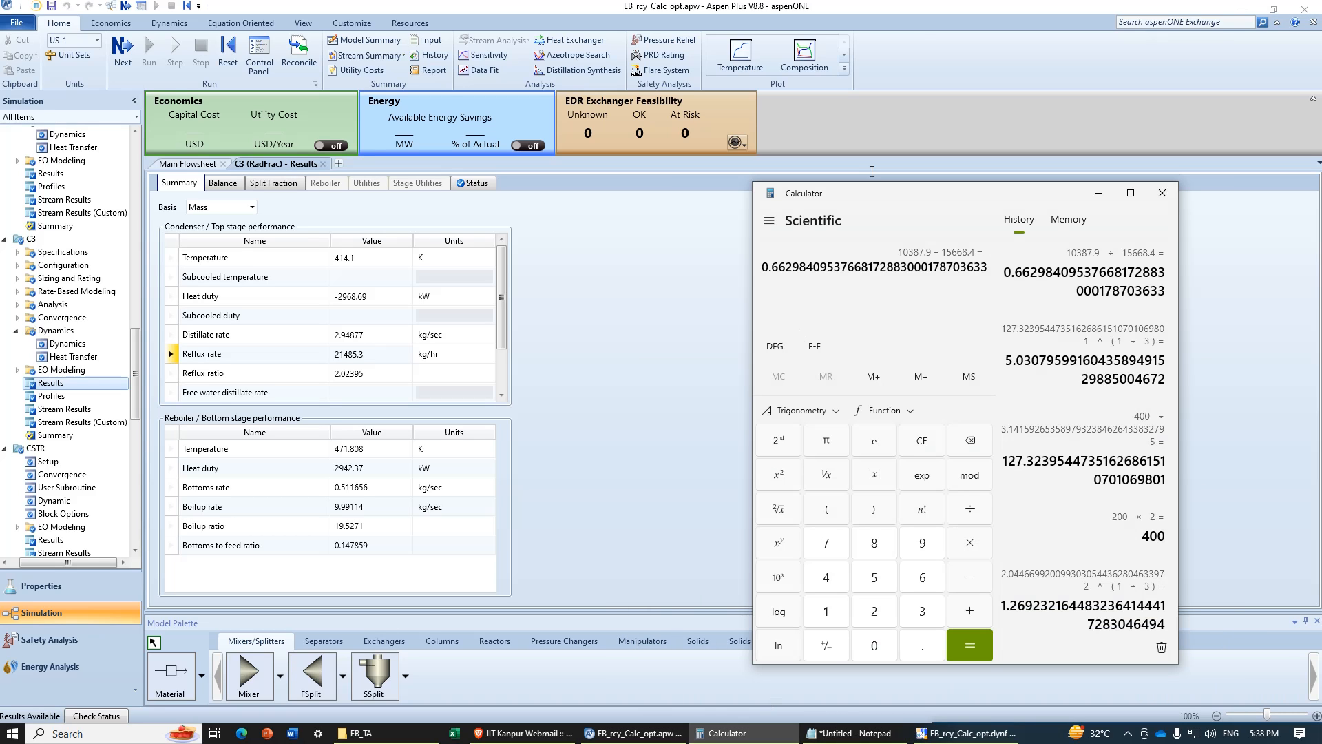
pyautogui.write('21,485')
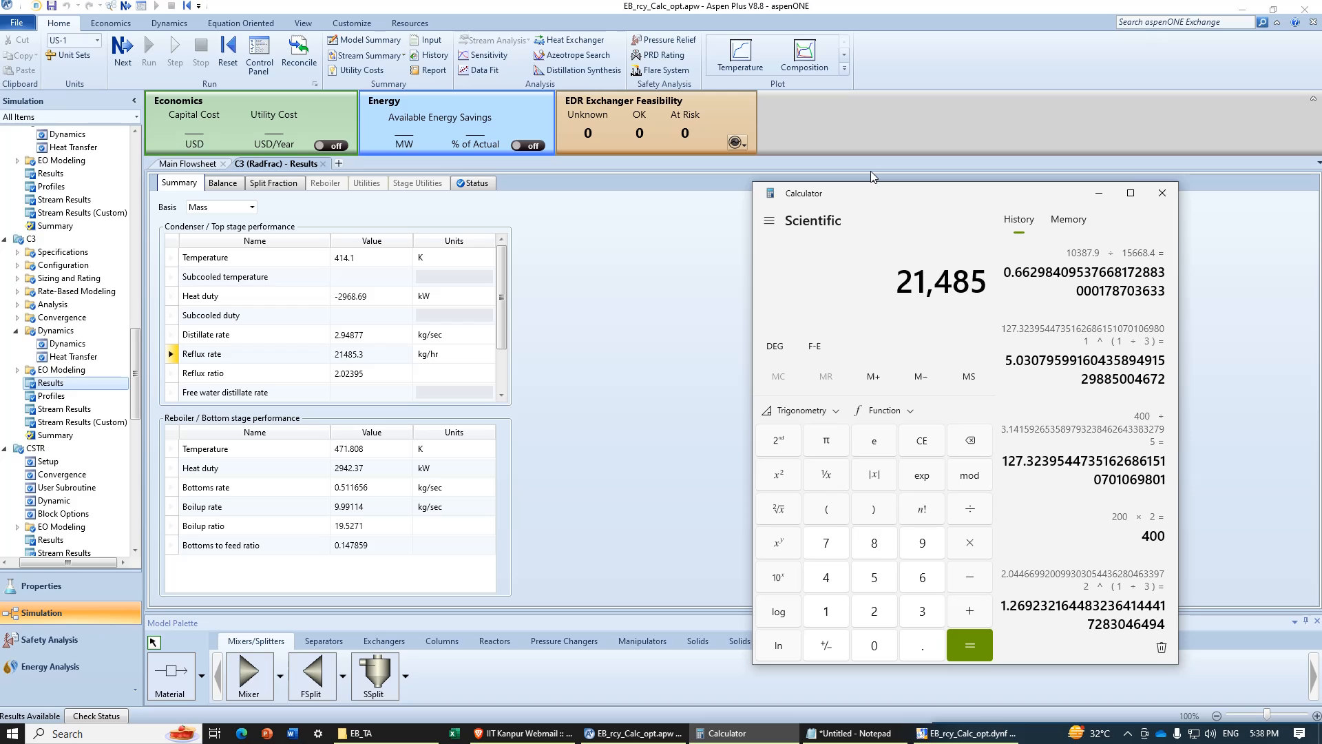
pyautogui.write('.3/12')
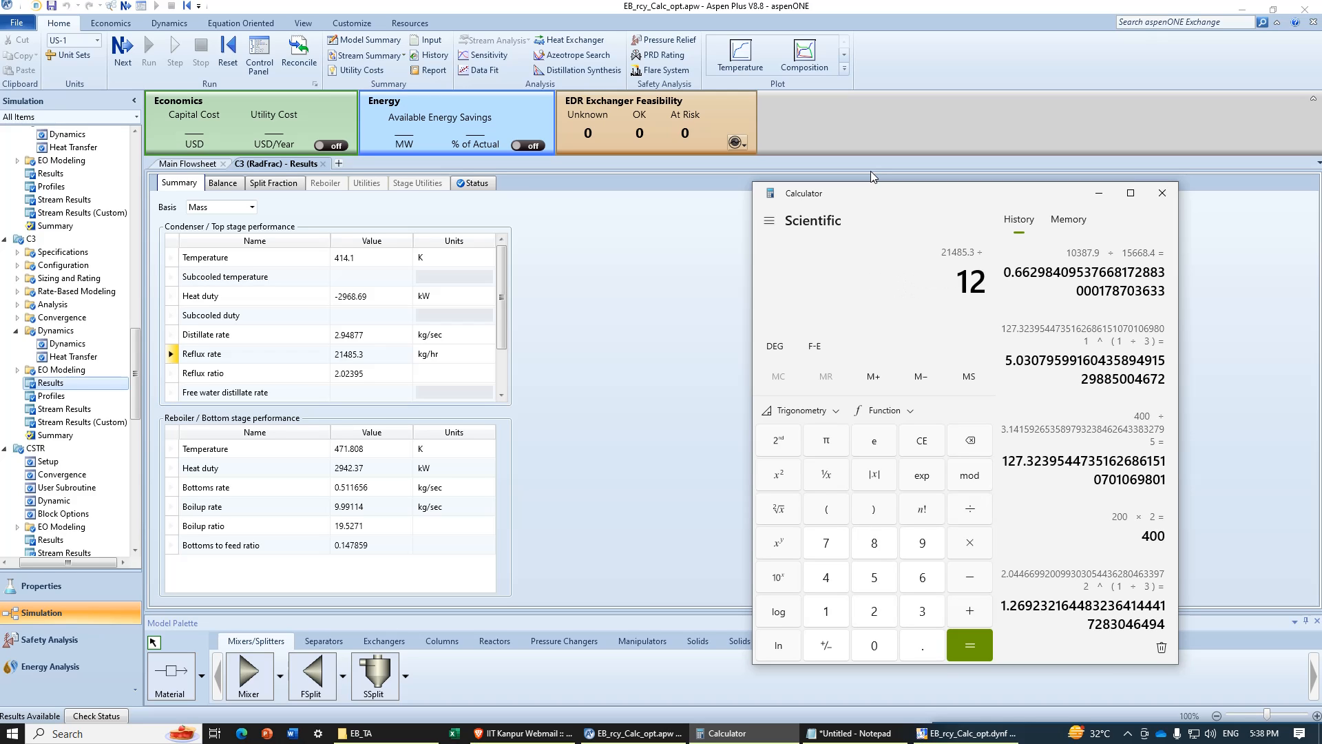
pyautogui.write('547.5')
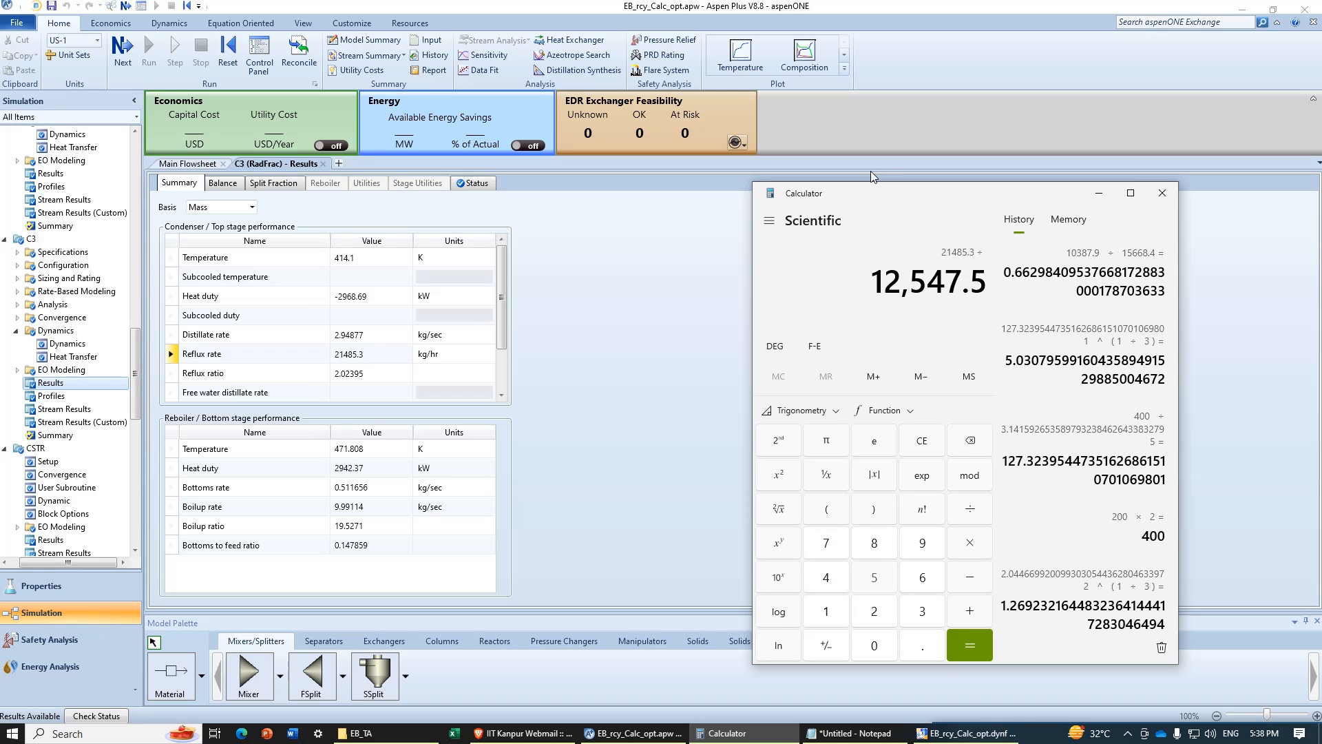
# Step: Reopen column C3's custom stream results in EB_rcy_Calc_opt.apw and show the mass flow in KG/HR to recheck feed S14
pyautogui.click(103, 425)
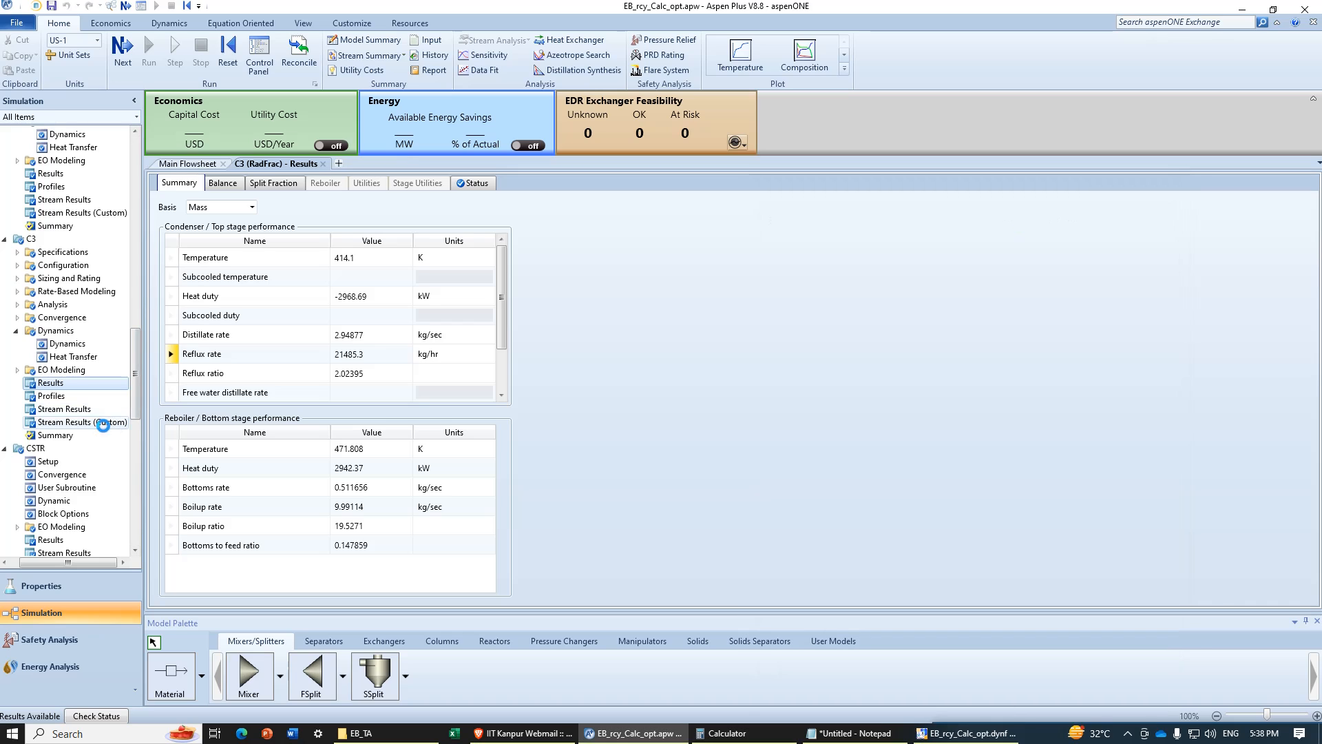
pyautogui.click(349, 523)
pyautogui.click(356, 522)
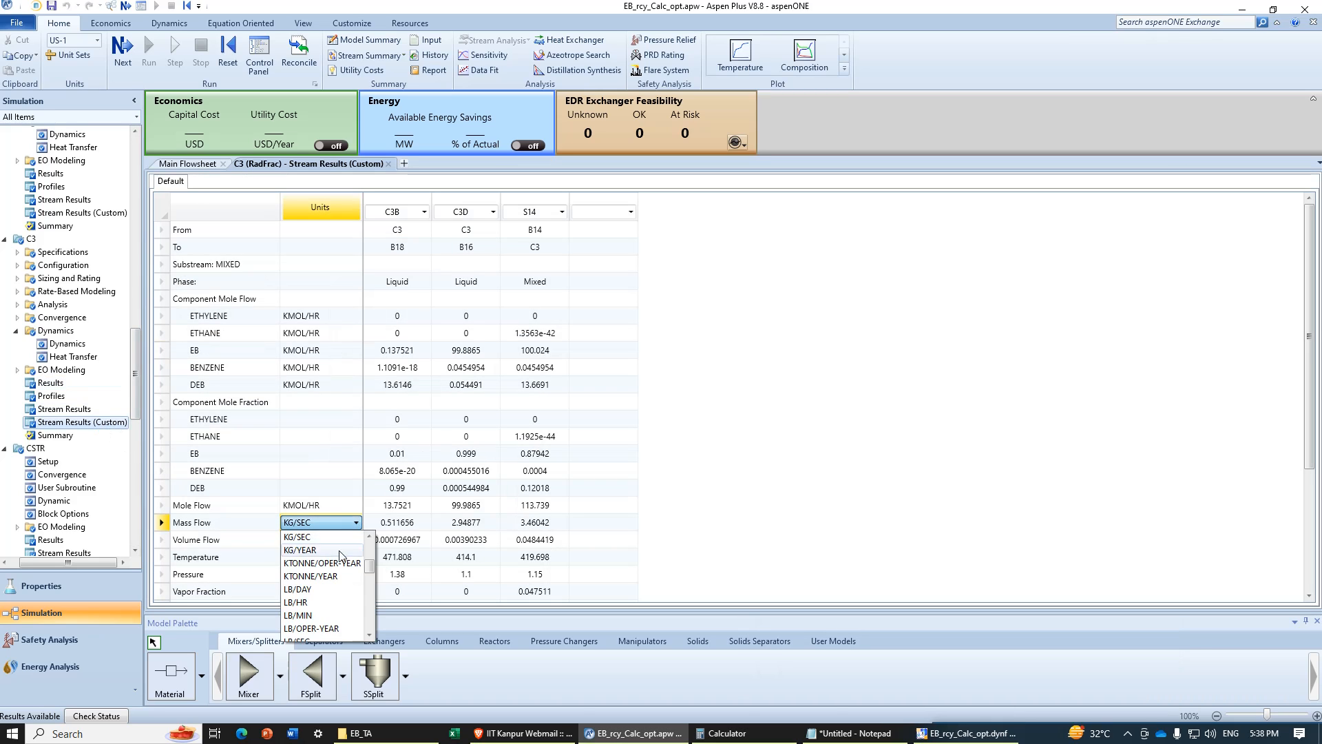
pyautogui.click(325, 537)
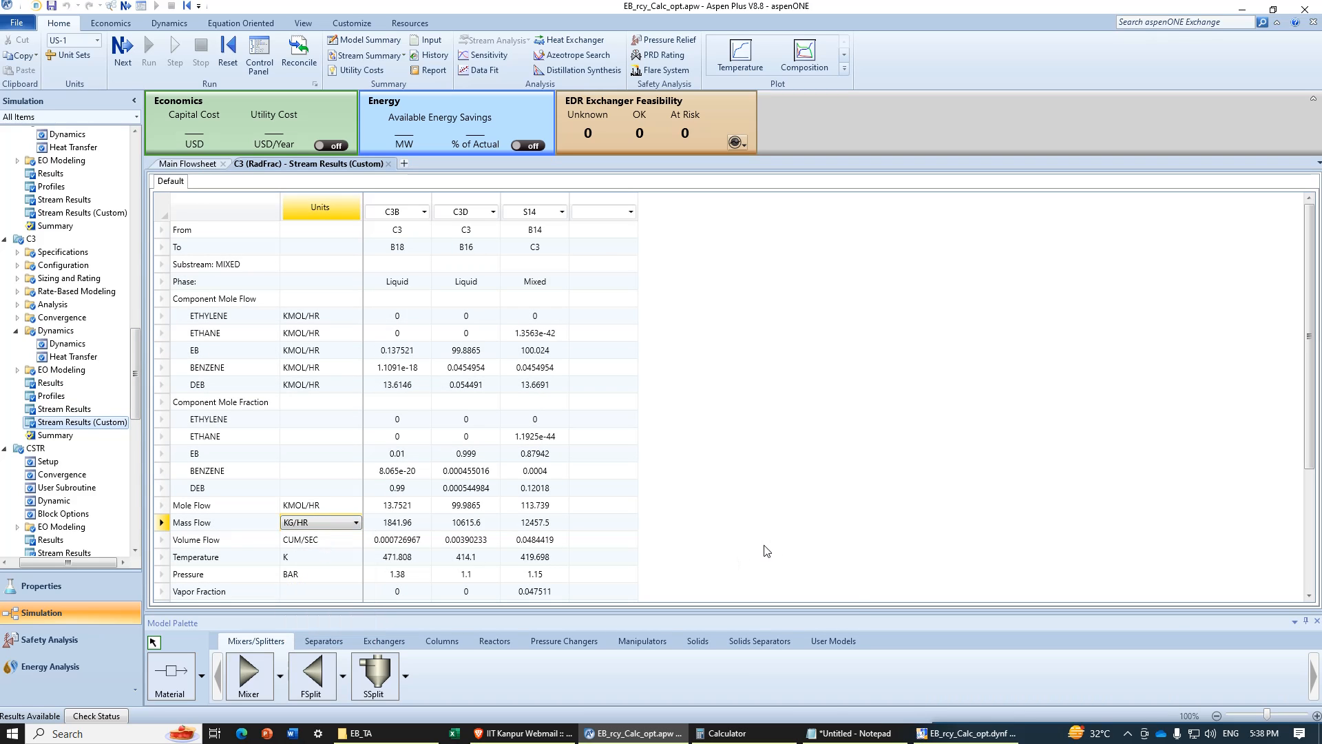
# Step: Return to Calculator, correct the divisor to 12457.5 and compute column C3's reflux-to-feed ratio
pyautogui.click(725, 732)
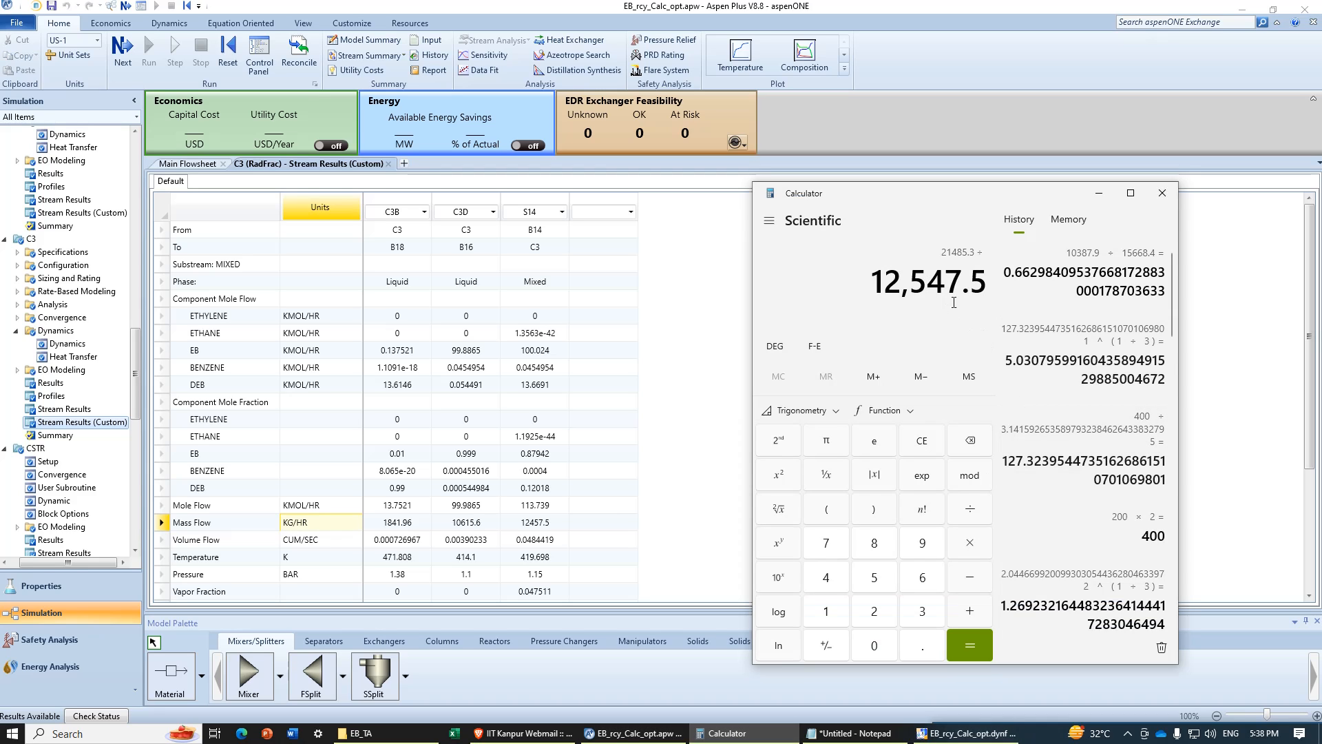
pyautogui.press('BackSpace')
pyautogui.press('BackSpace')
pyautogui.press('BackSpace')
pyautogui.press('BackSpace')
pyautogui.press('BackSpace')
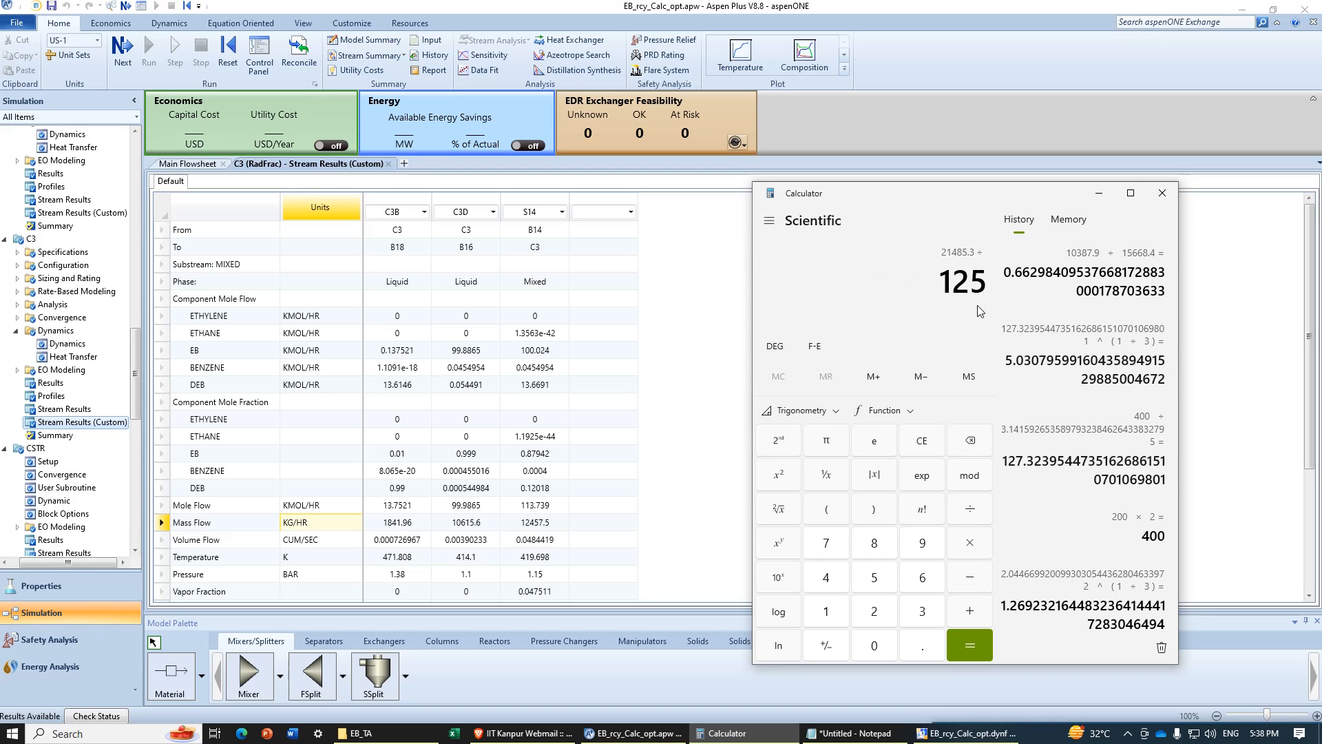
pyautogui.write('44')
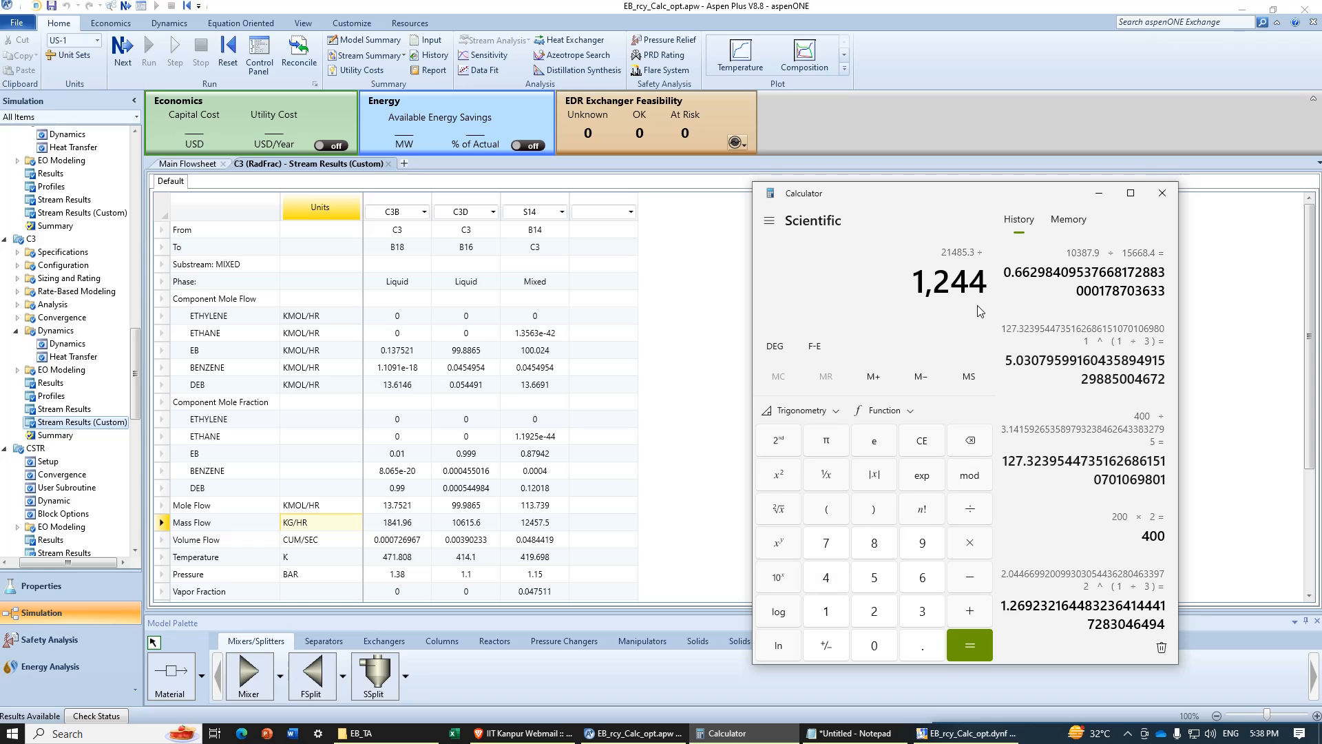
pyautogui.press('BackSpace')
pyautogui.write('57.5')
pyautogui.press('Return')
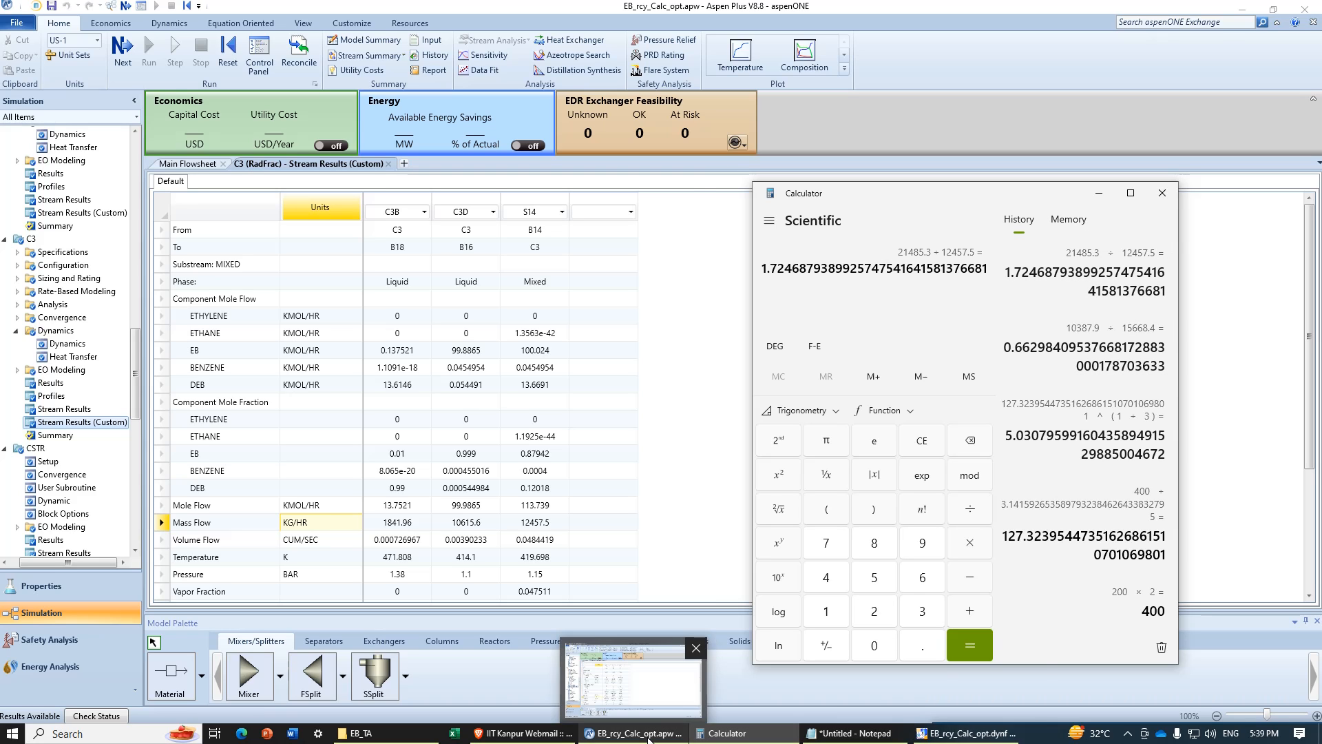
# Step: Switch to EB_rcy_Calc_opt.dynf, set input signal 2 of the l/f3 multiplier to 1.72469 and close its results table
pyautogui.click(967, 732)
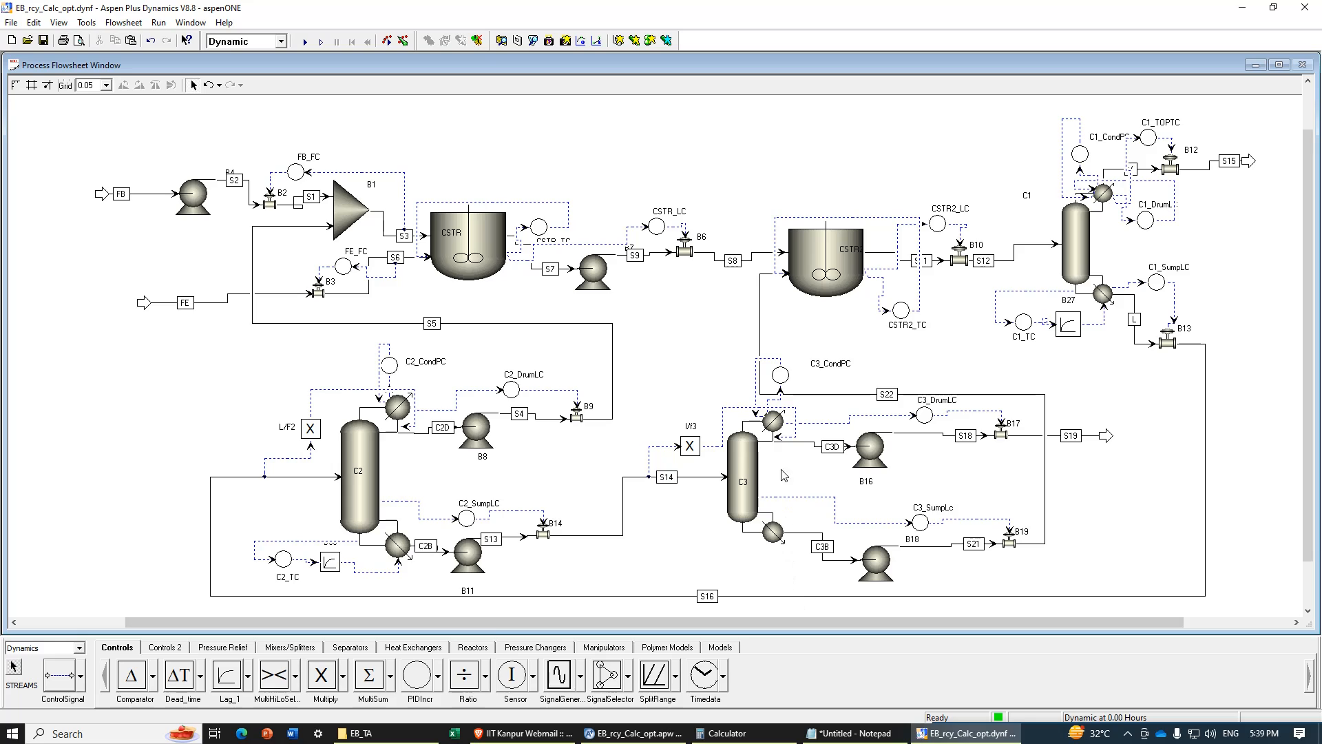
pyautogui.doubleClick(689, 445)
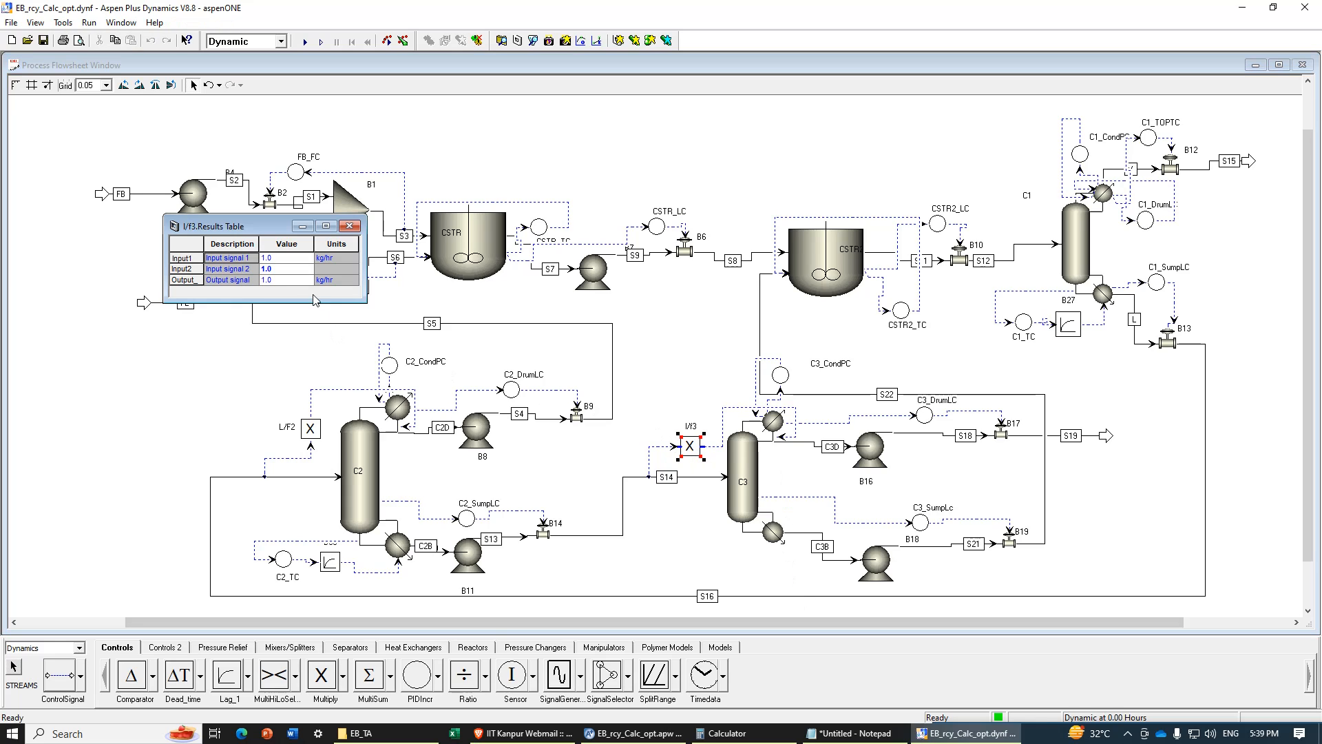
pyautogui.click(278, 268)
pyautogui.write('1.')
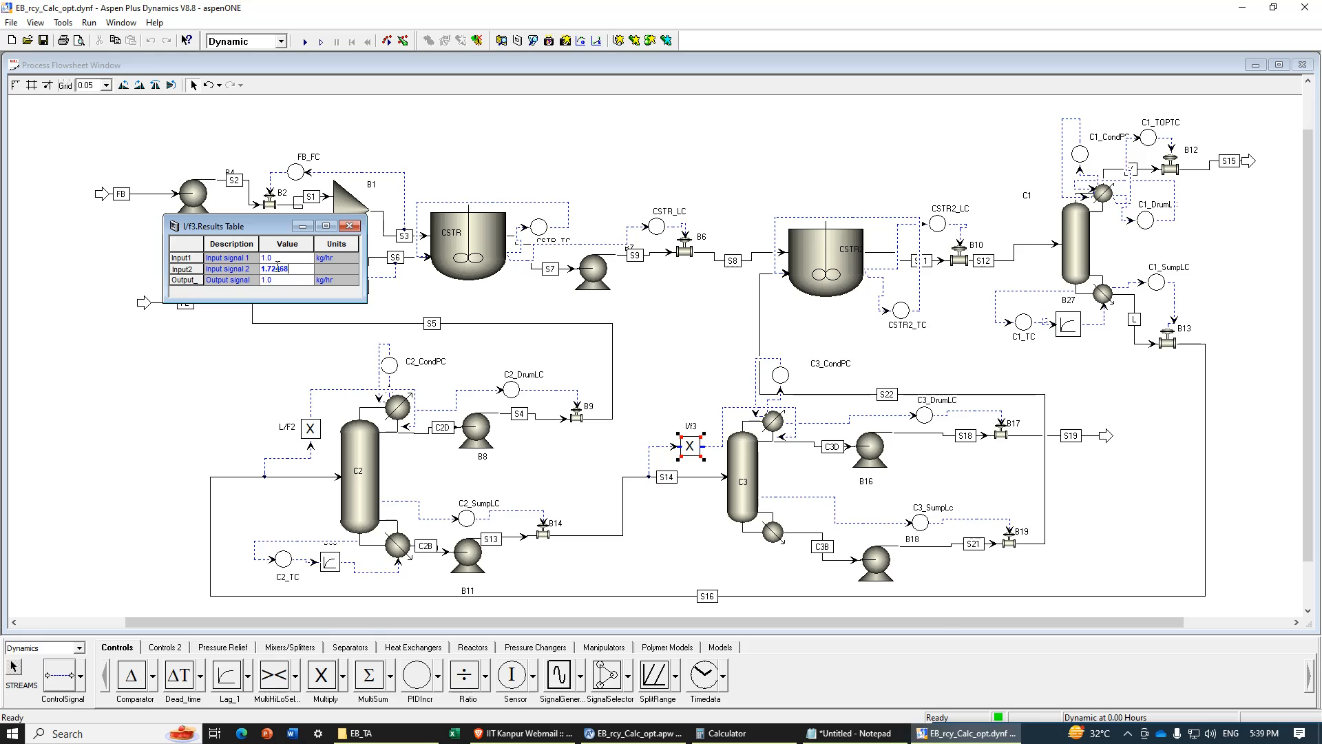
pyautogui.click(775, 736)
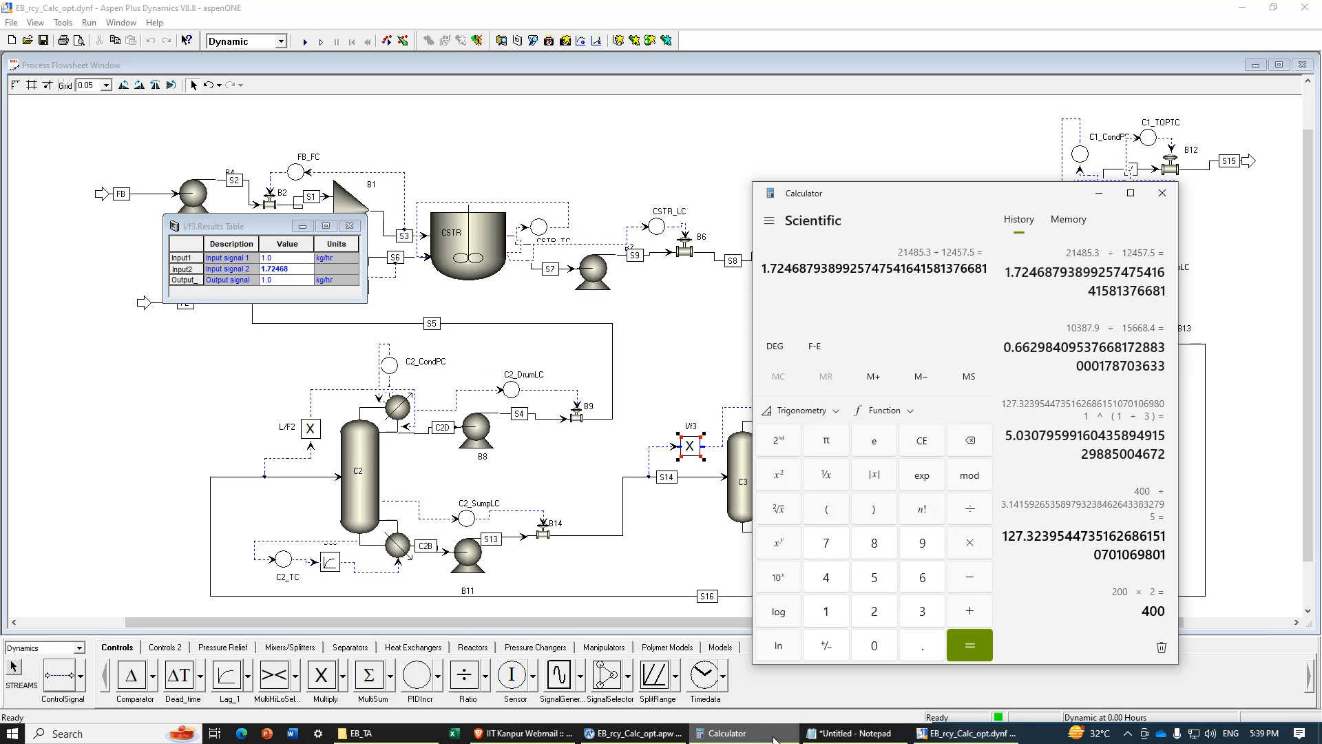
pyautogui.click(775, 736)
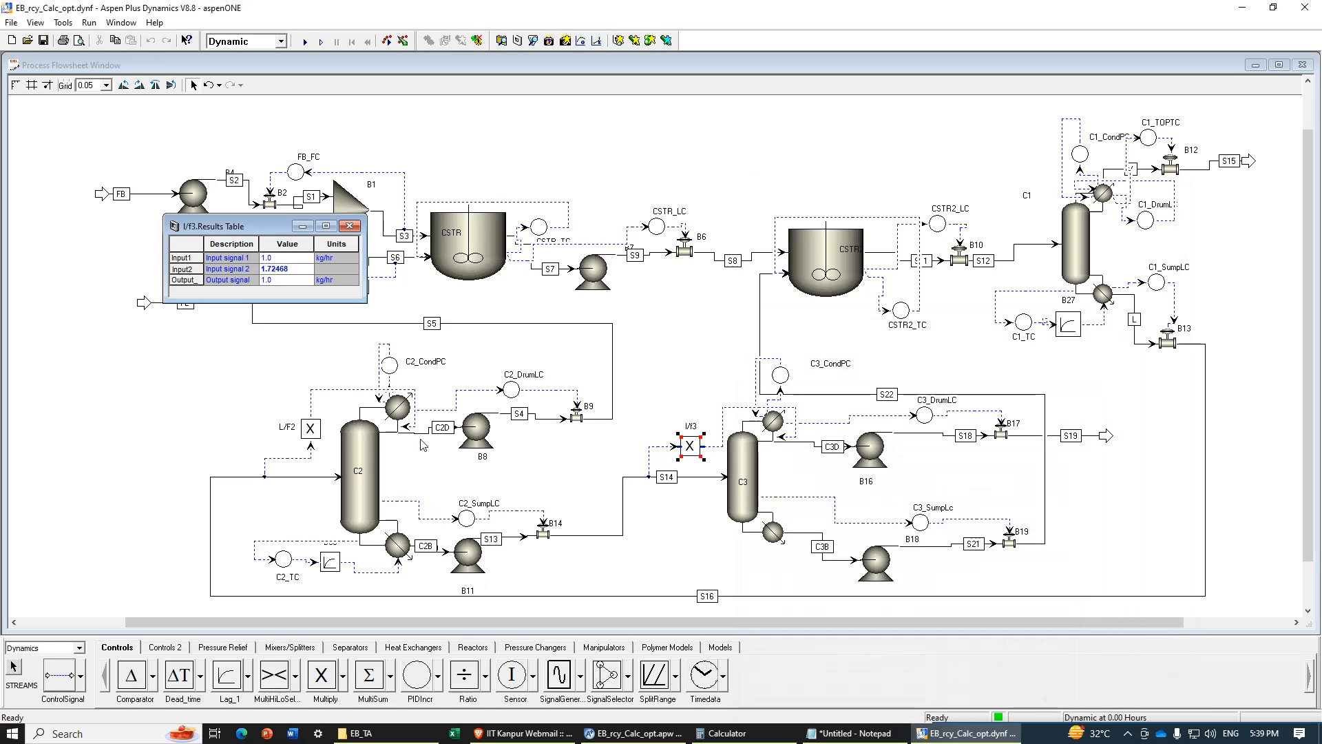
pyautogui.press('BackSpace')
pyautogui.write('9')
pyautogui.press('Return')
pyautogui.click(349, 226)
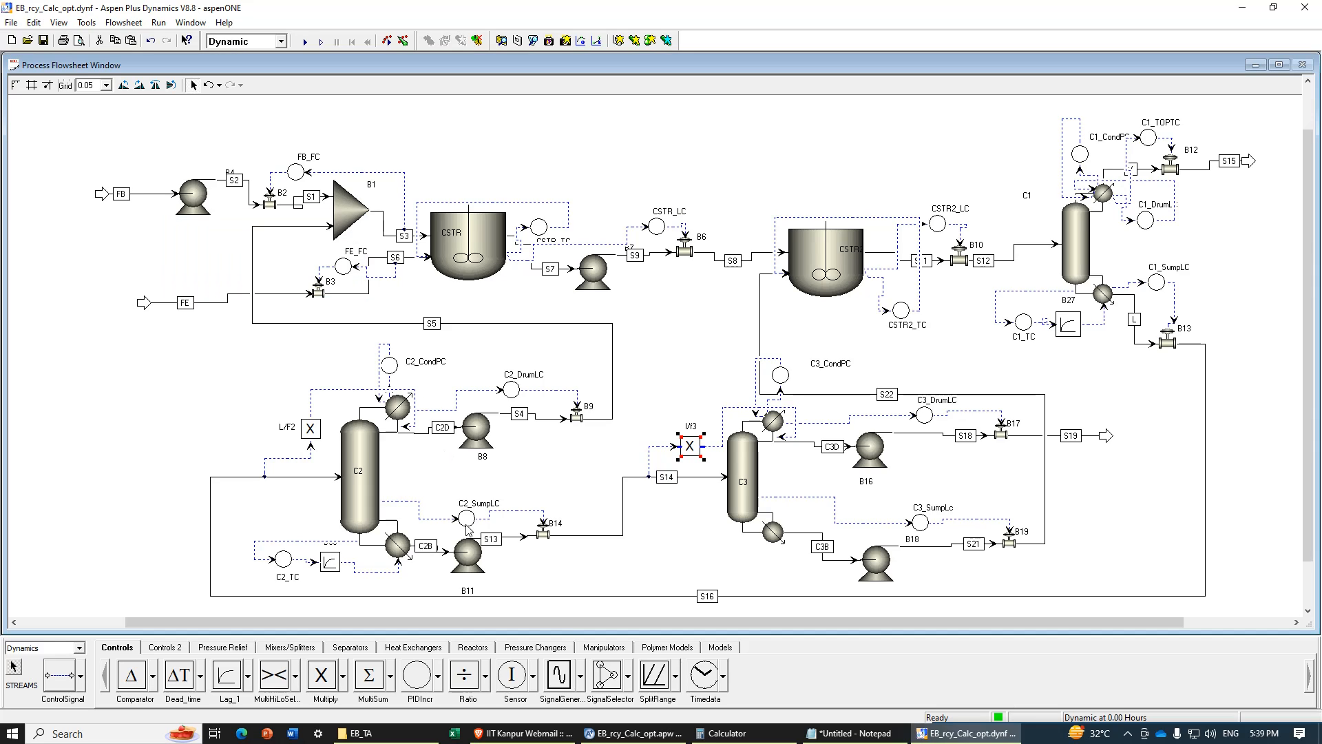
# Step: Place a PIDIncr controller and, beside it, a Lag_1 block in the free space below column C3
pyautogui.click(428, 679)
pyautogui.click(680, 563)
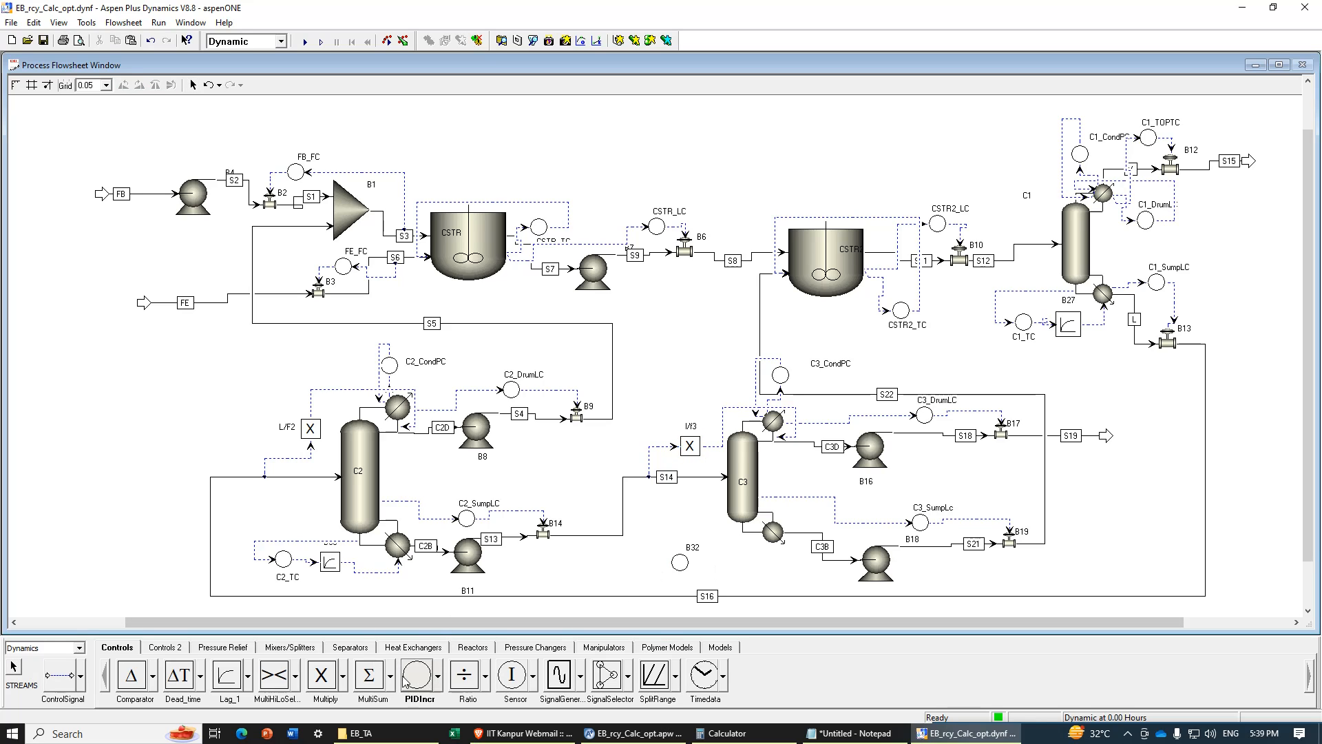
pyautogui.click(226, 676)
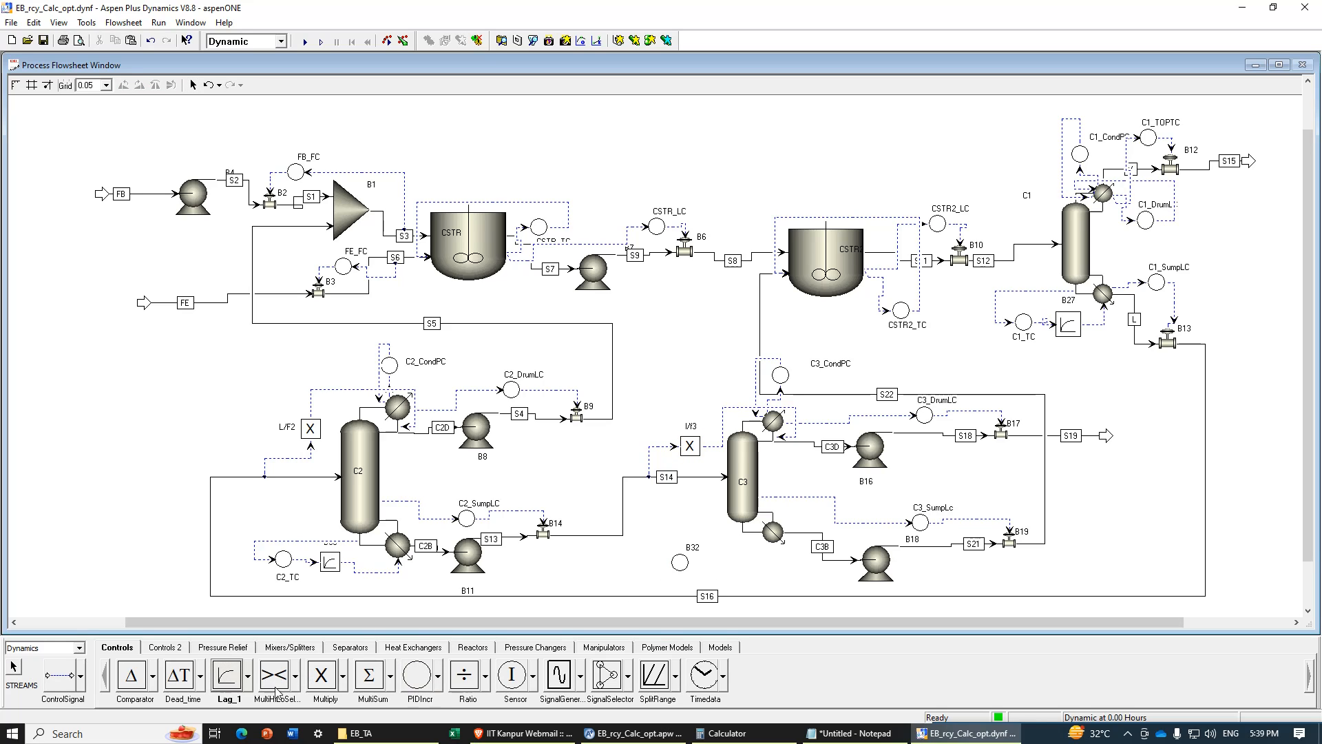
pyautogui.click(731, 585)
pyautogui.rightClick(723, 578)
pyautogui.press('Escape')
# Step: Open the configure table of the new lag block below column C3, set its time constant to 1 min and close it
pyautogui.click(730, 577)
pyautogui.rightClick(729, 581)
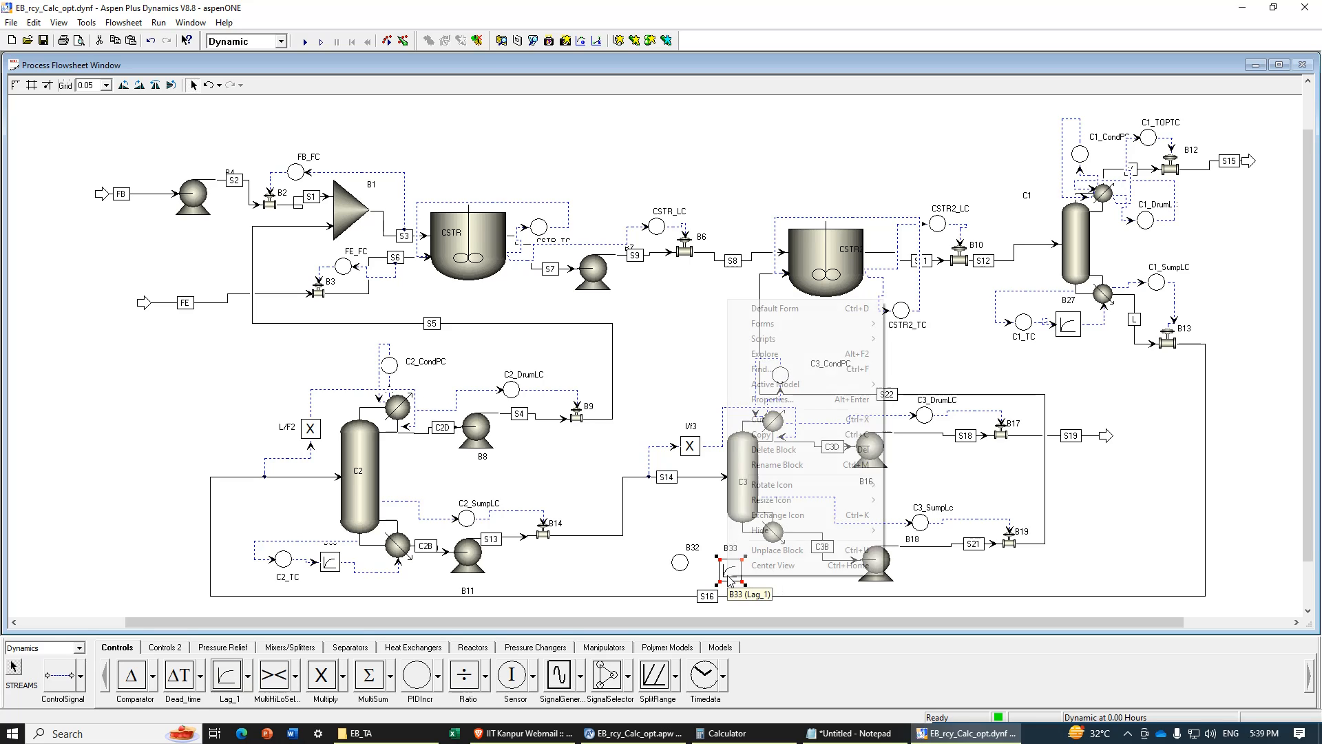
pyautogui.moveTo(764, 323)
pyautogui.click(916, 338)
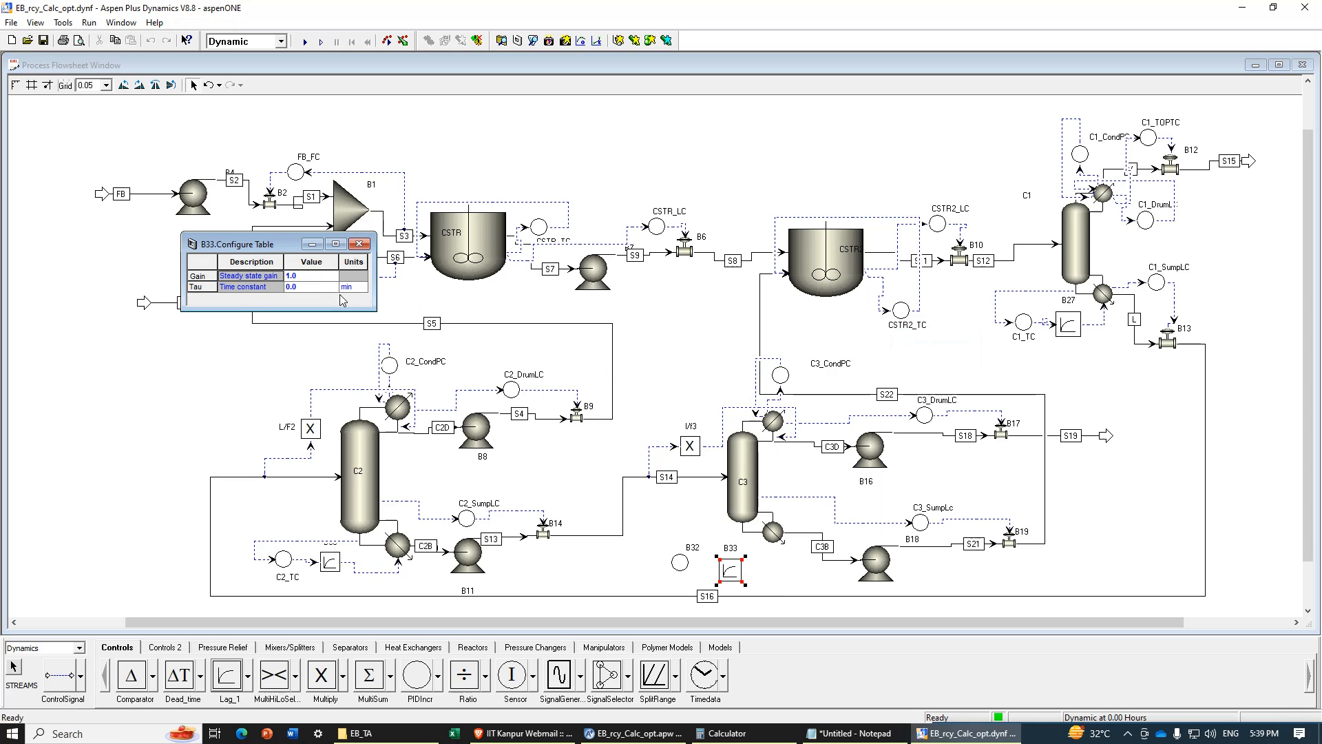
pyautogui.write('1')
pyautogui.press('Return')
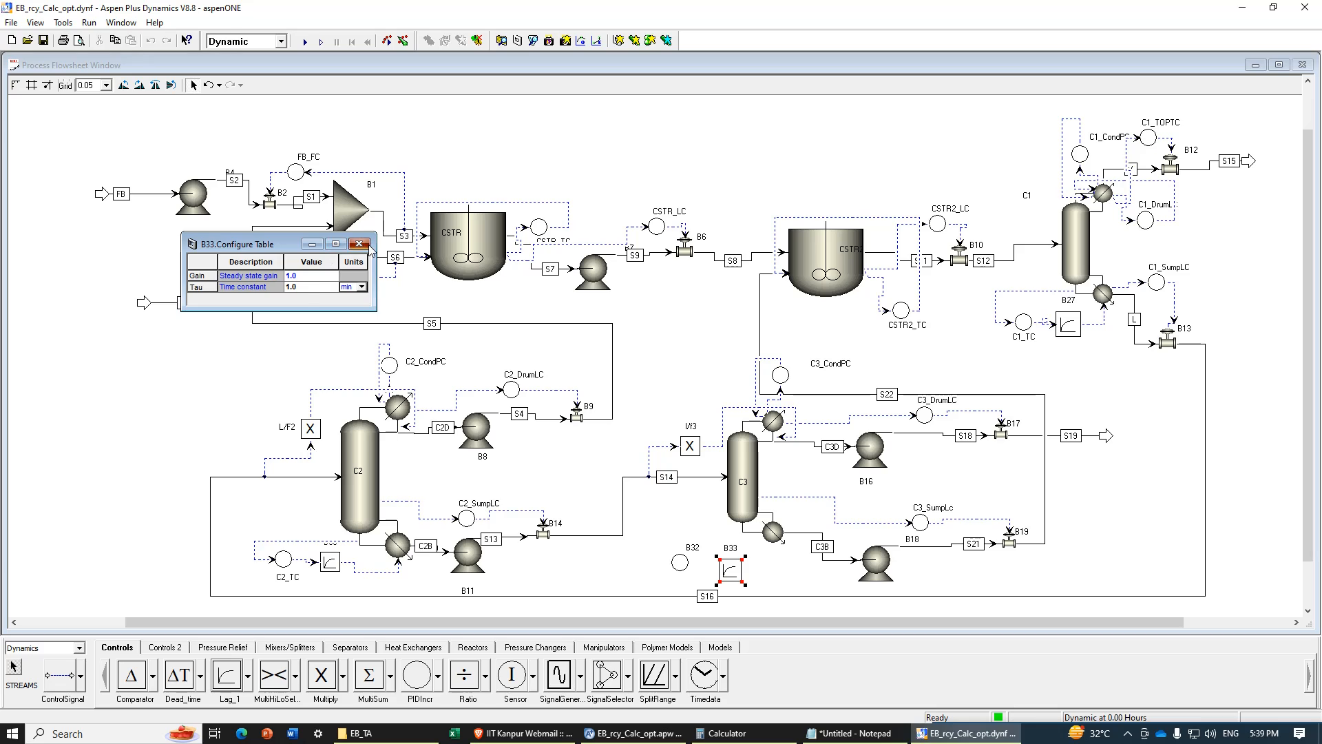
pyautogui.click(369, 247)
# Step: Start a control signal from column C3's output and browse its stage variables in the control variable list
pyautogui.click(62, 676)
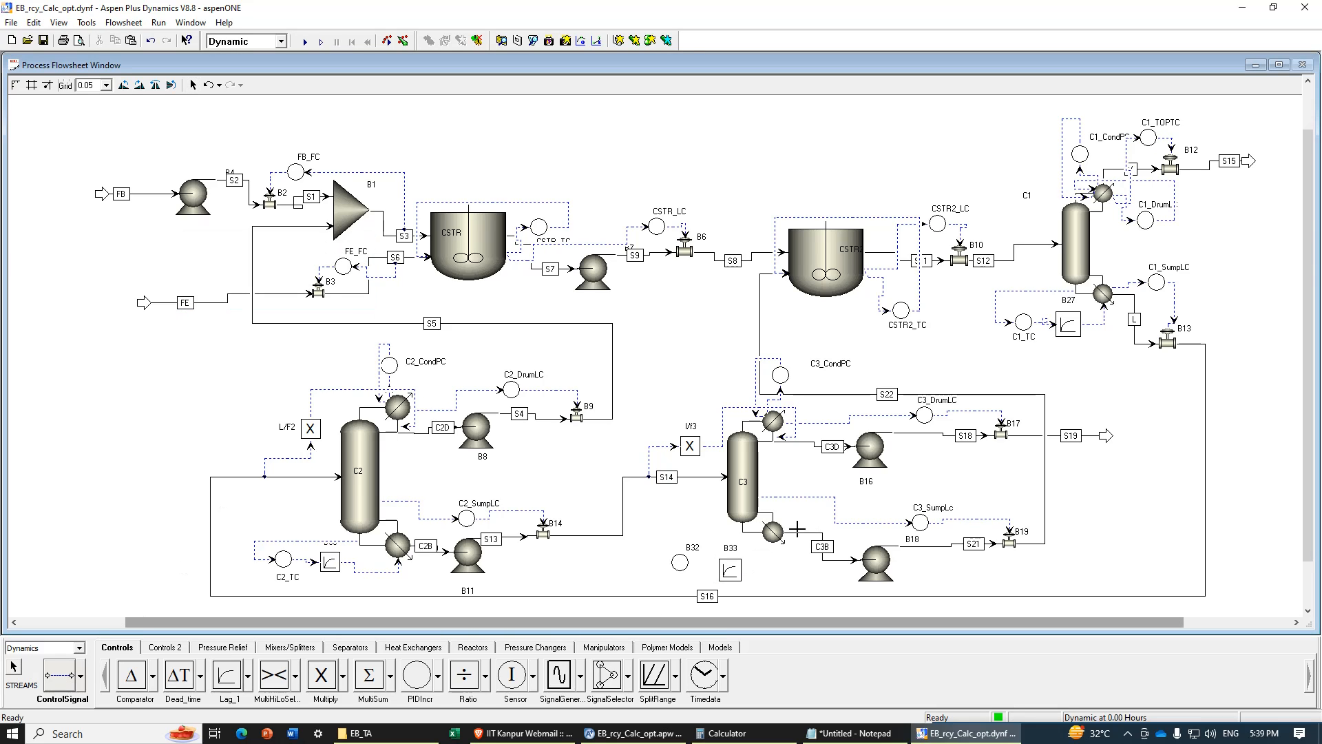
pyautogui.click(739, 529)
pyautogui.scroll(-15, 648, 406)
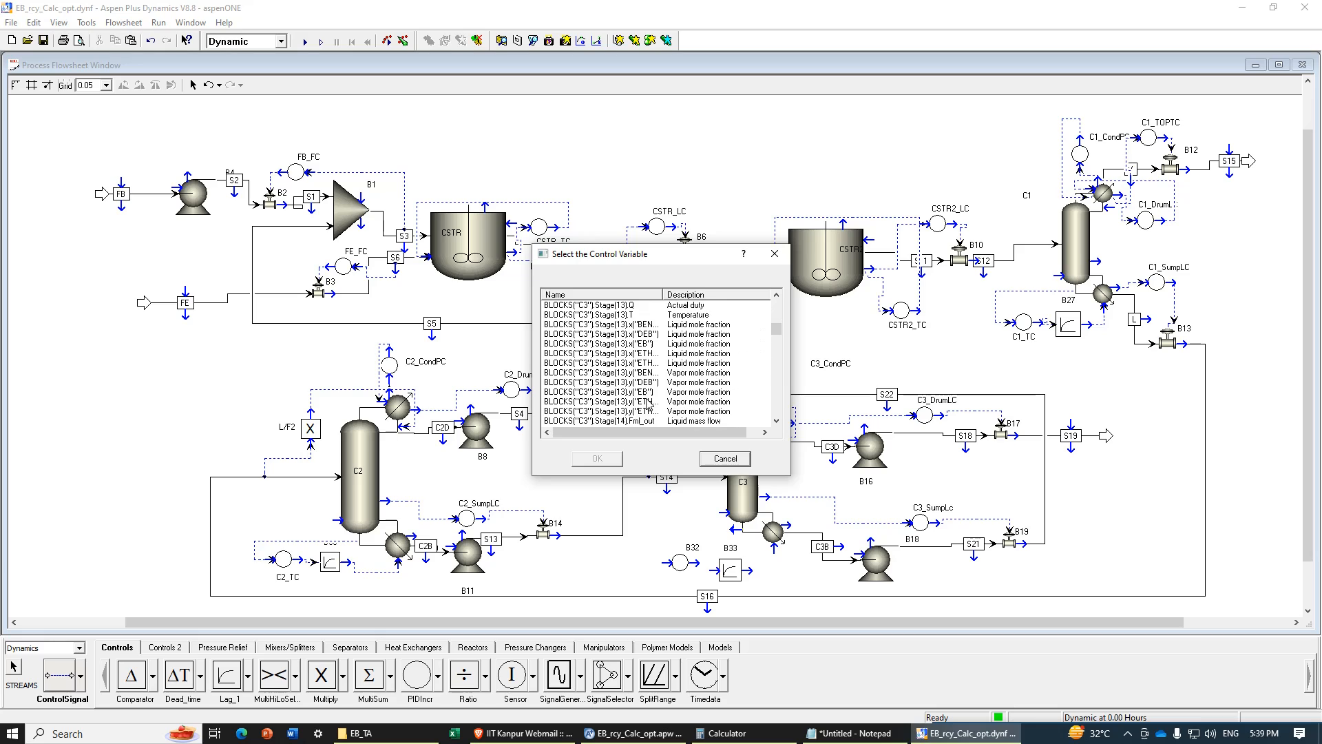
# Step: Switch to EB_rcy_Calc_opt.apw, plot column C3's liquid mole fraction profiles of EB and DEB, examine the stages and close the plot
pyautogui.click(634, 733)
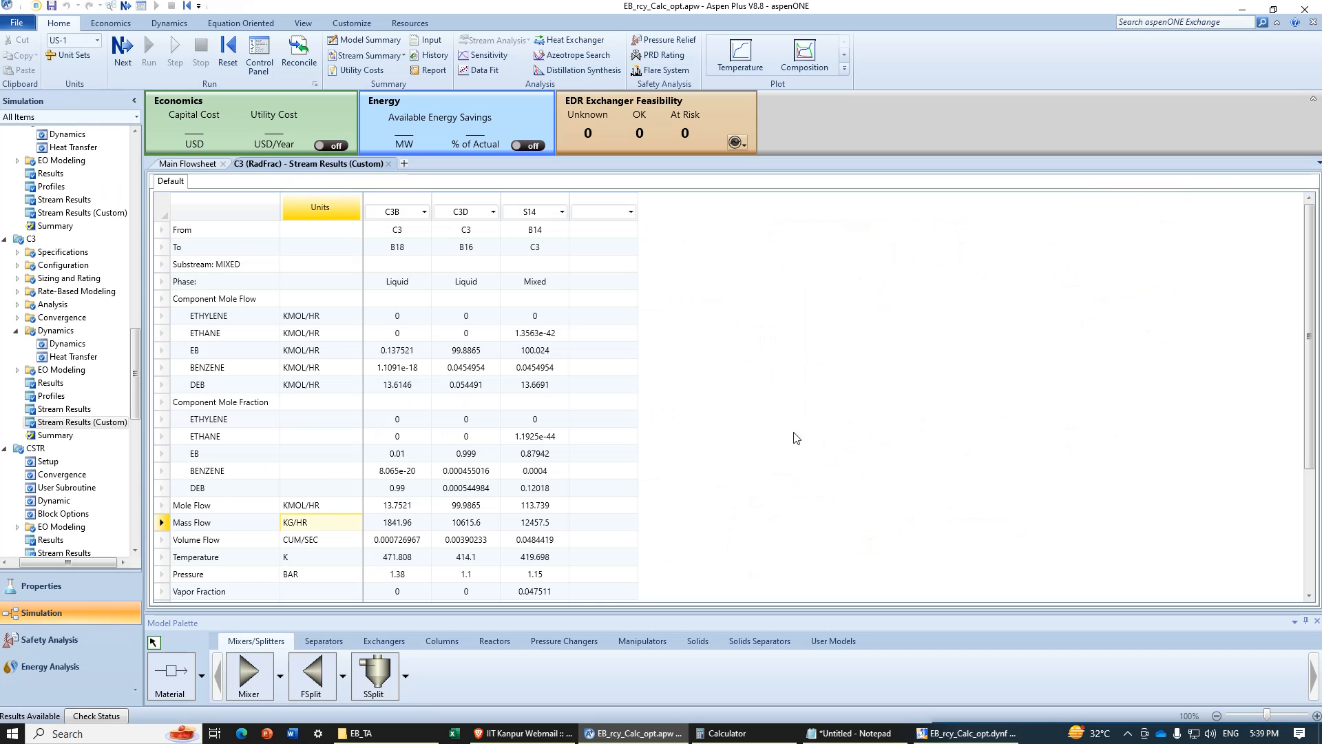
pyautogui.click(388, 164)
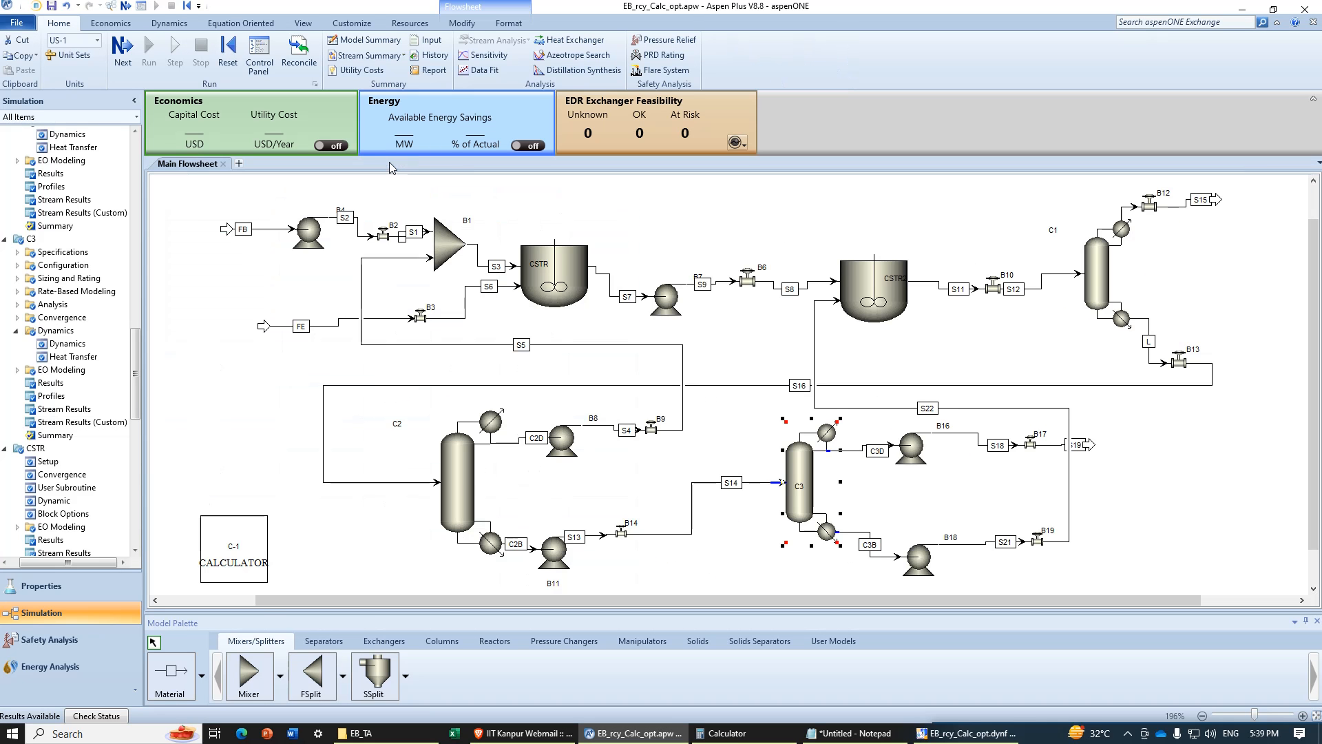
pyautogui.doubleClick(801, 463)
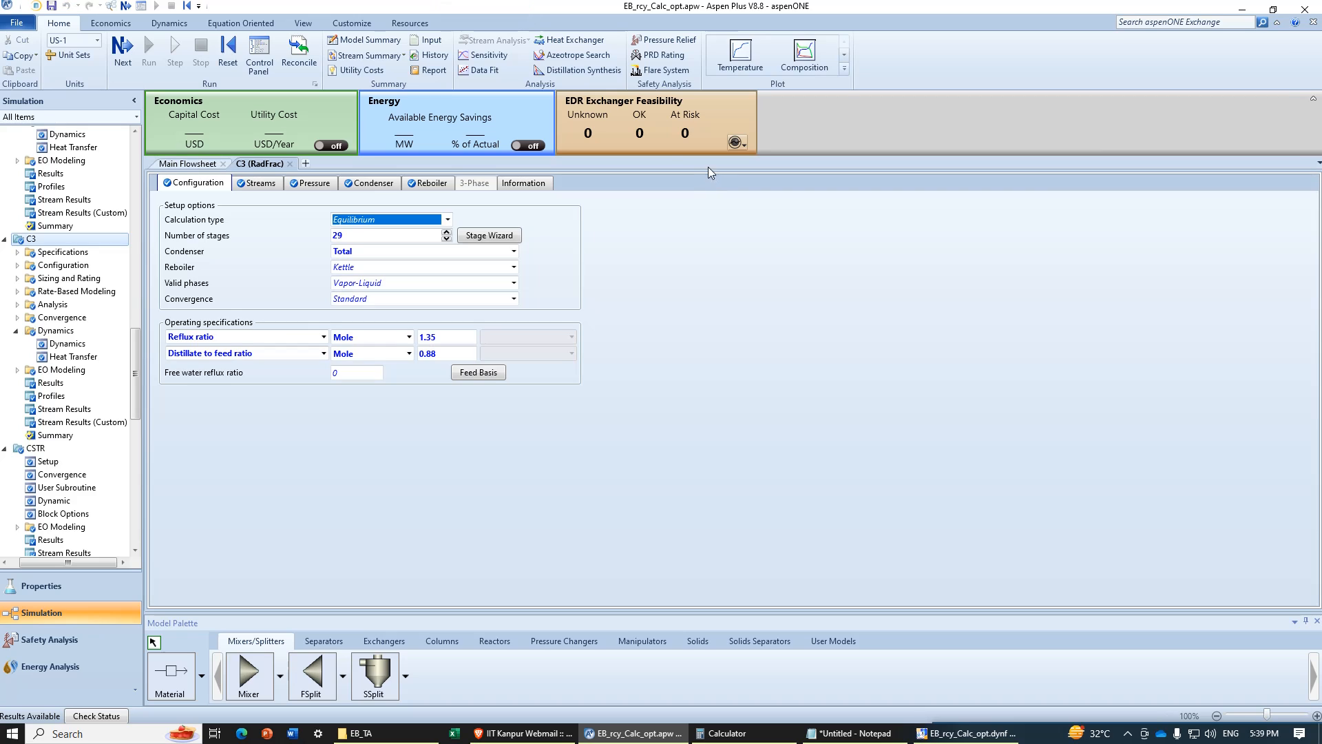
pyautogui.click(805, 56)
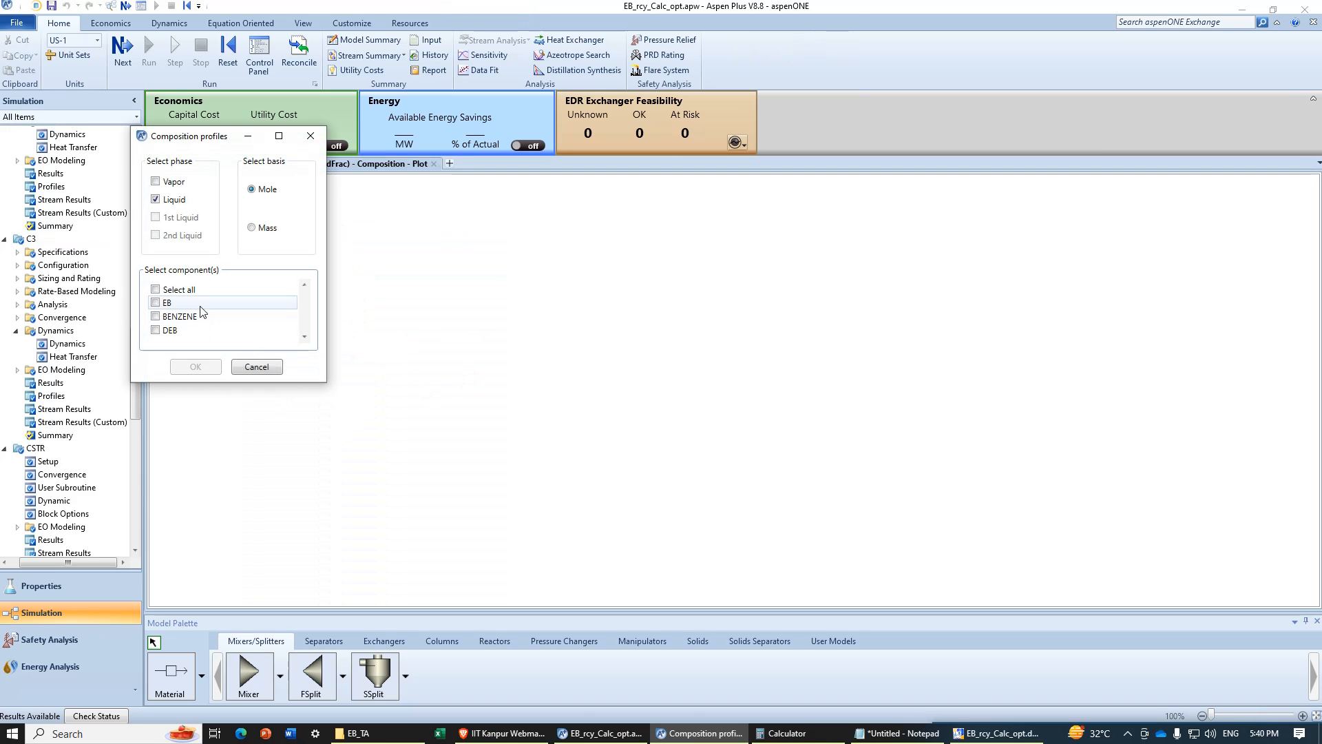
pyautogui.click(156, 303)
pyautogui.click(156, 330)
pyautogui.click(195, 370)
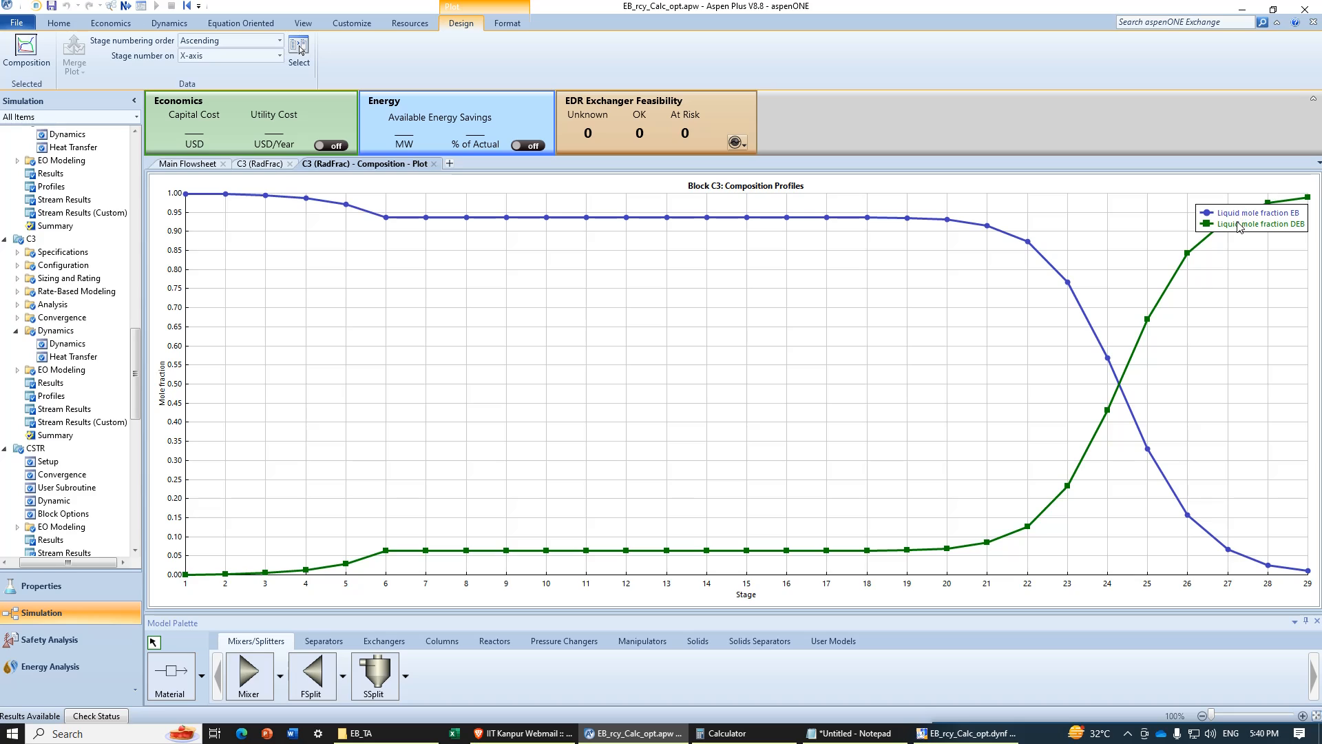
pyautogui.moveTo(1240, 219); pyautogui.dragTo(1131, 221)
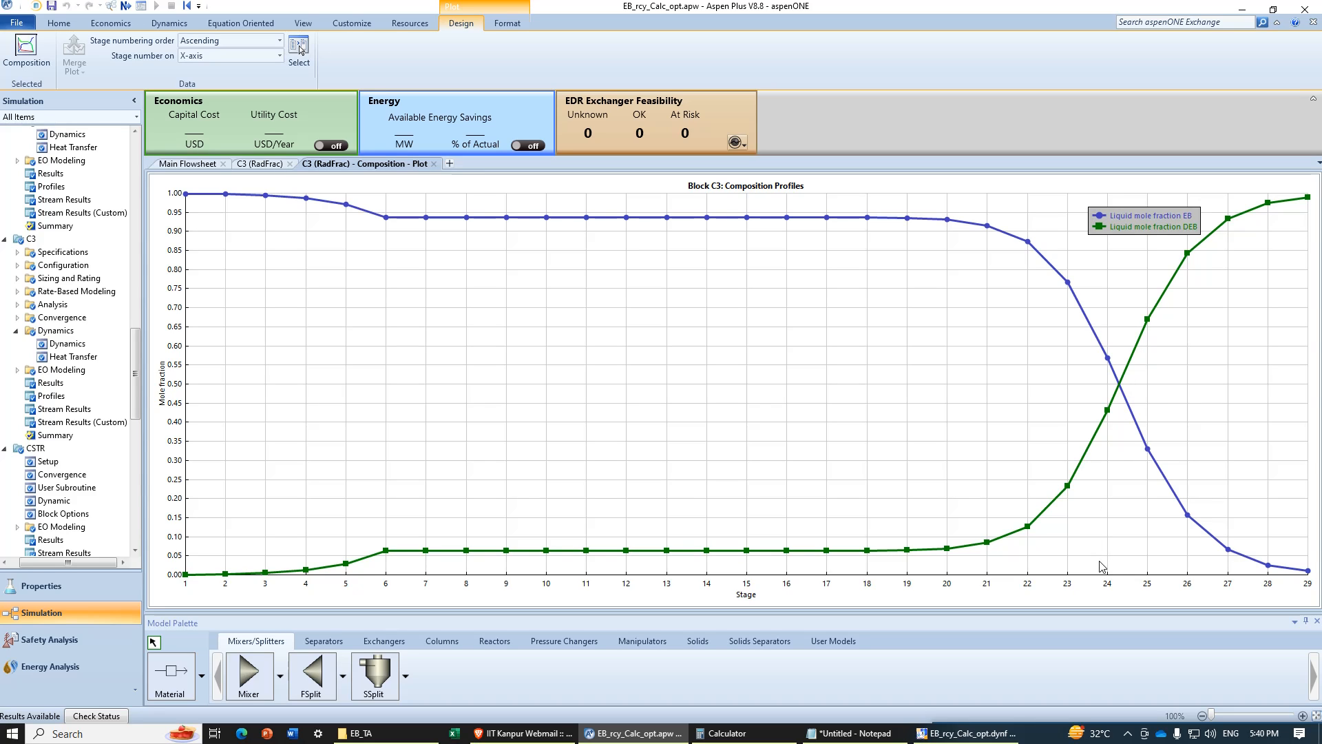
pyautogui.click(434, 163)
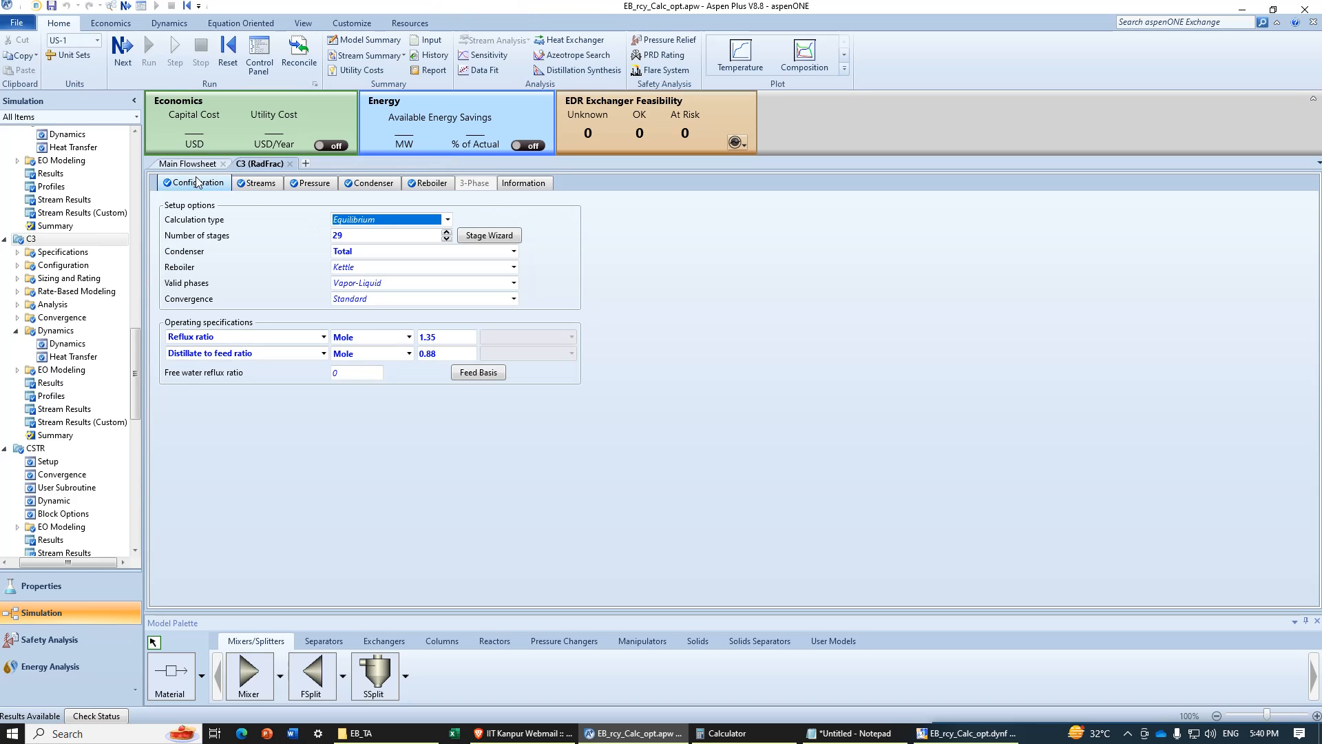
# Step: Plot column C3's temperature profile, move the legend off the curve, examine the steepest stages and close the plot
pyautogui.click(740, 55)
pyautogui.moveTo(1272, 215); pyautogui.dragTo(1095, 252)
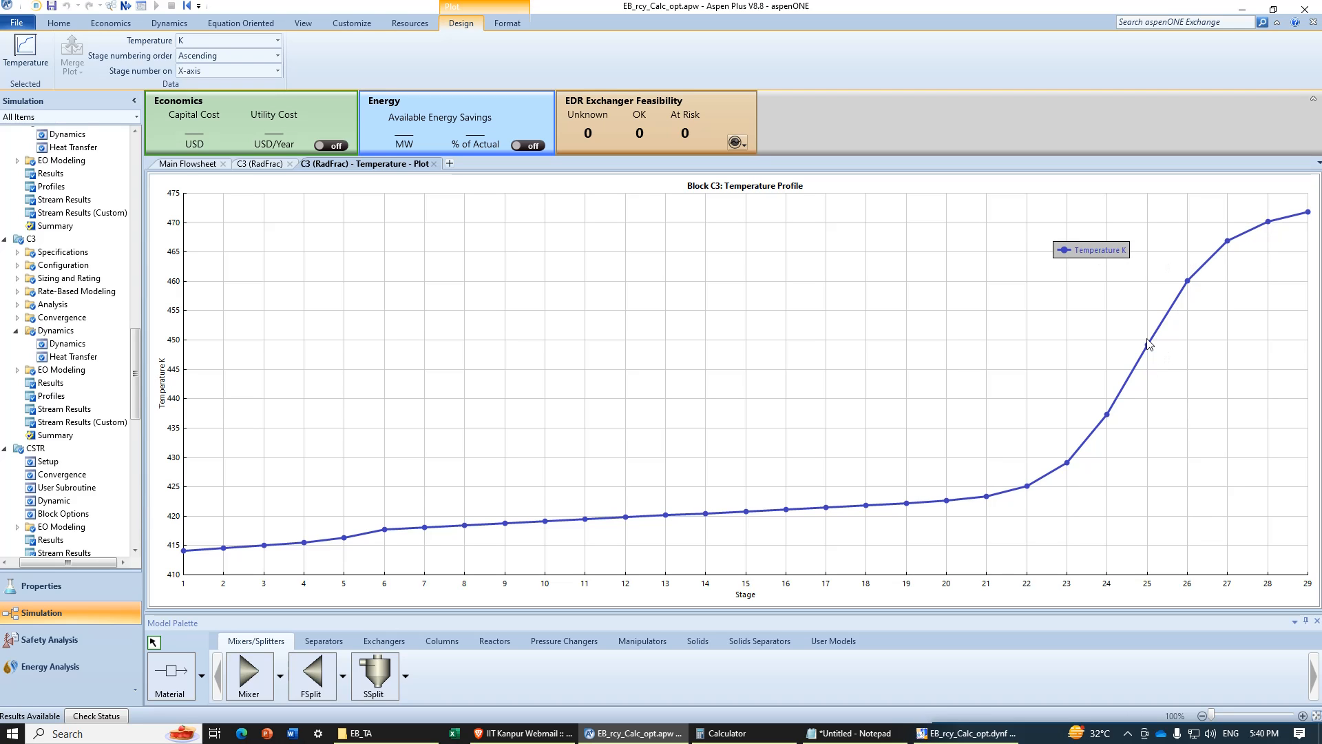
pyautogui.click(434, 164)
# Step: Return to EB_rcy_Calc_opt.dynf and wire column C3's stage 25 temperature to the process variable of controller B32
pyautogui.click(1242, 9)
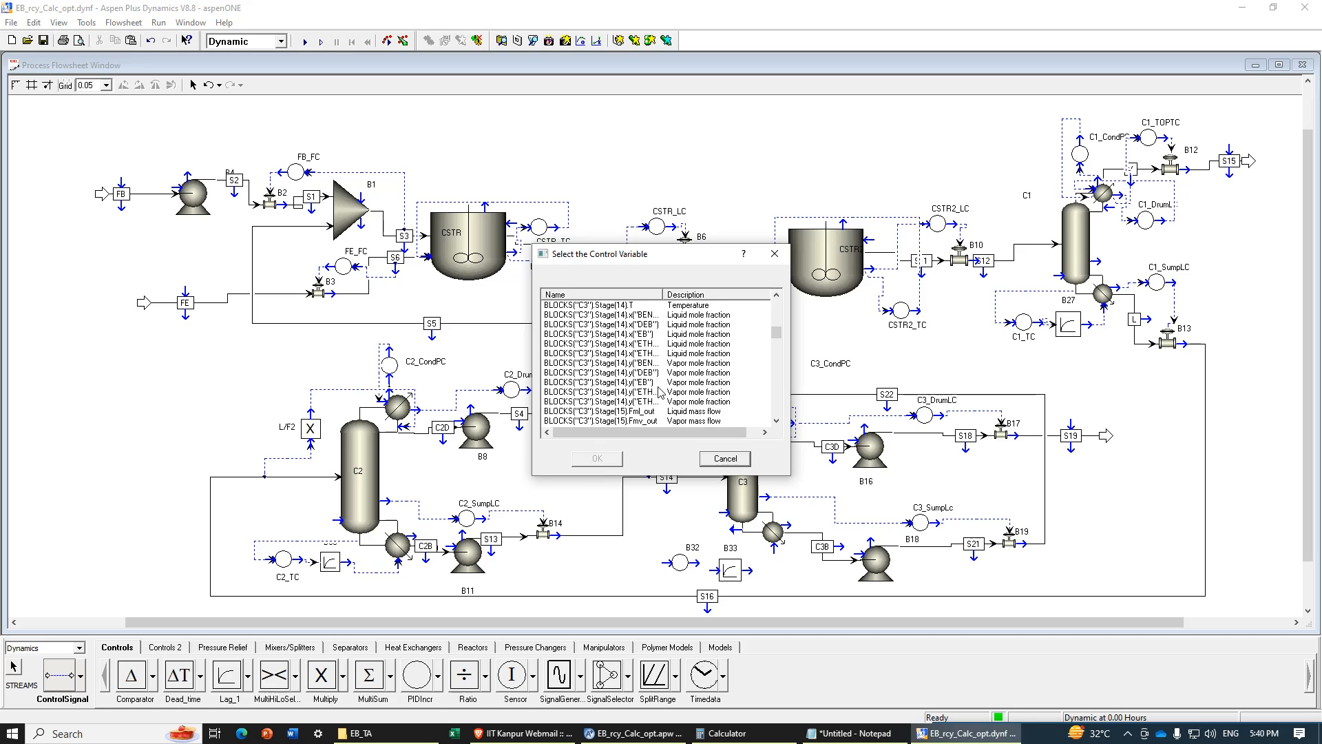
pyautogui.scroll(-20, 665, 381)
pyautogui.scroll(-20, 665, 381)
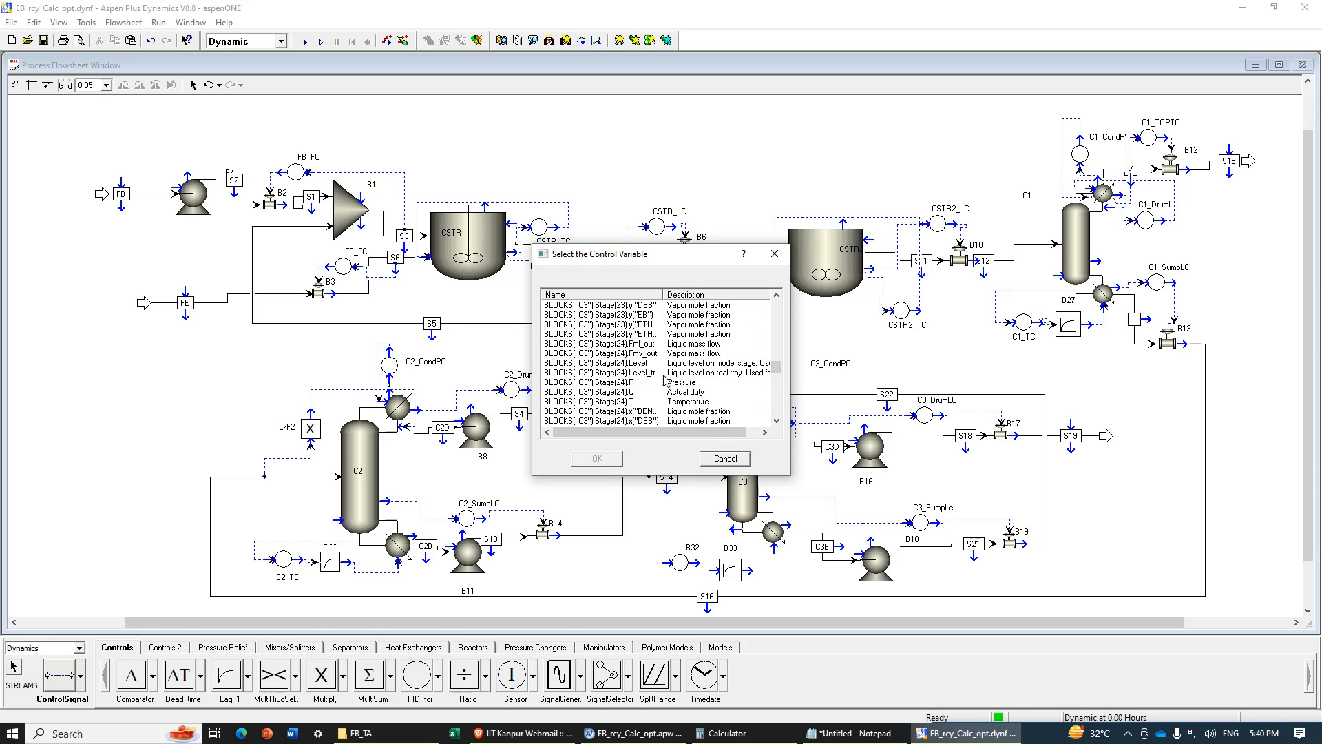
pyautogui.scroll(1, 630, 385)
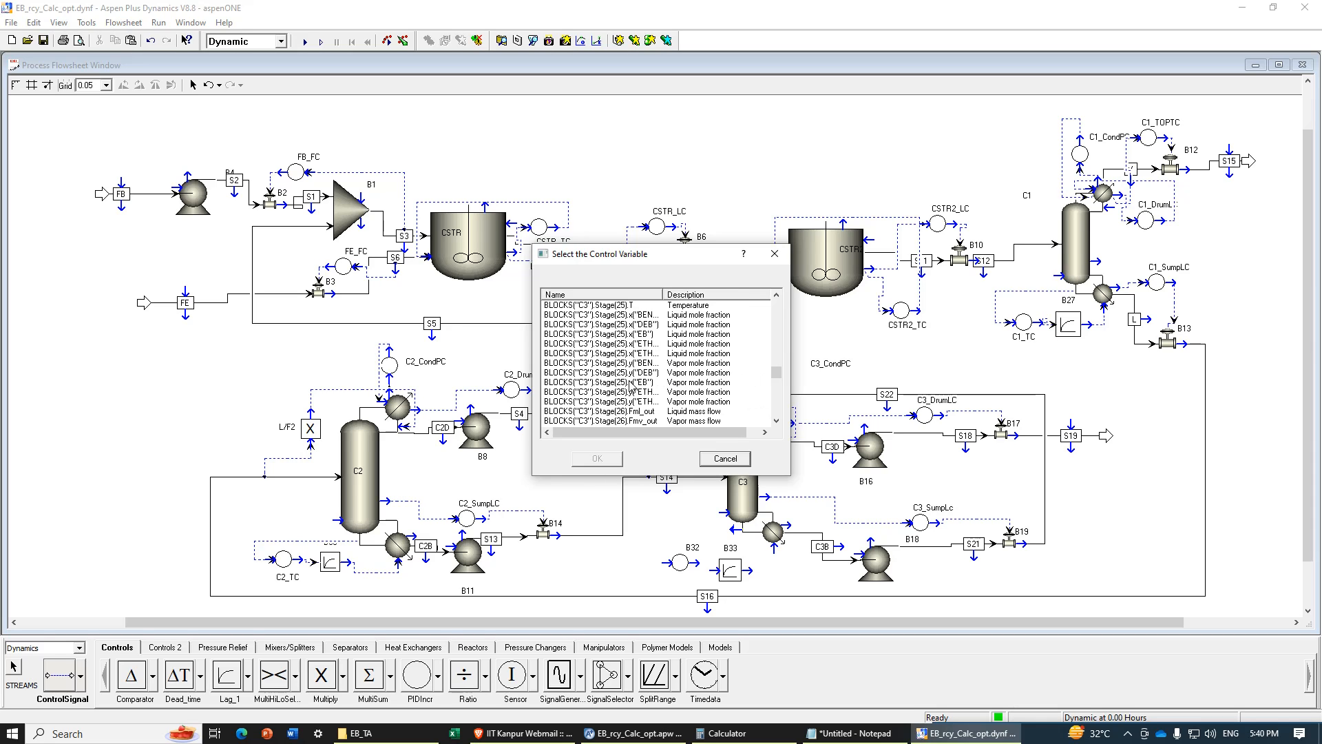
pyautogui.click(599, 305)
pyautogui.click(598, 458)
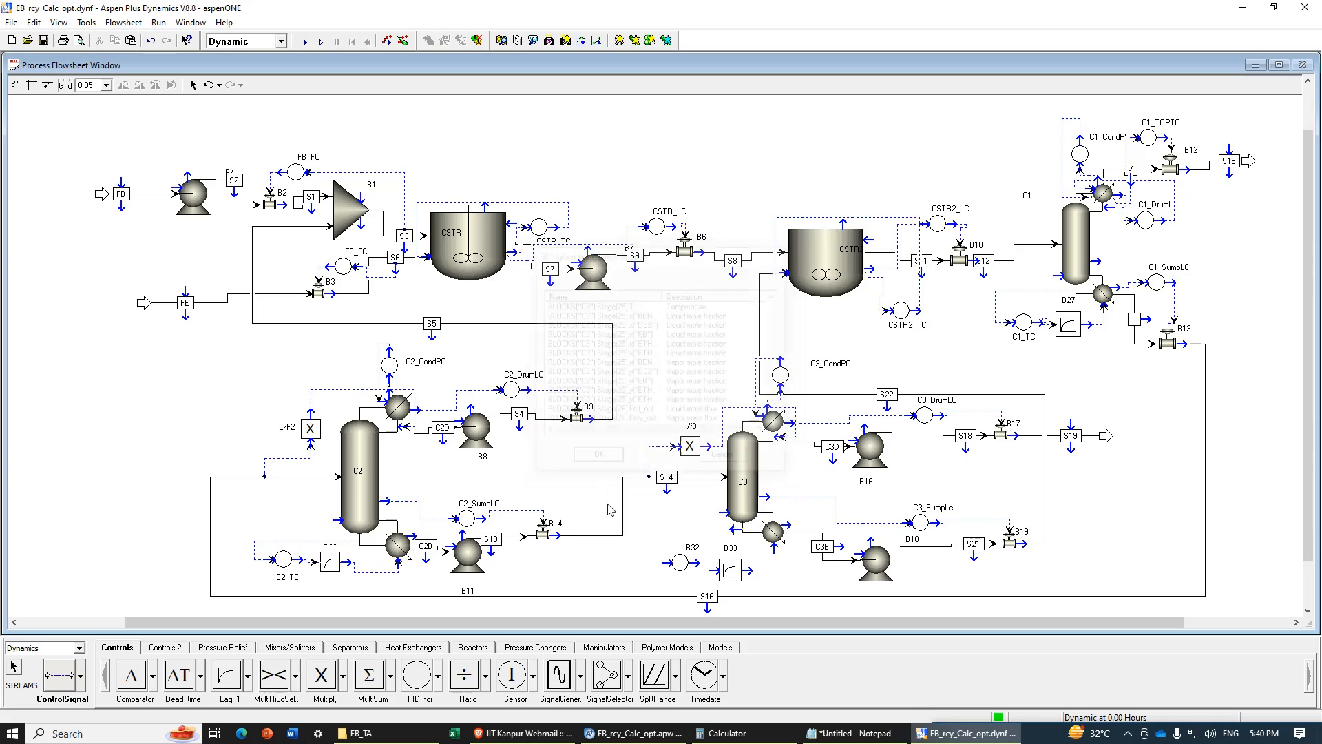
pyautogui.click(679, 562)
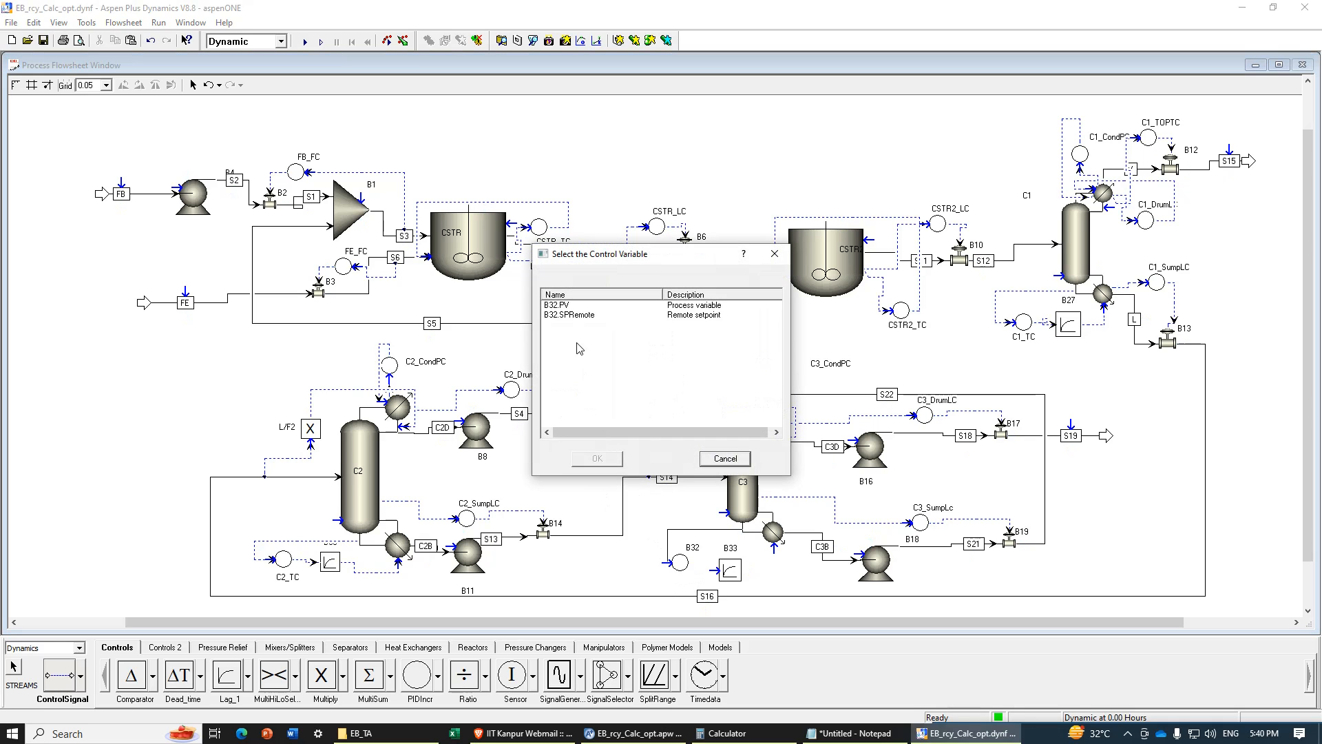
pyautogui.click(559, 305)
pyautogui.click(597, 458)
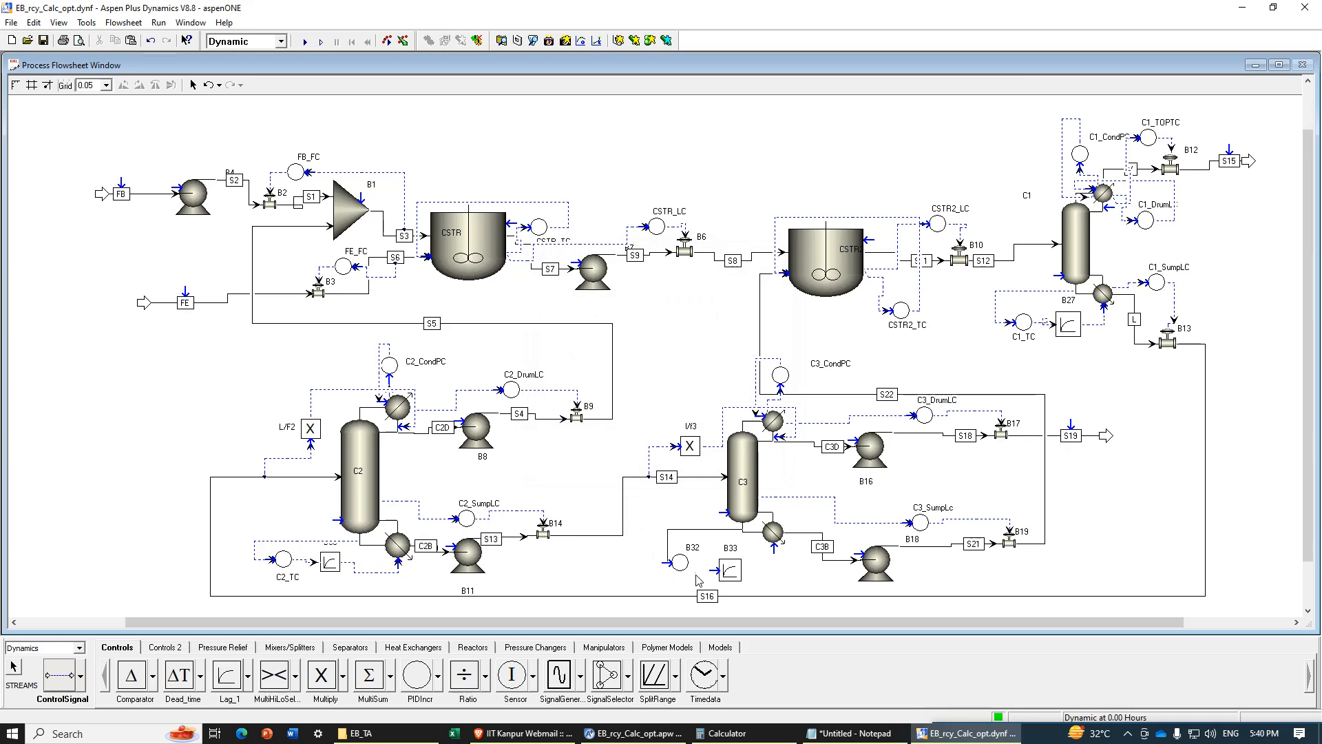
# Step: Wire controller B32's output OP to lag block B33 and the lag's output to column C3's specified reboiler duty QRebR
pyautogui.click(697, 562)
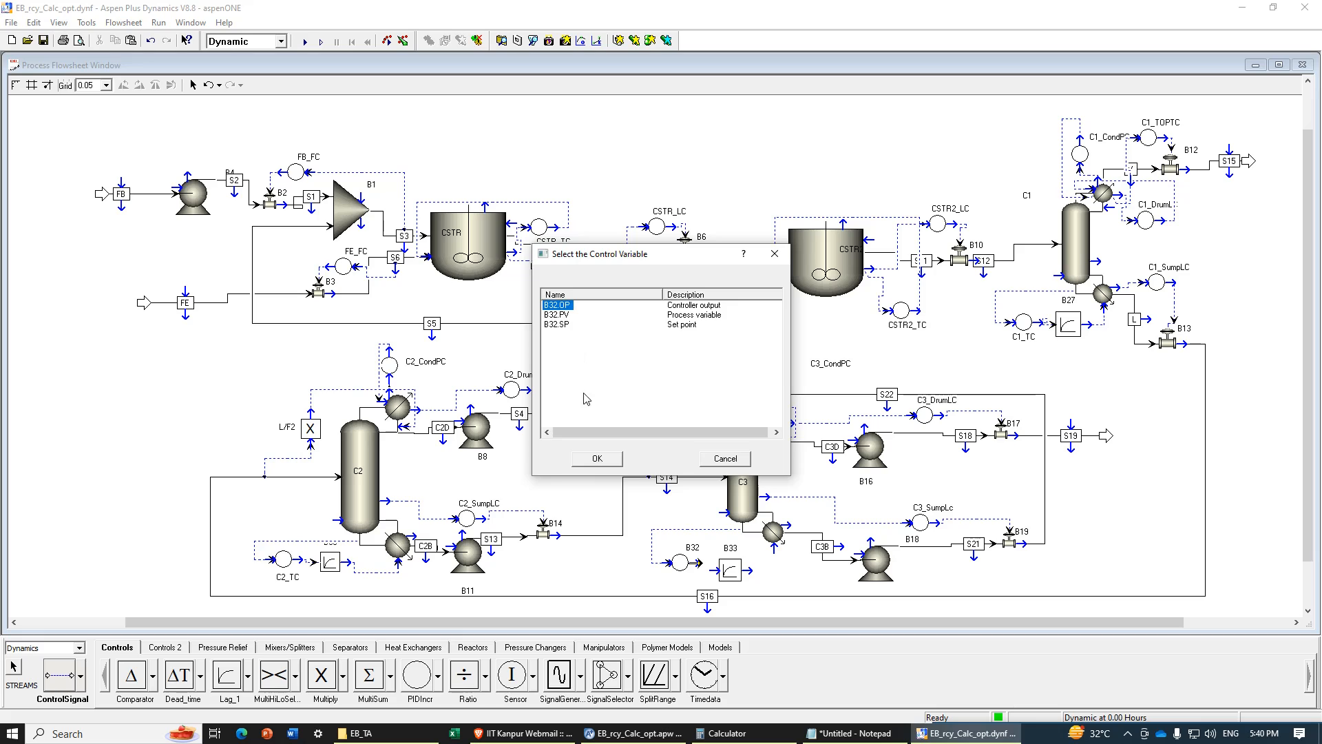
pyautogui.click(598, 458)
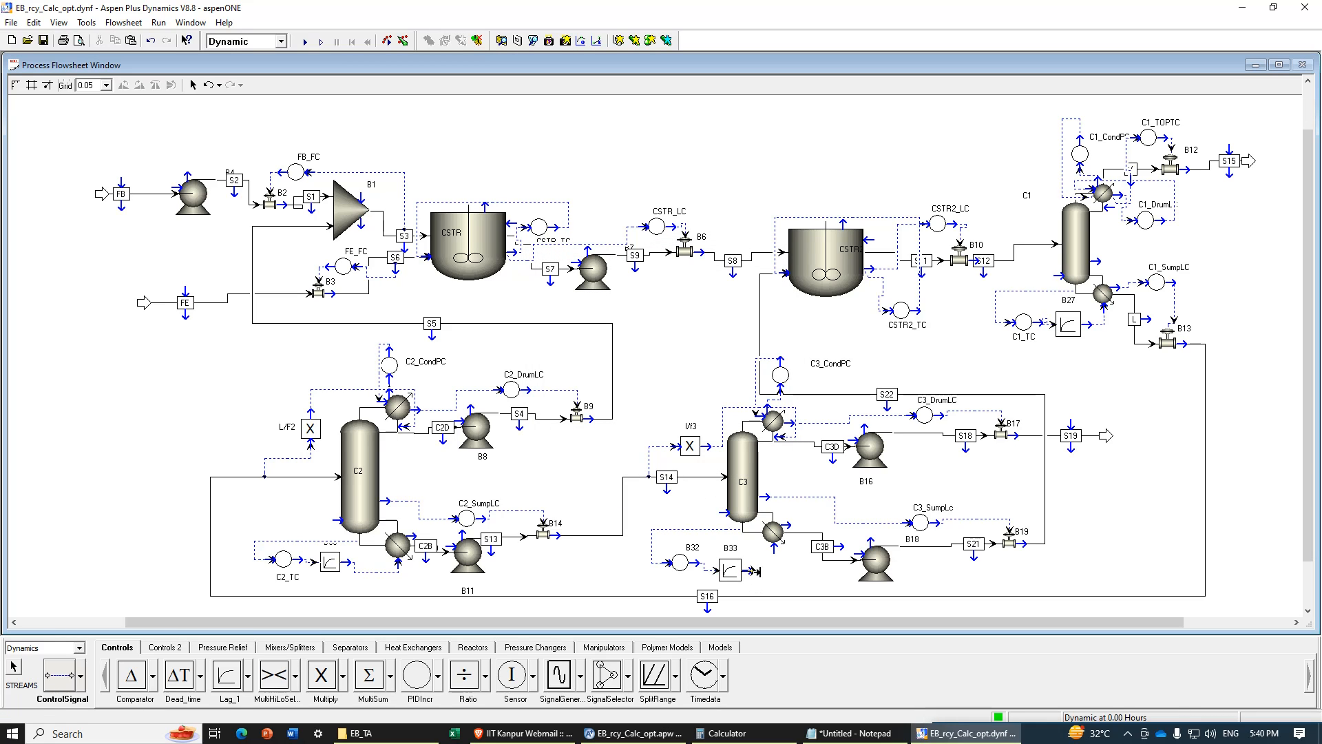
pyautogui.click(755, 571)
pyautogui.click(772, 549)
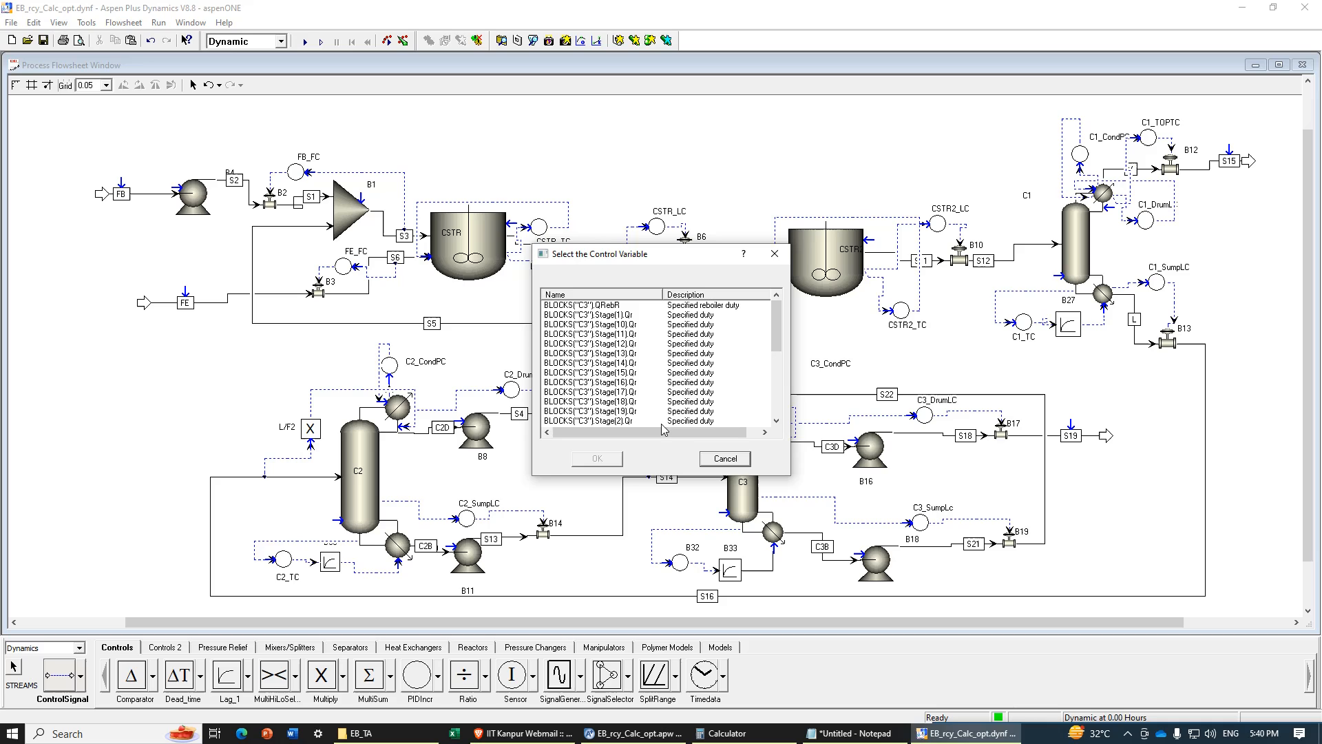
pyautogui.click(610, 305)
pyautogui.click(596, 459)
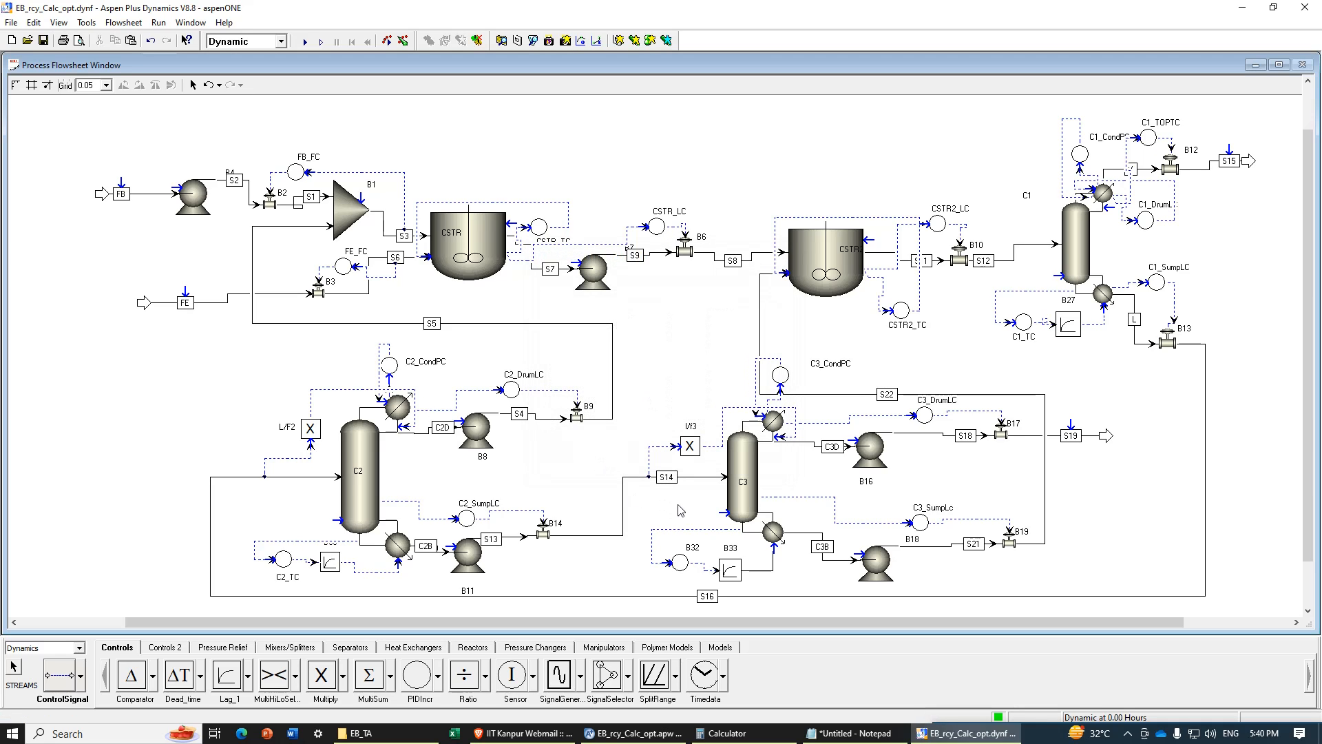
# Step: Rename controller block B32 as C3_TC
pyautogui.press('Escape')
pyautogui.click(691, 549)
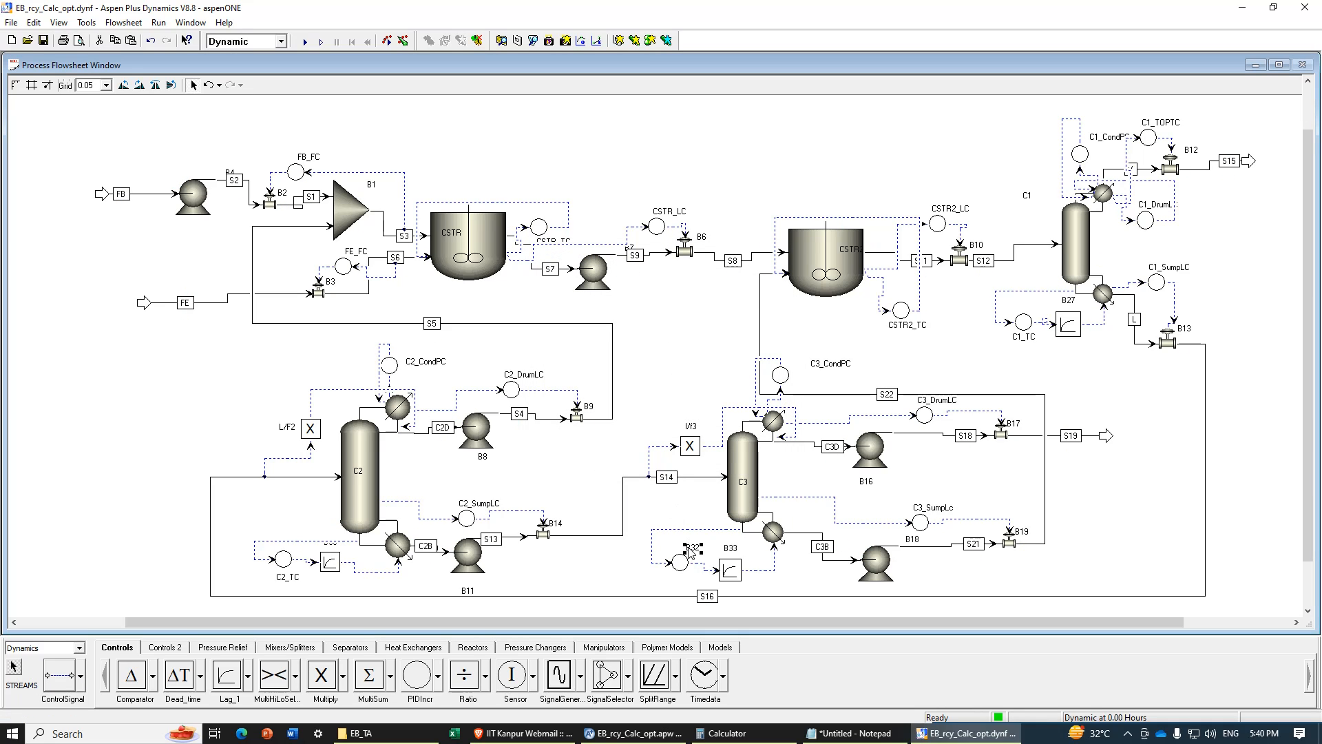
pyautogui.hotkey('ctrl', 'm')
pyautogui.write('c3_')
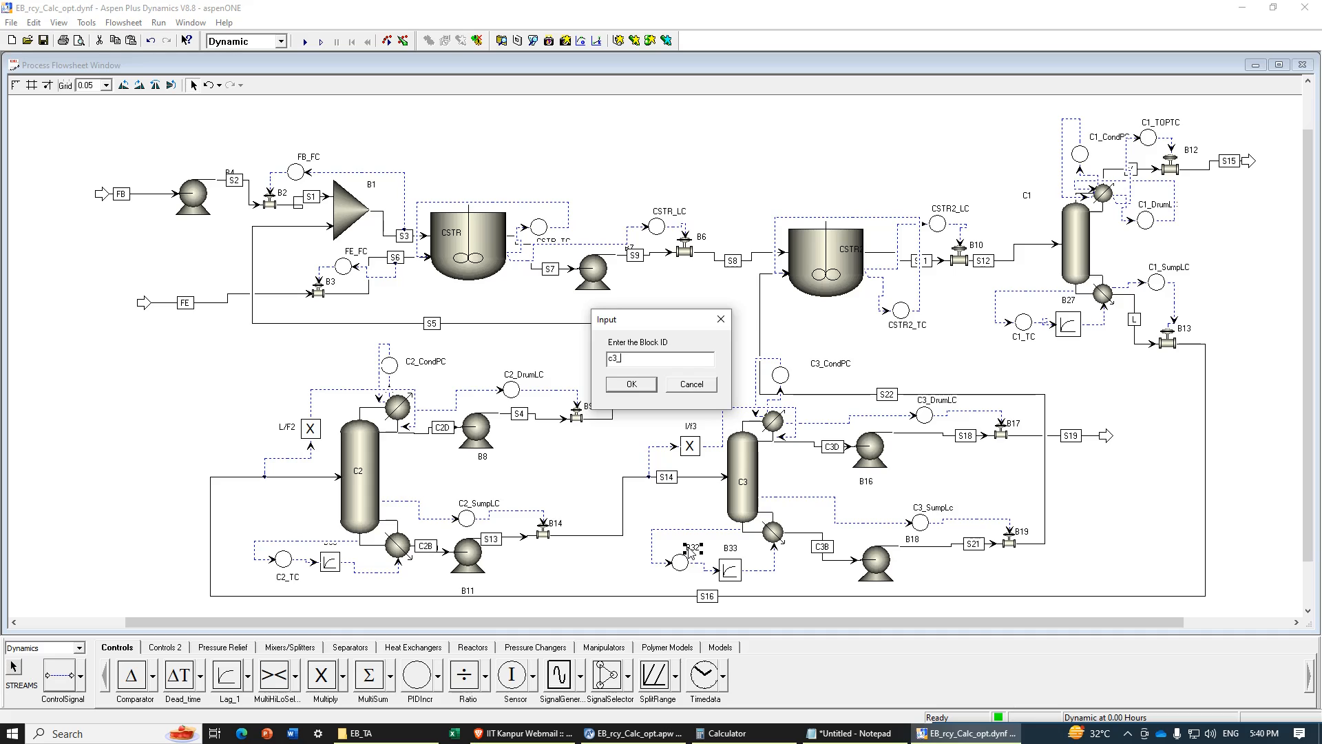
pyautogui.write('TC')
pyautogui.press('Return')
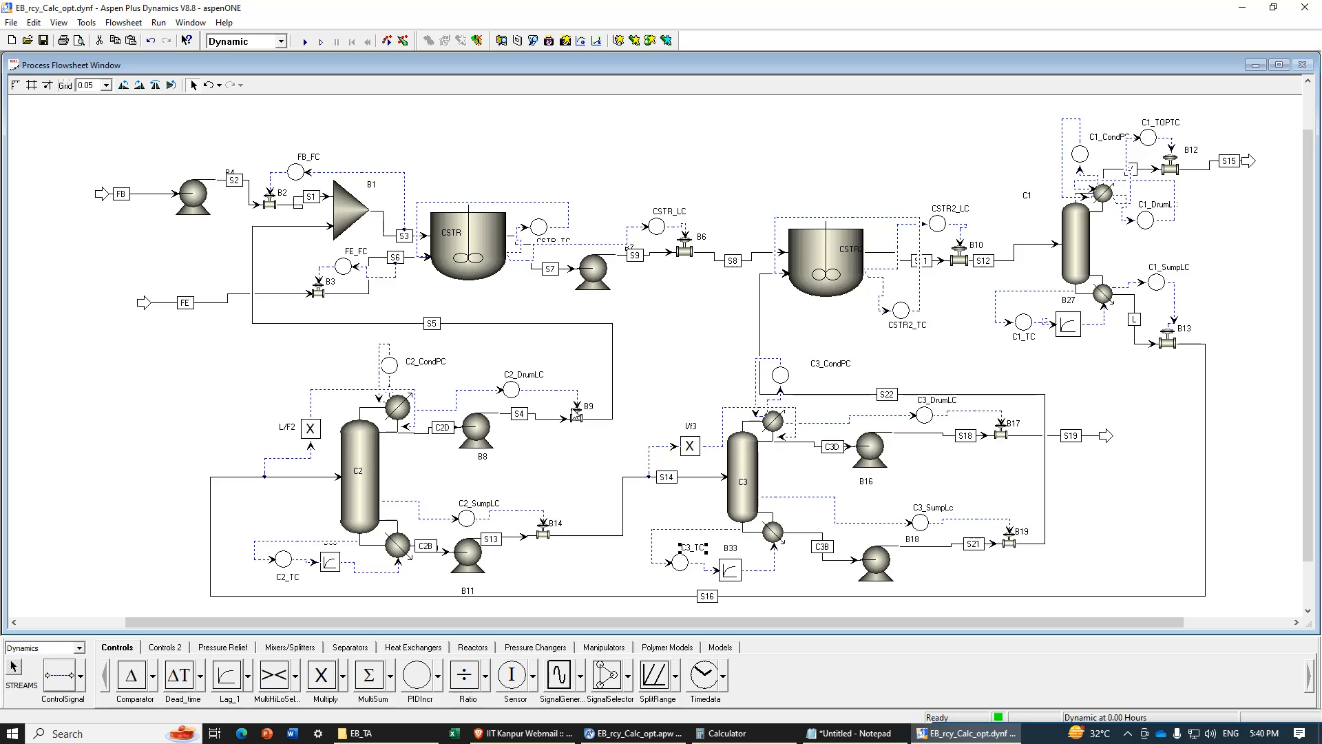
# Step: Open the FB_FC controller's faceplate and its configuration form, and arrange the two windows apart from each other
pyautogui.doubleClick(295, 174)
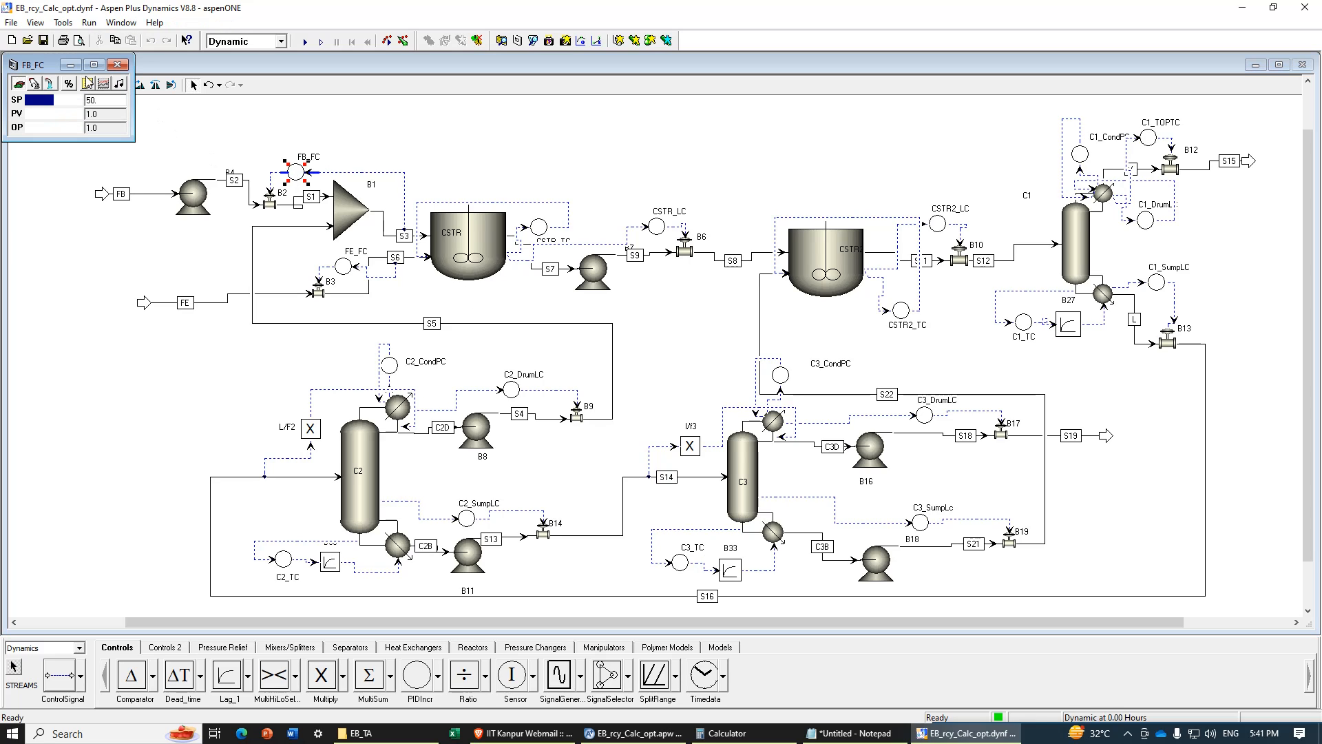
pyautogui.click(18, 83)
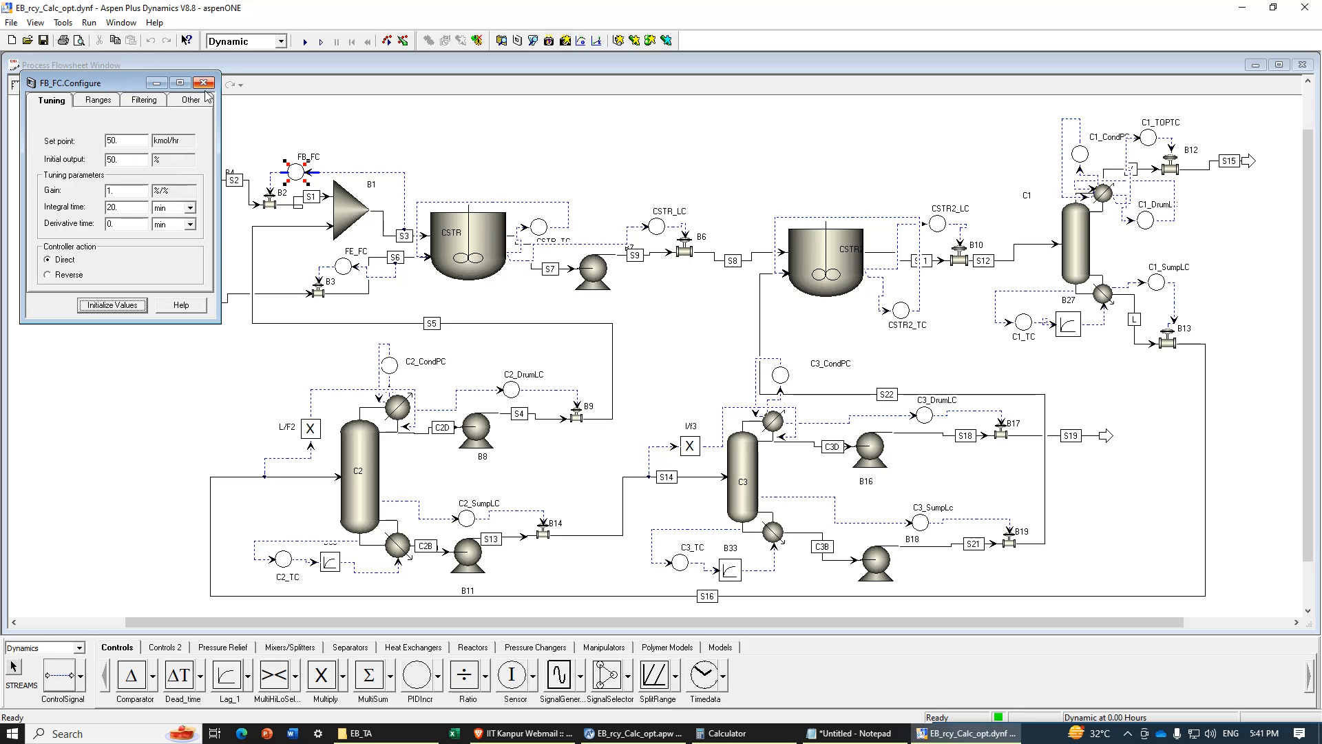
pyautogui.click(203, 83)
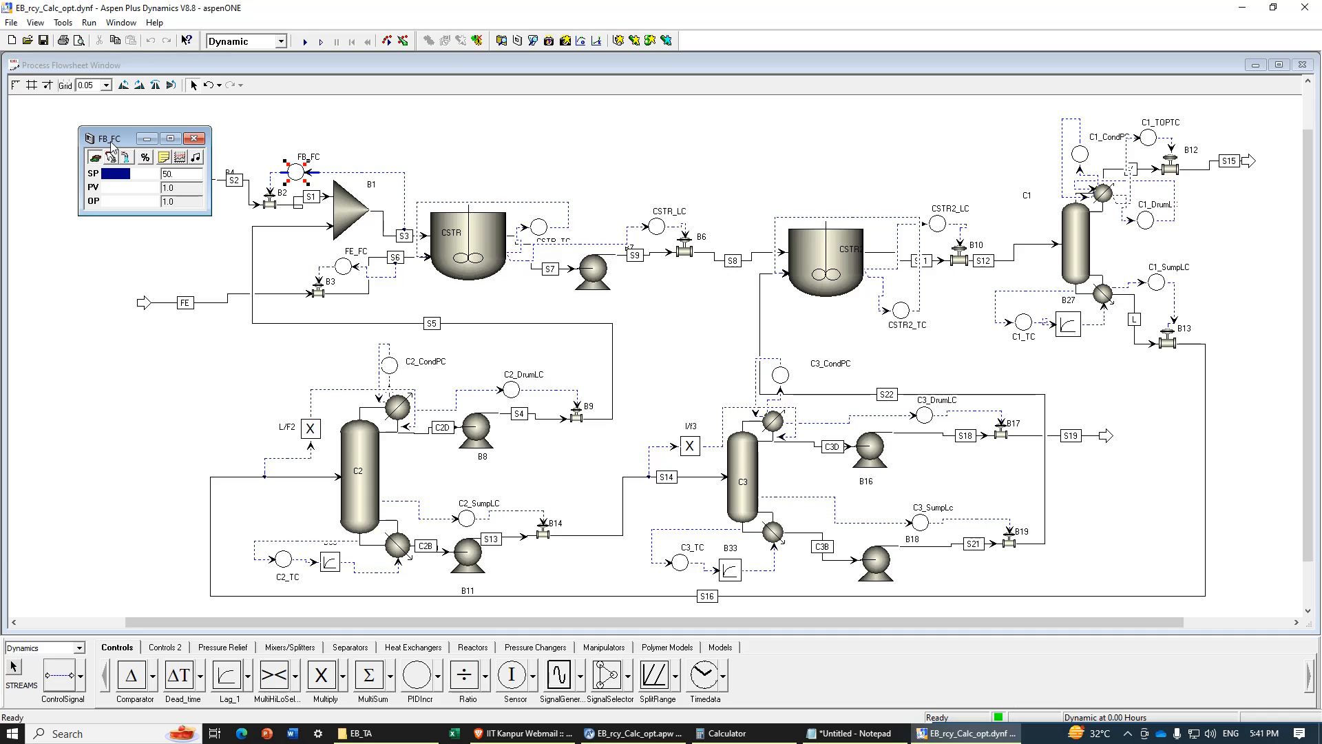
pyautogui.moveTo(110, 145); pyautogui.dragTo(136, 178)
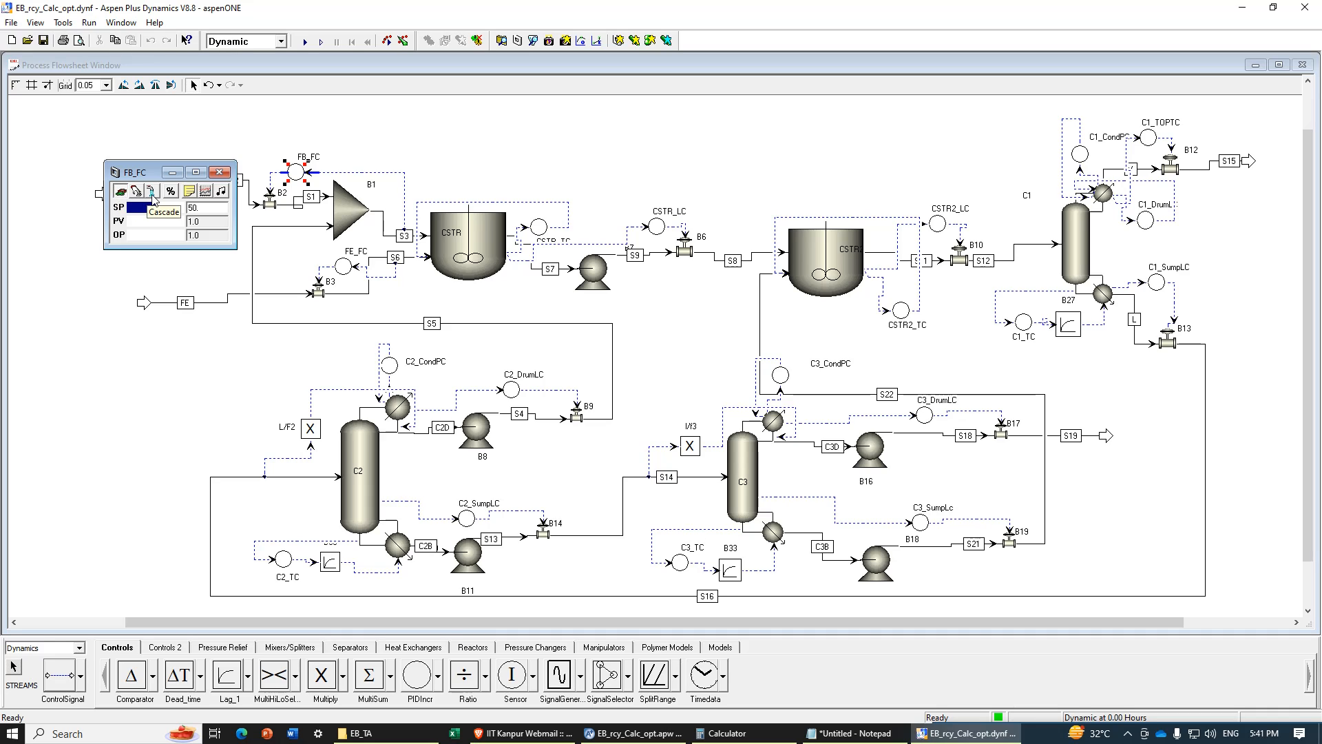
pyautogui.click(189, 192)
pyautogui.moveTo(109, 102); pyautogui.dragTo(442, 178)
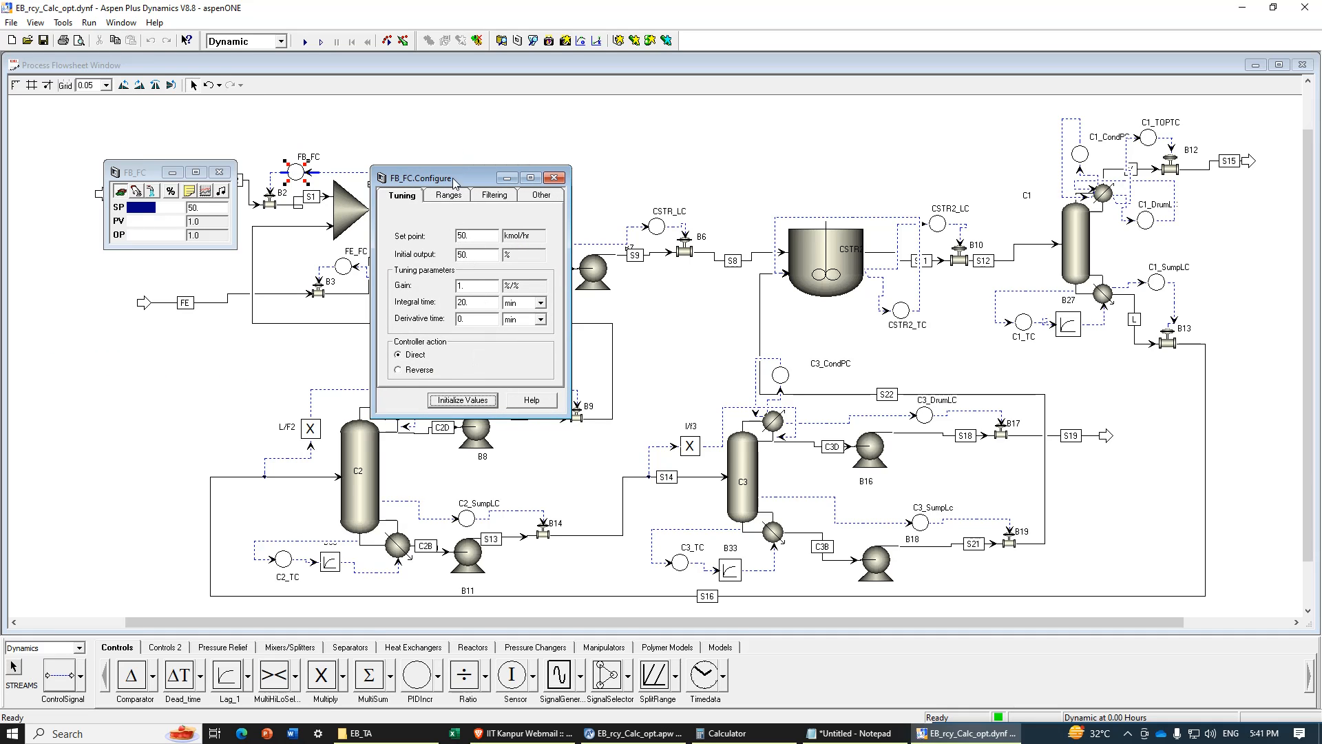
pyautogui.moveTo(457, 178); pyautogui.dragTo(518, 189)
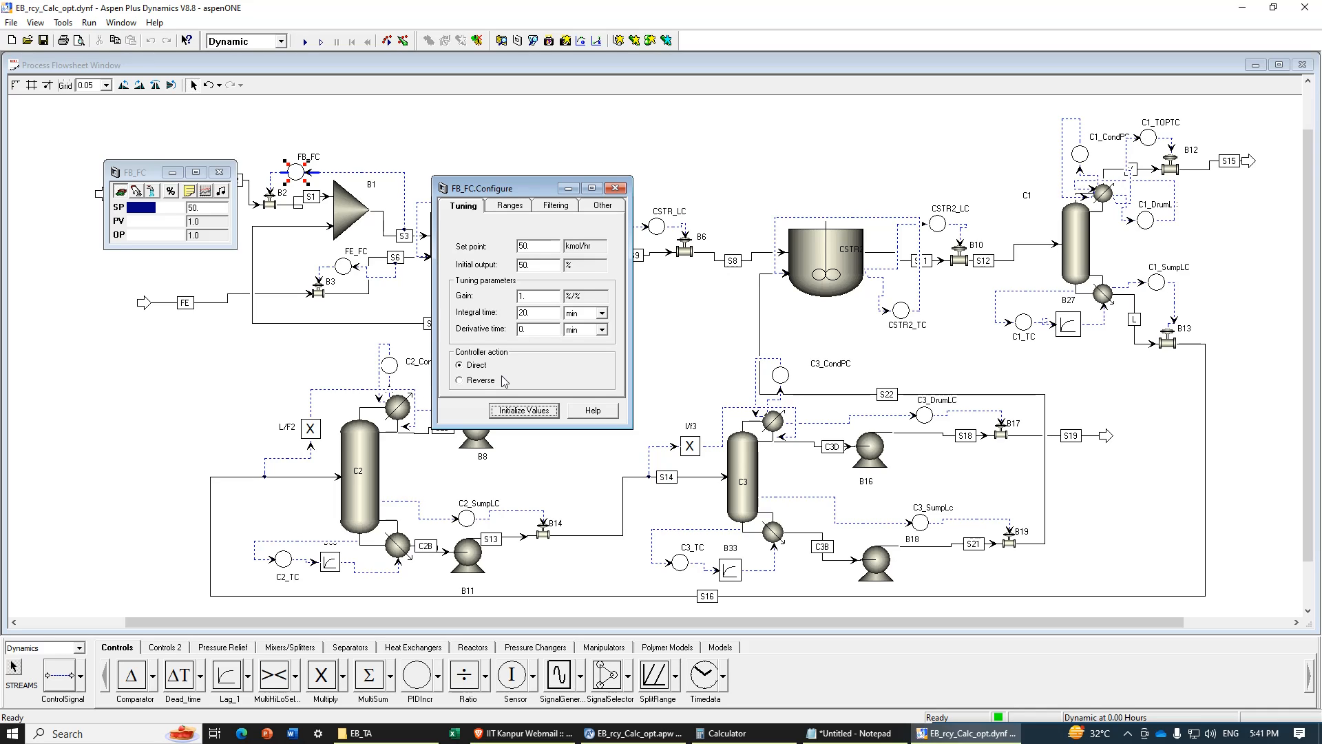
# Step: Configure FB_FC with reverse action, gain 0.5 and integral time 1 min, initialize its values, and move its faceplate aside
pyautogui.click(481, 382)
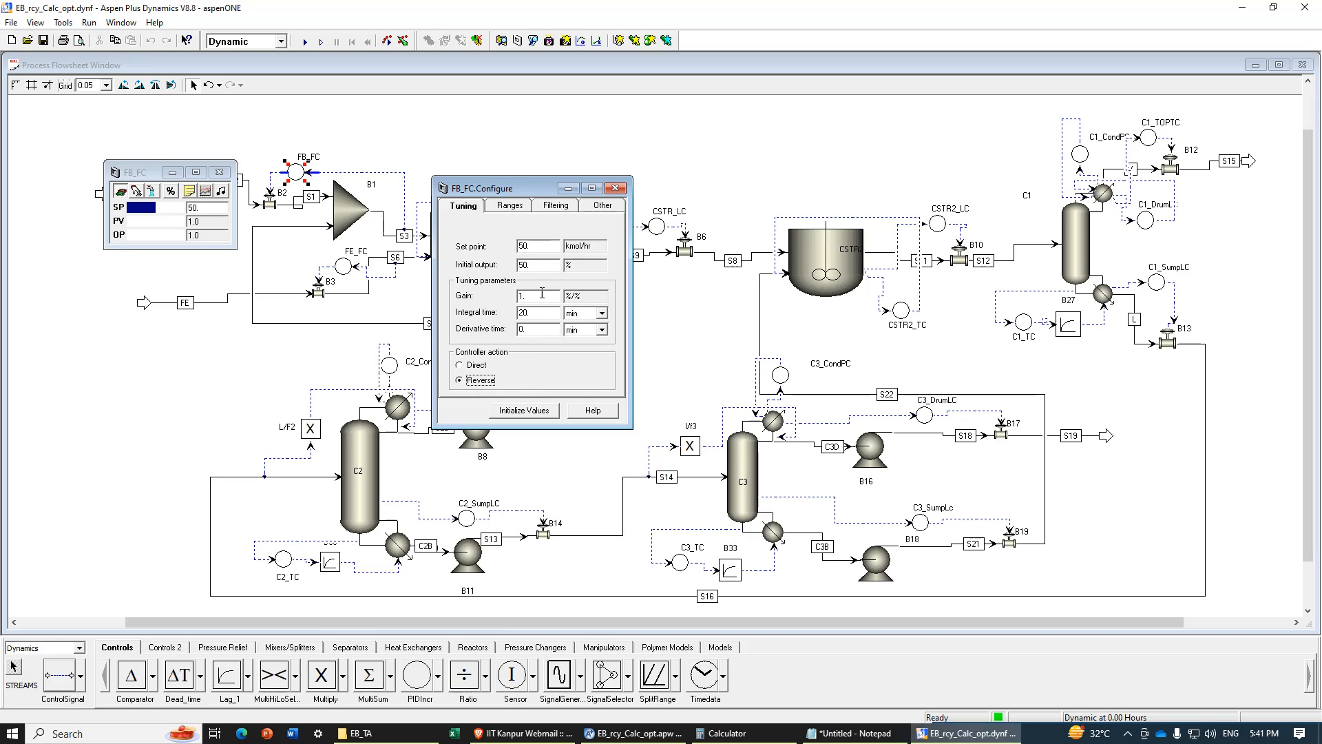
pyautogui.moveTo(542, 293); pyautogui.dragTo(463, 301)
pyautogui.click(538, 316)
pyautogui.write('1.')
pyautogui.click(522, 314)
pyautogui.click(537, 411)
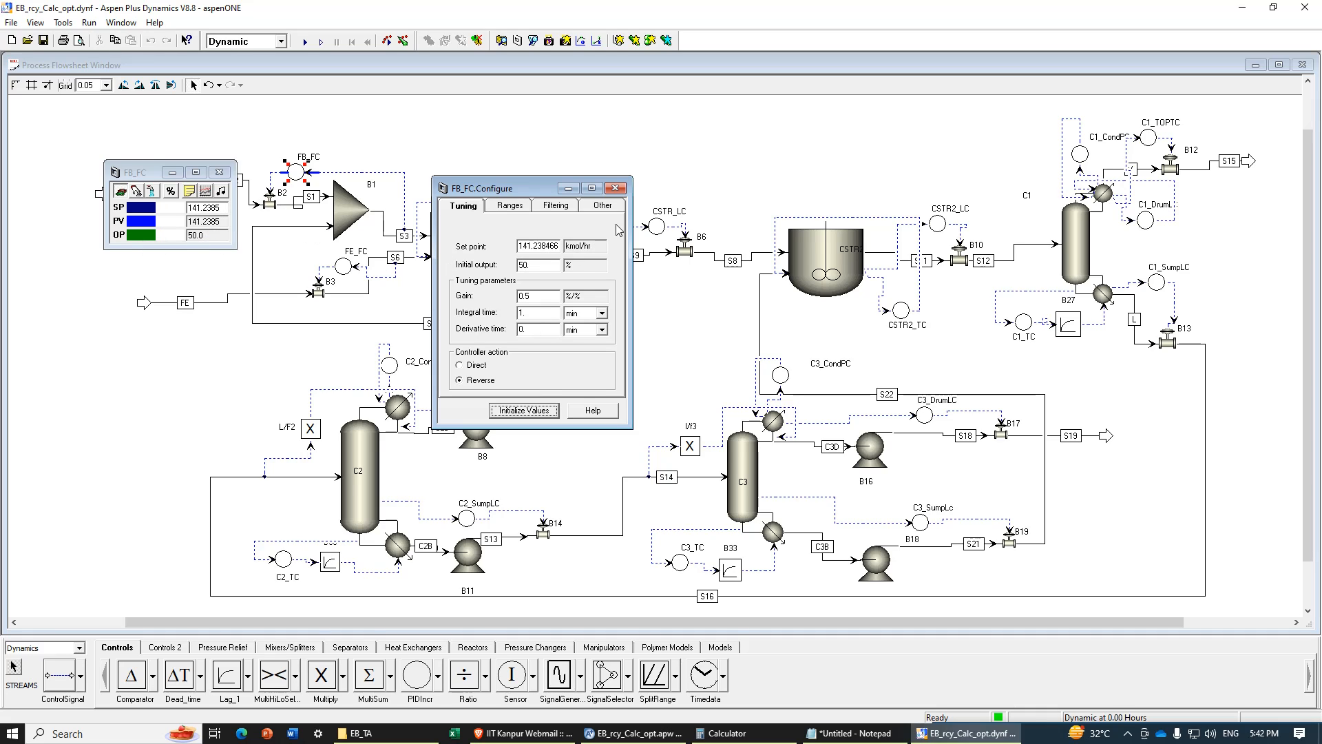
pyautogui.click(615, 188)
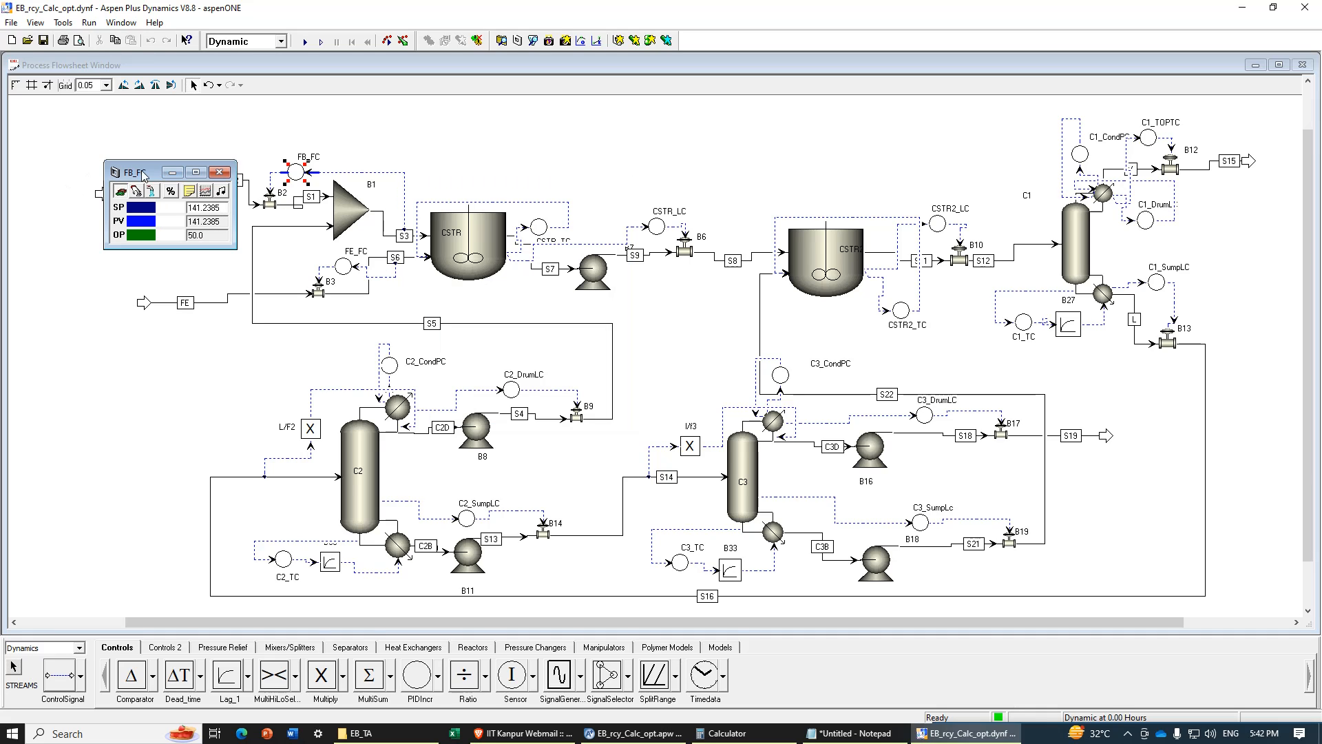
pyautogui.moveTo(143, 175); pyautogui.dragTo(58, 117)
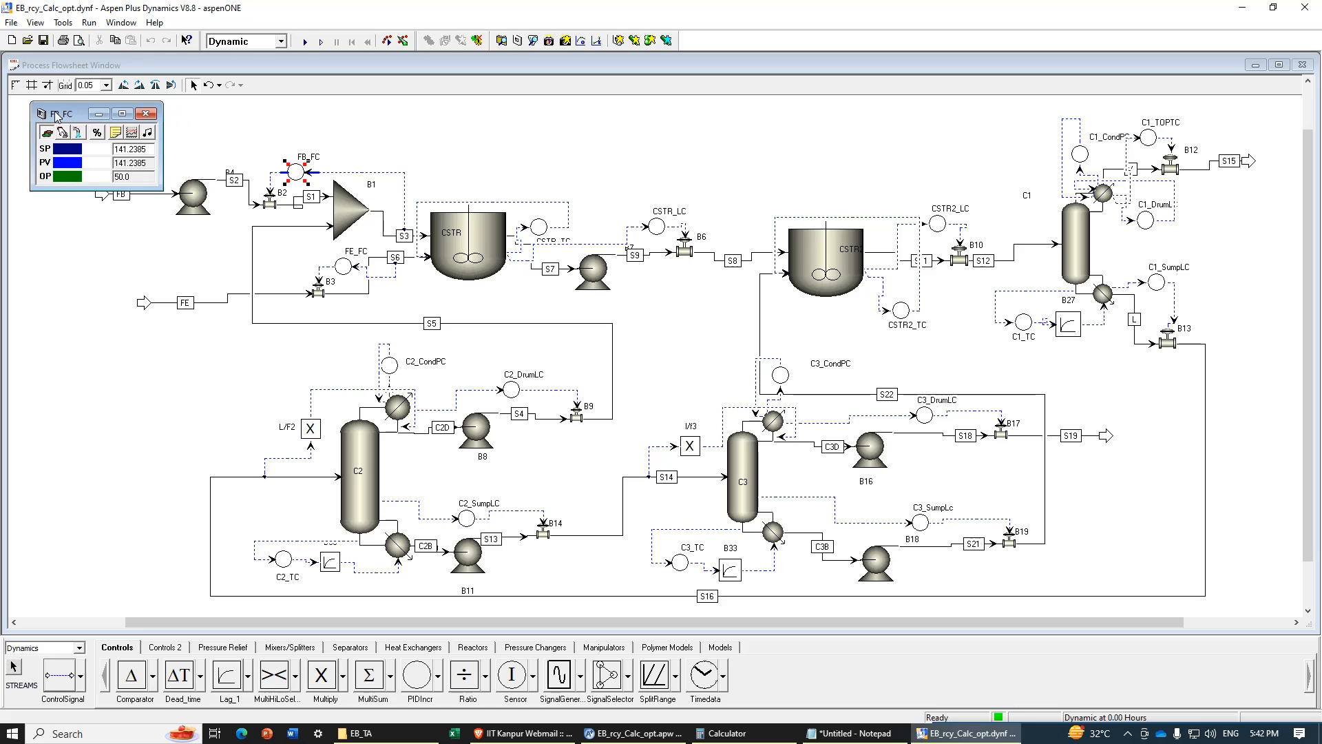
# Step: Configure FE_FC with reverse action, gain 0.5 and integral time 1 min, initialize its values, and move its faceplate aside
pyautogui.doubleClick(342, 268)
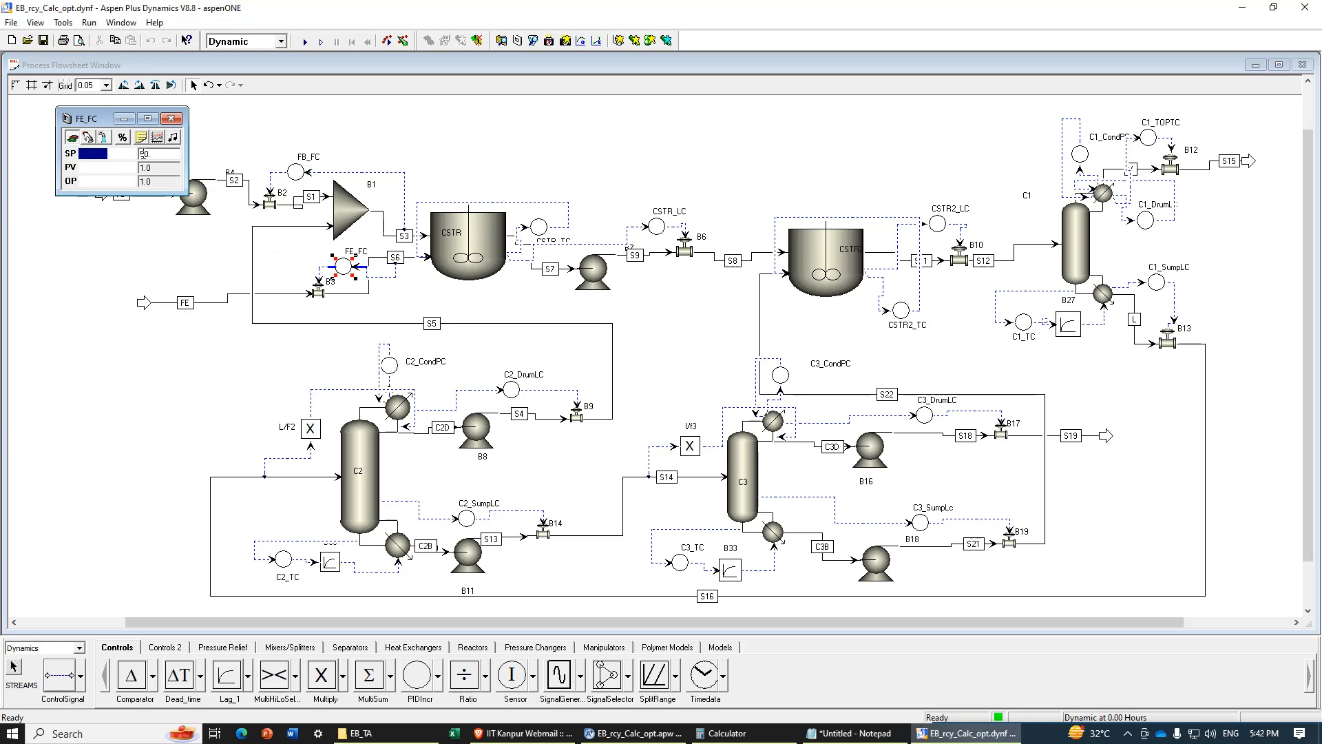
pyautogui.click(142, 138)
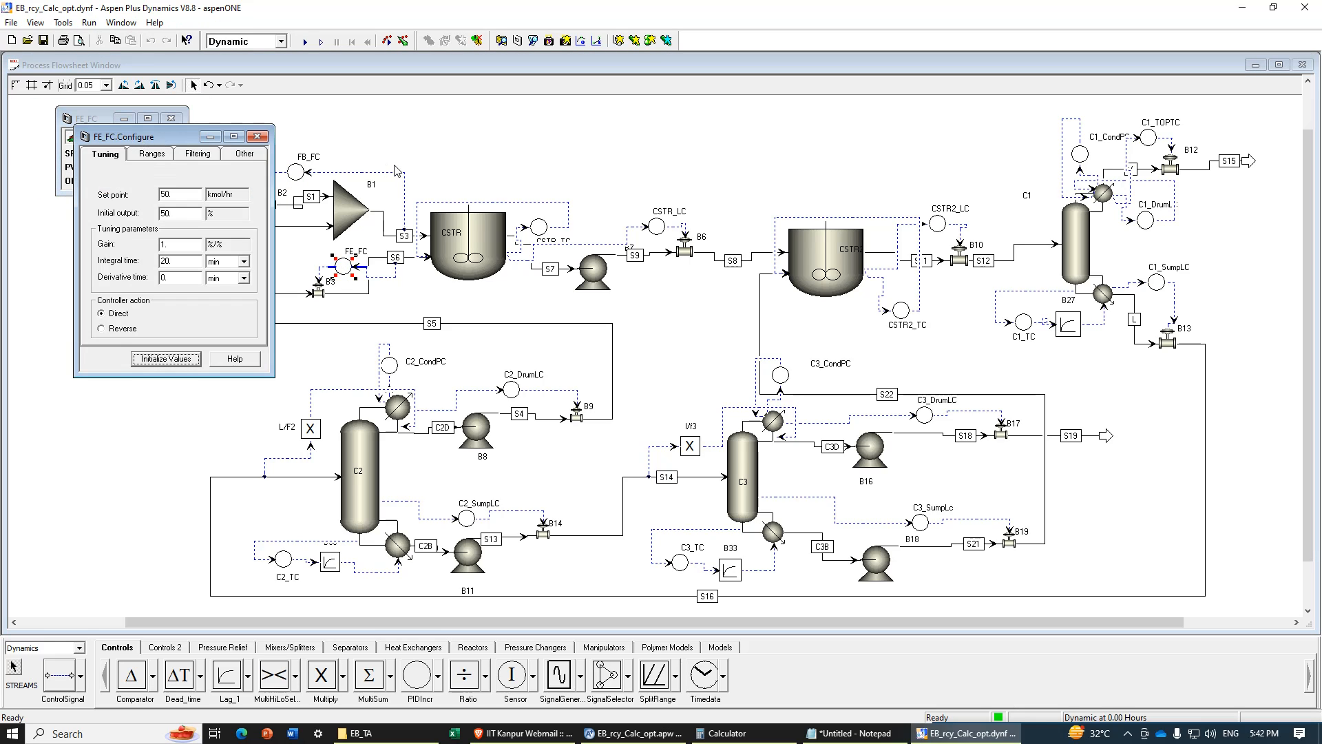
pyautogui.moveTo(160, 139); pyautogui.dragTo(444, 163)
pyautogui.click(420, 357)
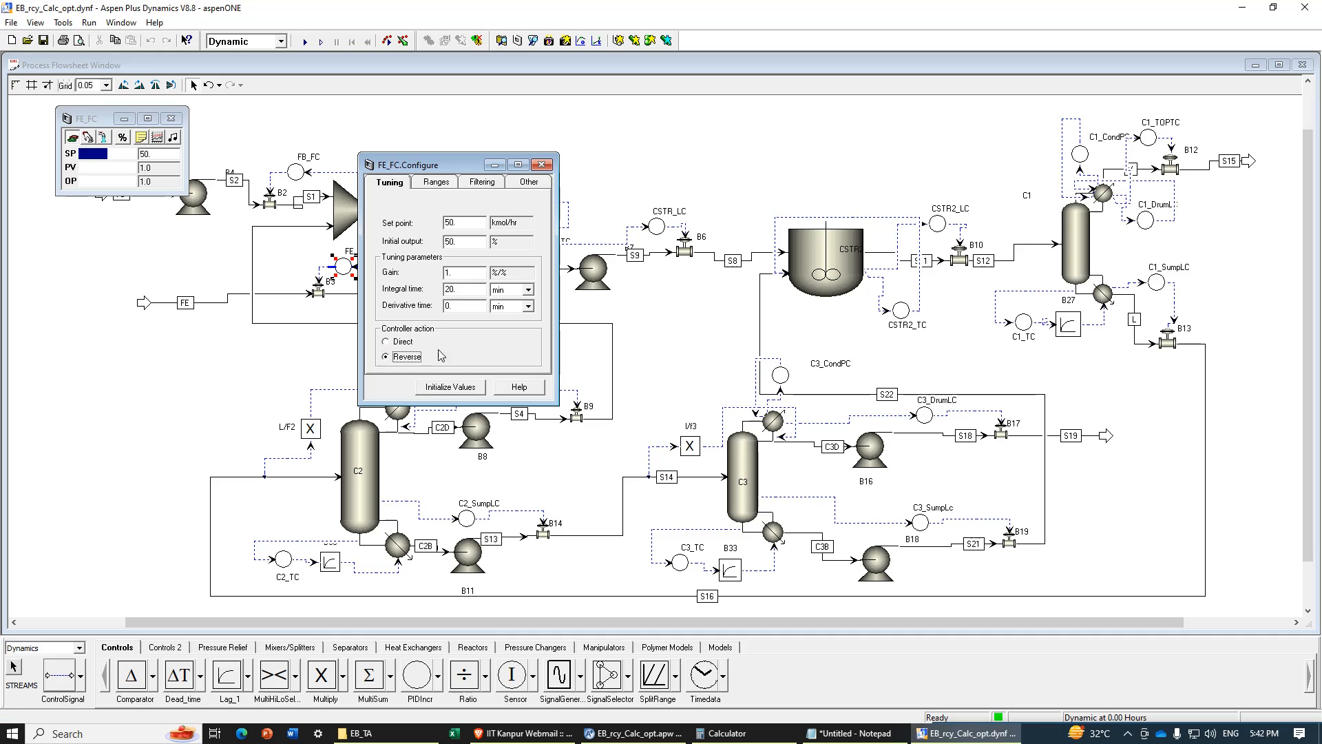
pyautogui.doubleClick(471, 272)
pyautogui.write('1')
pyautogui.click(476, 387)
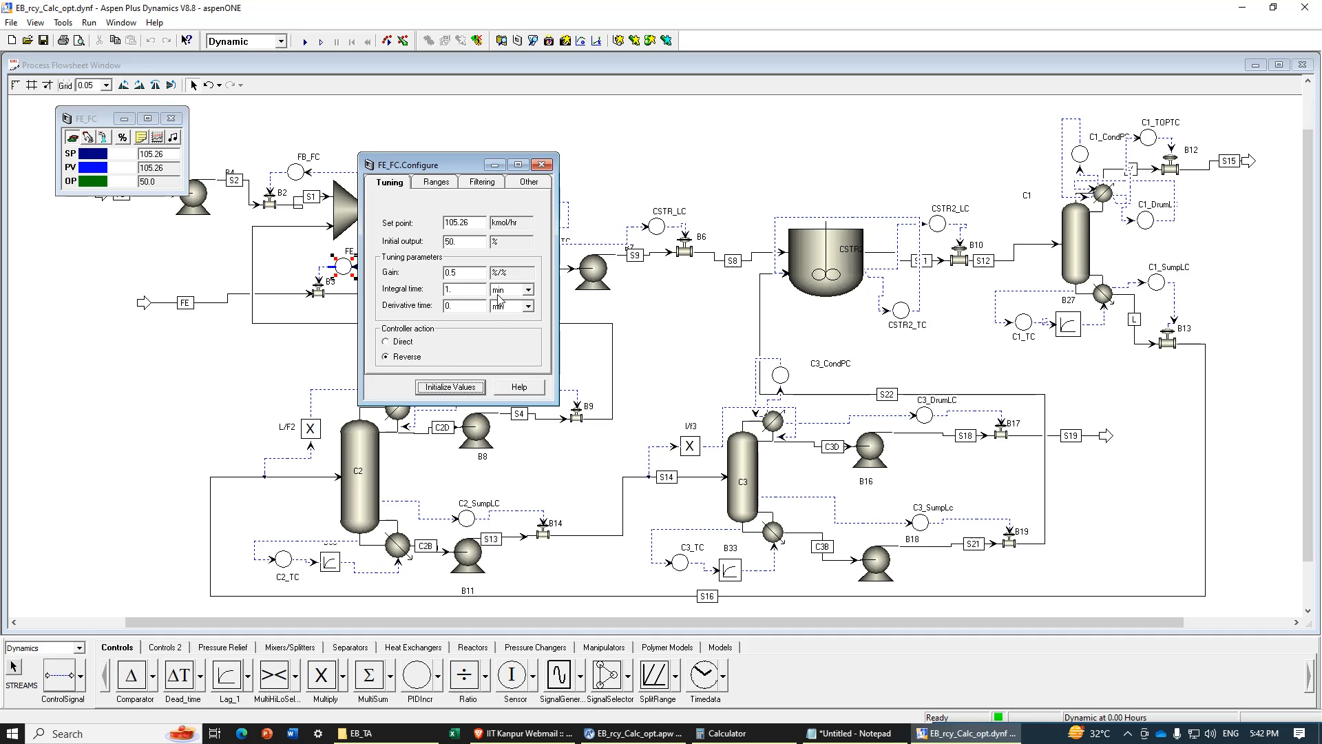
pyautogui.click(541, 165)
pyautogui.moveTo(91, 126); pyautogui.dragTo(60, 184)
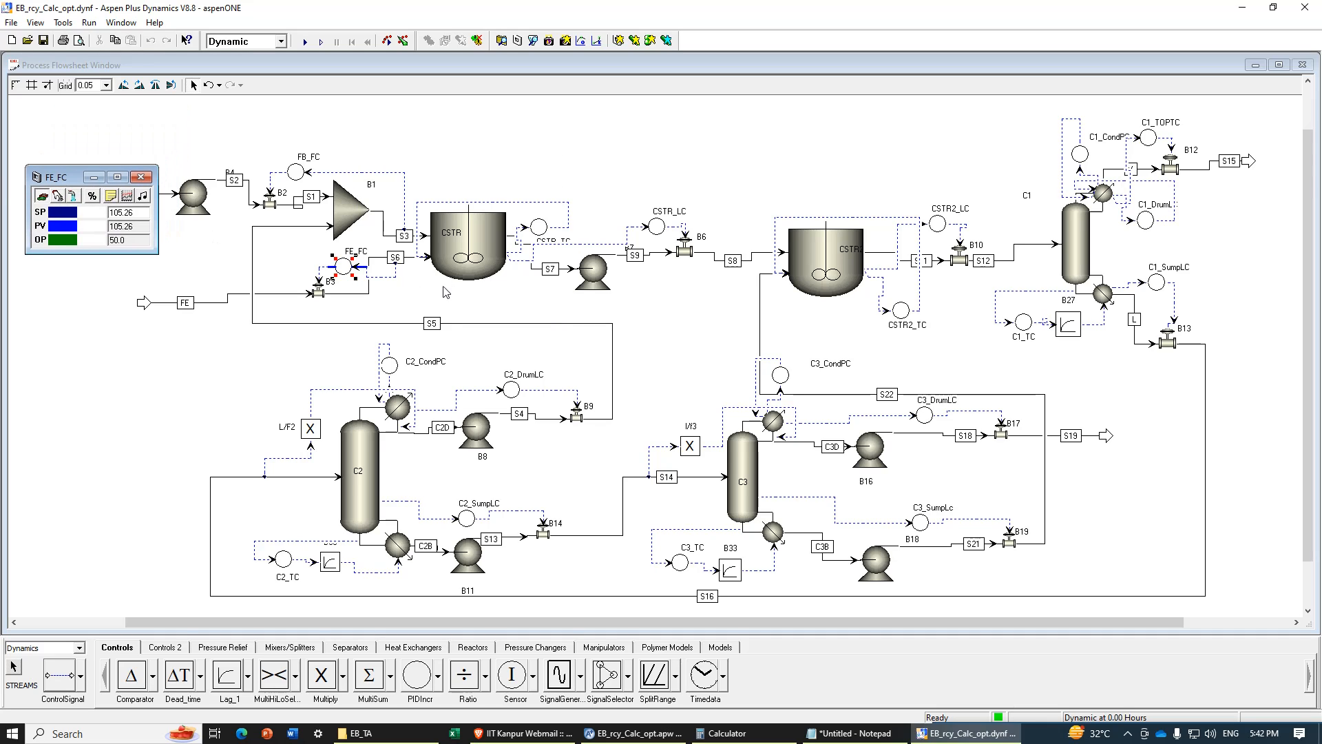
# Step: Open the CSTR_TC controller's configuration form and check its ranges and tuning parameters
pyautogui.doubleClick(540, 228)
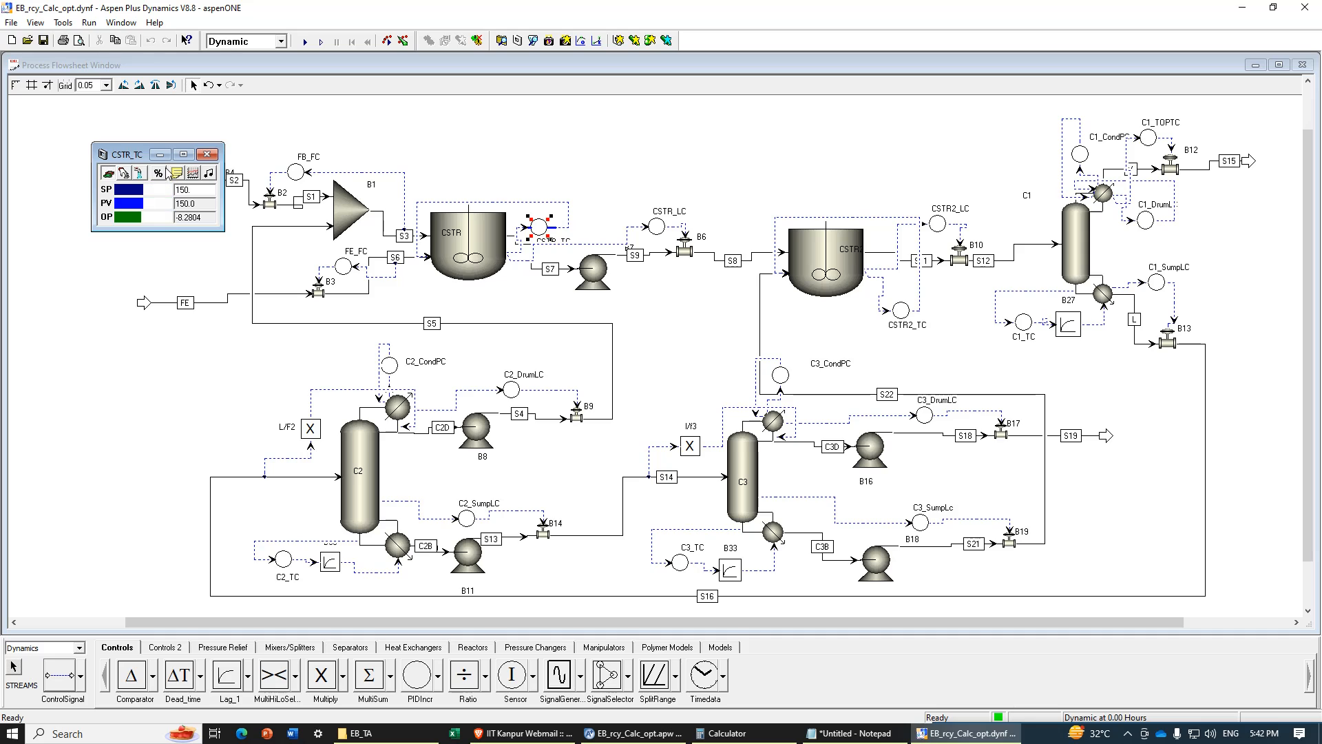
pyautogui.click(177, 173)
pyautogui.moveTo(186, 176); pyautogui.dragTo(364, 184)
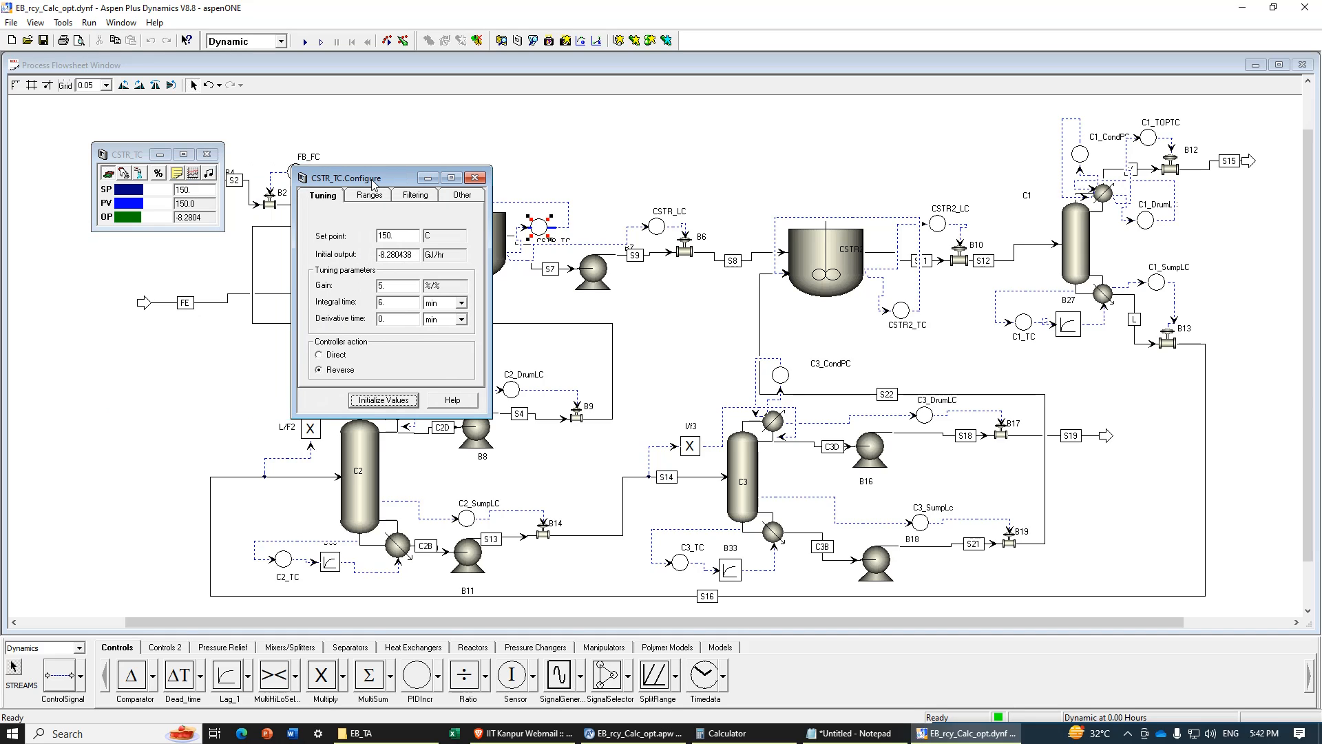
pyautogui.click(376, 198)
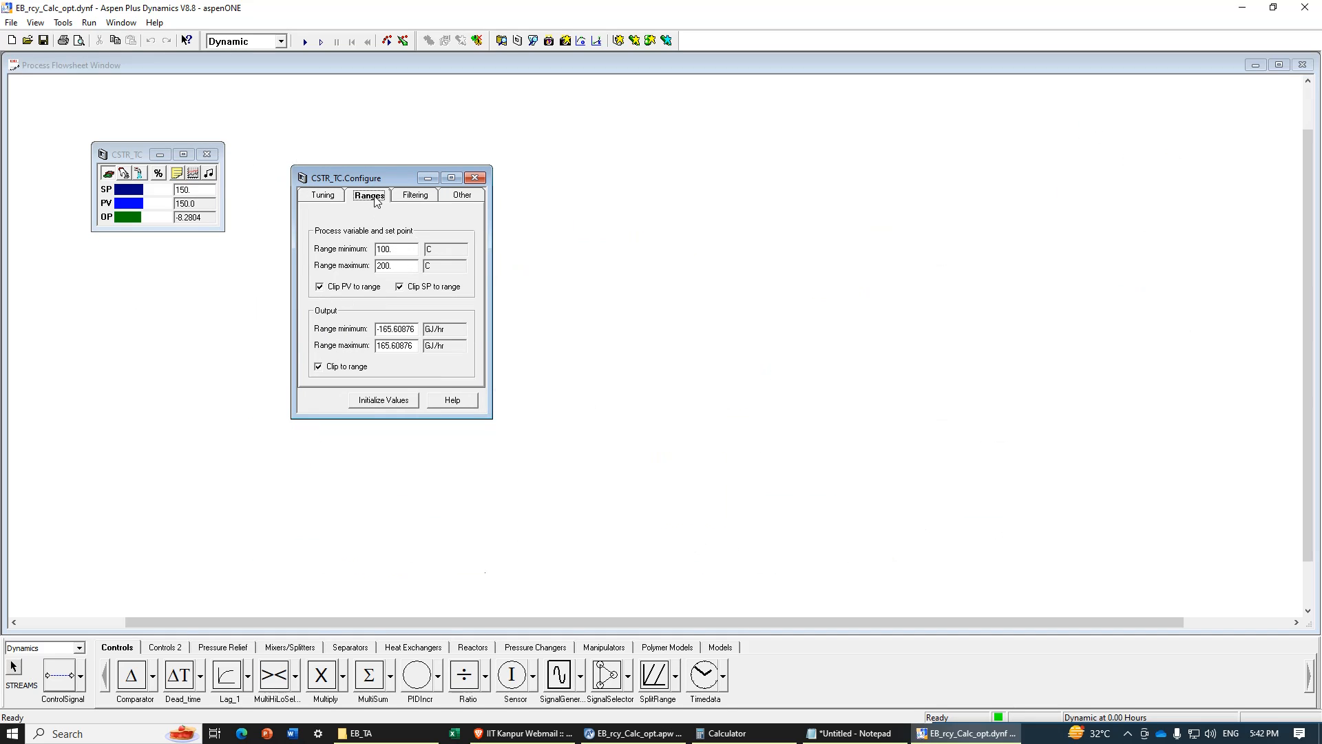
pyautogui.click(336, 199)
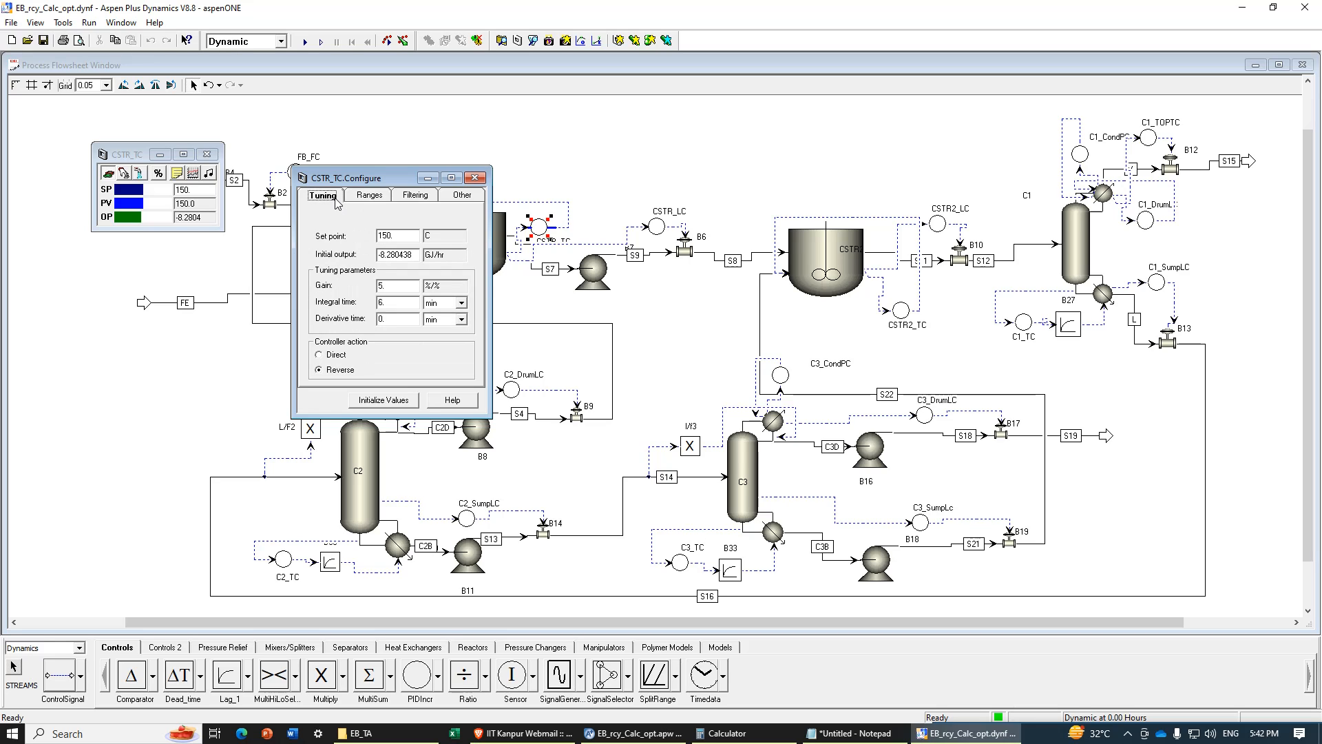
# Step: Check the CSTR_TC controller's ranges and tuning, close its configuration and move its faceplate aside
pyautogui.click(375, 200)
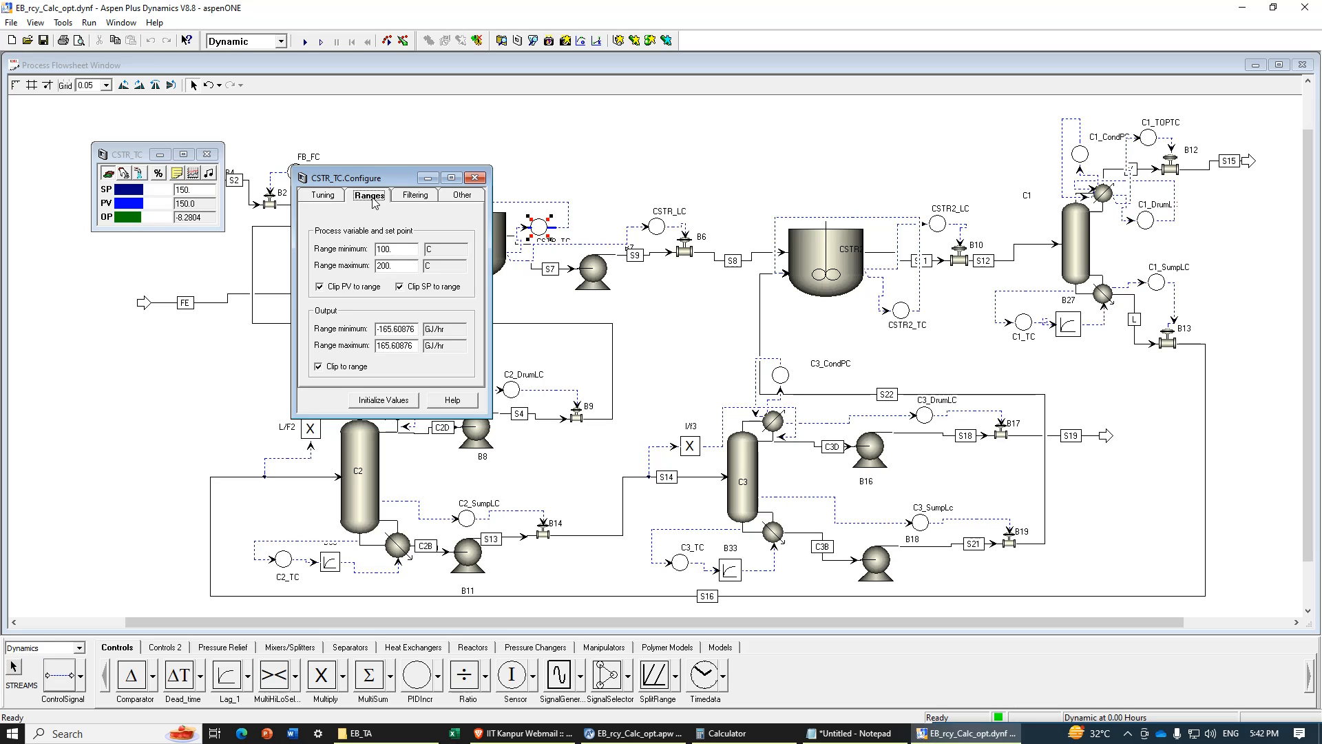
pyautogui.click(336, 199)
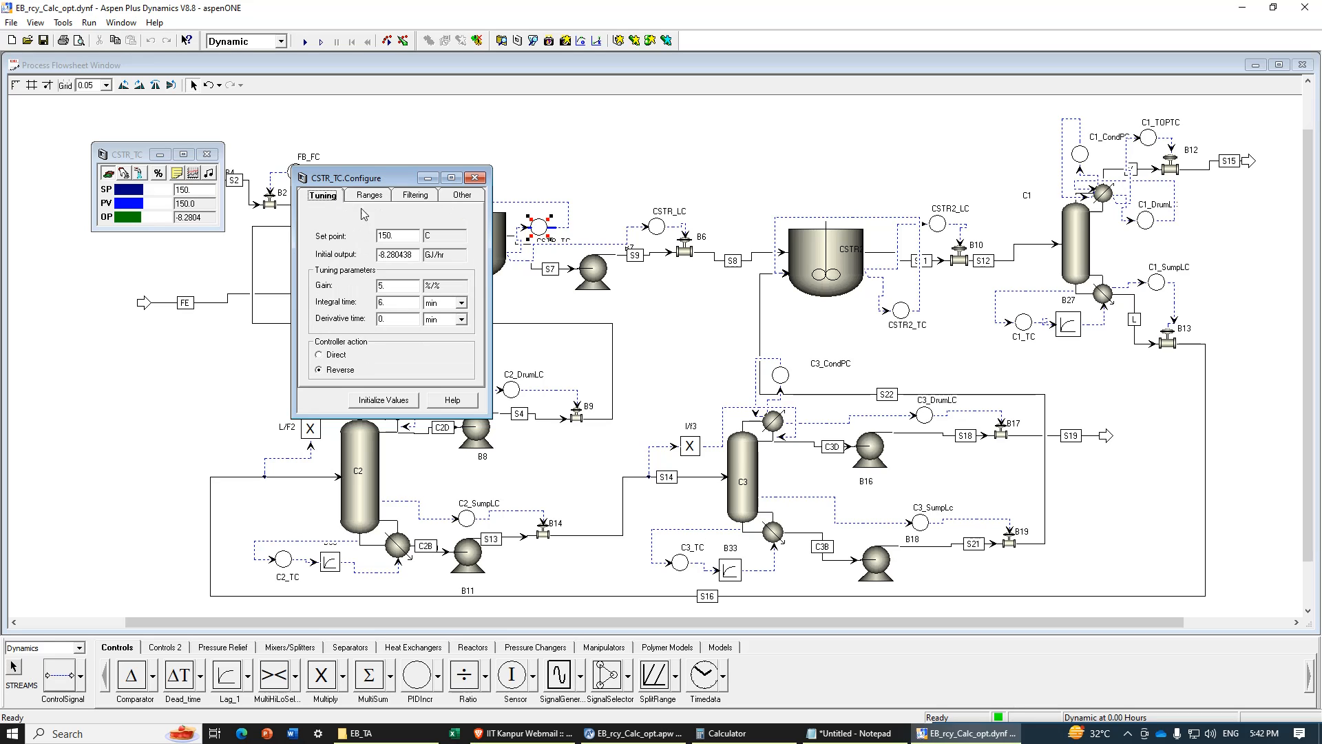
pyautogui.click(475, 179)
pyautogui.moveTo(140, 162); pyautogui.dragTo(60, 205)
# Step: Configure the CSTR_LC controller with gain 5 and integral time 6 min, initialize its values and close its windows
pyautogui.click(651, 230)
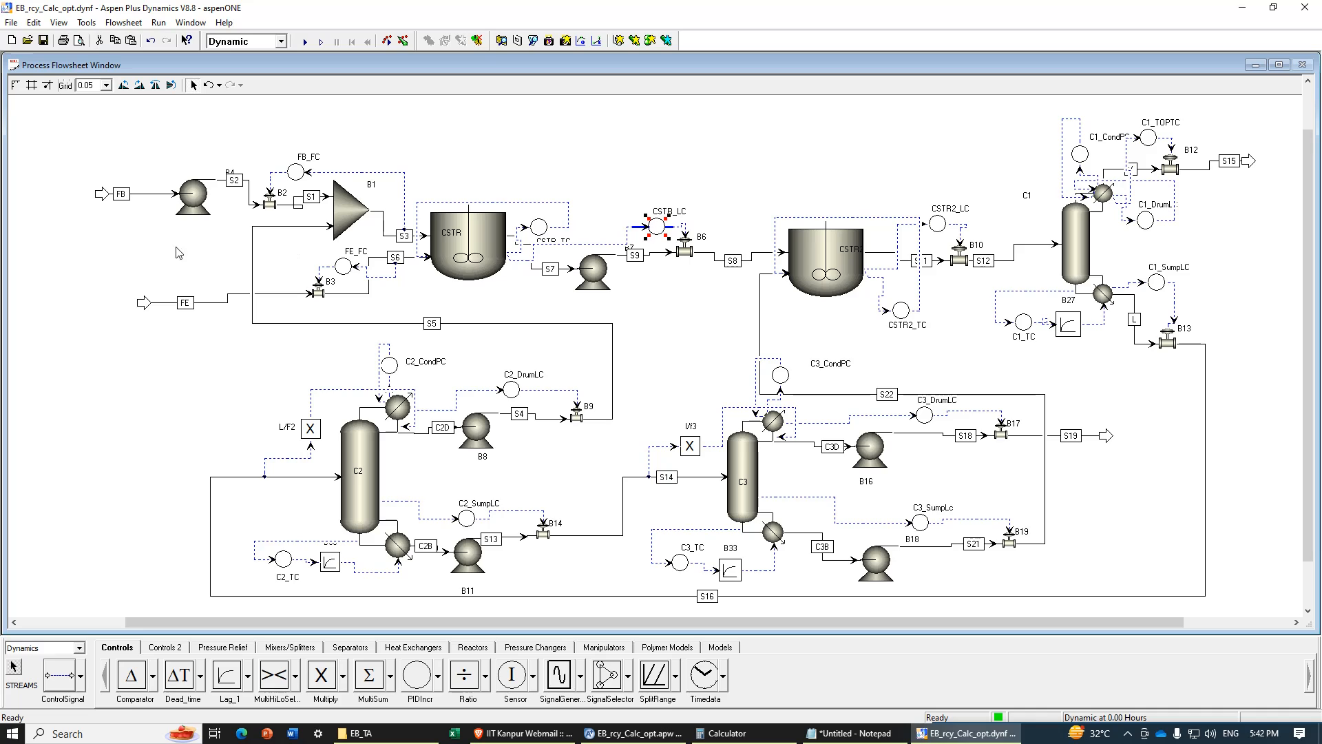
pyautogui.doubleClick(655, 234)
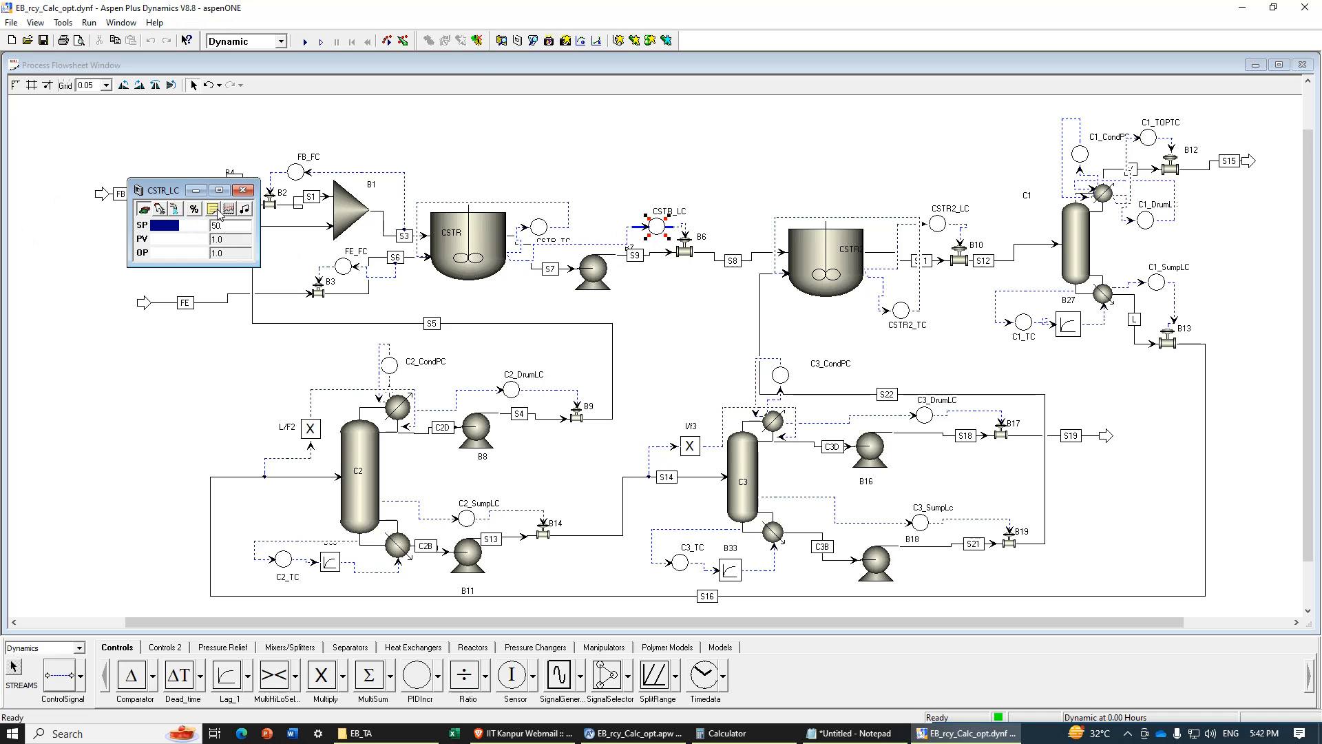
pyautogui.click(213, 209)
pyautogui.moveTo(209, 223); pyautogui.dragTo(387, 232)
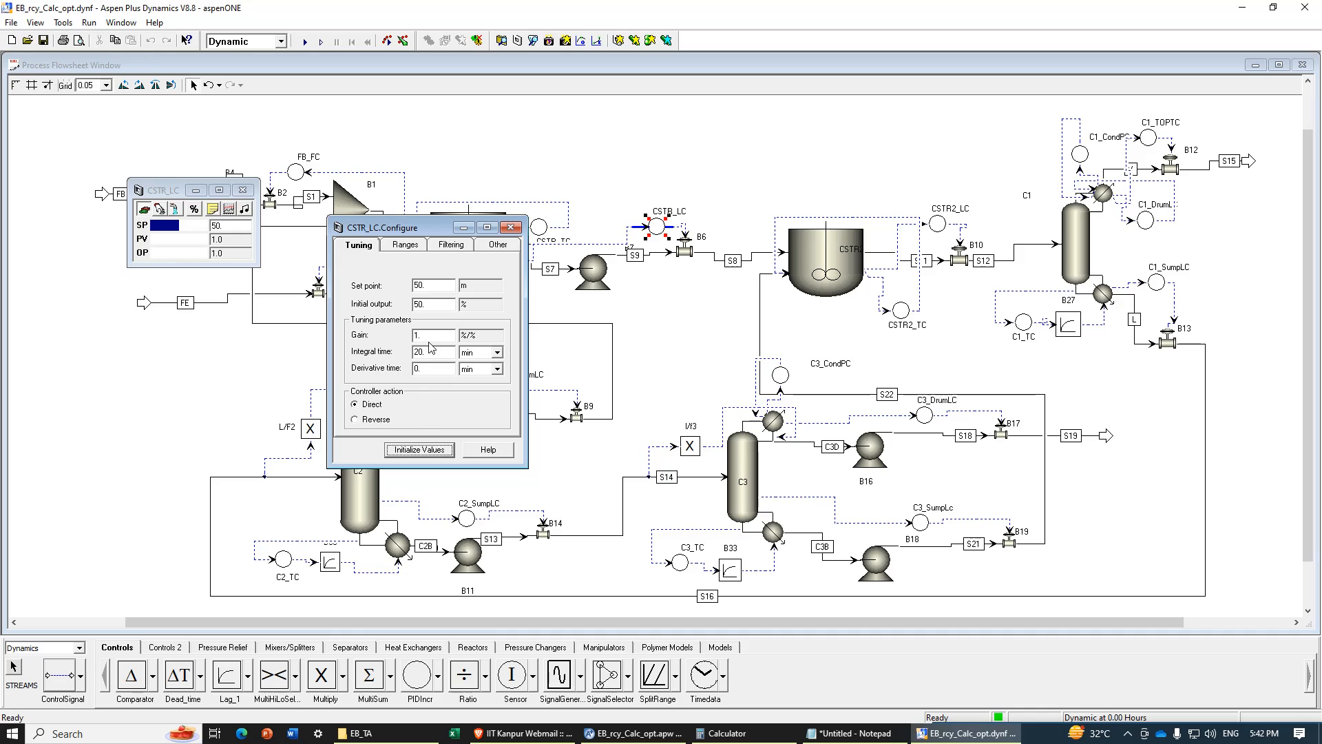
pyautogui.click(434, 338)
pyautogui.moveTo(417, 229); pyautogui.dragTo(440, 259)
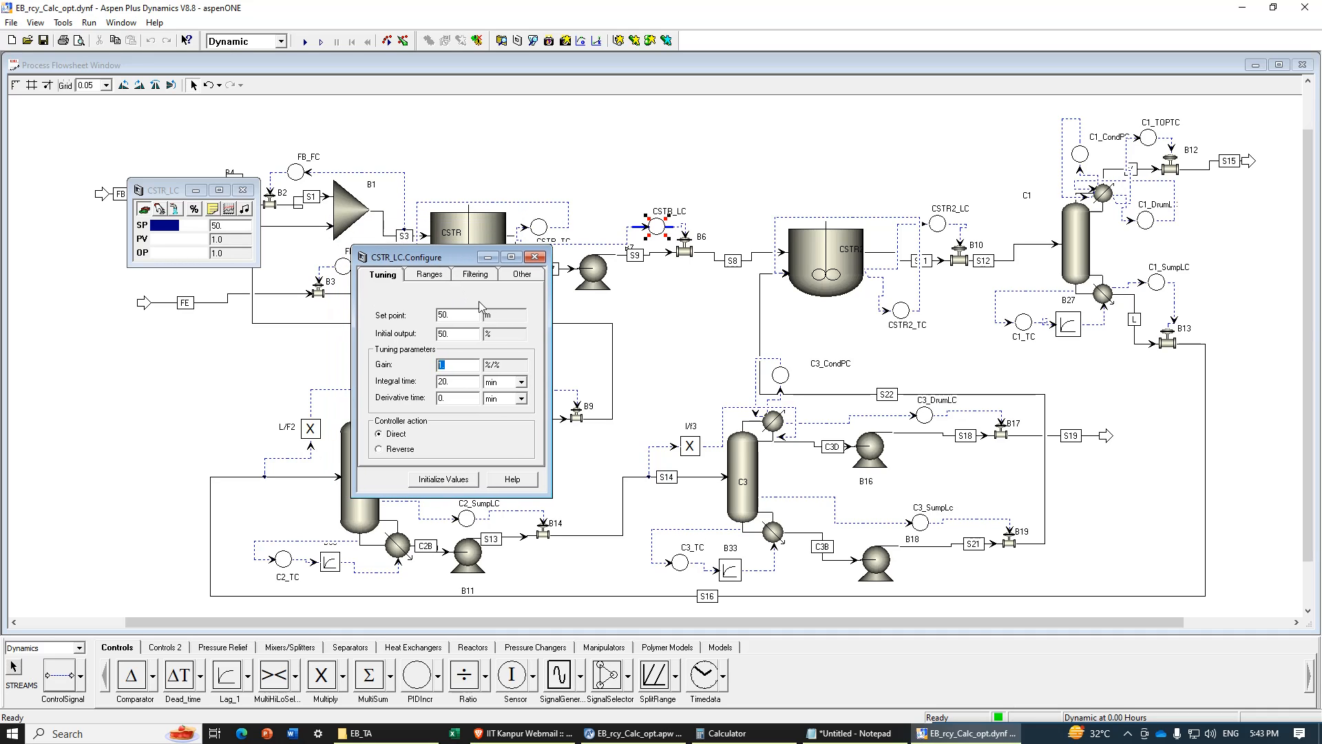
pyautogui.write('5')
pyautogui.write('6')
pyautogui.click(447, 479)
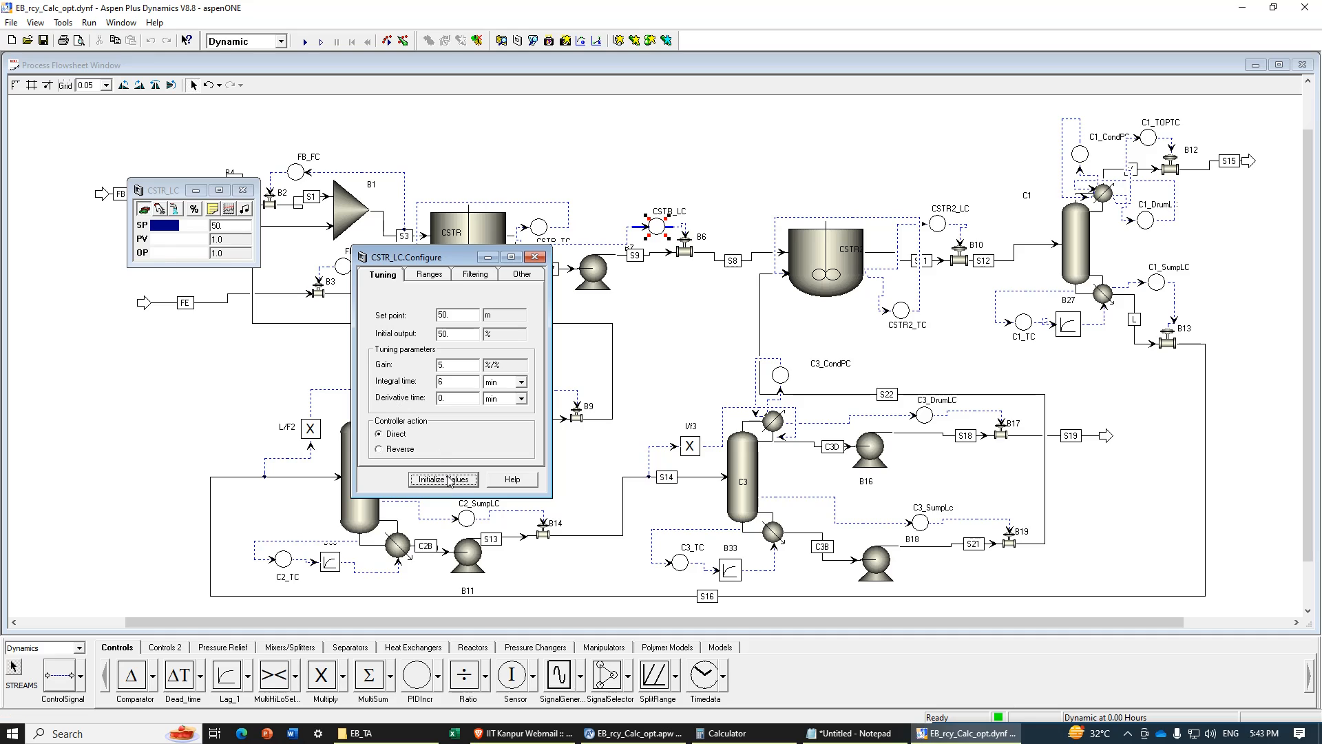
pyautogui.click(535, 258)
pyautogui.click(244, 192)
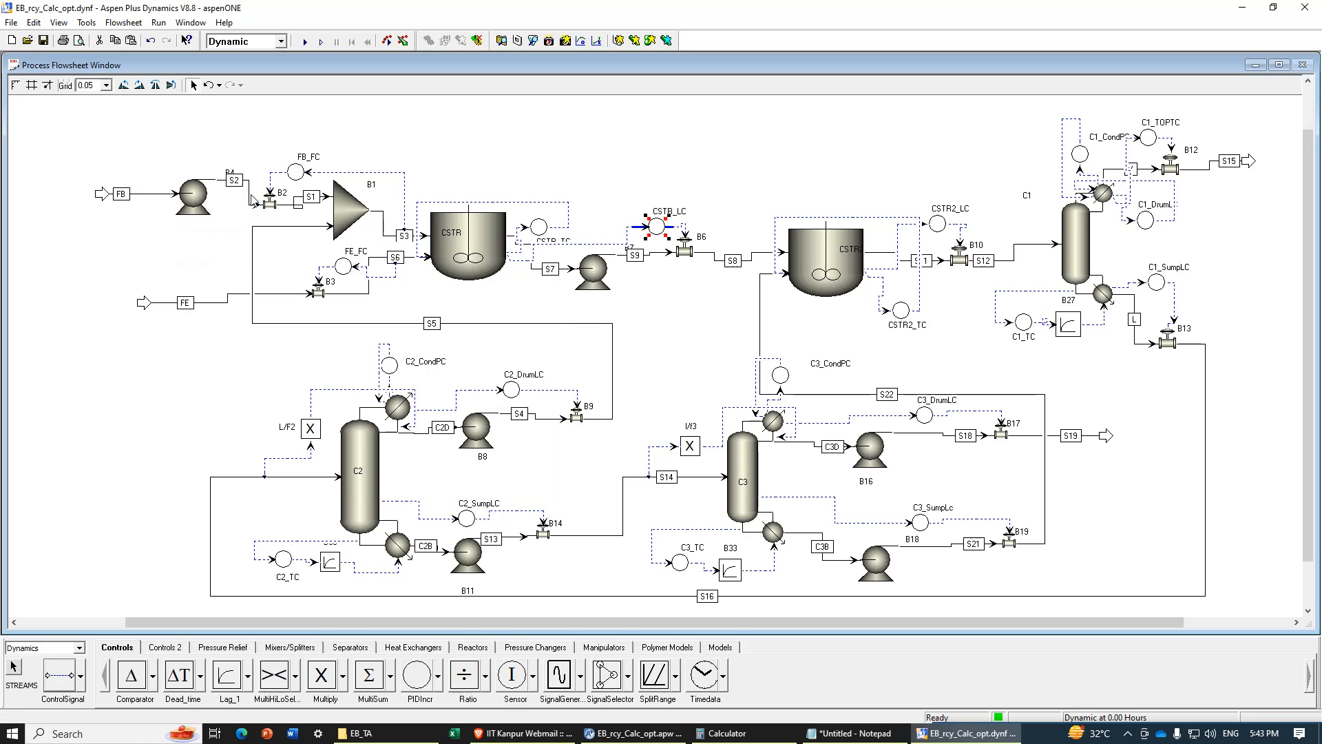
# Step: Display the CSTR_LC and CSTR2_LC faceplates, minimize the flowsheet window and separate the faceplates
pyautogui.doubleClick(657, 226)
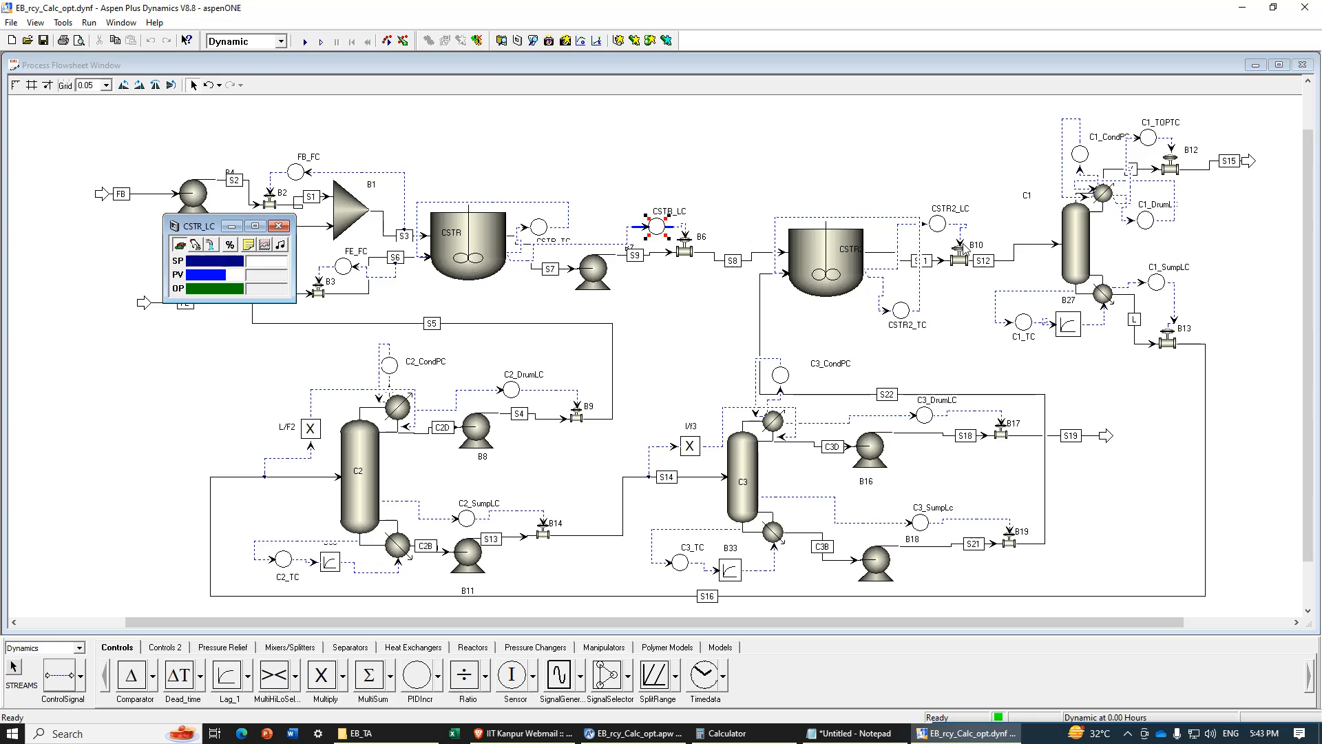
pyautogui.doubleClick(940, 227)
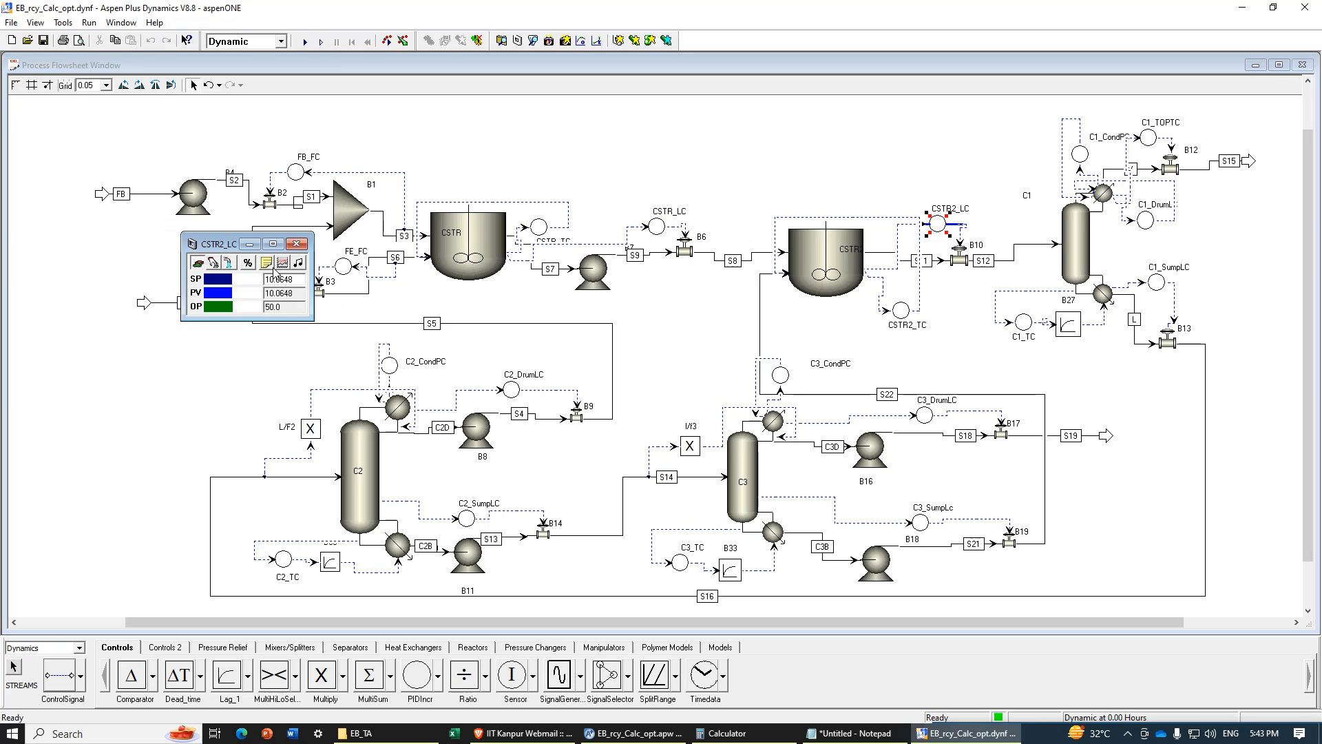
pyautogui.click(266, 263)
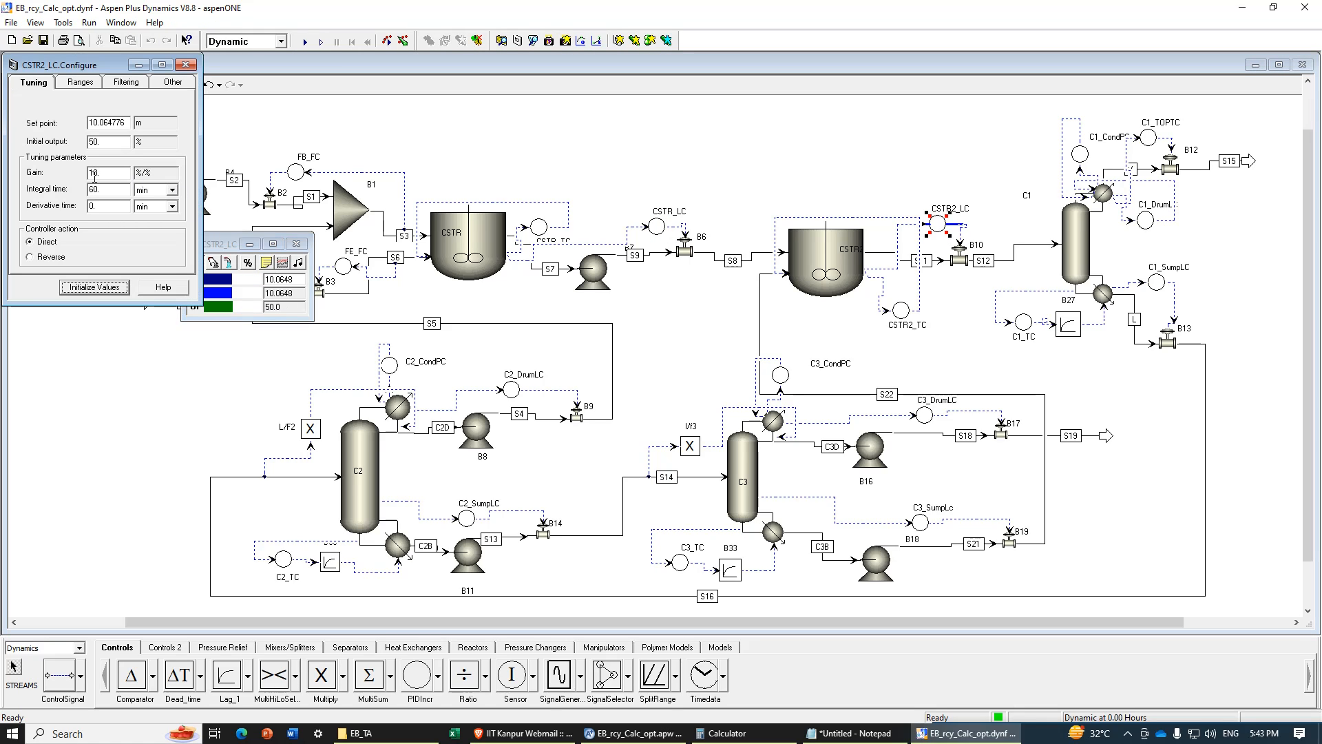
pyautogui.click(186, 64)
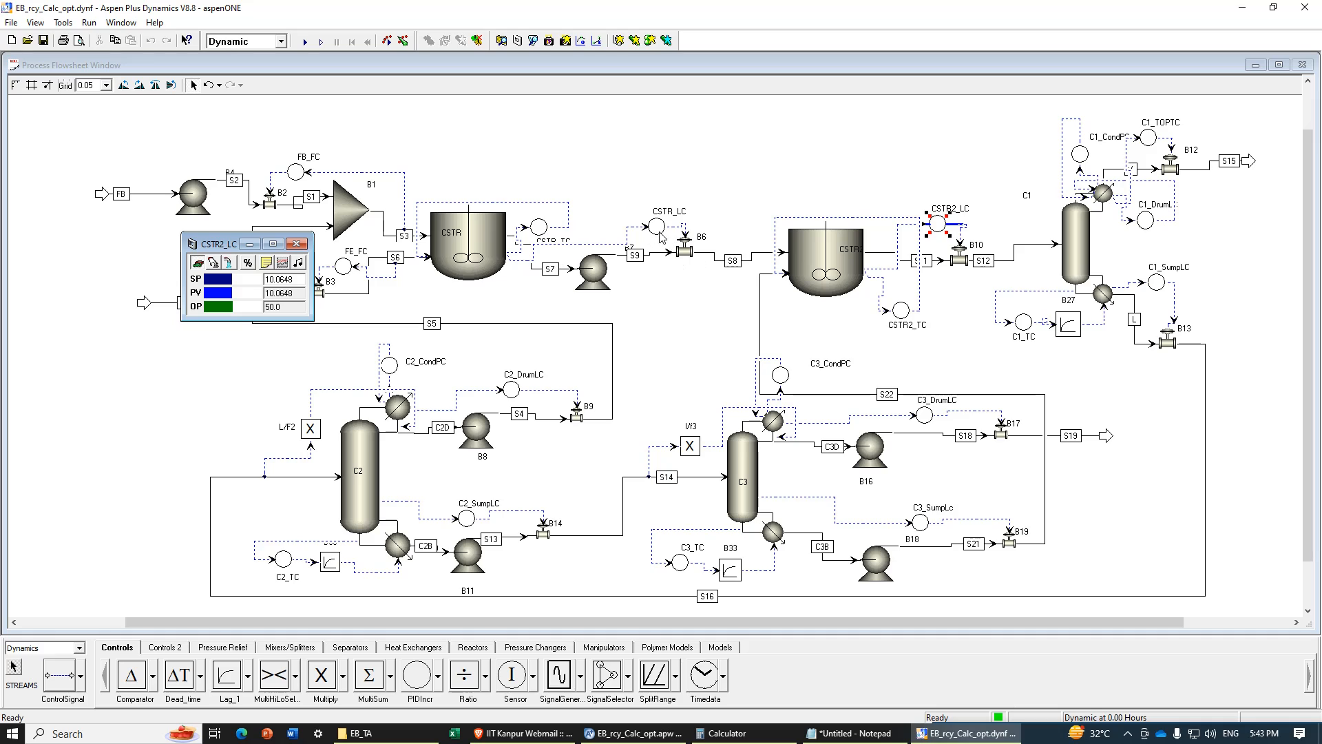
pyautogui.click(1255, 64)
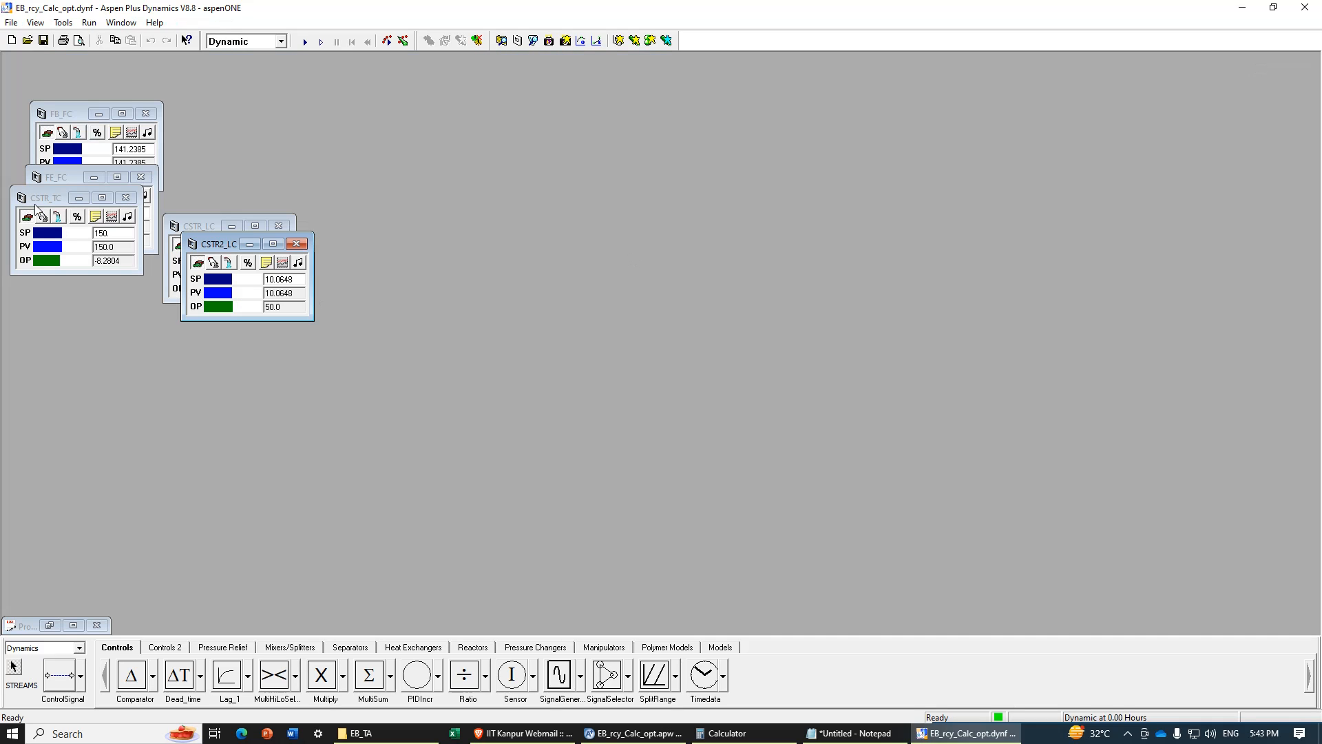
pyautogui.click(45, 201)
pyautogui.moveTo(213, 244); pyautogui.dragTo(478, 198)
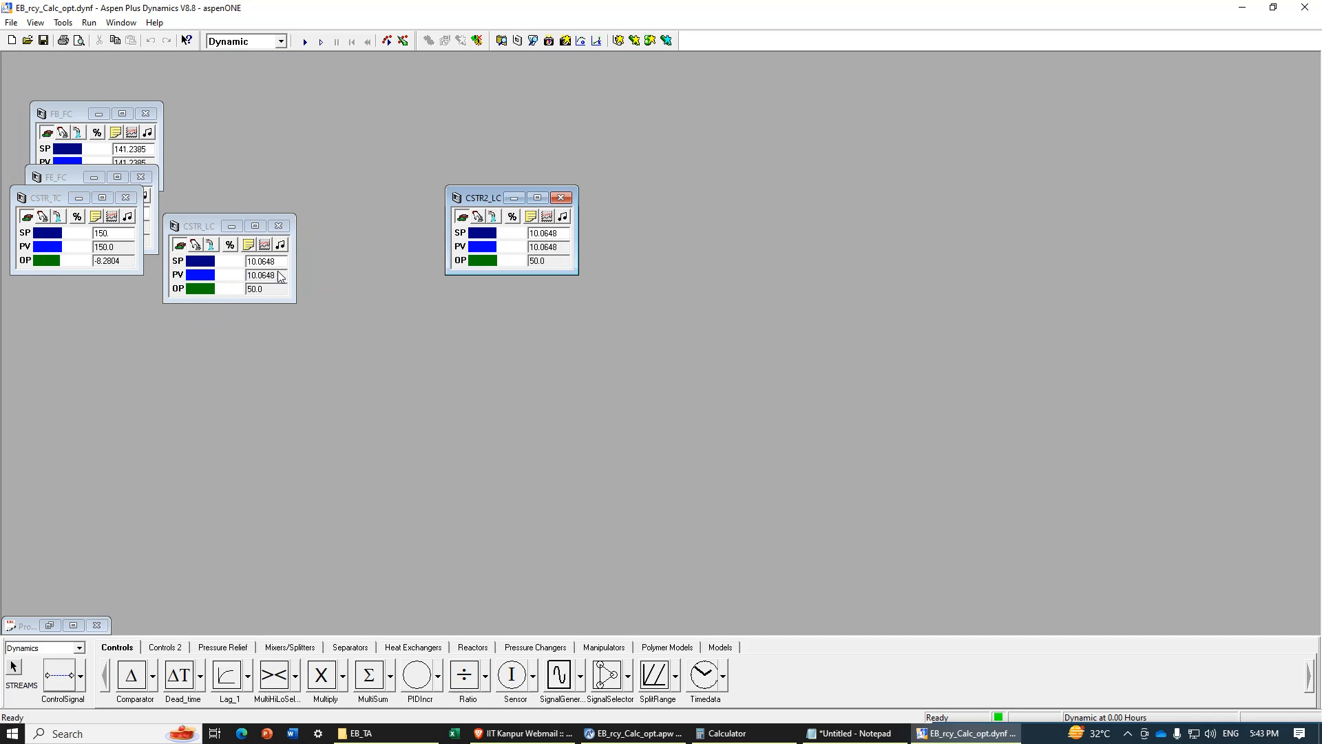
# Step: Re-enter a gain of 5 in the CSTR_LC tuning parameters and close the configuration
pyautogui.click(252, 252)
pyautogui.click(250, 246)
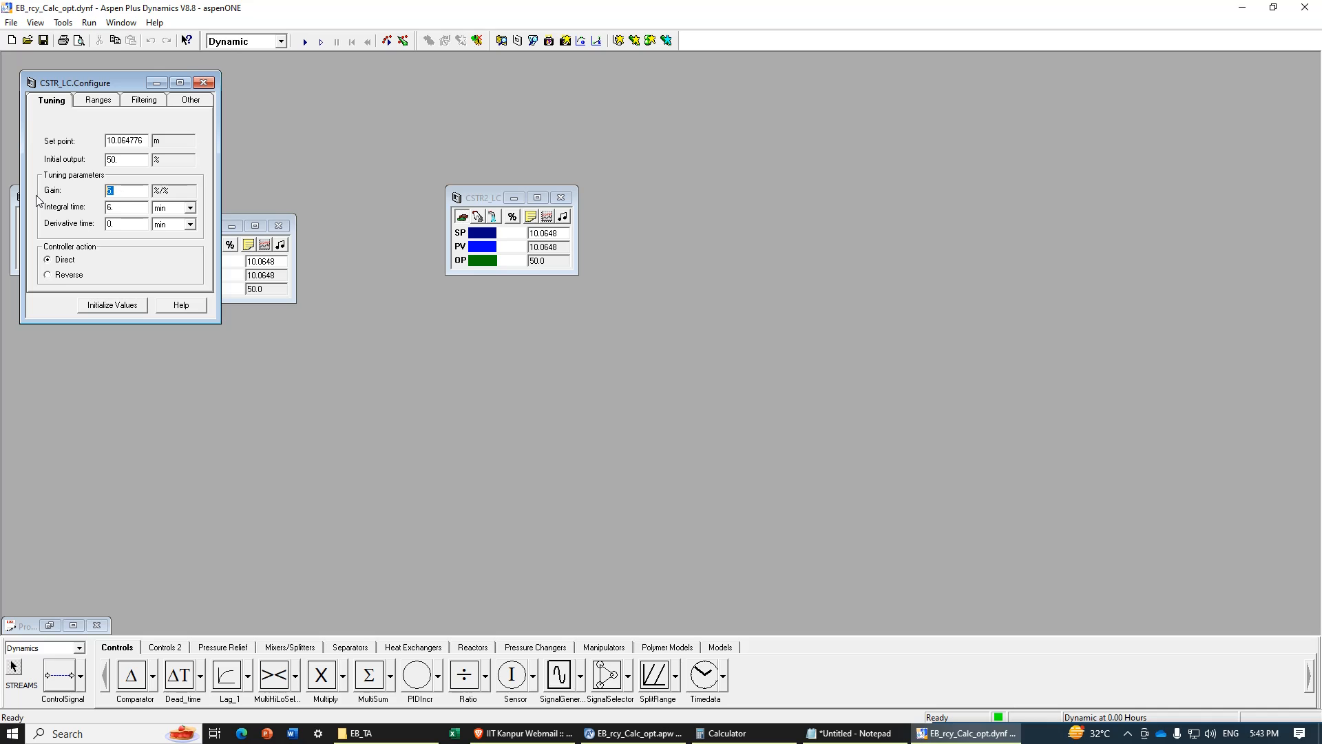
pyautogui.write('1')
pyautogui.press('BackSpace')
pyautogui.write('5')
pyautogui.click(213, 88)
# Step: Set the CSTR2_LC gain to 5 and integral time to 6 min, close its configuration and restore the flowsheet
pyautogui.click(531, 218)
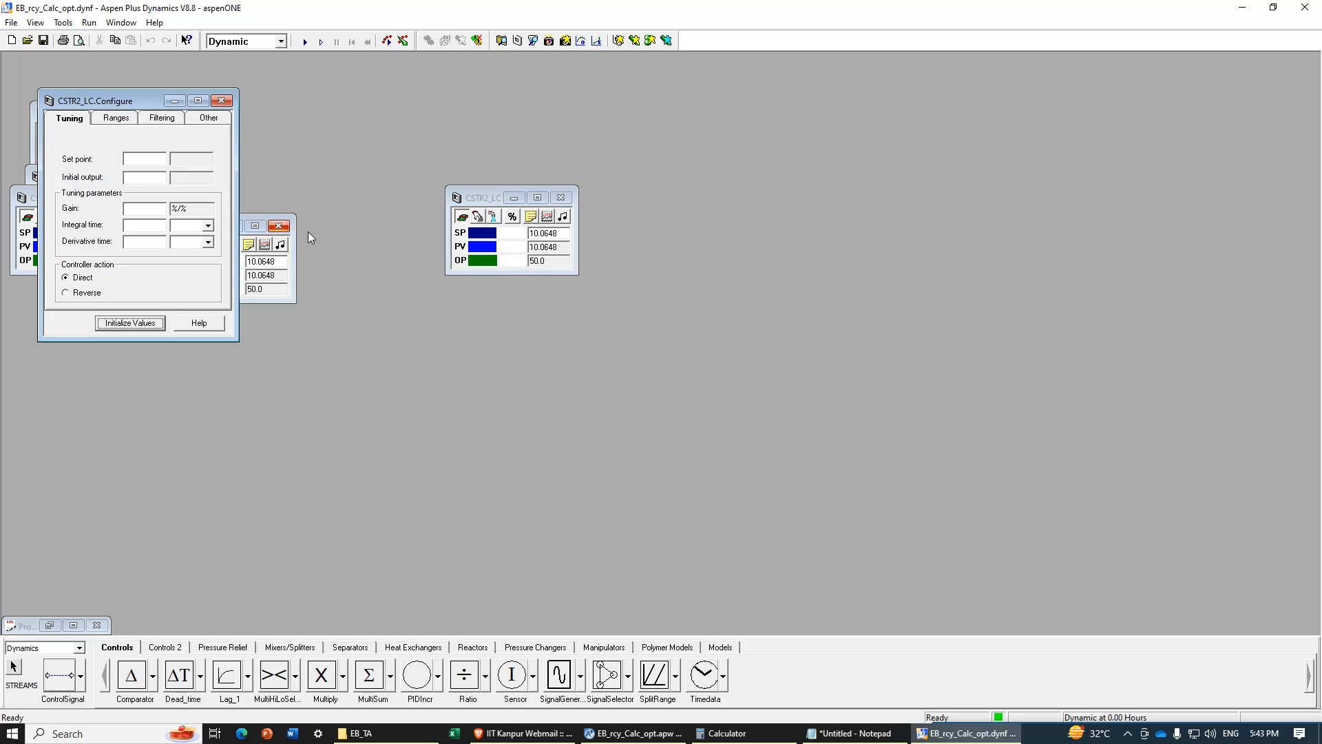
pyautogui.write('5')
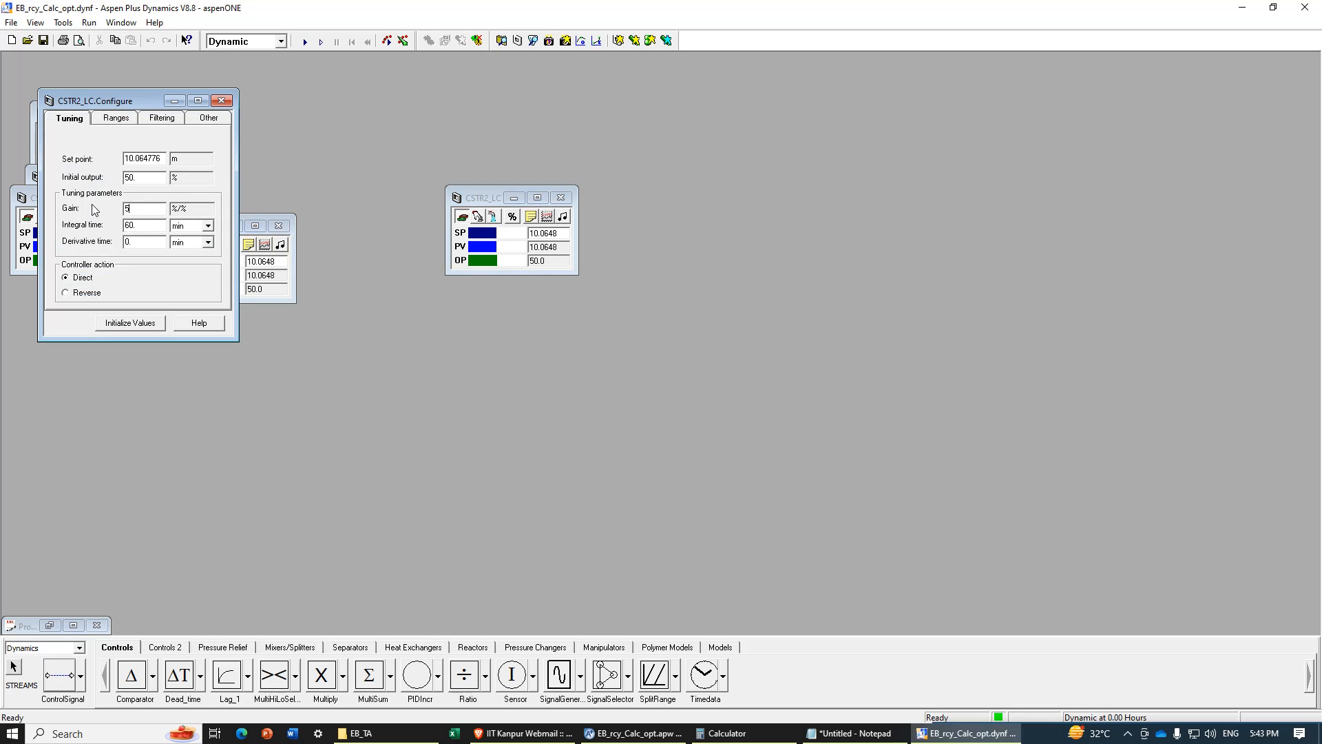
pyautogui.press('Tab')
pyautogui.write('6')
pyautogui.click(221, 101)
pyautogui.click(50, 626)
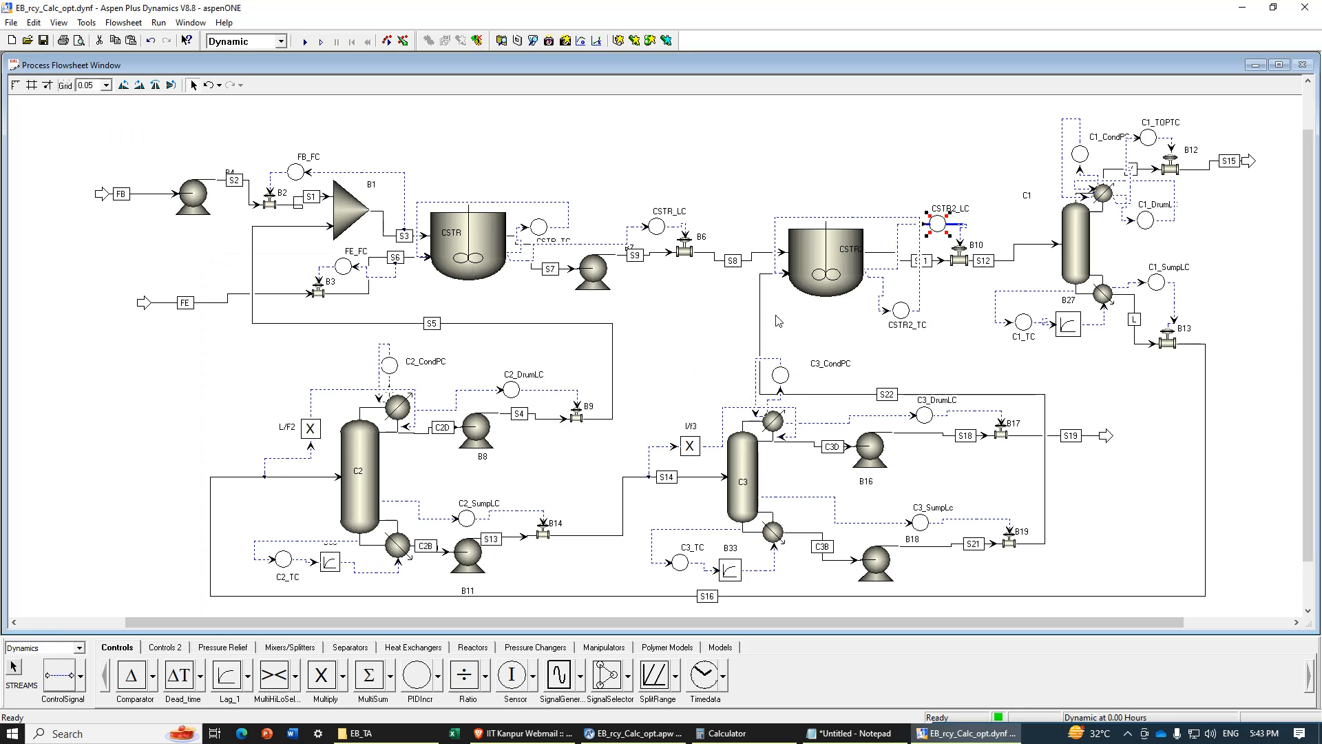
# Step: Initialize the values of the CSTR2_TC controller from its configuration and close it
pyautogui.click(715, 346)
pyautogui.doubleClick(903, 316)
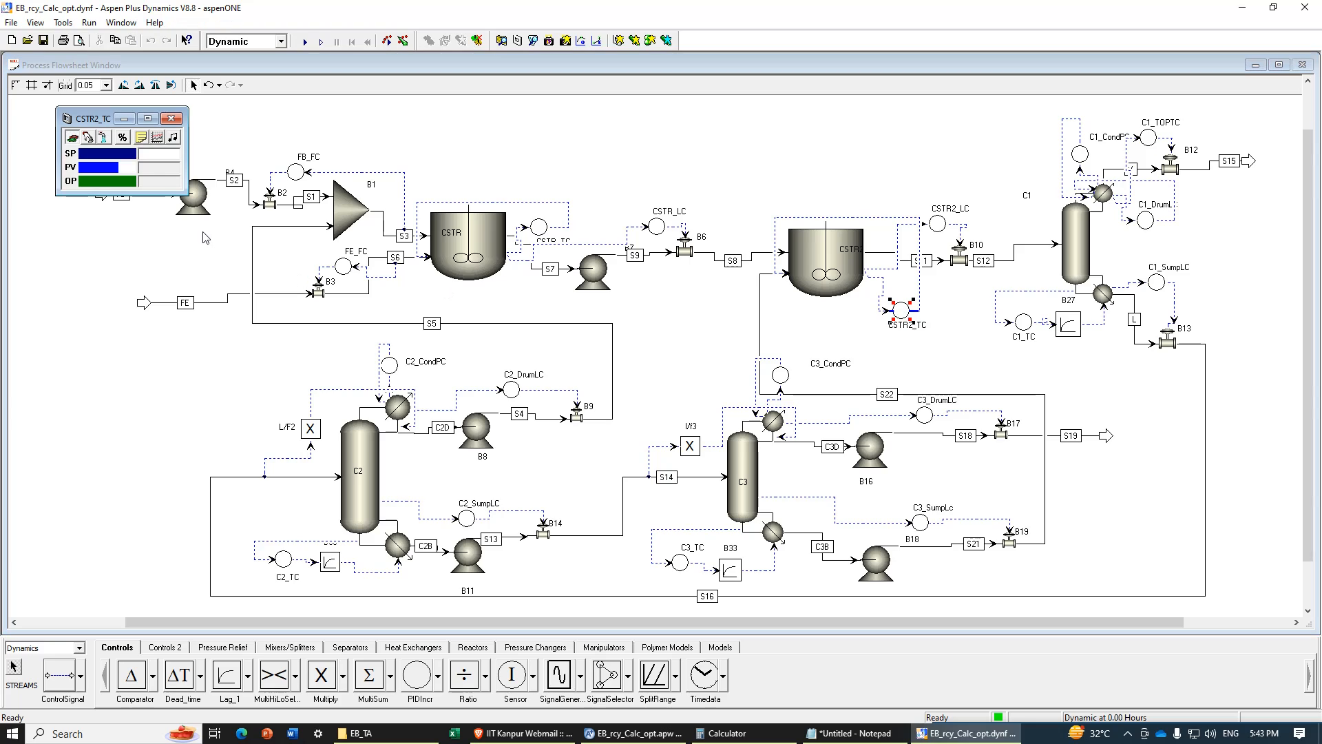
pyautogui.click(146, 141)
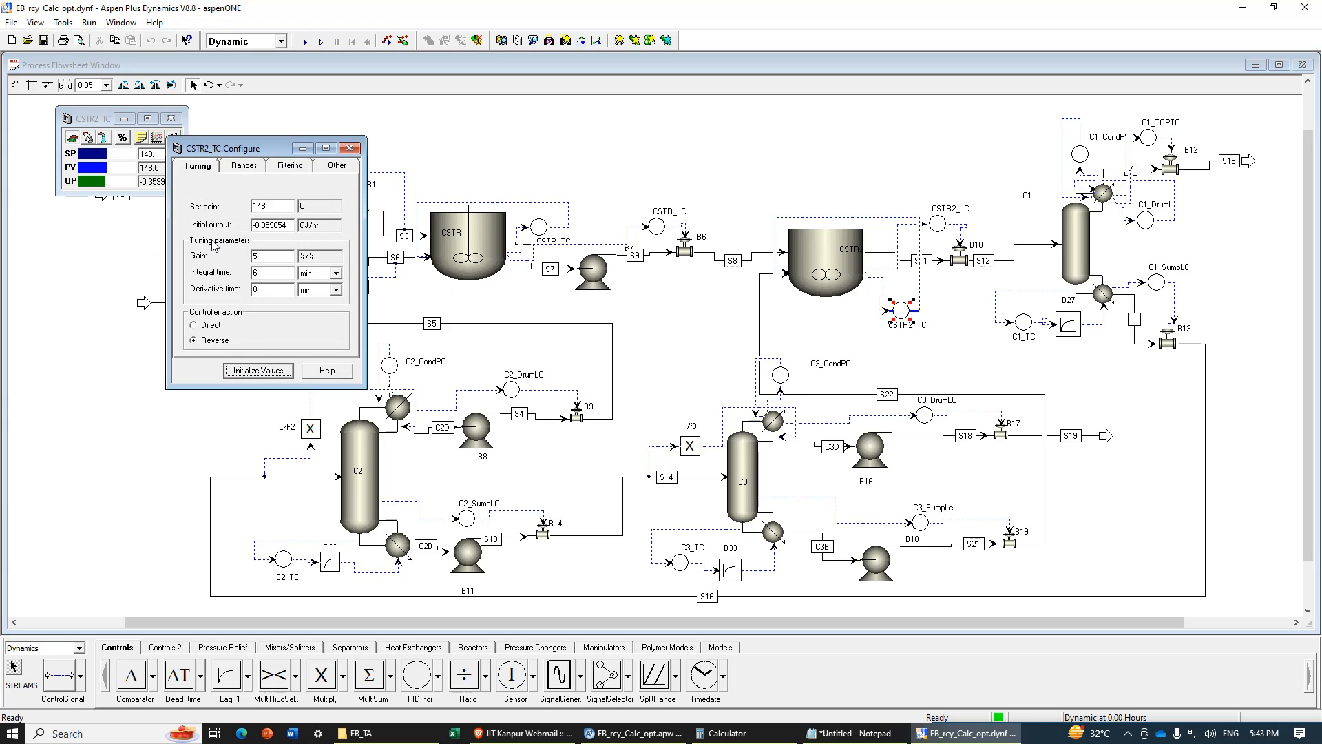
pyautogui.click(259, 371)
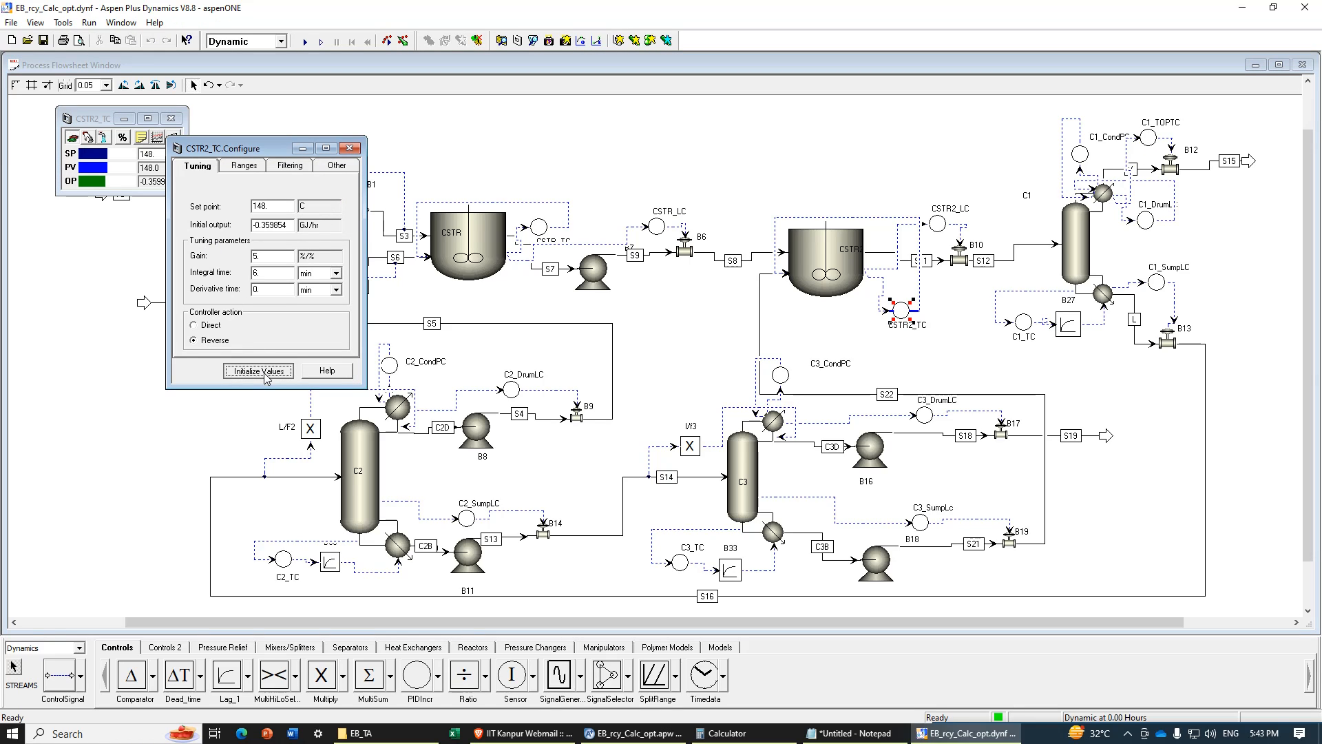
pyautogui.click(349, 148)
pyautogui.click(863, 172)
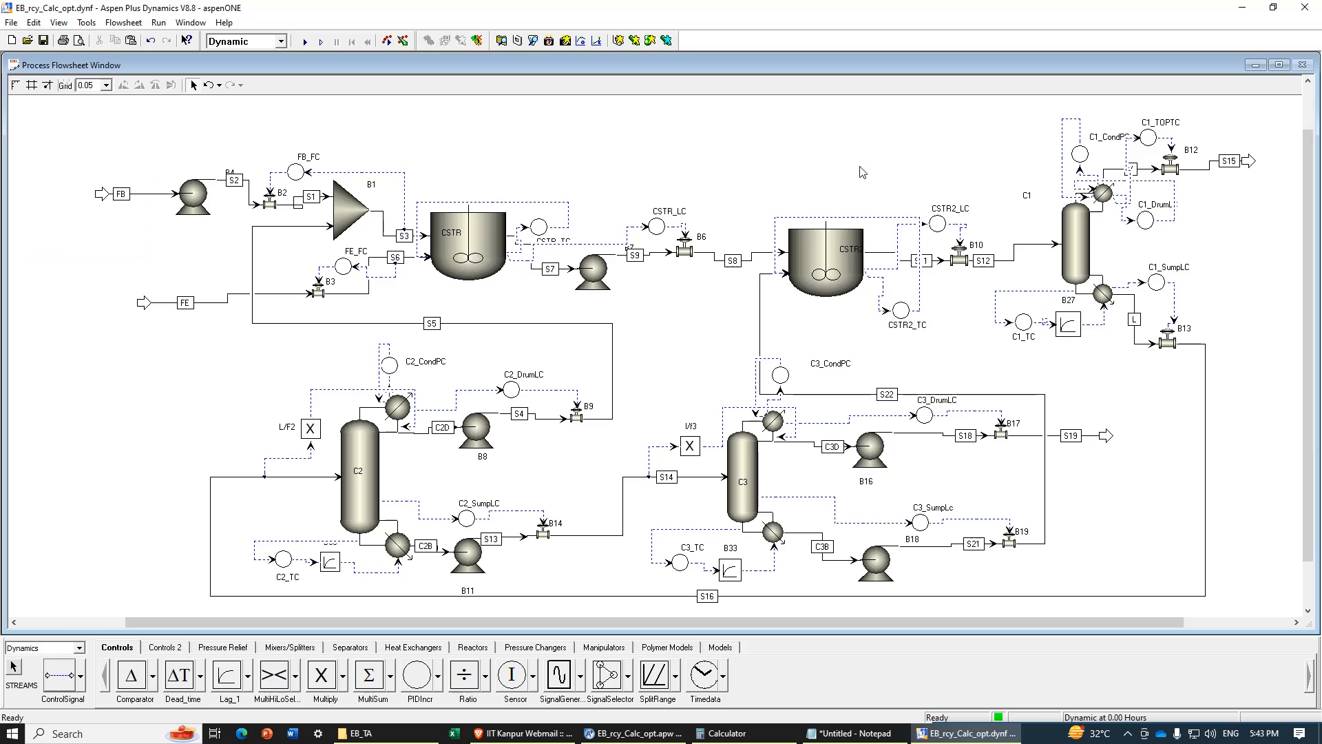
# Step: Check the tuning of the C1_CondPC controller, close its configuration and move its faceplate aside
pyautogui.doubleClick(1081, 154)
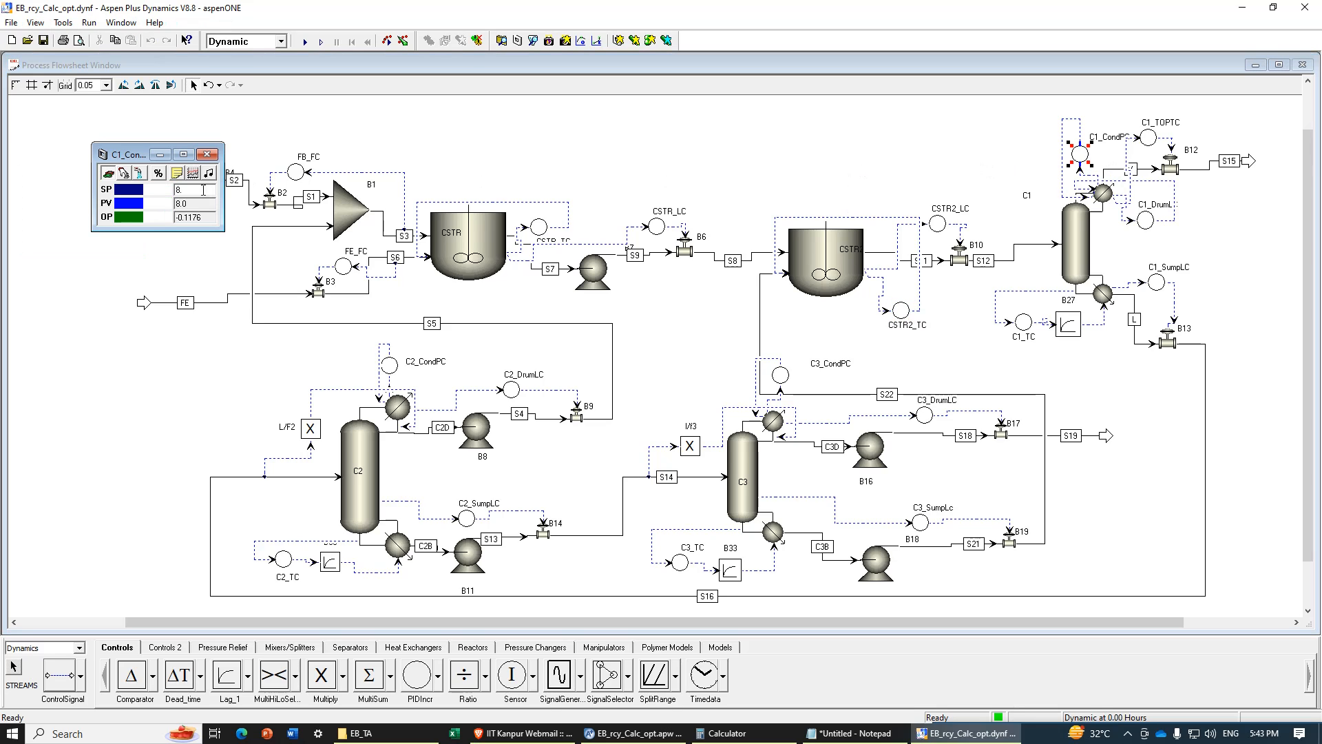
pyautogui.click(176, 180)
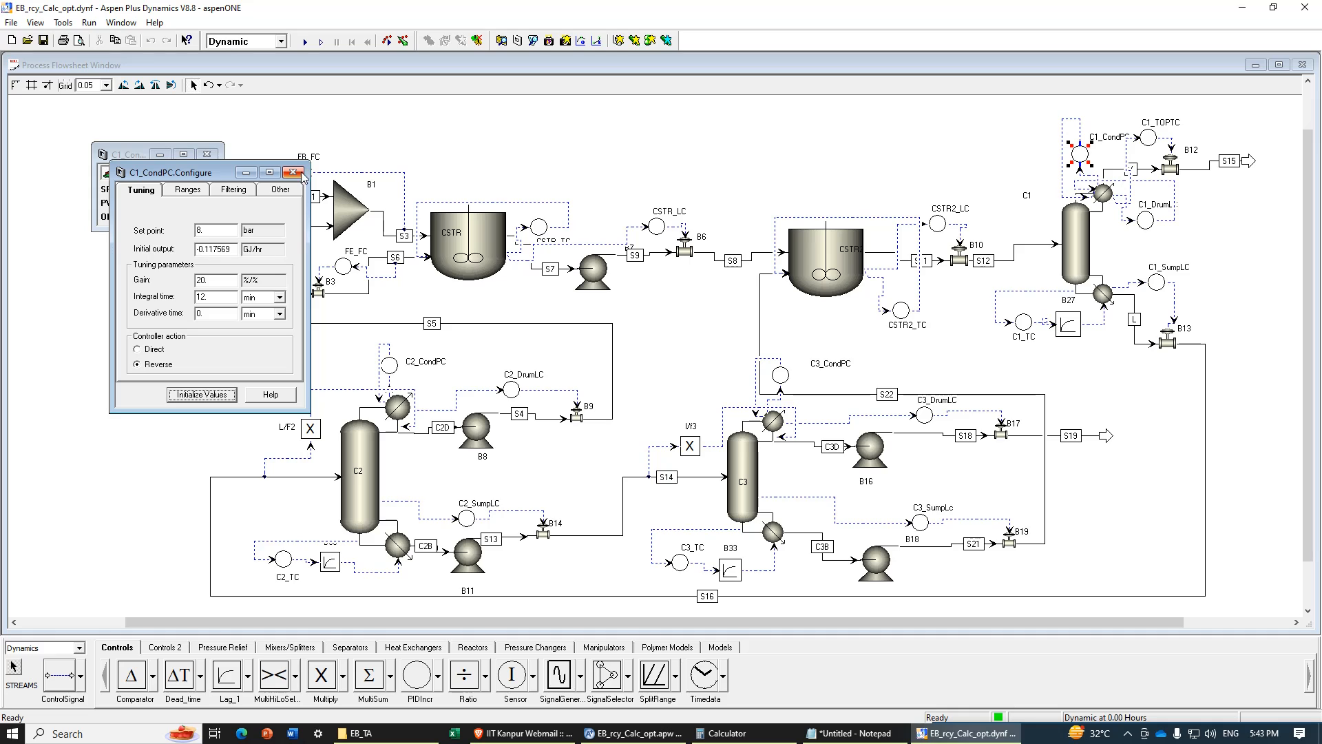
pyautogui.click(302, 174)
pyautogui.moveTo(130, 154); pyautogui.dragTo(73, 206)
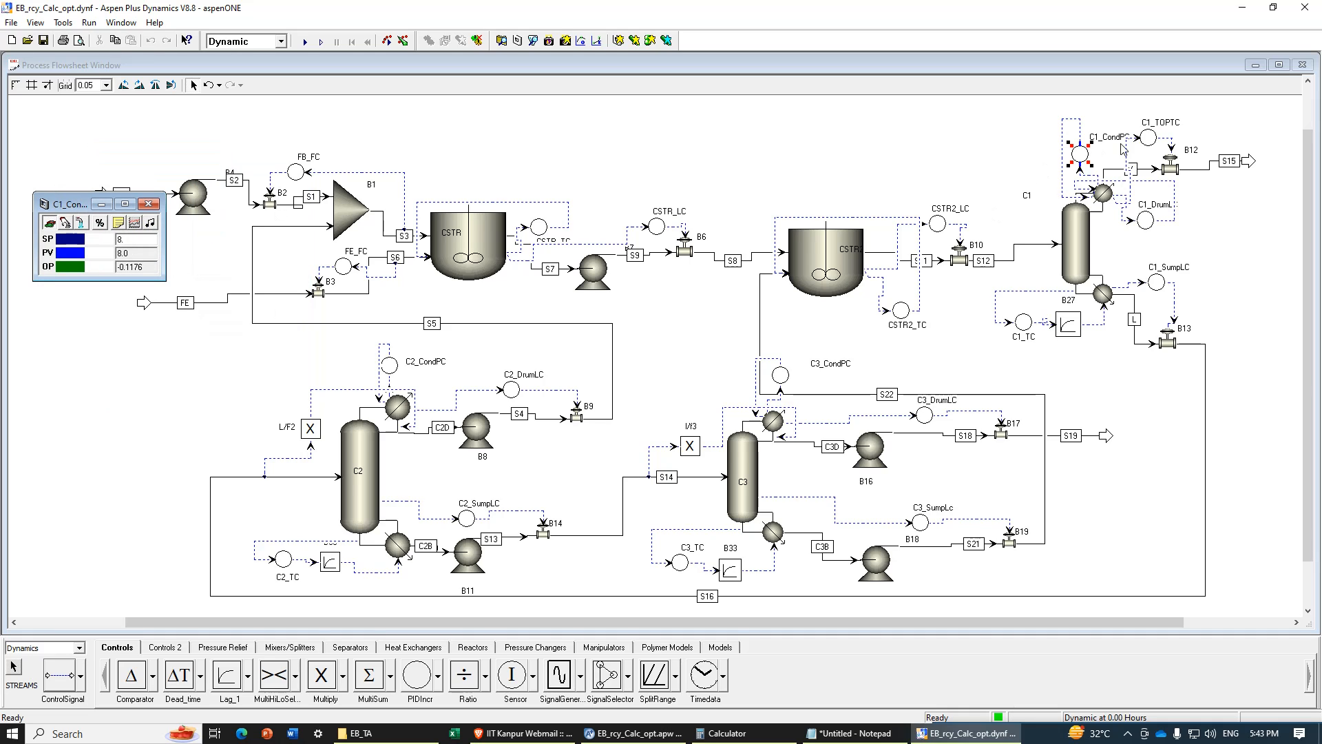
# Step: Configure C1_TOPTC with gain 2, integral time 2 min and reverse action, initialize its values and close the configuration
pyautogui.doubleClick(1155, 142)
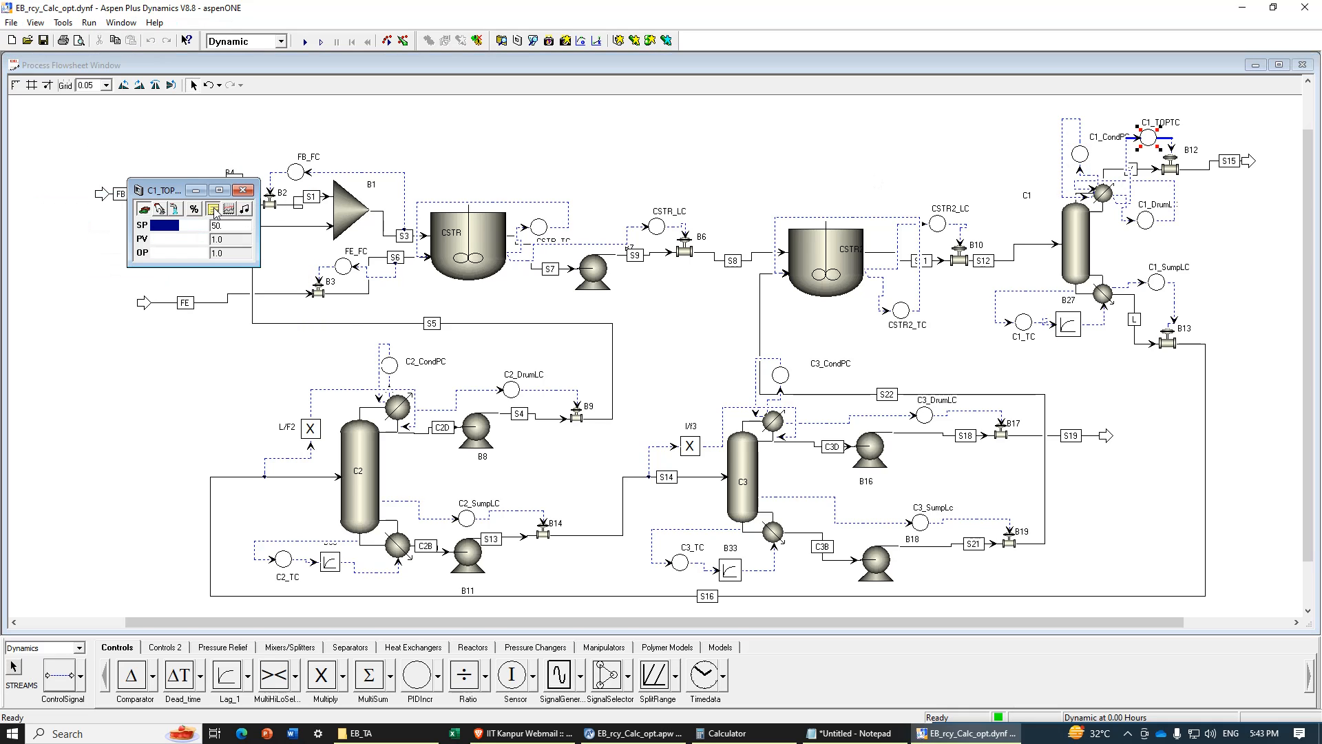
pyautogui.click(213, 209)
pyautogui.moveTo(228, 193); pyautogui.dragTo(386, 216)
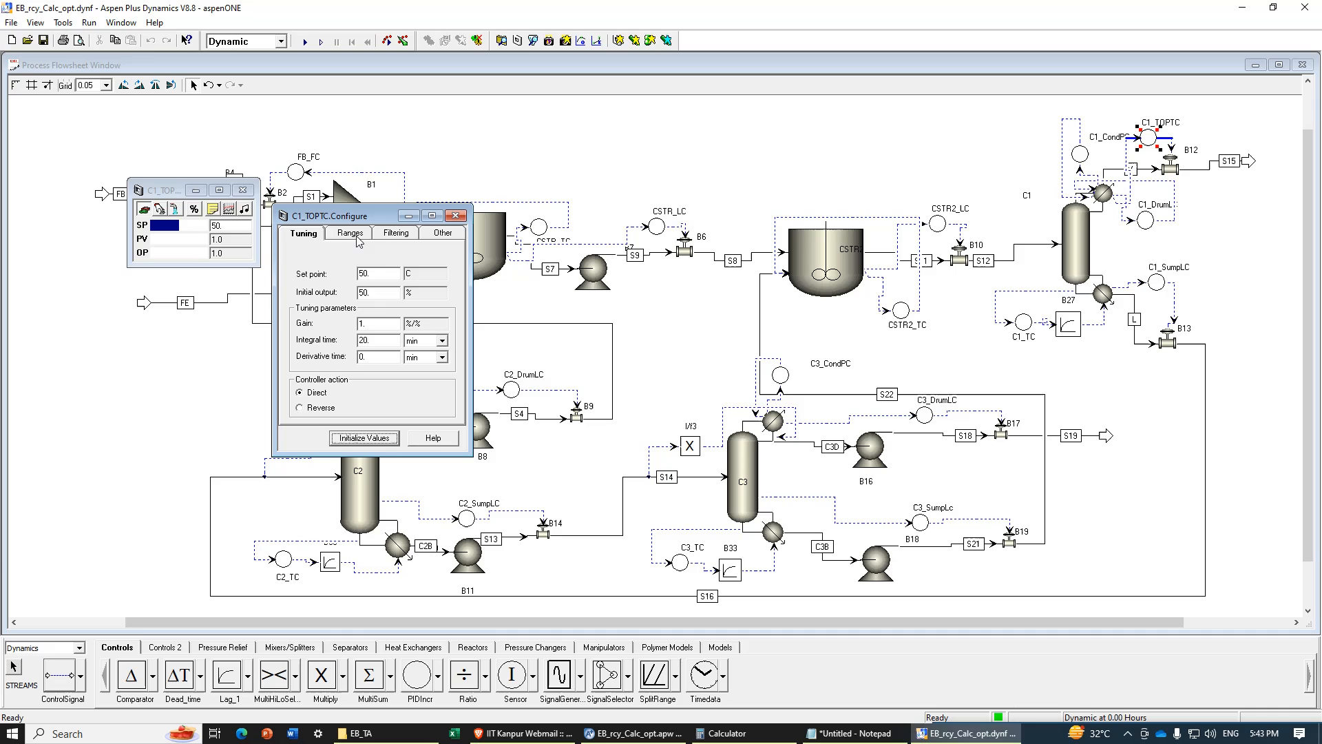
pyautogui.click(379, 329)
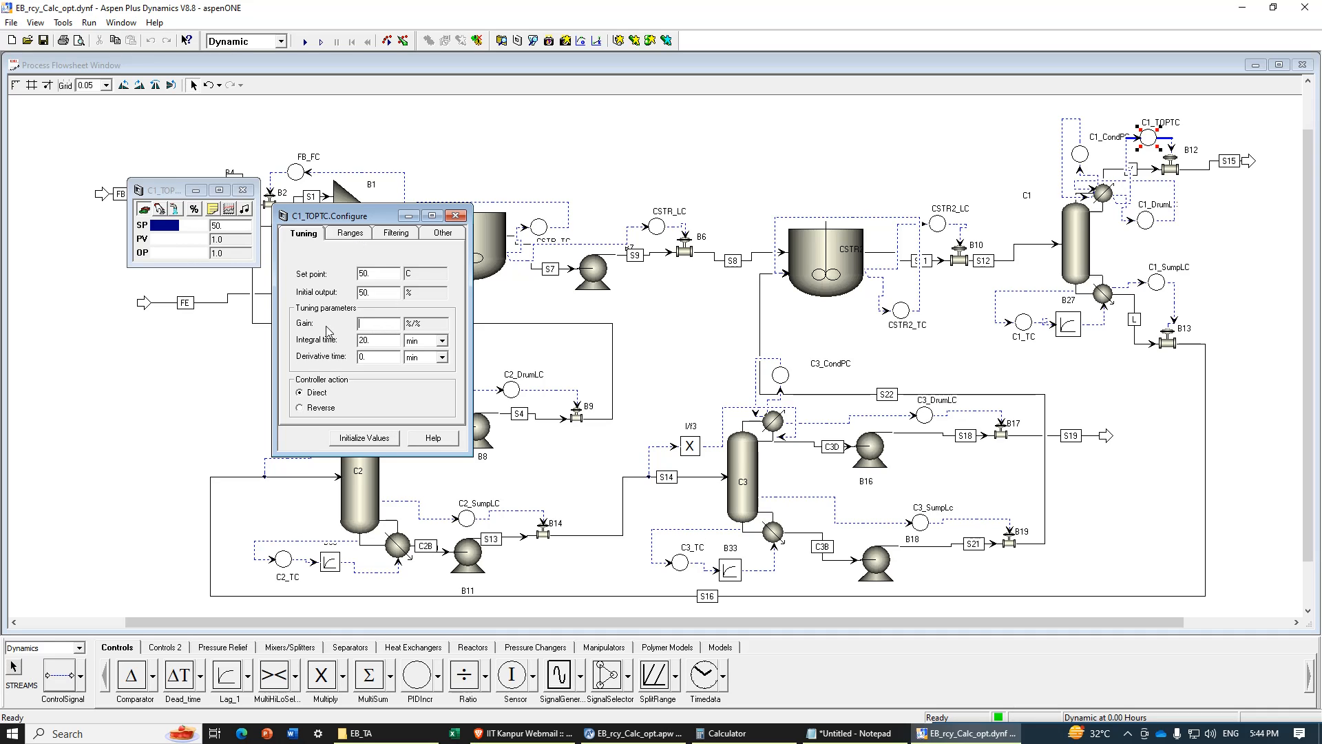
pyautogui.write('22')
pyautogui.click(325, 412)
pyautogui.click(380, 440)
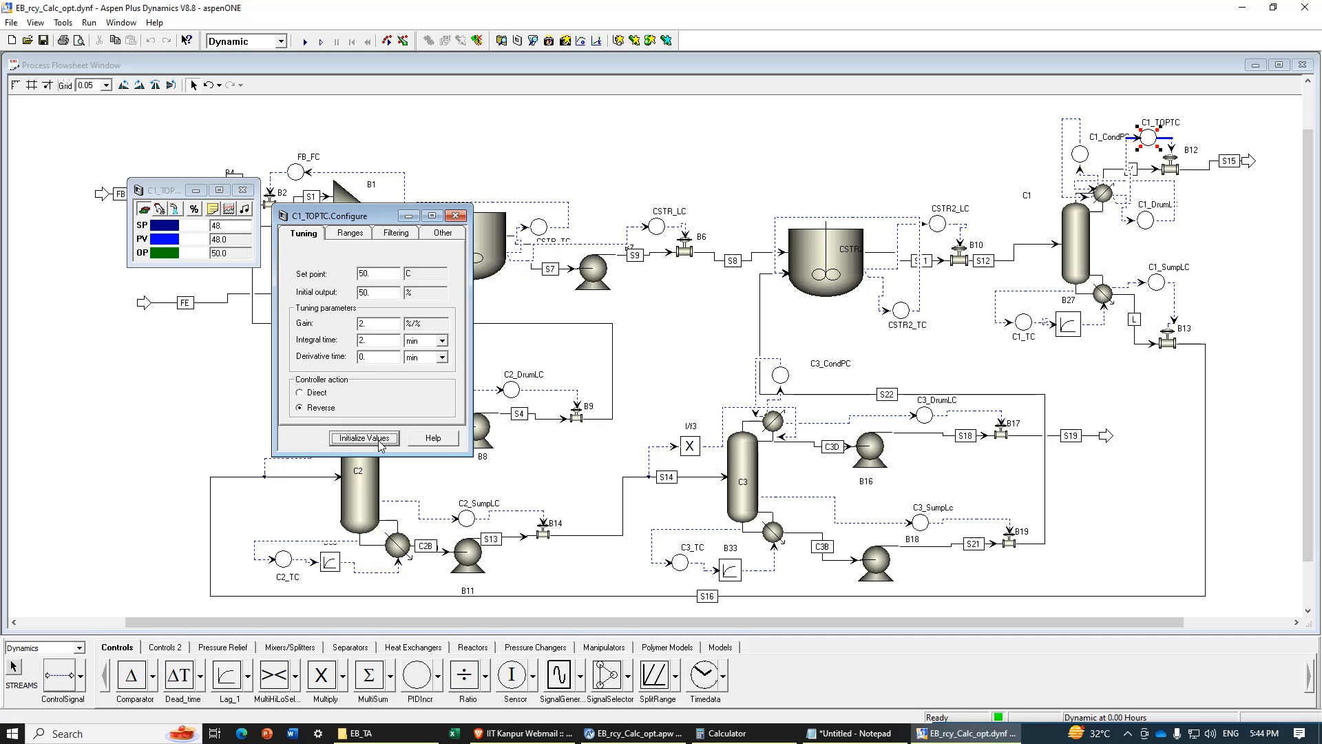
pyautogui.click(455, 215)
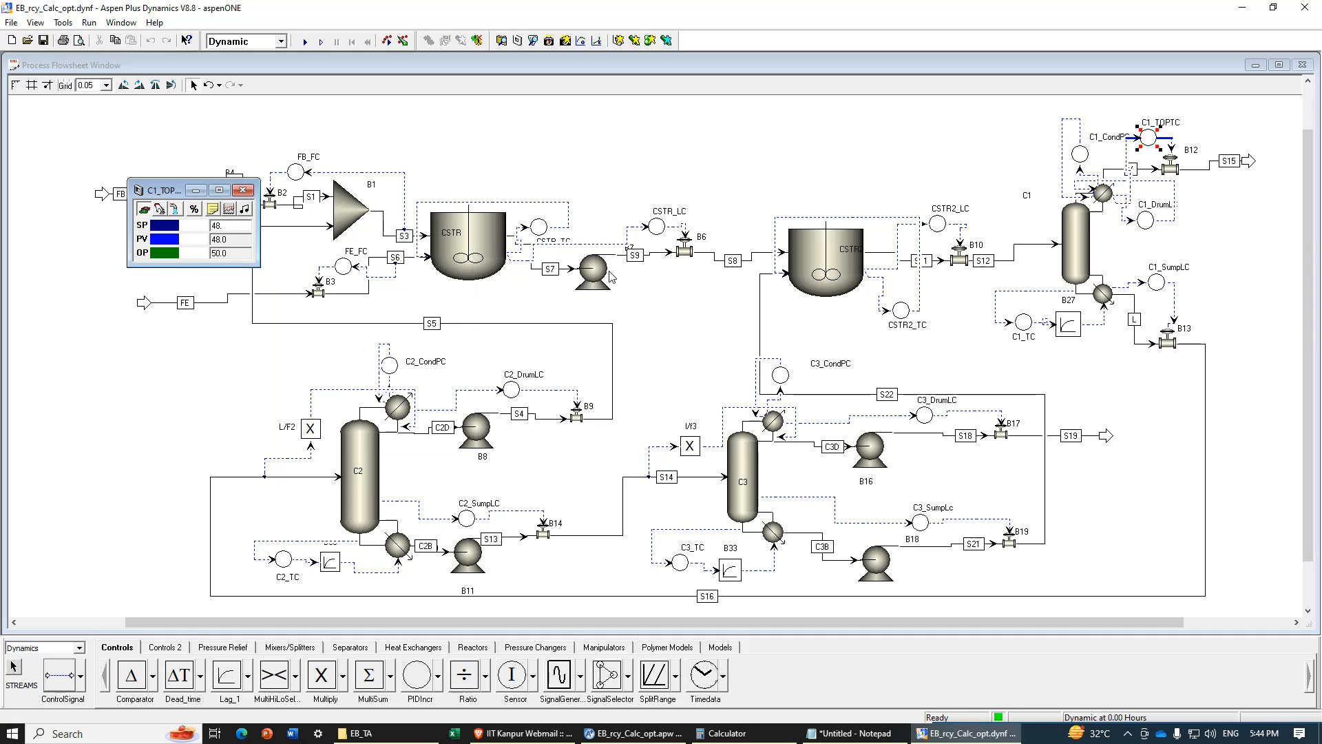
# Step: Configure C1_DrumLC with gain 2 and integral time 1e10 min, initialize its values and move its faceplate aside
pyautogui.doubleClick(1146, 224)
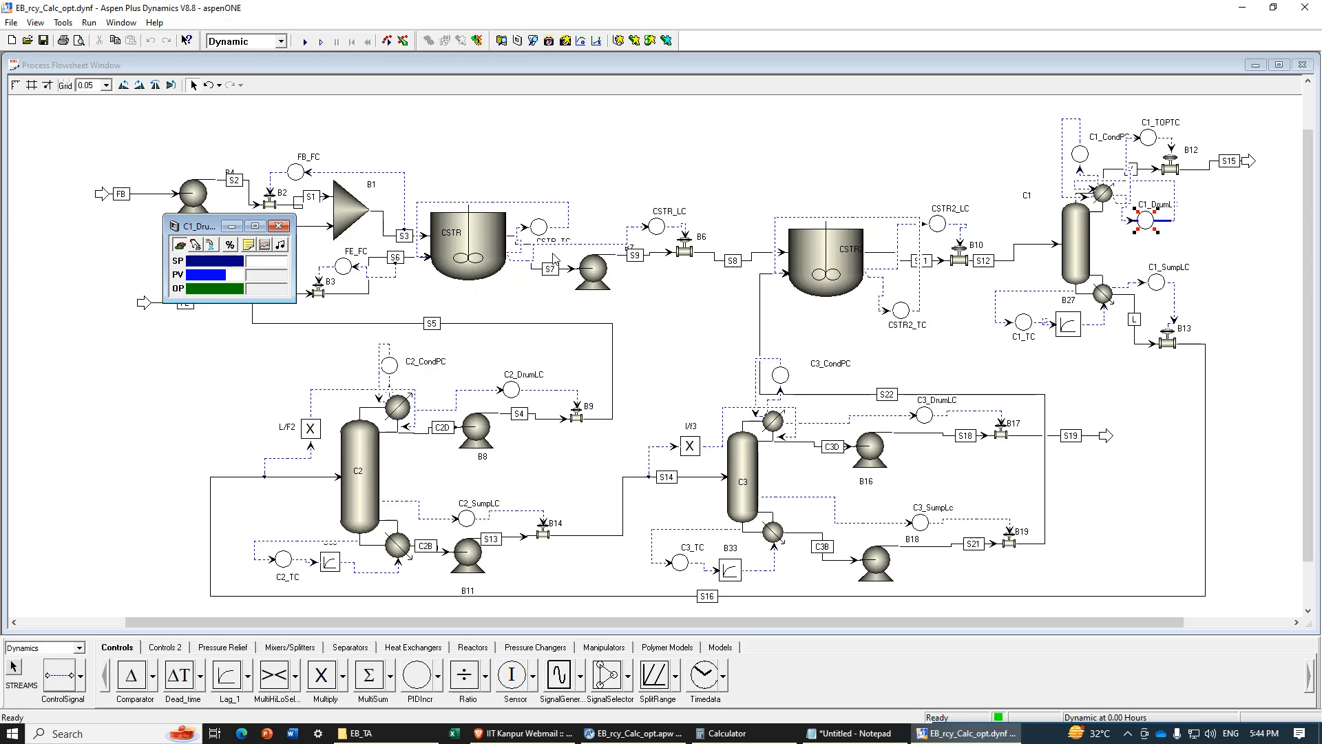
pyautogui.click(253, 249)
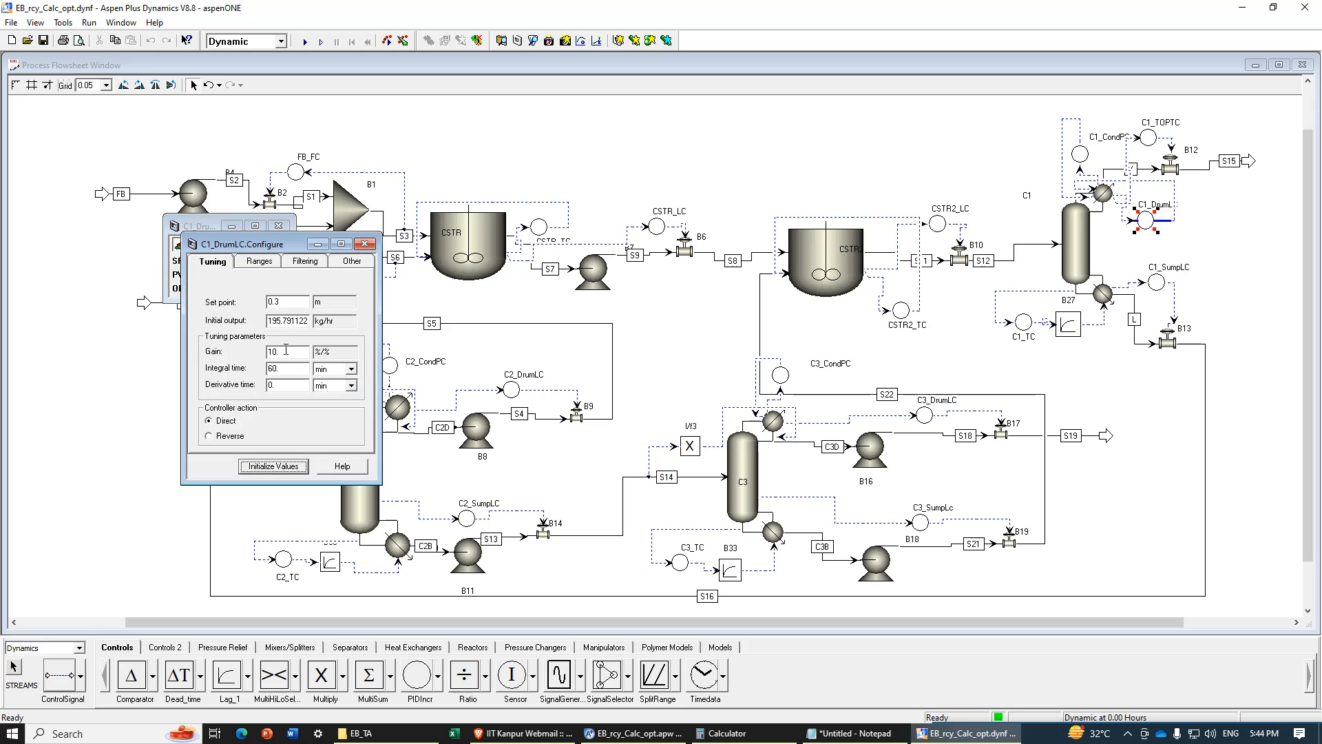
pyautogui.moveTo(286, 349); pyautogui.dragTo(192, 355)
pyautogui.doubleClick(292, 369)
pyautogui.write('1e10')
pyautogui.press('Return')
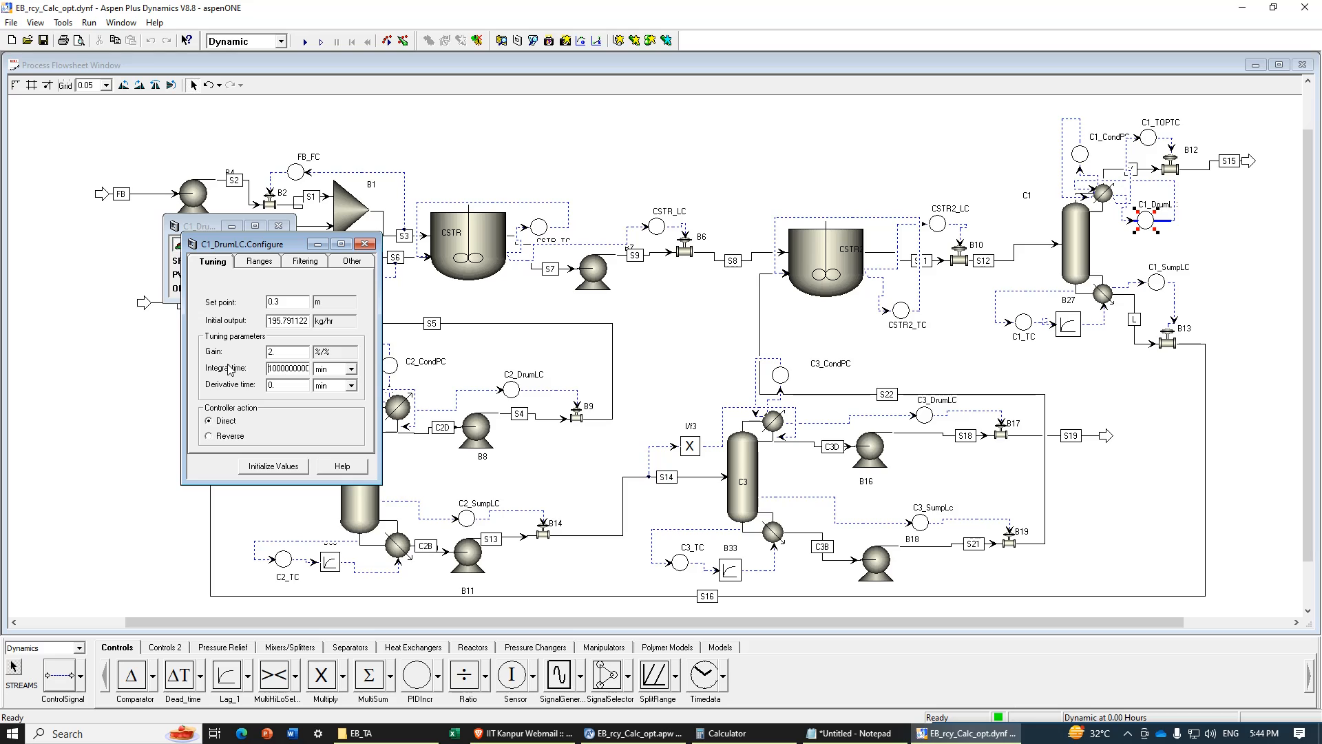
pyautogui.click(302, 466)
pyautogui.click(370, 245)
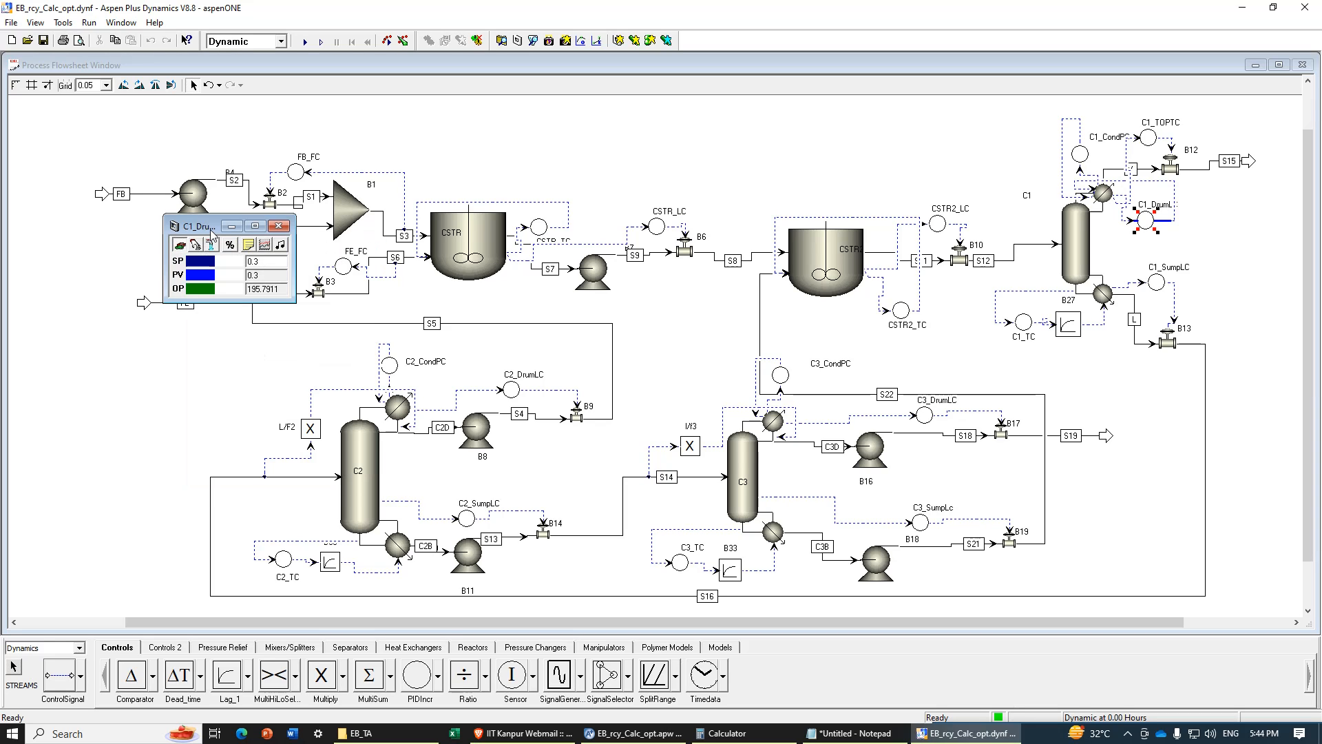
pyautogui.moveTo(210, 232); pyautogui.dragTo(186, 230)
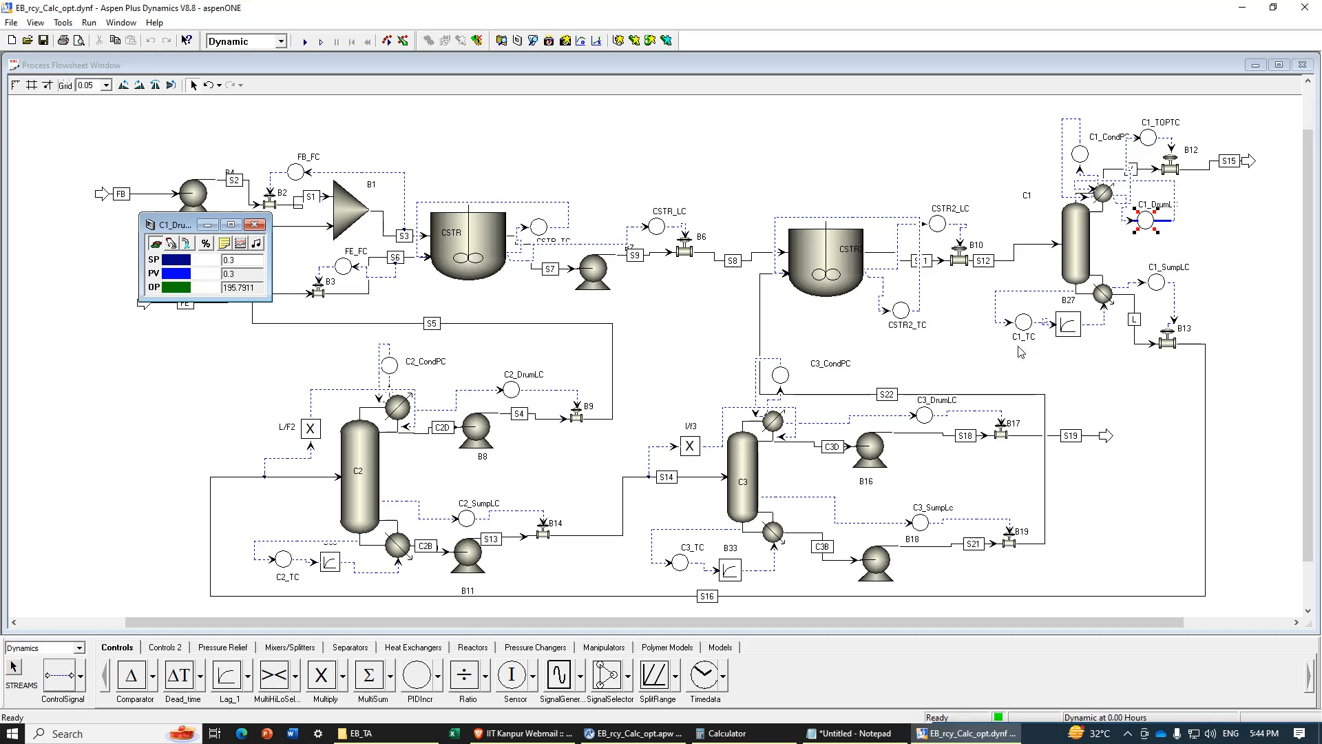
# Step: Configure C1_SumpLC with gain 2 and integral time 1e10 min, initialize its values, close the configuration and move its faceplate aside
pyautogui.doubleClick(1157, 283)
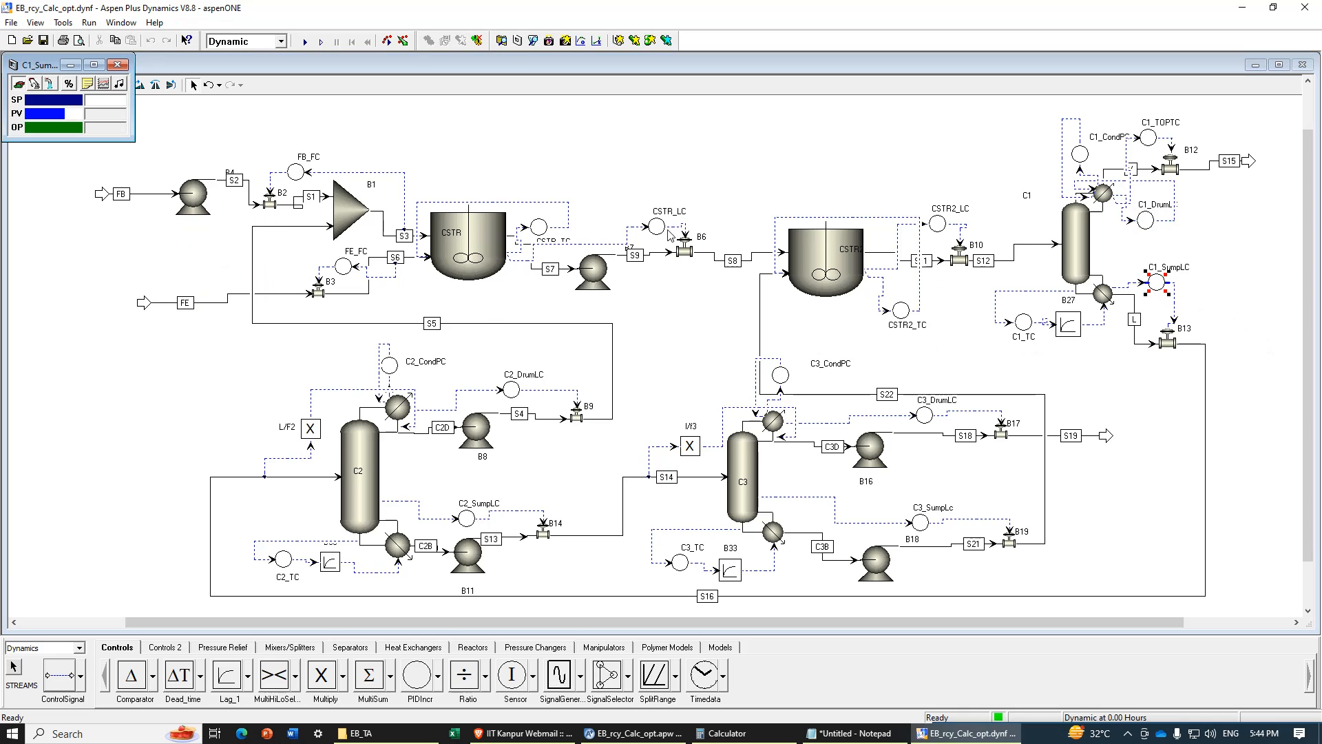
pyautogui.moveTo(43, 66); pyautogui.dragTo(241, 136)
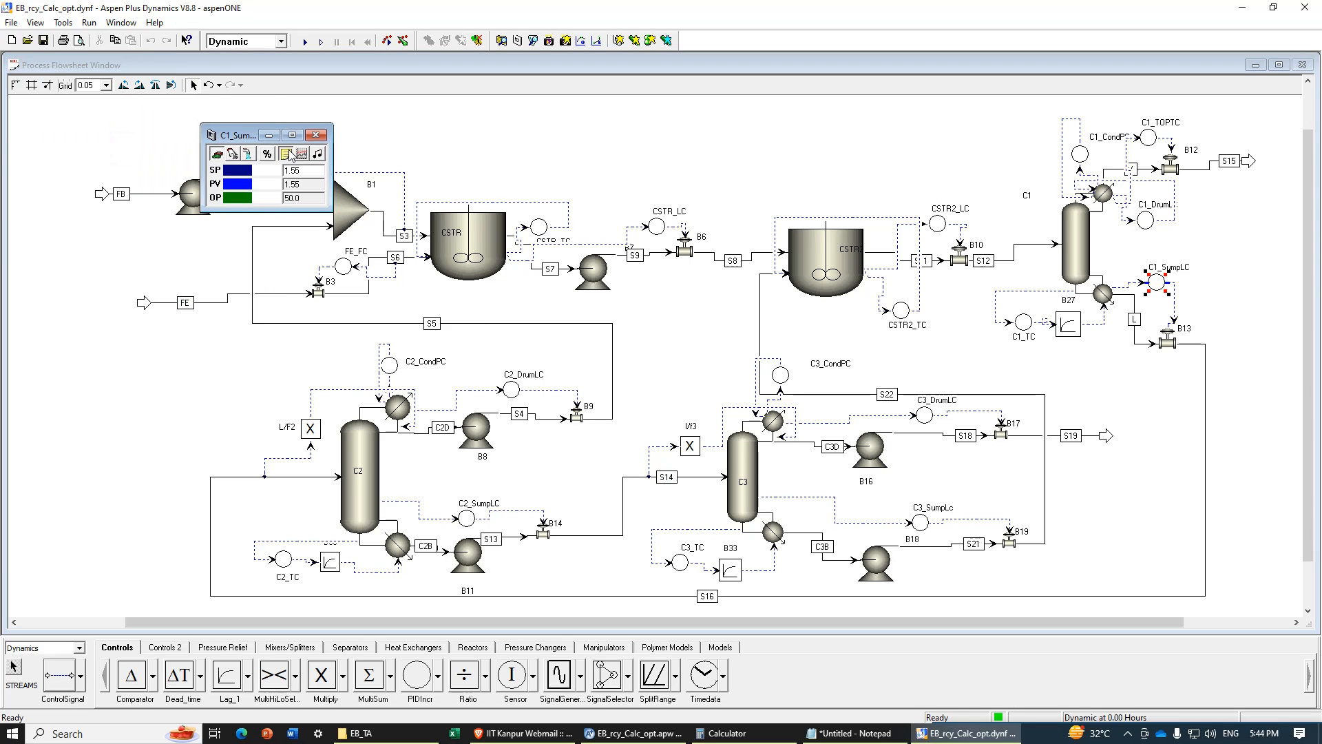
pyautogui.click(286, 155)
pyautogui.moveTo(93, 86); pyautogui.dragTo(417, 162)
pyautogui.doubleClick(433, 265)
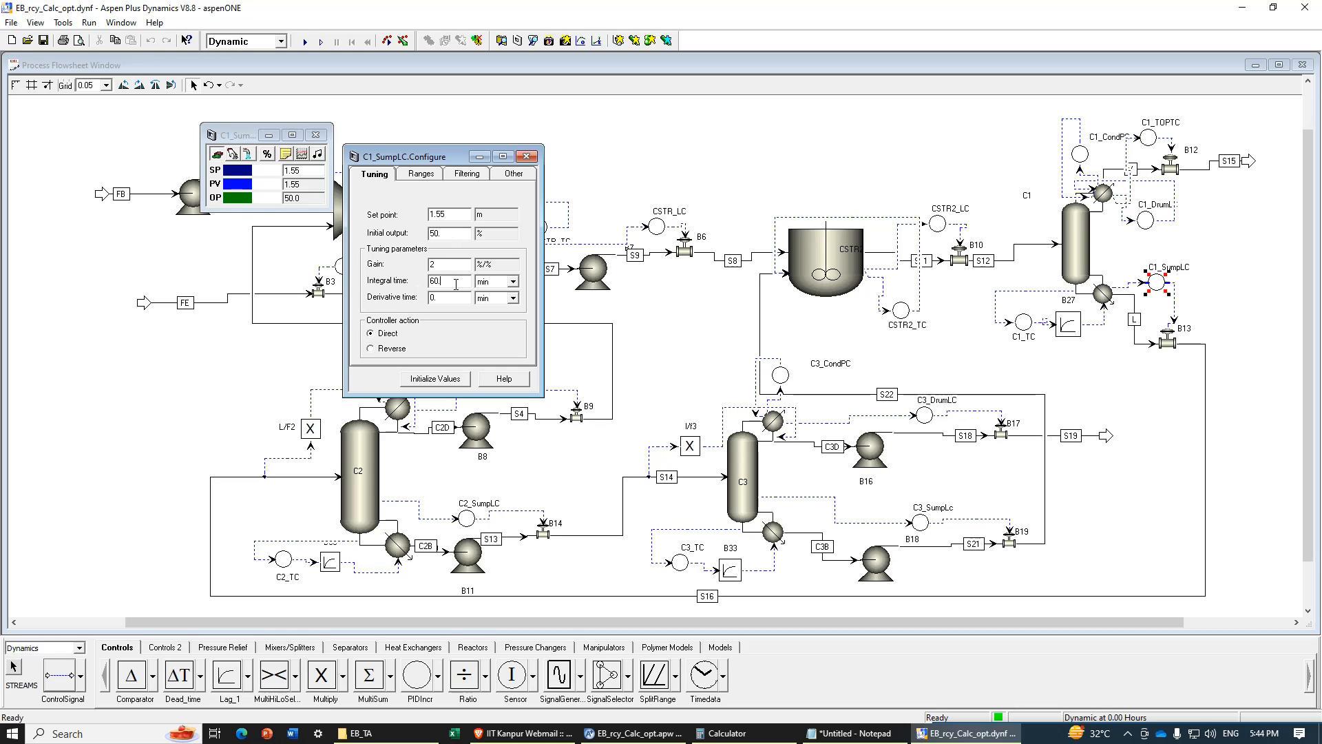
pyautogui.moveTo(456, 283); pyautogui.dragTo(325, 287)
pyautogui.write('1e10')
pyautogui.press('Return')
pyautogui.click(443, 385)
pyautogui.click(526, 156)
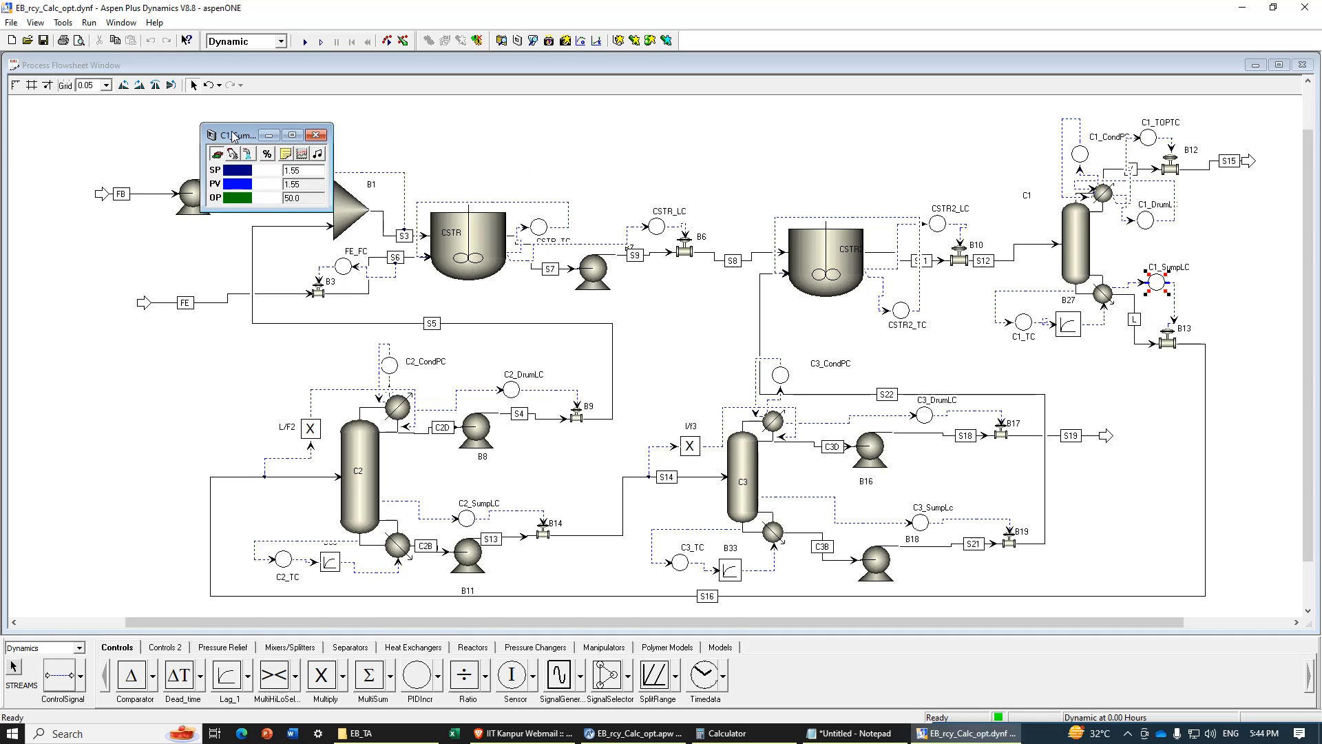
pyautogui.moveTo(234, 134); pyautogui.dragTo(92, 211)
# Step: Configure the C1_TC controller with gain 2, integral time 2 min and reverse action, and initialize its values
pyautogui.doubleClick(1025, 327)
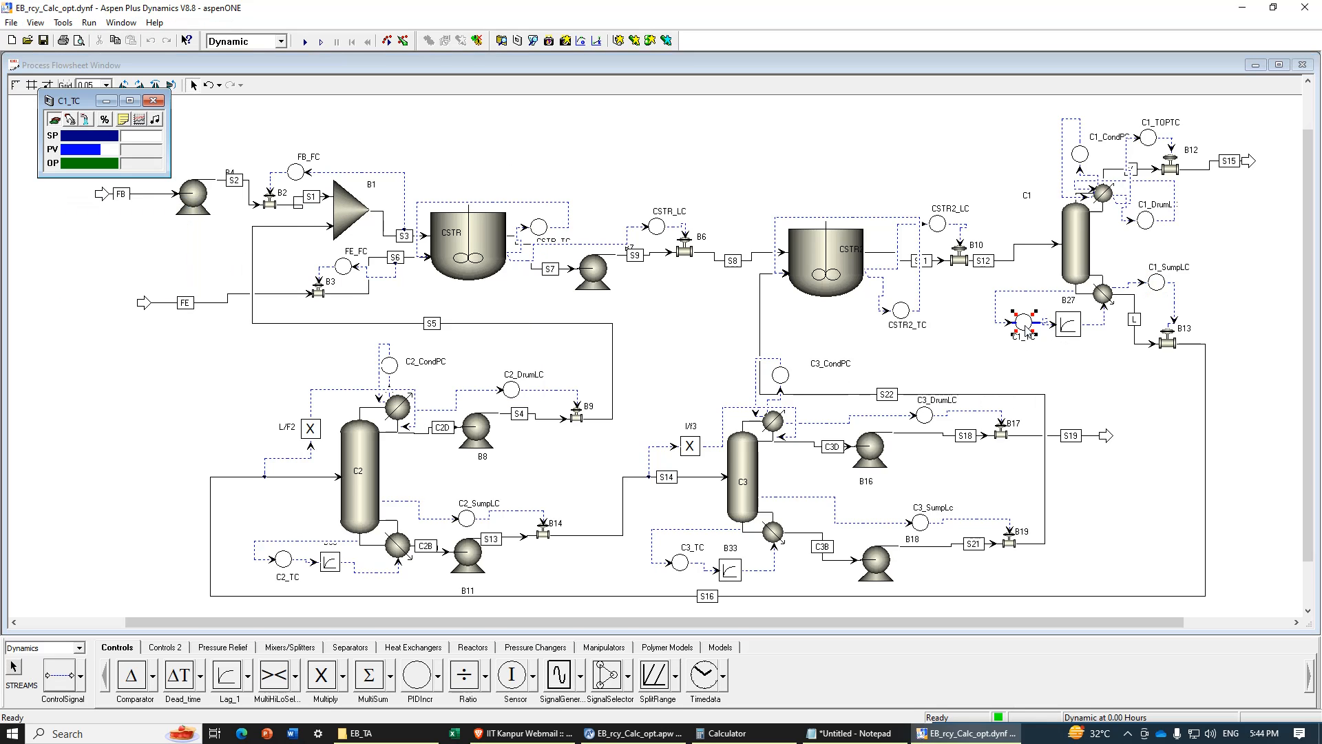
pyautogui.click(124, 120)
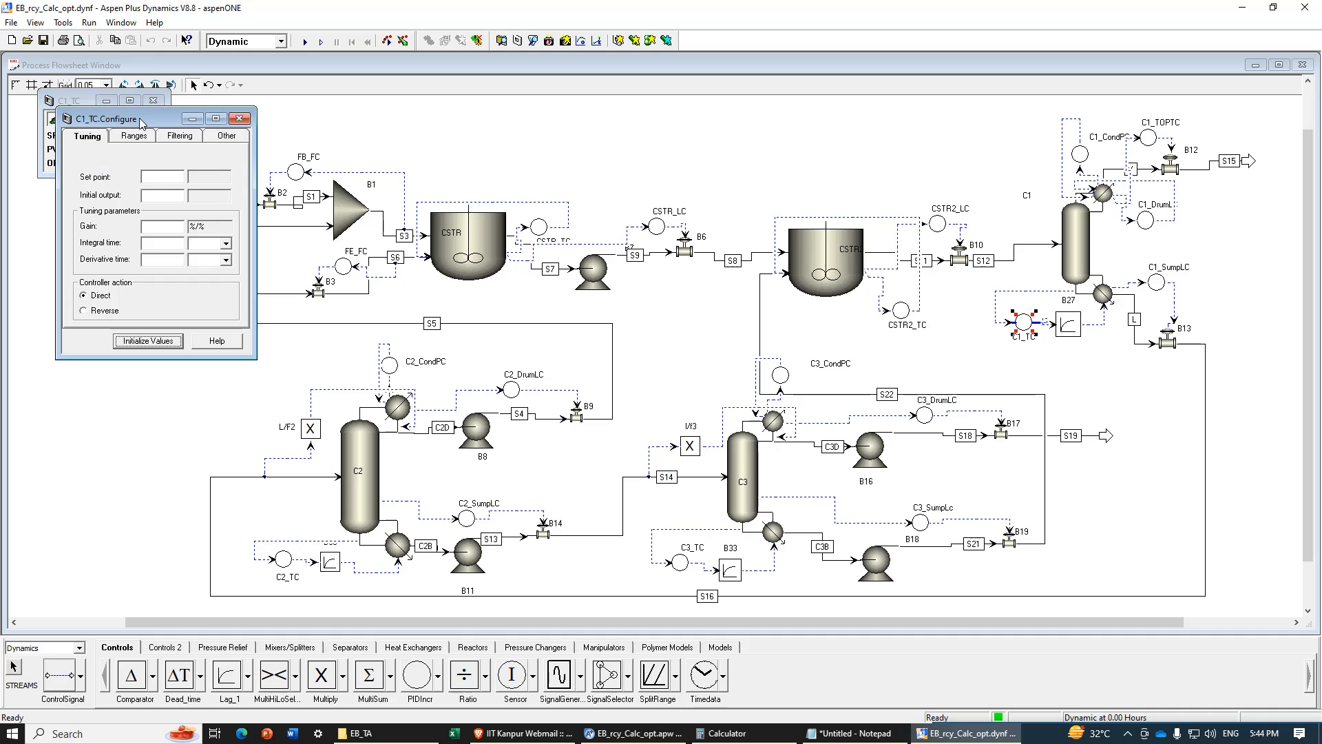
pyautogui.moveTo(140, 117); pyautogui.dragTo(312, 153)
pyautogui.click(341, 260)
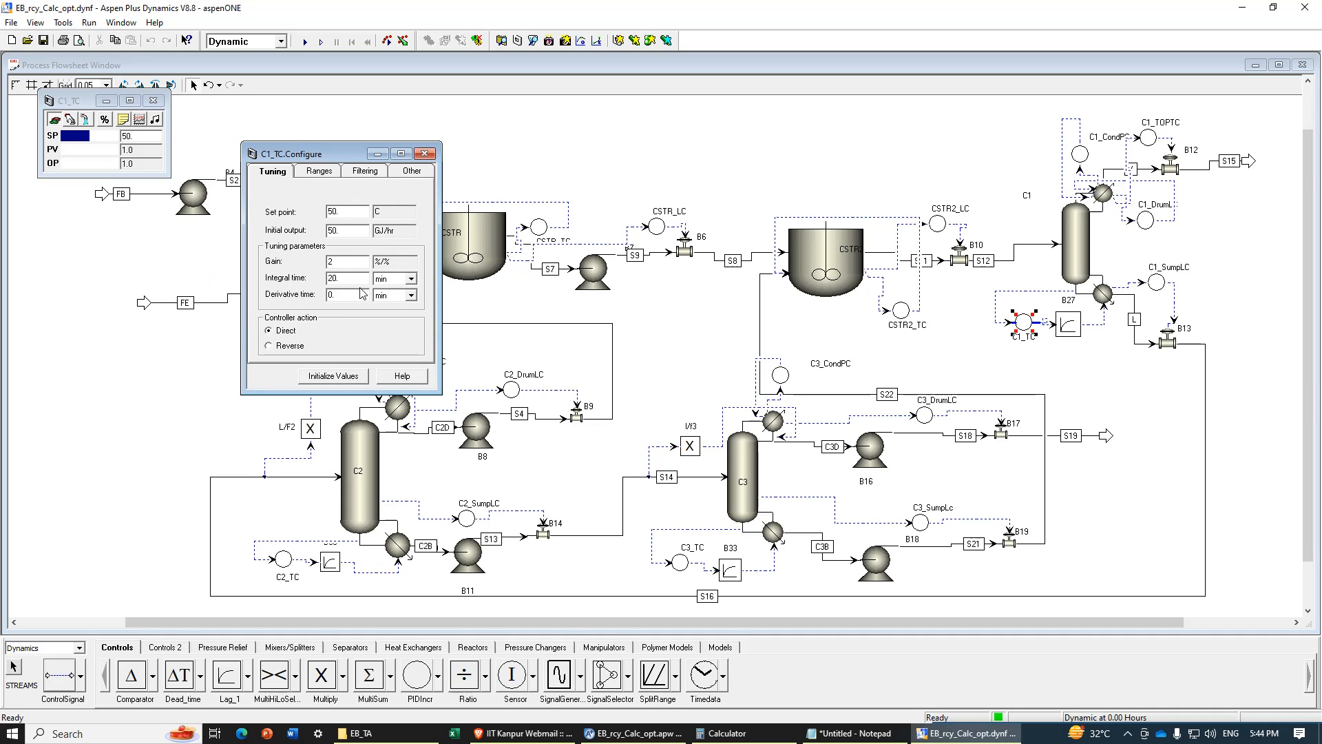
pyautogui.press('Tab')
pyautogui.click(288, 348)
pyautogui.click(336, 376)
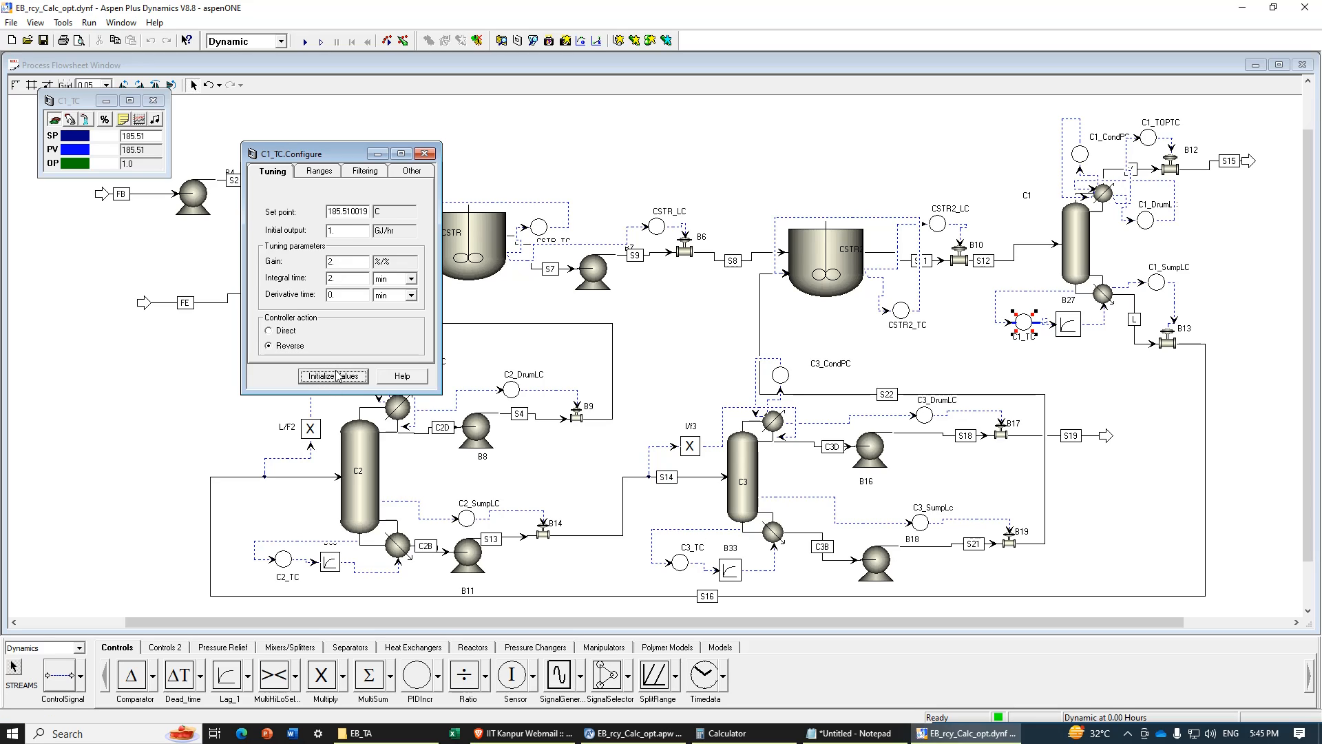
pyautogui.moveTo(314, 156); pyautogui.dragTo(391, 180)
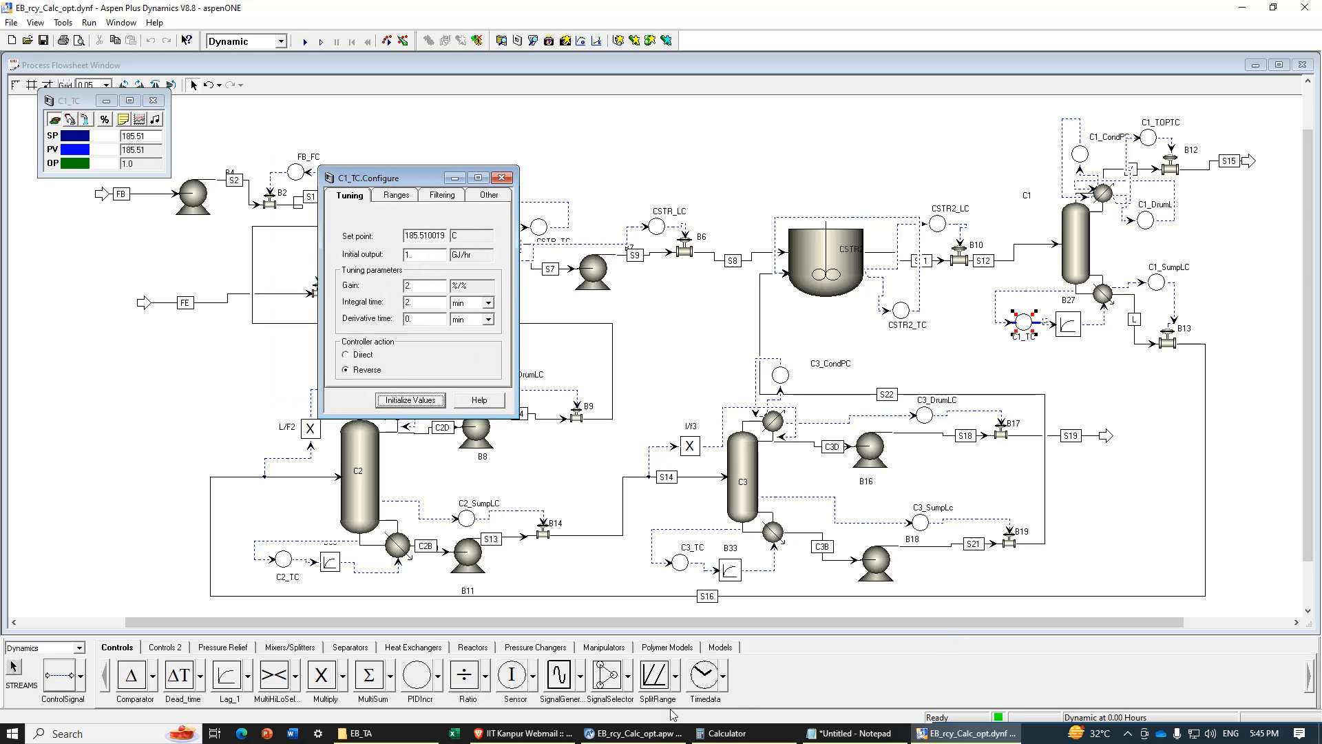
# Step: Switch to the Aspen Plus file EB_rcy_Calc_opt.apw and display column C1's reboiler heat duty in GJ/hr in its results
pyautogui.click(634, 733)
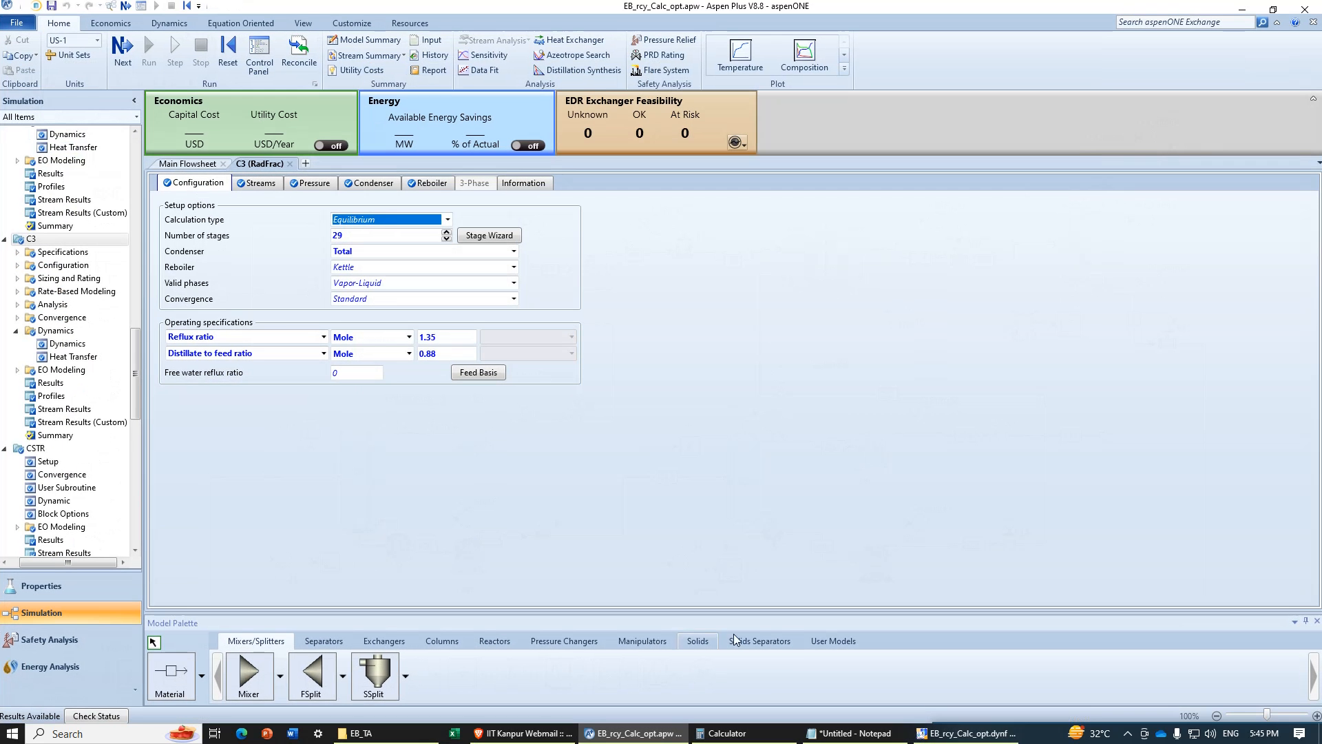
pyautogui.click(182, 166)
pyautogui.scroll(9, 74, 297)
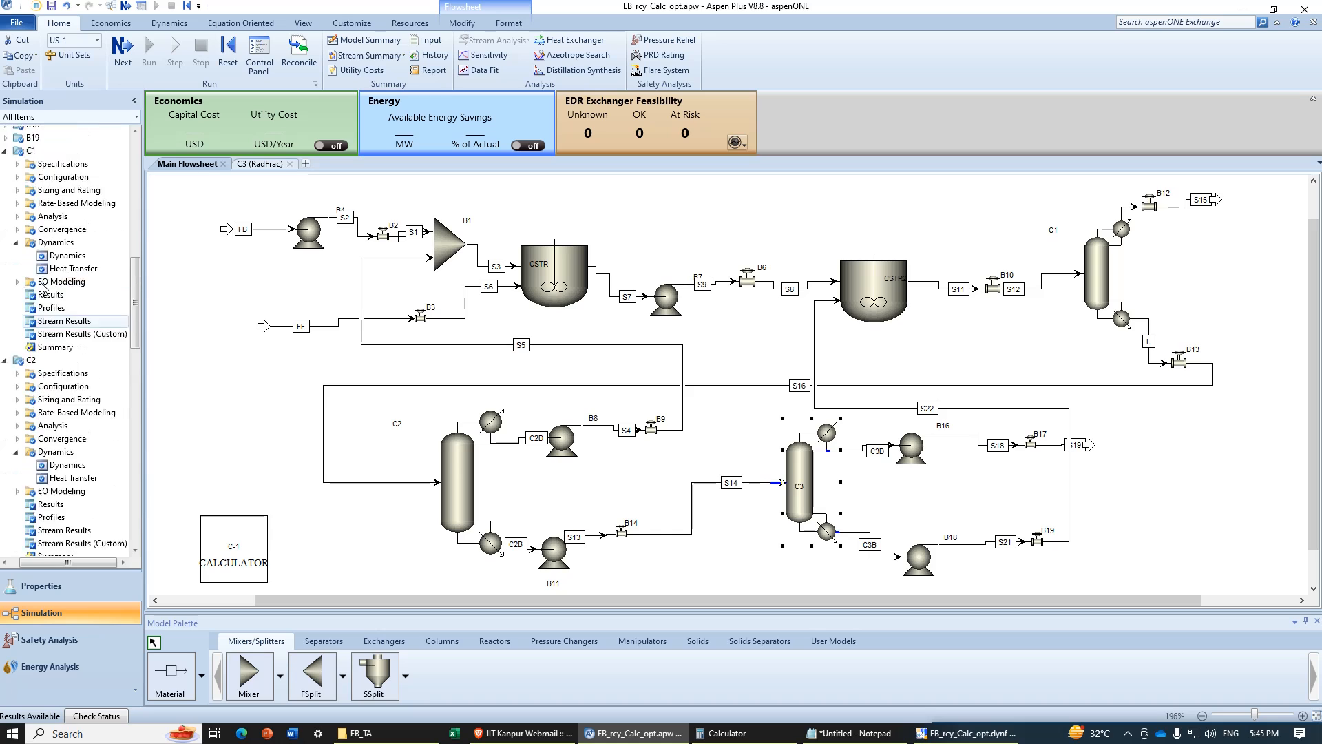
pyautogui.doubleClick(67, 332)
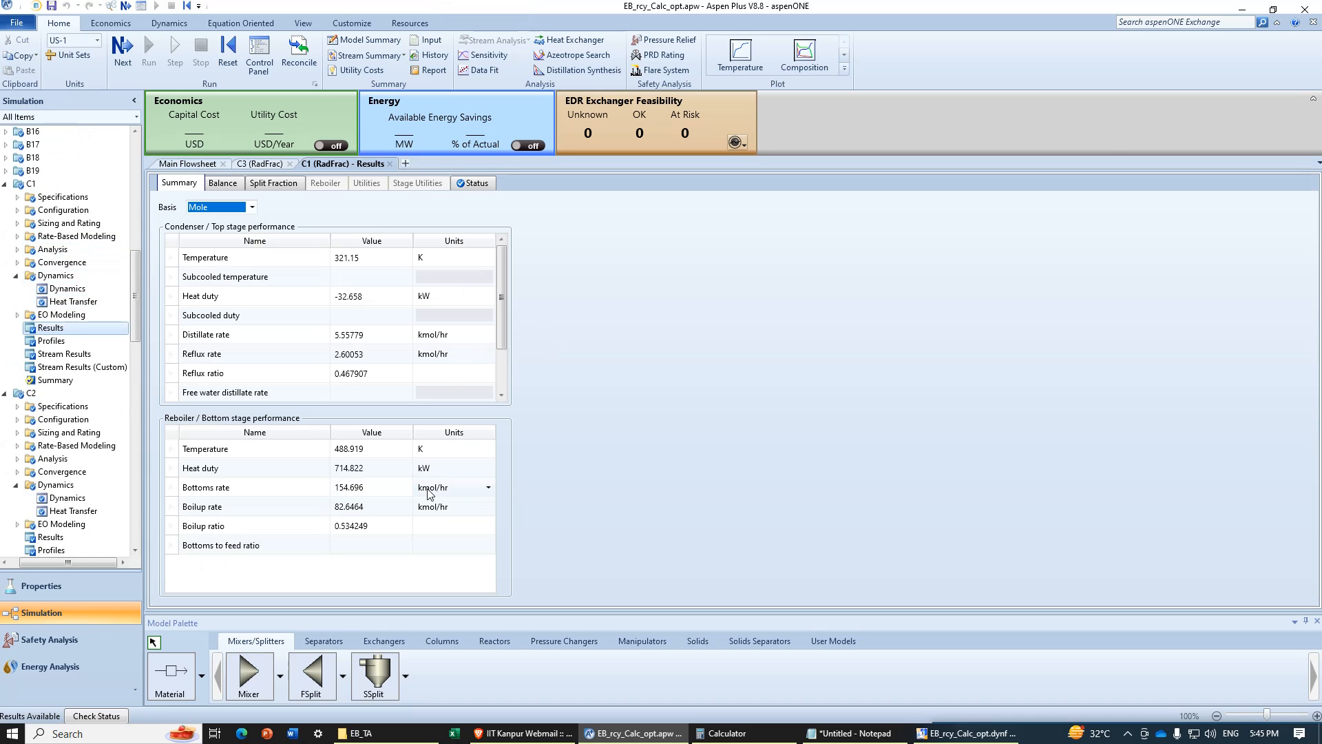
pyautogui.click(484, 470)
pyautogui.click(485, 469)
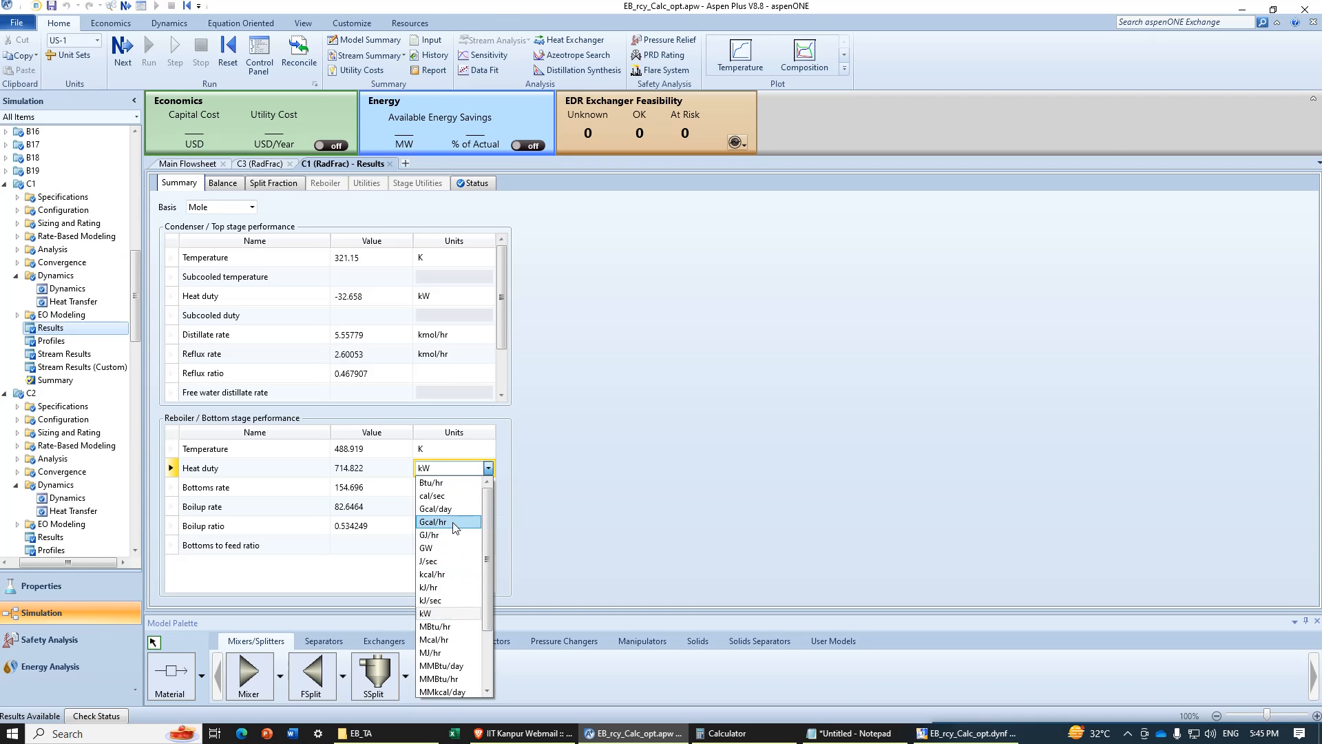
pyautogui.click(451, 538)
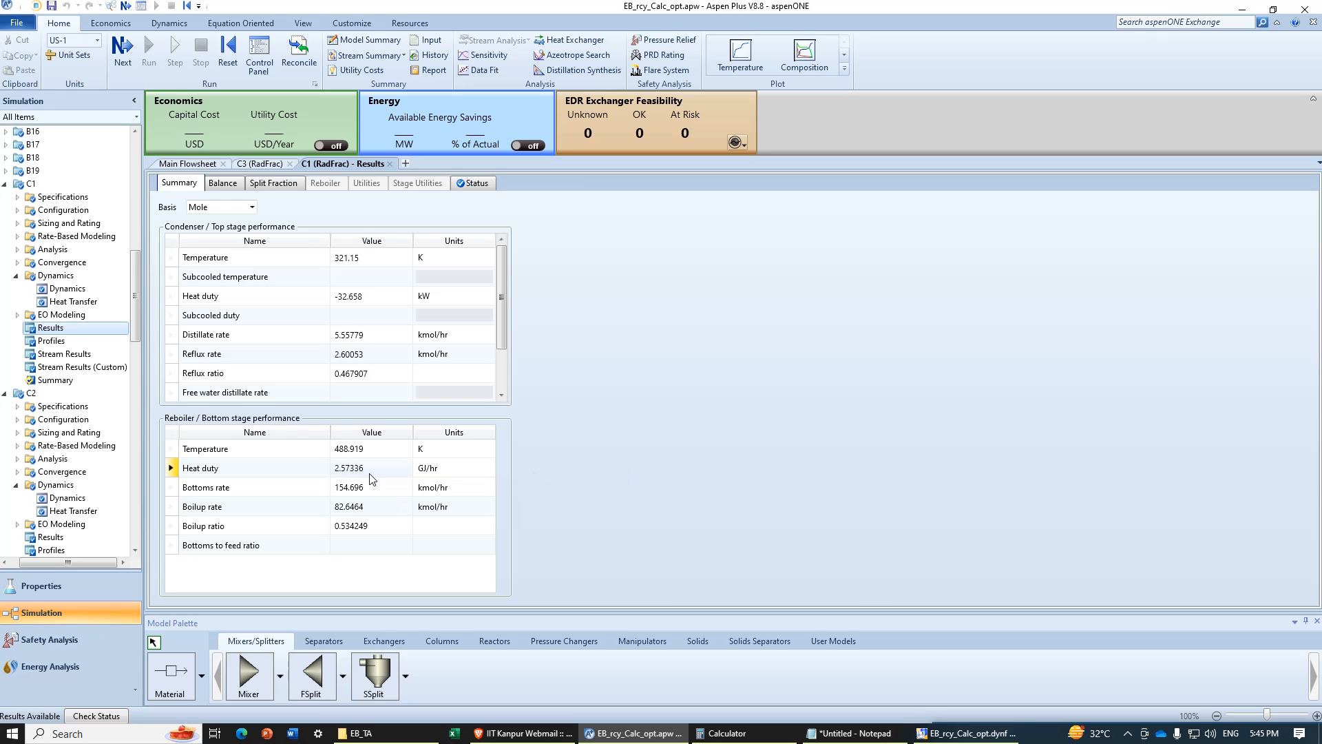
# Step: Return to Aspen Plus Dynamics and set the initial output of C1_TC to 2.57336 GJ/hr
pyautogui.click(967, 734)
pyautogui.click(414, 253)
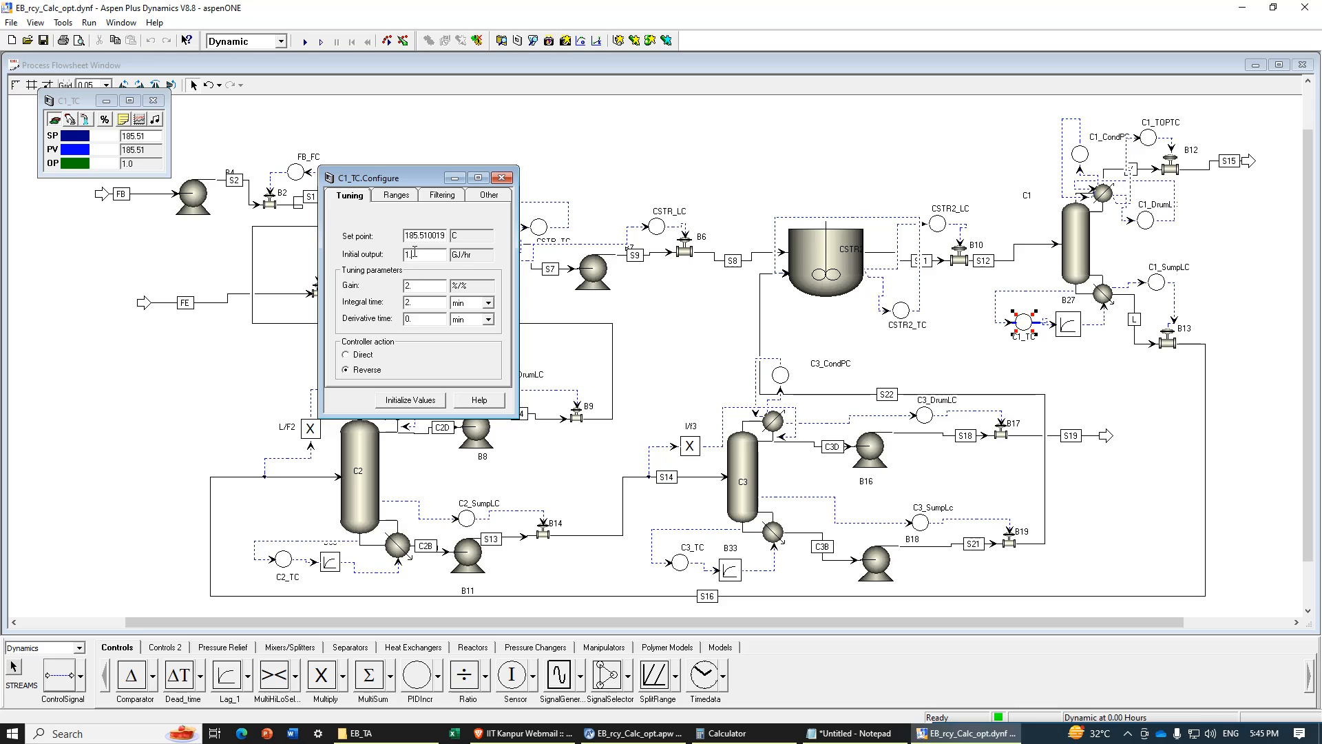
pyautogui.write('2.57336')
pyautogui.press('Return')
# Step: Set the output range maximum of C1_TC to 5.15 GJ/hr and close its configuration
pyautogui.click(396, 195)
pyautogui.doubleClick(407, 345)
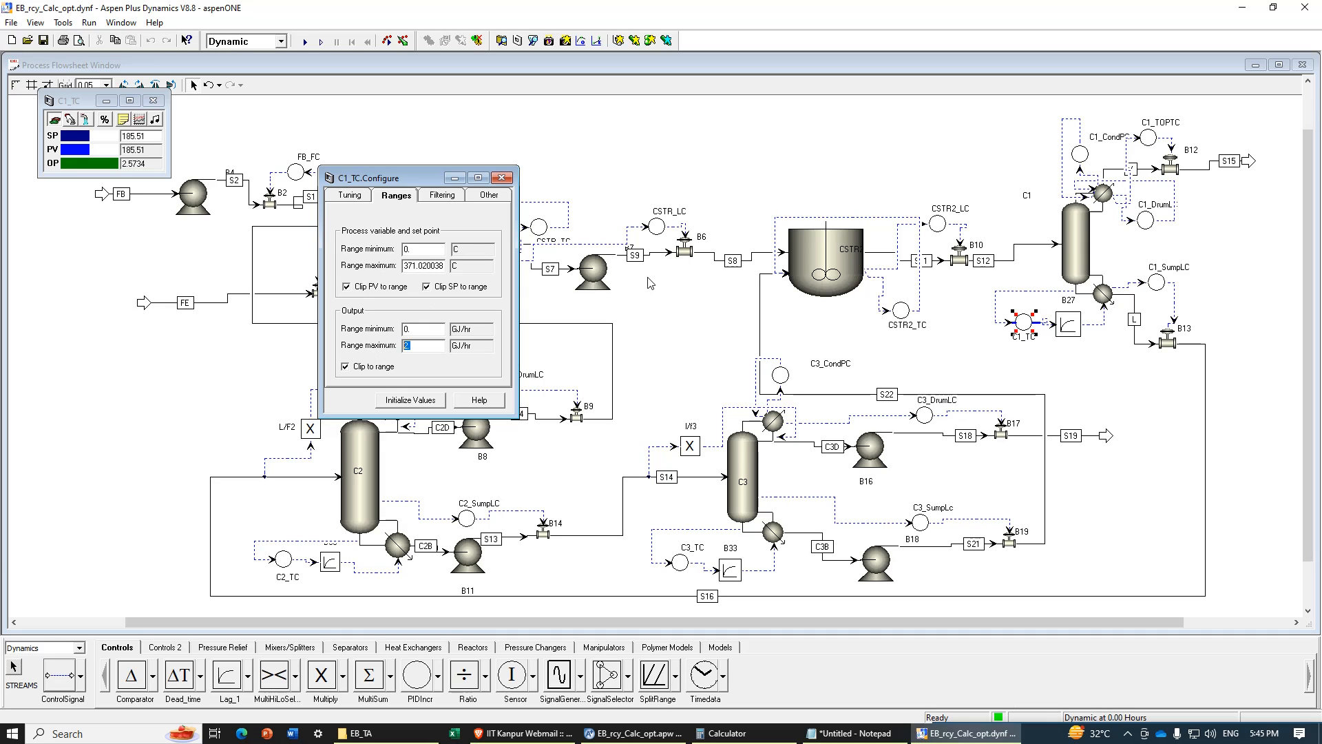
pyautogui.write('5.15')
pyautogui.click(502, 179)
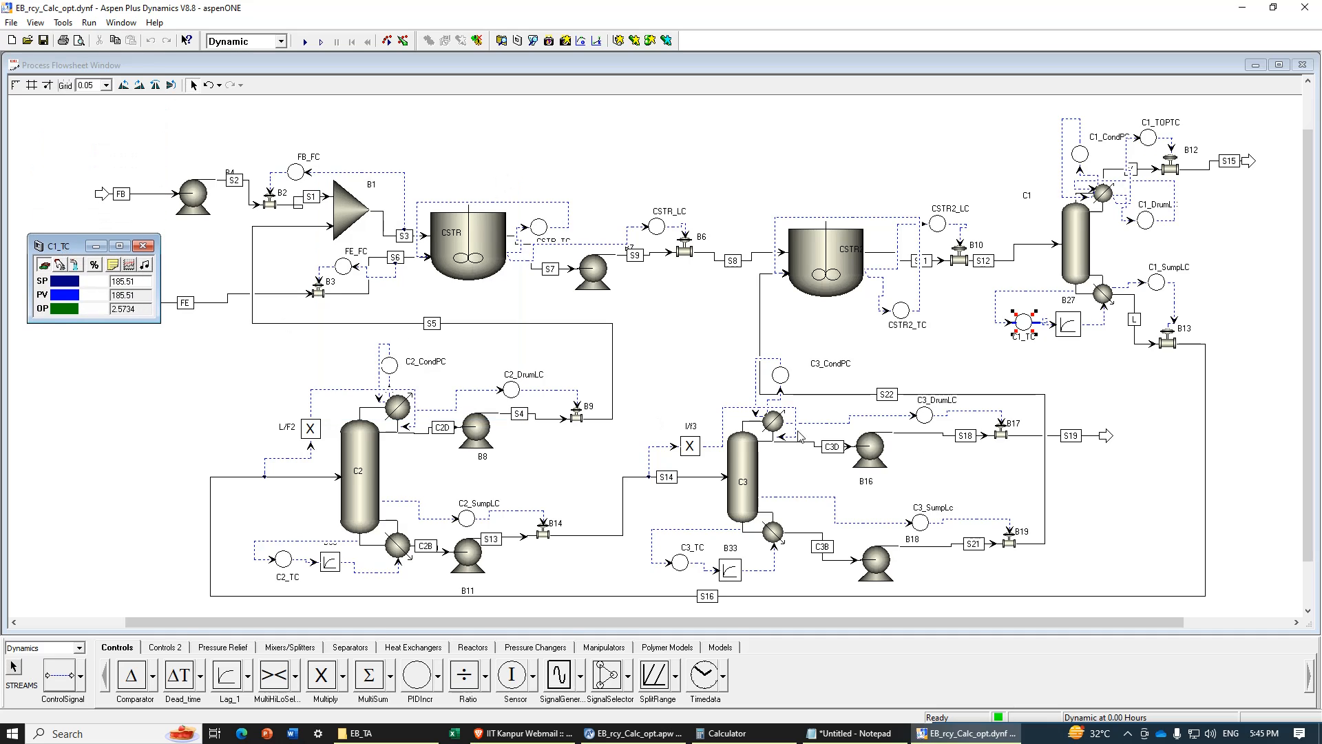
# Step: Check the tuning of the C2_CondPC controller and close its configuration
pyautogui.doubleClick(390, 373)
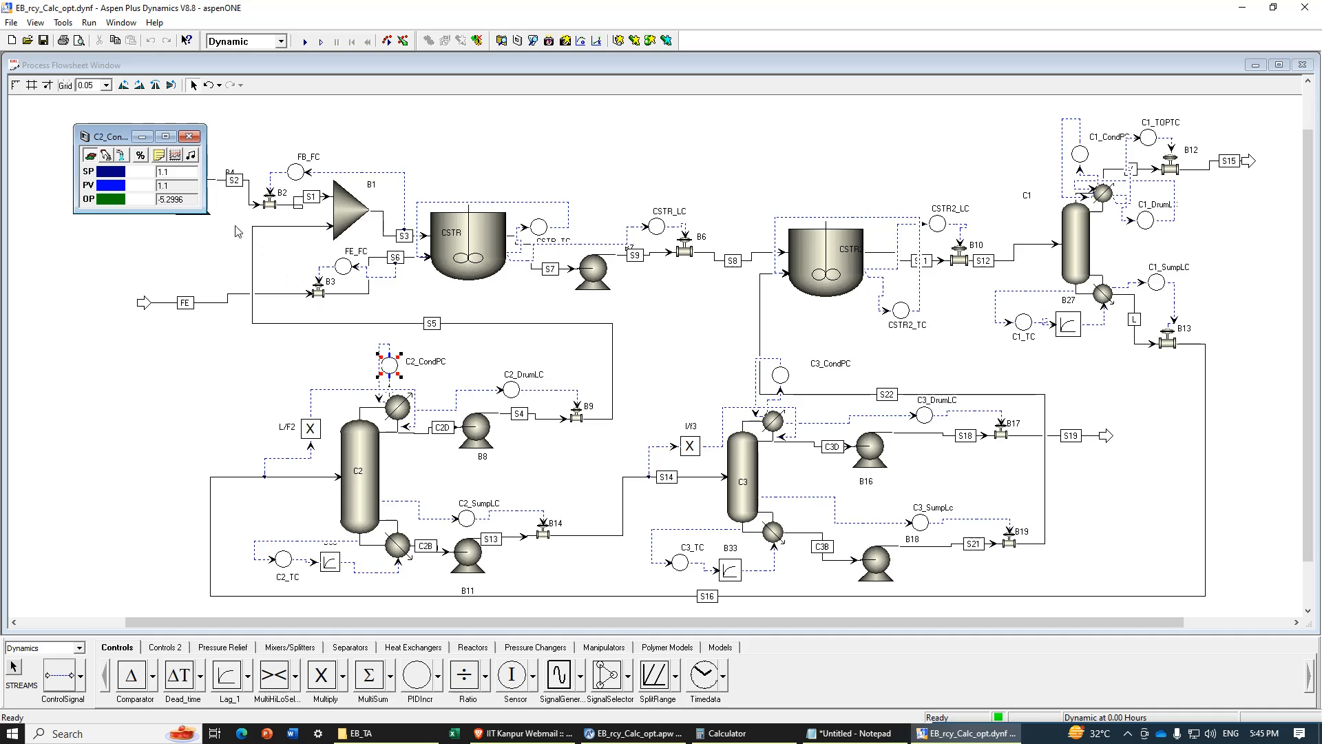
pyautogui.click(157, 158)
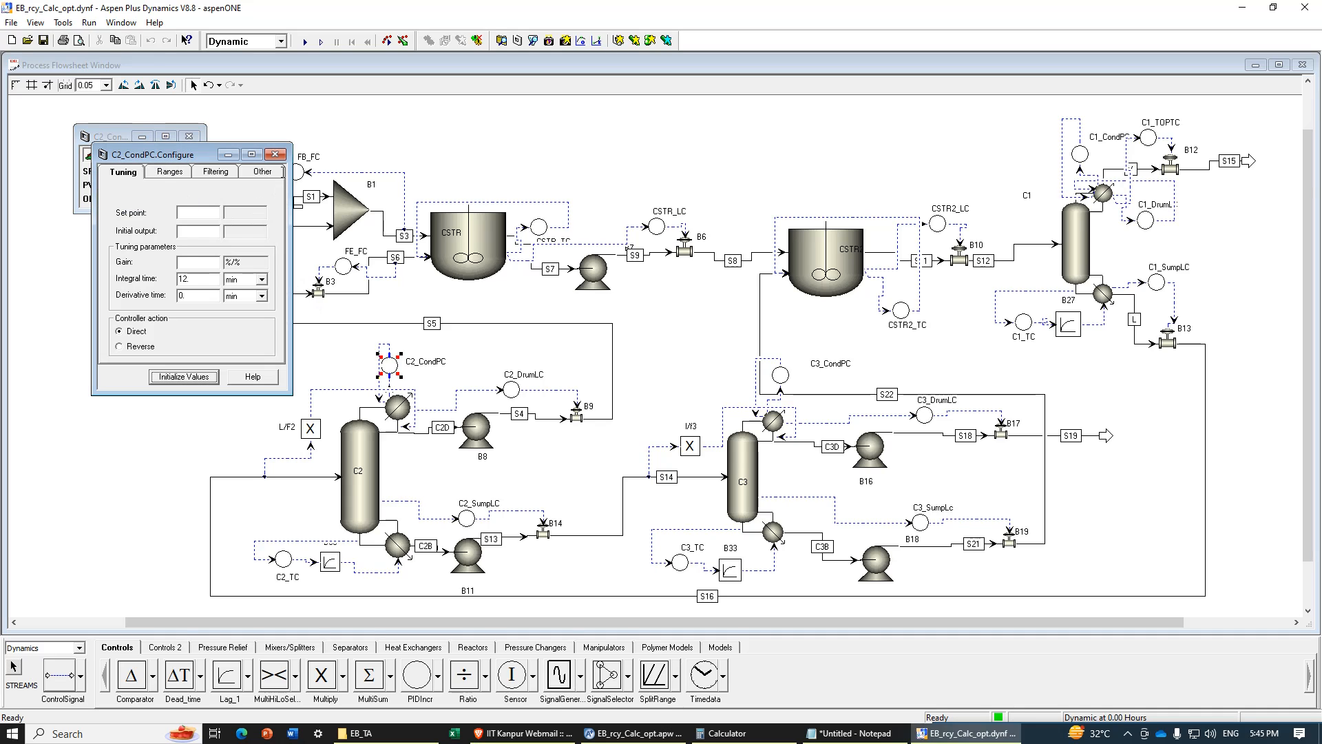
pyautogui.click(276, 155)
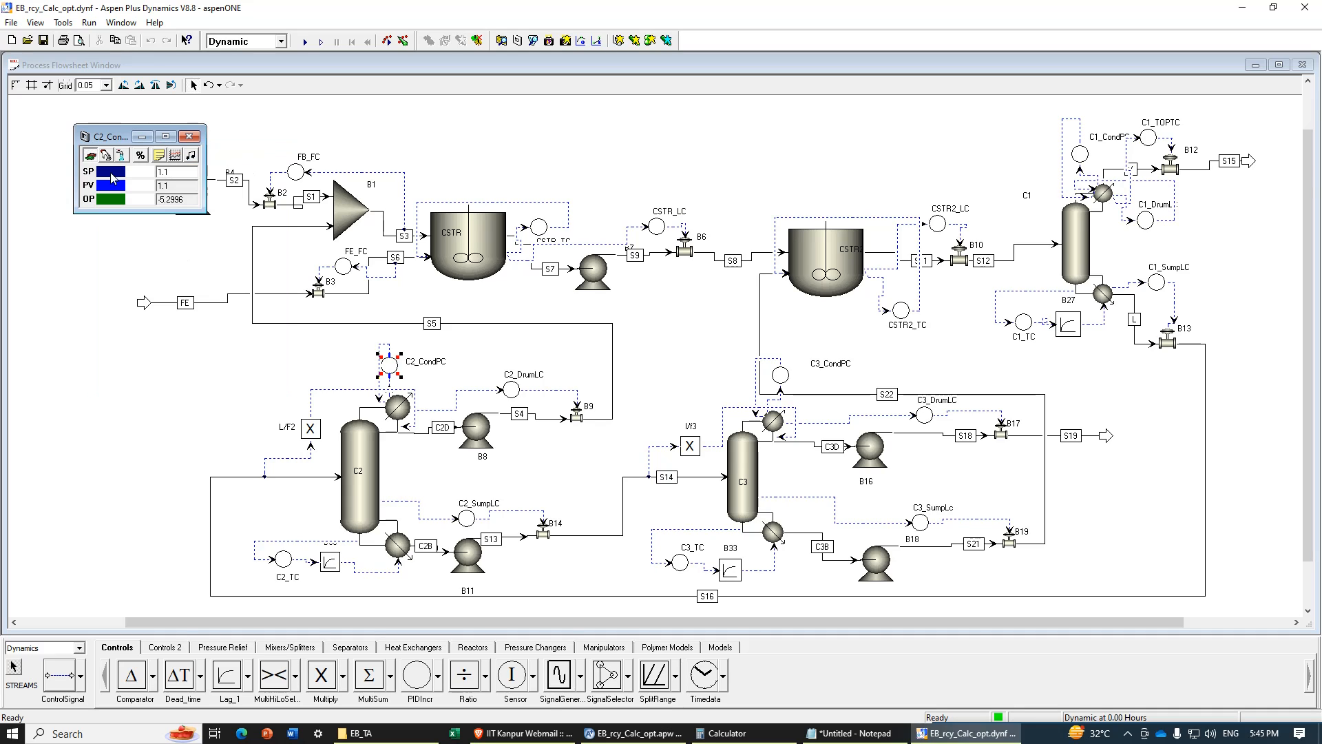
# Step: Configure C2_DrumLC with gain 2 and integral time 1e10 min, initialize its values and close the configuration
pyautogui.doubleClick(512, 390)
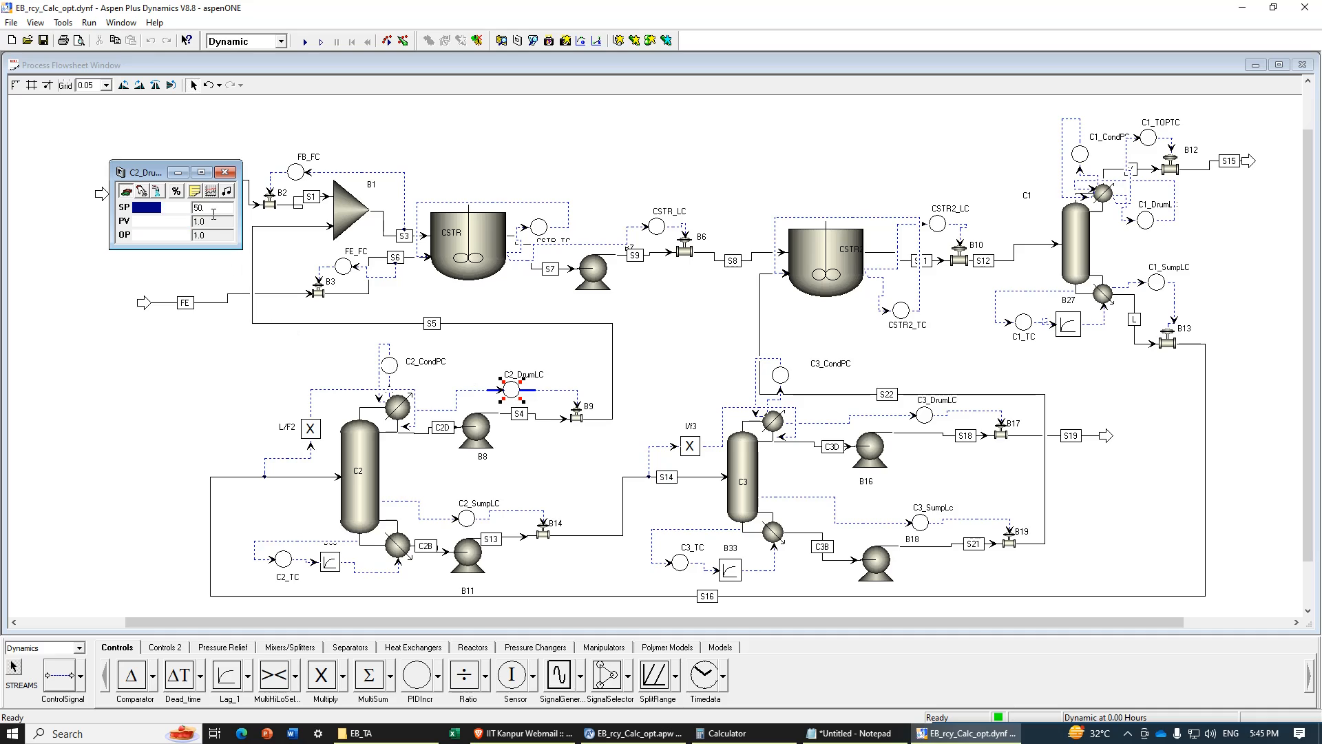
pyautogui.click(195, 192)
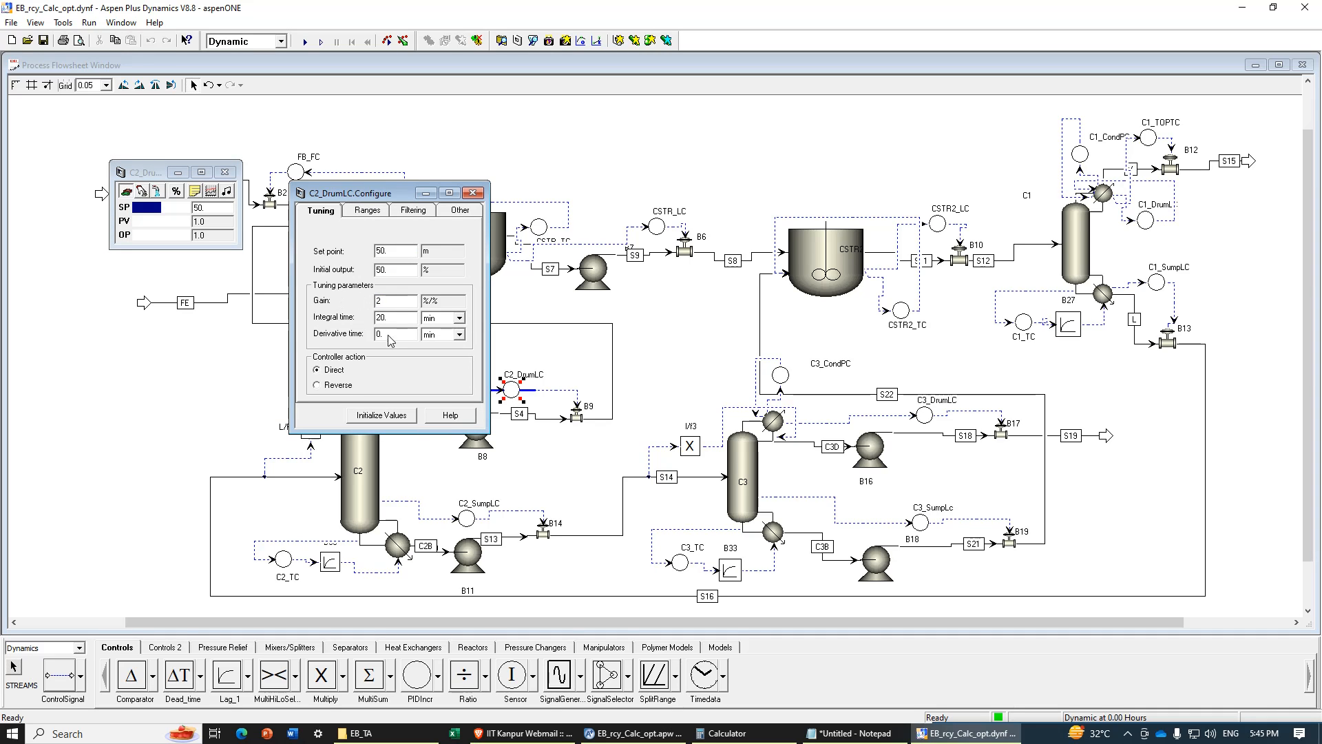
pyautogui.press('Tab')
pyautogui.write('1')
pyautogui.click(392, 415)
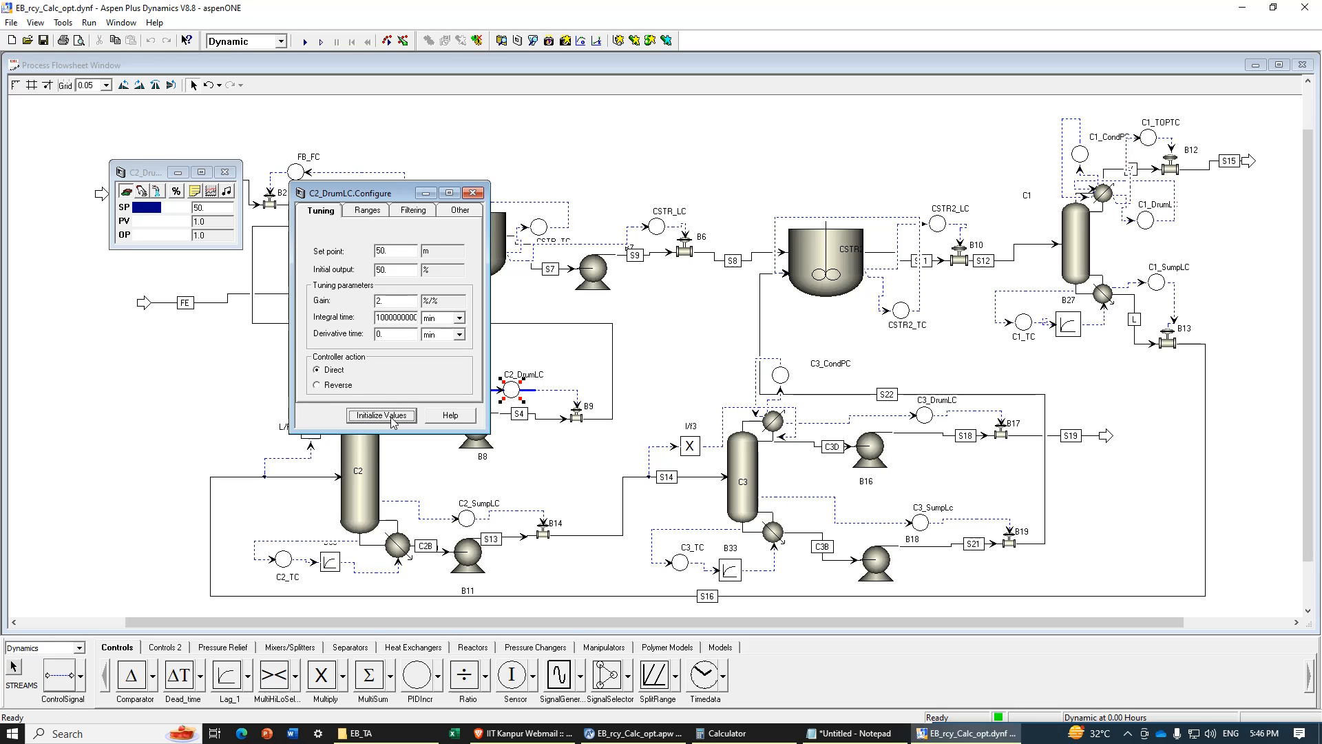
pyautogui.click(473, 192)
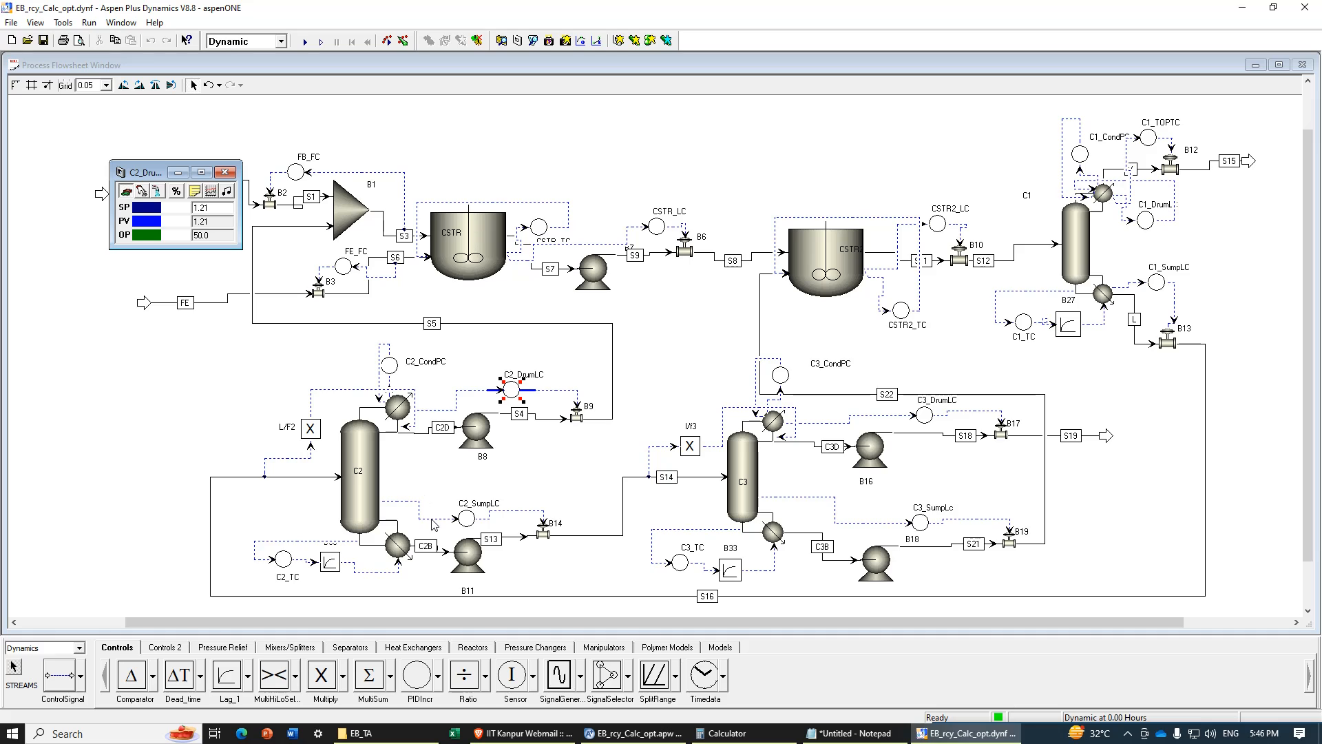
# Step: Configure C2_SumpLC with gain 2 and integral time 1e10 min, initialize its values and close the configuration
pyautogui.doubleClick(467, 519)
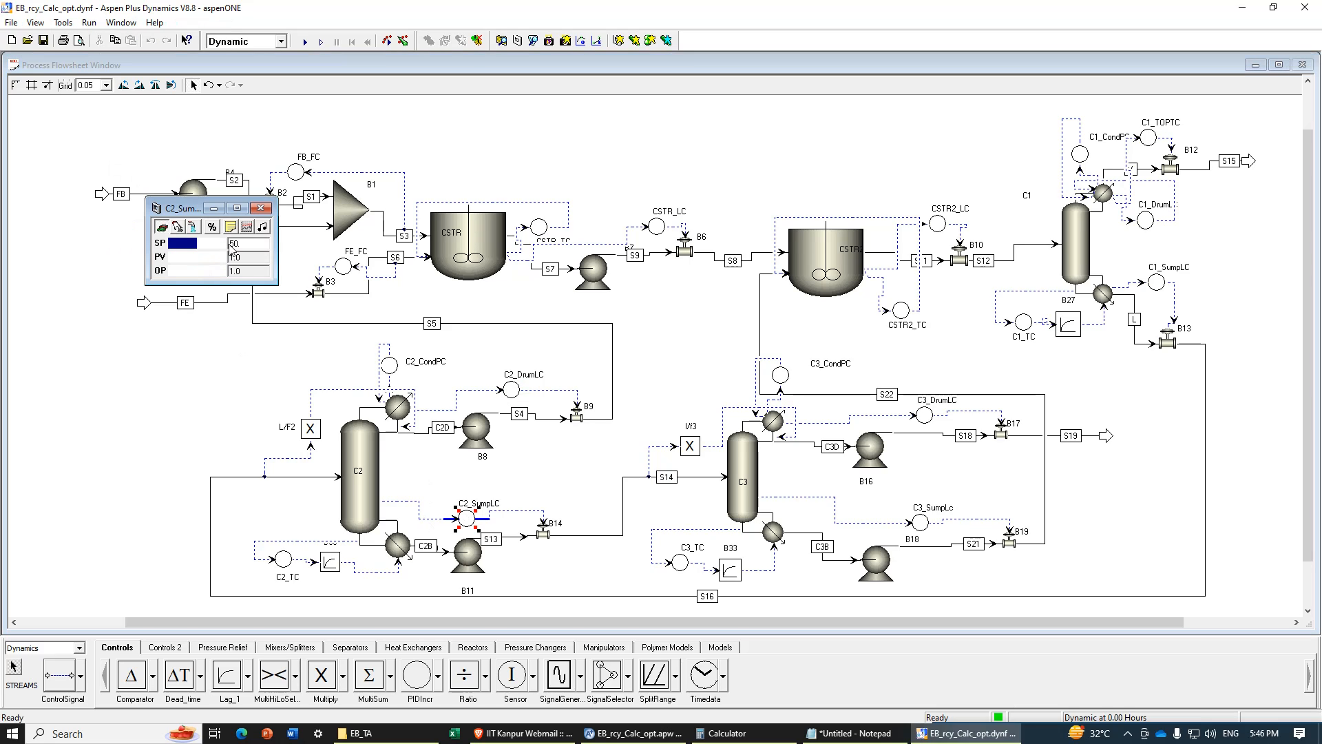
pyautogui.click(231, 227)
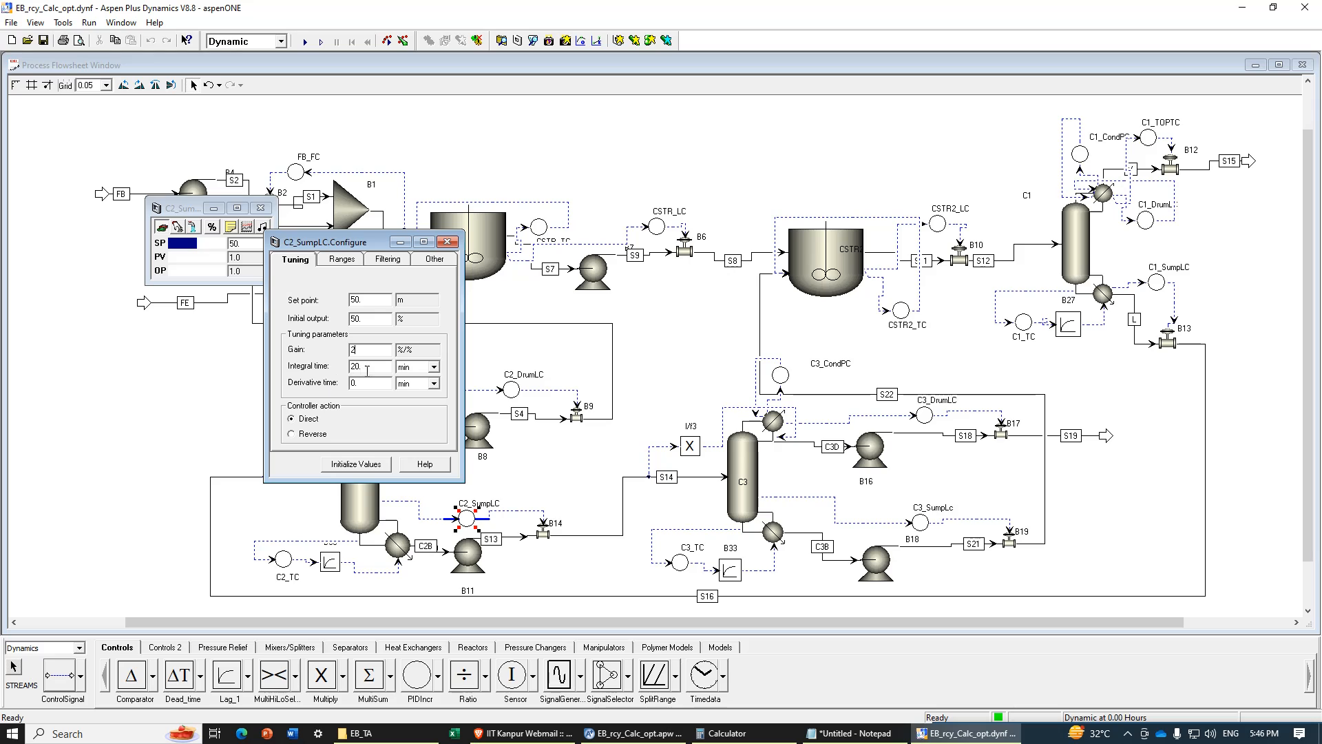
pyautogui.press('Tab')
pyautogui.write('1e10')
pyautogui.click(334, 466)
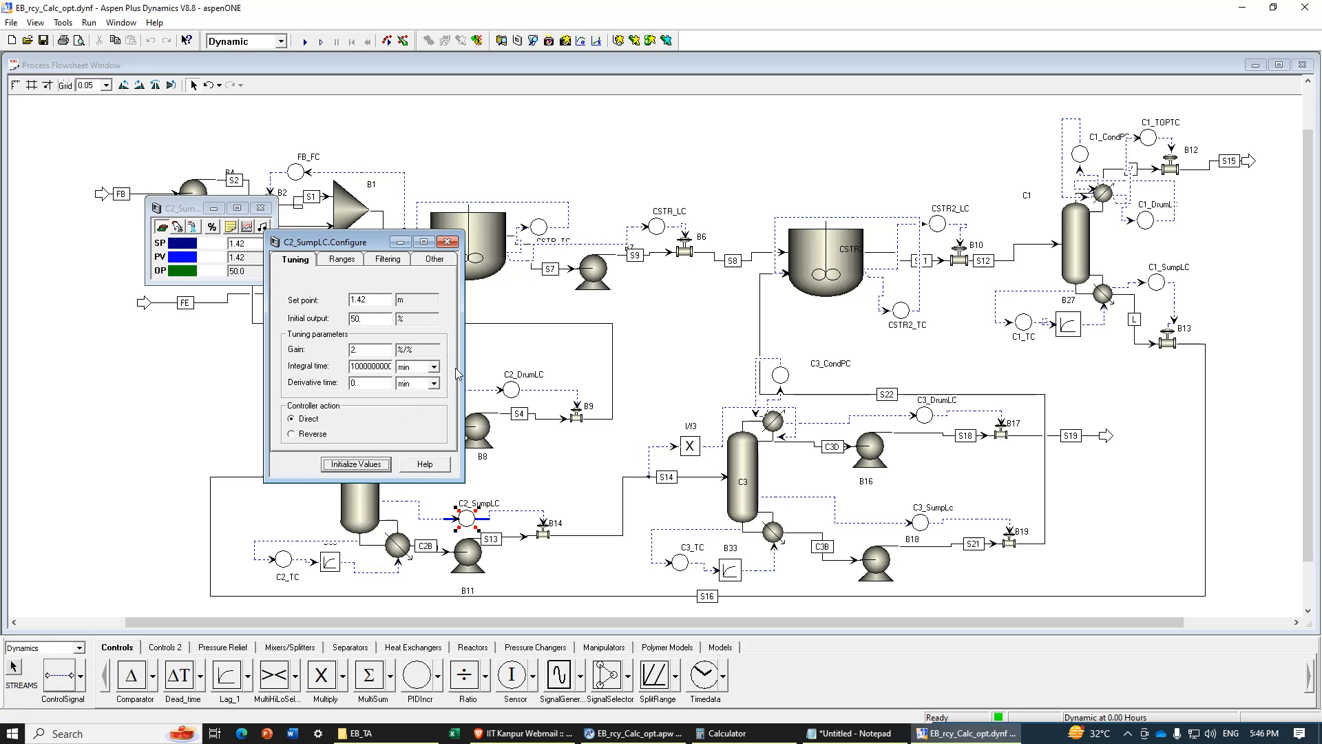
pyautogui.click(447, 242)
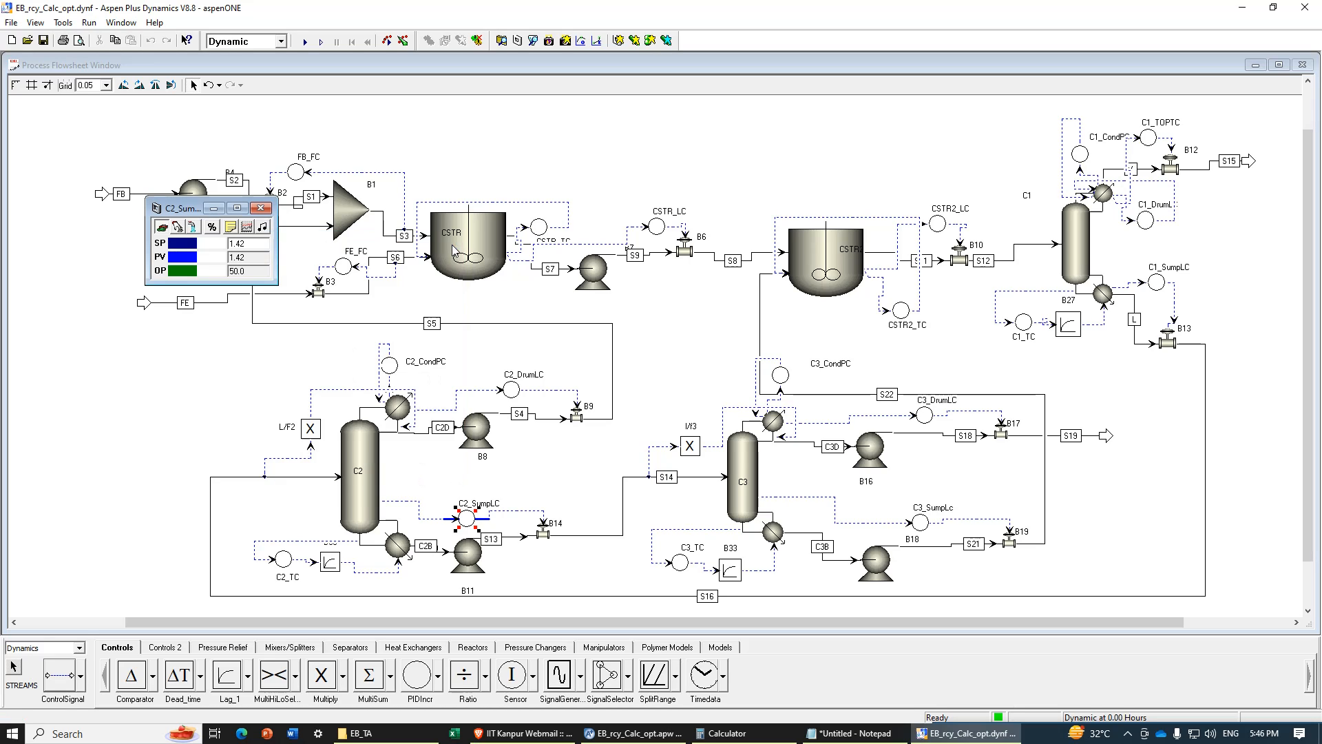
# Step: View the results table of the L/F2 multiplier block beside column C2
pyautogui.doubleClick(312, 431)
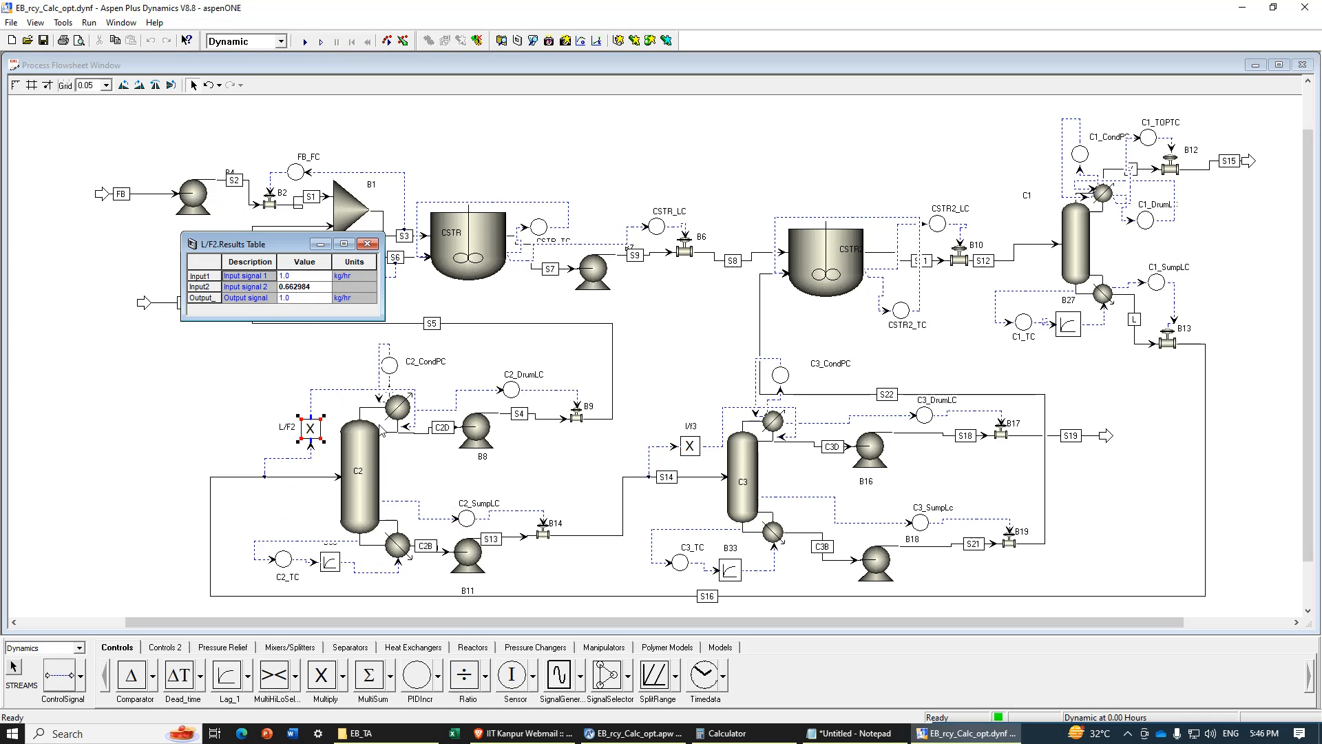
# Step: Configure the C2_TC controller with gain 2, integral time 2 min and reverse action, and initialize its values
pyautogui.doubleClick(283, 559)
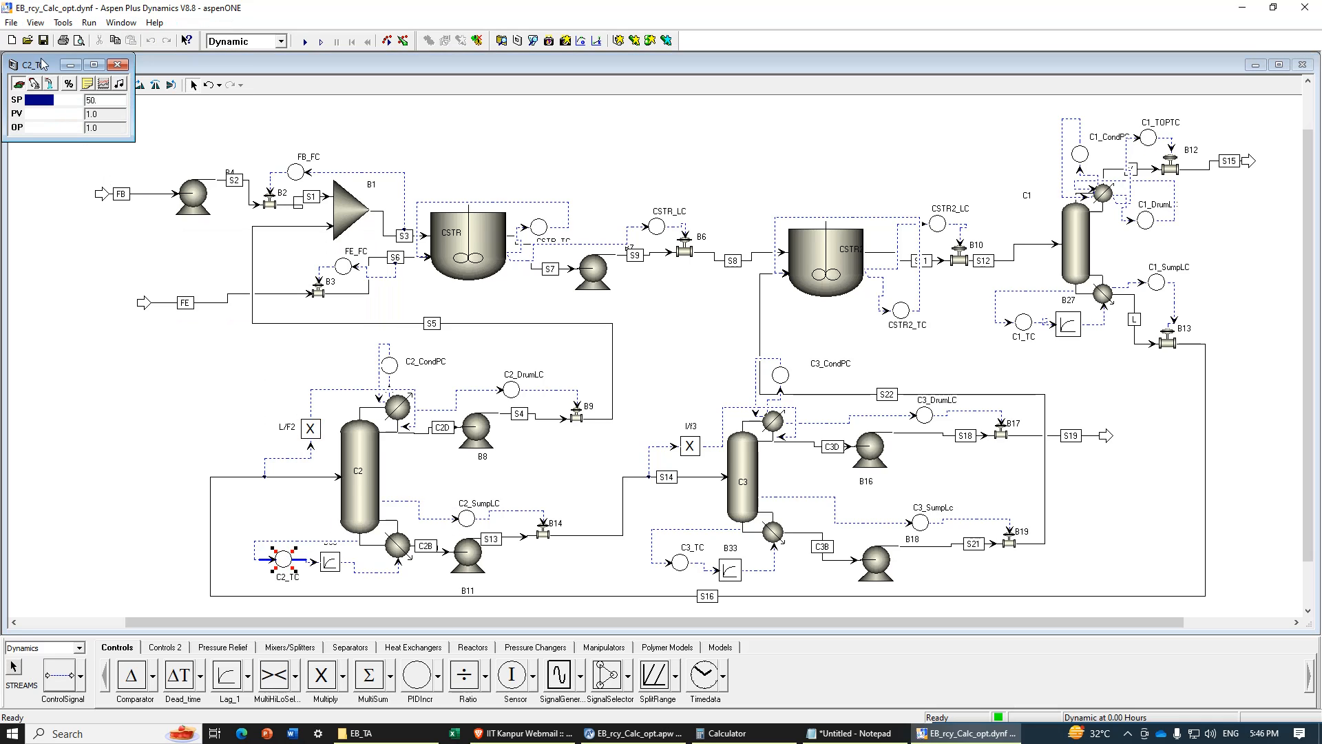
pyautogui.moveTo(42, 64); pyautogui.dragTo(306, 193)
pyautogui.click(351, 212)
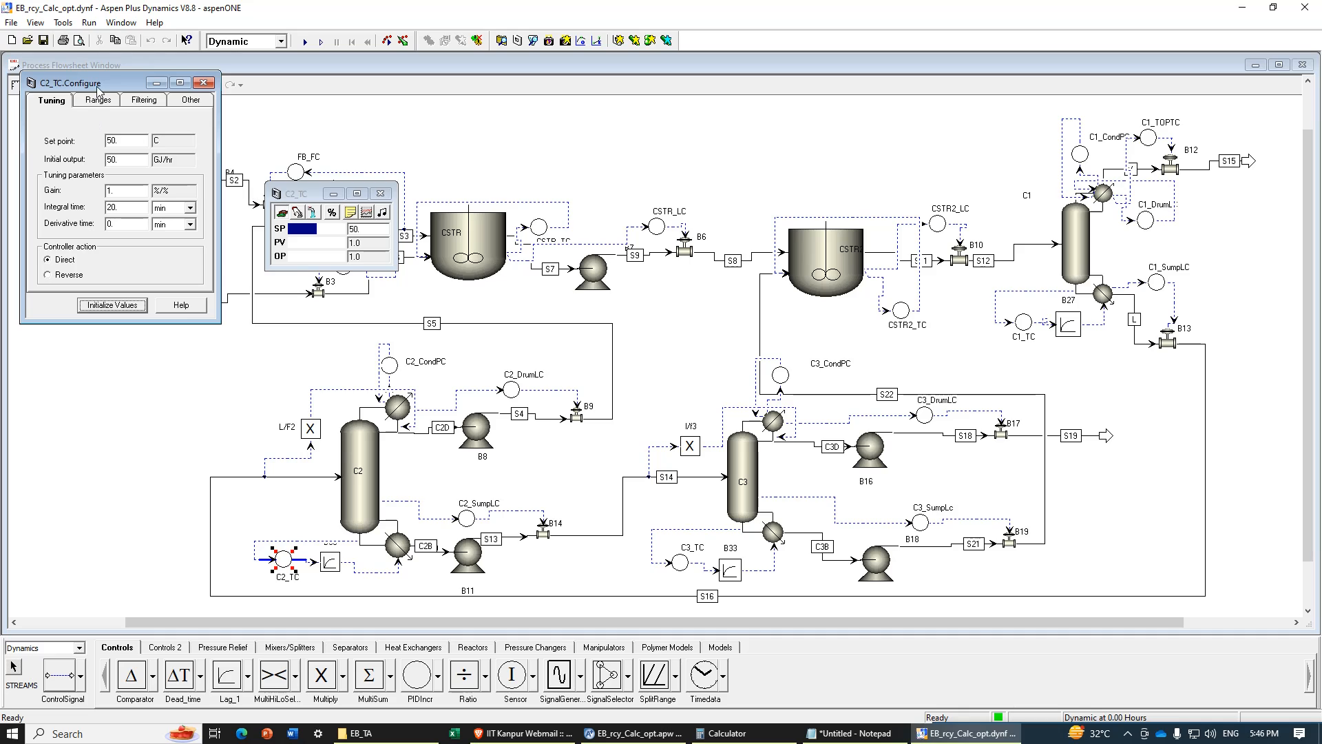
pyautogui.moveTo(99, 90); pyautogui.dragTo(478, 248)
pyautogui.doubleClick(505, 346)
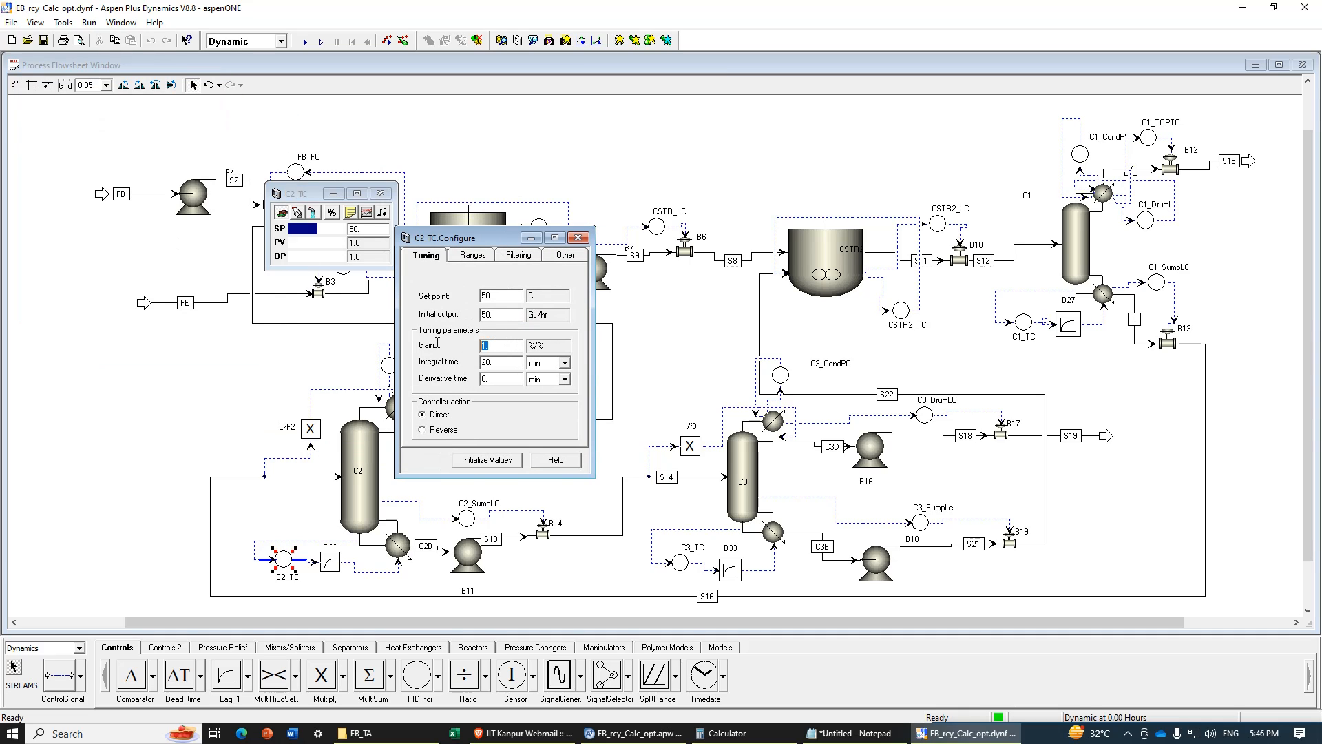
pyautogui.write('2')
pyautogui.click(433, 430)
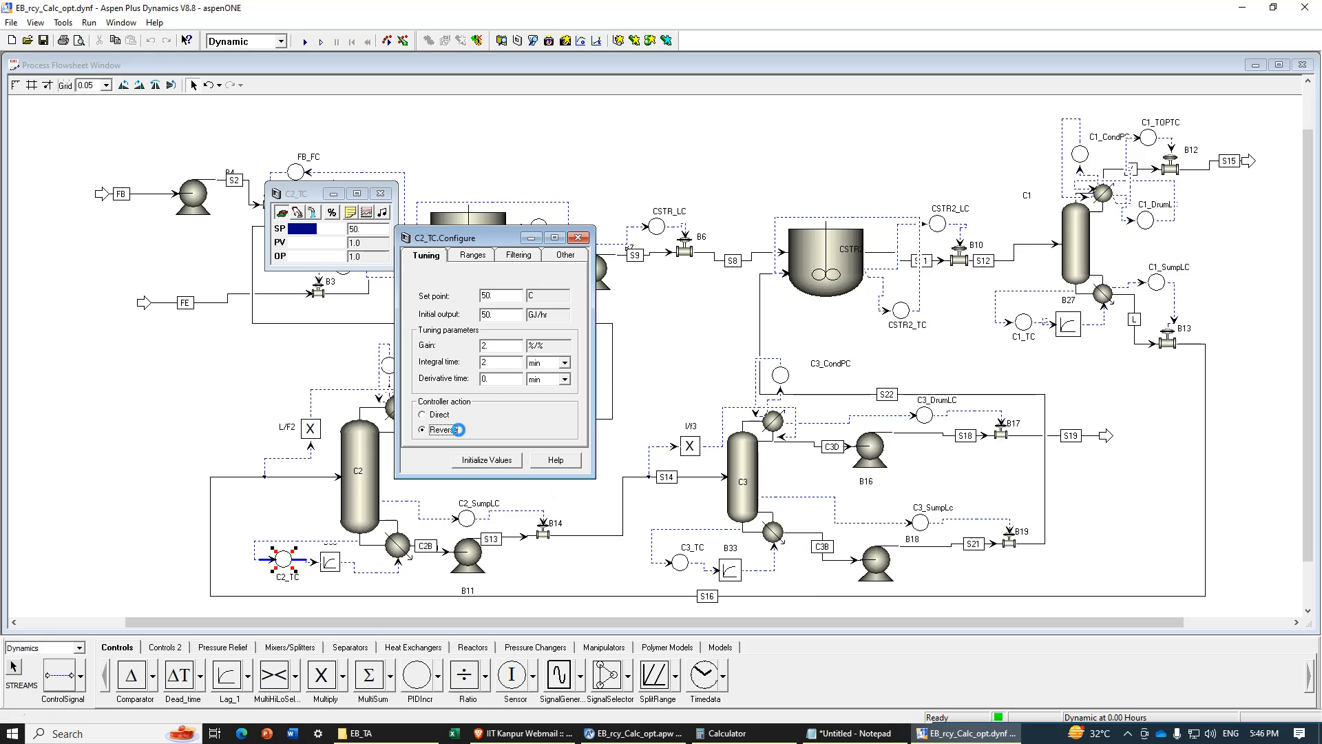
pyautogui.click(479, 465)
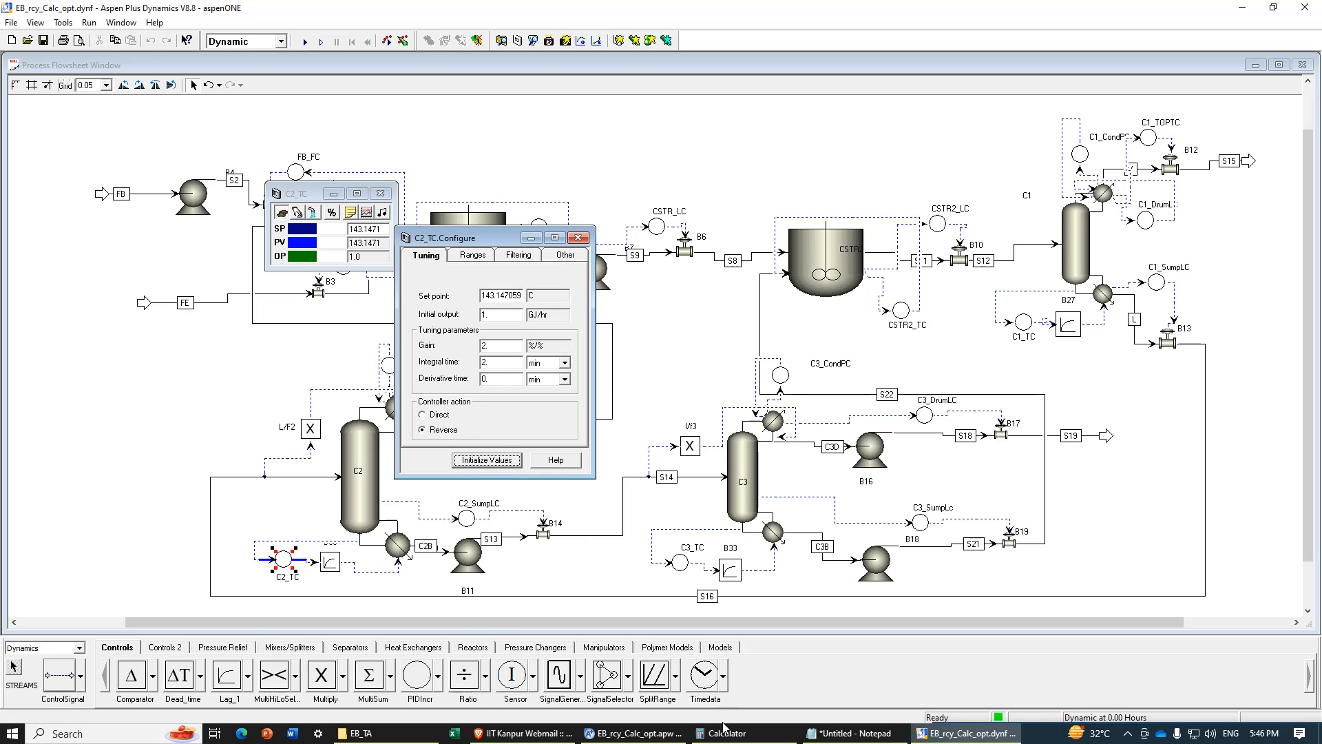
# Step: Switch to Aspen Plus and view column C2's results with the reboiler heat duty in GJ/hr
pyautogui.click(633, 733)
pyautogui.scroll(-2, 92, 508)
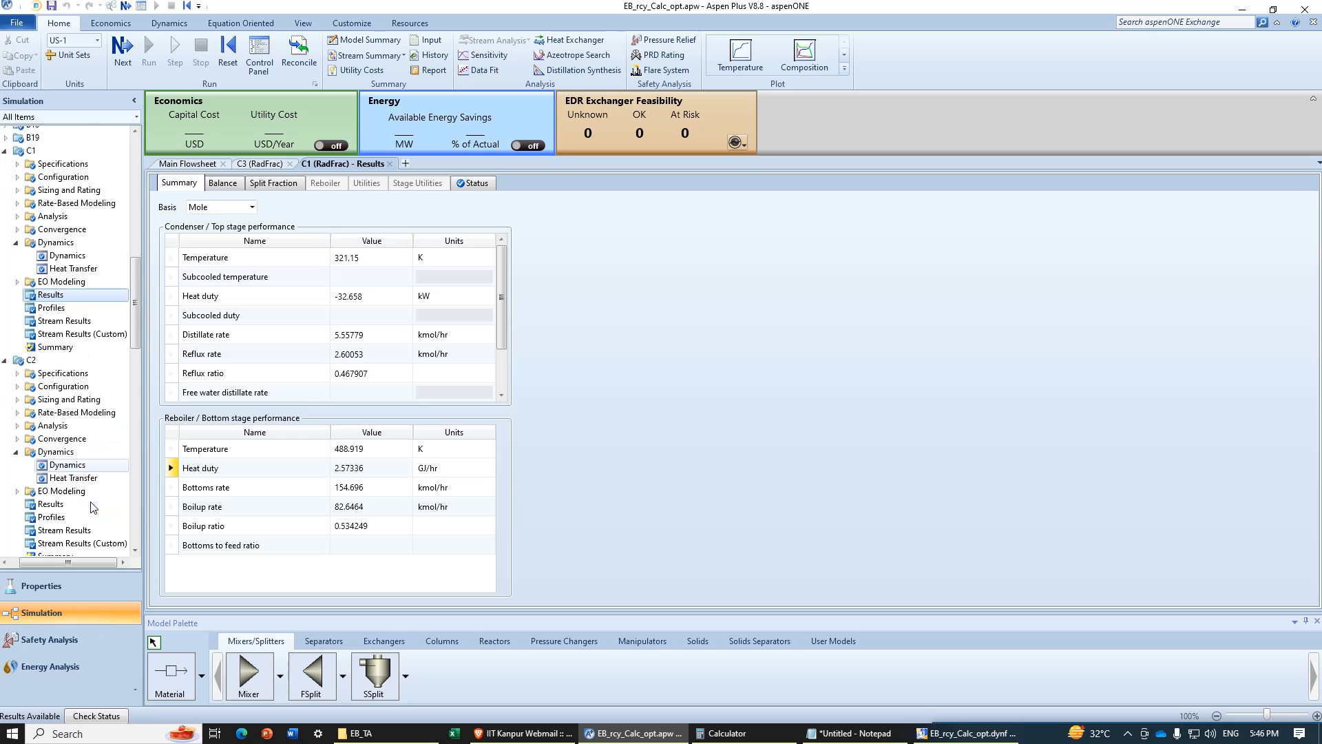
pyautogui.scroll(-1, 93, 508)
pyautogui.click(74, 471)
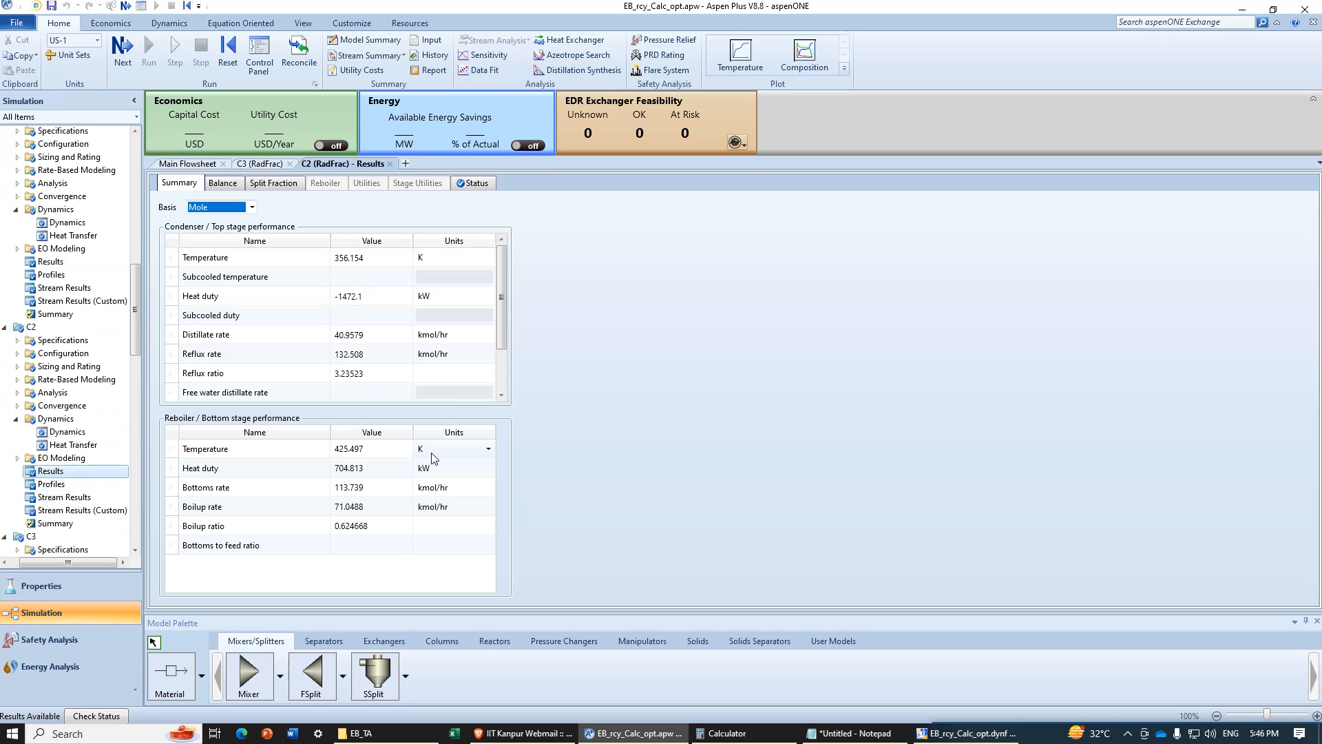
pyautogui.click(451, 469)
pyautogui.click(488, 467)
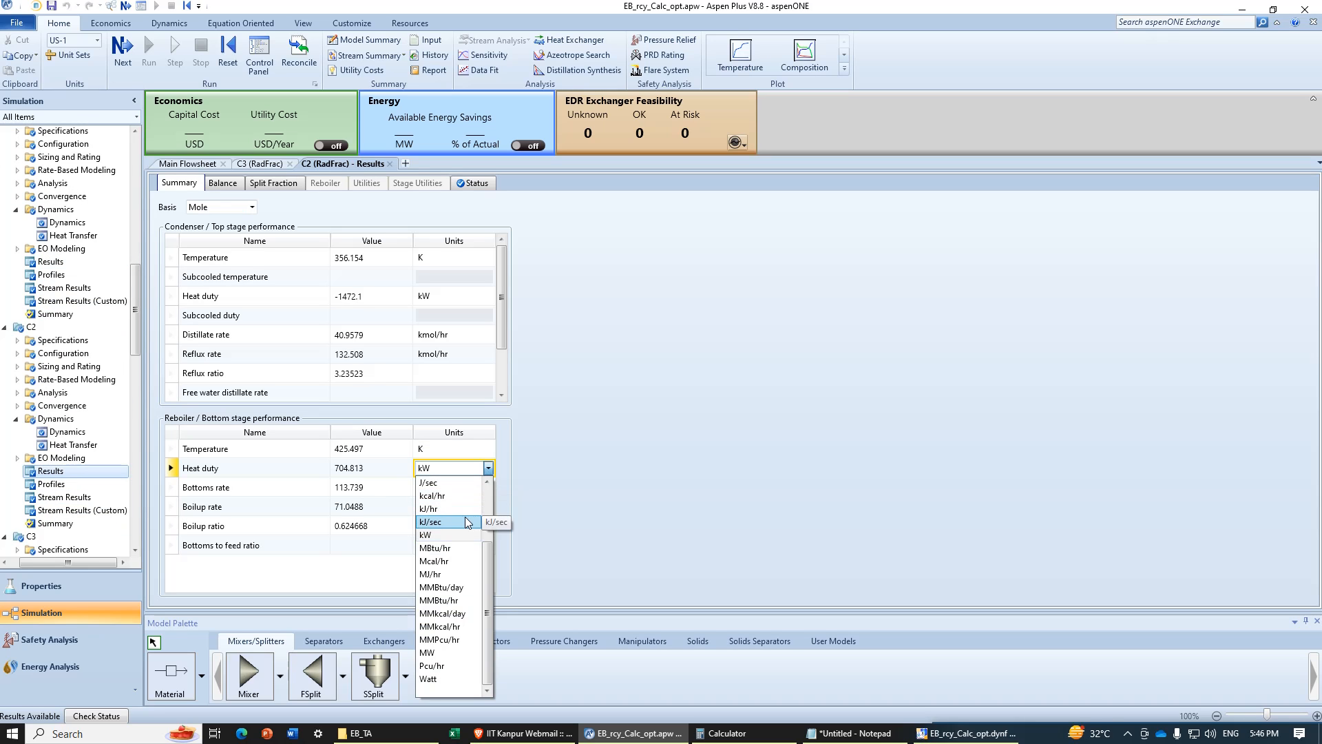
pyautogui.scroll(1, 463, 586)
pyautogui.click(461, 496)
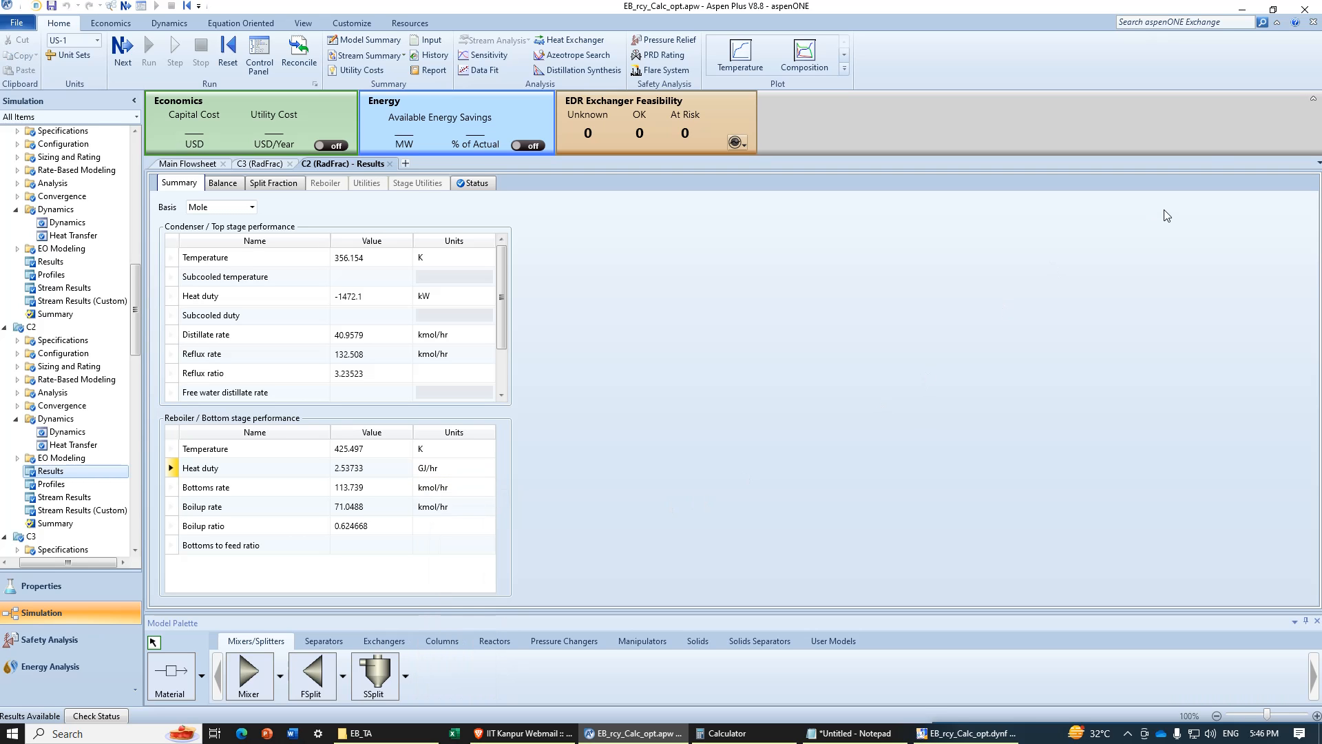
# Step: Back in Aspen Plus Dynamics, set C2_TC's initial output to 2.53733 GJ/hr and output range maximum to 5.1 GJ/hr, and close its configuration
pyautogui.click(1242, 10)
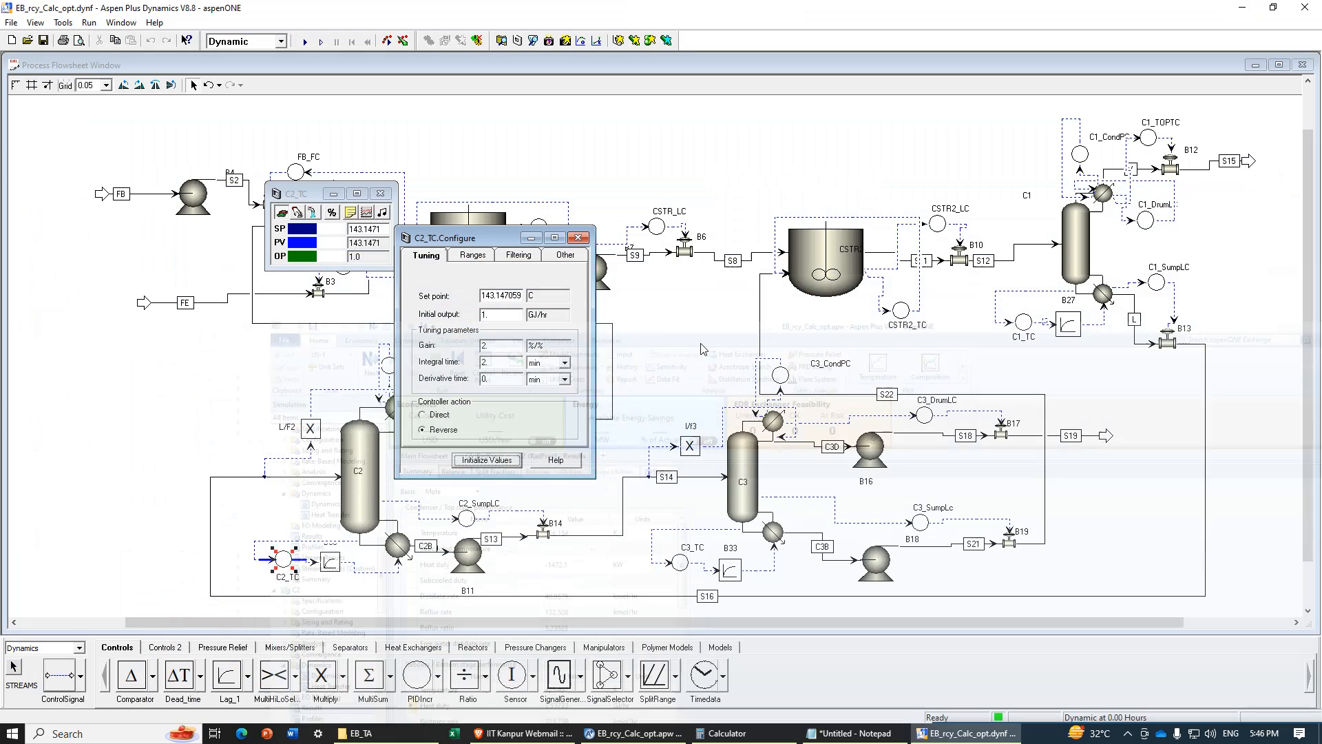
pyautogui.moveTo(486, 314); pyautogui.dragTo(409, 315)
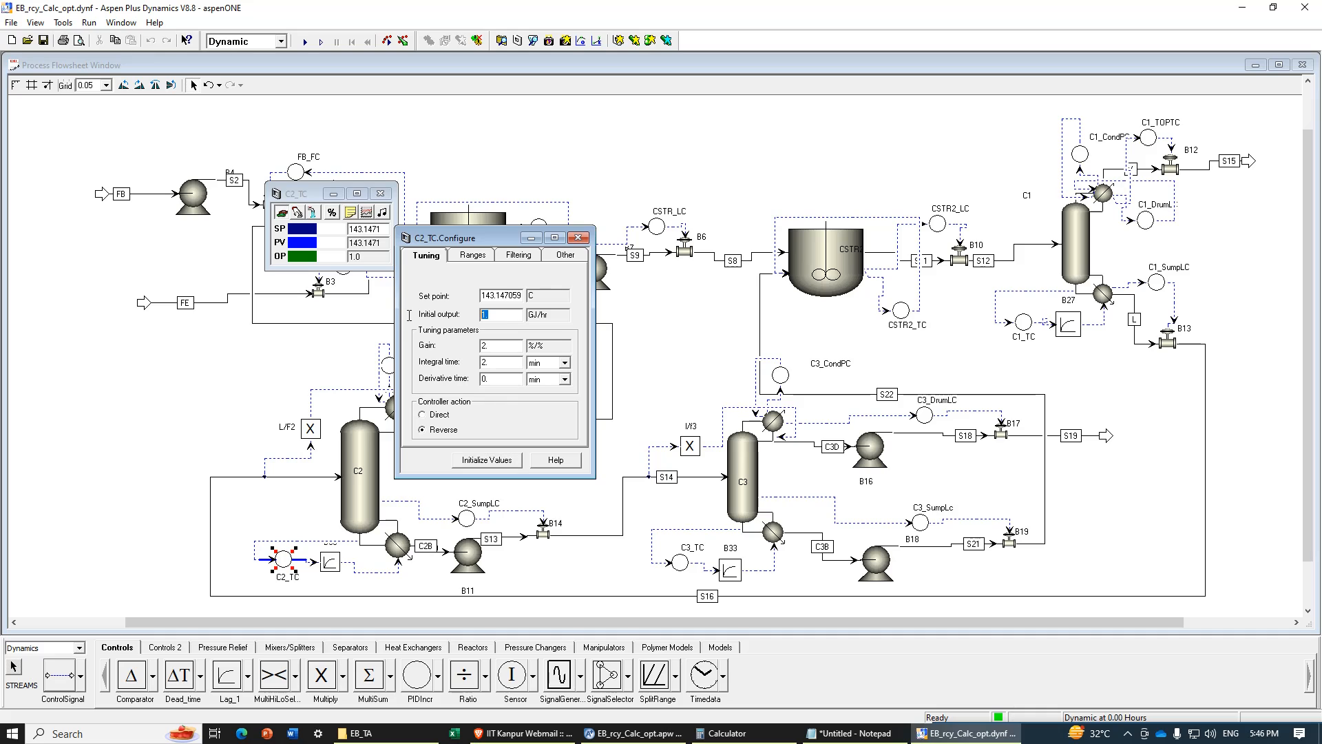
pyautogui.write('2.53733')
pyautogui.press('Return')
pyautogui.click(473, 255)
pyautogui.click(510, 407)
pyautogui.moveTo(510, 406); pyautogui.dragTo(429, 411)
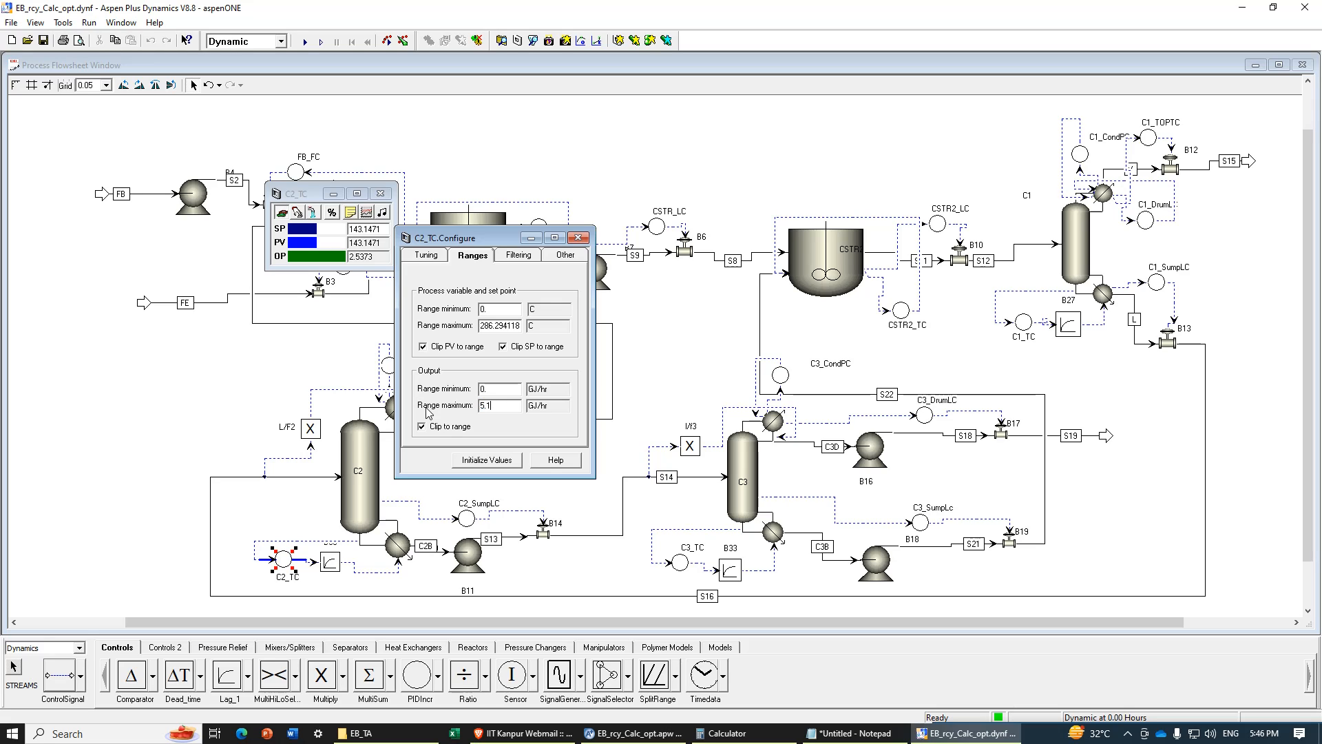
pyautogui.write('5.1')
pyautogui.click(577, 238)
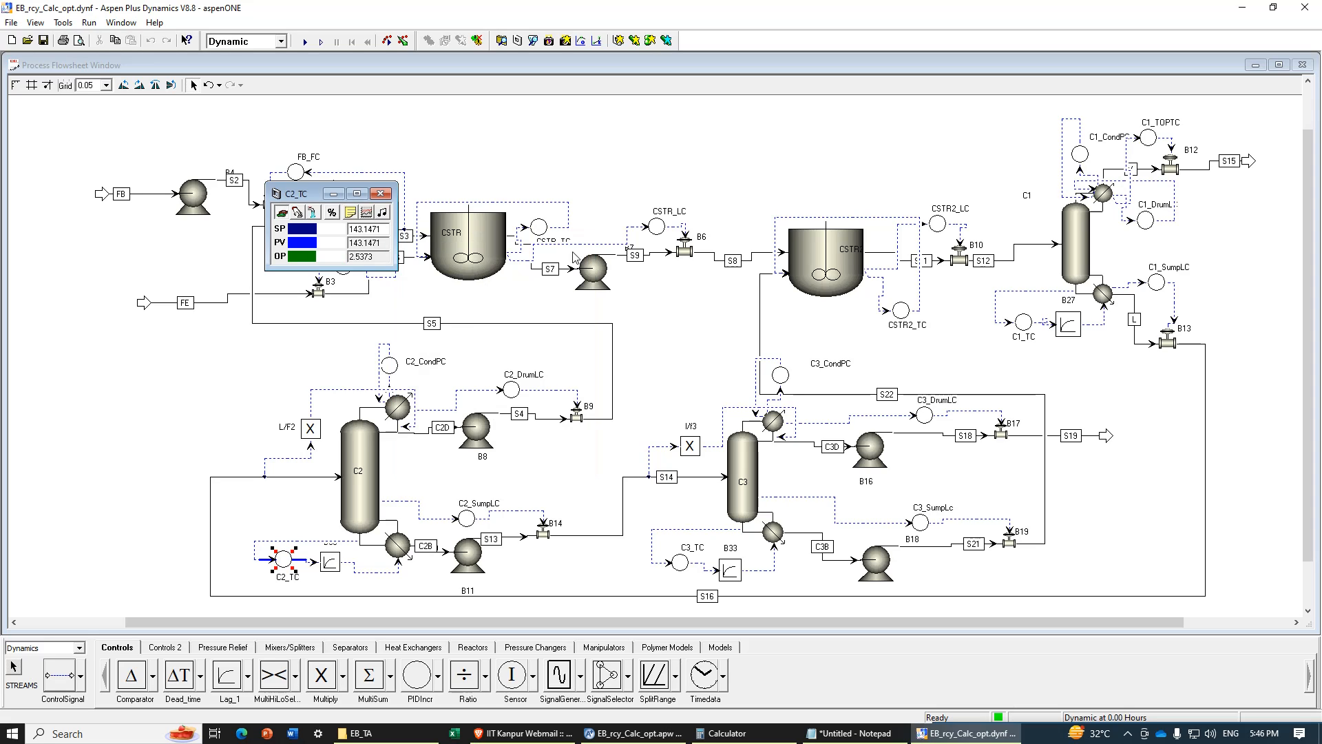
# Step: Open the results table of the multiplier block beside column C3 and the C3_CondPC controller faceplate
pyautogui.click(691, 449)
pyautogui.doubleClick(690, 448)
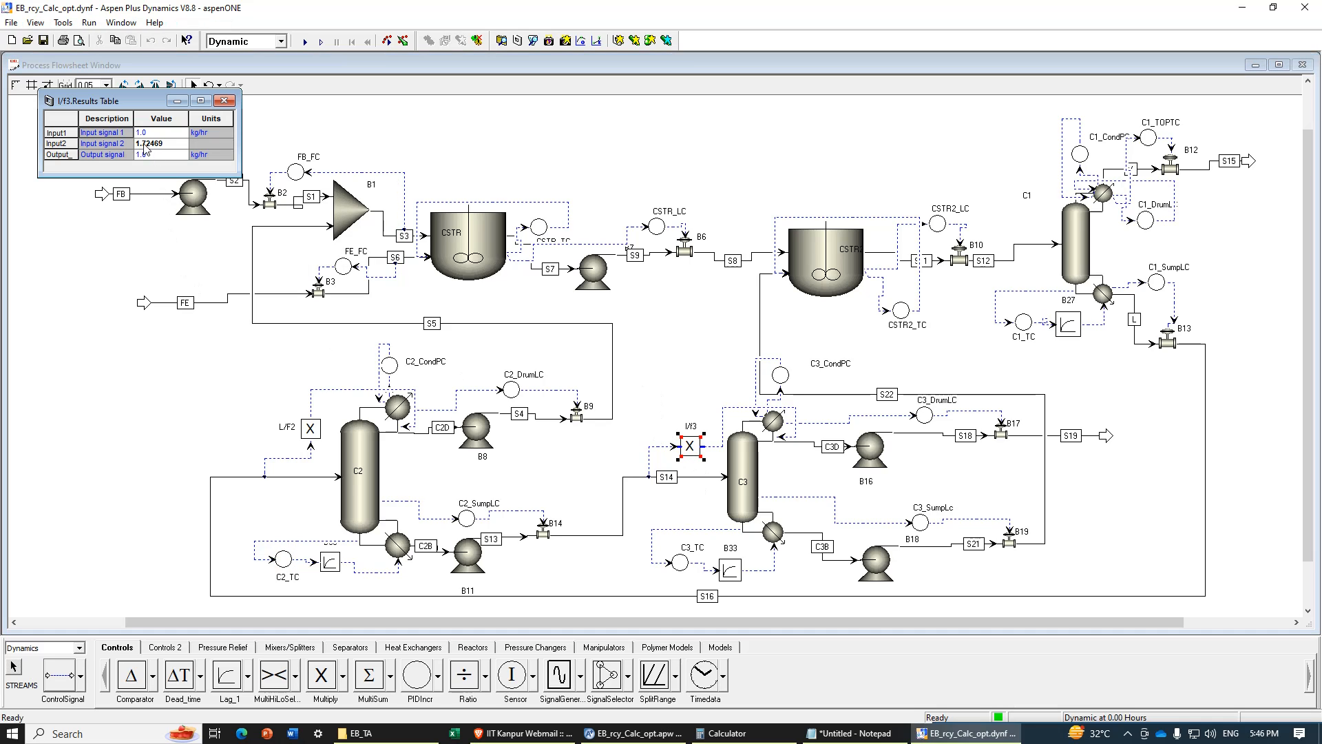
pyautogui.doubleClick(782, 376)
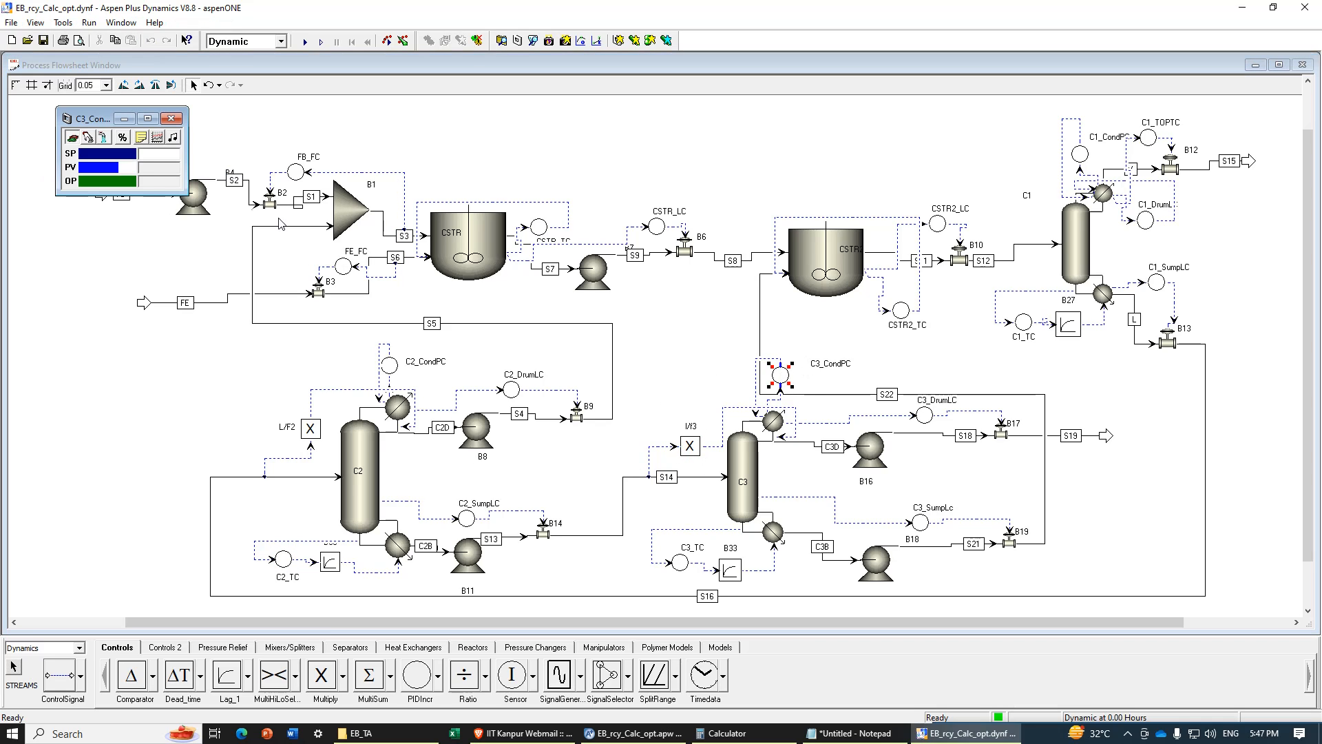
# Step: Configure C3_DrumLC with gain 2 and integral time 1e10 min, initialize its values and close the configuration
pyautogui.doubleClick(925, 416)
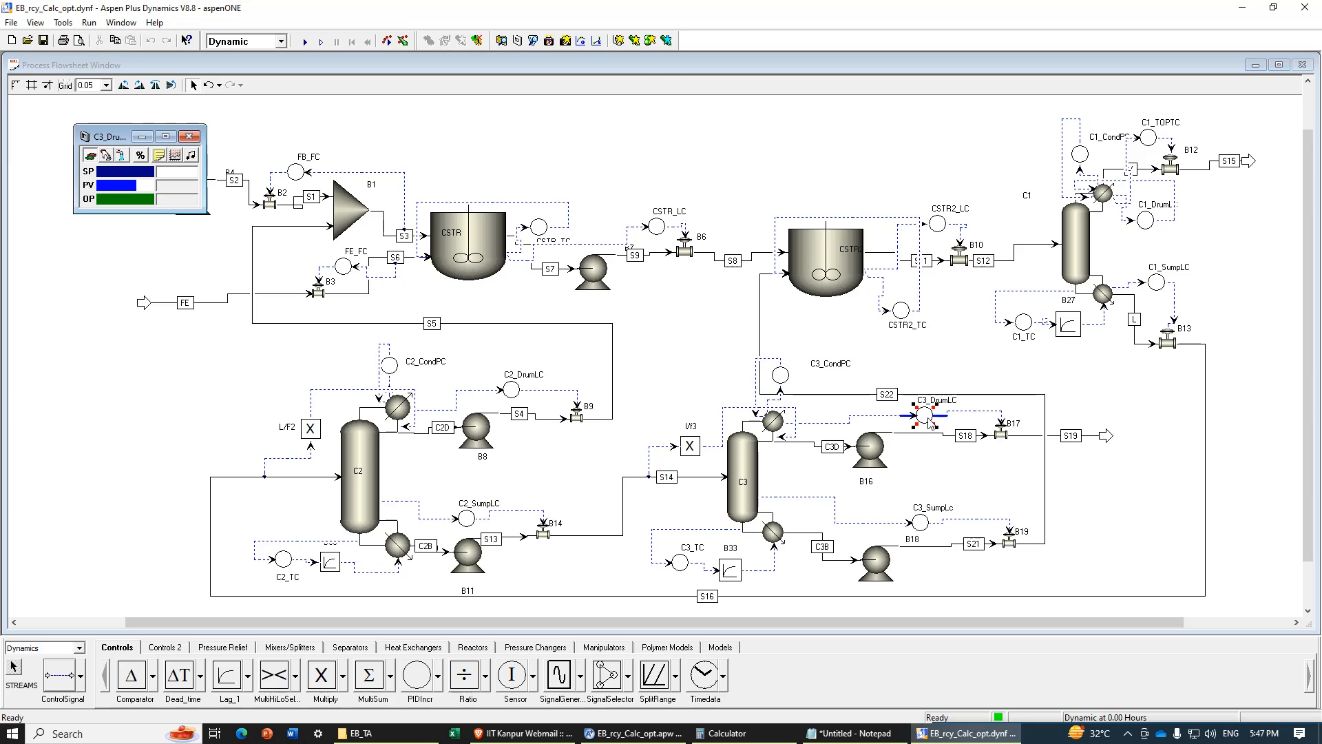
pyautogui.click(160, 156)
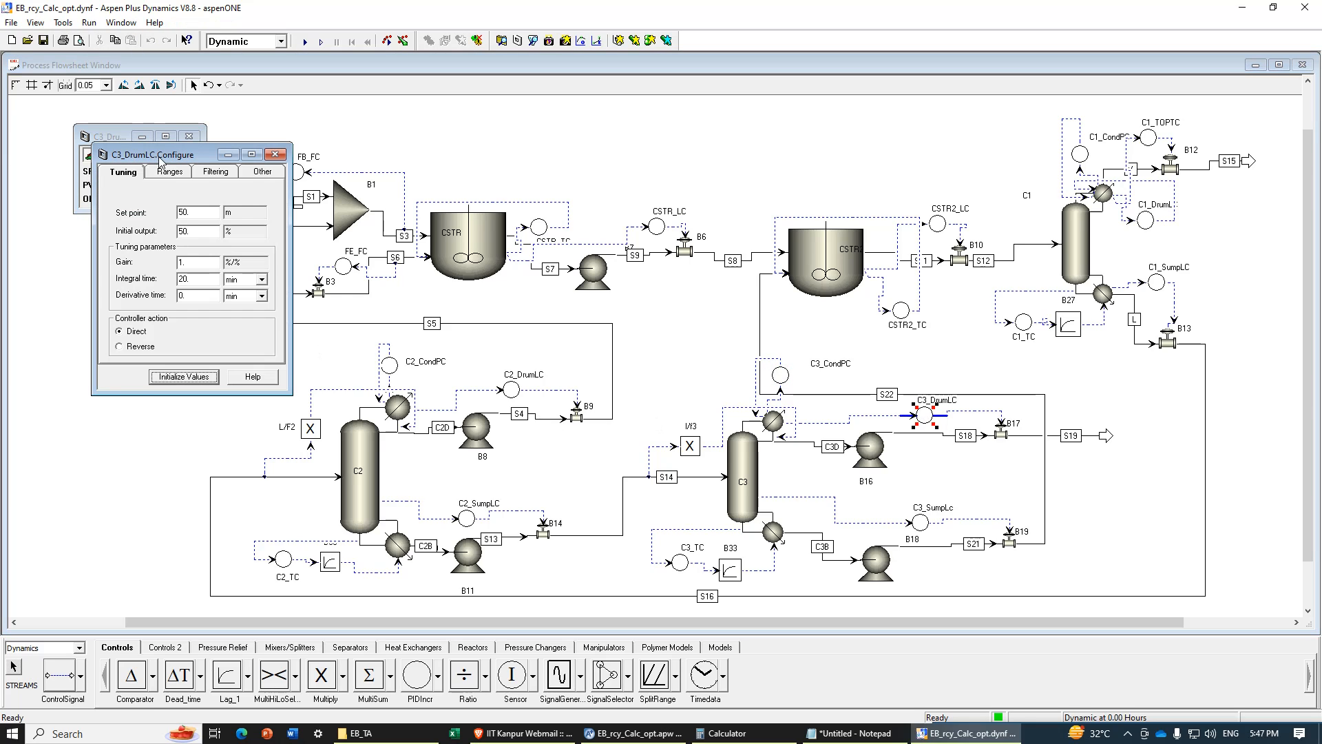
pyautogui.moveTo(207, 169); pyautogui.dragTo(369, 170)
pyautogui.doubleClick(362, 277)
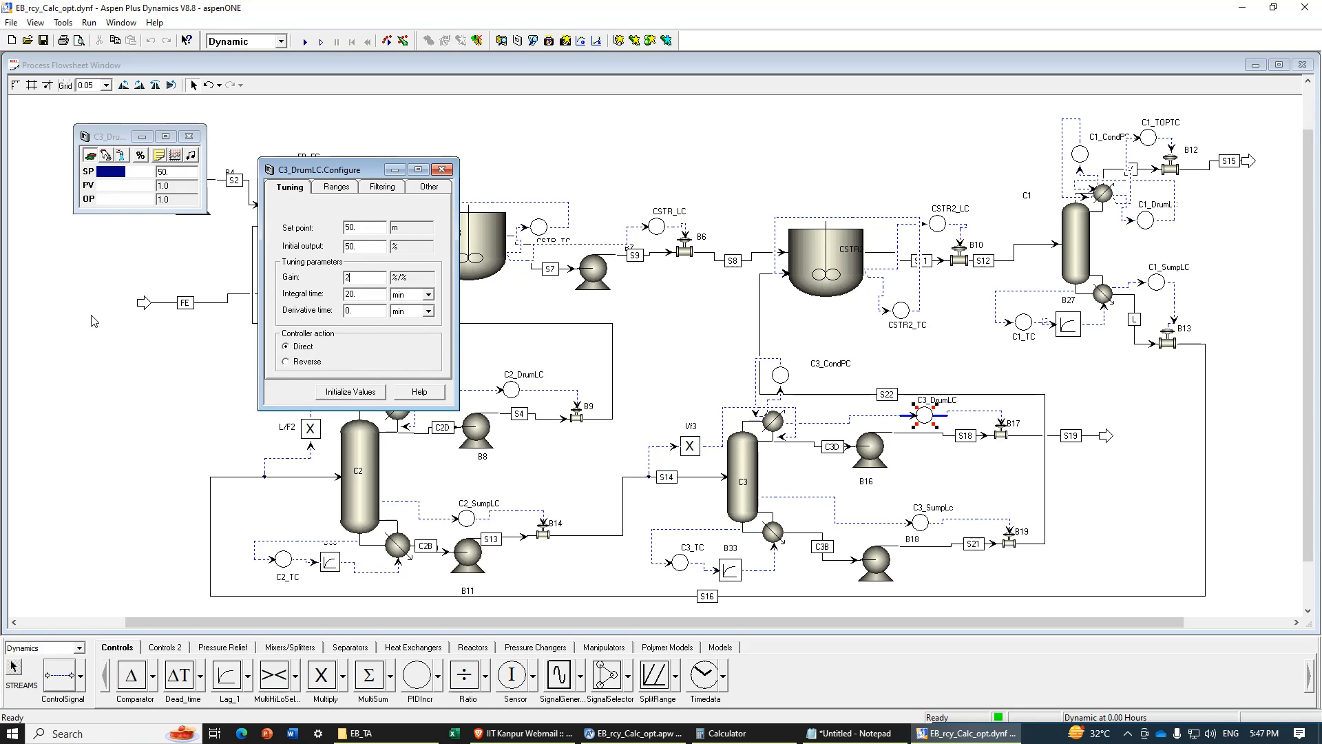
pyautogui.press('Tab')
pyautogui.press('Tab')
pyautogui.click(370, 391)
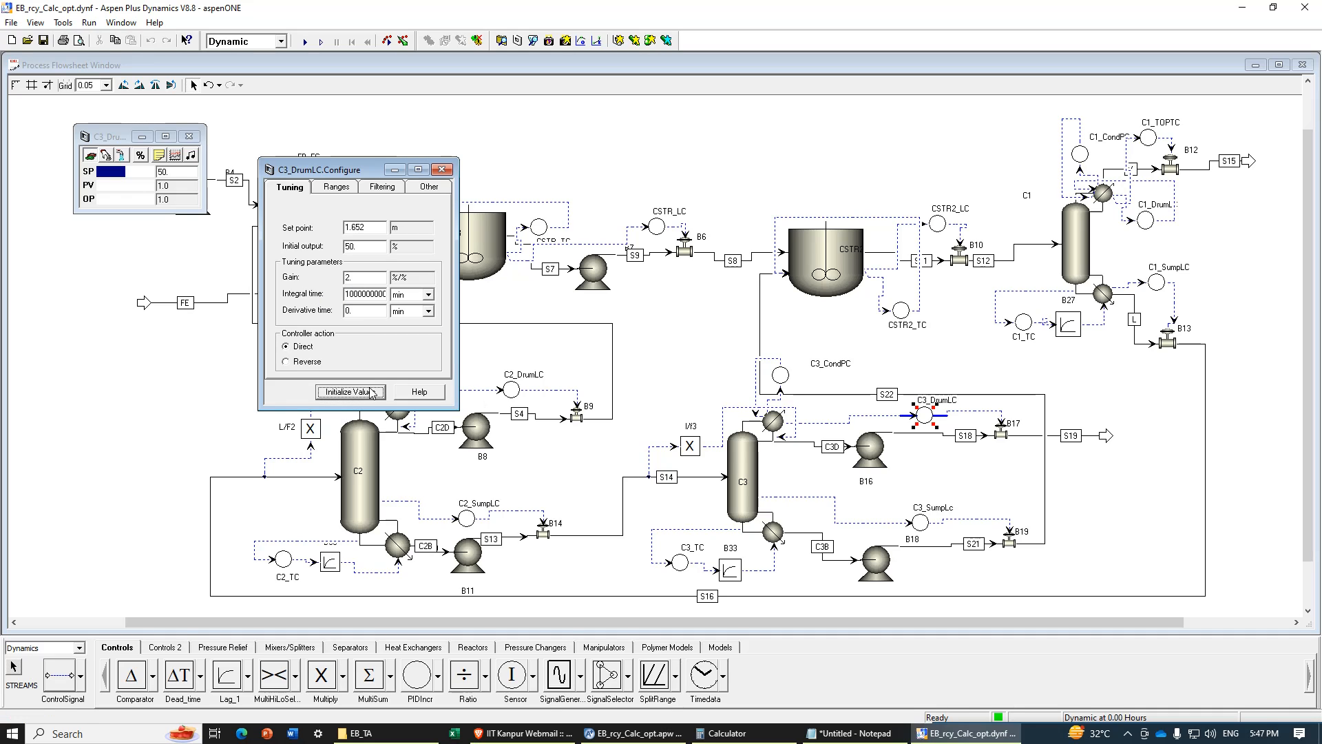
pyautogui.click(441, 169)
# Step: Configure C3_SumpLc with gain 2 and integral time 1e10 min, initialize its values and close the configuration
pyautogui.doubleClick(918, 524)
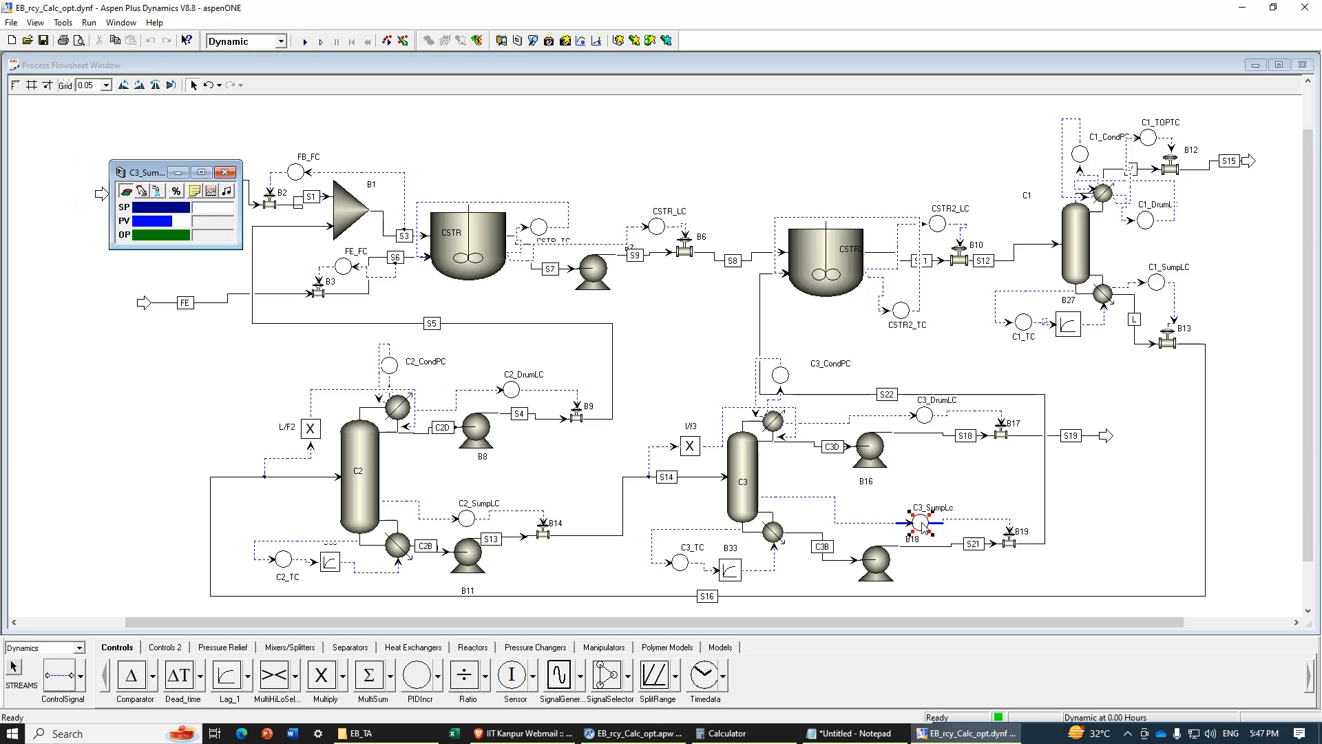
pyautogui.click(196, 192)
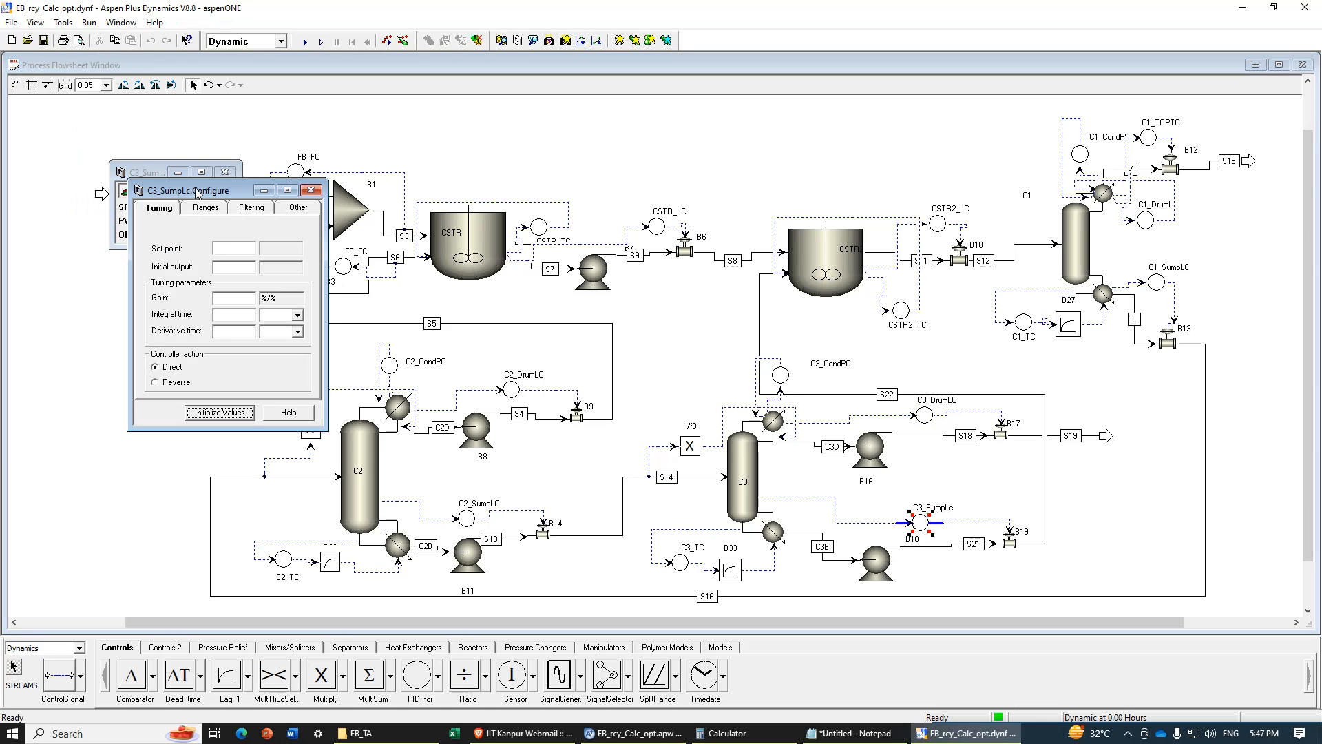
pyautogui.click(237, 297)
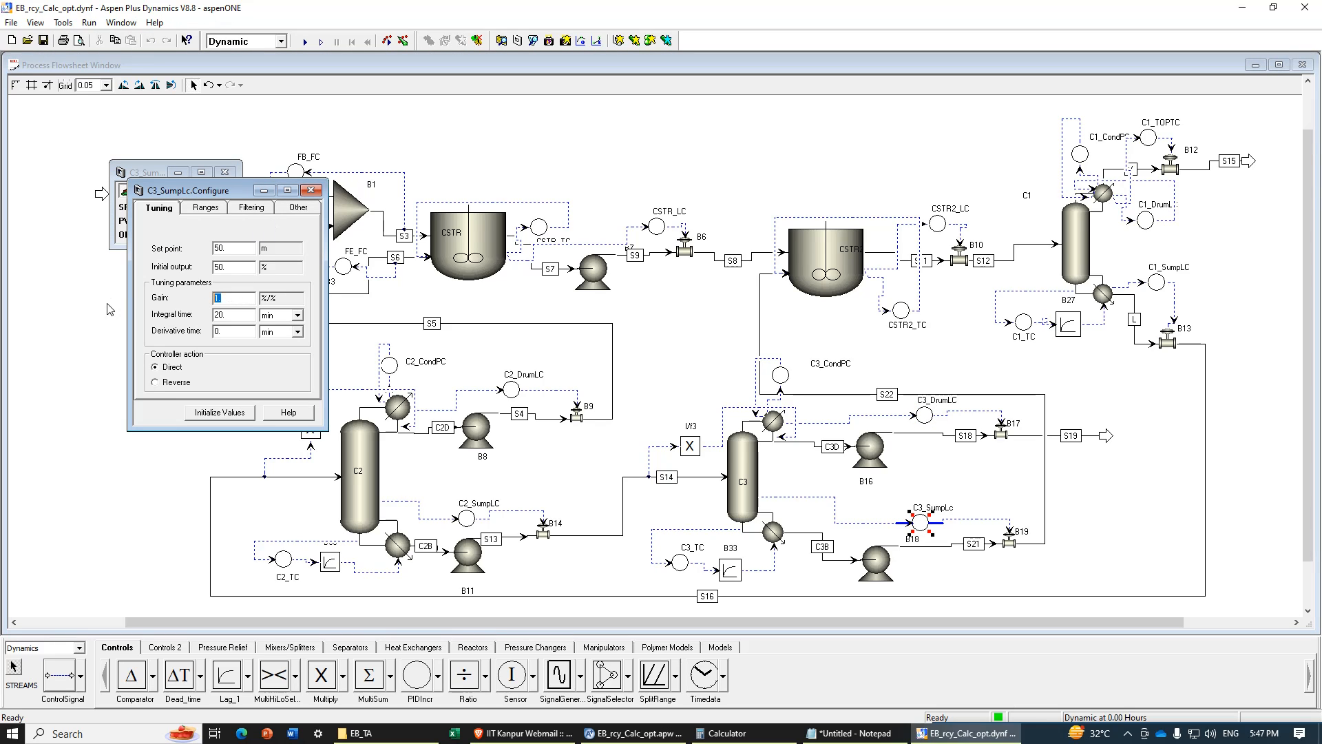
pyautogui.click(252, 311)
pyautogui.write('1e1o')
pyautogui.click(191, 412)
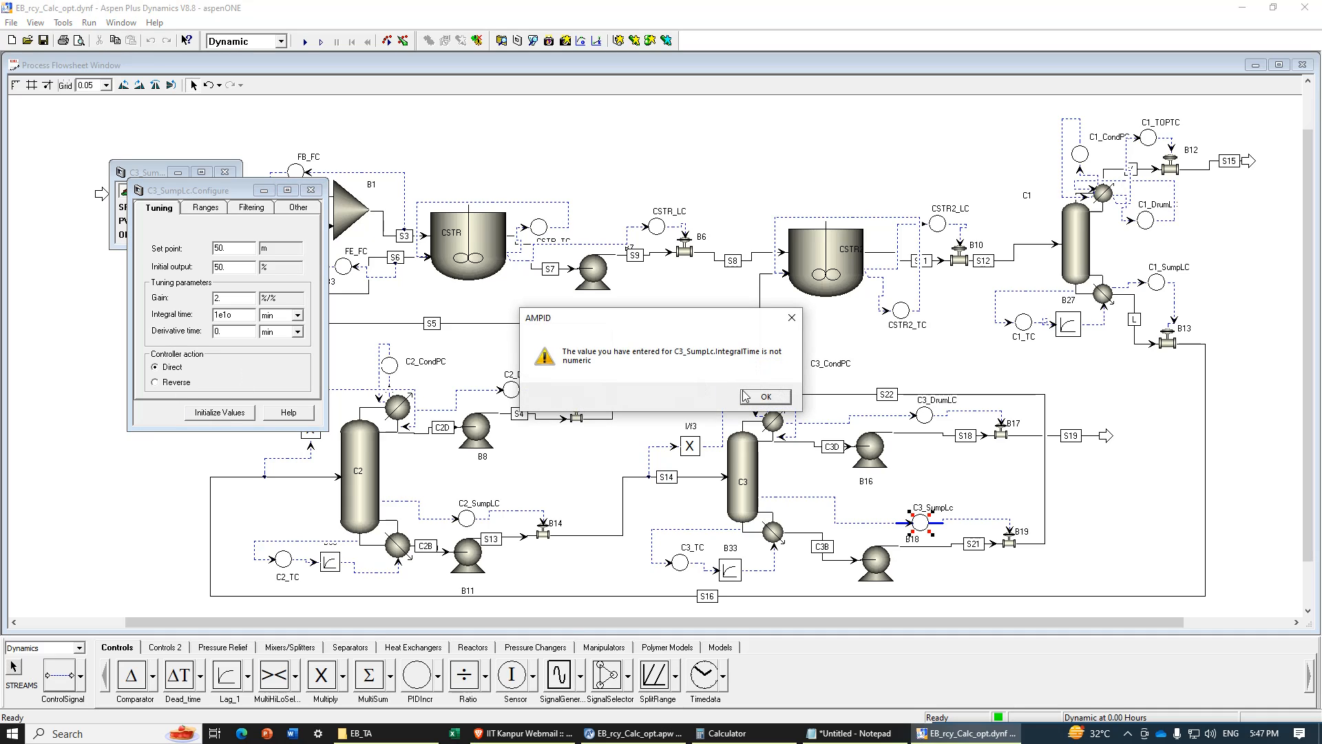
pyautogui.click(766, 398)
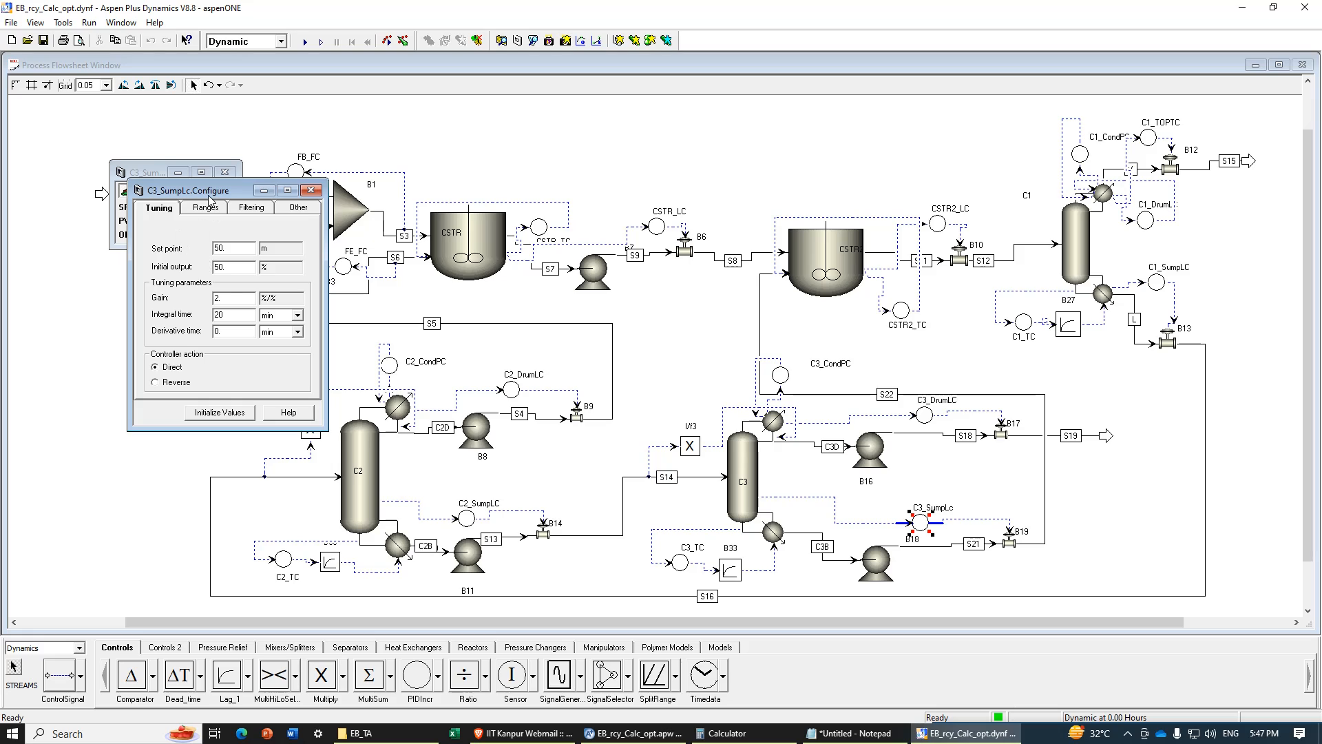
pyautogui.moveTo(207, 195); pyautogui.dragTo(377, 224)
pyautogui.write('1e')
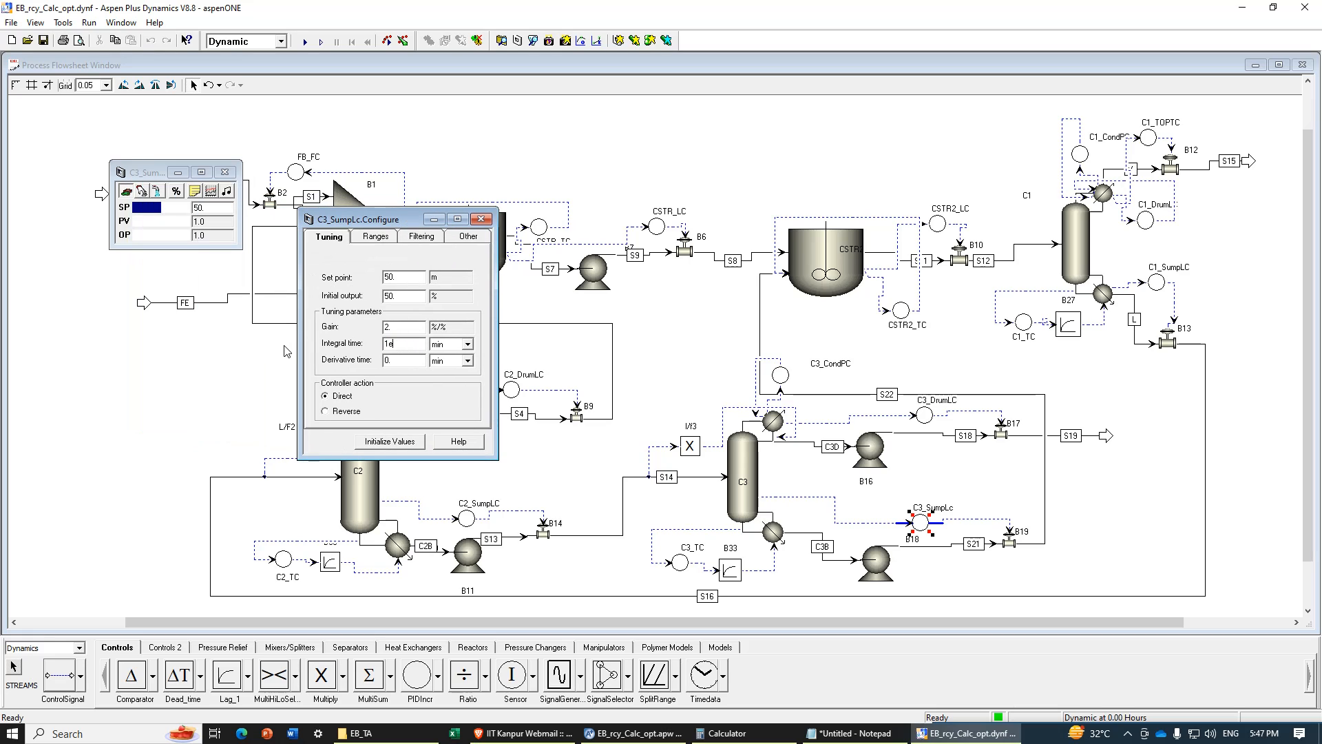
pyautogui.write('10')
pyautogui.click(382, 440)
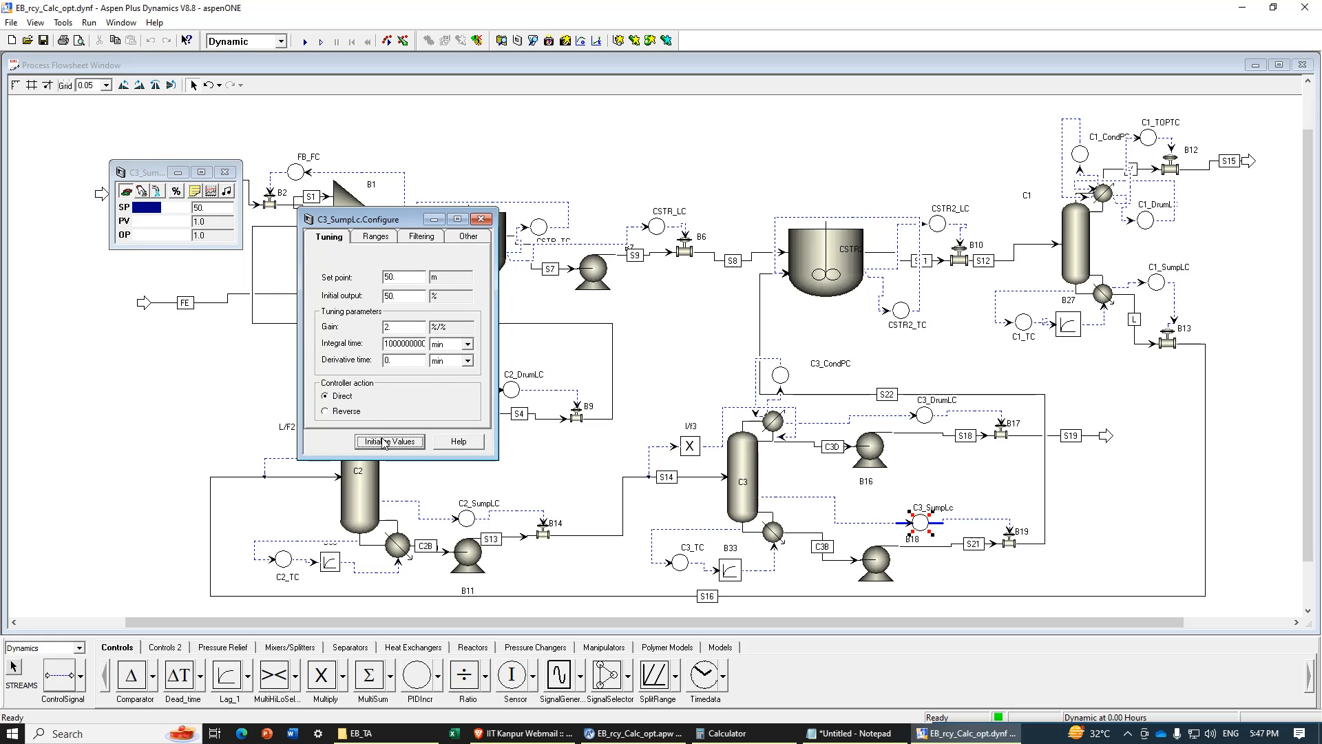
pyautogui.click(481, 219)
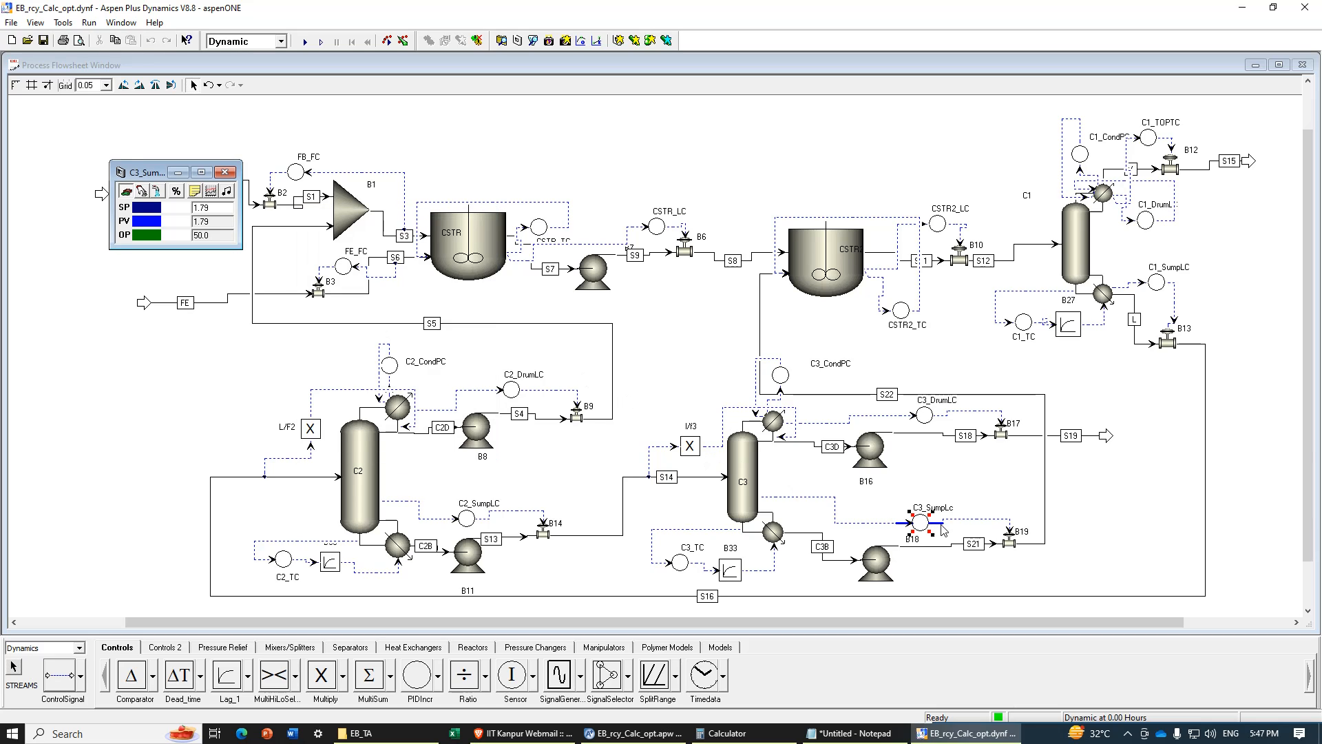
# Step: Configure the C3_TC controller with gain 2, integral time 2 min and reverse action, and initialize its values
pyautogui.doubleClick(680, 563)
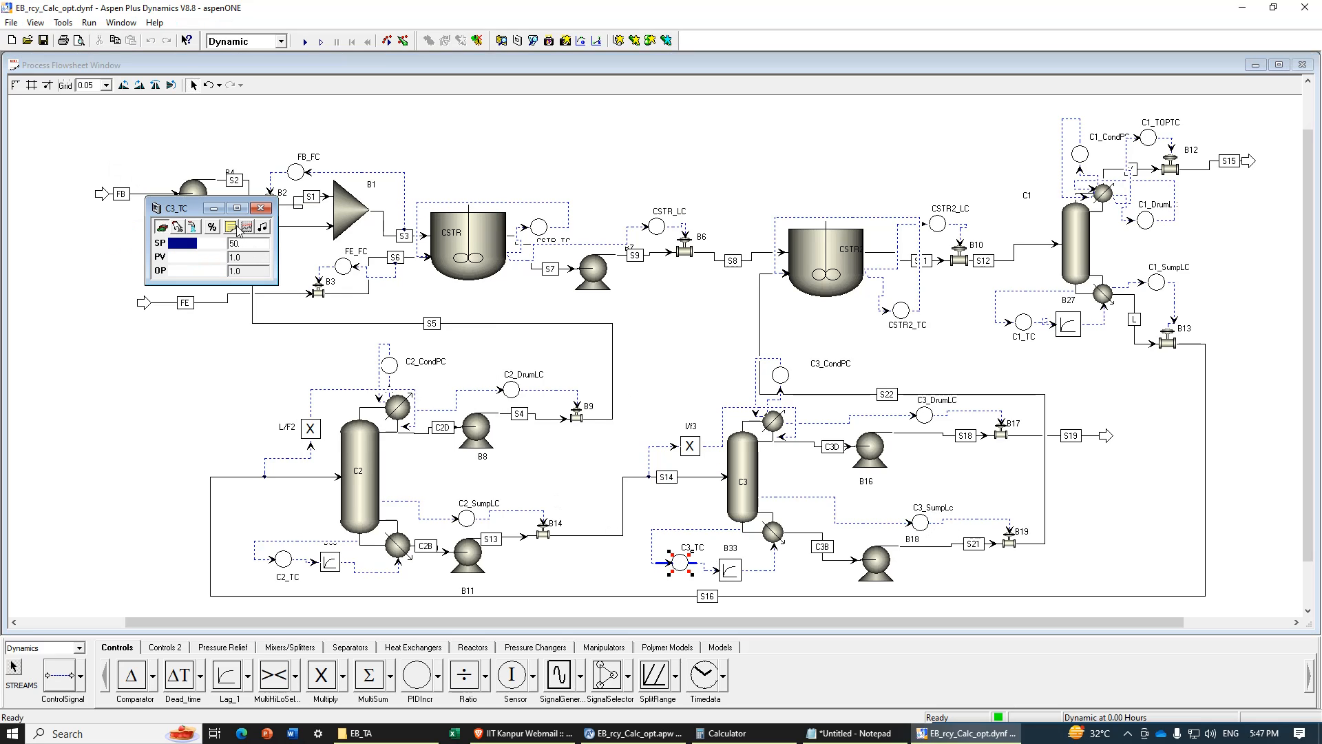
pyautogui.click(232, 228)
pyautogui.moveTo(272, 236); pyautogui.dragTo(398, 252)
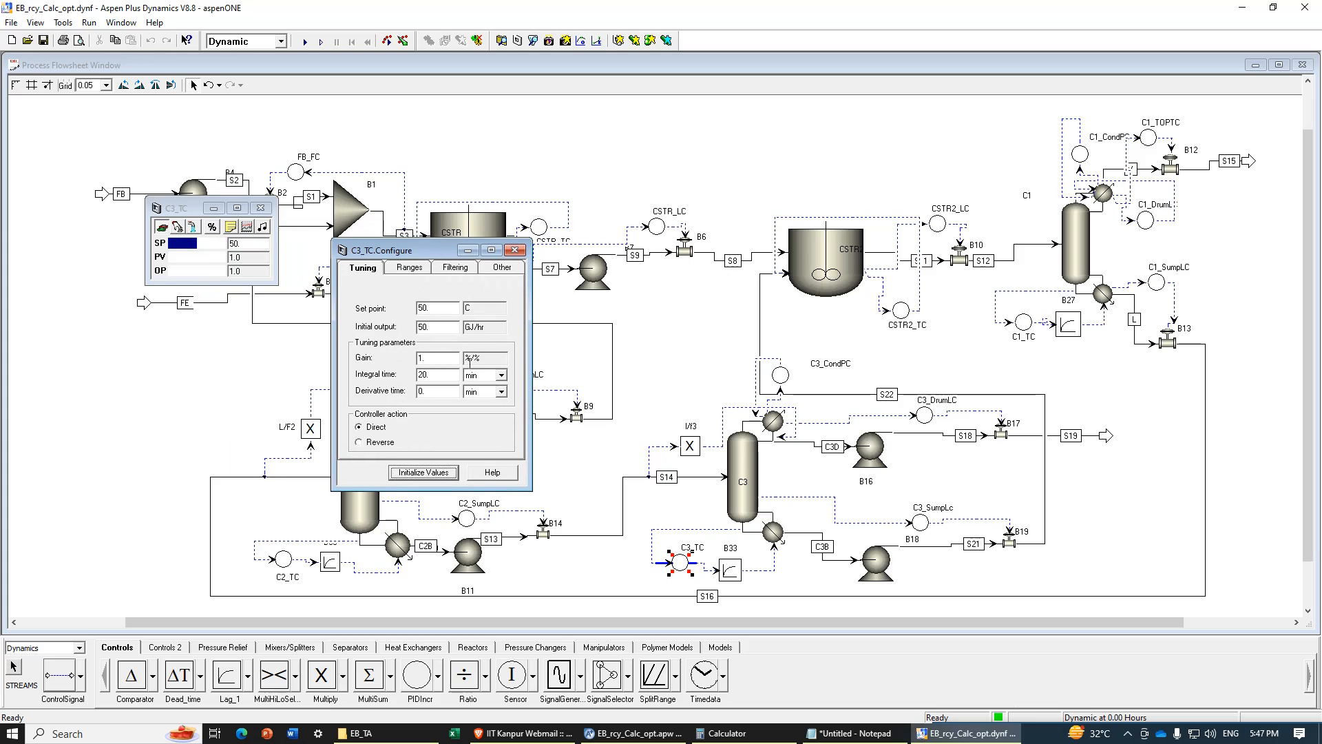
pyautogui.moveTo(445, 358); pyautogui.dragTo(243, 362)
pyautogui.moveTo(442, 373); pyautogui.dragTo(372, 378)
pyautogui.write('2')
pyautogui.click(375, 442)
pyautogui.click(423, 473)
# Step: Switch to Aspen Plus and view column C3's results with the reboiler heat duty in GJ/hr
pyautogui.click(447, 328)
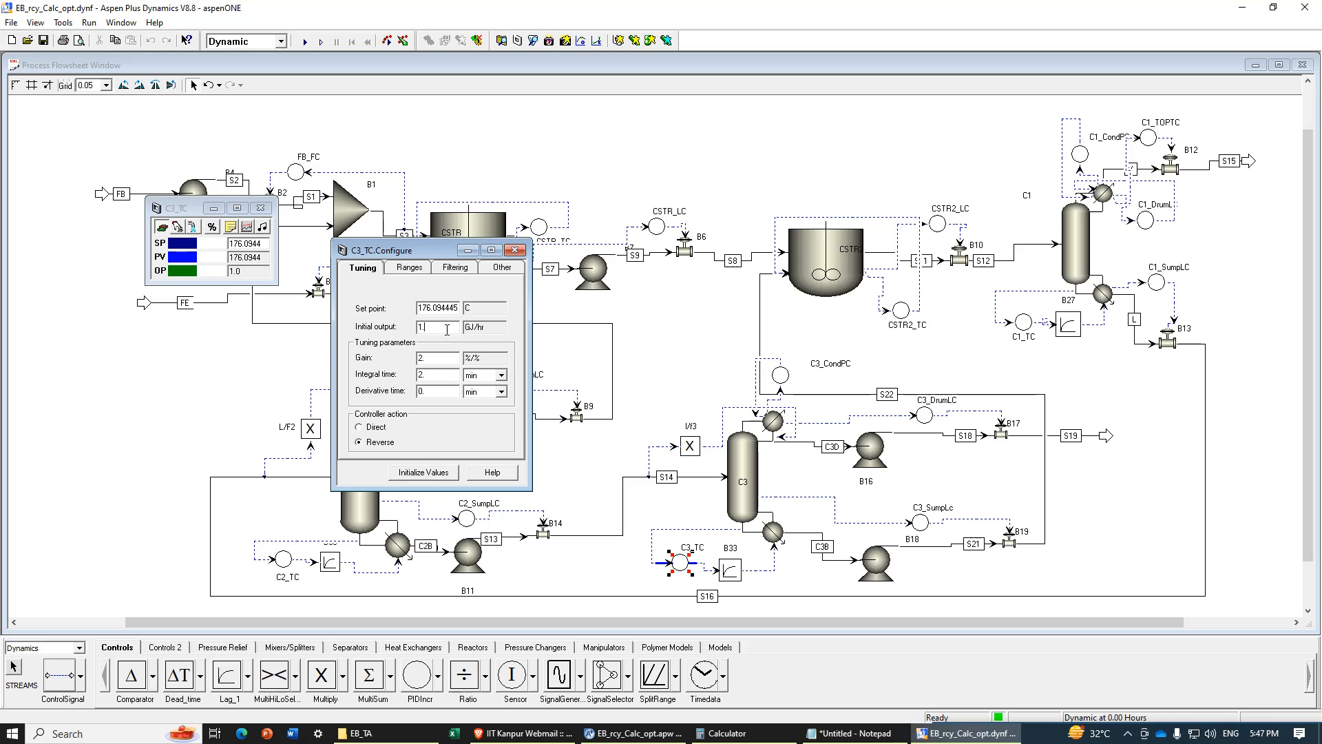
pyautogui.click(634, 734)
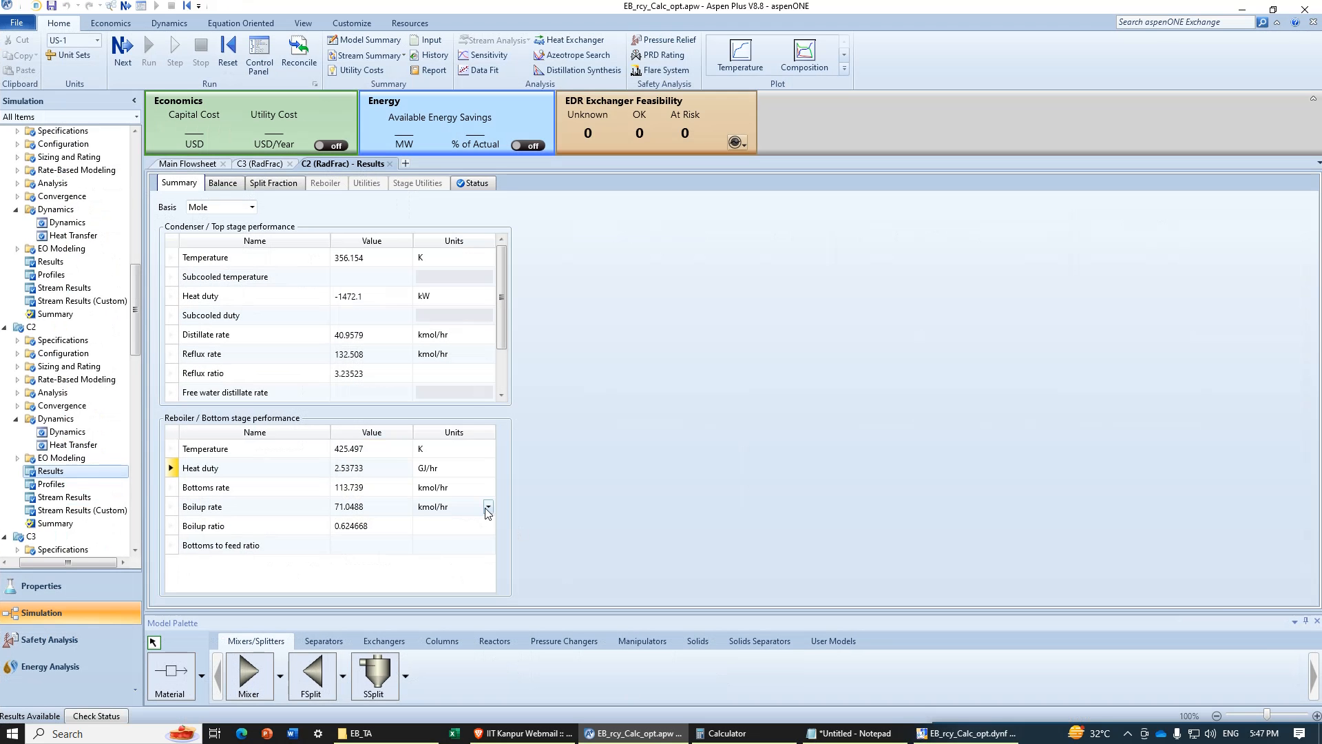
pyautogui.scroll(-4, 64, 482)
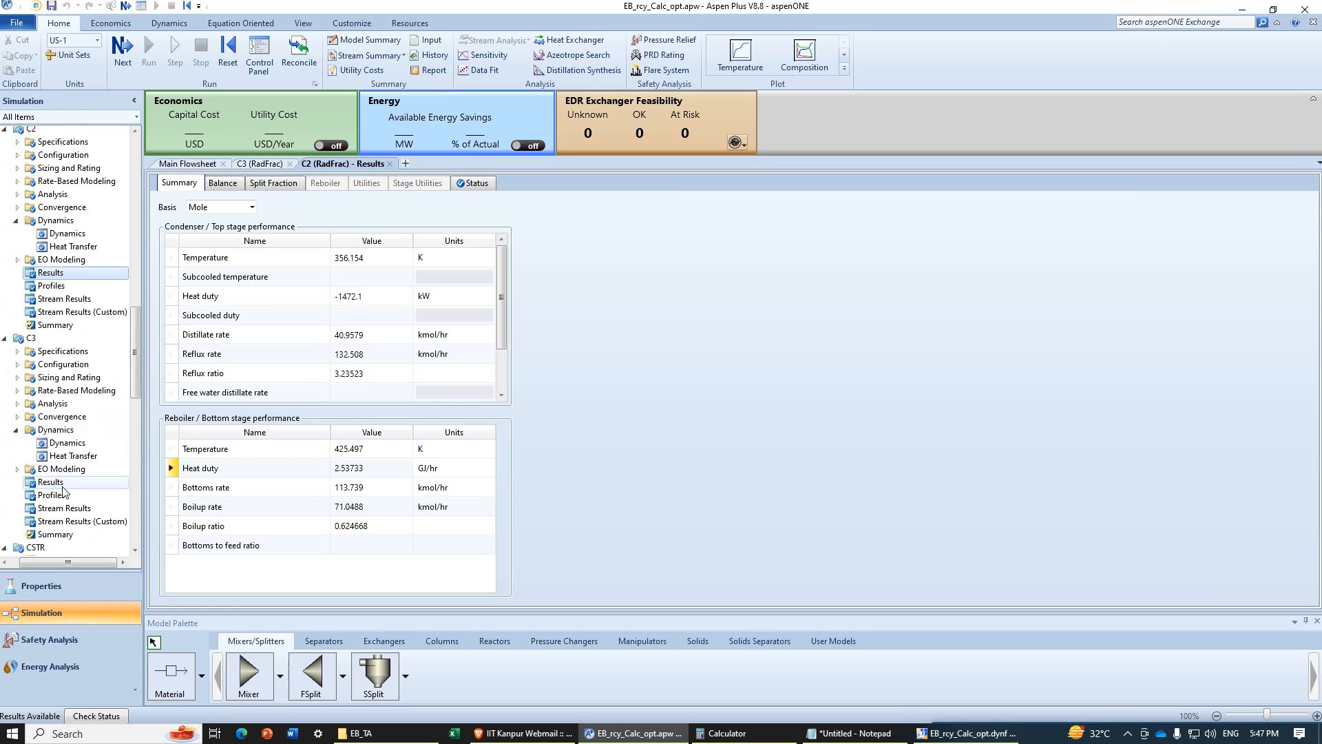
pyautogui.click(62, 486)
pyautogui.click(489, 468)
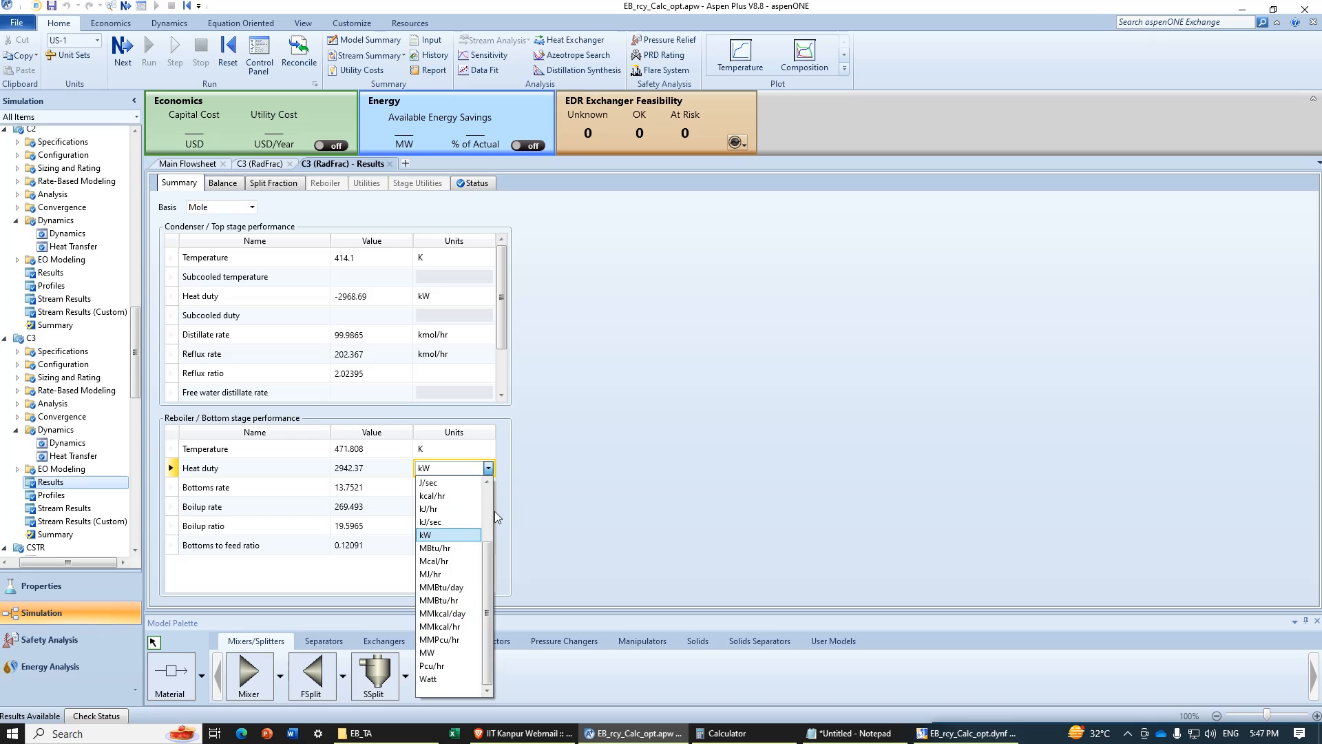
pyautogui.scroll(2, 458, 531)
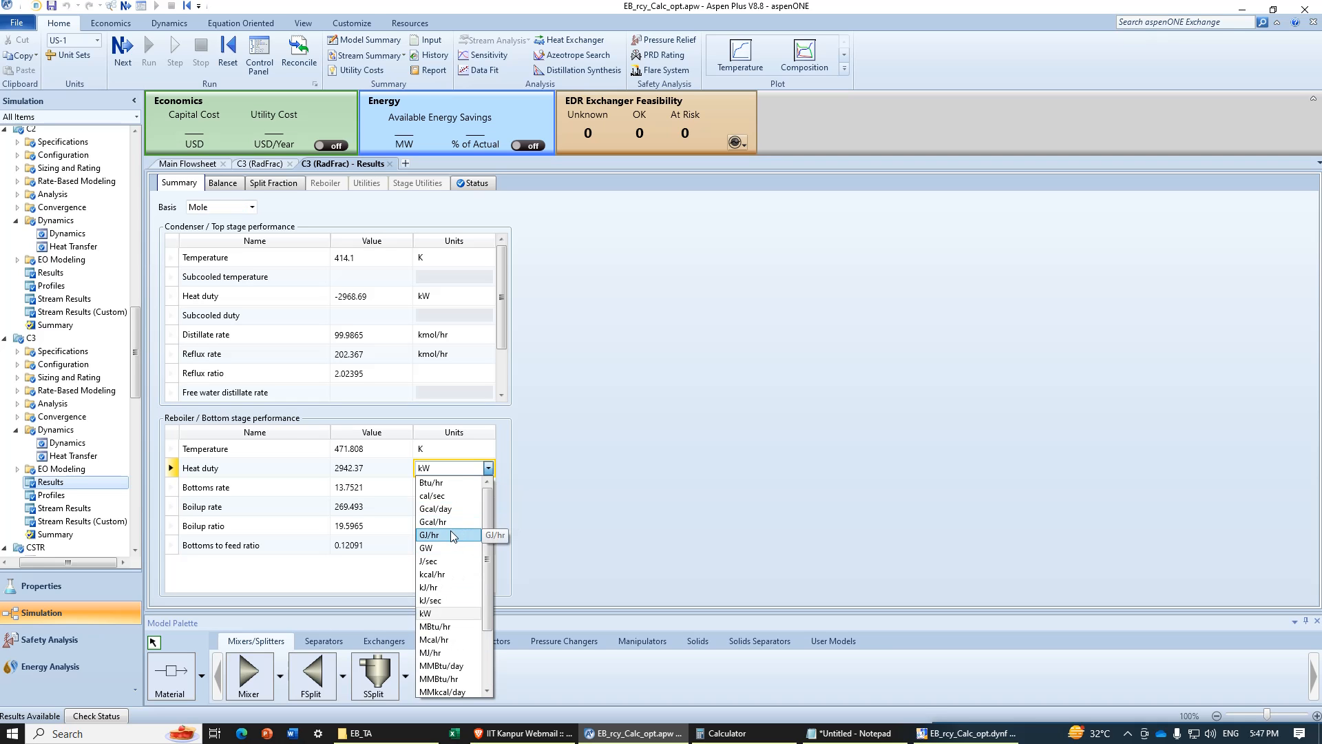
pyautogui.click(454, 535)
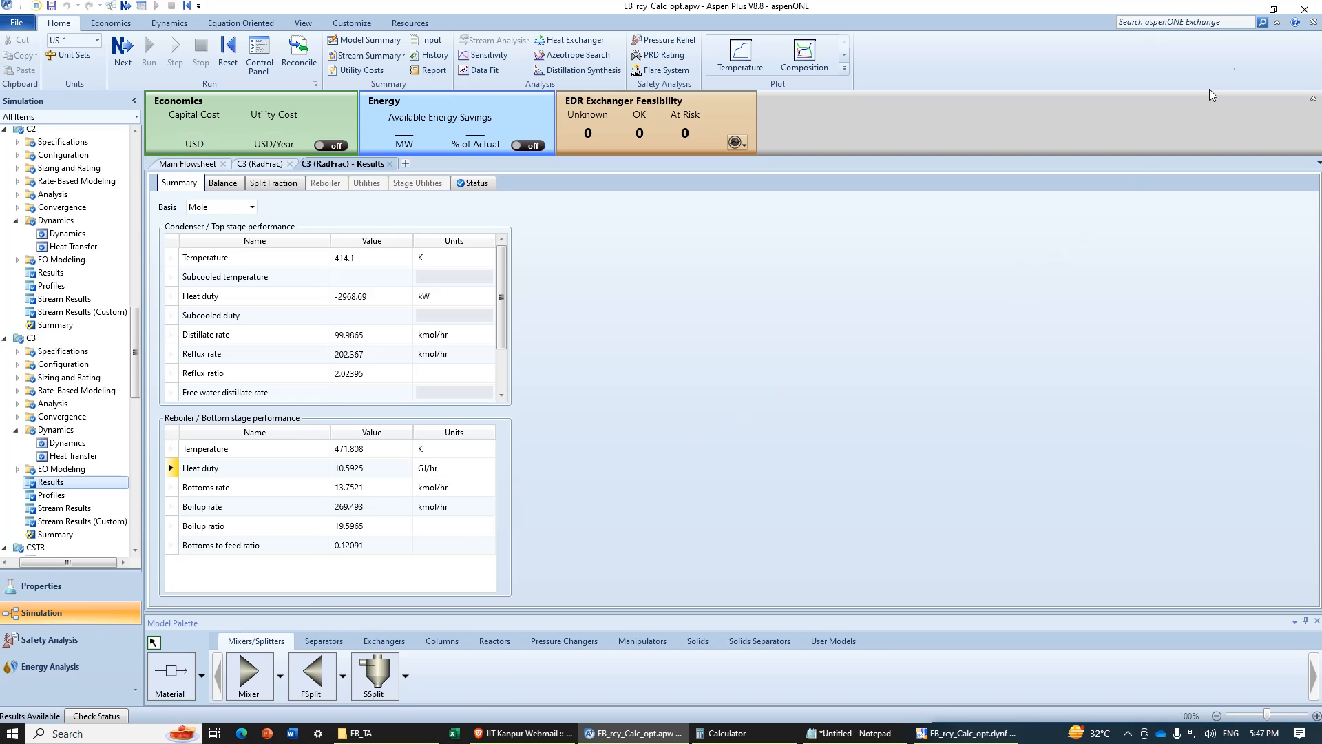
# Step: Back in Aspen Plus Dynamics, set C3_TC's initial output to 10.5925 GJ/hr and output range maximum to 21.18 GJ/hr, and close its configuration
pyautogui.click(1243, 8)
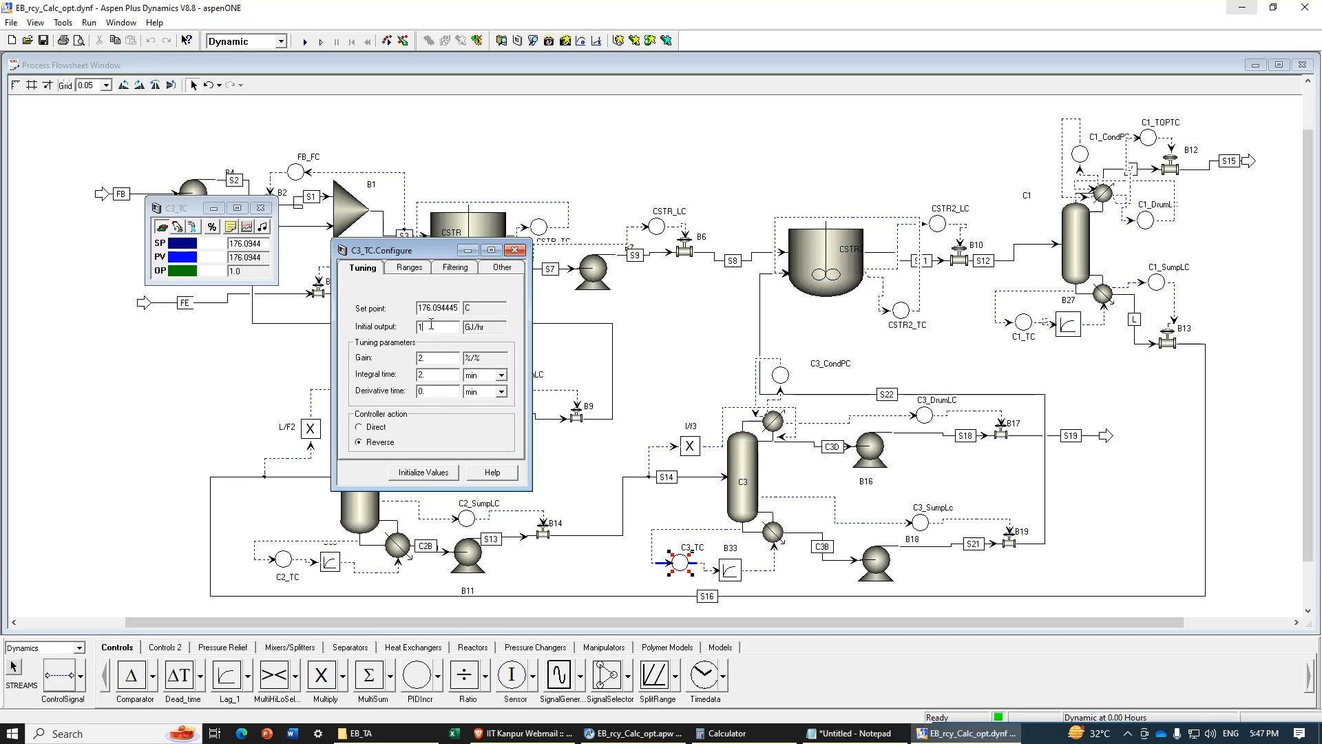
pyautogui.write('0.5925')
pyautogui.press('Return')
pyautogui.click(410, 268)
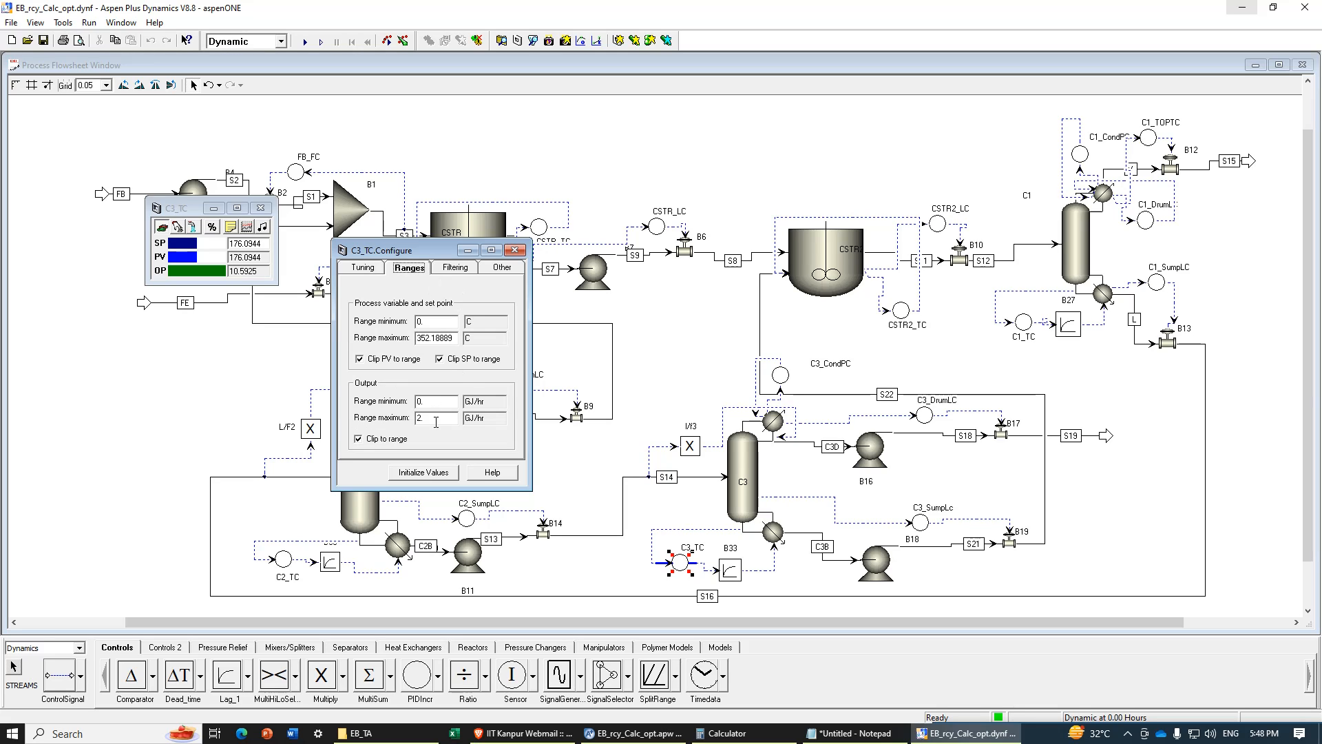
pyautogui.write('21.18')
pyautogui.click(515, 250)
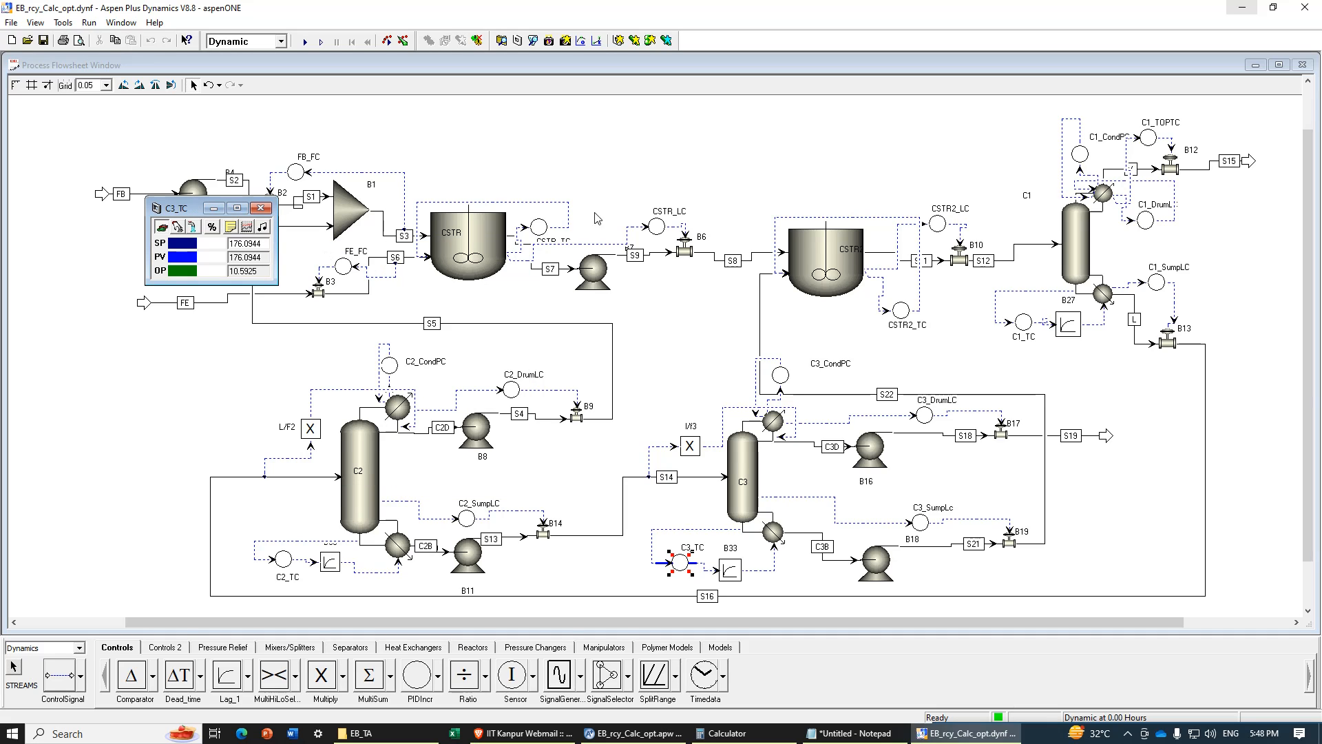
# Step: Minimize the process flowsheet window and move the C3_TC faceplate to the workspace's lower right corner
pyautogui.click(1255, 76)
pyautogui.click(1256, 65)
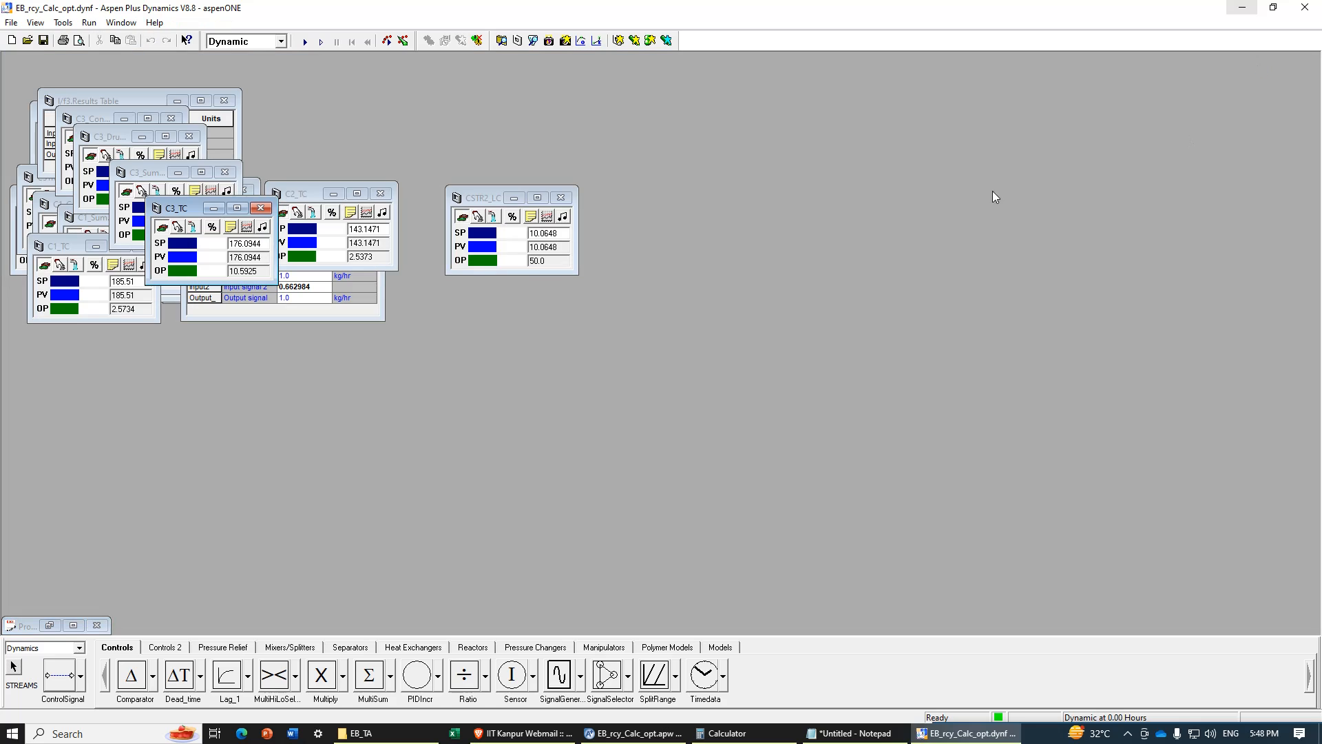
pyautogui.moveTo(187, 202); pyautogui.dragTo(1244, 560)
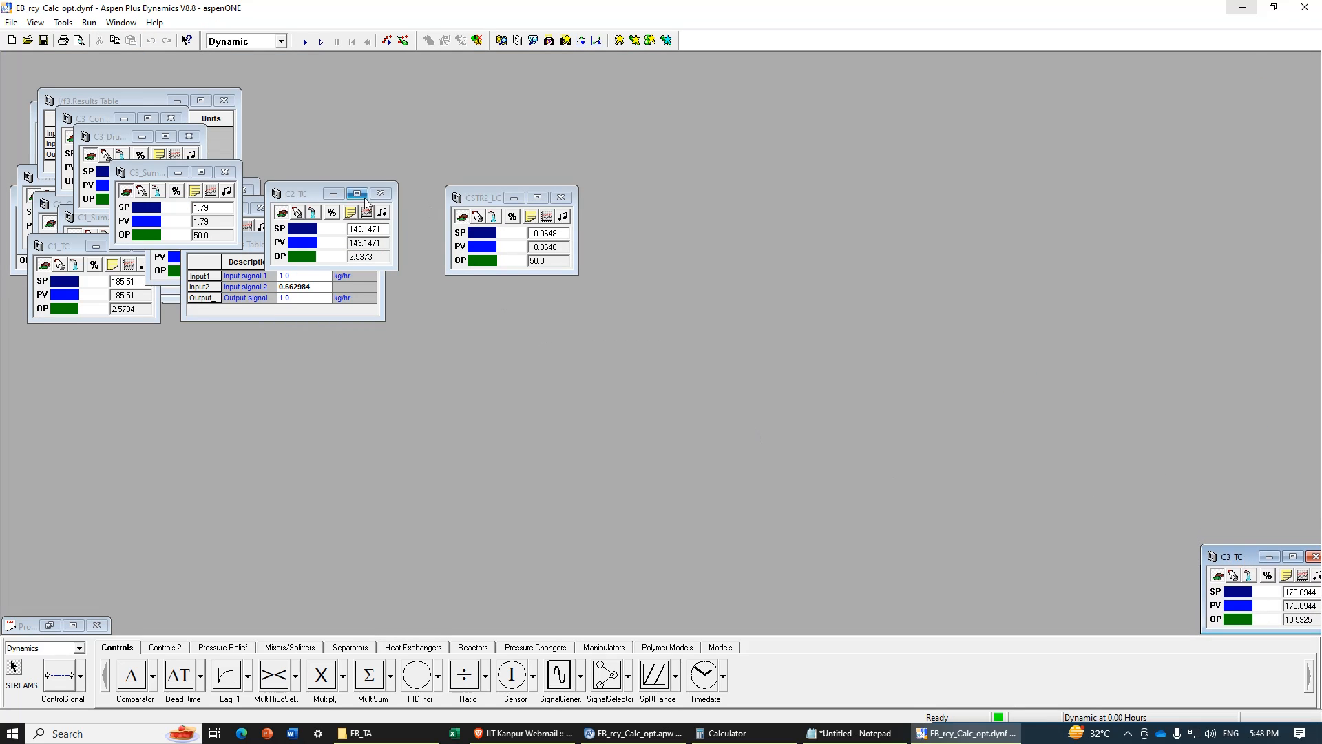
# Step: Arrange the C3_DrumLC and C3_SumpLC faceplates beside C3_TC, with C2_SumpLC, C2_TC and C3_CondPC in a row above them
pyautogui.moveTo(289, 200); pyautogui.dragTo(1240, 470)
pyautogui.moveTo(144, 175); pyautogui.dragTo(1102, 561)
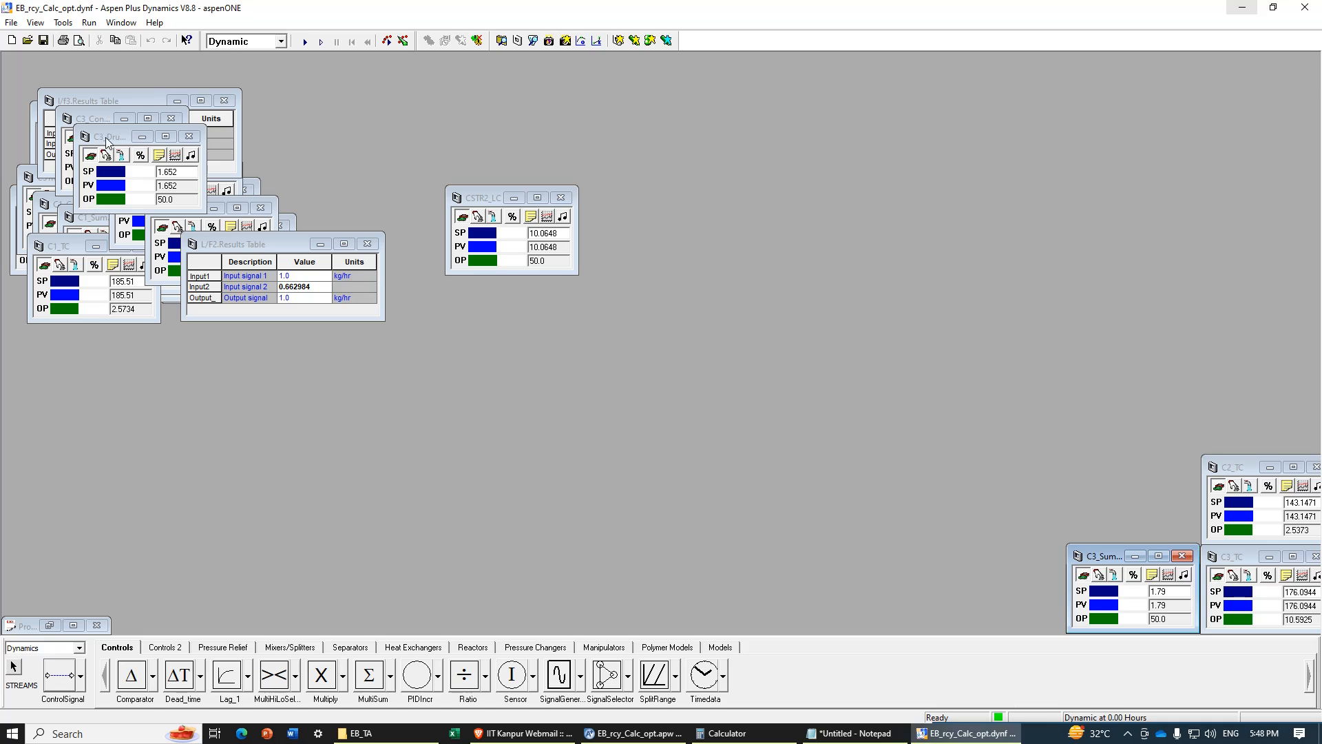
pyautogui.moveTo(106, 141); pyautogui.dragTo(965, 561)
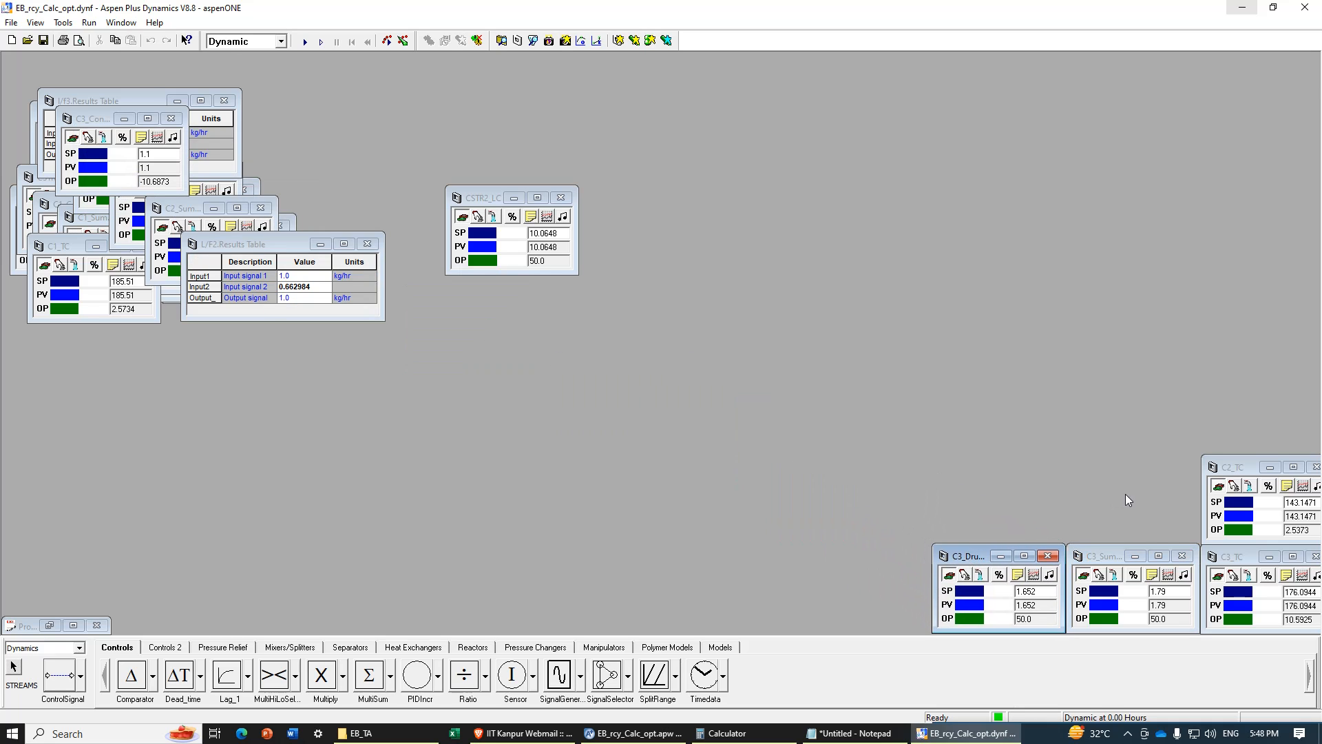
pyautogui.click(1237, 474)
pyautogui.moveTo(1236, 472); pyautogui.dragTo(971, 467)
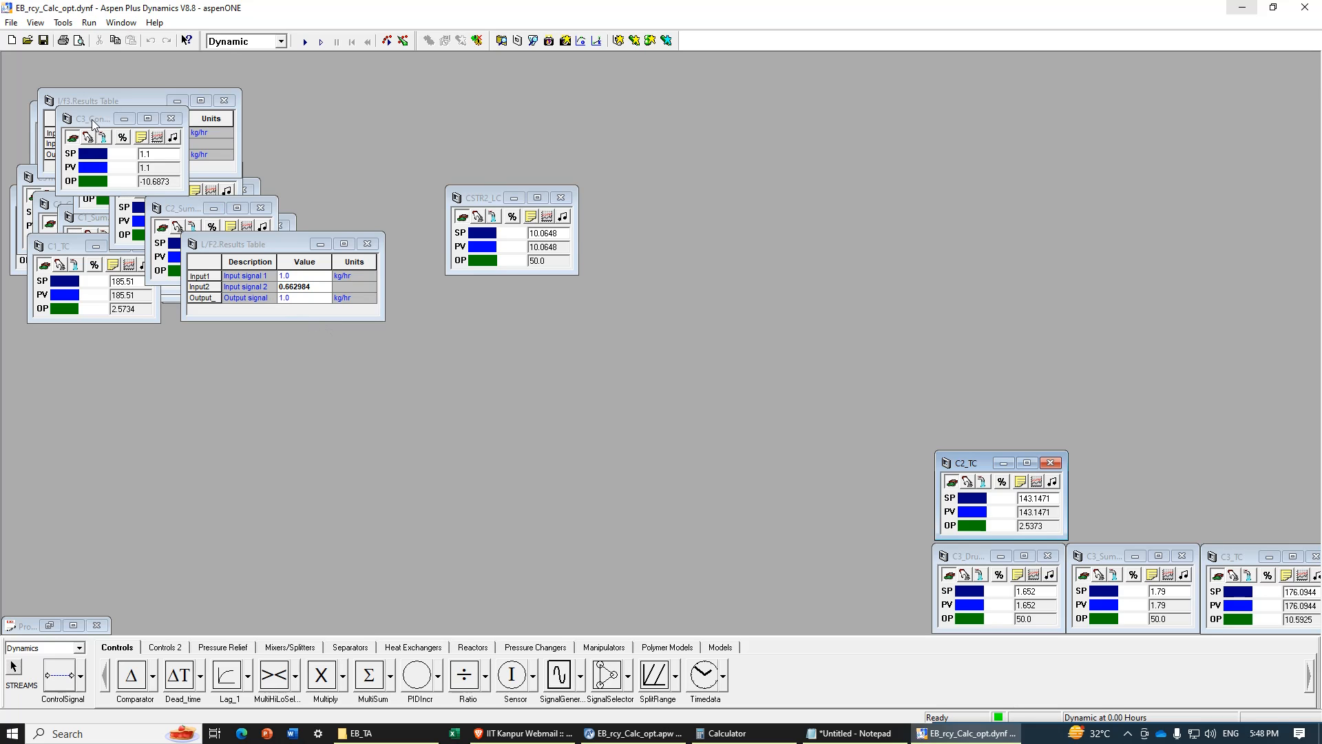
pyautogui.moveTo(93, 124); pyautogui.dragTo(1237, 465)
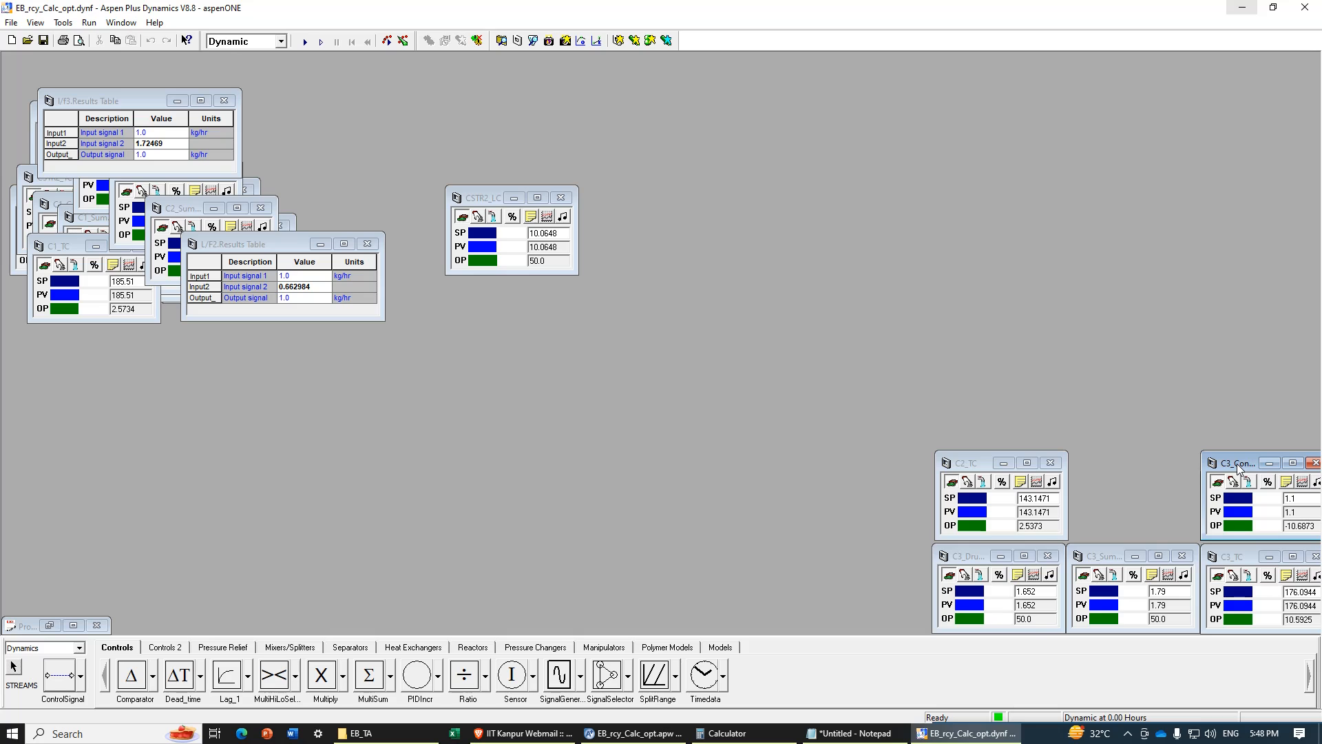
pyautogui.moveTo(971, 466); pyautogui.dragTo(1105, 466)
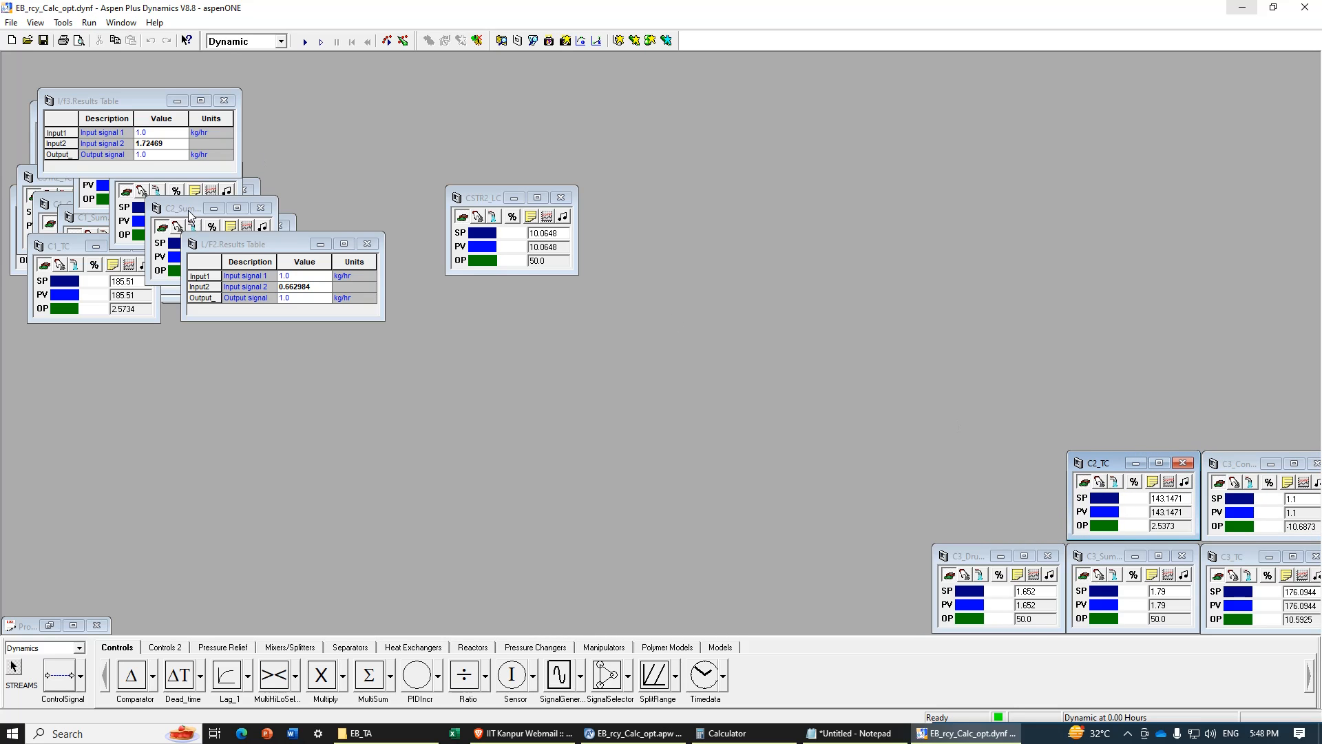
pyautogui.moveTo(189, 210); pyautogui.dragTo(978, 469)
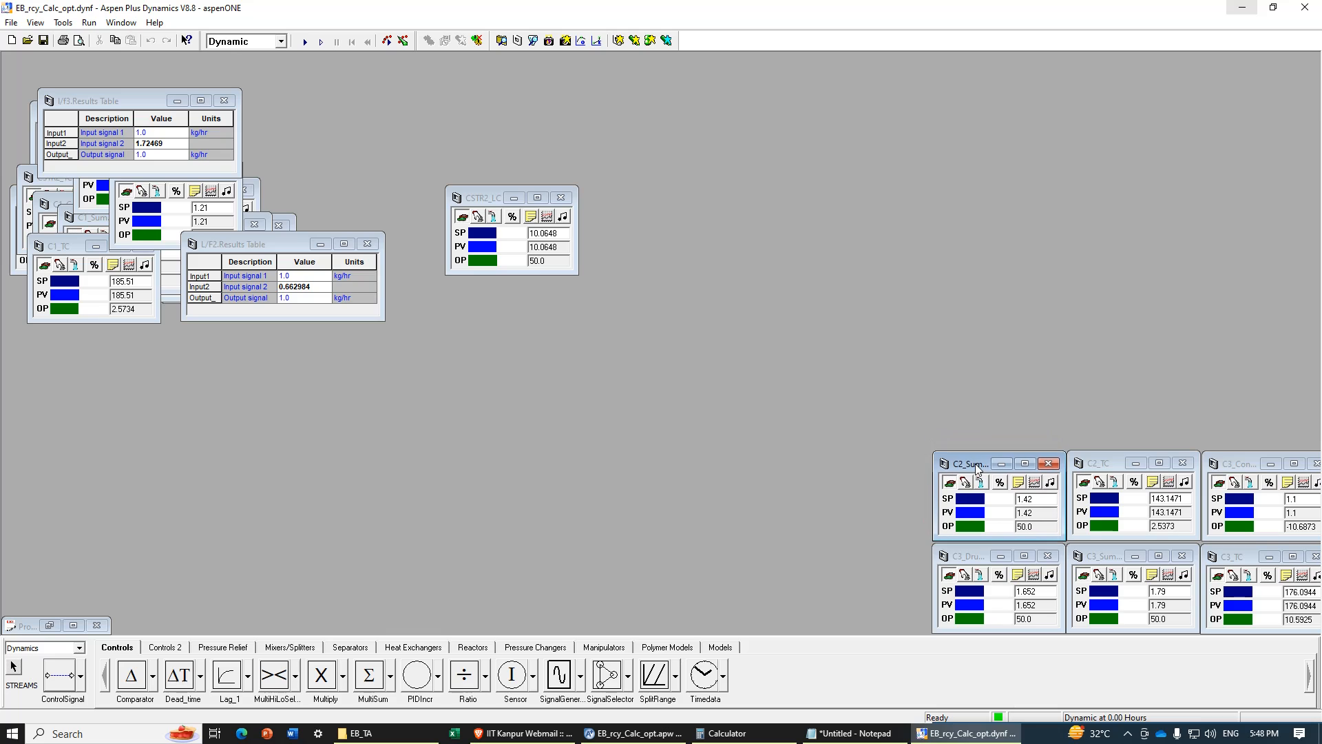
# Step: Line up the C1_TC, C2_CondPC and C2_DrumLC faceplates in a row above C2_SumpLC, C2_TC and C3_CondPC, moving L/F2's results table aside
pyautogui.click(178, 219)
pyautogui.moveTo(150, 172); pyautogui.dragTo(1244, 378)
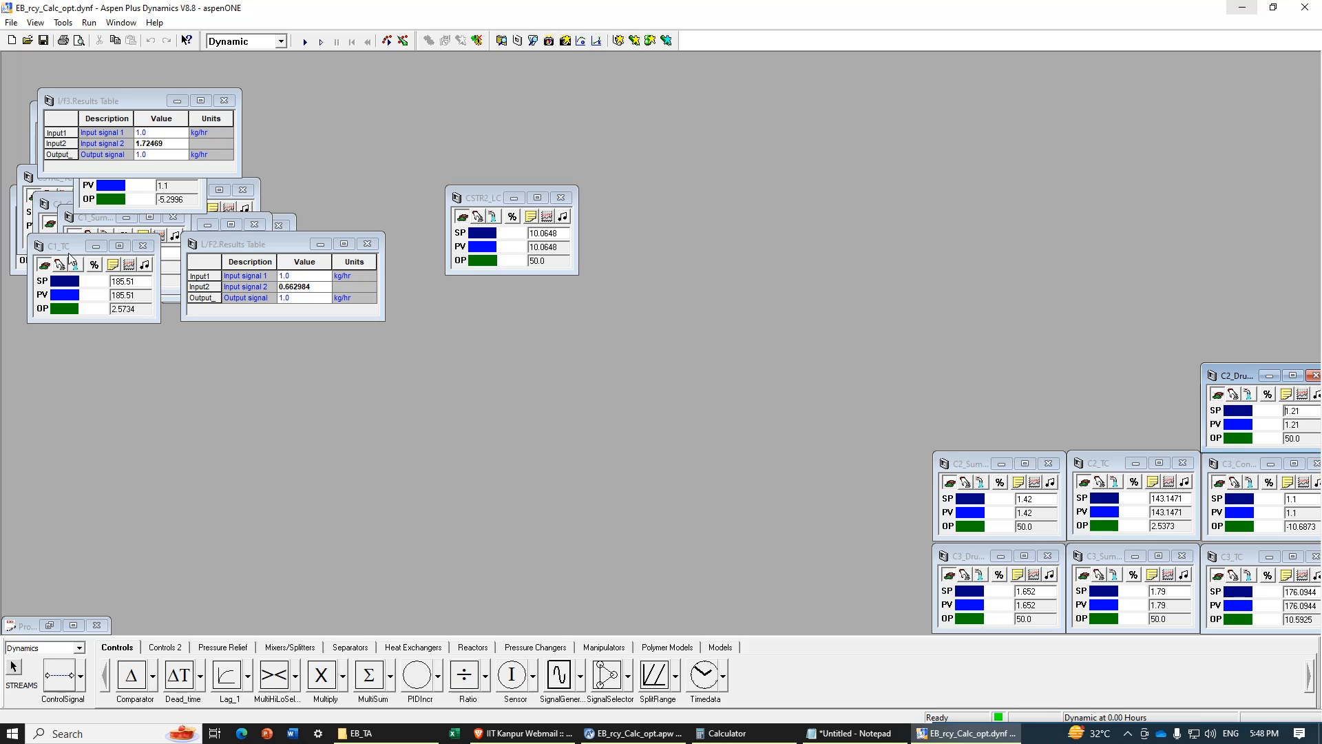
pyautogui.moveTo(66, 249); pyautogui.dragTo(80, 324)
pyautogui.moveTo(208, 247); pyautogui.dragTo(242, 335)
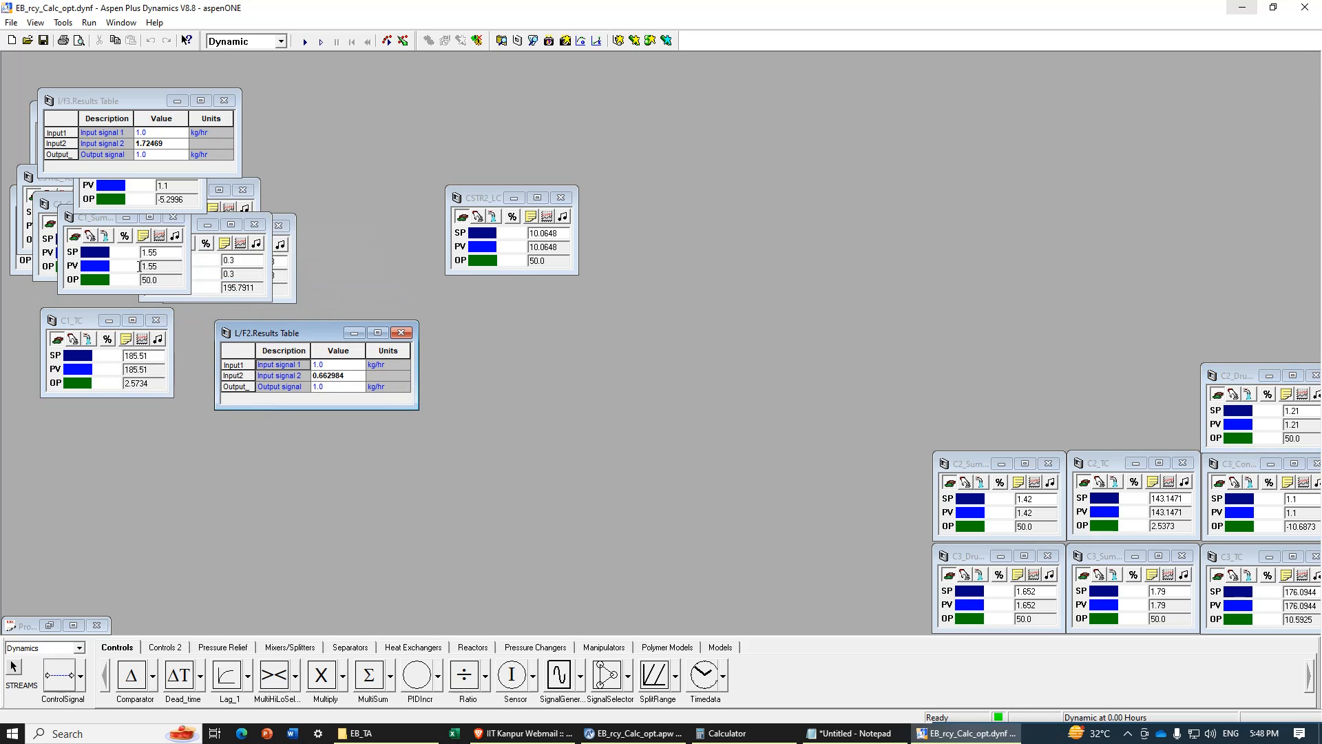
pyautogui.click(90, 204)
pyautogui.moveTo(112, 143); pyautogui.dragTo(1103, 377)
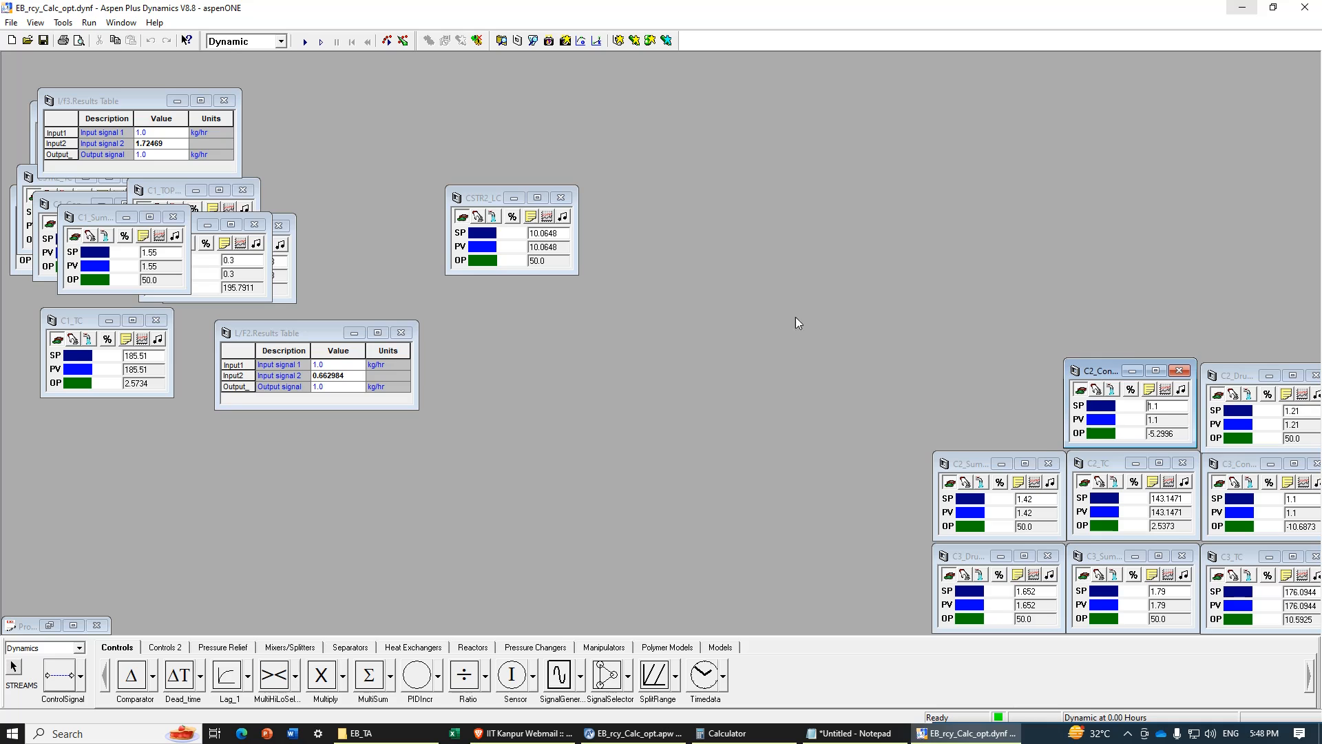
pyautogui.moveTo(72, 321); pyautogui.dragTo(961, 379)
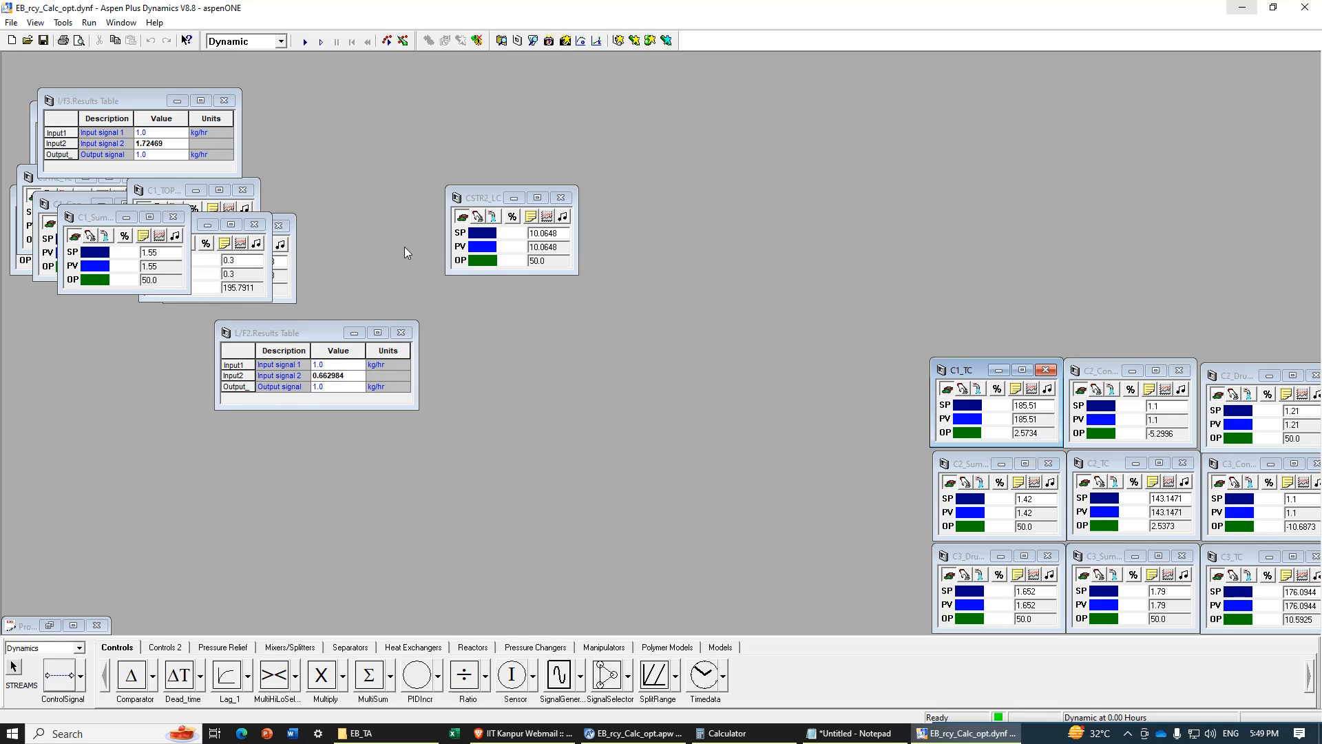
# Step: Stack two more faceplate rows above C1_TC: C1_TOPTC, C1_DrumLC and C1_SumpLC, with CSTR2_LC, CSTR2_TC and C1_CondPC above them
pyautogui.moveTo(89, 219); pyautogui.dragTo(1223, 284)
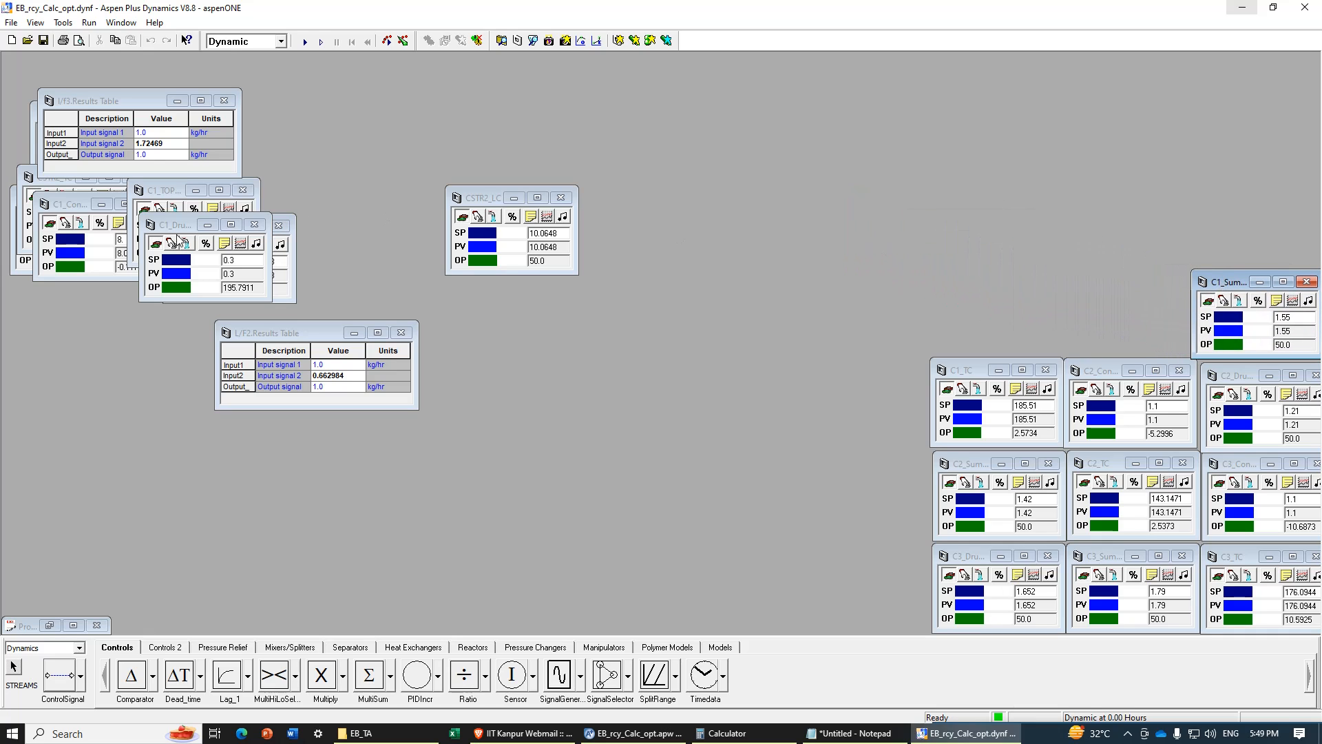
pyautogui.moveTo(170, 229); pyautogui.dragTo(1095, 283)
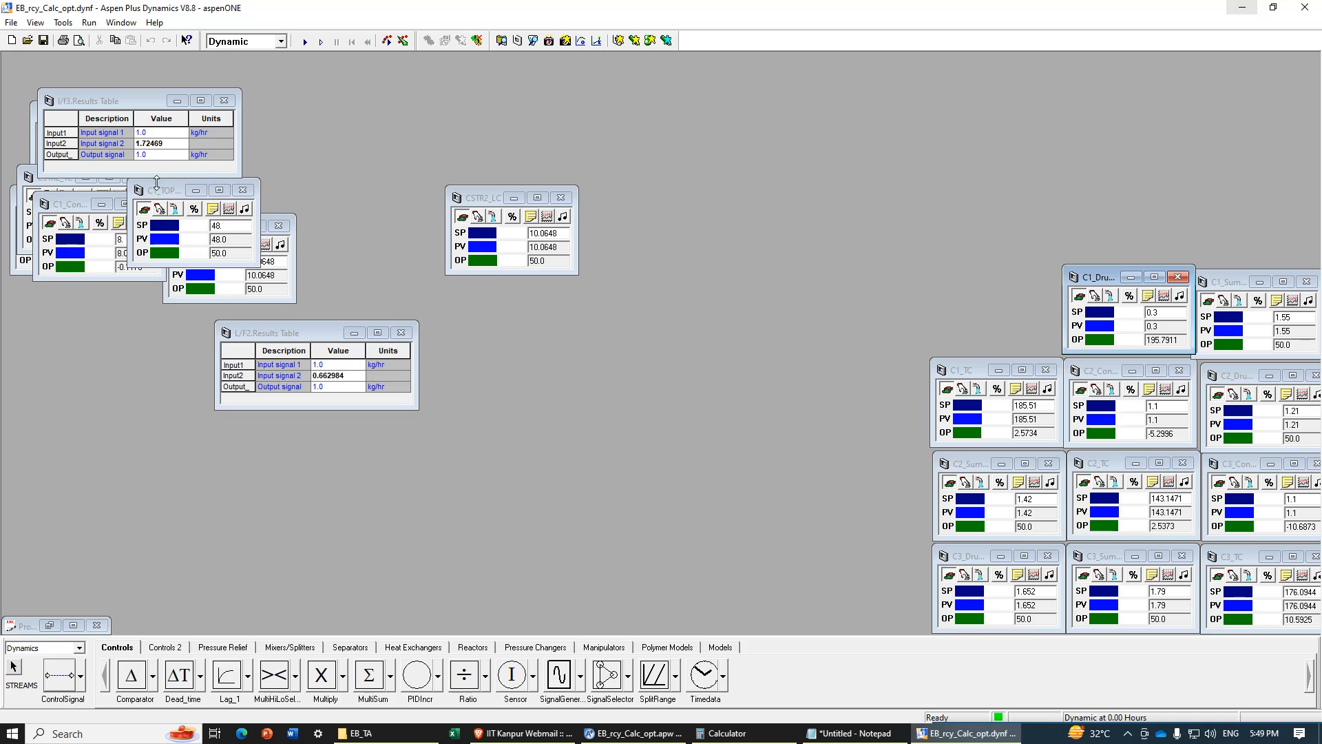
pyautogui.moveTo(157, 182); pyautogui.dragTo(959, 276)
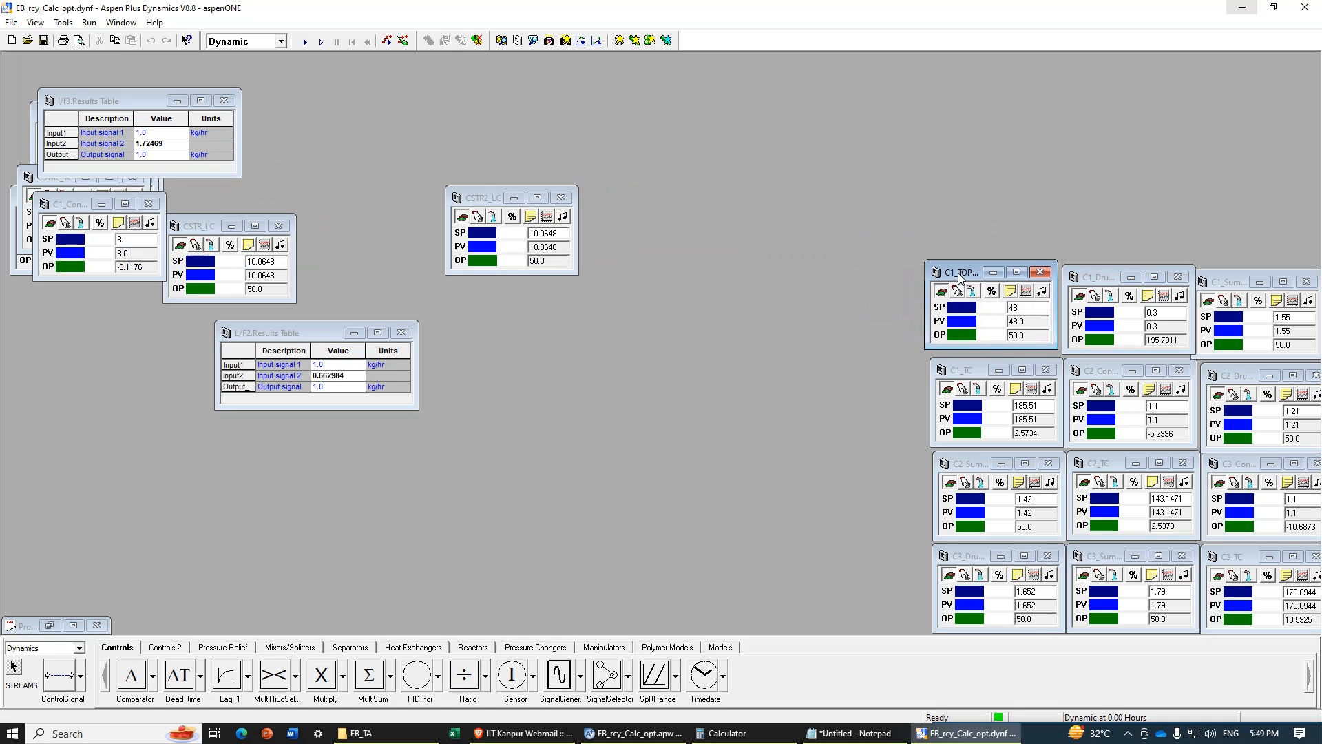
pyautogui.moveTo(69, 205); pyautogui.dragTo(1224, 188)
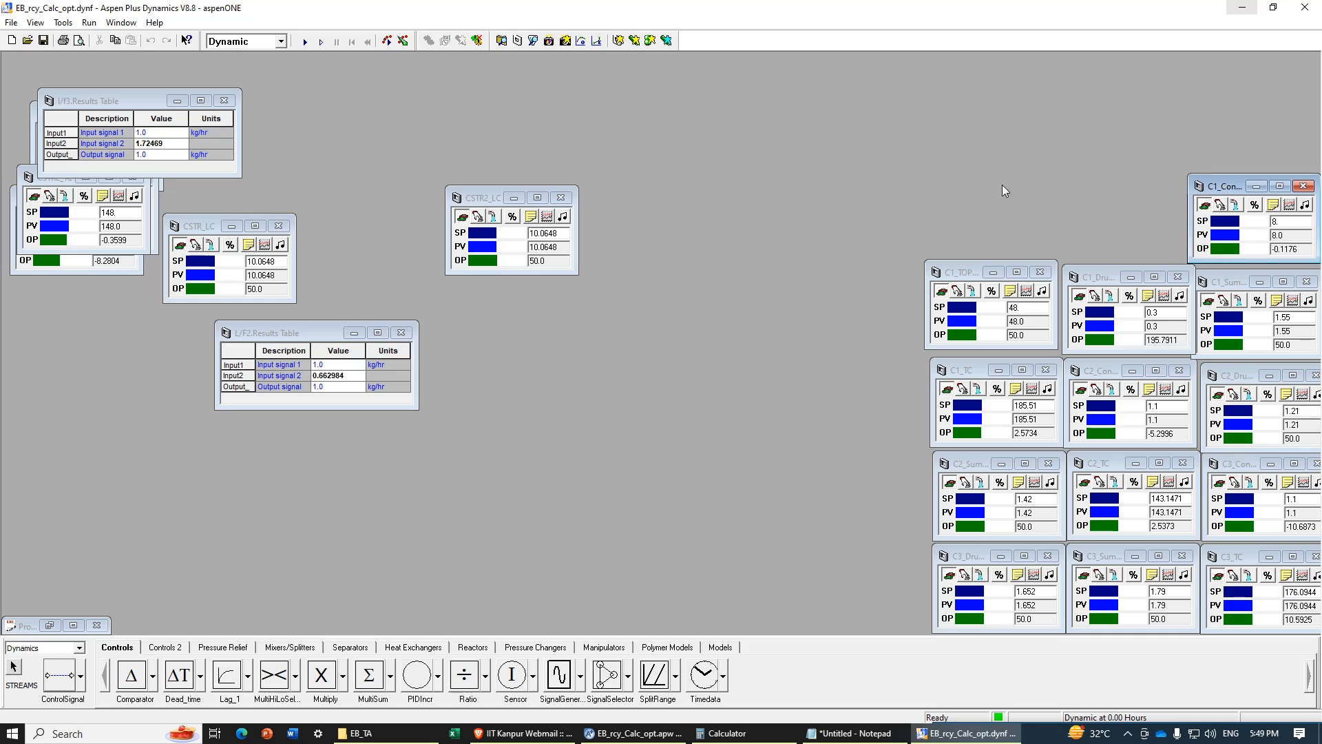
pyautogui.click(75, 233)
pyautogui.moveTo(60, 179); pyautogui.dragTo(1092, 193)
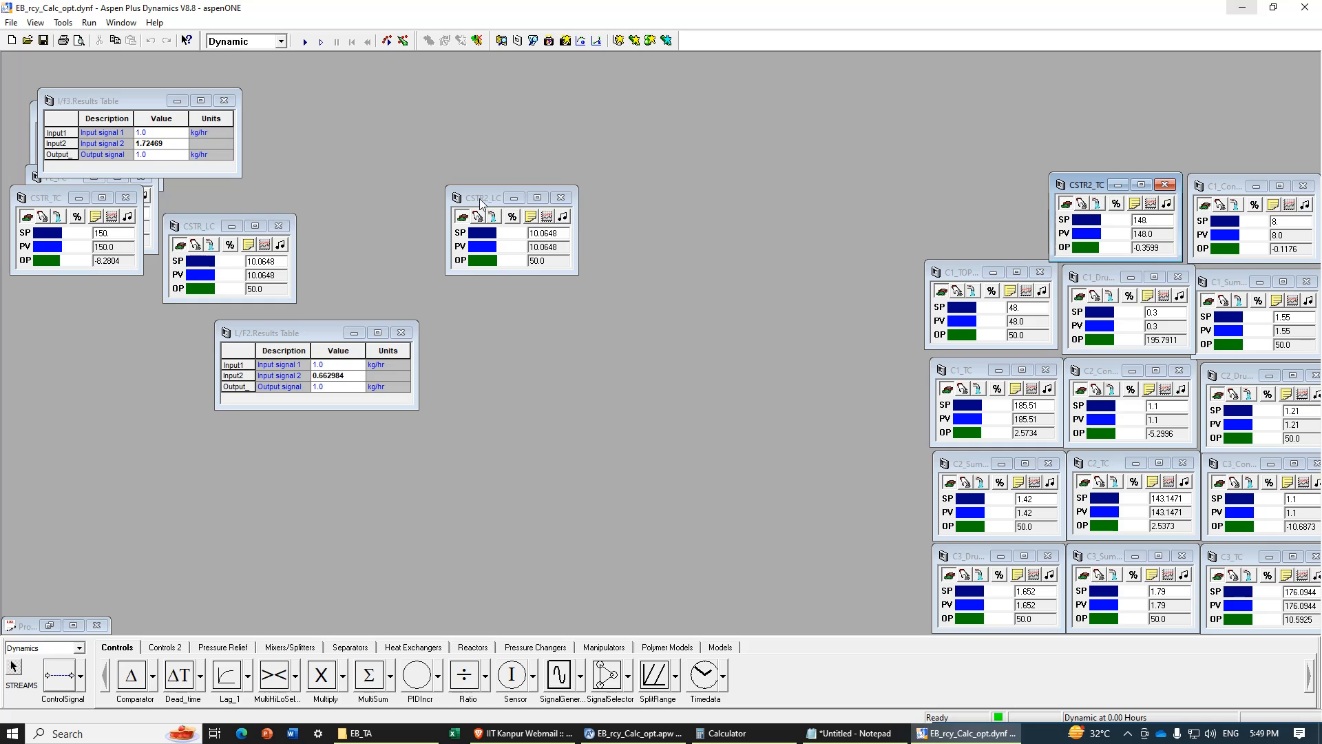
pyautogui.moveTo(480, 201); pyautogui.dragTo(949, 190)
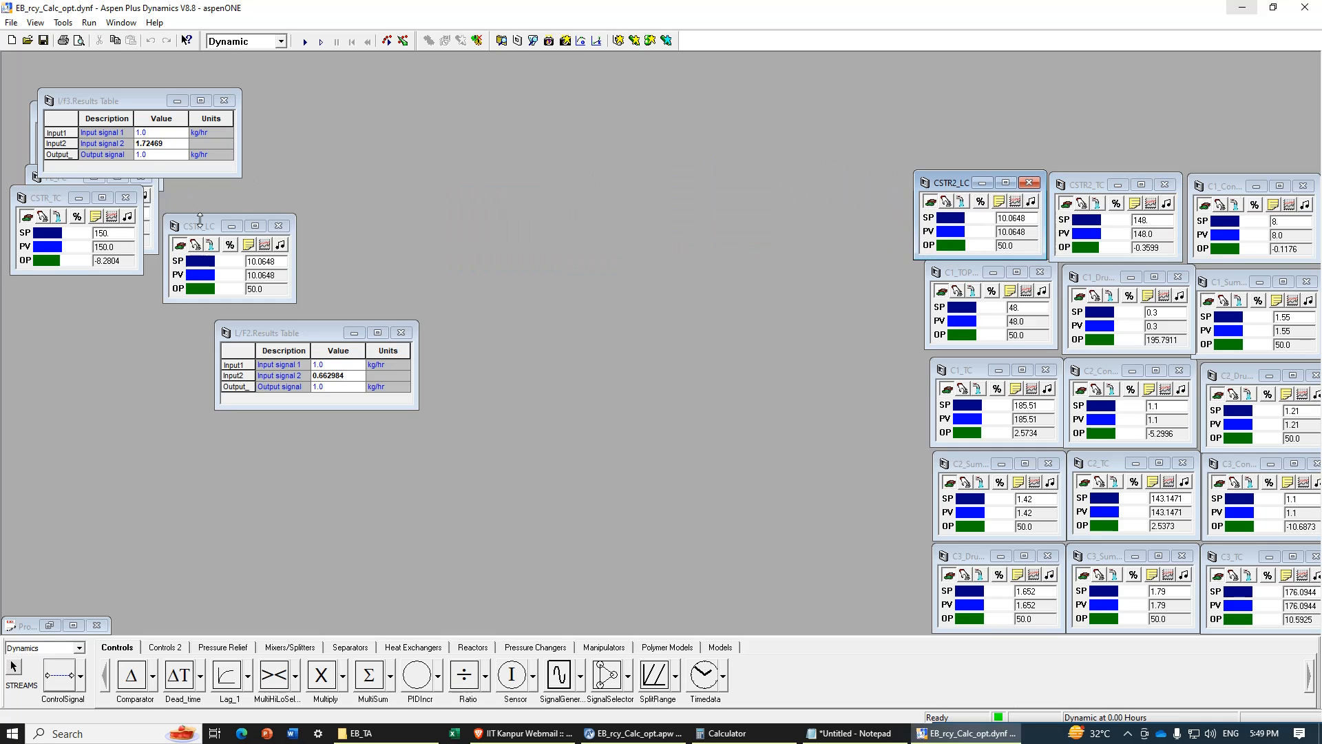
# Step: Place the FE_FC, CSTR_TC and CSTR_LC faceplates in a row above the CSTR2 ones, with both multiplier results tables stacked alongside
pyautogui.moveTo(199, 219); pyautogui.dragTo(1218, 96)
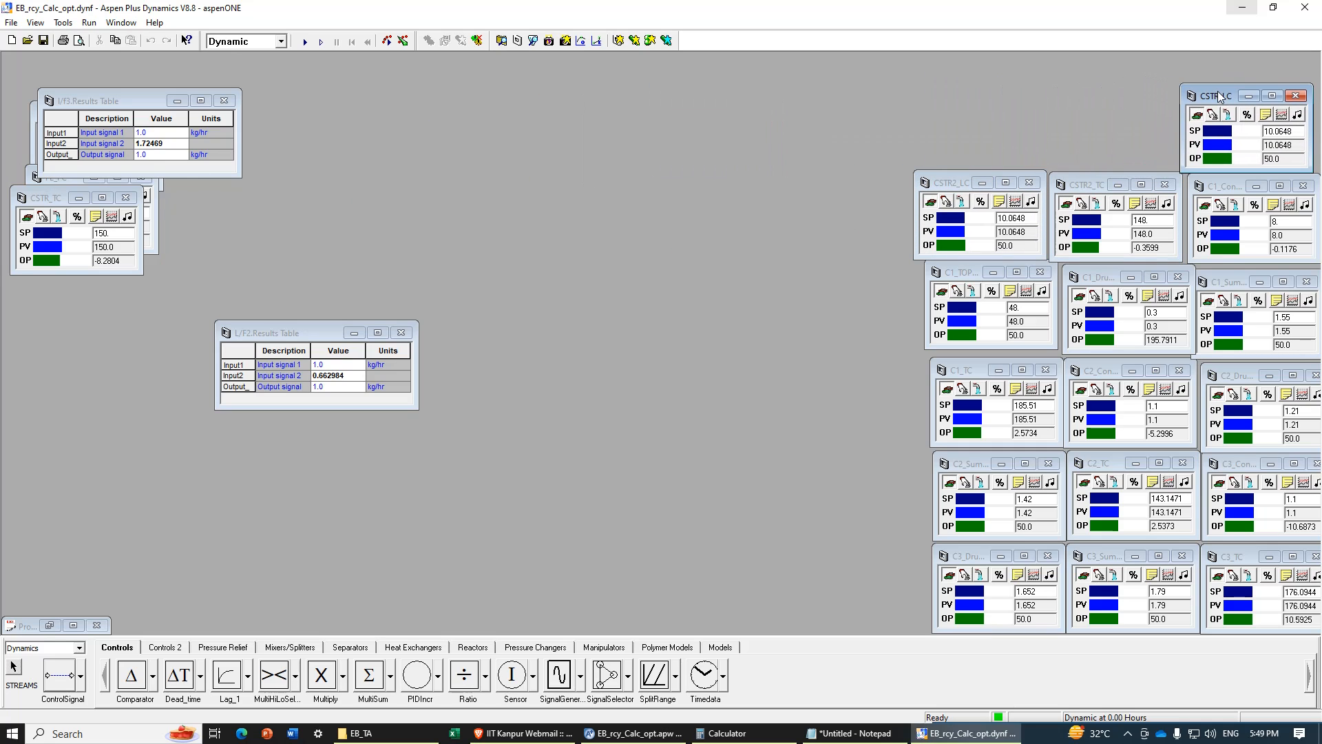
pyautogui.moveTo(44, 199); pyautogui.dragTo(1076, 91)
pyautogui.click(89, 220)
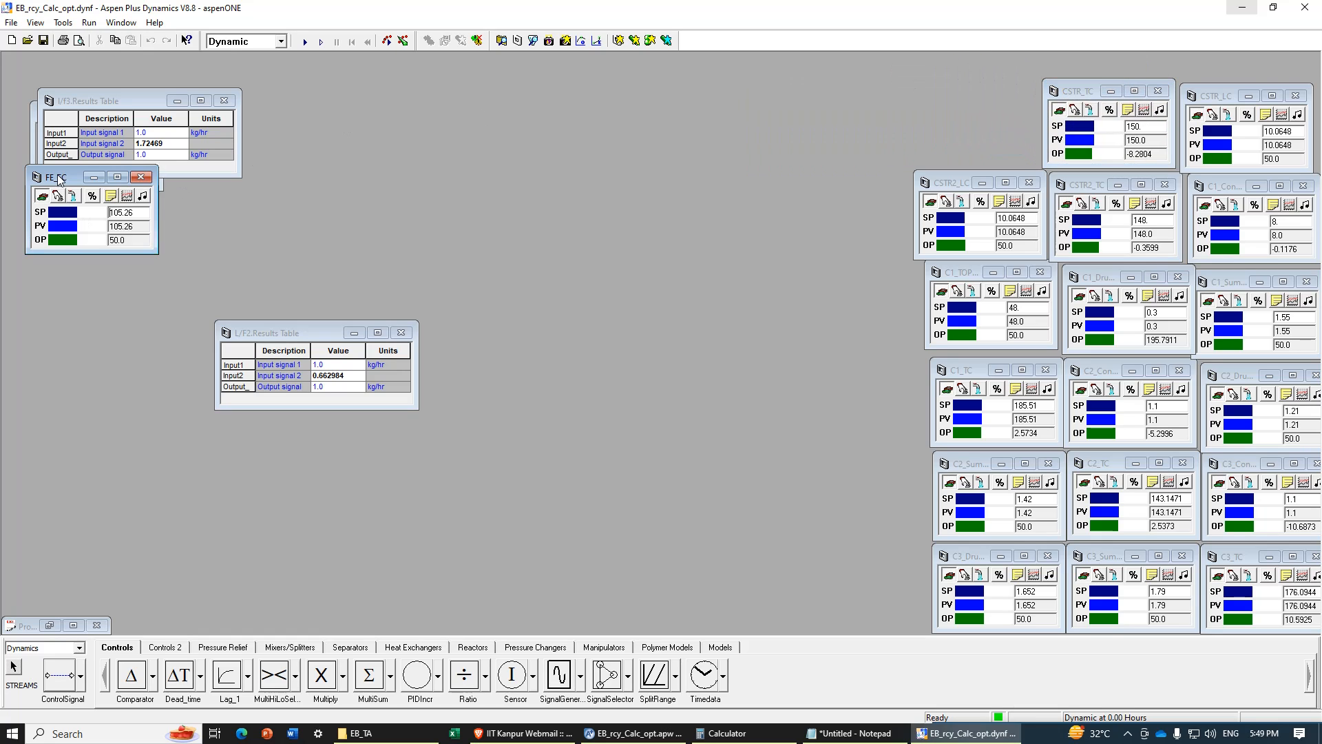
pyautogui.moveTo(58, 179); pyautogui.dragTo(942, 90)
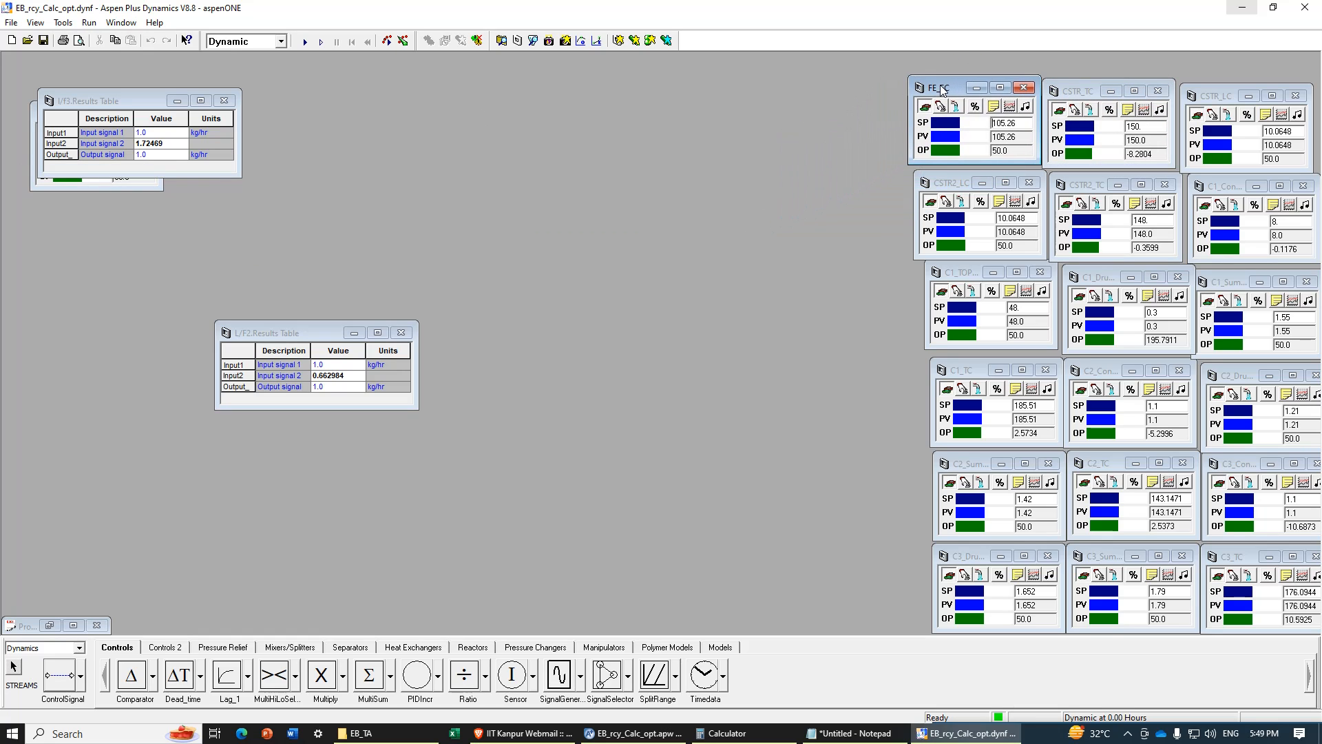
pyautogui.moveTo(118, 101); pyautogui.dragTo(777, 65)
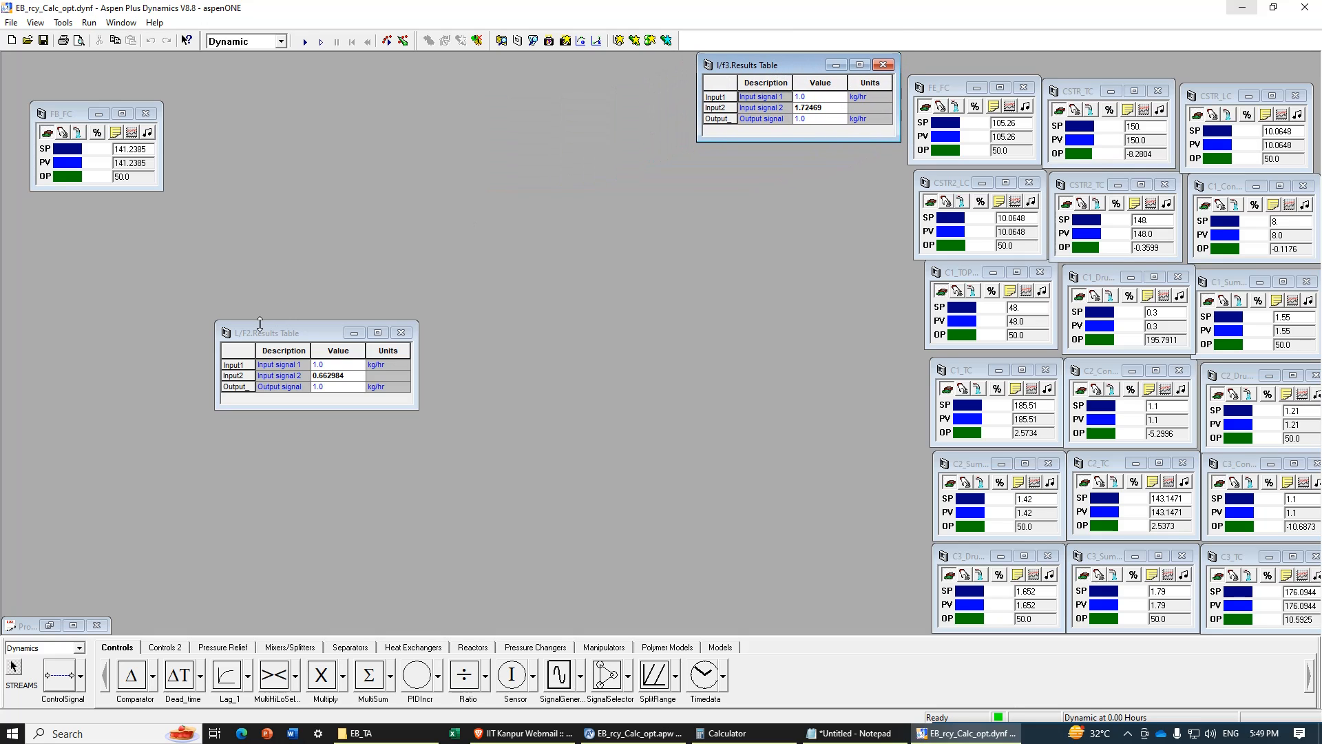
pyautogui.moveTo(267, 333); pyautogui.dragTo(752, 161)
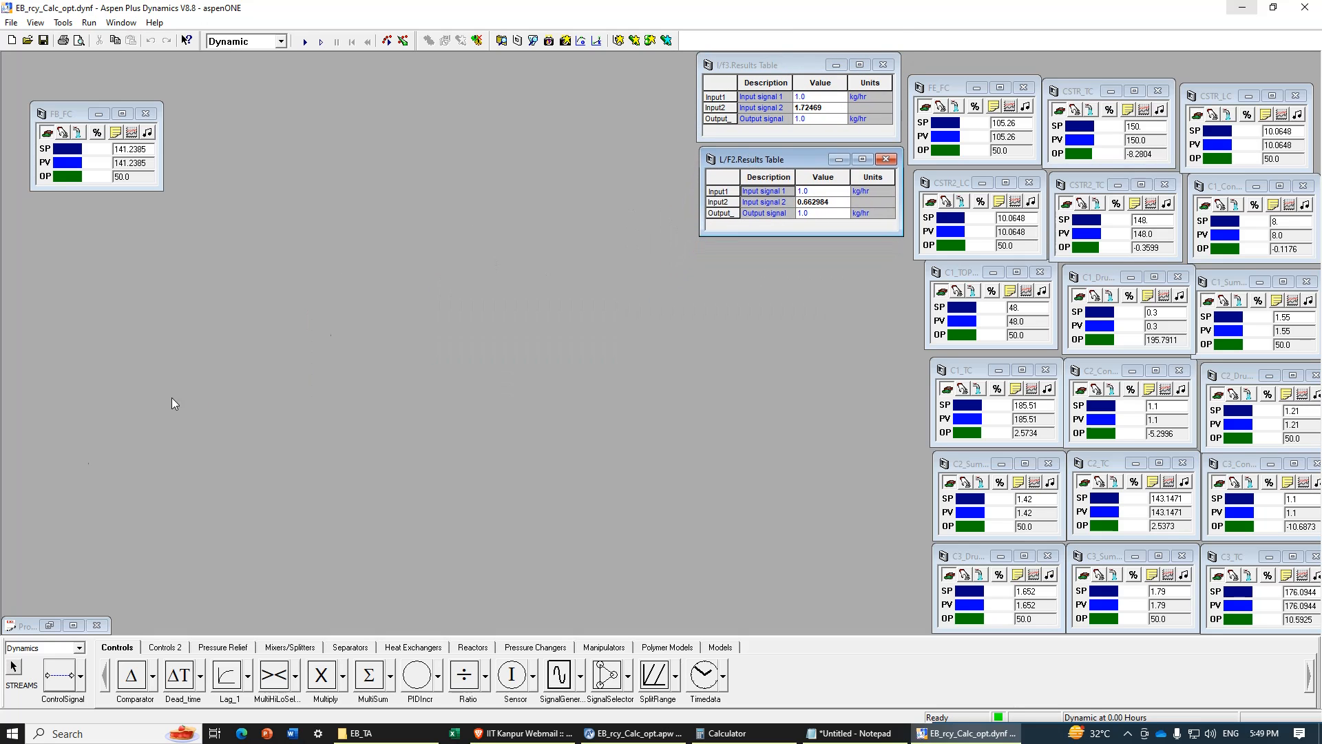
# Step: Restore the process flowsheet window, place a Multiply block between mixer B1 and the FE_FC controller, and shrink its icon
pyautogui.doubleClick(58, 622)
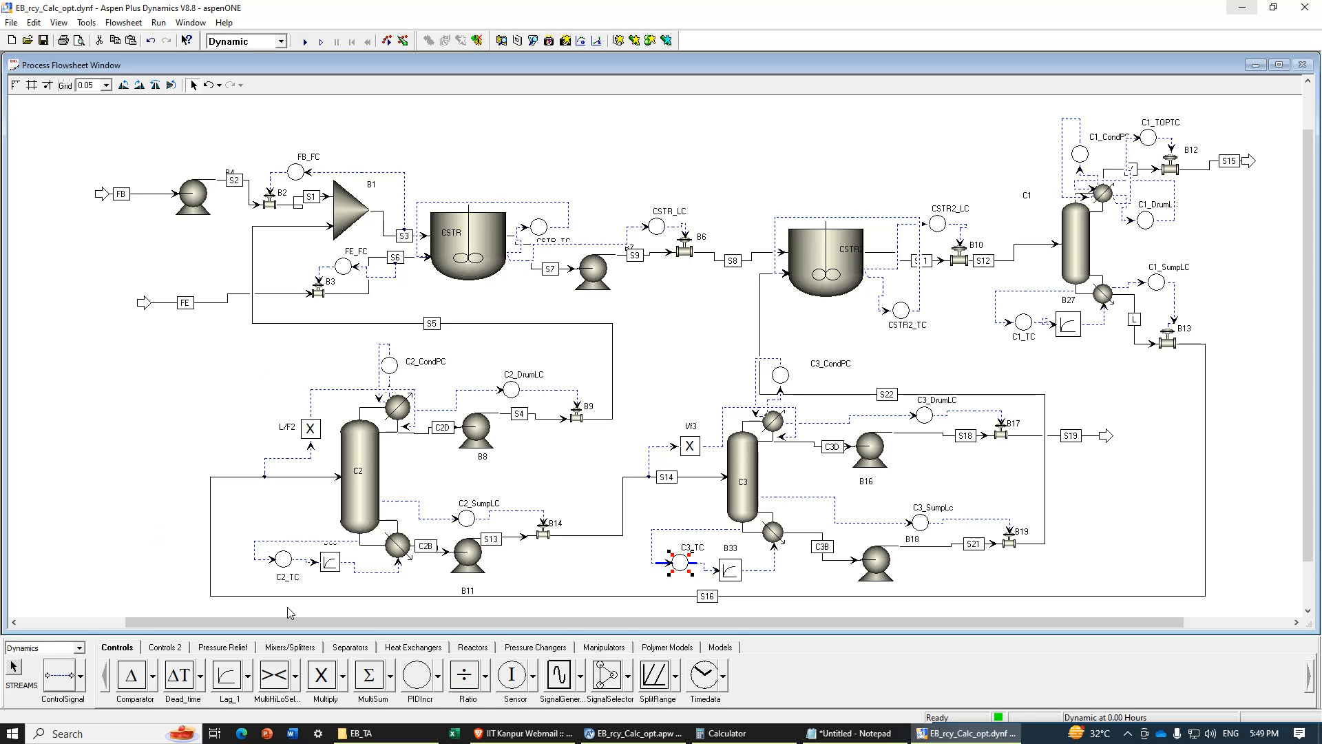
pyautogui.click(321, 675)
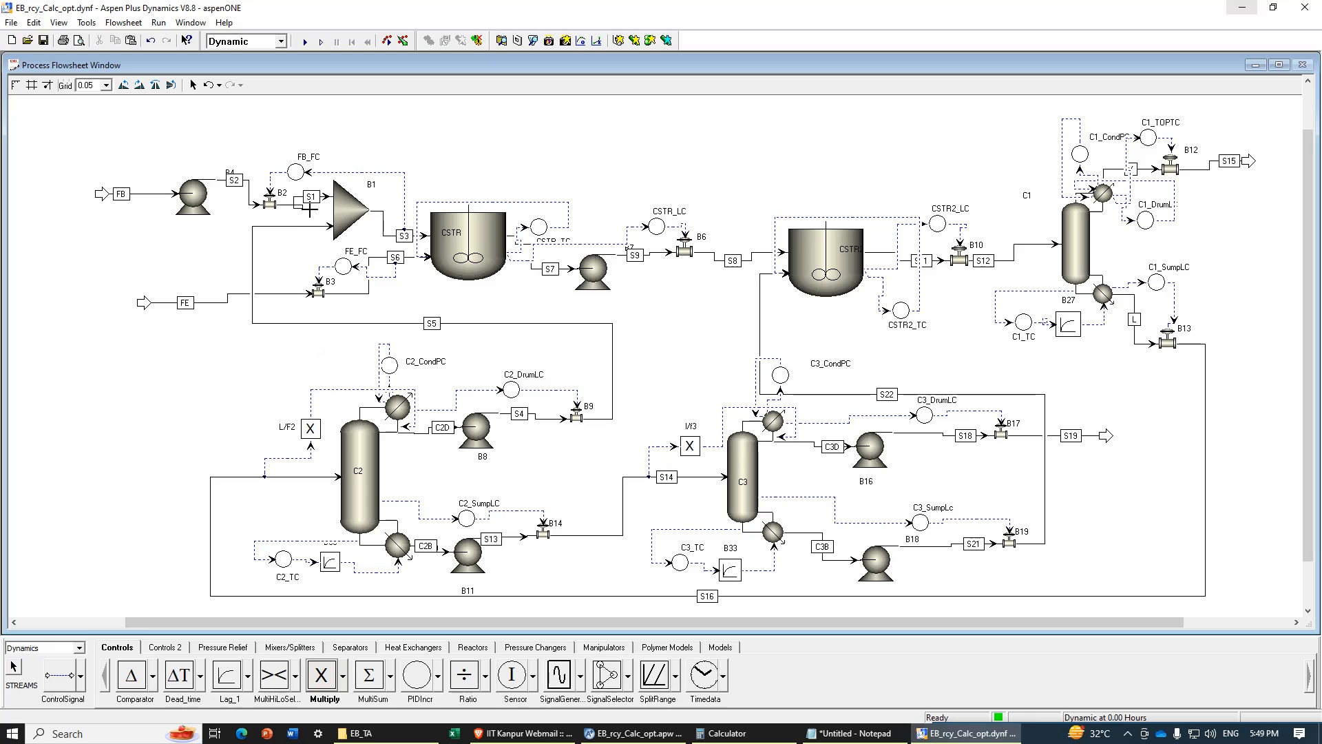
pyautogui.click(314, 246)
pyautogui.press('Escape')
pyautogui.click(308, 252)
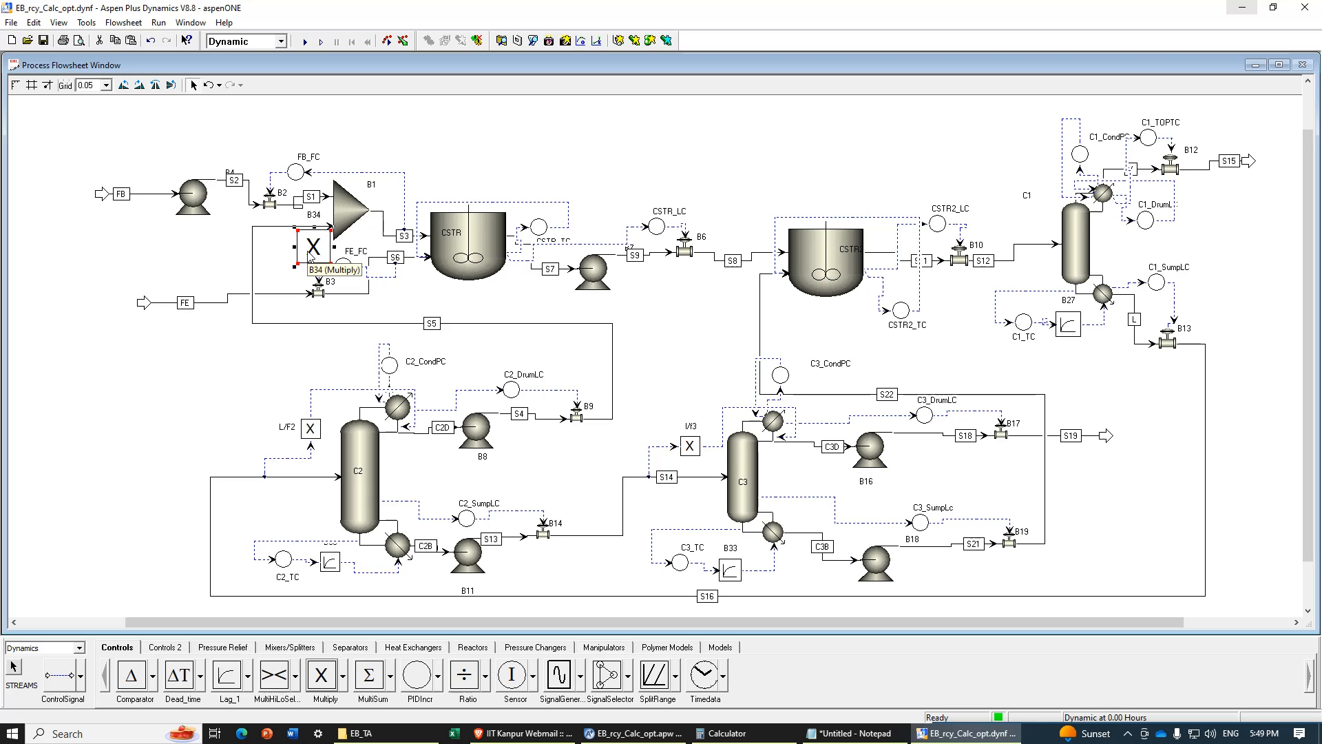
pyautogui.press('-')
pyautogui.press('-')
pyautogui.press('-')
pyautogui.press('-')
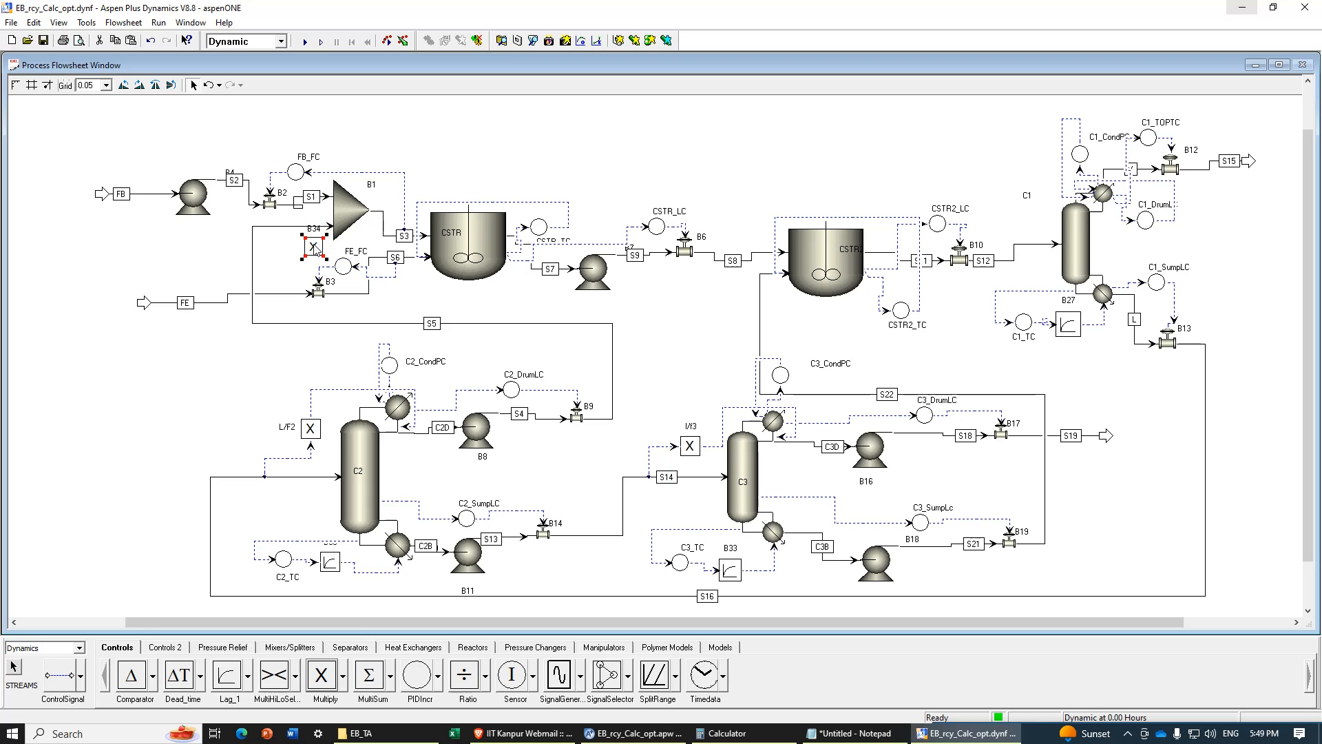
# Step: Rename the new Multiply block as ratio and move its label below the icon
pyautogui.click(310, 230)
pyautogui.hotkey('ctrl', 'm')
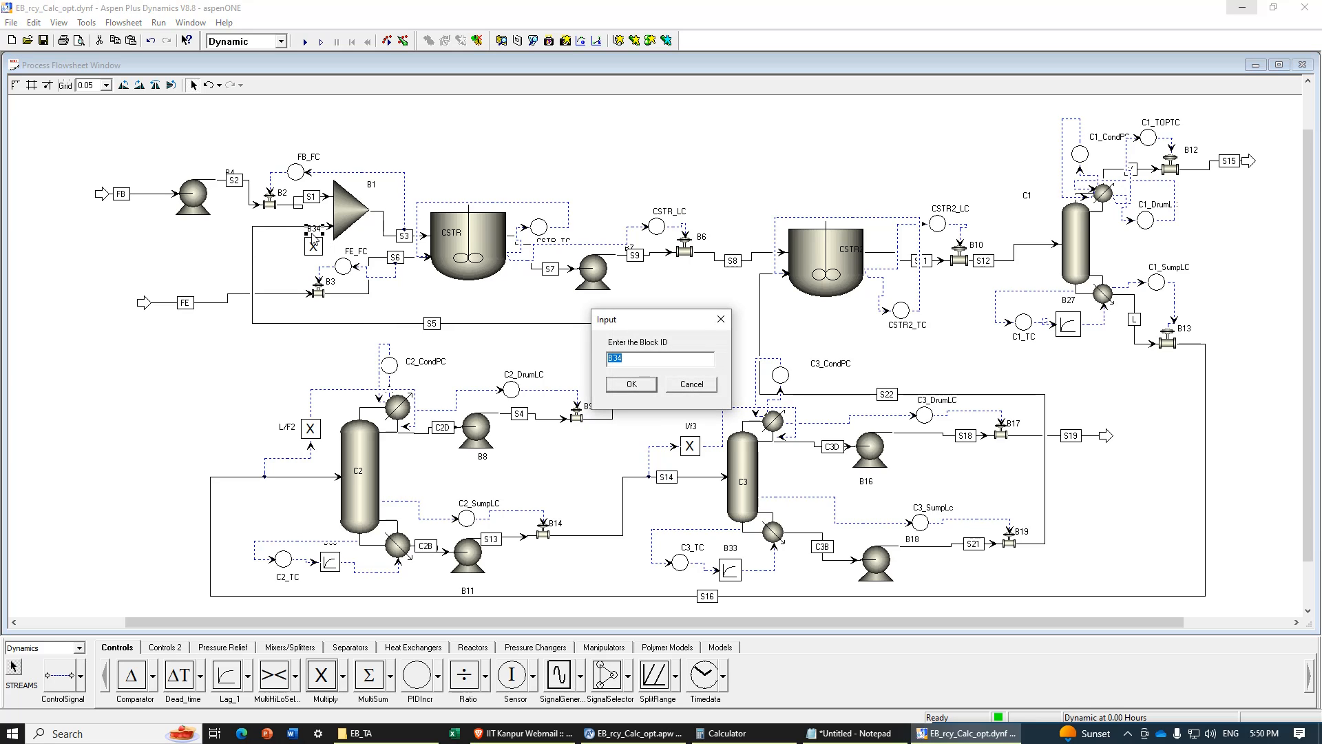
pyautogui.write('ratio')
pyautogui.click(630, 385)
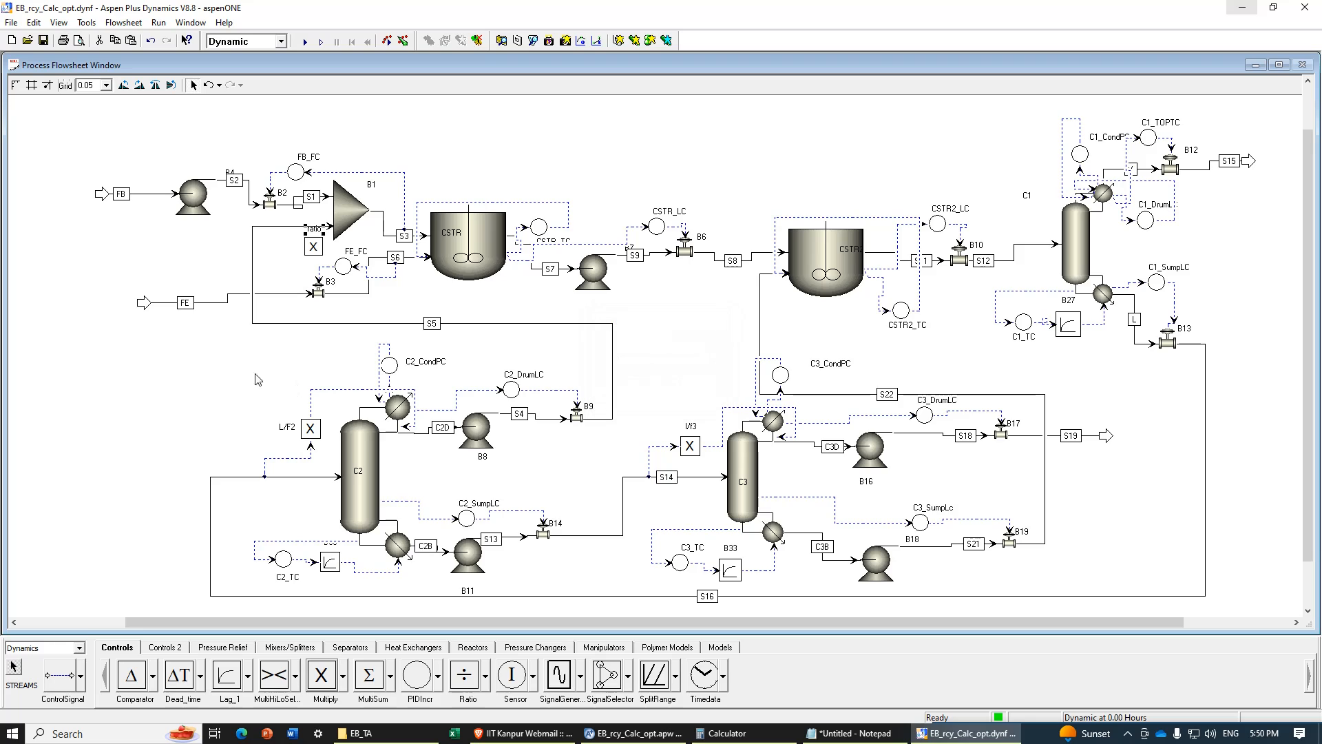
pyautogui.moveTo(310, 232); pyautogui.dragTo(305, 266)
# Step: Connect a control signal from stream S6's total mole flow to Input1 of the ratio block
pyautogui.click(70, 706)
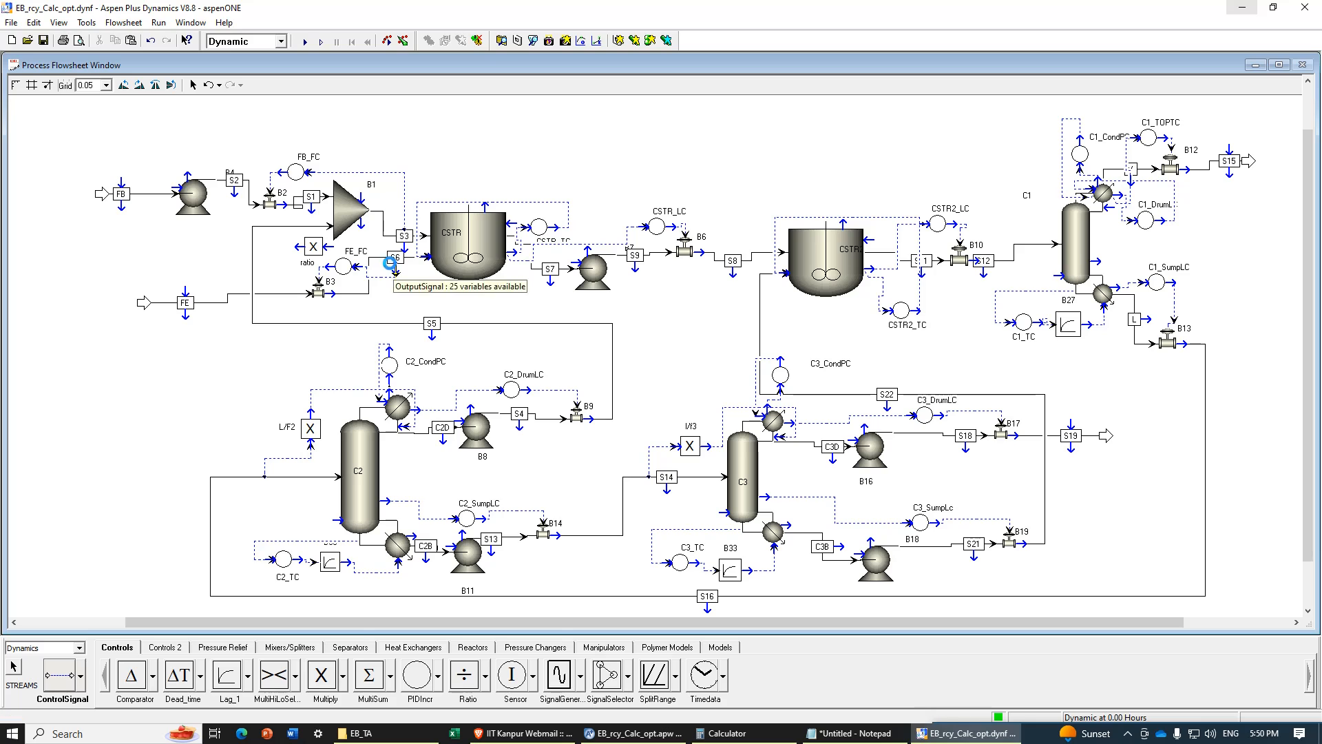
pyautogui.click(386, 247)
pyautogui.click(594, 307)
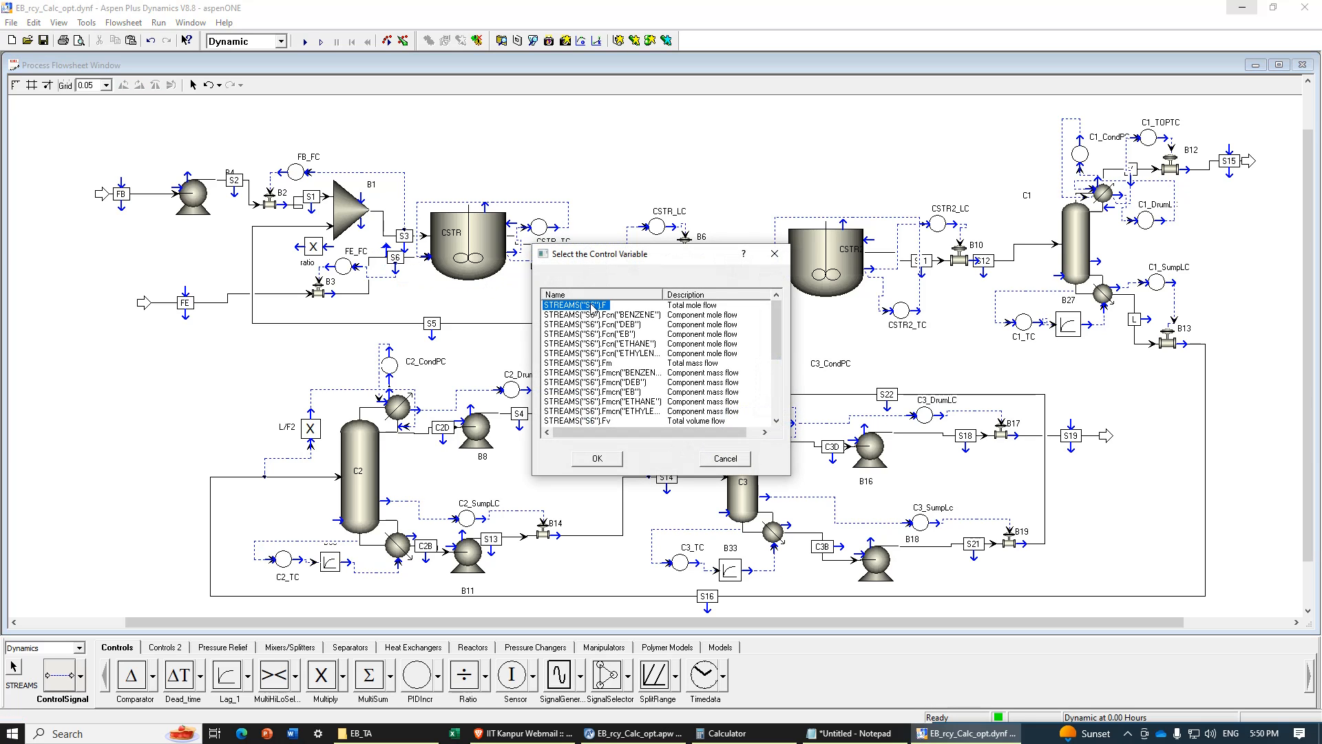
pyautogui.click(610, 457)
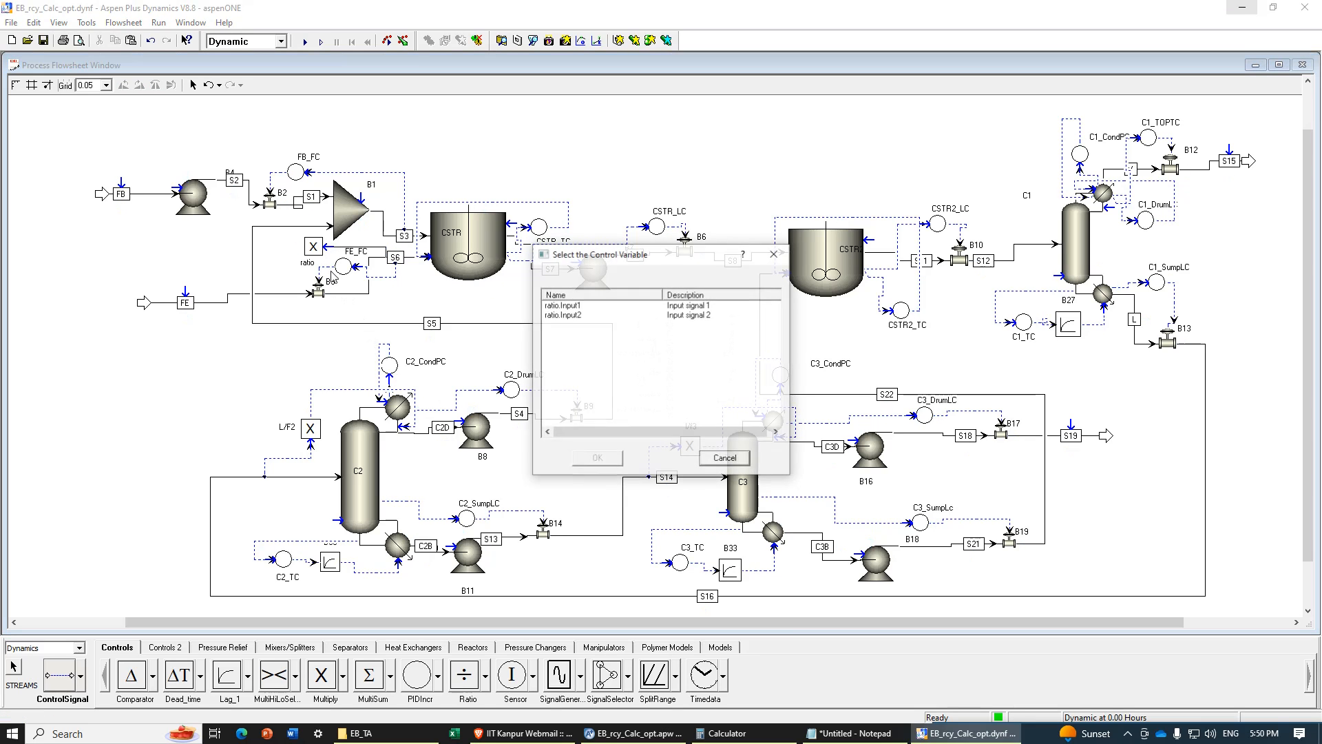
pyautogui.click(329, 246)
pyautogui.click(597, 458)
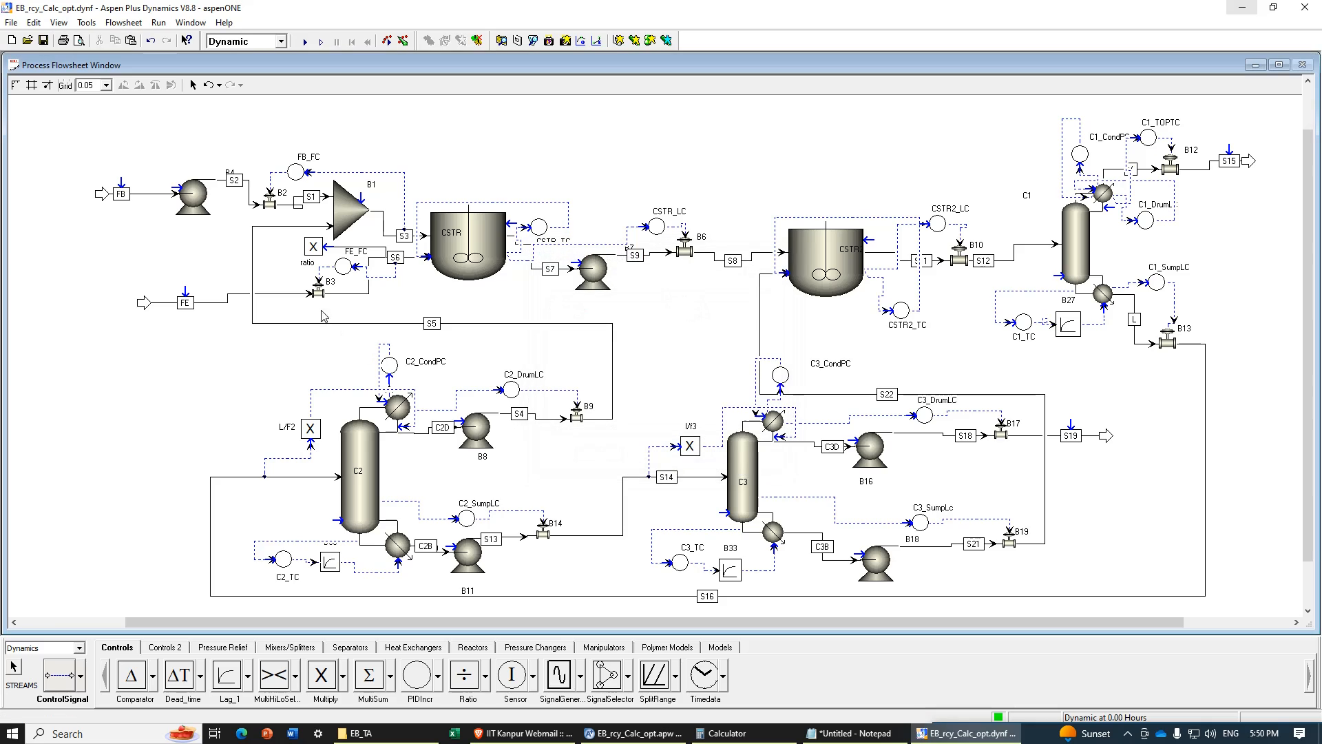
# Step: Connect a control signal from the ratio block's output to the FB_FC controller, and open the ratio block's results table
pyautogui.click(296, 247)
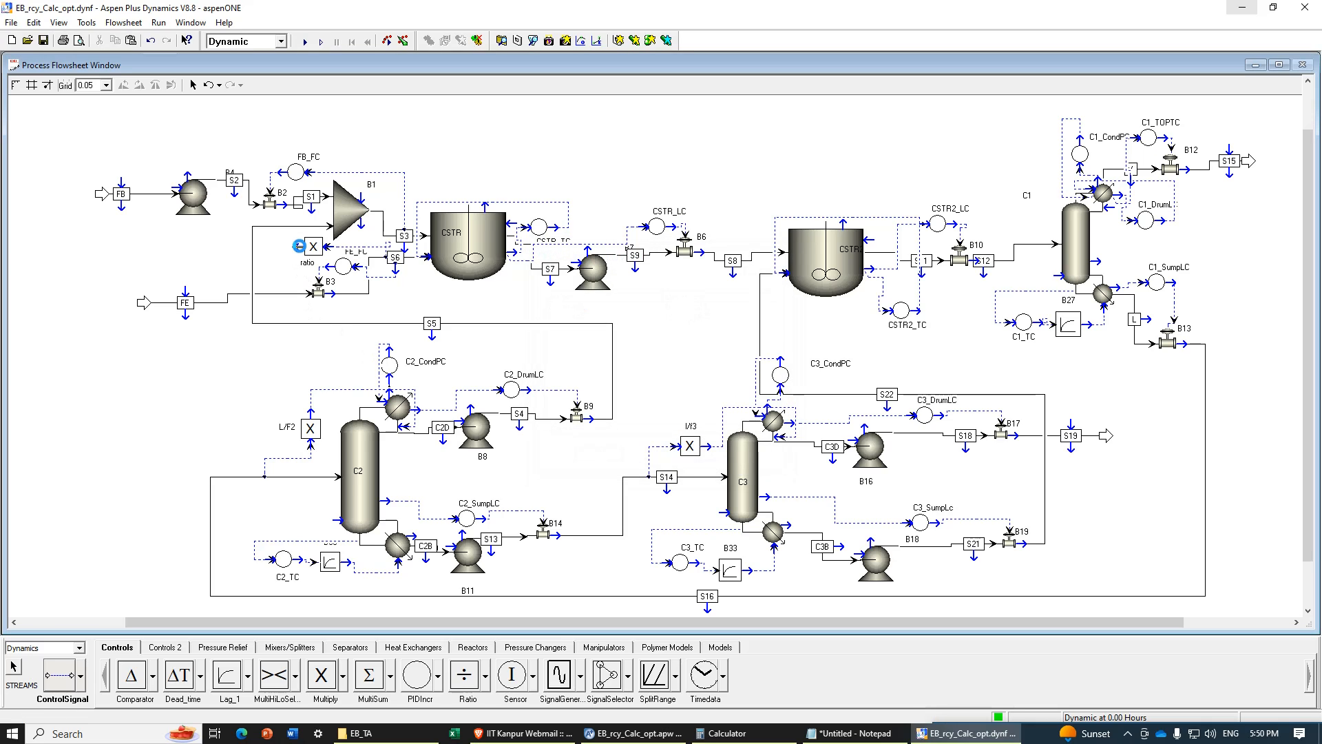
pyautogui.click(296, 184)
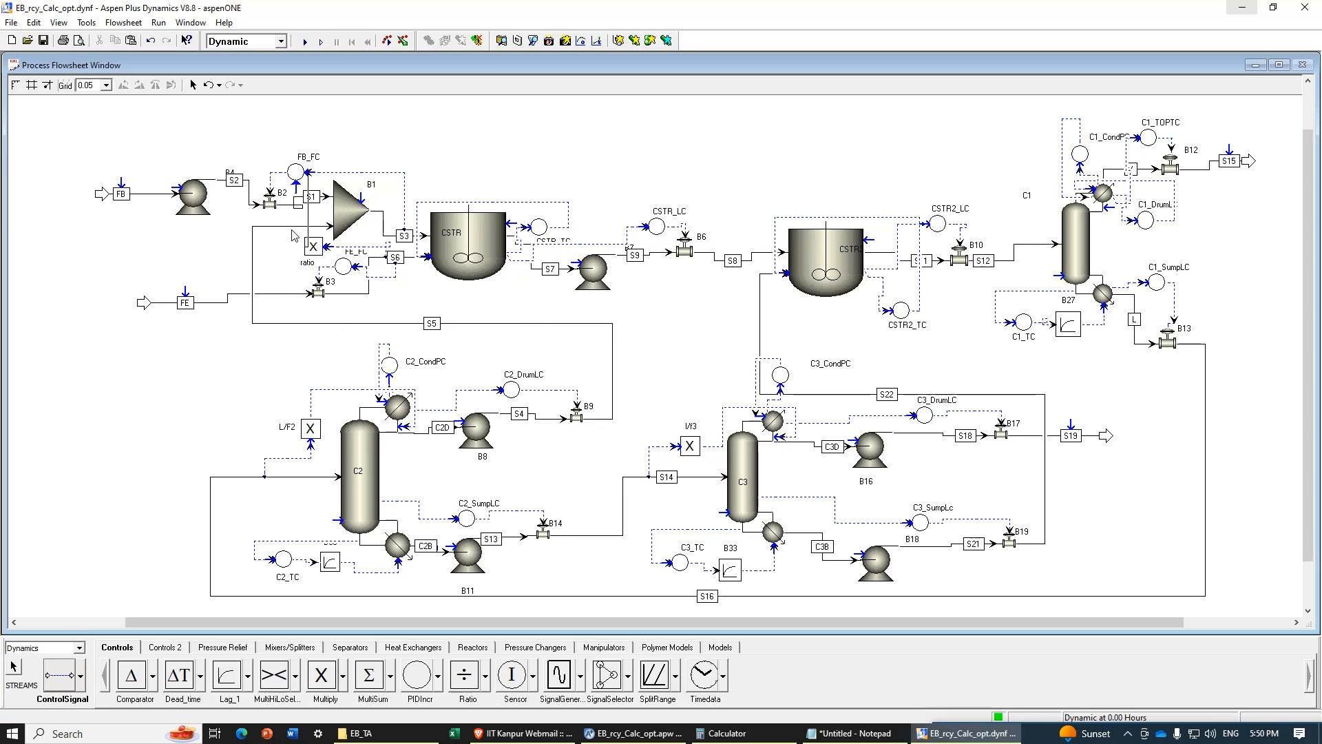
pyautogui.rightClick(200, 258)
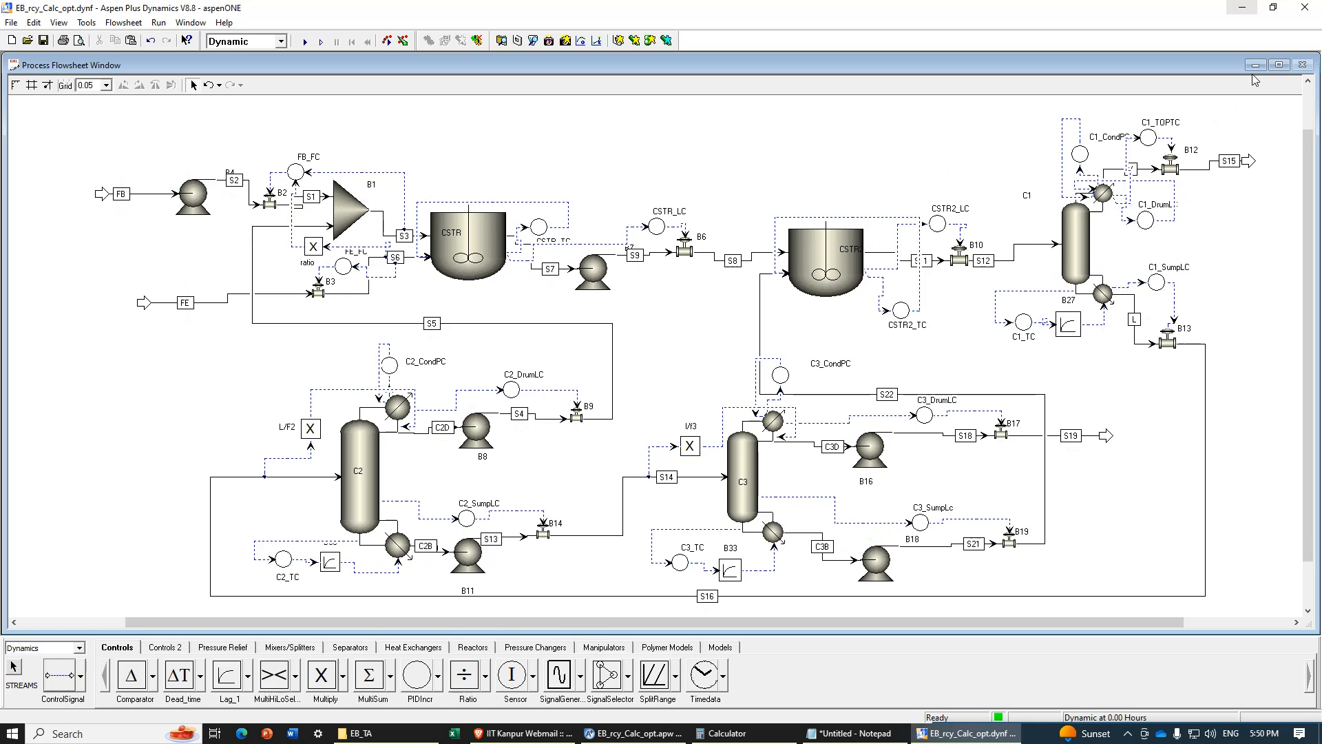
pyautogui.doubleClick(314, 249)
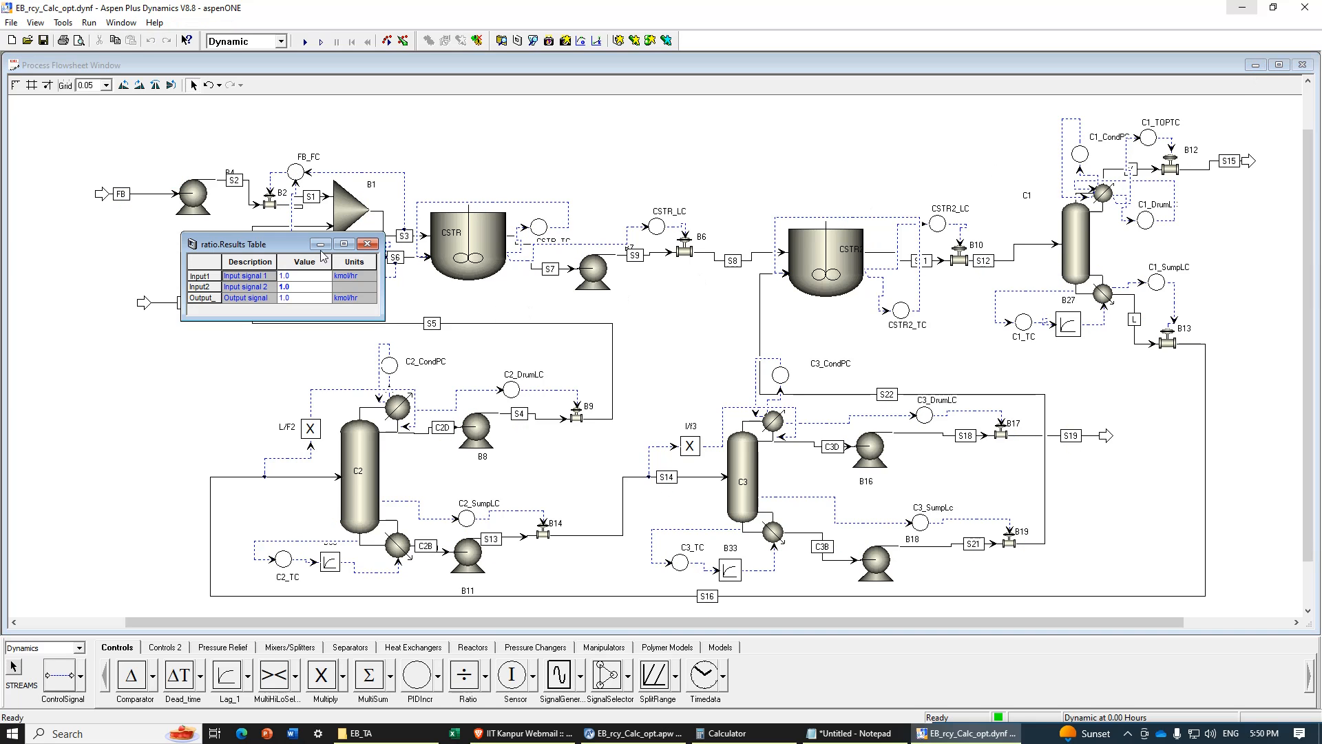
# Step: Minimize the flowsheet window, switch to Calculator, and divide the FB_FC flow of 141.2385 by the FE_FC flow of 105.26
pyautogui.click(1256, 65)
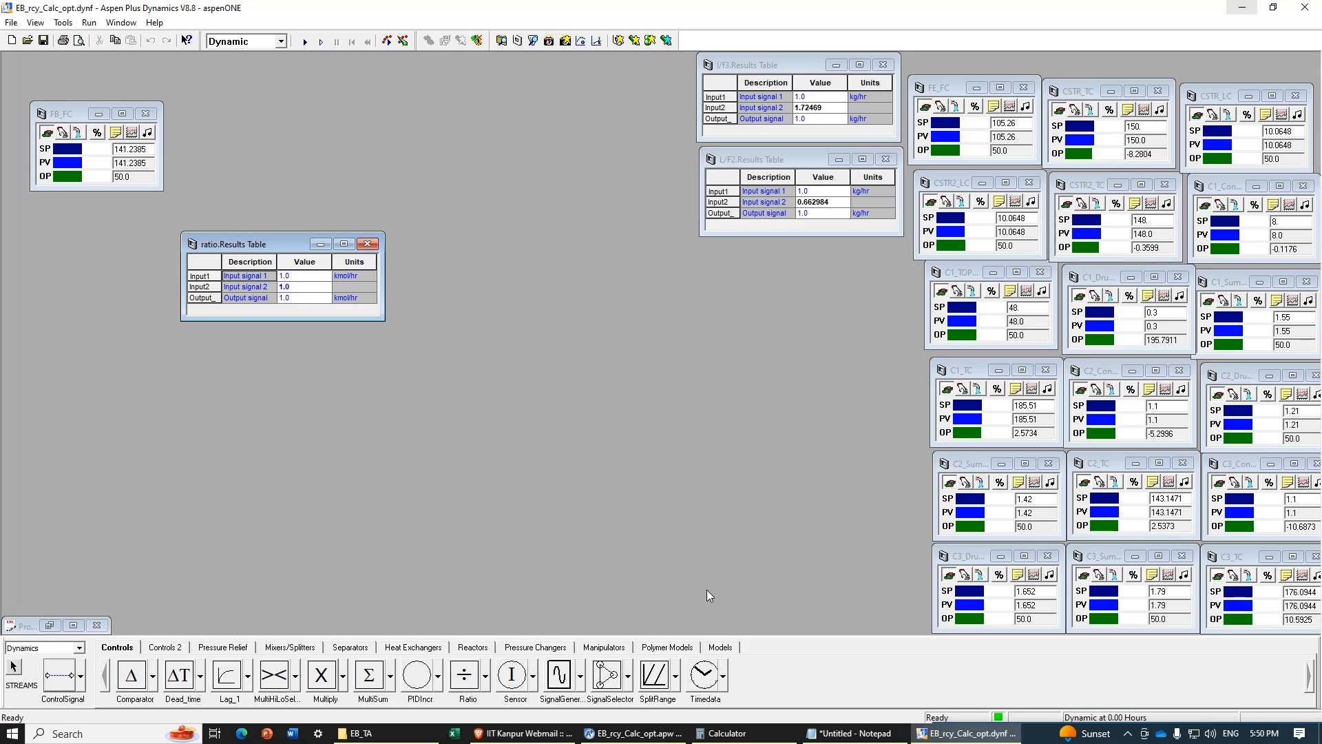
pyautogui.click(727, 733)
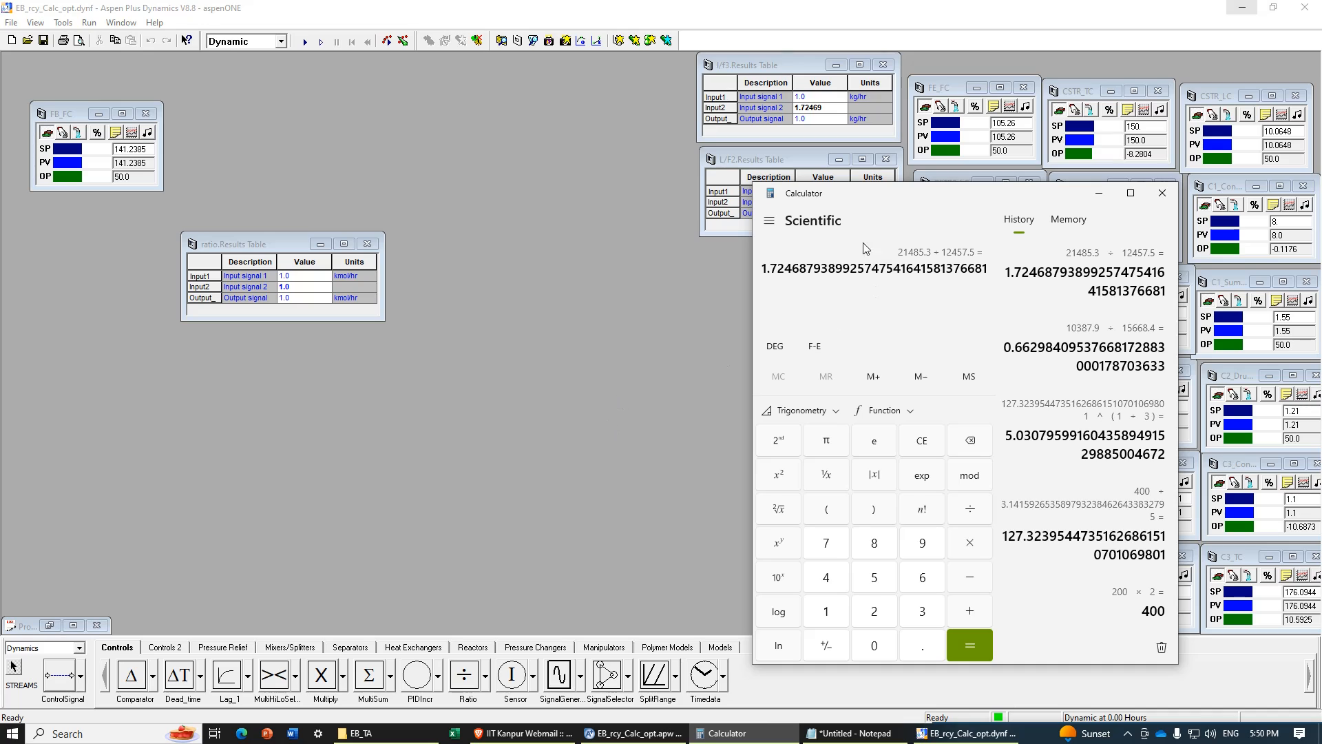
pyautogui.write('141')
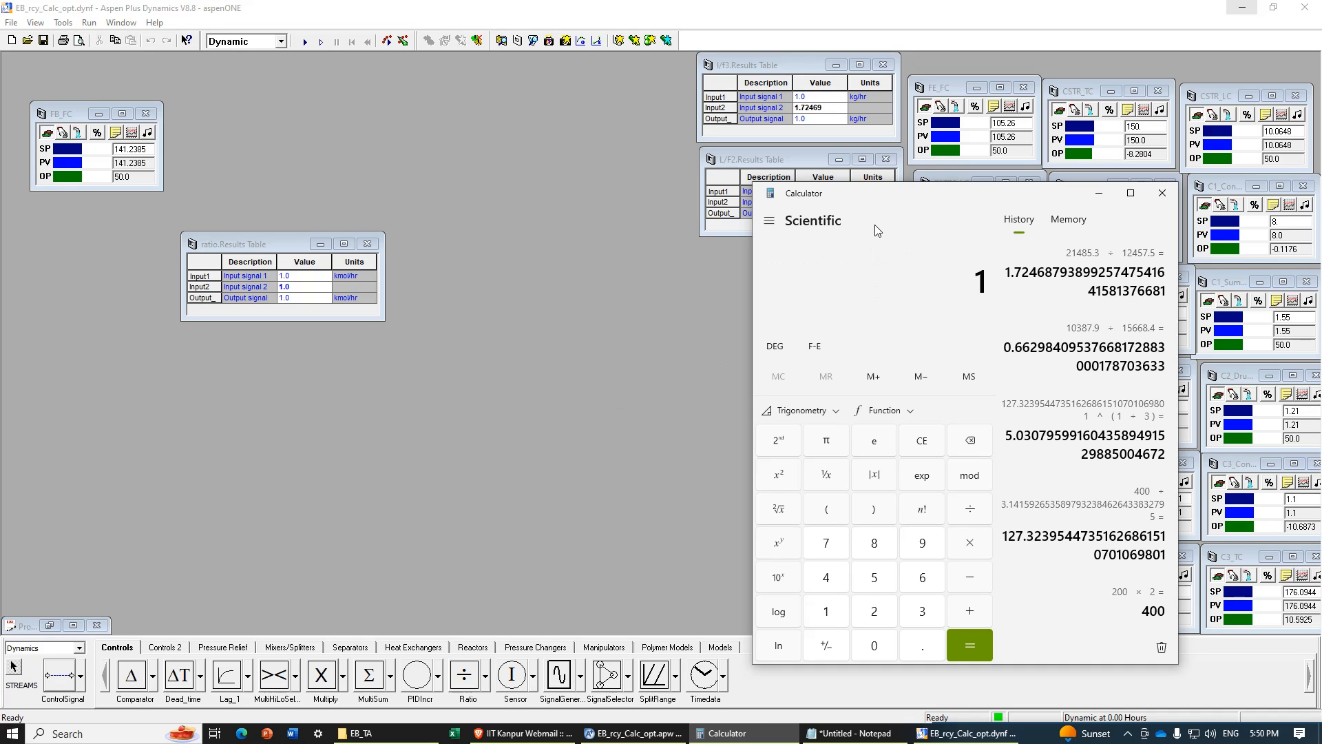
pyautogui.write('.2385')
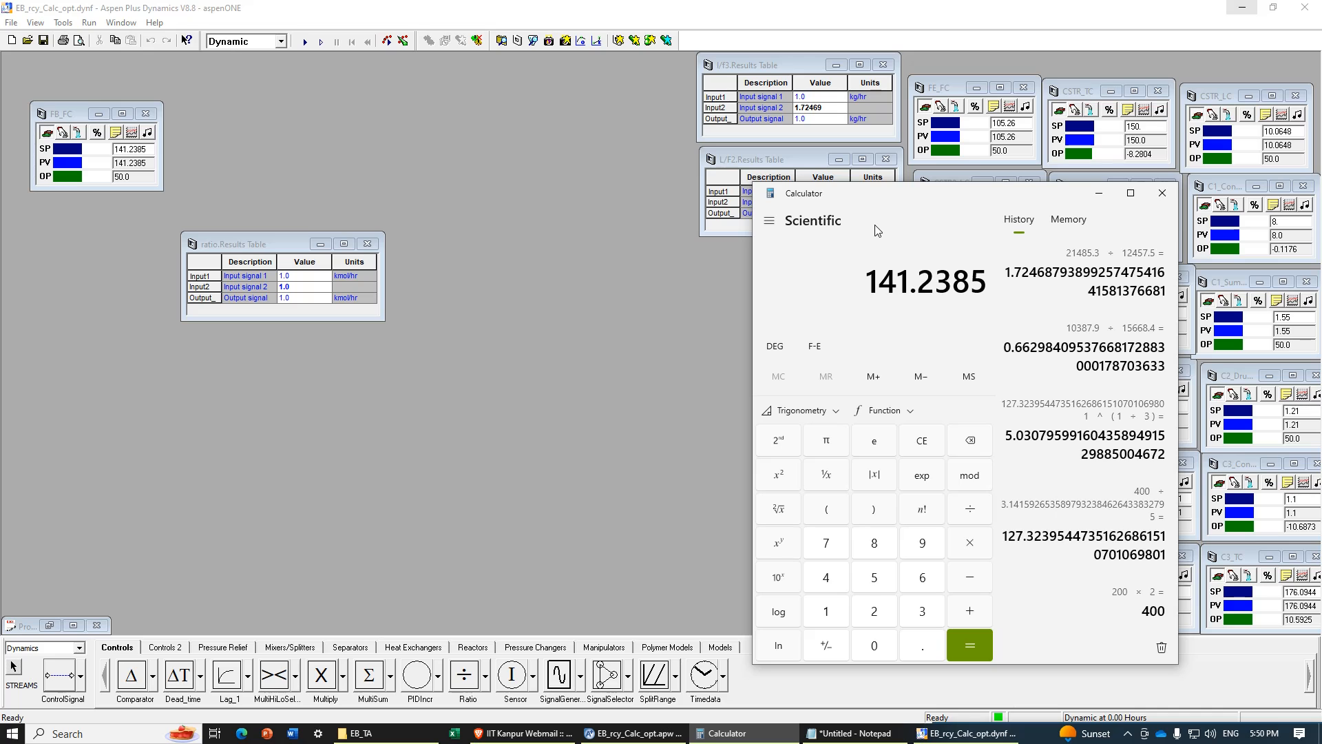
pyautogui.write('/105.26')
pyautogui.press('Return')
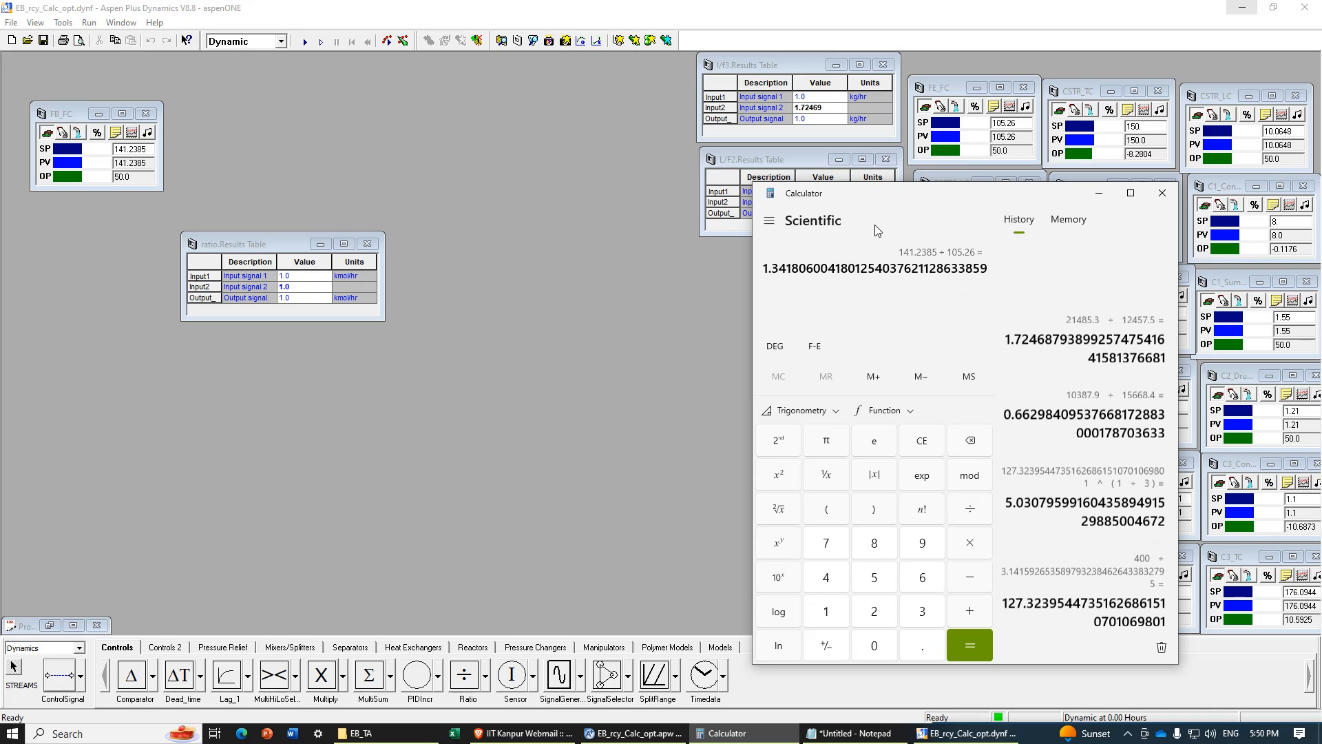
# Step: Set Input2 of the ratio block to 1.34181 in its results table
pyautogui.click(298, 287)
pyautogui.write('1.3')
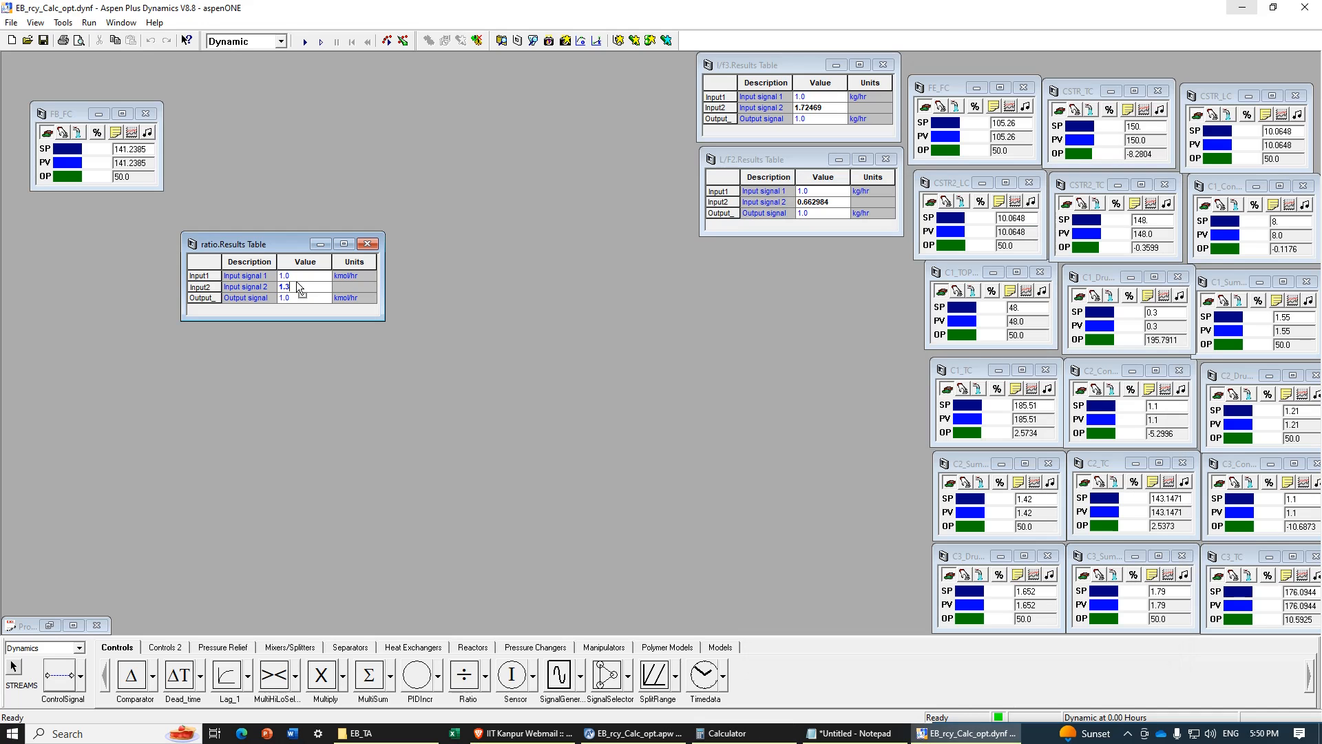
pyautogui.write('41')
pyautogui.write('e06')
pyautogui.press('Return')
# Step: Place the ratio results table under the L/F2 results table and the FB_FC faceplate just beneath it
pyautogui.click(284, 257)
pyautogui.moveTo(274, 243); pyautogui.dragTo(809, 254)
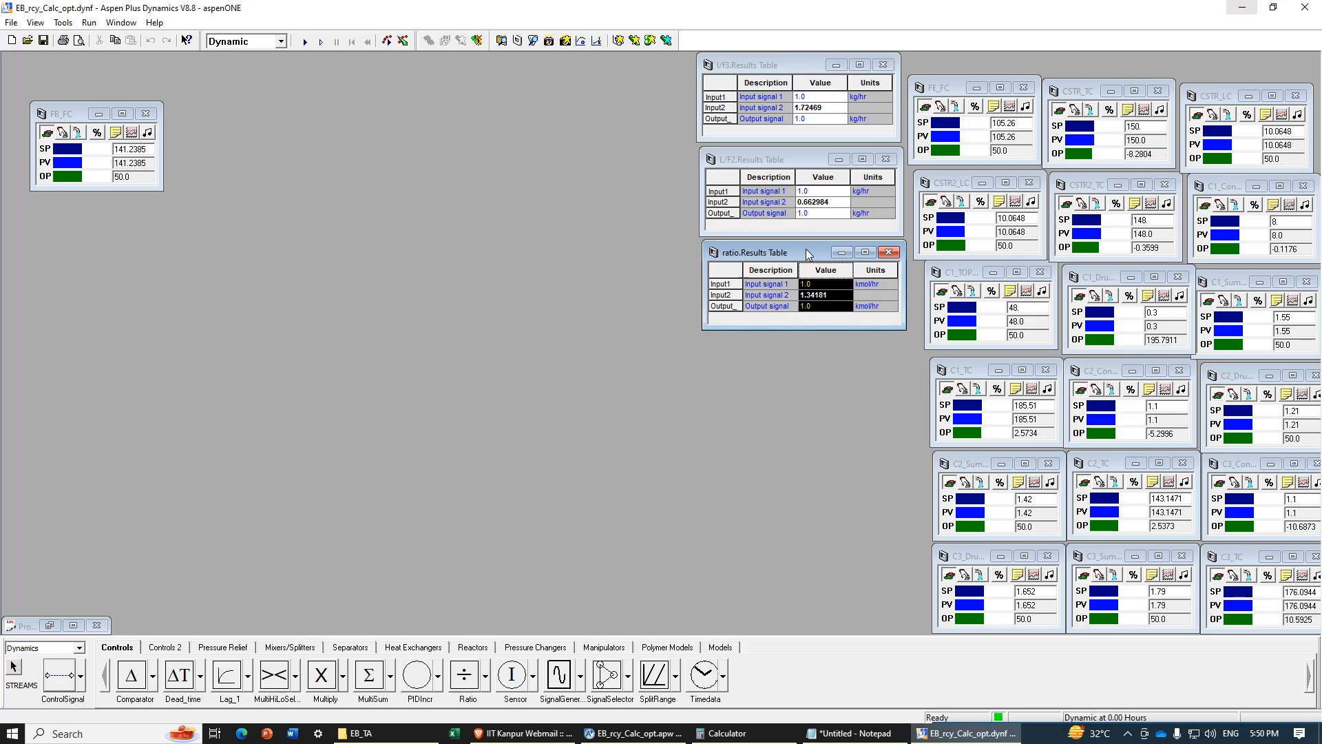
pyautogui.moveTo(66, 112); pyautogui.dragTo(826, 343)
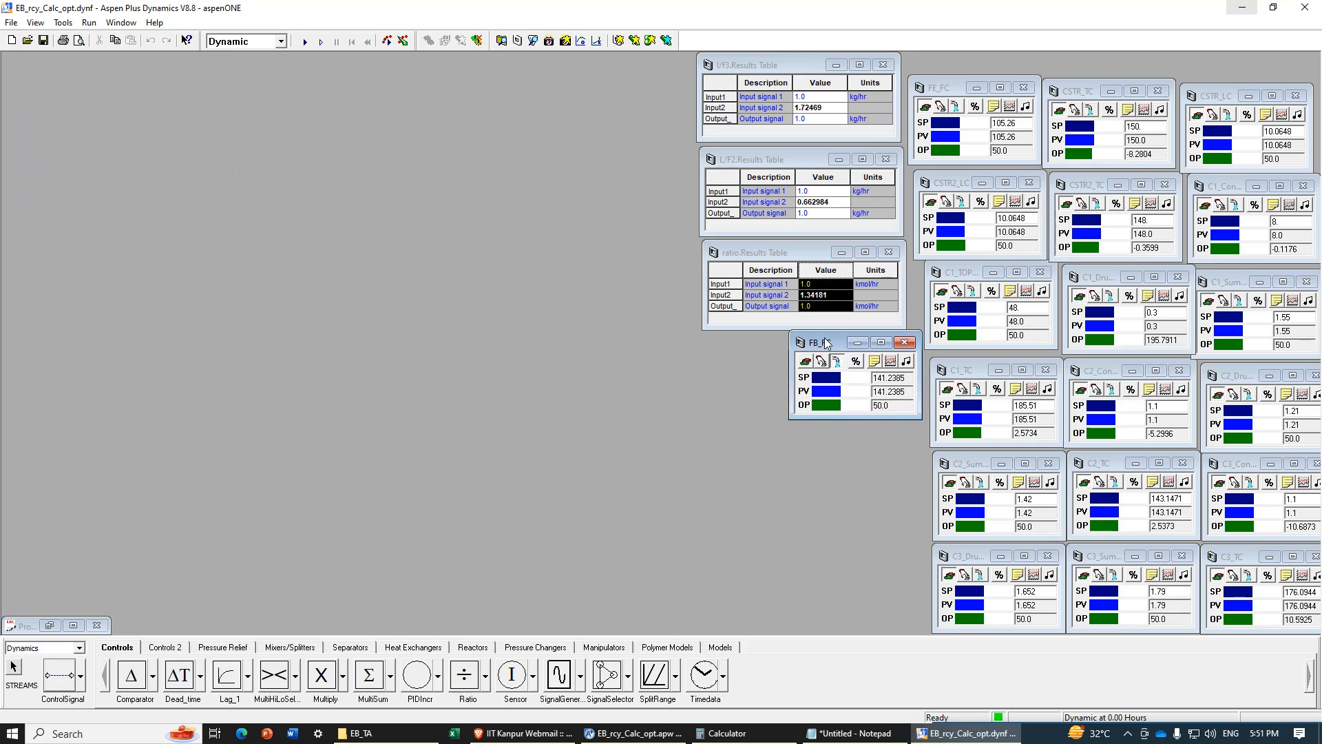
# Step: Set the run mode to Initialization, run the simulation, and close the completion message
pyautogui.click(281, 42)
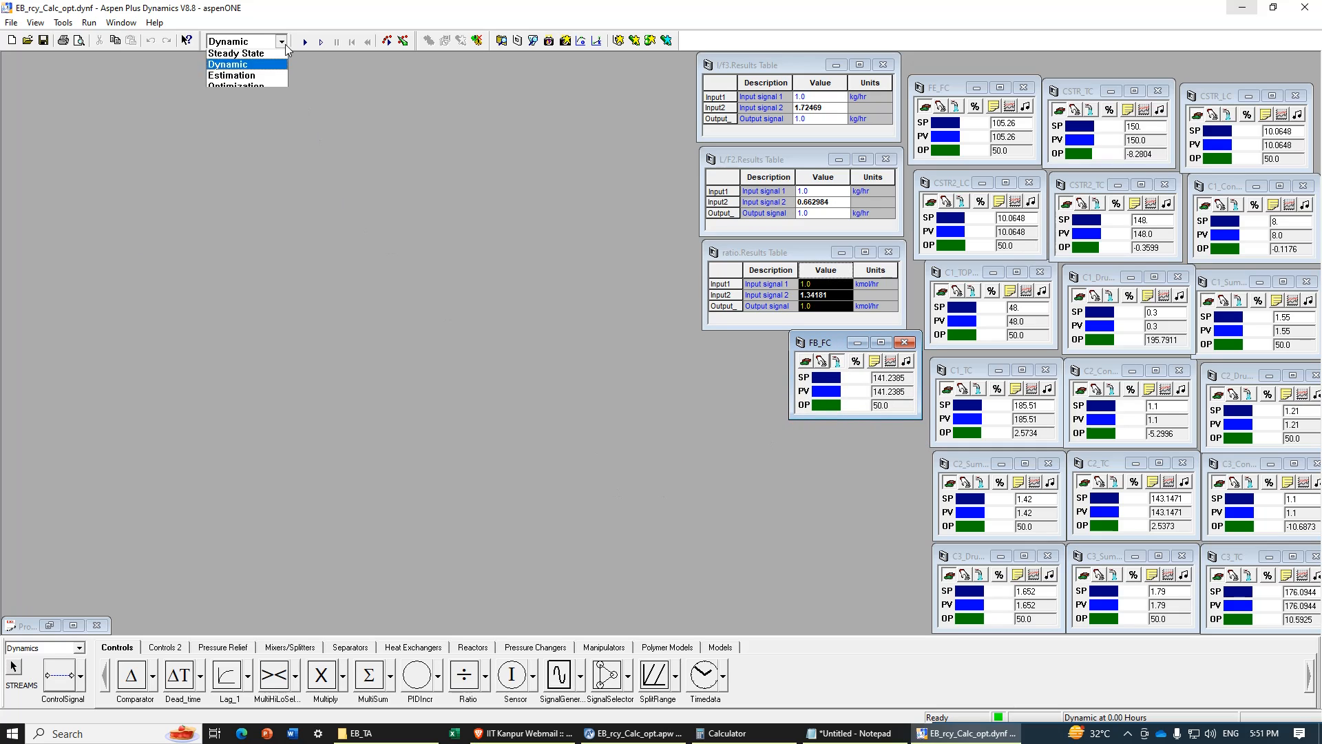
pyautogui.click(274, 57)
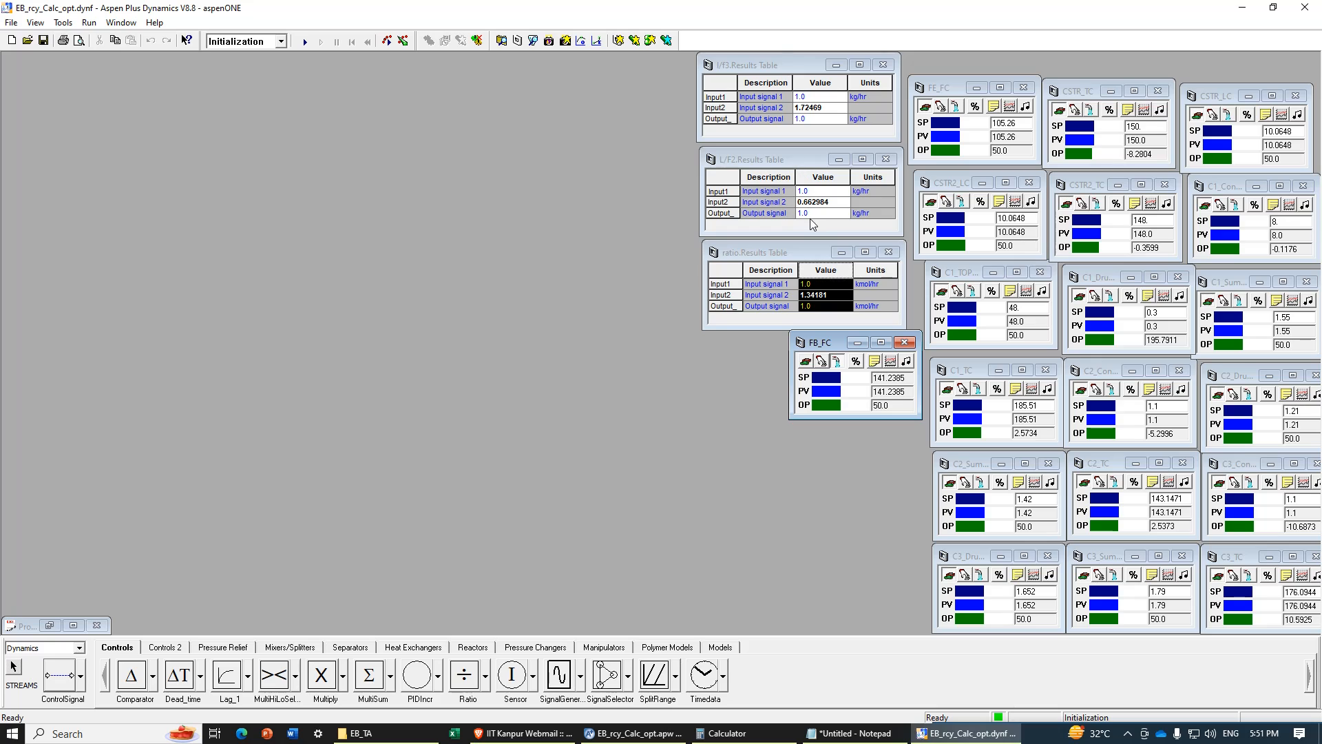
pyautogui.click(792, 297)
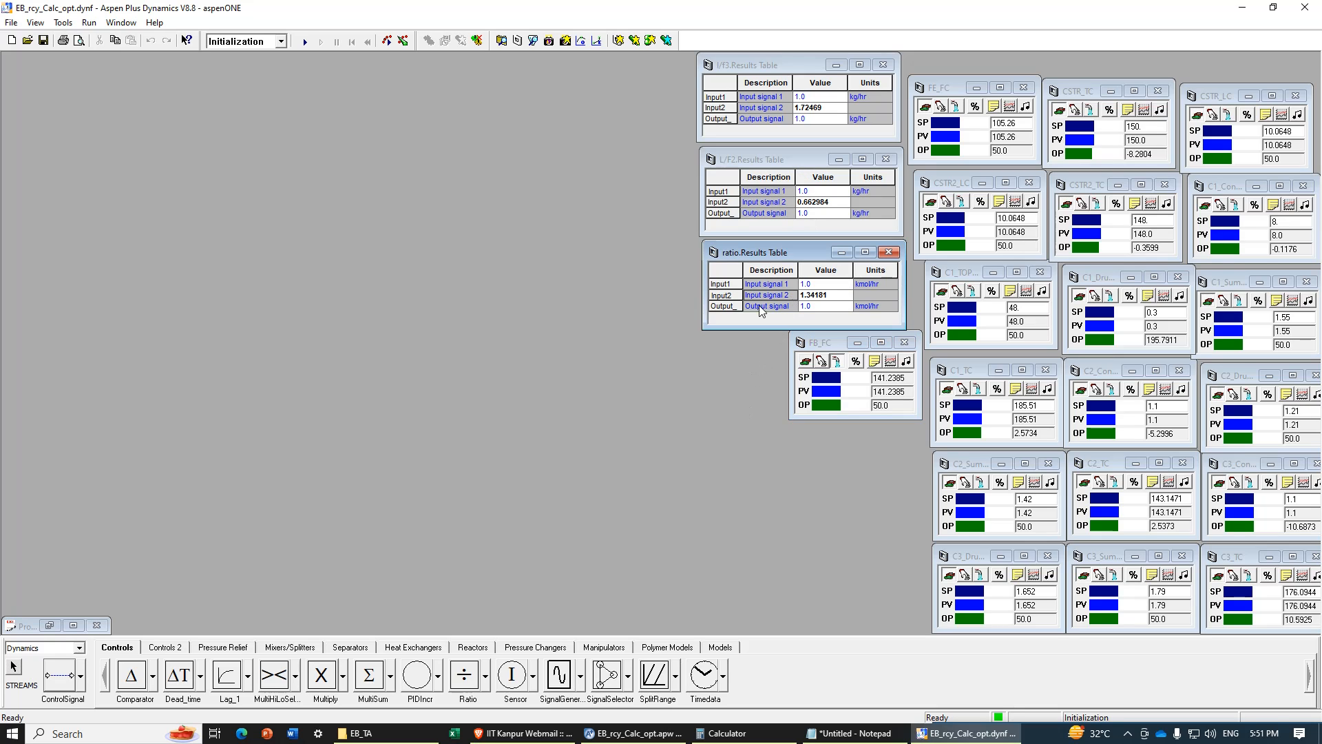
pyautogui.click(301, 42)
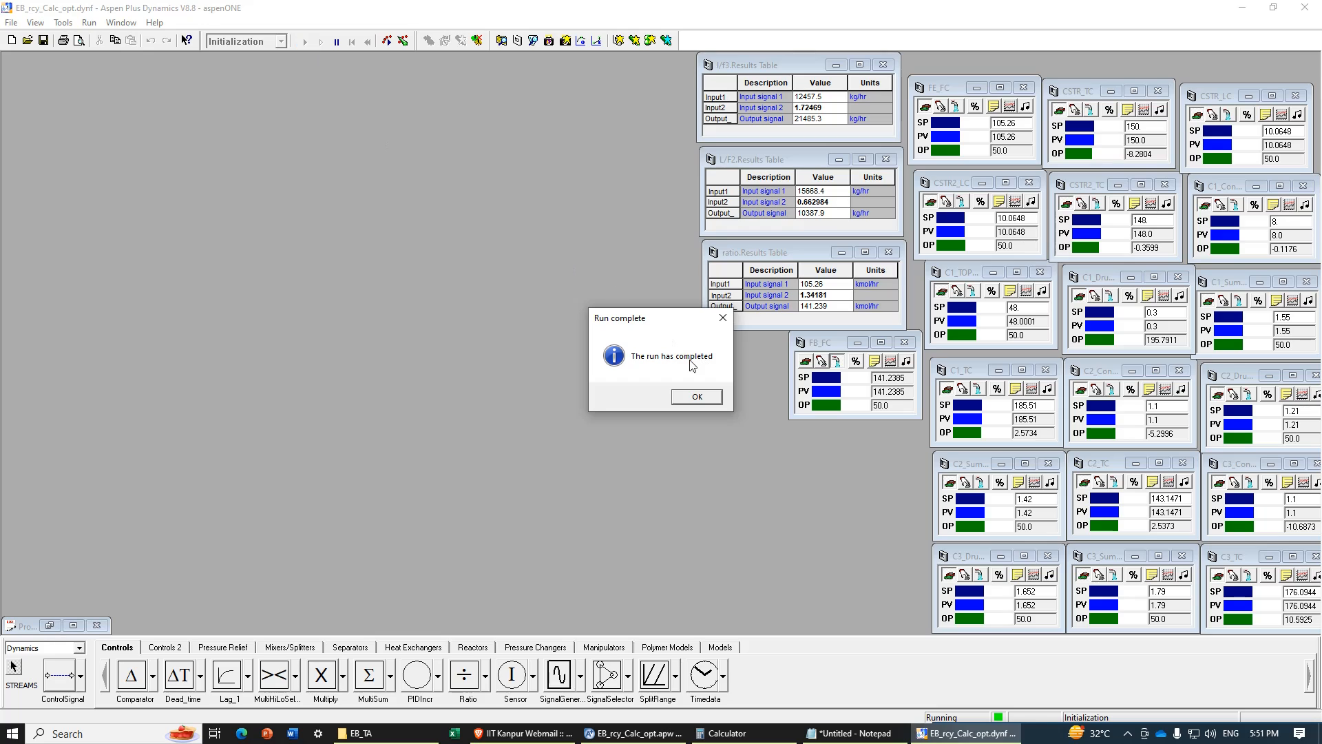
pyautogui.click(698, 397)
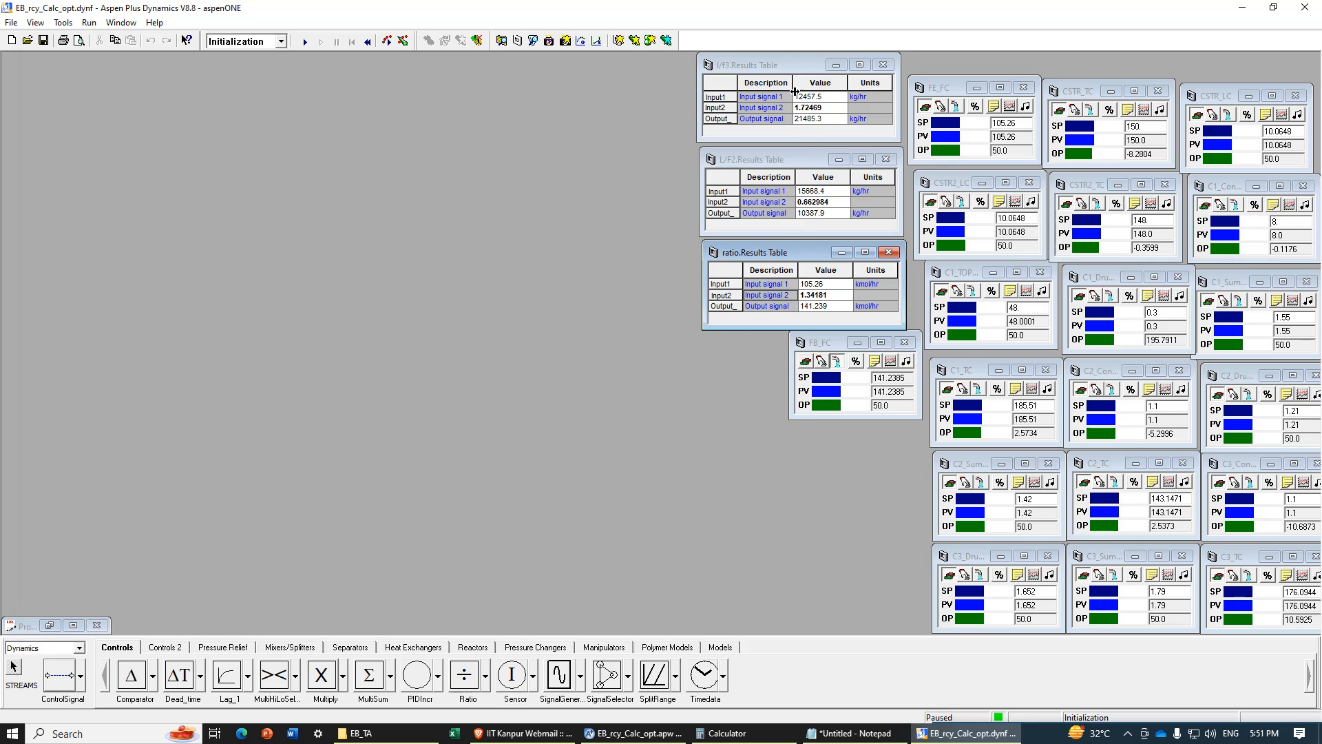
# Step: Switch to the steady-state Aspen Plus file and check column C3's reflux rate on a mass basis against the dynamic results
pyautogui.click(634, 733)
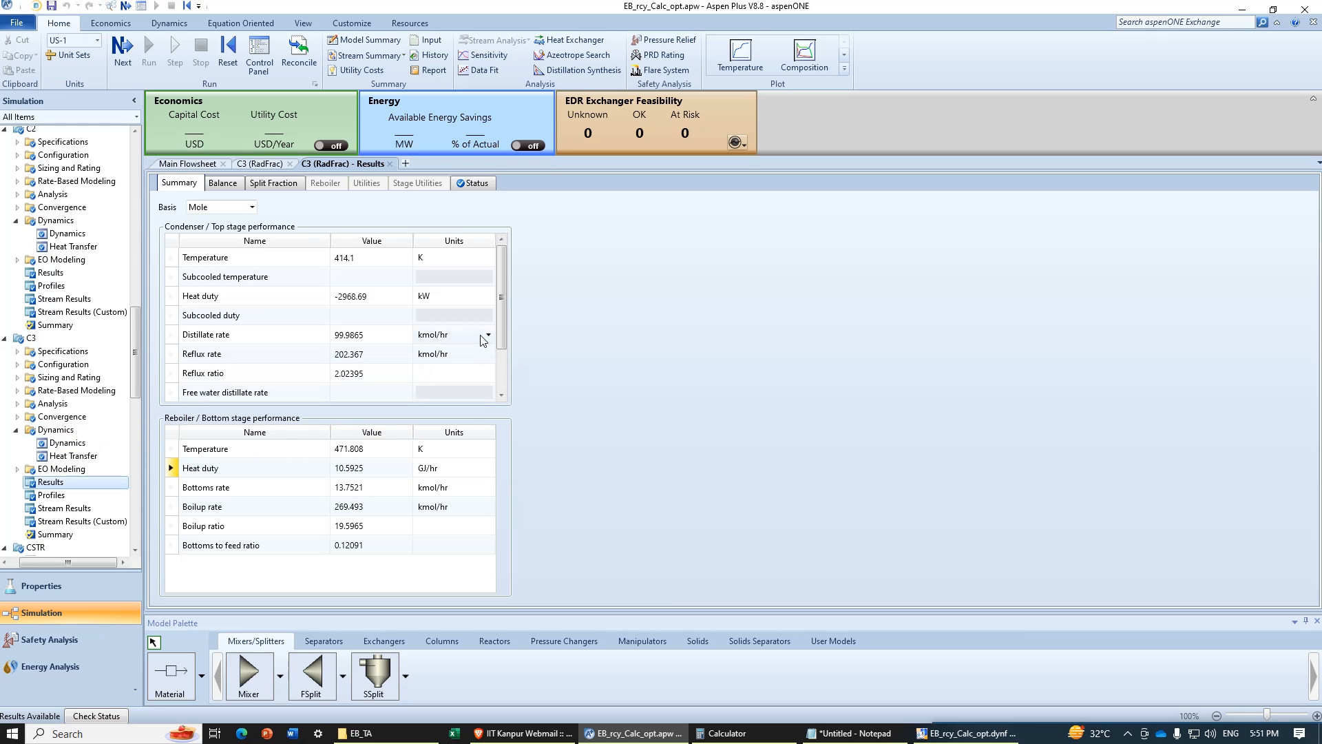
pyautogui.click(255, 210)
pyautogui.click(252, 208)
pyautogui.click(206, 229)
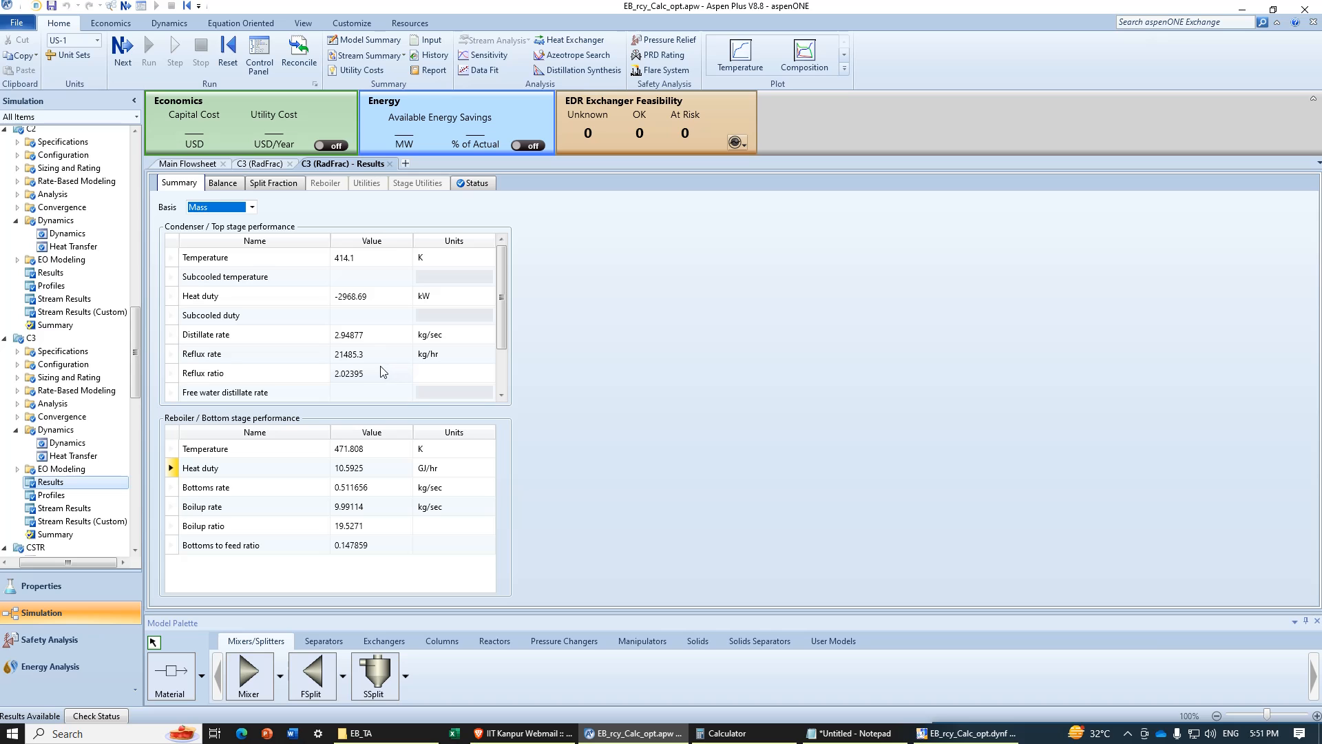
pyautogui.click(1242, 8)
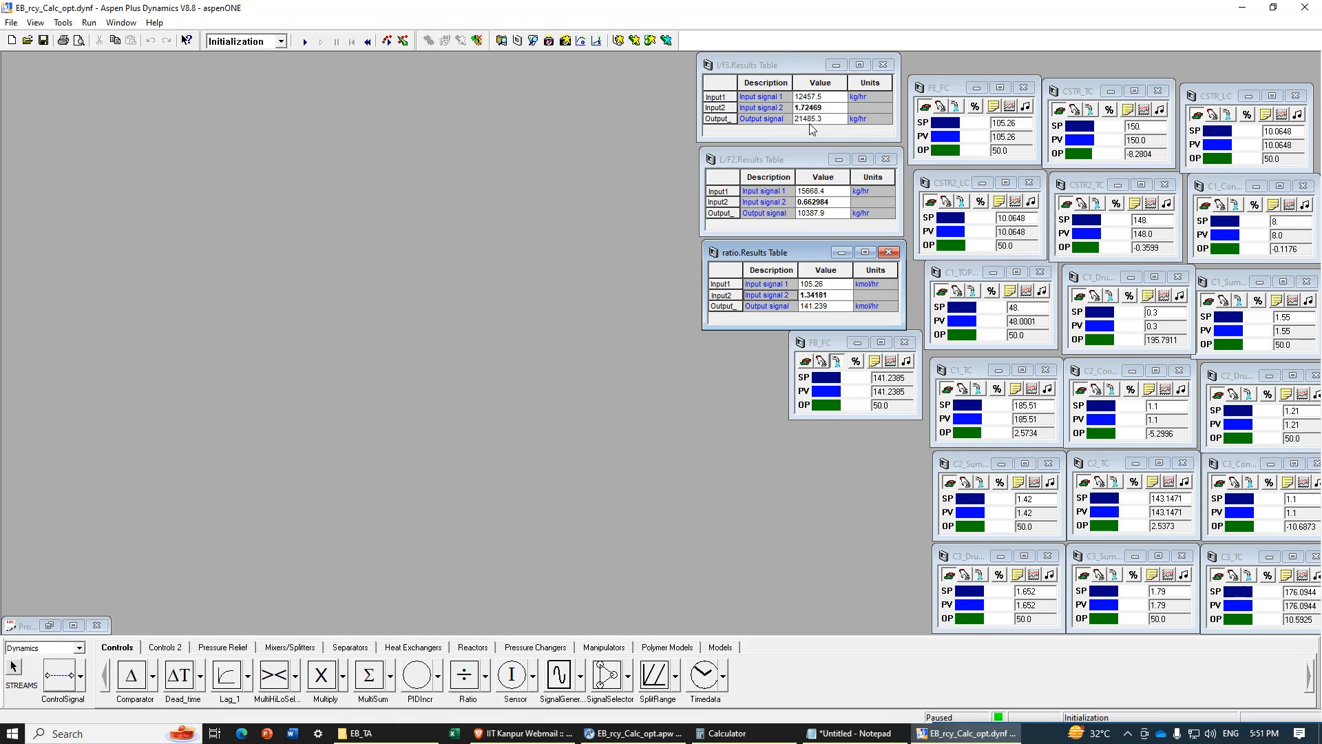
# Step: Return to Aspen Plus and check column C2's reflux rate on a mass basis against the dynamic results
pyautogui.click(633, 733)
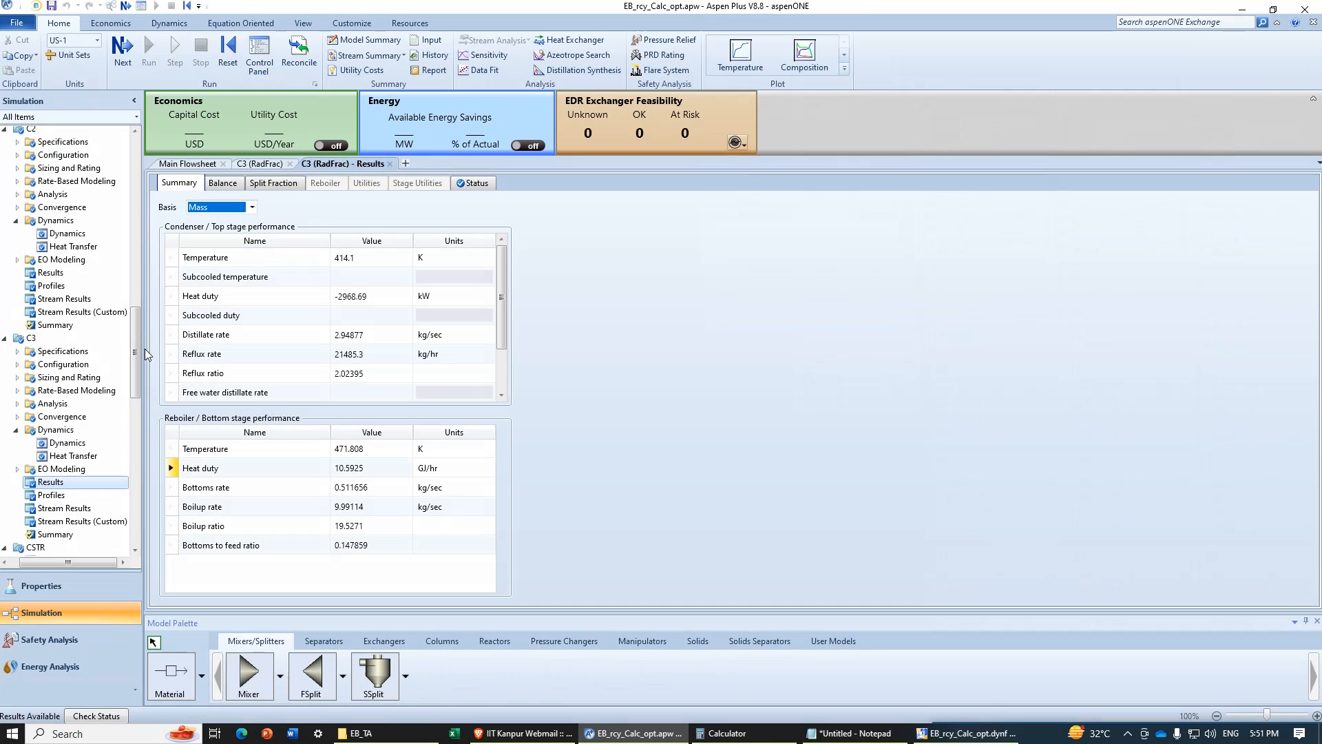
pyautogui.click(65, 274)
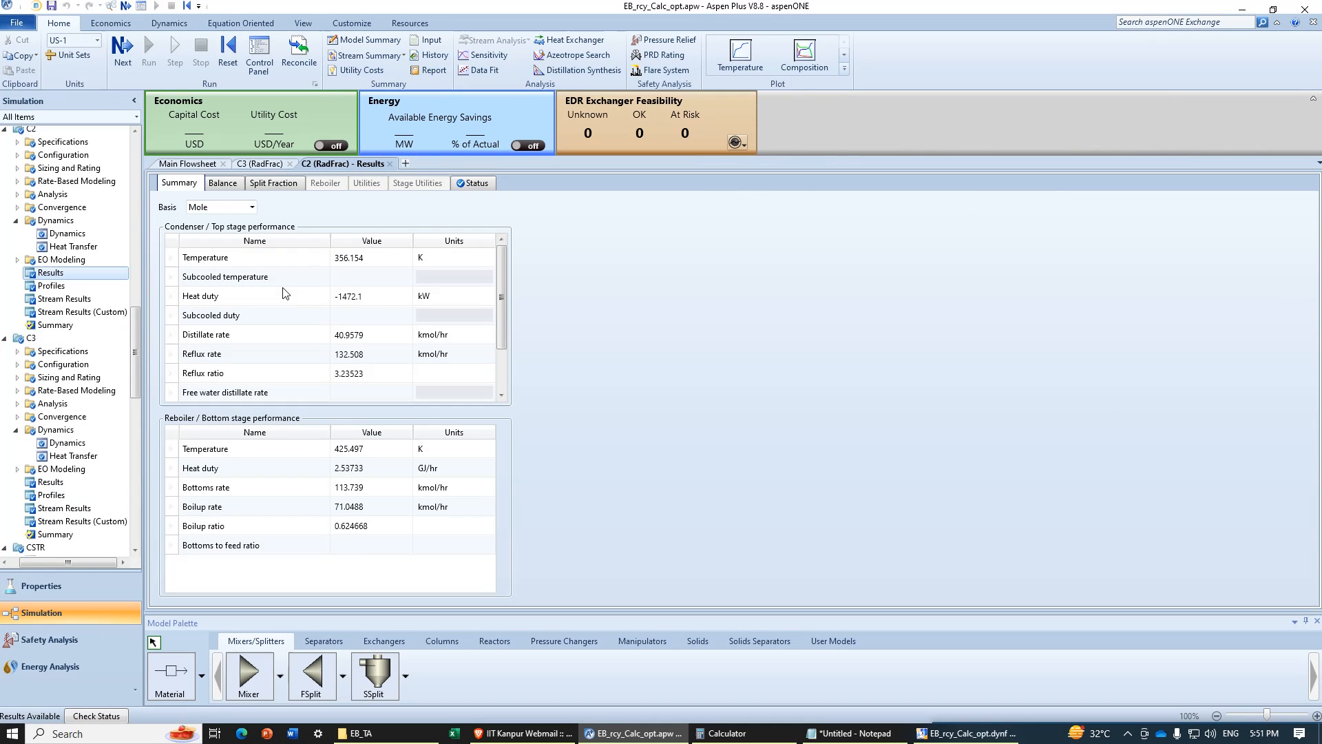
pyautogui.click(252, 207)
pyautogui.click(206, 228)
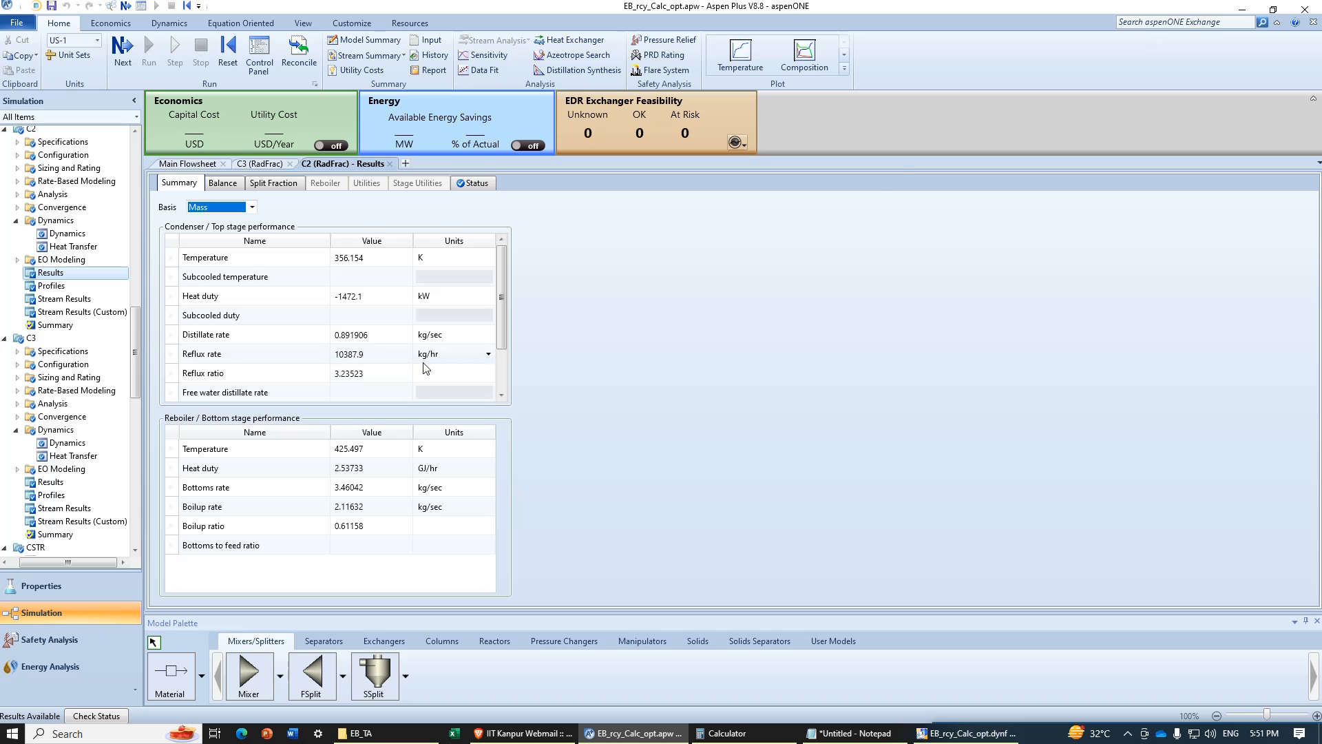
pyautogui.click(1240, 11)
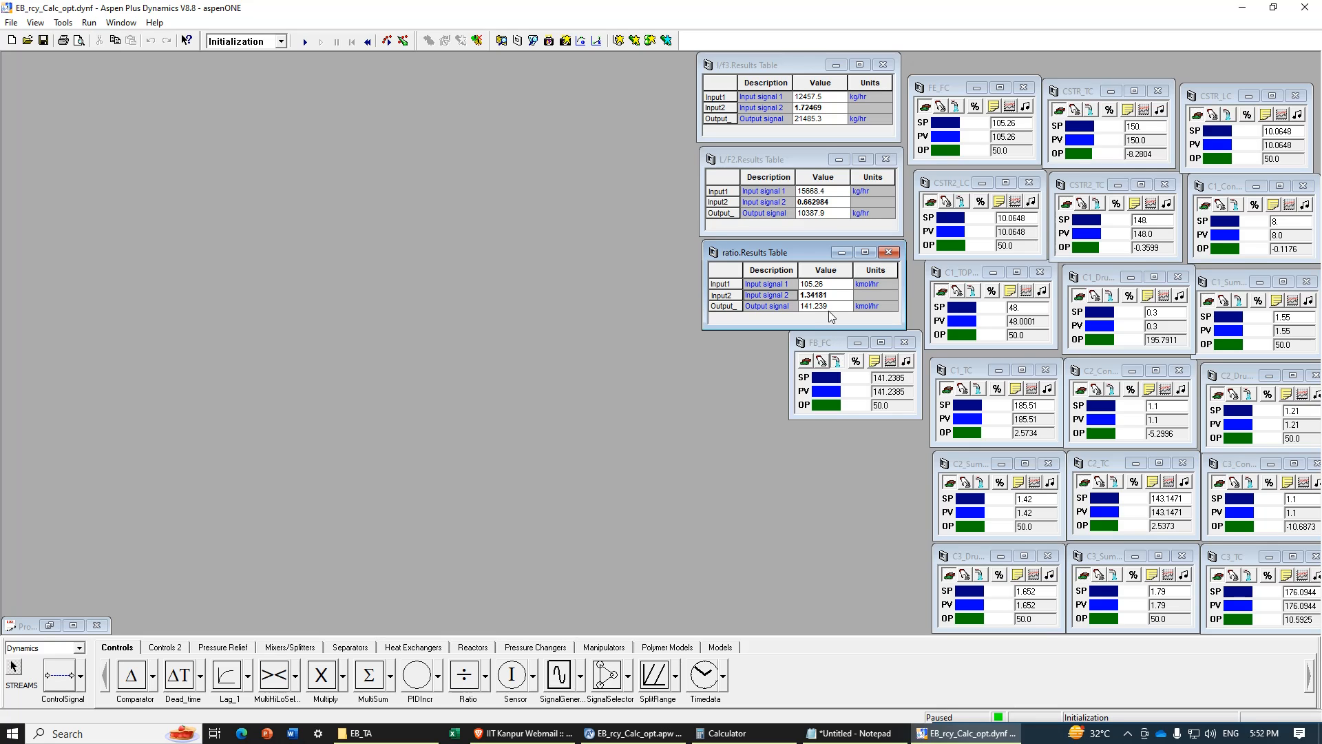
# Step: Move lag block B30 slightly down on the flowsheet and examine the variables of its output and input signals
pyautogui.click(49, 626)
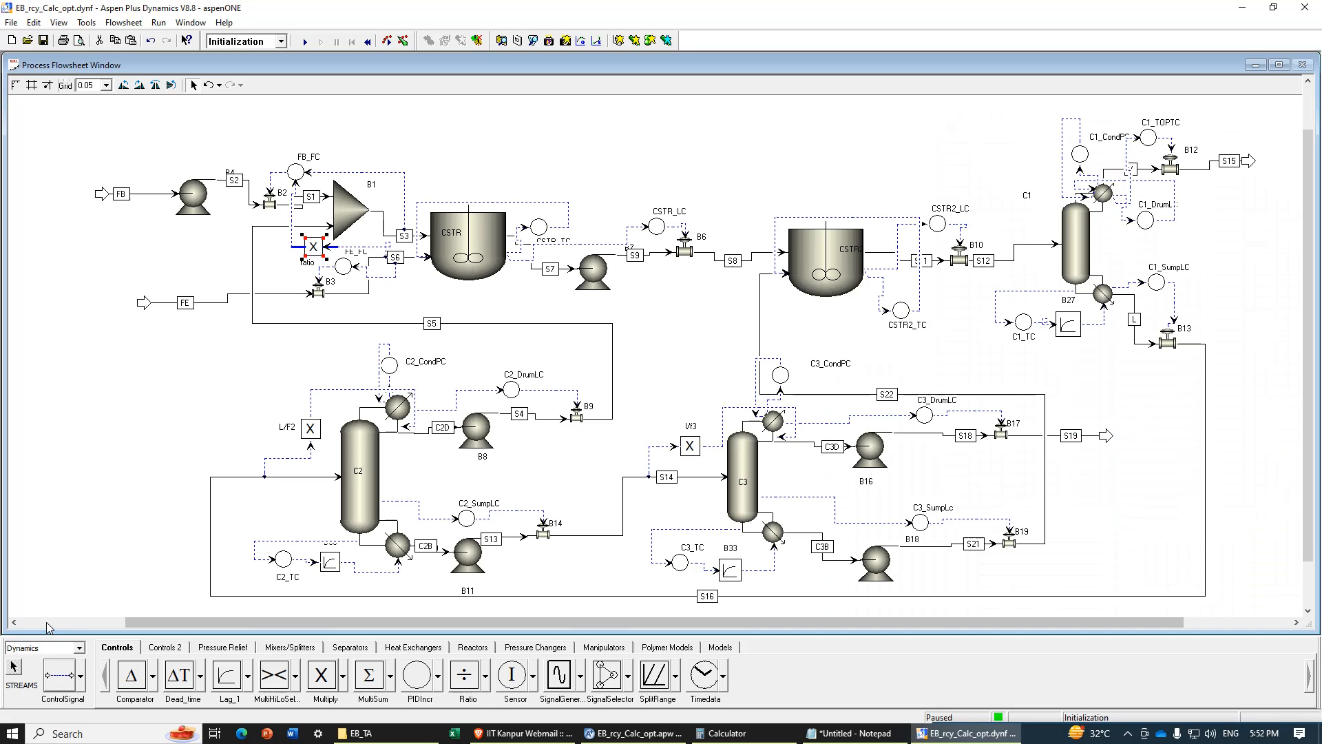
pyautogui.click(333, 564)
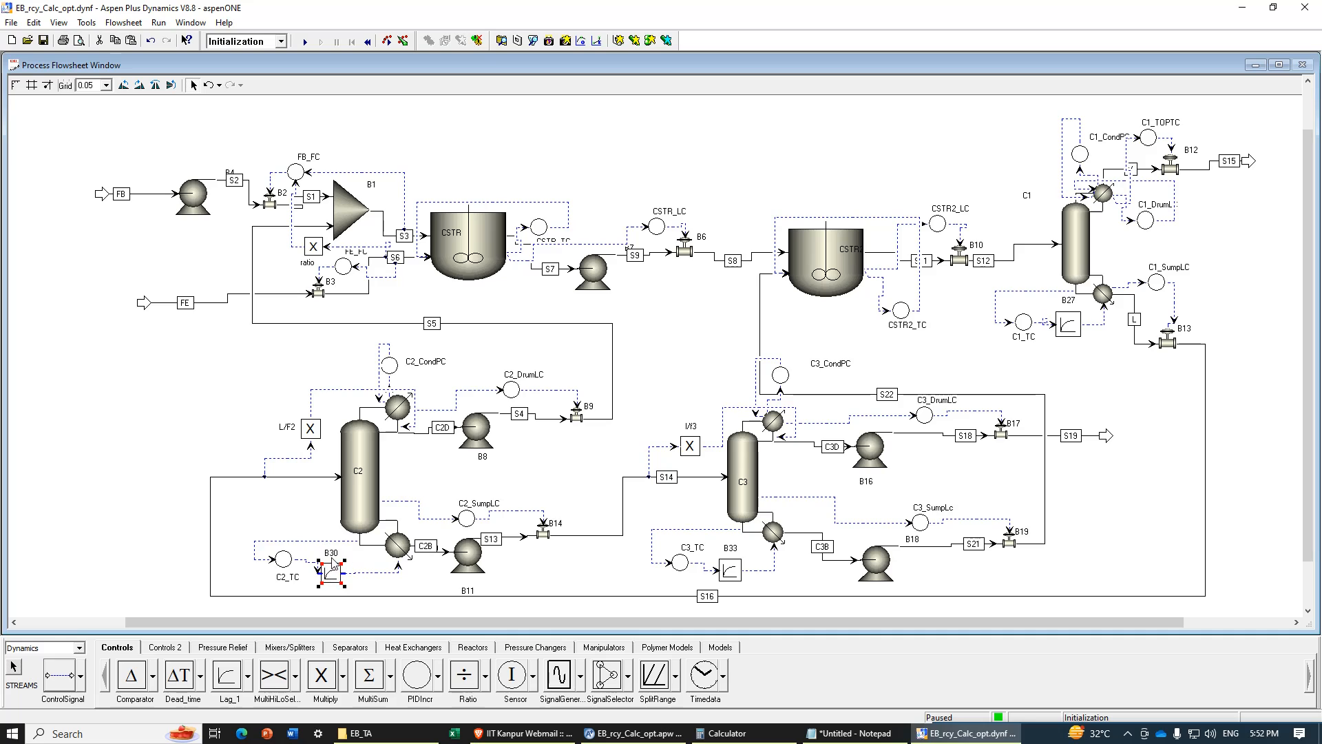
pyautogui.doubleClick(373, 573)
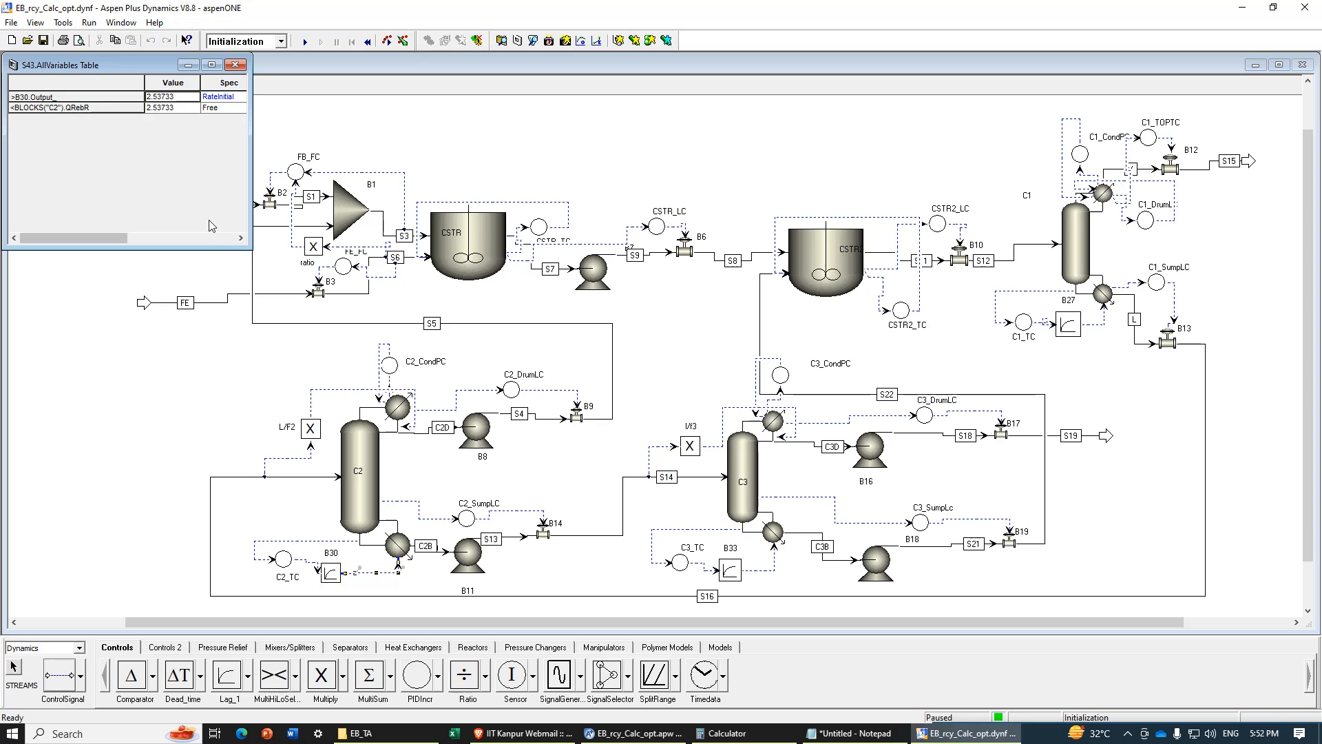
pyautogui.click(235, 65)
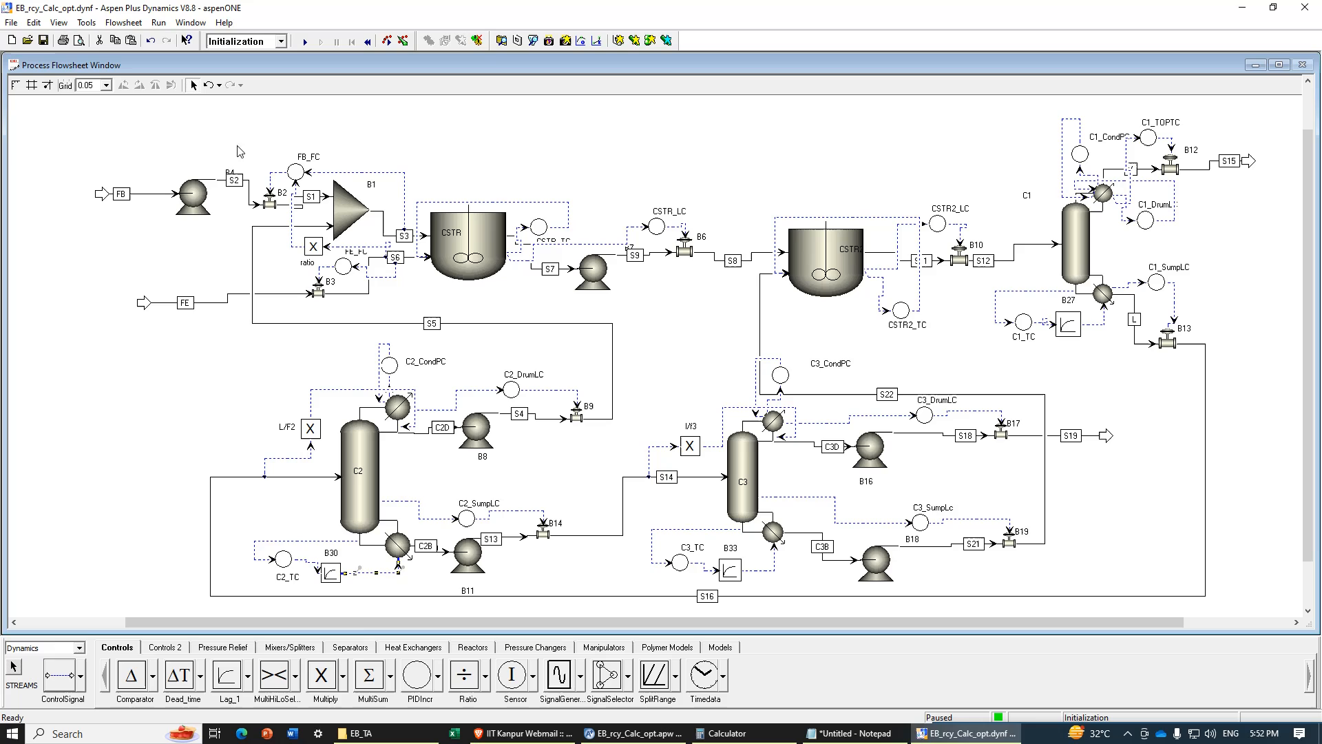
pyautogui.doubleClick(305, 562)
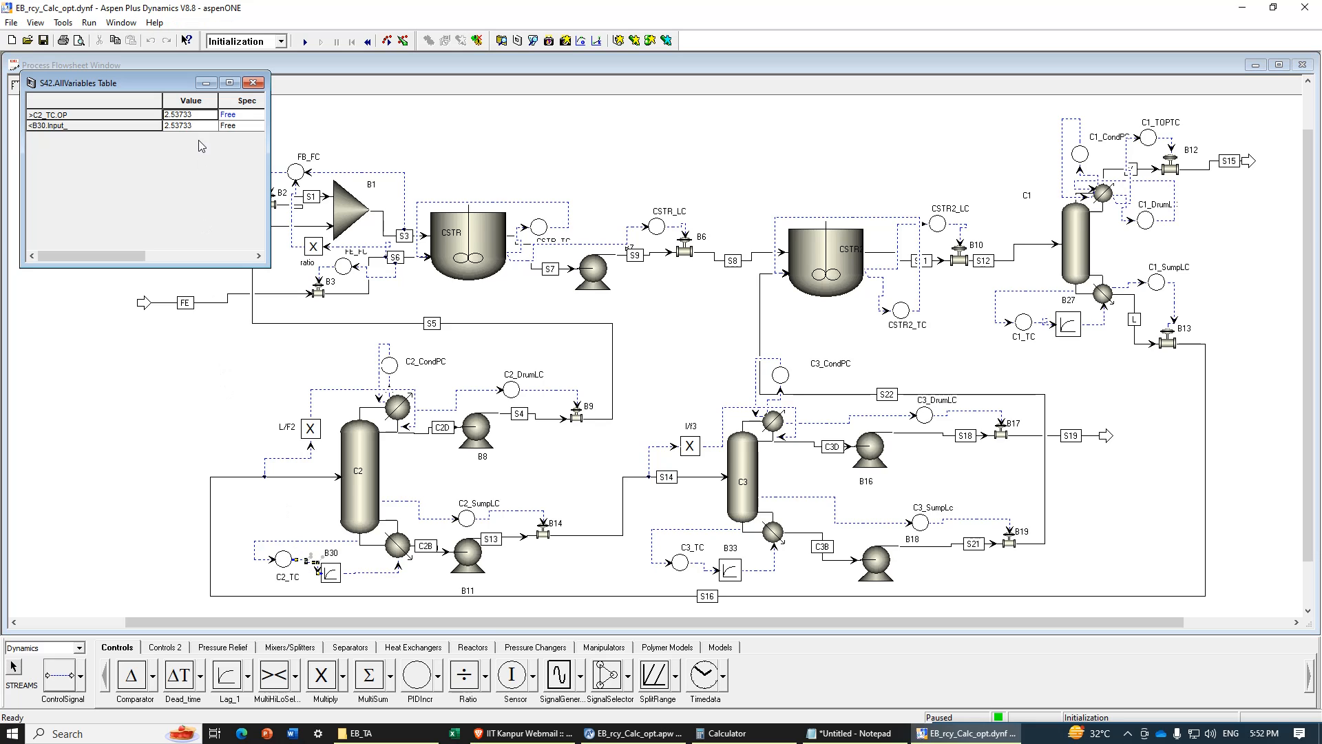
pyautogui.click(253, 84)
# Step: Examine the reboiler duty signals from B33 to C3 and from B27 to C1, plus B27's results, and minimize the flowsheet
pyautogui.click(771, 569)
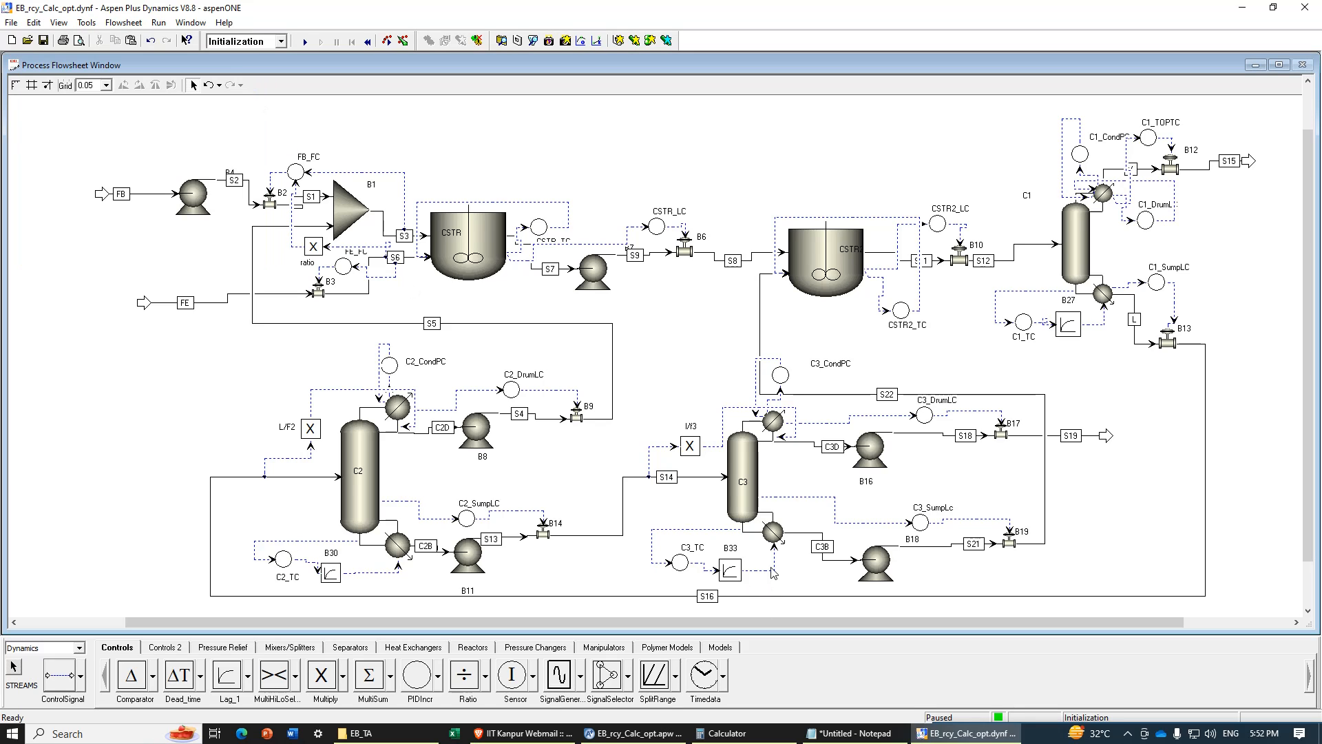
pyautogui.doubleClick(773, 572)
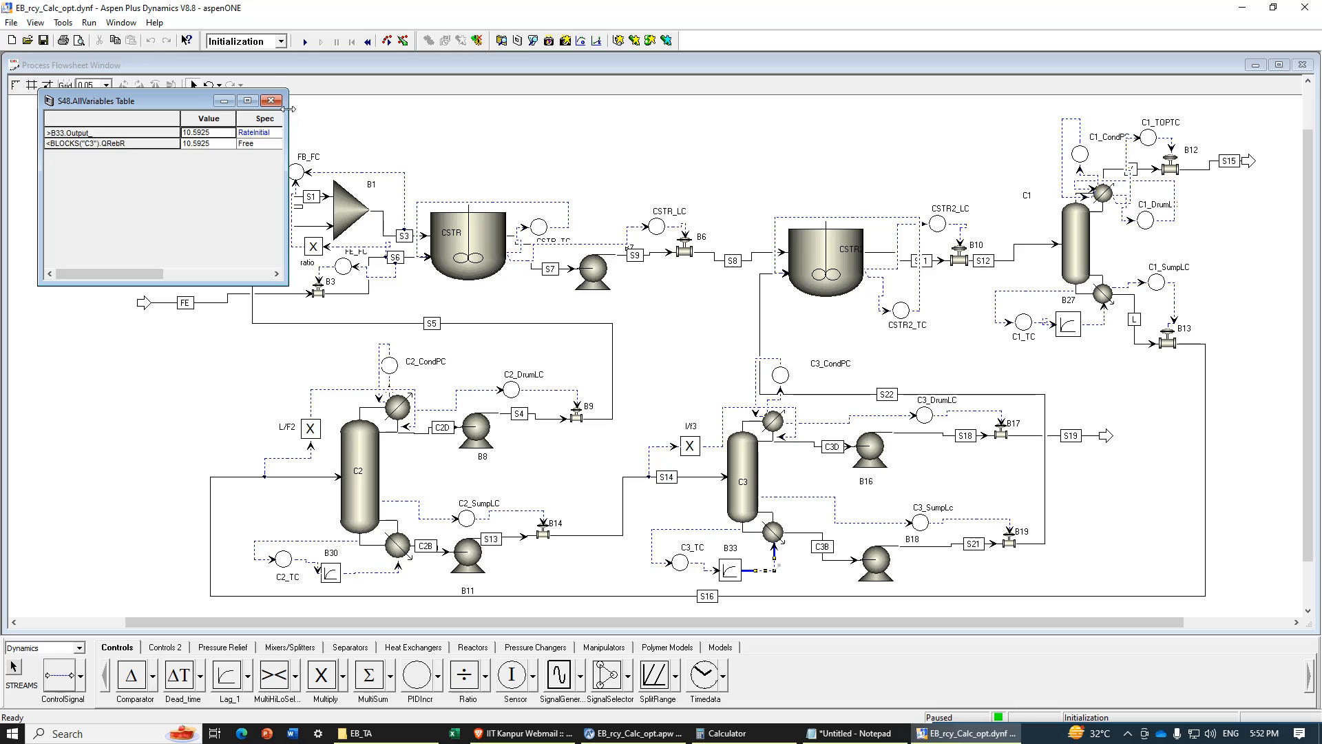
pyautogui.click(279, 94)
pyautogui.doubleClick(1104, 321)
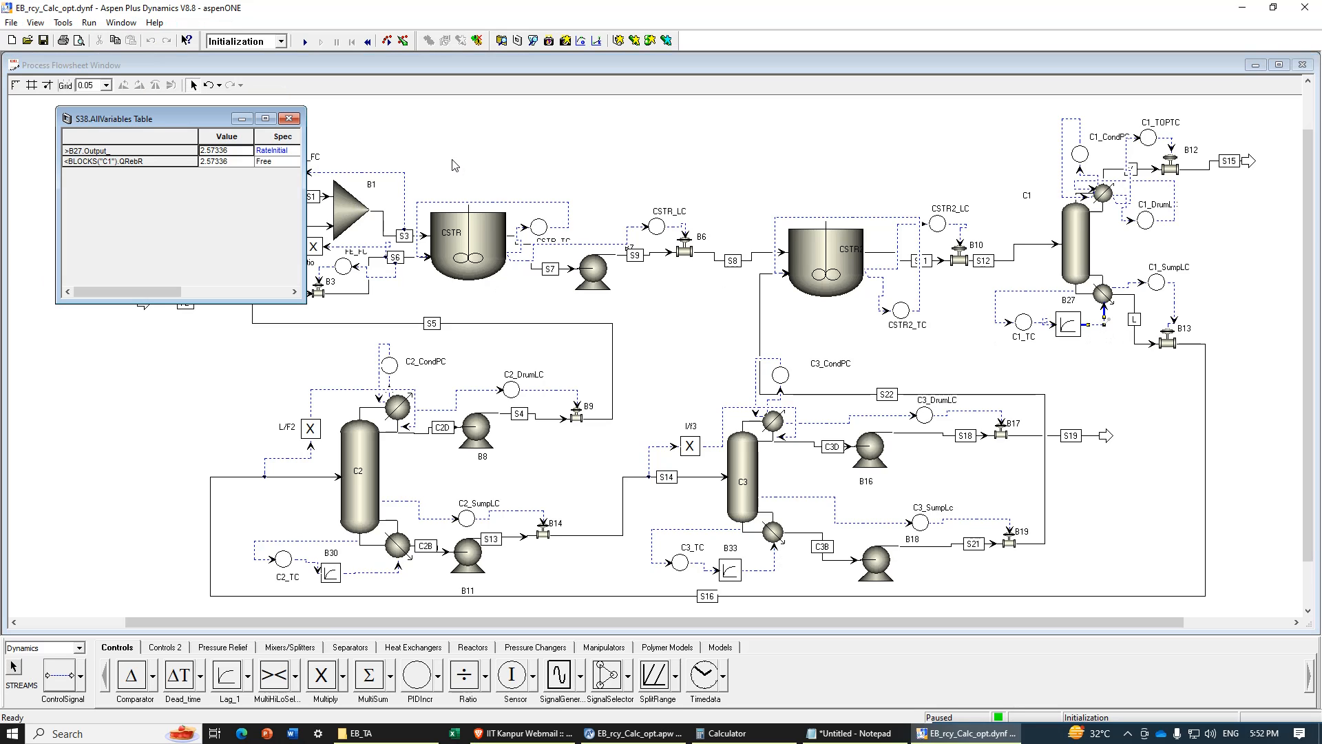
pyautogui.click(289, 119)
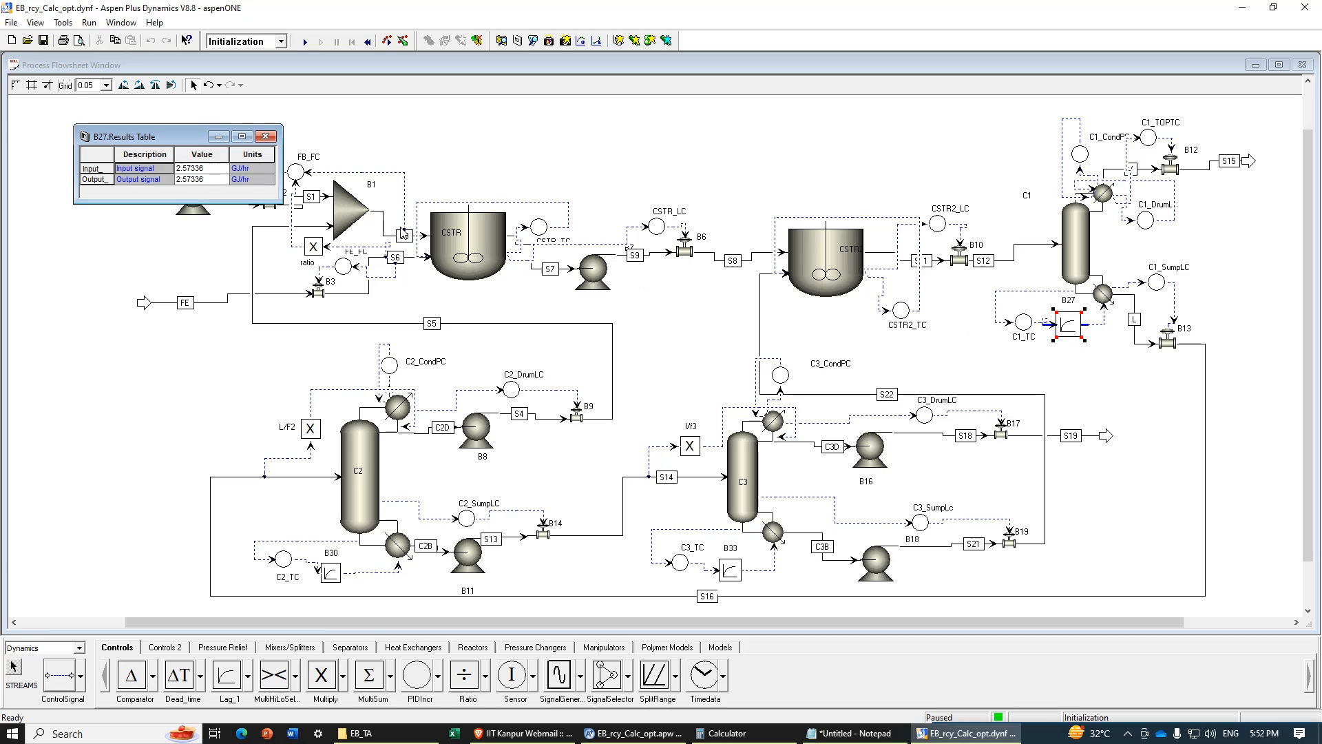
pyautogui.click(272, 136)
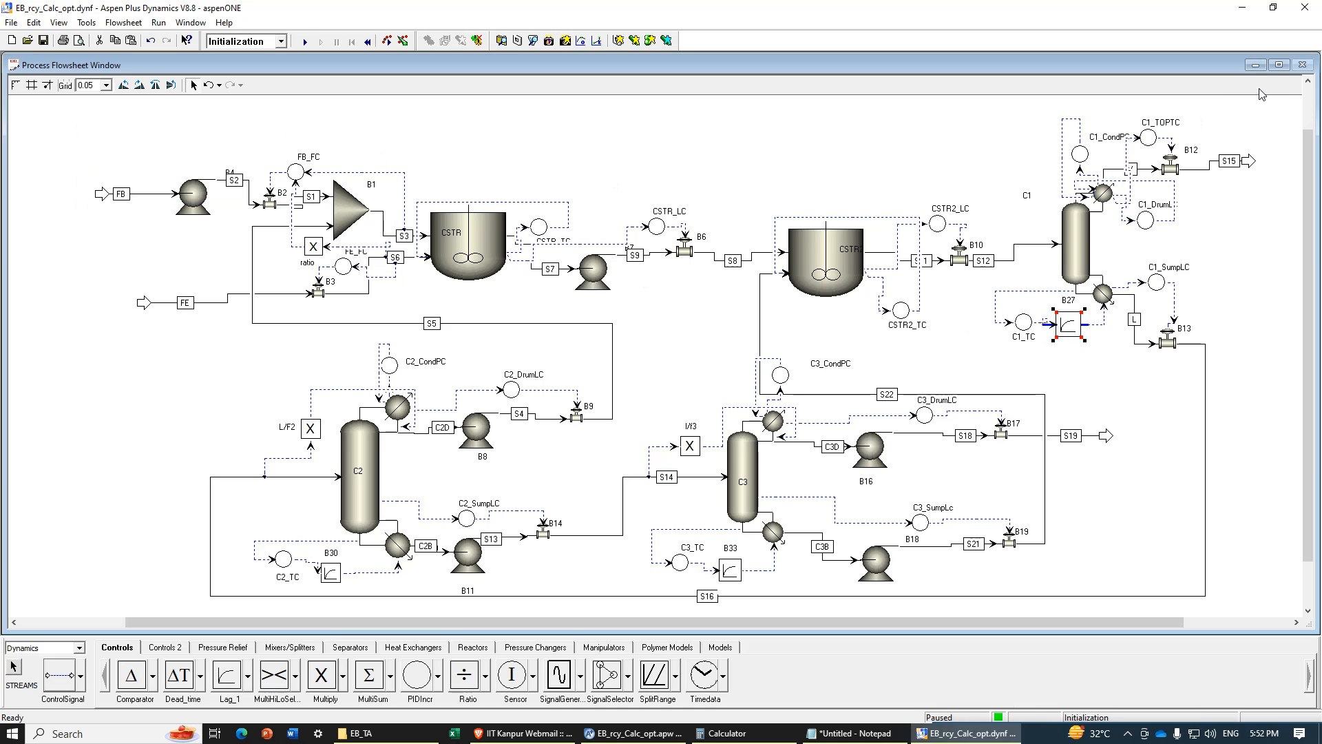
pyautogui.click(1260, 67)
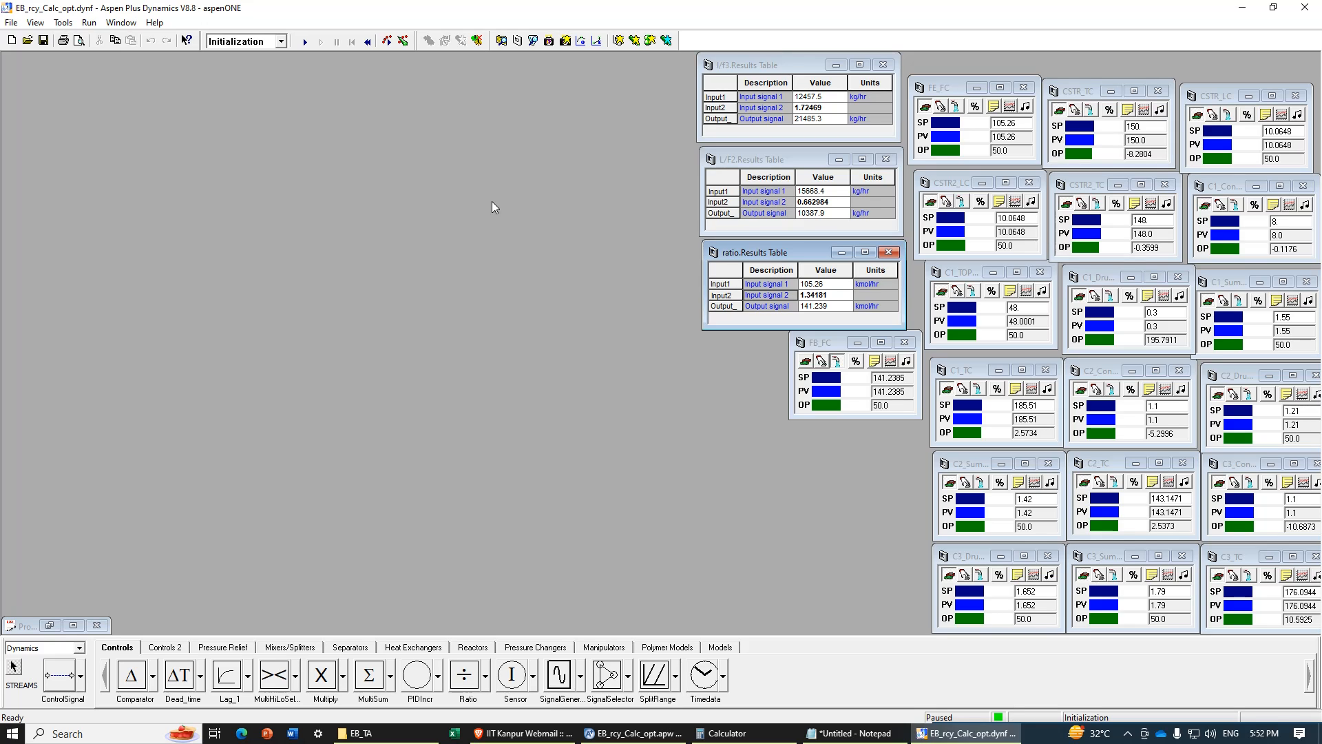
# Step: Take a snapshot of the initialized simulation with the description 1
pyautogui.click(565, 42)
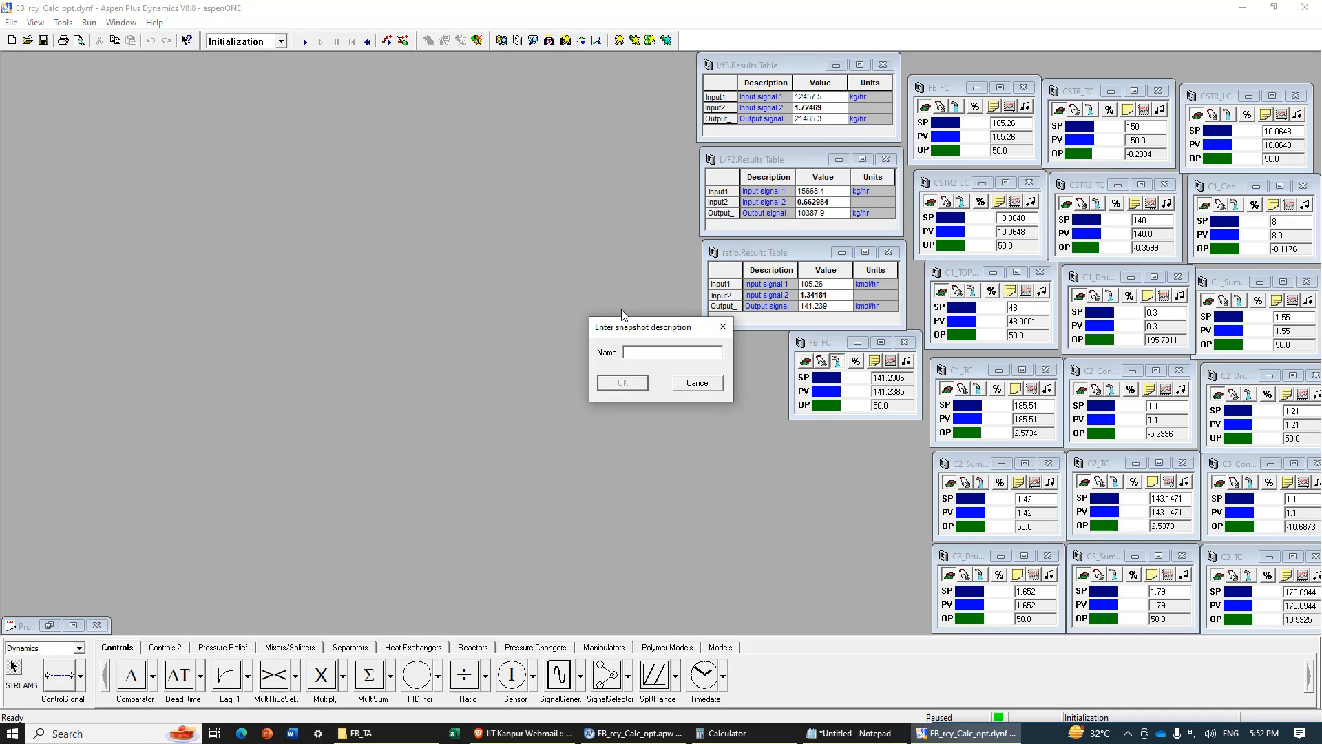
pyautogui.write('1')
pyautogui.press('Return')
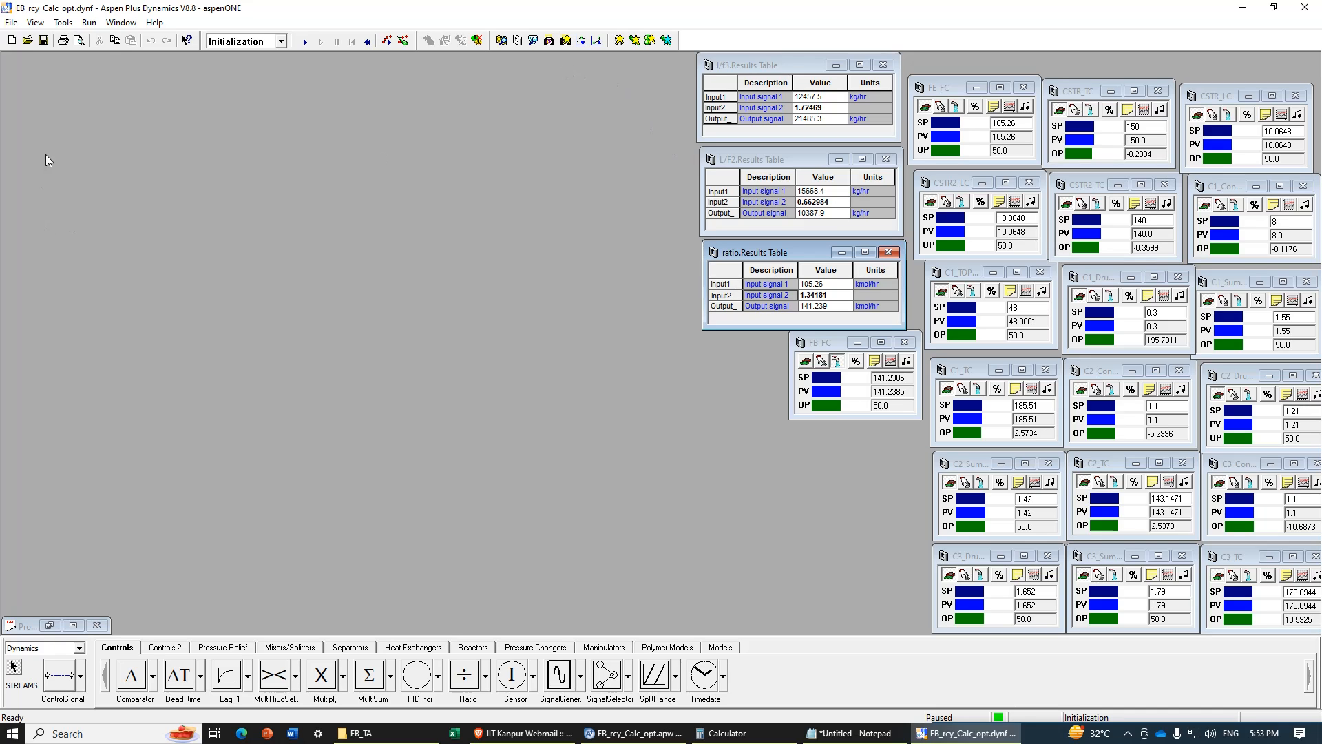
# Step: Save the simulation file and set the run mode to Dynamic
pyautogui.click(44, 40)
pyautogui.click(279, 43)
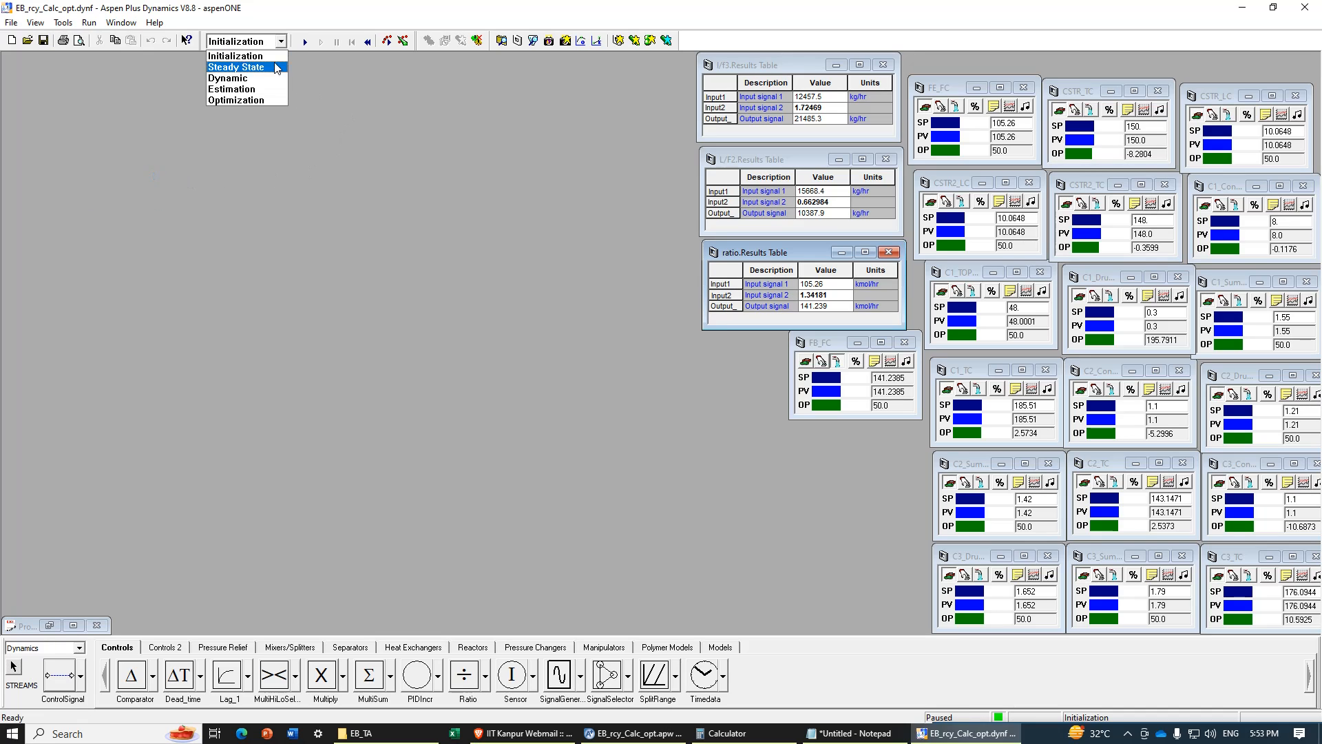
pyautogui.click(238, 78)
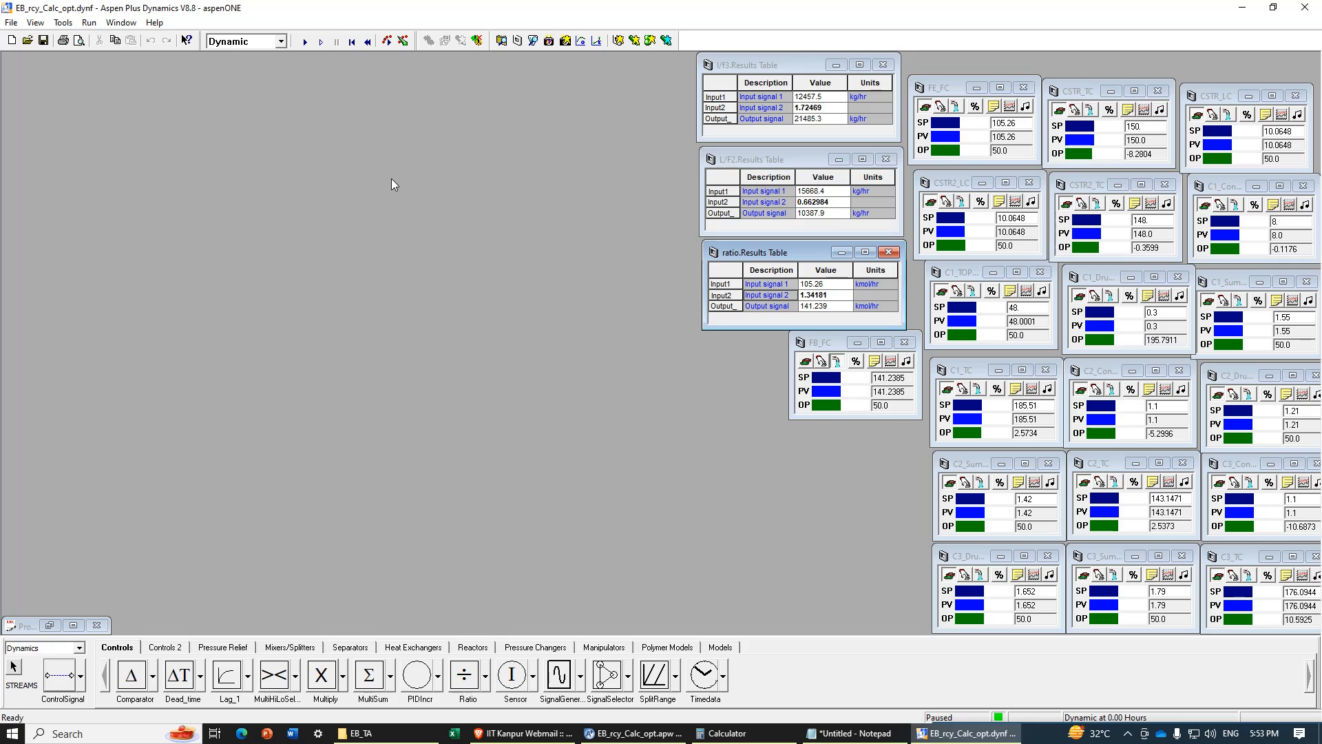
# Step: Open the results plots of FE_FC and FB_FC and place them side by side in the empty workspace
pyautogui.click(1010, 109)
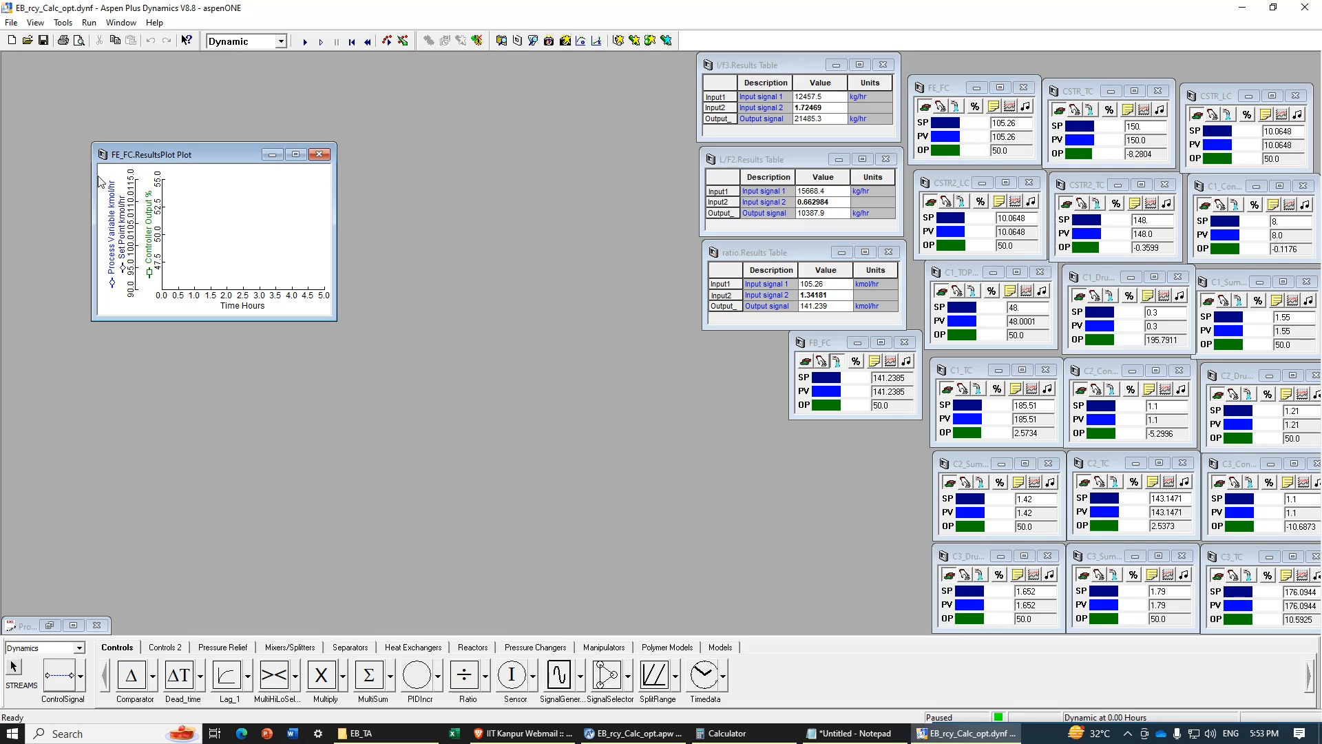
pyautogui.moveTo(145, 162); pyautogui.dragTo(53, 73)
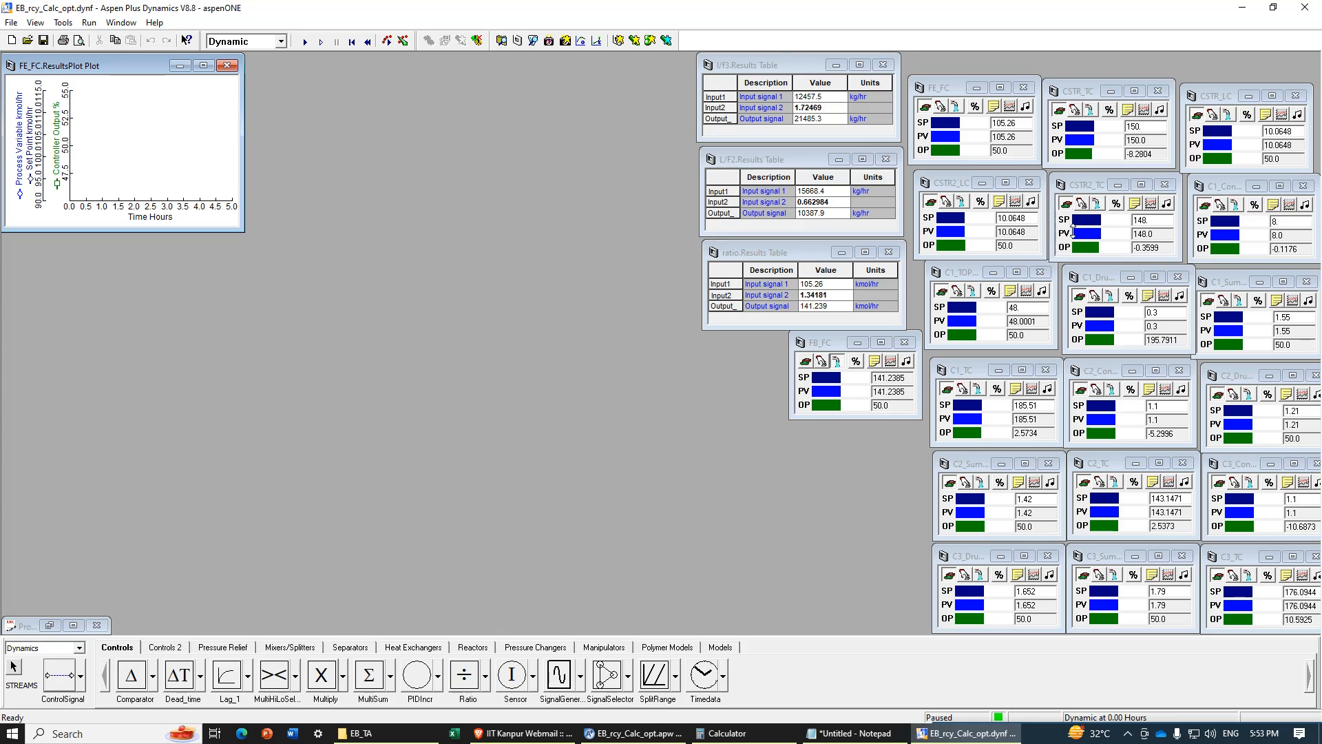
pyautogui.click(890, 361)
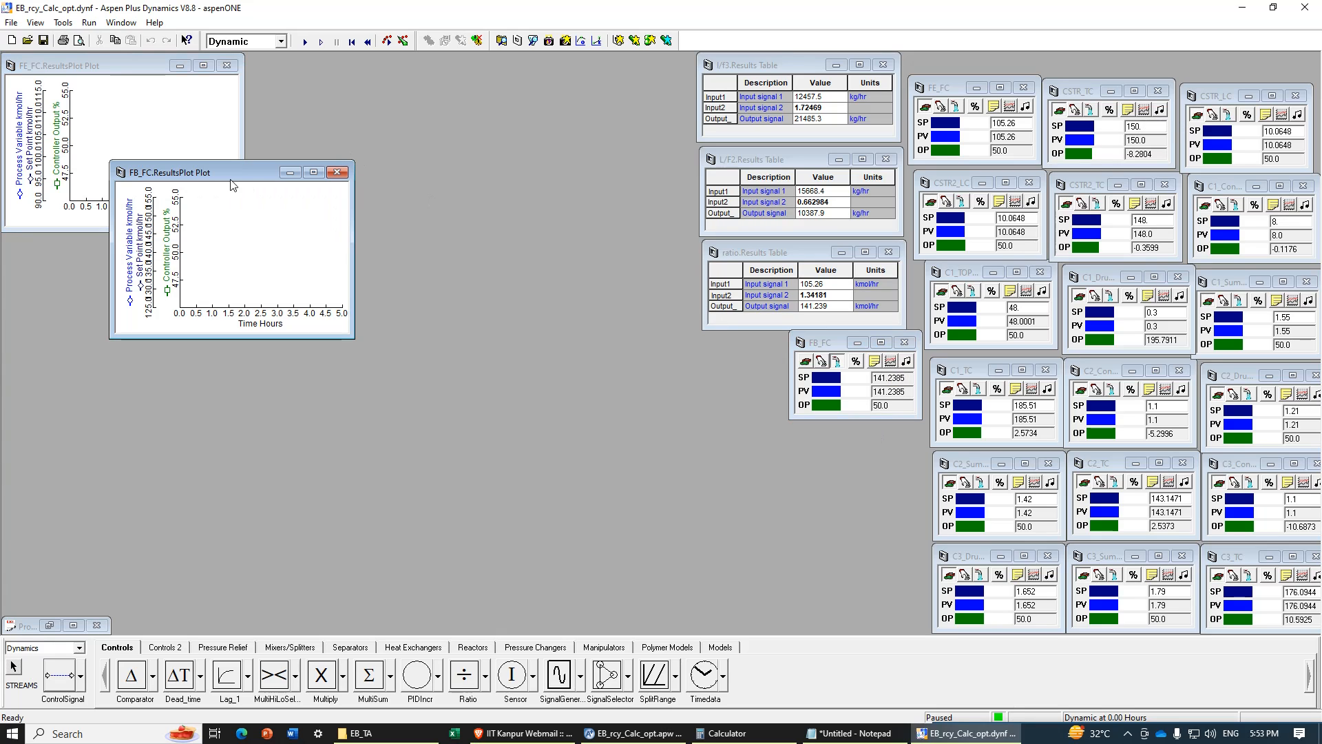
pyautogui.moveTo(230, 178); pyautogui.dragTo(353, 66)
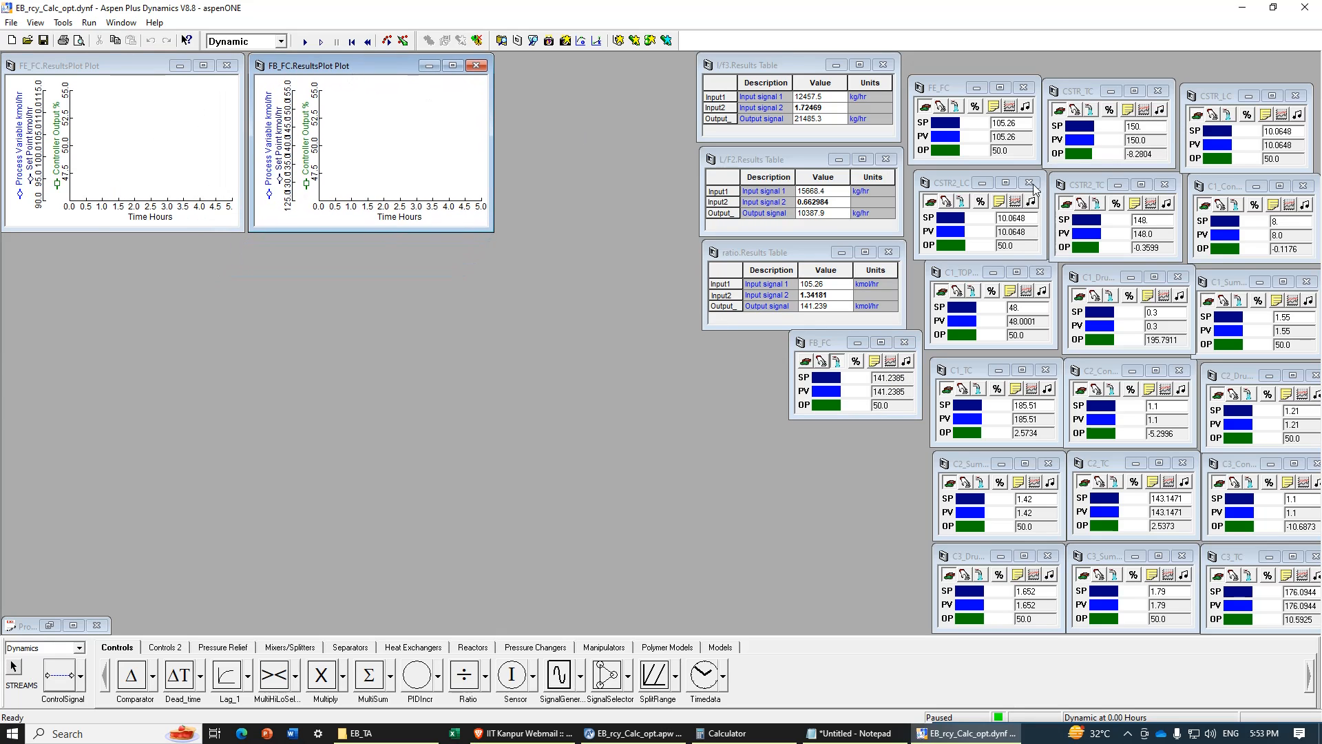
# Step: Open the results plots of CSTR_TC and CSTR2_TC and arrange them in a row beneath the feed flow plots
pyautogui.click(1144, 110)
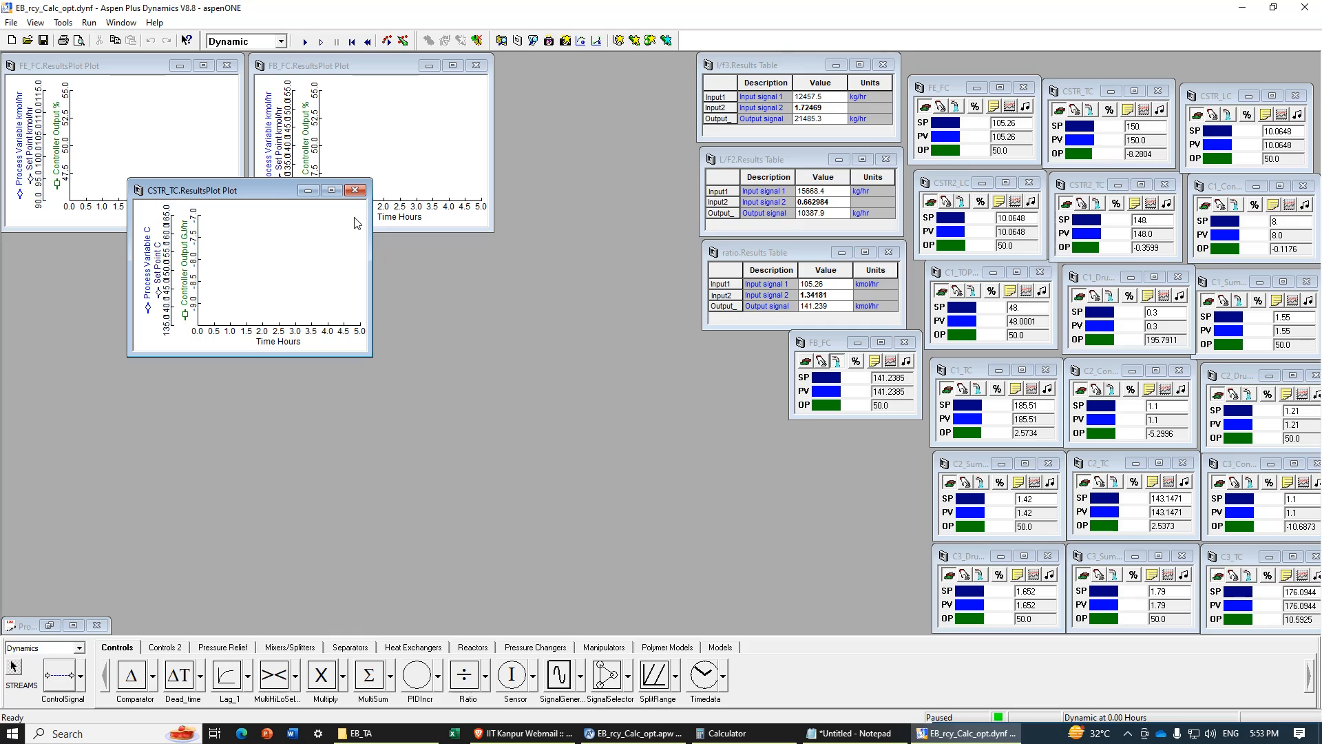
pyautogui.moveTo(262, 192); pyautogui.dragTo(136, 250)
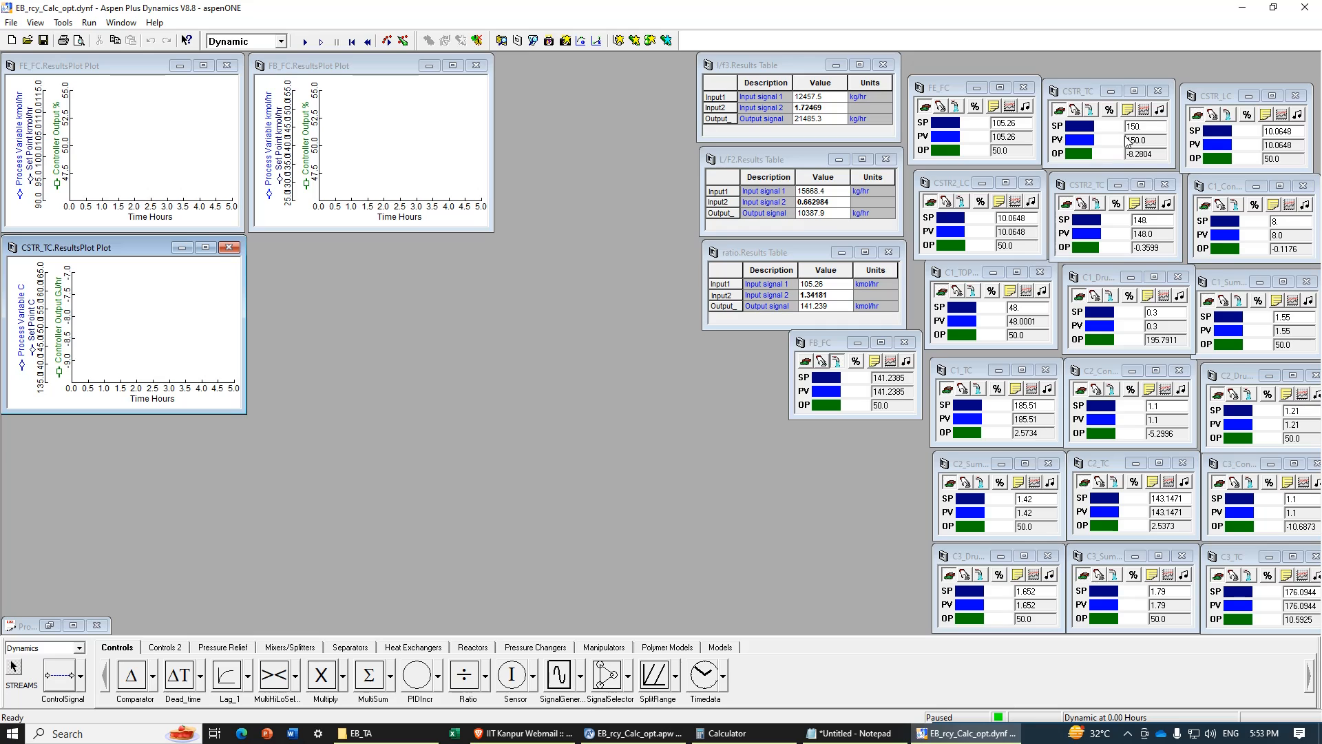
pyautogui.click(1153, 203)
pyautogui.moveTo(255, 210); pyautogui.dragTo(362, 252)
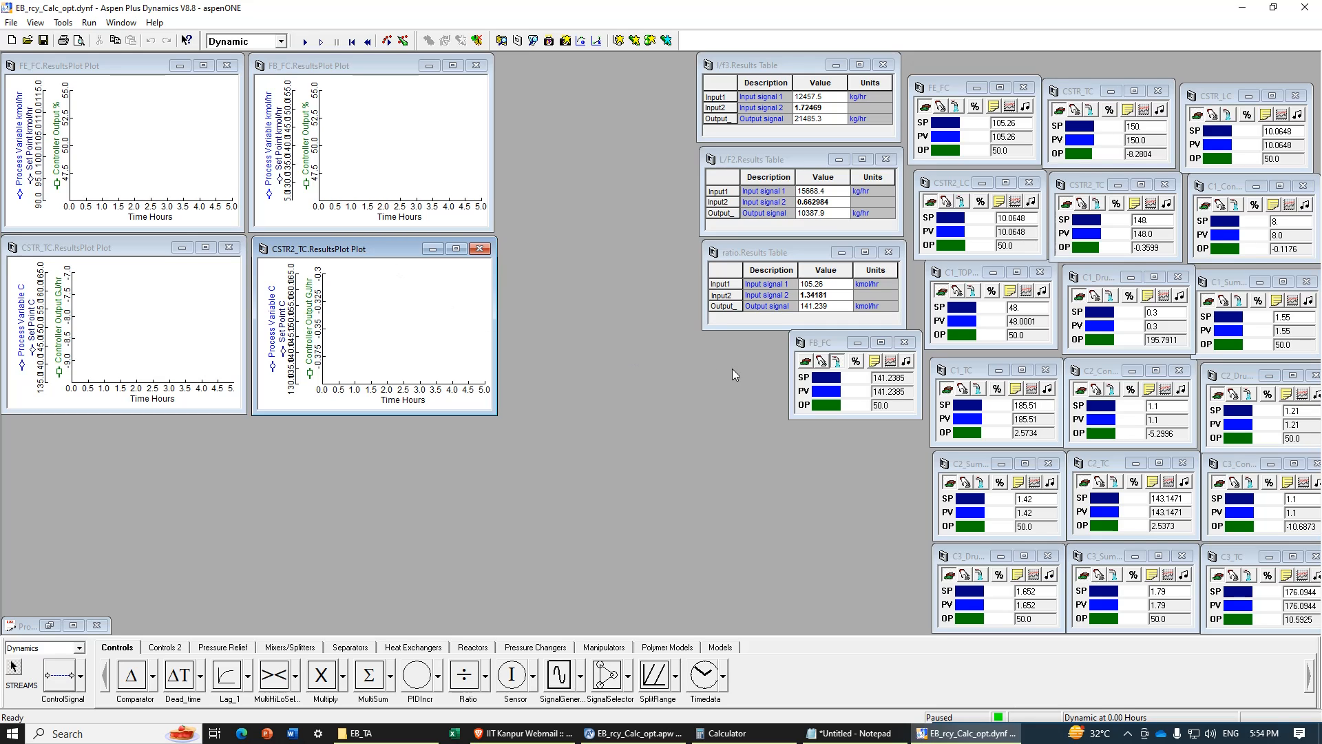
# Step: Open the results plots of C1_CondPC, C2_CondPC and C3_CondPC and line them up beneath the reactor temperature plots
pyautogui.click(1287, 207)
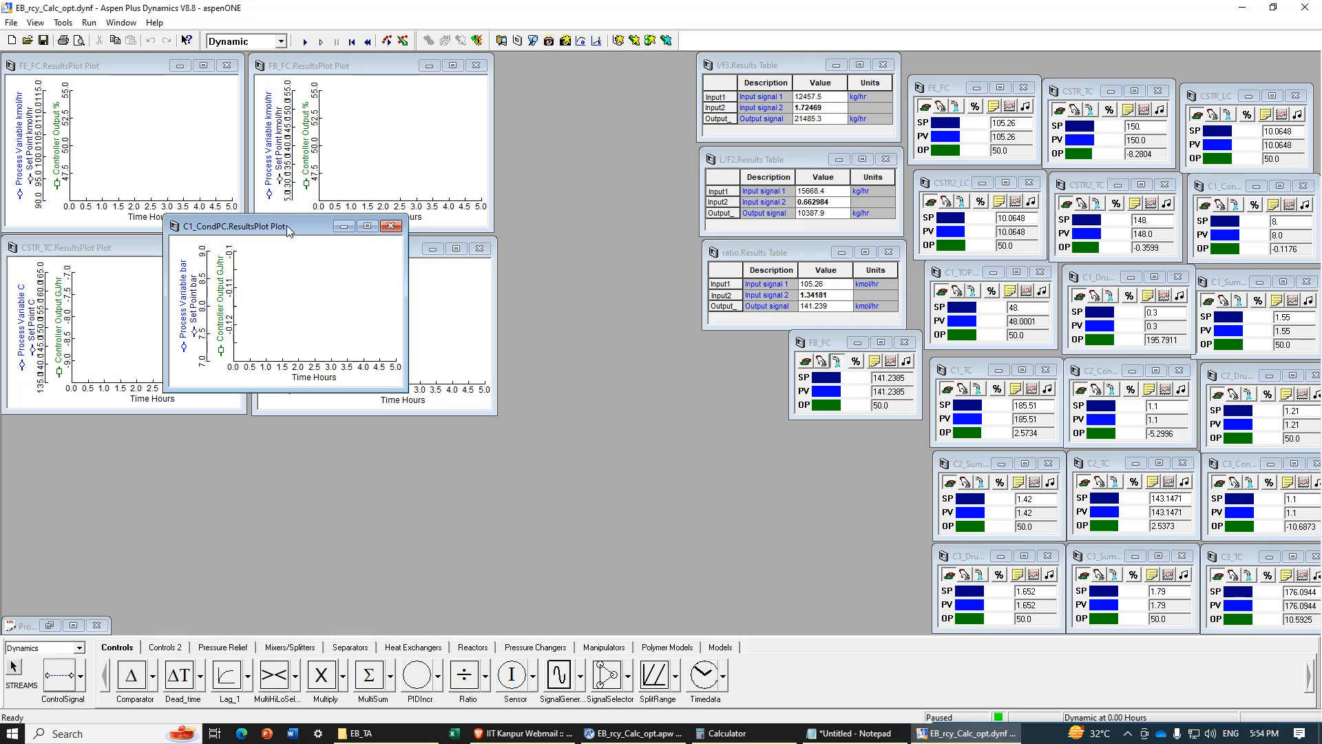
pyautogui.moveTo(288, 231); pyautogui.dragTo(128, 433)
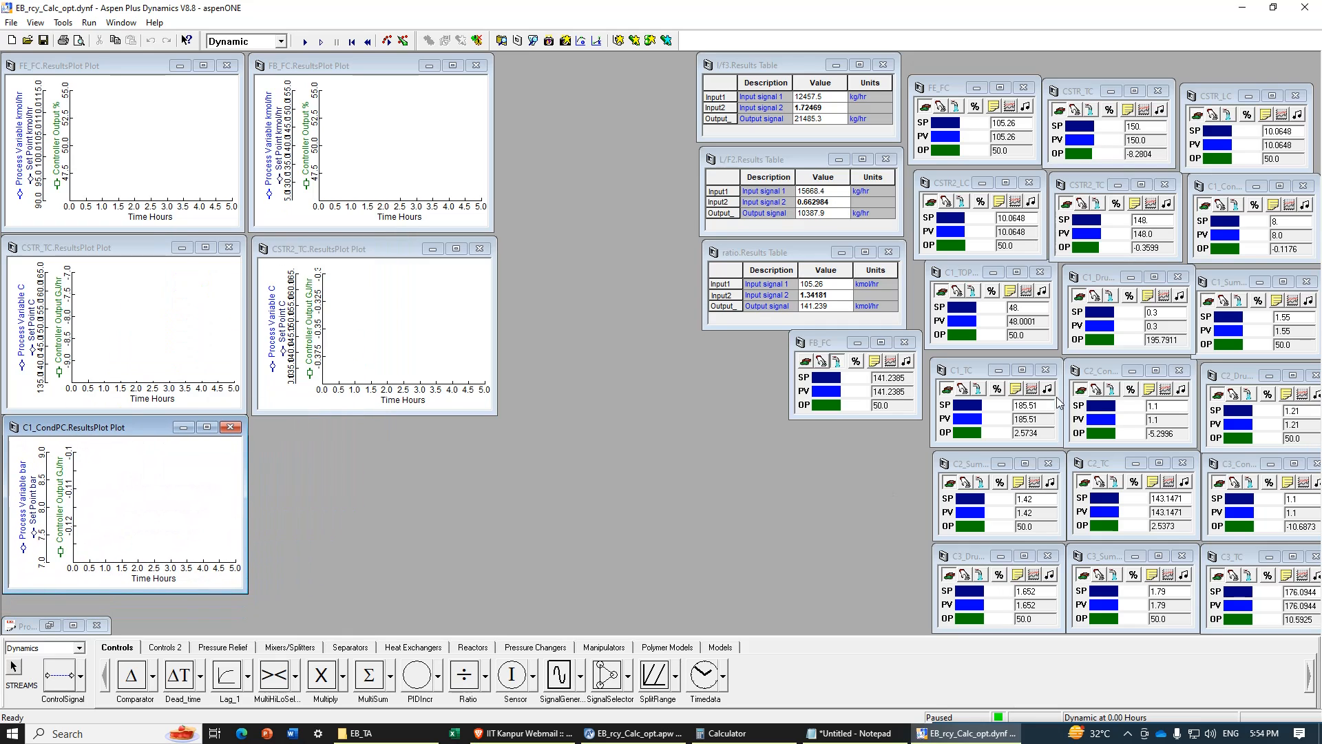
pyautogui.click(1163, 399)
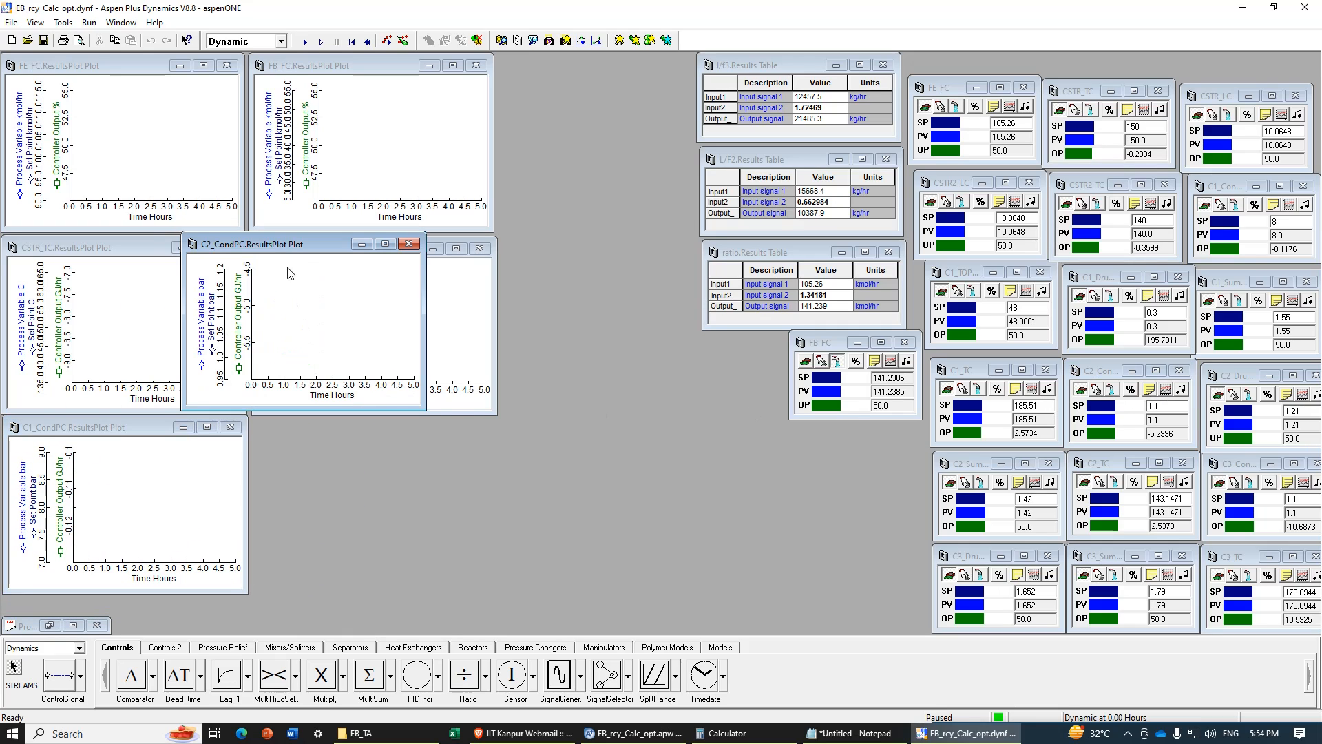
pyautogui.moveTo(283, 244); pyautogui.dragTo(352, 435)
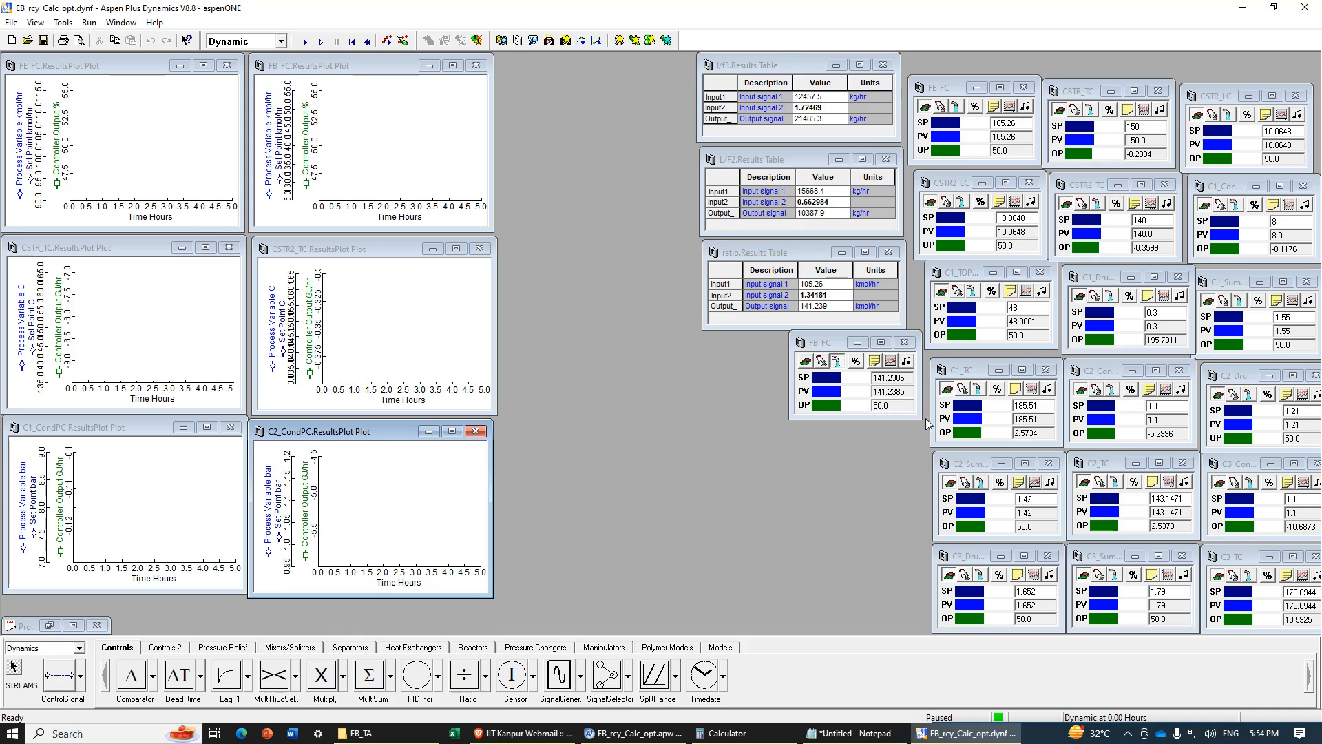
pyautogui.click(1302, 482)
pyautogui.moveTo(117, 72); pyautogui.dragTo(610, 440)
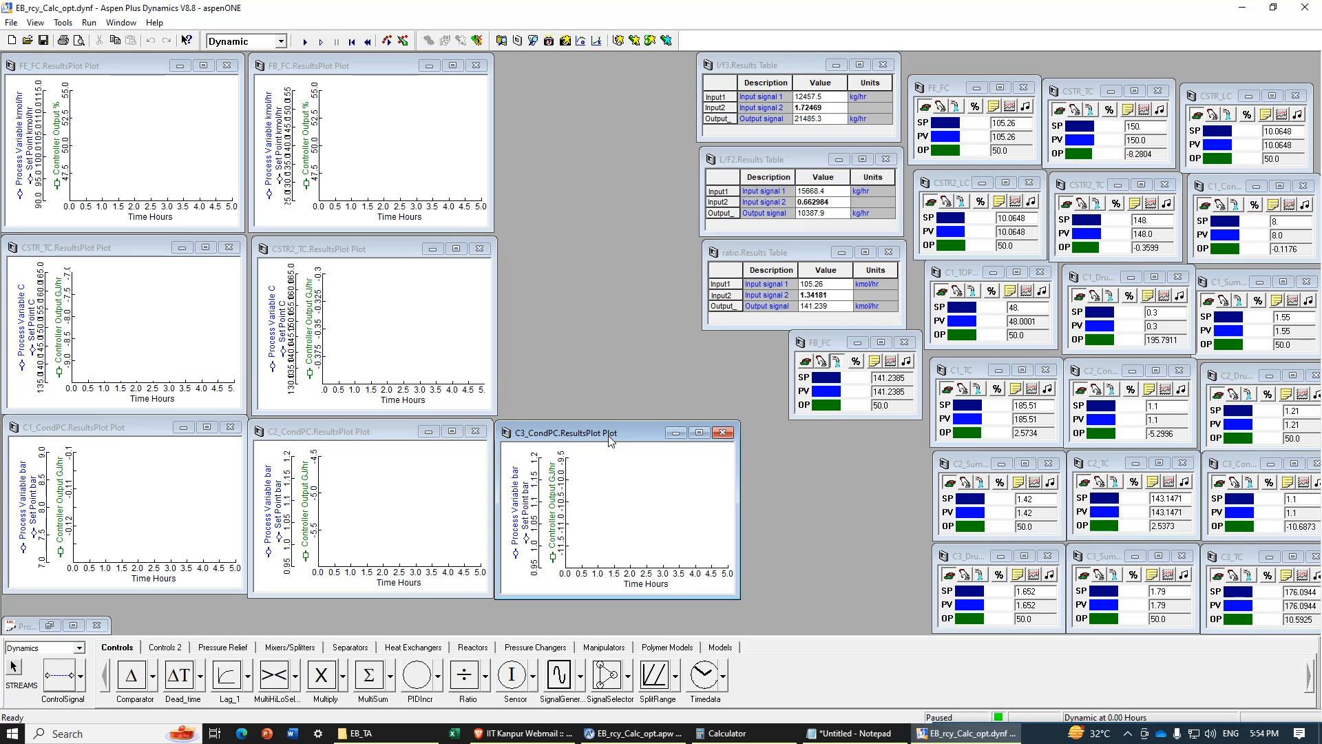
# Step: Run the dynamic simulation and start a Closed loop ATV test on C1_CondPC with a 5% relay amplitude
pyautogui.click(305, 44)
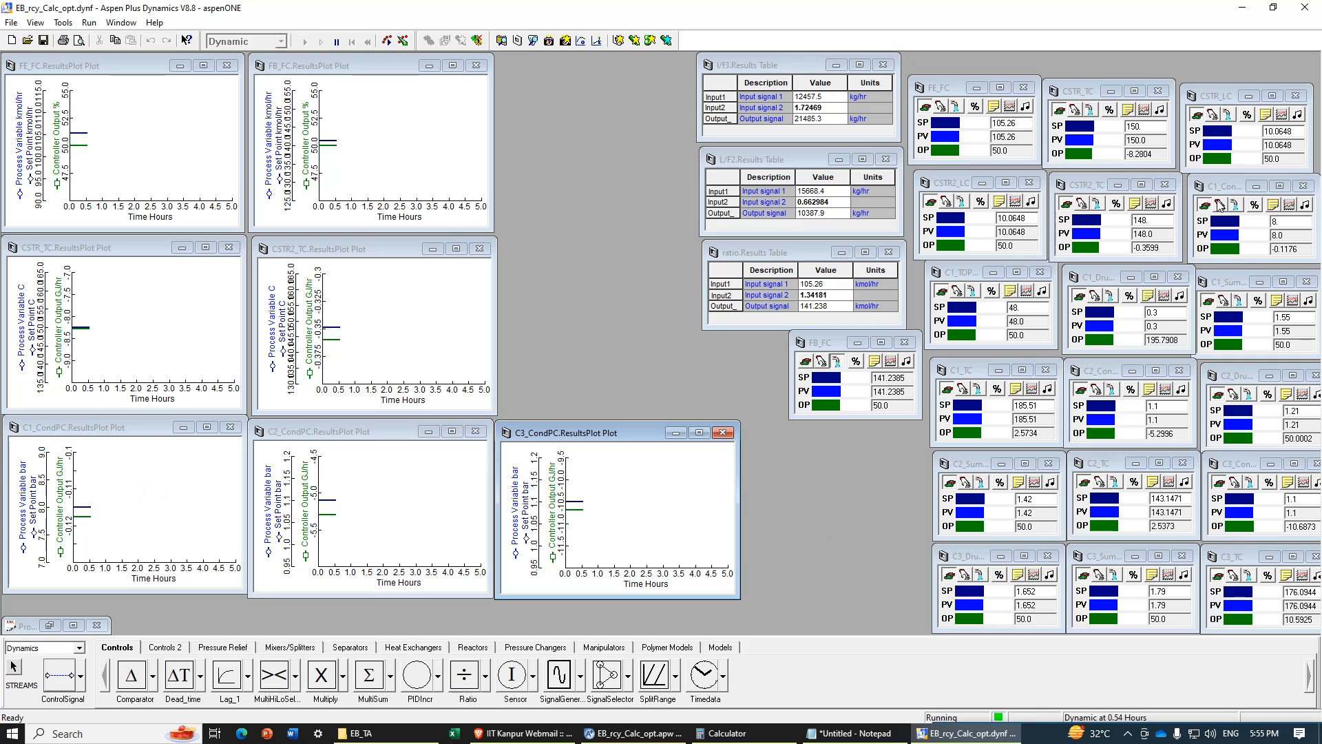
pyautogui.click(1305, 205)
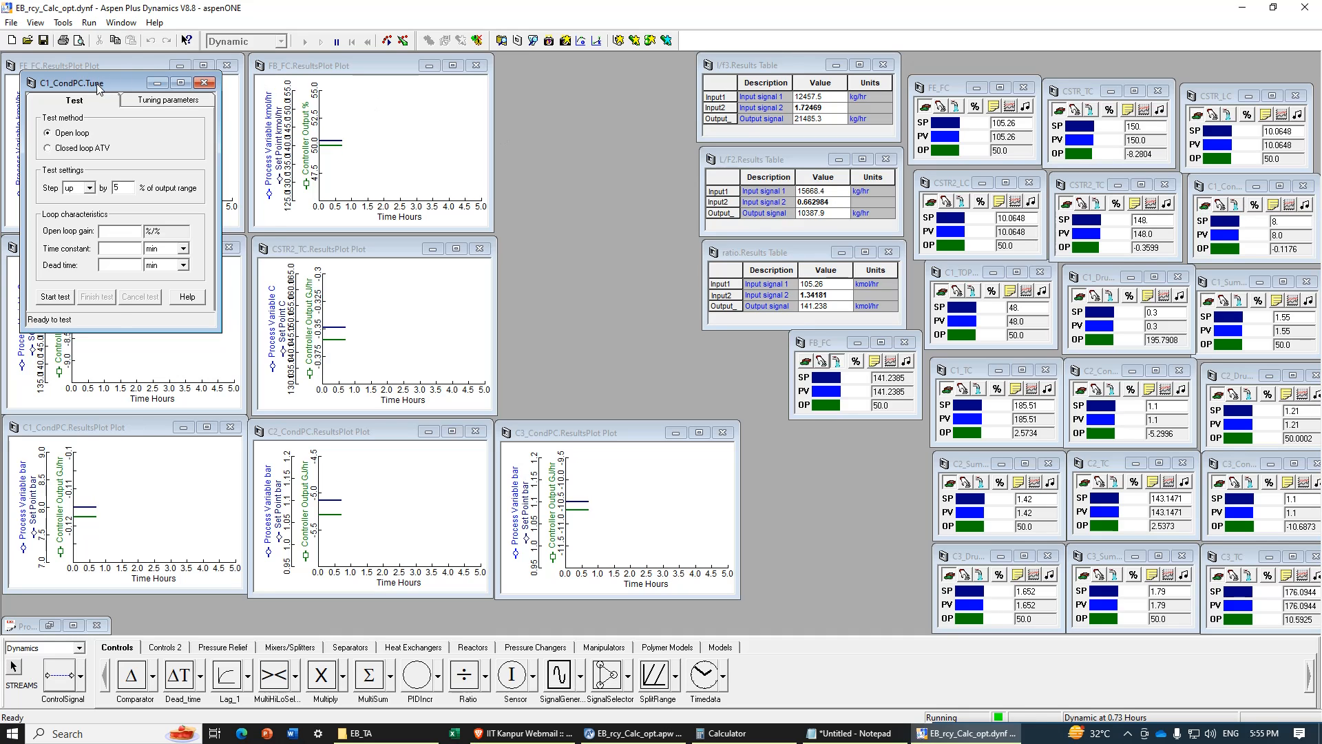
pyautogui.moveTo(86, 84); pyautogui.dragTo(620, 154)
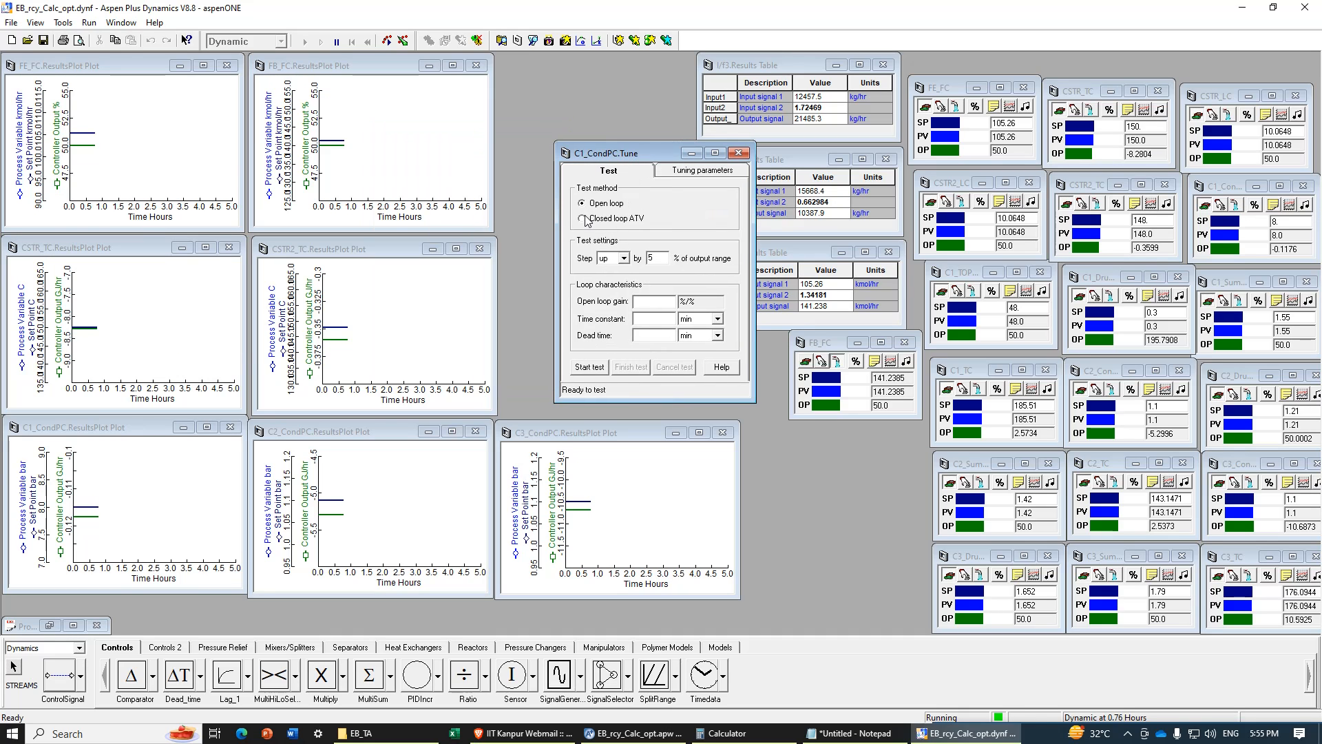
pyautogui.click(582, 219)
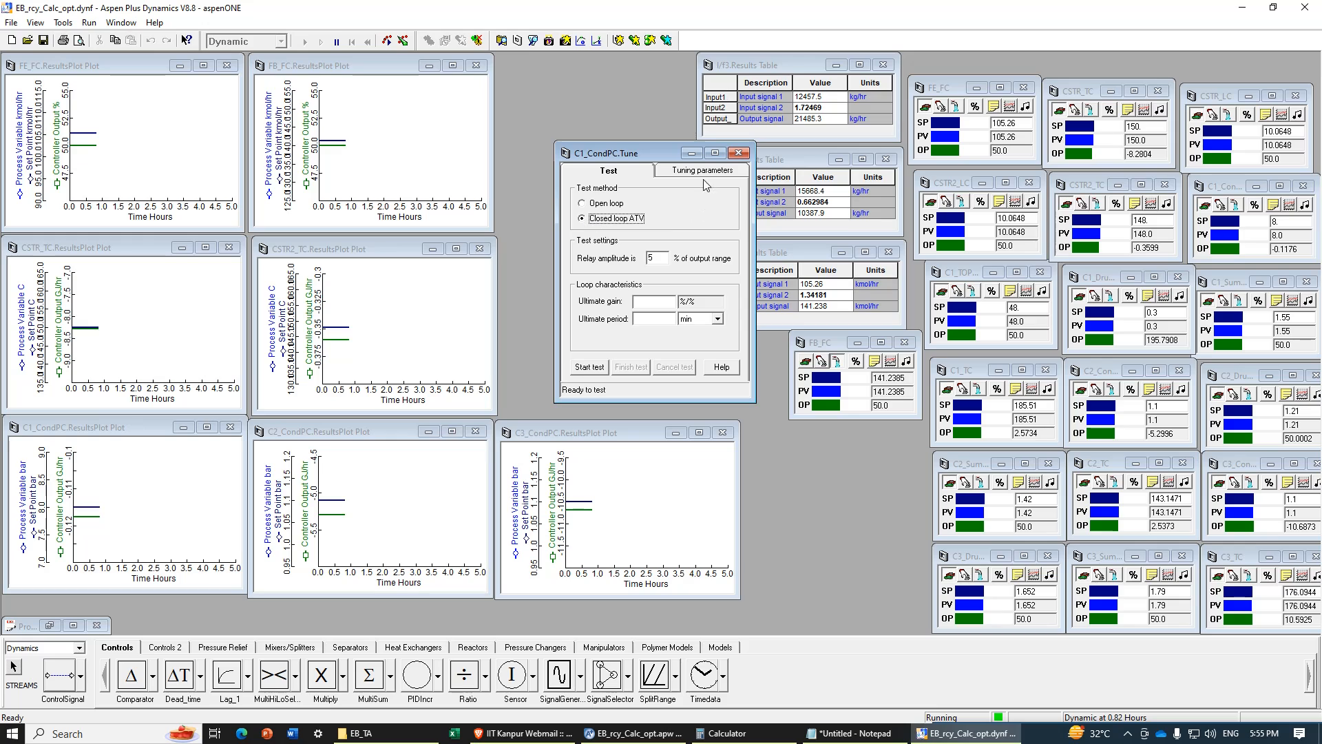
pyautogui.click(595, 370)
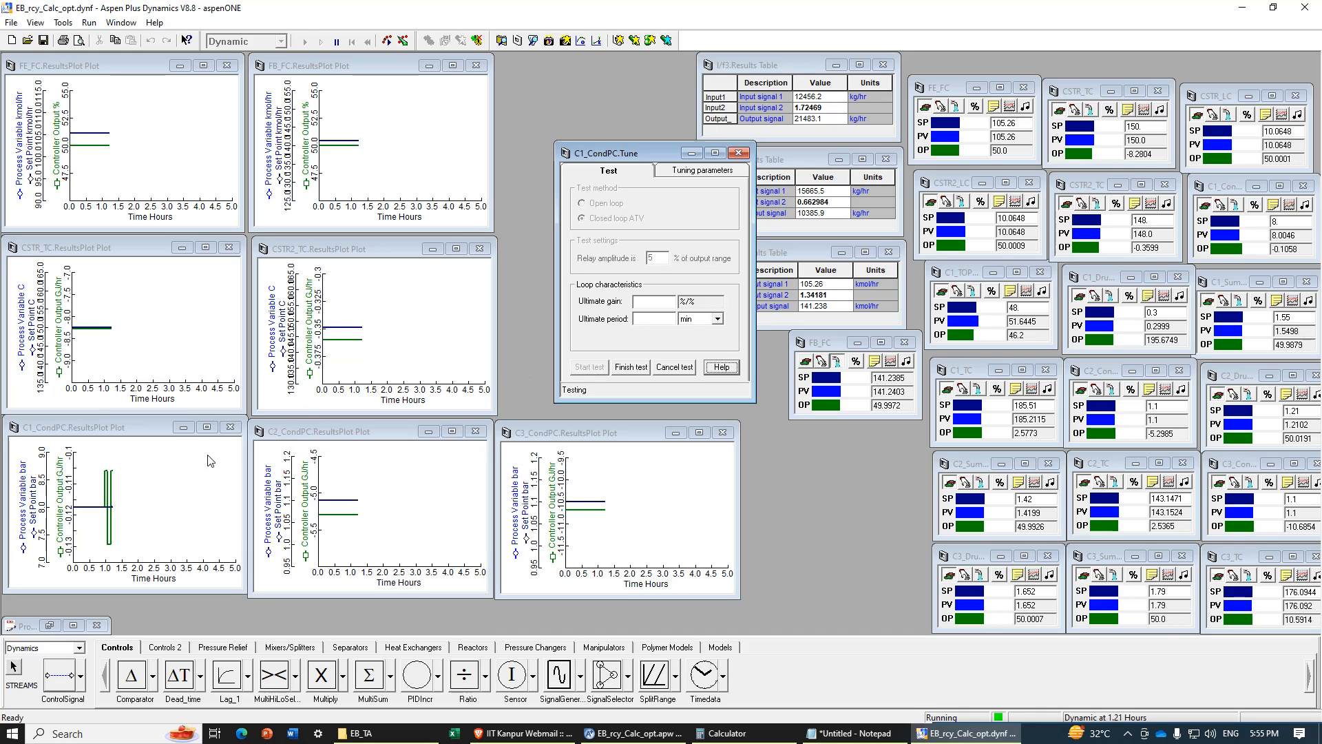
# Step: Monitor the test cycles in the enlarged C1_CondPC plot, restore its size, and finish the ATV test
pyautogui.doubleClick(213, 430)
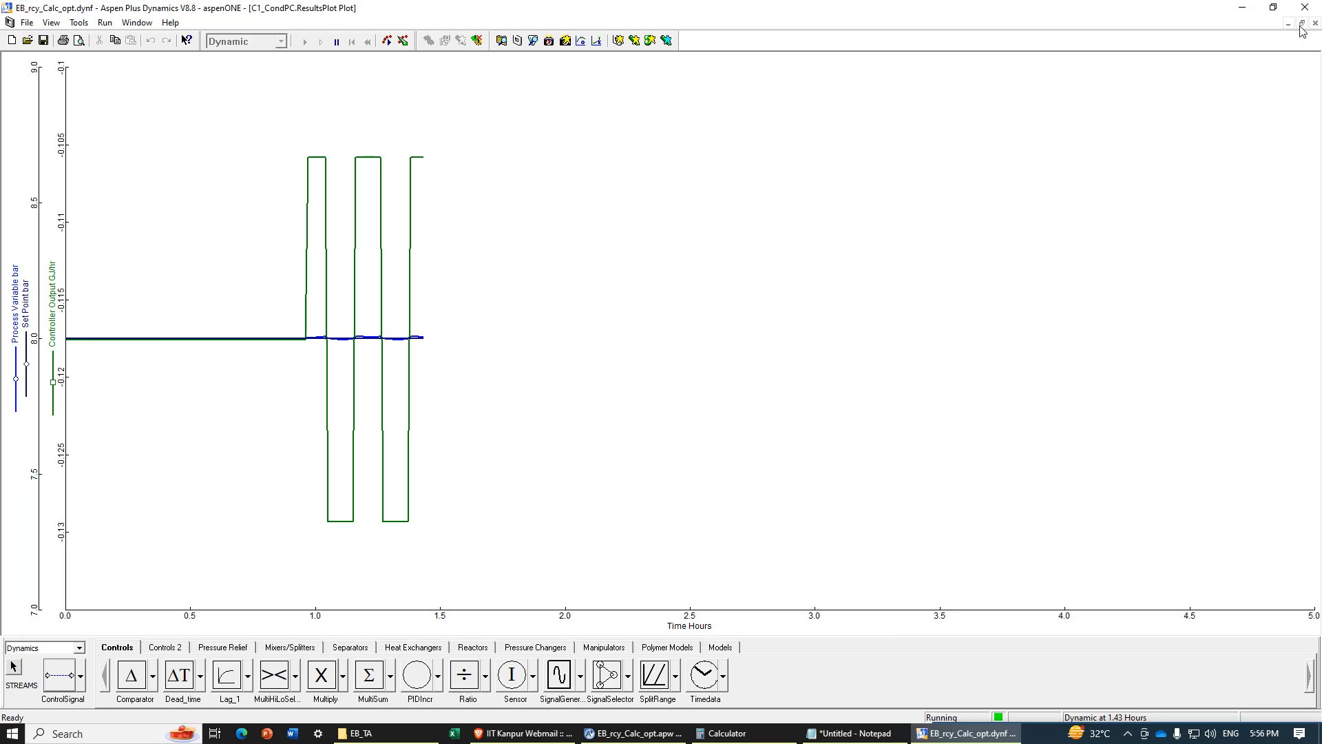
pyautogui.click(1301, 24)
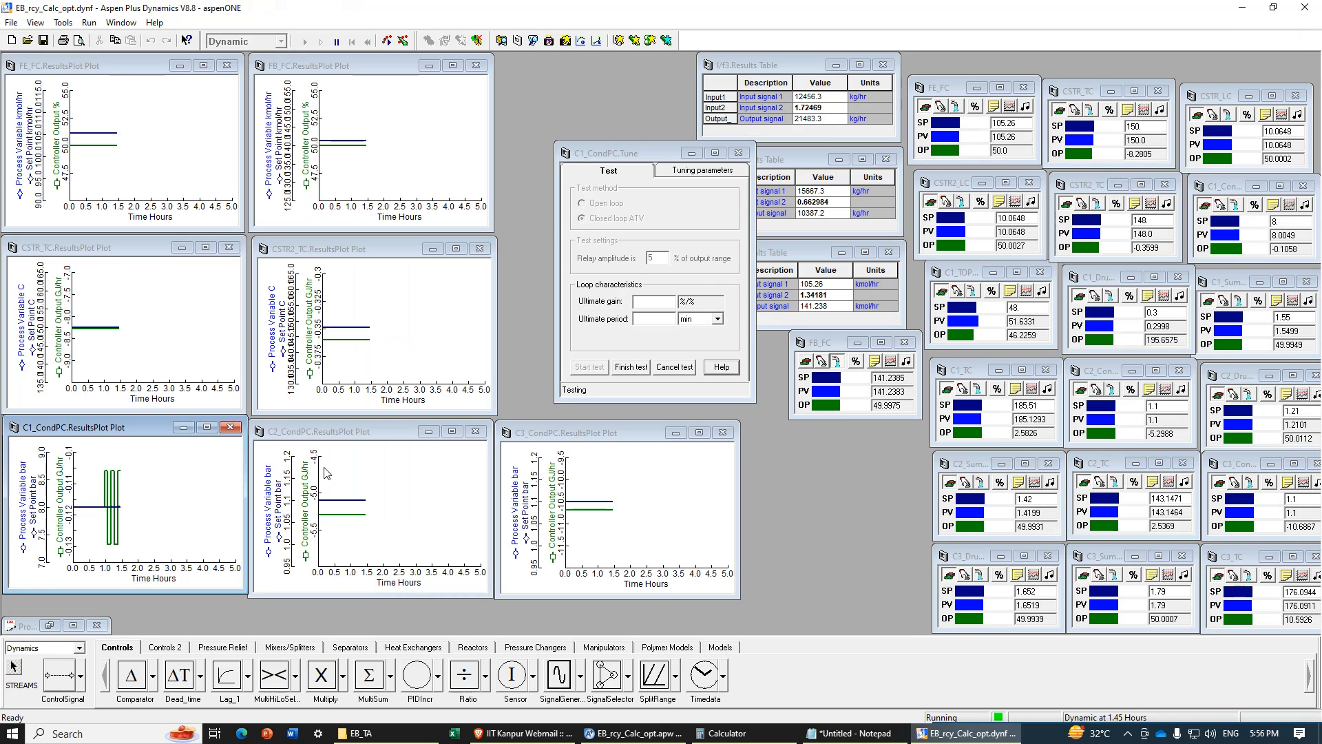
pyautogui.click(207, 427)
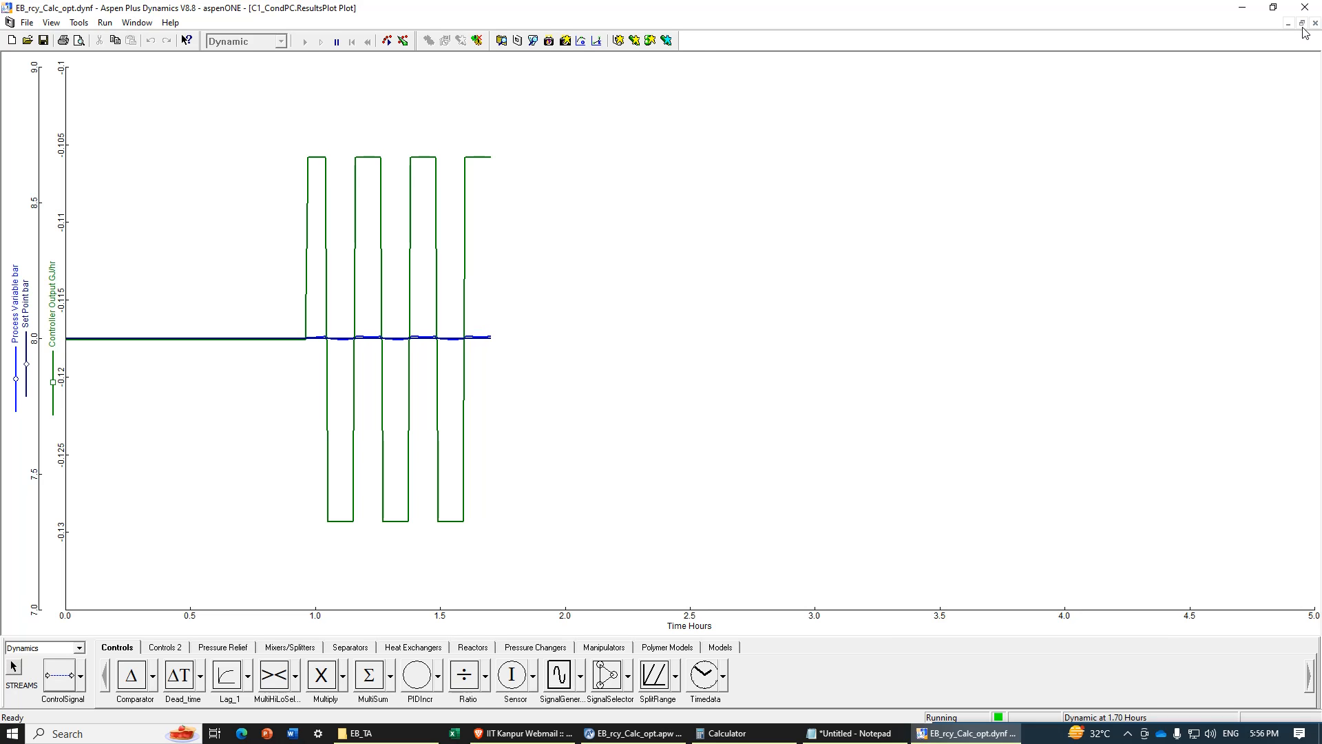
pyautogui.click(1302, 25)
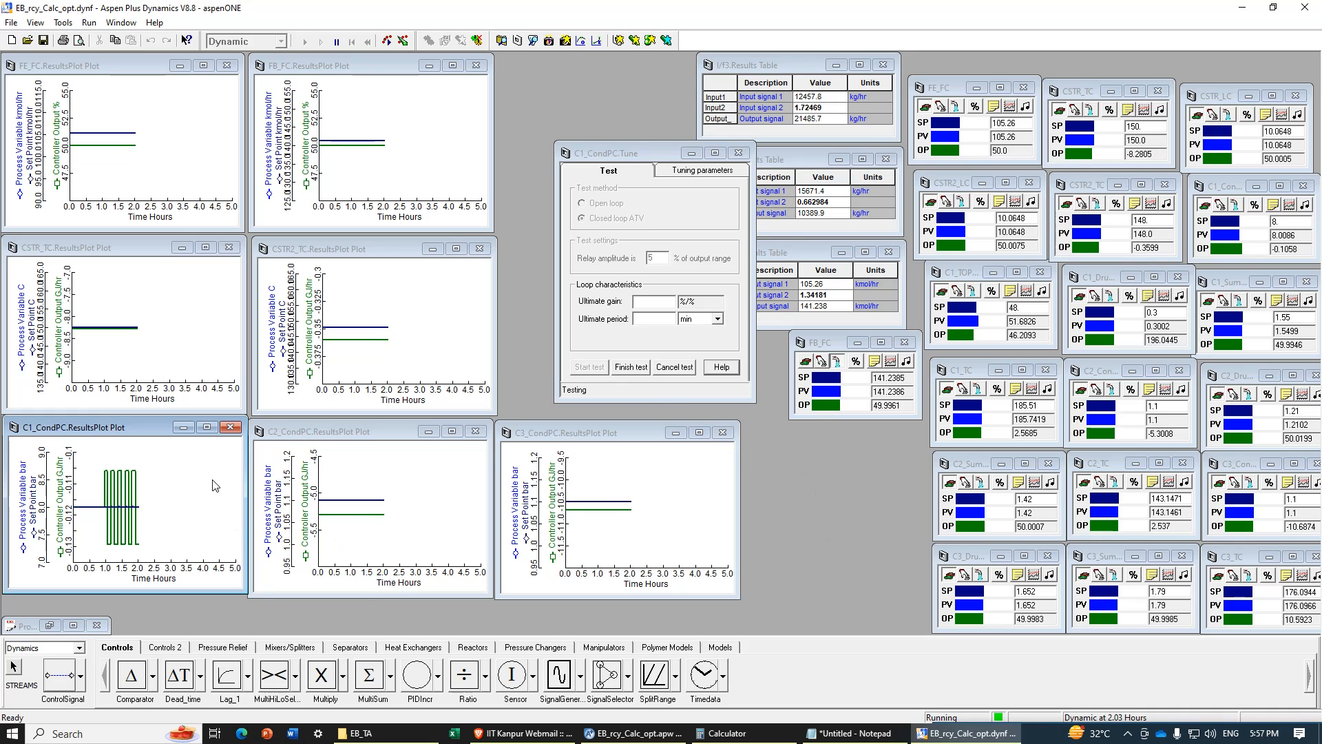
pyautogui.click(206, 428)
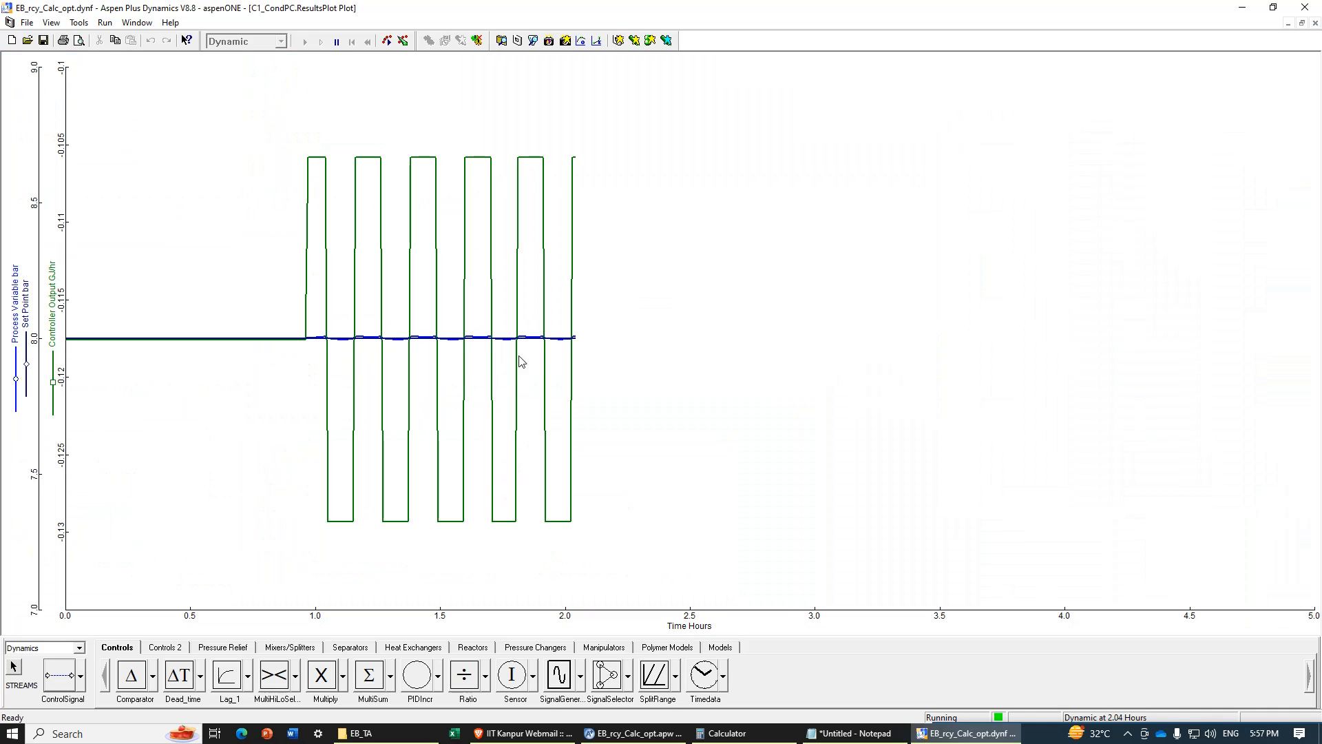
pyautogui.click(1302, 23)
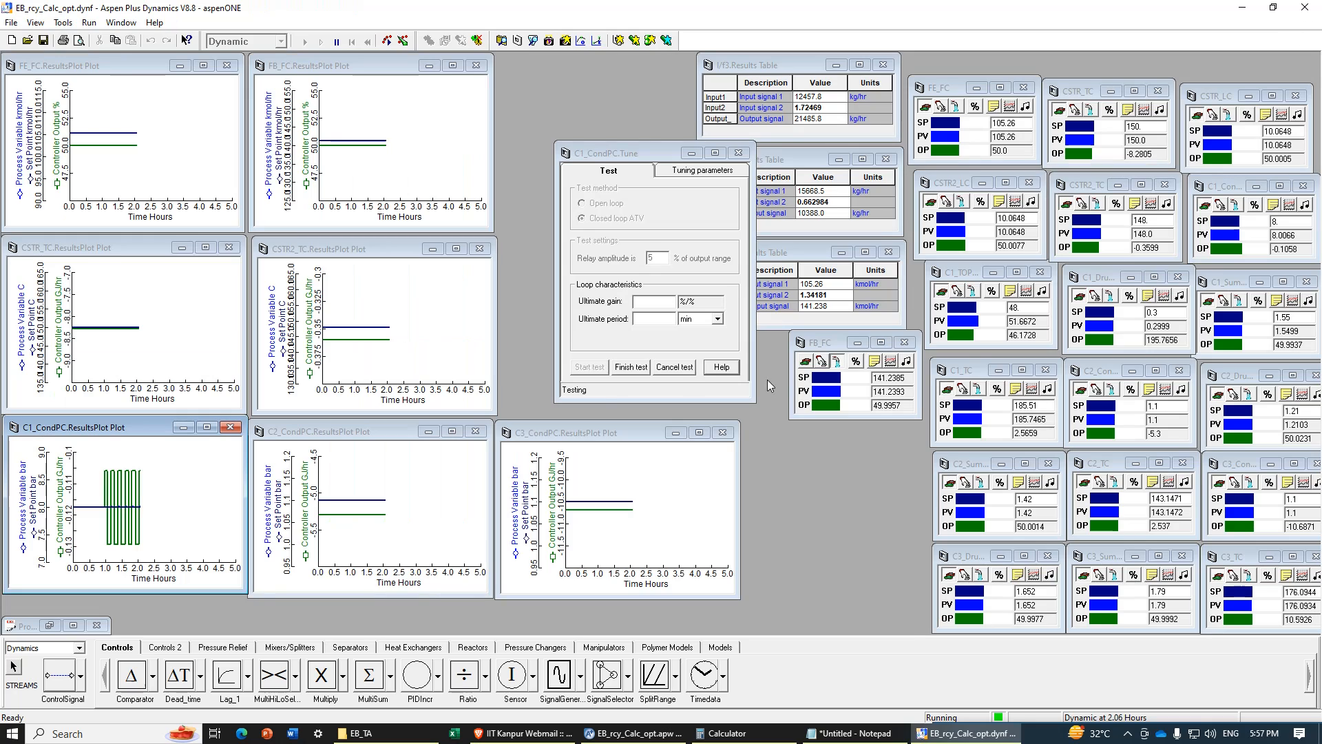
pyautogui.click(630, 367)
pyautogui.click(631, 368)
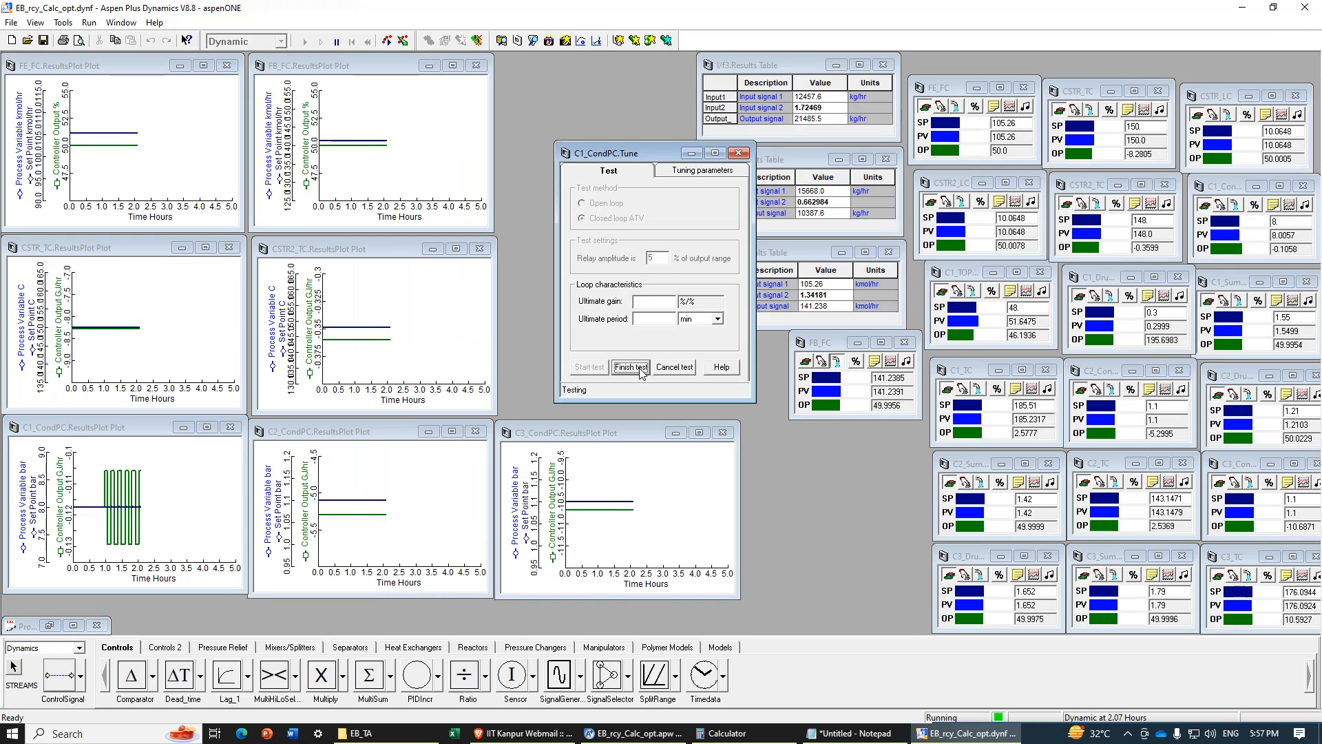
# Step: Pause the dynamic run and rewind the simulation to the snapshot described as 1
pyautogui.click(336, 42)
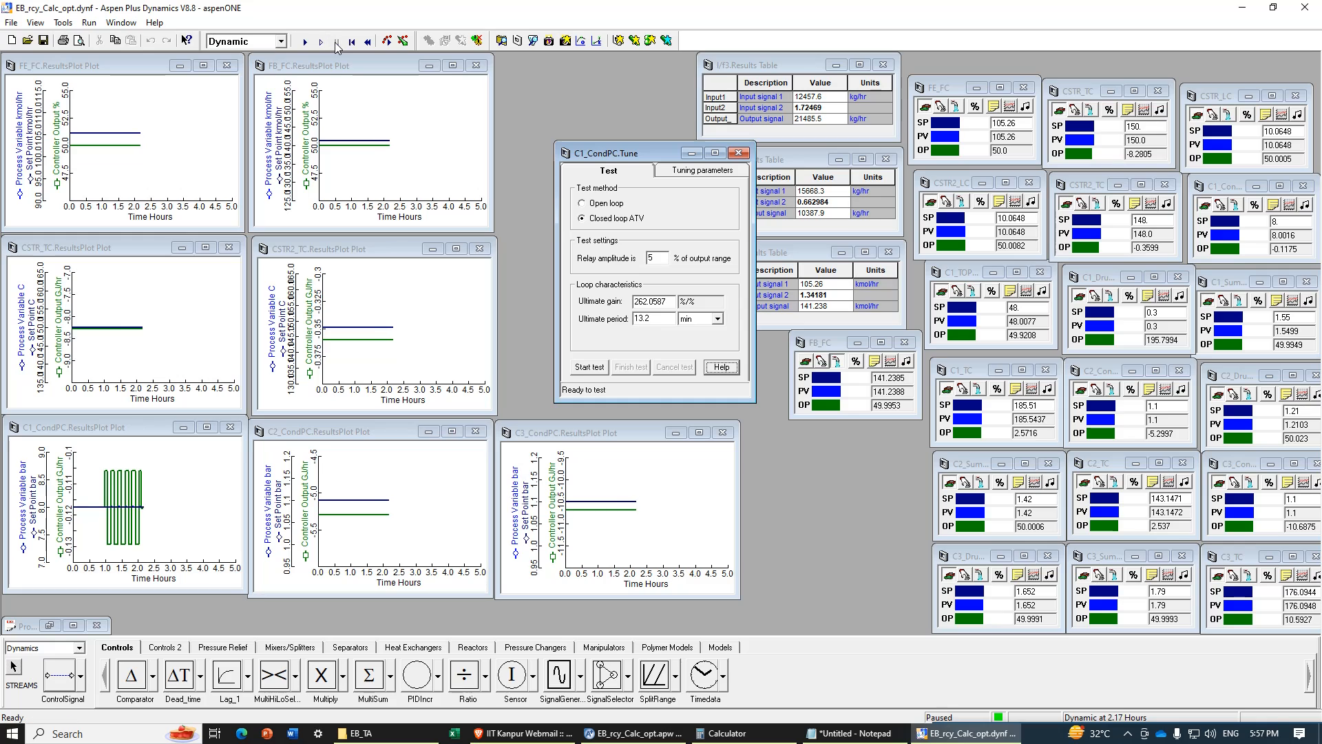
pyautogui.click(368, 42)
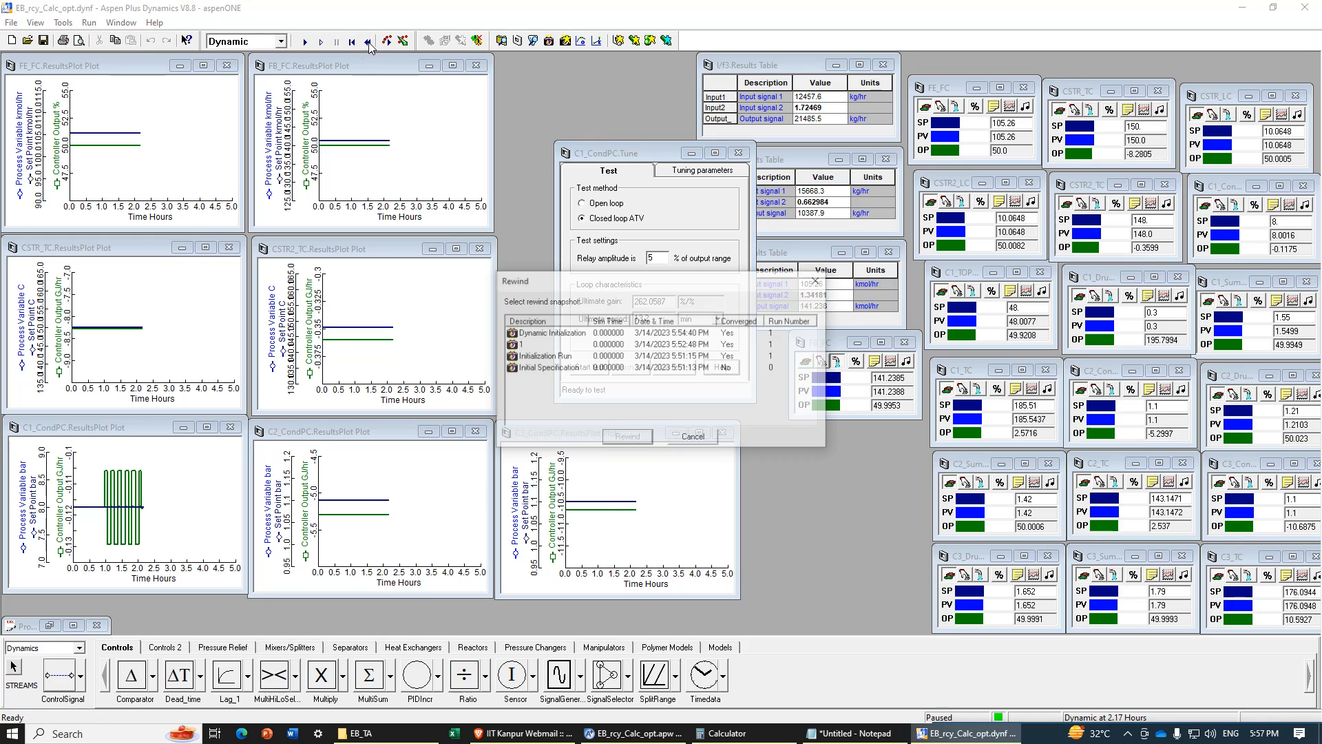
pyautogui.click(528, 344)
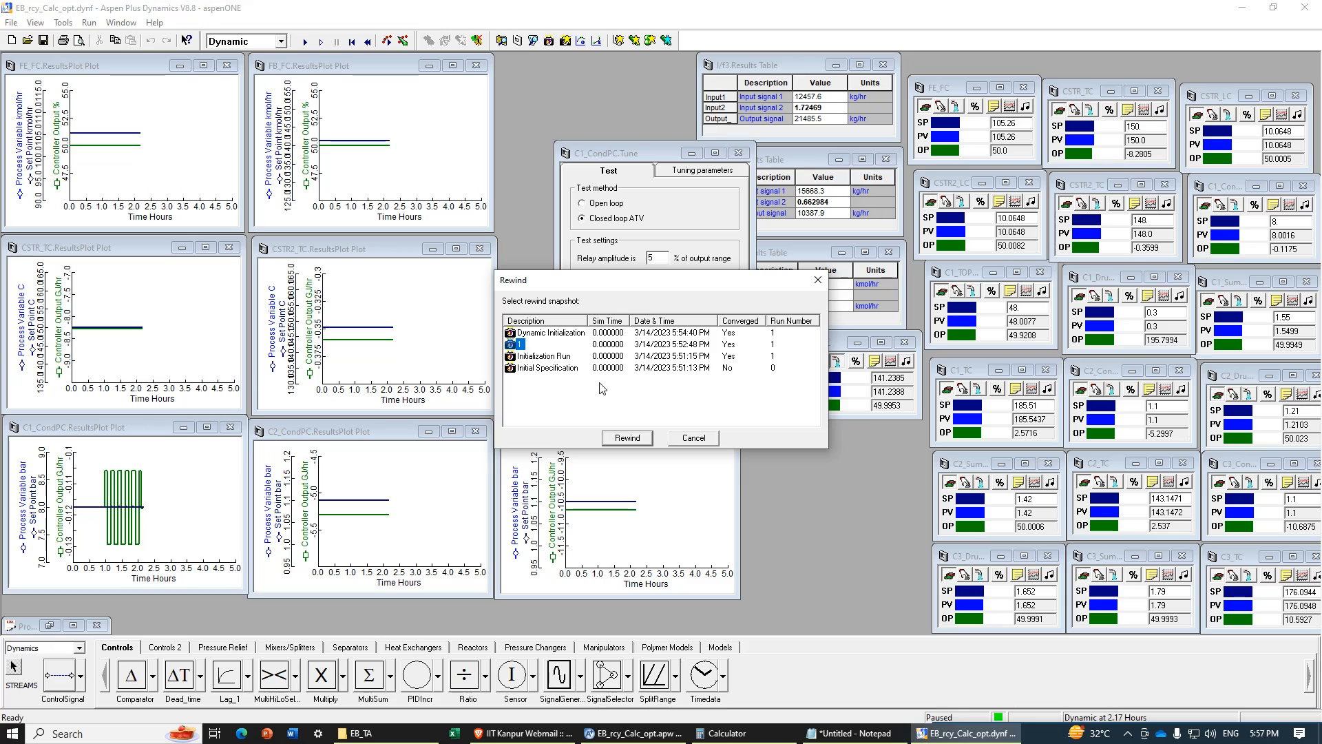
pyautogui.click(628, 438)
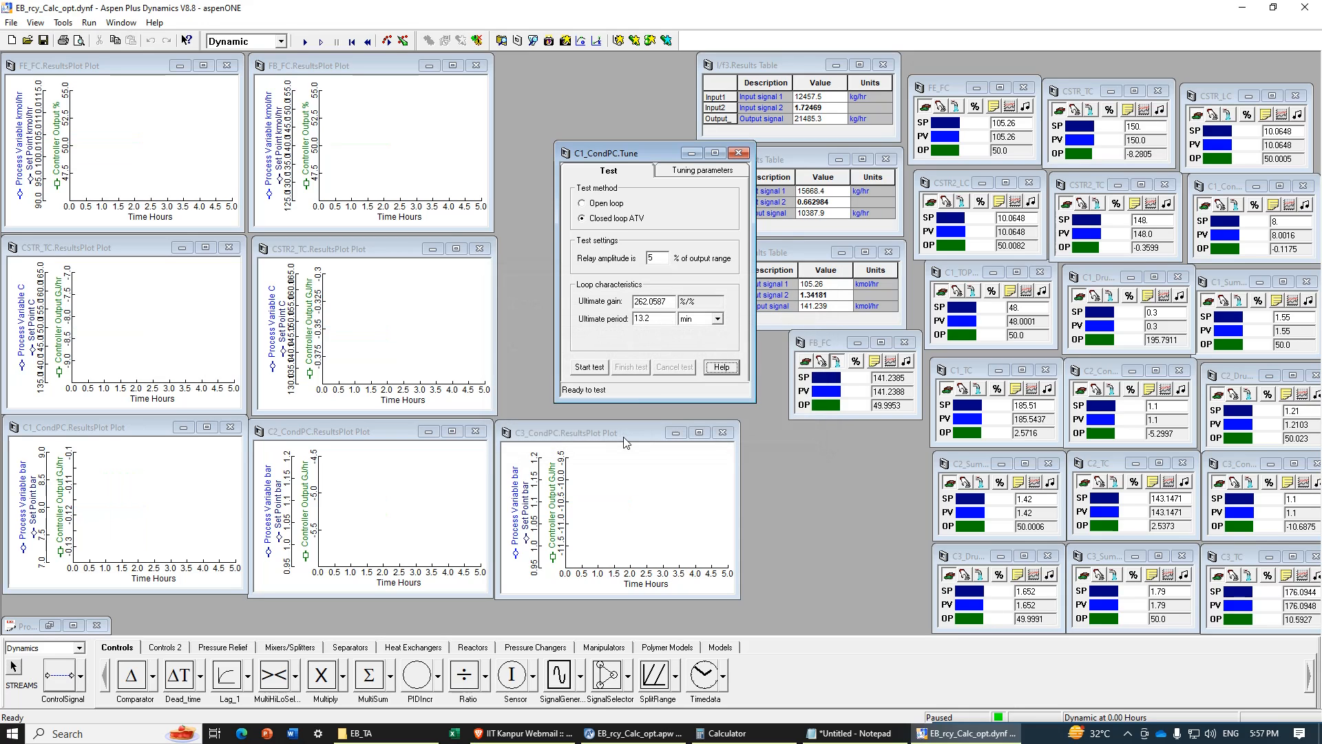
# Step: Calculate C1_CondPC's PI tuning parameters with the Ziegler-Nichols rule and update the controller, with its configuration form open alongside
pyautogui.click(702, 177)
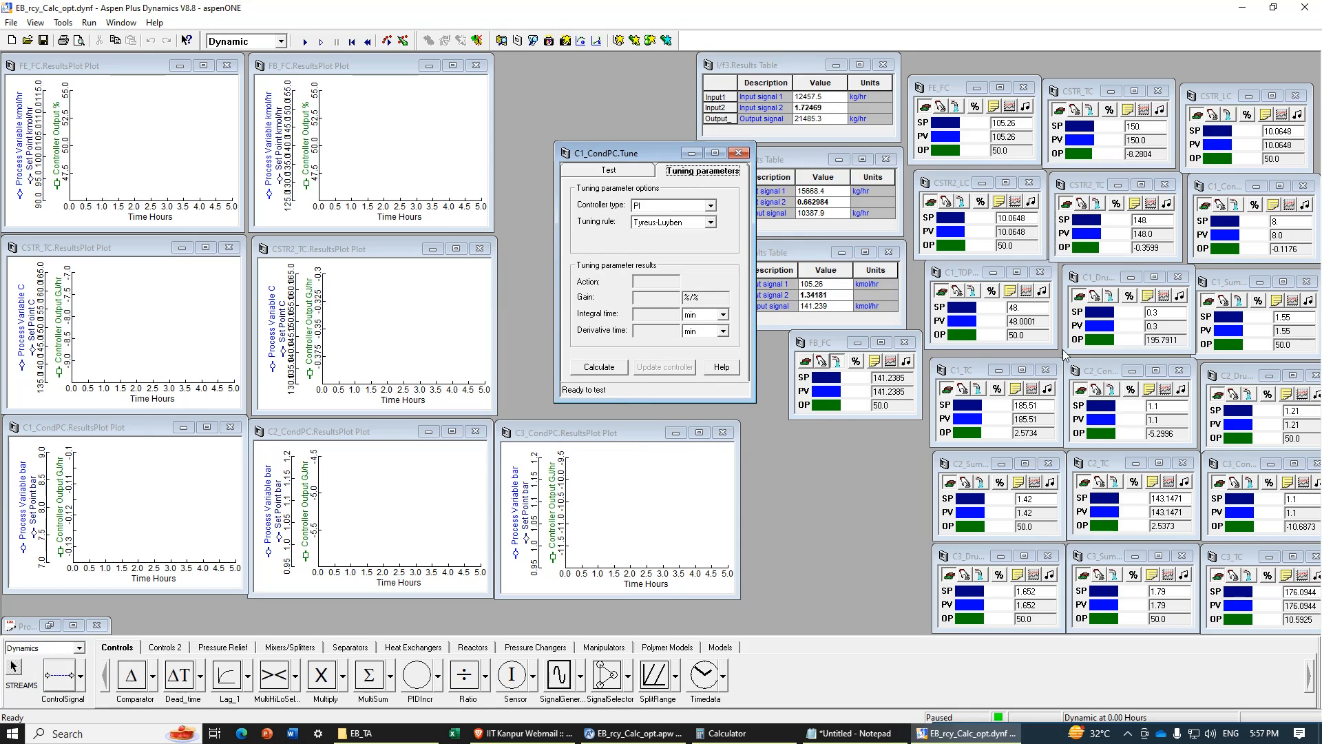
pyautogui.click(1274, 206)
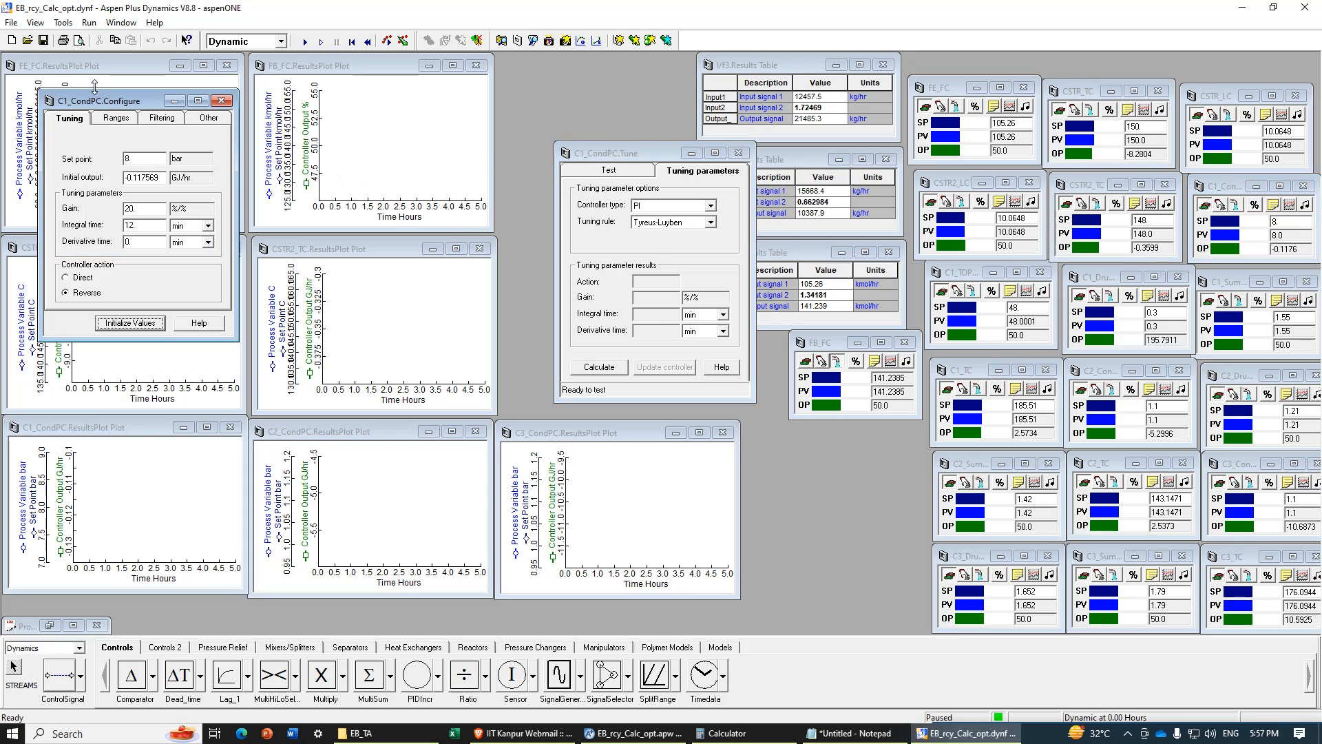
pyautogui.moveTo(115, 103); pyautogui.dragTo(204, 136)
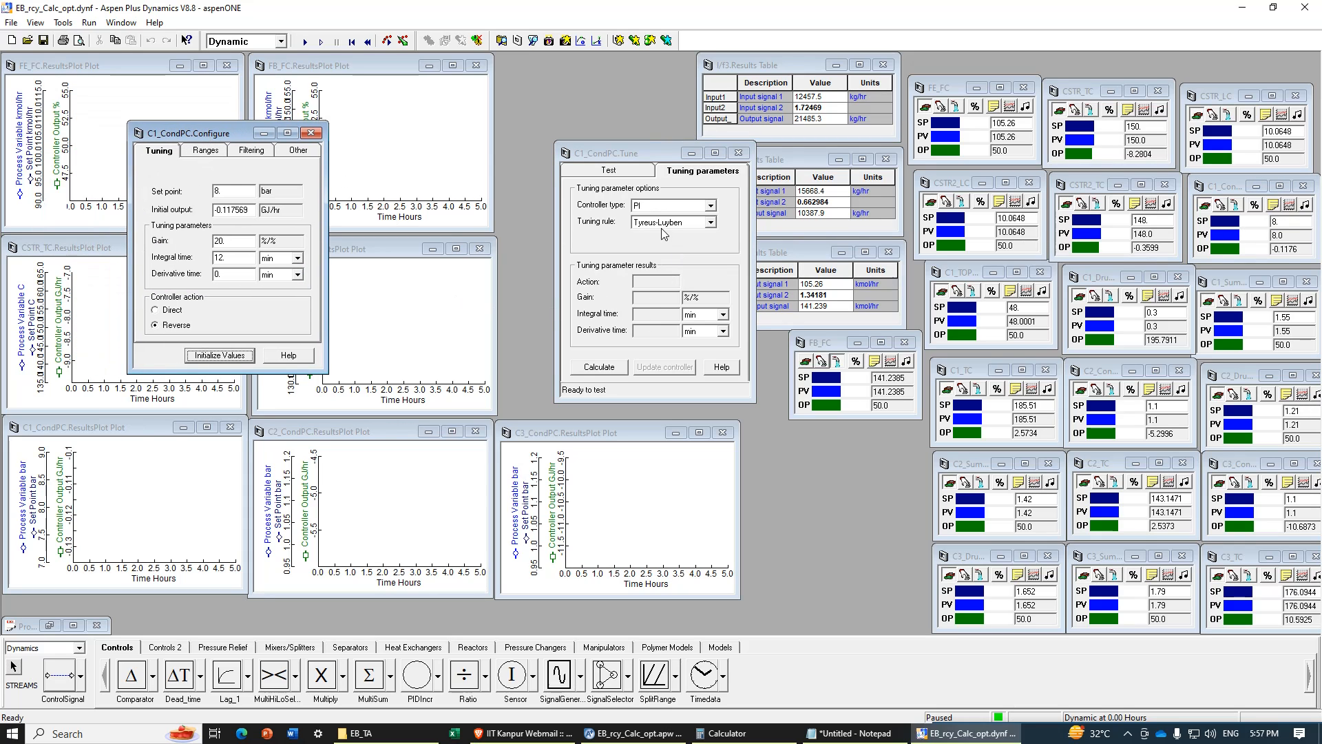
pyautogui.click(711, 222)
pyautogui.click(700, 238)
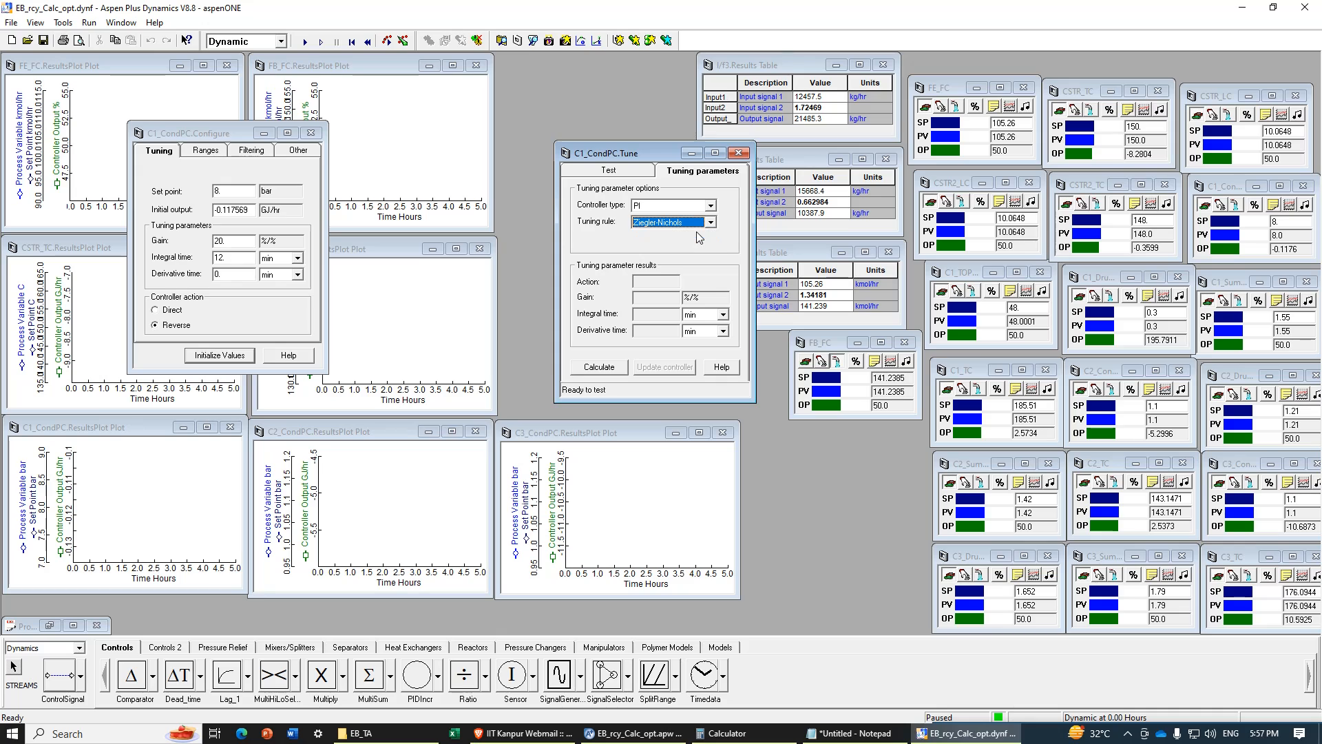
pyautogui.click(624, 369)
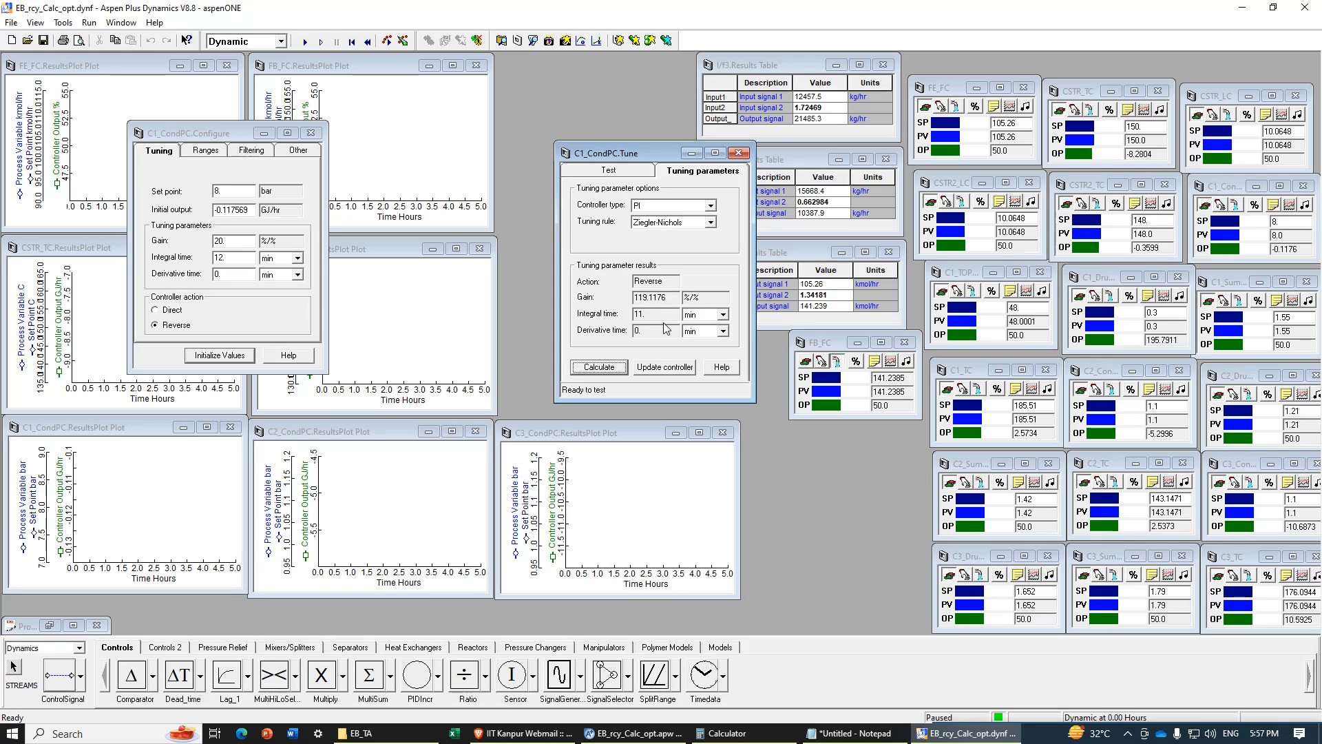
pyautogui.click(664, 367)
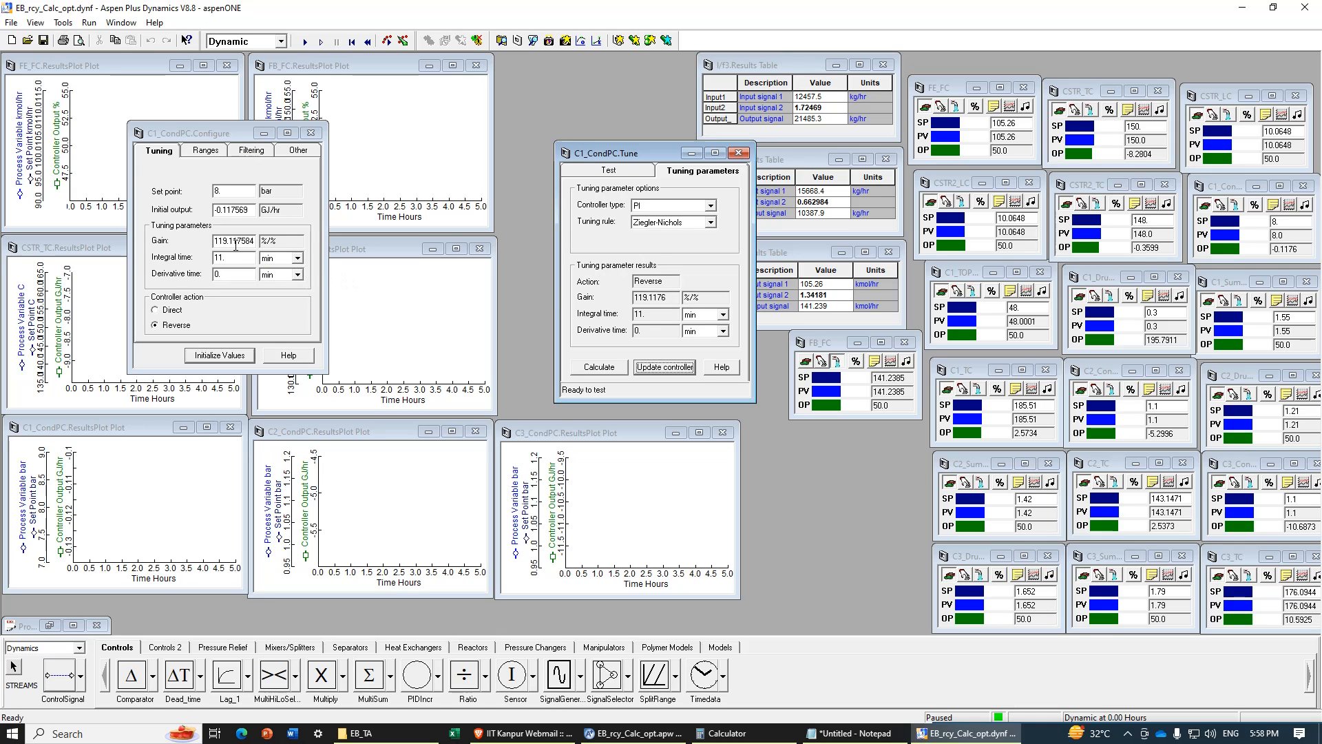
# Step: Override C1_CondPC's gain with 60 %/% and close its configuration and tuning forms
pyautogui.click(256, 241)
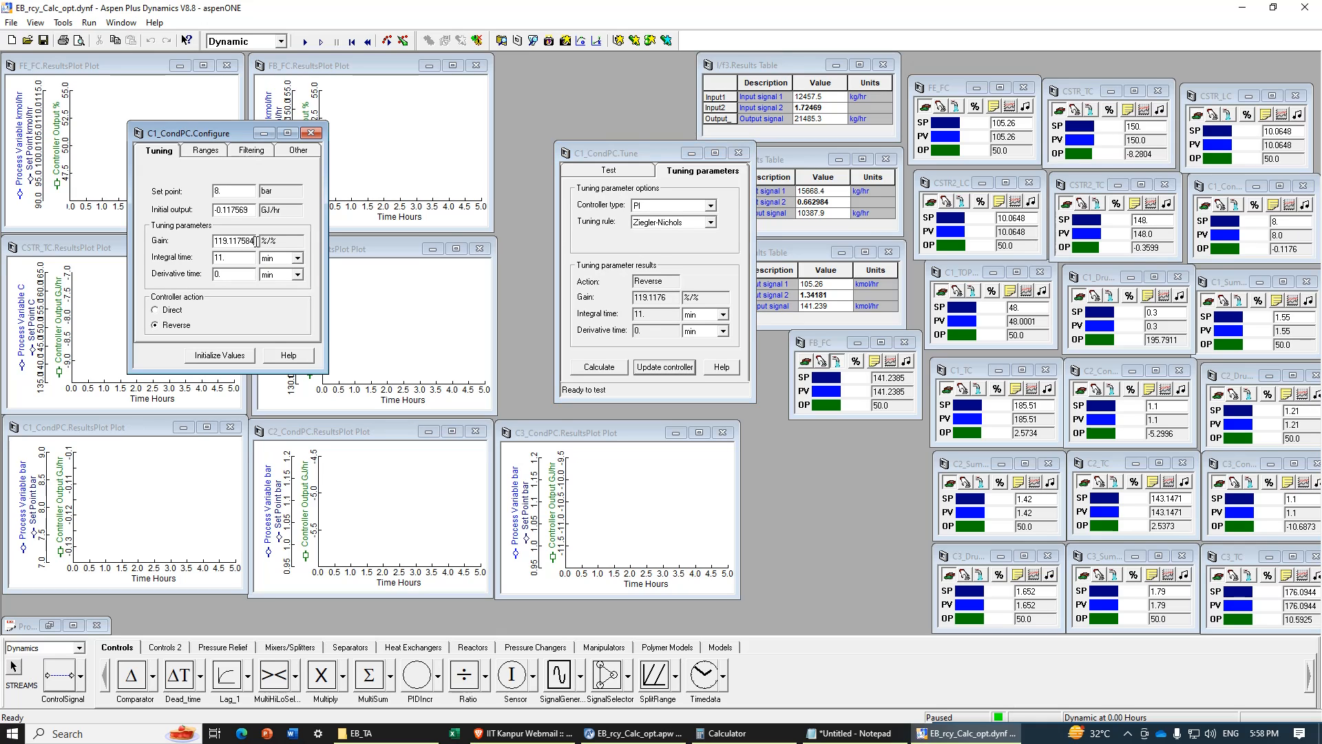
pyautogui.moveTo(257, 242); pyautogui.dragTo(220, 238)
pyautogui.write('60.')
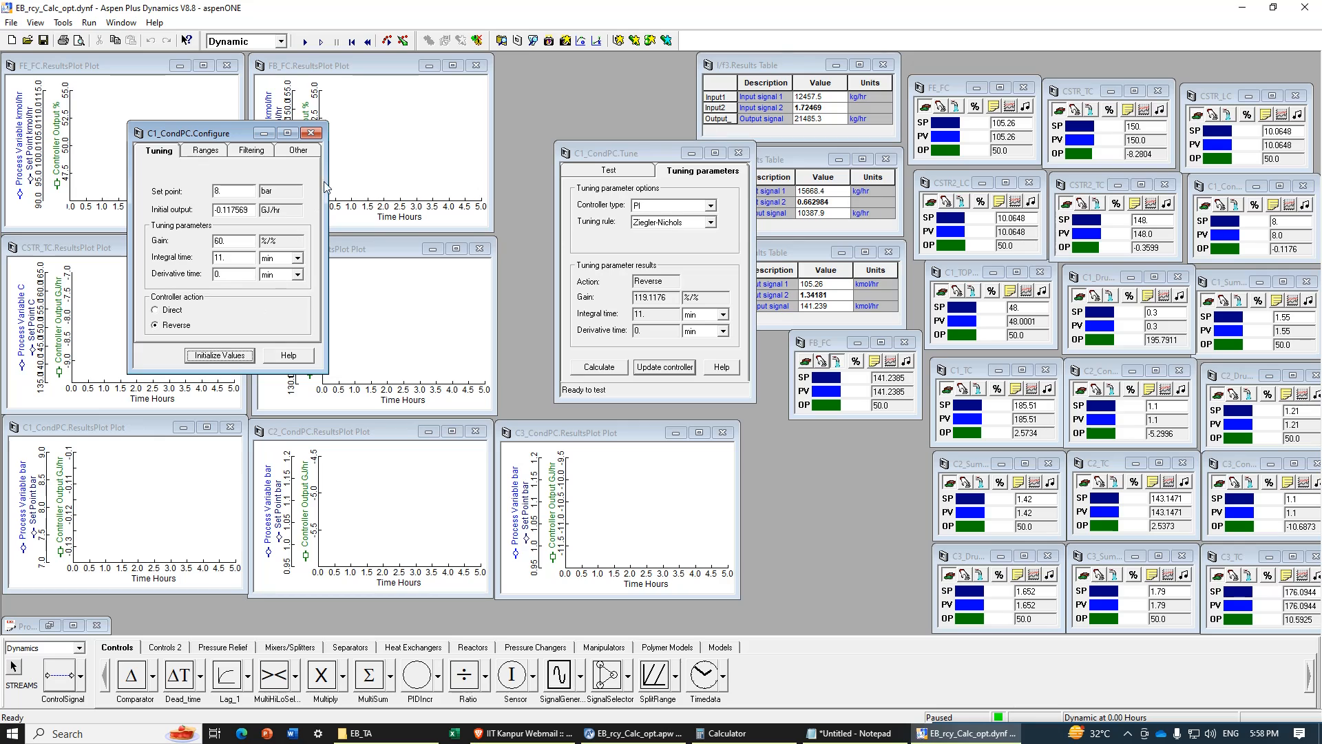
pyautogui.click(311, 132)
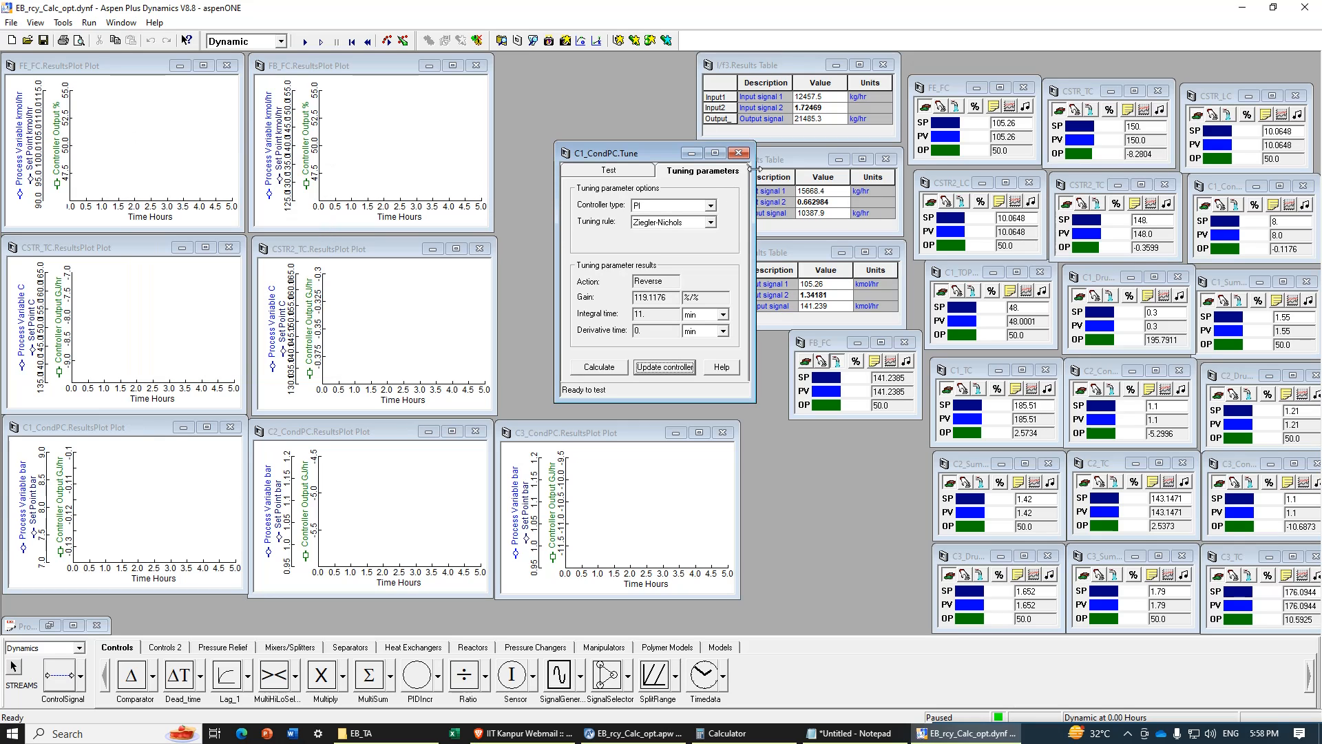
pyautogui.click(739, 153)
# Step: Perform an Initialization run and save a snapshot described as 2
pyautogui.click(281, 41)
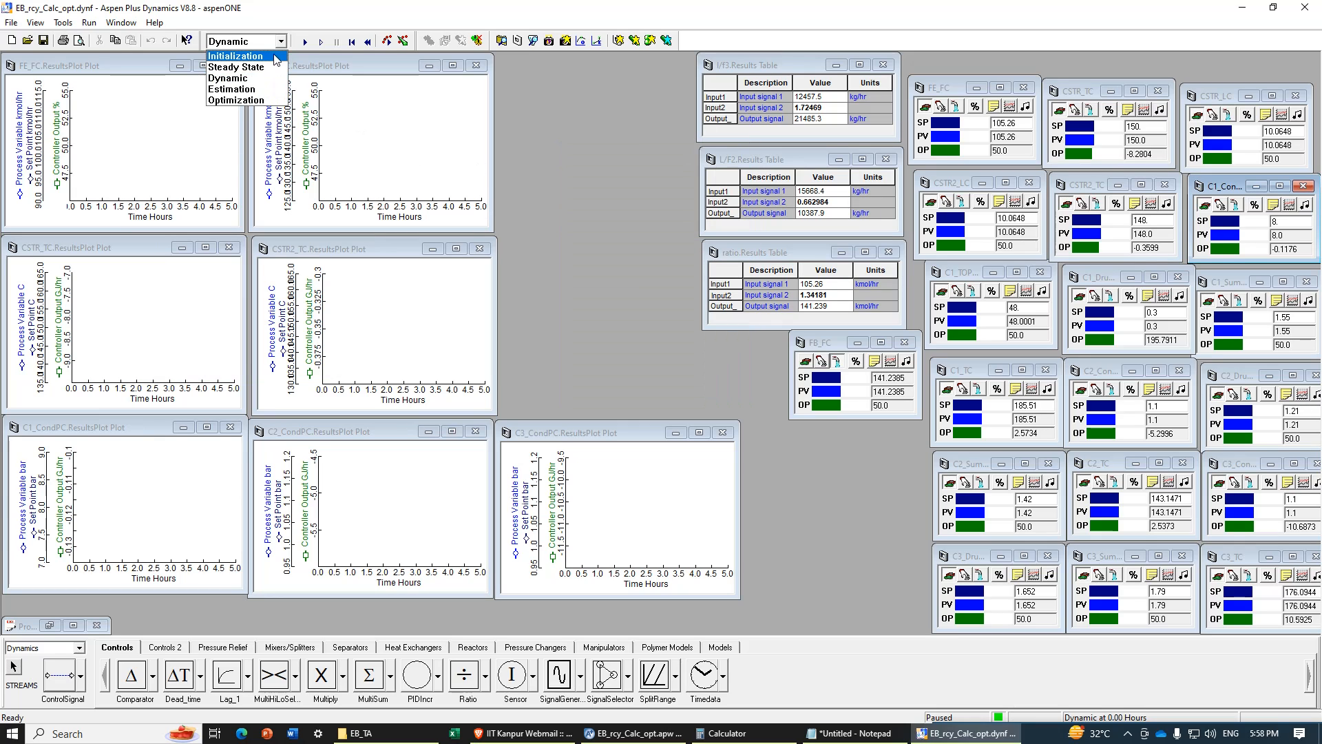
pyautogui.click(272, 68)
pyautogui.click(304, 43)
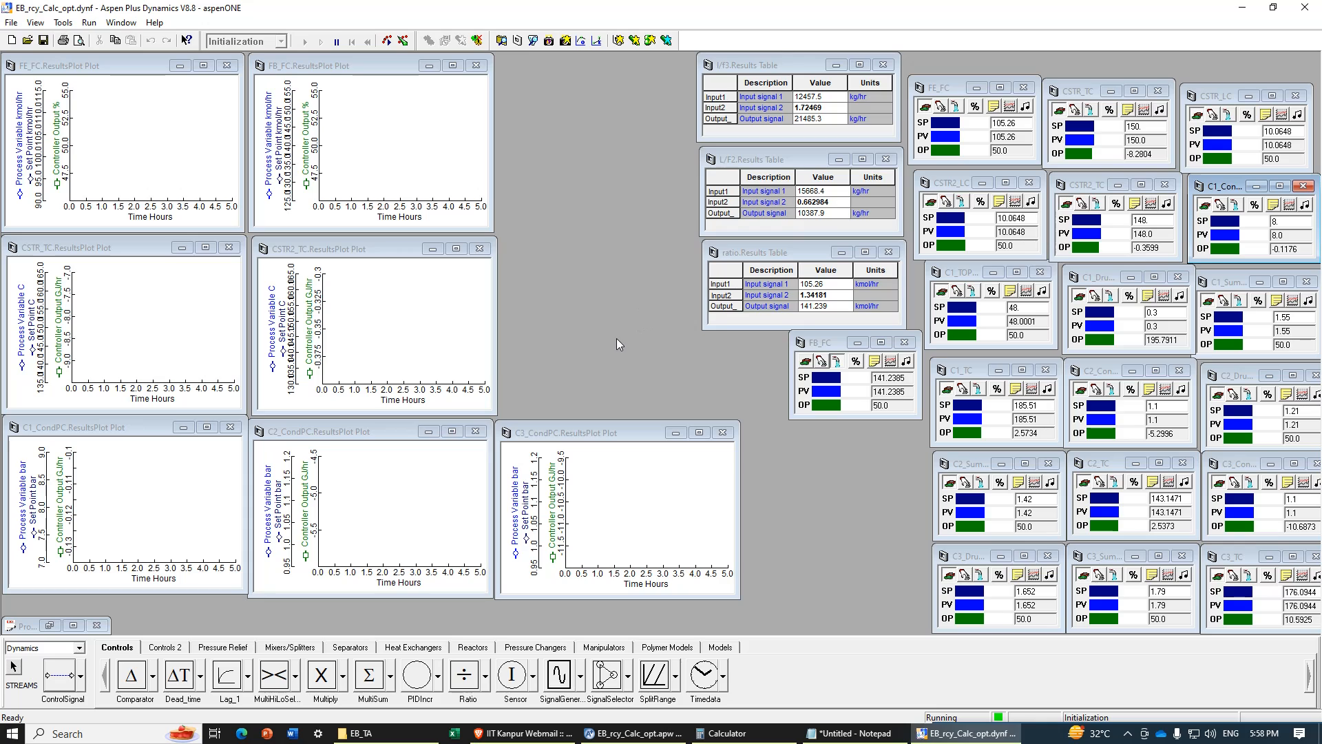
pyautogui.click(694, 396)
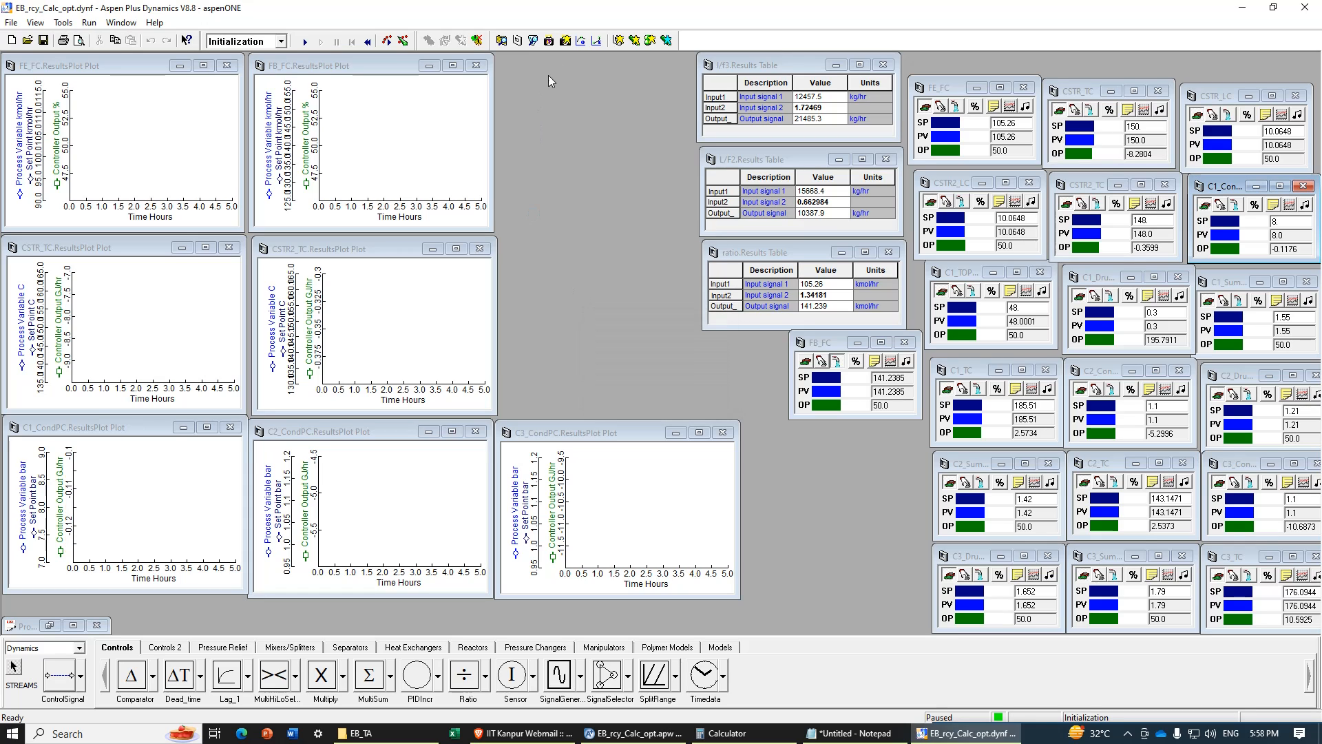
pyautogui.press('Escape')
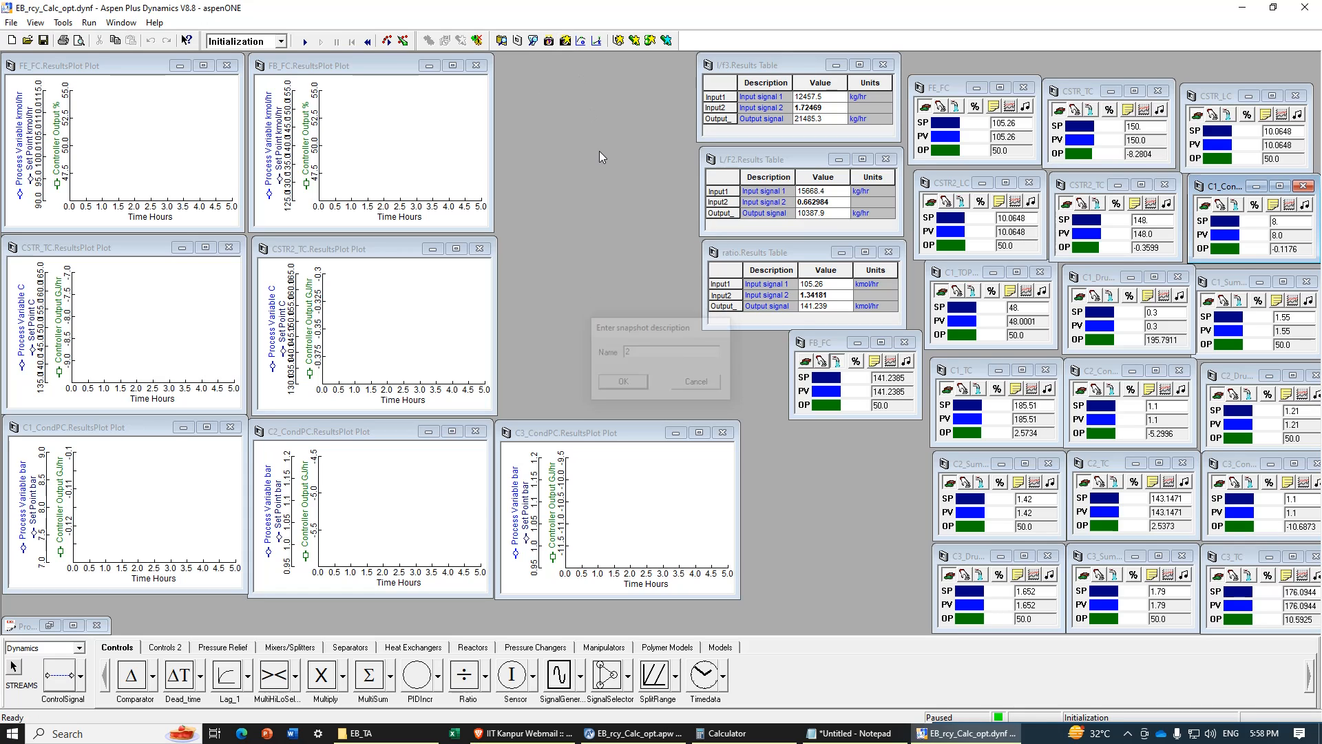
# Step: Run the simulation in Dynamic mode and set FE_FC's set point to 115 kmol/hr
pyautogui.click(281, 42)
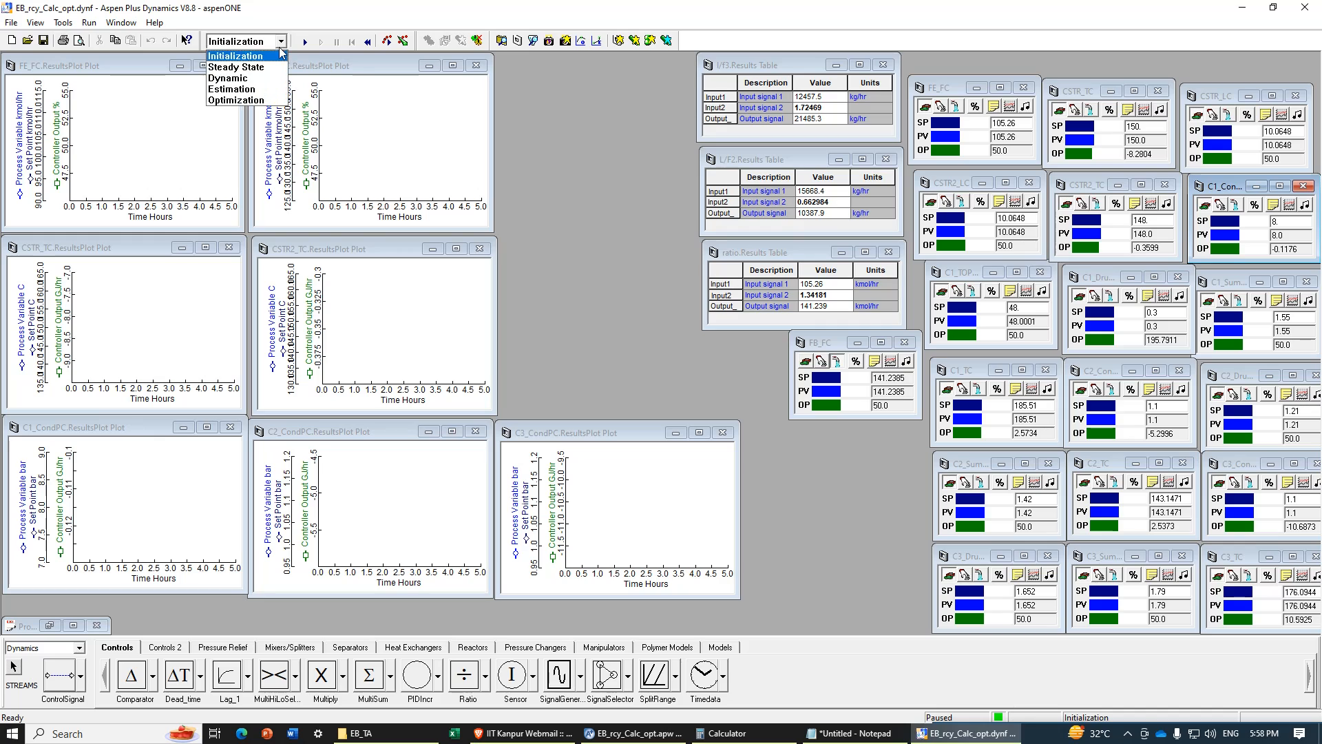
pyautogui.click(279, 77)
pyautogui.click(305, 42)
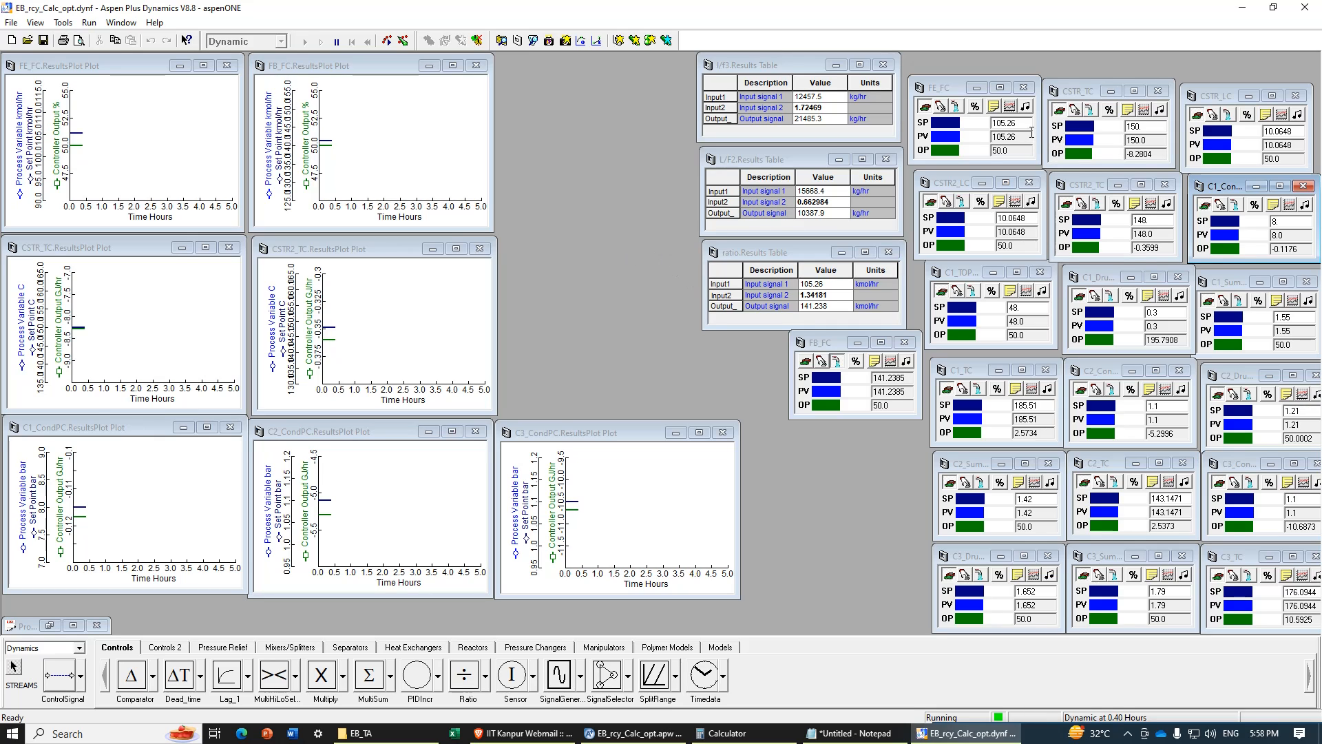
pyautogui.moveTo(1024, 123); pyautogui.dragTo(992, 122)
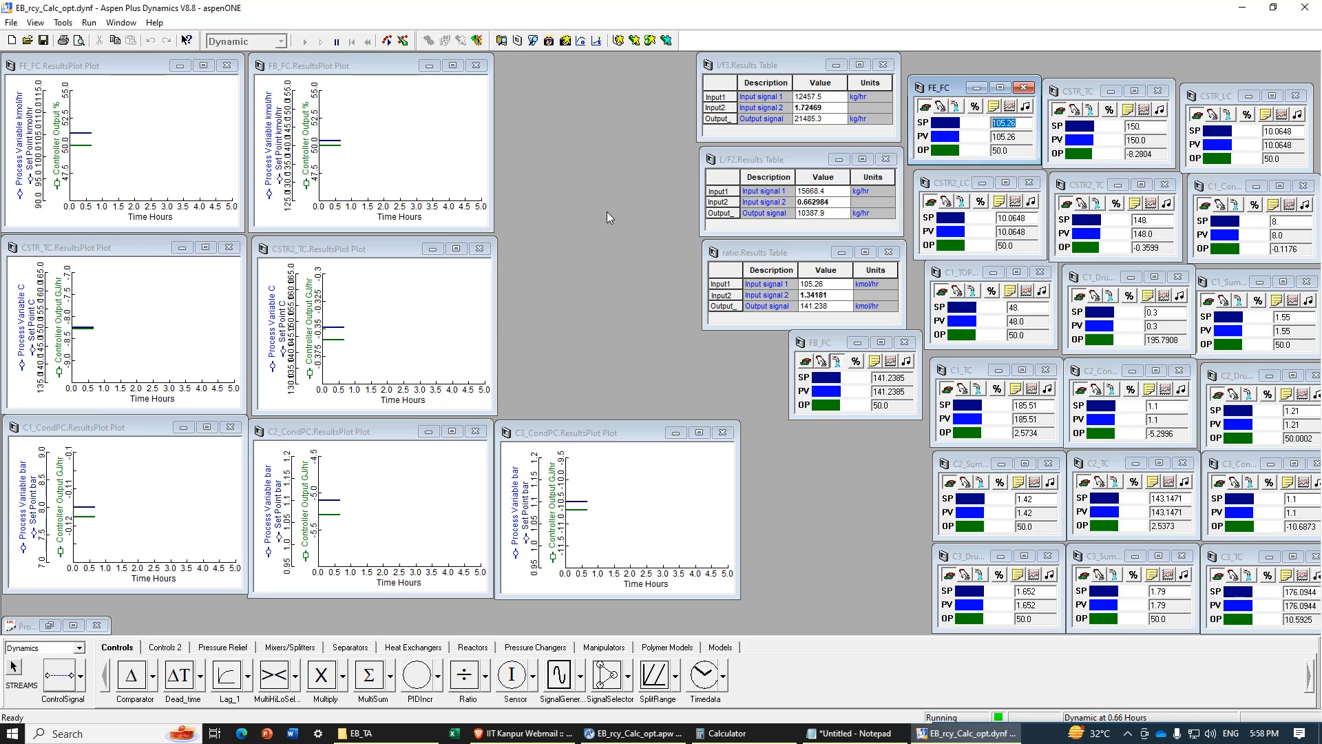
pyautogui.write('11')
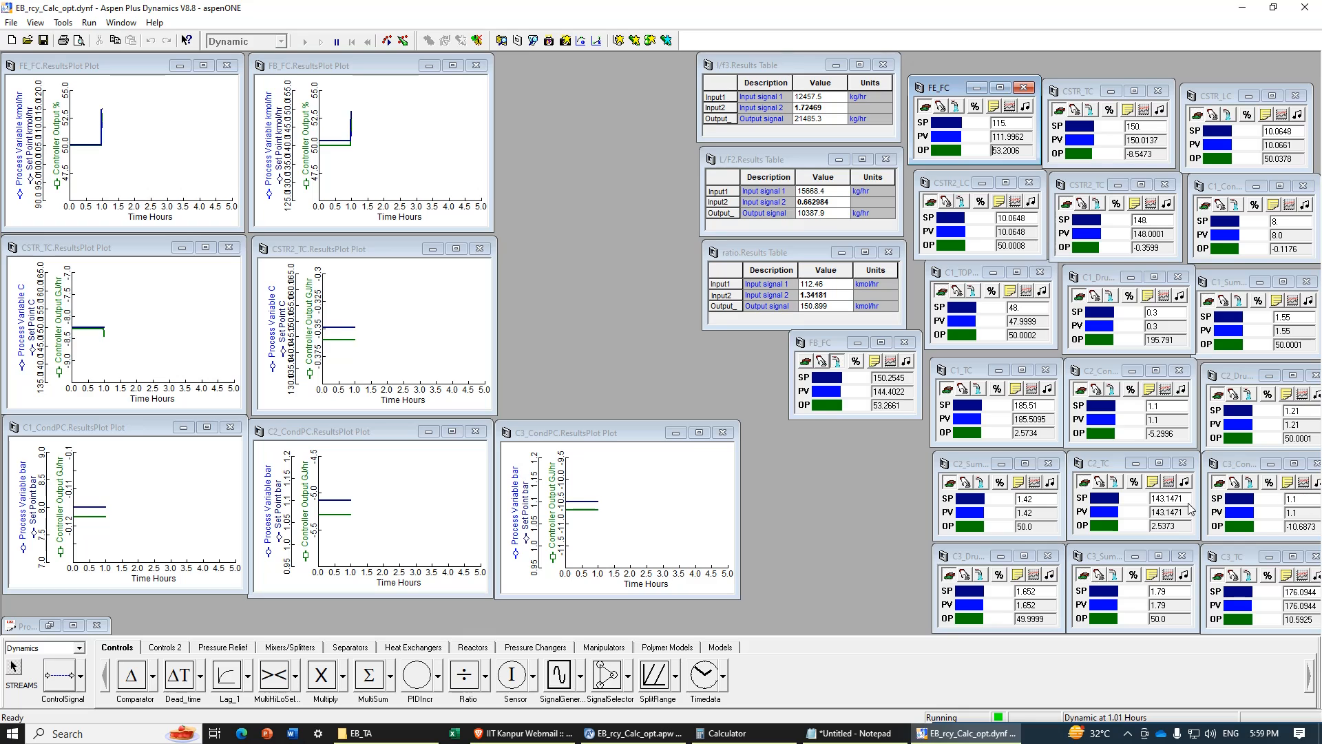
# Step: Open the C2_TC results plot, place it in the gap beside the CSTR2_TC plot, and zoom it to full view
pyautogui.click(1168, 485)
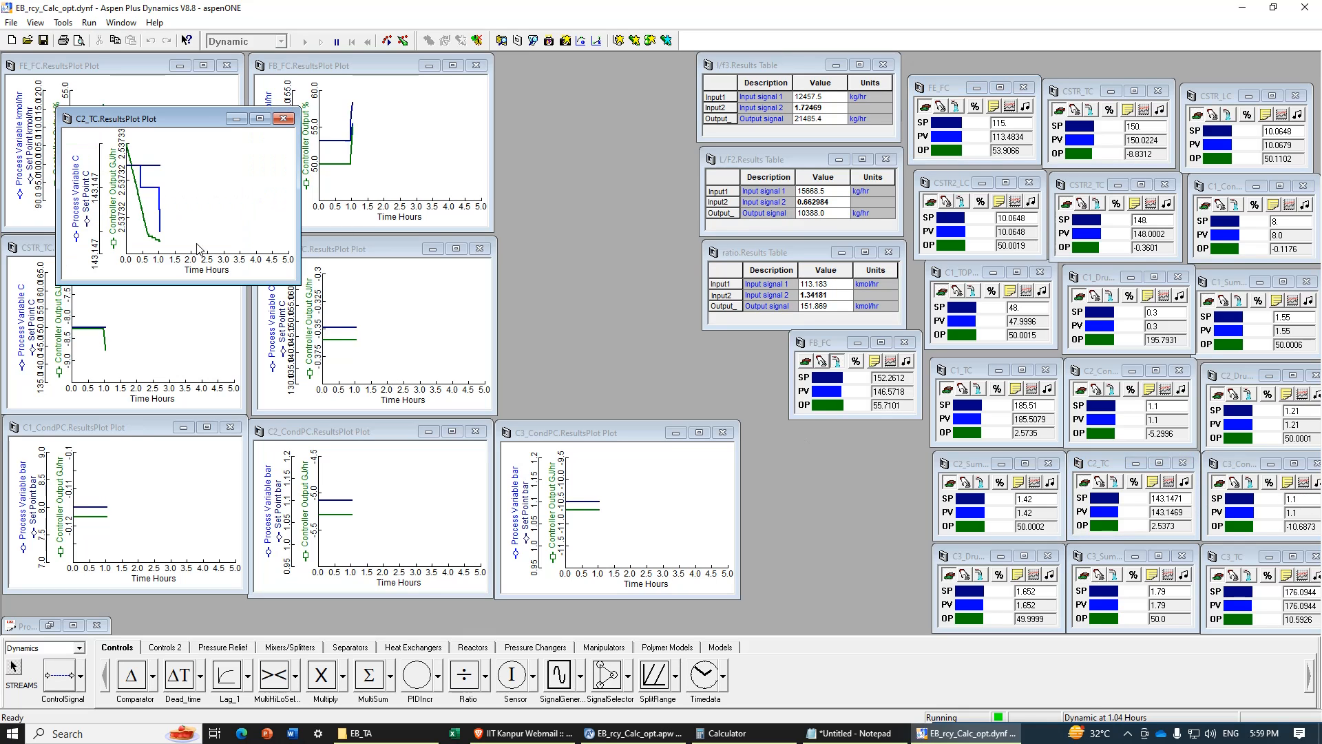
pyautogui.moveTo(146, 123); pyautogui.dragTo(579, 254)
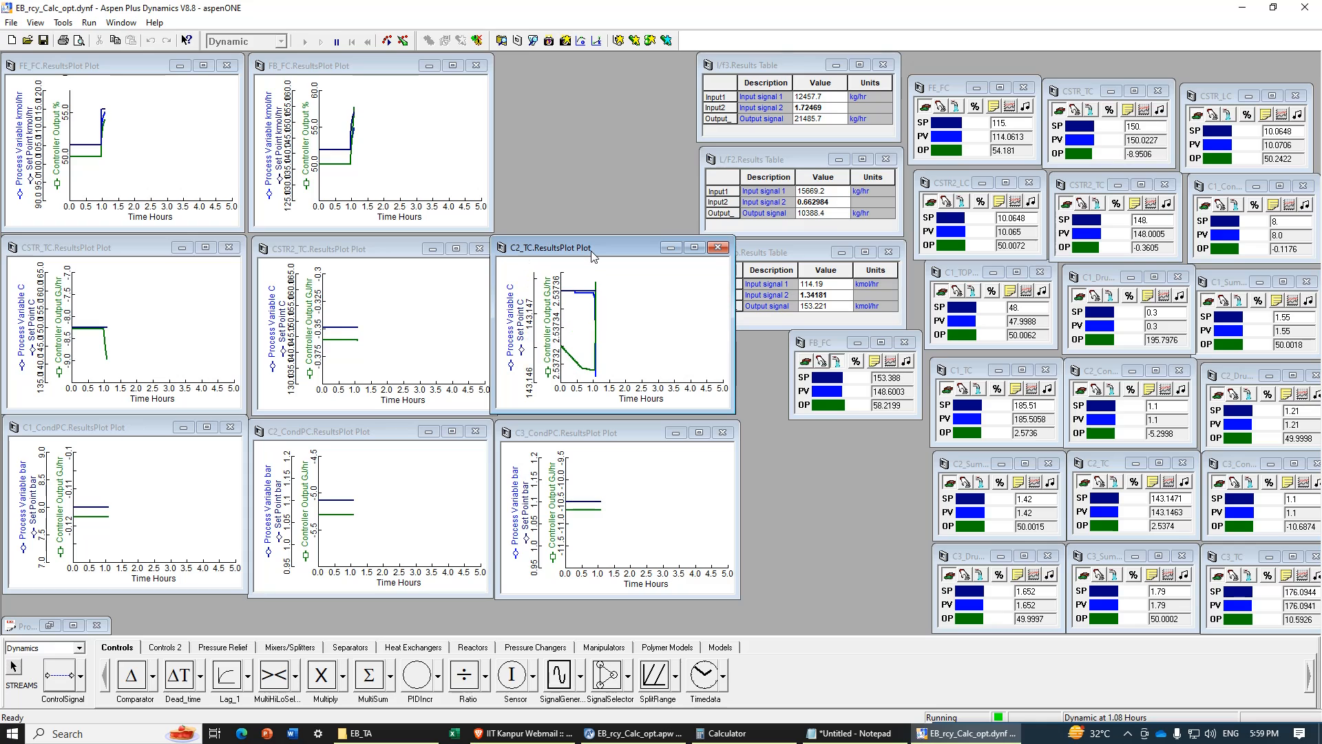
pyautogui.rightClick(630, 307)
pyautogui.click(689, 359)
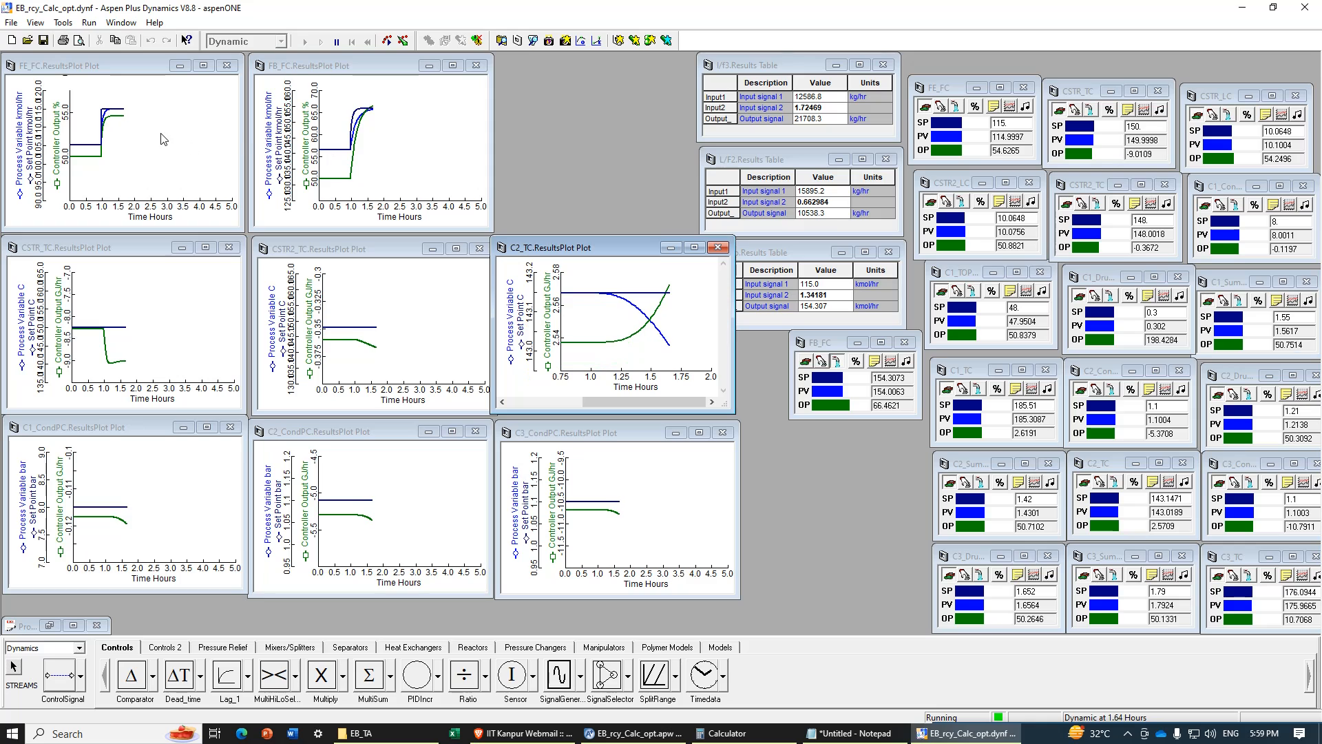
# Step: Zoom the CSTR_TC and CSTR2_TC plots to full view to follow the reactor temperature responses
pyautogui.rightClick(168, 292)
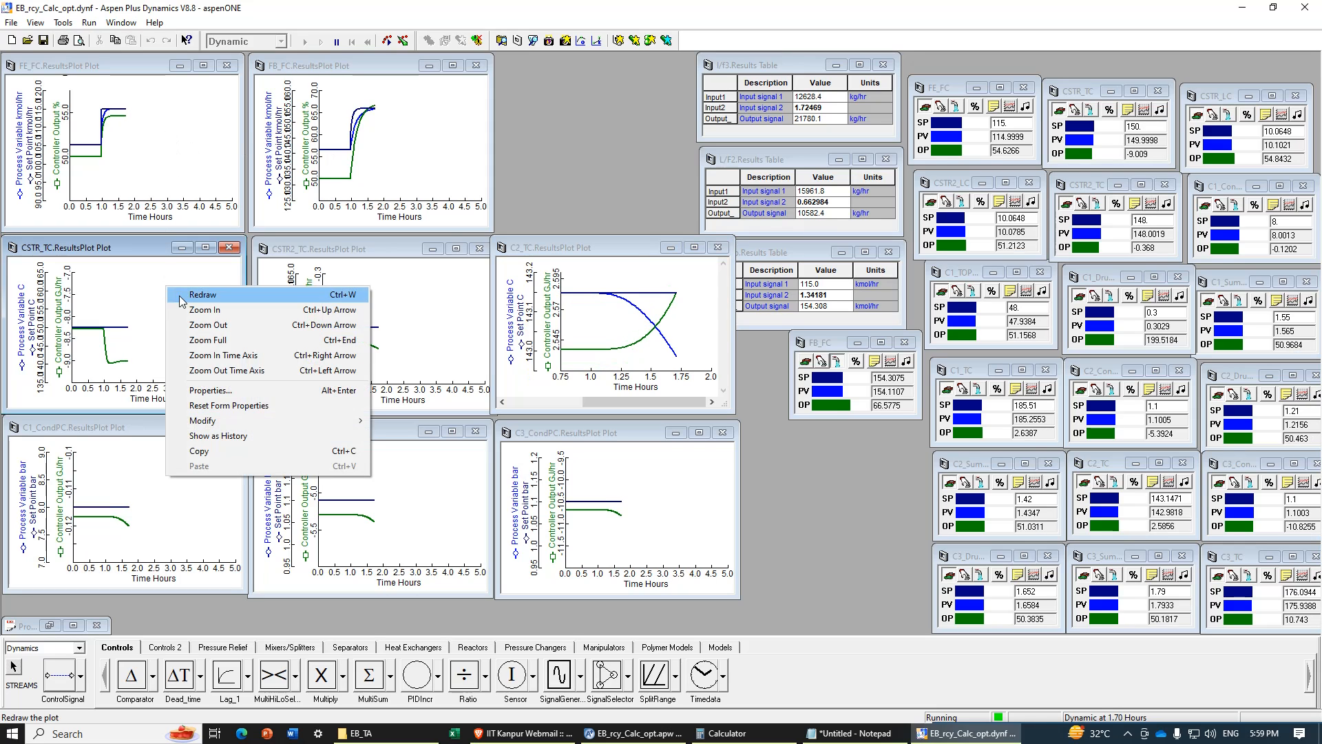
pyautogui.click(217, 341)
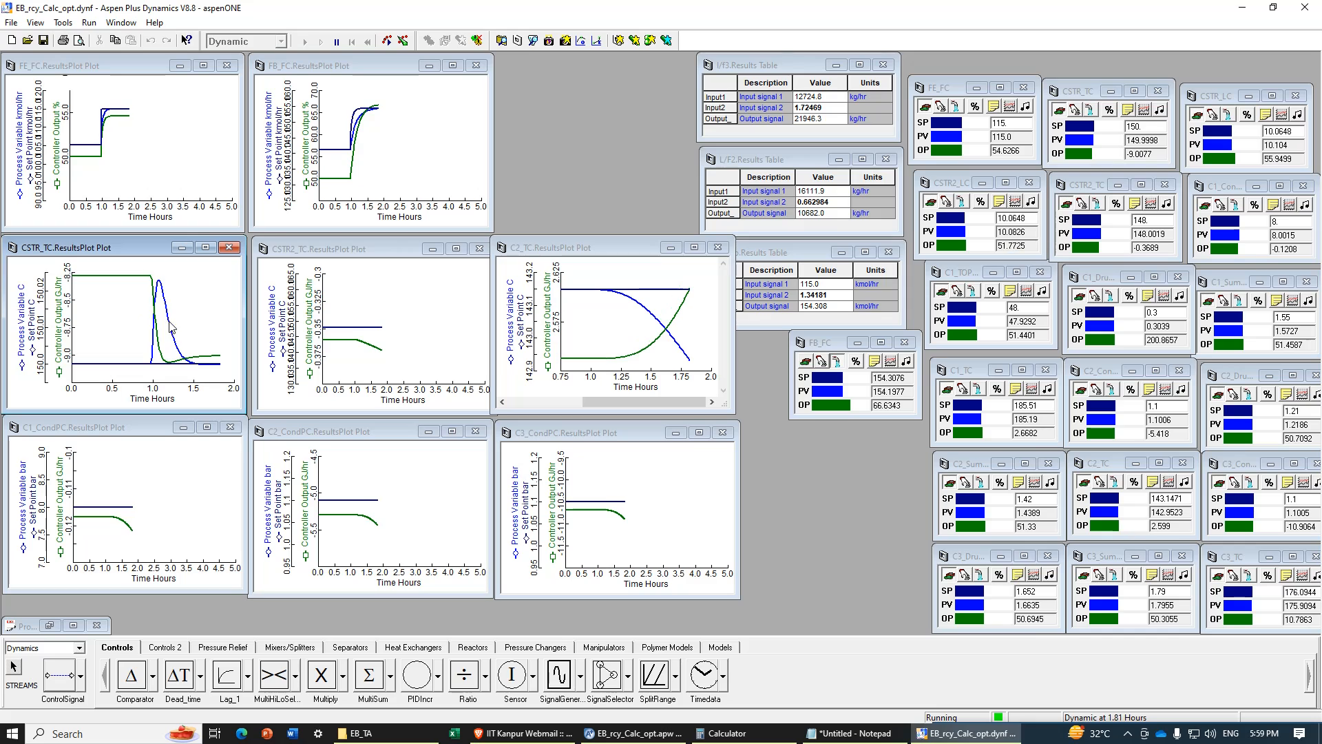
pyautogui.rightClick(411, 295)
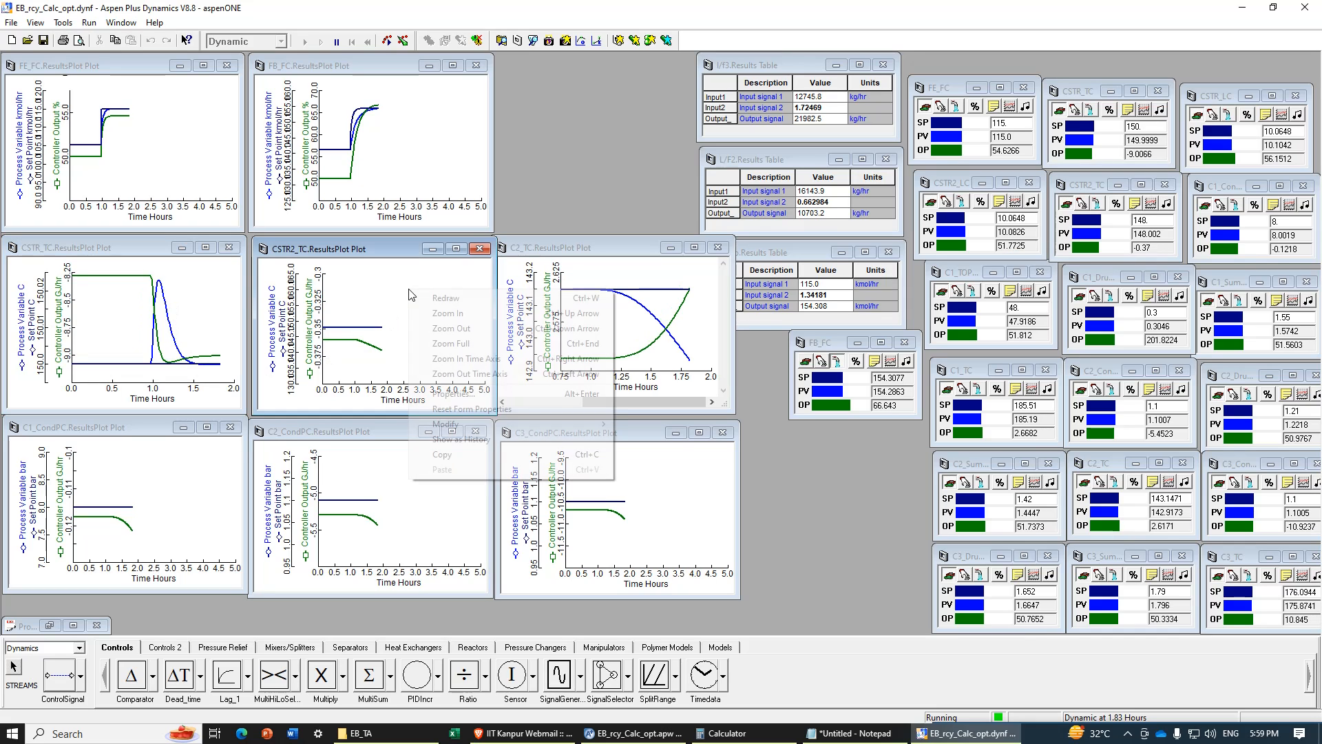
pyautogui.click(449, 343)
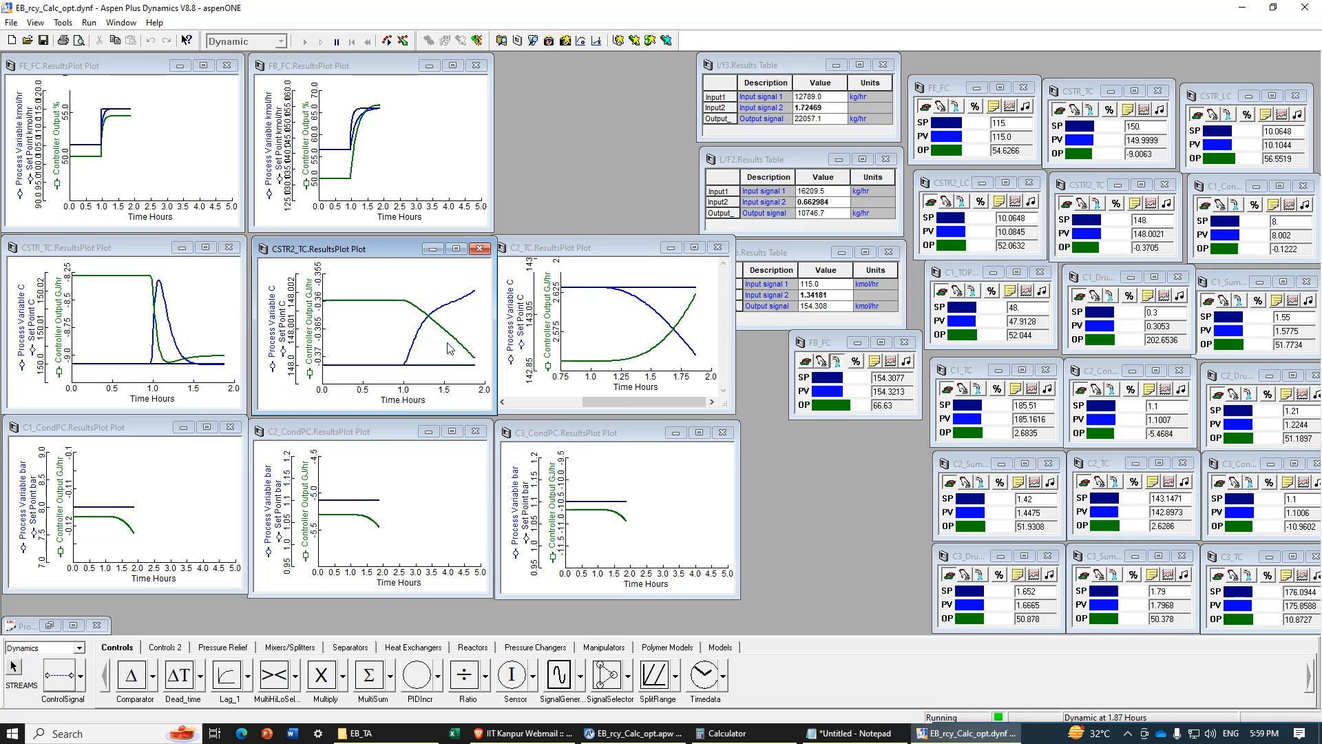
pyautogui.rightClick(173, 119)
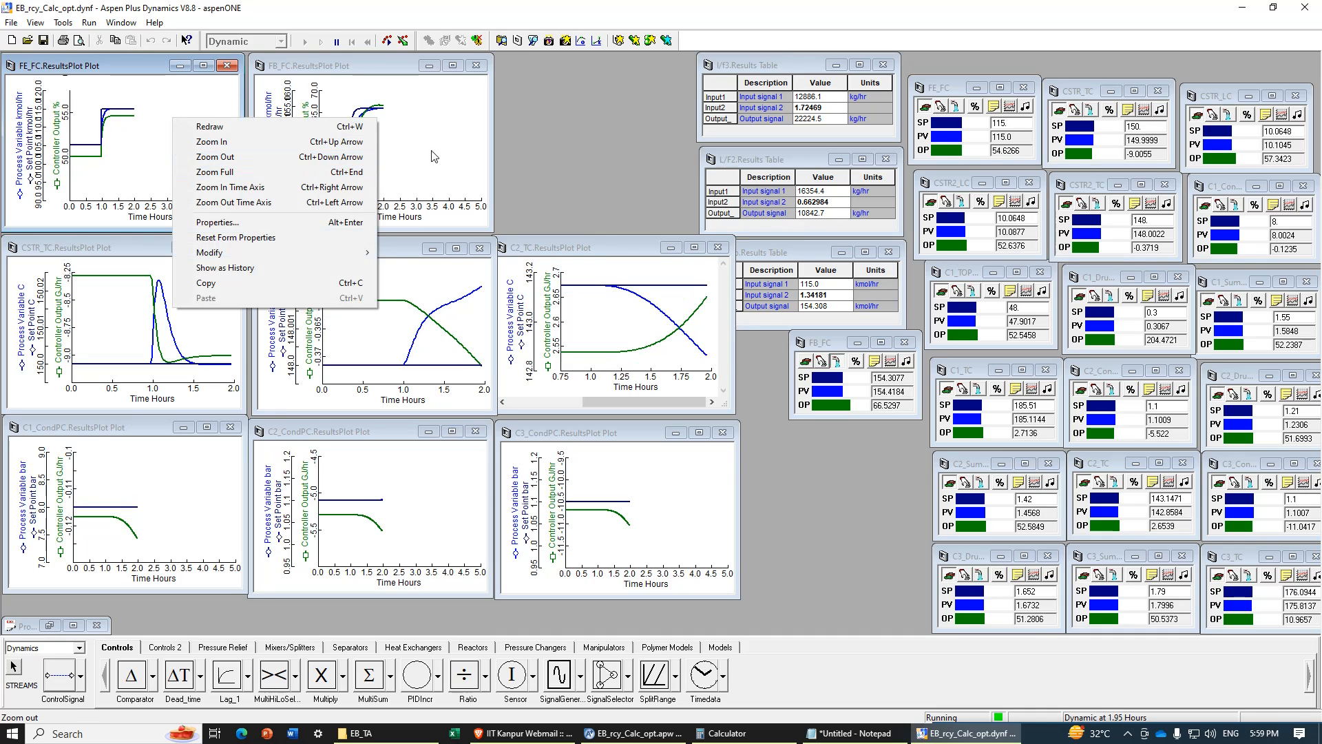
pyautogui.click(452, 135)
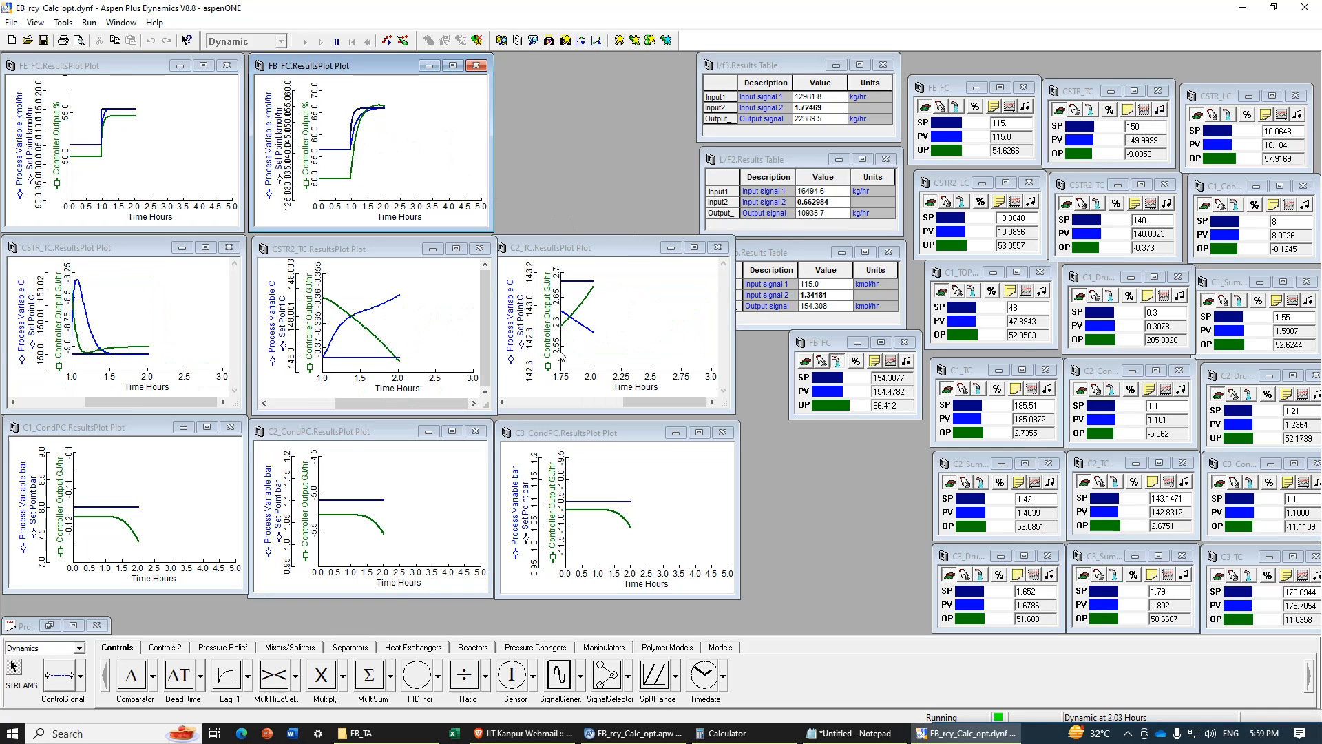
# Step: Zoom the C1_CondPC, C2_CondPC and C3_CondPC plots to full view to follow the condenser pressure responses
pyautogui.rightClick(193, 483)
pyautogui.click(238, 534)
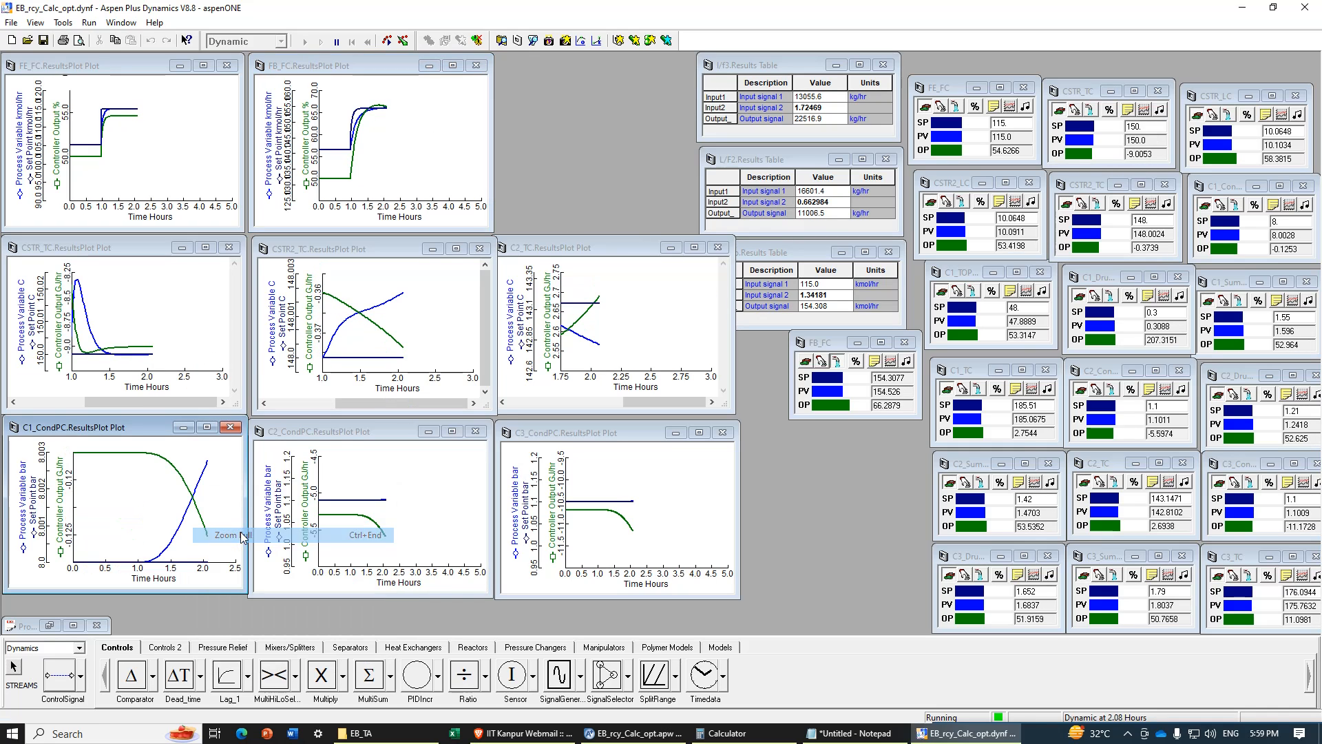
pyautogui.rightClick(443, 480)
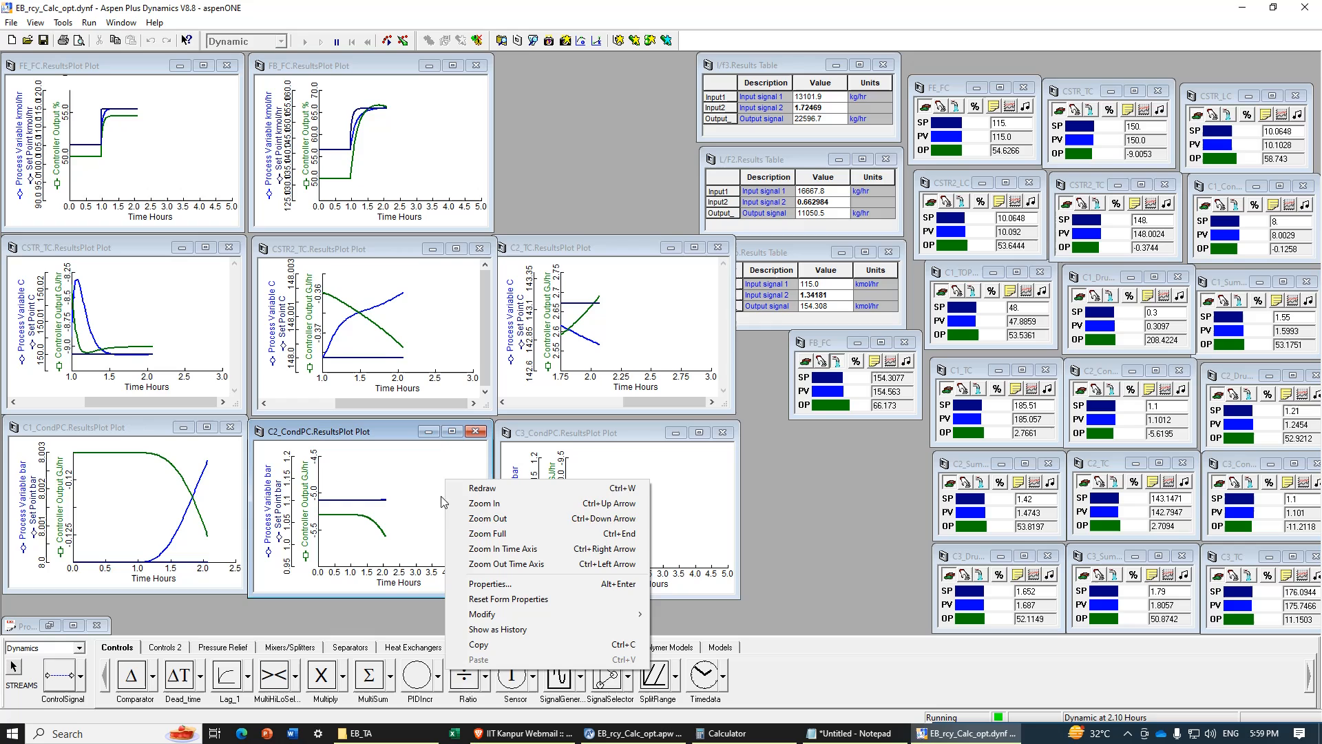
pyautogui.click(488, 534)
pyautogui.rightClick(688, 477)
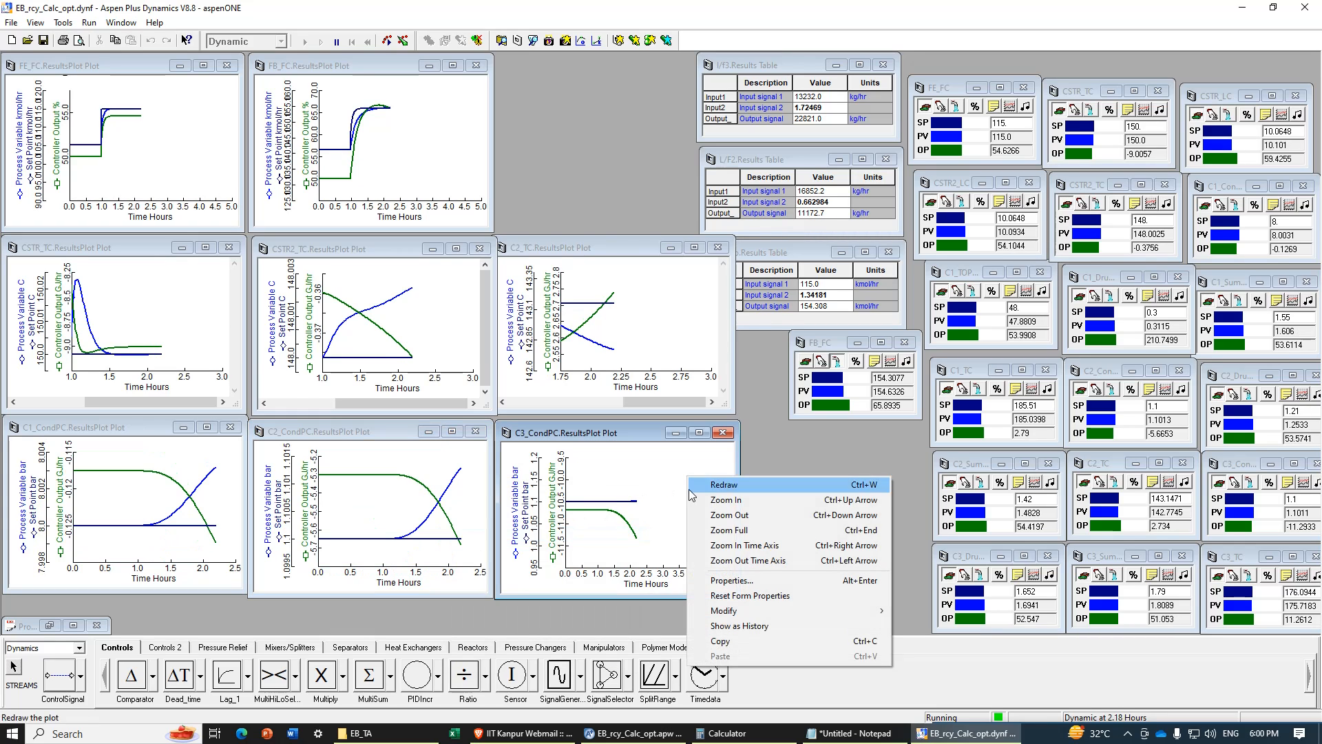
pyautogui.click(733, 531)
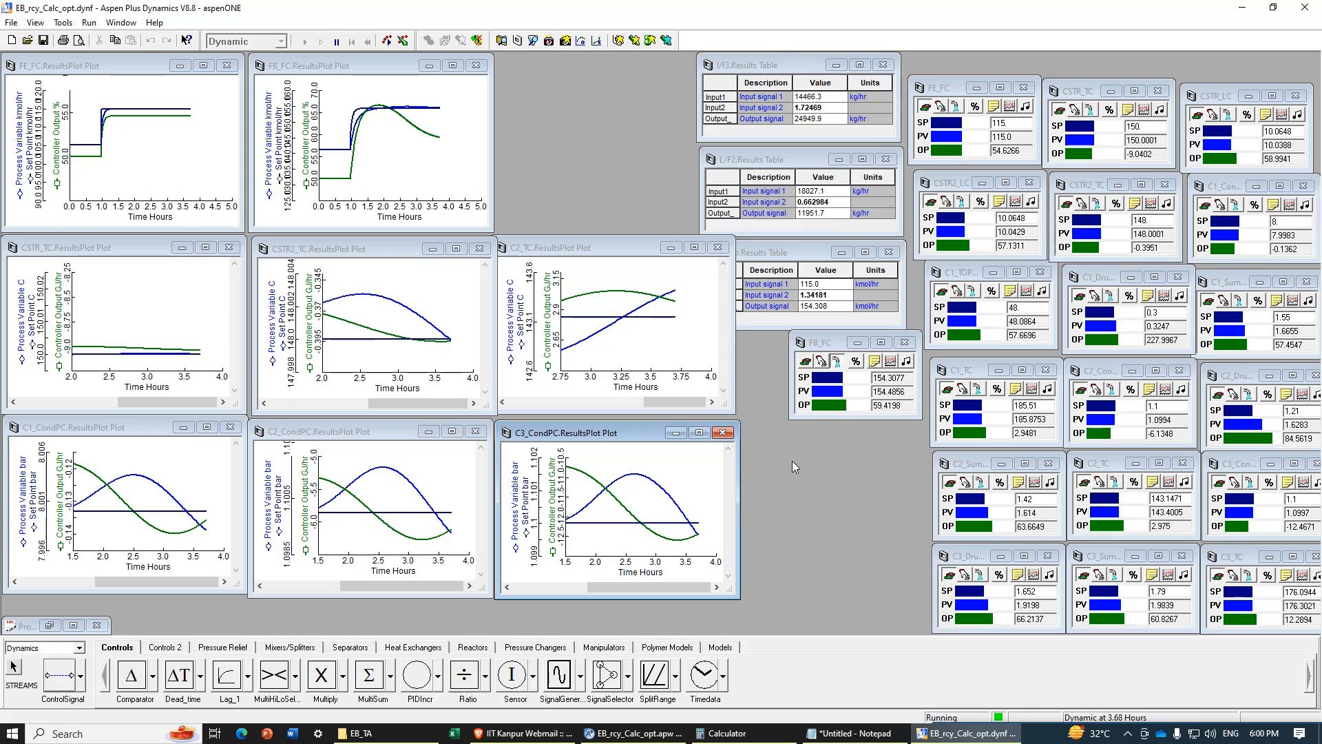
pyautogui.click(1128, 734)
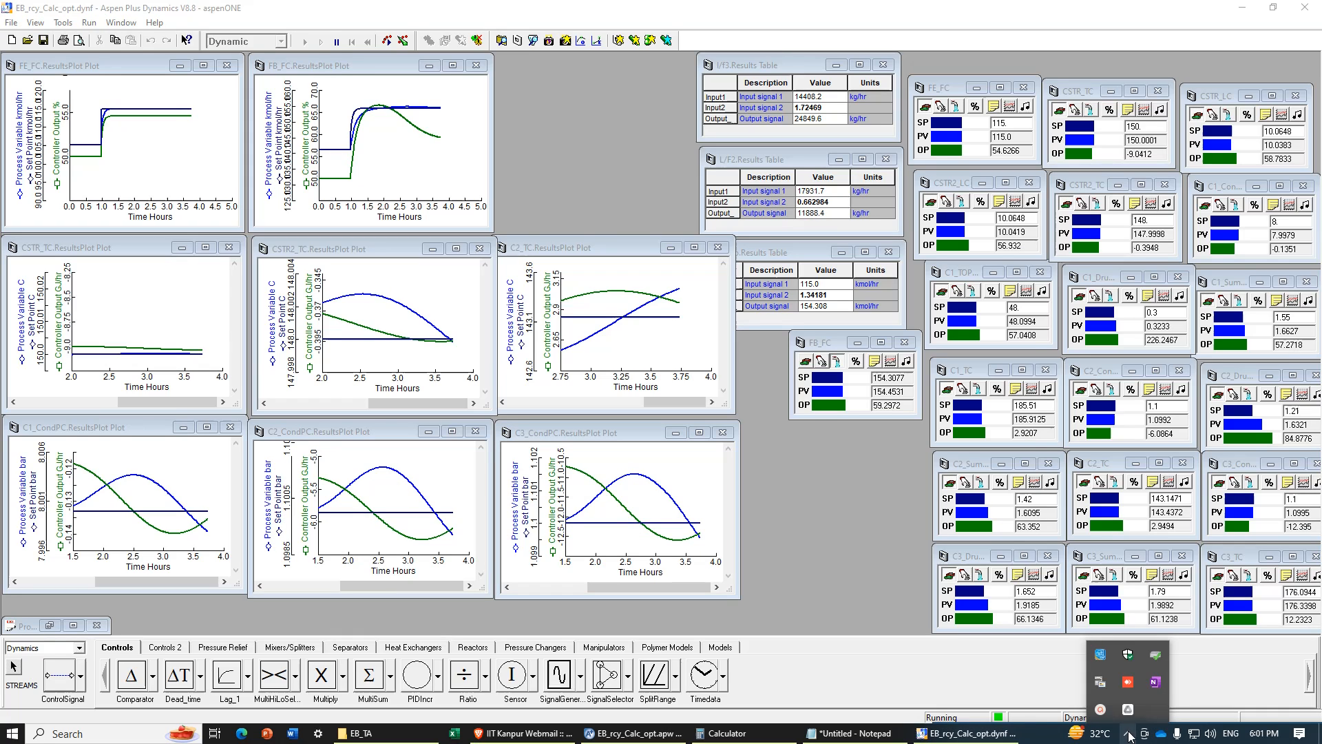
pyautogui.click(1229, 679)
pyautogui.click(1128, 734)
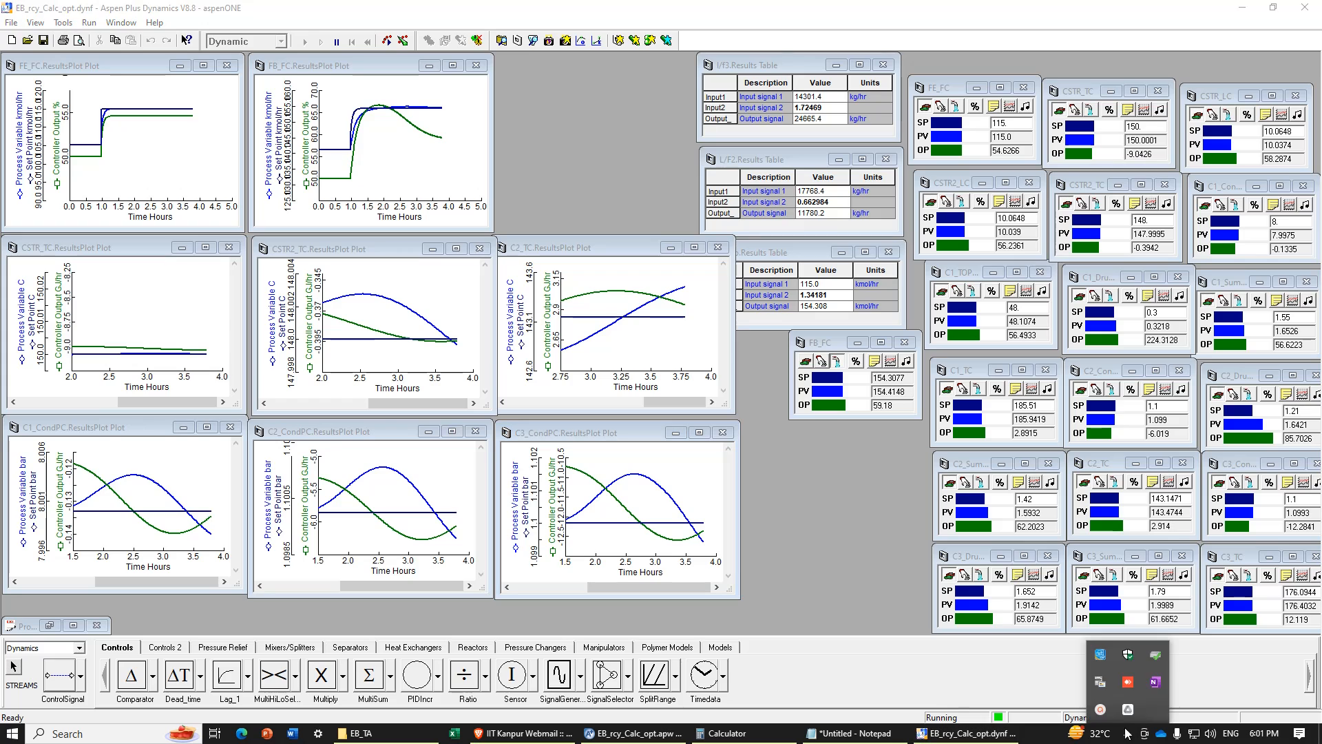
pyautogui.click(1102, 708)
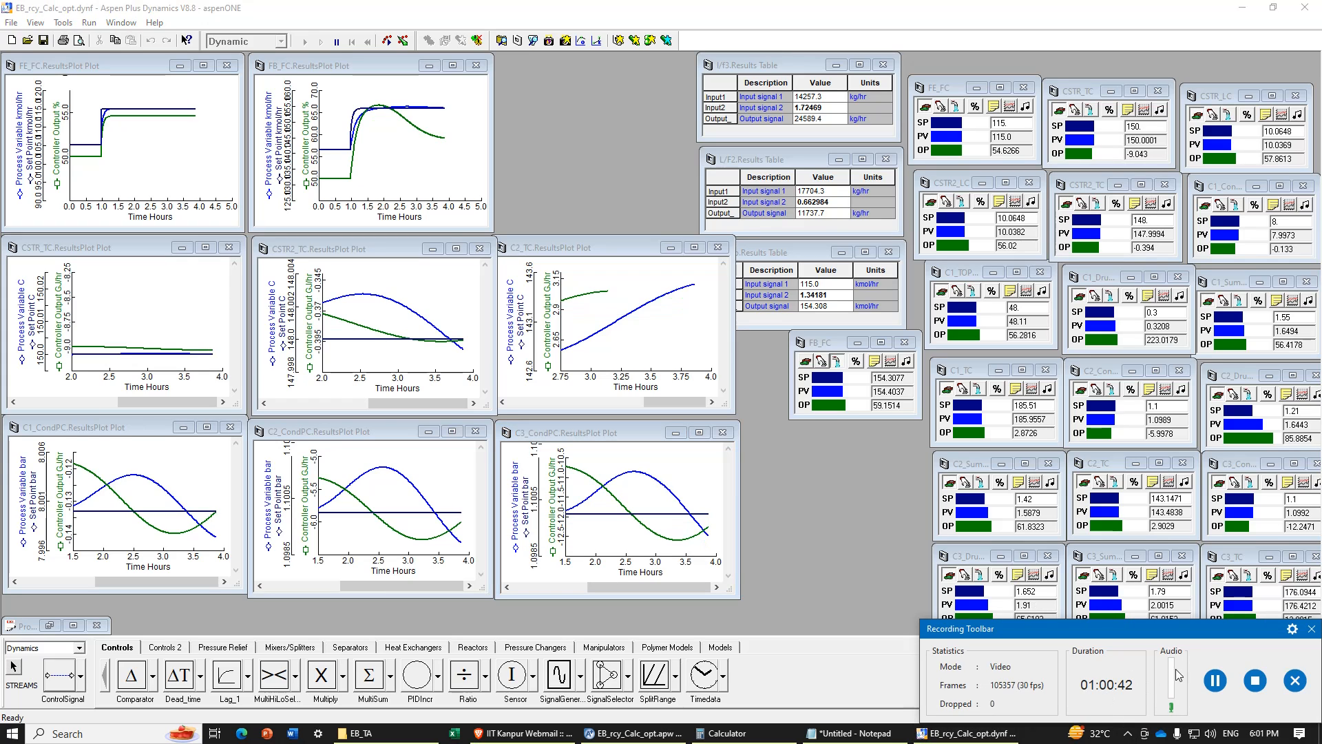
pyautogui.moveTo(1185, 635); pyautogui.dragTo(1232, 741)
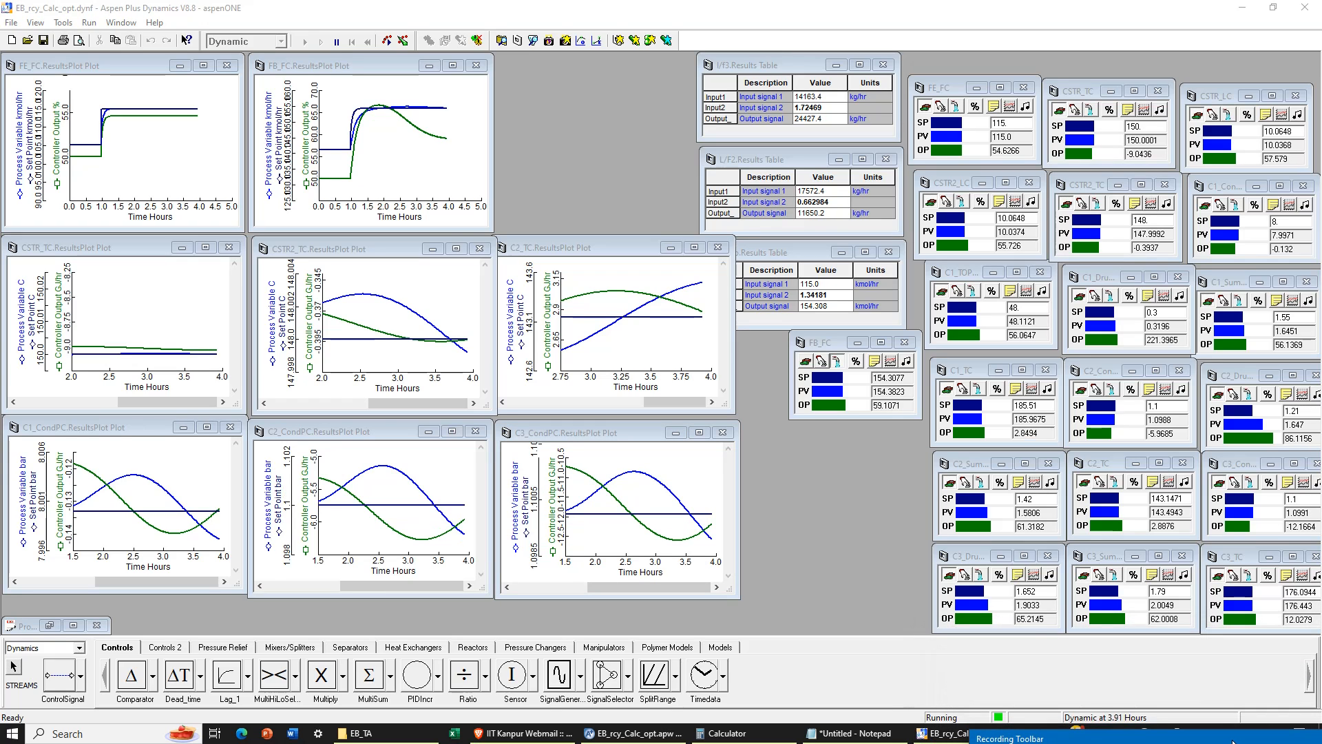
pyautogui.click(1172, 698)
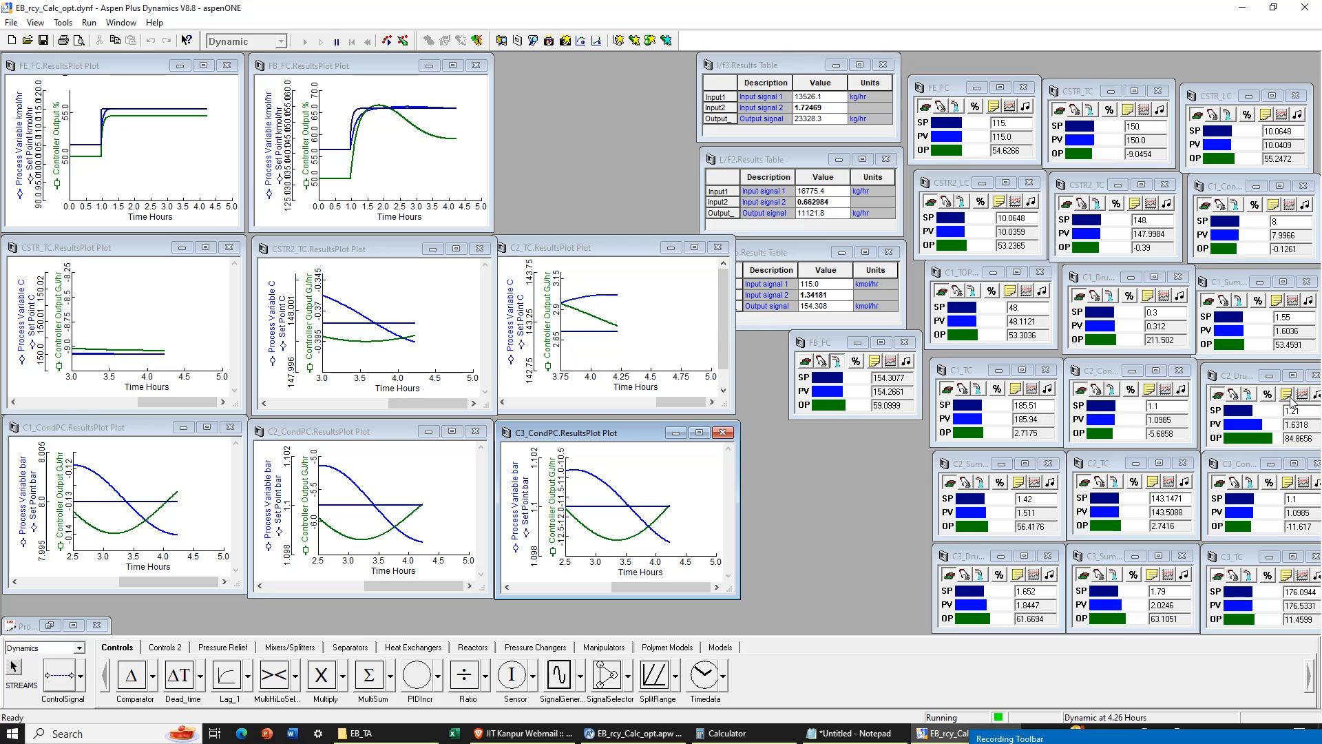
# Step: Examine the C2_DrumLC level response in its results plot and close the plot
pyautogui.click(1287, 394)
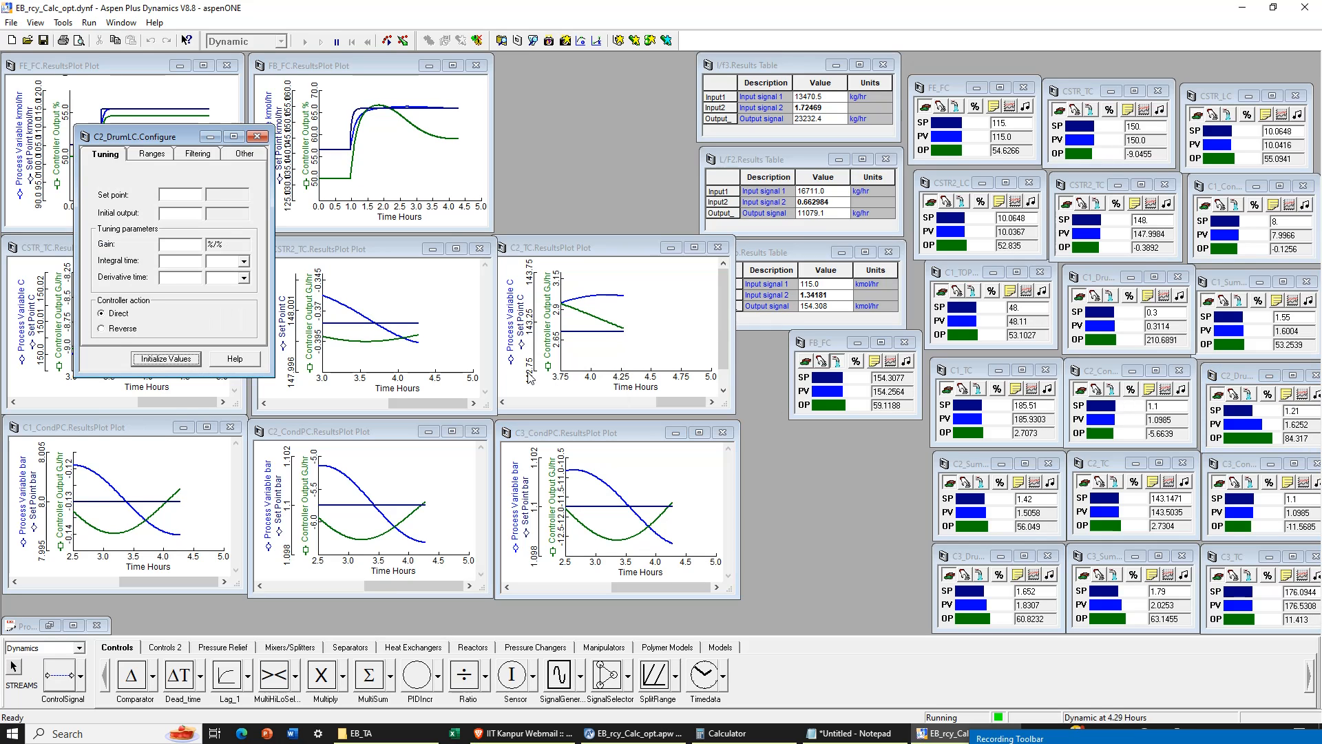
pyautogui.click(257, 136)
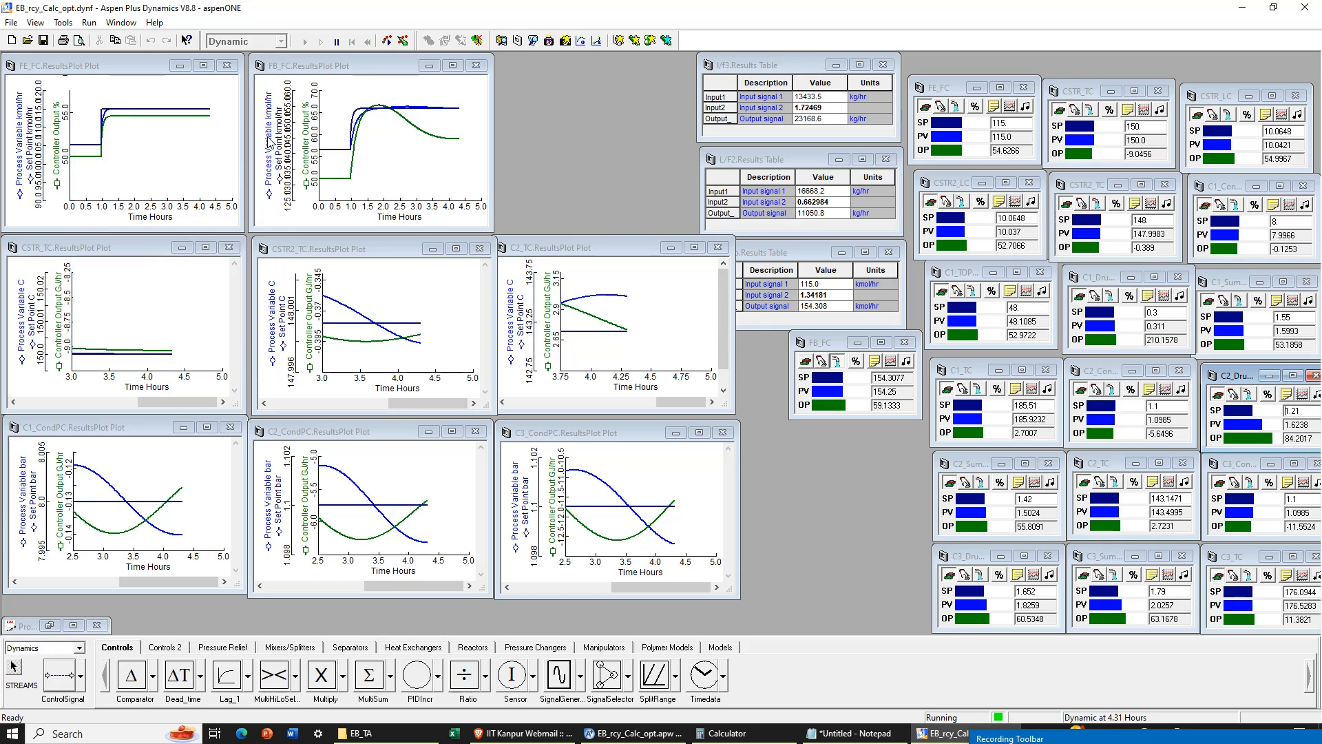
pyautogui.click(1301, 394)
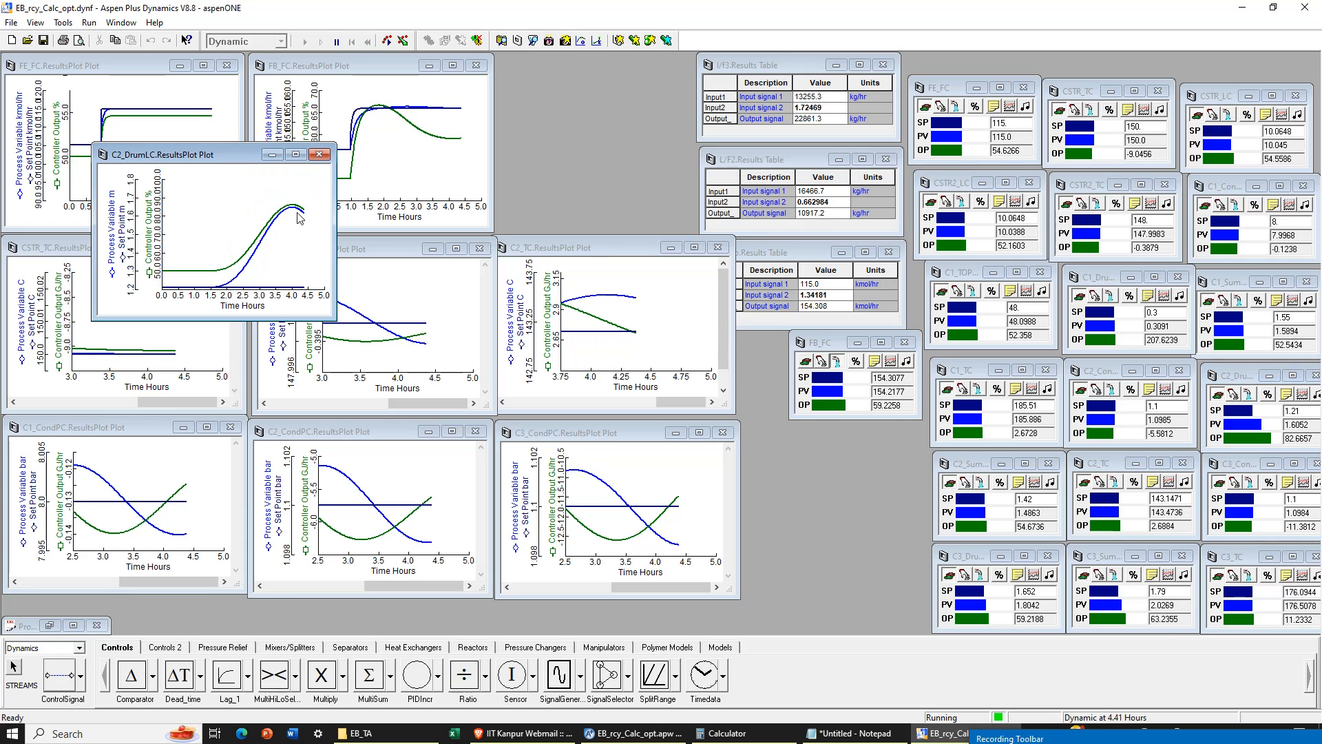
pyautogui.click(319, 154)
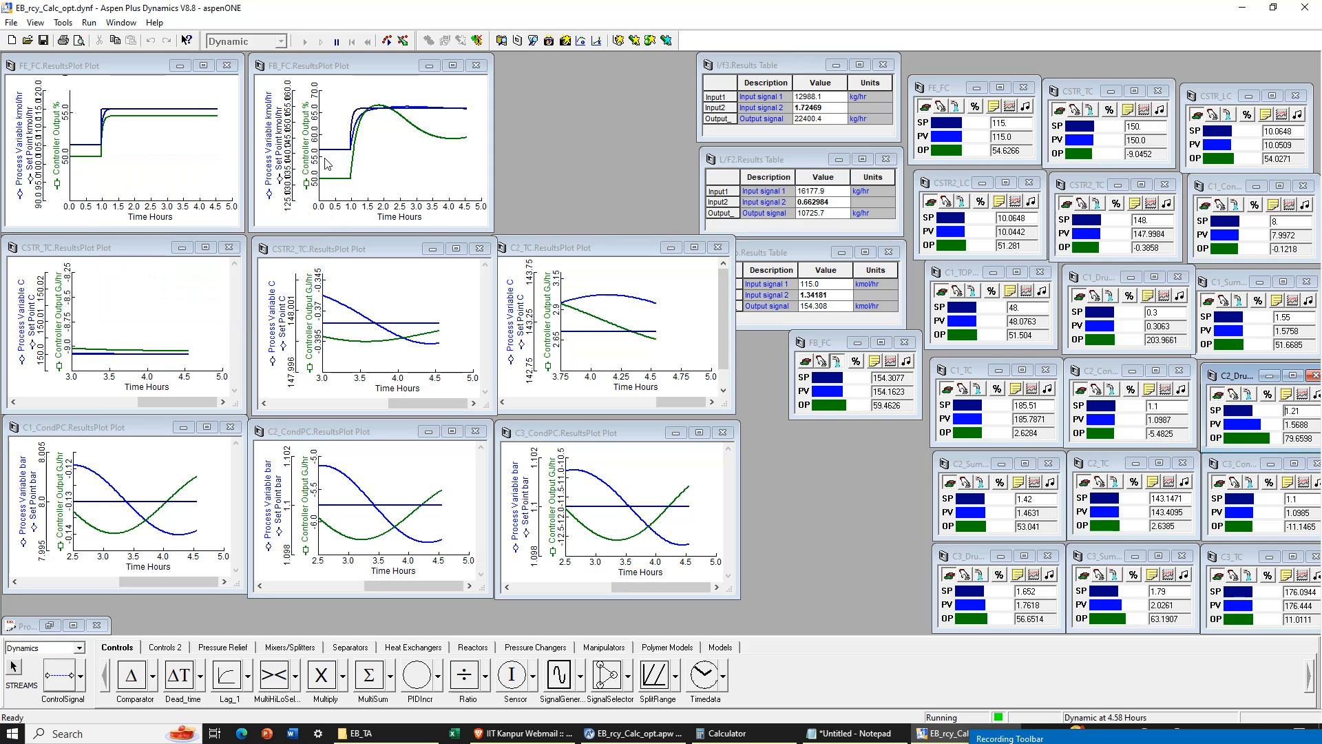
# Step: Zoom the CSTR_TC, CSTR2_TC and C2_TC plots to full view to follow the temperature responses
pyautogui.rightClick(143, 297)
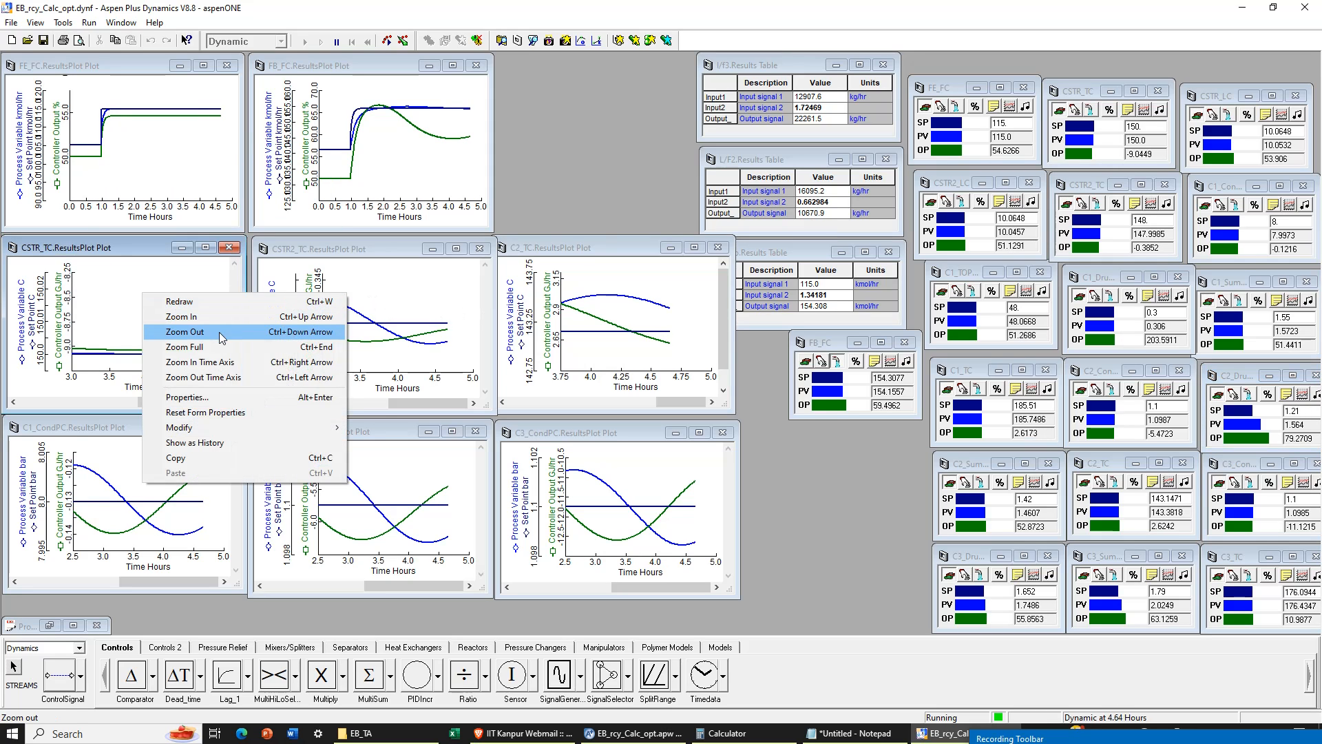
pyautogui.click(227, 343)
pyautogui.rightClick(408, 301)
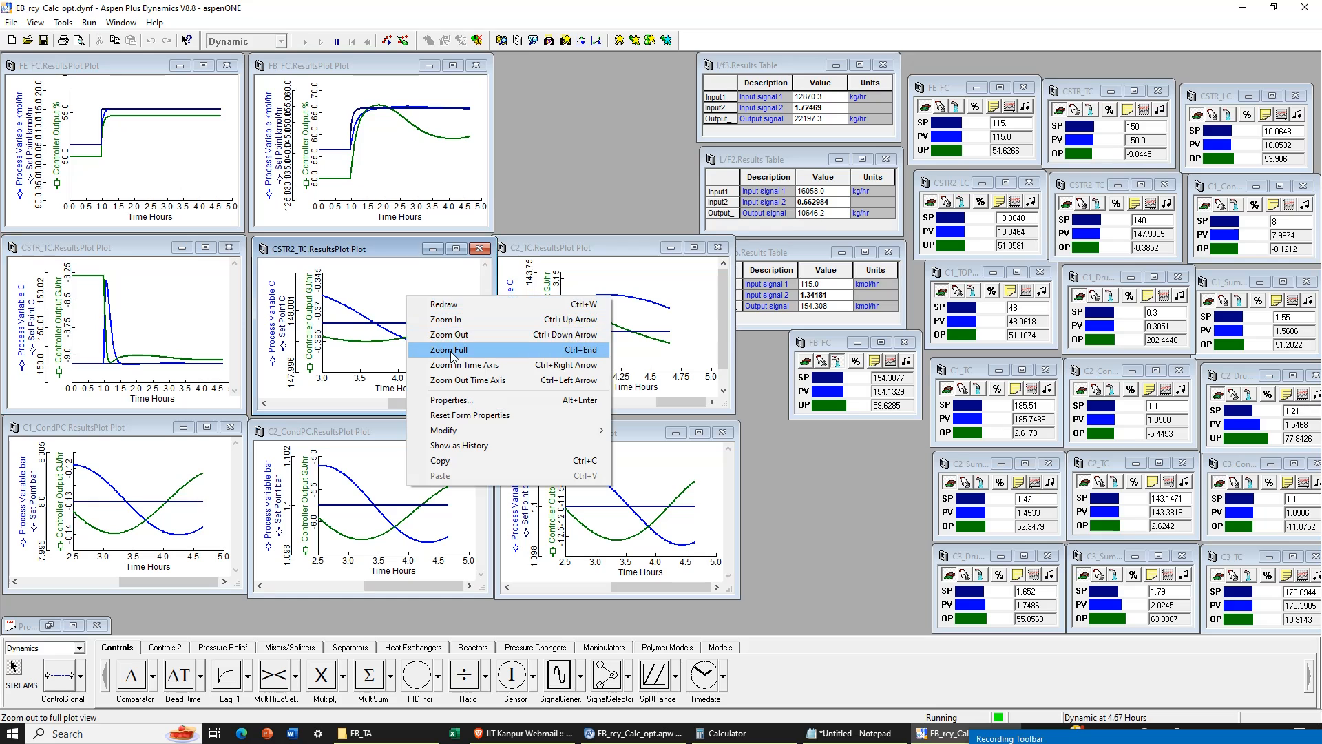
pyautogui.click(431, 348)
pyautogui.click(621, 293)
pyautogui.rightClick(622, 290)
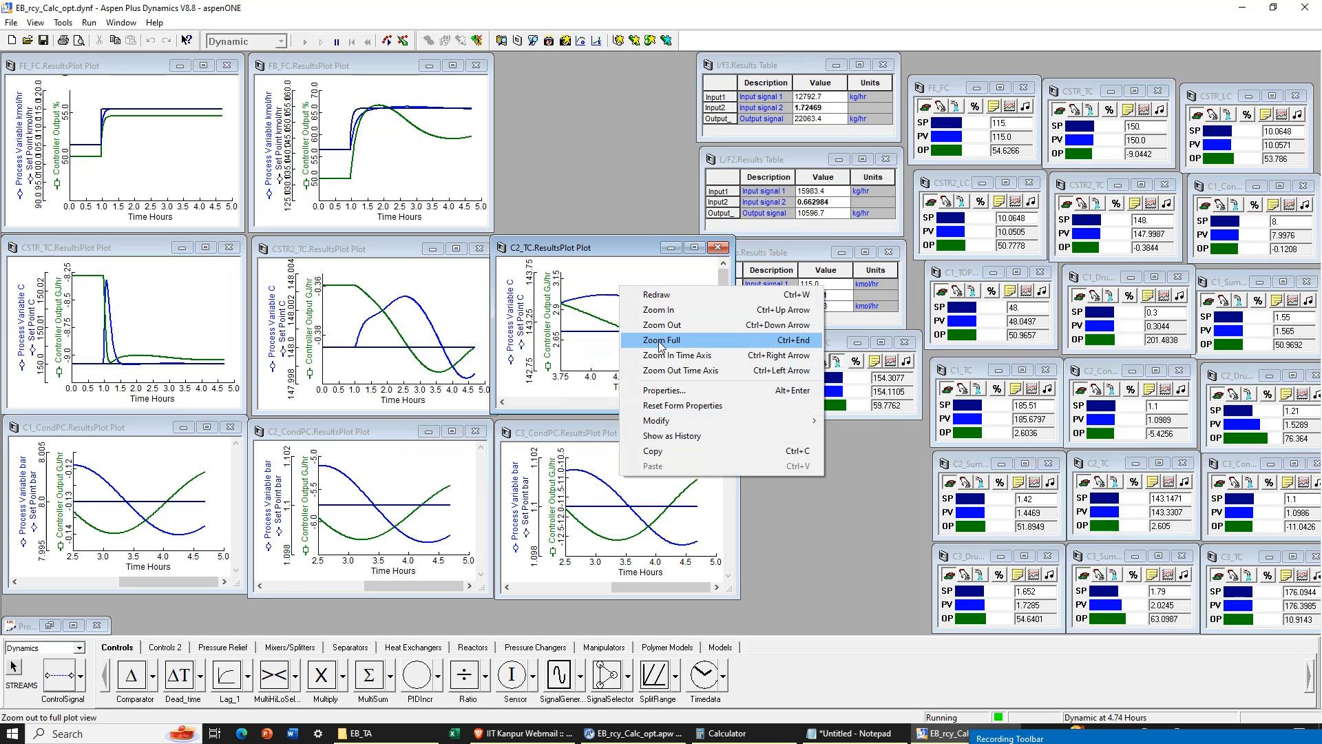
pyautogui.click(654, 339)
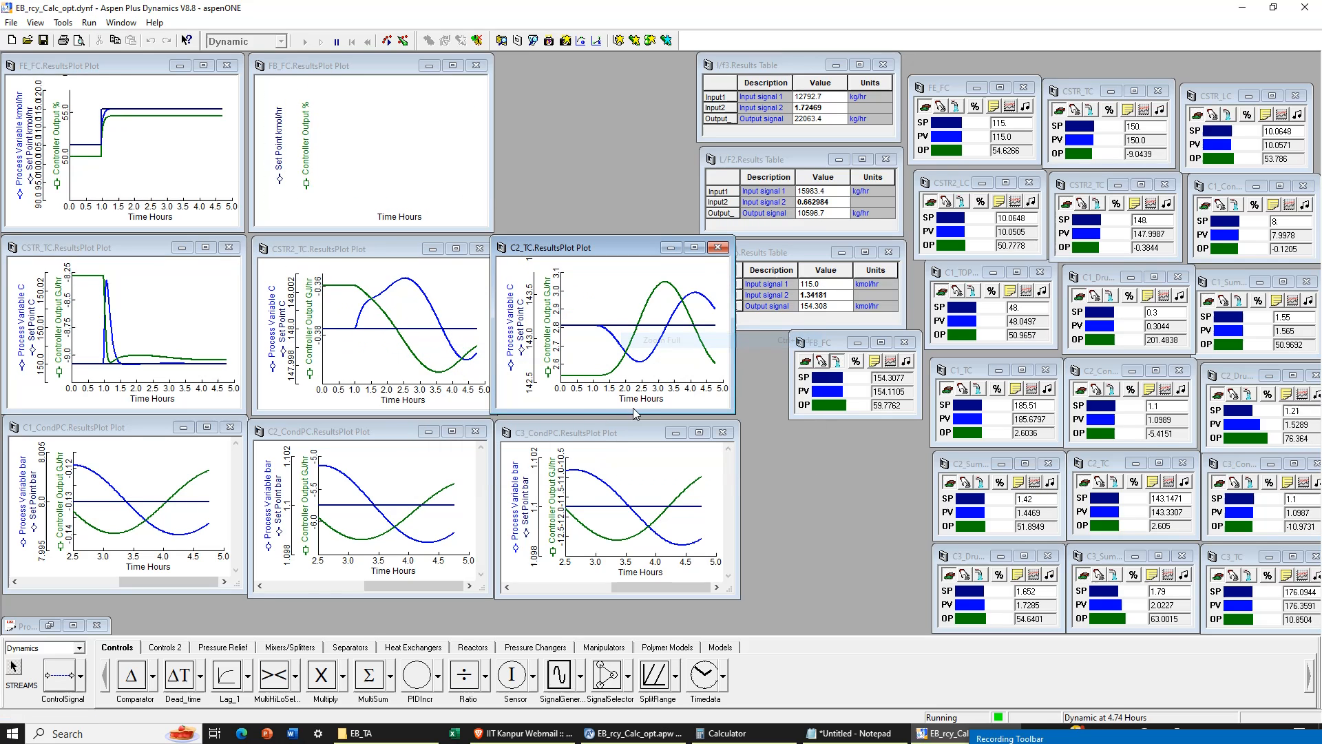
# Step: Bring the full time range of the C1_CondPC, C2_CondPC and C3_CondPC pressure plots into view
pyautogui.rightClick(160, 482)
pyautogui.click(193, 533)
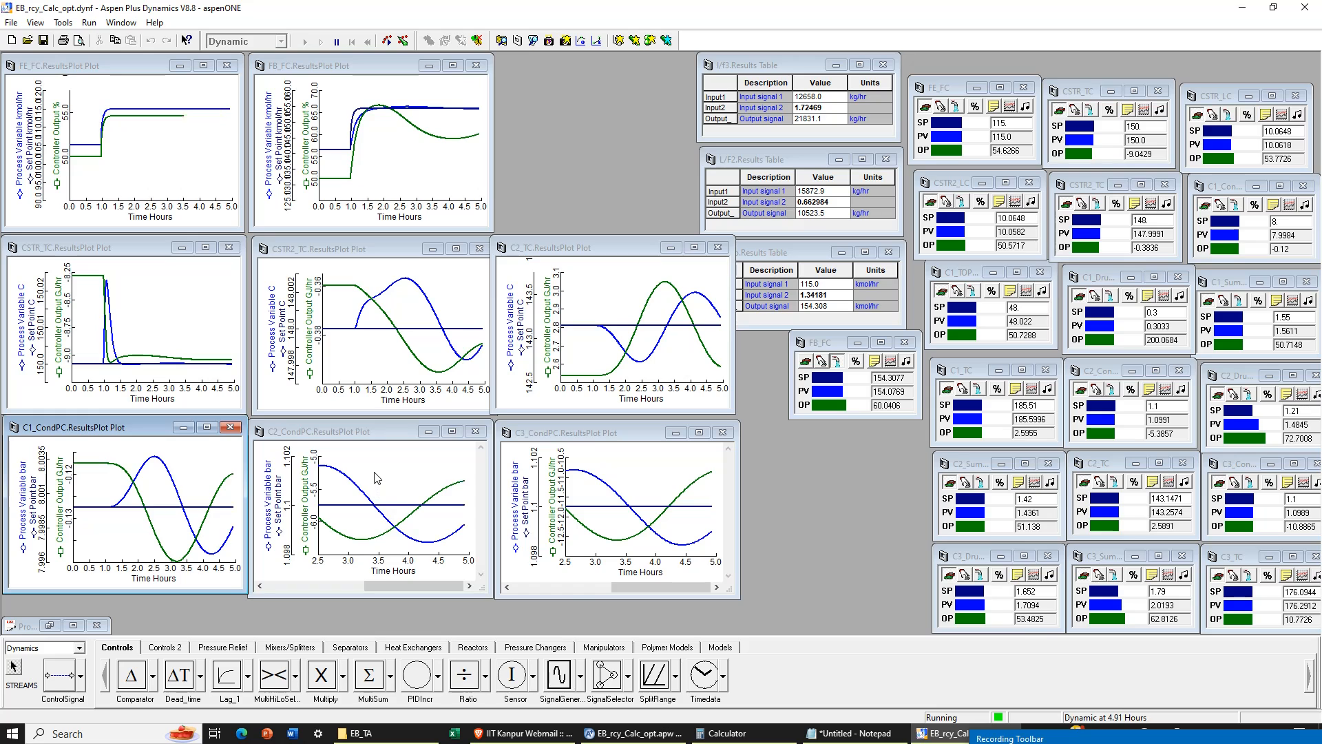
pyautogui.rightClick(376, 478)
pyautogui.click(409, 529)
pyautogui.rightClick(622, 462)
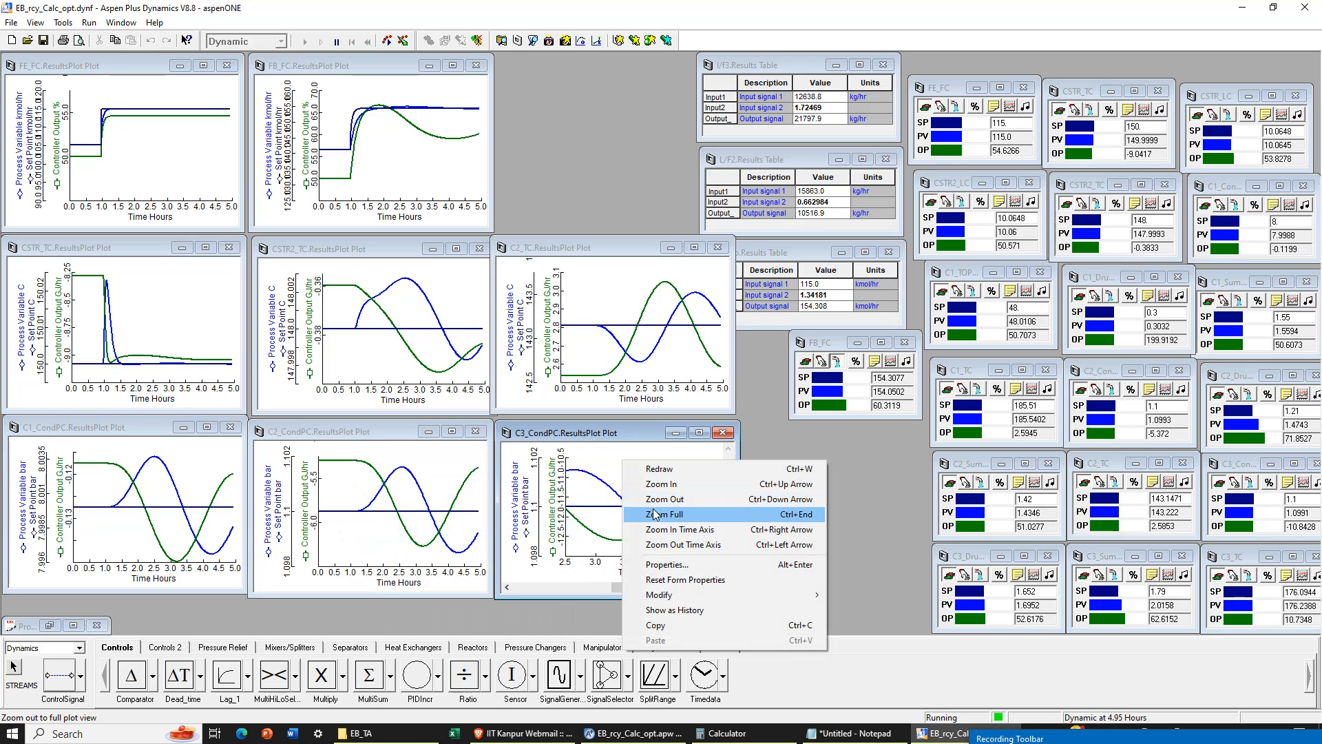
pyautogui.click(654, 514)
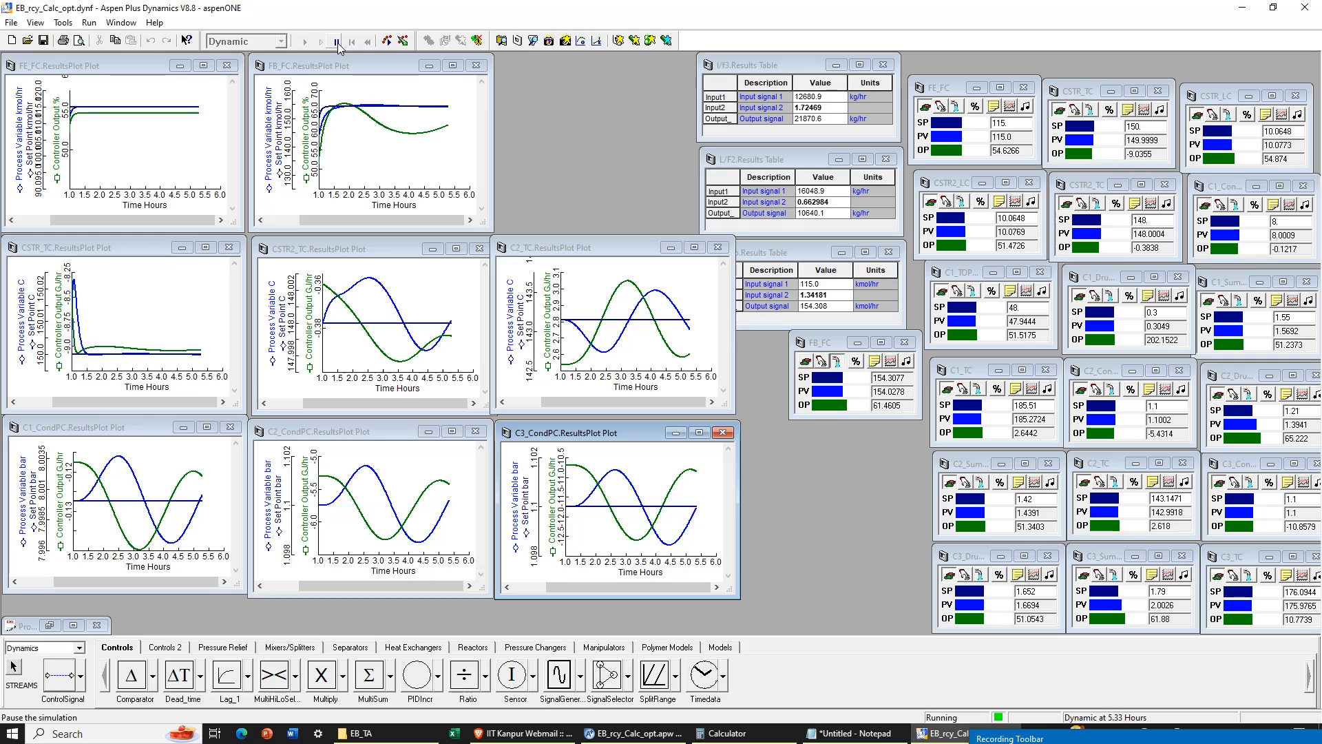
# Step: Stop the running simulation and rewind it to snapshot 2
pyautogui.click(368, 42)
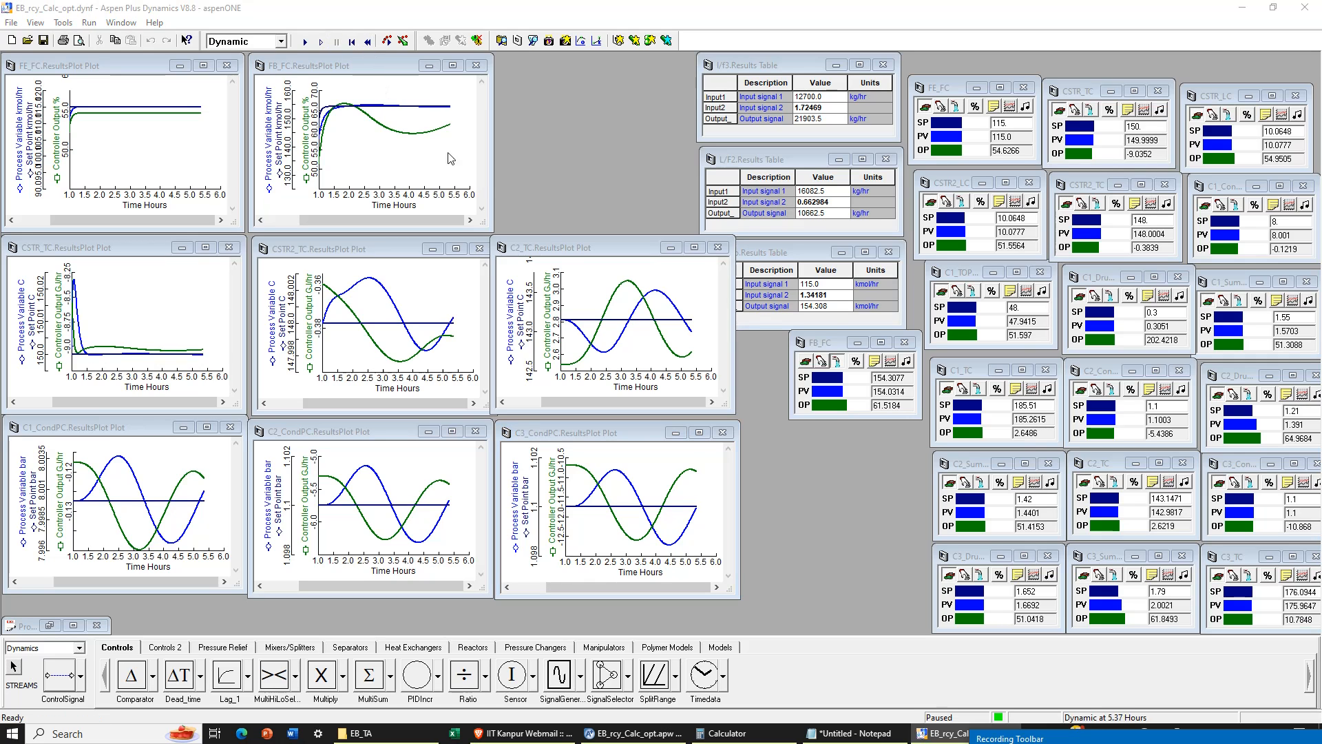
pyautogui.click(522, 345)
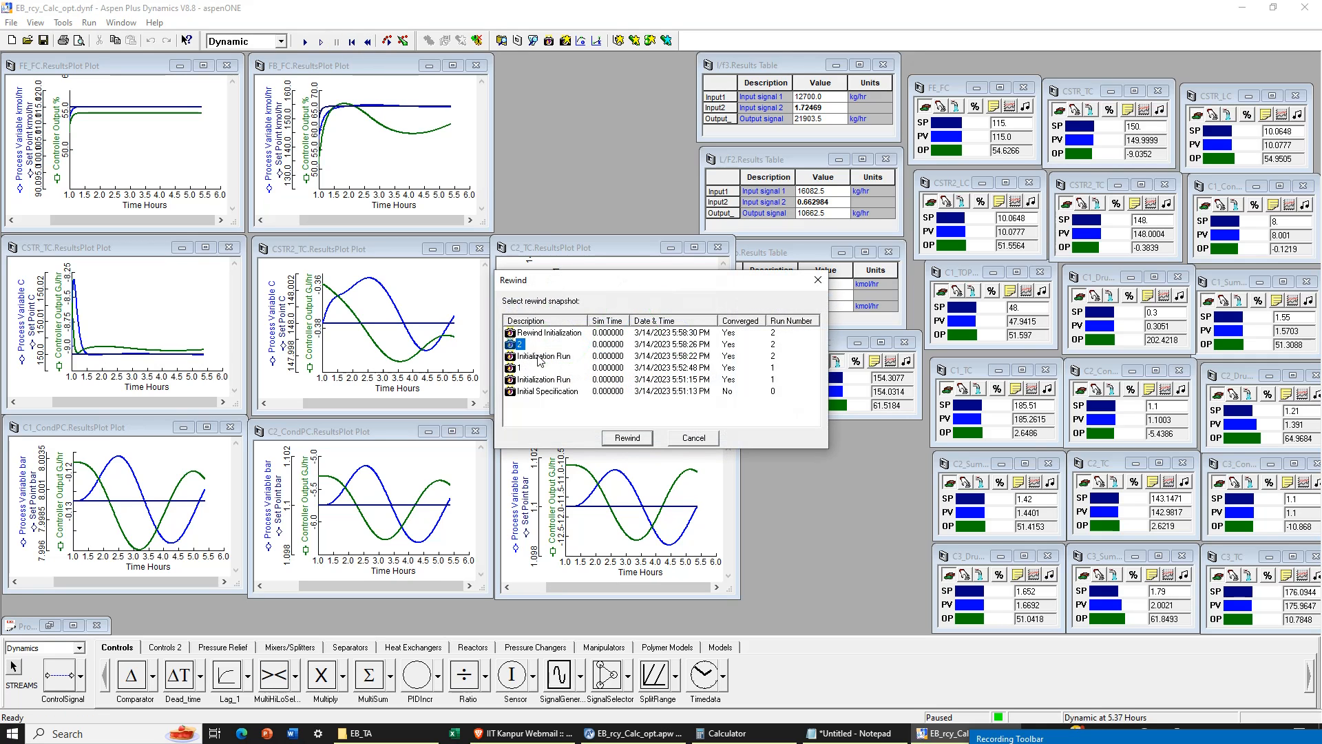
pyautogui.click(627, 438)
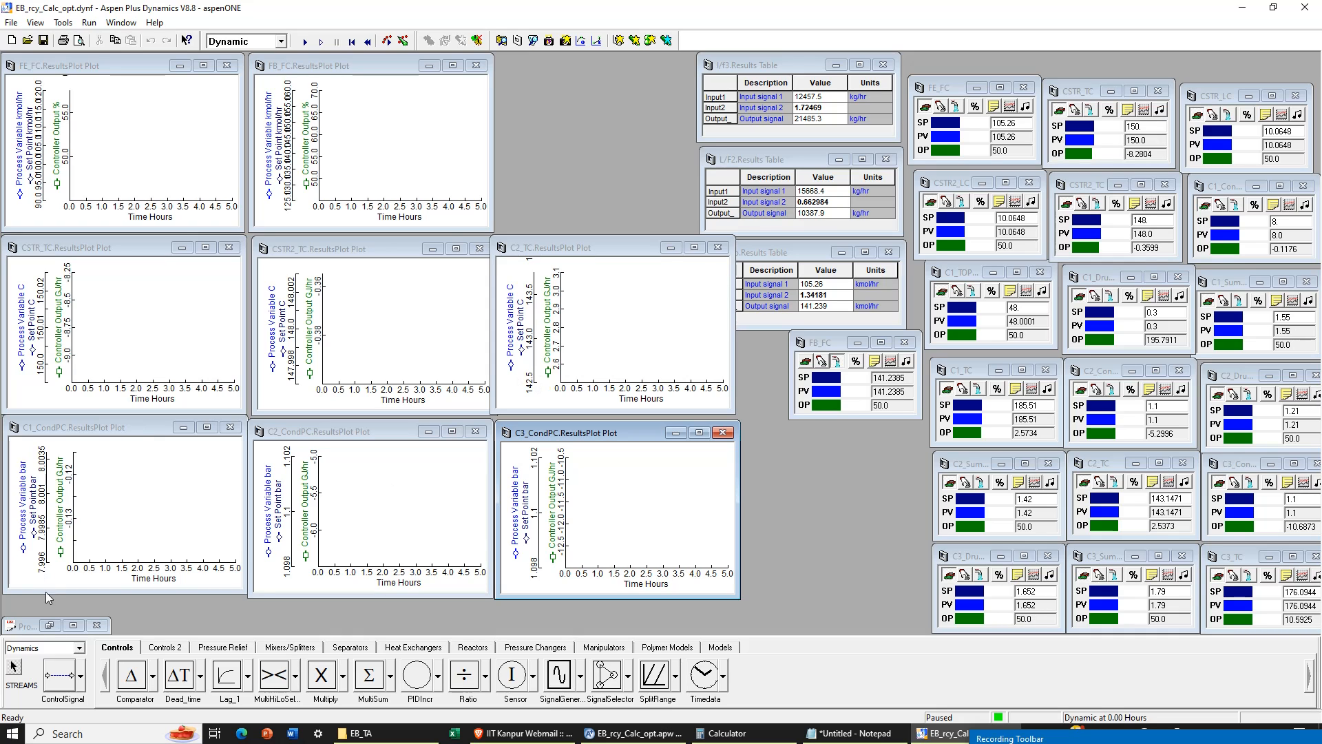
# Step: Add a new flowsheet form of type Plot named EB_Purity through the simulation explorer
pyautogui.click(50, 625)
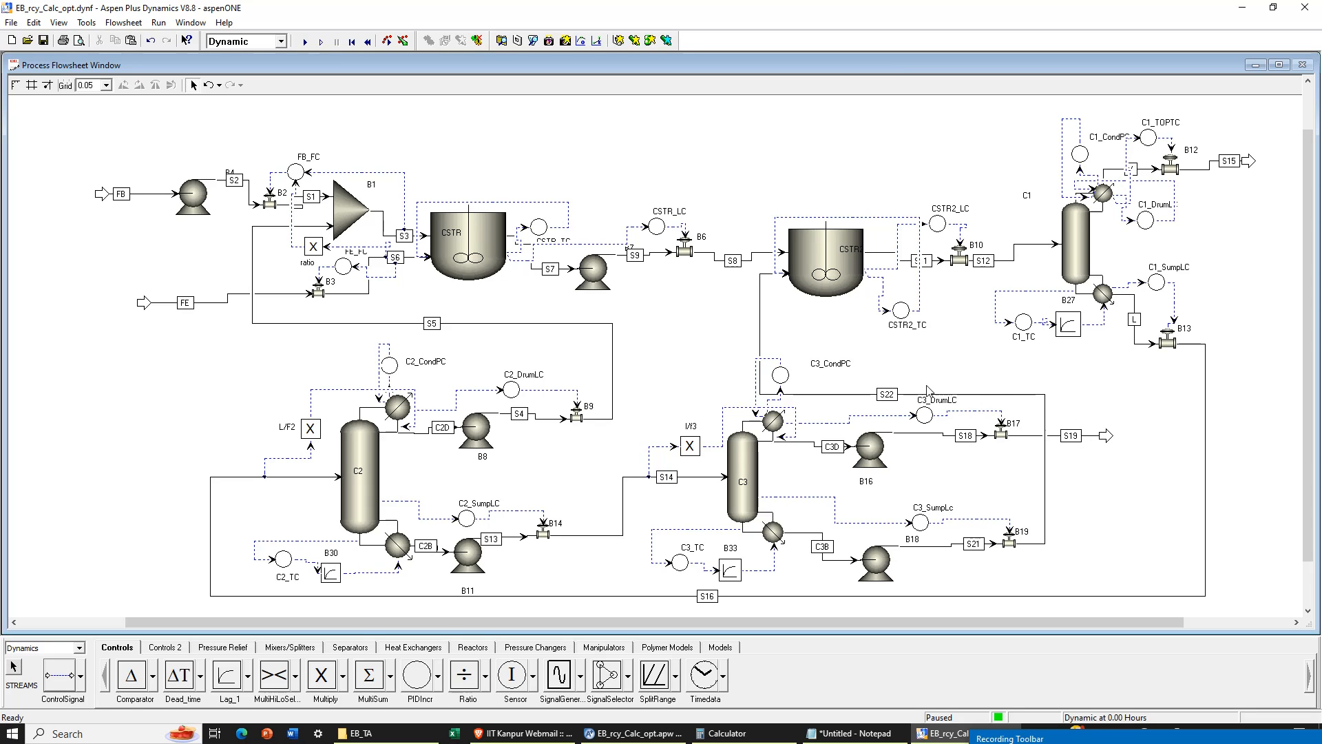
pyautogui.click(88, 23)
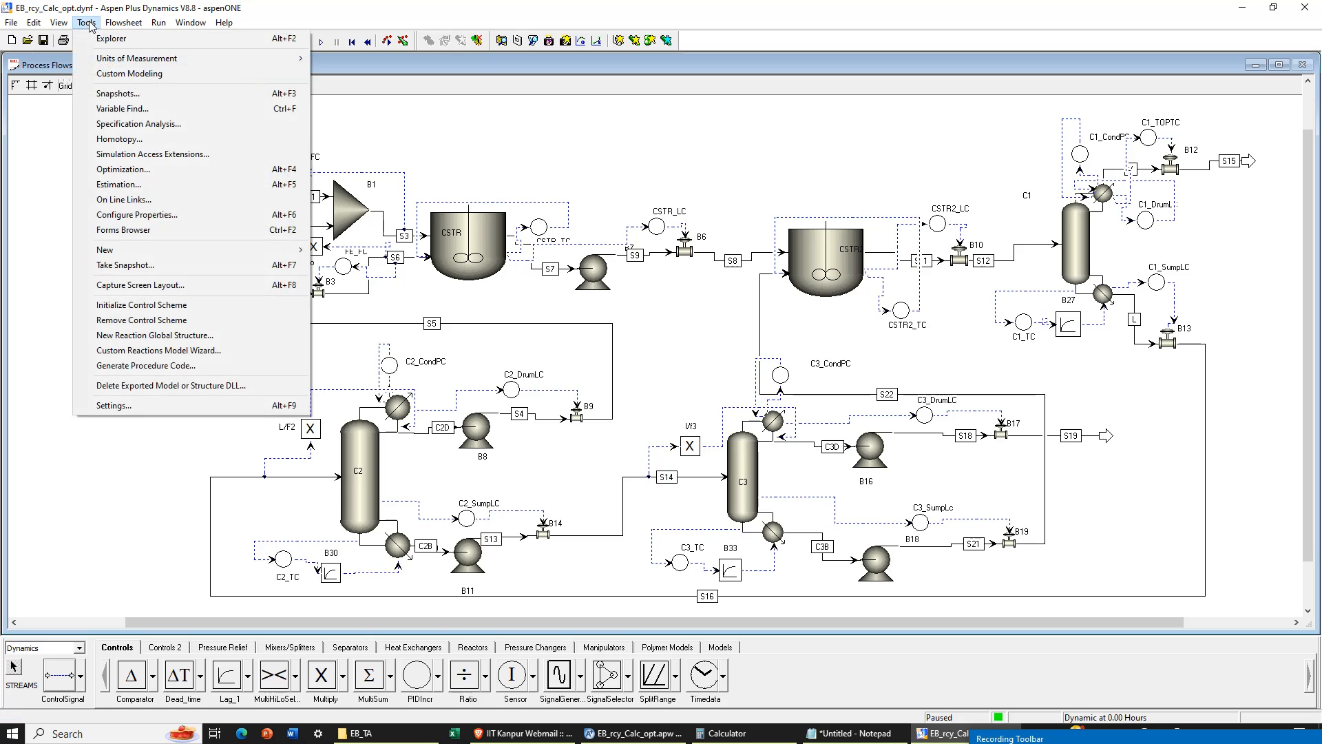
pyautogui.click(97, 40)
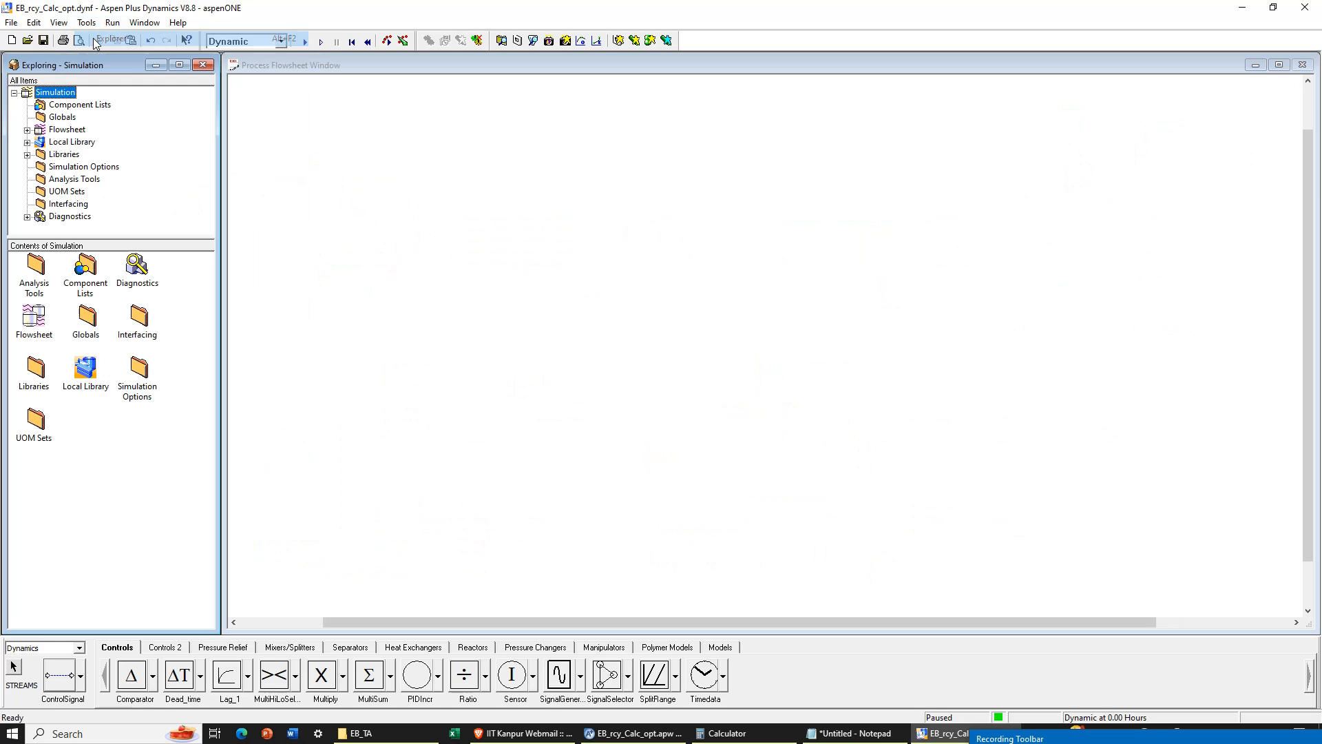
pyautogui.doubleClick(76, 133)
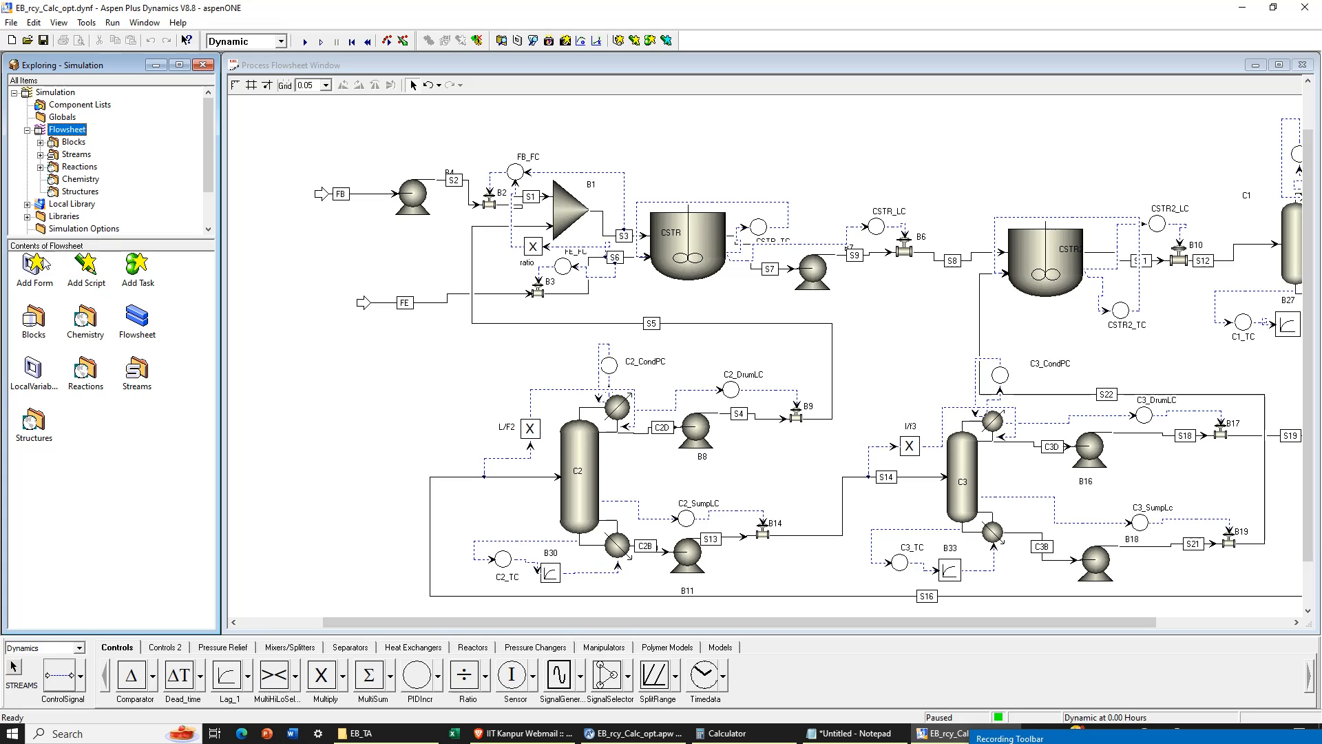
pyautogui.doubleClick(31, 282)
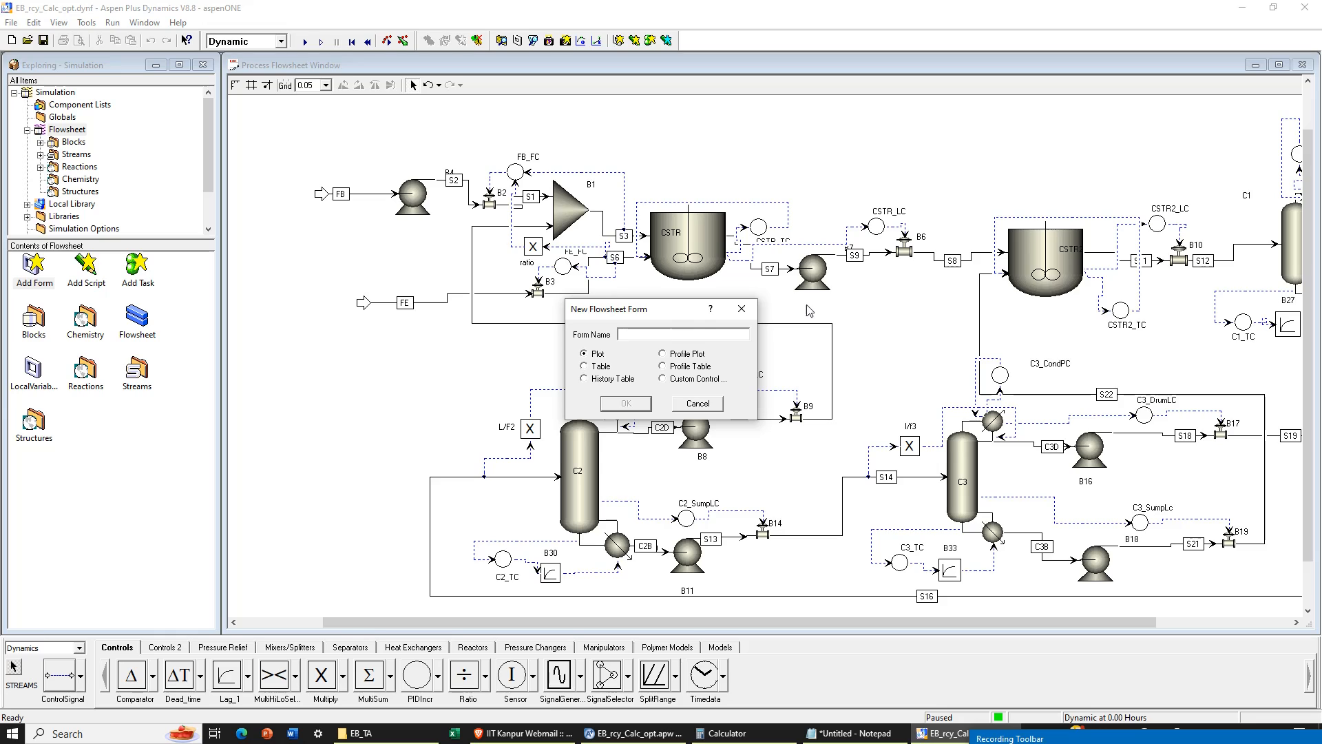
pyautogui.write('EB Purity')
pyautogui.click(626, 404)
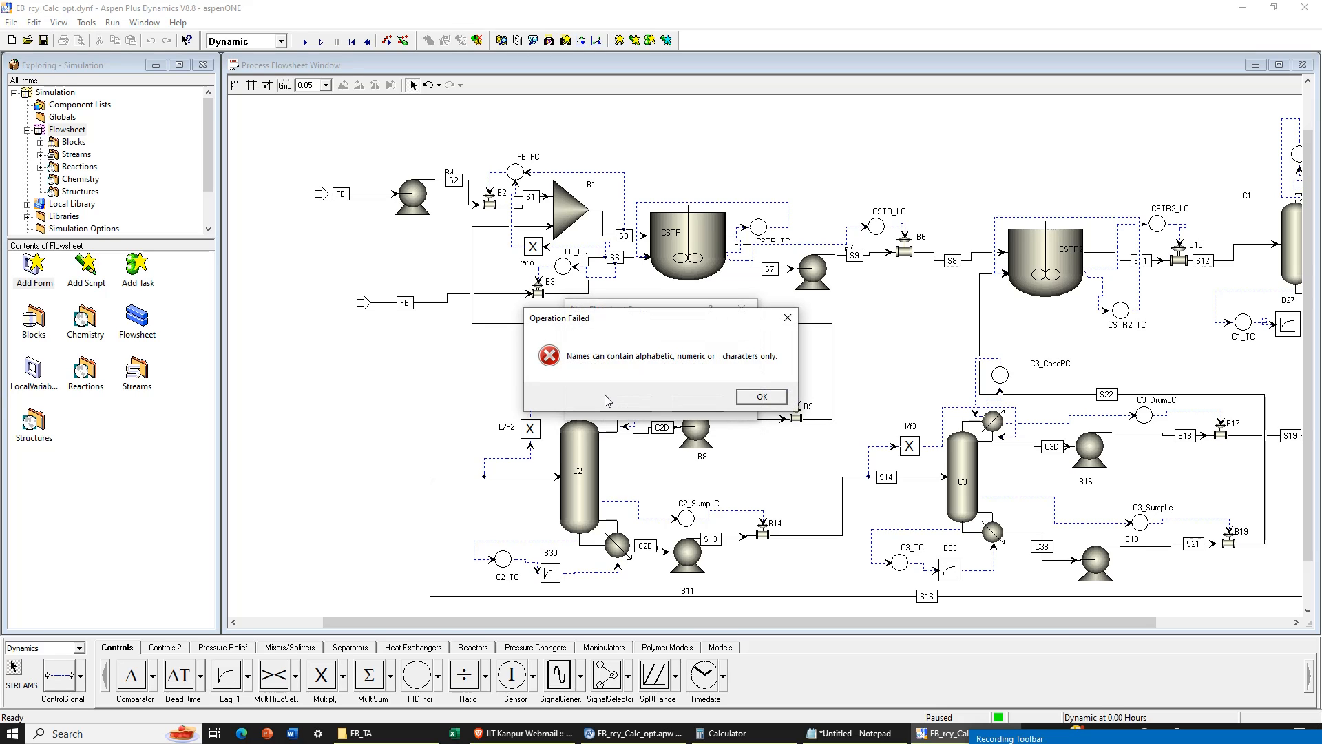
pyautogui.click(759, 397)
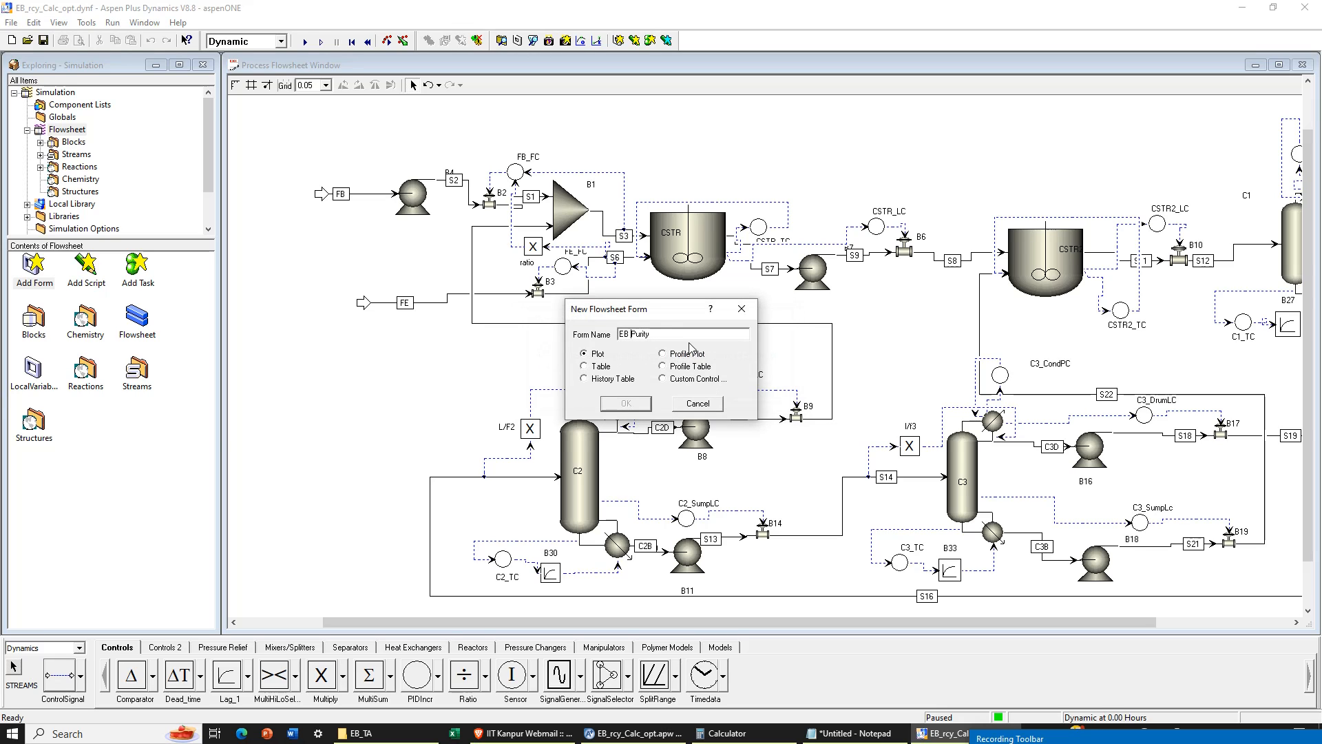
pyautogui.write('_')
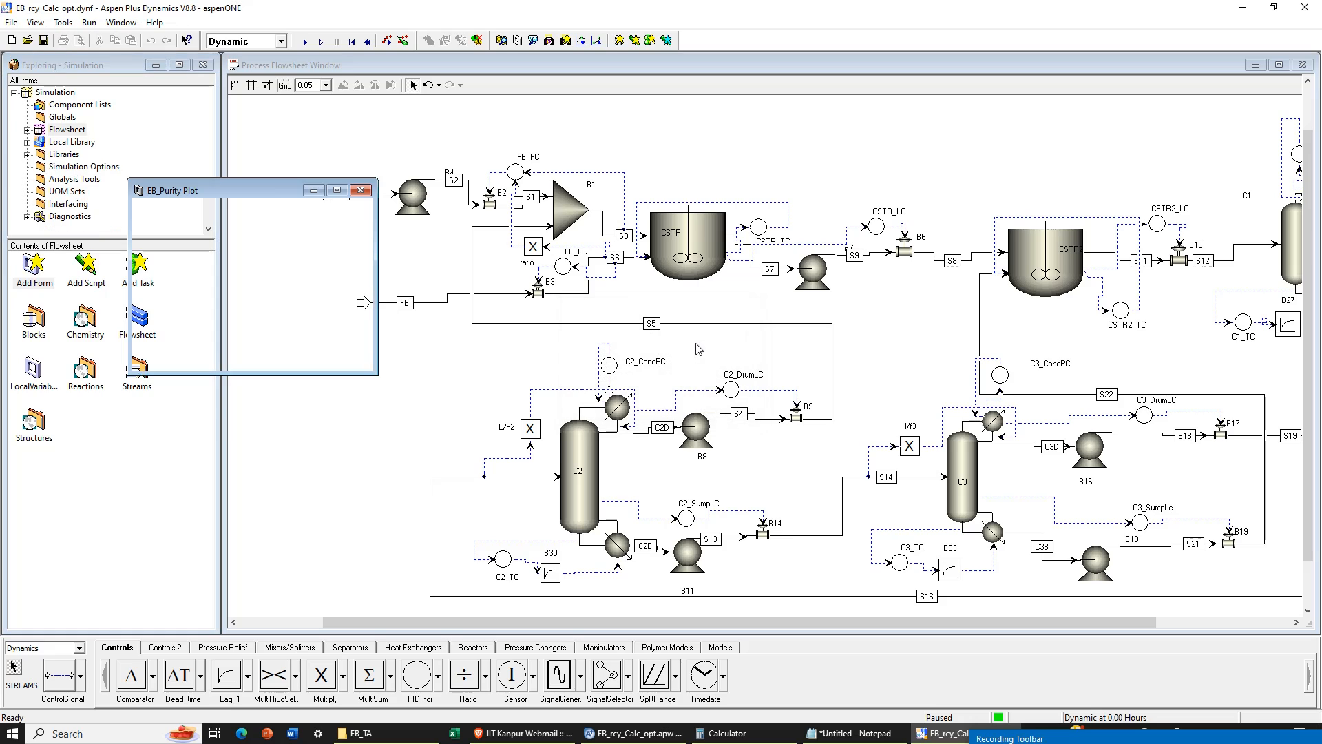
pyautogui.press('Return')
# Step: Enlarge the EB_Purity plot window slightly and move it clear of the flowsheet, over the explorer
pyautogui.moveTo(241, 188); pyautogui.dragTo(407, 166)
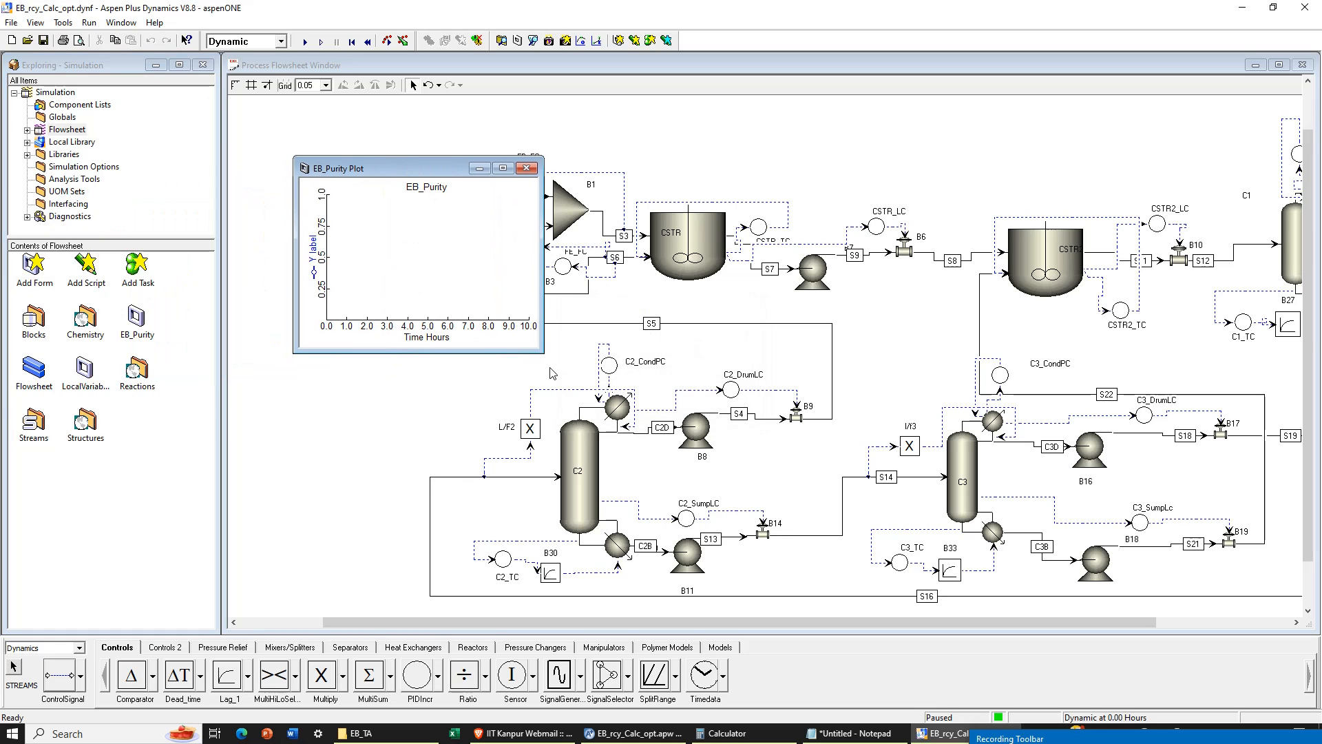
pyautogui.moveTo(543, 352); pyautogui.dragTo(552, 356)
pyautogui.moveTo(390, 172); pyautogui.dragTo(236, 190)
# Step: Add the ethylbenzene mole fraction Zn("EB") from stream S19's results table to the Y axis of the EB_Purity plot, and close the table
pyautogui.moveTo(1071, 621); pyautogui.dragTo(1118, 621)
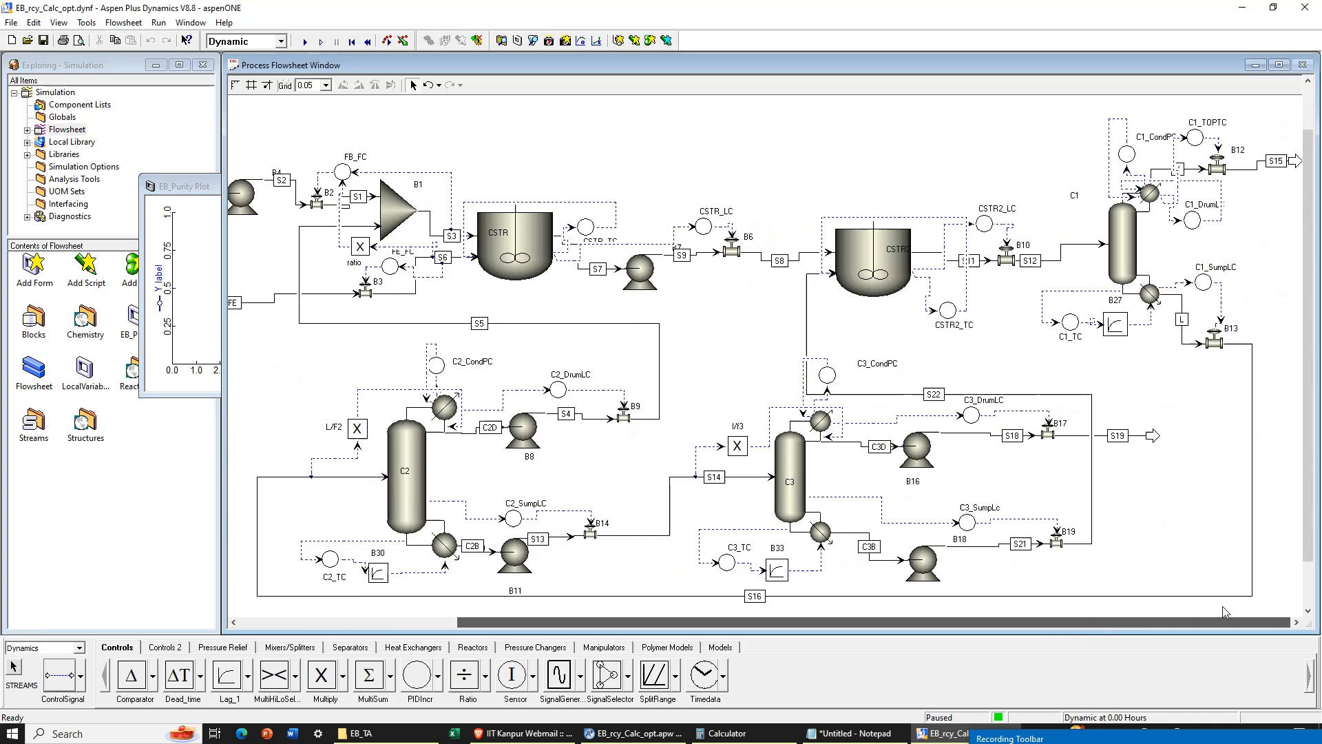
pyautogui.doubleClick(1107, 437)
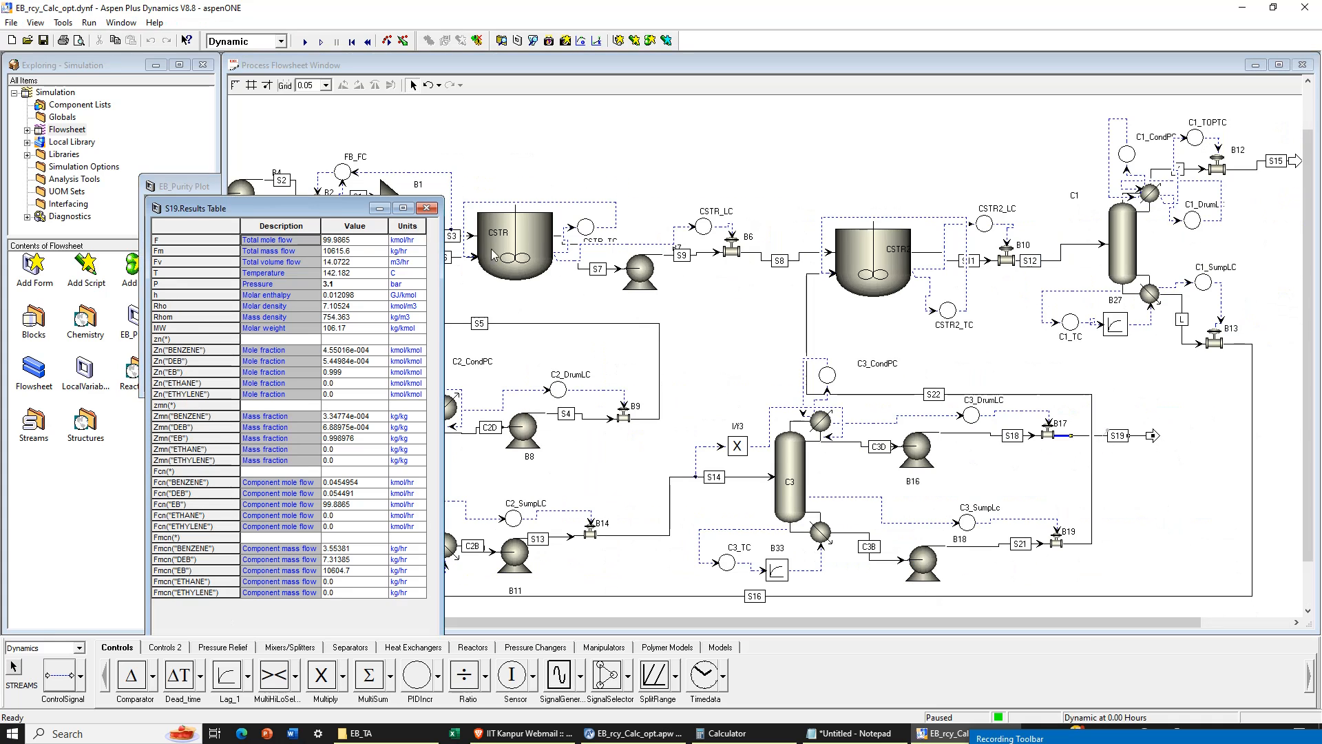
pyautogui.moveTo(322, 208); pyautogui.dragTo(661, 161)
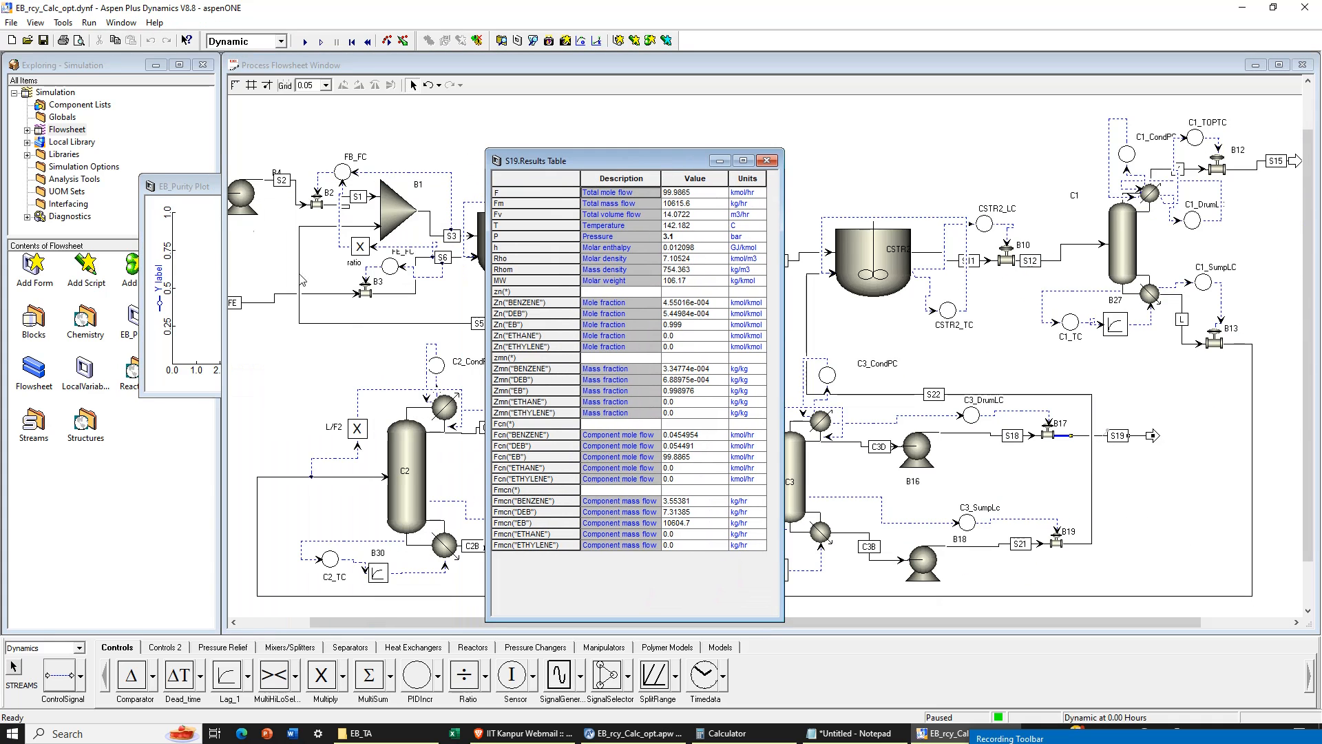
pyautogui.click(169, 187)
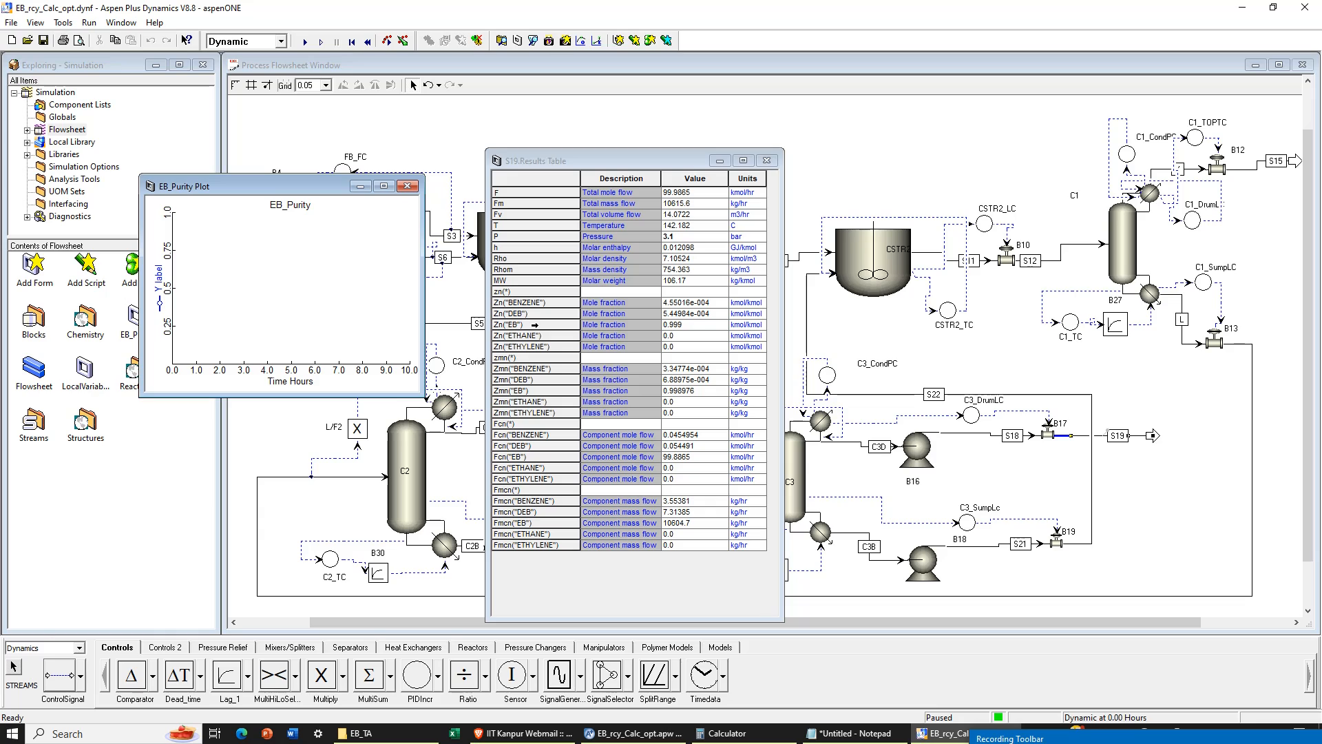
pyautogui.click(534, 325)
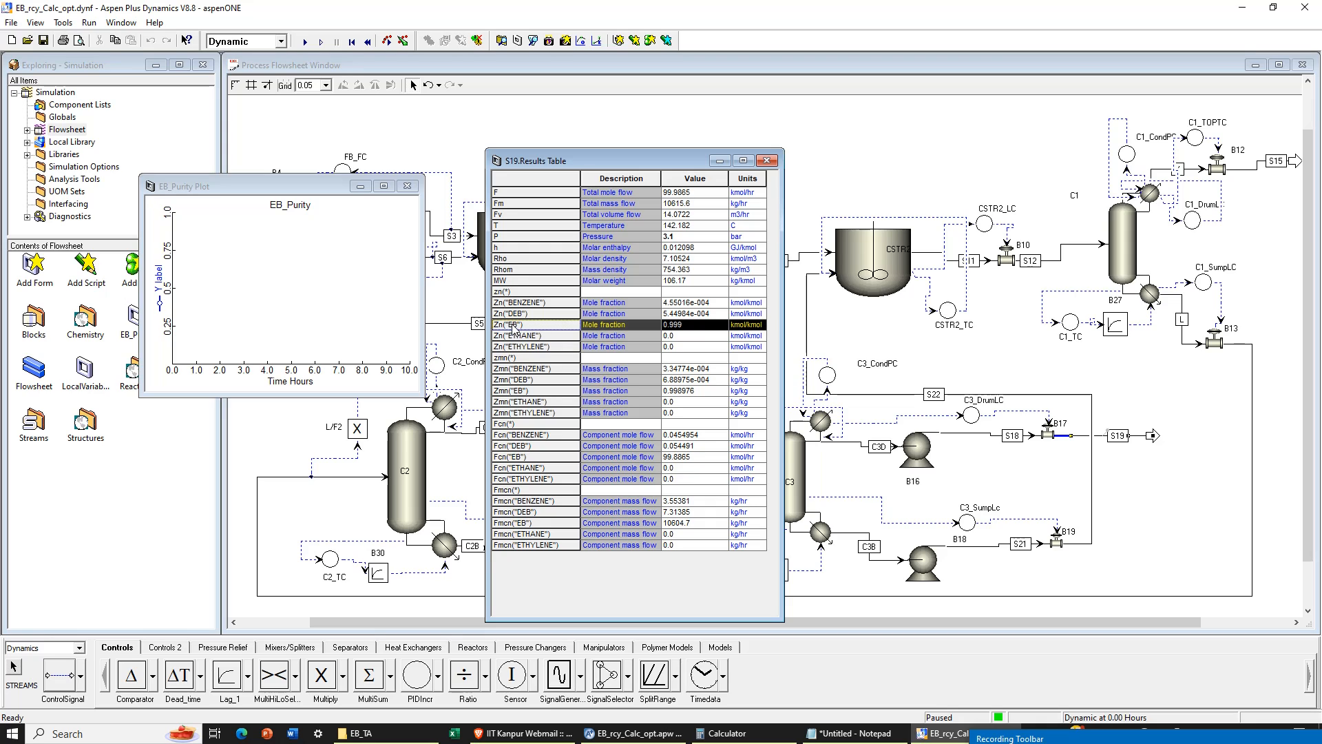
pyautogui.moveTo(513, 327); pyautogui.dragTo(173, 308)
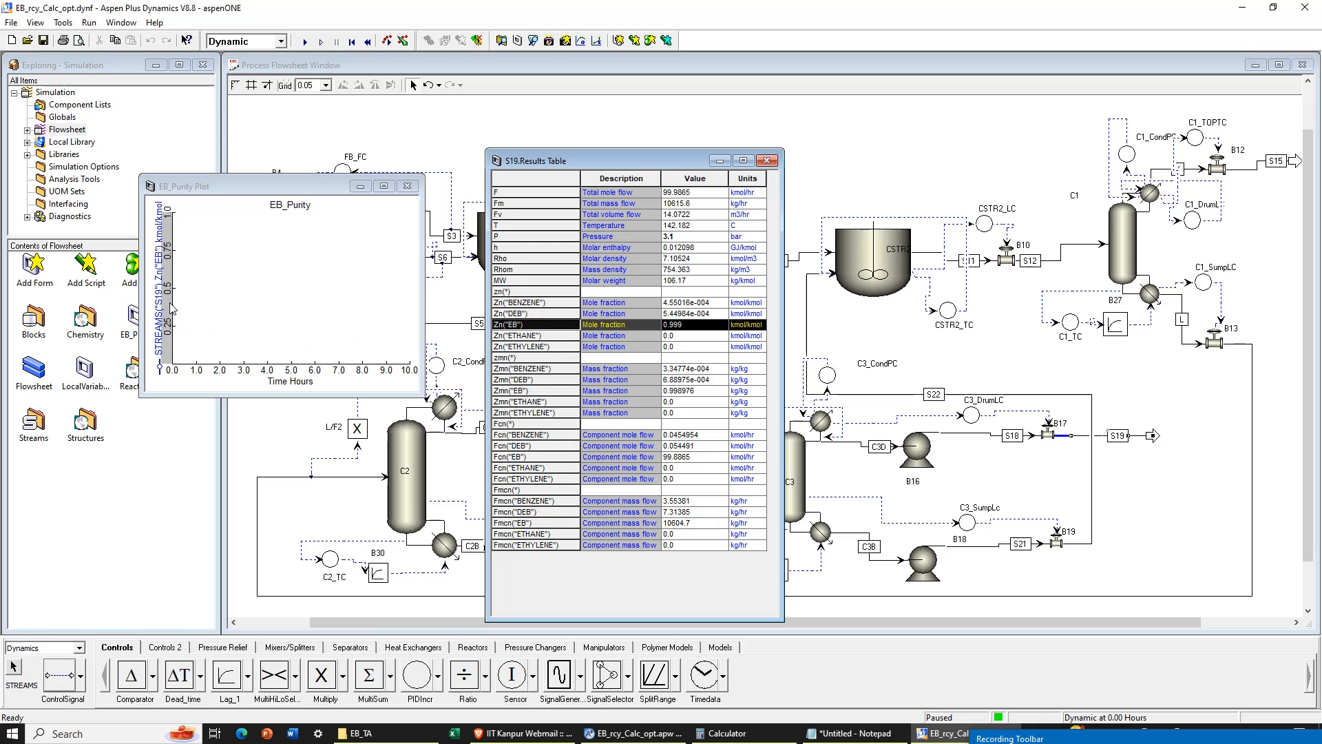
pyautogui.click(767, 161)
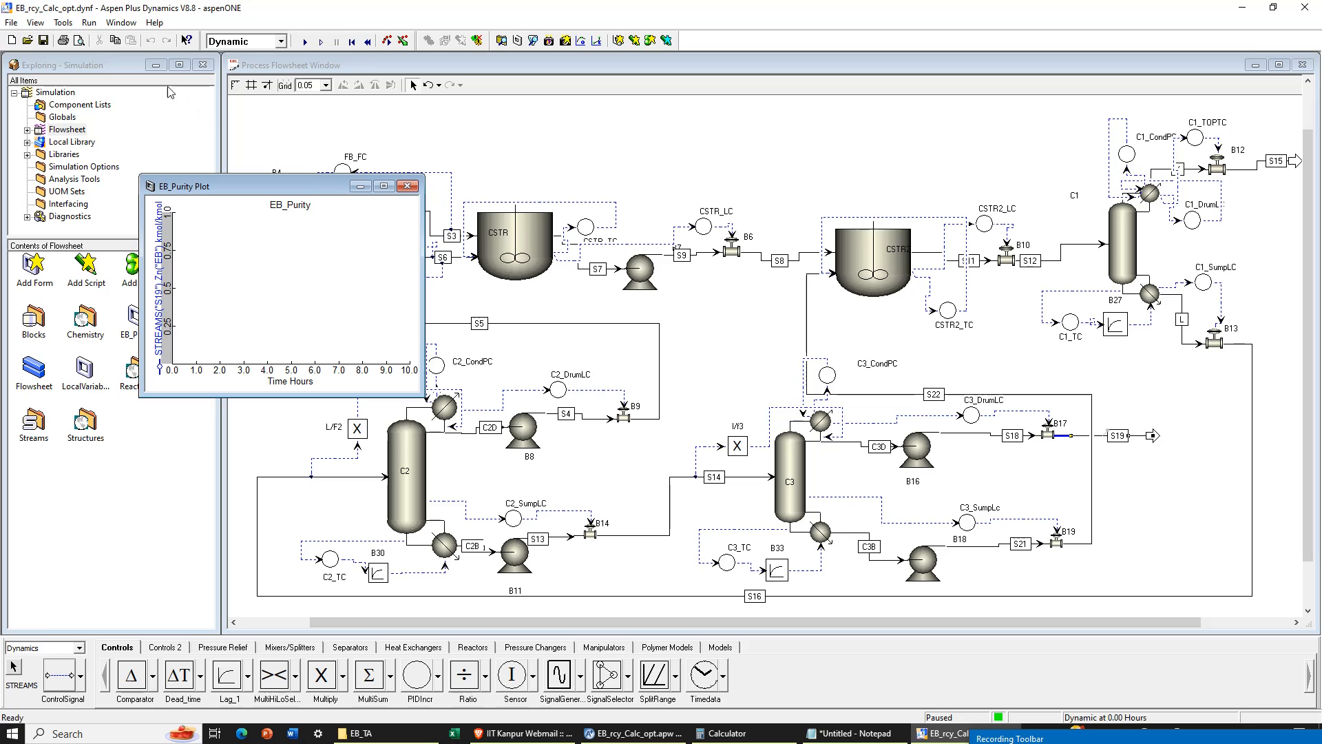
# Step: Close the explorer, minimize the flowsheet window, and place the EB_Purity plot above the C2_TC plot beside FB_FC
pyautogui.click(202, 65)
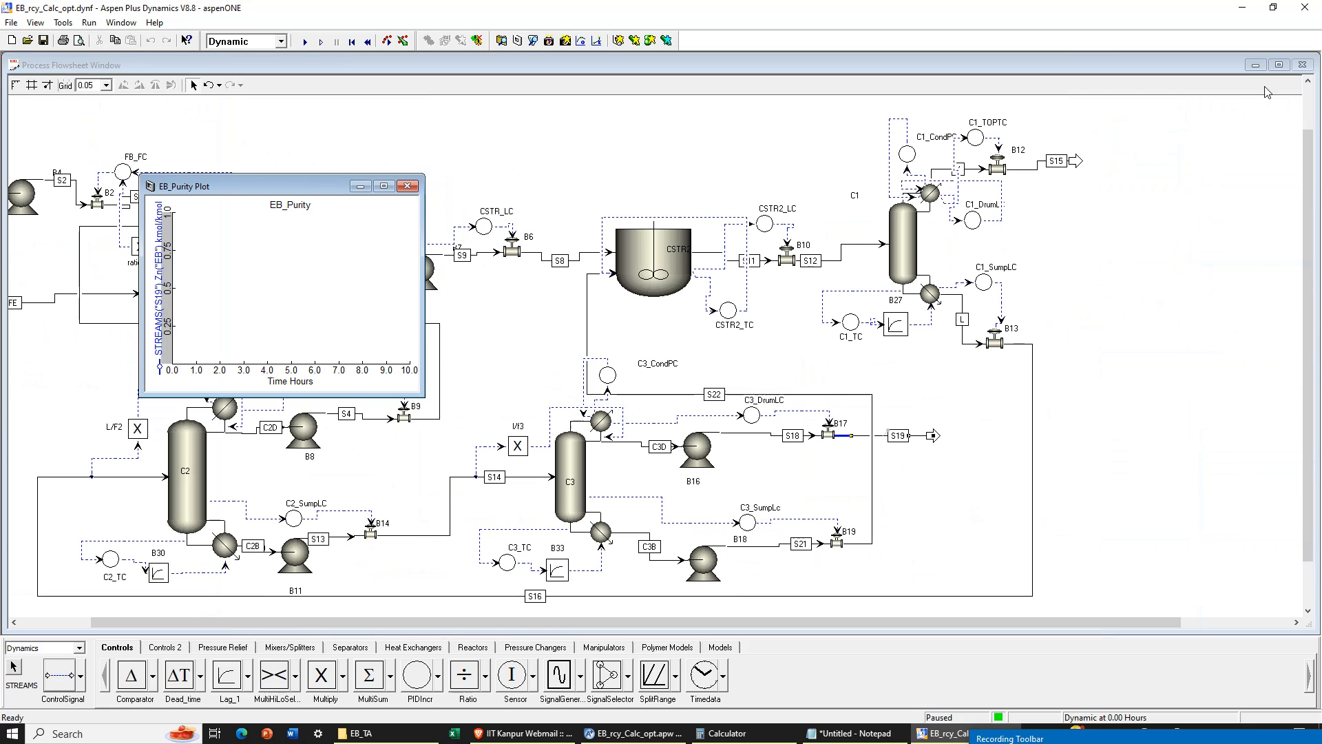
pyautogui.click(1255, 65)
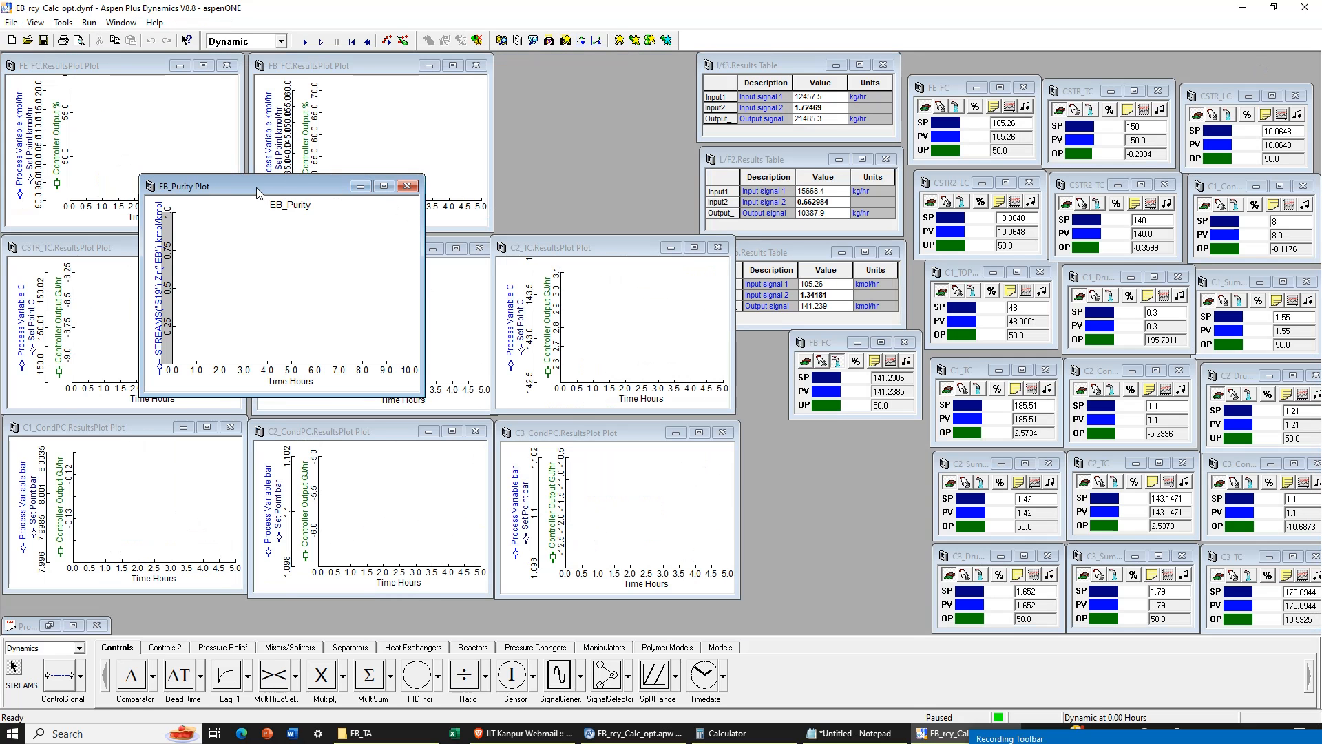
pyautogui.moveTo(257, 193); pyautogui.dragTo(623, 76)
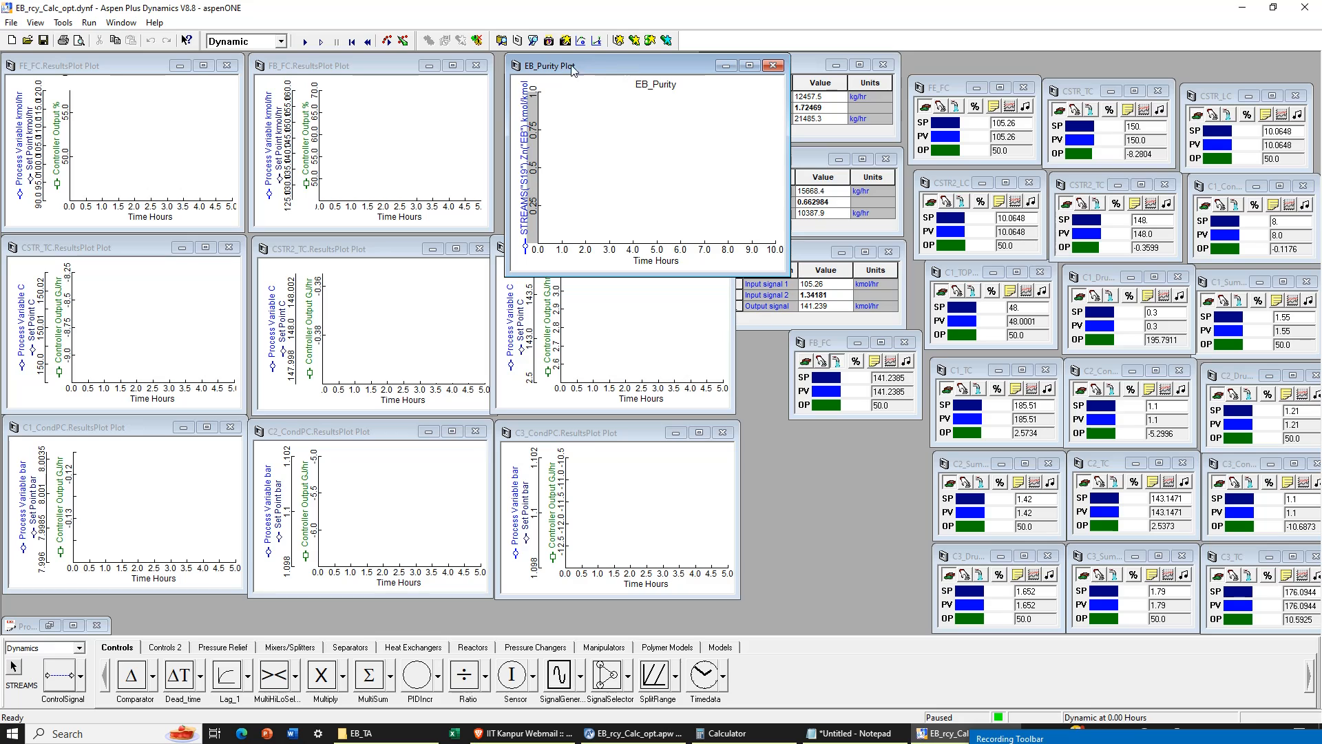
# Step: Run the dynamic simulation and set the FE_FC set point to 110 kmol/hr
pyautogui.click(305, 42)
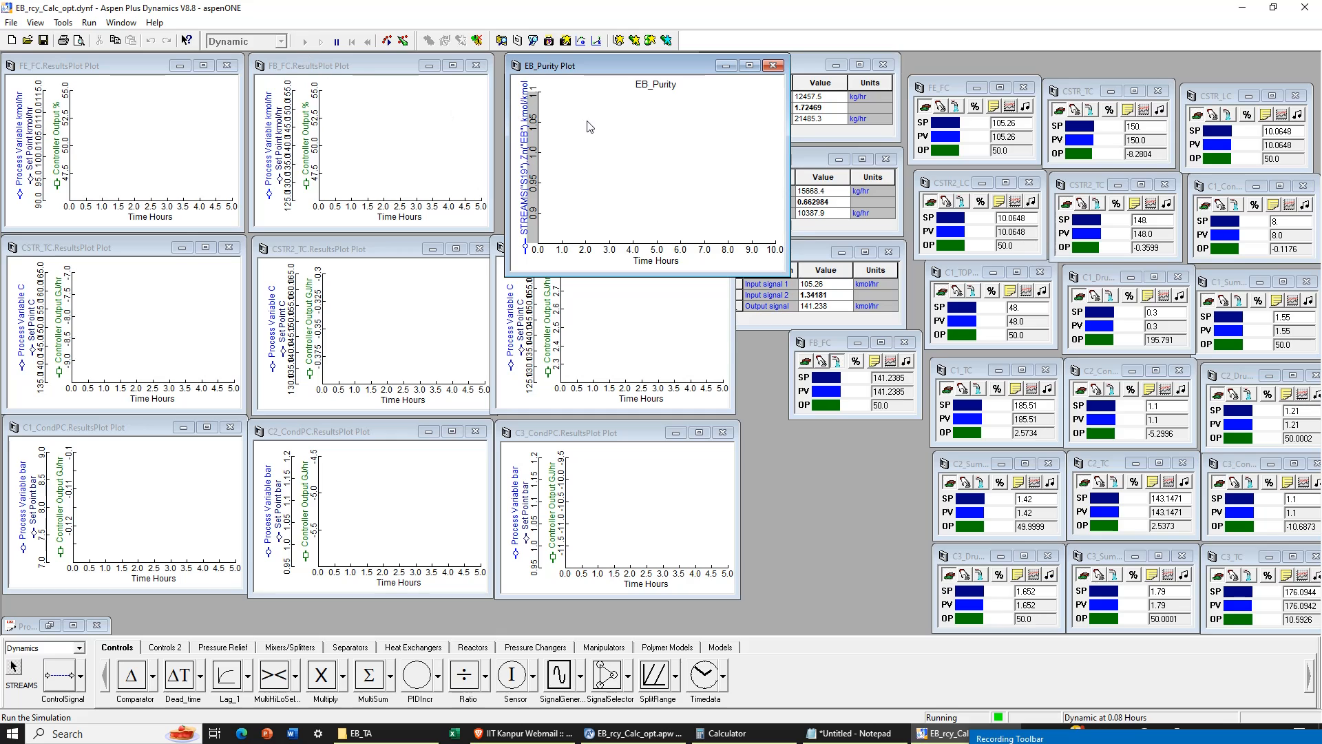
pyautogui.moveTo(586, 64); pyautogui.dragTo(560, 69)
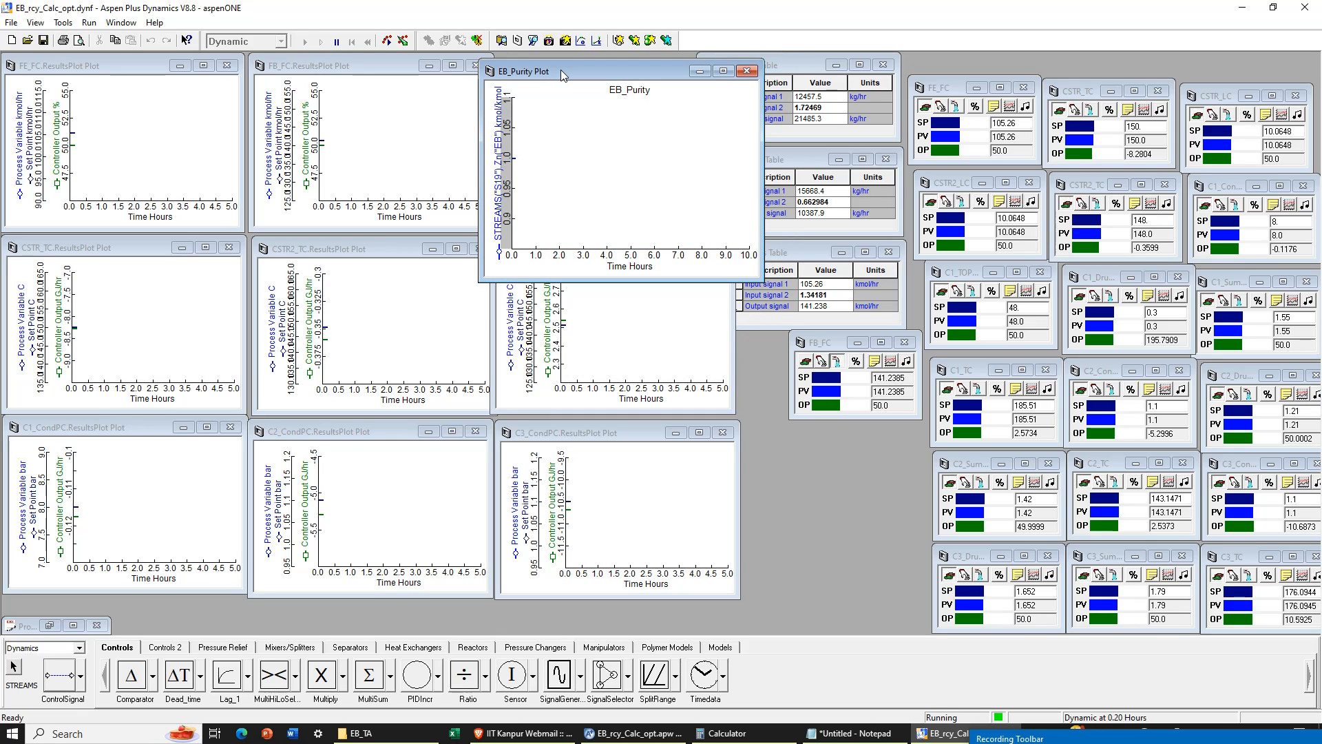
pyautogui.doubleClick(1019, 123)
pyautogui.write('110')
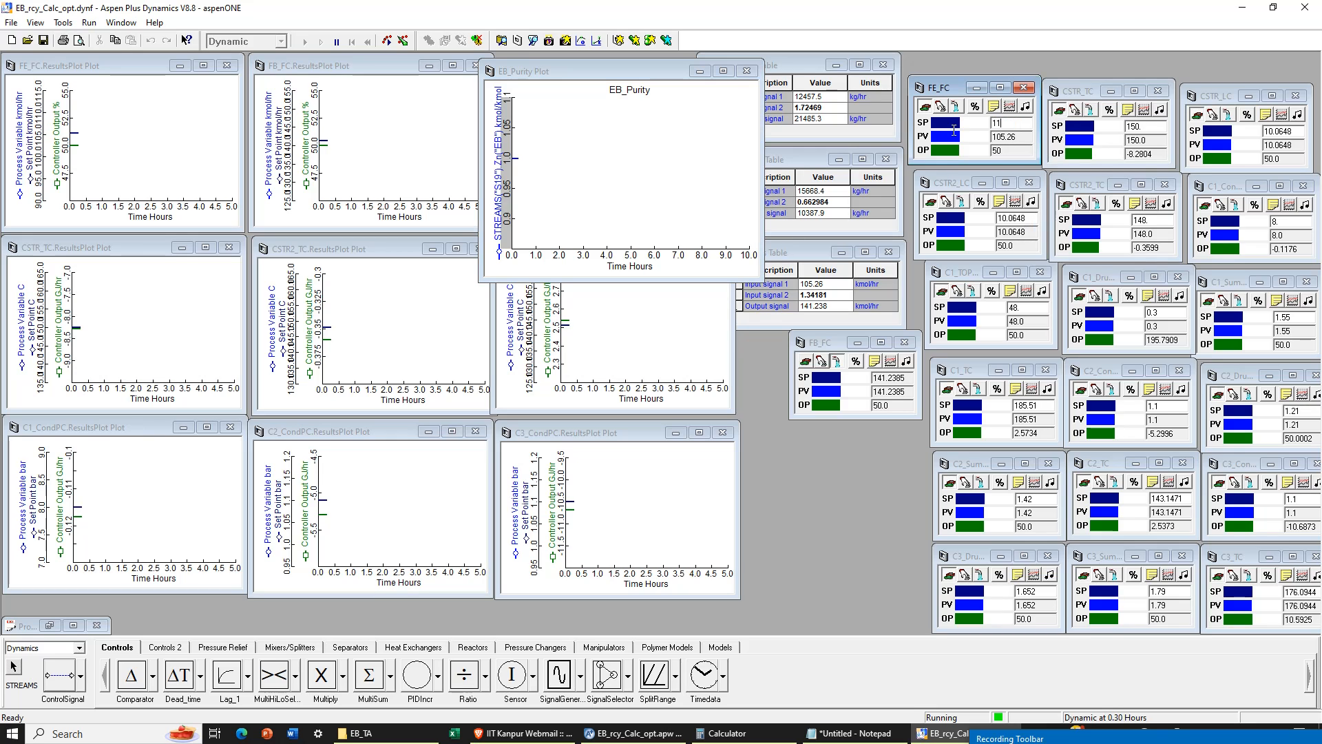
pyautogui.press('Tab')
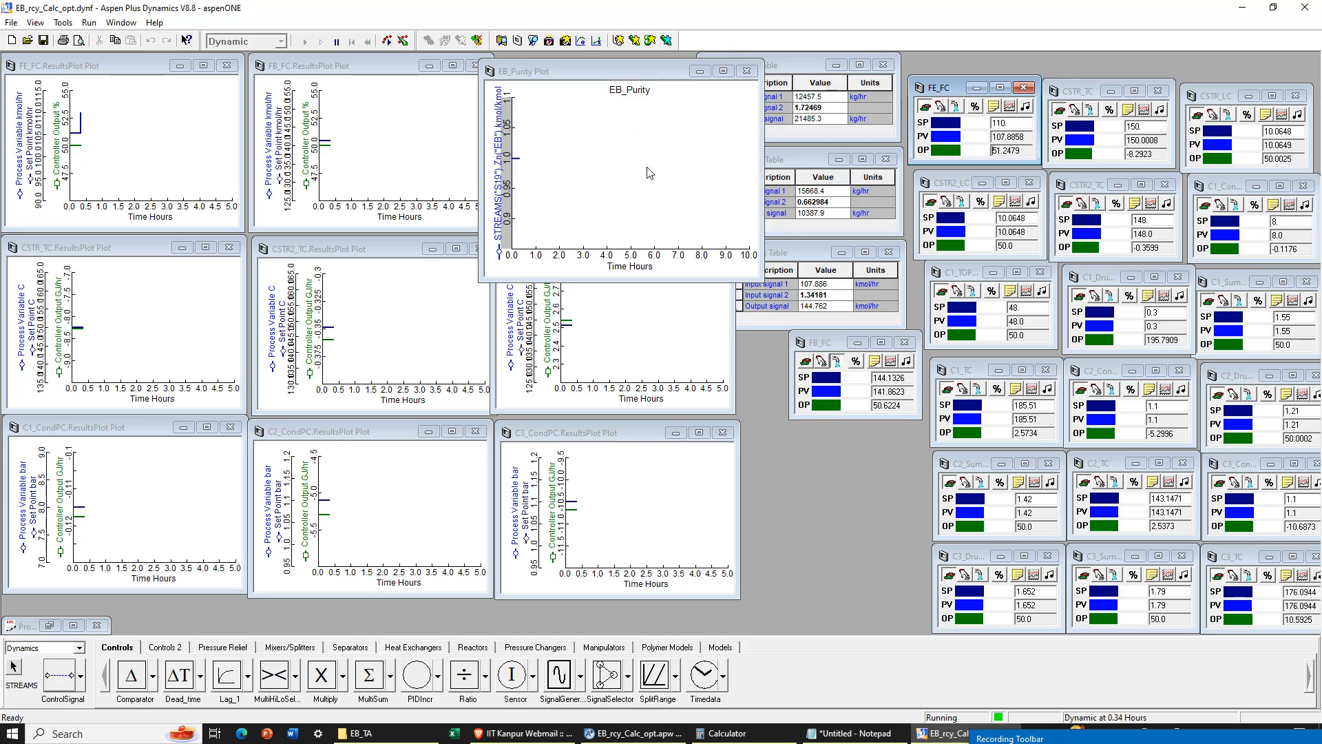
# Step: Zoom the EB_Purity plot to full view to follow the product purity response
pyautogui.rightClick(595, 147)
pyautogui.click(673, 195)
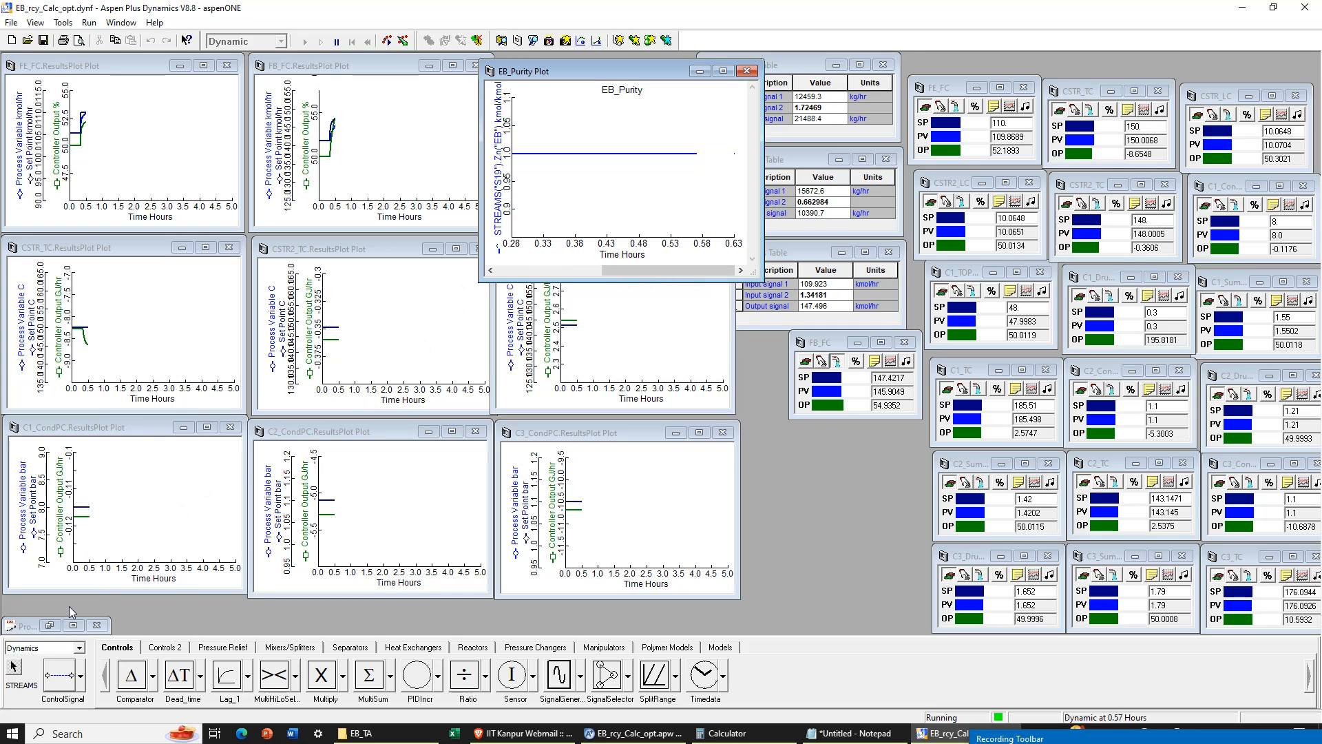
# Step: Restore the flowsheet to check the ethylbenzene mole fraction in stream S19's results table, closing the table and minimizing the flowsheet when done
pyautogui.click(50, 625)
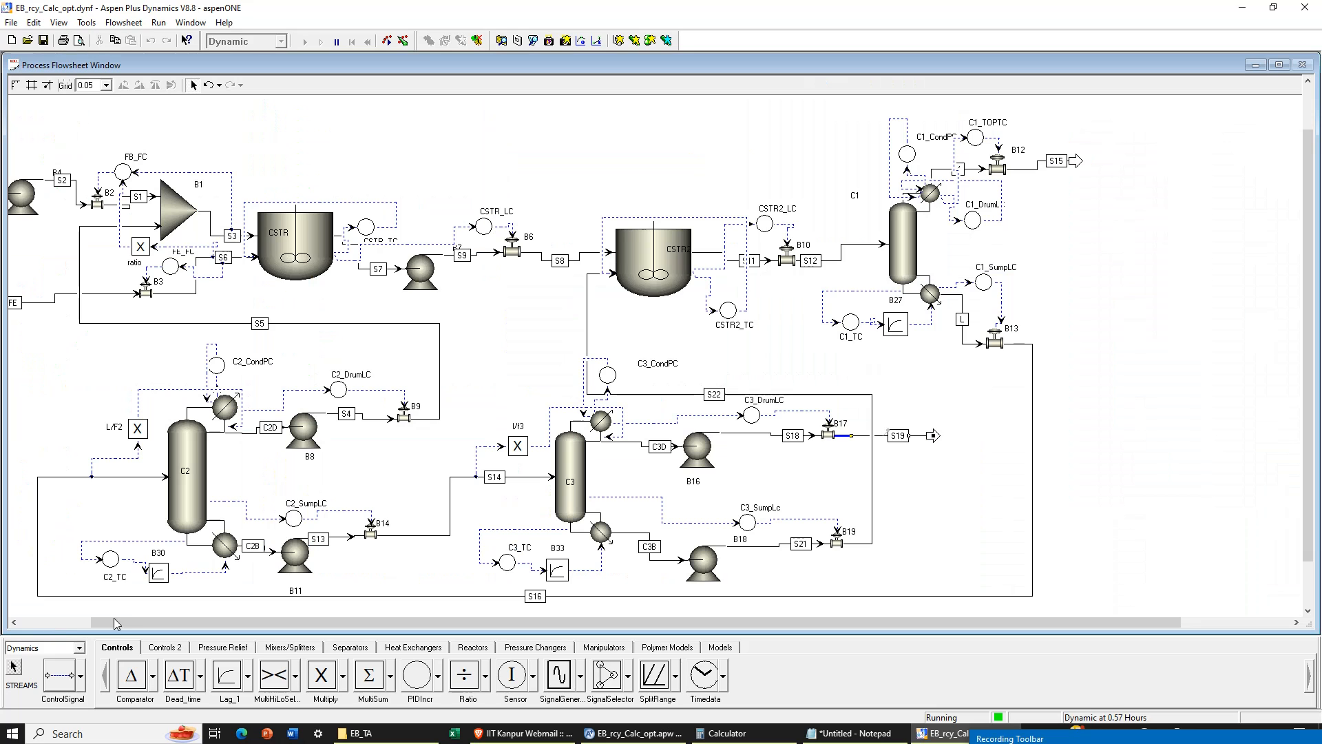
pyautogui.doubleClick(880, 438)
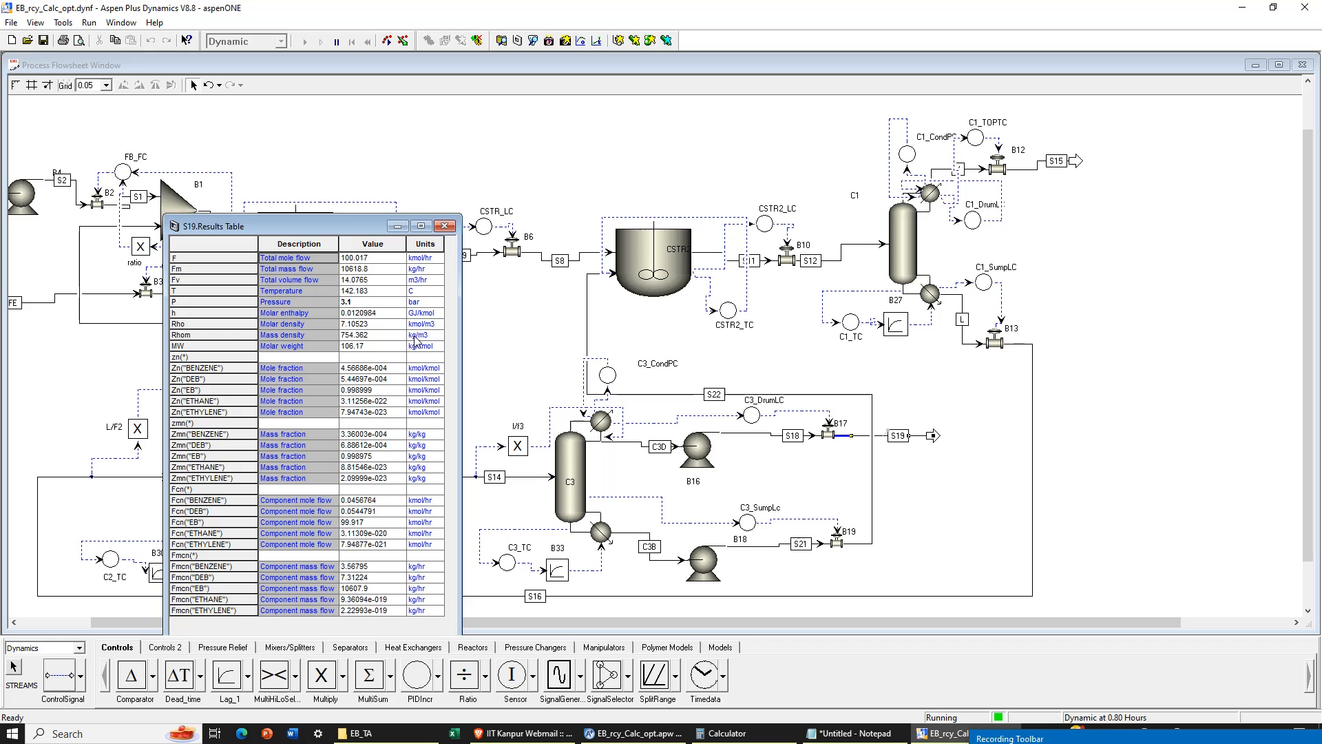
pyautogui.click(445, 227)
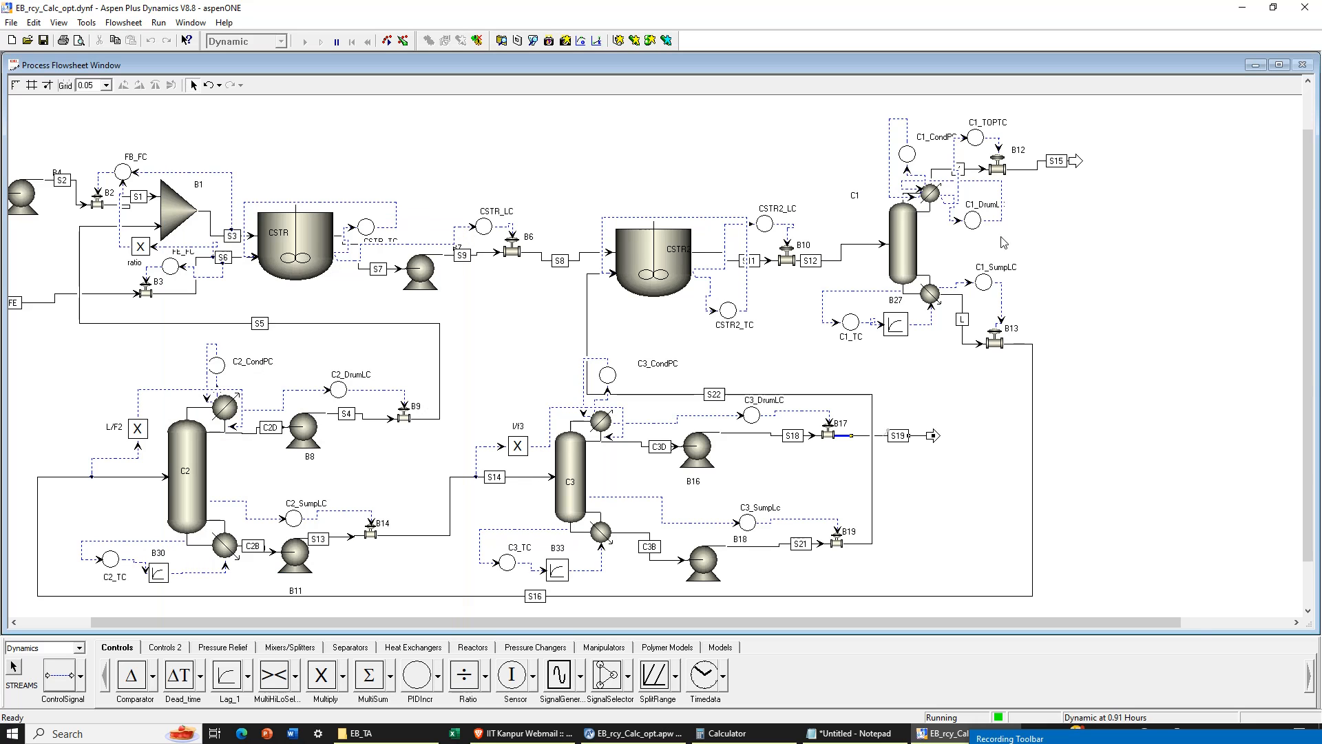
pyautogui.click(1258, 67)
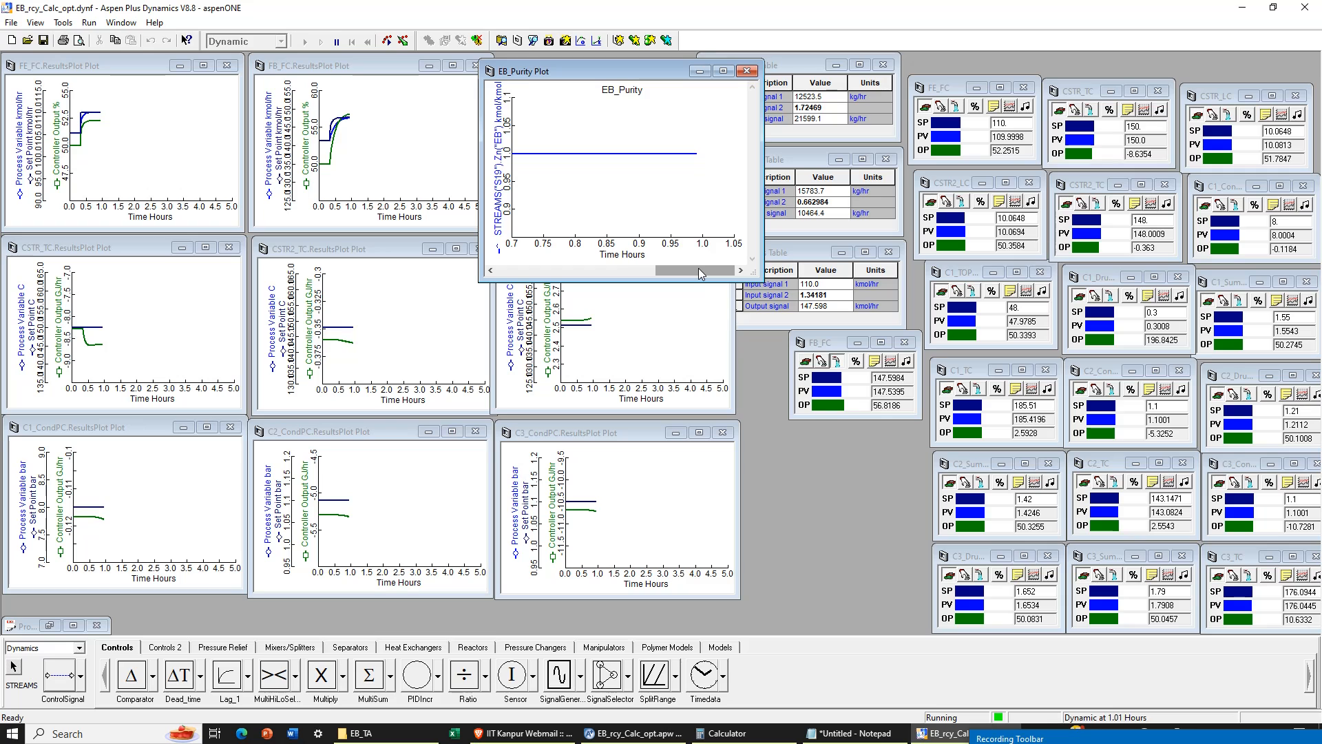
# Step: Rescale the EB_Purity plot to full zoom to examine the ethylbenzene purity trend
pyautogui.moveTo(698, 269); pyautogui.dragTo(604, 265)
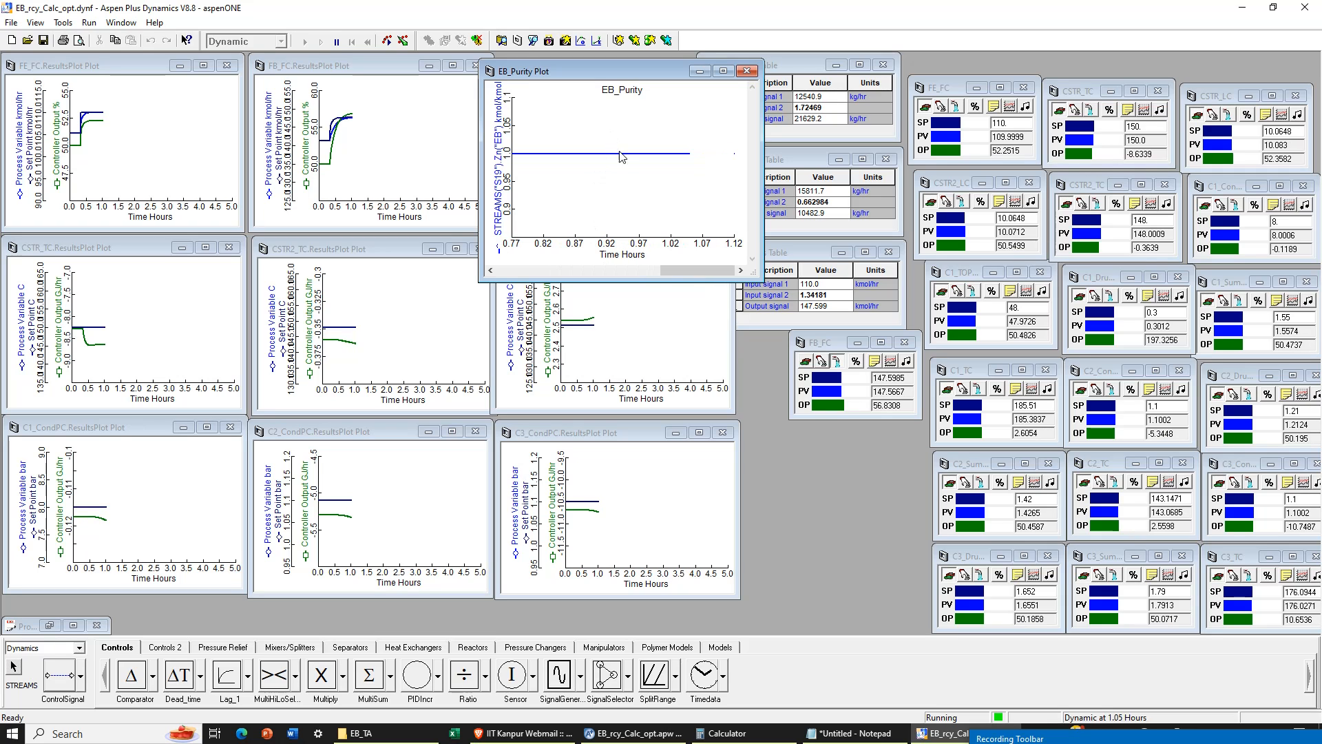
pyautogui.rightClick(630, 166)
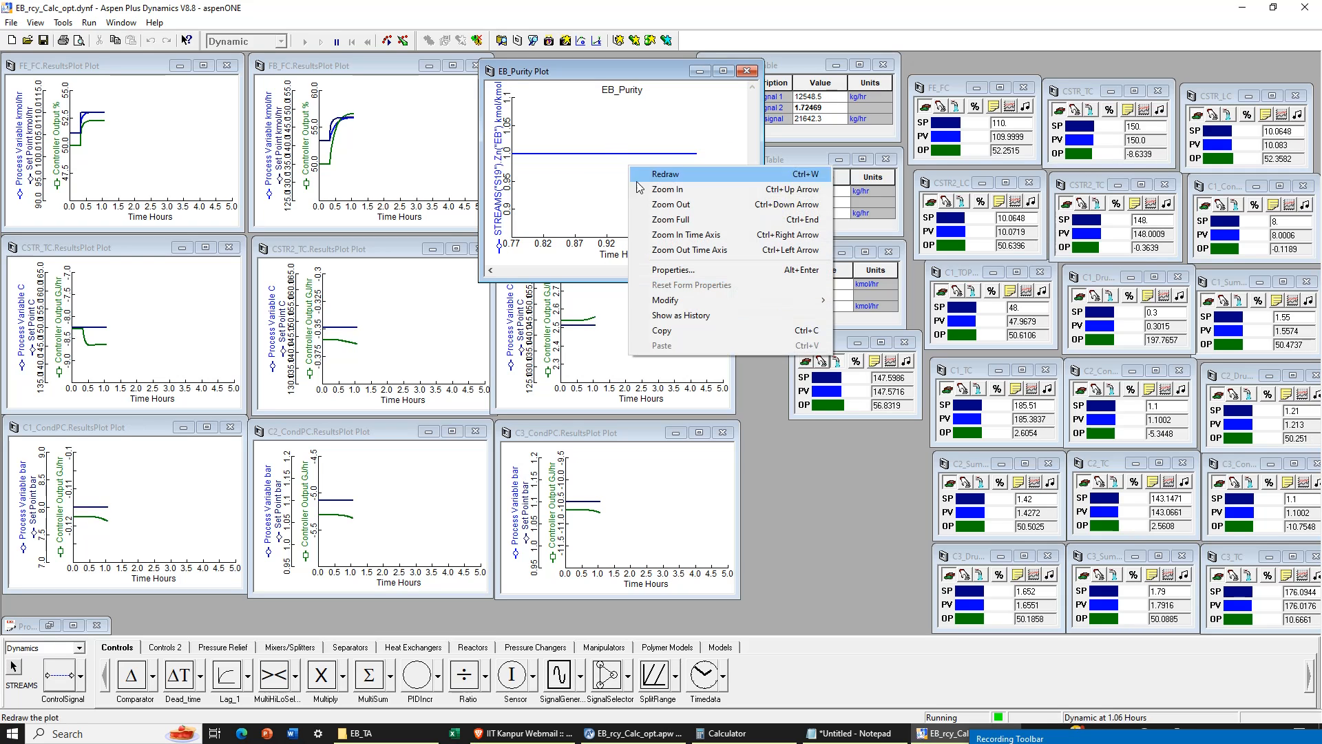
pyautogui.click(663, 221)
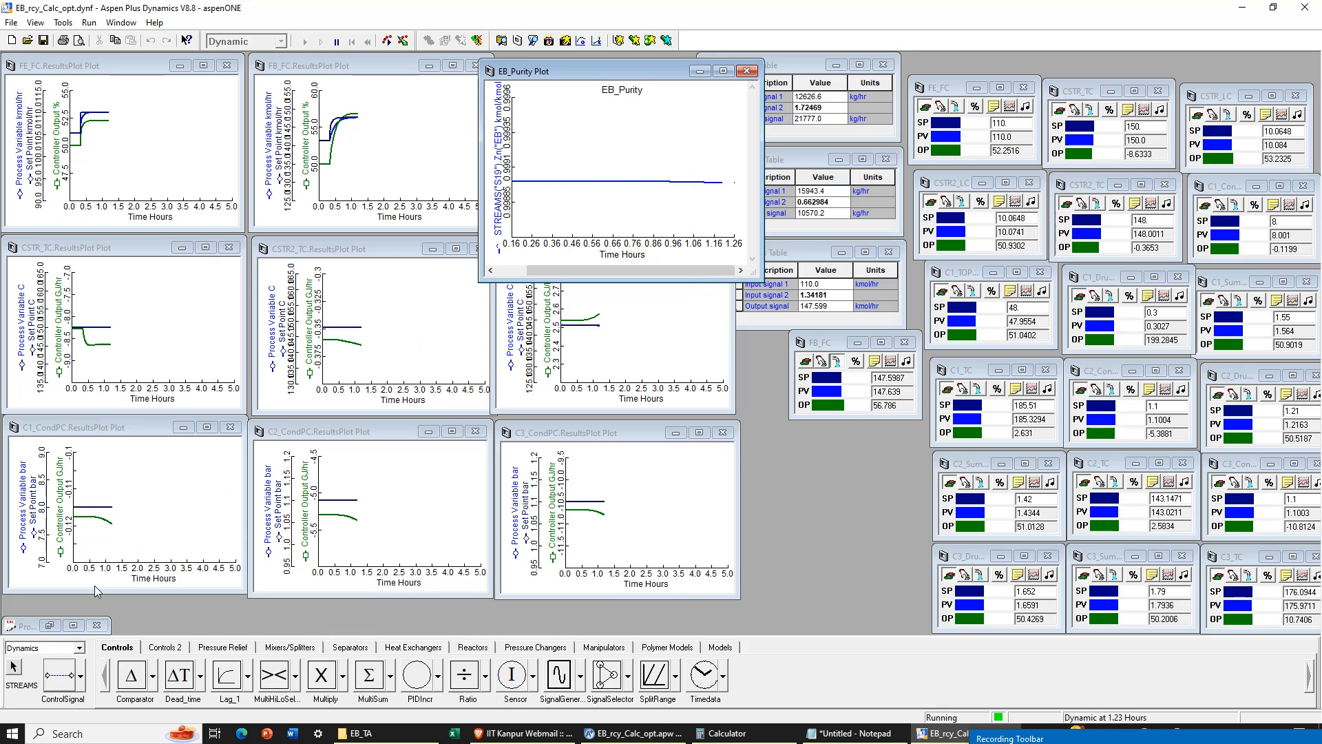
# Step: Follow S19's changing composition in its results table, moved clear of the lower columns, and return to the controller plots
pyautogui.click(73, 624)
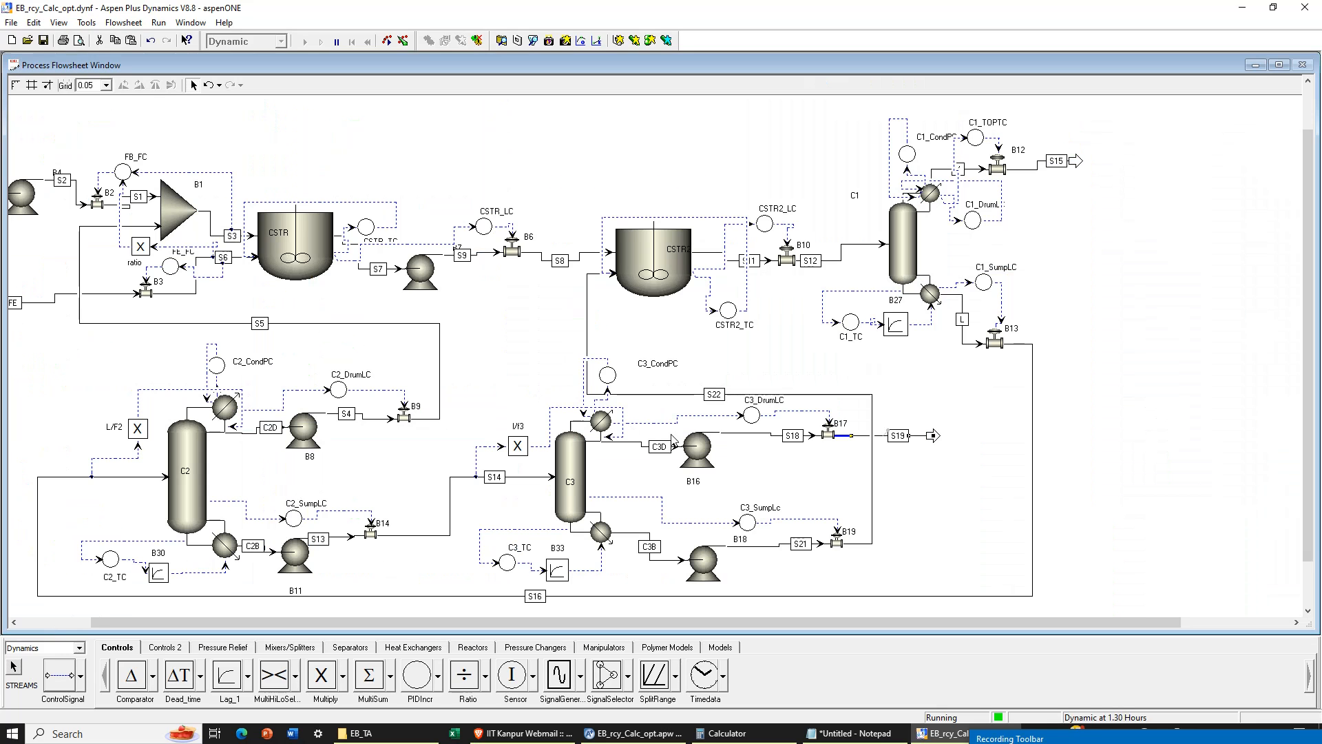
pyautogui.doubleClick(916, 438)
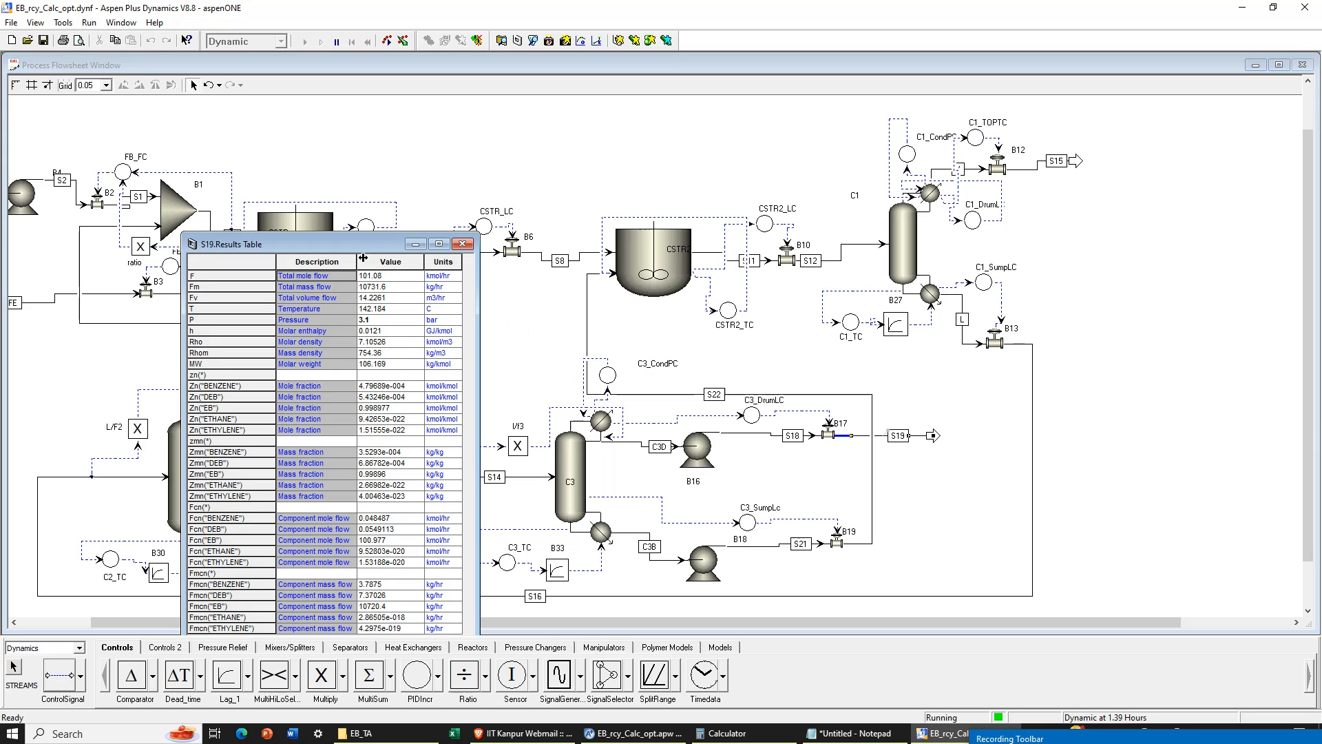
pyautogui.moveTo(362, 249); pyautogui.dragTo(1088, 170)
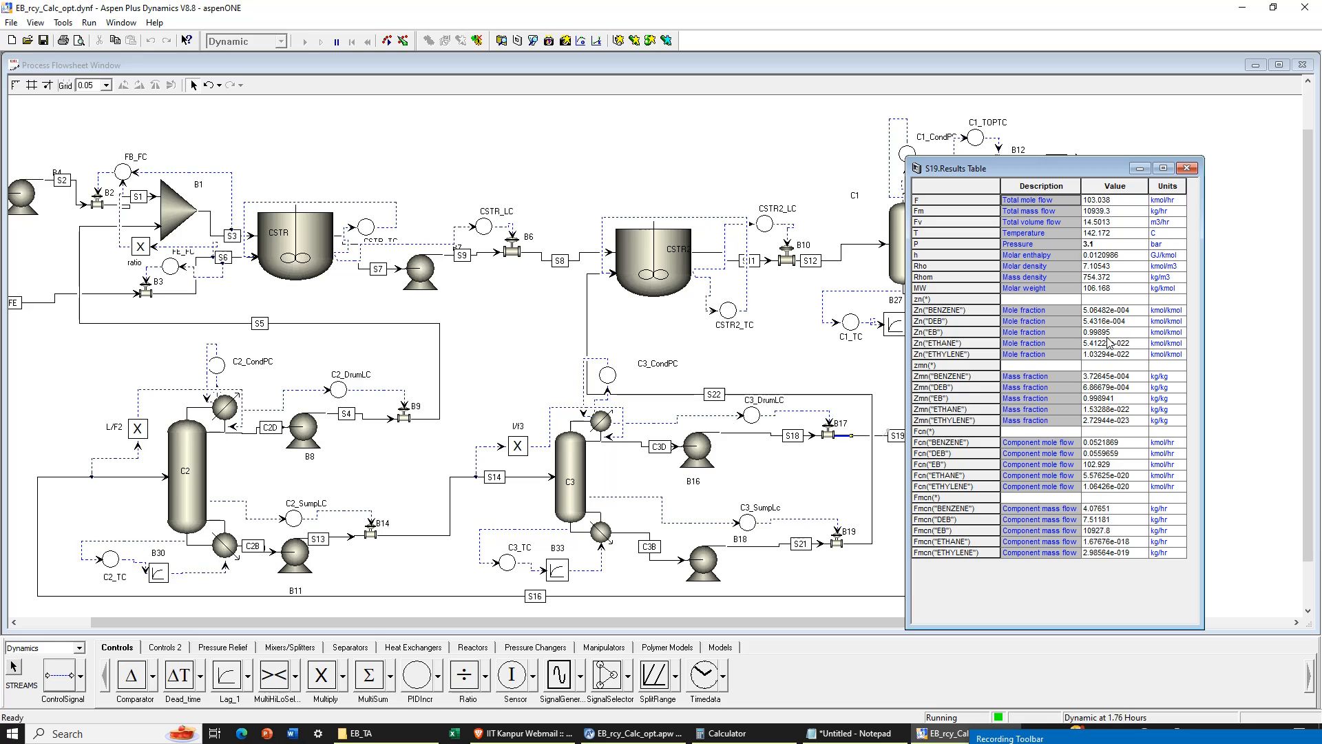
pyautogui.click(1186, 168)
pyautogui.click(1255, 65)
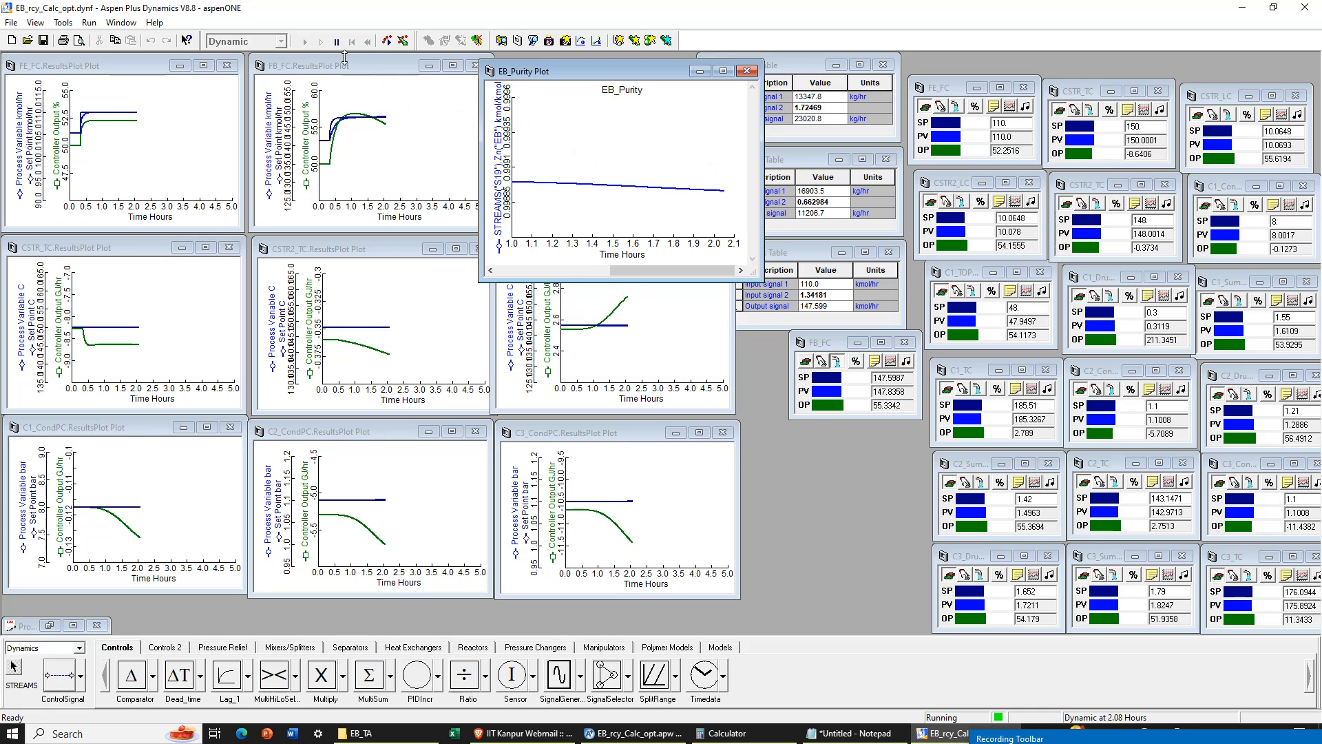
# Step: Pause the dynamic run and rewind the simulation to the snapshot dated 3/14/2023 5:58:26 PM
pyautogui.click(336, 42)
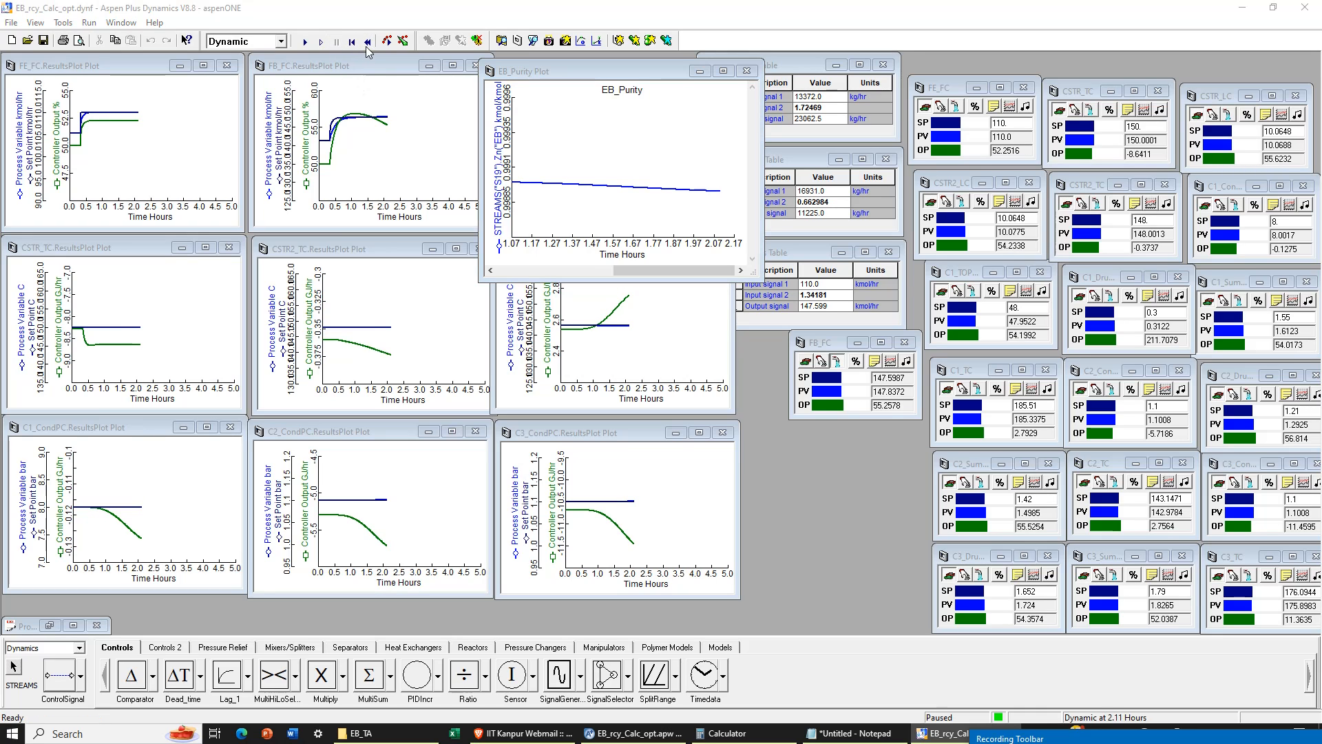
pyautogui.click(367, 44)
pyautogui.click(521, 344)
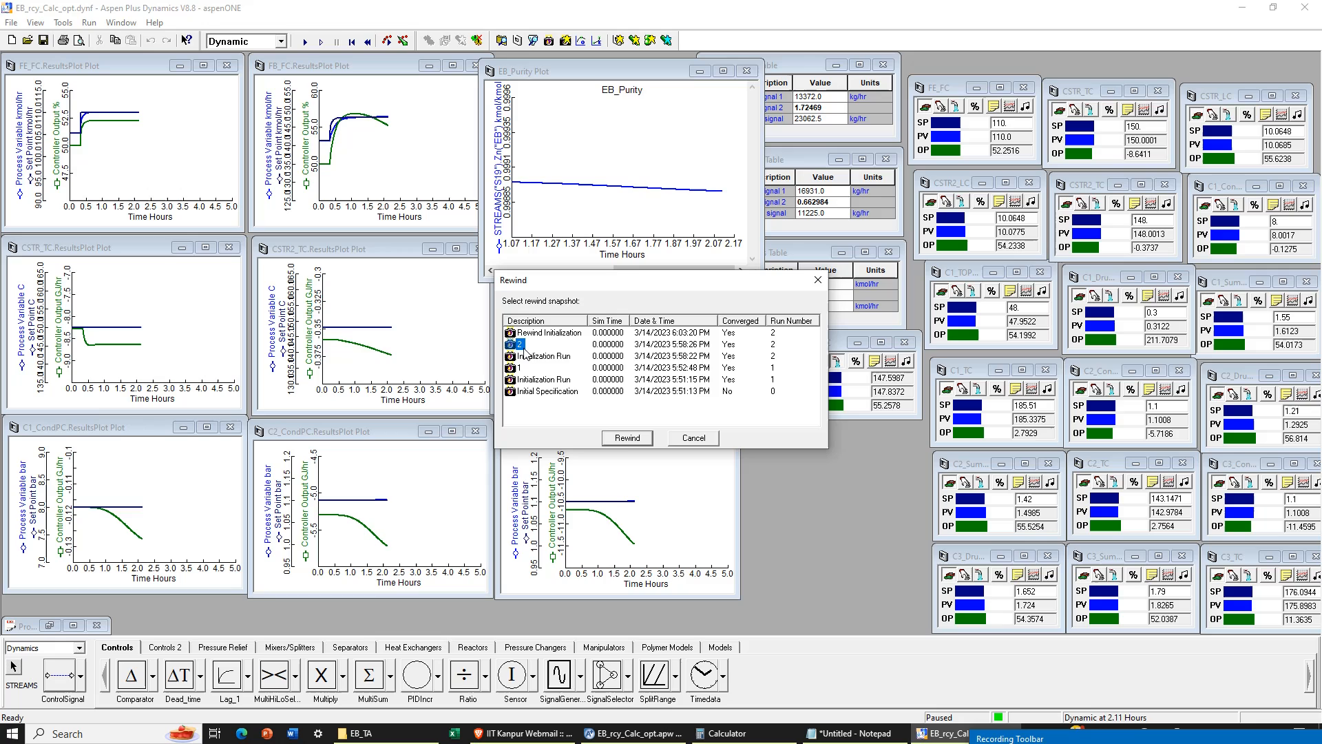
pyautogui.click(625, 438)
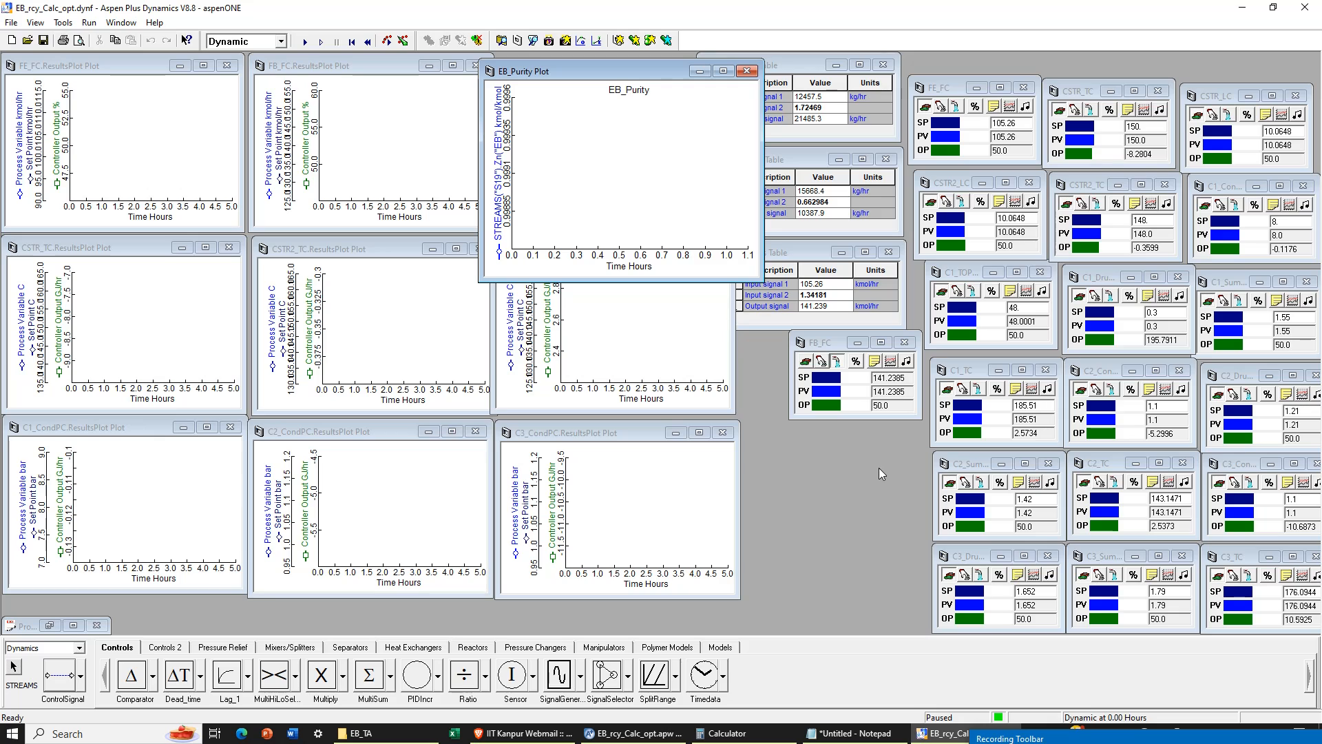
pyautogui.moveTo(1087, 741); pyautogui.dragTo(1036, 544)
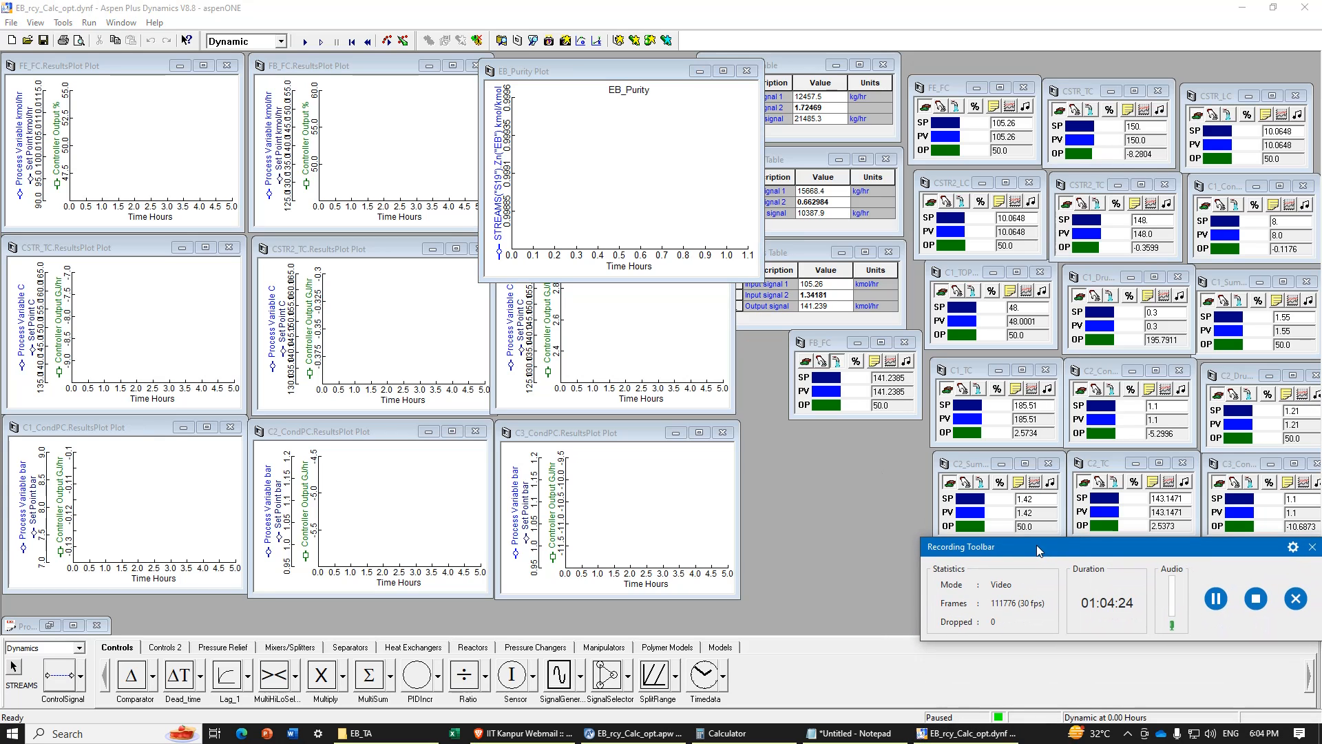